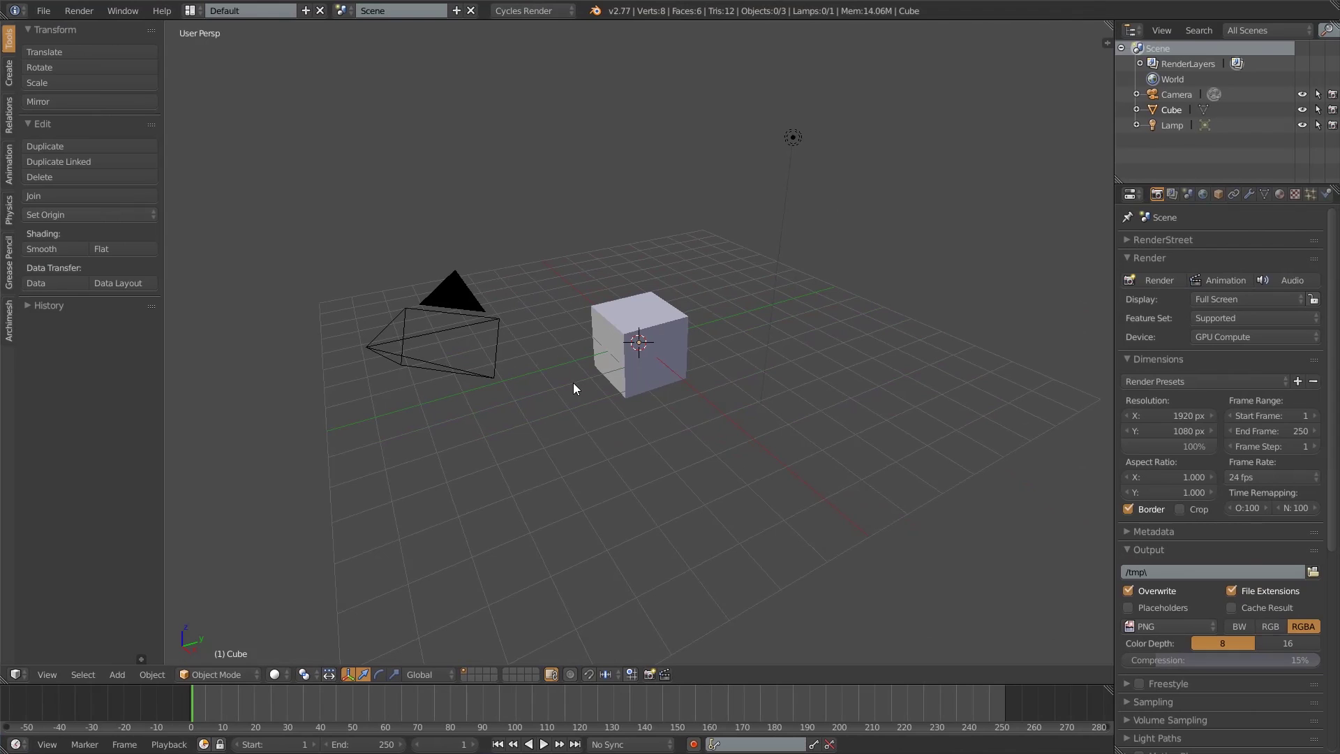
- Delete the default cube and the lamp from the scene
right_click(596, 323)
key(x)
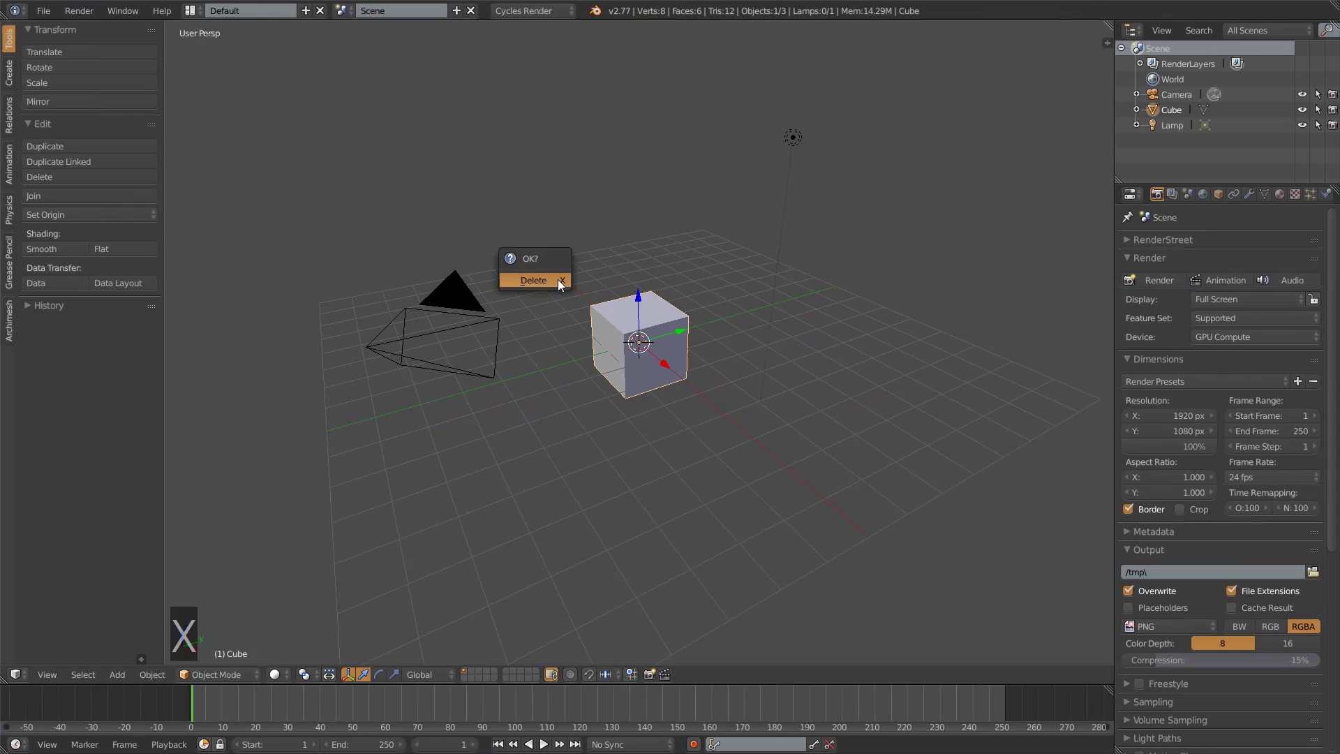
click(559, 279)
right_click(798, 136)
key(x)
click(799, 139)
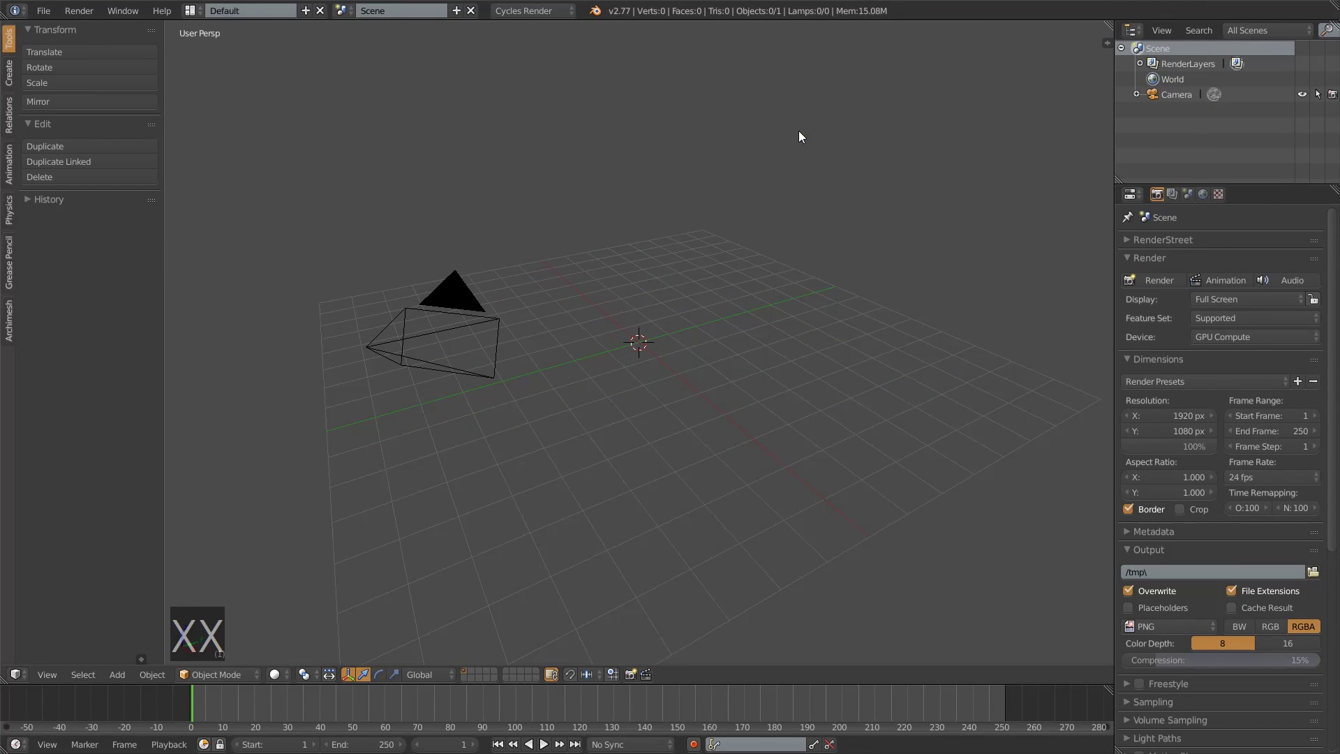
- Move the camera off the visible layer to an unused layer in the last column of the layer grid
right_click(449, 318)
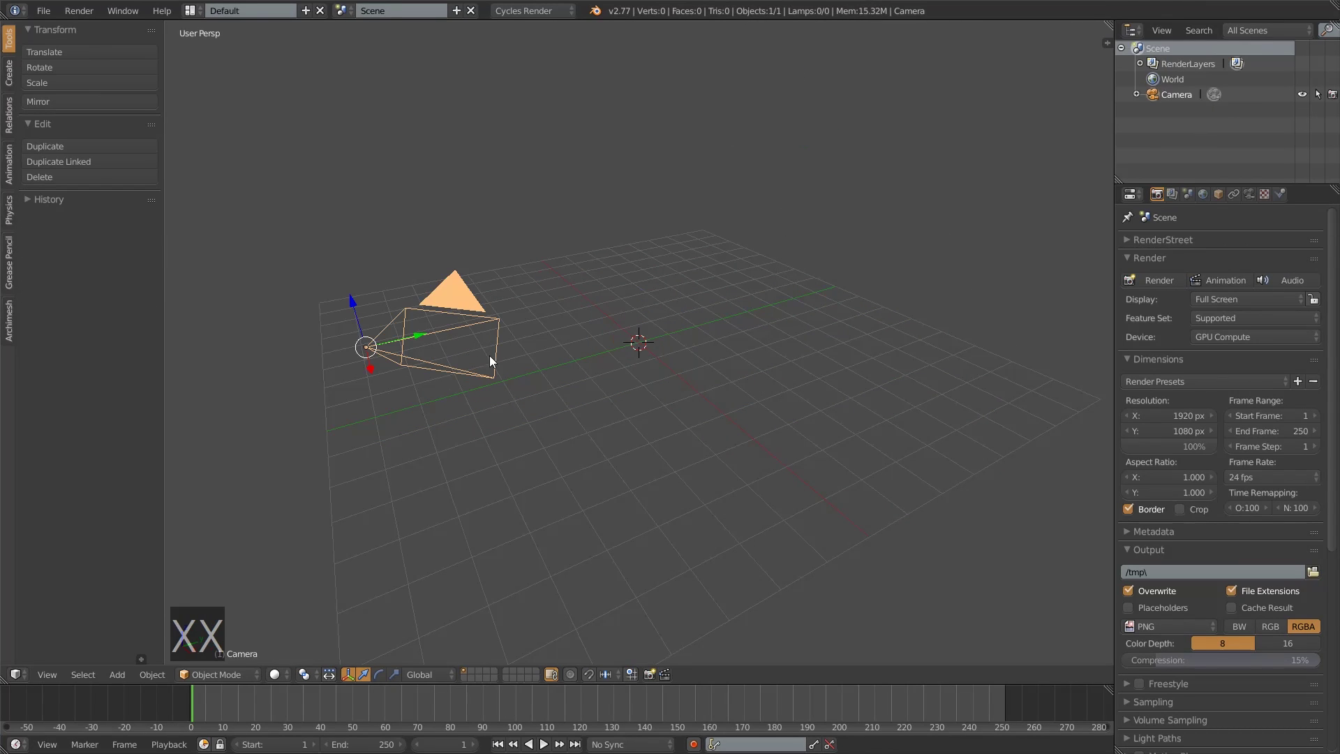
key(m)
key(m)
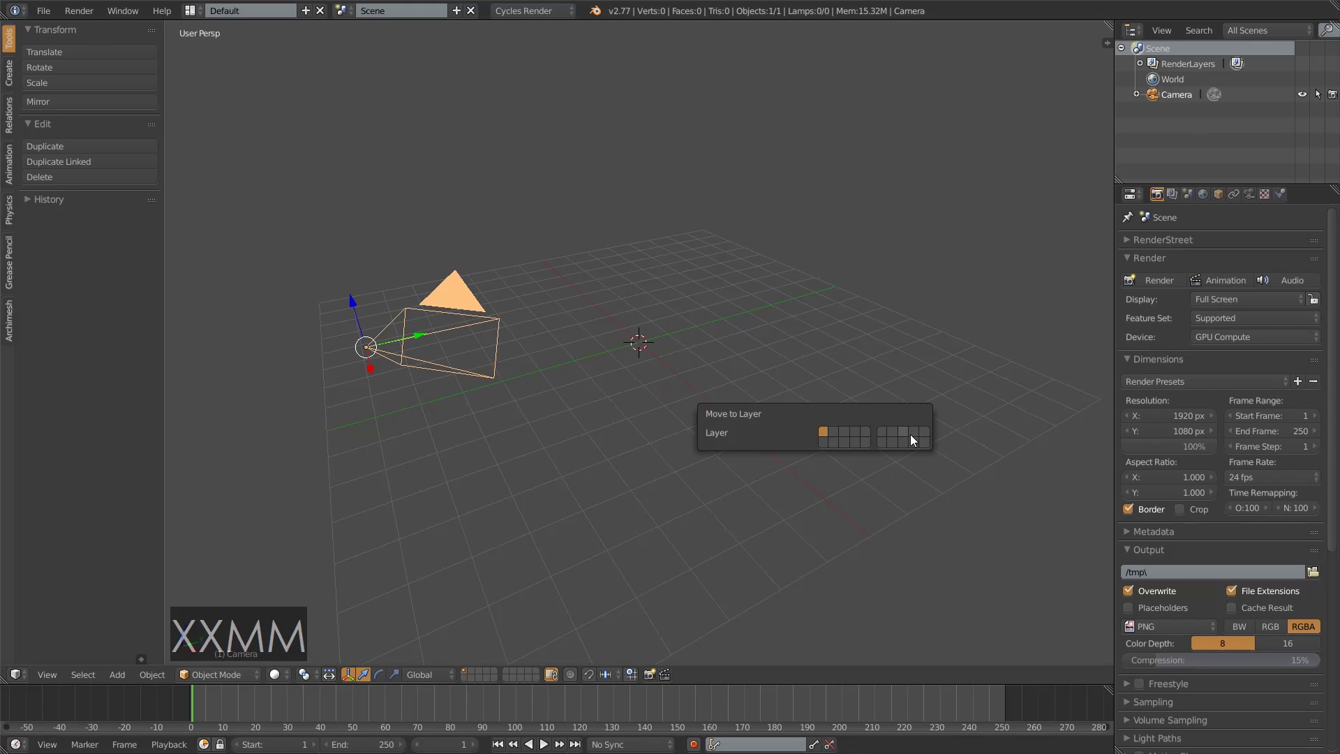
click(922, 436)
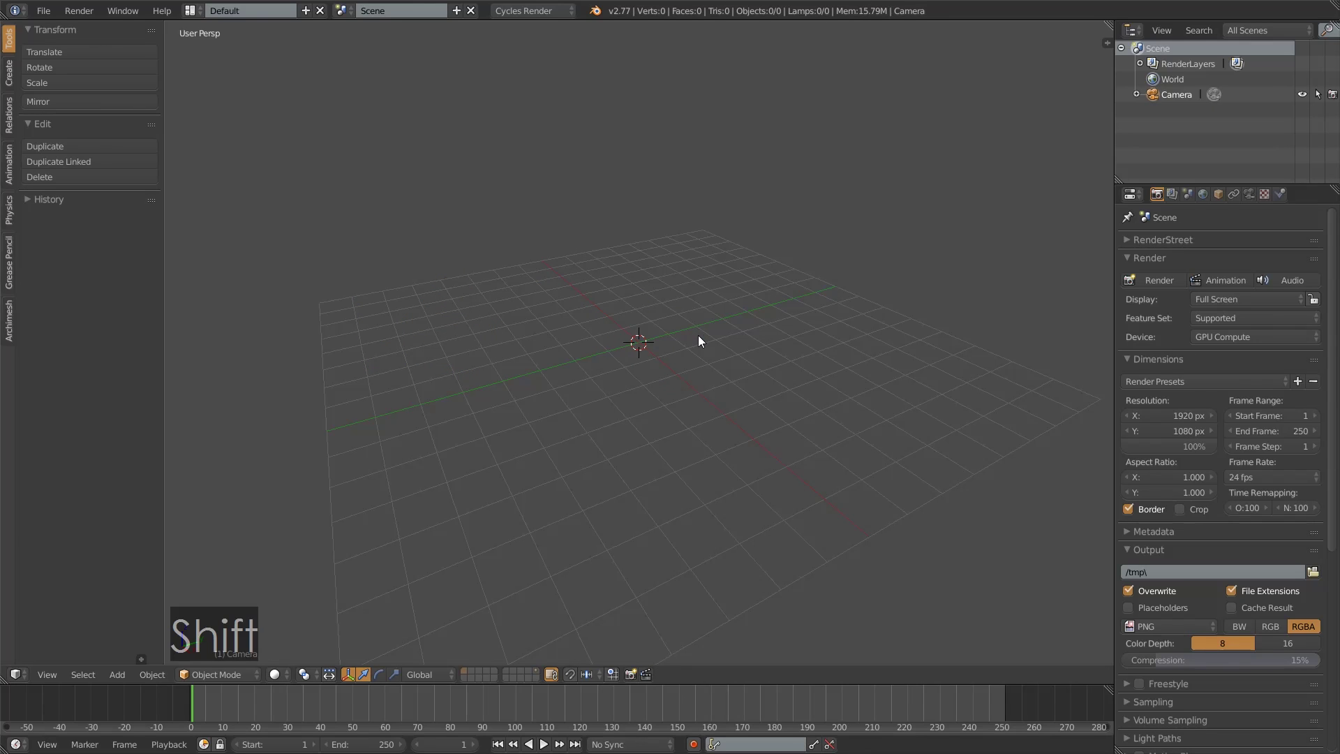
- Add a mesh circle at the scene centre with 16 vertices
key(shift+a)
mouse_move(698, 336)
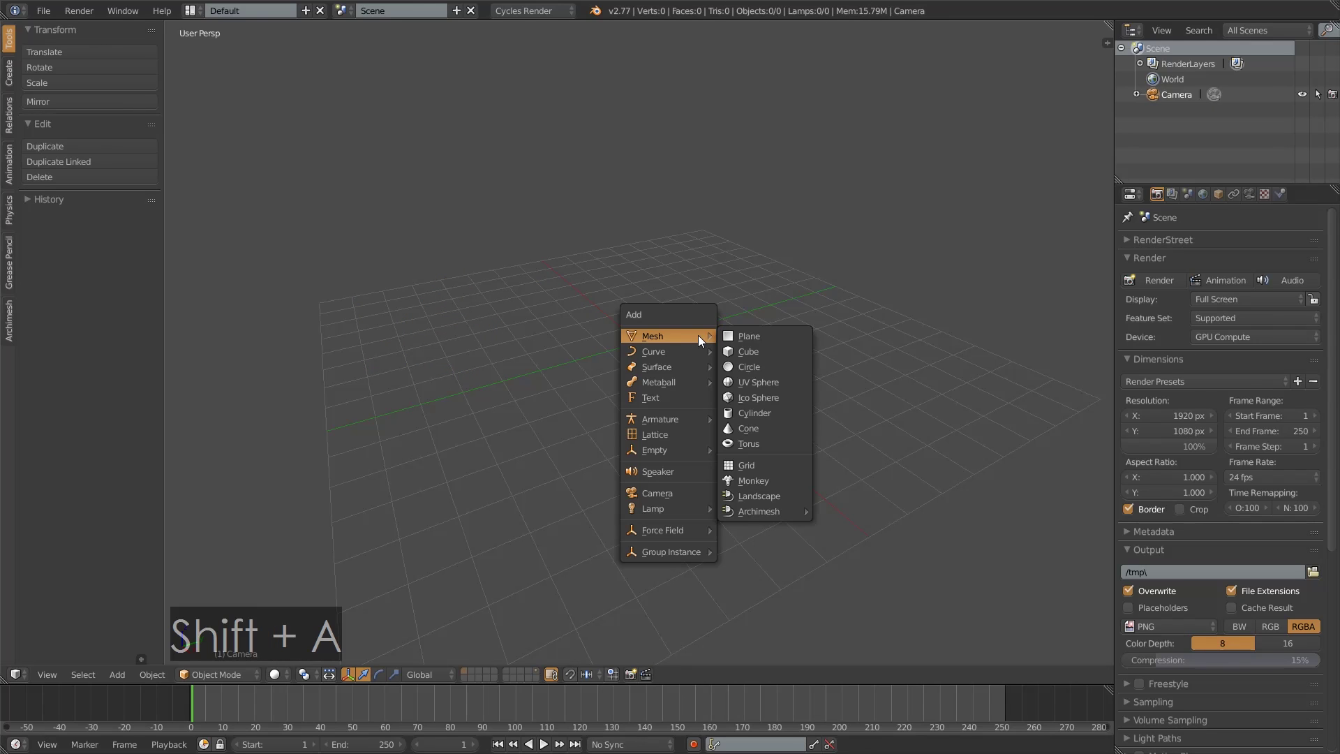
click(780, 366)
click(143, 657)
click(115, 546)
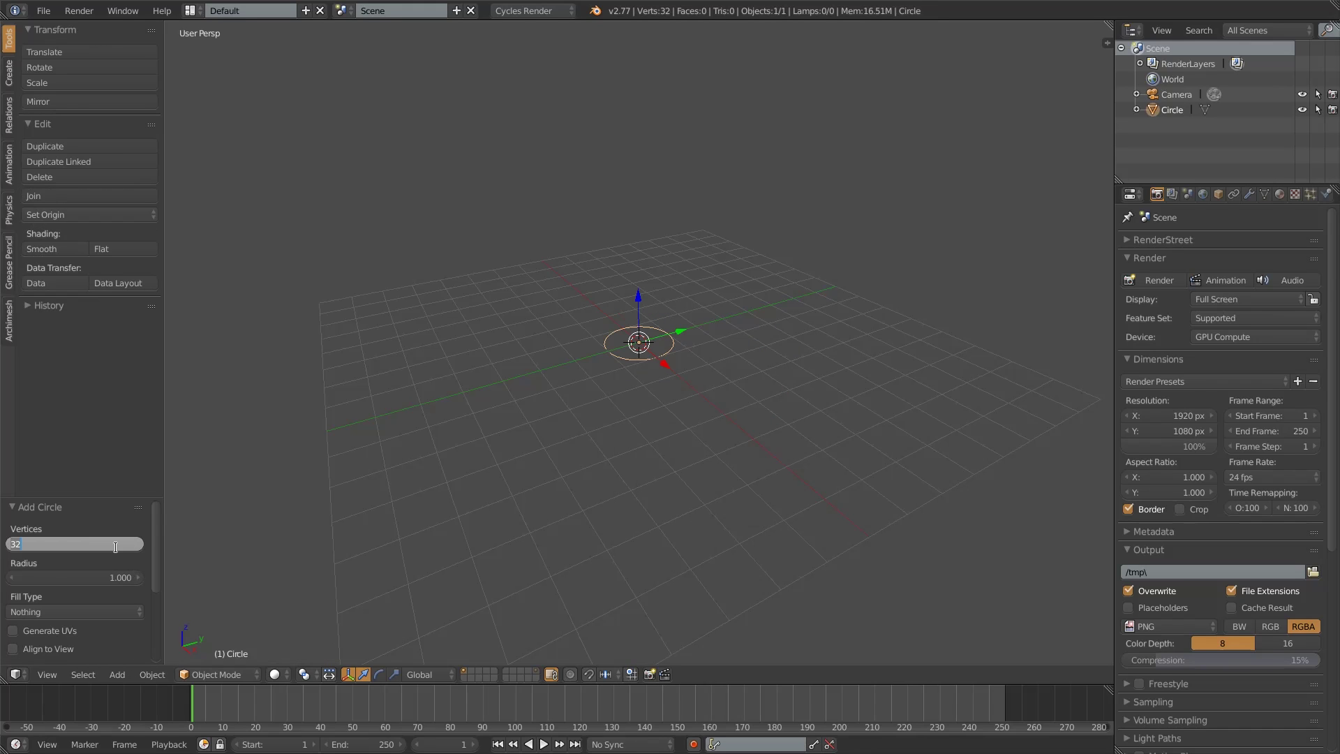
text(16)
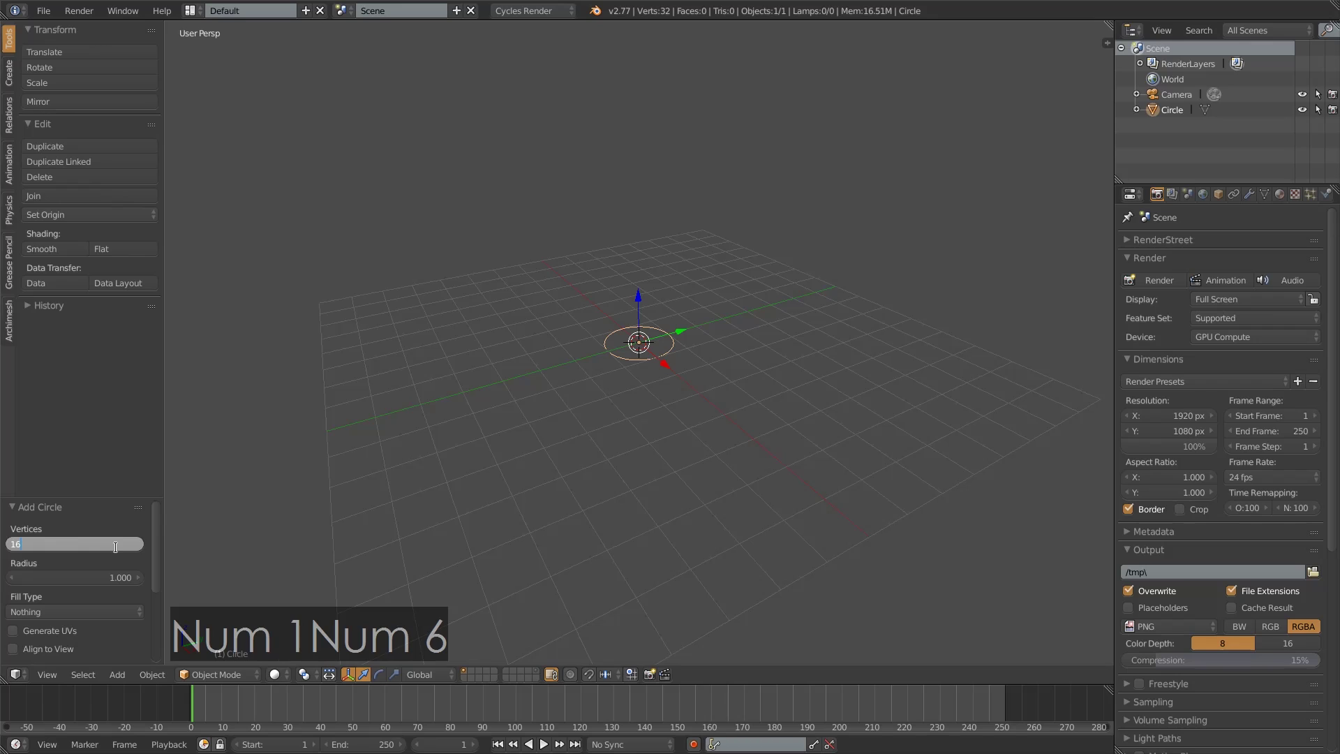
key(Return)
- In the top orthographic view, set the circle's X and Y dimensions to 0.61
key(KP_7)
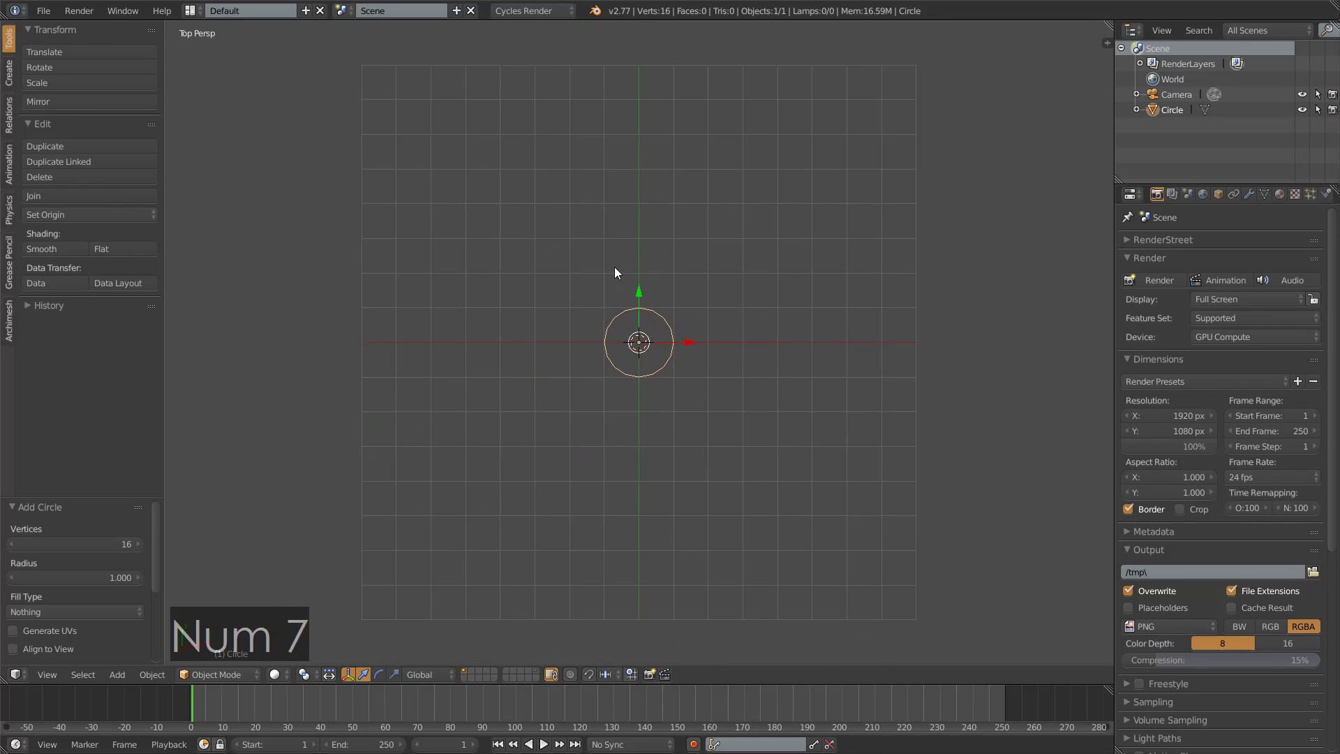
key(KP_5)
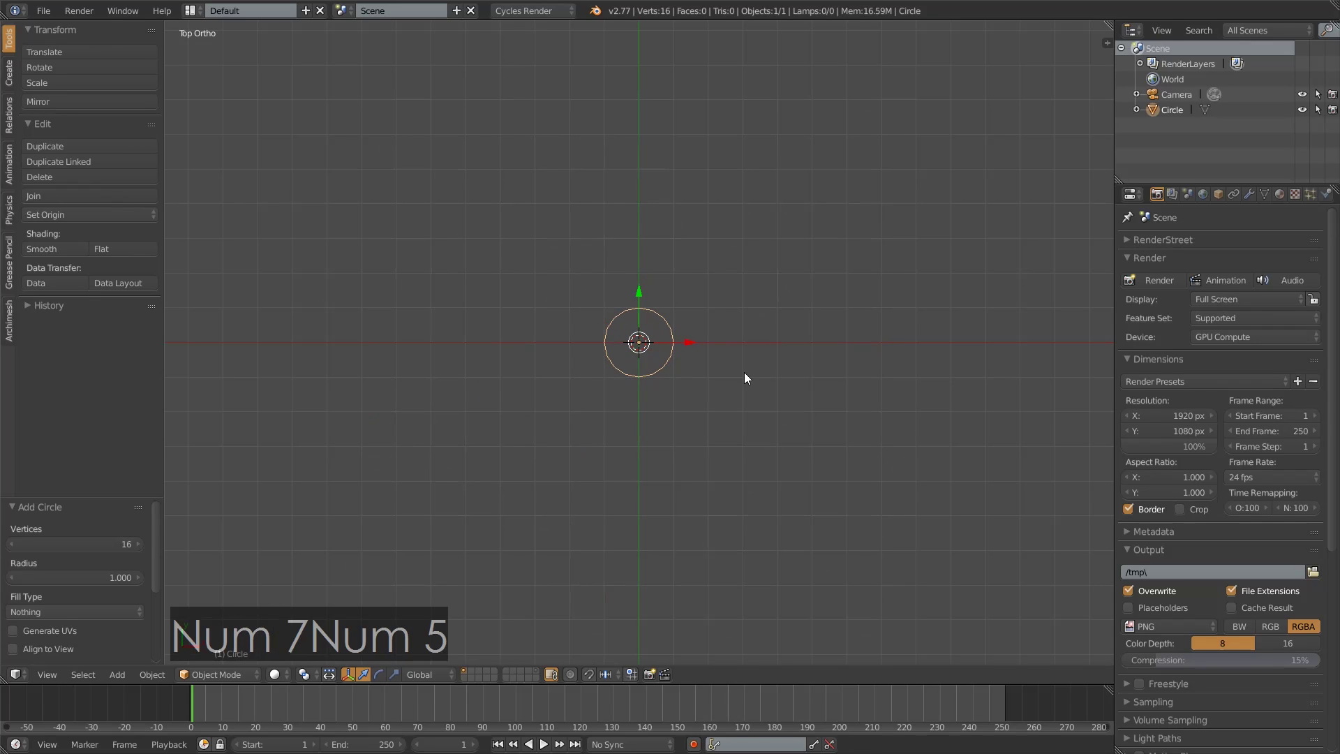
key(n)
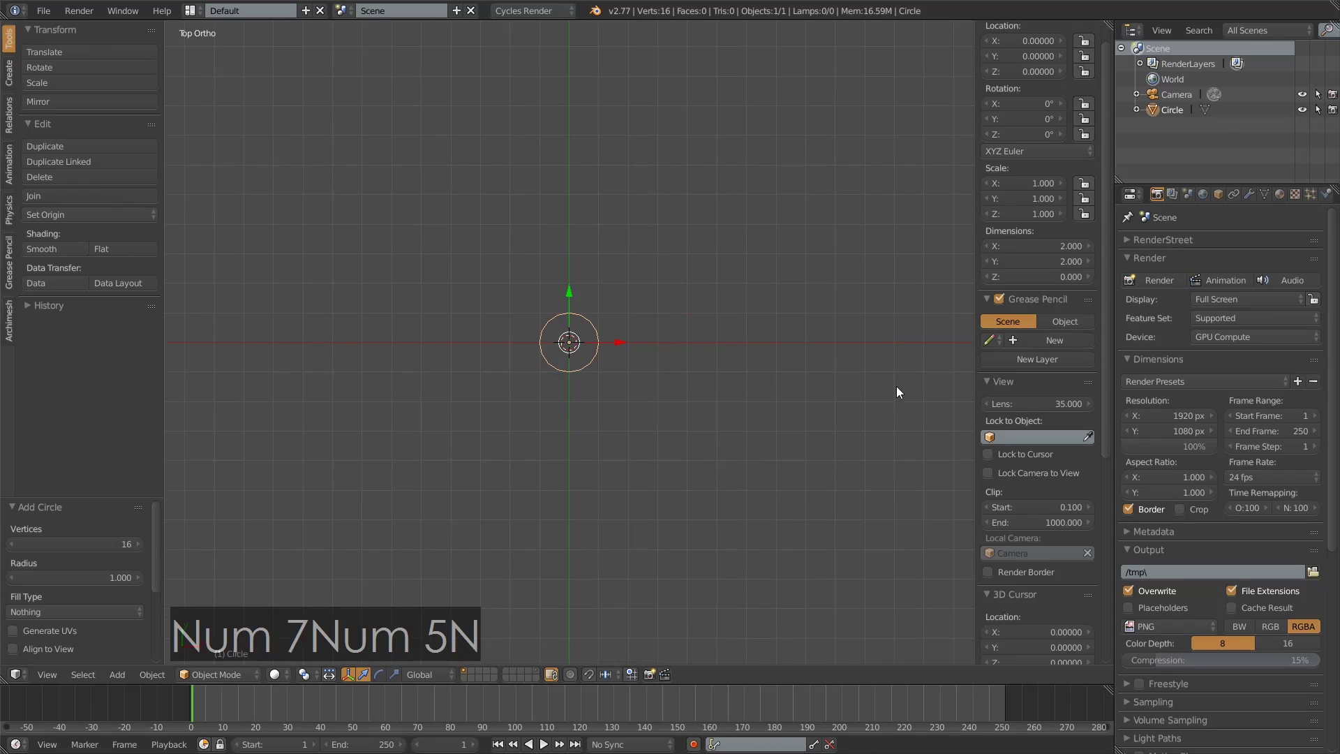
click(1041, 246)
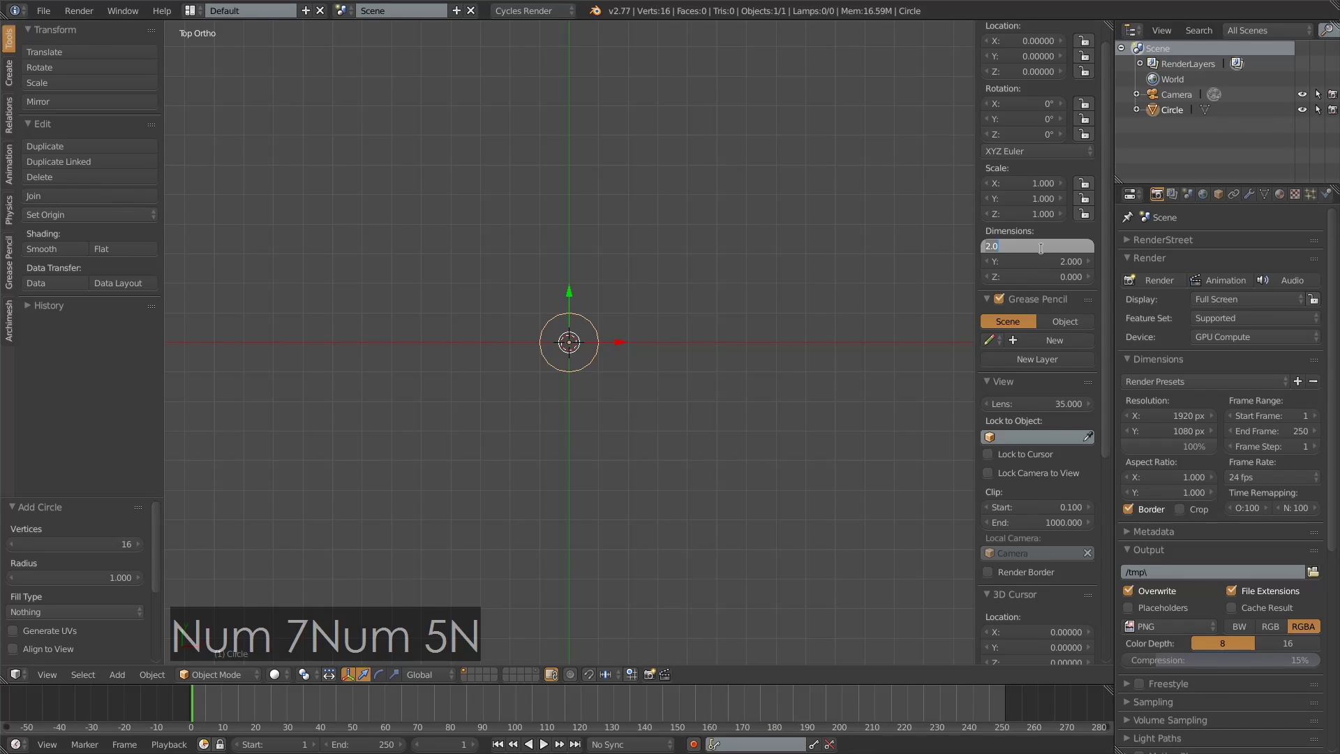
text(.61)
key(Tab)
text(.61)
key(Return)
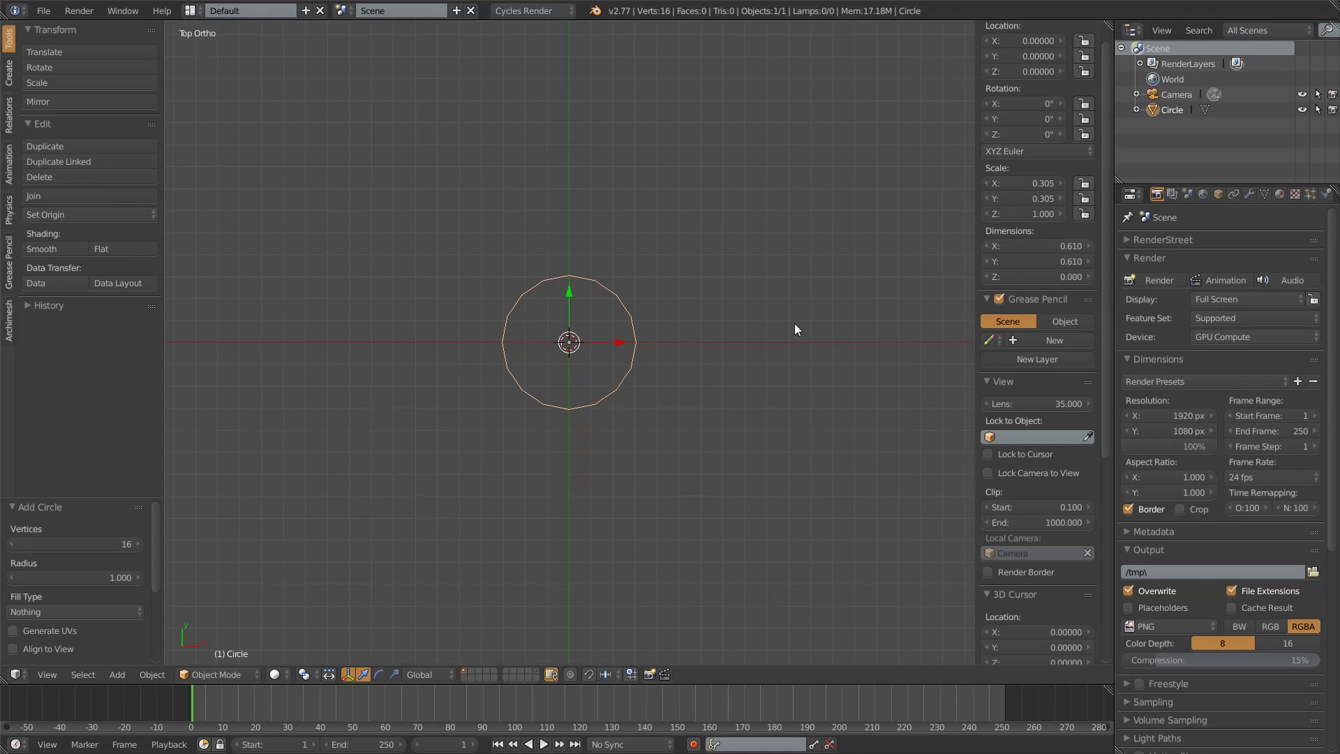
- Hide the object's transform properties and apply the circle's scale
middle_drag(718, 439, 915, 295)
key(n)
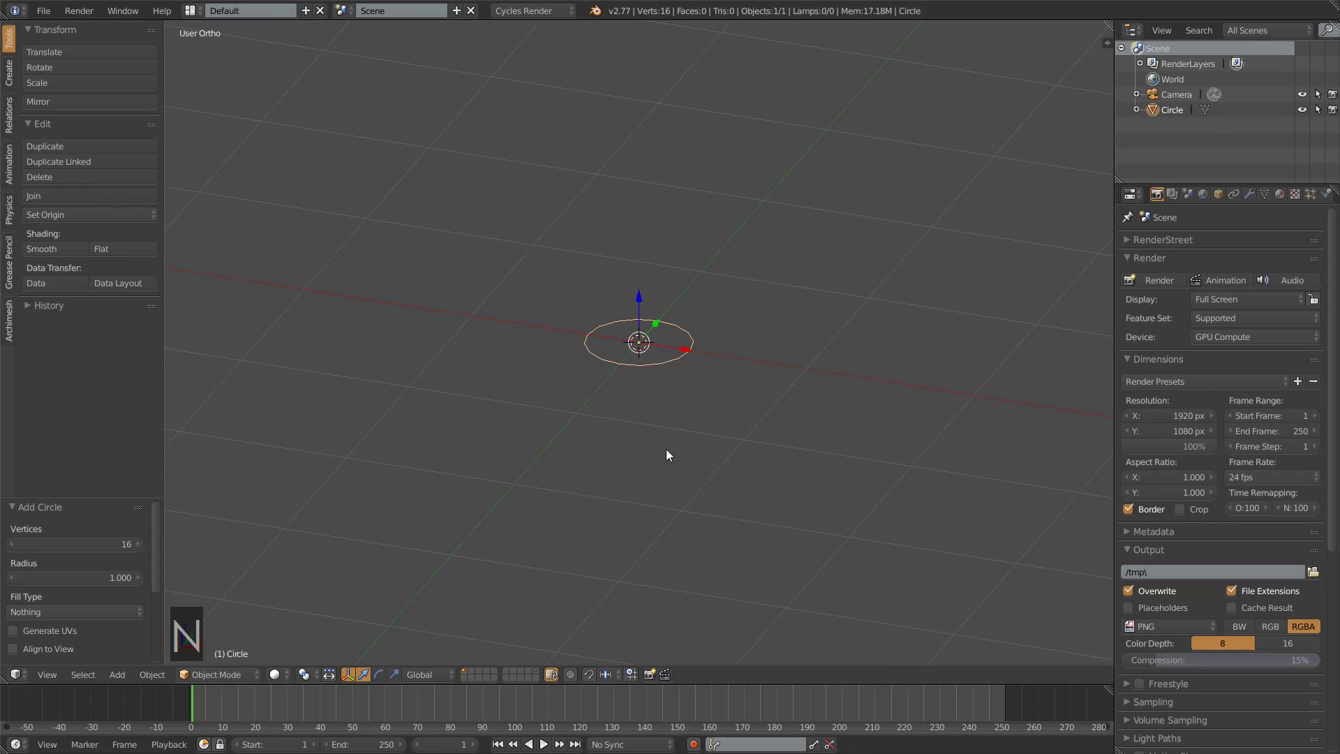
key(shift+a)
key(ctrl+a)
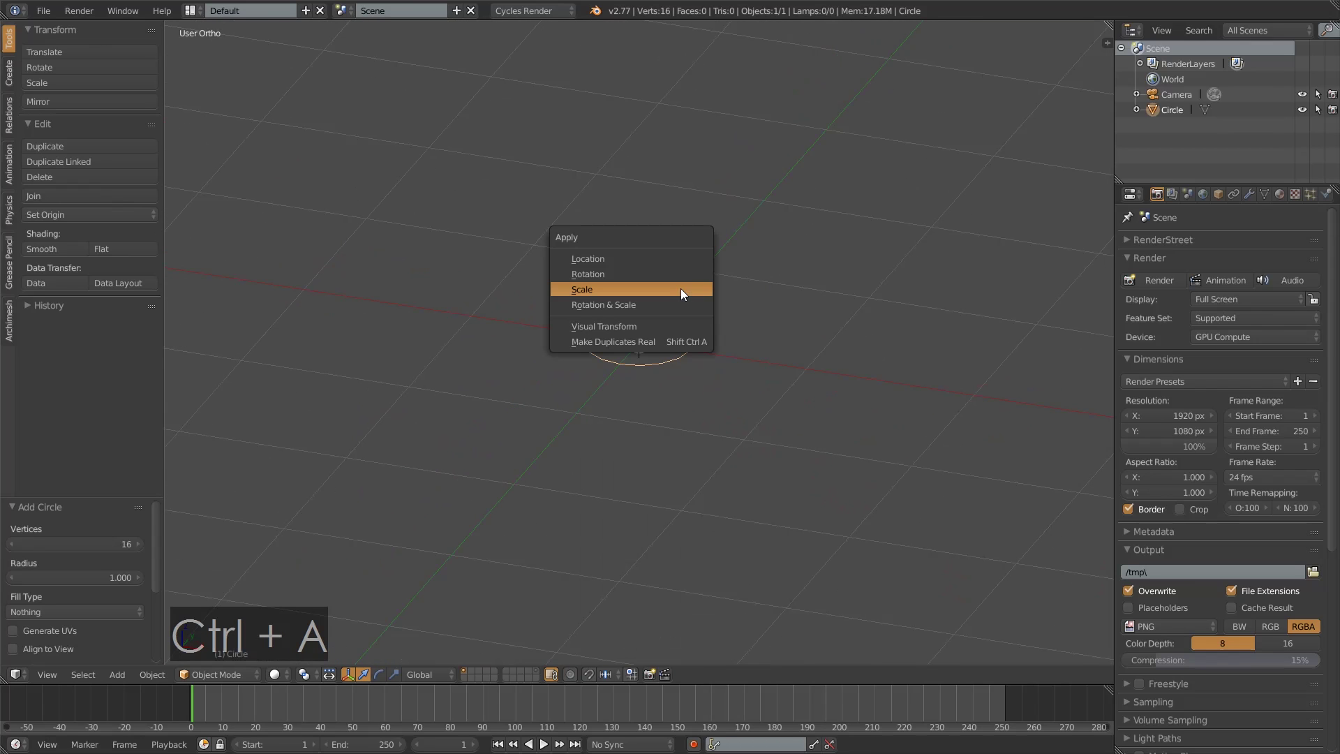
click(680, 288)
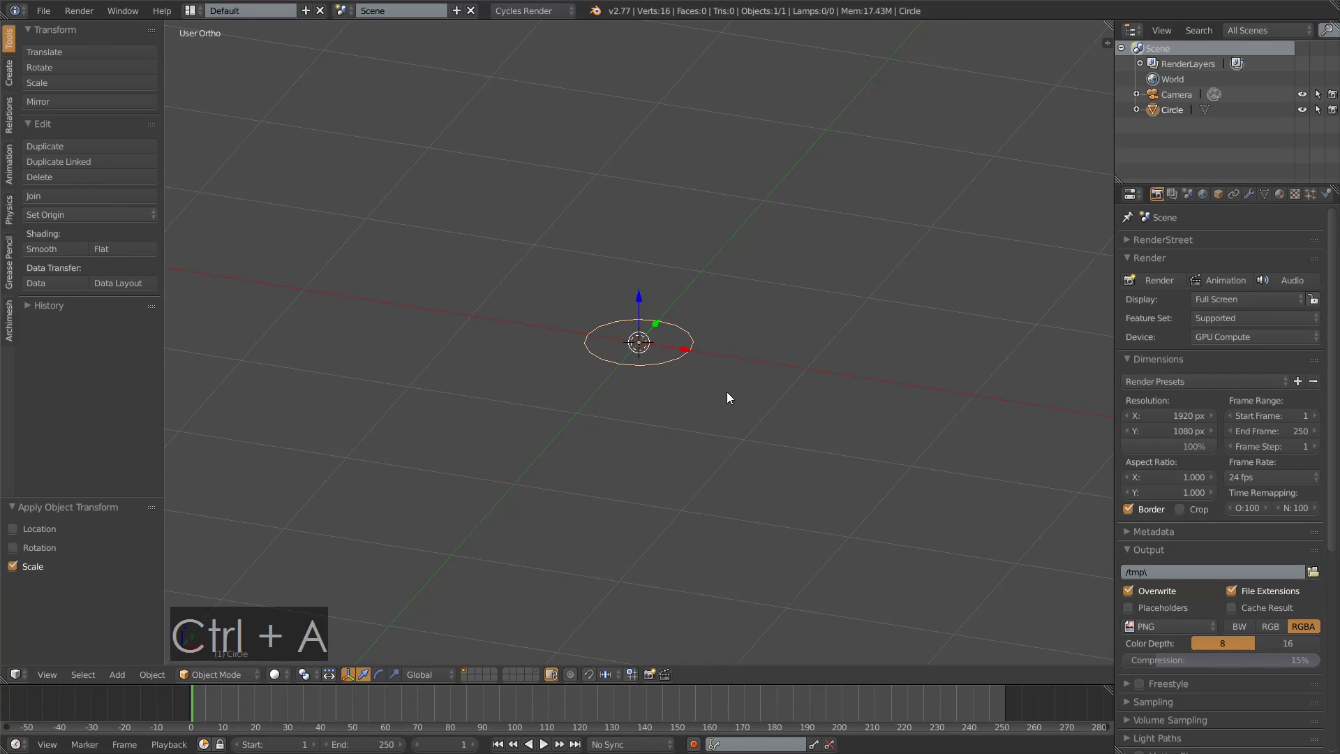
- Extrude the whole circle 0.88 along the Z axis to form an open cylinder, ending in Object Mode
key(Tab)
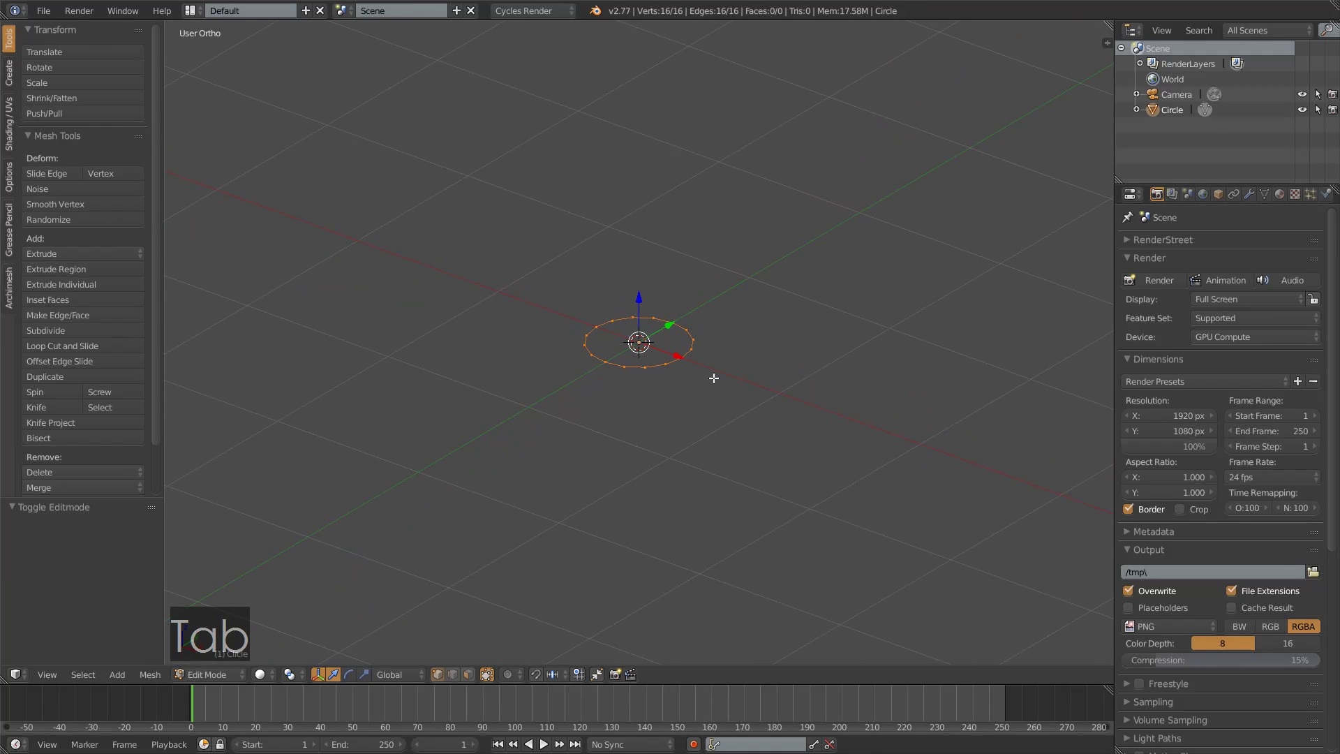
key(e)
text(z)
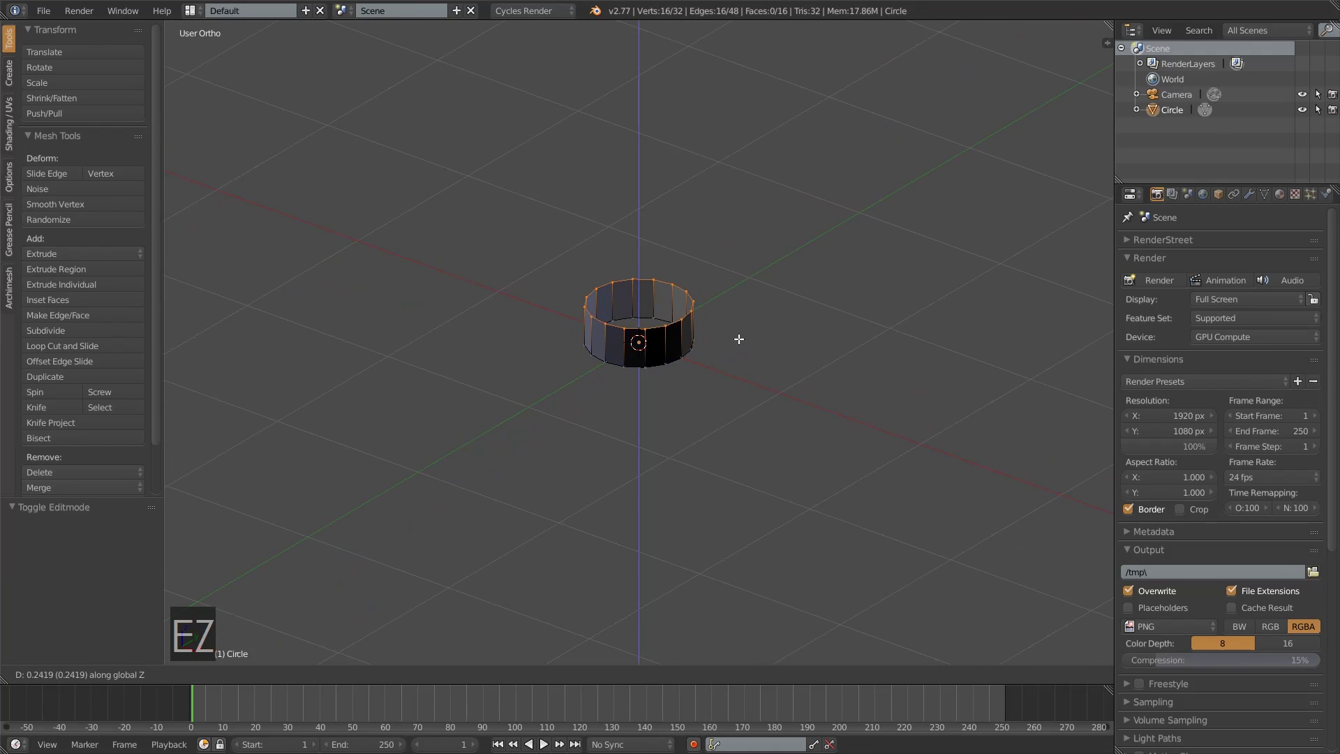
text(.88)
key(Return)
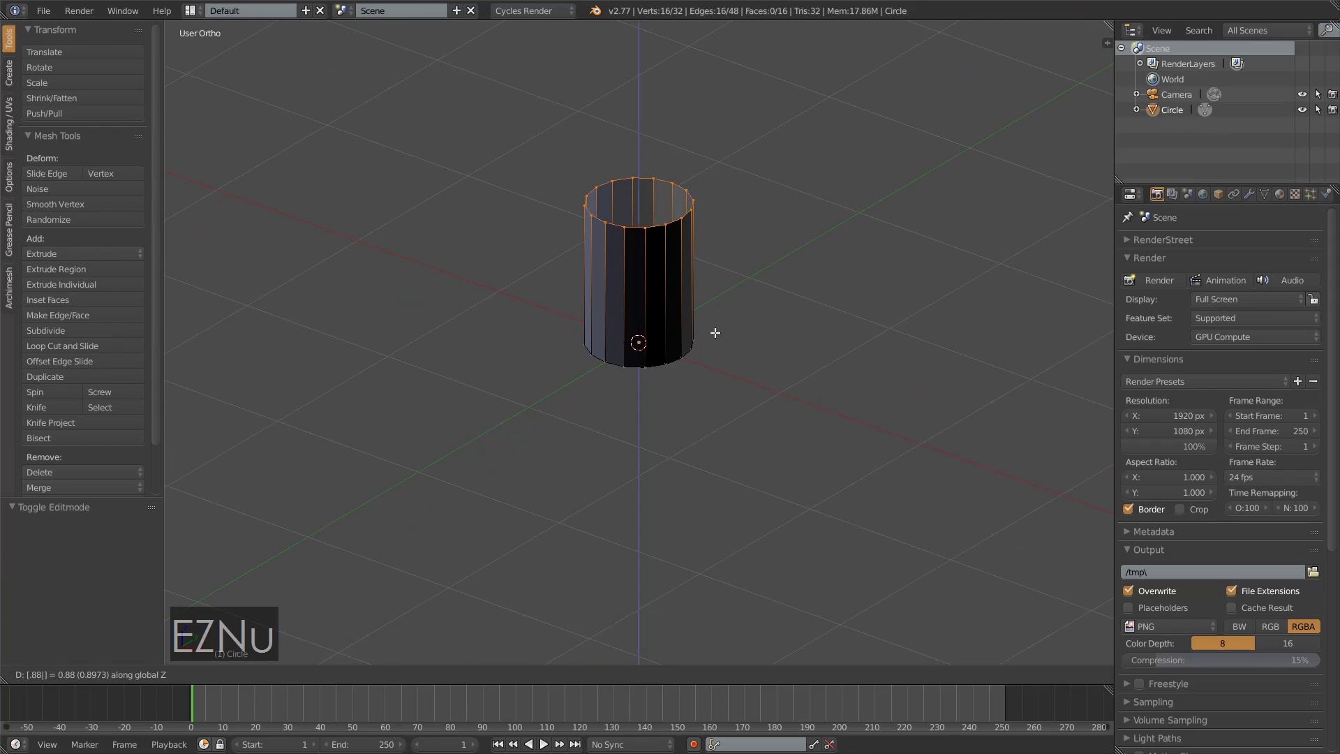
key(Tab)
scroll(735, 311, down, 3)
middle_drag(594, 317, 694, 449)
scroll(714, 306, up, 3)
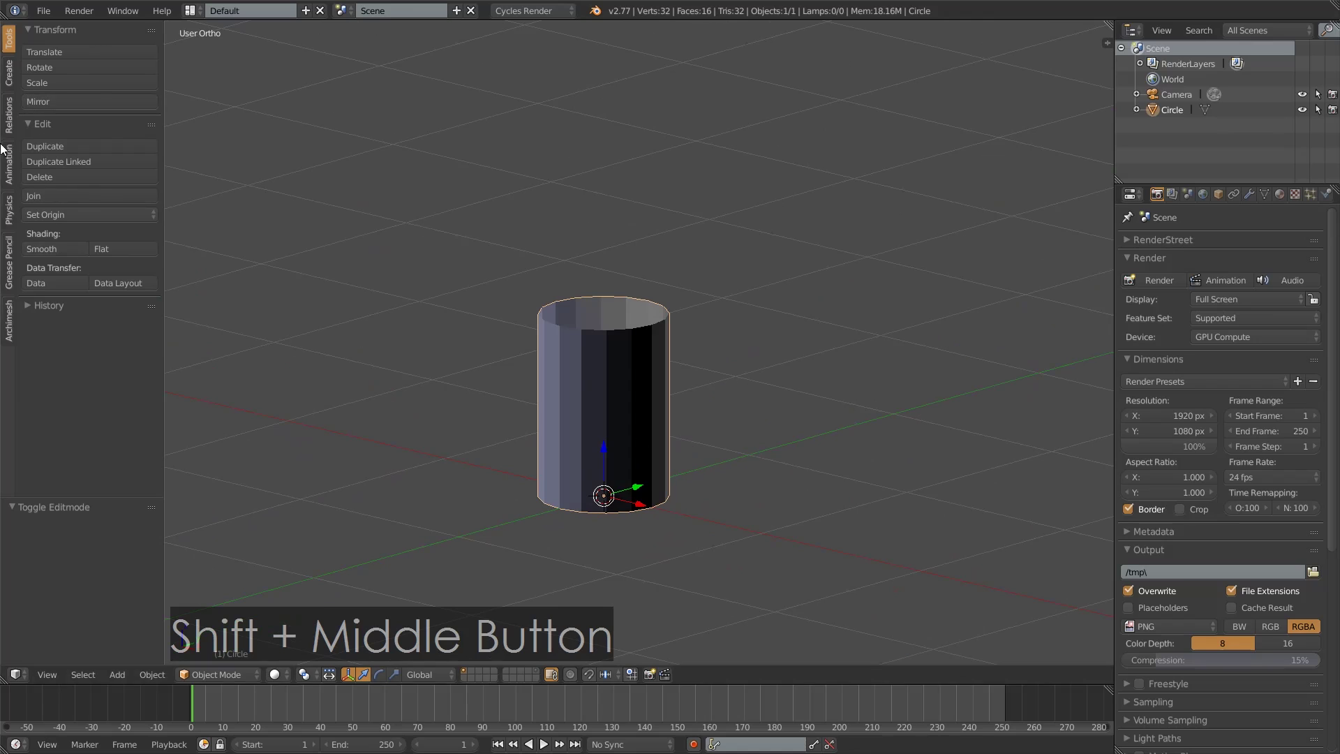
- Flip the normals of all the cylinder's faces, ending in Object Mode
click(13, 105)
click(10, 43)
key(Tab)
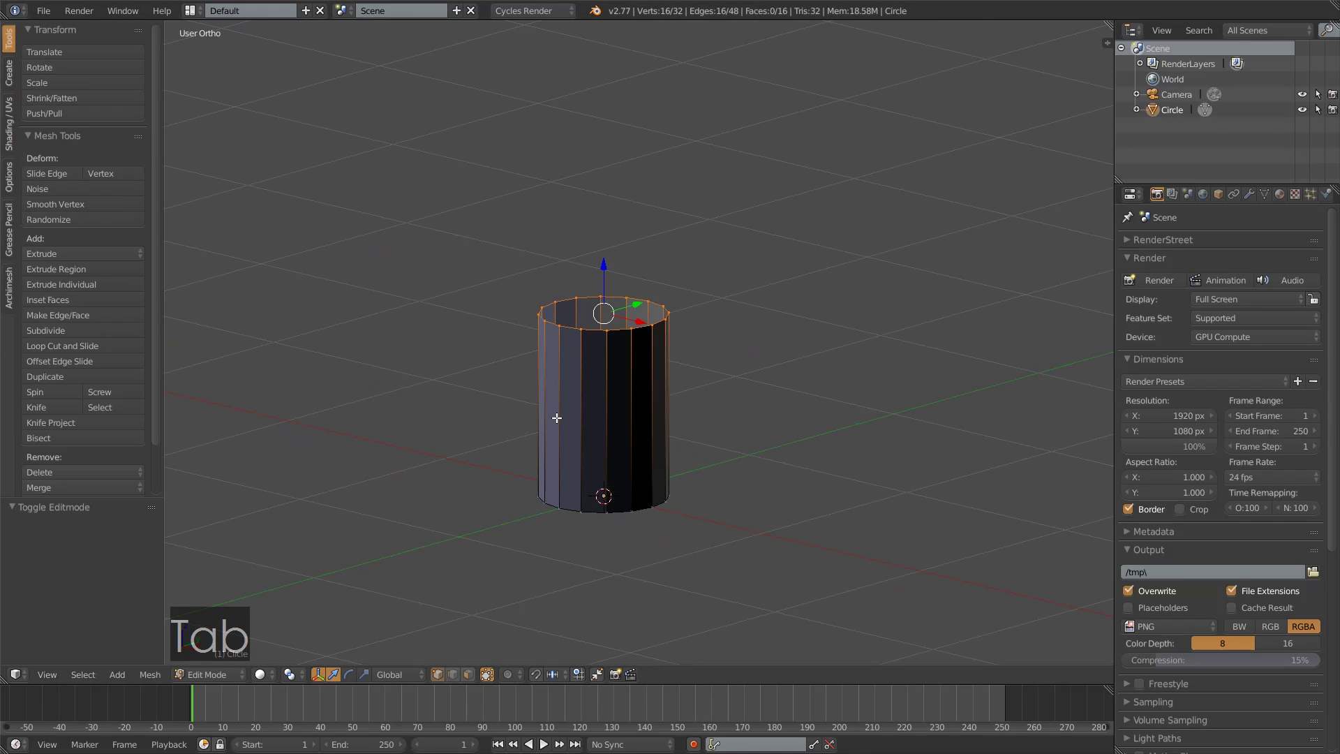
key(a)
key(a)
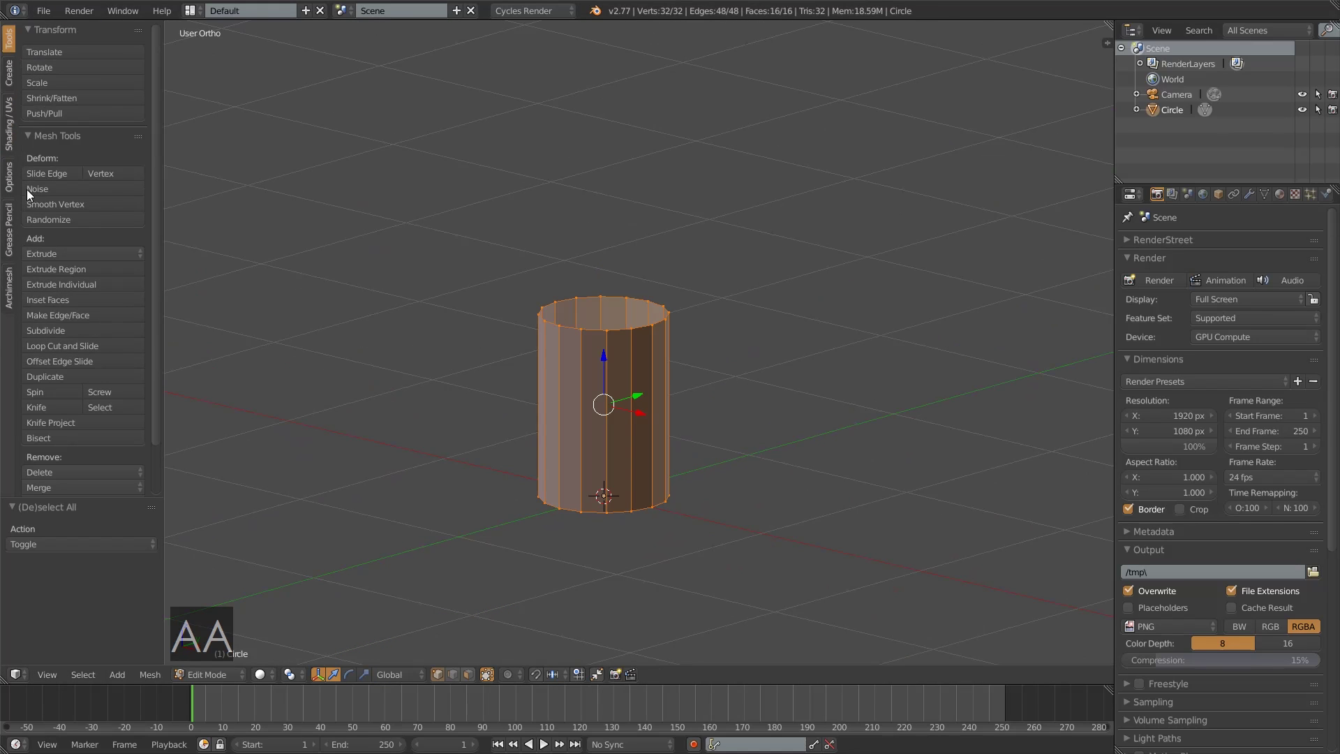
click(8, 133)
click(93, 176)
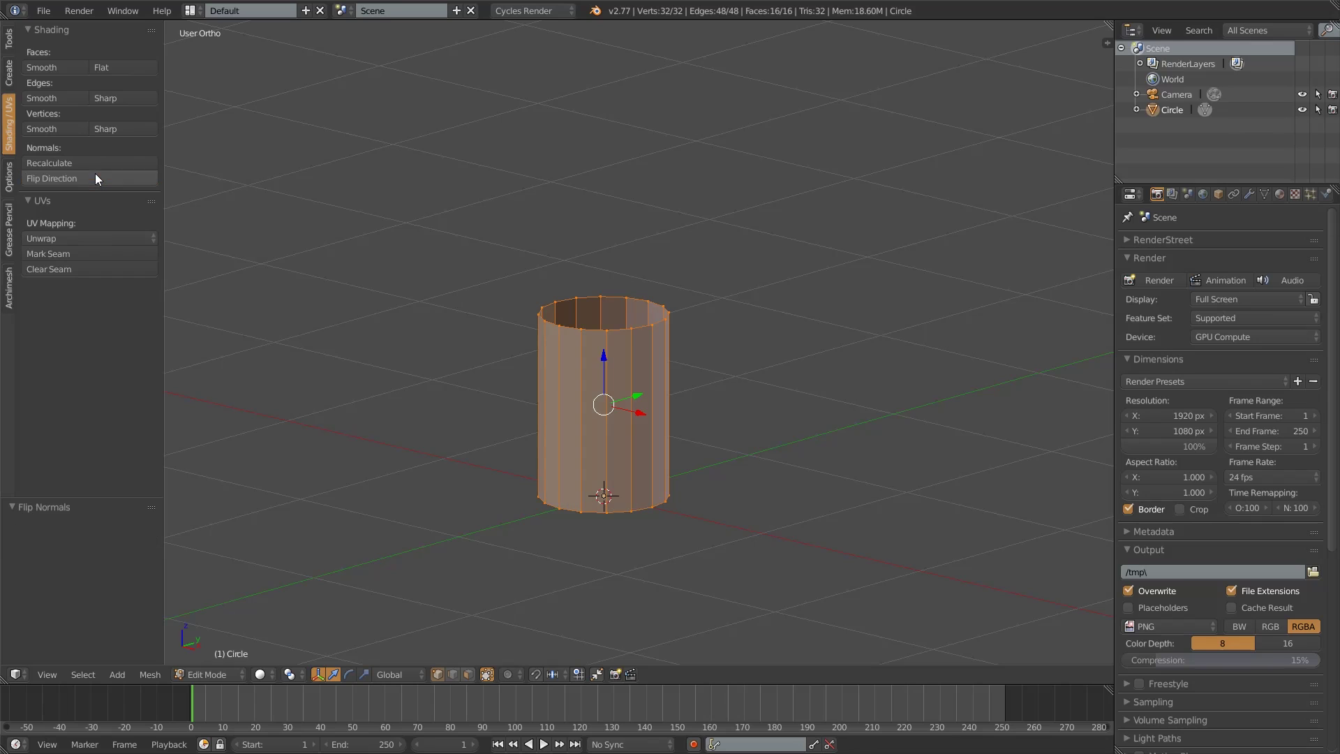
key(Tab)
- Show the cylinder in wireframe from the front orthographic view and enter Edit Mode
key(KP_1)
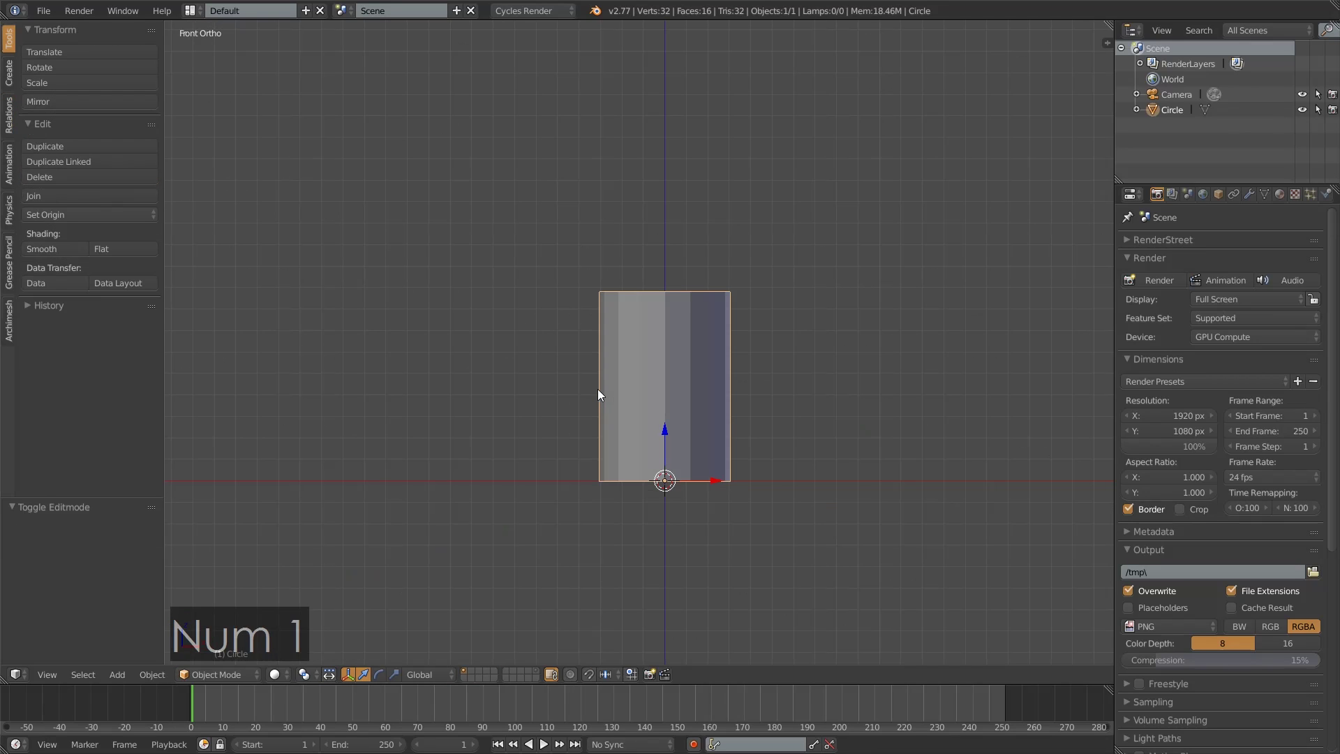
key(z)
key(KP_5)
key(KP_5)
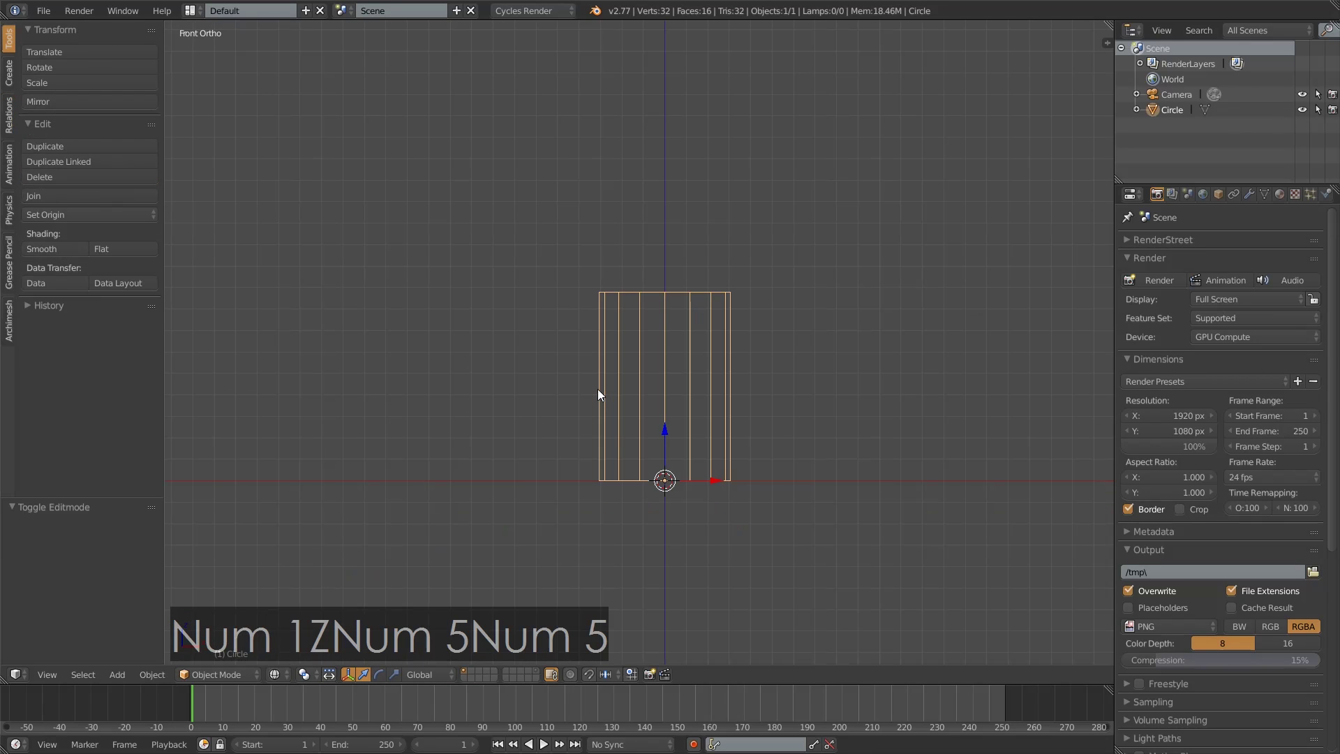
key(Tab)
shift+middle_drag(662, 406, 726, 386)
scroll(625, 377, up, 3)
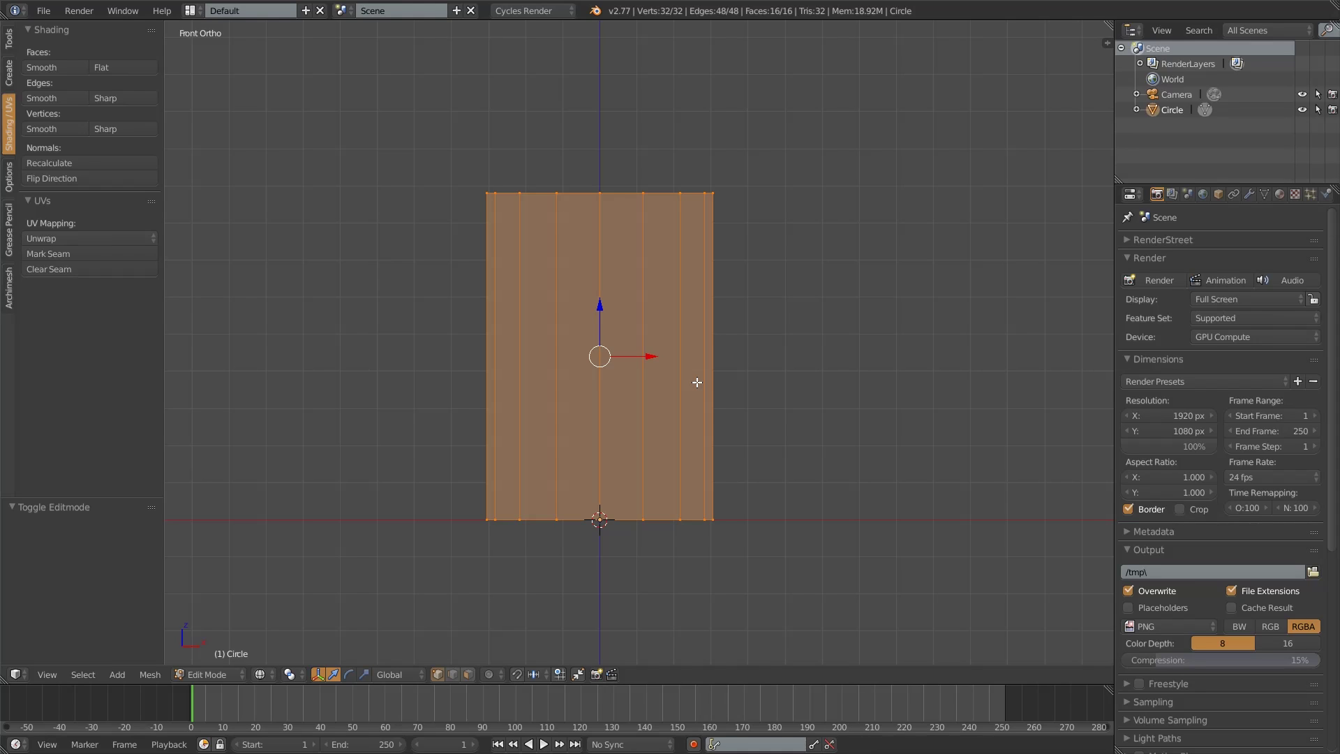
key(ctrl)
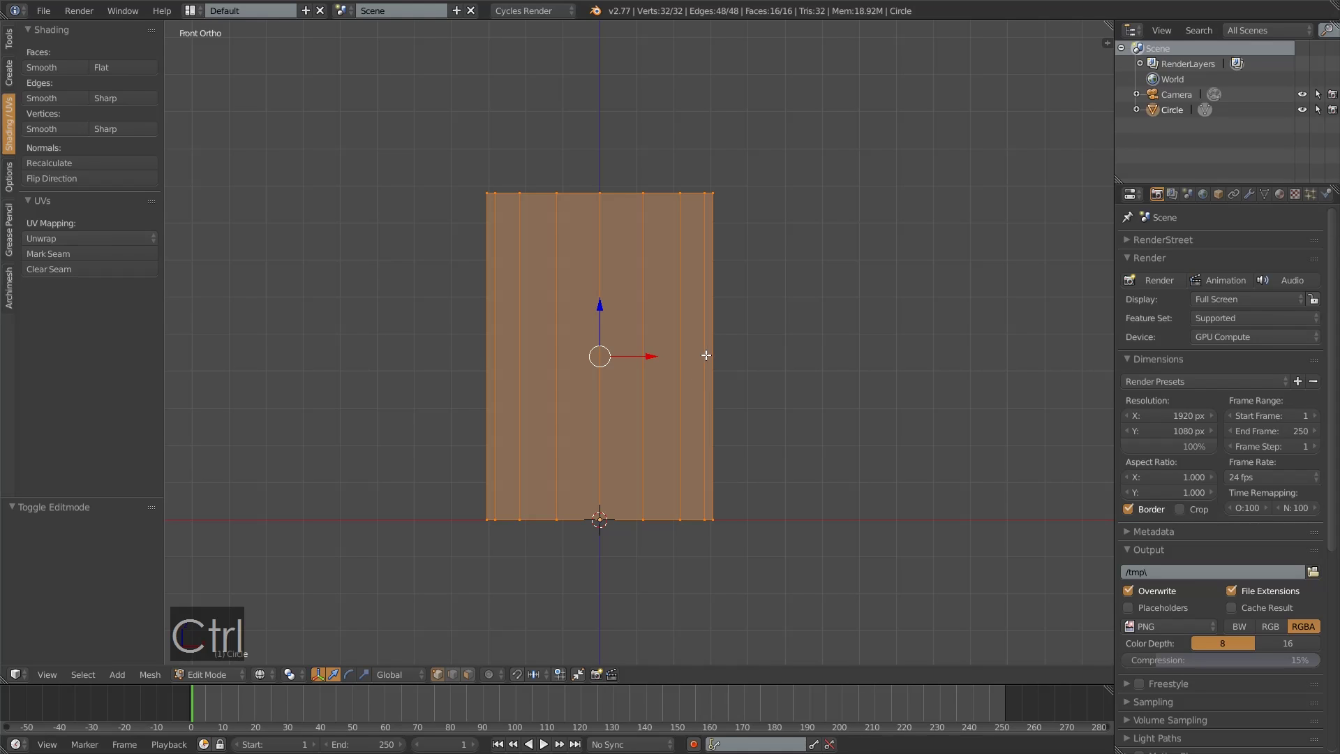
key(ctrl+r)
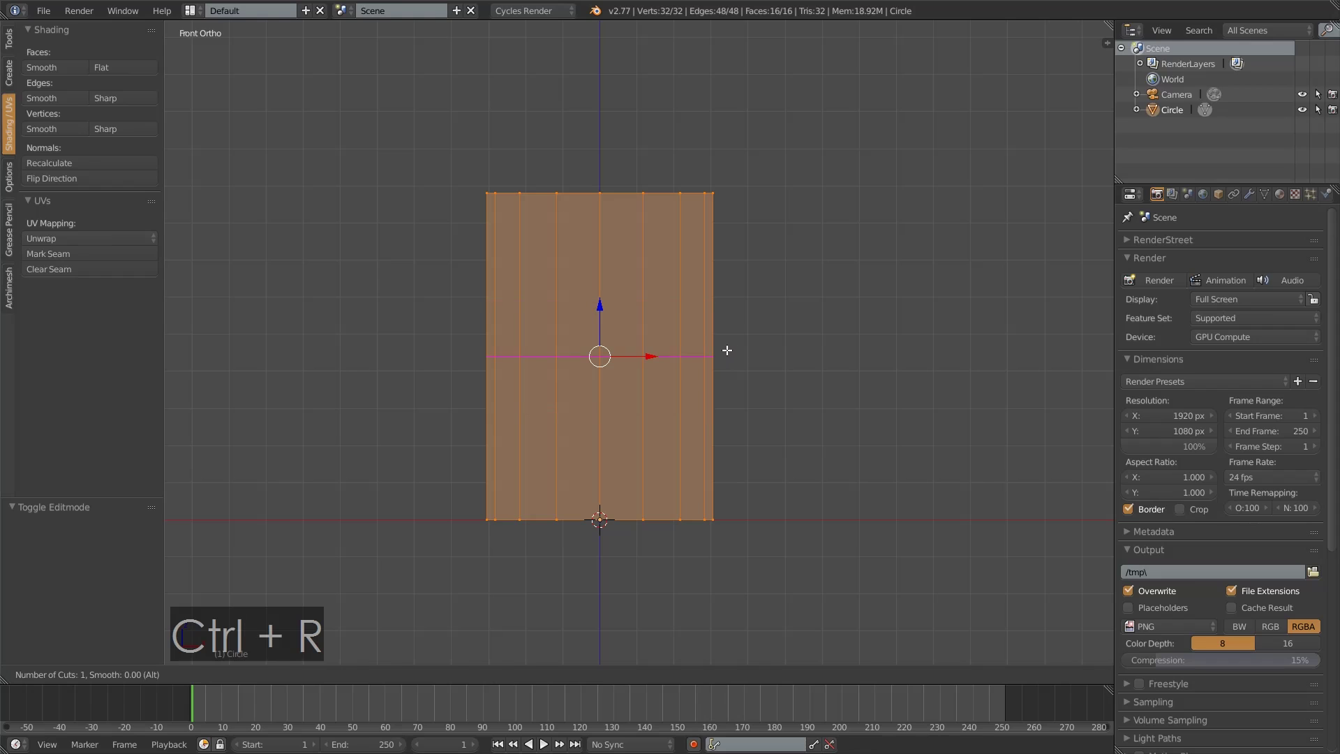
right_click(727, 350)
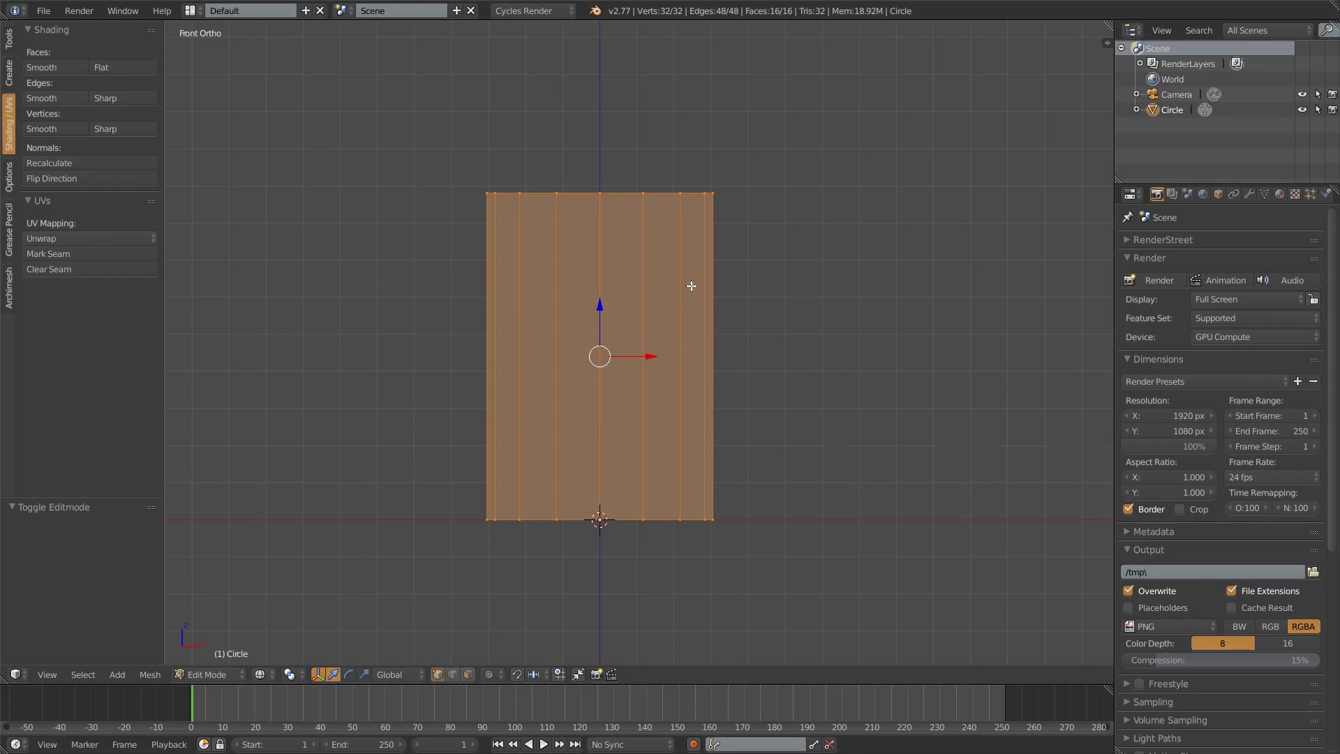
- Add two evenly spaced horizontal loop cuts that divide the cylinder's wall into three equal bands
key(ctrl+r)
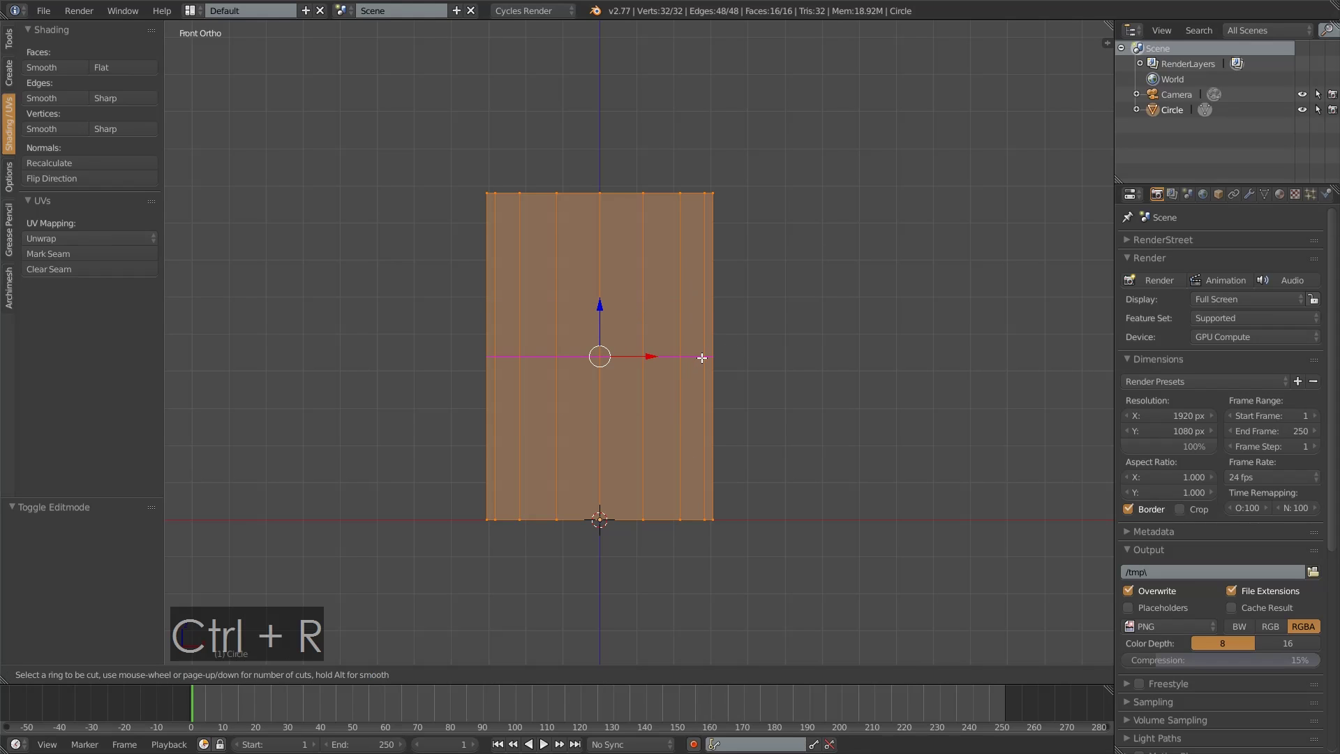
scroll(651, 370, up, 1)
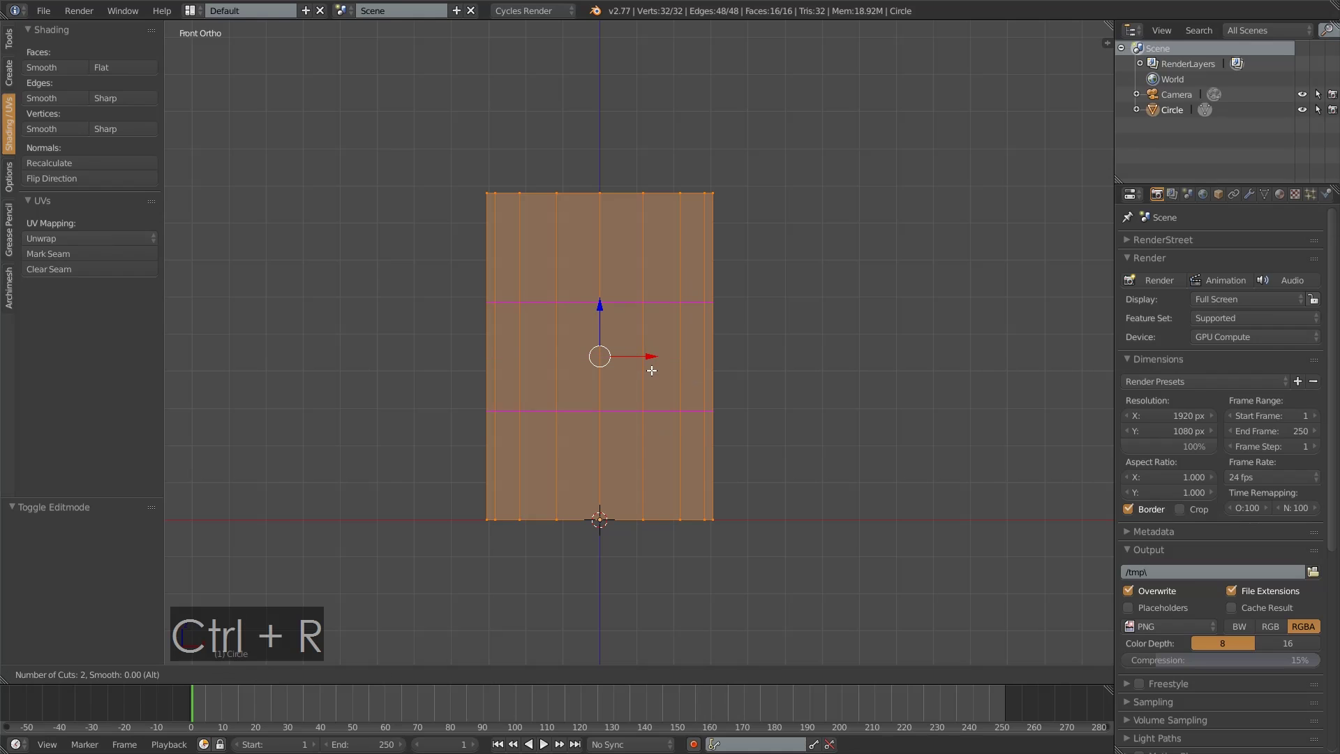
scroll(651, 371, up, 4)
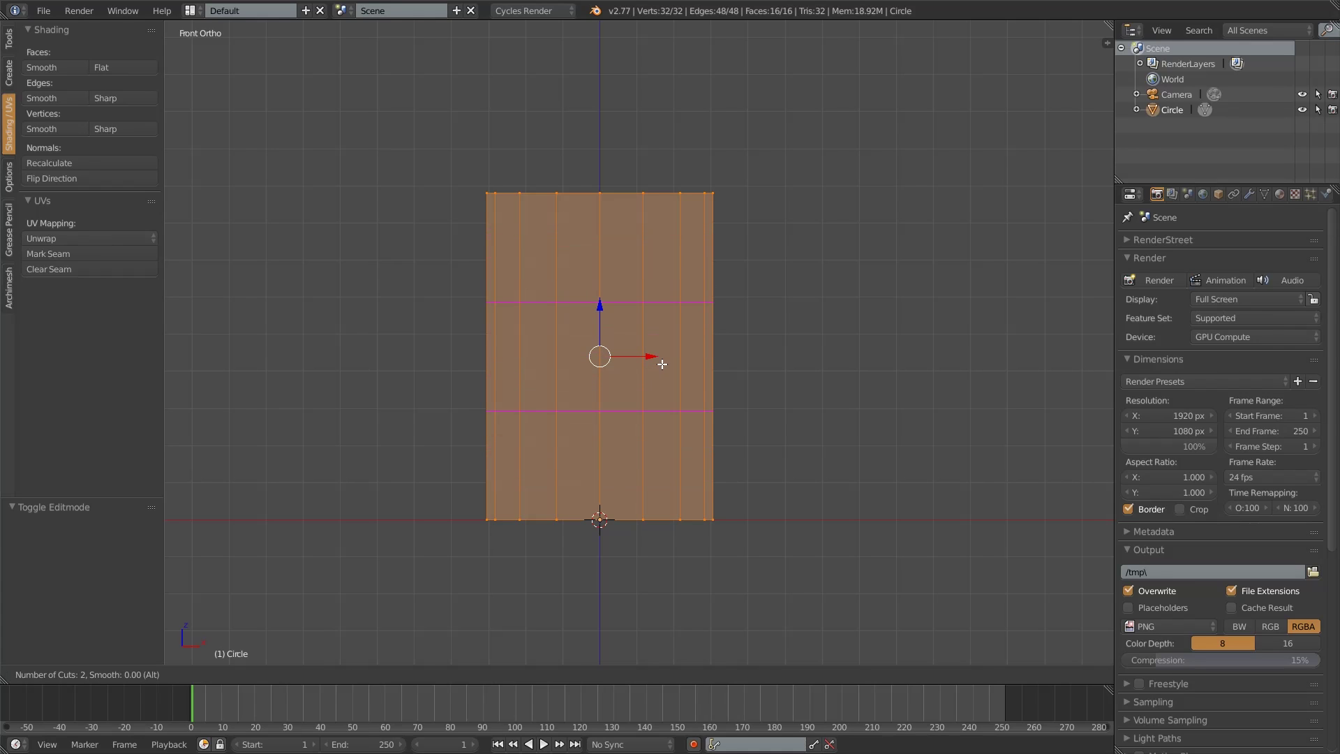
click(679, 351)
click(822, 349)
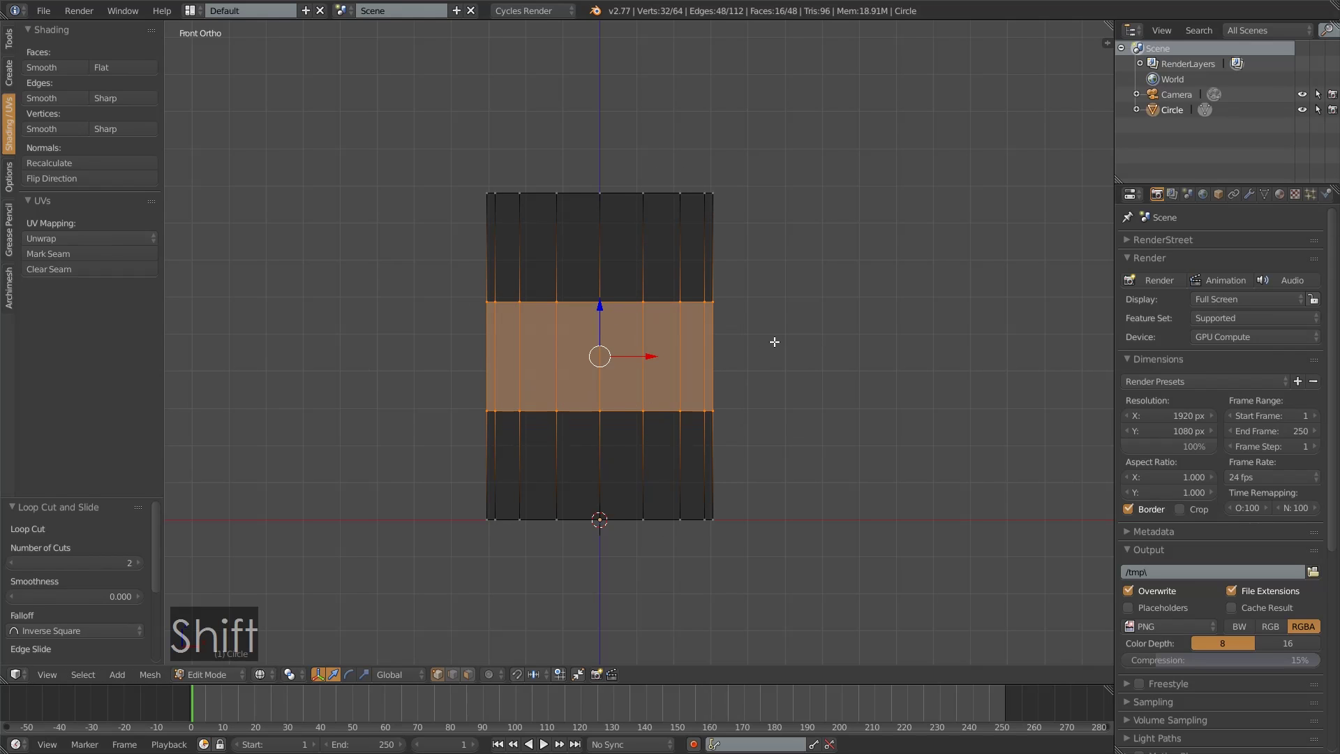
- Add two horizontal loop cuts in the cylinder's upper band and scale them apart by 2.8 along the Z axis
ctrl+middle_drag(769, 344, 754, 363)
shift+middle_drag(754, 363, 732, 385)
scroll(732, 385, up, 1)
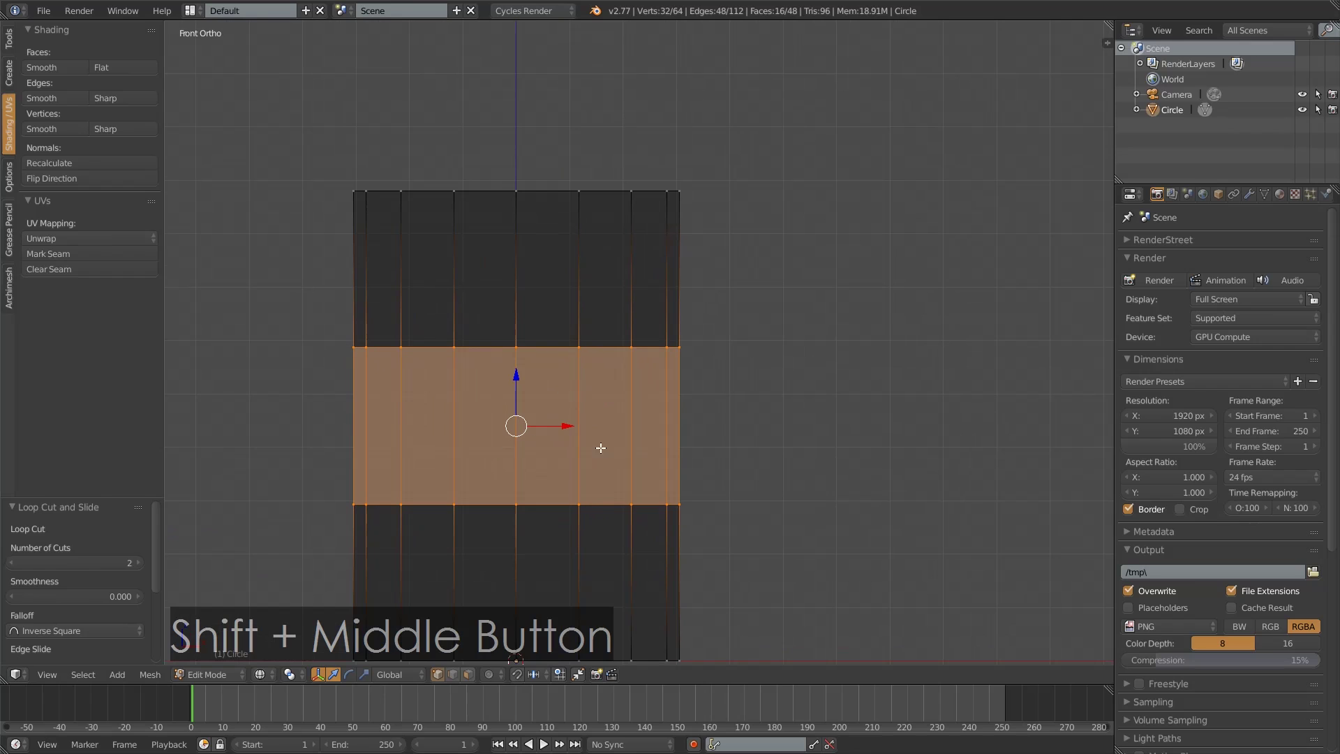
key(ctrl+r)
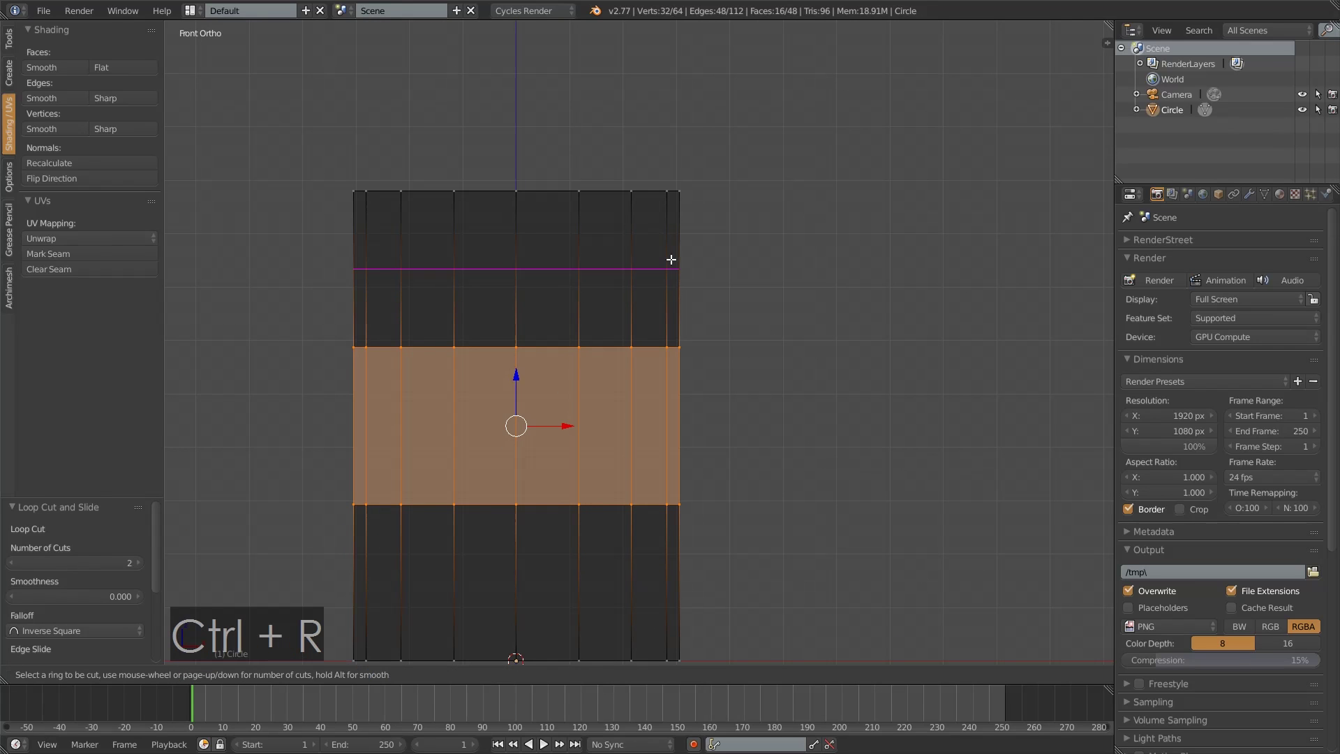
click(675, 260)
right_click(677, 258)
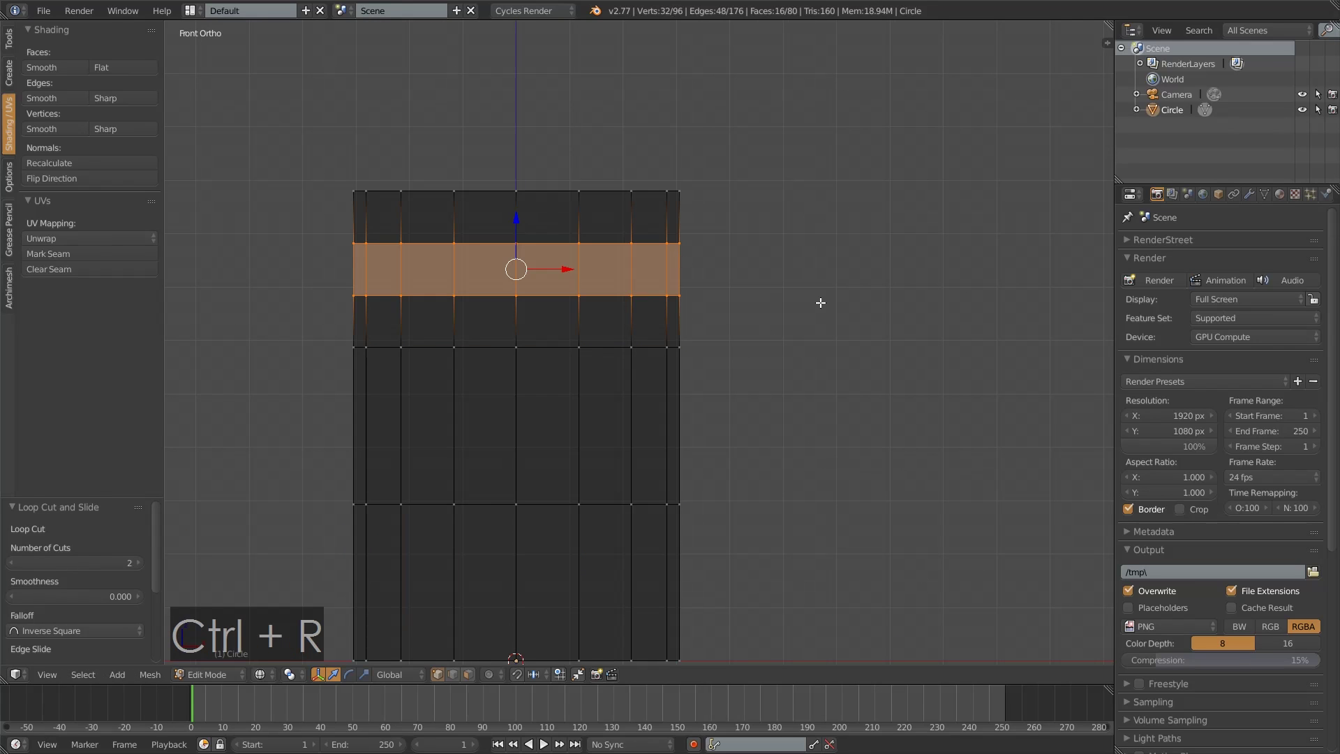
key(s)
key(z)
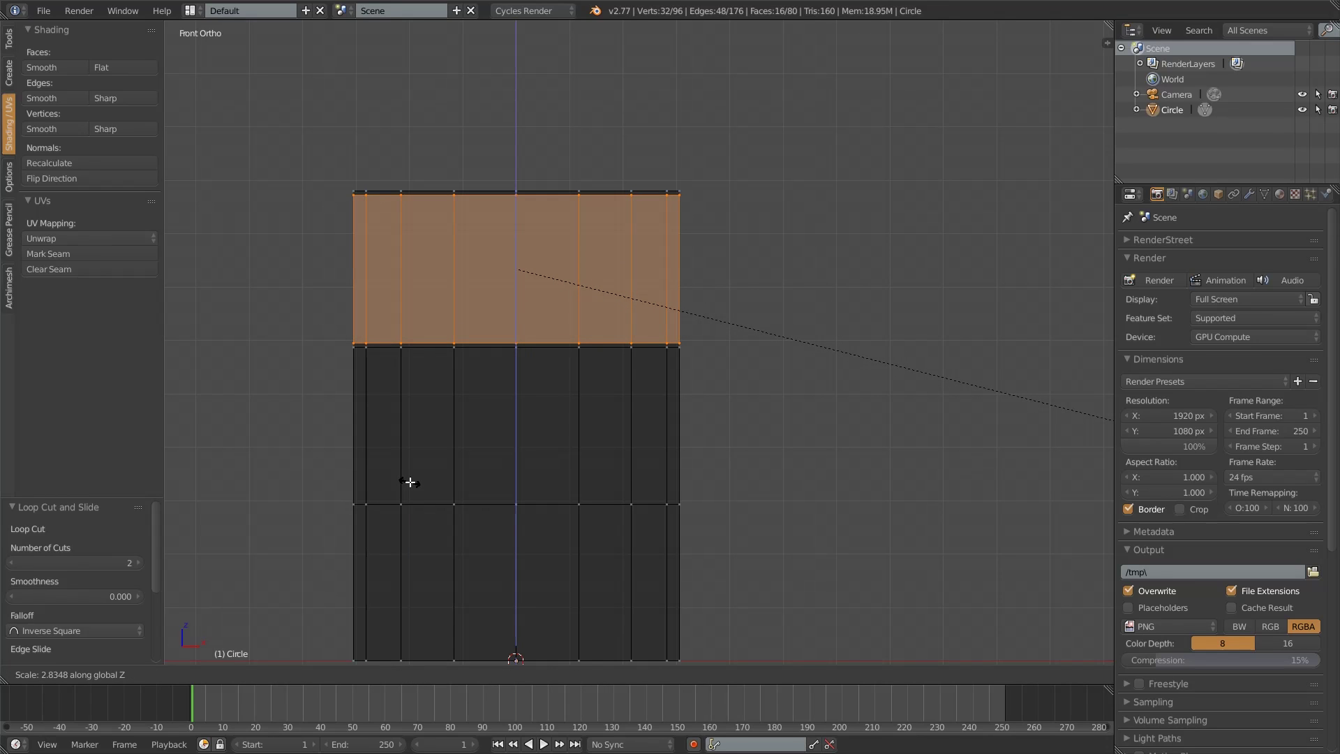
text(2.8)
key(Return)
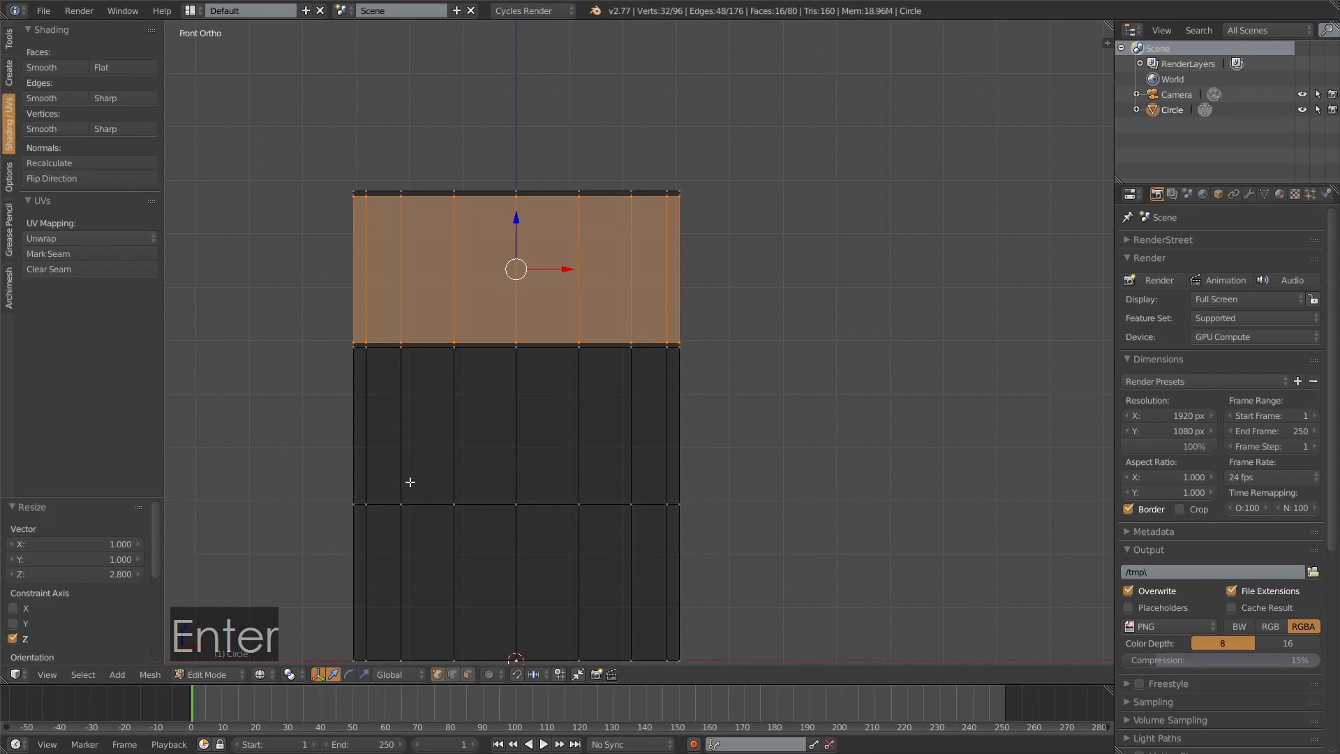
- Add two horizontal loop cuts in the cylinder's middle band and spread them by a Z scale of 2.8
key(ctrl+r)
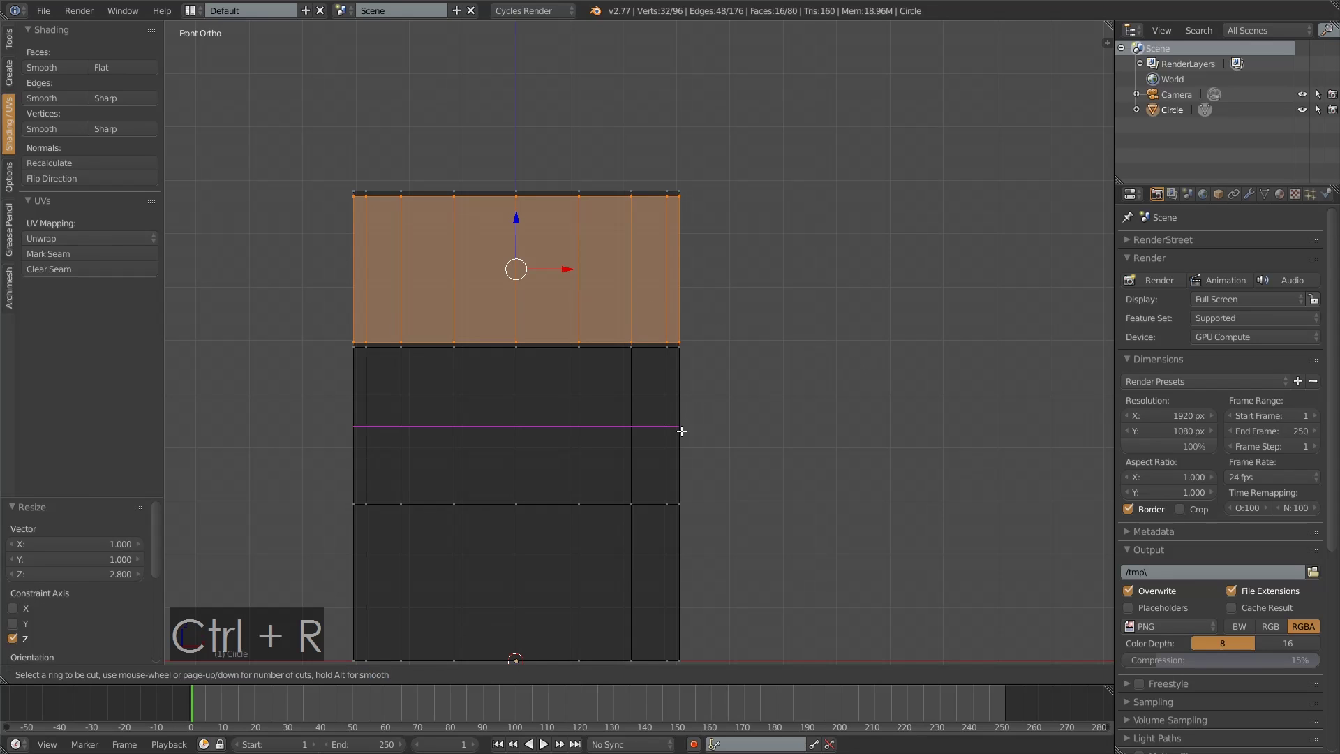
scroll(683, 430, up, 1)
click(682, 431)
click(693, 425)
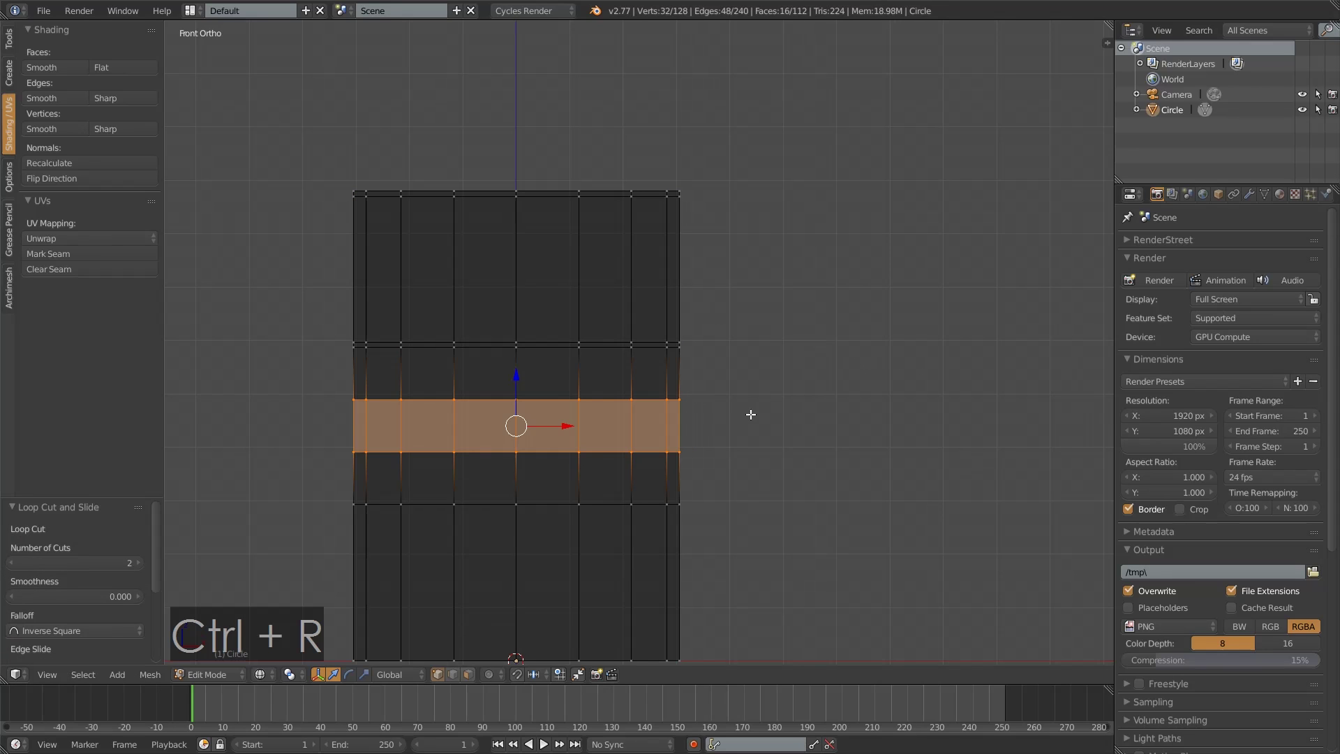
key(s)
key(z)
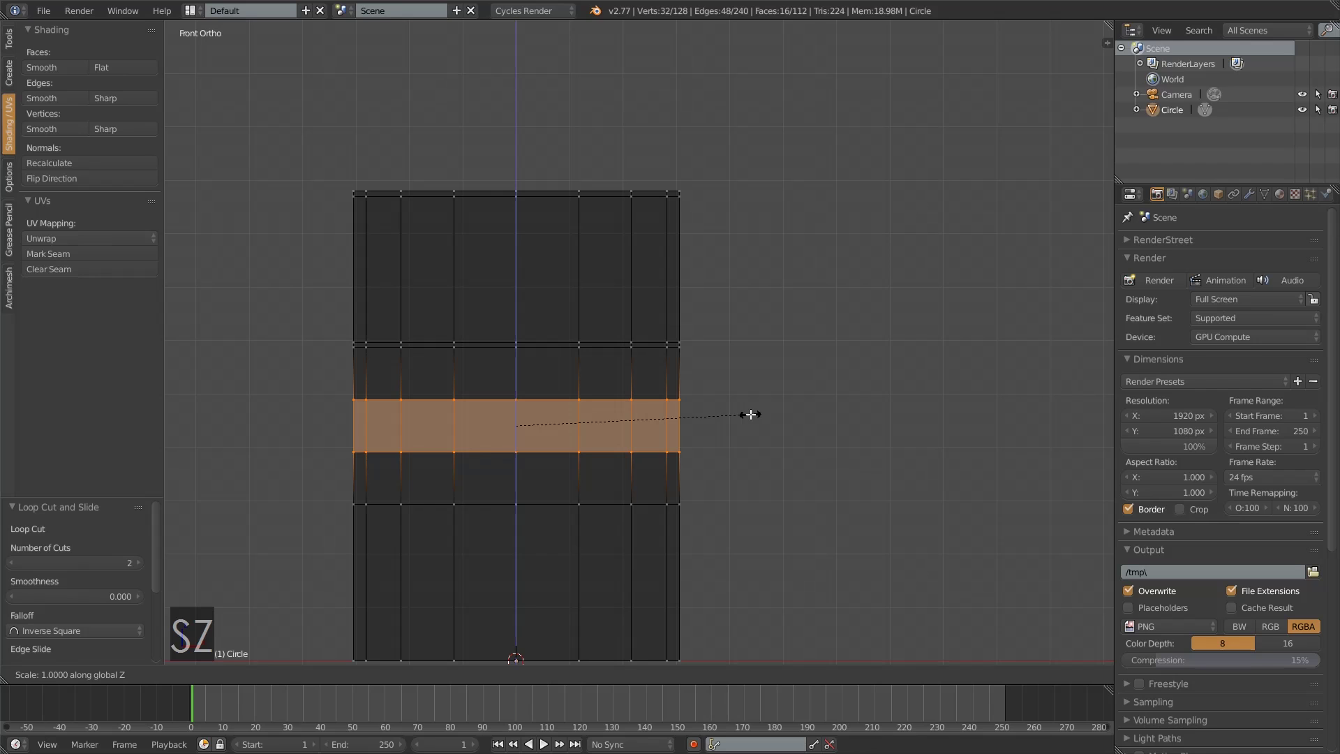
key(KP_2)
key(KP_Decimal)
key(KP_8)
key(Return)
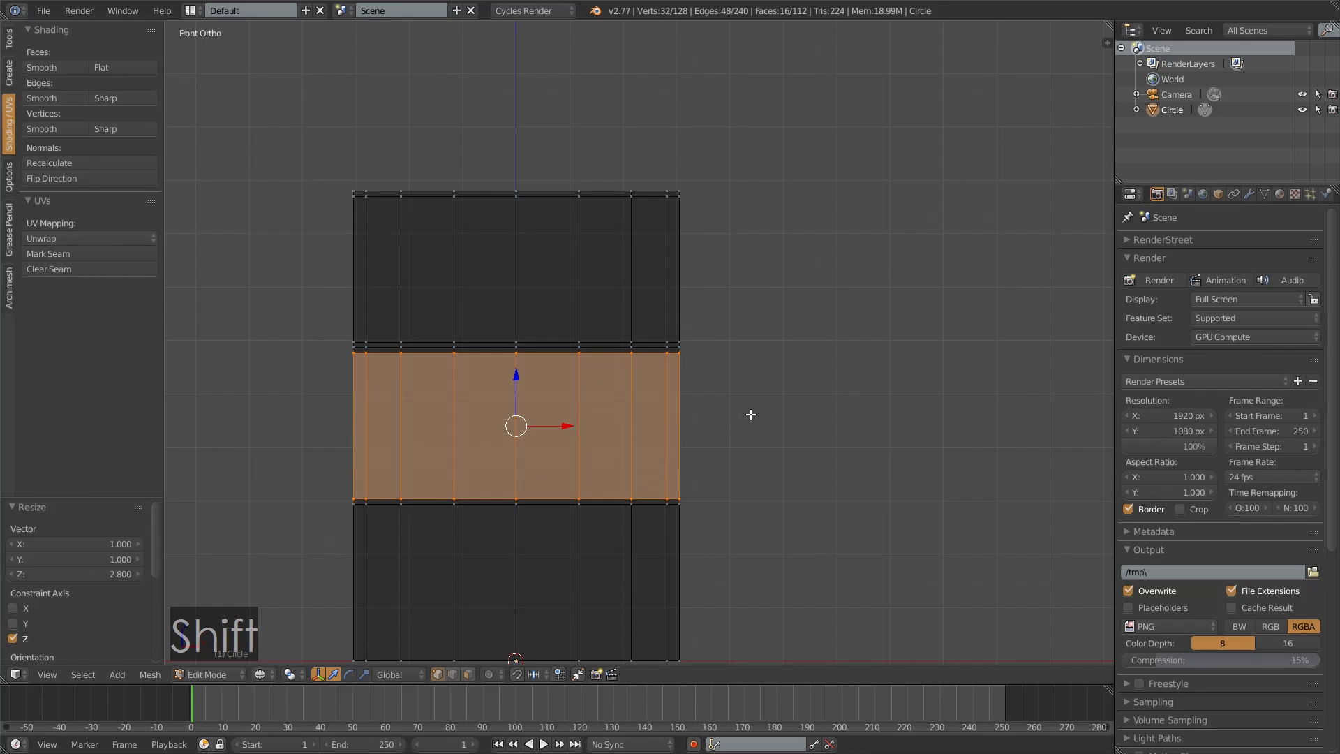
- Add two horizontal loop cuts in the cylinder's lower band and scale them apart by 2.8 along Z
shift+middle_drag(751, 415, 753, 257)
key(ctrl+r)
scroll(655, 445, up, 1)
click(655, 444)
right_click(655, 445)
key(s)
key(z)
key(KP_2)
key(KP_Decimal)
key(KP_8)
key(Return)
key(KP_5)
key(KP_5)
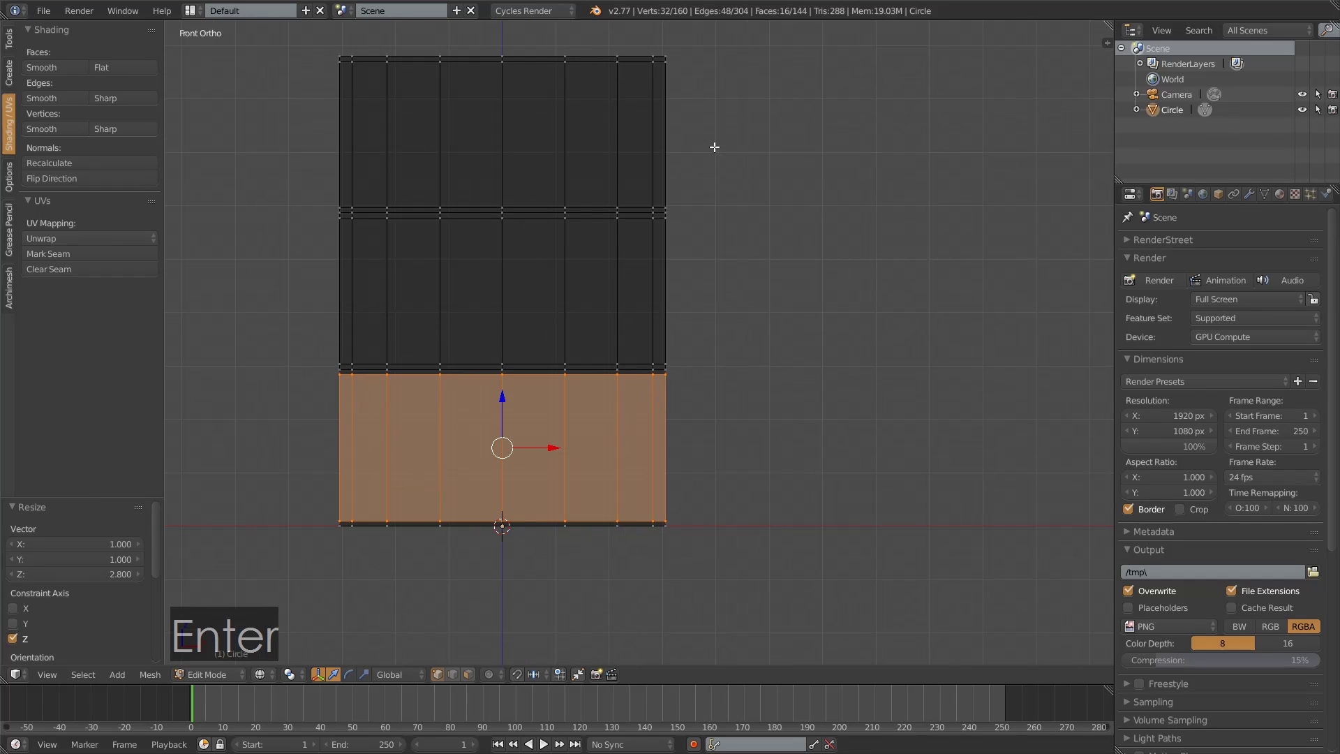
- Select the top and bottom rim loops and the two original dividing loops, and scale them outward about 1.053 with Z locked
right_click(665, 56)
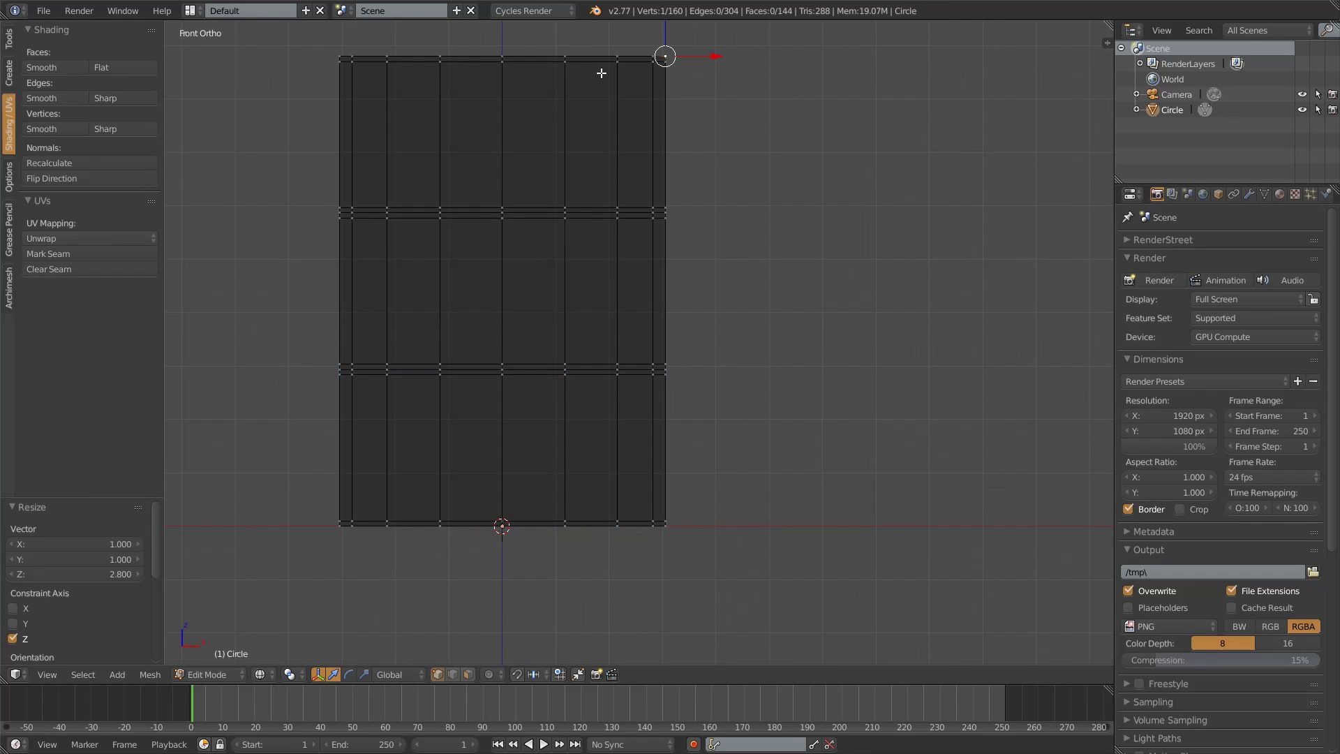
alt+shift+right_click(636, 53)
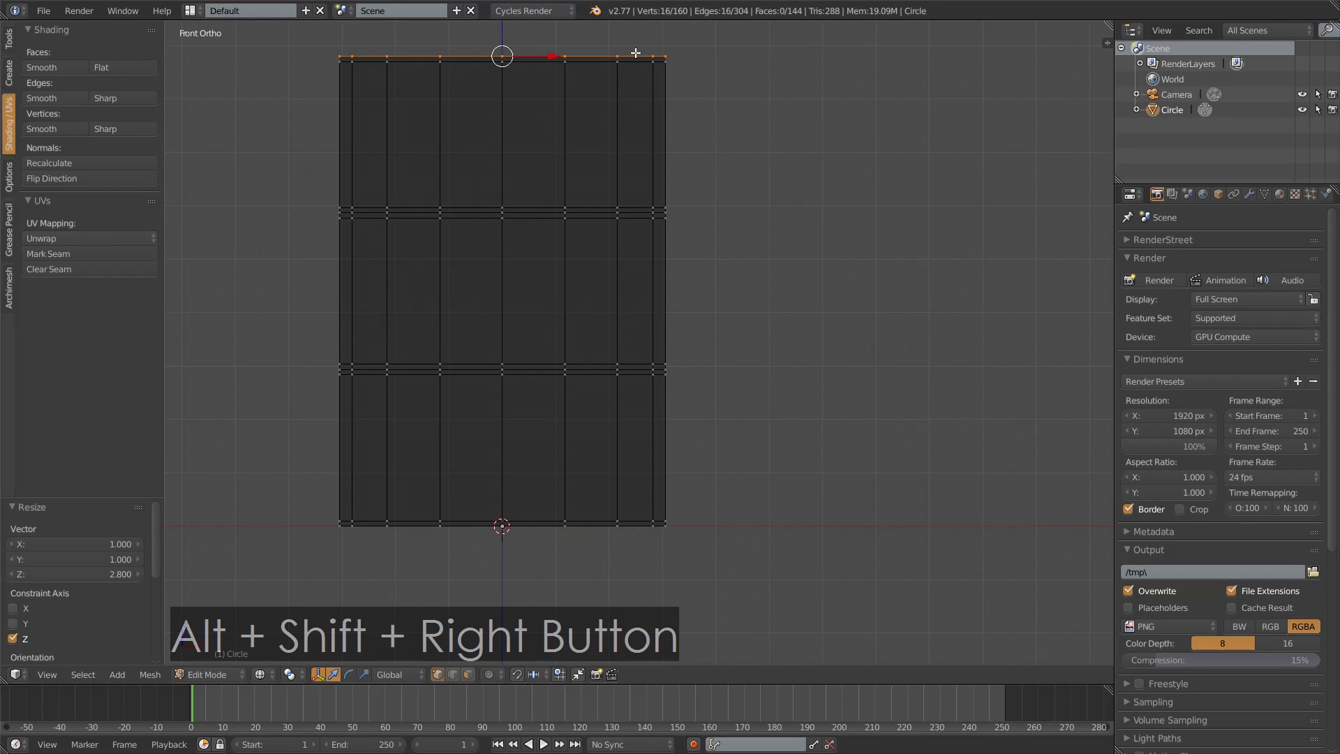
alt+shift+right_click(642, 211)
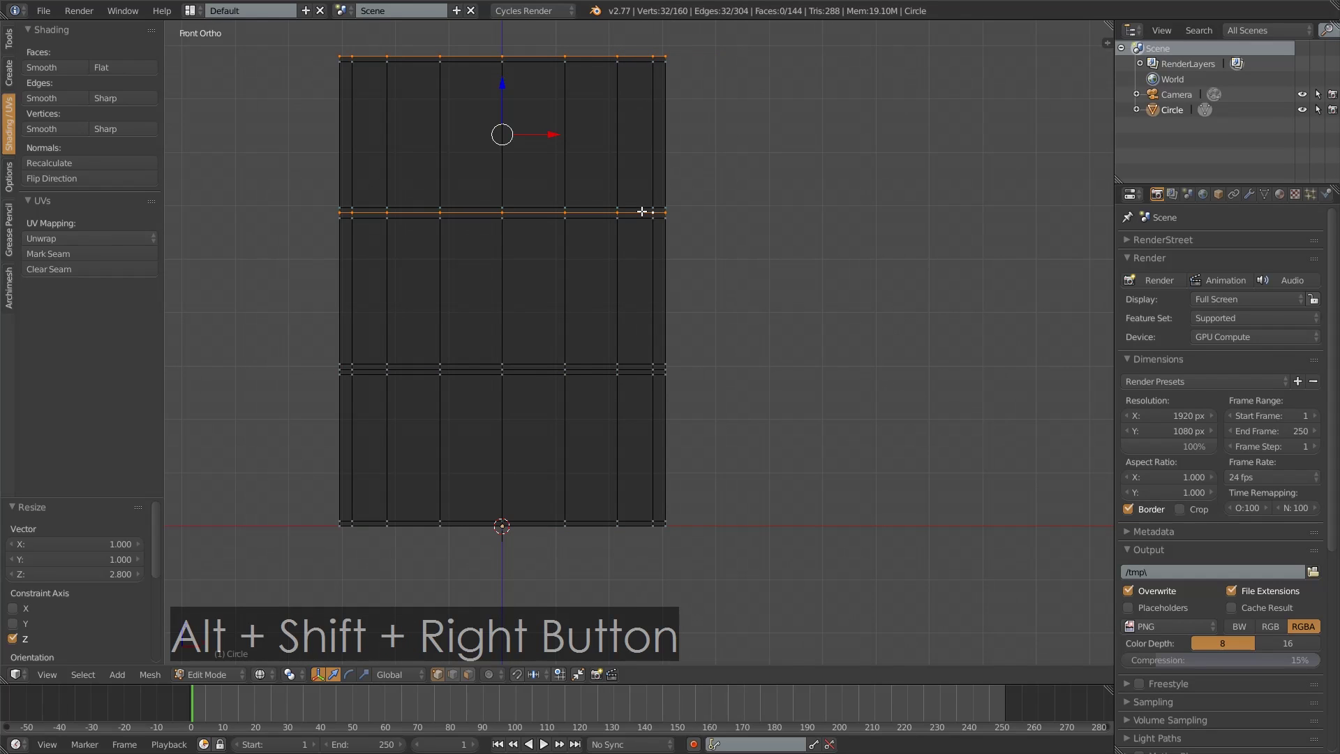
alt+shift+right_click(631, 369)
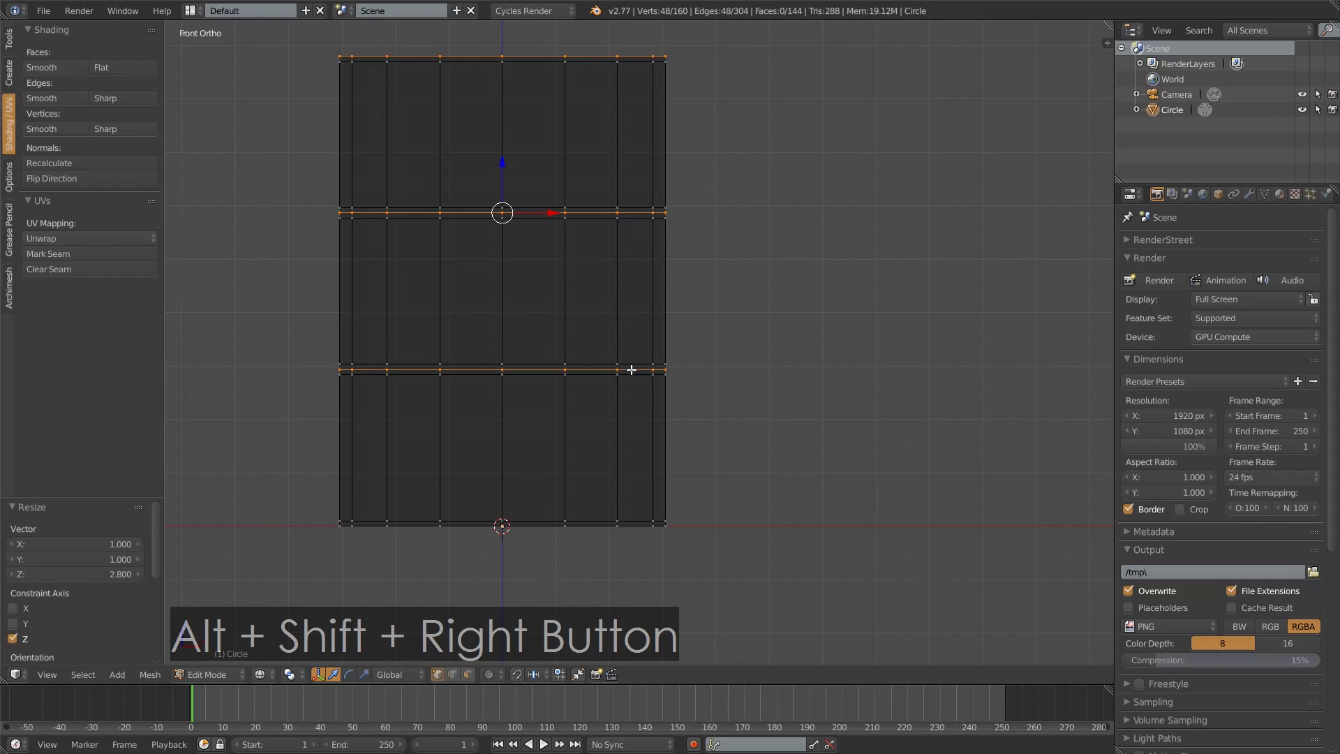
alt+shift+right_click(641, 528)
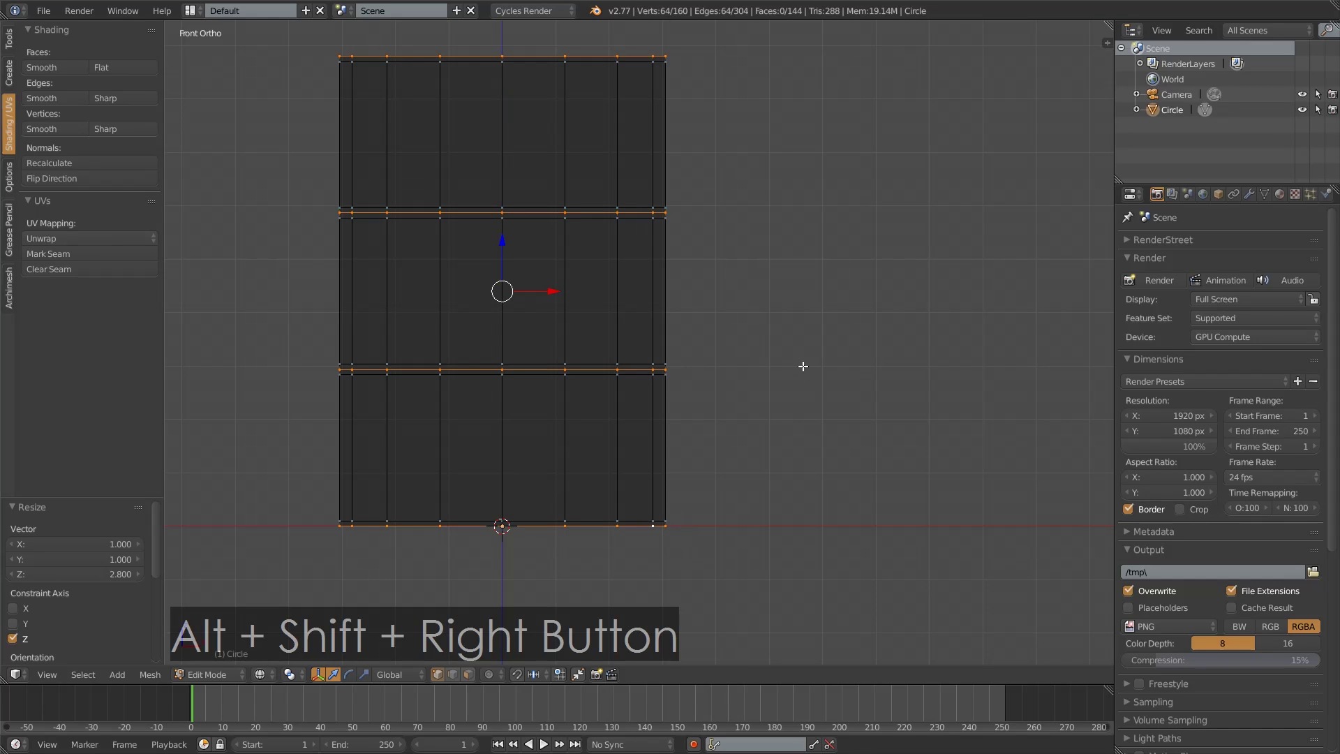
key(s)
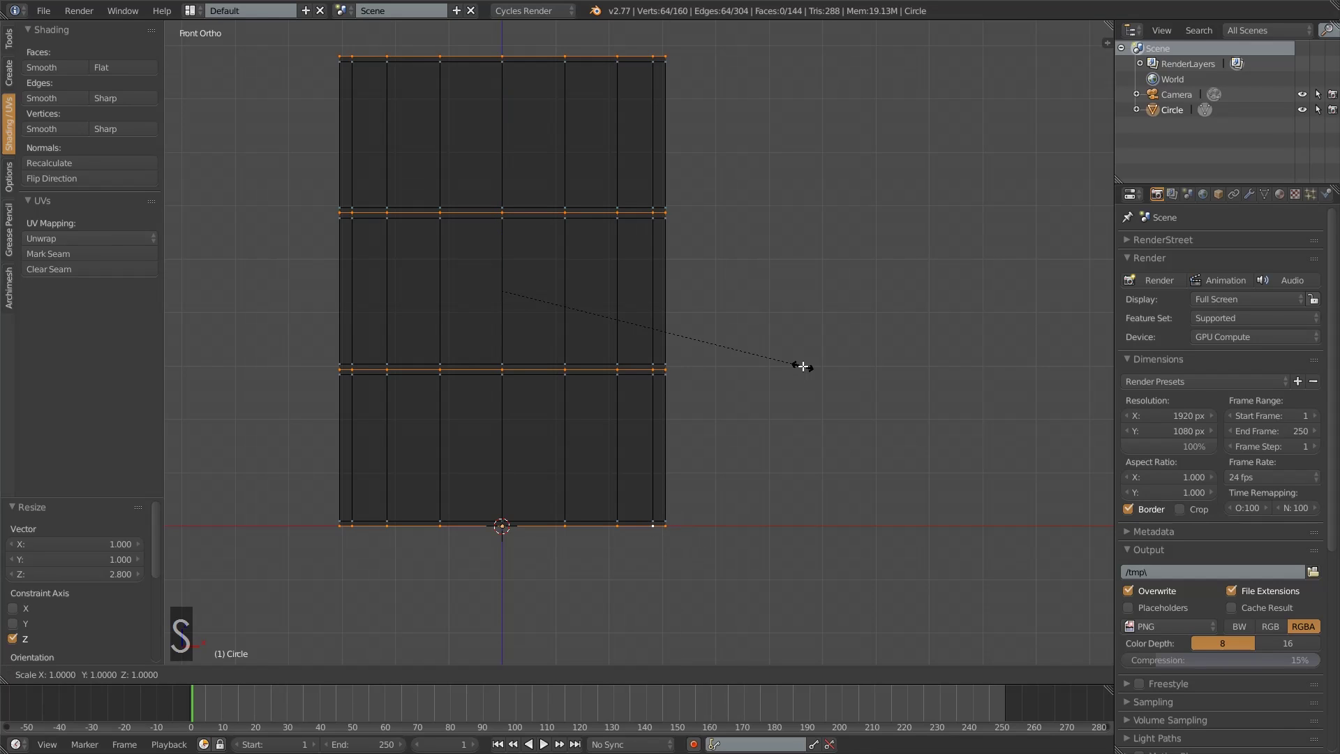
key(shift+z)
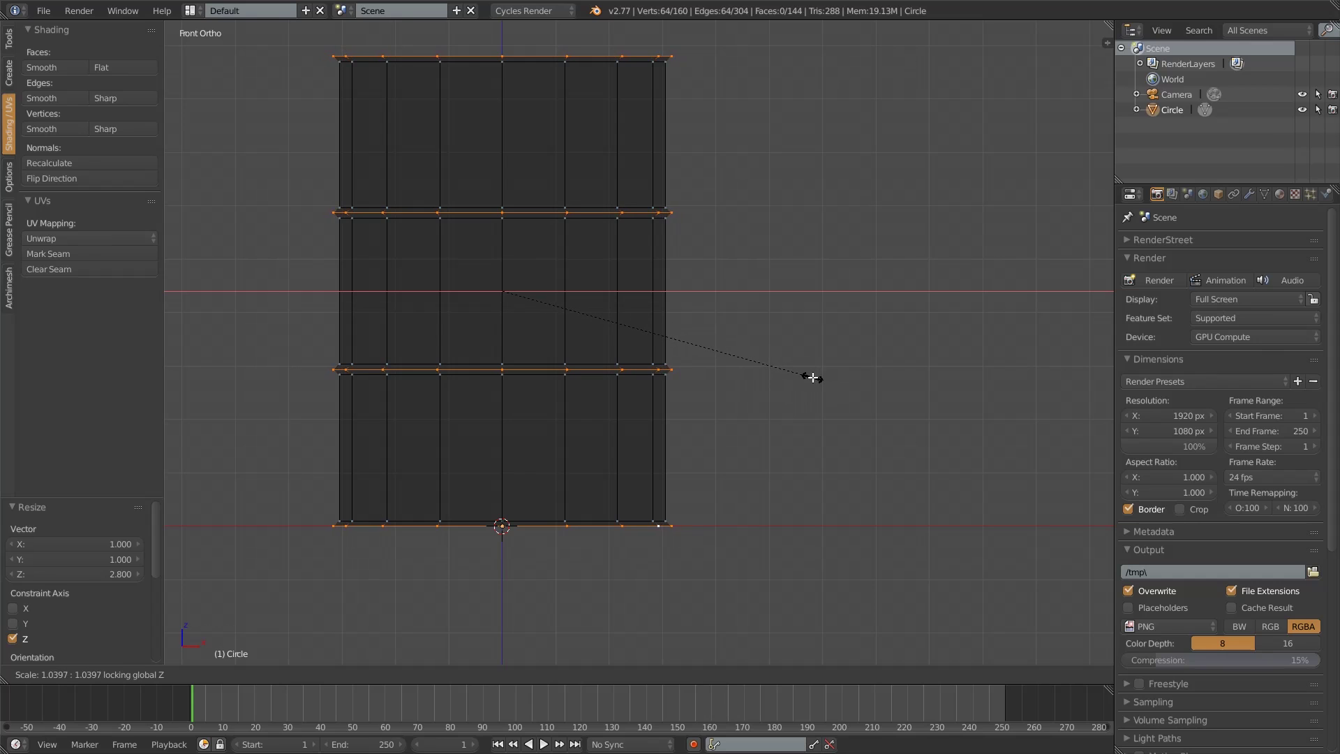
click(817, 377)
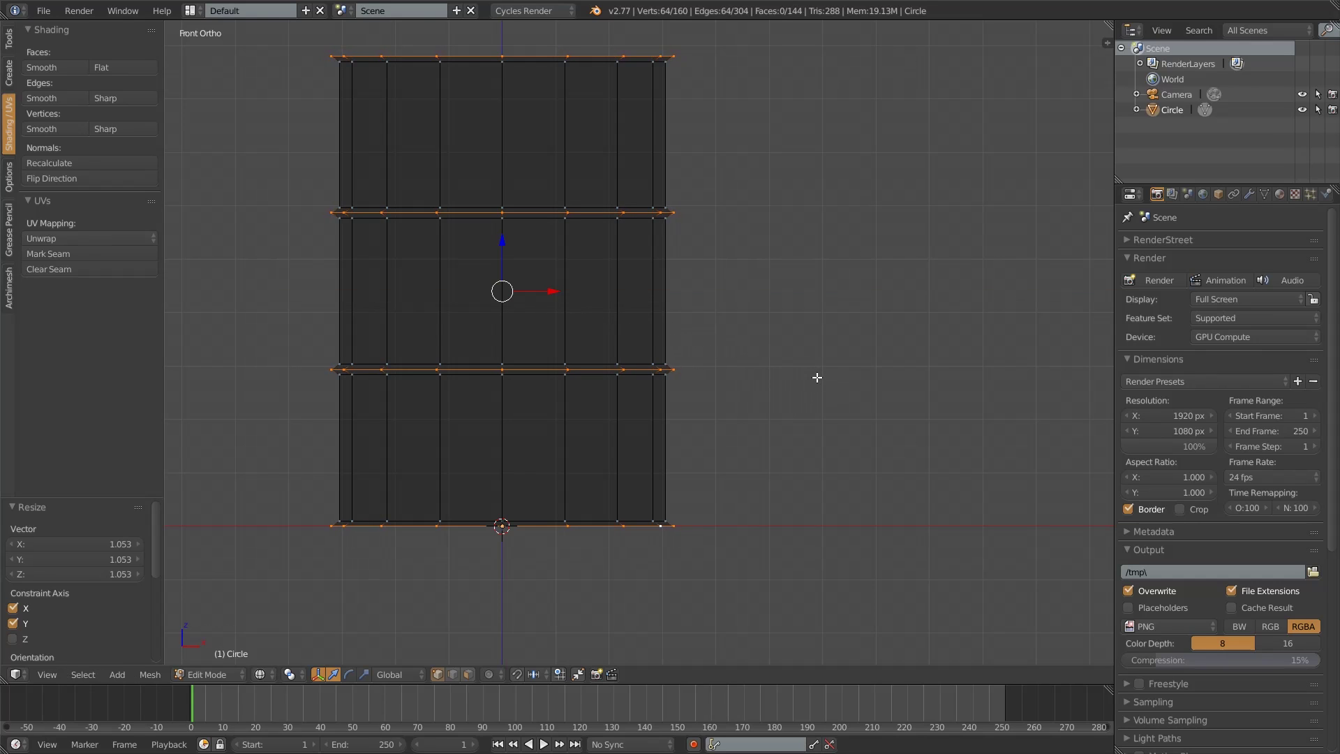
- Return to Object Mode and add a Subdivision Surface modifier to the cylinder with 2 viewport subdivisions
key(Tab)
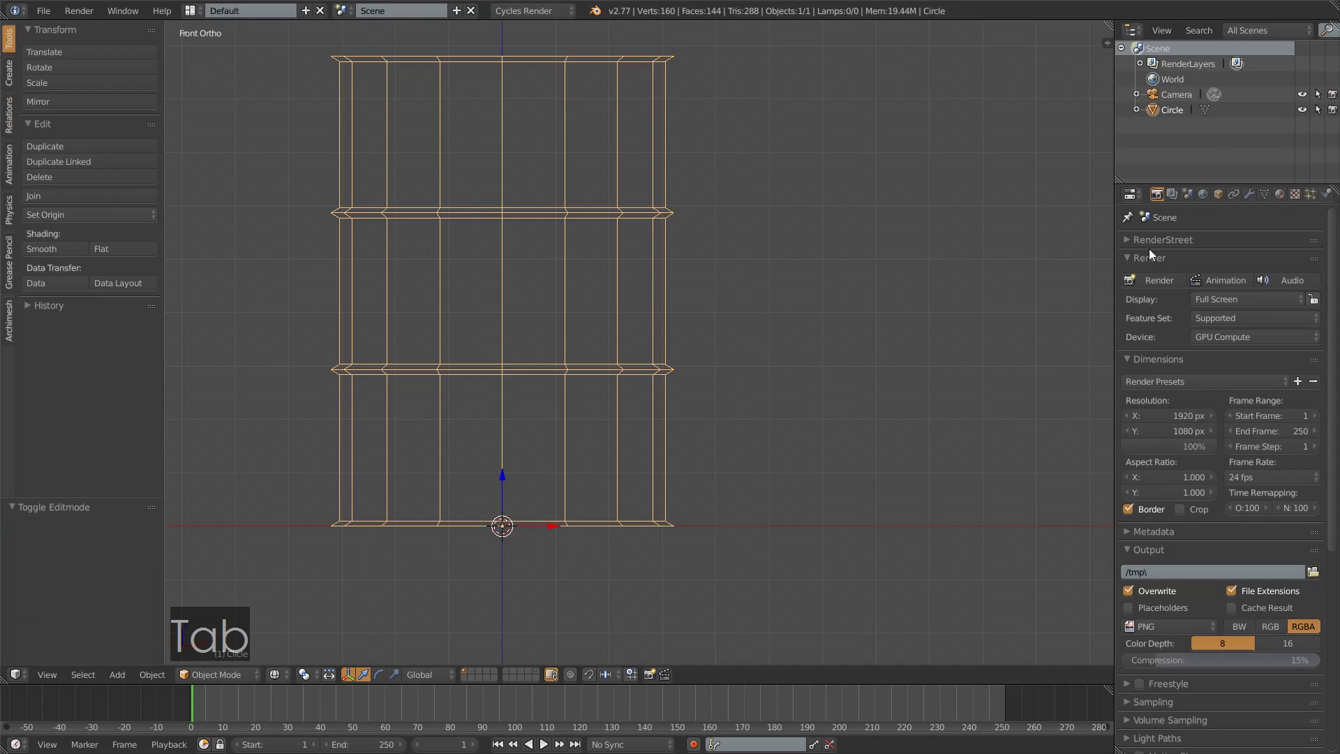
click(1251, 197)
click(1175, 248)
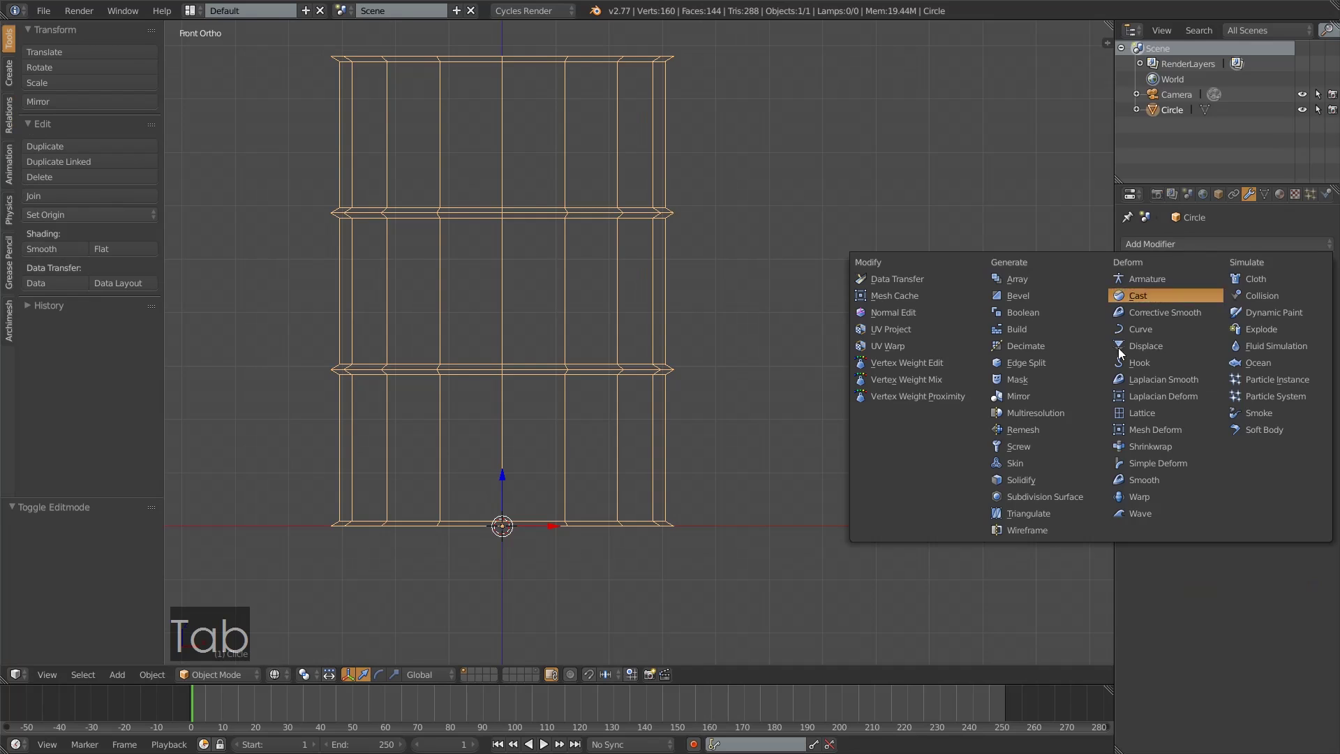
click(1049, 500)
click(1217, 347)
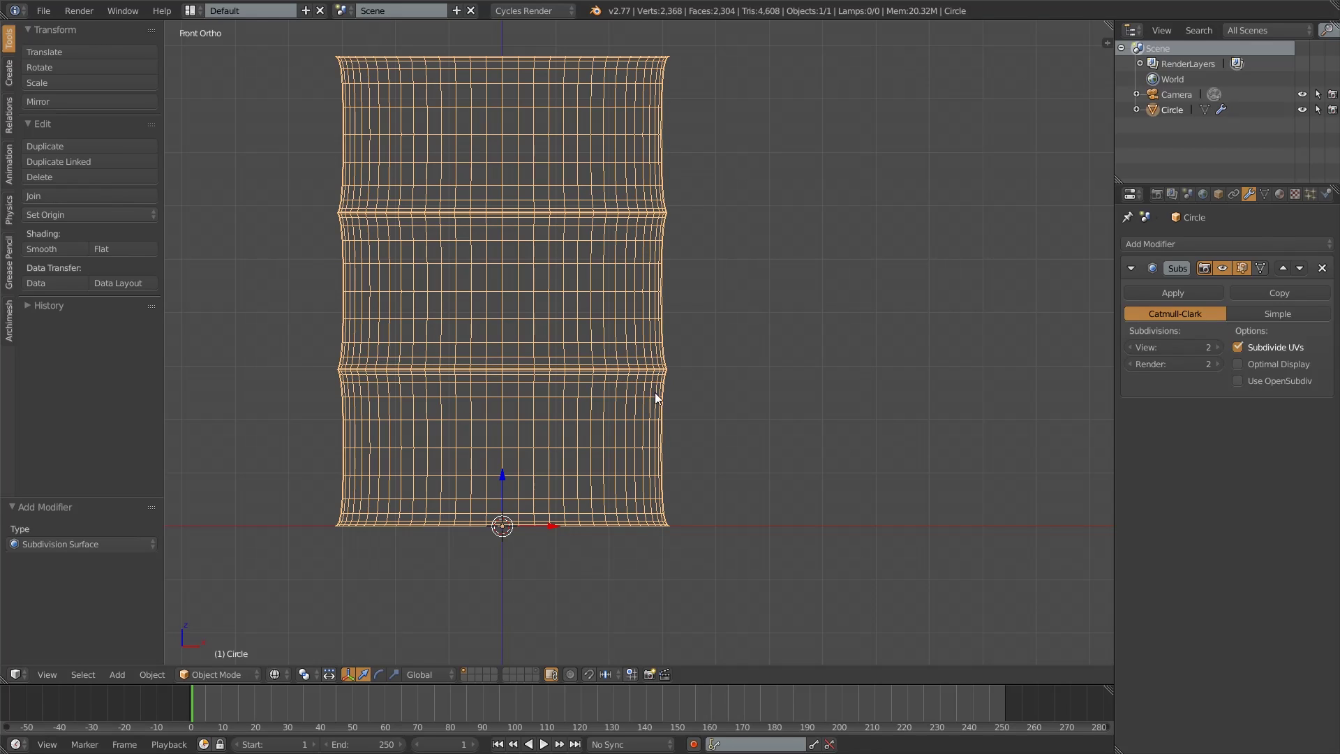
- Enter Edit Mode, check the whole mesh's transform properties, and leave all of its geometry deselected
key(Tab)
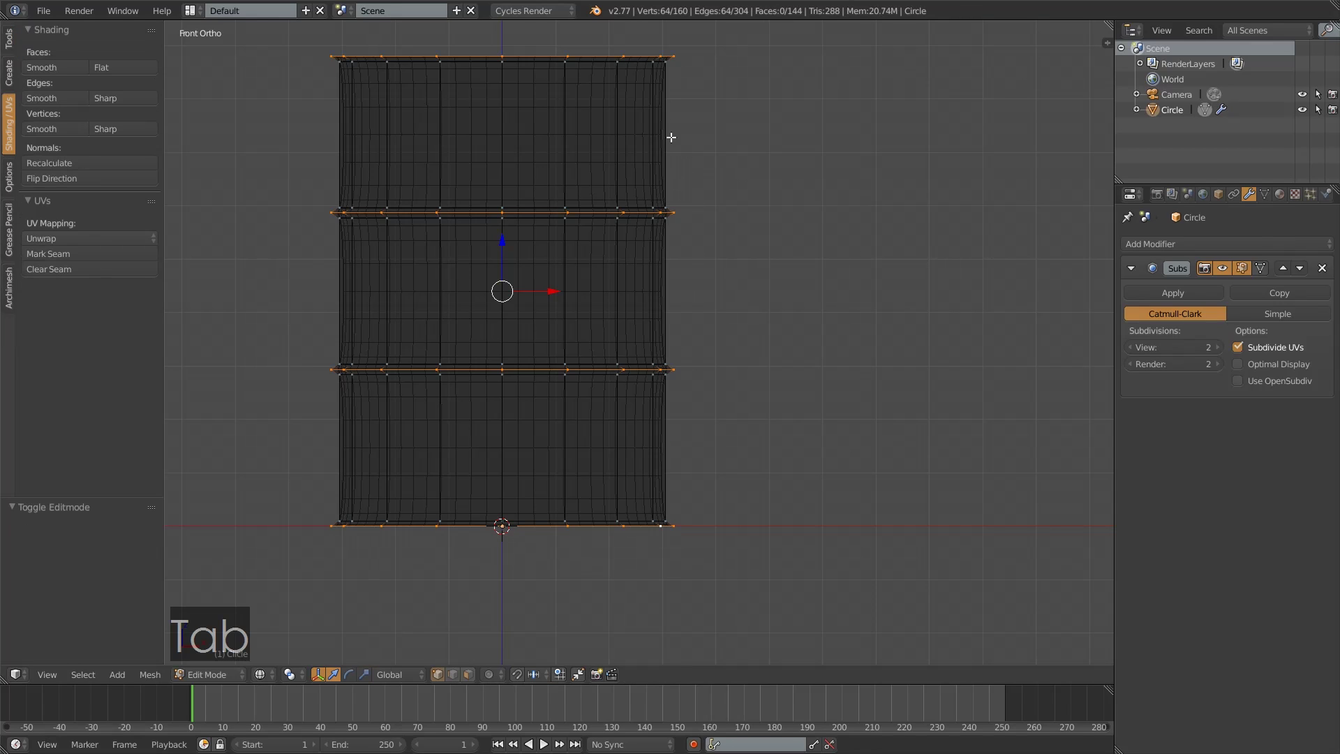
key(a)
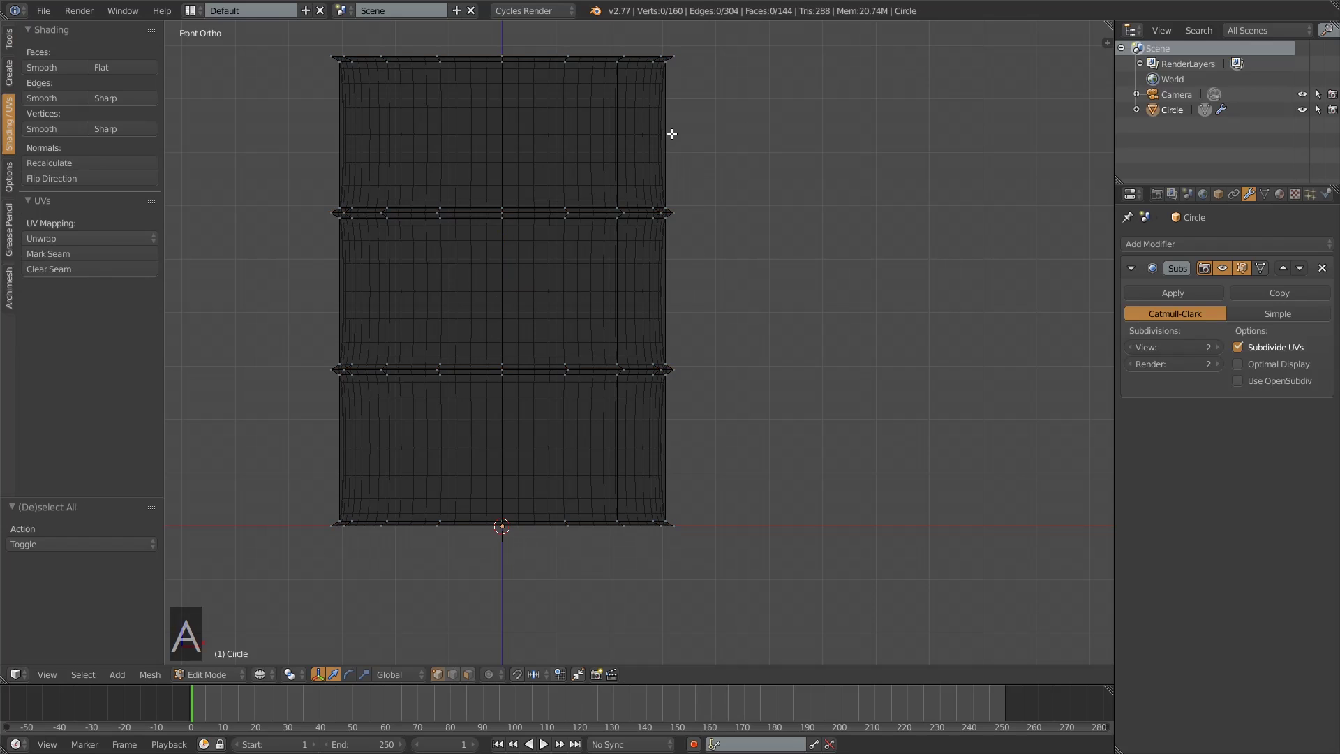
key(n)
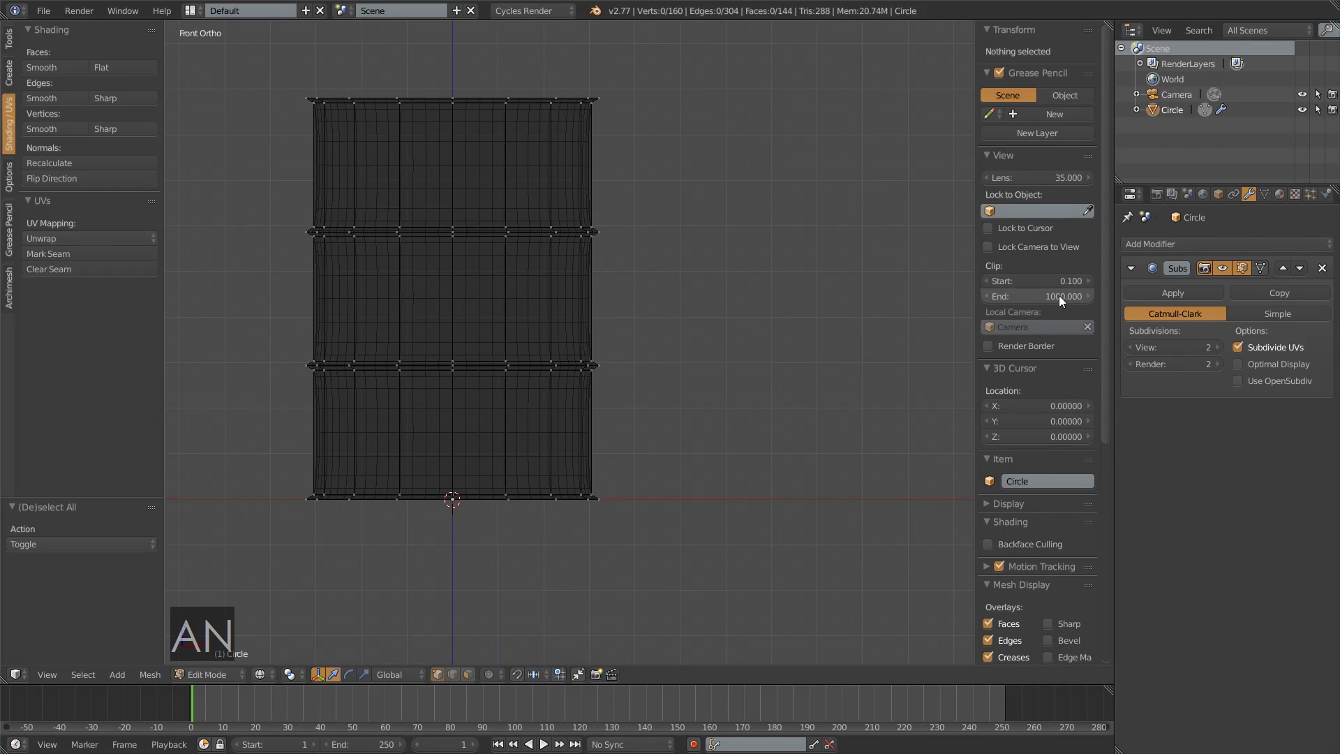
key(a)
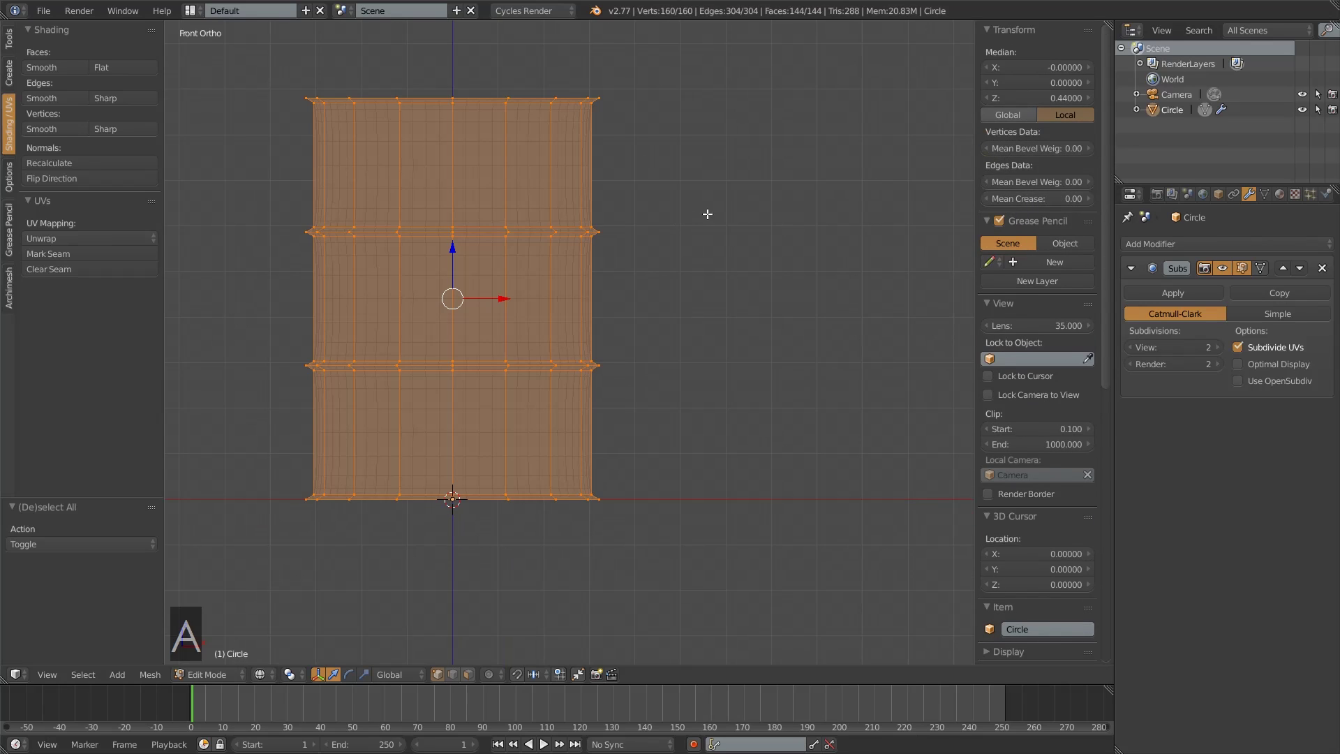
key(a)
shift+middle_drag(542, 143, 633, 155)
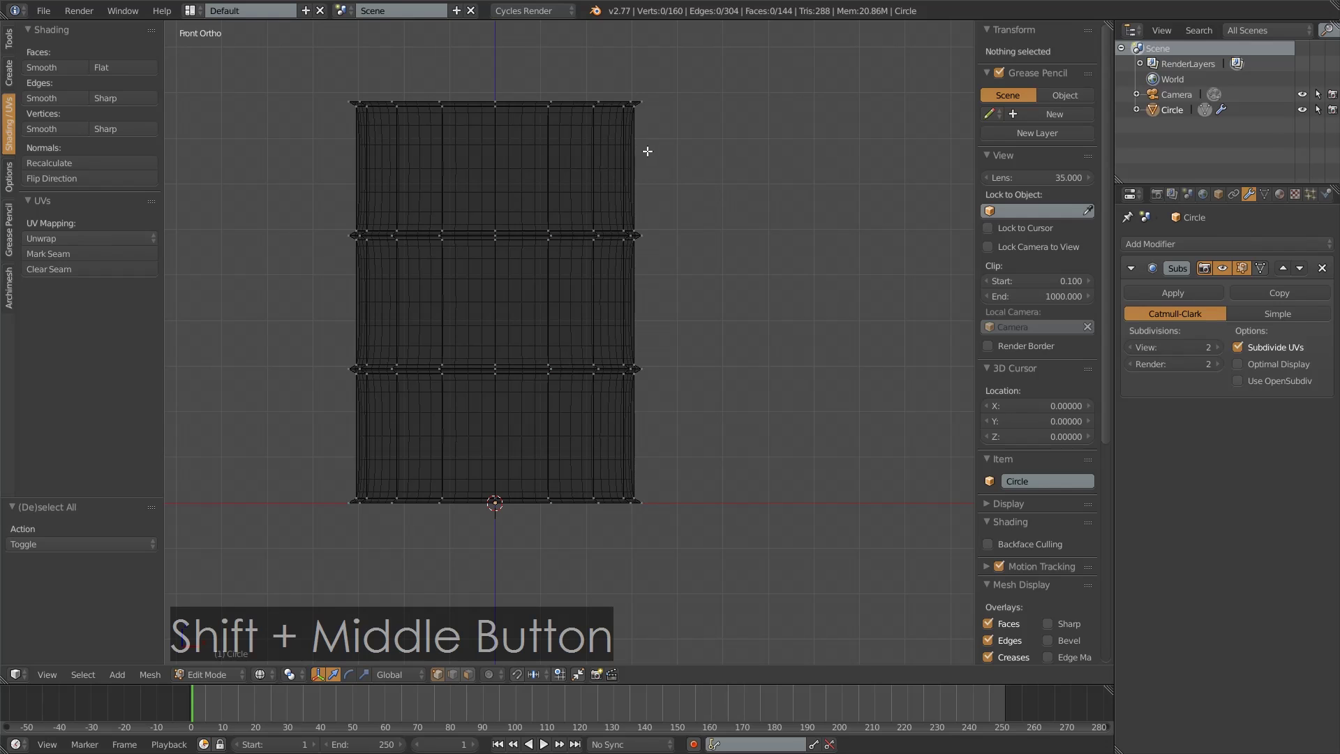
key(n)
scroll(764, 247, up, 1)
scroll(764, 247, down, 1)
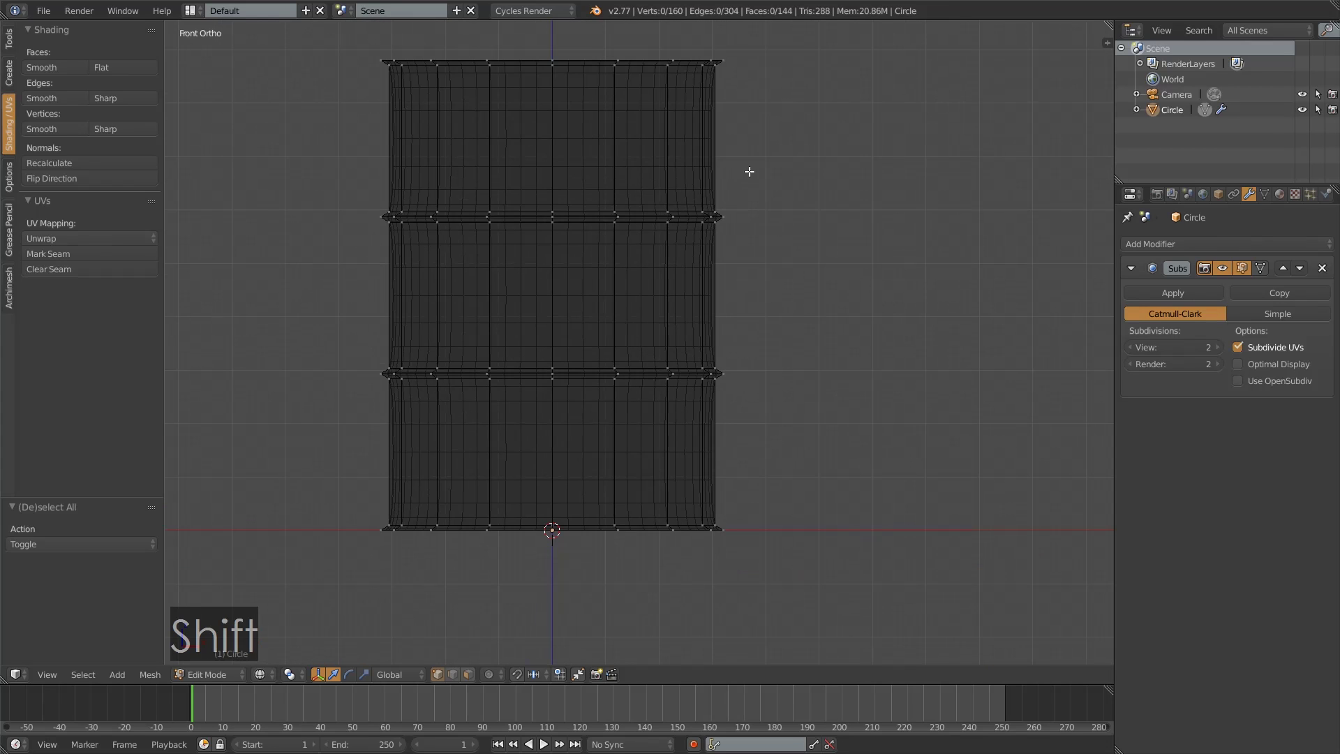
- Add two supporting loop cuts in the drum's large upper band and scale them apart by 2.9 along Z
shift+middle_drag(748, 170, 748, 224)
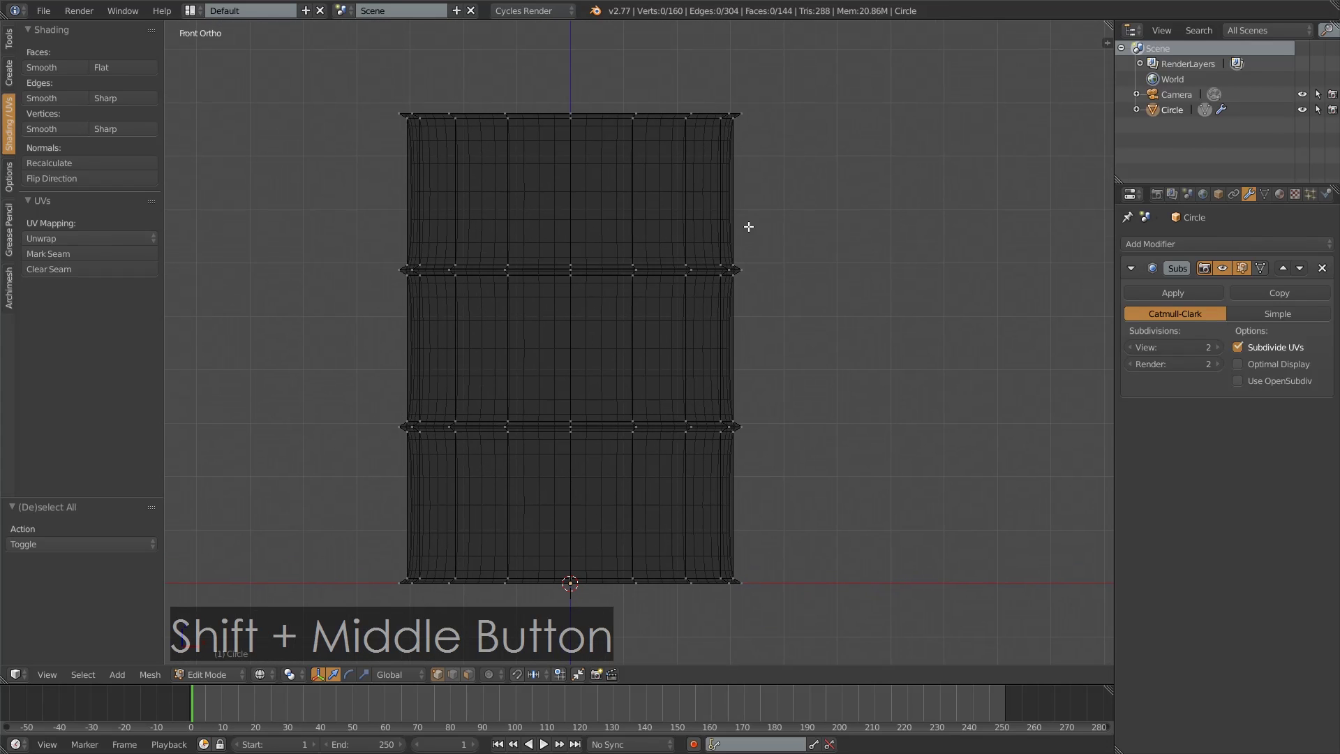
key(ctrl+r)
scroll(732, 195, up, 1)
click(735, 193)
click(762, 189)
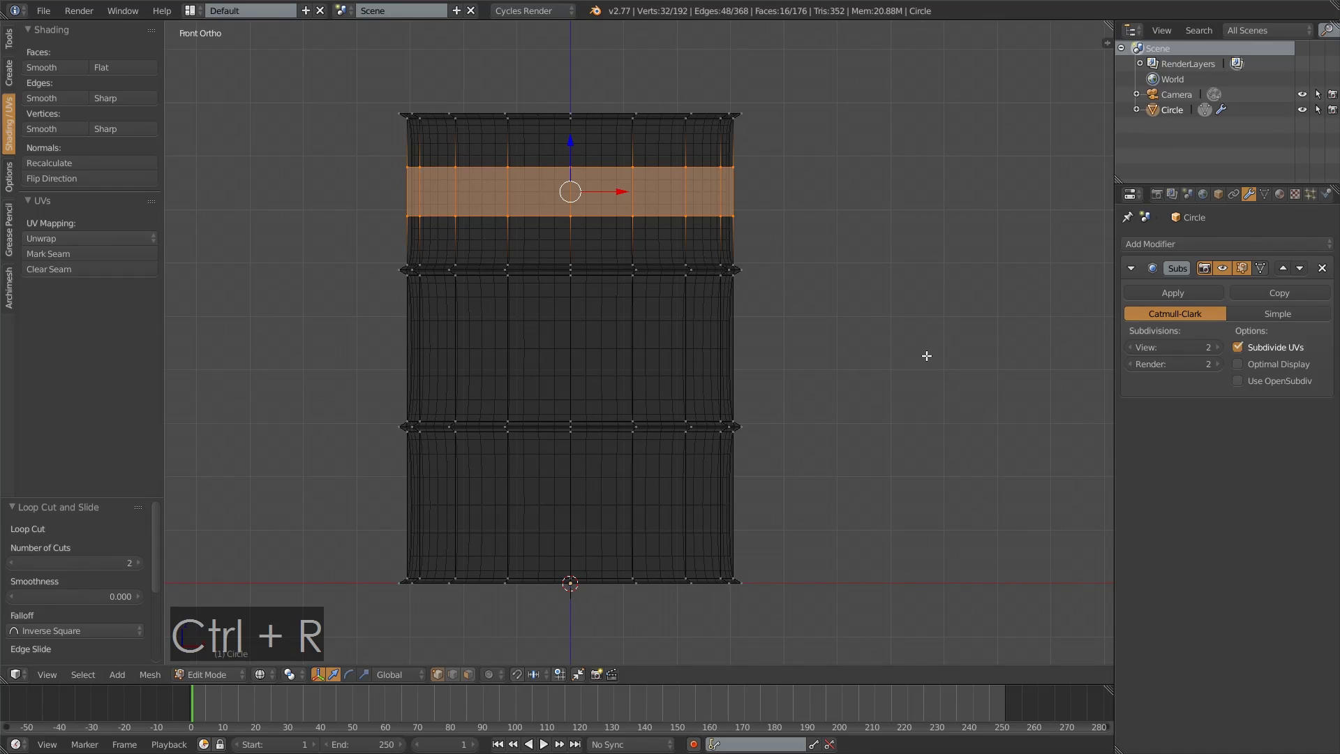
key(s)
key(z)
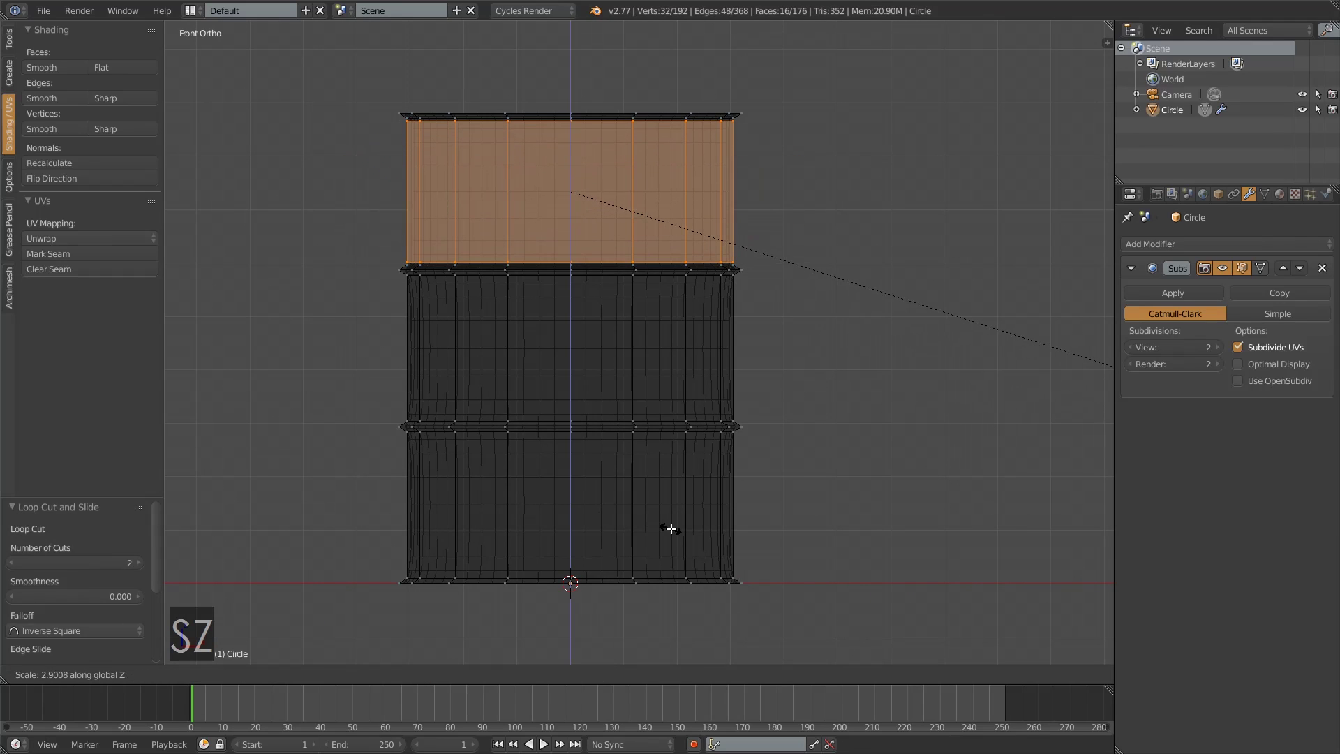
key(KP_2)
key(KP_Decimal)
key(KP_9)
key(Return)
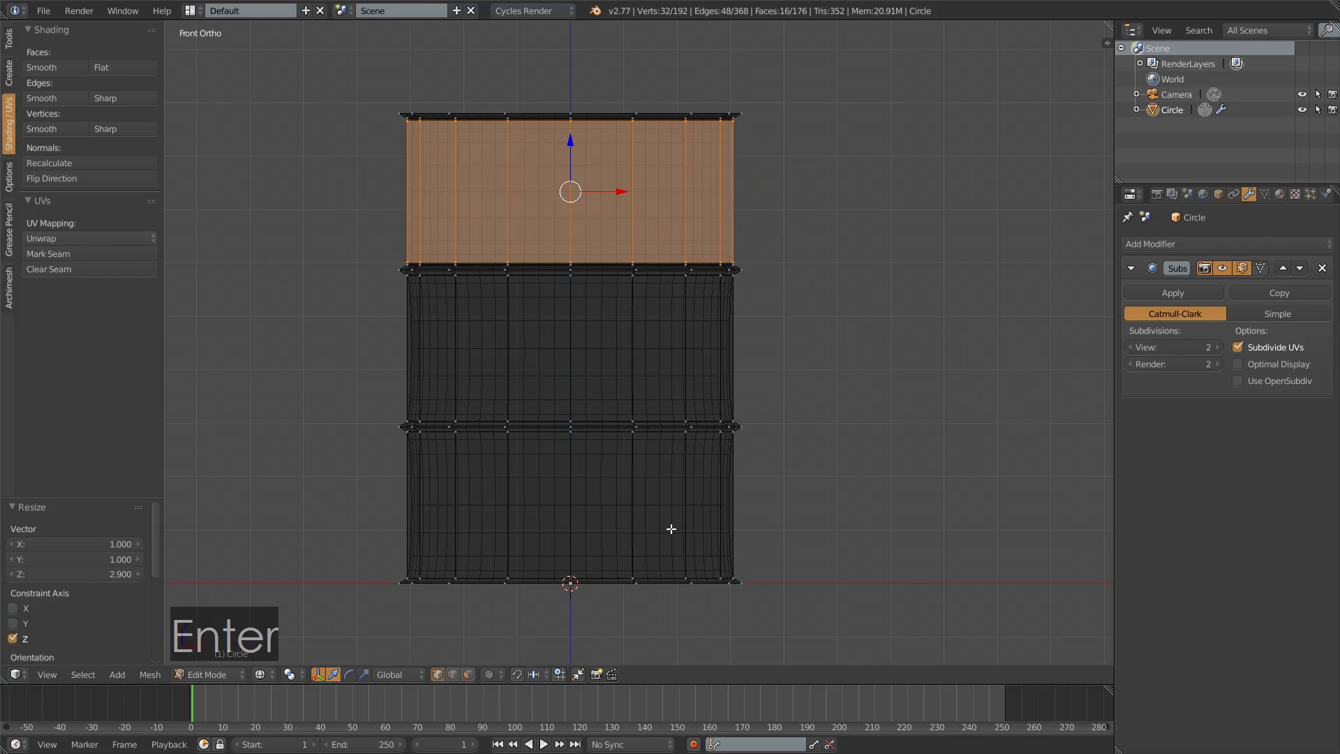
- Add two supporting loop cuts in the drum's large middle band and spread them by a Z scale of 2.9
key(ctrl+r)
scroll(728, 360, up, 1)
click(730, 356)
right_click(737, 353)
key(s)
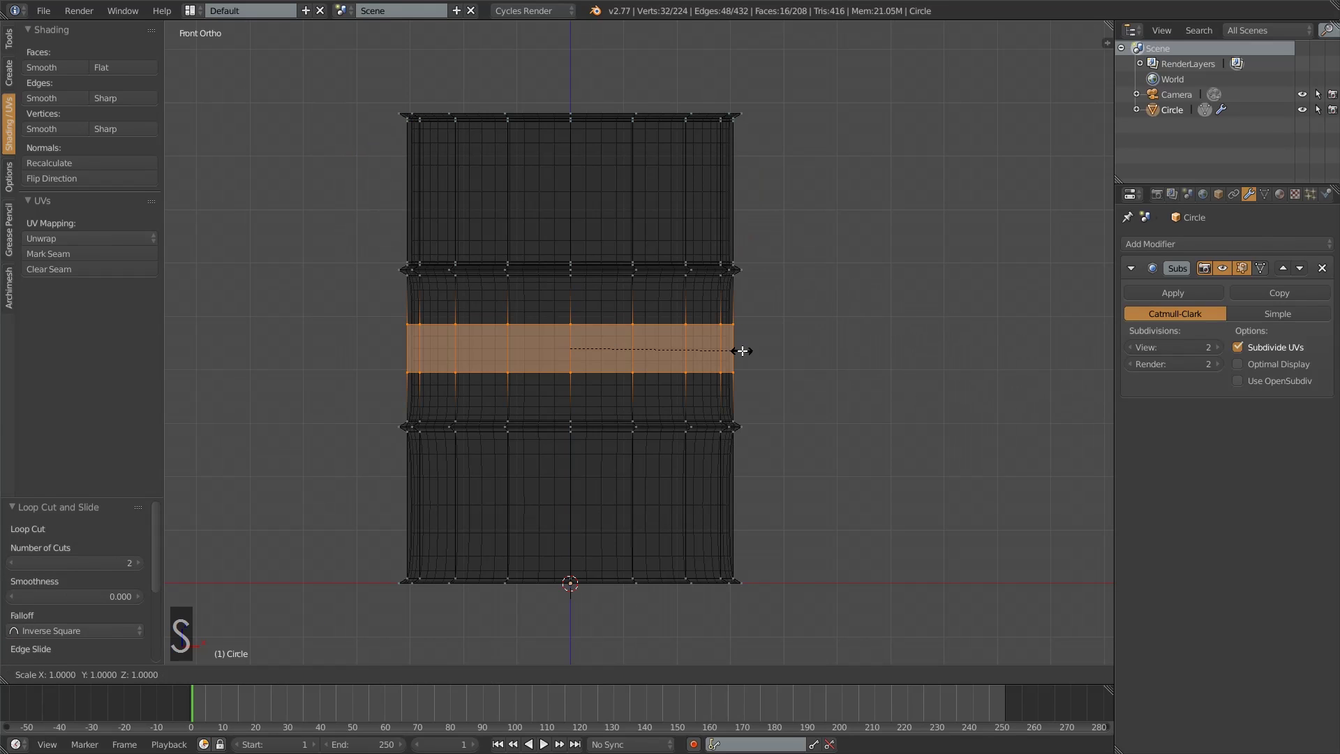
key(z)
key(KP_2)
key(KP_Decimal)
key(KP_9)
key(Return)
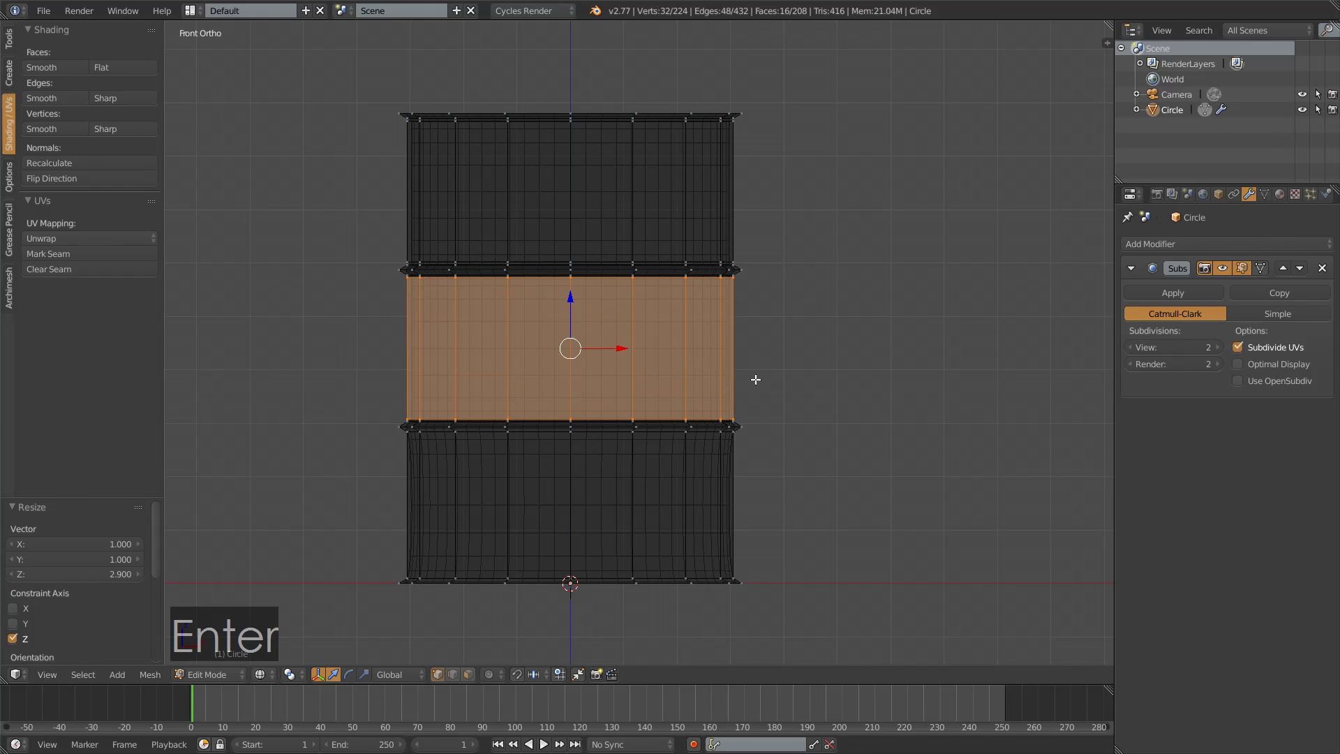
- Add two supporting loop cuts in the drum's large lower band and scale them apart by 2.9 along Z
key(ctrl+r)
scroll(721, 505, up, 1)
click(720, 505)
right_click(719, 505)
key(s)
key(z)
key(KP_2)
key(KP_Decimal)
key(KP_9)
key(Return)
- Return to Object Mode, display the drum in solid view, apply smooth shading, and inspect it at an angle from above
key(Tab)
key(z)
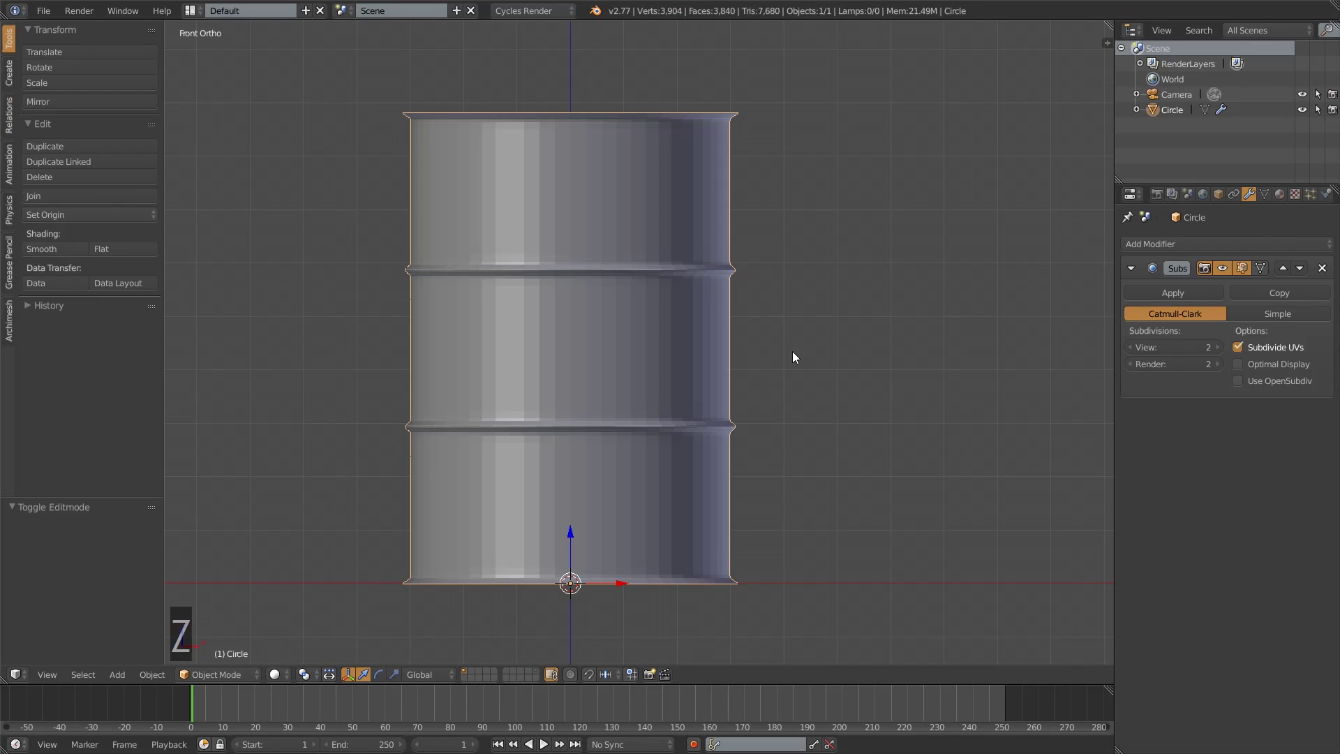
click(61, 248)
key(z)
key(z)
middle_drag(864, 374, 885, 334)
scroll(766, 413, down, 2)
mouse_move(808, 398)
middle_down()
mouse_move(836, 352)
mouse_move(784, 458)
mouse_move(834, 371)
mouse_move(802, 446)
mouse_move(811, 392)
middle_up()
scroll(809, 386, down, 1)
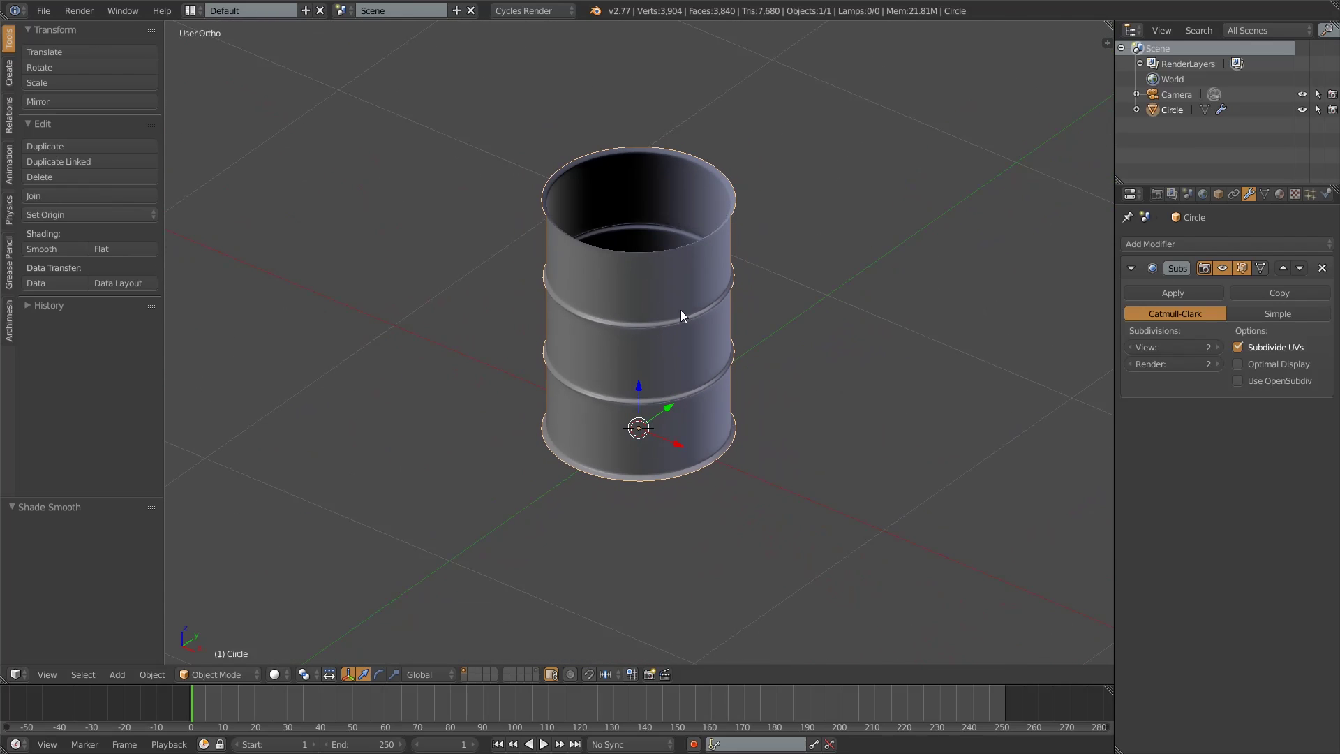
- Enter Edit Mode, select the drum's top edge loop, and extrude it upward about 0.013 along Z
key(KP_1)
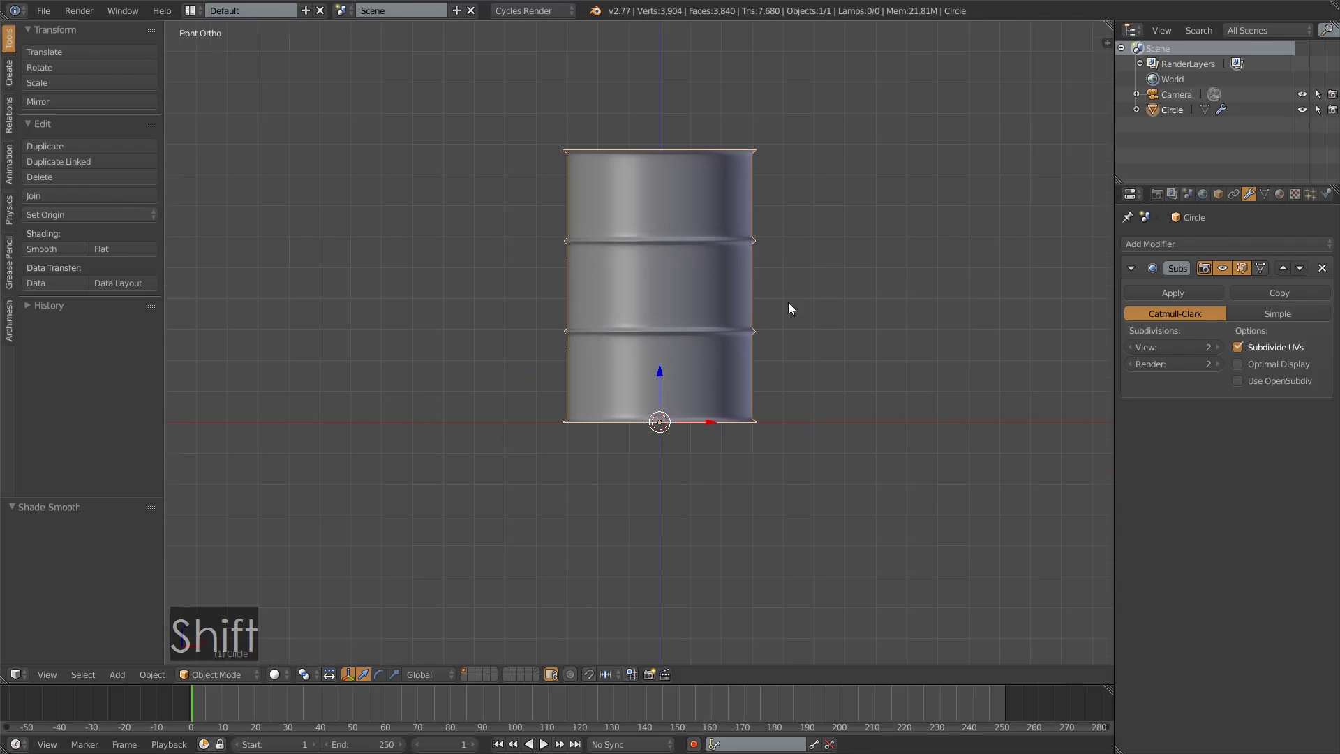
shift+middle_drag(792, 287, 741, 417)
scroll(741, 417, up, 3)
key(Tab)
scroll(753, 246, up, 2)
right_click(810, 162)
middle_drag(809, 162, 772, 207)
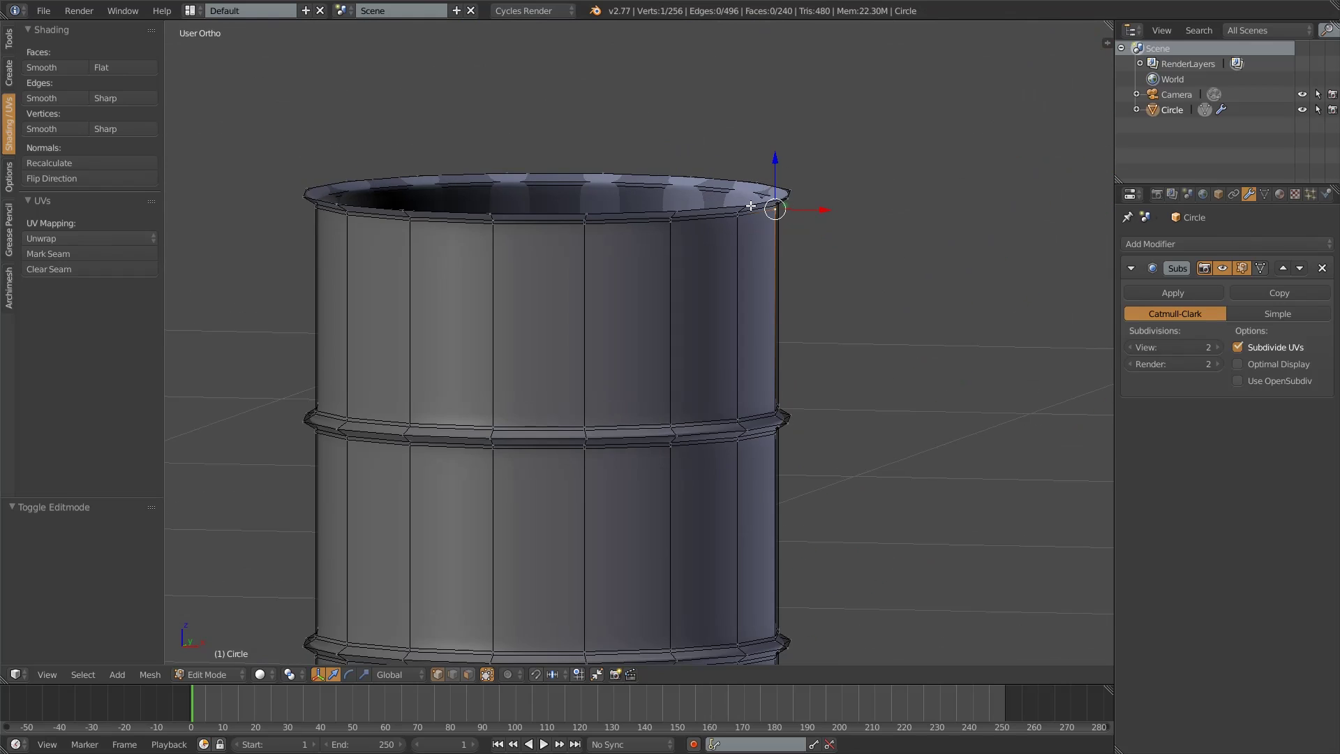
alt+shift+right_click(757, 203)
key(e)
key(z)
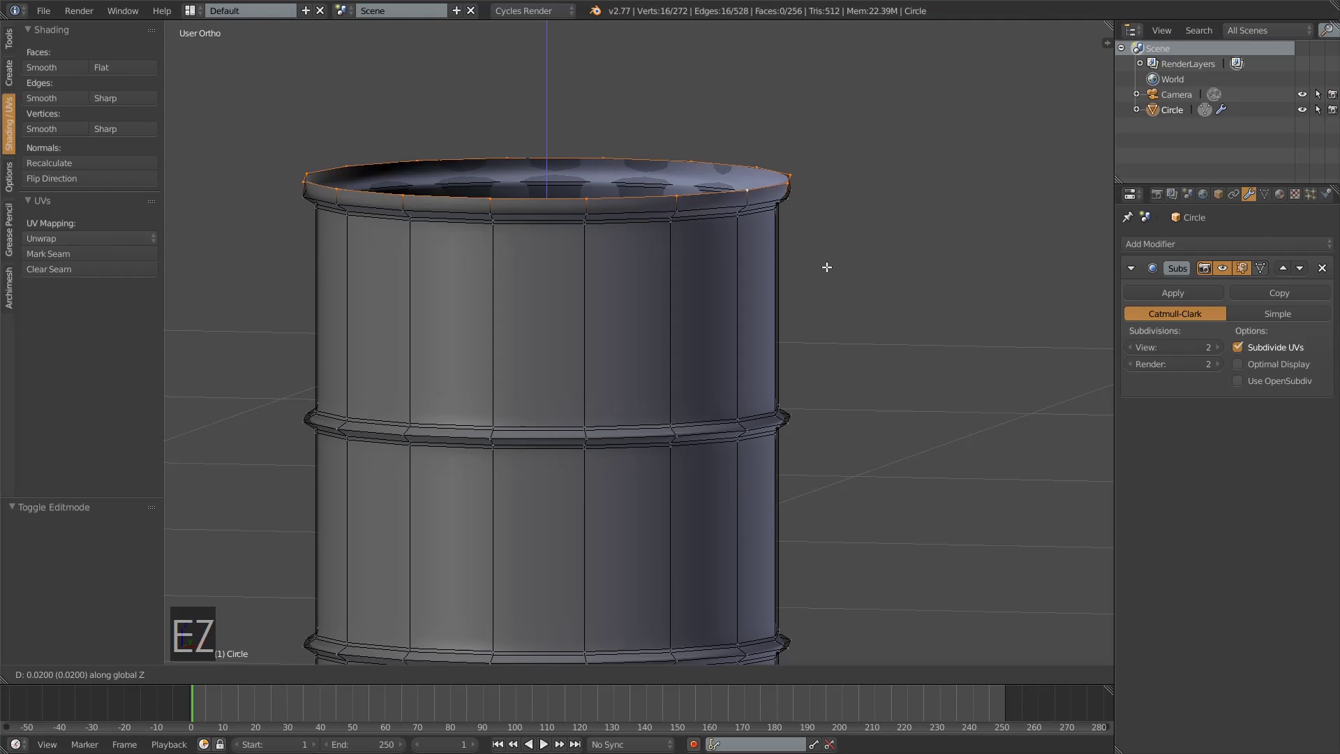
click(827, 272)
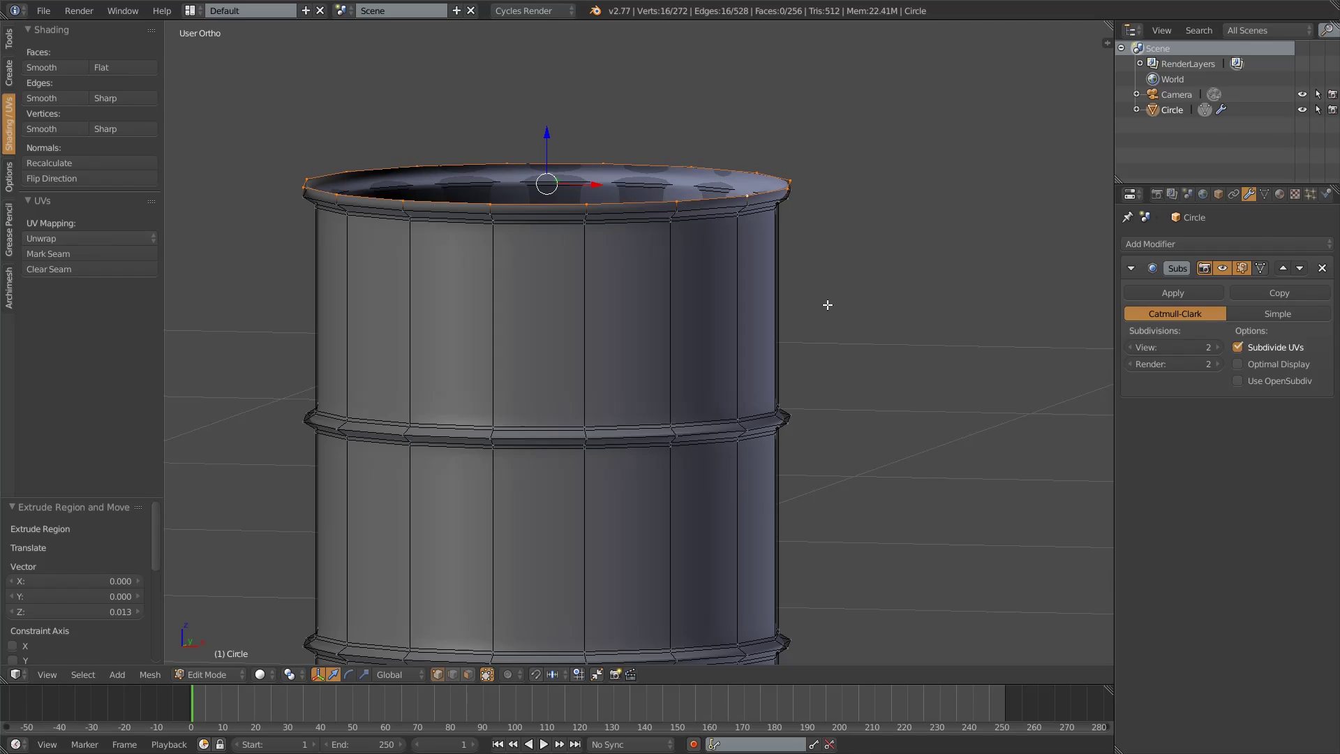
- Add one loop cut to the new top rim band and slide it close to the band's lower edge
scroll(826, 300, down, 3)
scroll(822, 252, up, 5)
key(KP_1)
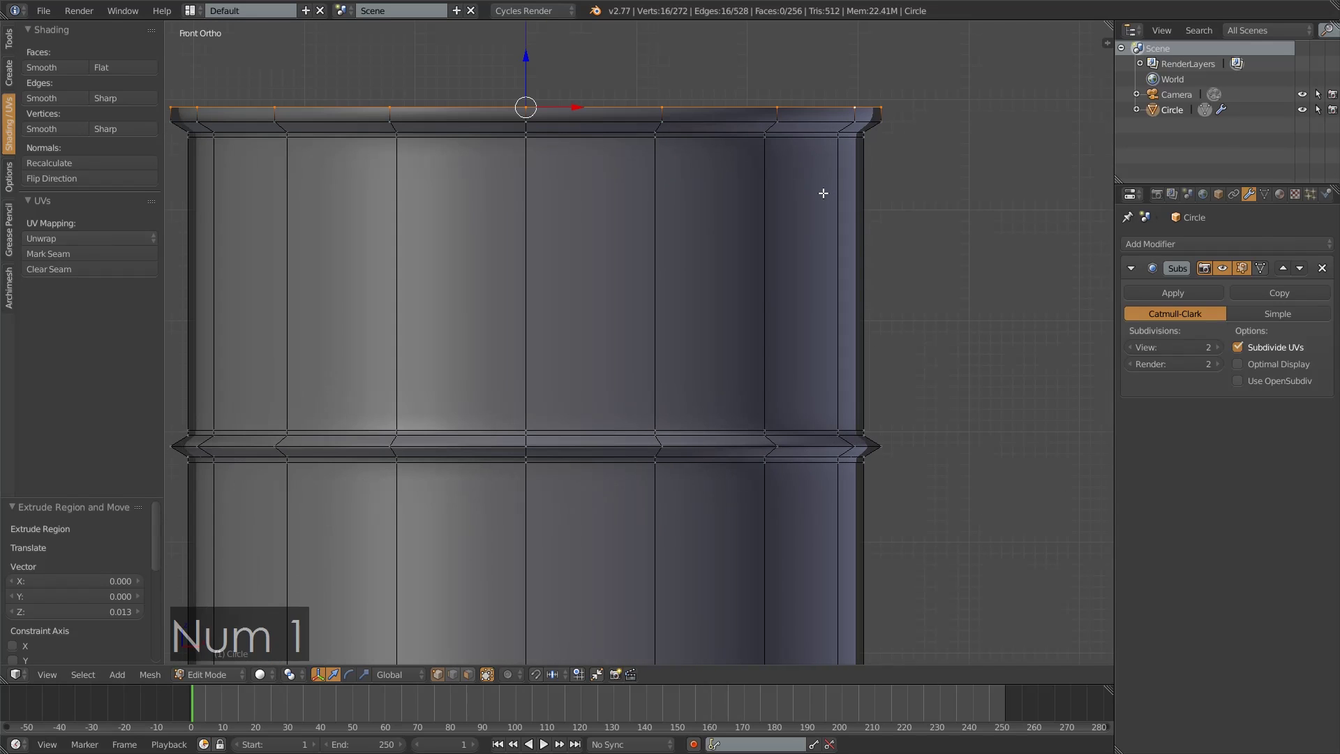
scroll(826, 192, up, 4)
shift+middle_drag(826, 192, 634, 323)
key(ctrl+r)
click(609, 307)
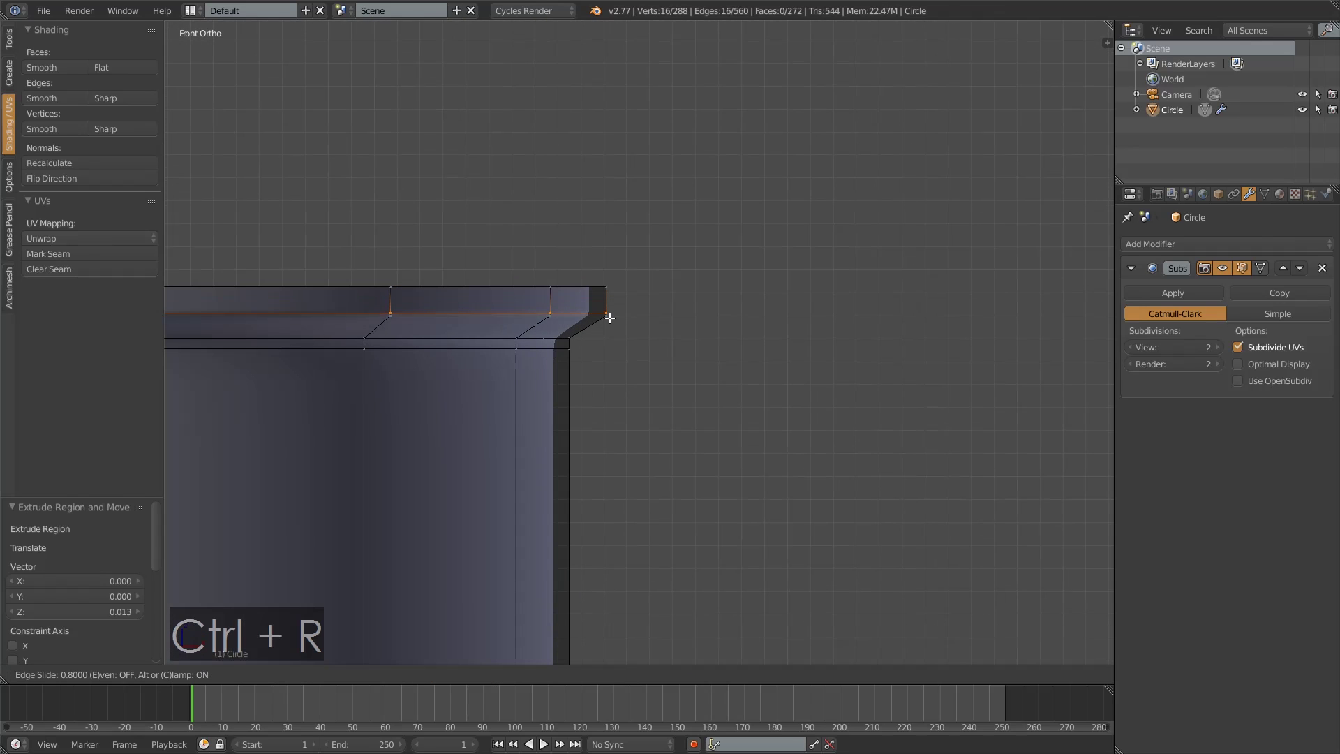
shift+click(608, 312)
- Select the drum's bottom edge loop and extrude it downward about 0.014 along Z
scroll(852, 332, down, 3)
shift+middle_drag(637, 426, 769, 347)
scroll(742, 442, up, 3)
right_click(814, 296)
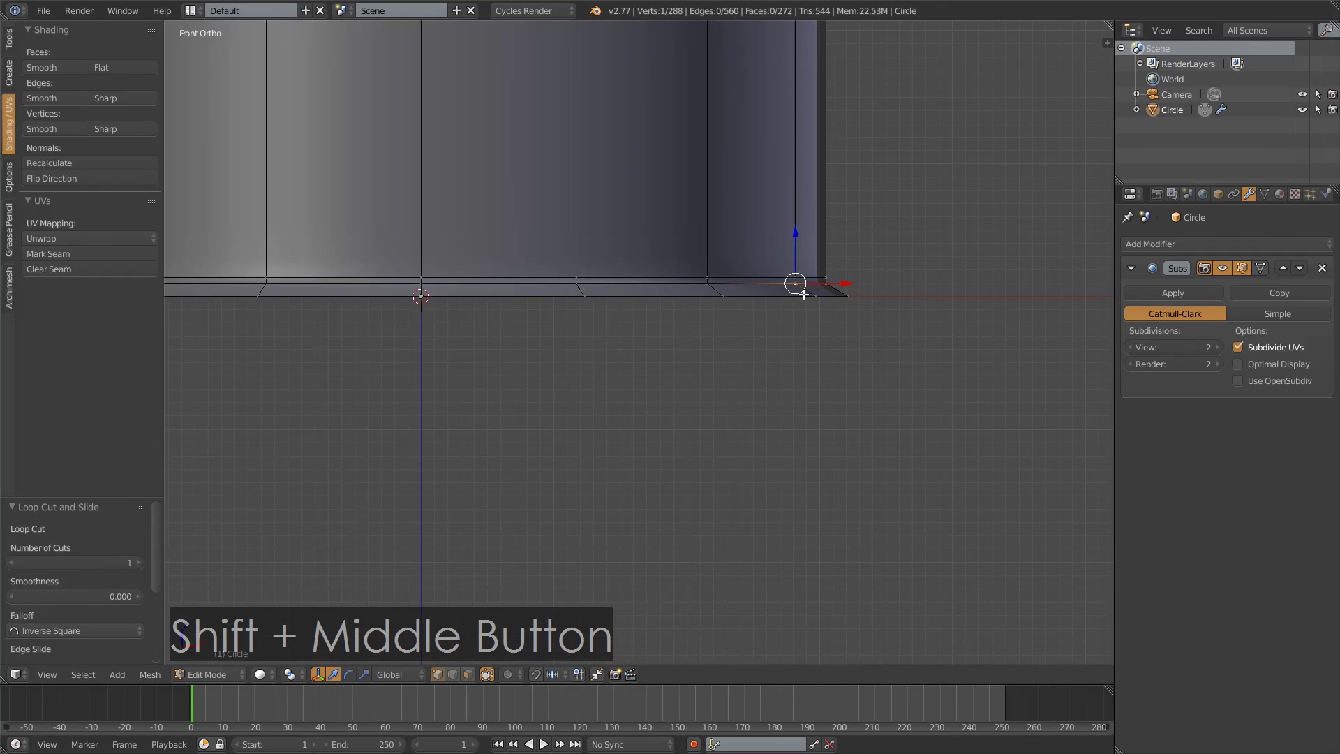
alt+shift+right_click(802, 296)
key(e)
key(z)
click(845, 353)
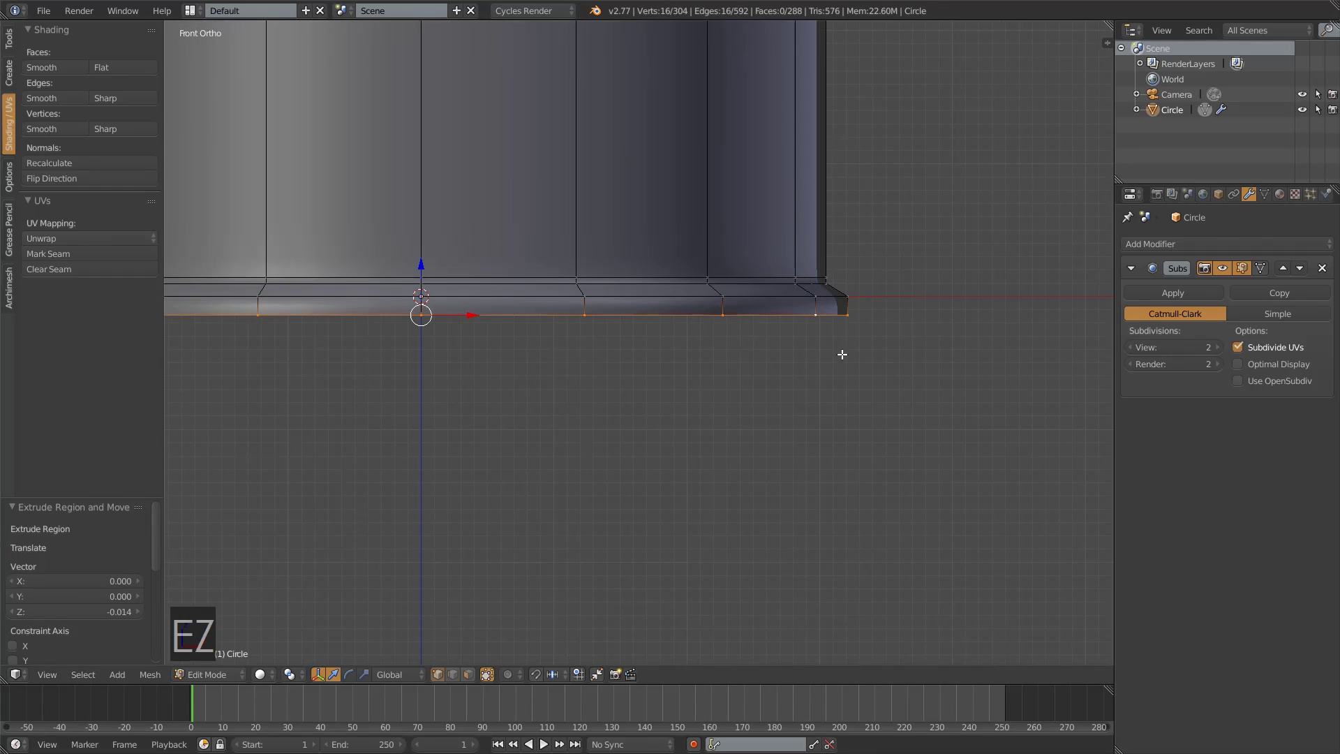
- Add one supporting loop cut to the new bottom rim band, near the band's upper edge
key(ctrl+r)
click(847, 305)
right_click(850, 299)
- Select the whole drum mesh and raise it about 0.014 along Z so its base sits on the ground axis
scroll(924, 258, down, 4)
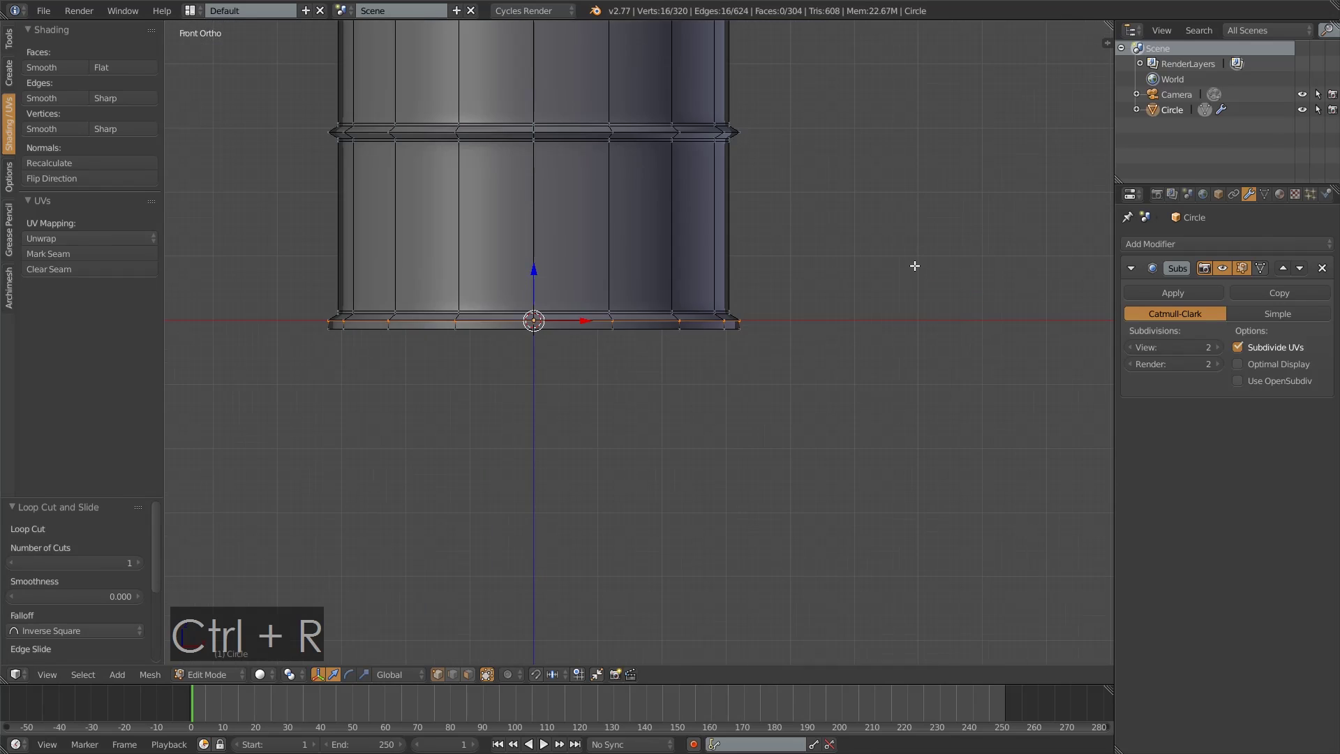
key(a)
key(a)
scroll(774, 384, up, 4)
key(g)
key(z)
key(shift)
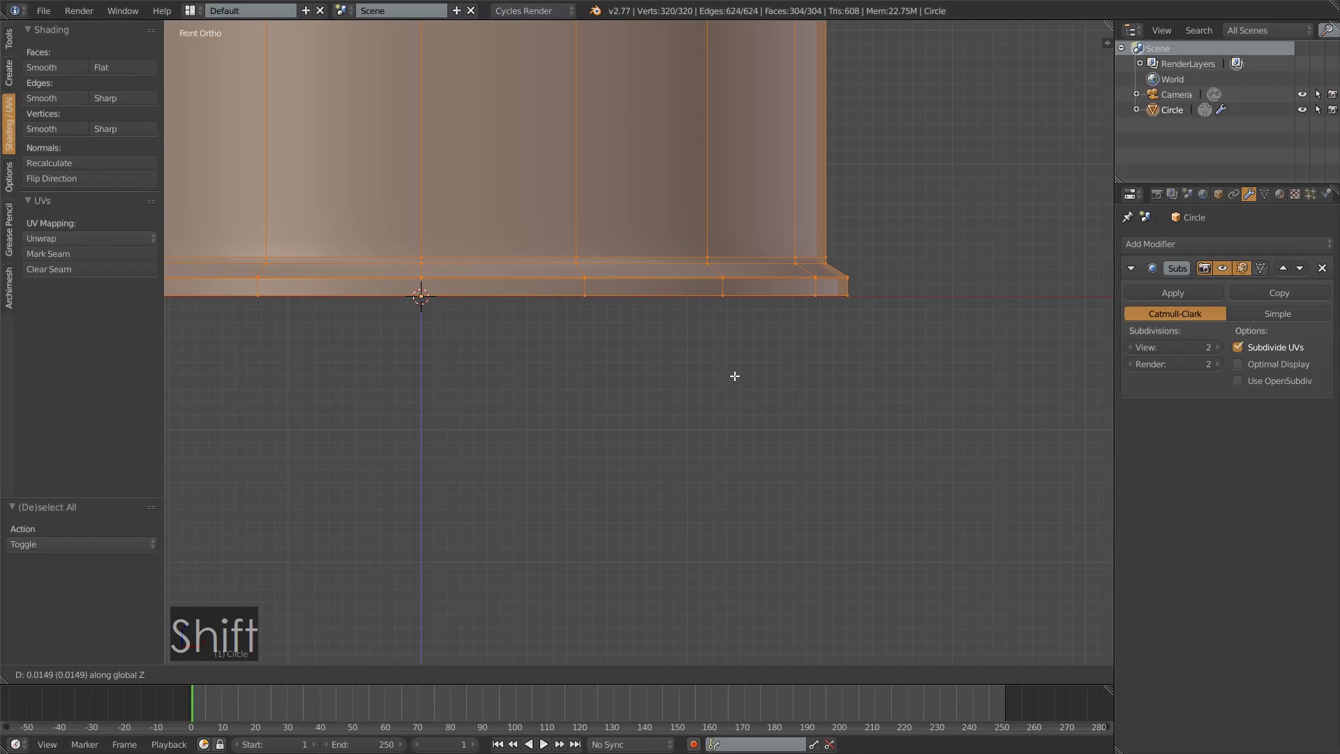
shift+click(744, 370)
scroll(754, 361, down, 8)
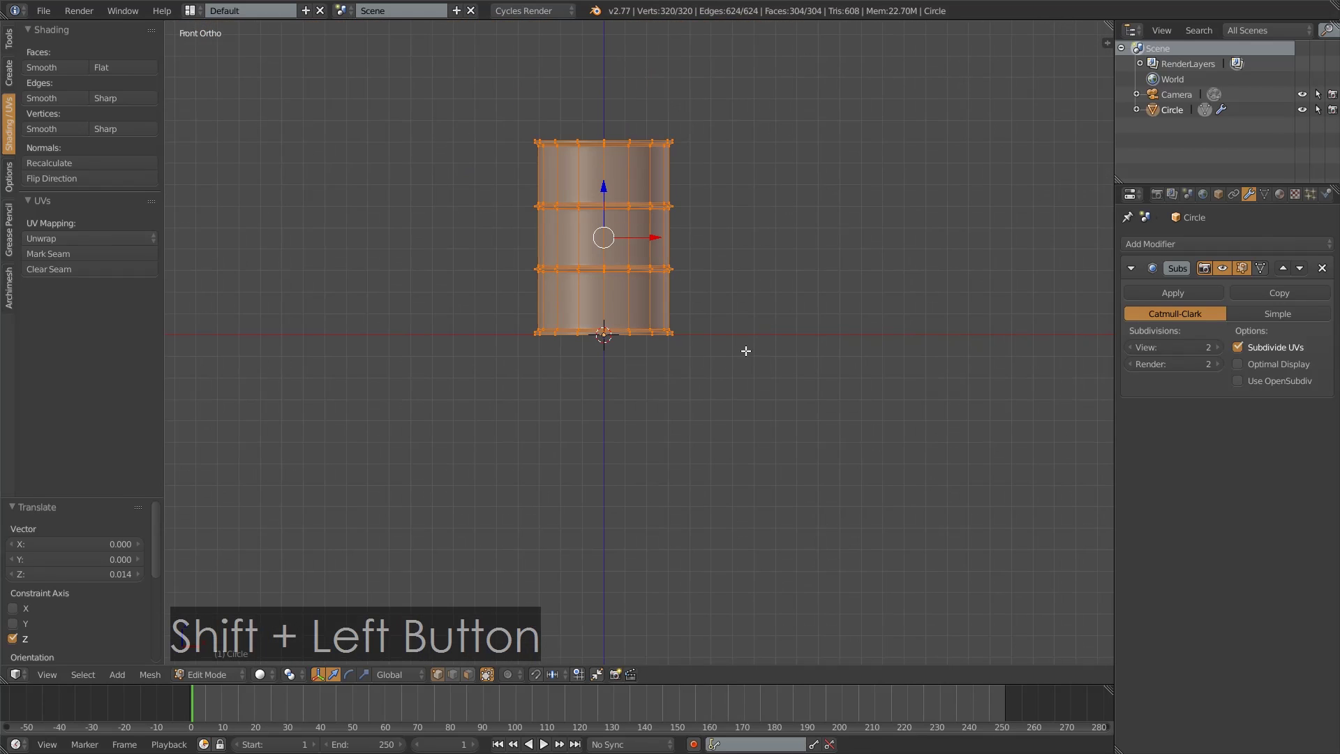
- Select one full-height vertical edge loop on the drum's side and mark it as a seam
middle_drag(784, 344, 703, 389)
right_click(677, 252)
scroll(684, 262, up, 3)
middle_drag(684, 261, 708, 397)
scroll(728, 320, up, 1)
alt+shift+right_click(732, 326)
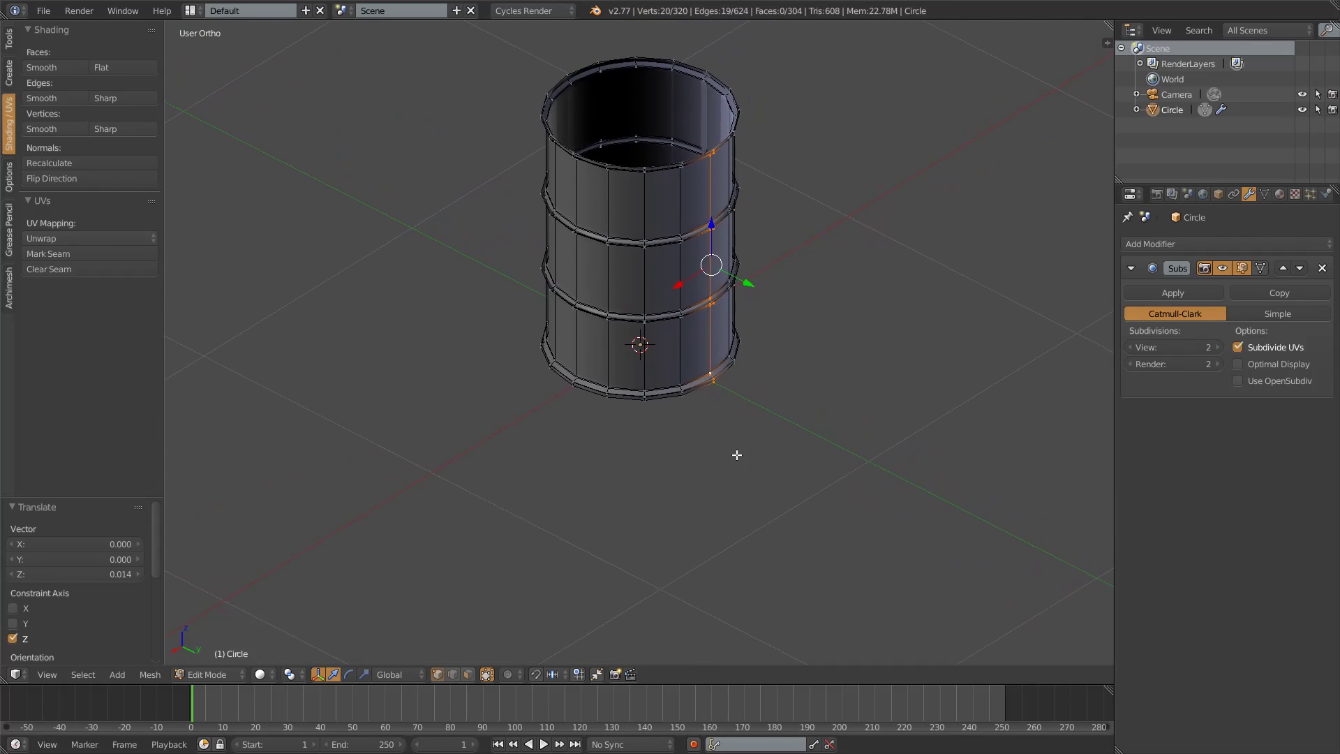
key(ctrl+e)
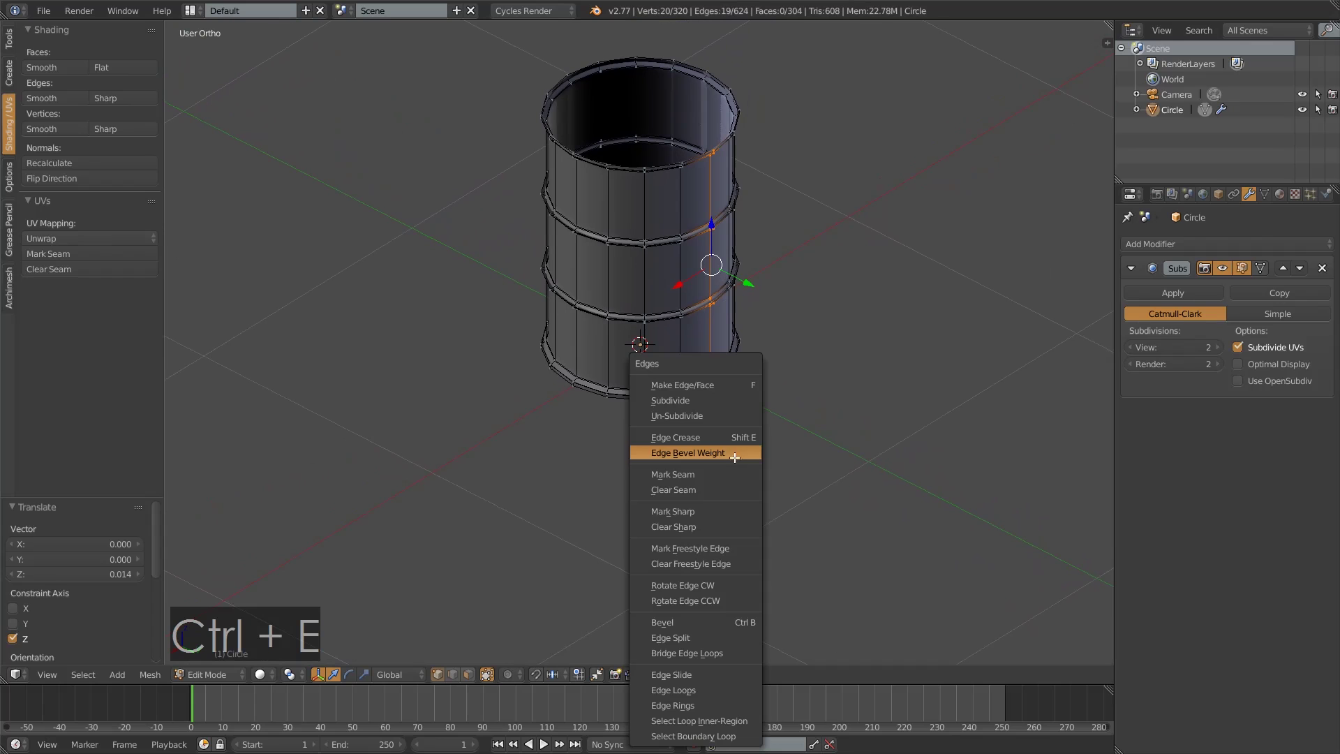
click(732, 476)
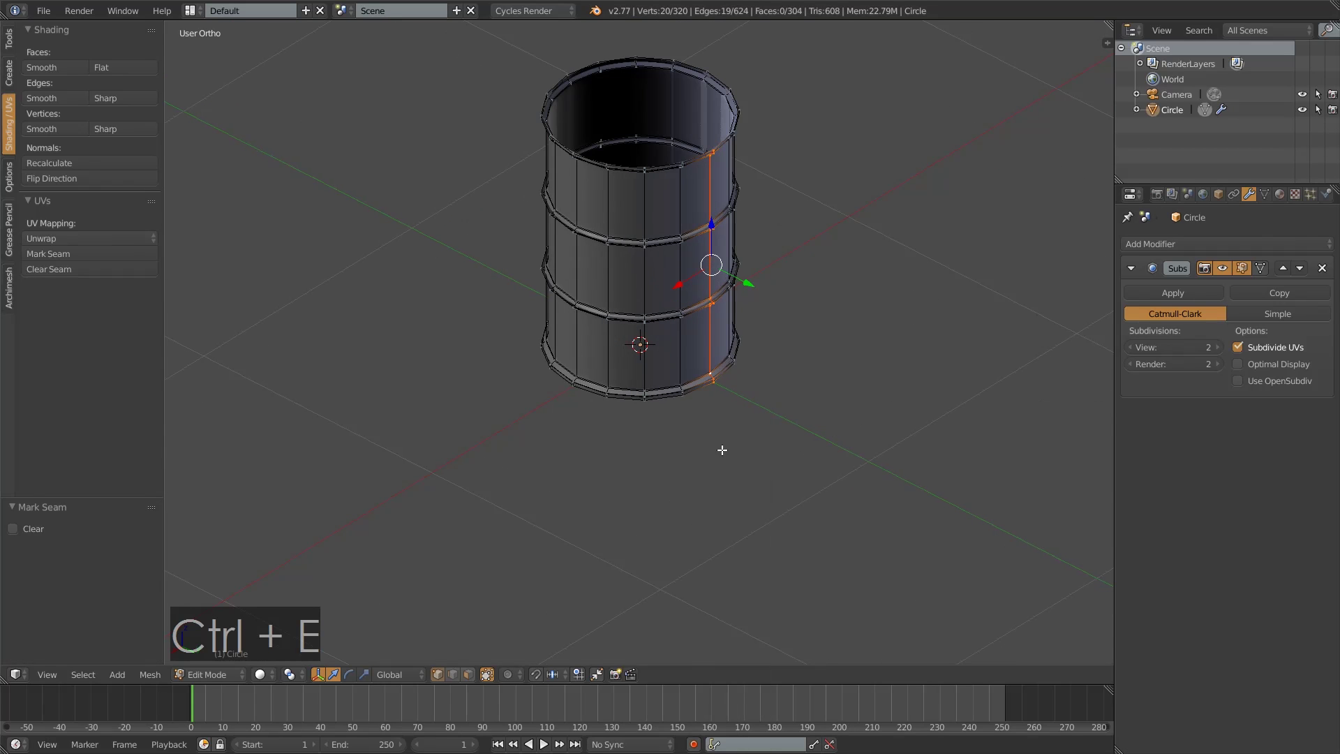
- Split the 3D viewport into two side-by-side areas and turn the new one into a UV/Image Editor
right_click(649, 21)
click(634, 35)
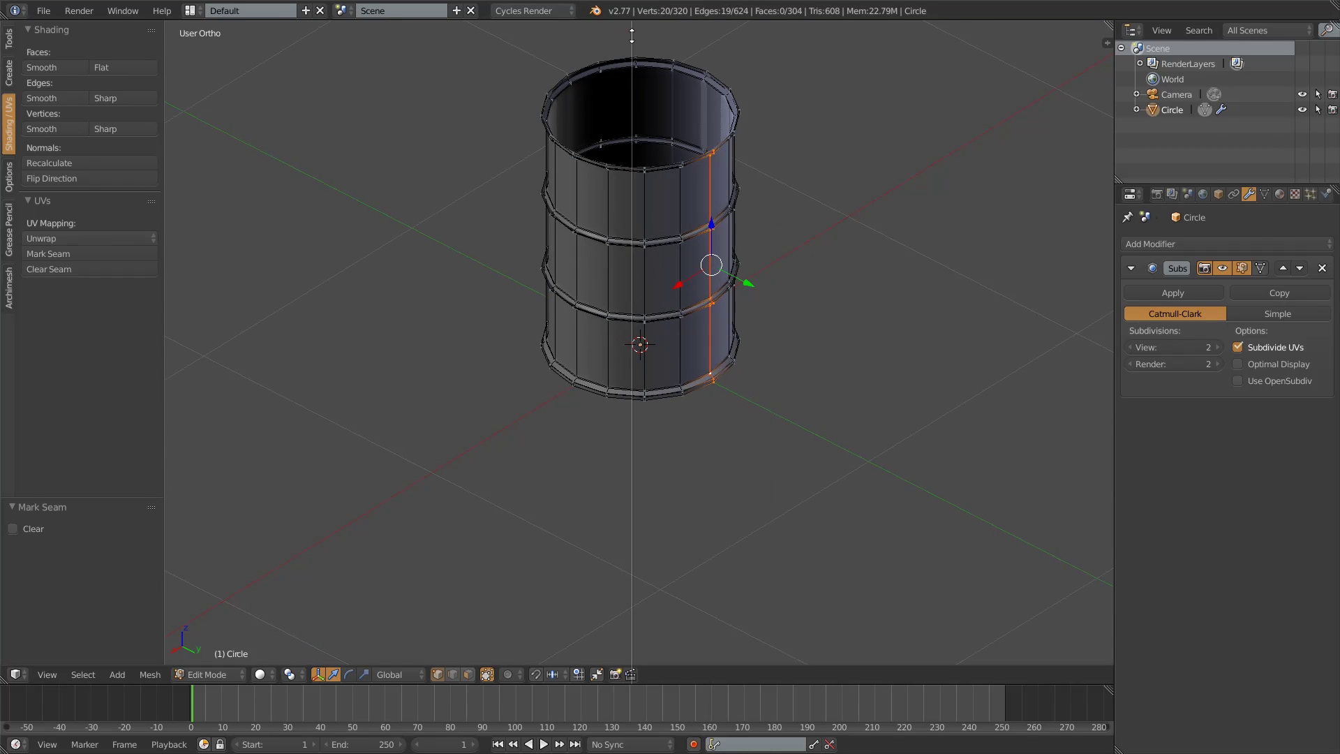
click(632, 39)
click(648, 674)
click(726, 562)
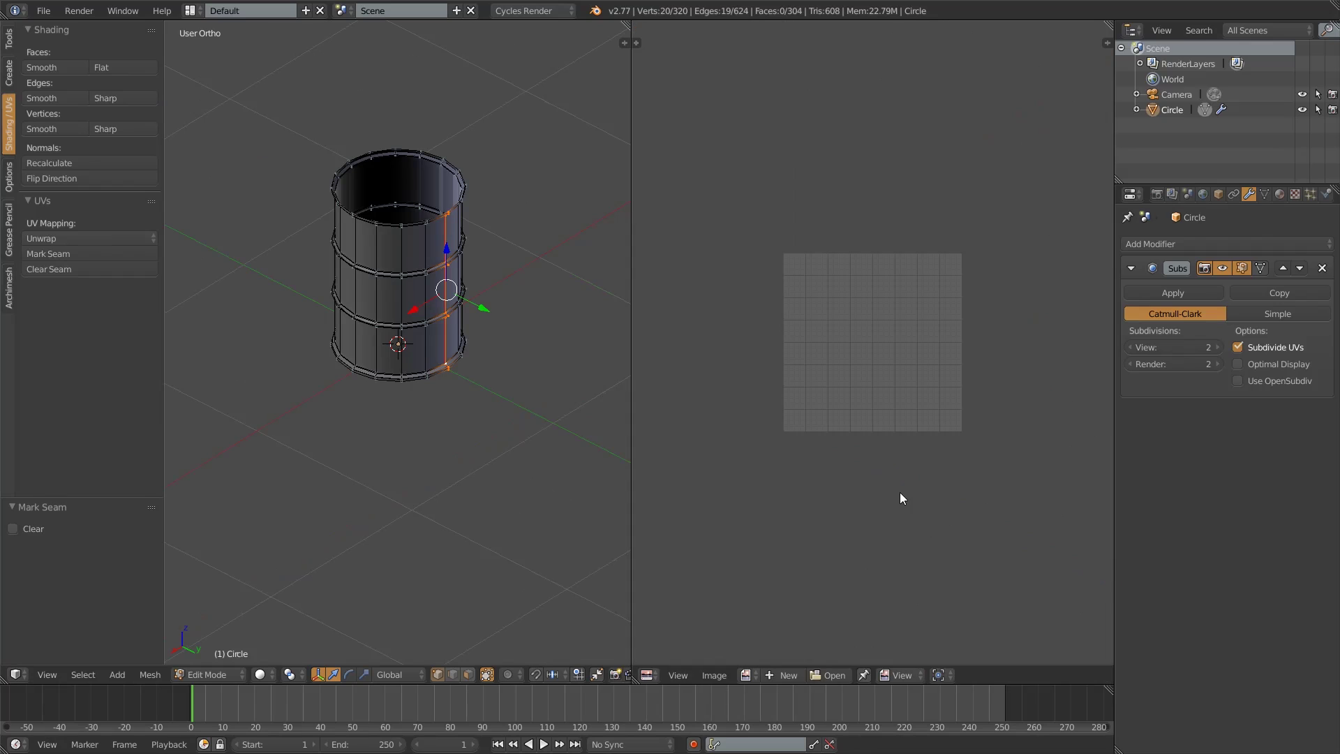
- Select the entire drum mesh in front view and unwrap it with Cylinder Projection
key(KP_1)
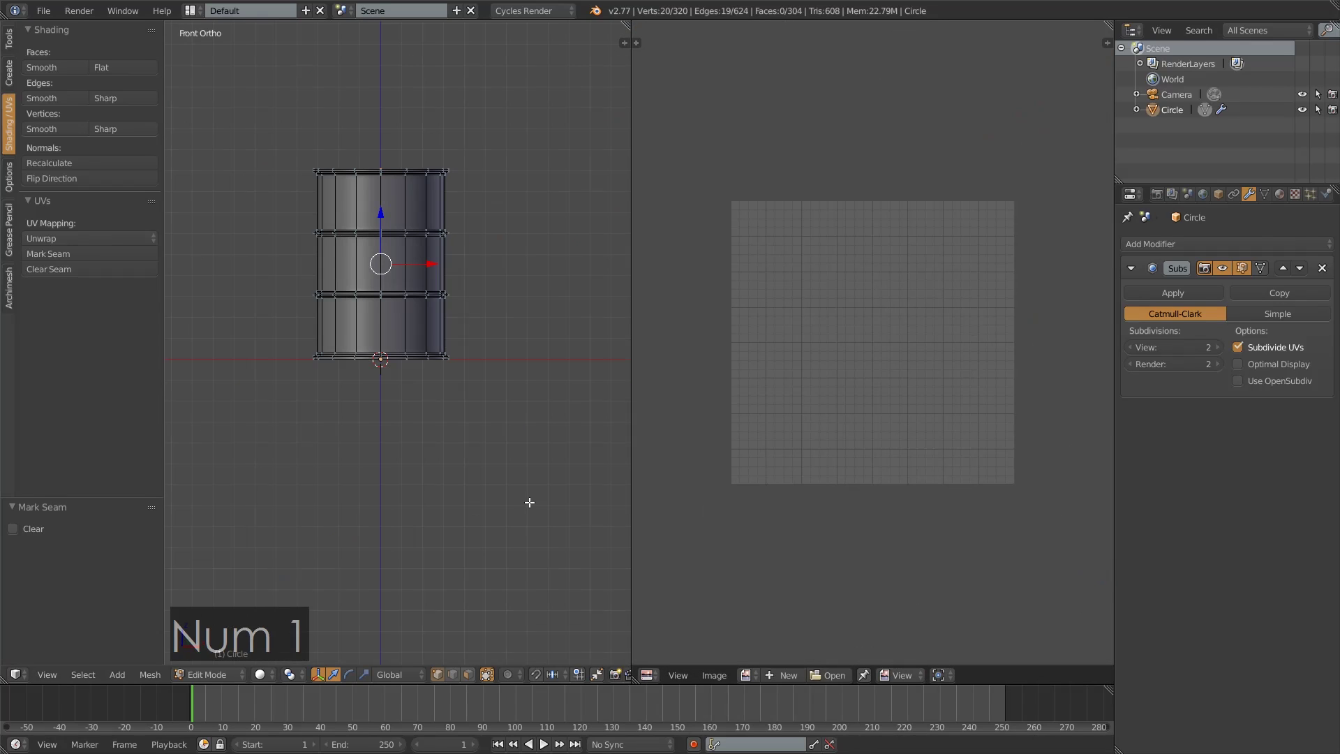
key(a)
key(a)
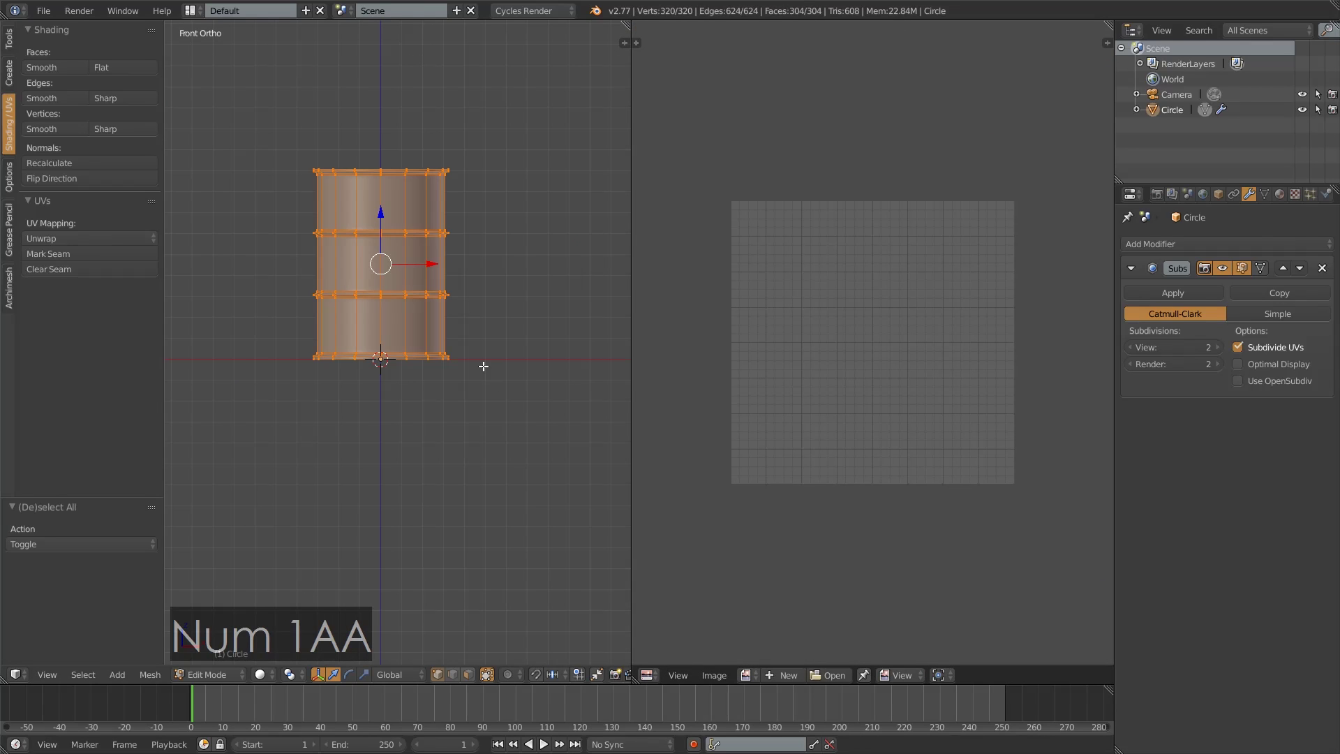
key(u)
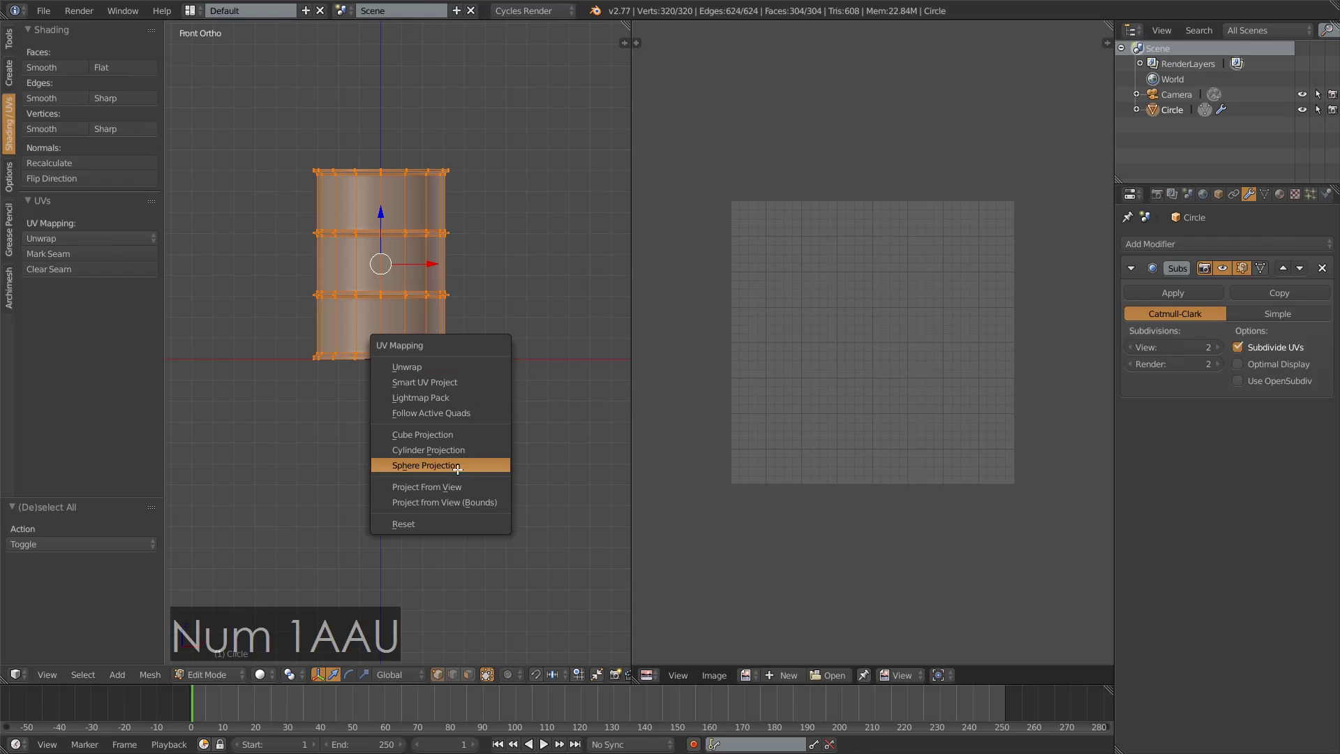
click(474, 450)
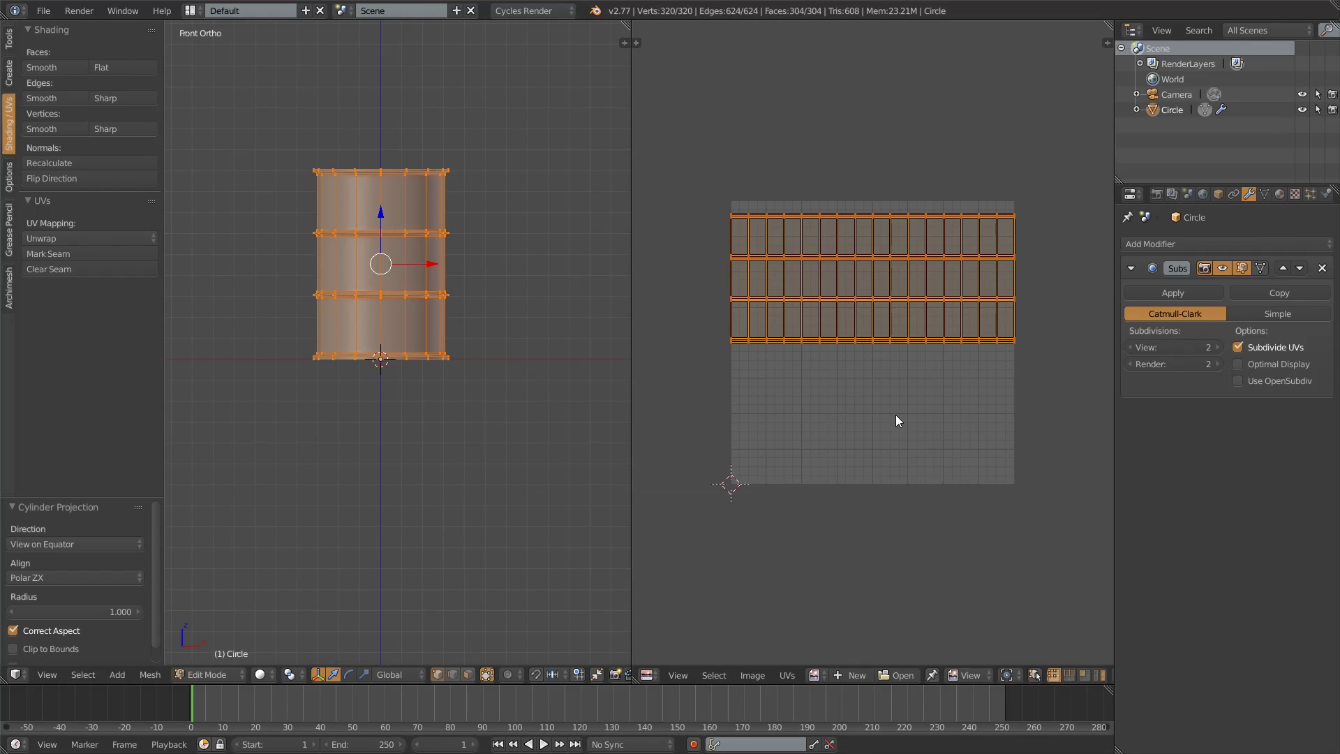
- Move the unwrapped UV layout up about 0.043 along Y to the upper edge of the UV grid
scroll(896, 418, up, 1)
key(g)
key(y)
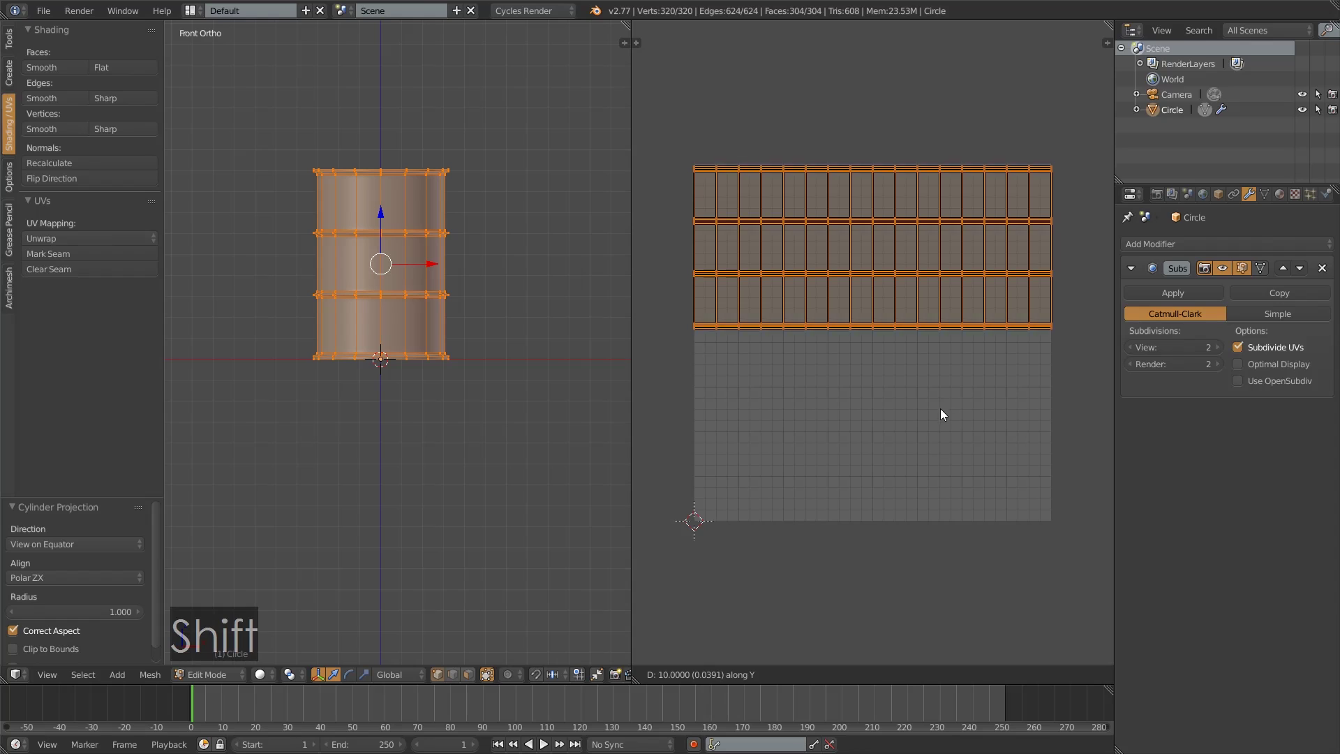
shift+click(942, 405)
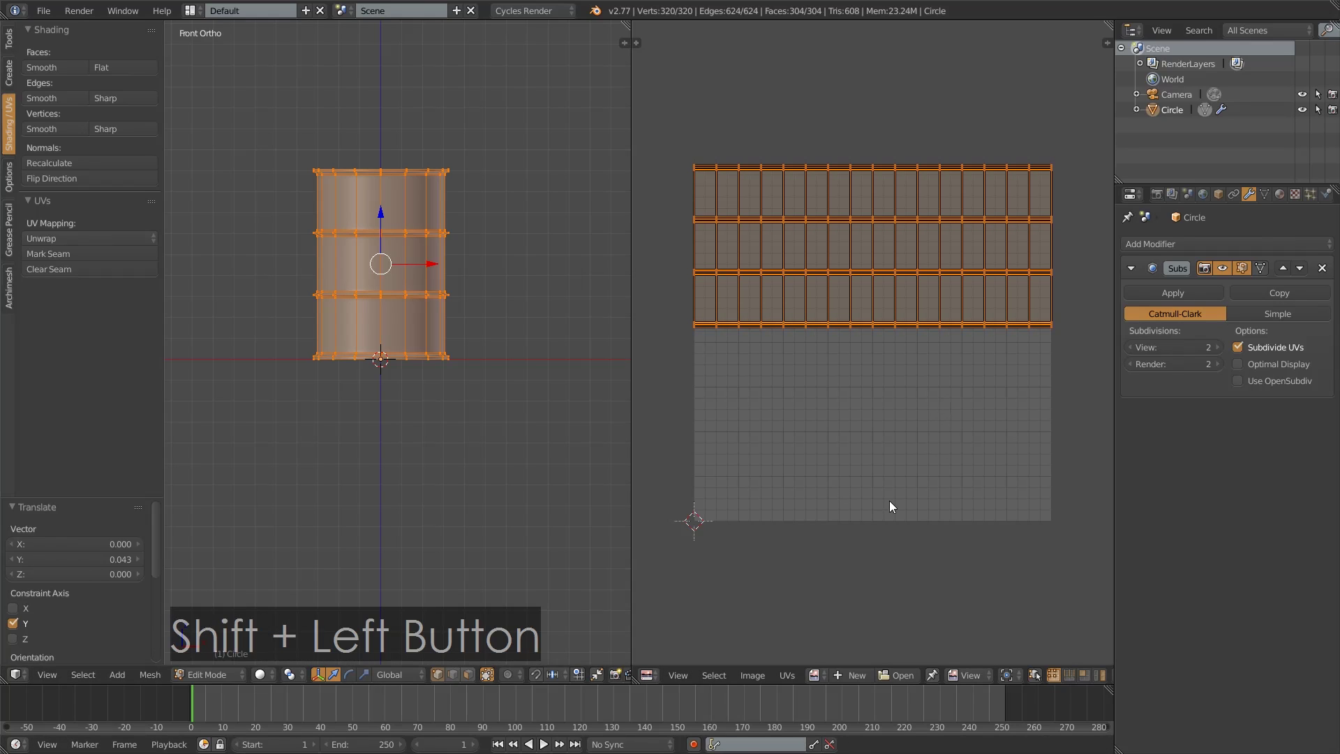
scroll(890, 501, down, 2)
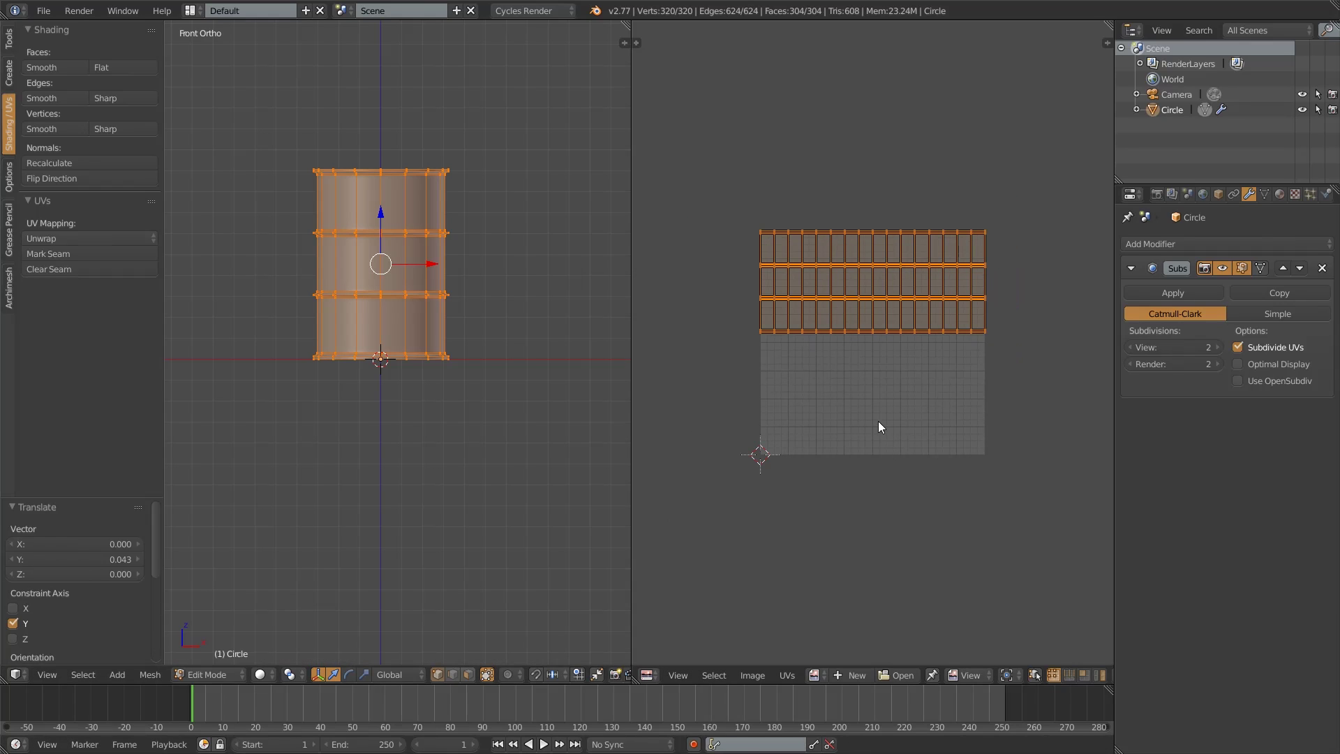
scroll(878, 420, up, 1)
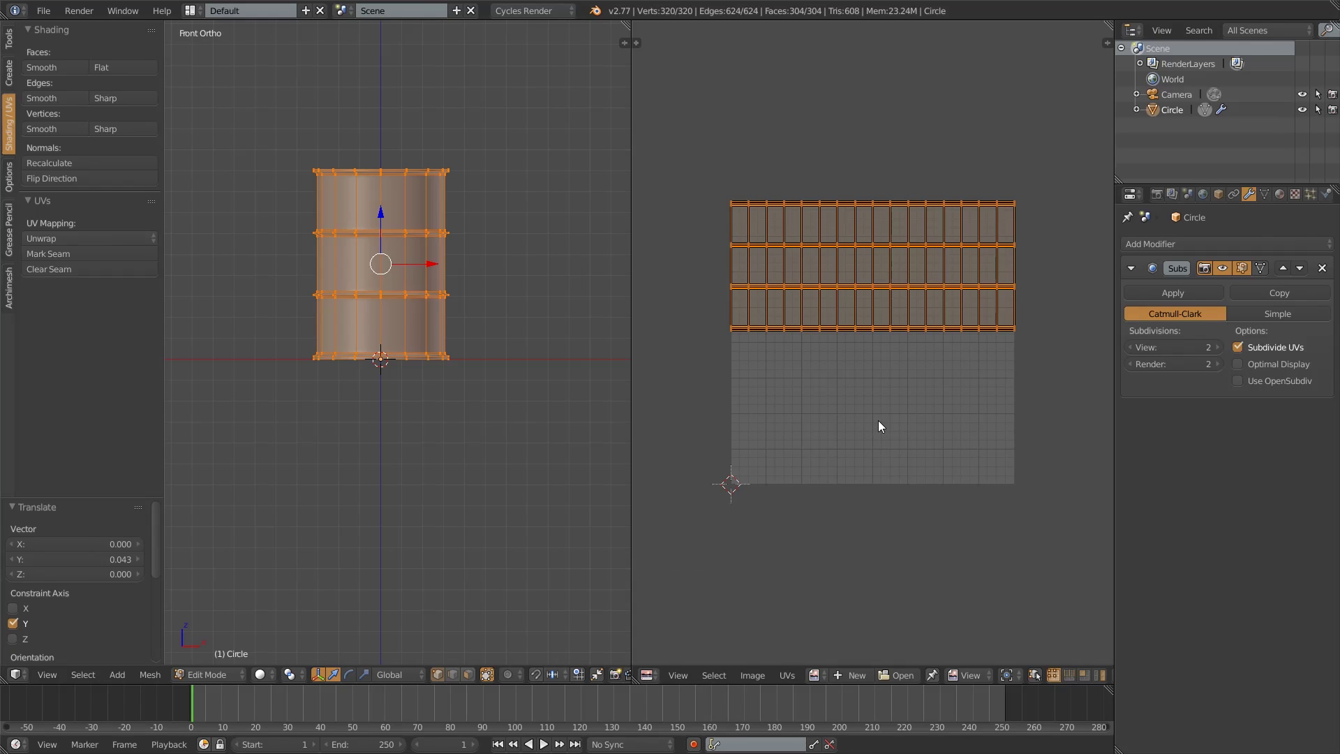
key(s)
key(y)
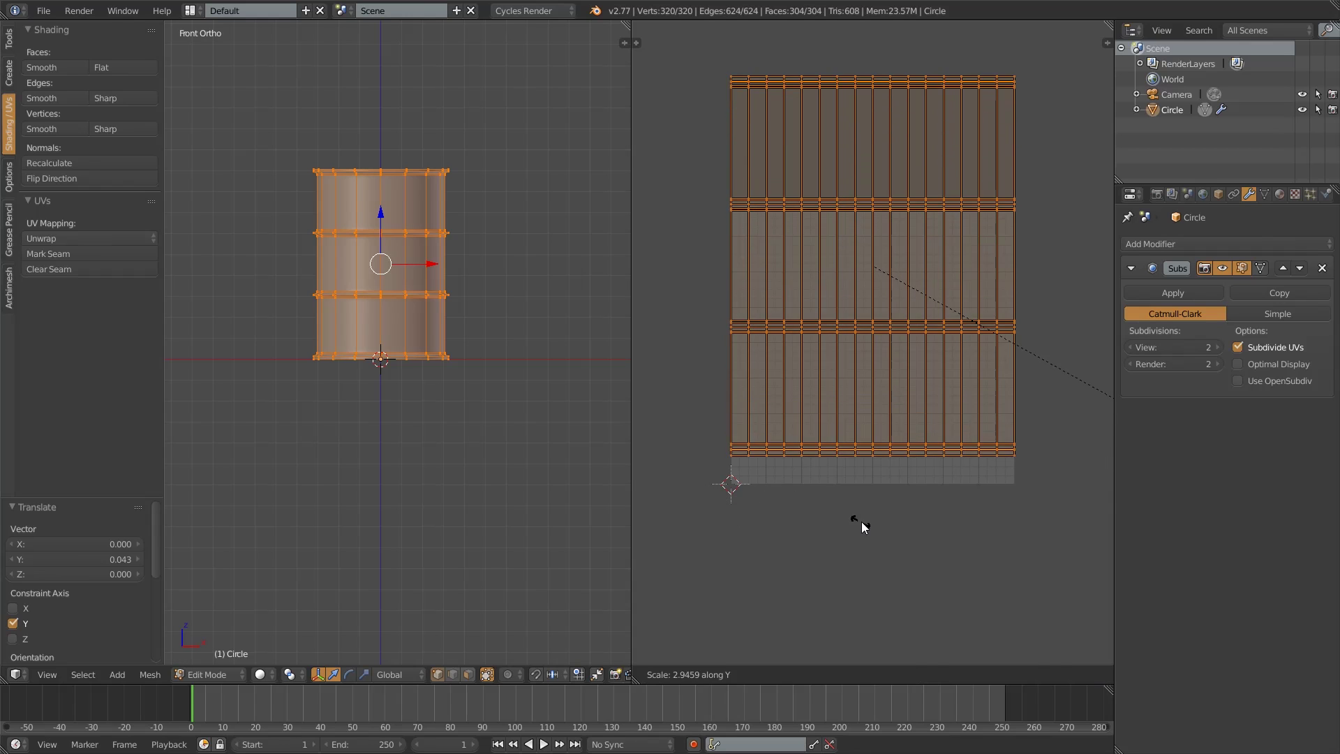
key(Escape)
scroll(718, 304, up, 2)
scroll(718, 304, down, 3)
scroll(867, 353, down, 1)
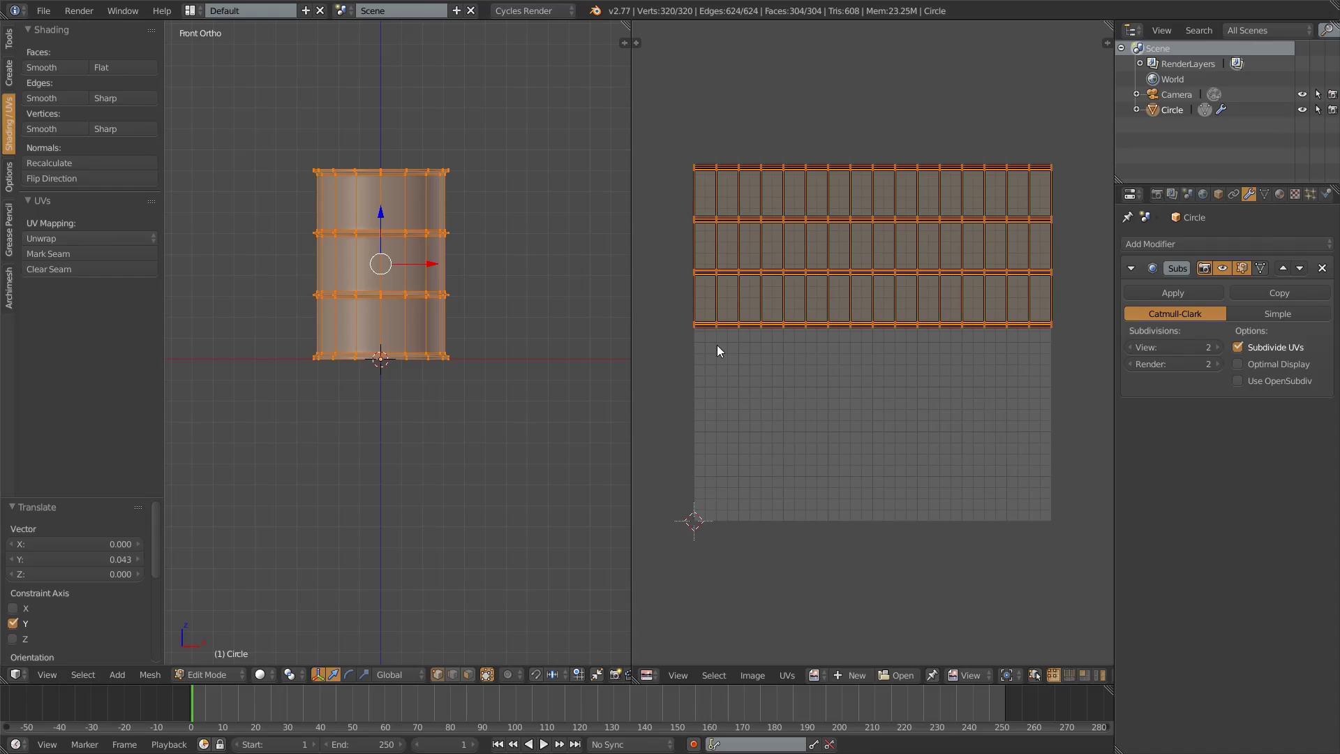
scroll(830, 436, up, 2)
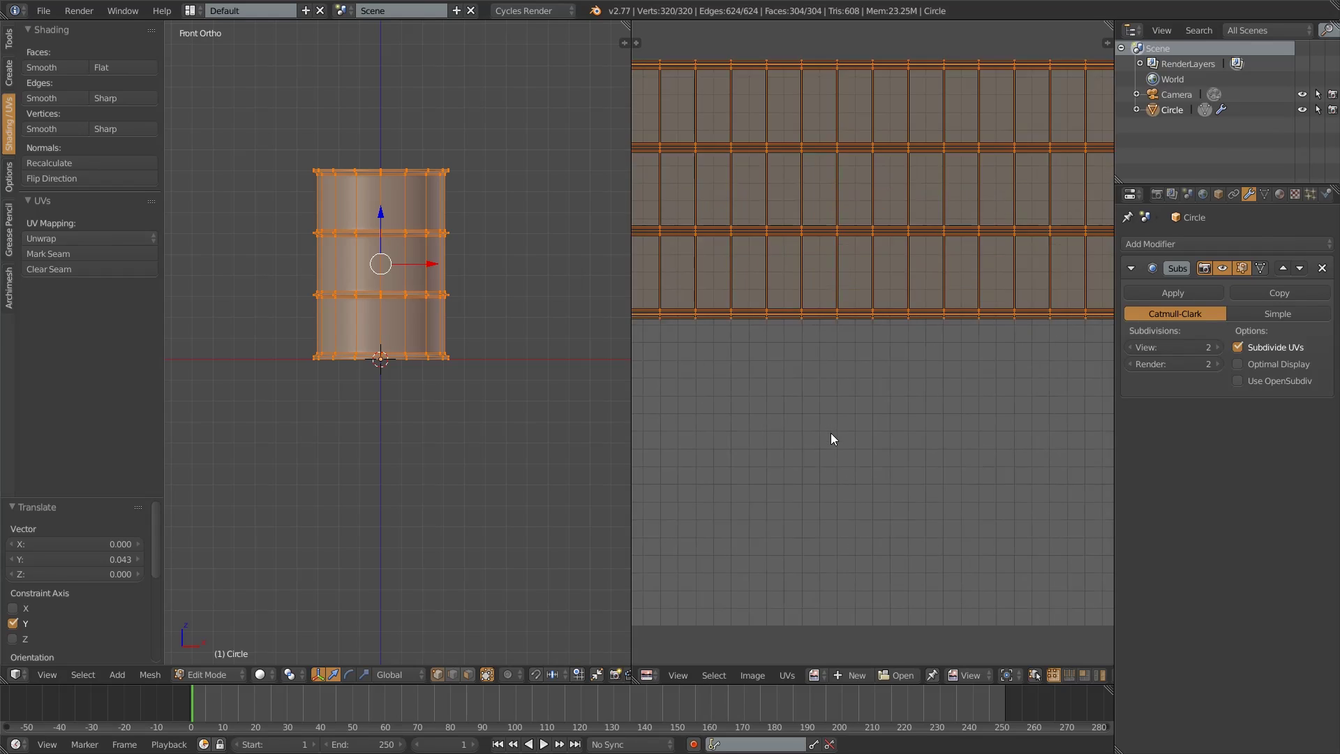
scroll(831, 434, down, 1)
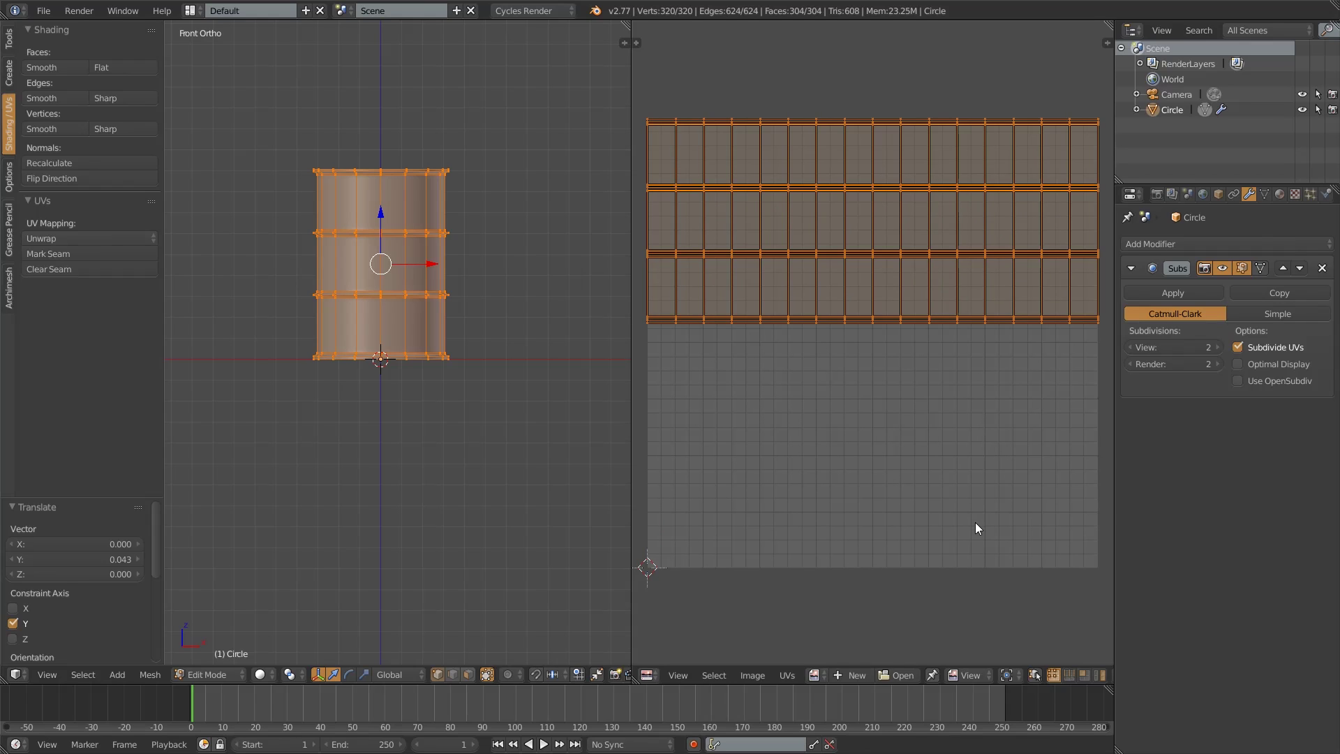
- Return to Object Mode, create a new material for the drum, and name it barrel
key(Tab)
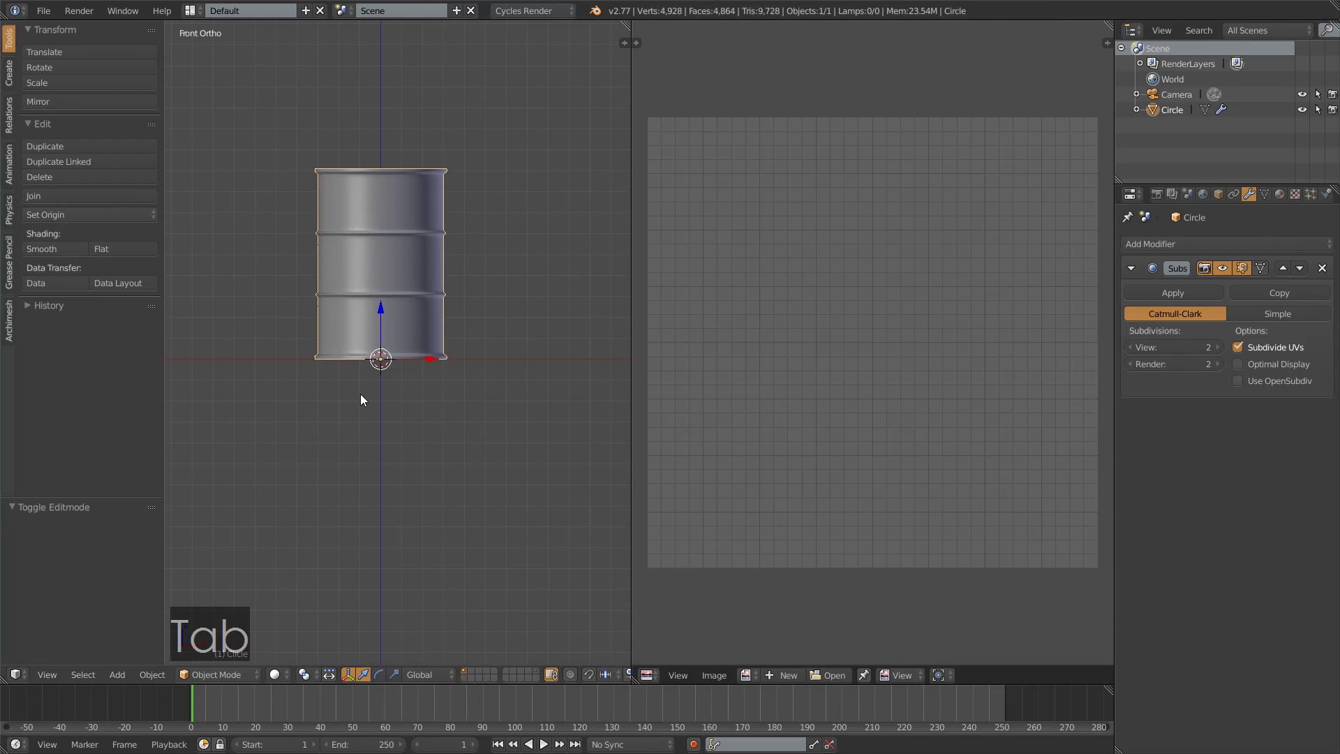
click(1279, 194)
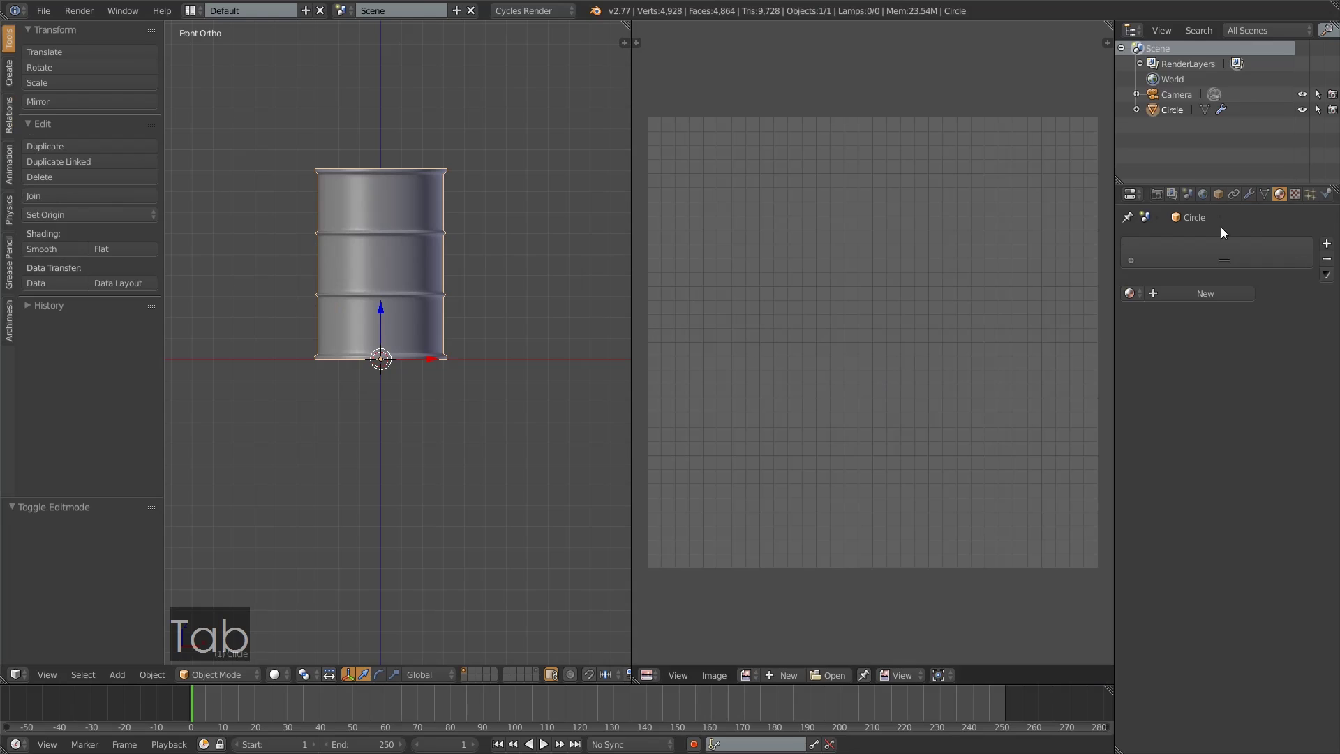
click(1185, 294)
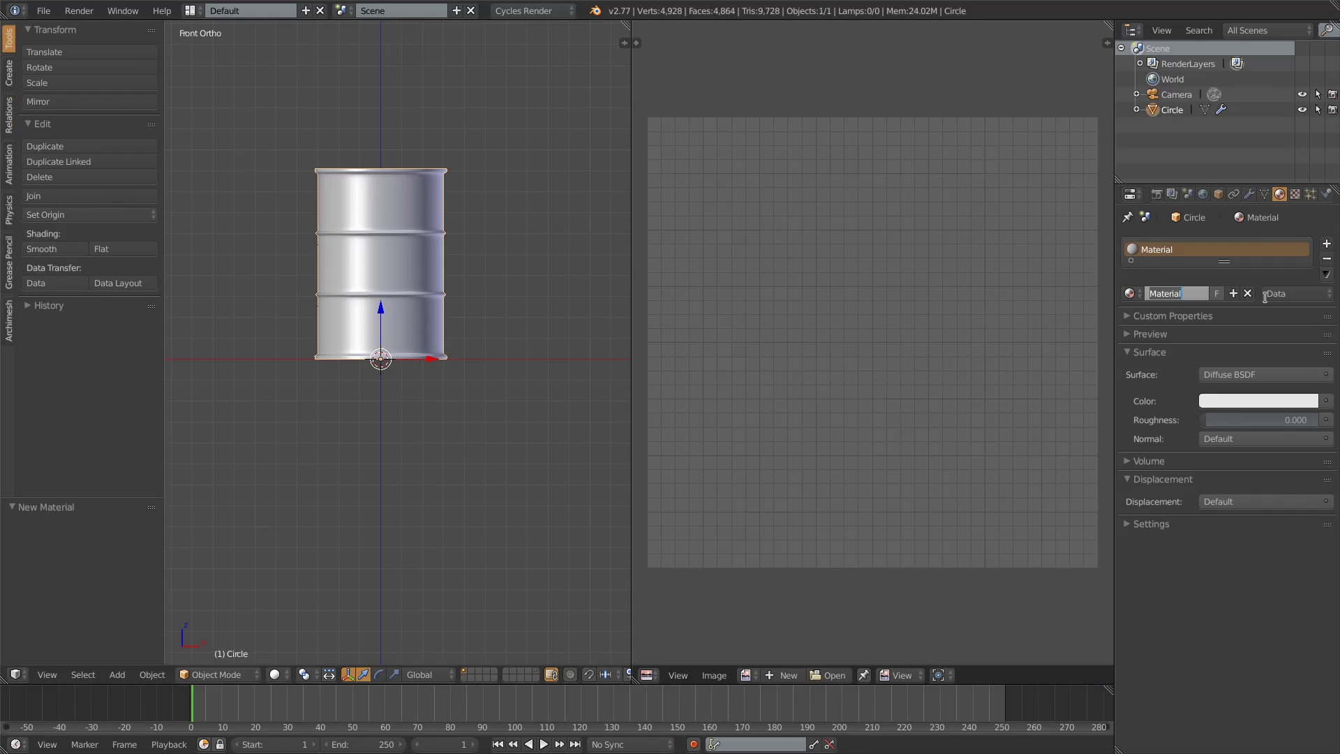
text(barrel)
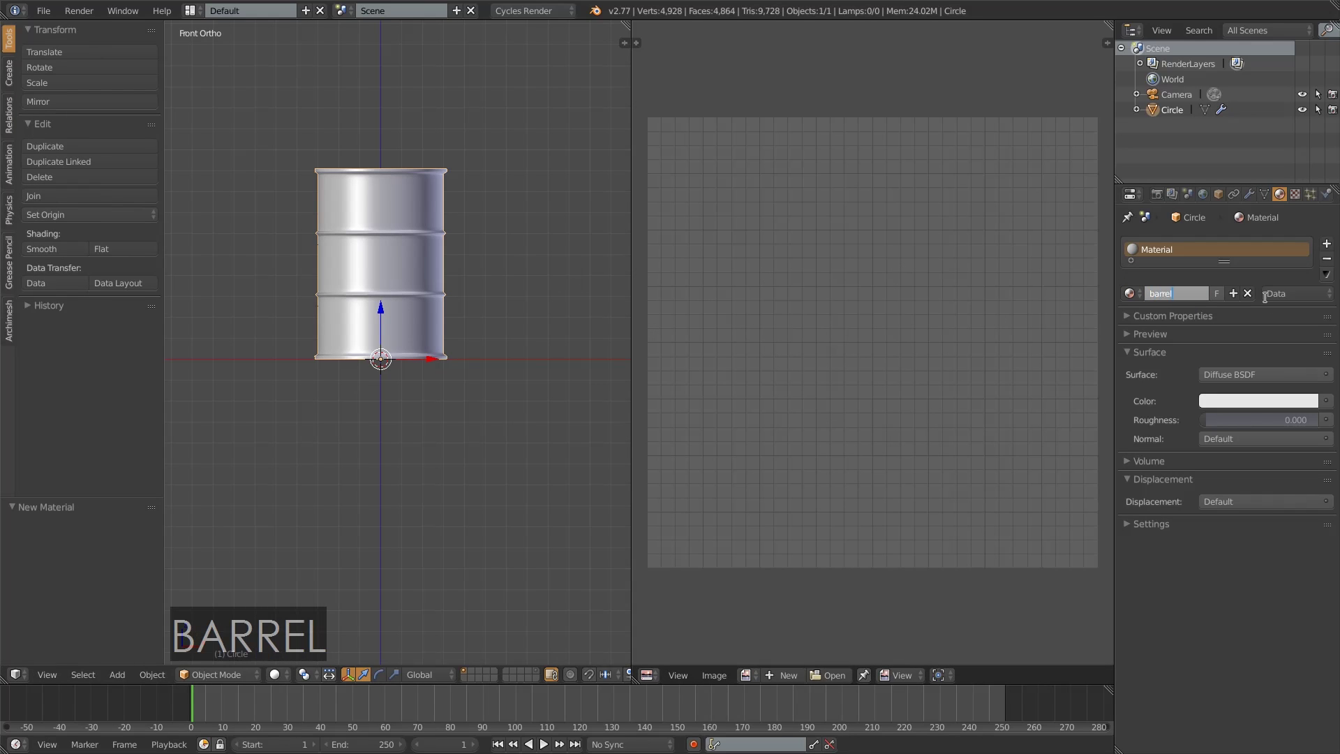
key(Return)
- Join the two editor areas so a single 3D viewport replaces the UV/Image Editor
middle_drag(429, 312, 464, 353)
scroll(463, 353, down, 2)
scroll(467, 359, up, 1)
right_click(627, 326)
click(621, 338)
click(820, 531)
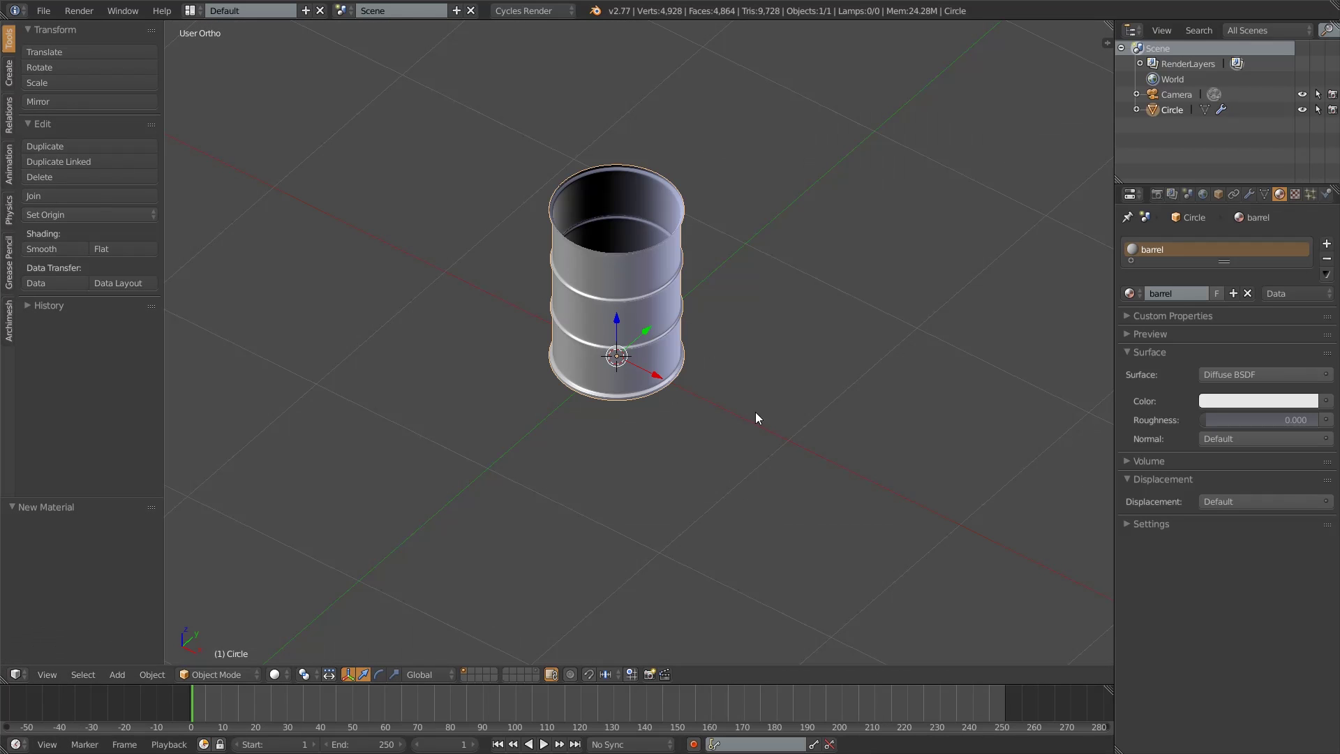
- Add a plane mesh with radius 1.000 at the origin beneath the drum
shift+middle_drag(713, 374, 652, 443)
scroll(598, 485, down, 3)
key(shift+a)
mouse_move(652, 444)
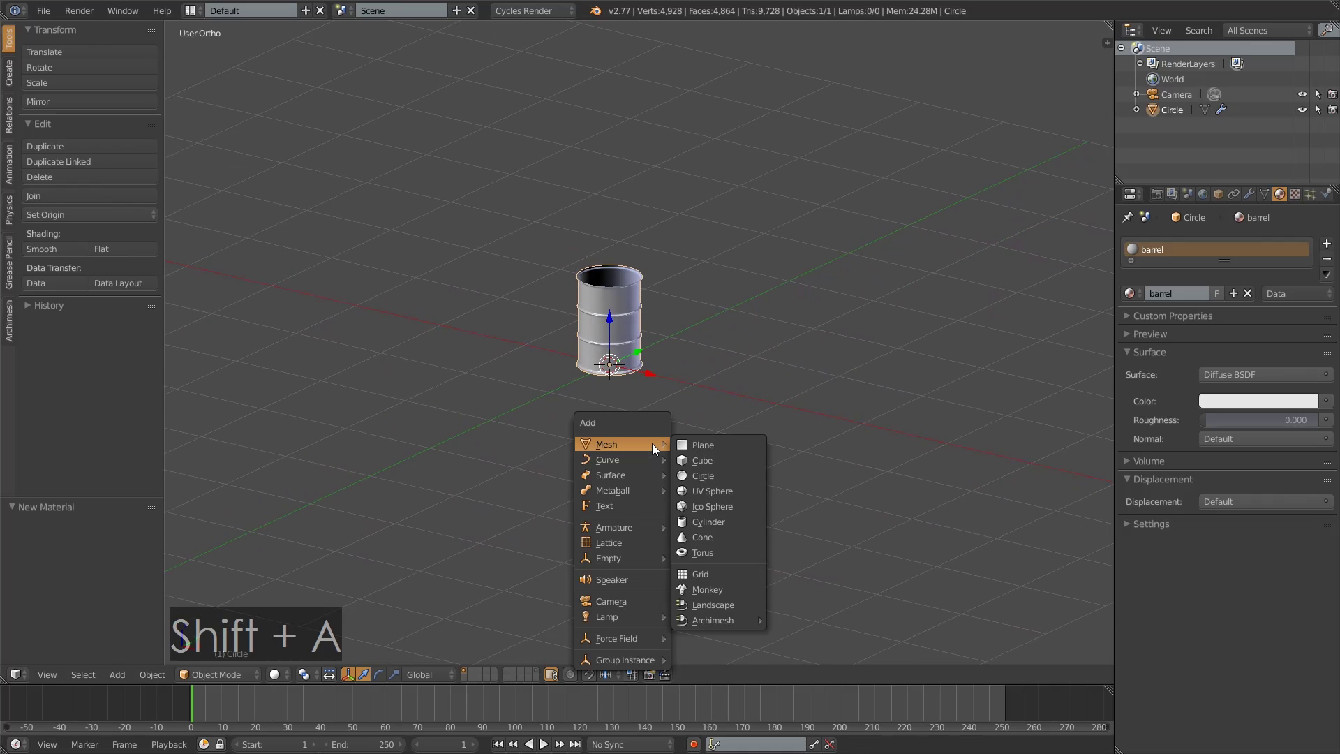
click(752, 445)
scroll(729, 350, down, 3)
scroll(729, 350, up, 1)
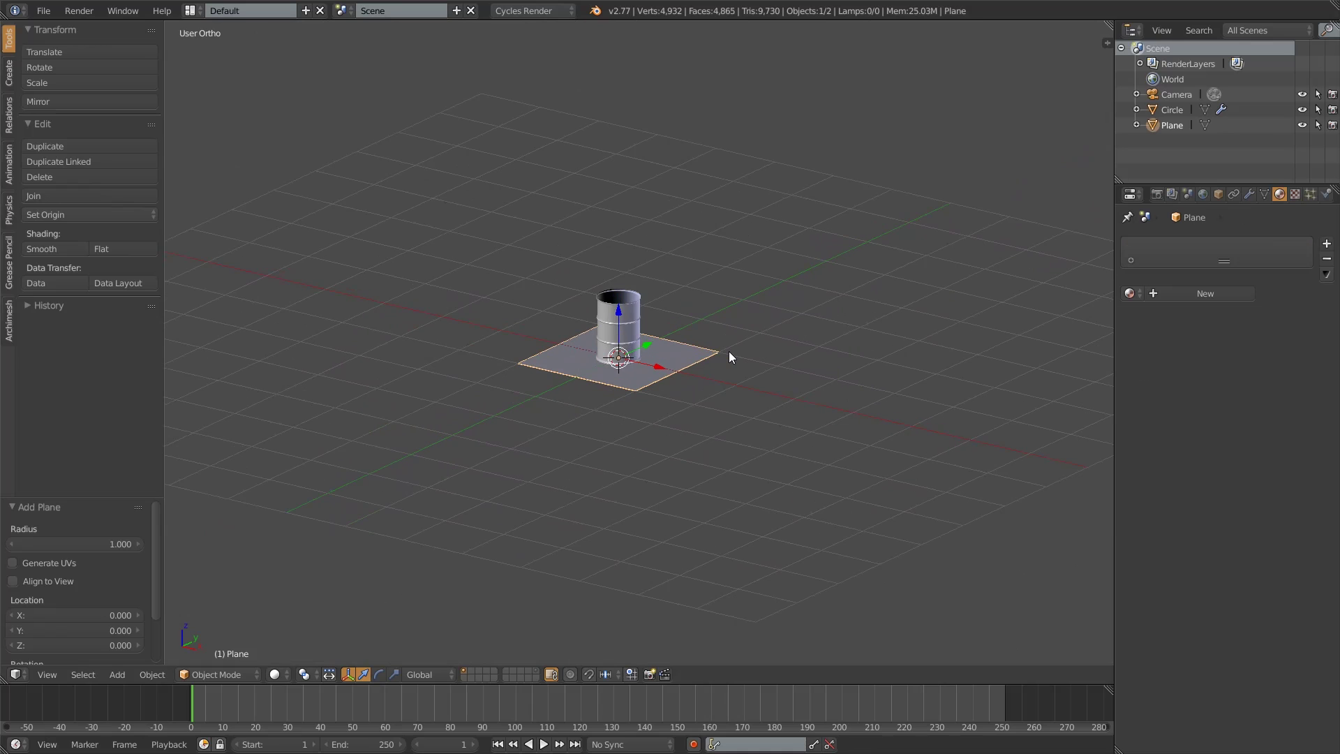
- Enlarge the plane's mesh in Edit Mode, scaling it uniformly by about 2.141 and again by about 1.386
key(KP_7)
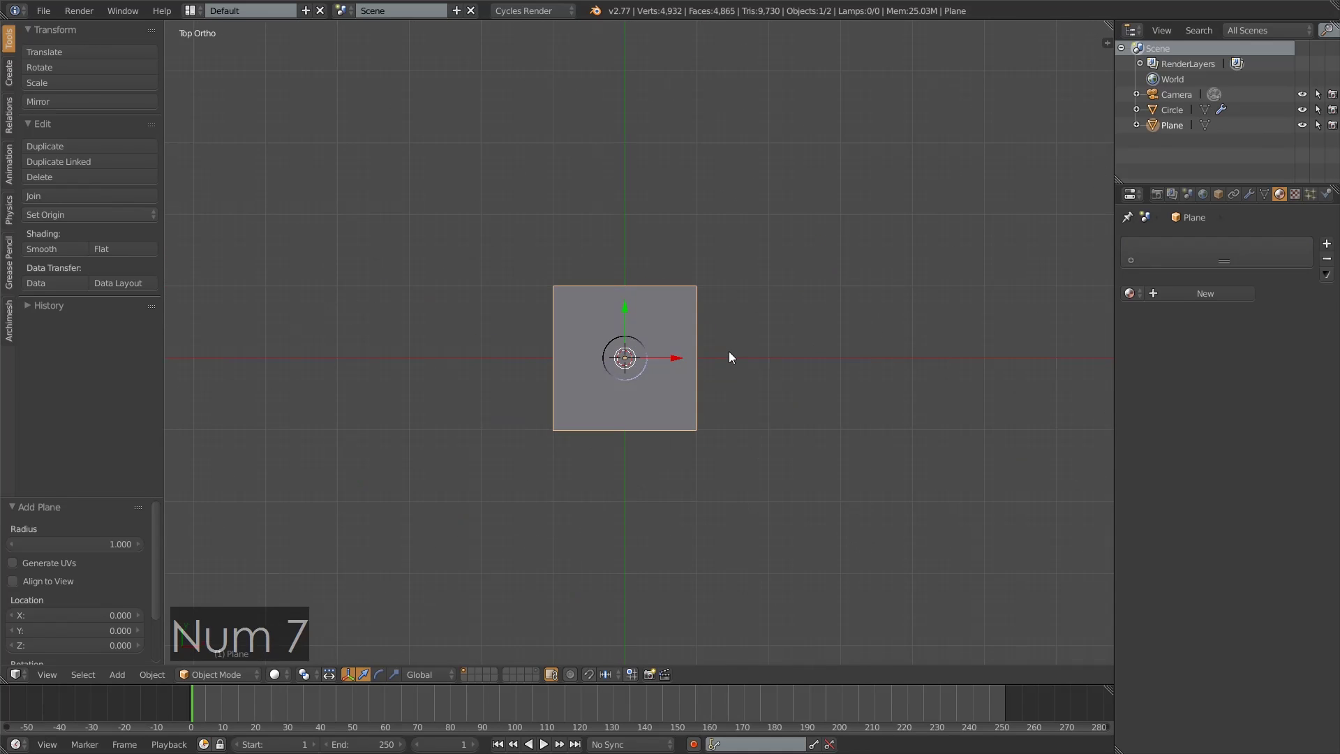
key(Tab)
key(s)
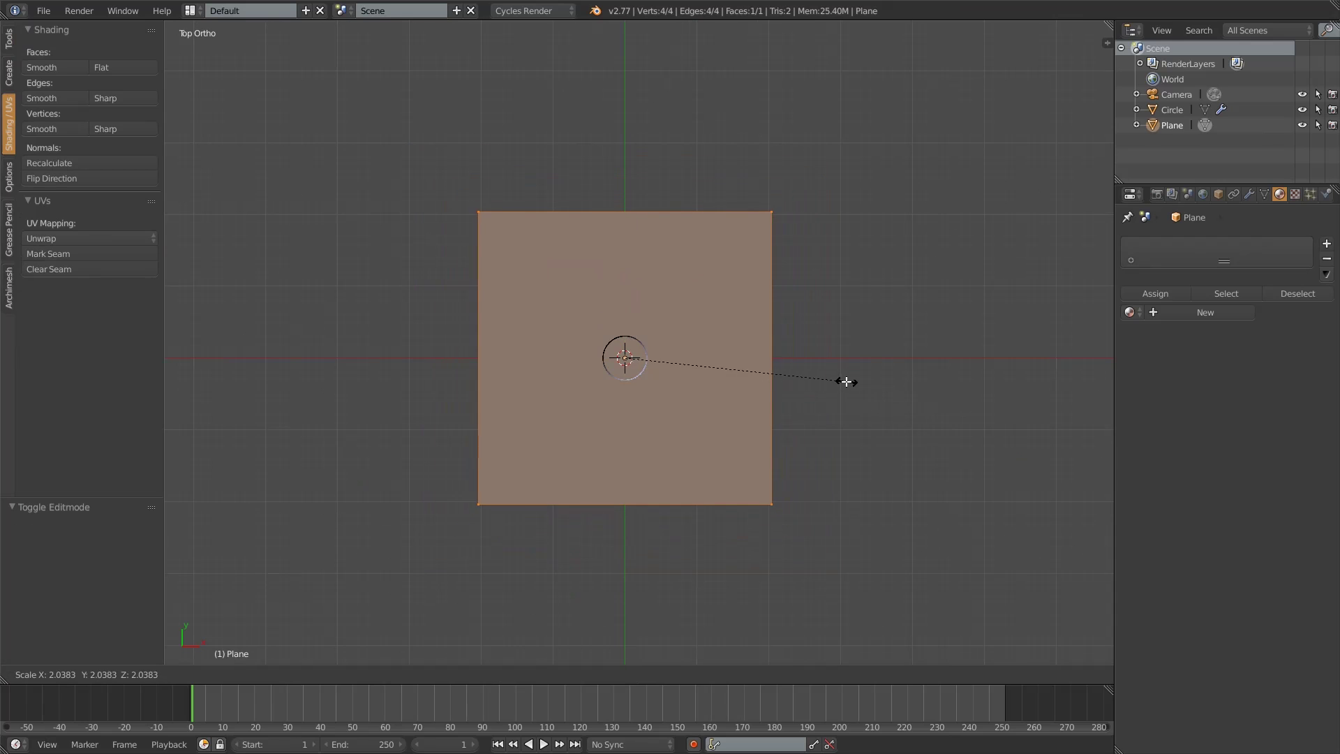
click(856, 383)
middle_drag(793, 470, 732, 375)
key(s)
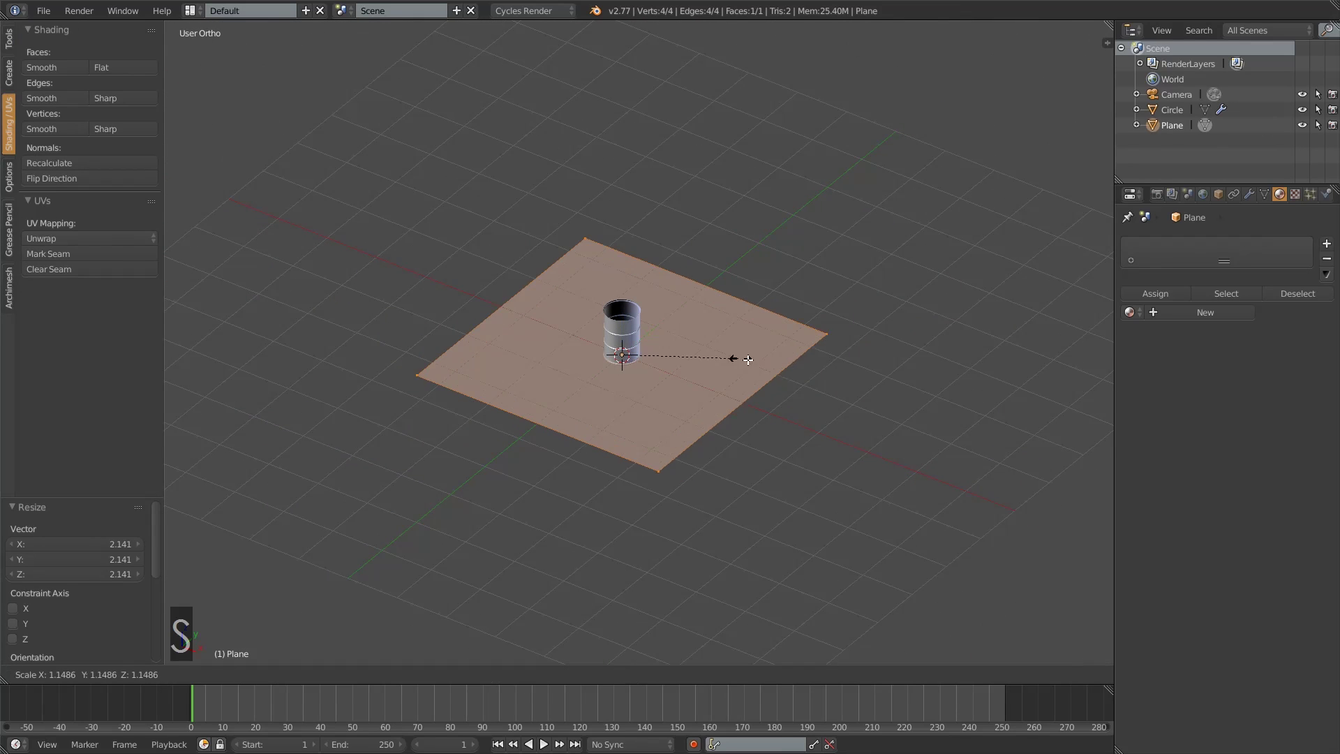
click(762, 375)
- Select the corner vertices of the plane's two adjoining back edges and extrude them about 3.074 up along Z as walls
key(Tab)
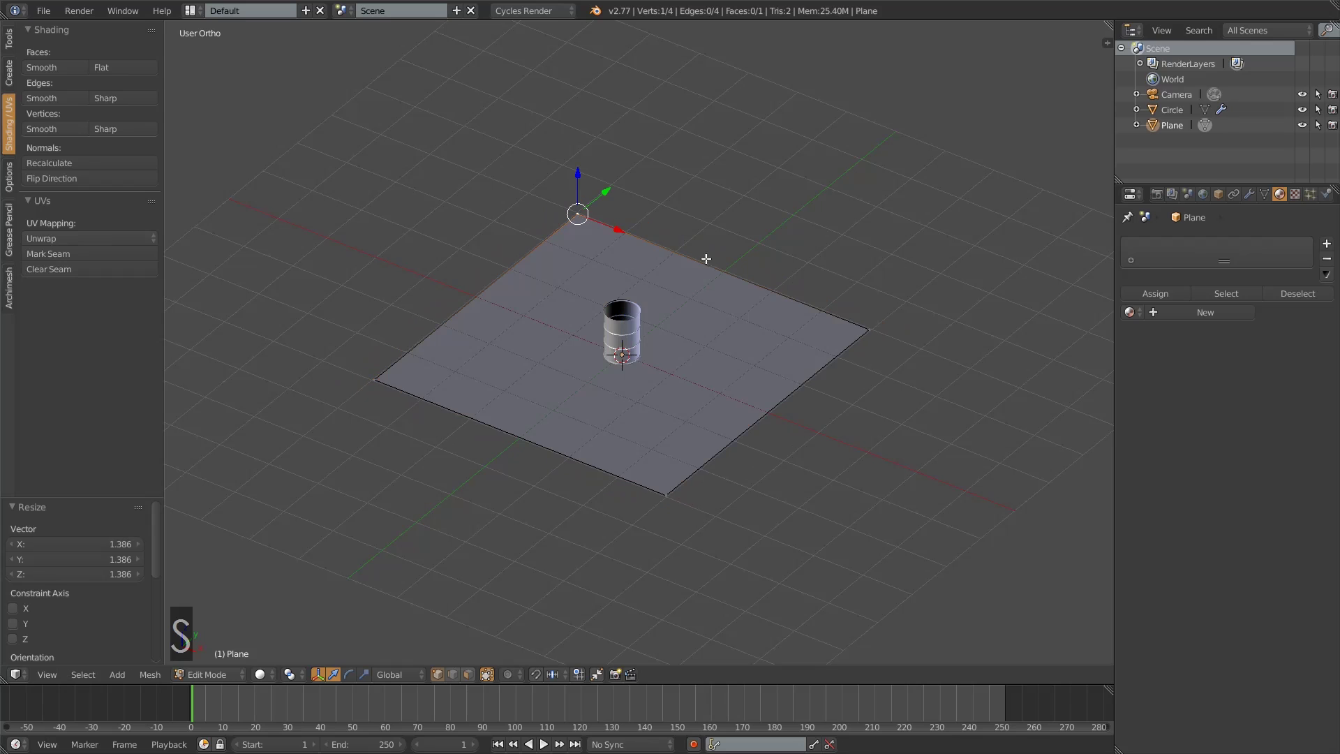
shift+right_click(869, 330)
key(e)
key(z)
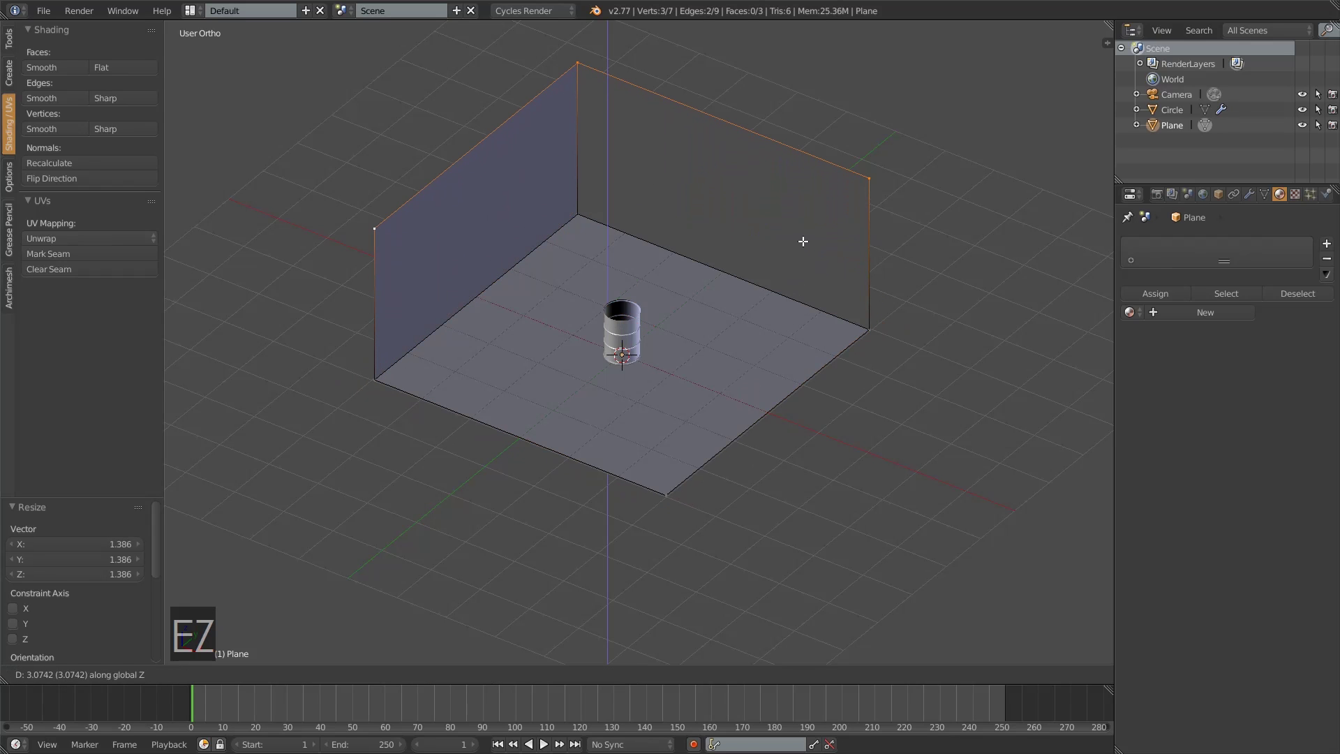
click(803, 241)
- Adjust the wall height along Z, lowering the top edges by about 1.518 and raising them again by 1.400
middle_drag(801, 362, 761, 295)
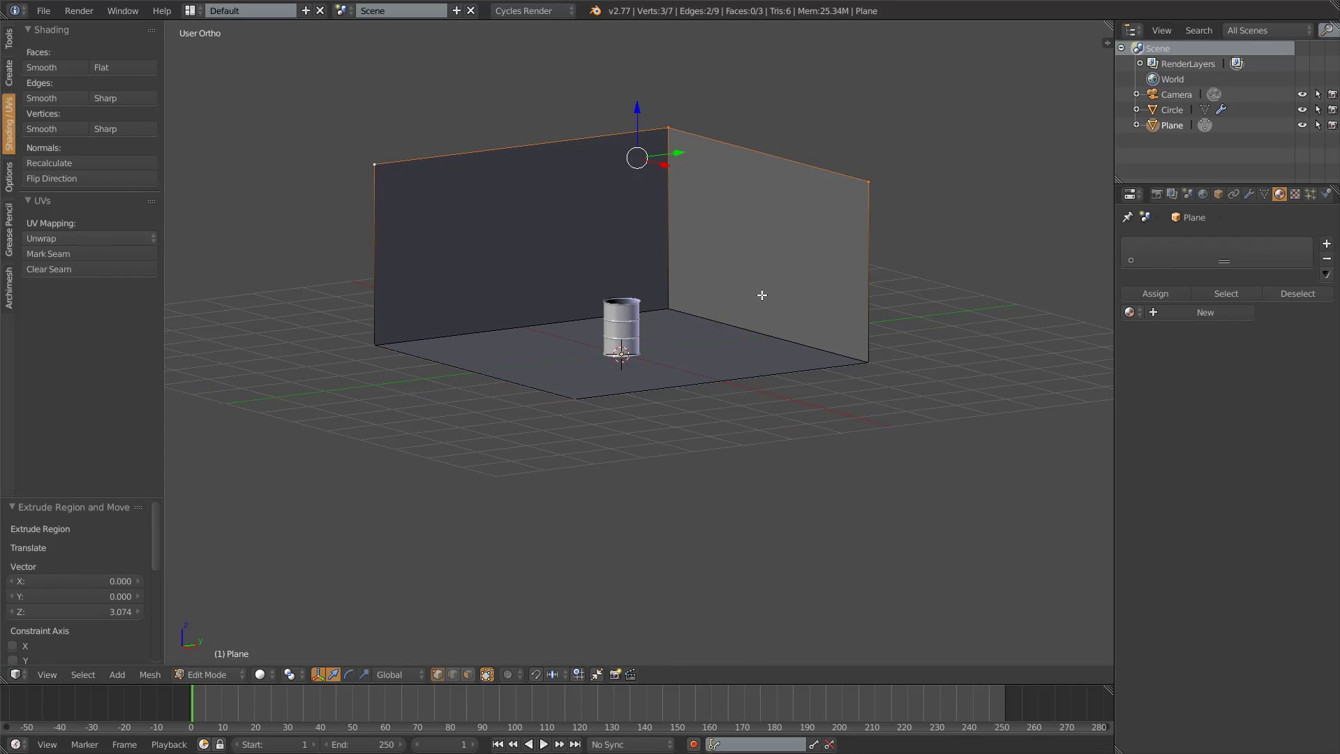
key(g)
key(z)
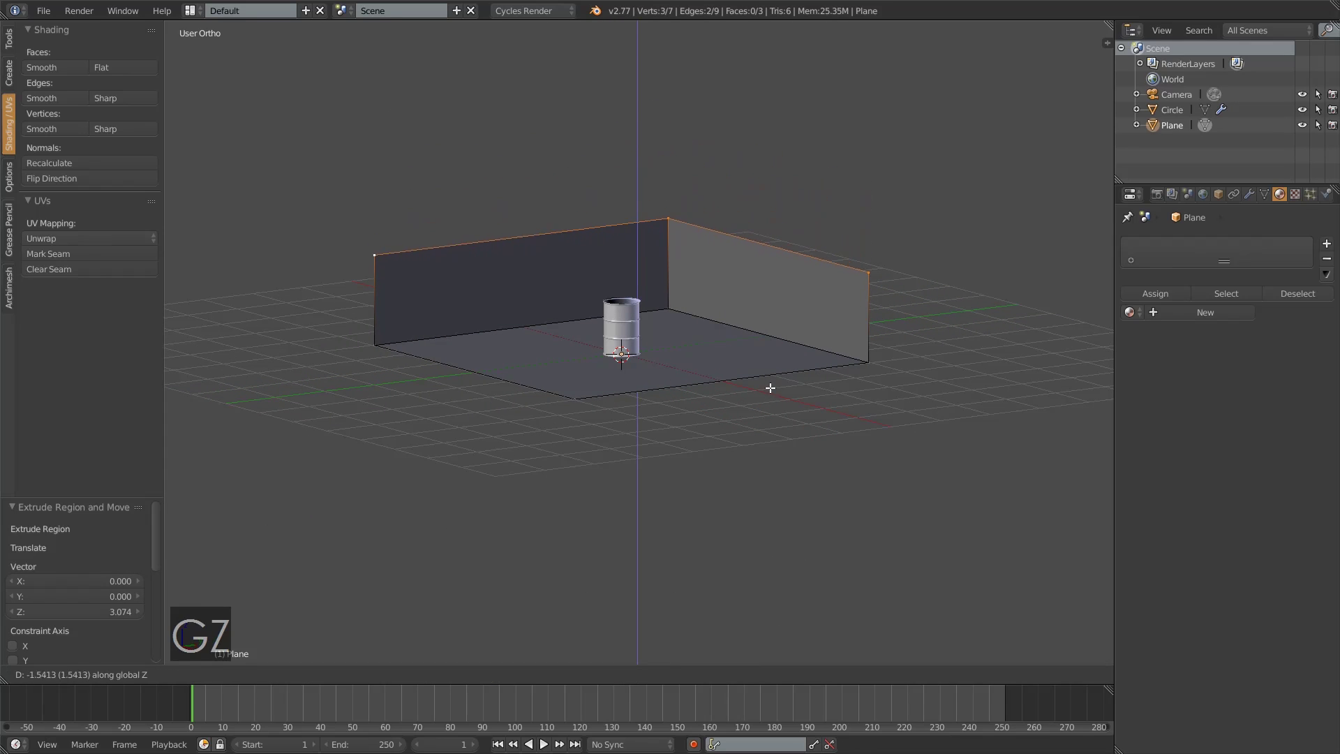
click(771, 382)
key(KP_1)
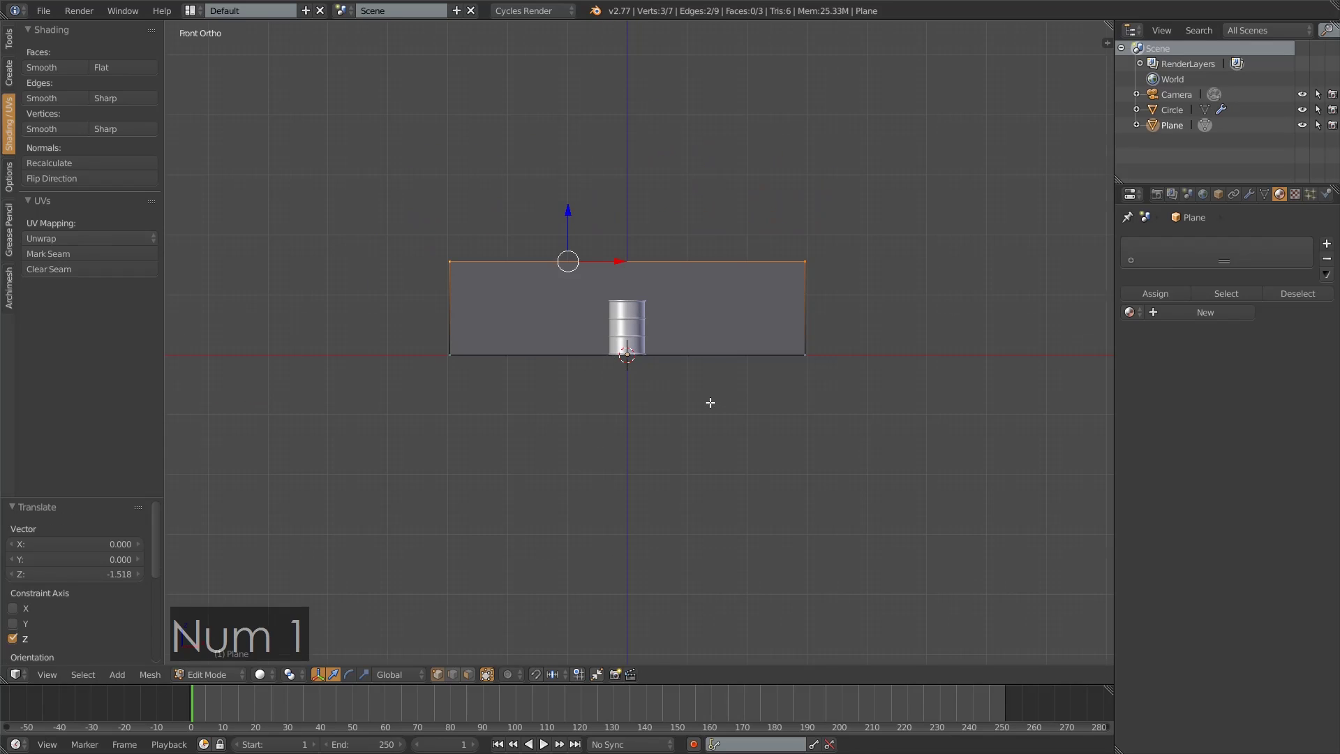
scroll(643, 349, up, 2)
key(g)
key(z)
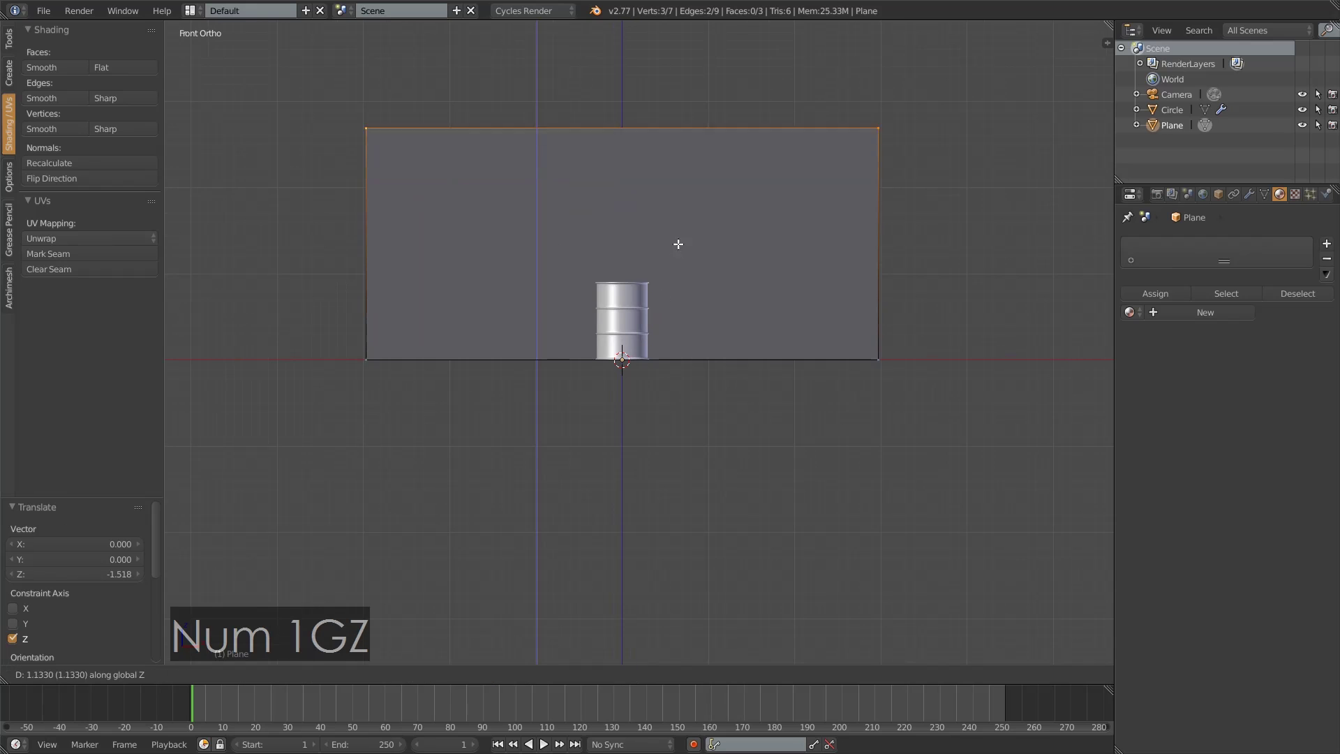
click(698, 233)
- Display the mesh as wireframe and add a horizontal loop cut around both walls, slid close to their top edges
key(z)
middle_drag(698, 234, 767, 298)
key(ctrl+r)
click(536, 174)
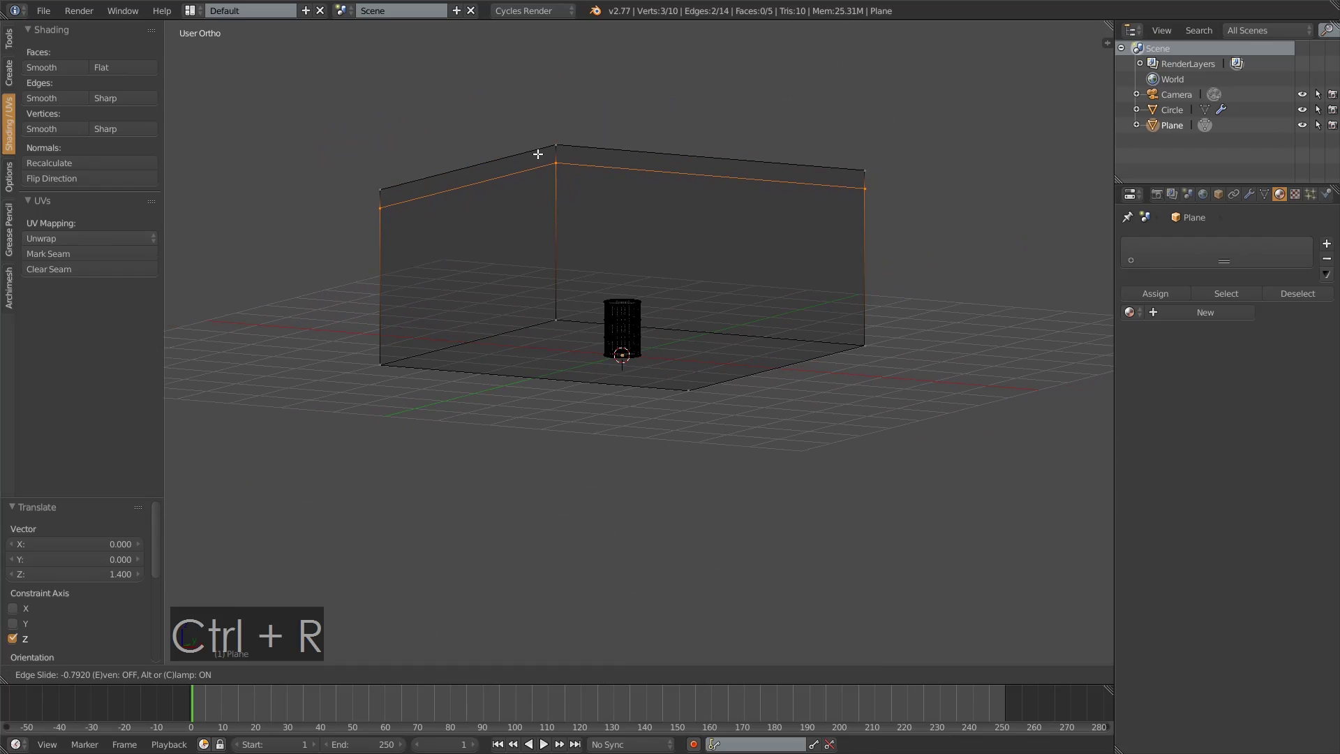
click(537, 153)
- Add two parallel loop cuts running up one wall and across the floor, slid toward the corner between the walls
middle_drag(688, 263, 625, 179)
key(ctrl+r)
scroll(621, 181, up, 1)
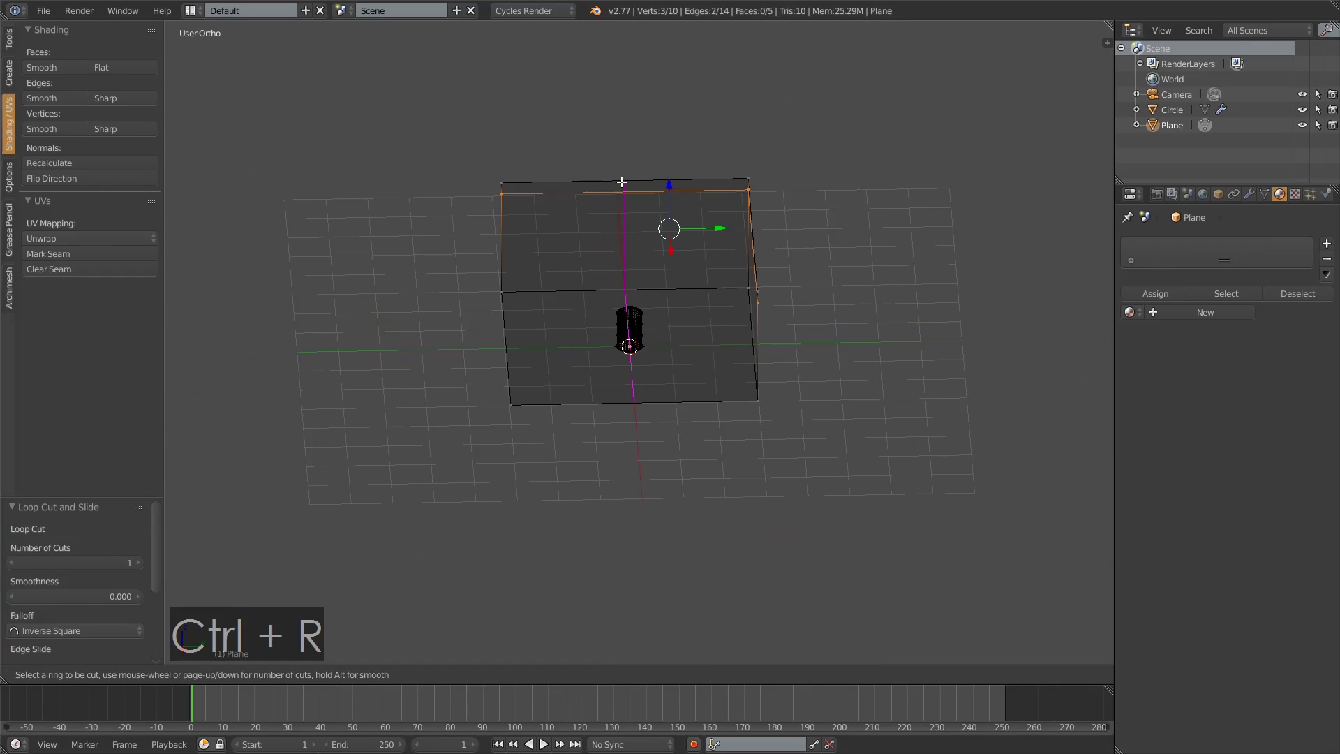
click(621, 181)
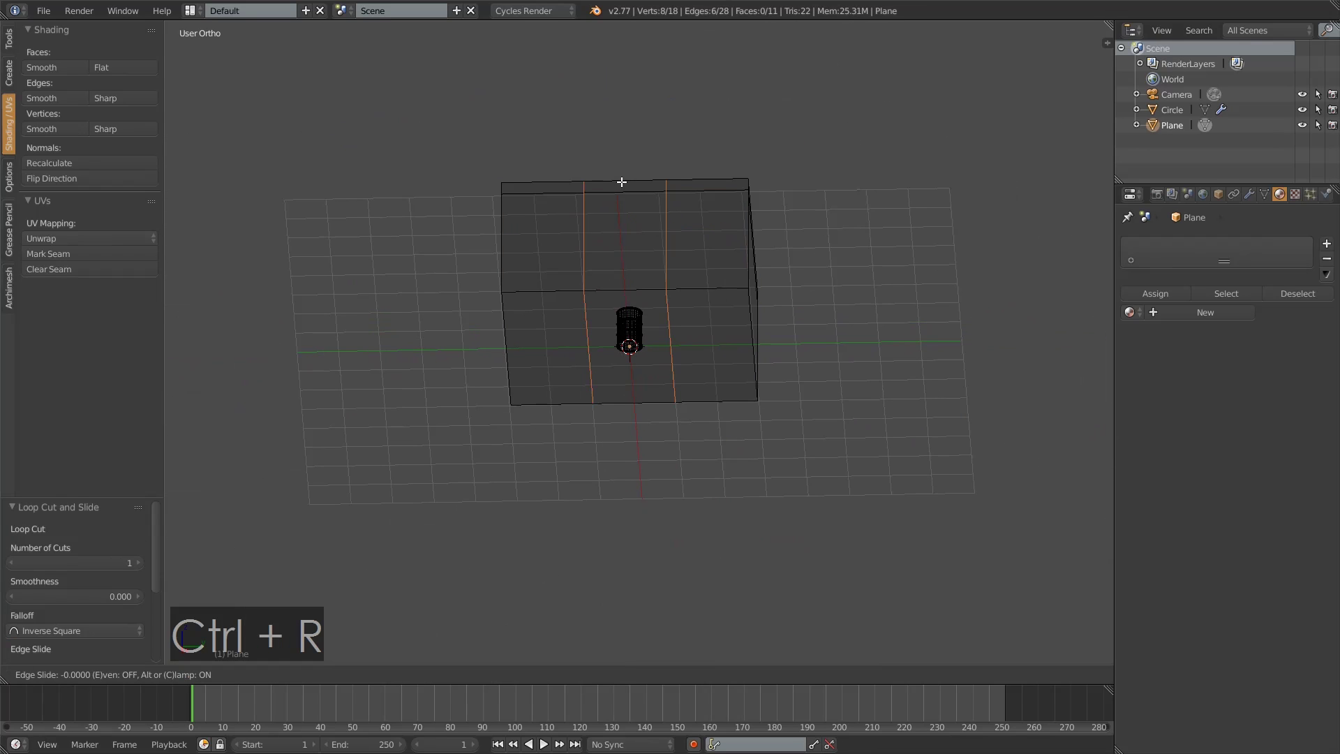
click(683, 193)
- Narrow the strip between the two new loop cuts by scaling it to about 0.873 along Y
middle_drag(683, 192, 631, 346)
key(s)
key(x)
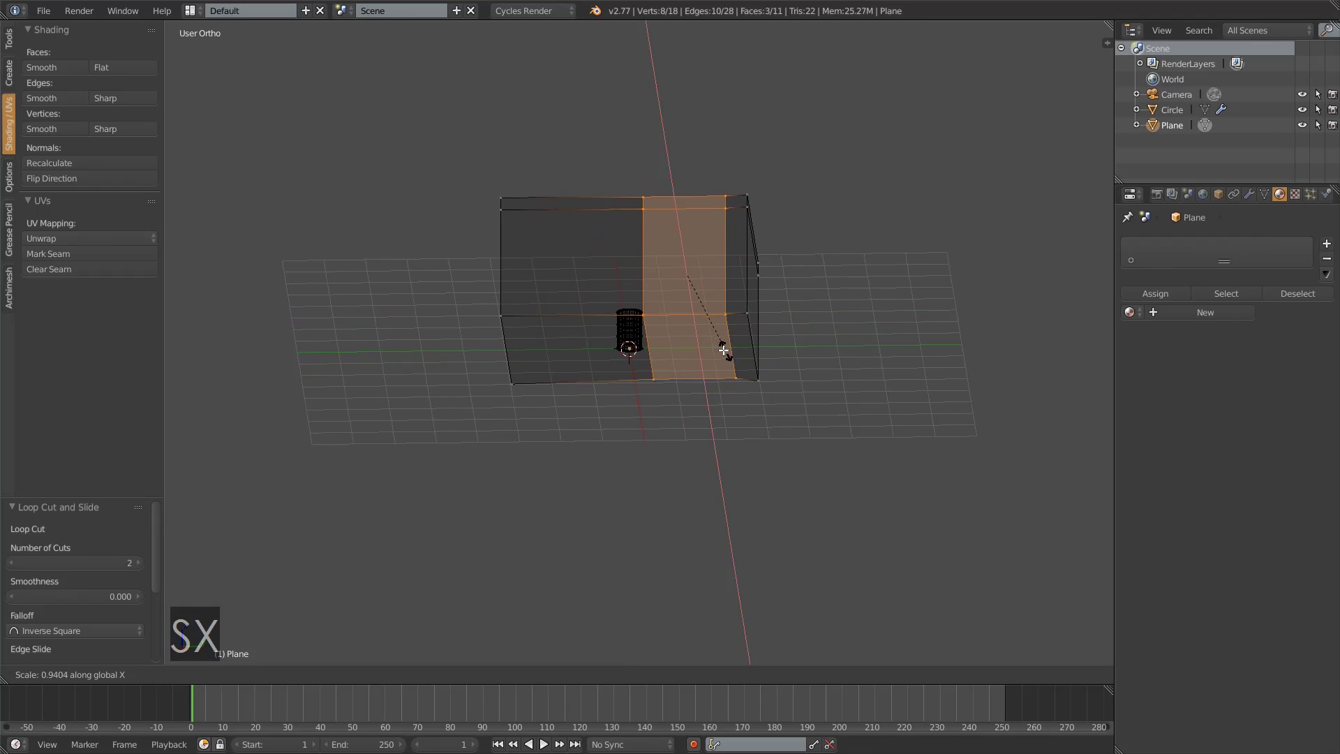
key(y)
click(708, 349)
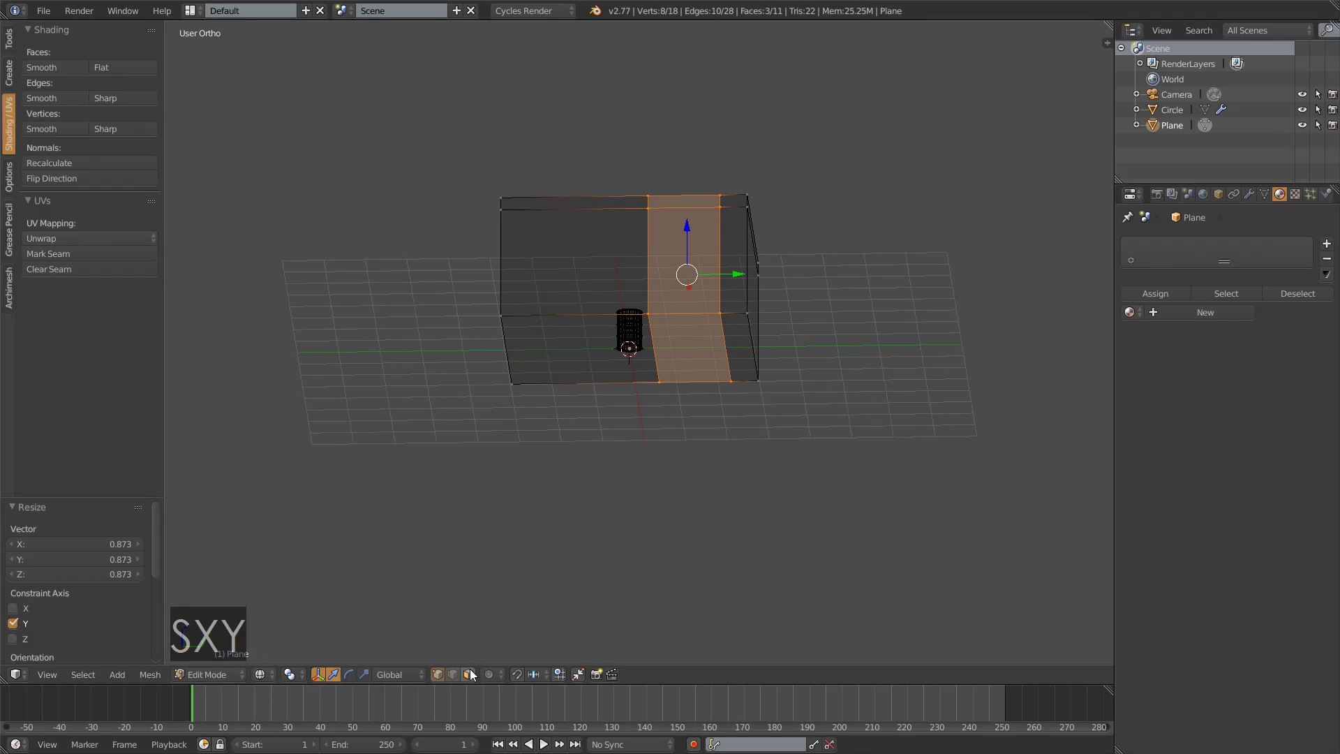
- Select the doorway-sized wall face below the horizontal cut and extrude it about 3.833 outward to form a passage
right_click(681, 245)
middle_drag(681, 245, 645, 290)
key(e)
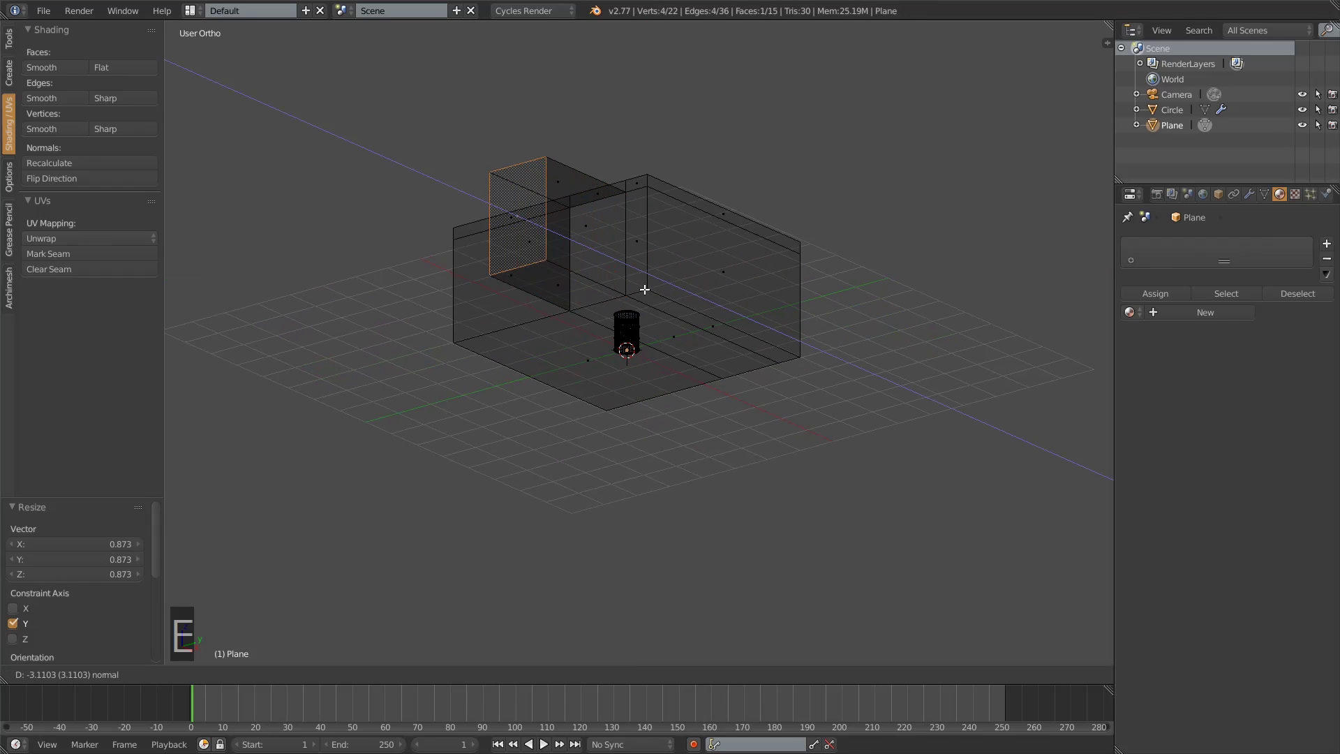
click(626, 290)
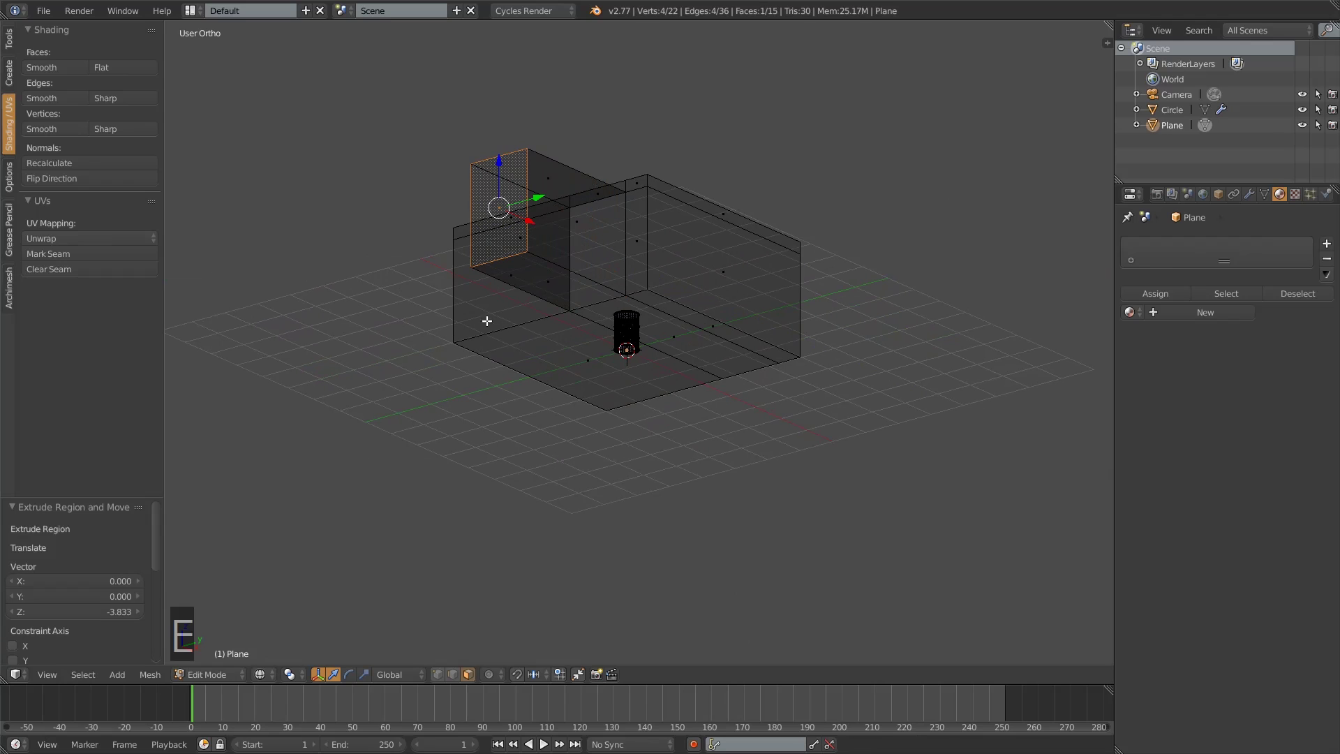
middle_drag(805, 533, 766, 481)
middle_drag(727, 435, 480, 246)
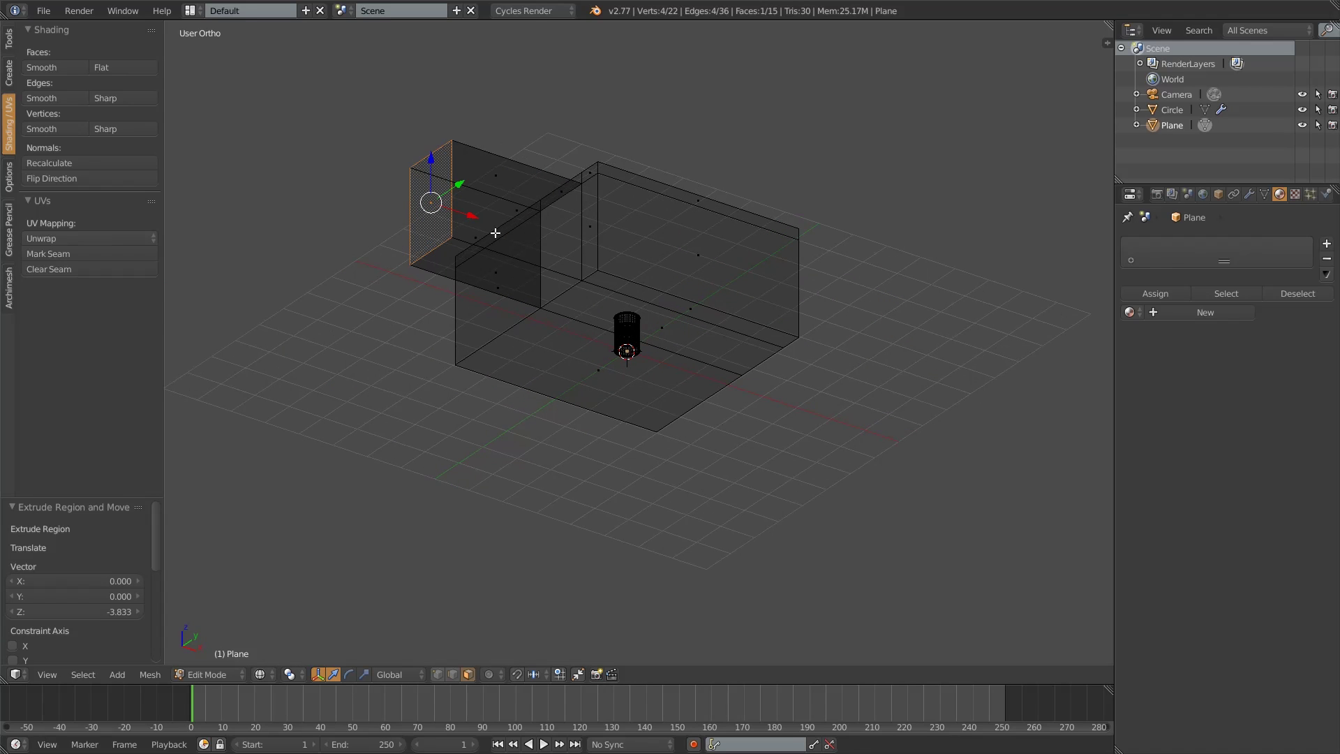
mouse_move(732, 410)
middle_down()
mouse_move(684, 405)
mouse_move(703, 359)
mouse_move(732, 399)
middle_up()
scroll(597, 254, up, 3)
scroll(642, 287, down, 2)
key(KP_1)
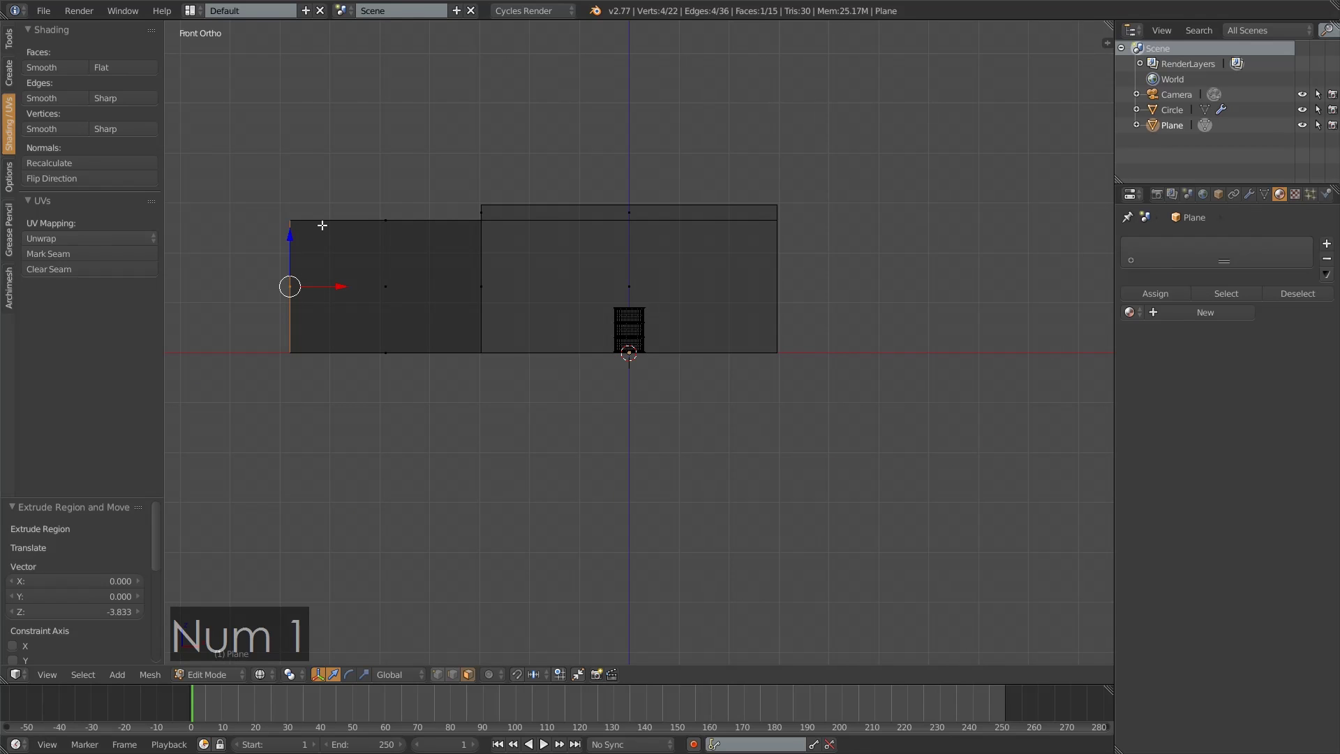
middle_drag(325, 222, 728, 423)
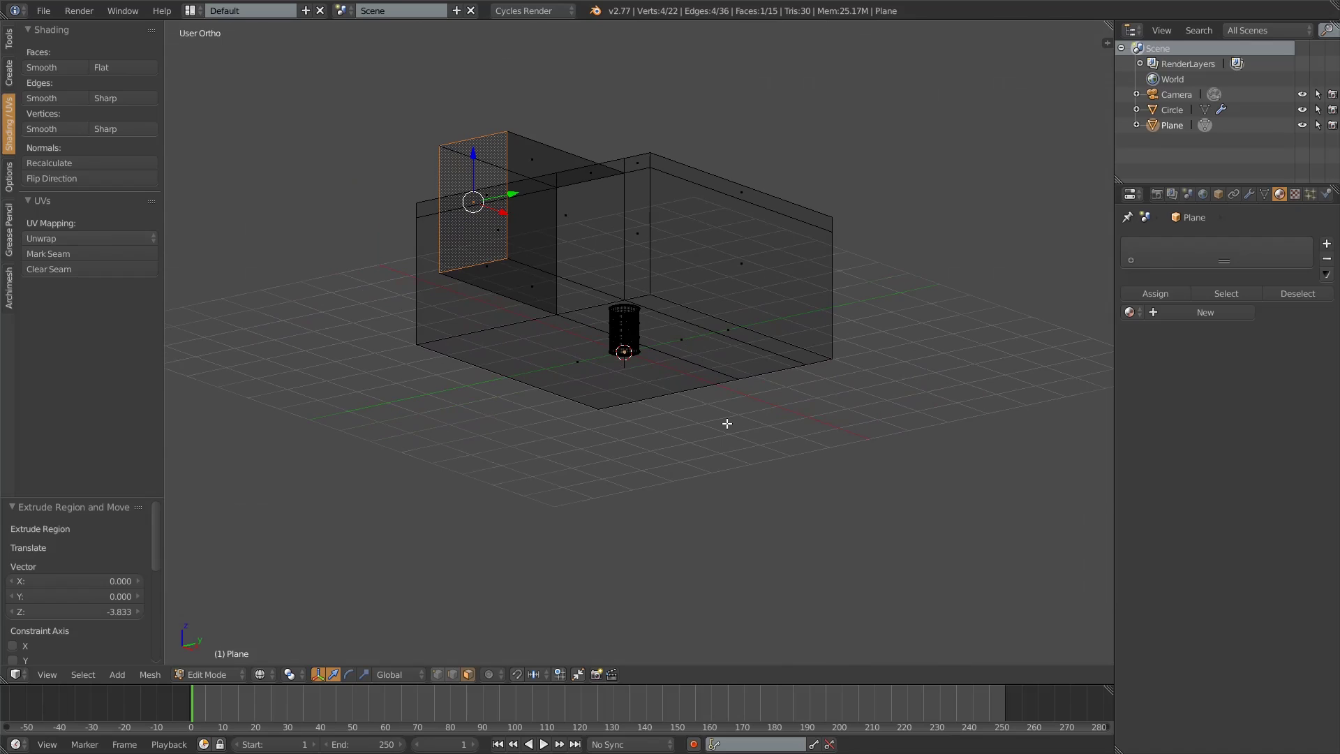
- From the front view, box-select the vertices at doorway and passage ceiling height and lower them along Z
key(KP_1)
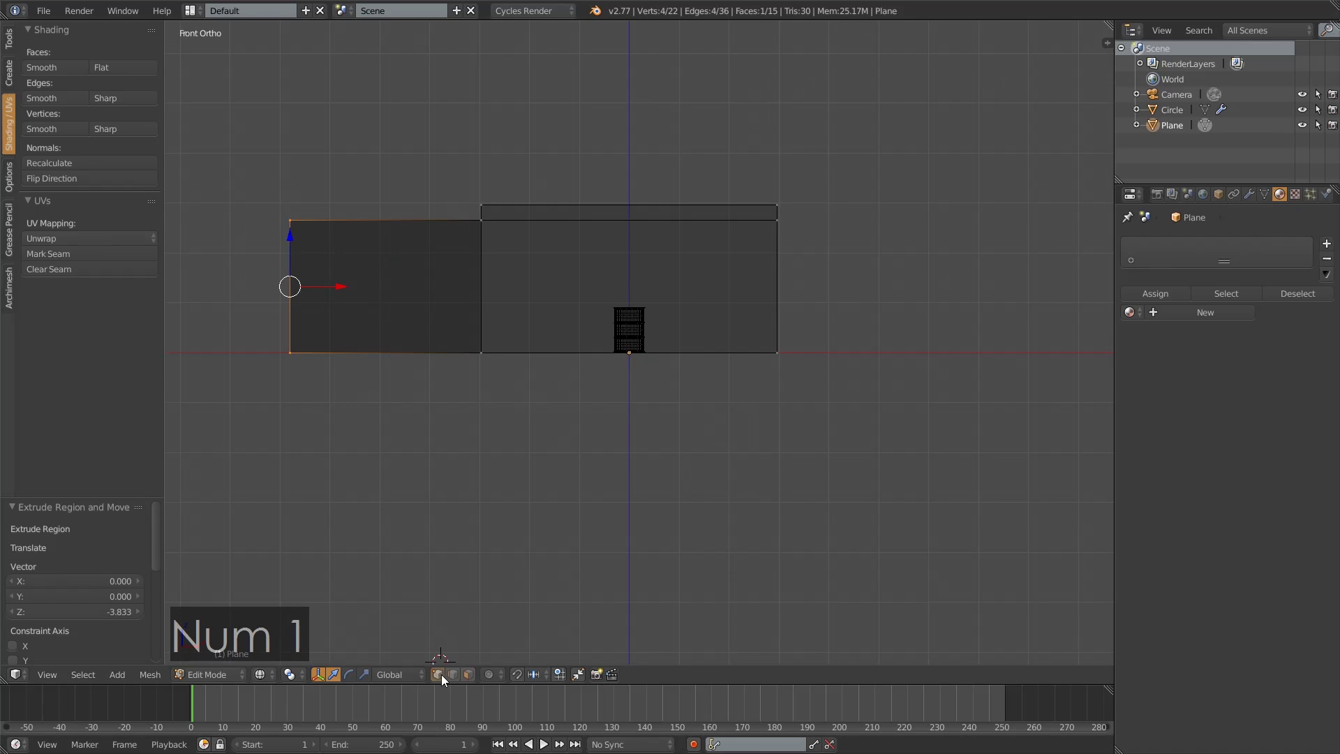
key(z)
key(a)
key(z)
key(b)
drag(269, 214, 1063, 282)
key(g)
key(z)
click(921, 291)
key(Tab)
- Select the four floor faces, including the passage floor, and separate them from the walls into their own object
middle_drag(924, 359, 633, 232)
middle_drag(451, 323, 507, 344)
mouse_move(669, 408)
middle_down()
mouse_move(682, 413)
mouse_move(665, 418)
middle_up()
key(Tab)
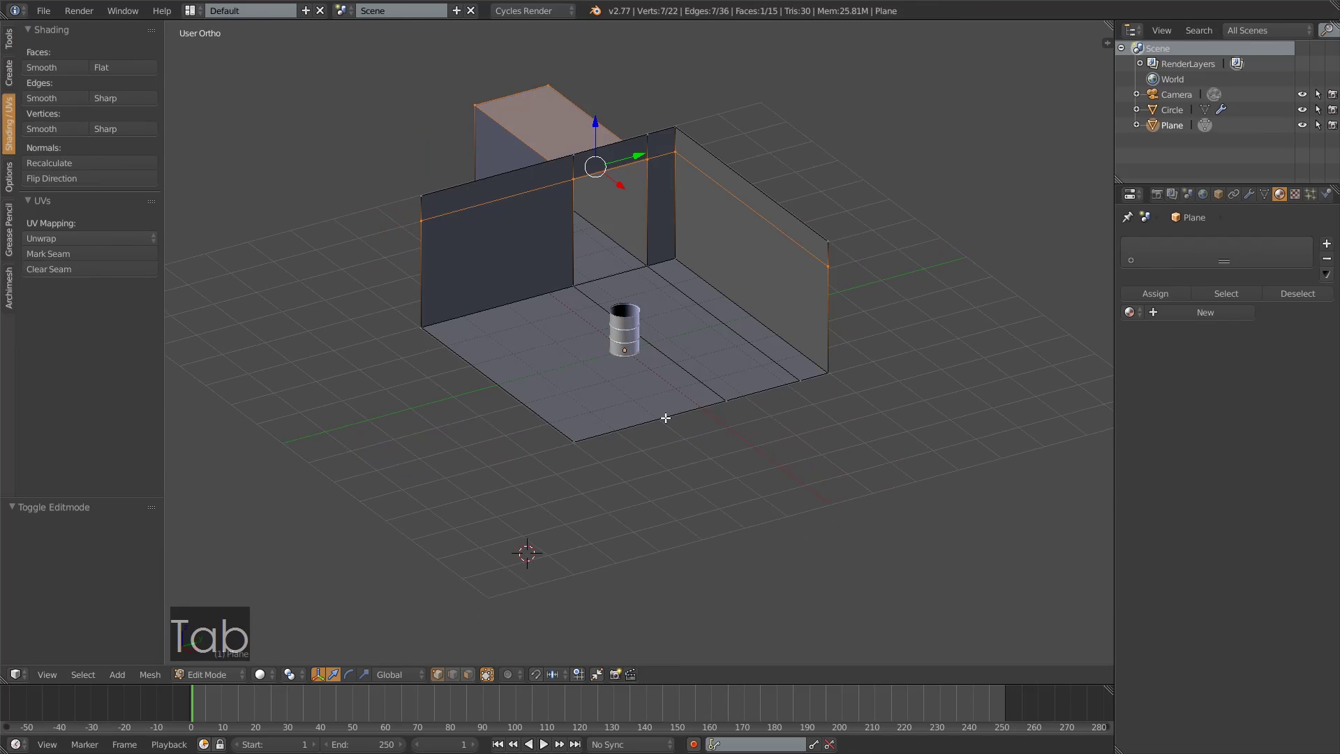
click(469, 675)
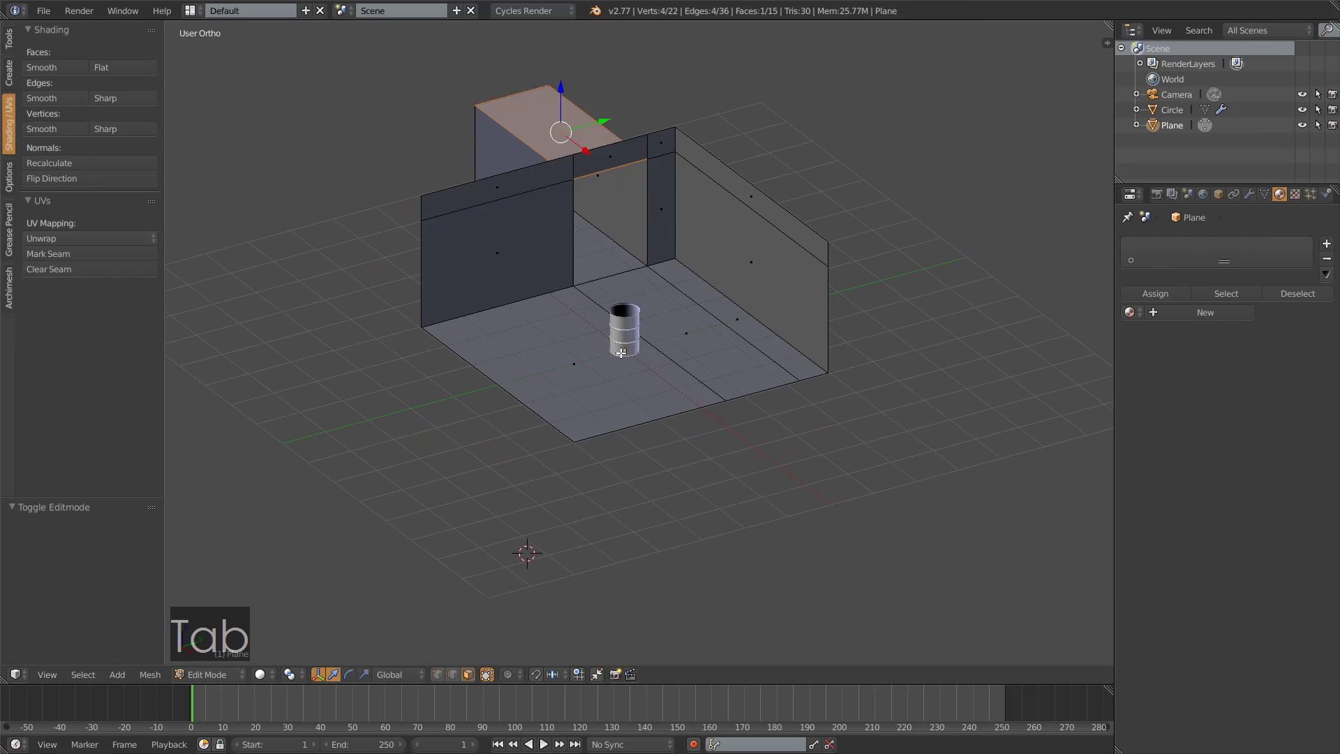
right_click(618, 356)
shift+right_click(700, 349)
shift+right_click(730, 320)
shift+right_click(605, 252)
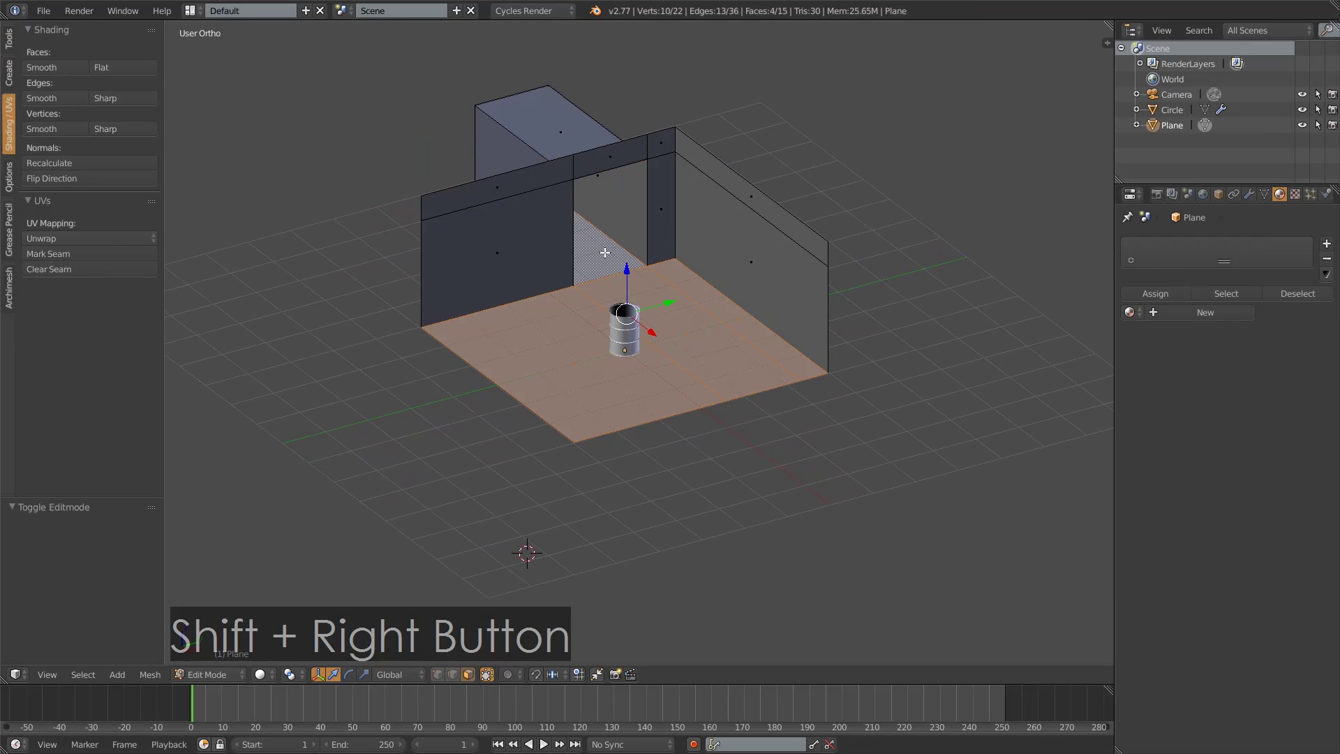
key(p)
click(778, 466)
key(Tab)
- Select the separated floor object and split the 3D viewport, making the second area a UV/Image Editor
right_click(733, 403)
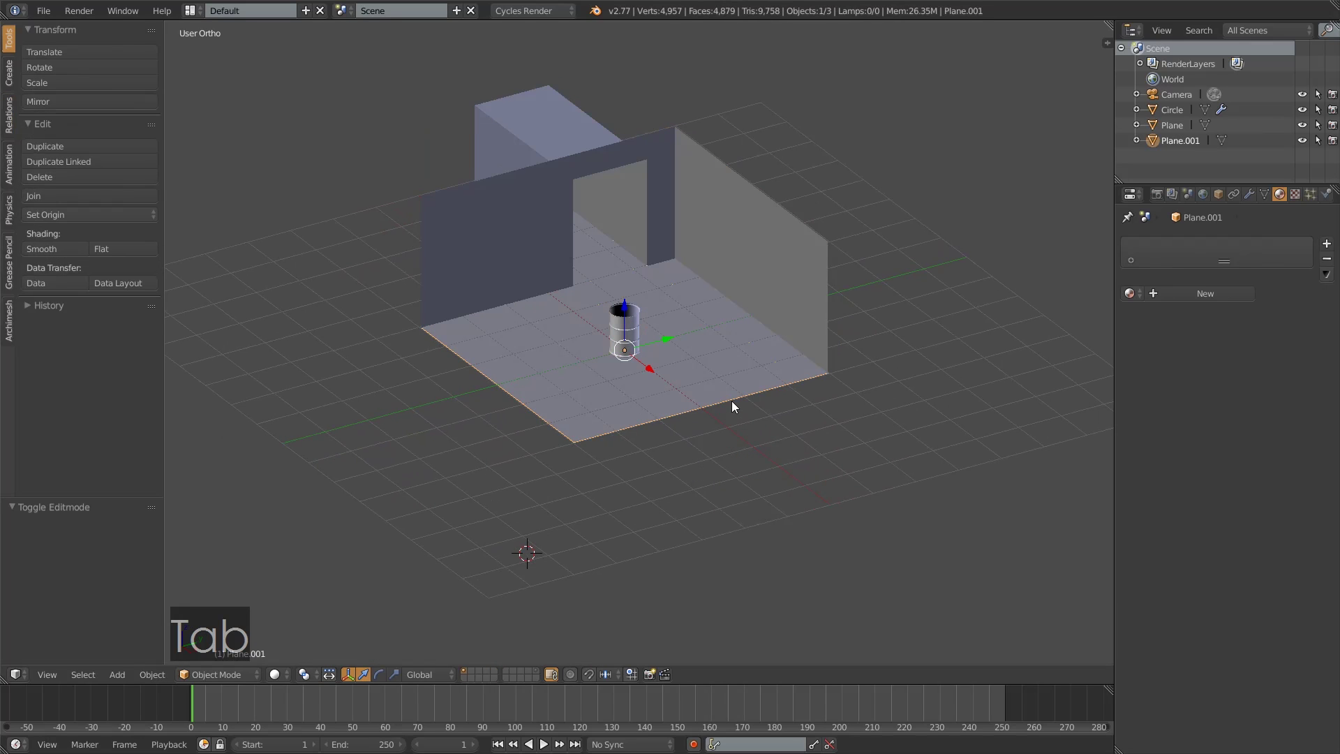
key(g)
right_click(810, 561)
middle_drag(764, 498, 776, 495)
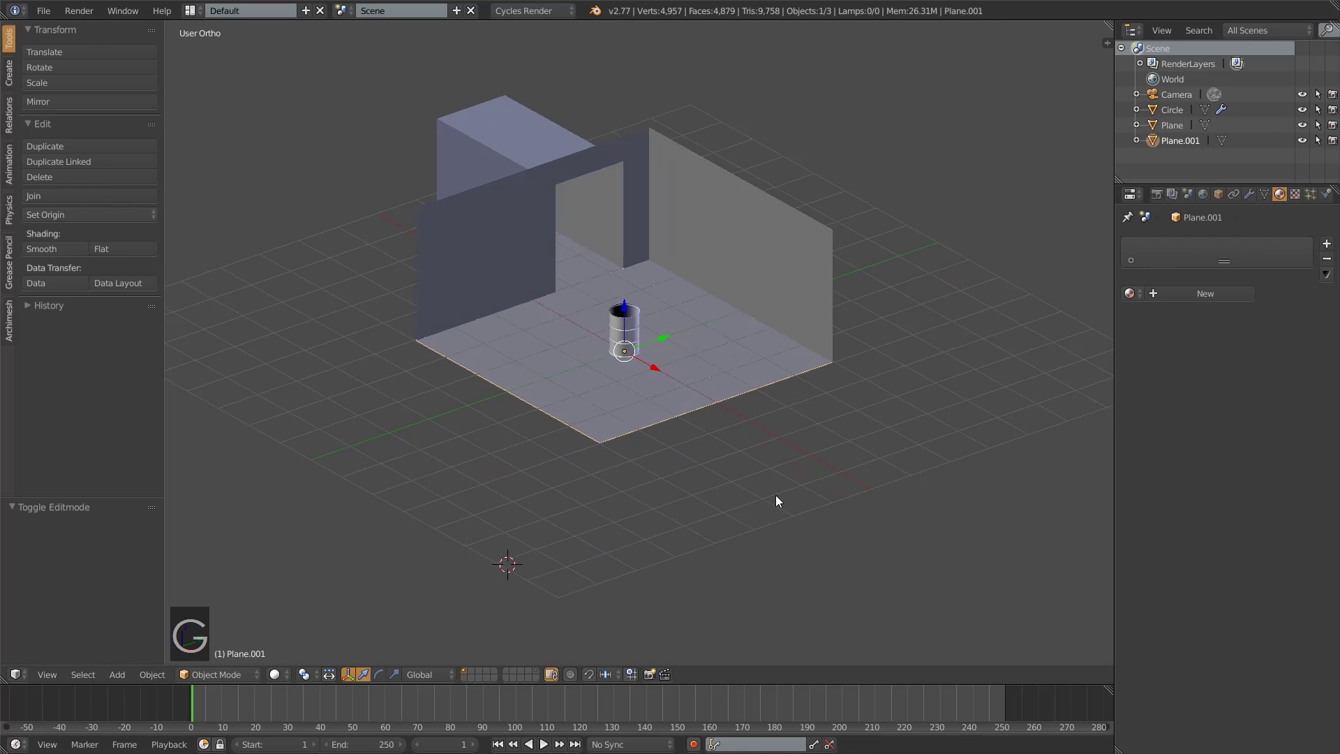
right_click(630, 22)
click(631, 36)
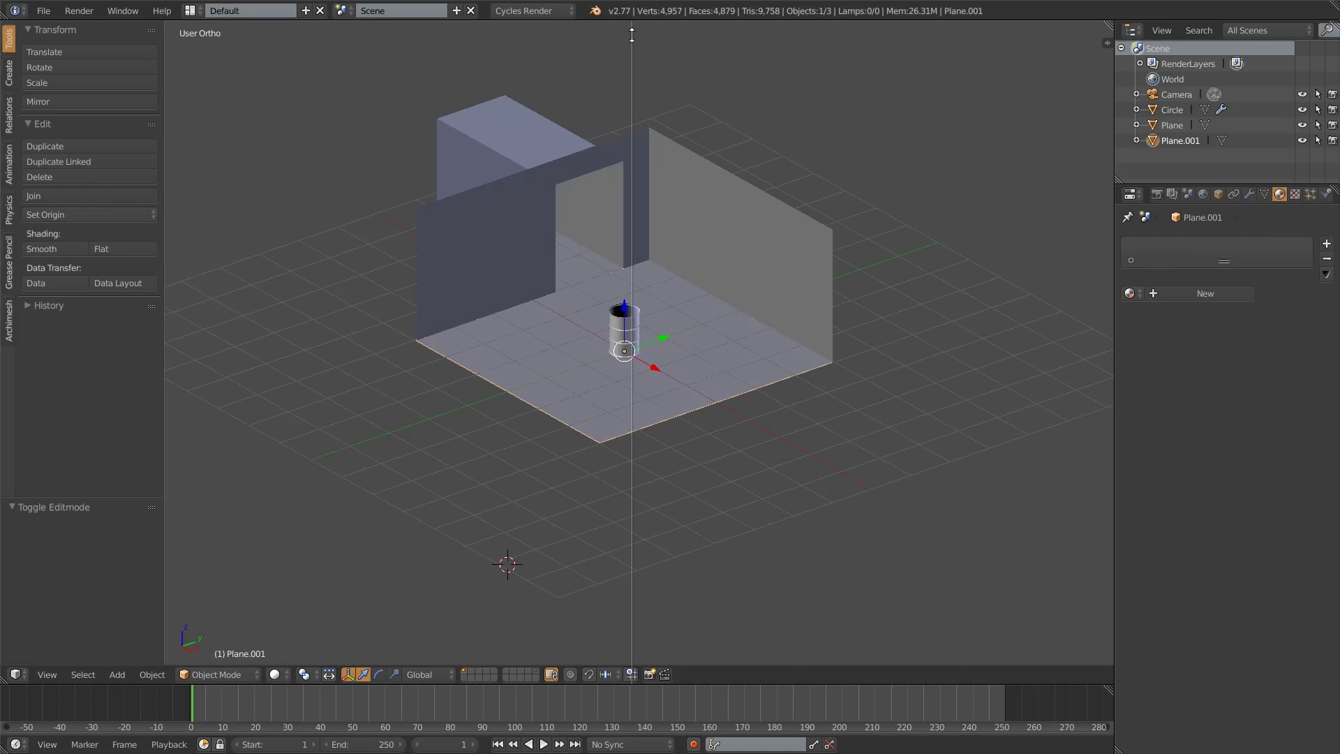
click(629, 42)
click(642, 674)
click(707, 558)
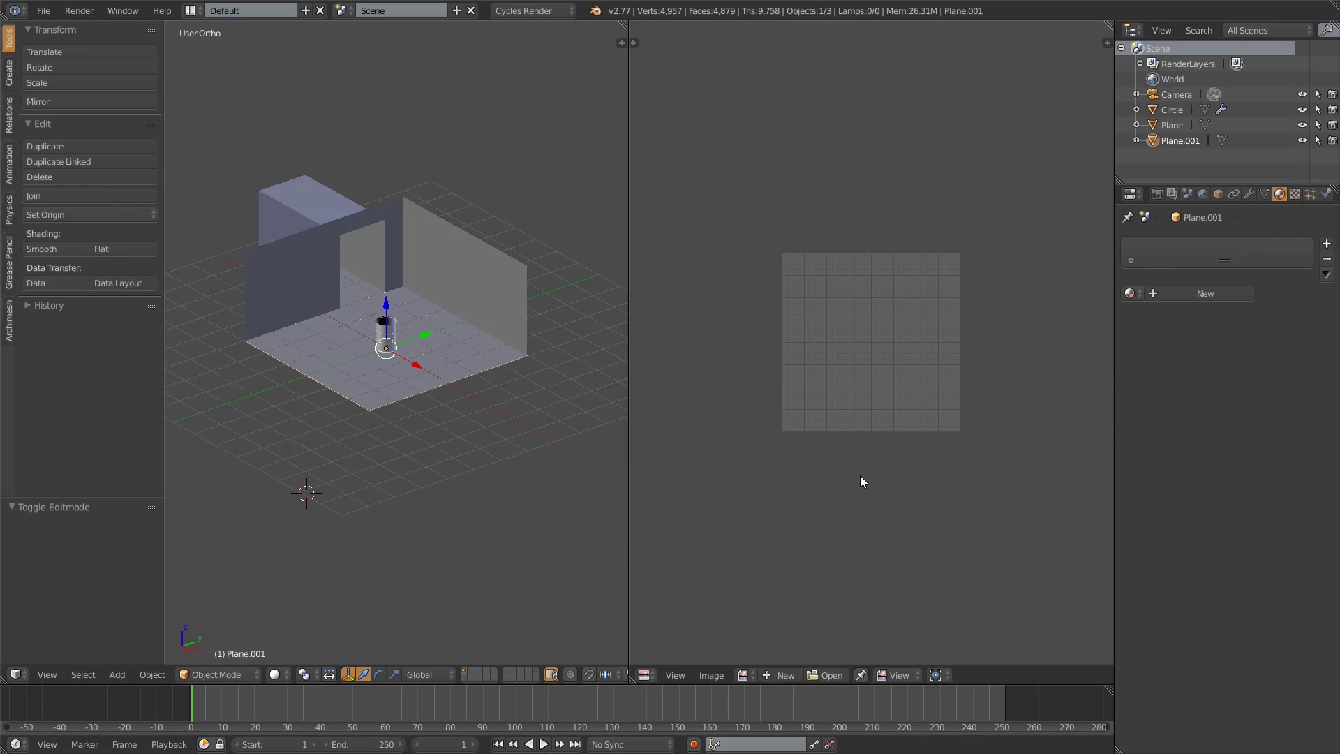
- Unwrap all floor faces, replacing the basic unwrap with Smart UV Project at angle limit 66.00 and island margin 0.00
scroll(860, 475, up, 3)
key(Tab)
key(a)
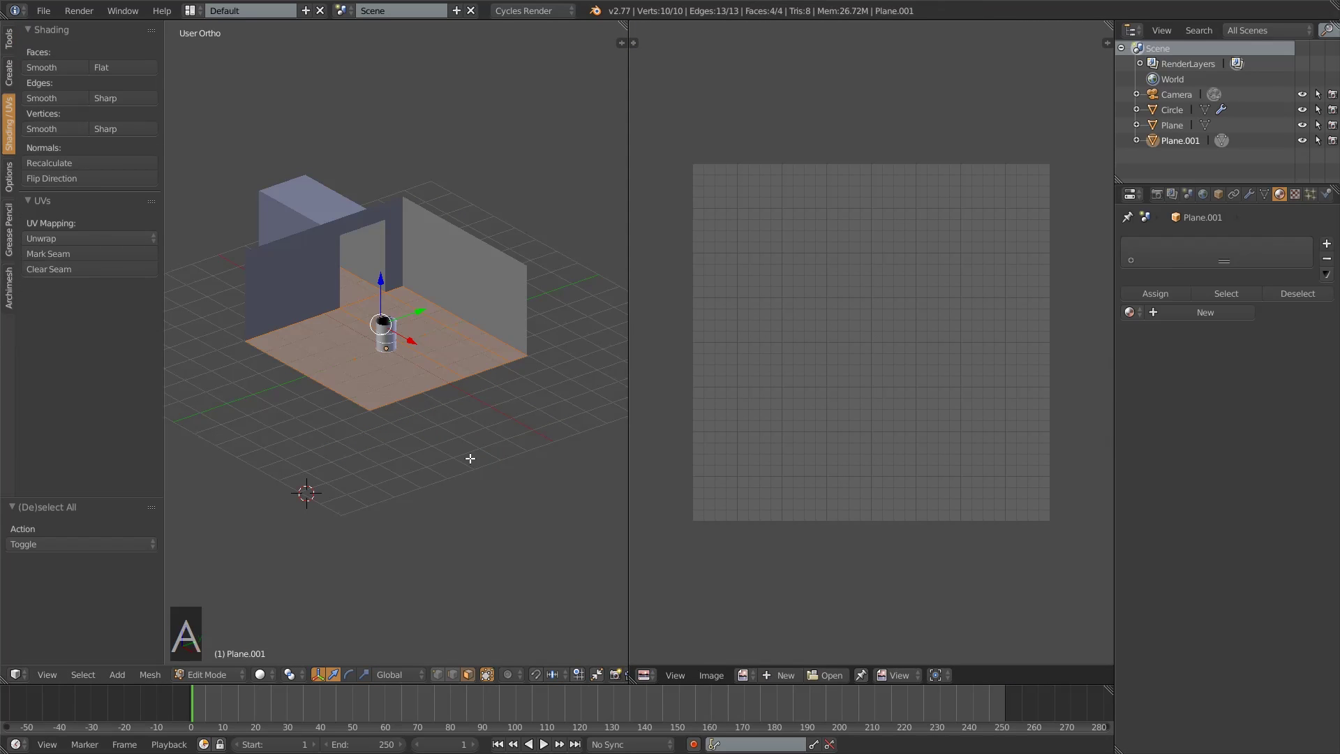
key(u)
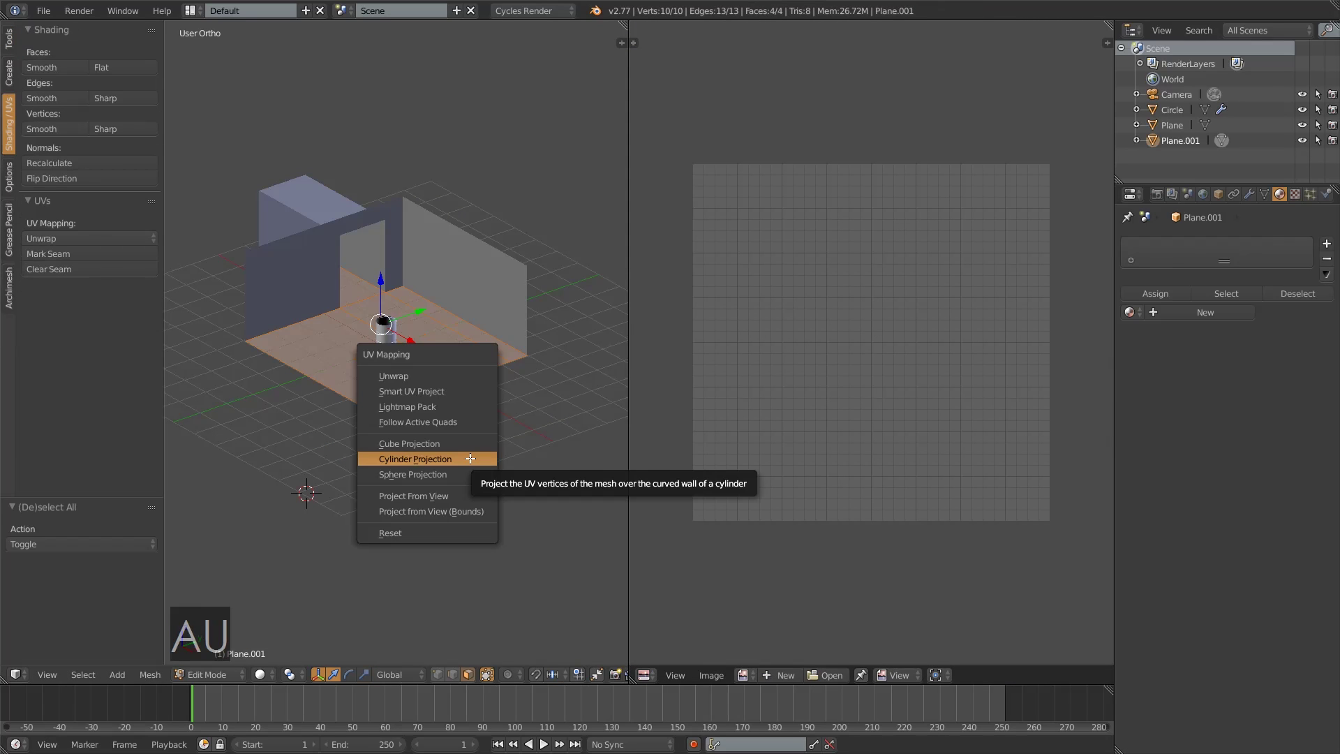
click(465, 376)
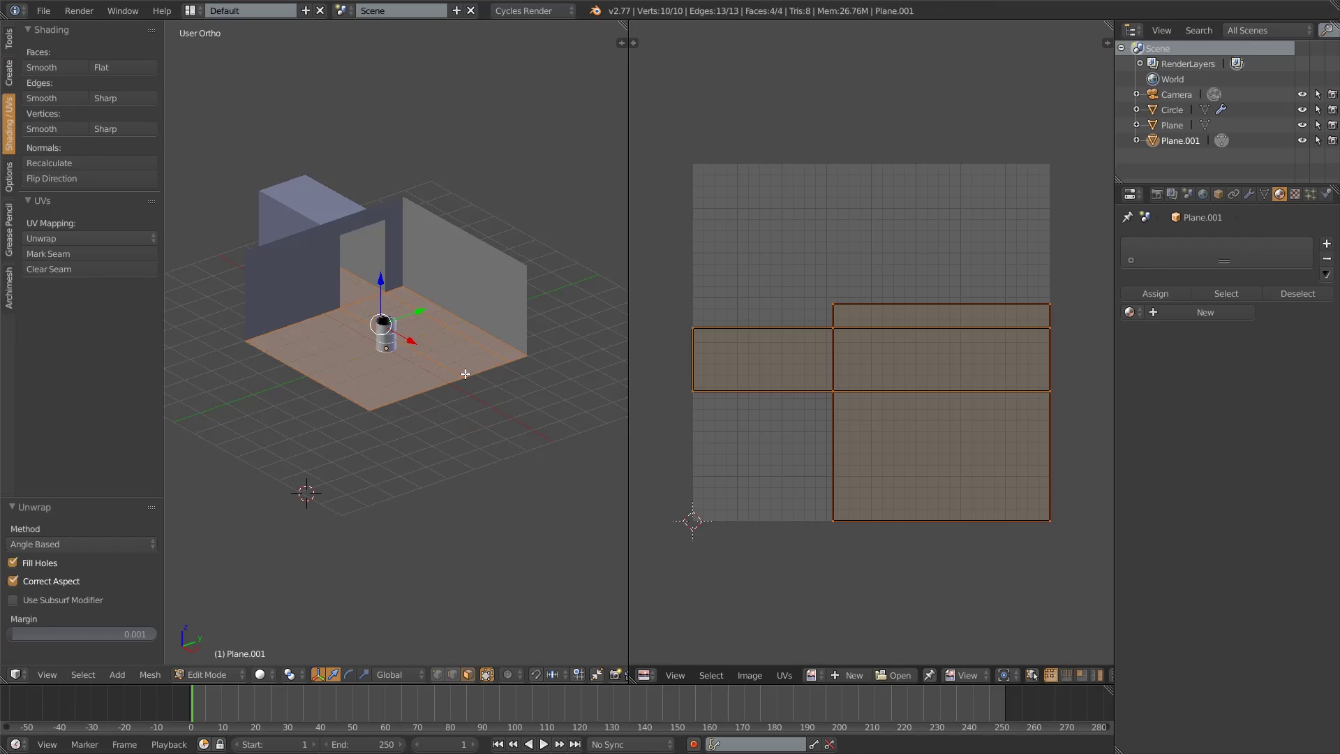
key(u)
click(453, 386)
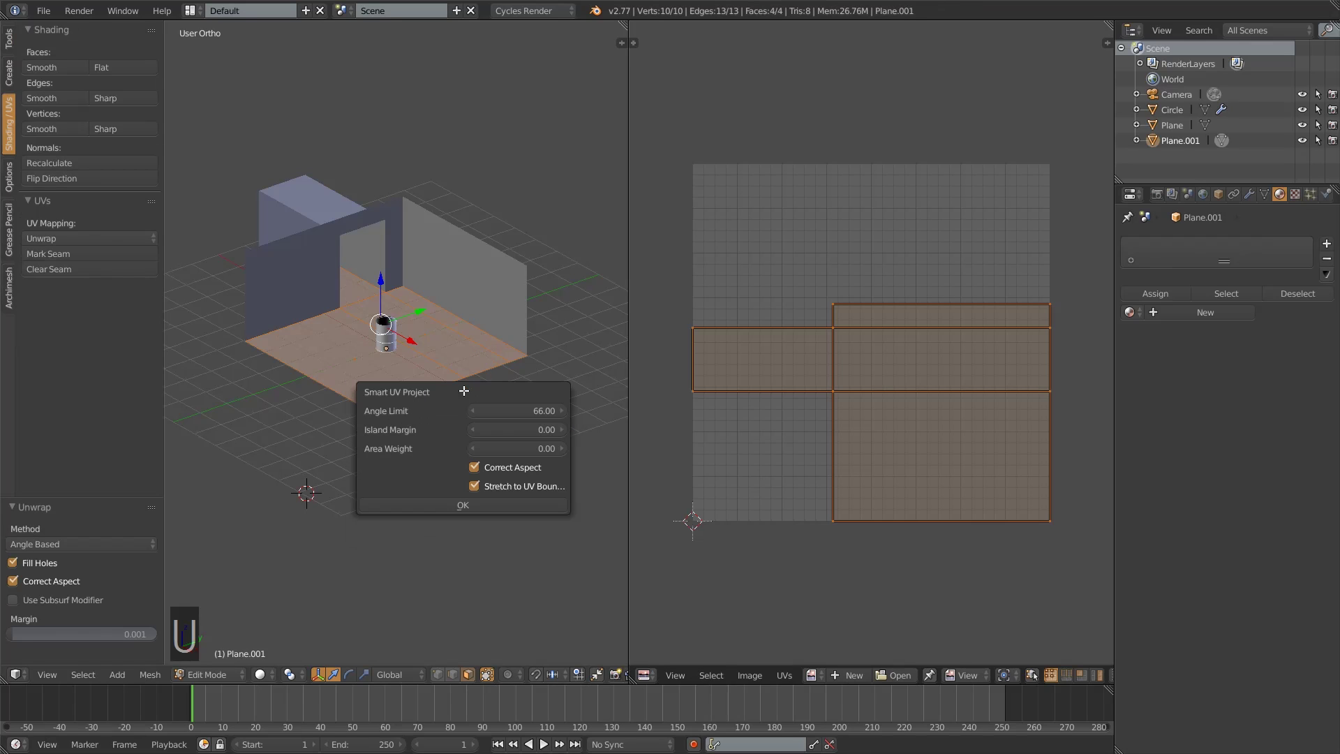
click(482, 509)
- Leave the floor mesh and open the walls object in Edit Mode
middle_drag(481, 433, 496, 296)
key(Tab)
right_click(496, 296)
key(Tab)
middle_drag(455, 391, 482, 377)
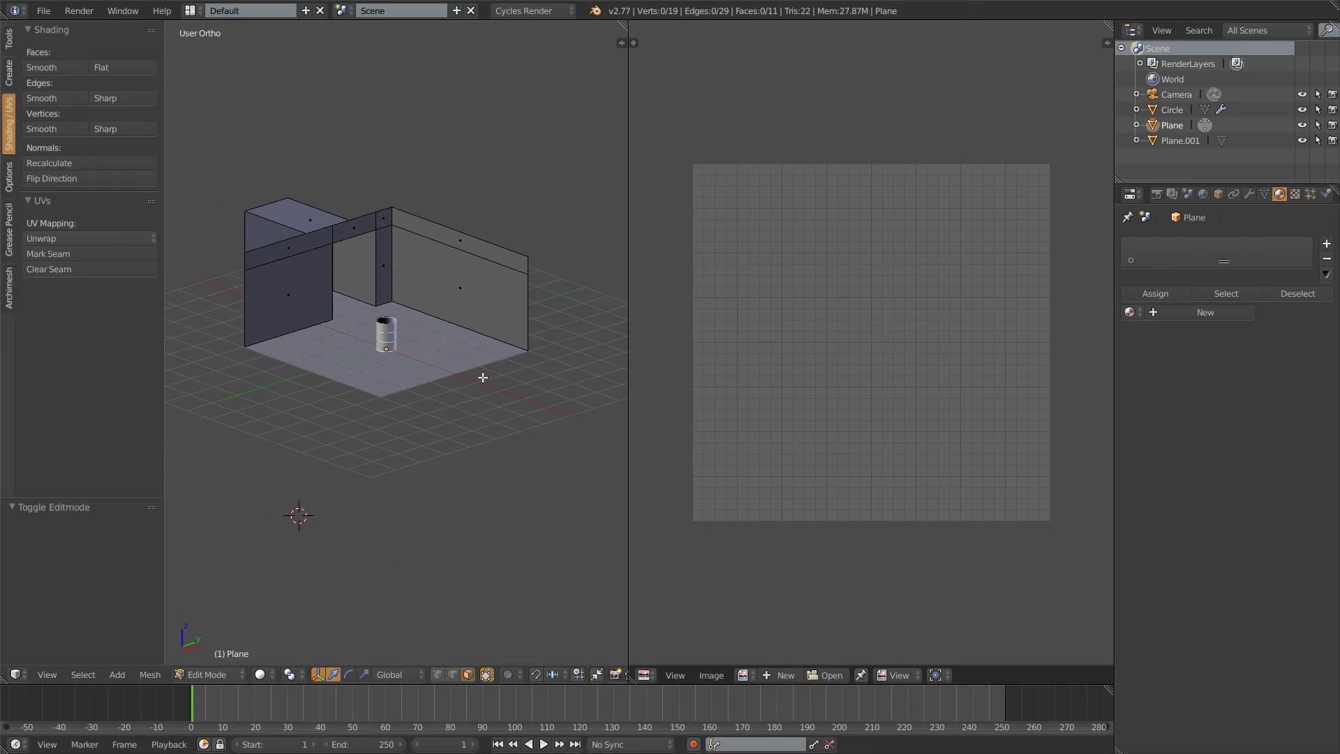
middle_drag(287, 422, 414, 441)
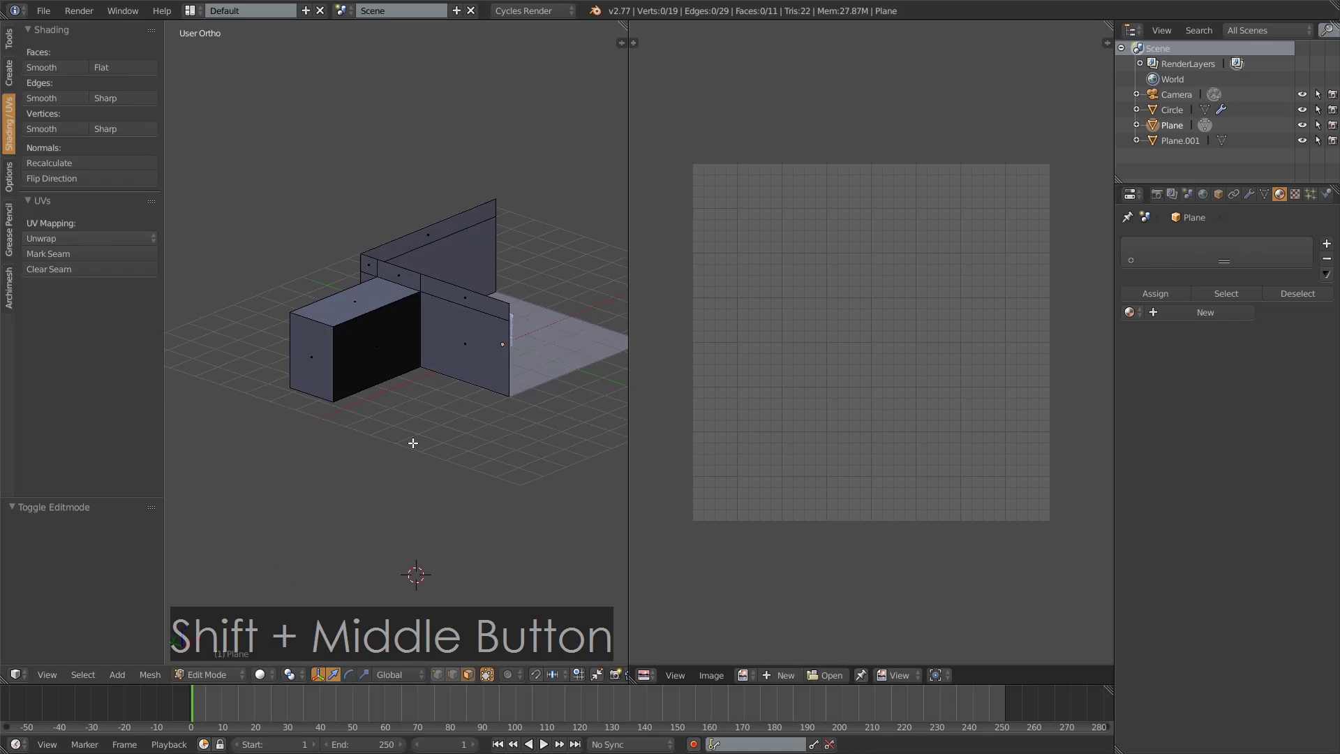
- Separate the passage faces behind the doorway from the wall mesh into their own object and select that object
key(Tab)
key(Tab)
right_click(363, 352)
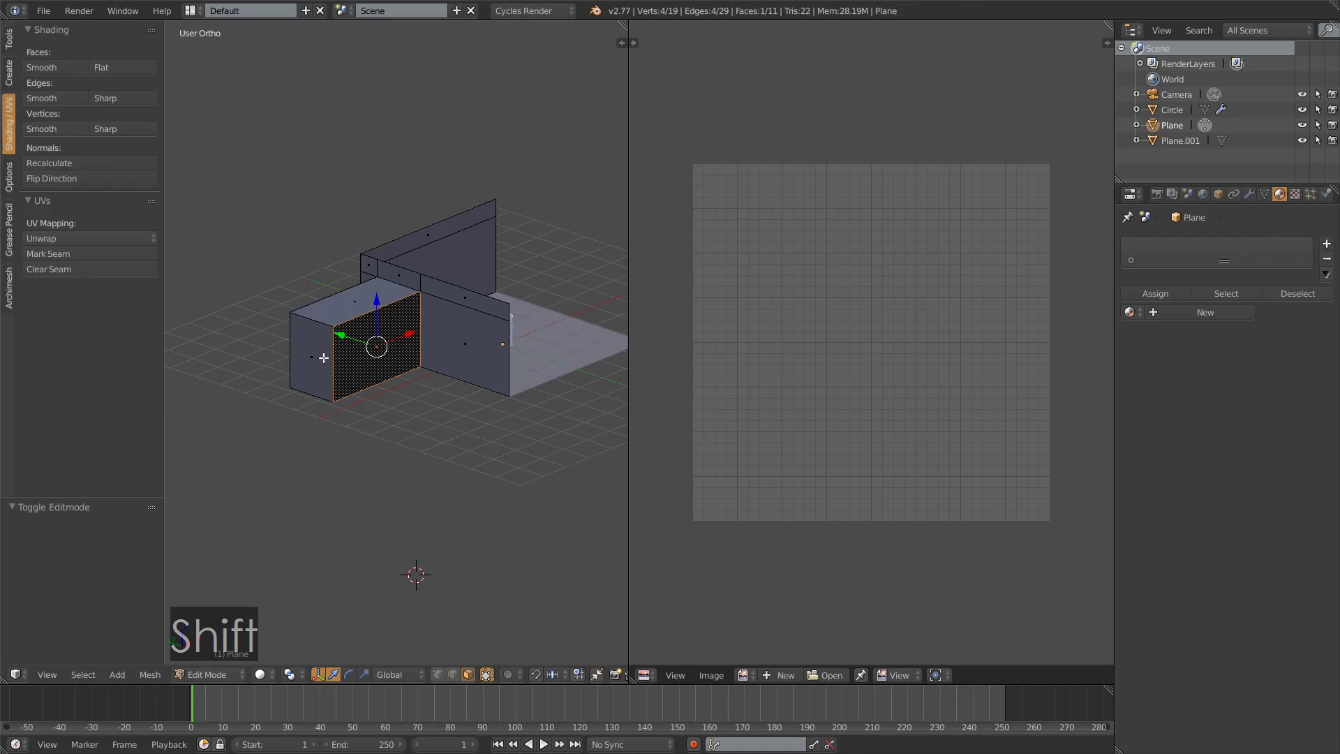
shift+right_click(324, 357)
middle_drag(517, 433, 488, 392)
key(KP_0)
key(p)
click(488, 391)
key(Tab)
right_click(349, 290)
middle_drag(349, 290, 318, 381)
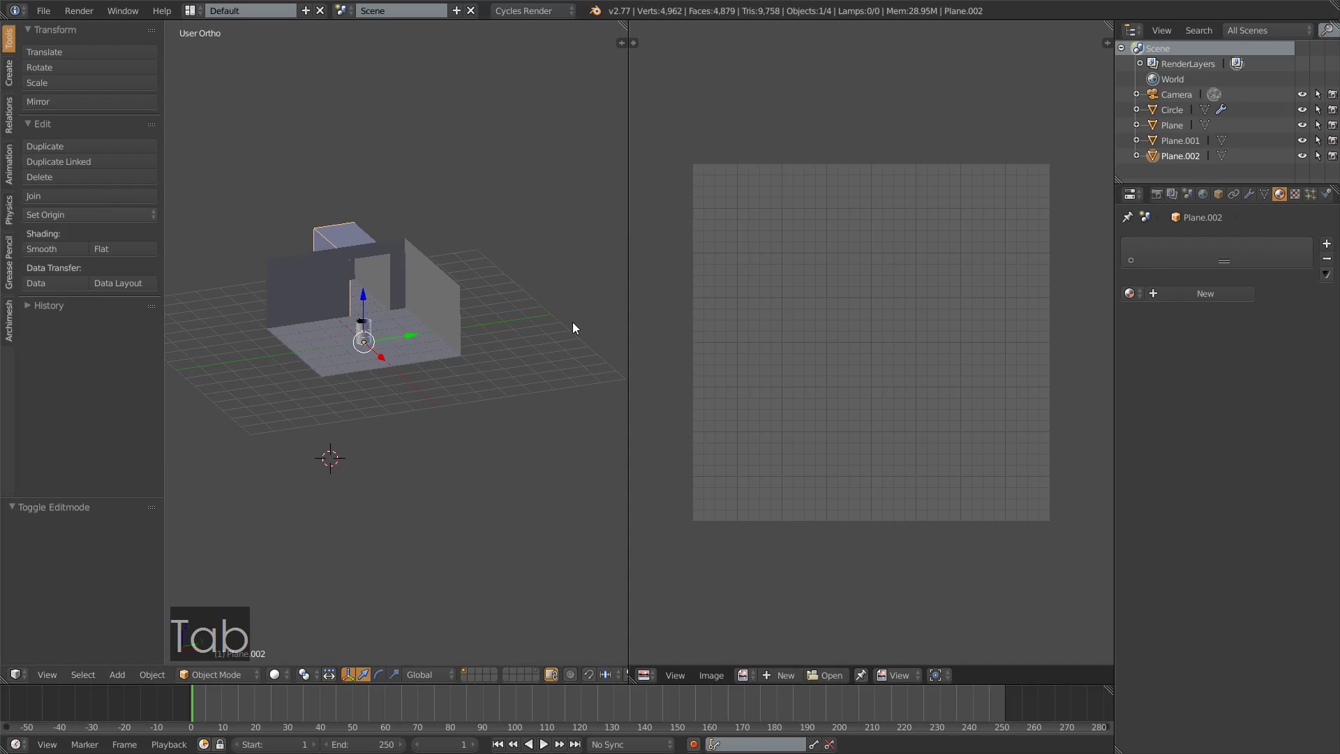
- Open the walls object in Edit Mode and unwrap all its faces with Smart UV Project at angle limit 66.00 and island margin 0.00
middle_drag(459, 316, 505, 409)
right_click(466, 342)
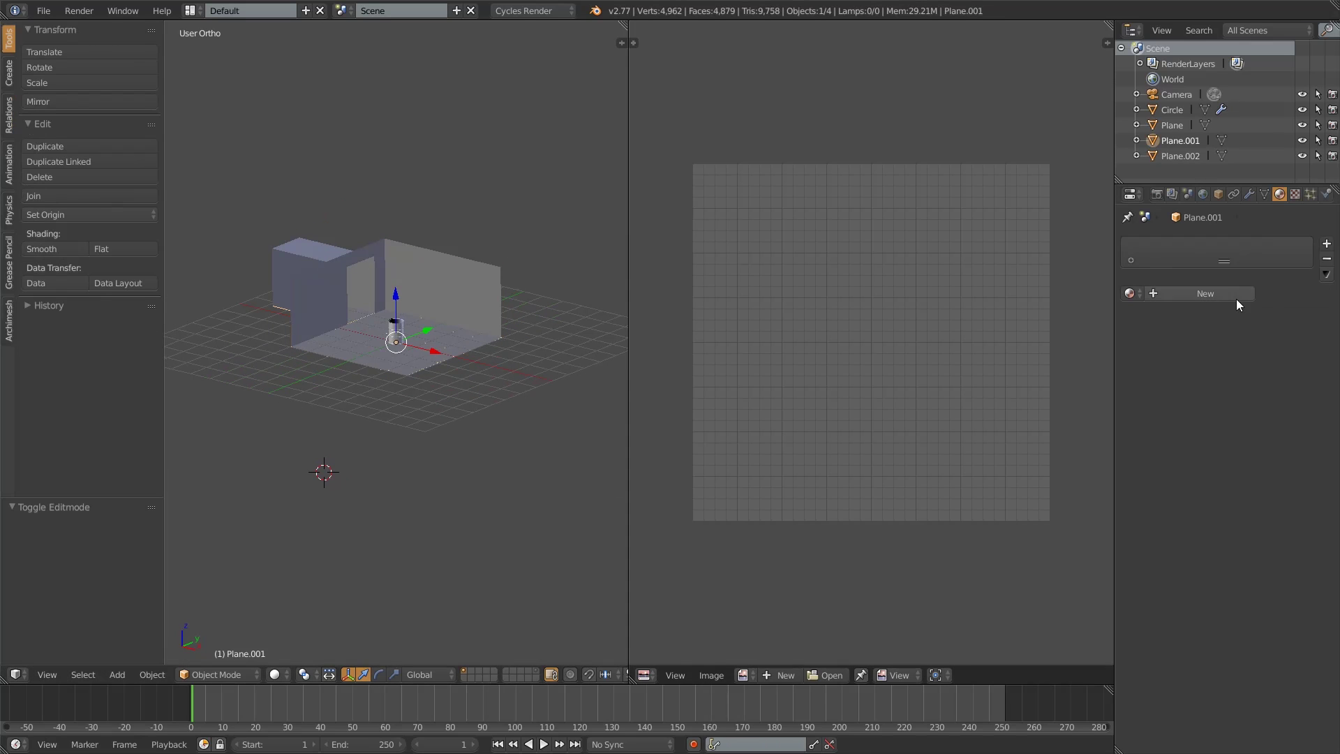
right_click(497, 299)
key(Tab)
middle_drag(575, 356, 526, 365)
key(a)
key(u)
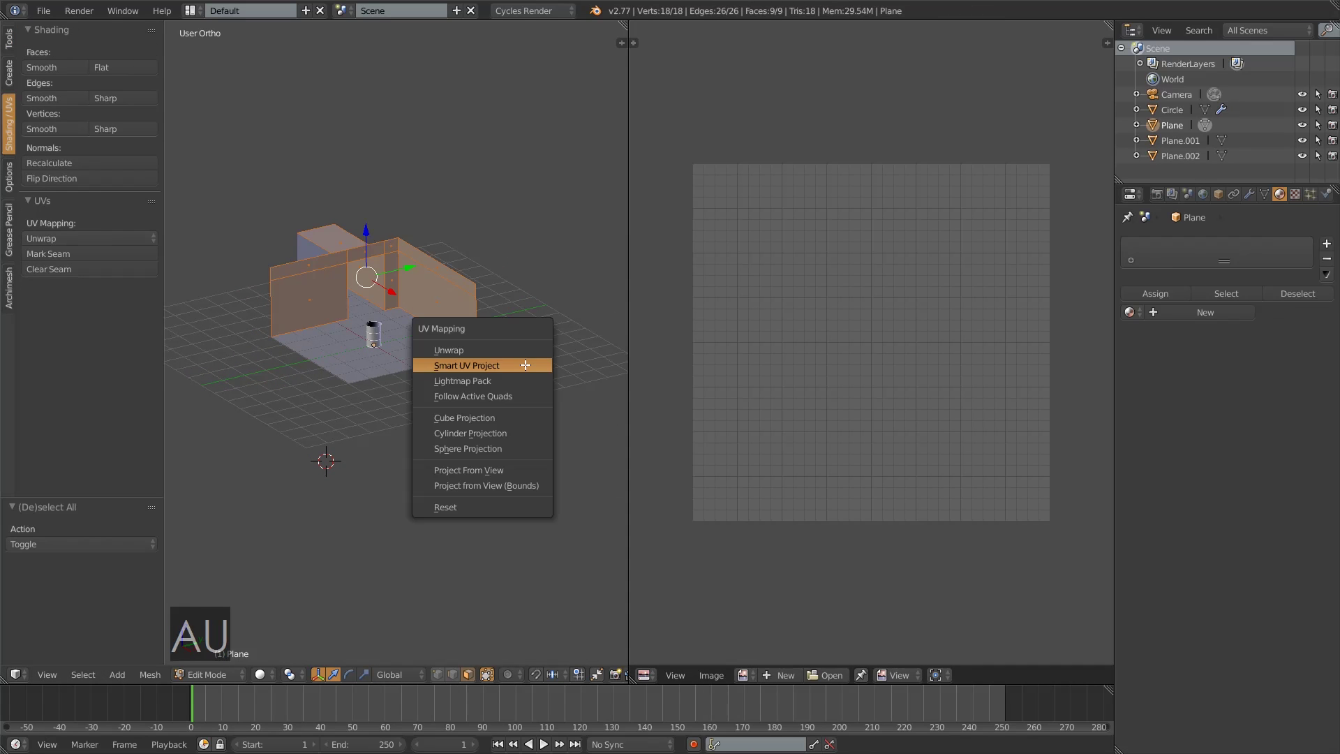
click(522, 371)
click(551, 485)
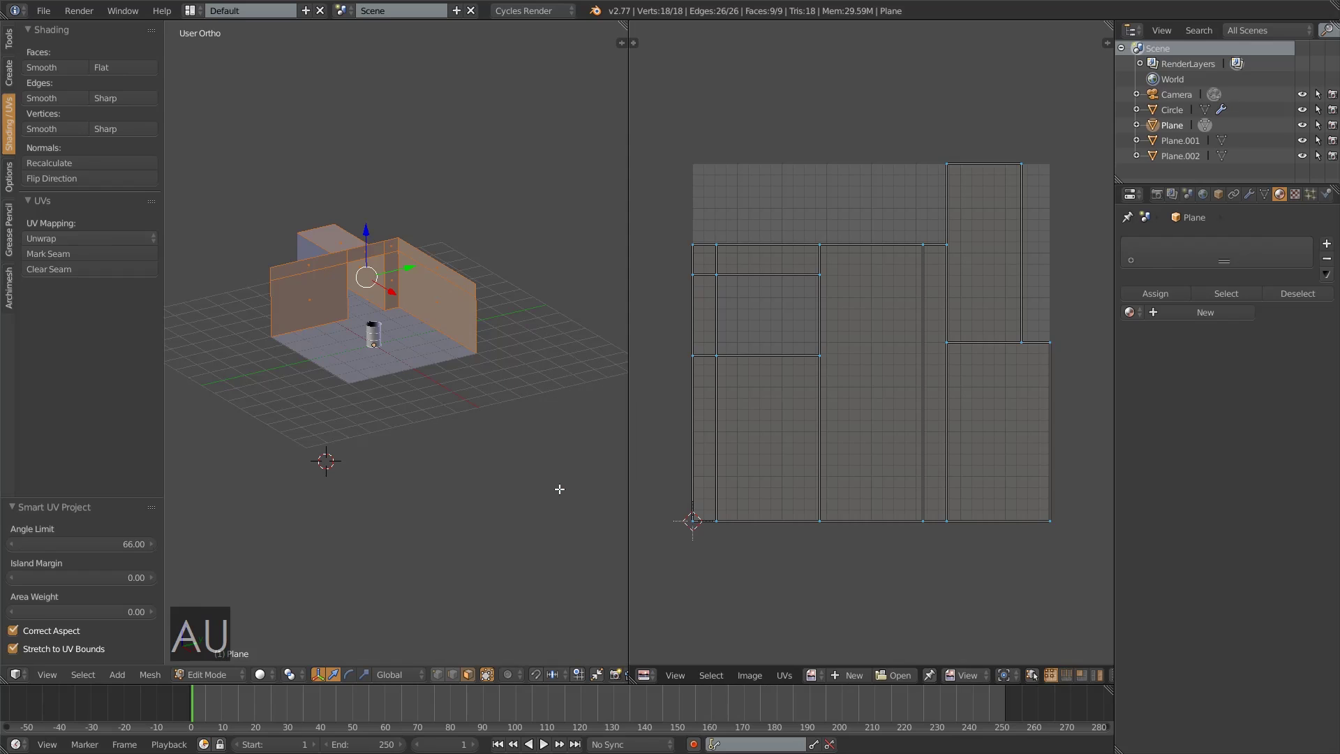
scroll(512, 410, up, 2)
mouse_move(479, 401)
middle_down()
mouse_move(512, 410)
mouse_move(491, 409)
middle_up()
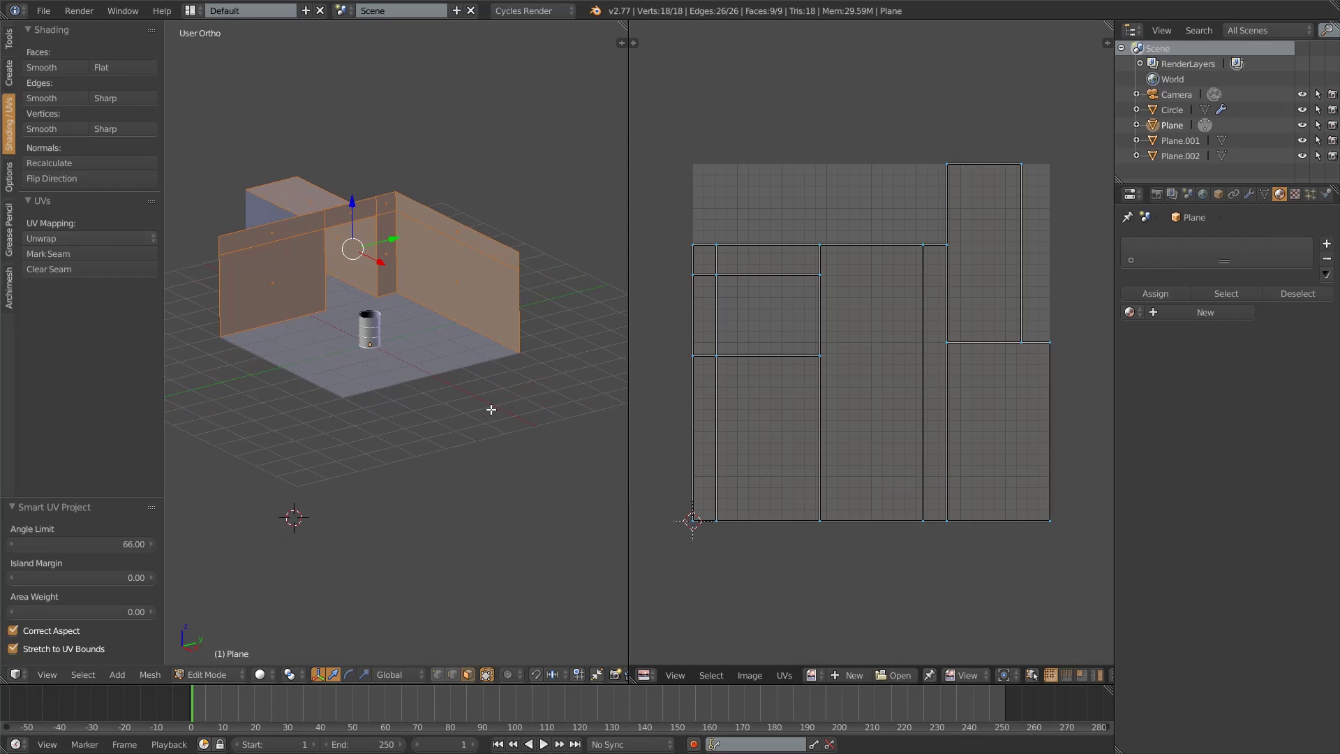
- Leave the walls mesh and give the walls object a new material named wall
key(Tab)
click(1204, 294)
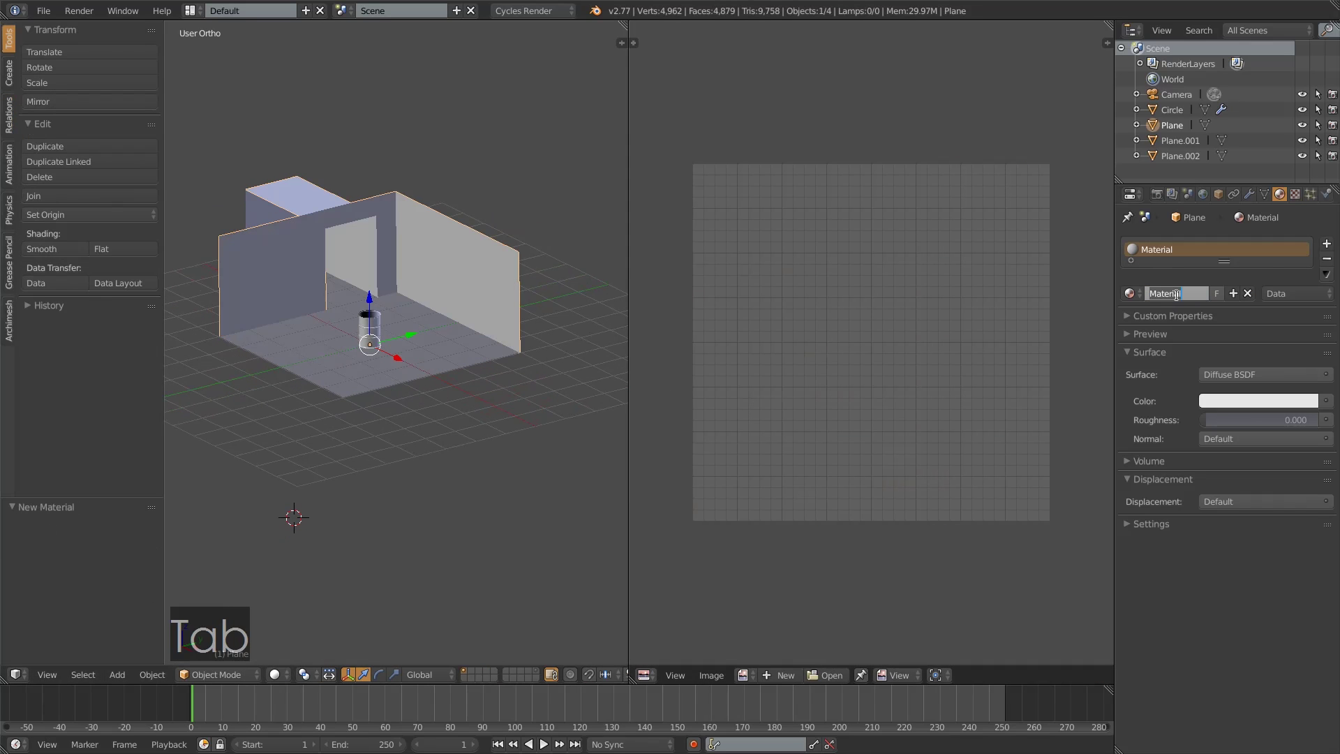
text(wall)
key(Return)
- Select the floor object and give it a new material named floor
right_click(356, 359)
click(1221, 294)
double_click(1158, 294)
text(floor)
key(Return)
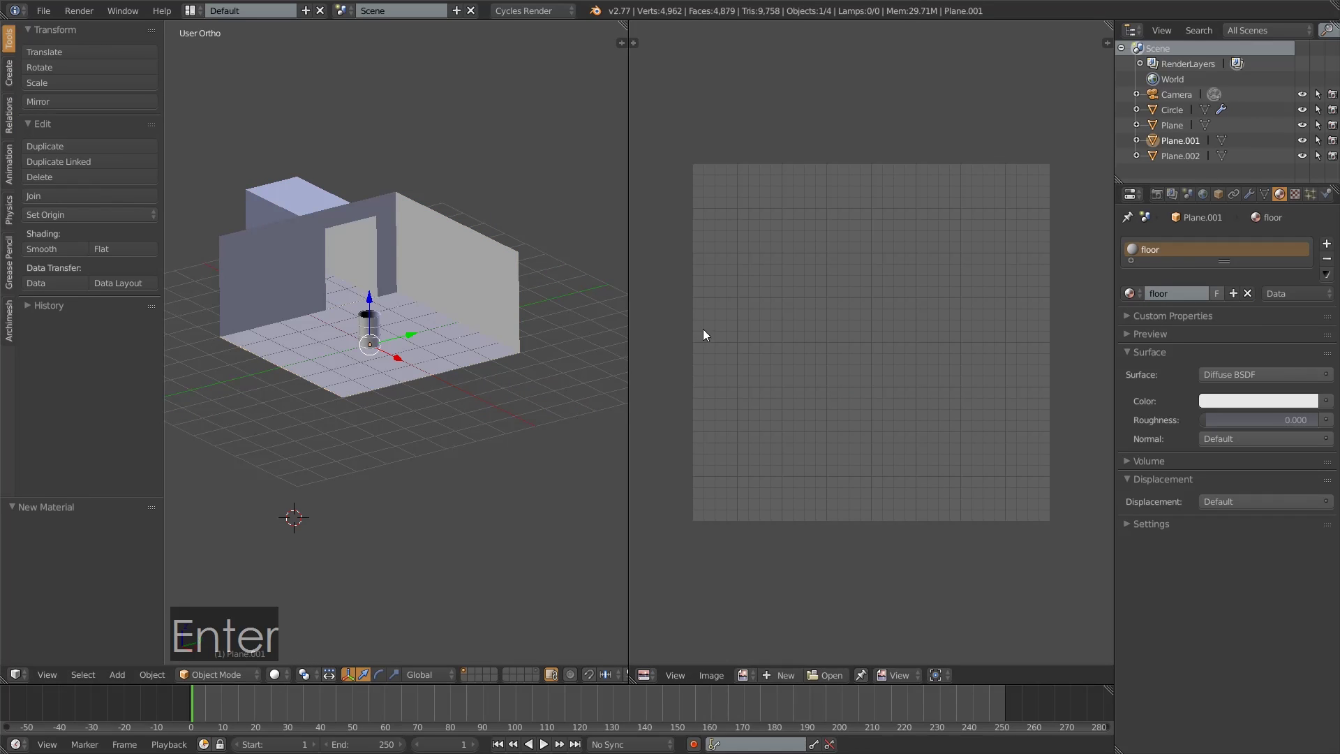
- Inspect the walls, floor and passage objects one after another in wireframe display to tell their parts and materials apart
right_click(363, 231)
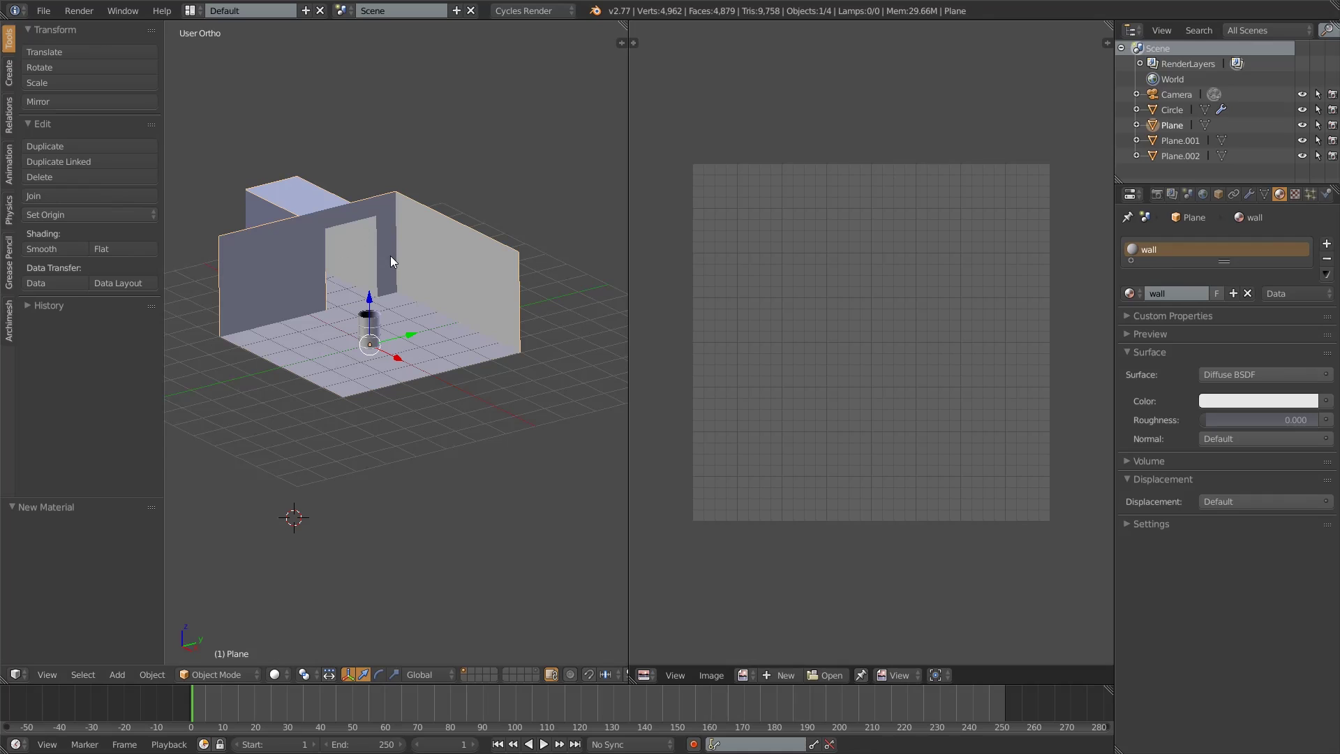
key(z)
right_click(353, 330)
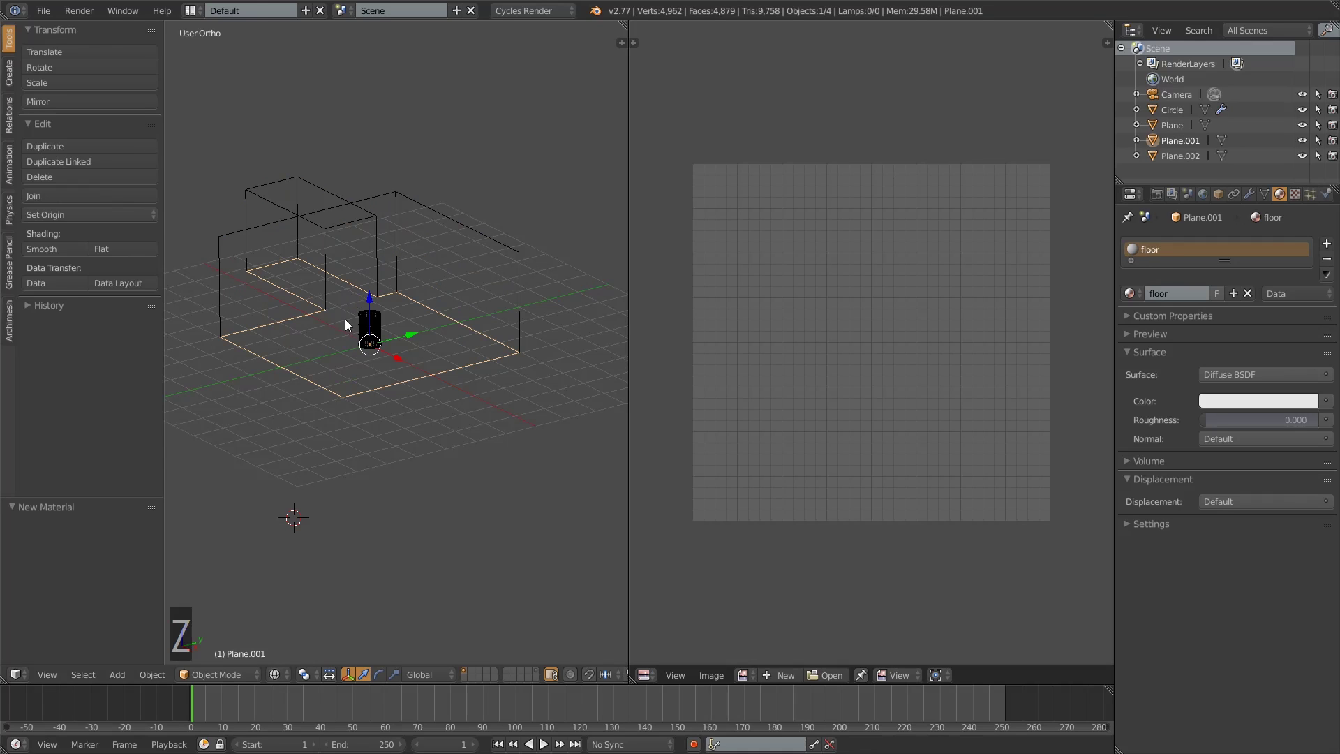
right_click(323, 264)
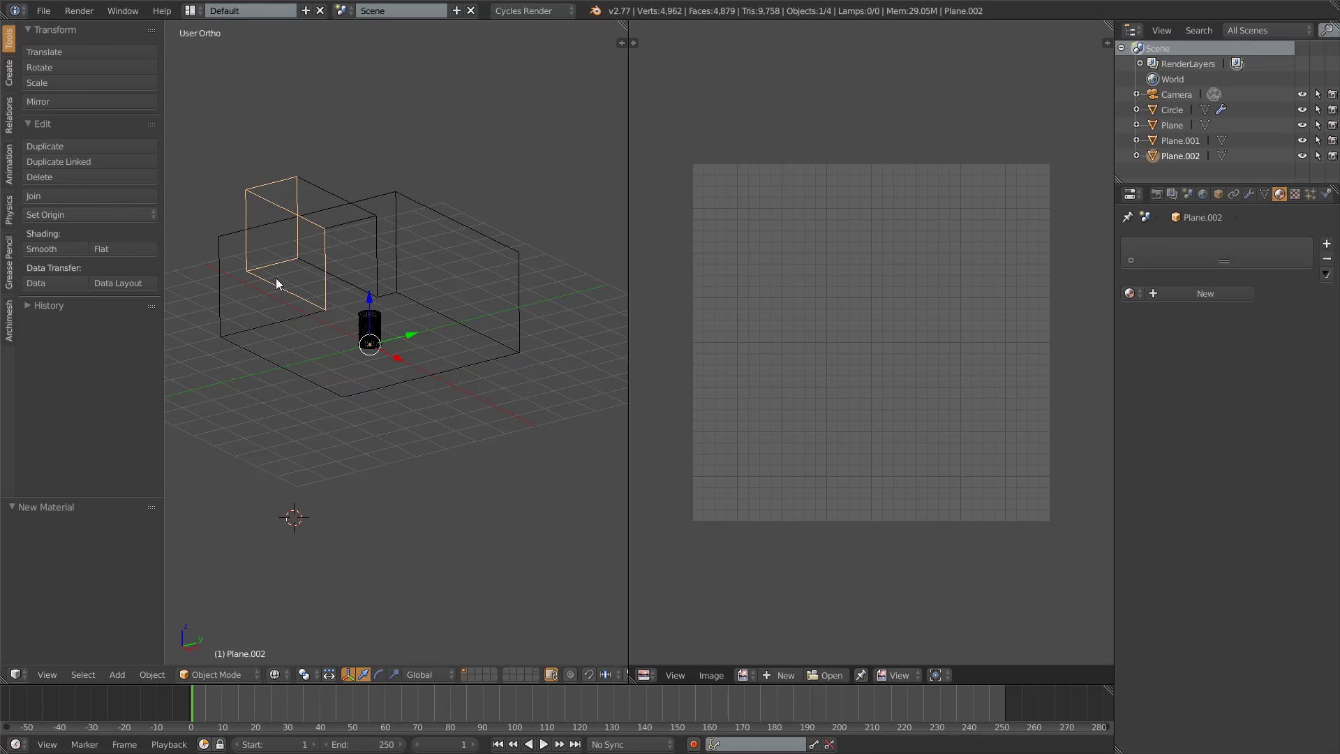
middle_drag(404, 375, 631, 391)
key(z)
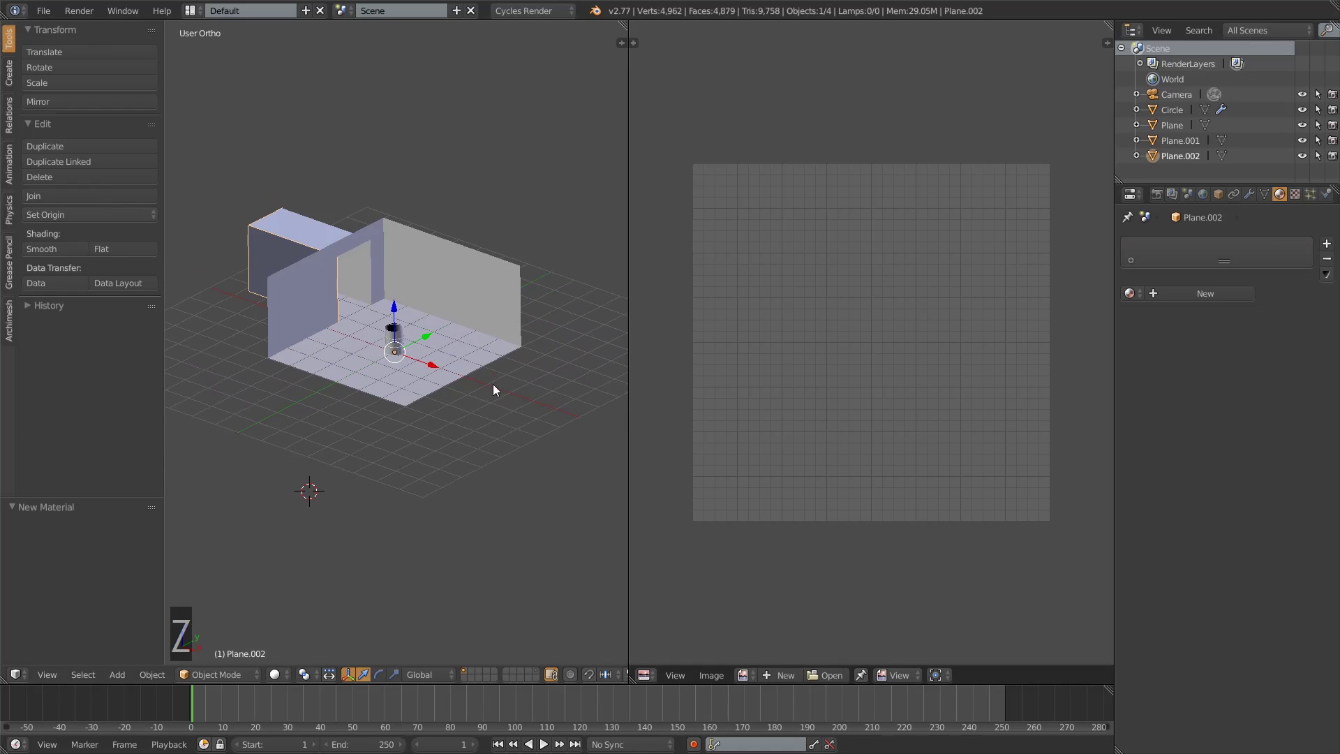
- Join the two areas so the 3D viewport takes over the UV/Image Editor's space
right_click(627, 338)
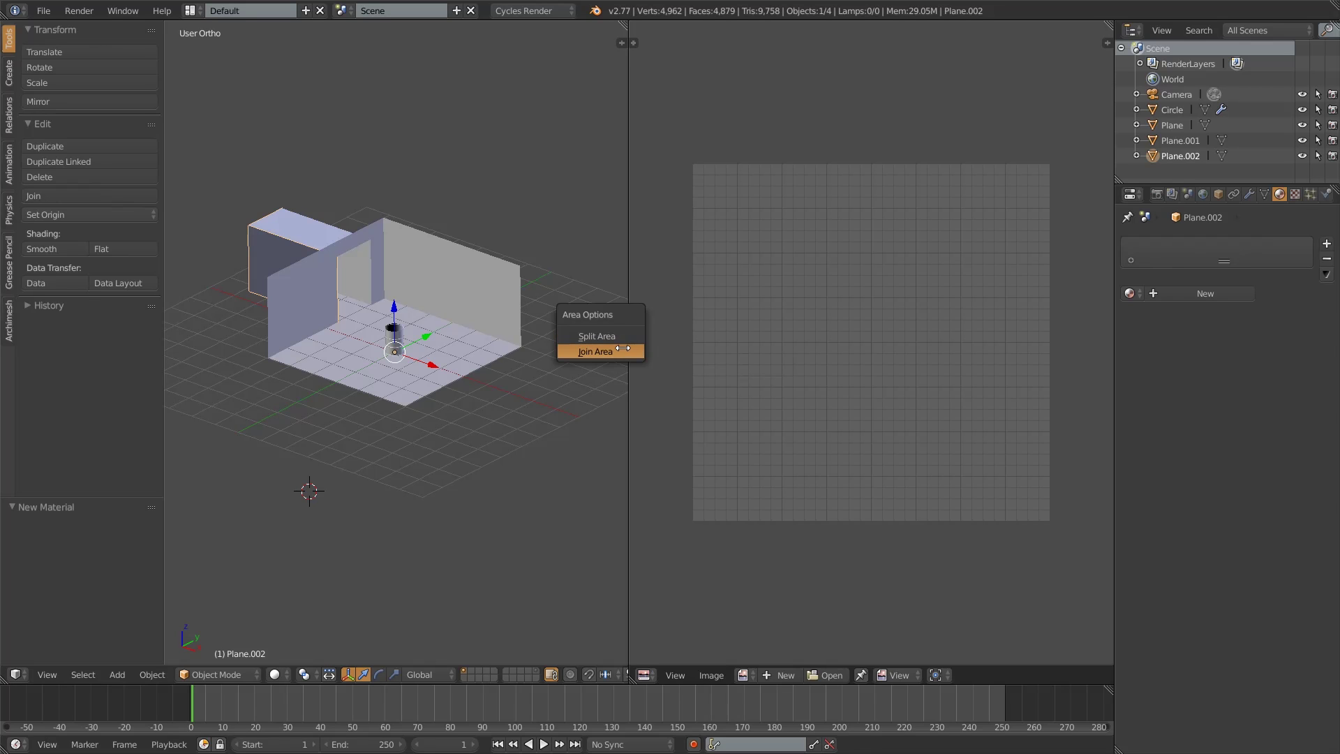
click(623, 348)
click(836, 340)
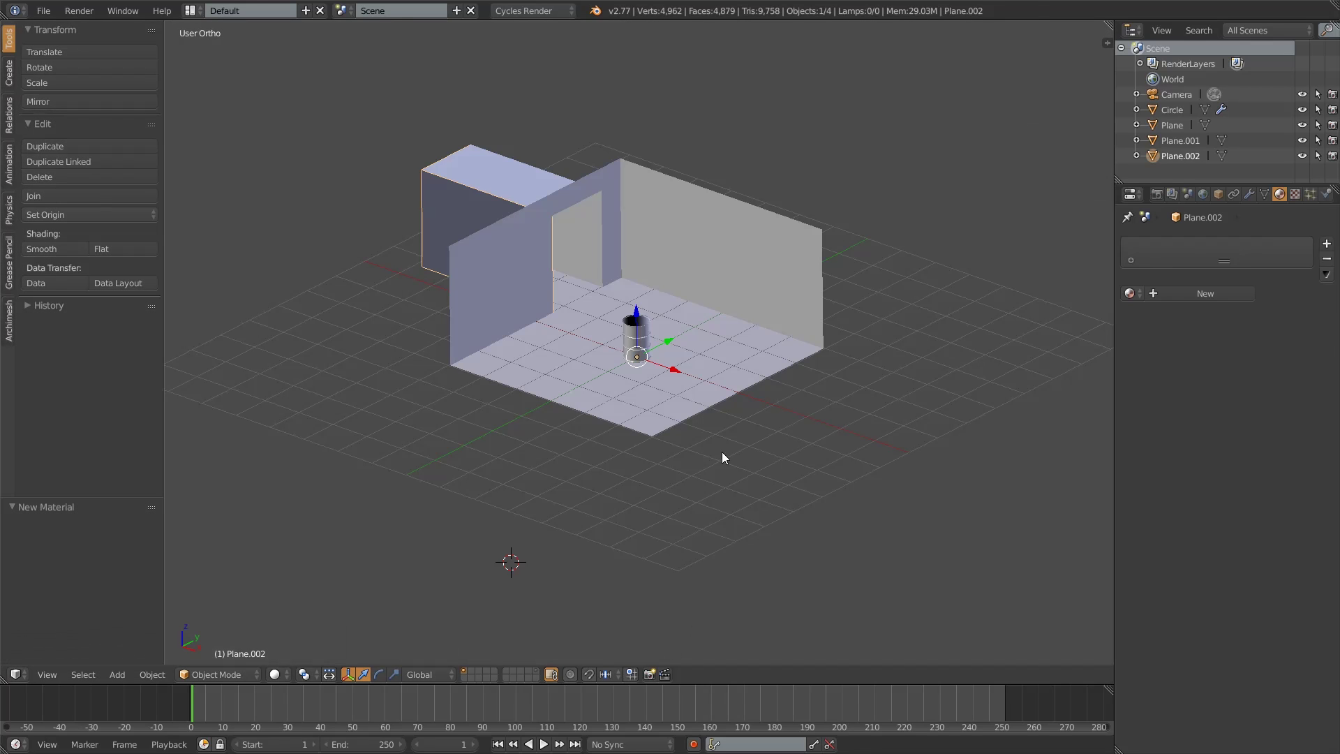
- Show the layer holding the camera and align the camera to a front view of the room and barrel
shift+click(538, 671)
middle_drag(798, 500, 624, 526)
key(KP_1)
scroll(624, 526, up, 1)
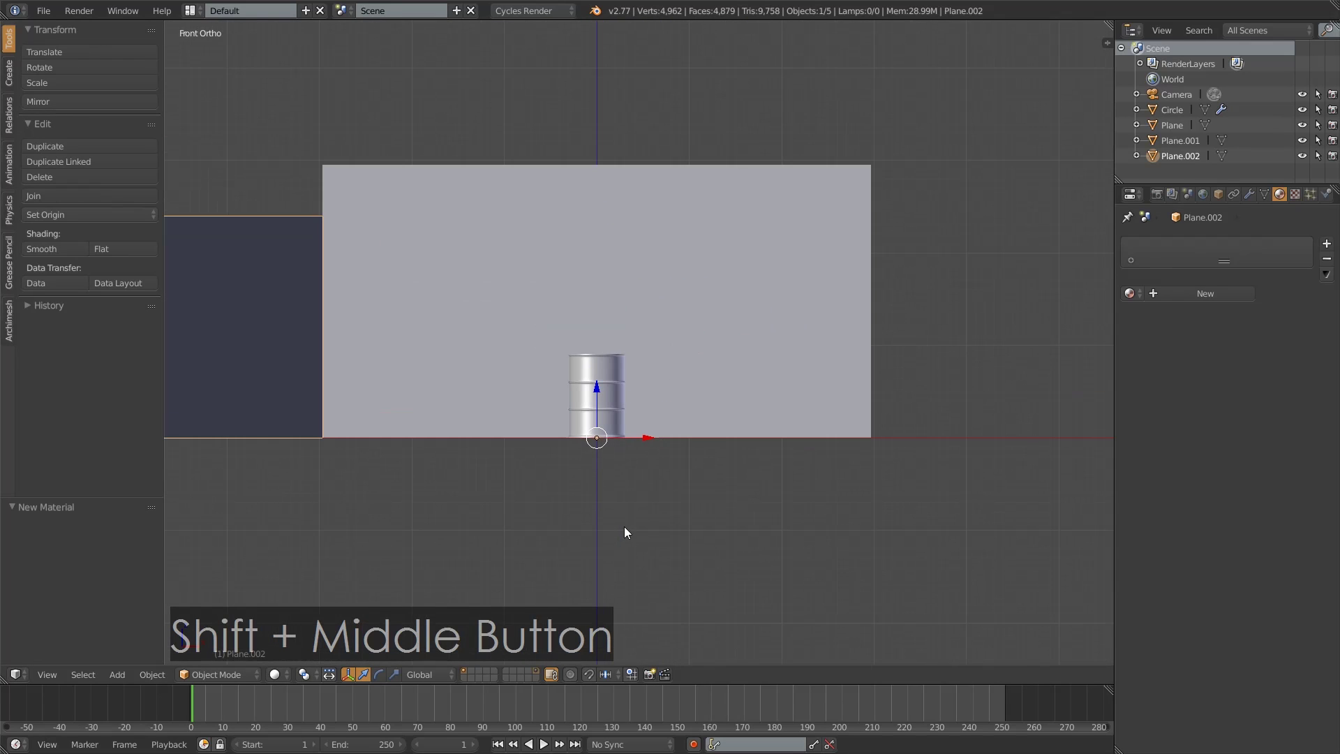
key(ctrl+alt+KP_0)
right_click(731, 477)
right_click(571, 488)
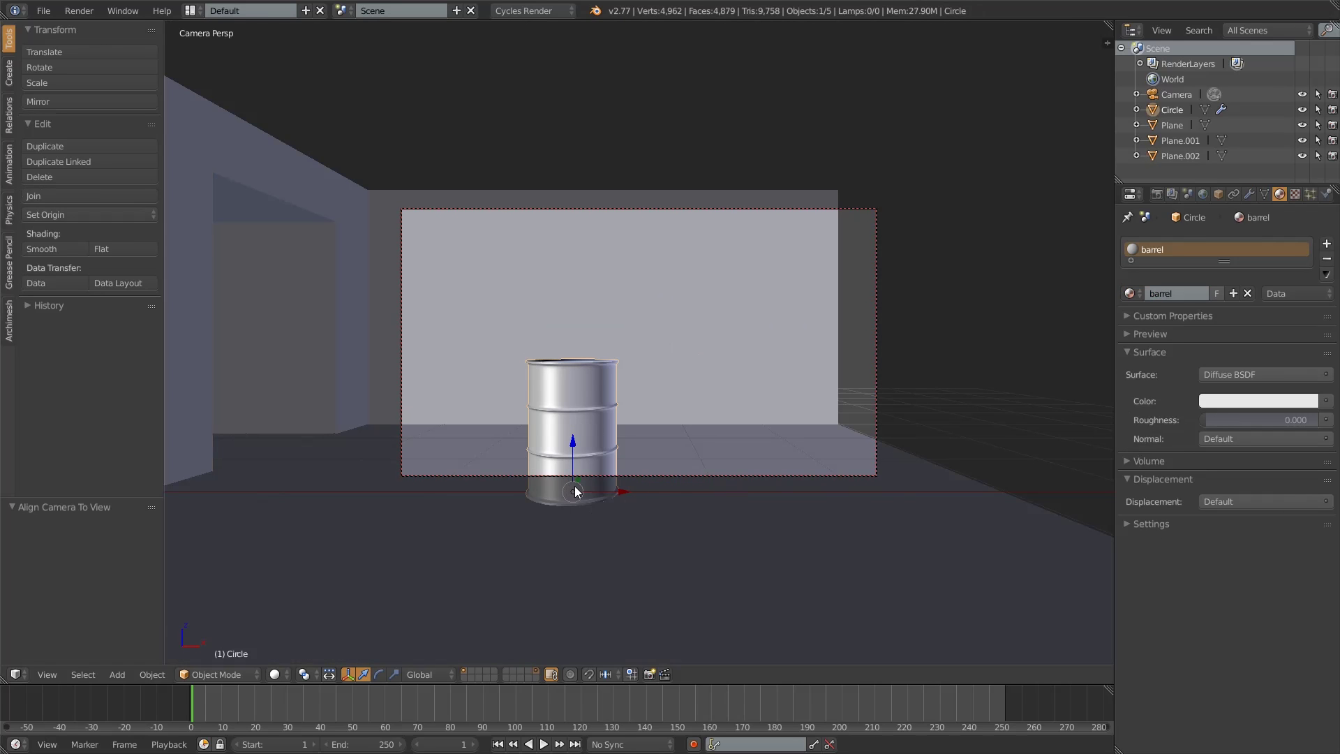
key(r)
key(z)
right_click(857, 480)
- Rotate the camera about the global Z axis by about 39.4°
right_click(862, 476)
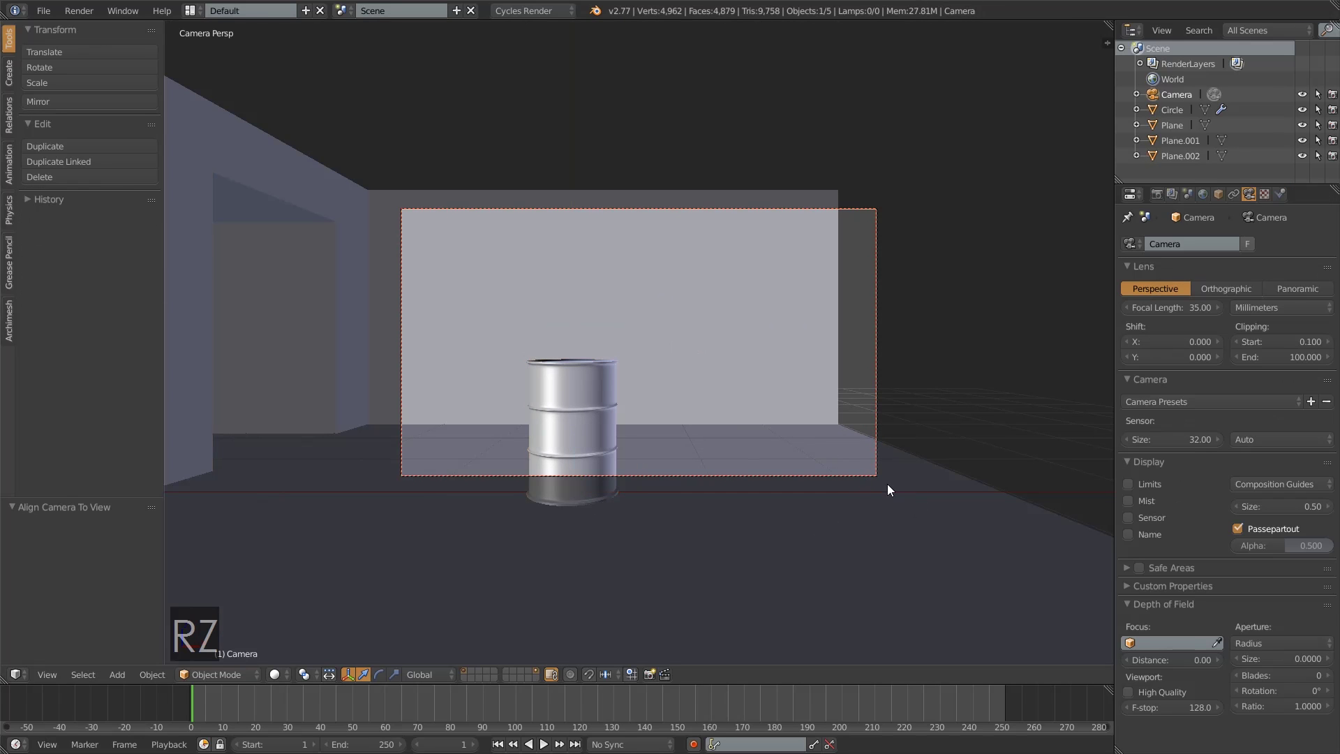
key(r)
key(z)
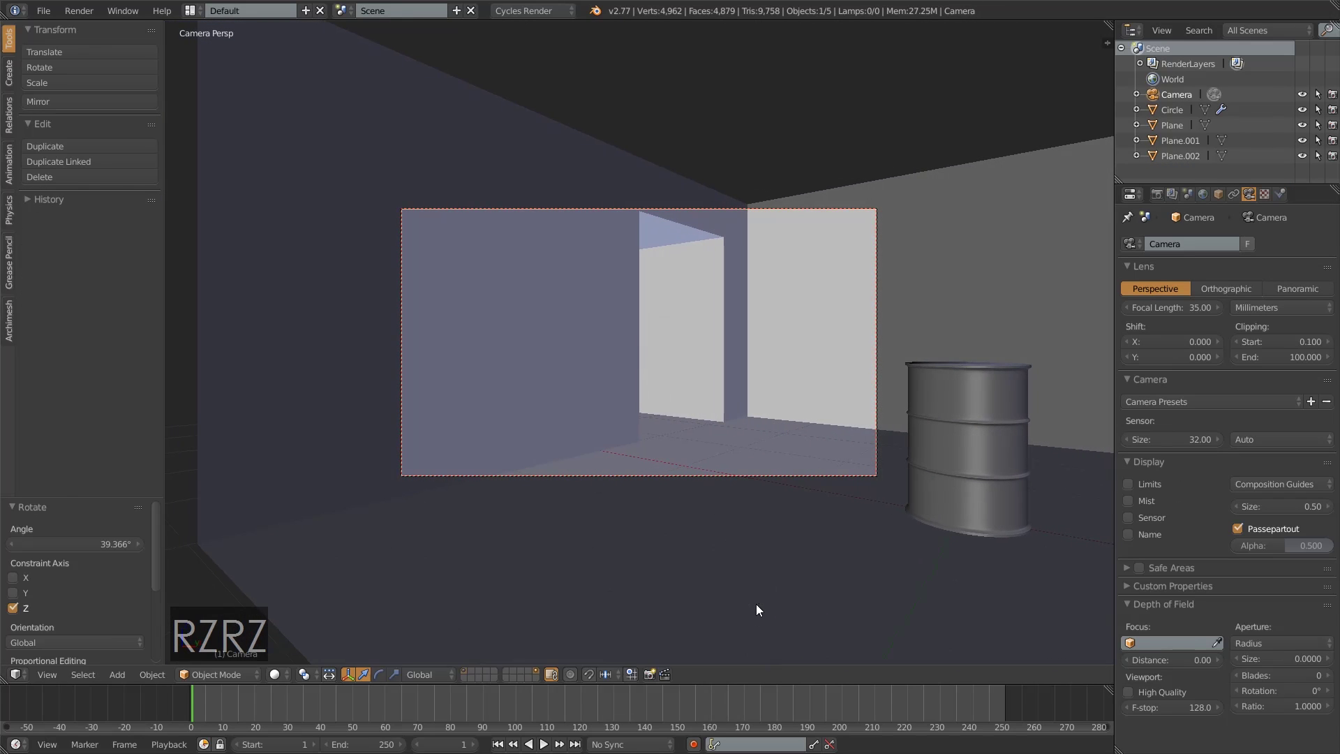
click(756, 605)
- Move the camera about 1.12 in X, 0.92 in Y and -0.55 in Z, and dolly it along its local Z axis
key(g)
click(819, 479)
key(g)
middle_click(816, 472)
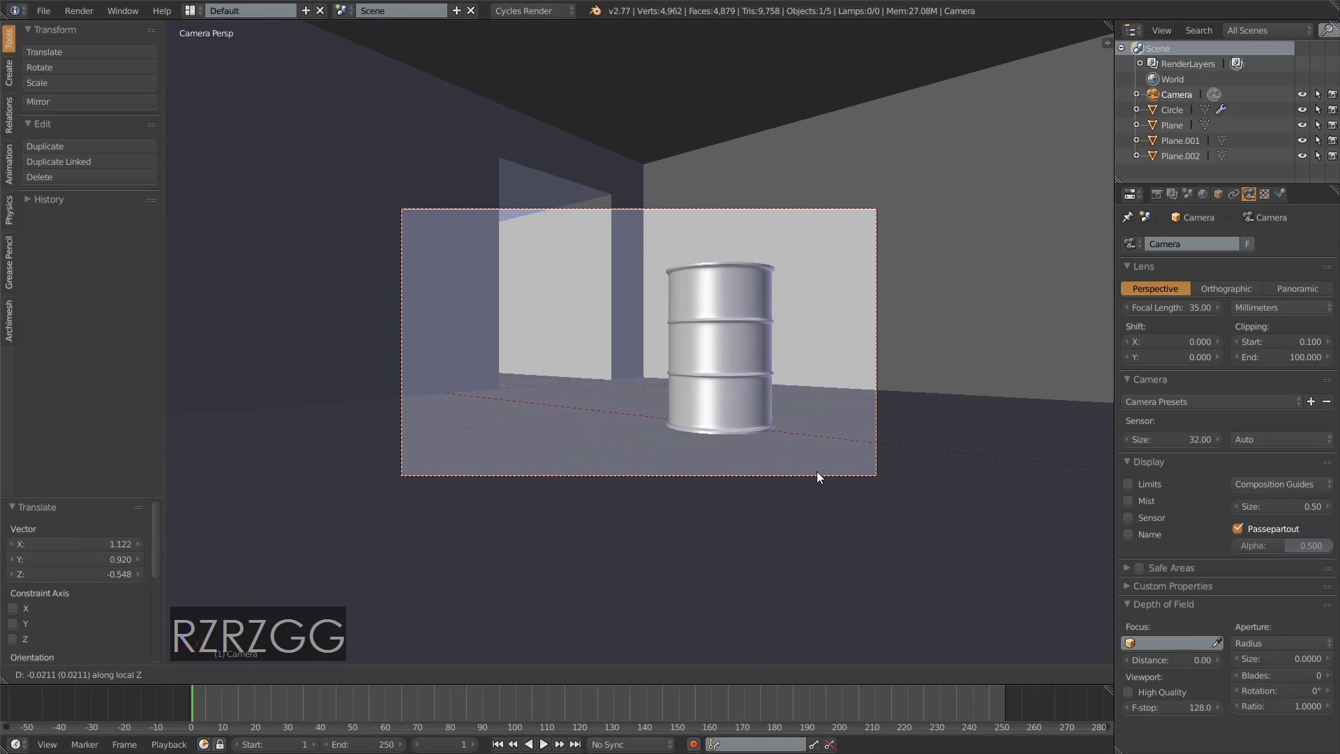
click(815, 442)
- Roll the camera to tilt the barrel in the frame and shift it about 0.03 in X, 0.02 in Y and -0.08 in Z
key(r)
click(879, 441)
key(g)
click(883, 454)
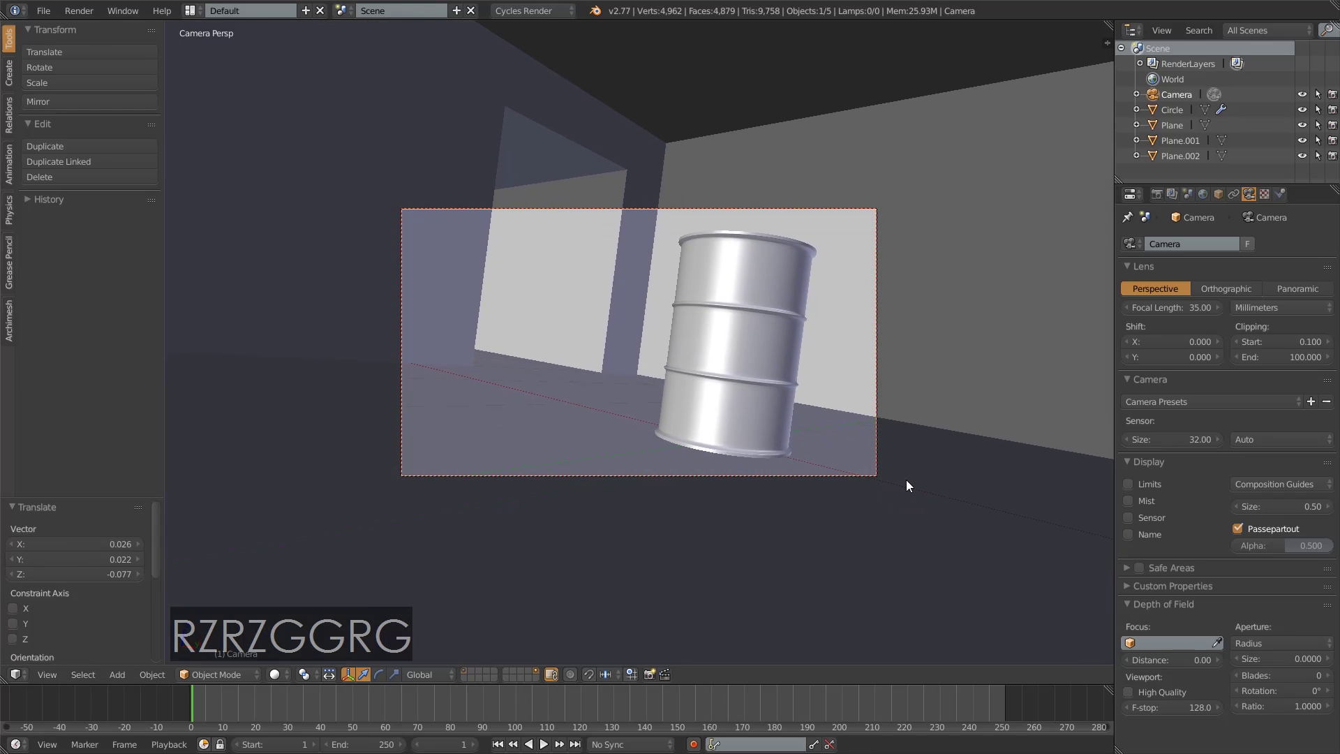
- Dolly the camera about 0.08 toward the barrel along local Z and shift it about 0.05 in X and 0.04 in Y
key(g)
middle_click(872, 487)
click(871, 476)
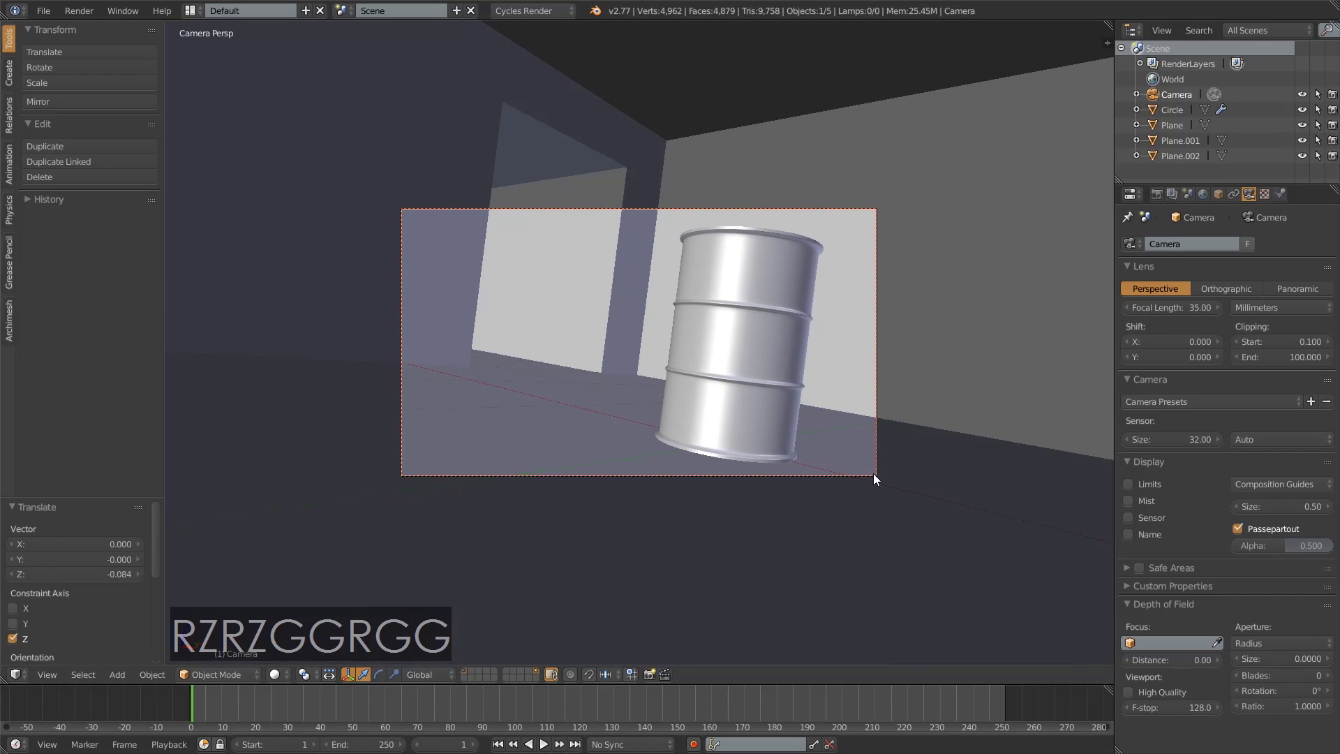
key(g)
click(882, 475)
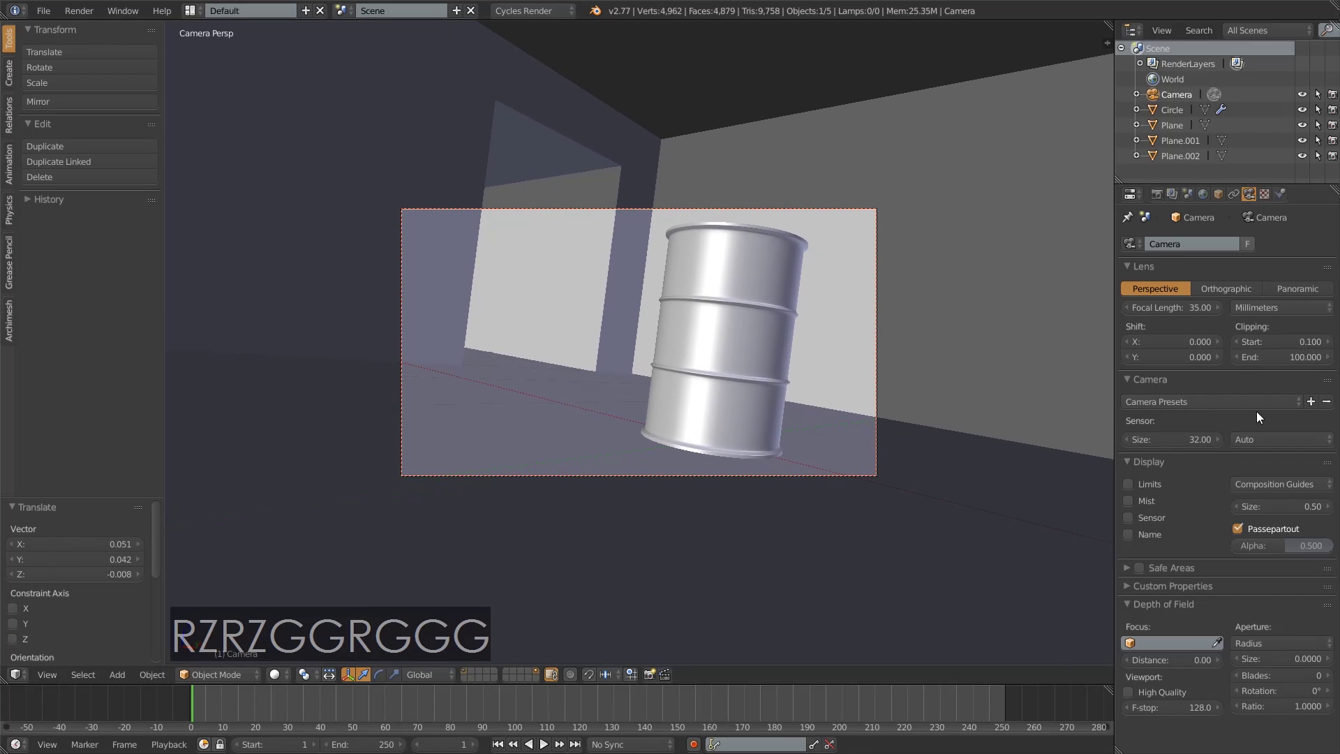
- Turn on the rule-of-thirds composition guides for the camera and nudge the camera slightly to align the barrel with them
click(1267, 486)
click(1260, 385)
key(g)
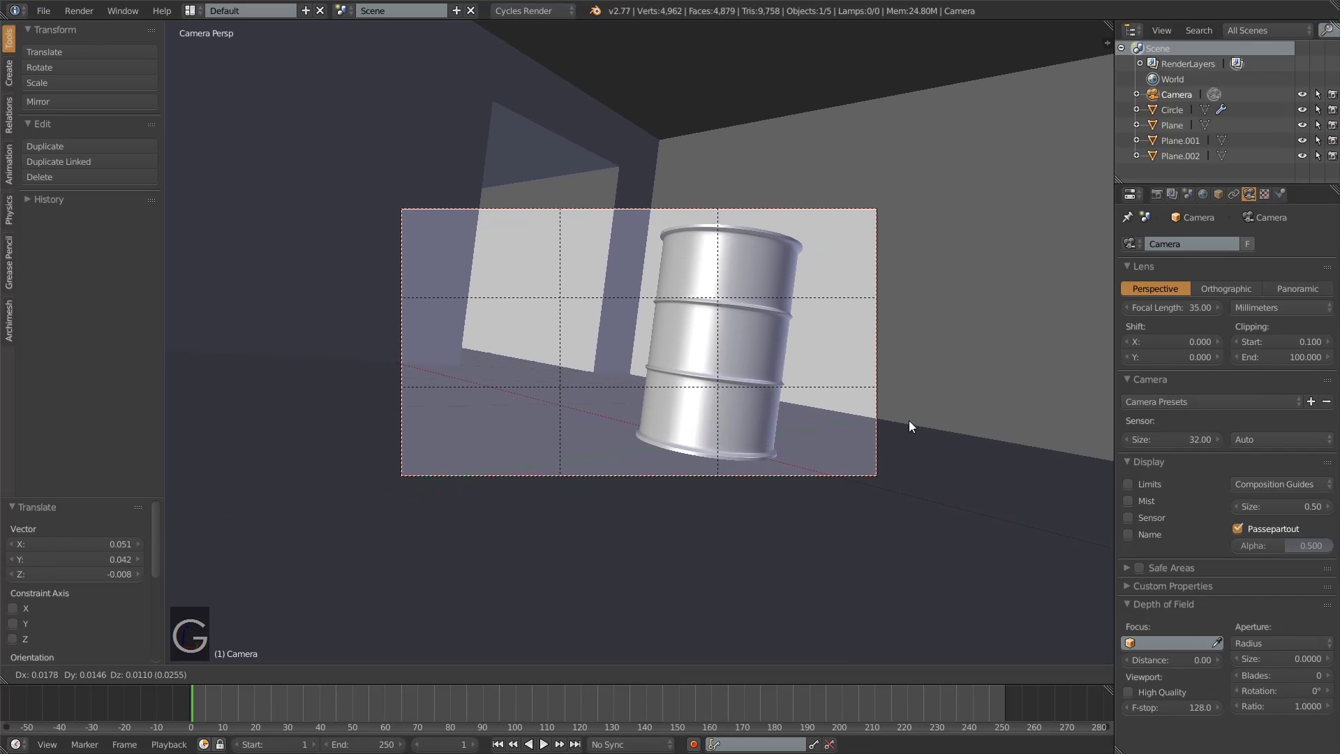
key(shift)
shift+click(856, 443)
- Roll the camera by about 0.95° and dolly it about 0.1 closer to the barrel along its local Z axis
key(r)
click(946, 491)
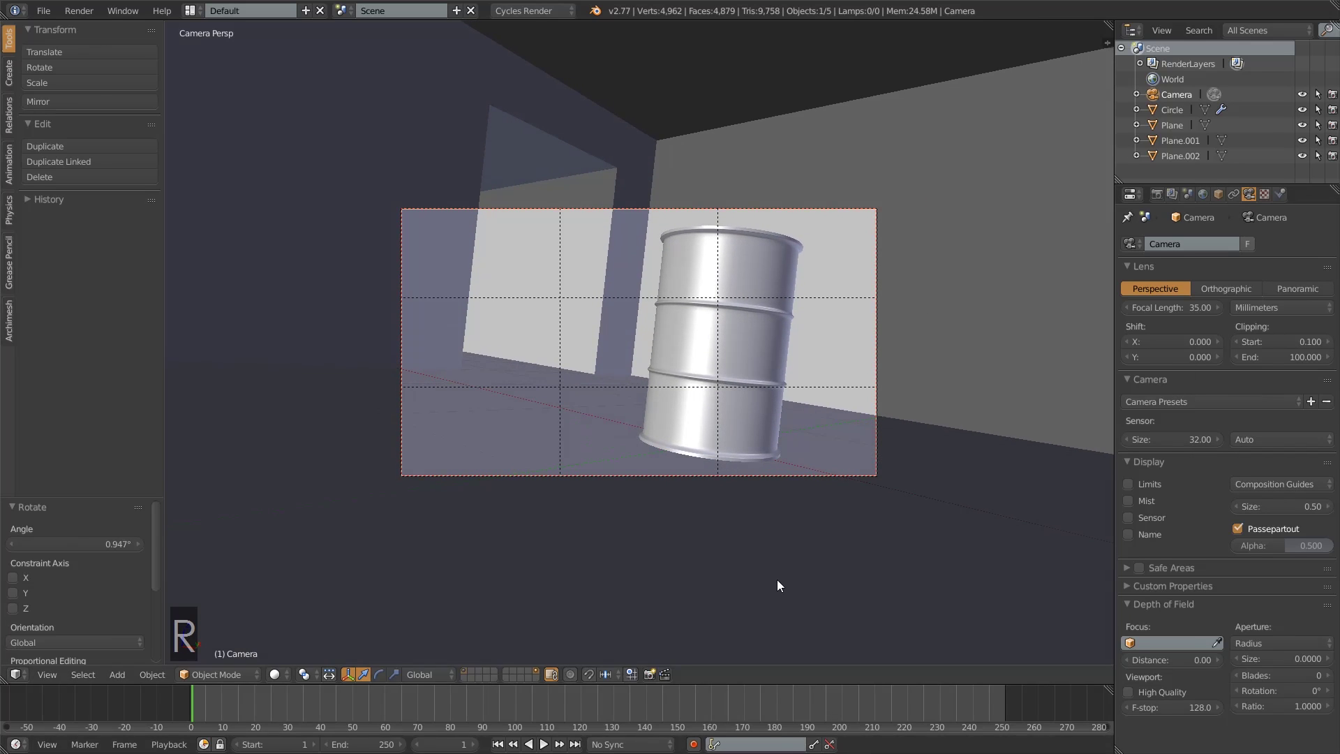
scroll(778, 580, up, 2)
key(g)
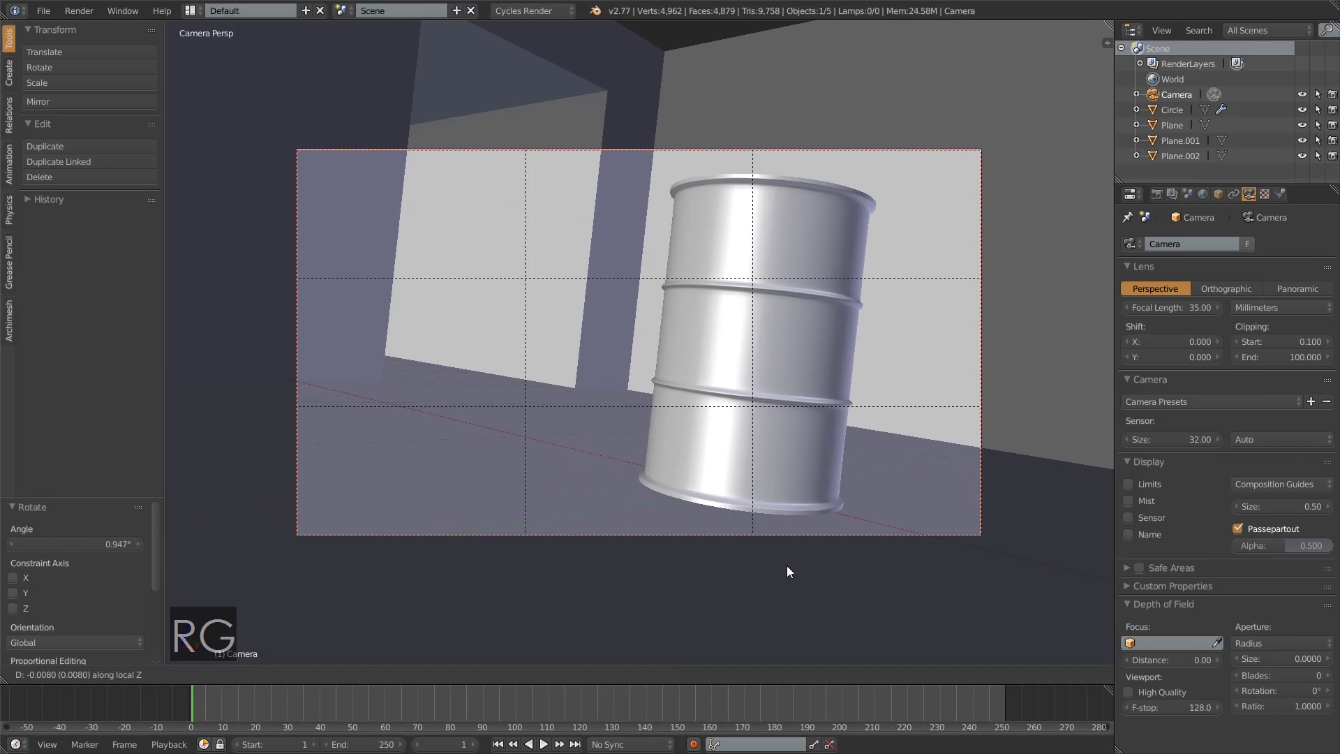
key(z)
click(789, 553)
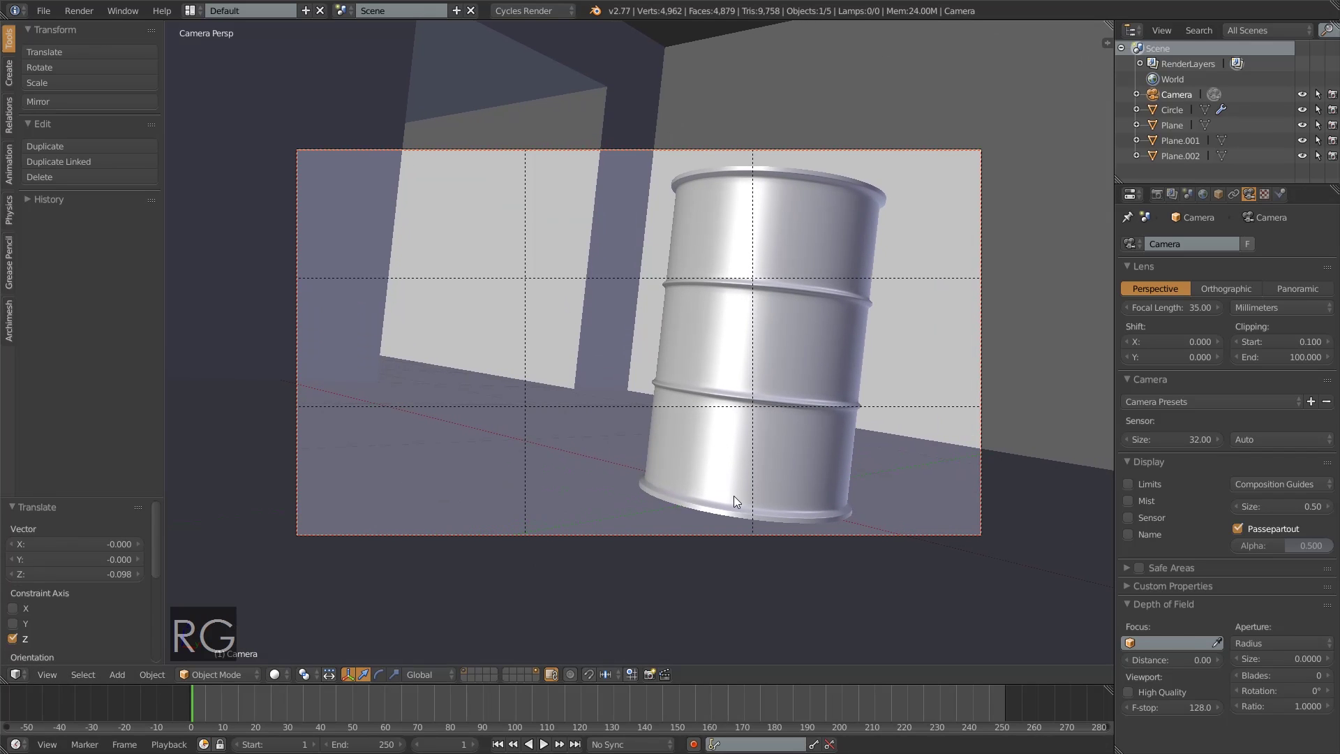
- Leave the camera view for the top view and snap the 3D cursor to the scene center
scroll(734, 495, down, 2)
middle_drag(706, 427, 700, 460)
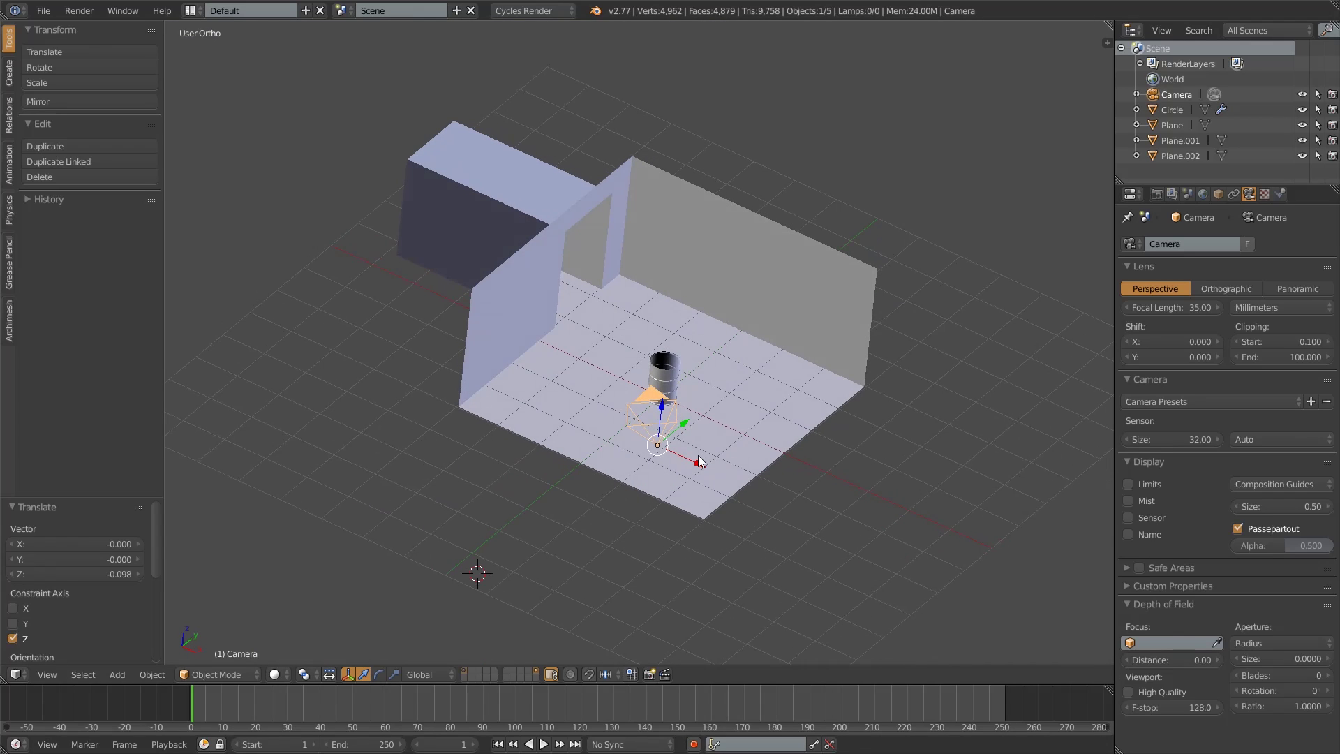
key(shift)
scroll(572, 490, down, 2)
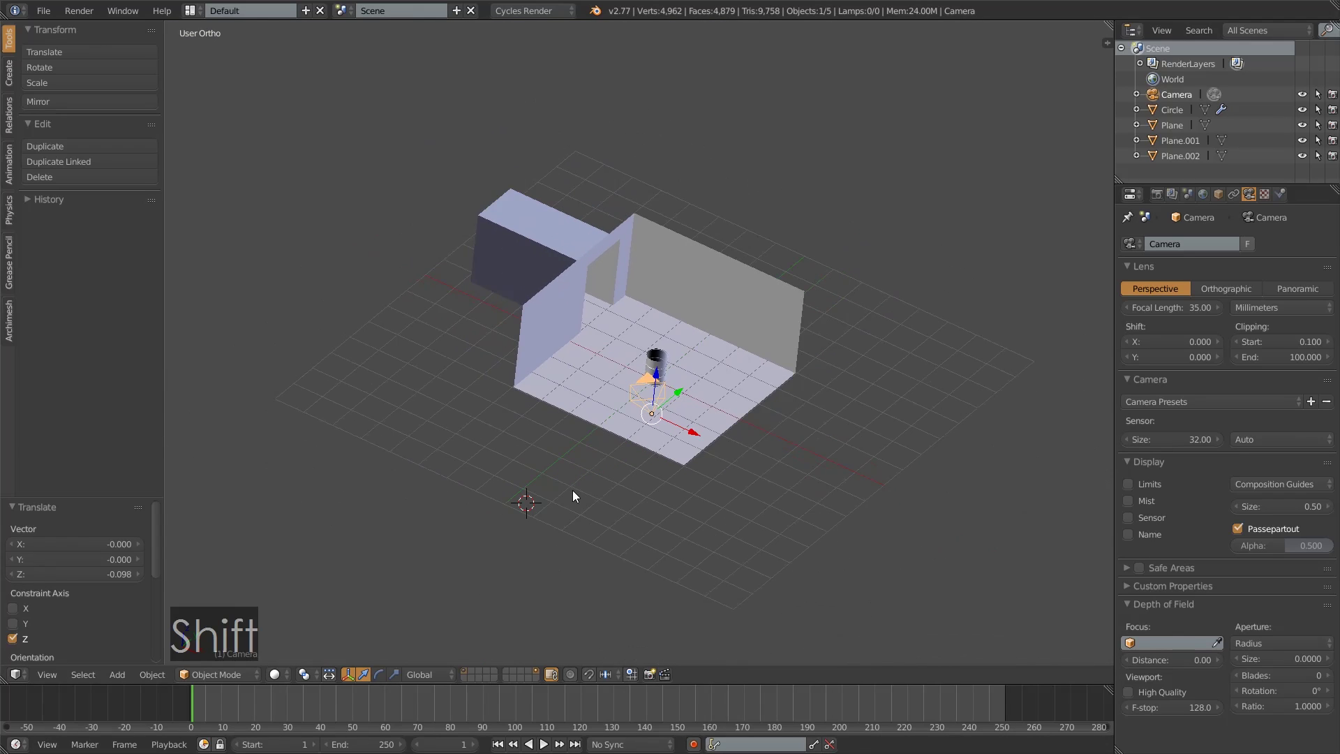
key(KP_7)
key(shift+s)
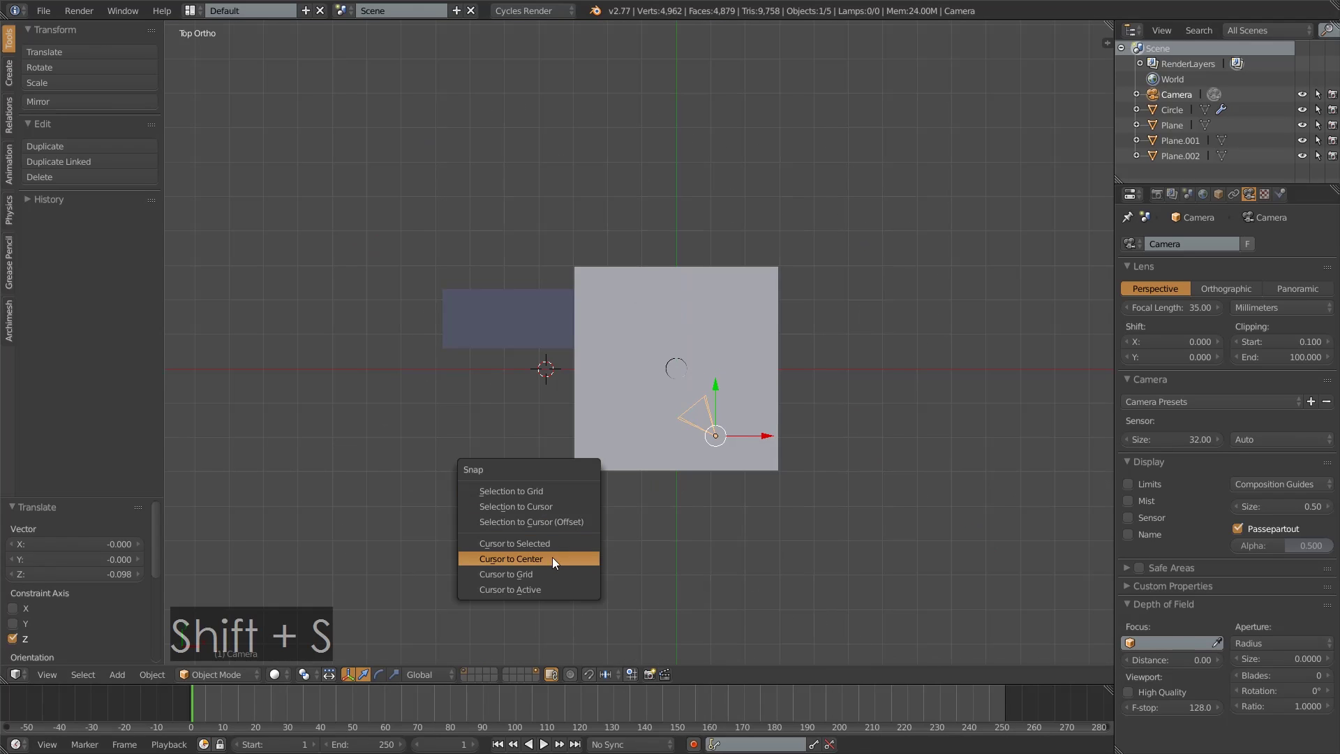
click(510, 558)
- Add an area lamp at the scene center with size 3 and strength 700
shift+middle_drag(718, 547, 605, 463)
scroll(605, 464, up, 1)
key(shift+a)
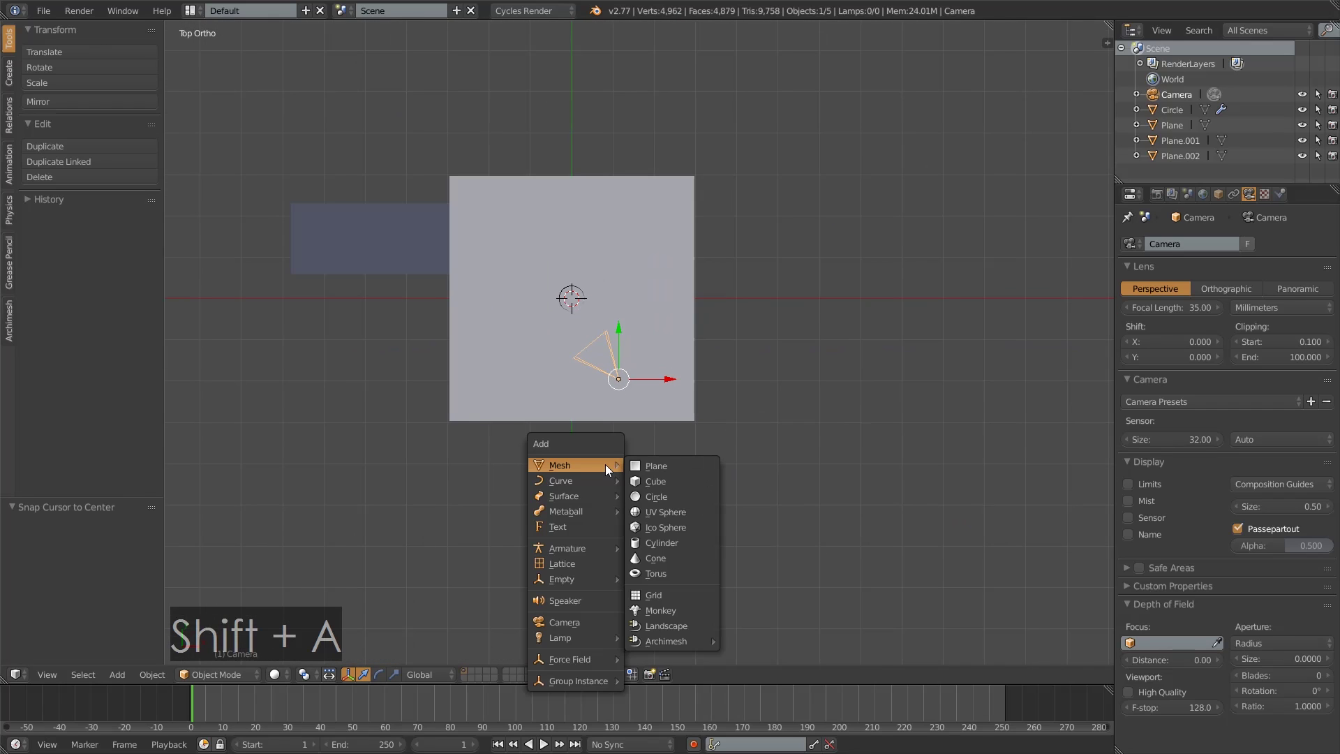
mouse_move(581, 635)
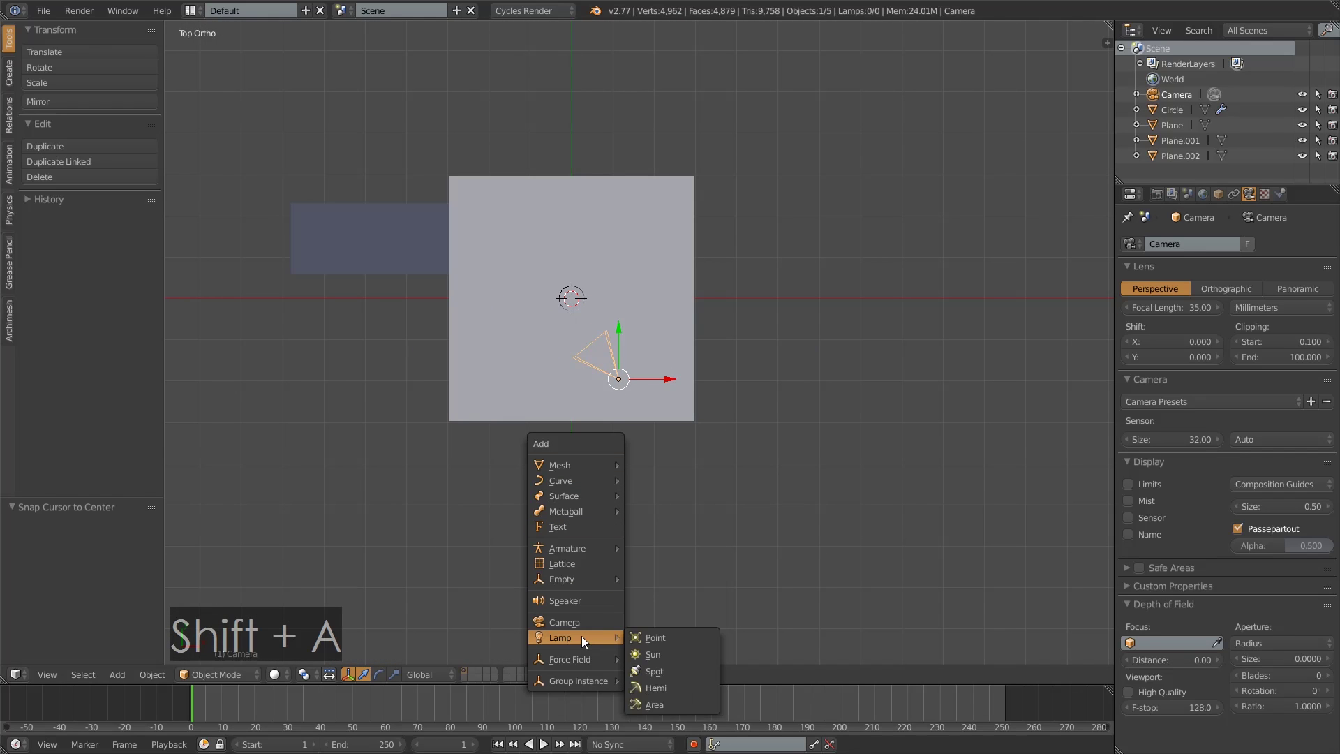
click(680, 706)
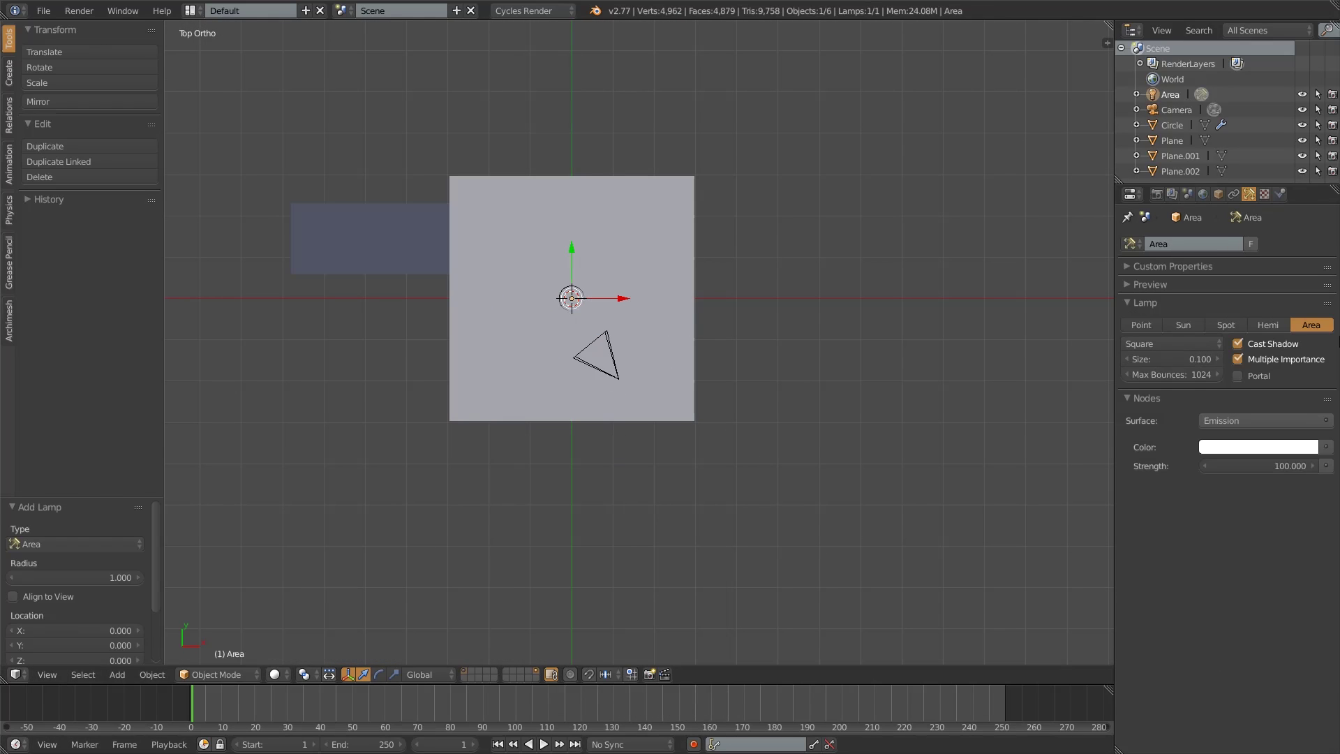
key(Return)
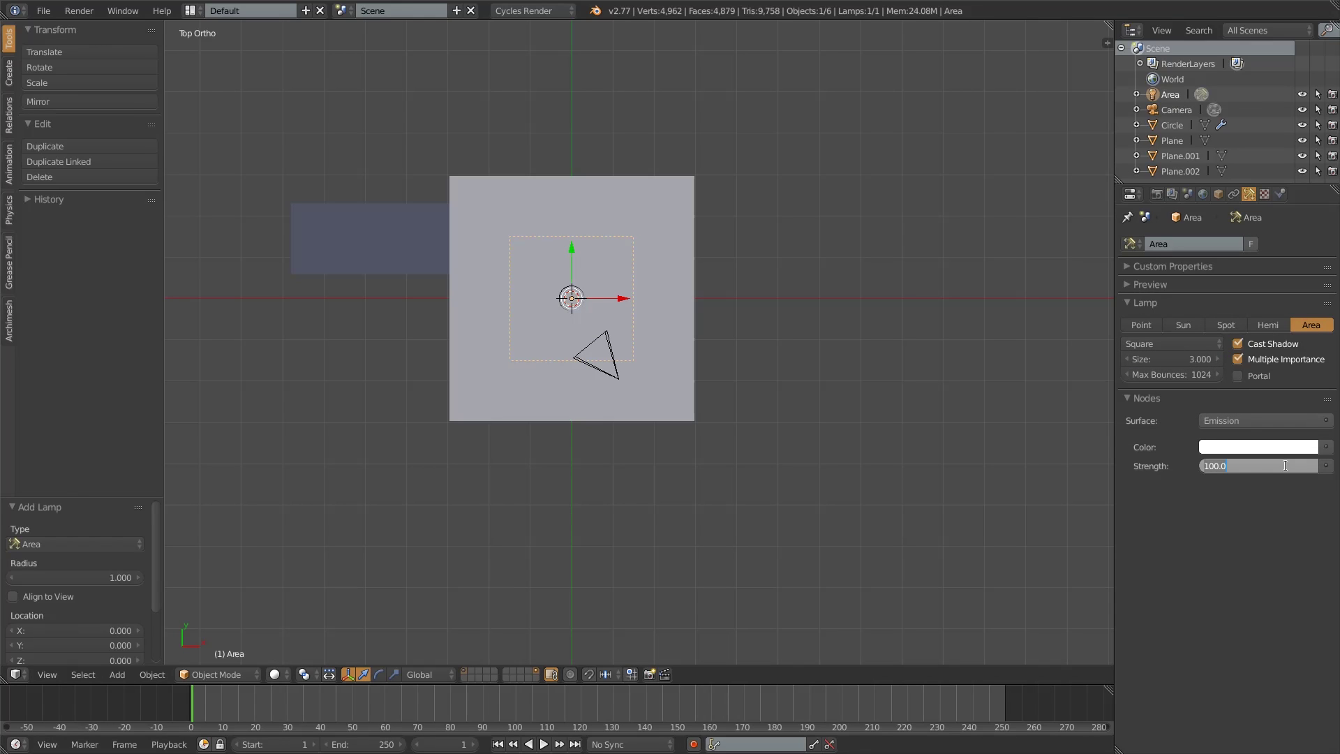
text(700)
key(Return)
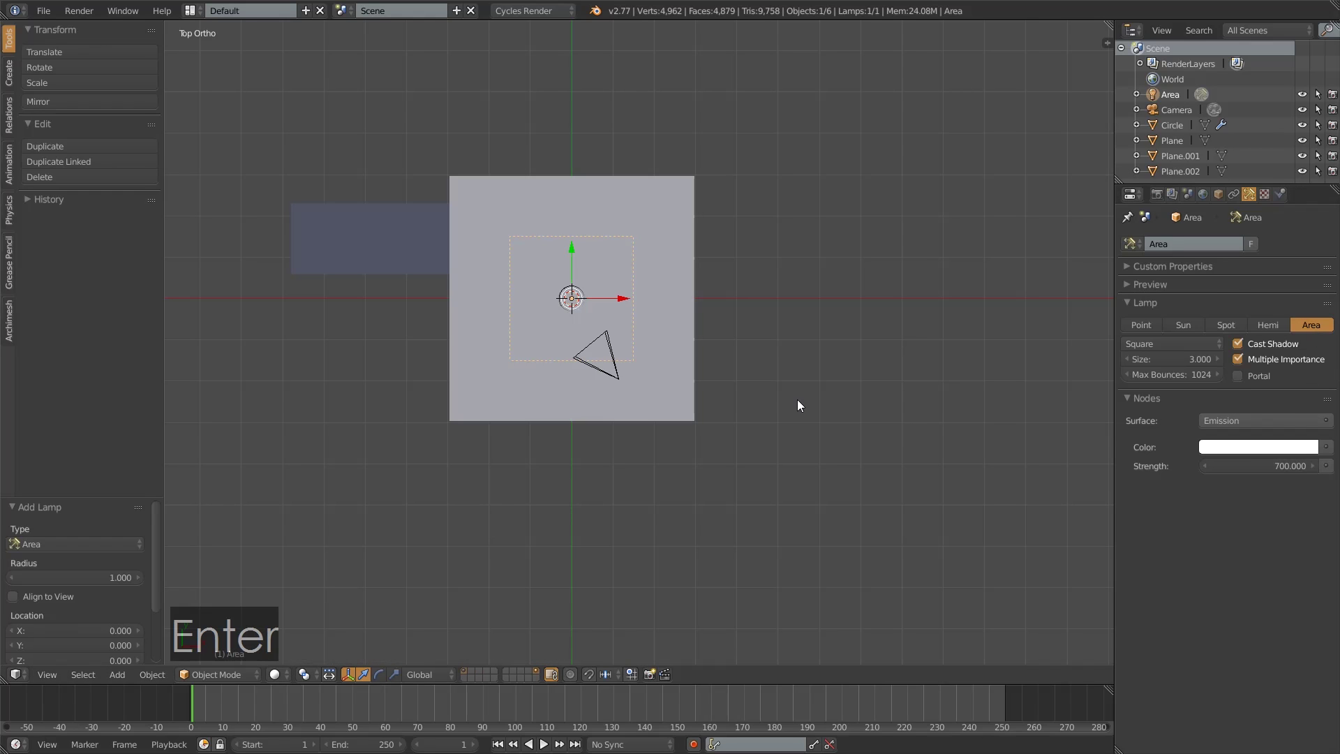
- In front view, move the area lamp about -3.47 in X and 3.62 in Z and rotate it about -70.8° to face the room
key(KP_1)
key(g)
click(659, 223)
key(r)
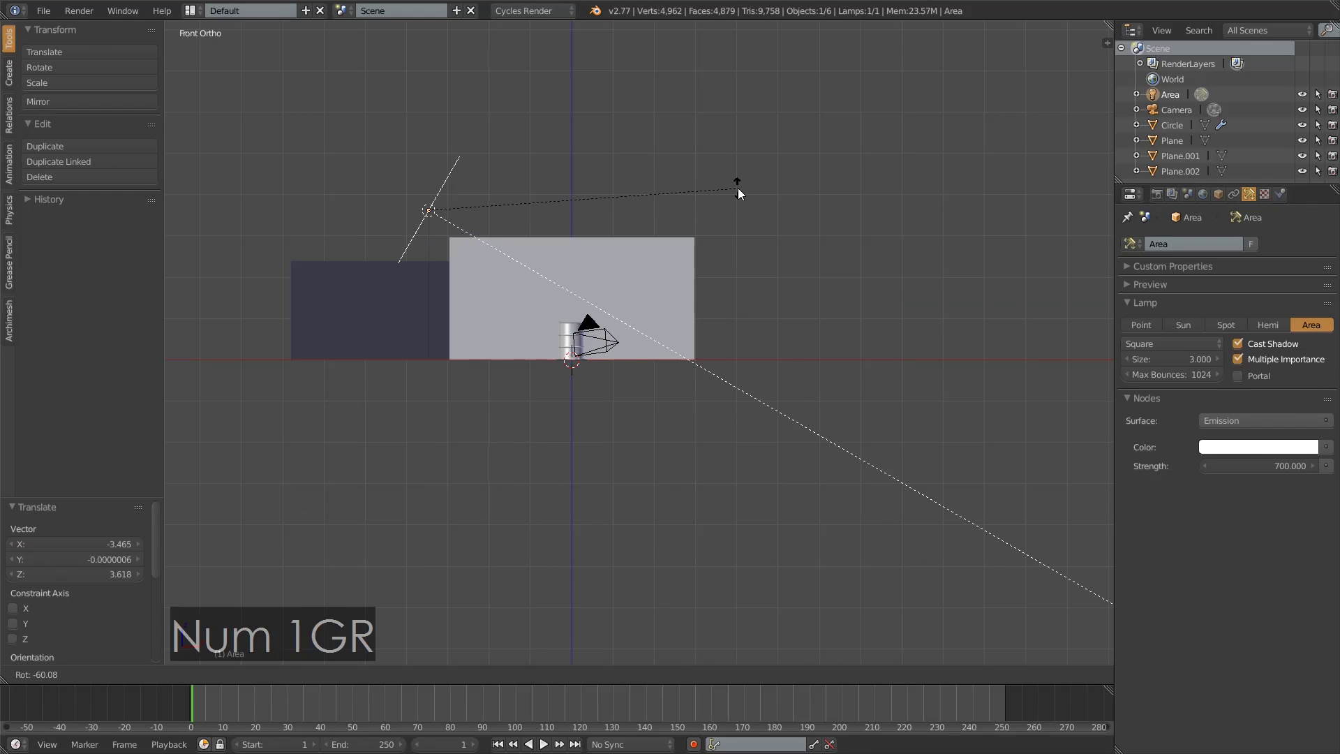
click(719, 120)
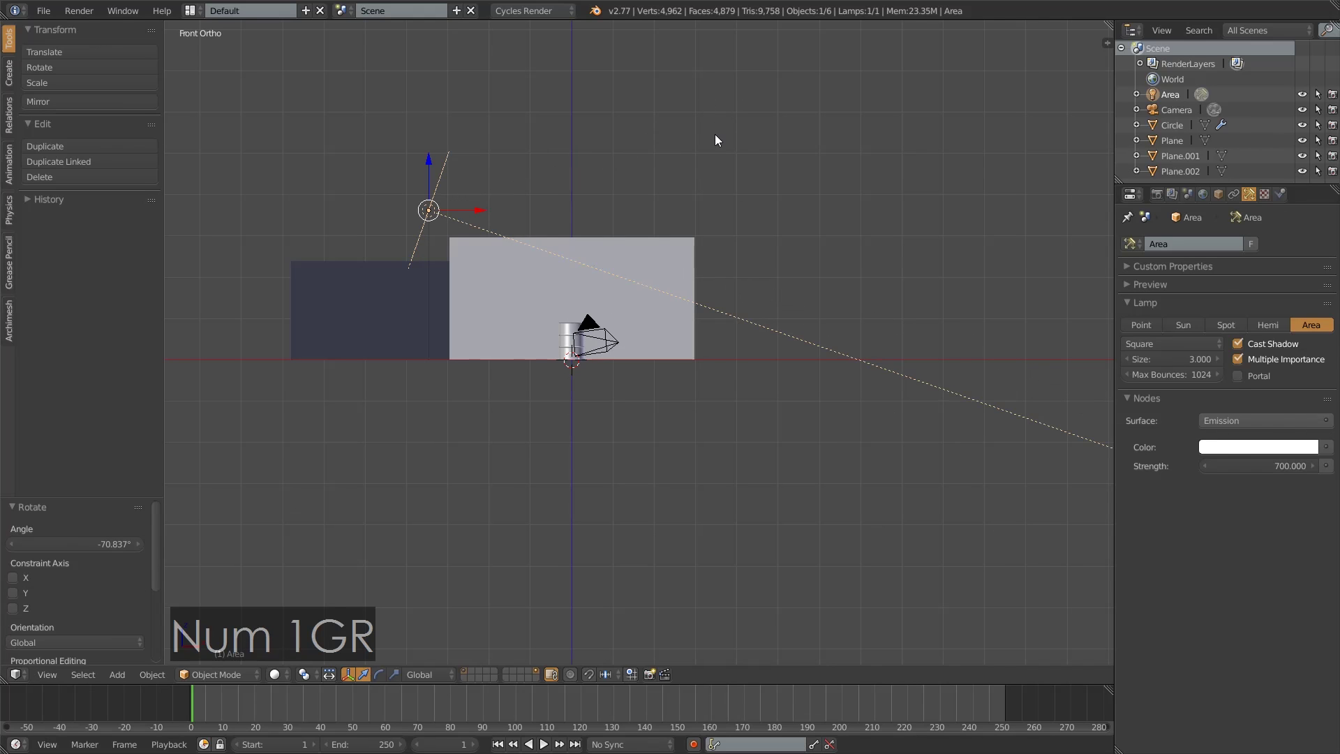
- In top view, move the area lamp outside the room's front corner and rotate it about -48.6° to aim at the barrel
key(KP_7)
key(g)
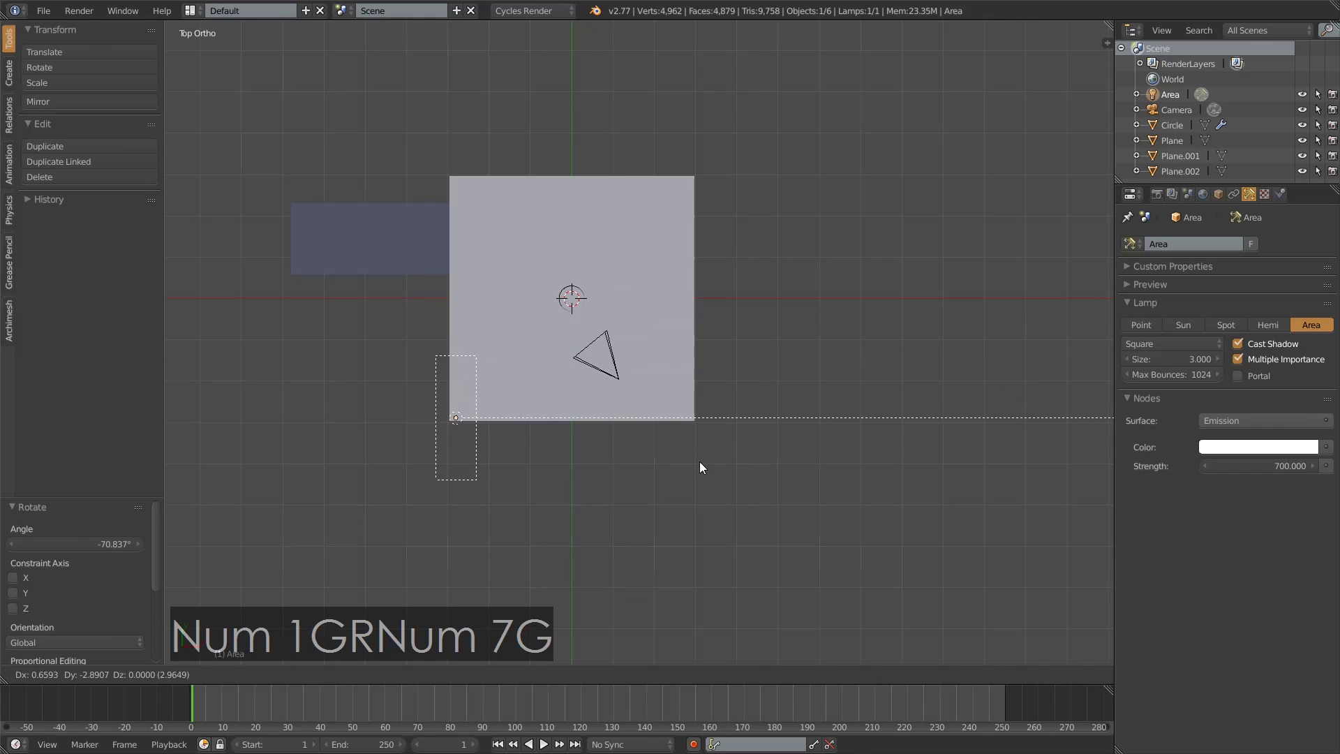
click(695, 481)
key(r)
click(715, 253)
key(z)
mouse_move(724, 451)
middle_down()
mouse_move(592, 344)
mouse_move(583, 320)
mouse_move(618, 335)
mouse_move(639, 382)
mouse_move(678, 392)
middle_up()
key(z)
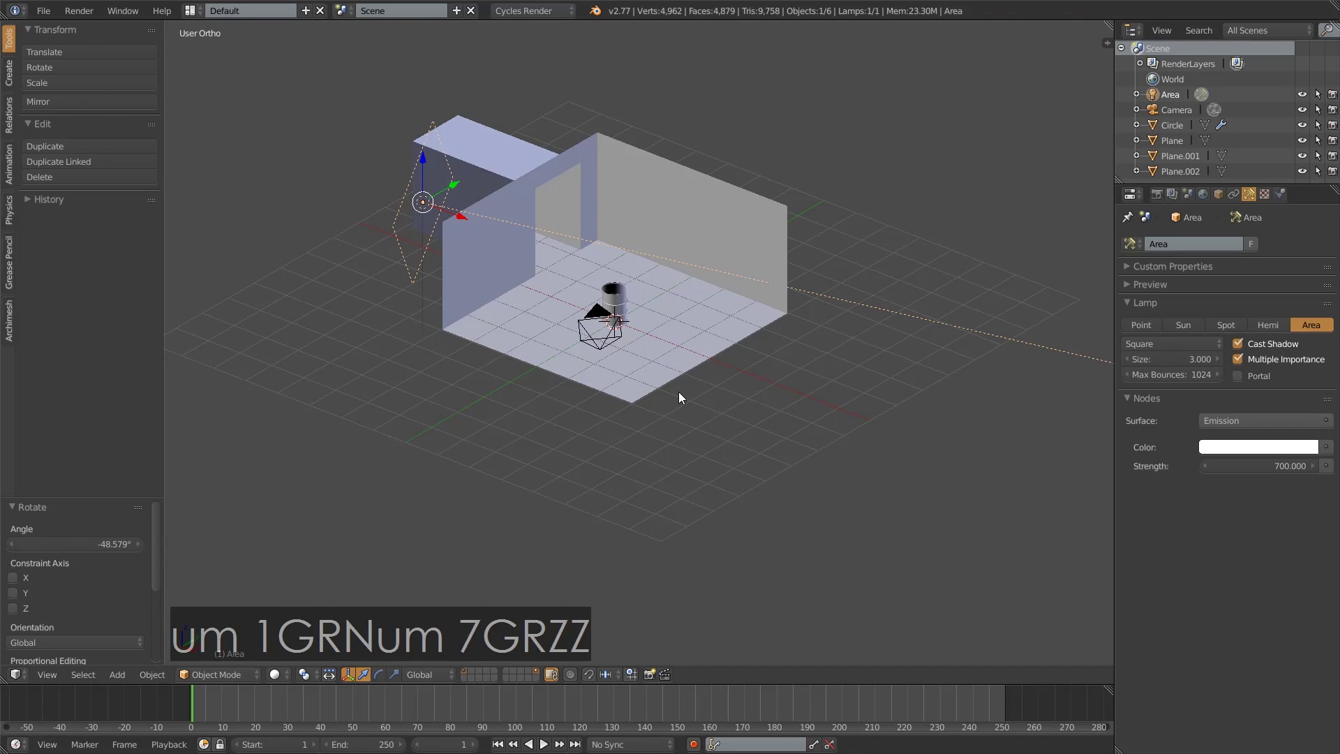
- Preview the area lamp's lighting through the camera in rendered shading, and return to solid shading
key(KP_0)
click(277, 675)
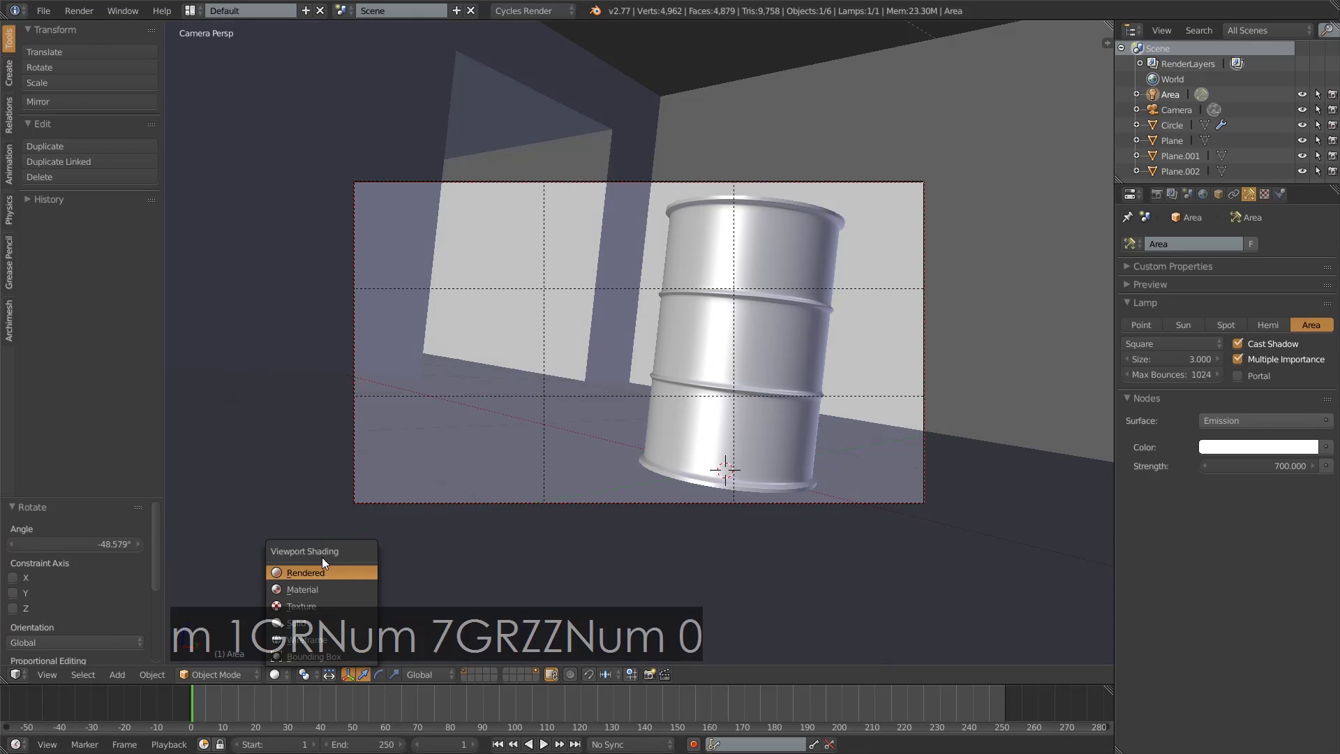
click(320, 572)
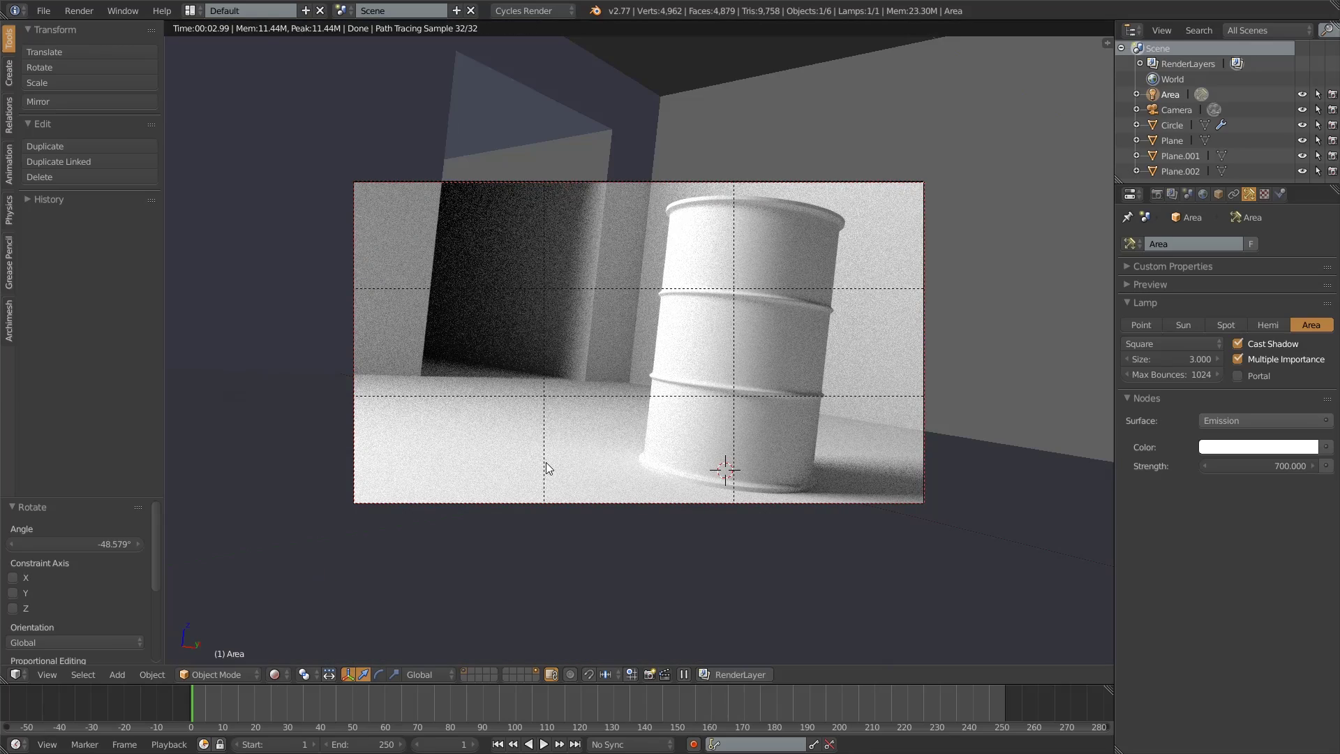
click(271, 676)
click(306, 623)
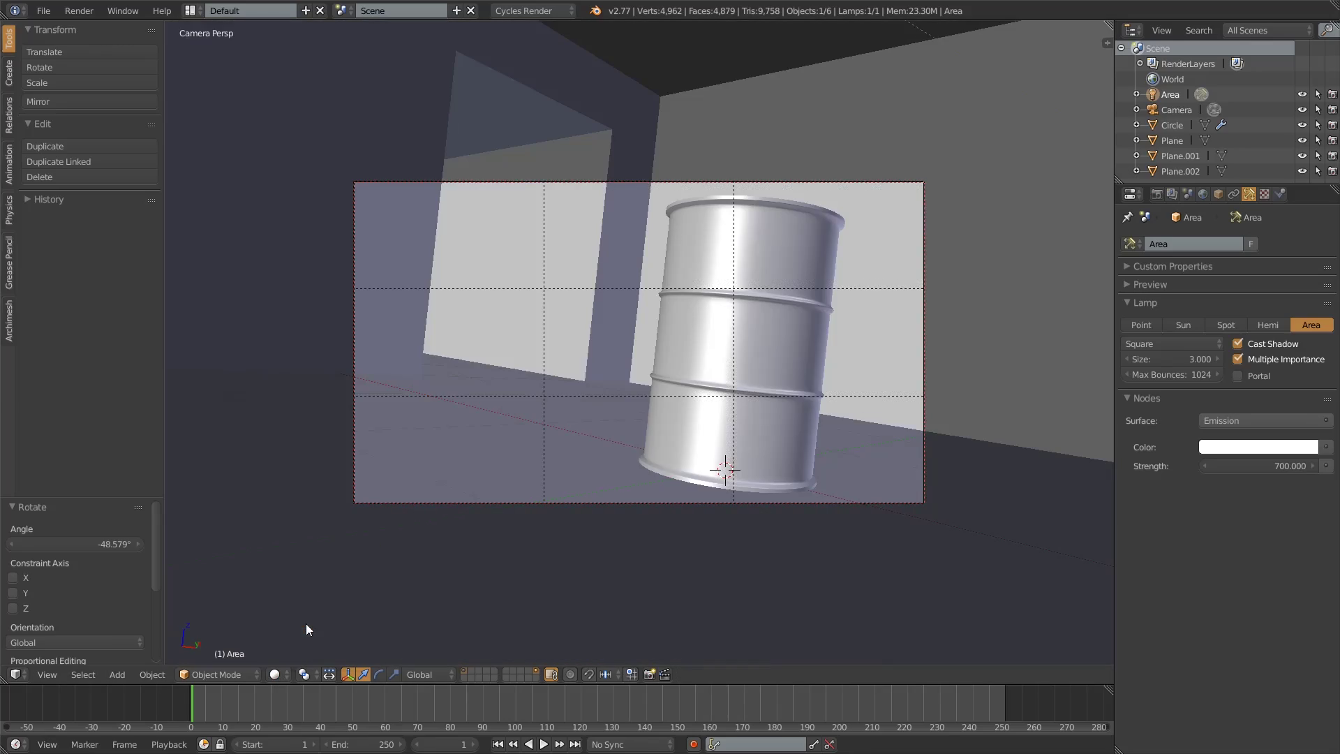
- Add a point lamp in wireframe top view and move it about 2.11 in X and 0.96 in Y from the center
key(KP_7)
key(z)
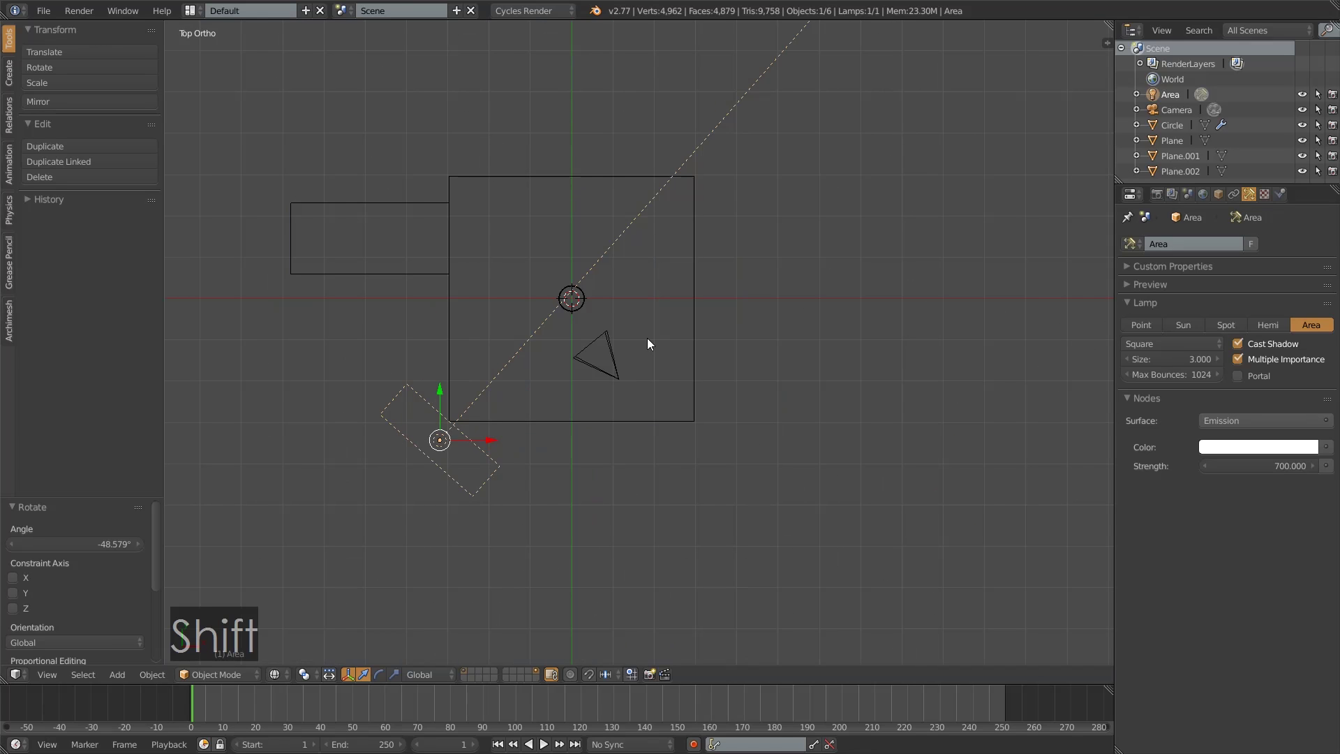
key(shift+a)
mouse_move(633, 338)
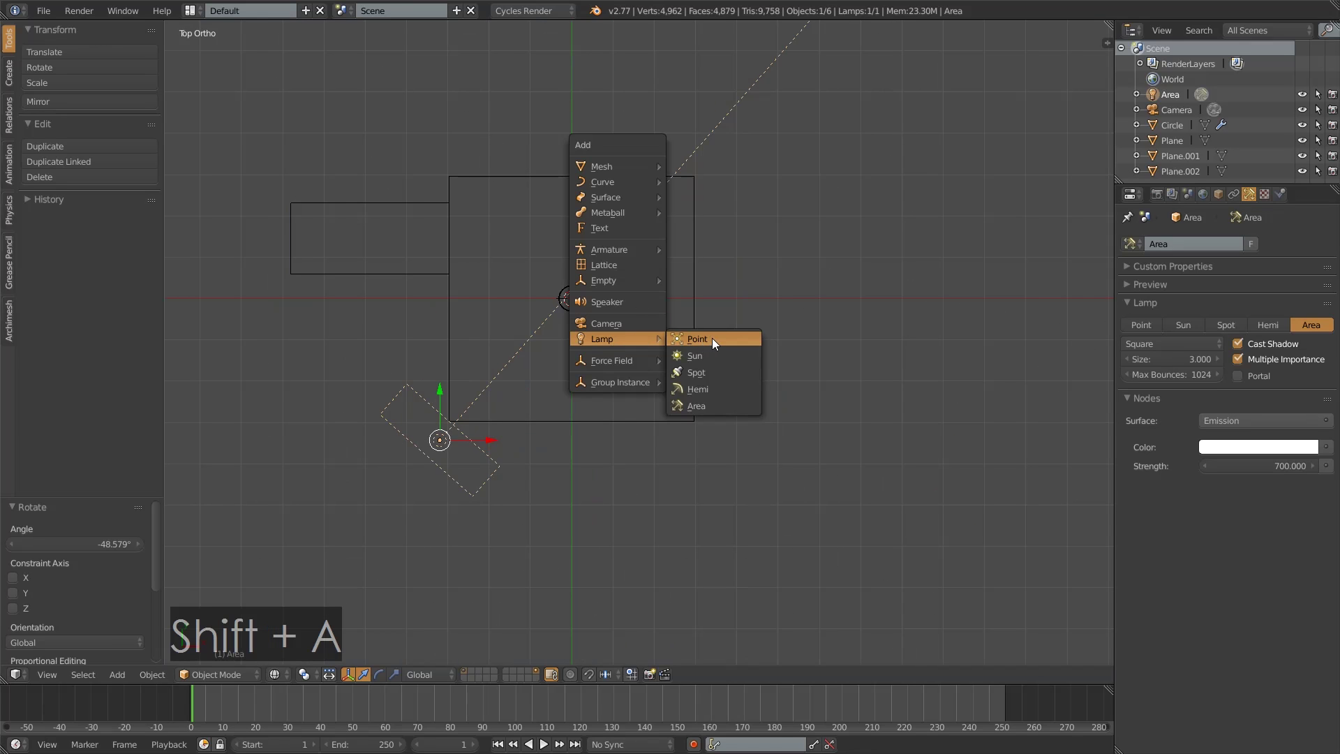
click(712, 338)
key(g)
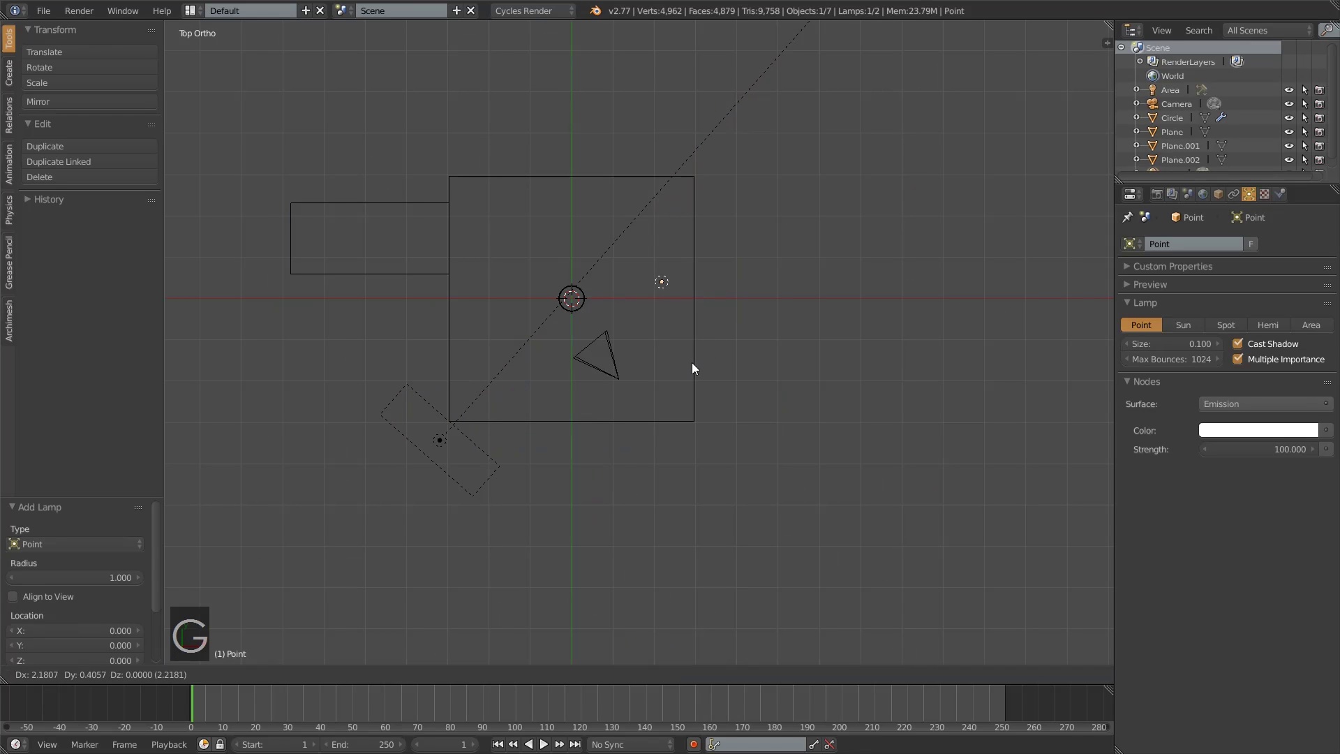
click(687, 353)
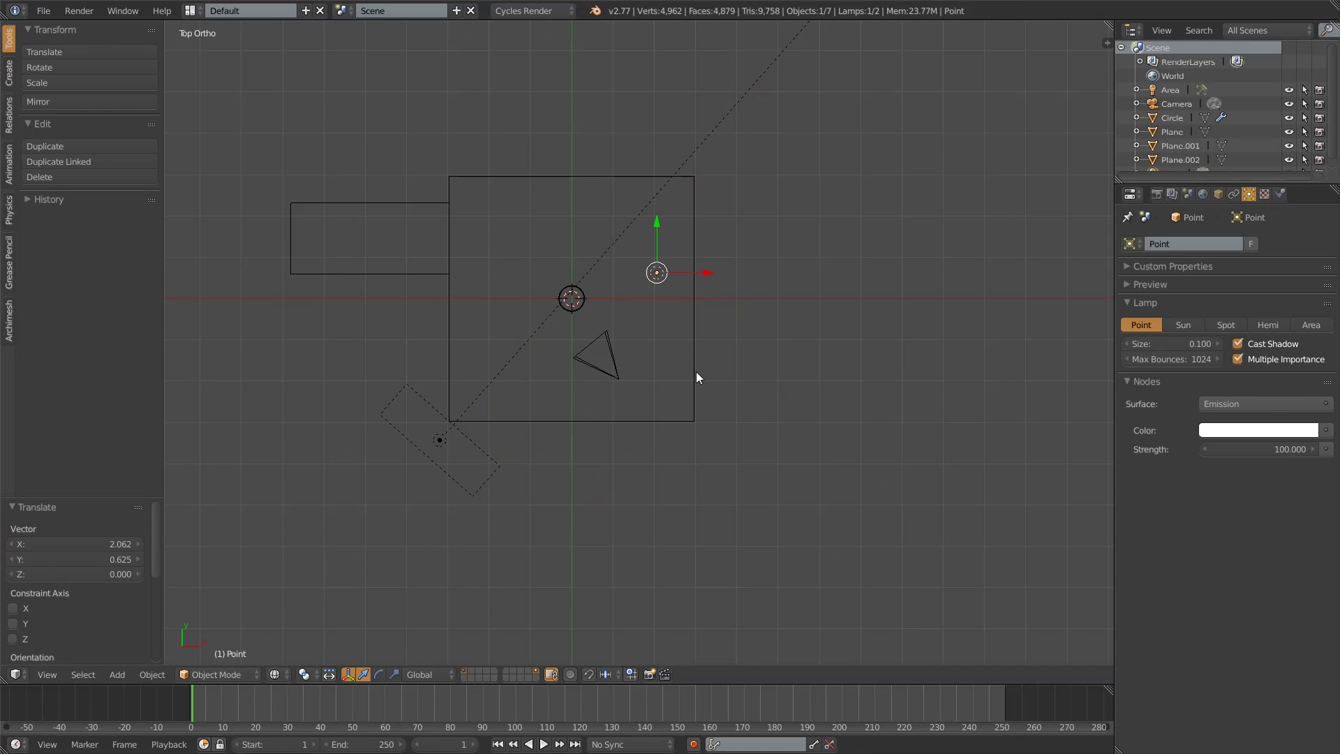
key(g)
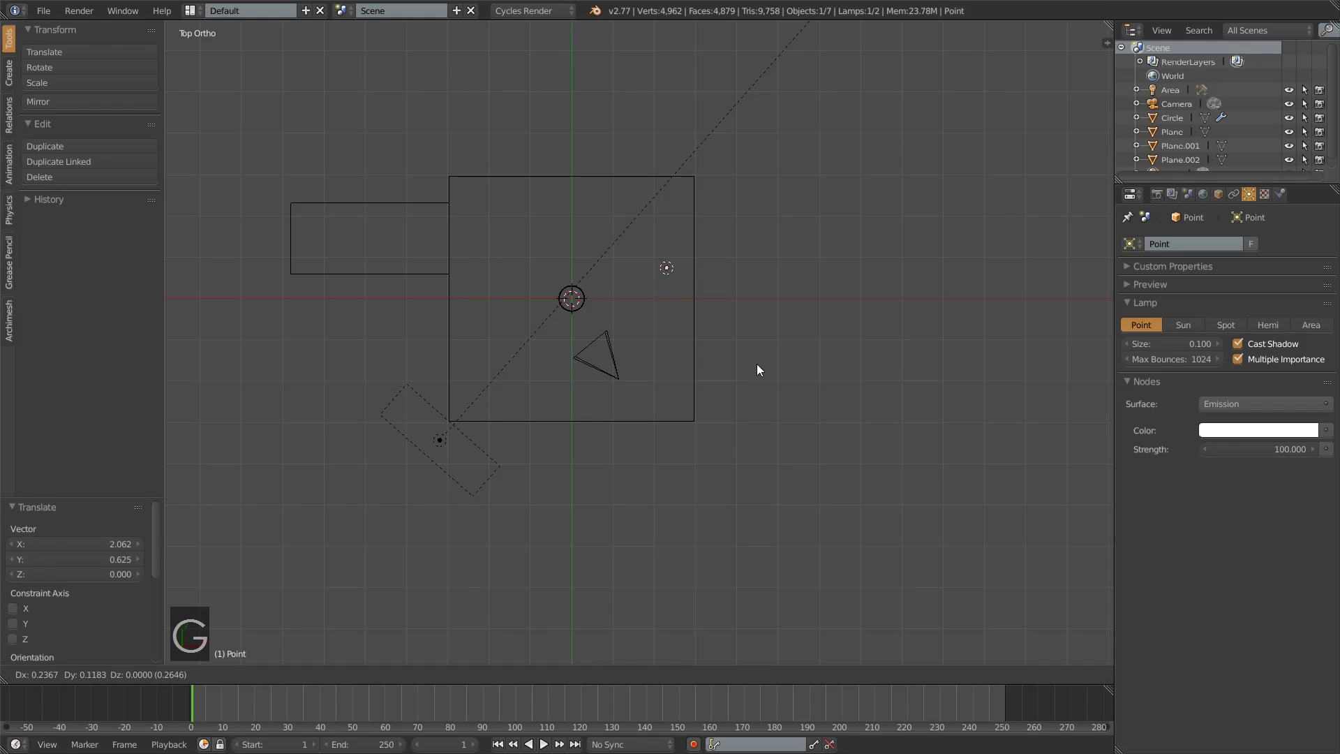
click(748, 355)
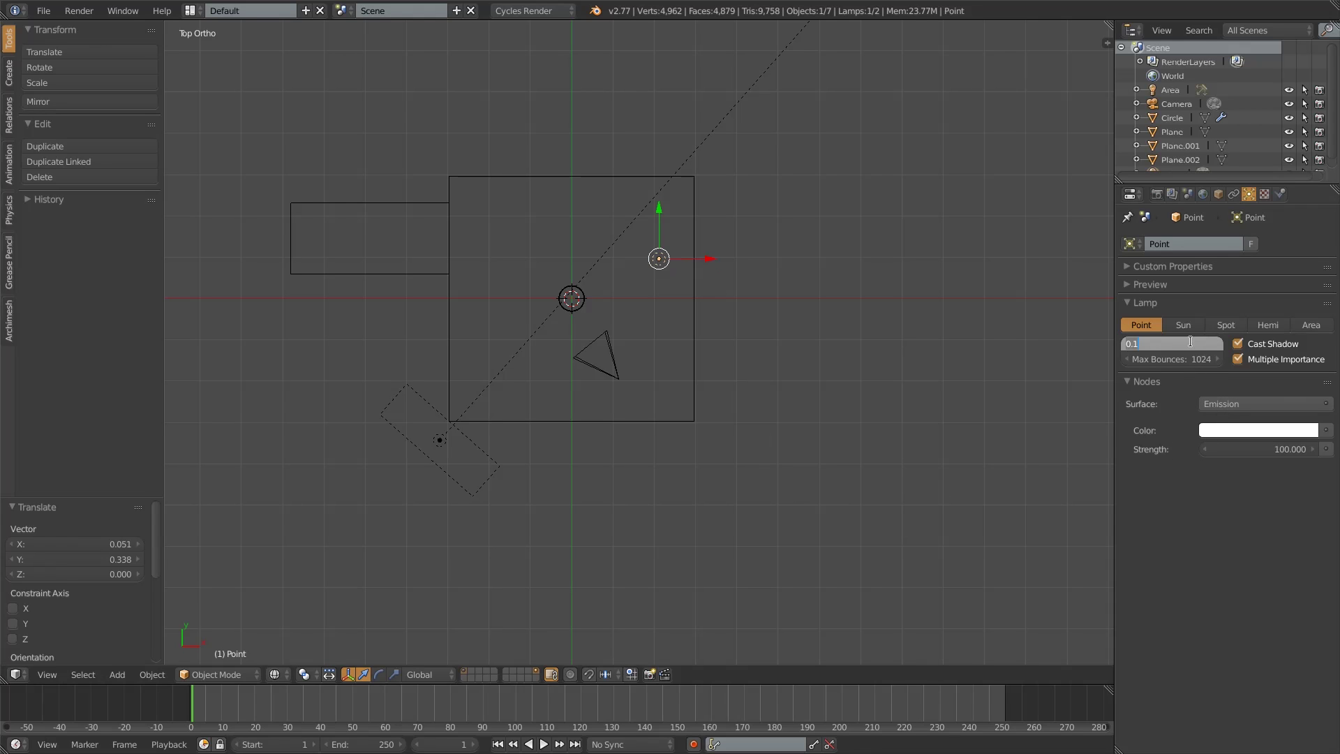
- Set the point lamp's size to 1 and strength to 50, and give it a pale blue color
text(1)
key(Return)
key(KP_0)
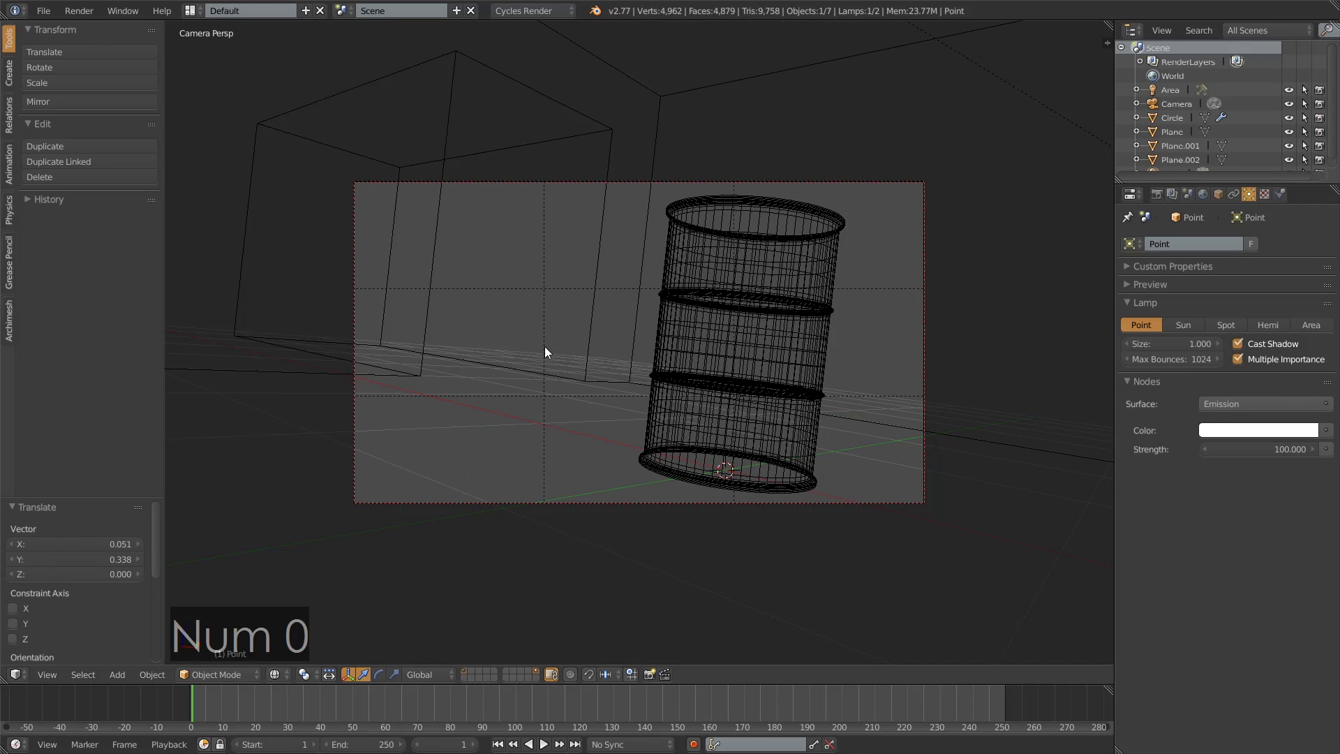
click(1254, 450)
text(50)
key(Return)
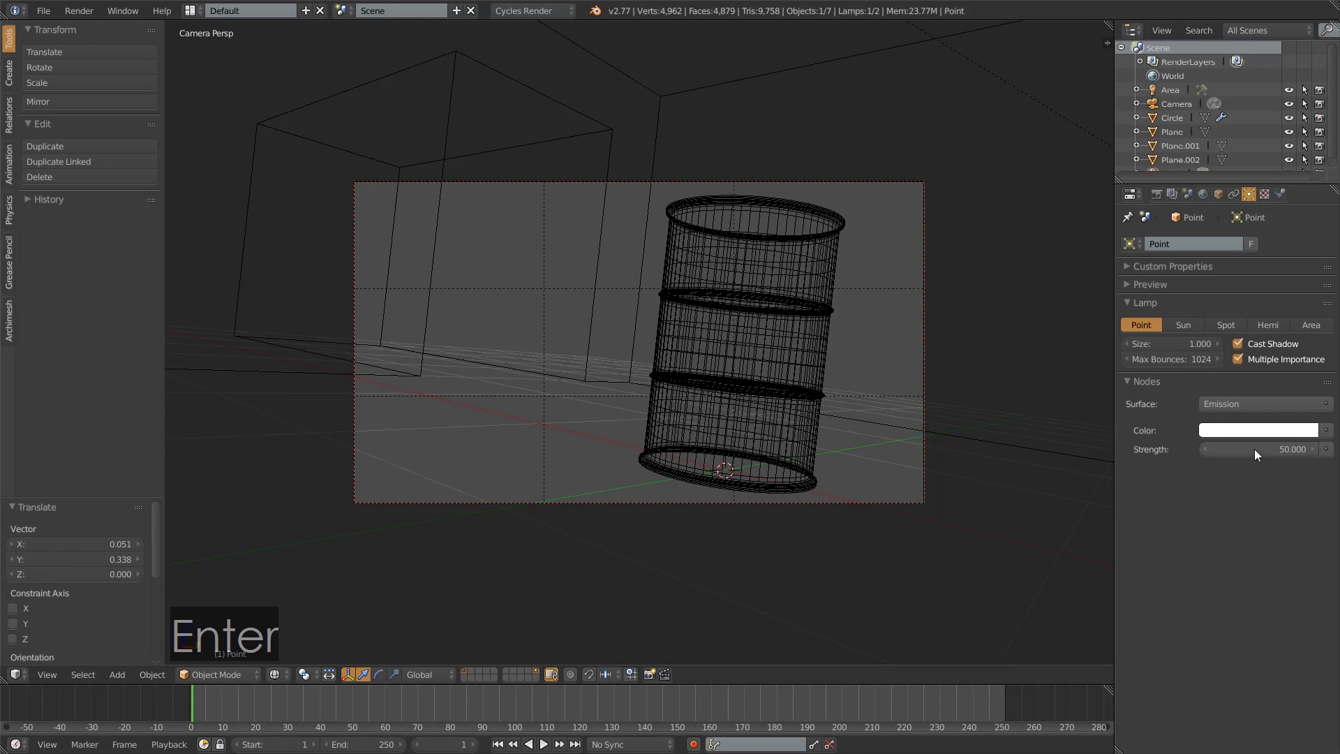
click(1268, 430)
drag(1259, 258, 1250, 254)
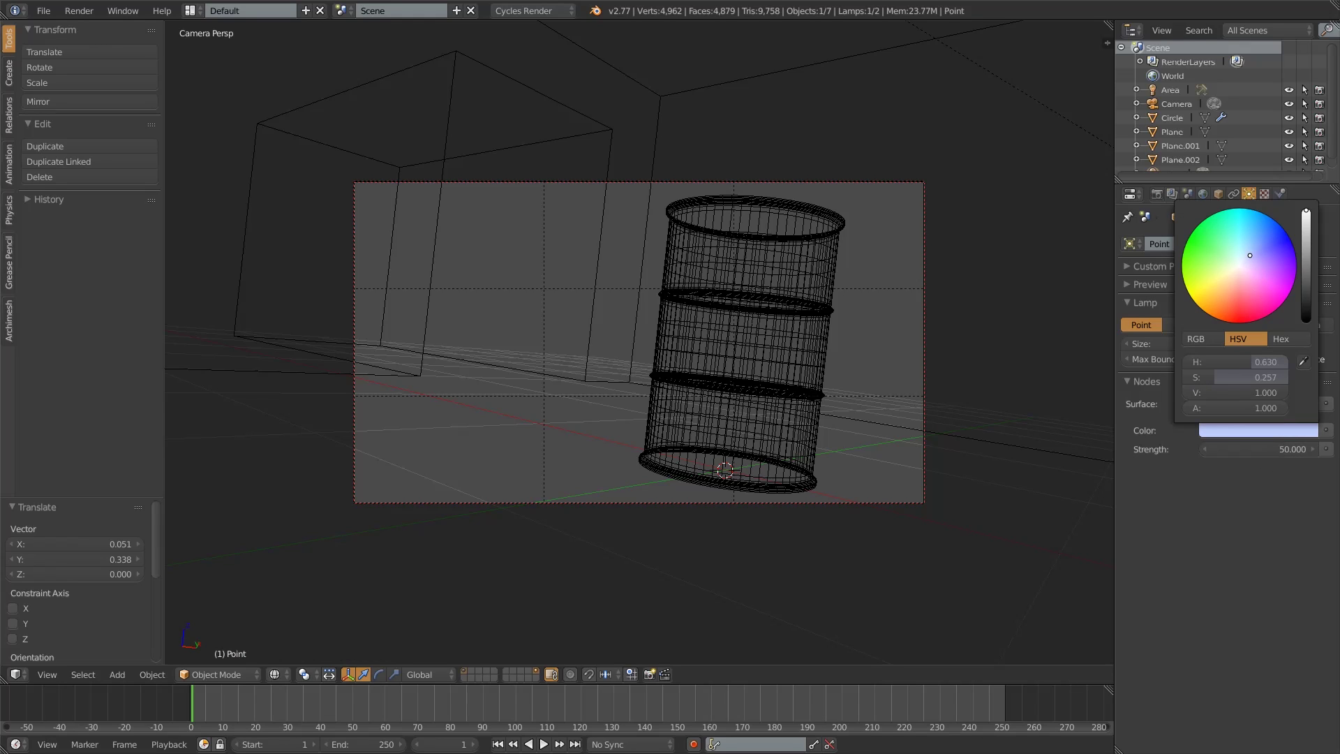
- Check the blue point lamp's effect in the rendered camera view, and go back to solid shading
click(275, 674)
click(342, 570)
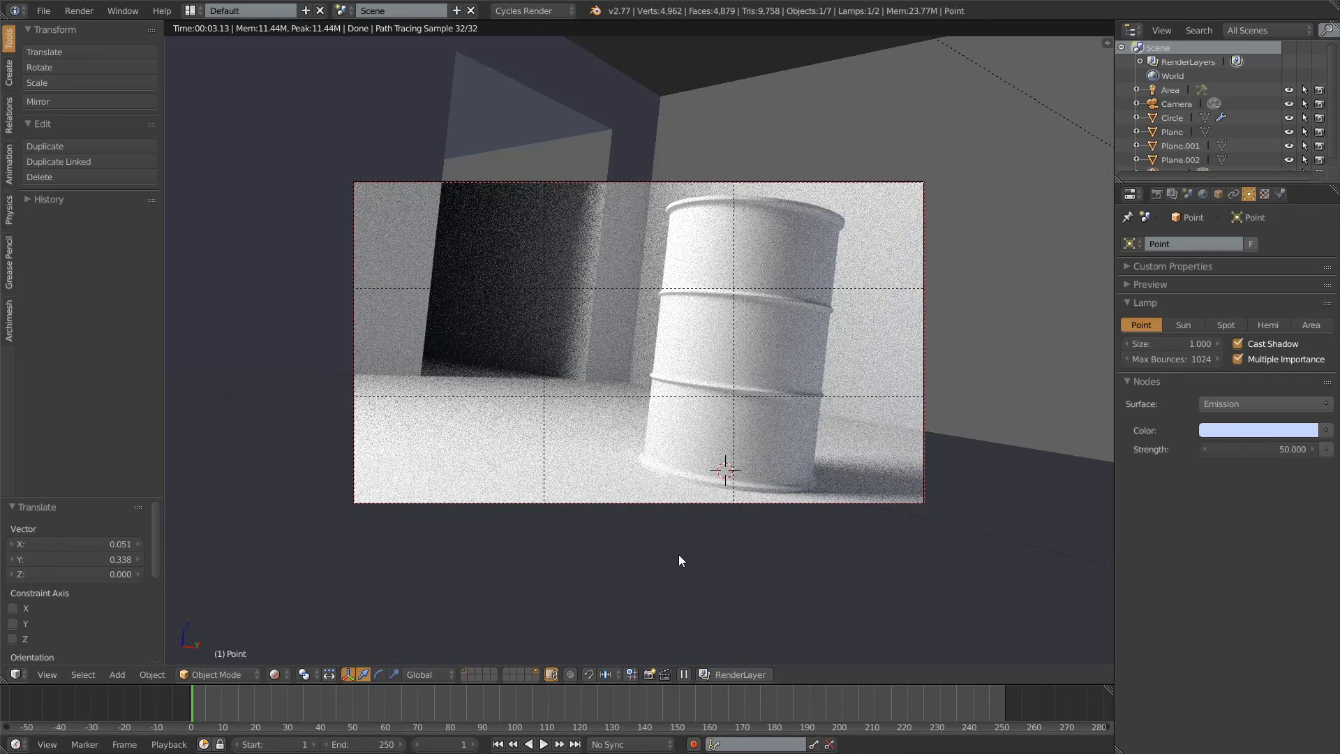
click(275, 674)
click(312, 624)
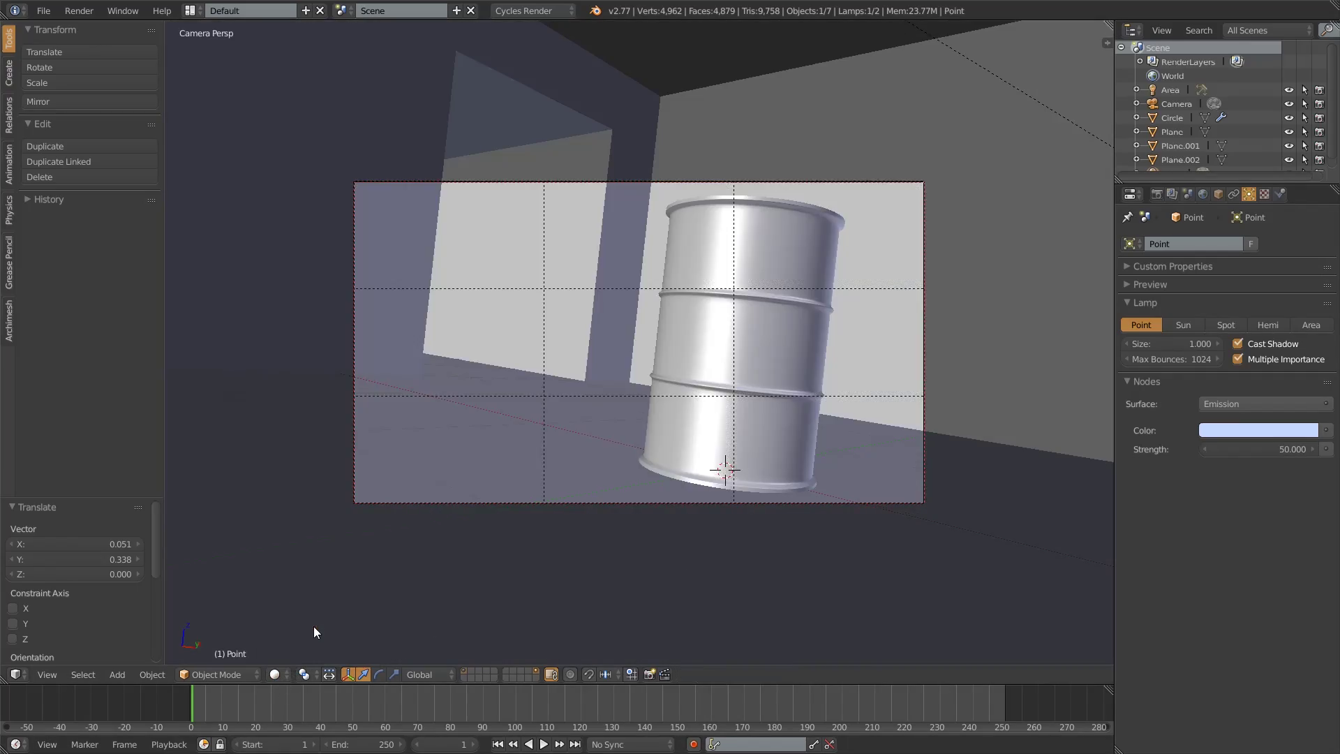
- Duplicate the point lamp into the passage behind the doorway and raise the copy about 2.06 in Z
key(KP_7)
key(z)
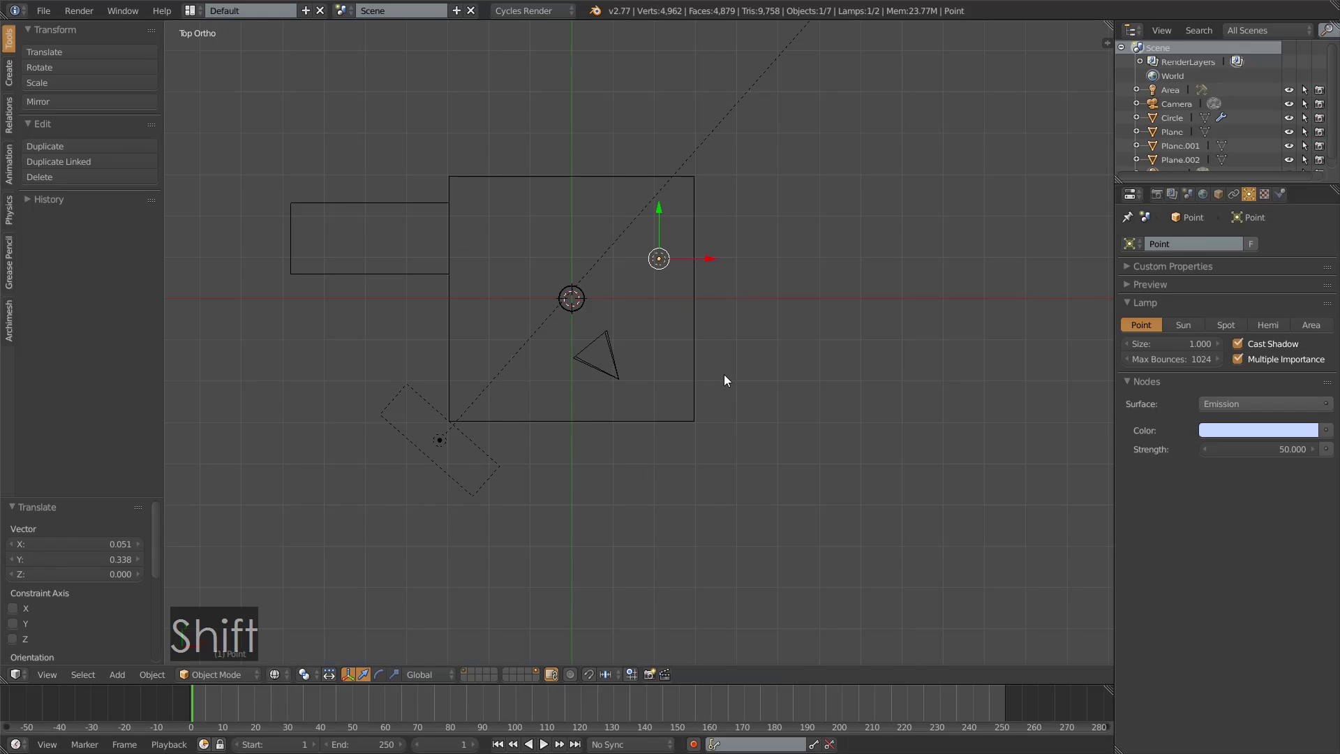
key(shift+d)
click(387, 354)
middle_drag(391, 500, 343, 398)
key(g)
key(z)
click(383, 345)
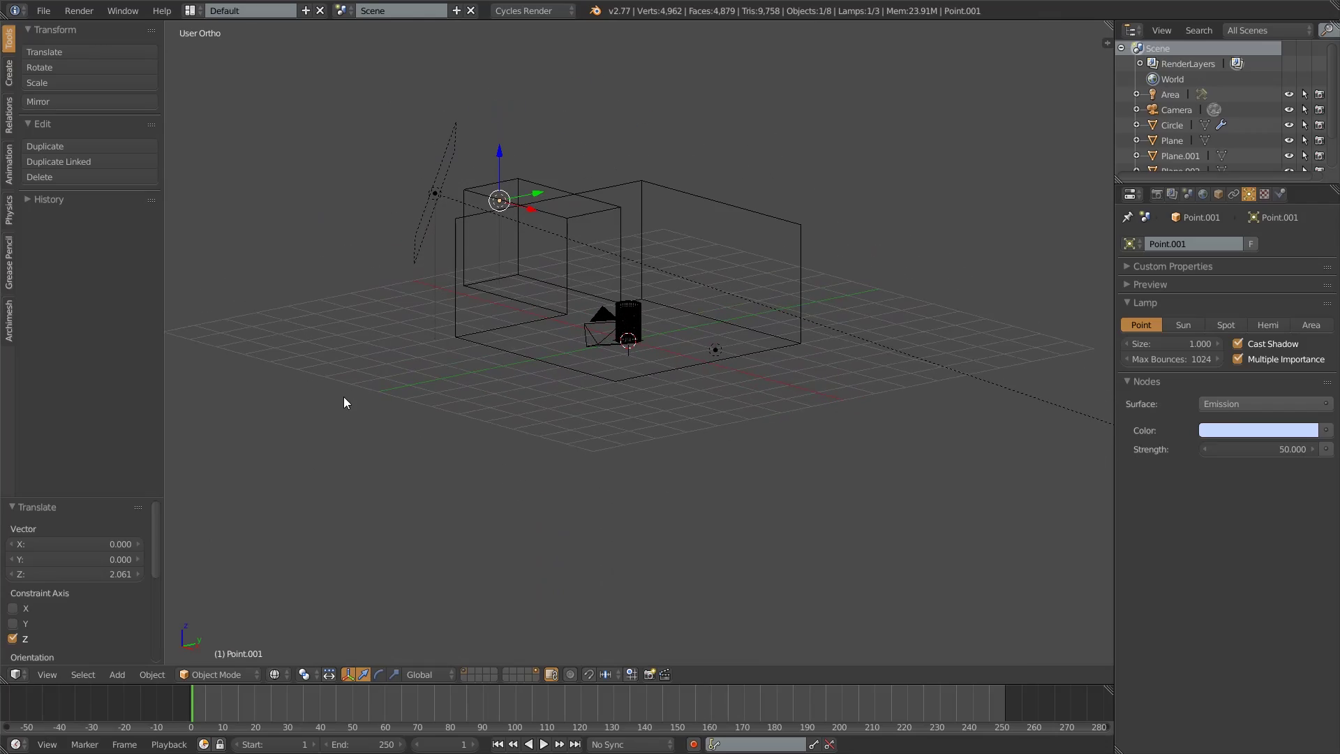
- Change the passage lamp's color to a pale pinkish orange while previewing the rendered camera view
key(KP_0)
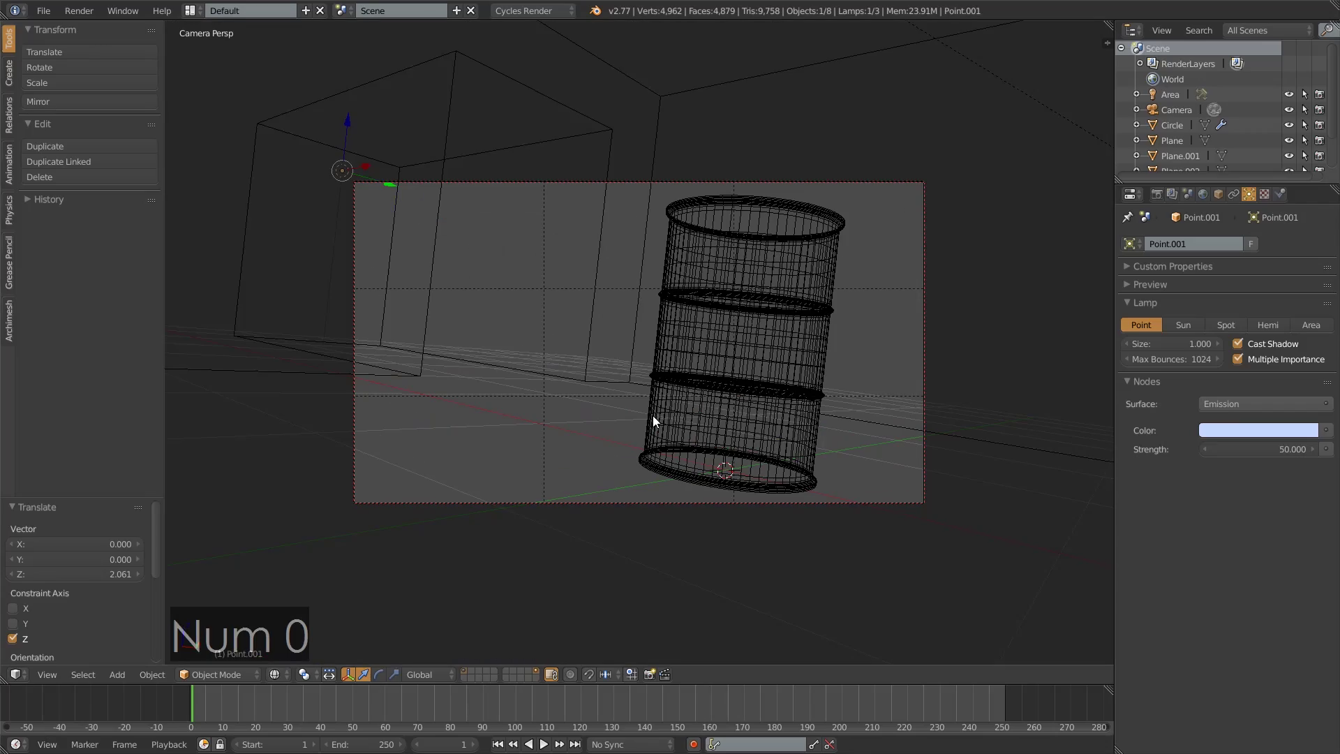
click(276, 674)
click(333, 573)
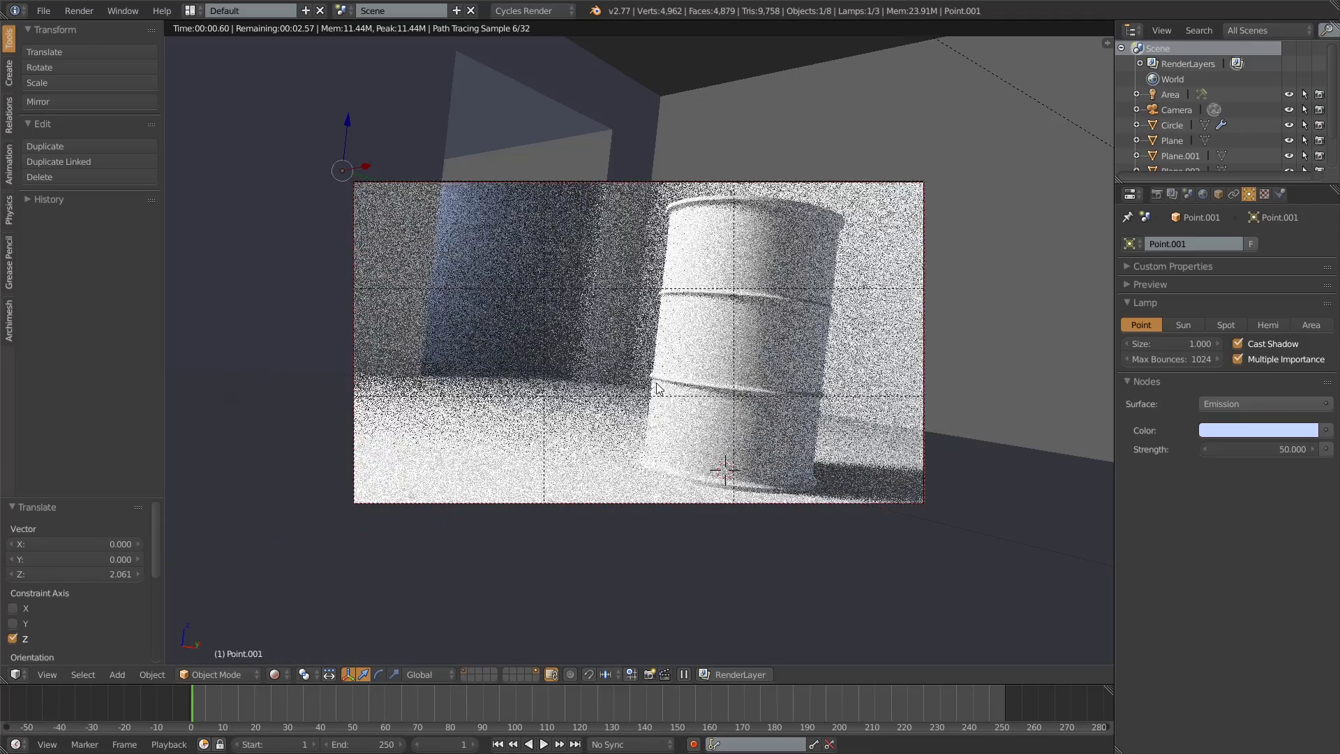
click(1243, 429)
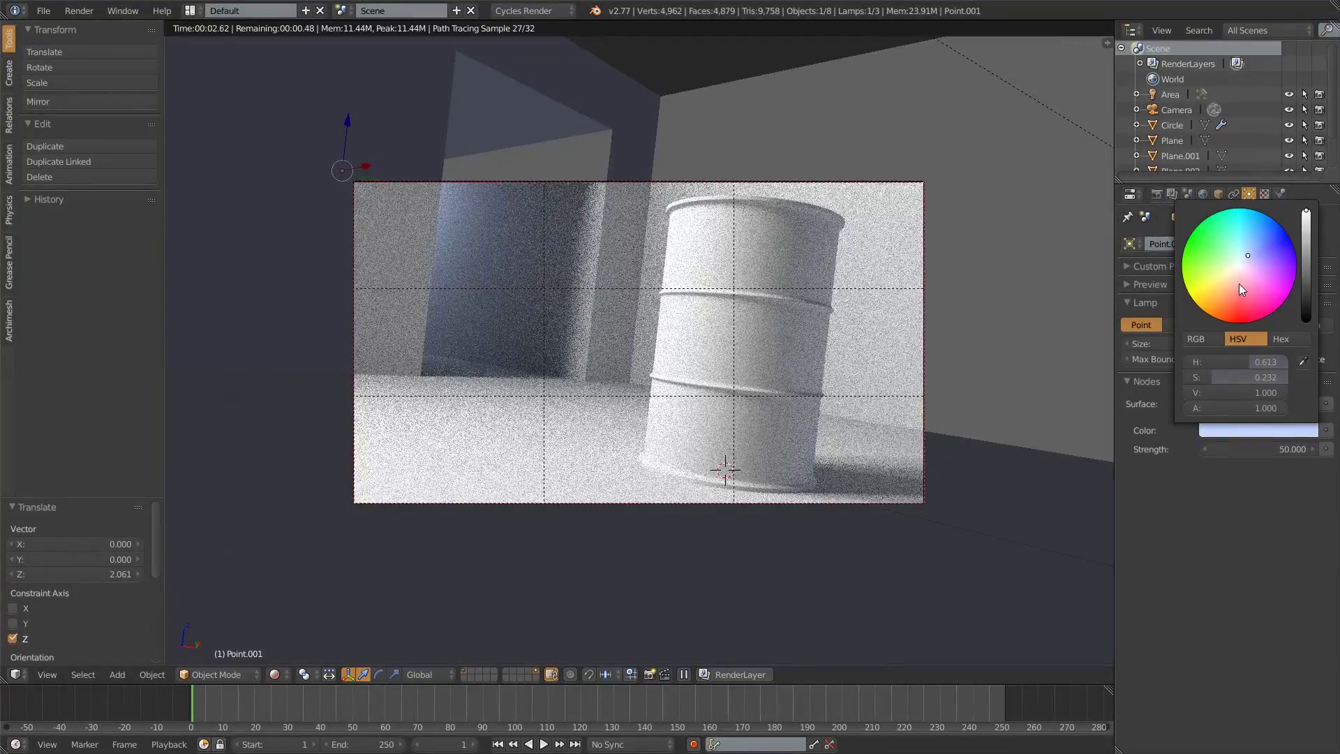
click(1239, 284)
drag(1232, 279, 1237, 277)
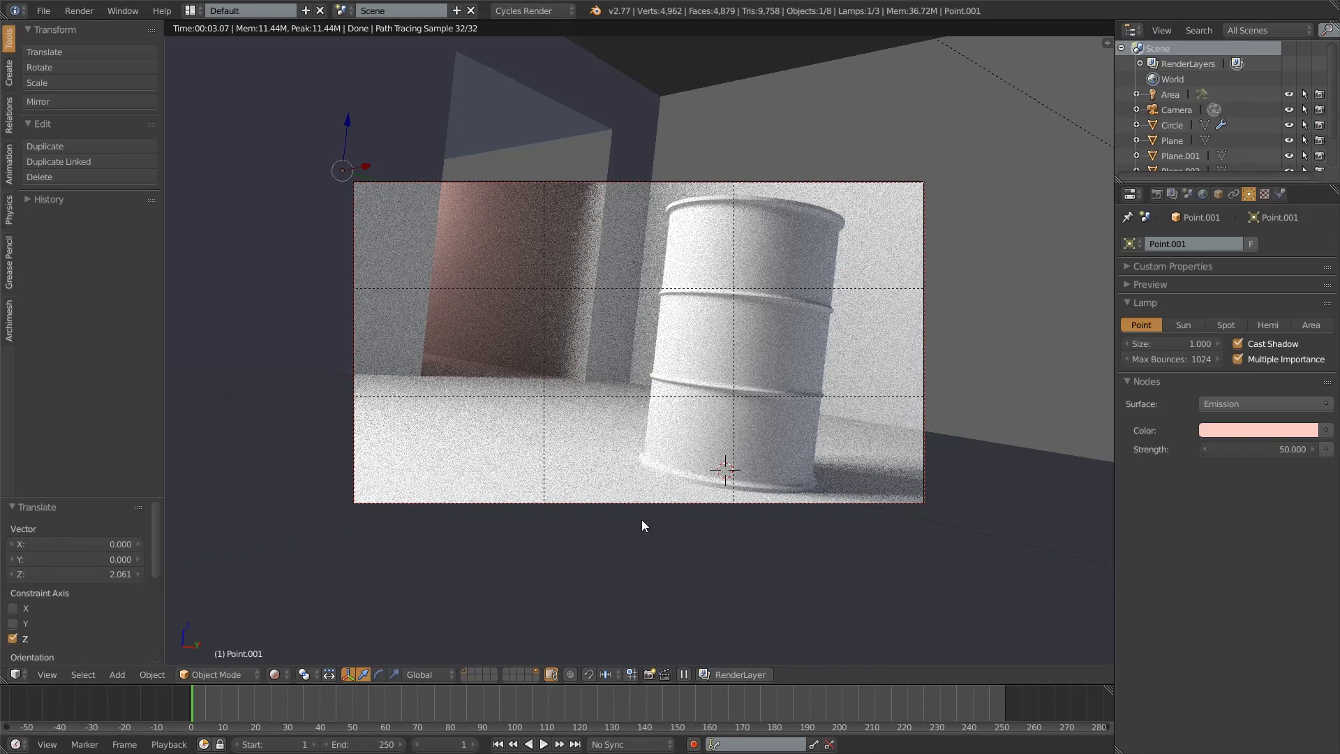
- Return the viewport to solid shading and save the Blender file
click(276, 674)
click(310, 623)
click(43, 11)
click(87, 127)
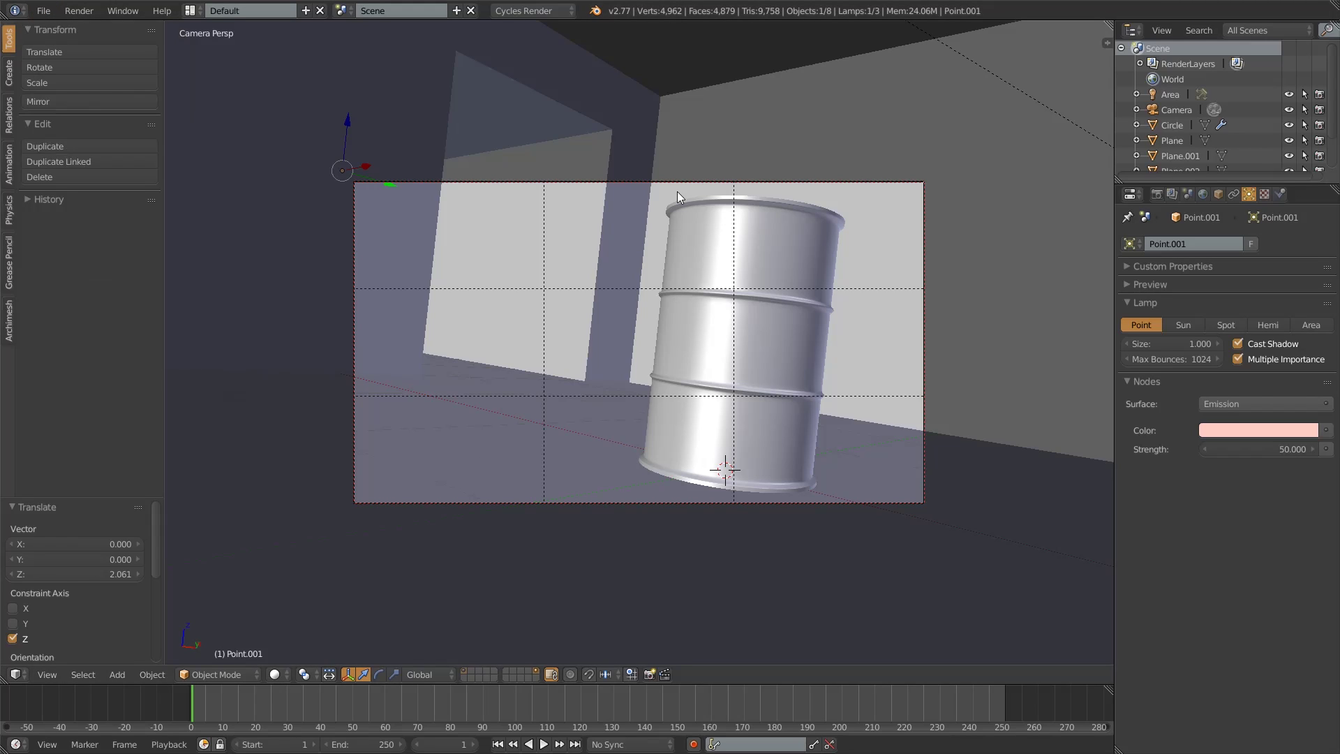
- Select the barrel, the room walls and the floor together in wireframe view
right_click(726, 224)
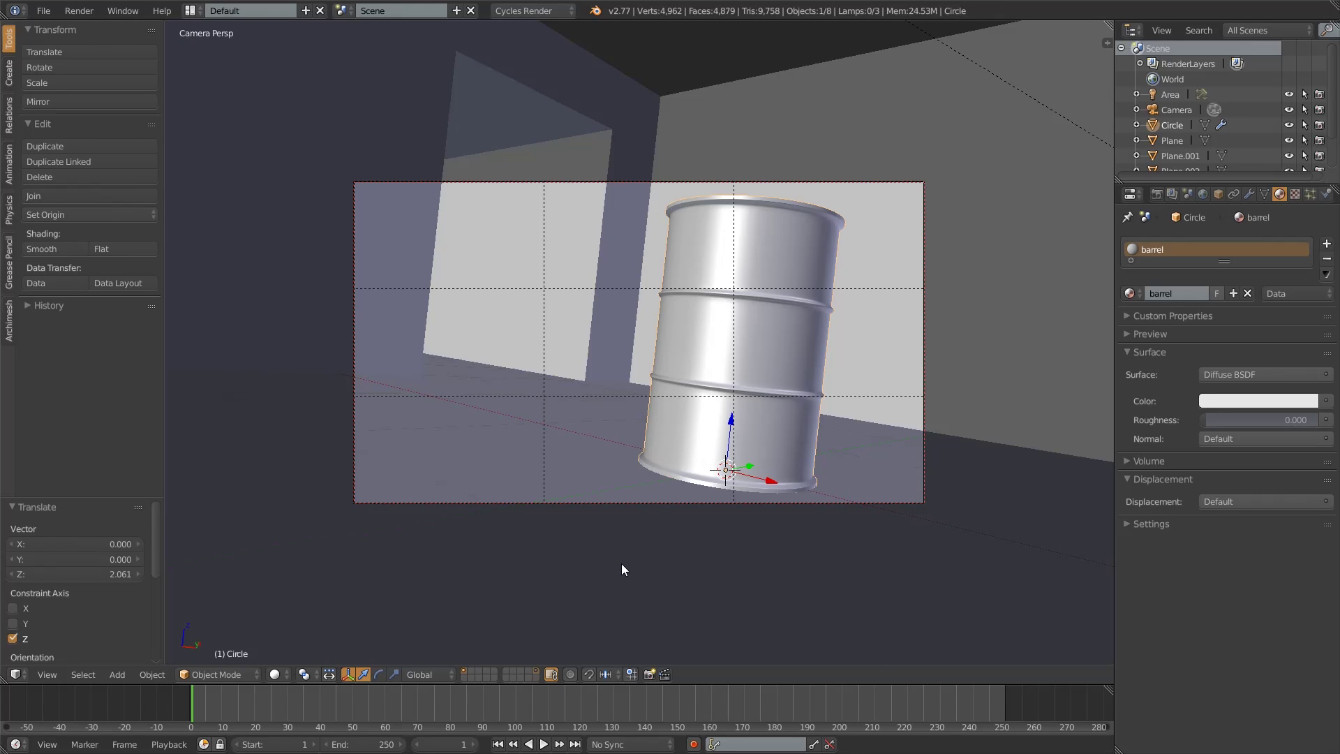
key(z)
key(shift+z)
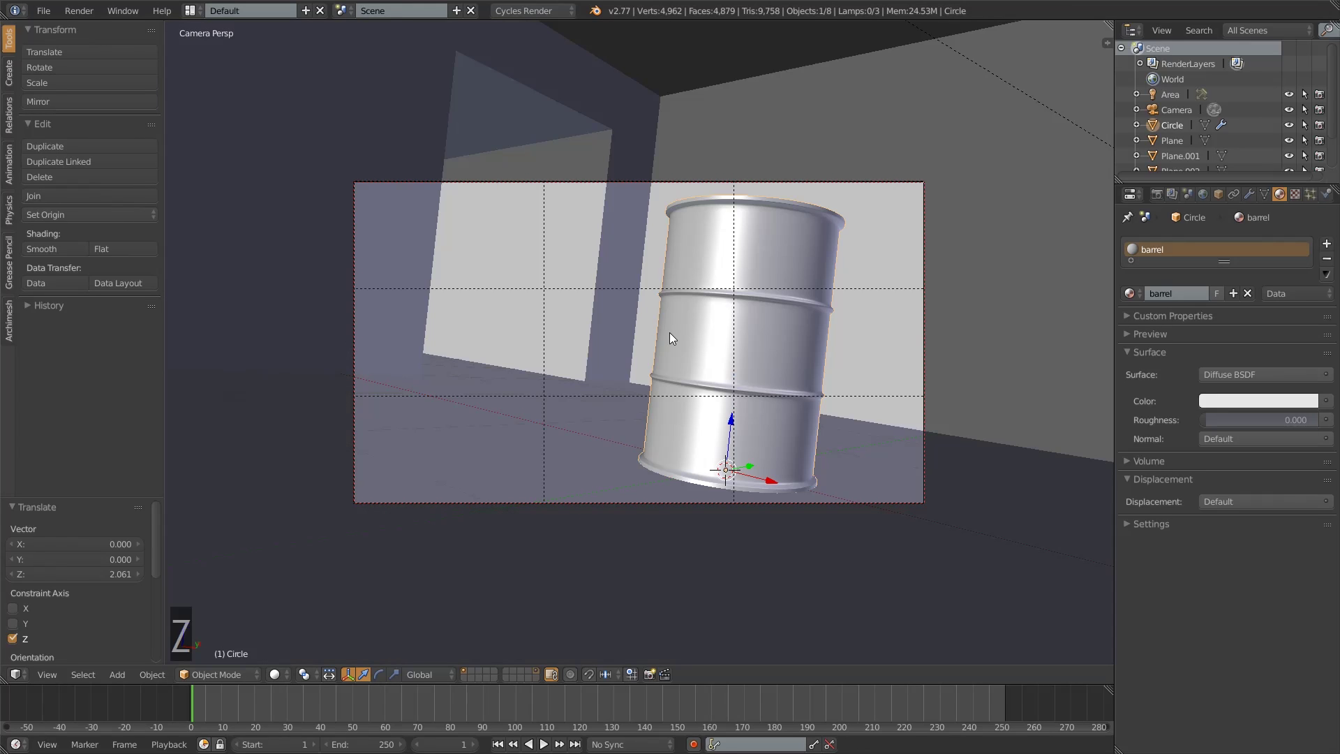
key(z)
middle_drag(914, 308, 974, 227)
shift+right_click(1063, 194)
middle_drag(1063, 194, 800, 390)
shift+right_click(751, 376)
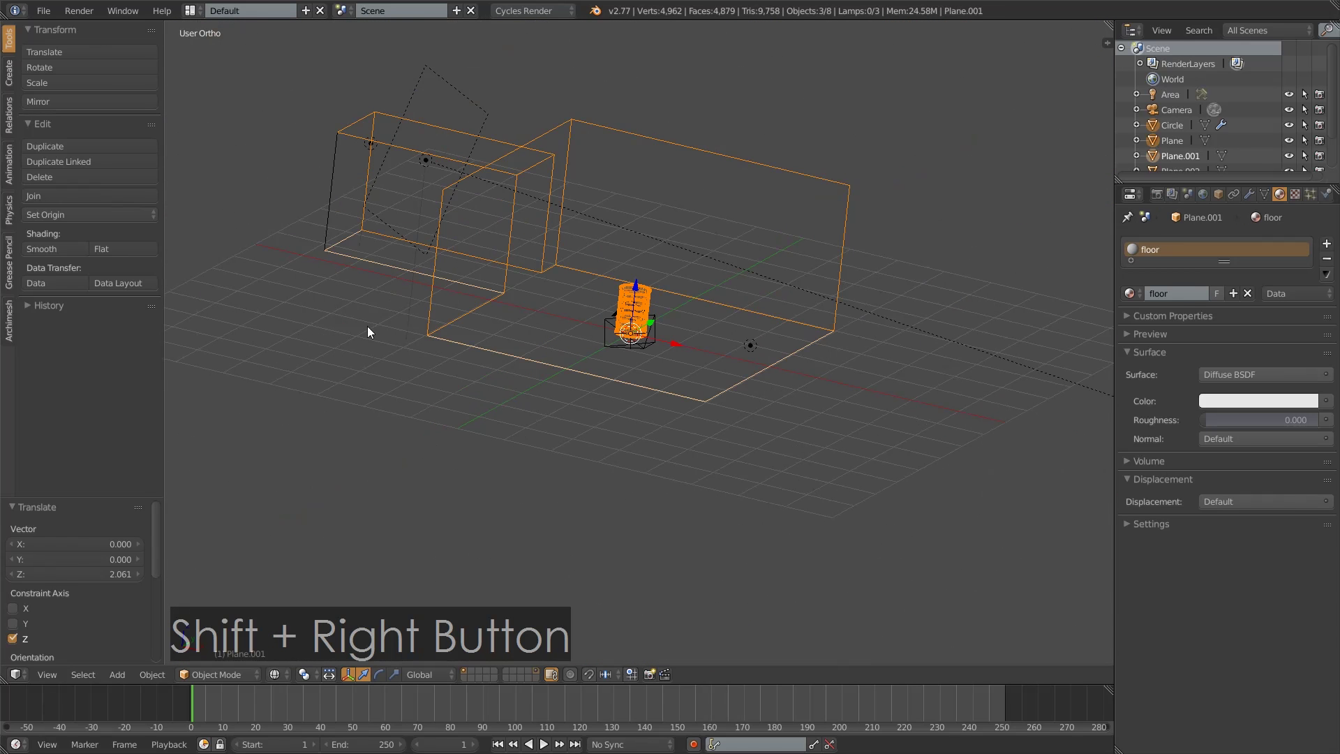
- Export only the selected objects as tut_barrels.fbx to the tutorial folder, with Apply Modifiers enabled
click(44, 11)
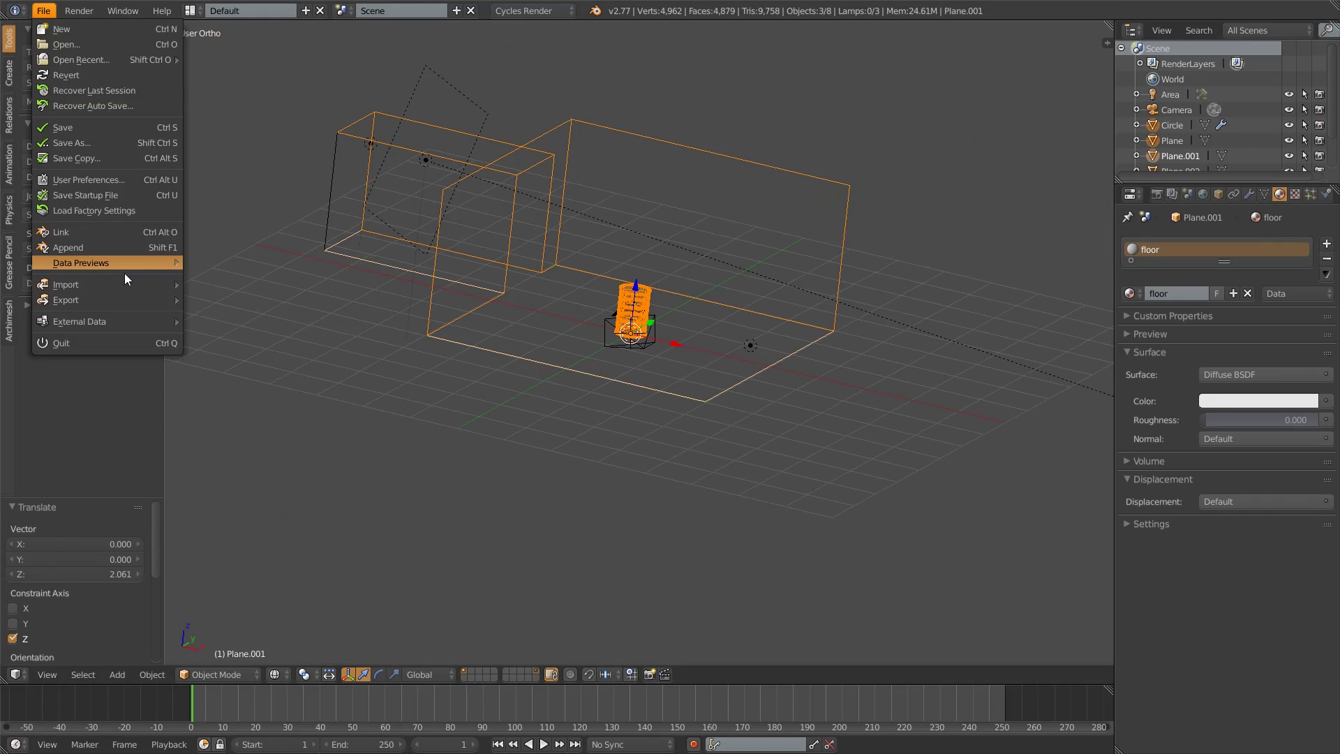
mouse_move(113, 298)
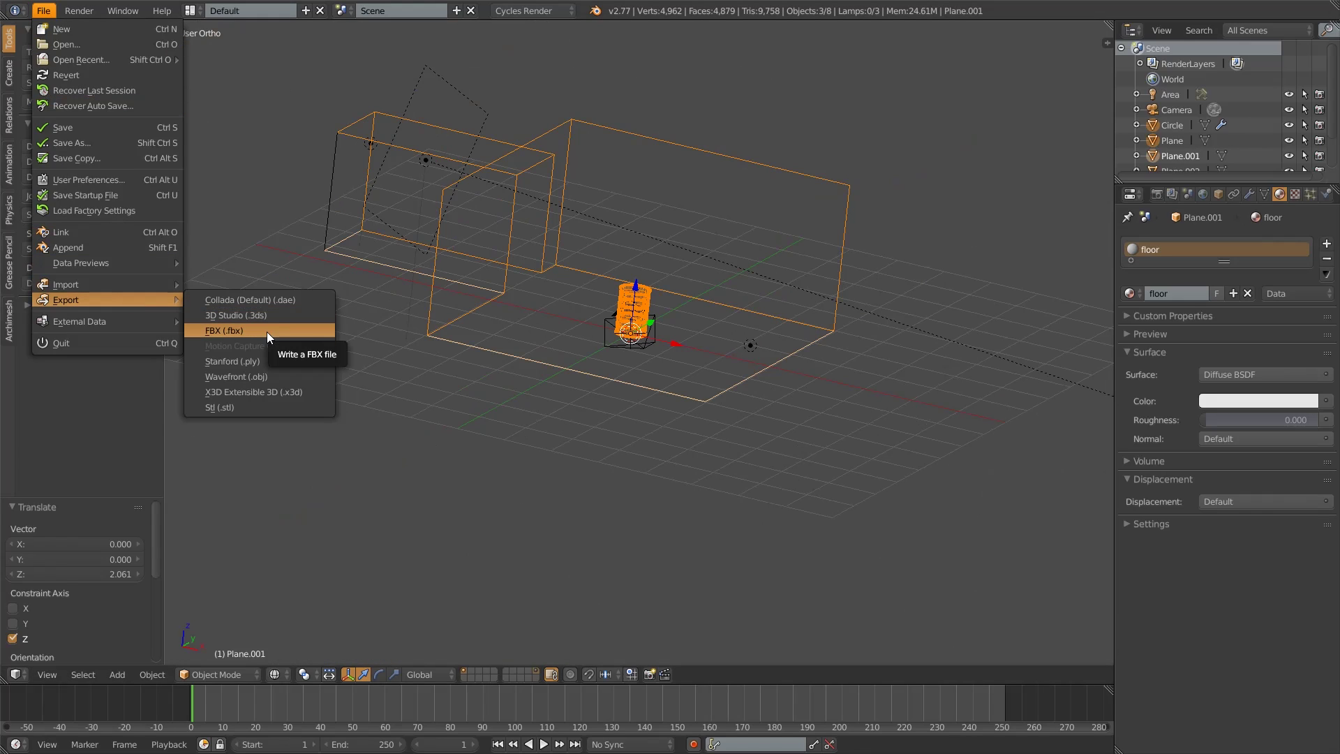
click(304, 331)
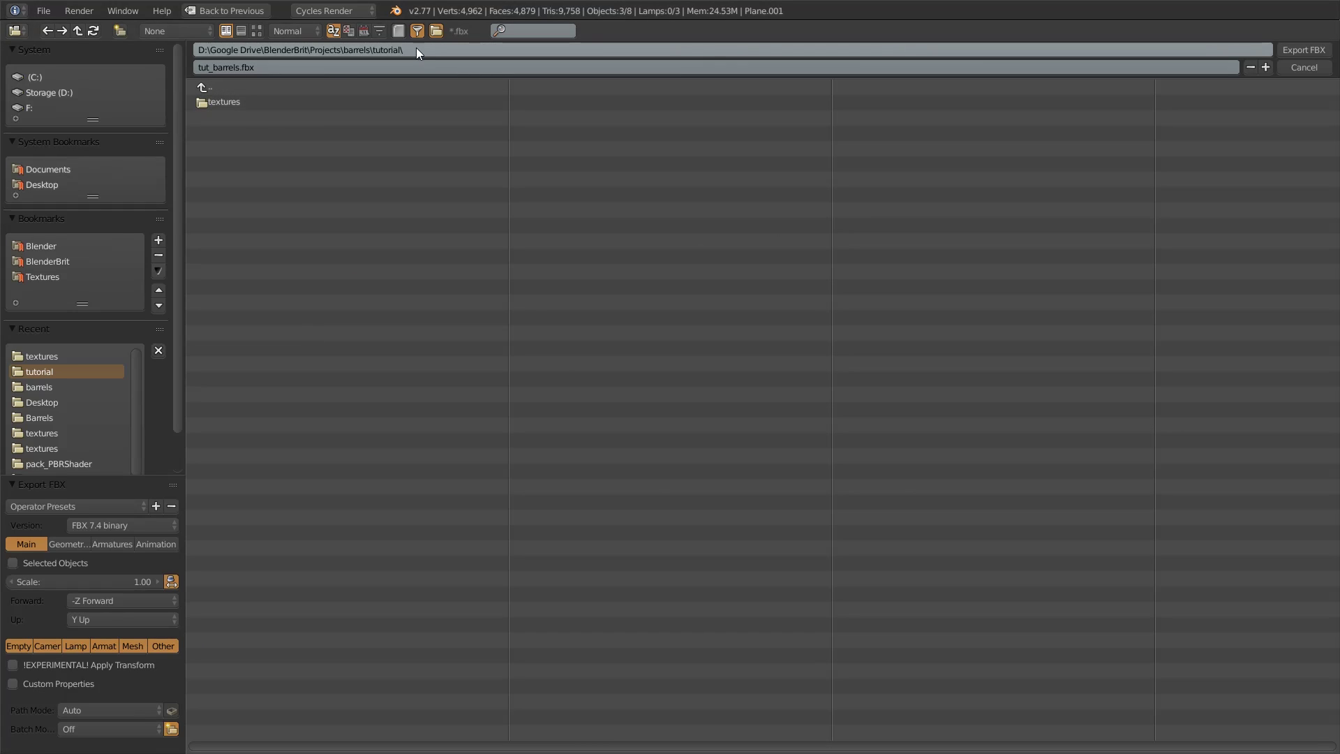
click(116, 545)
click(155, 544)
click(26, 544)
click(44, 564)
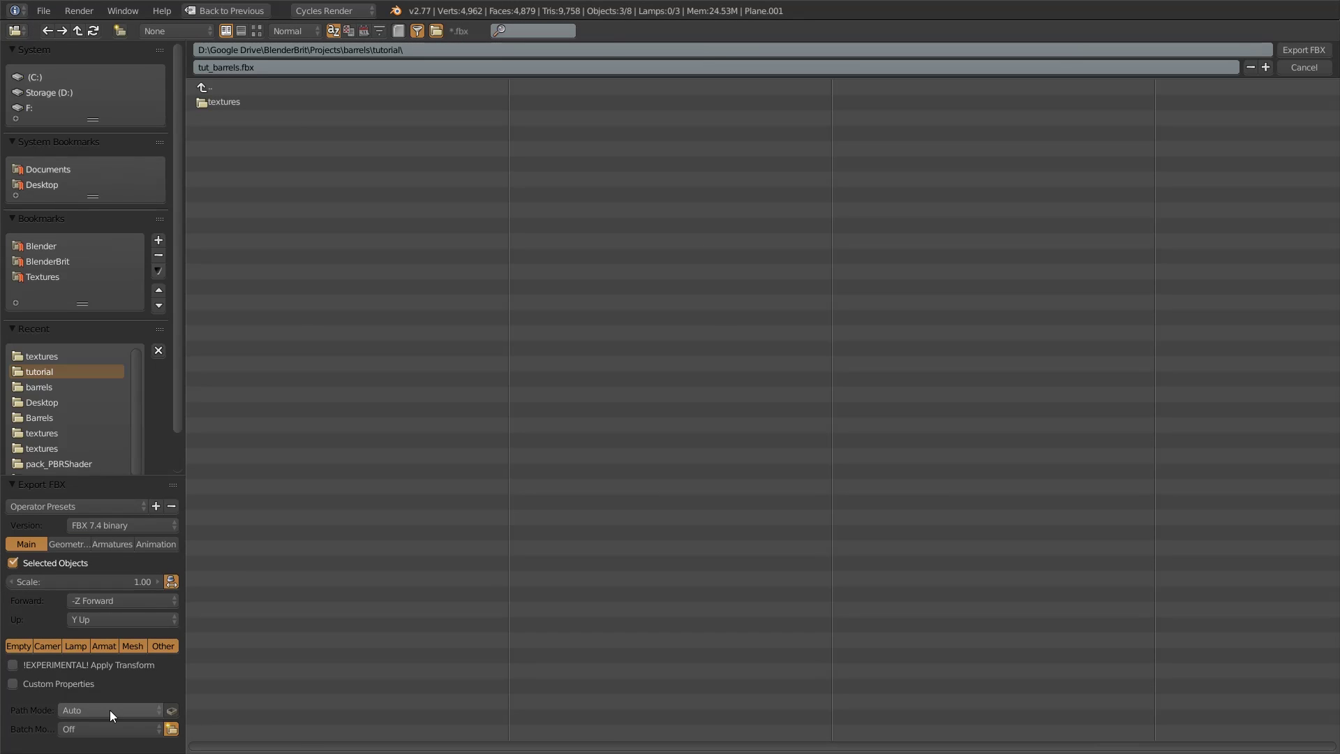
click(60, 545)
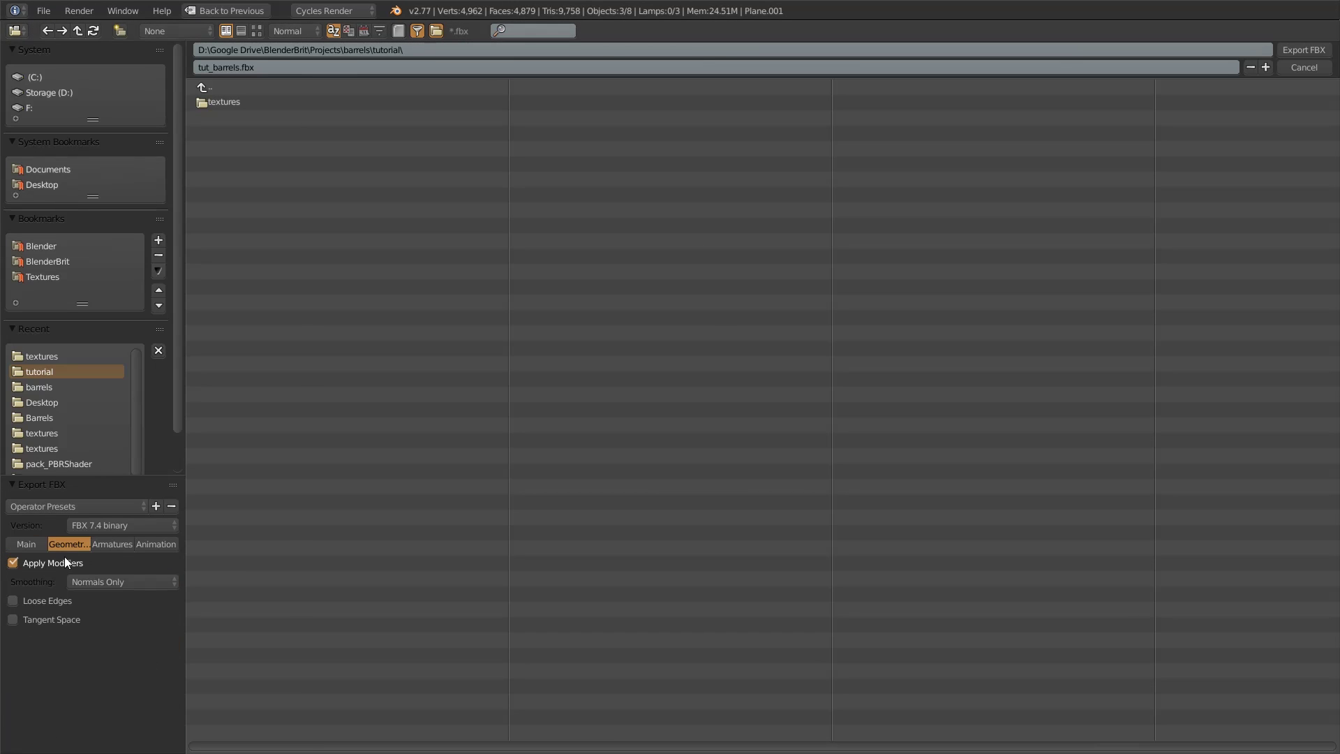
click(11, 543)
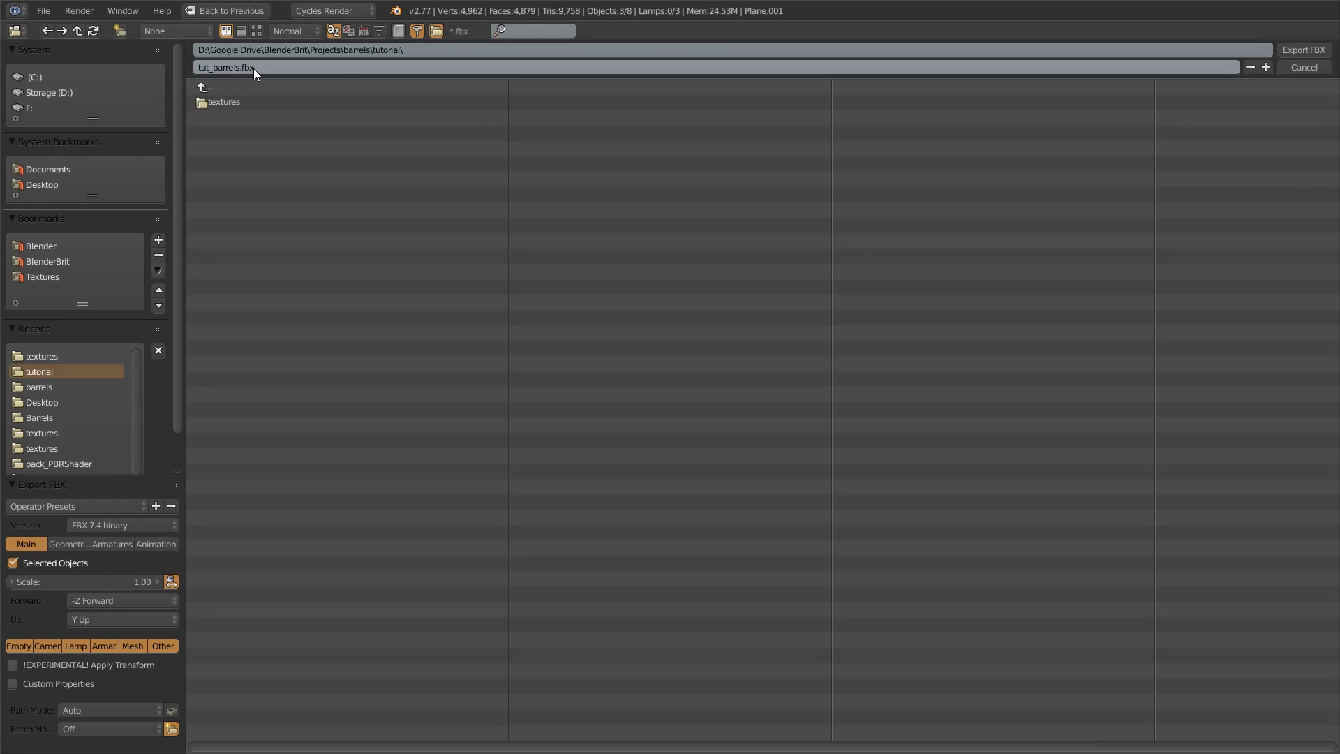
click(1302, 50)
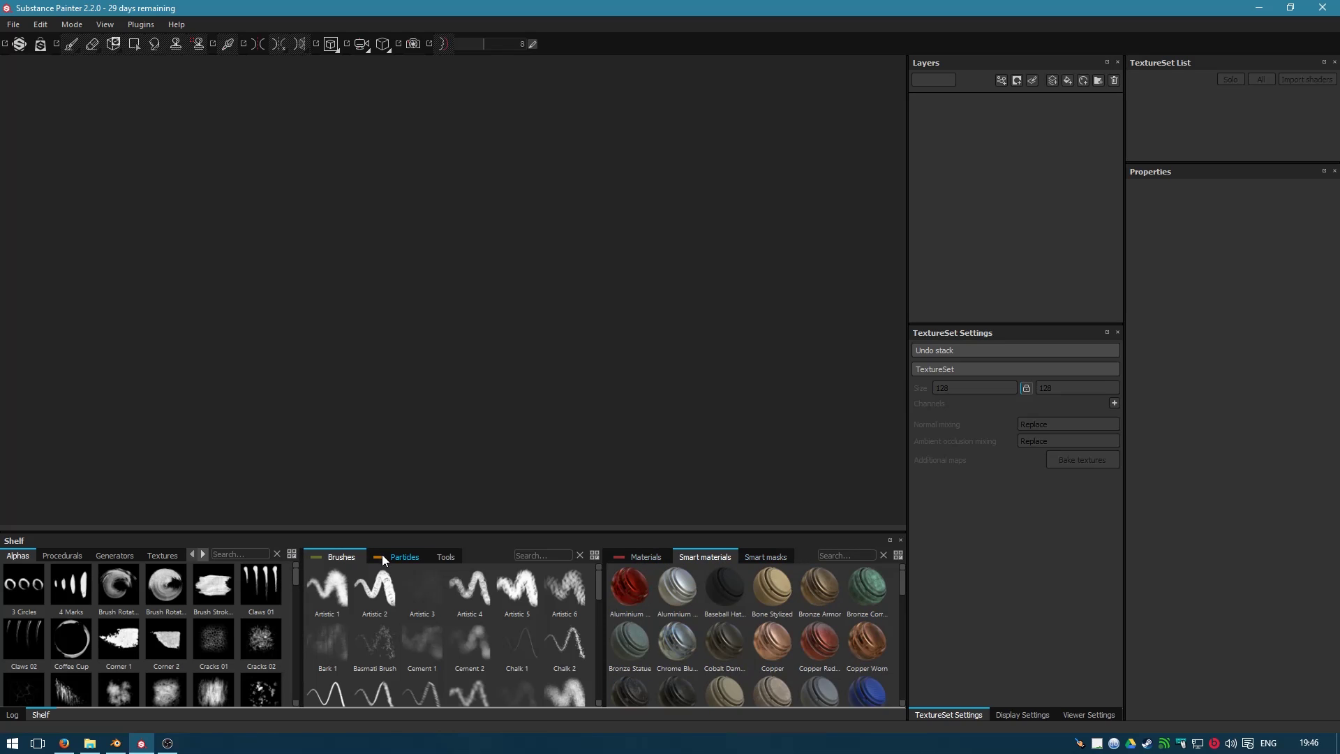
- Start a new project with the pbr-metal-rough template and choose tut_barrels.fbx from the tutorial folder as its mesh
click(21, 23)
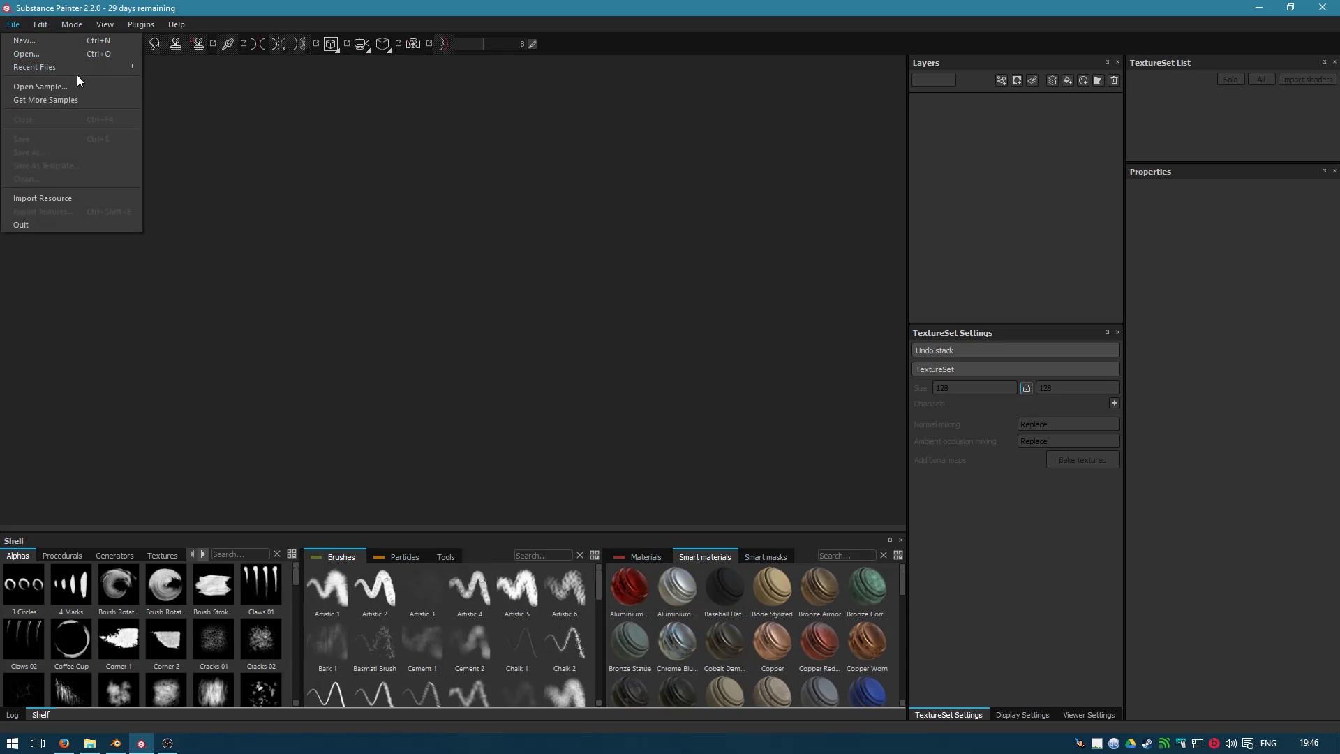
click(26, 42)
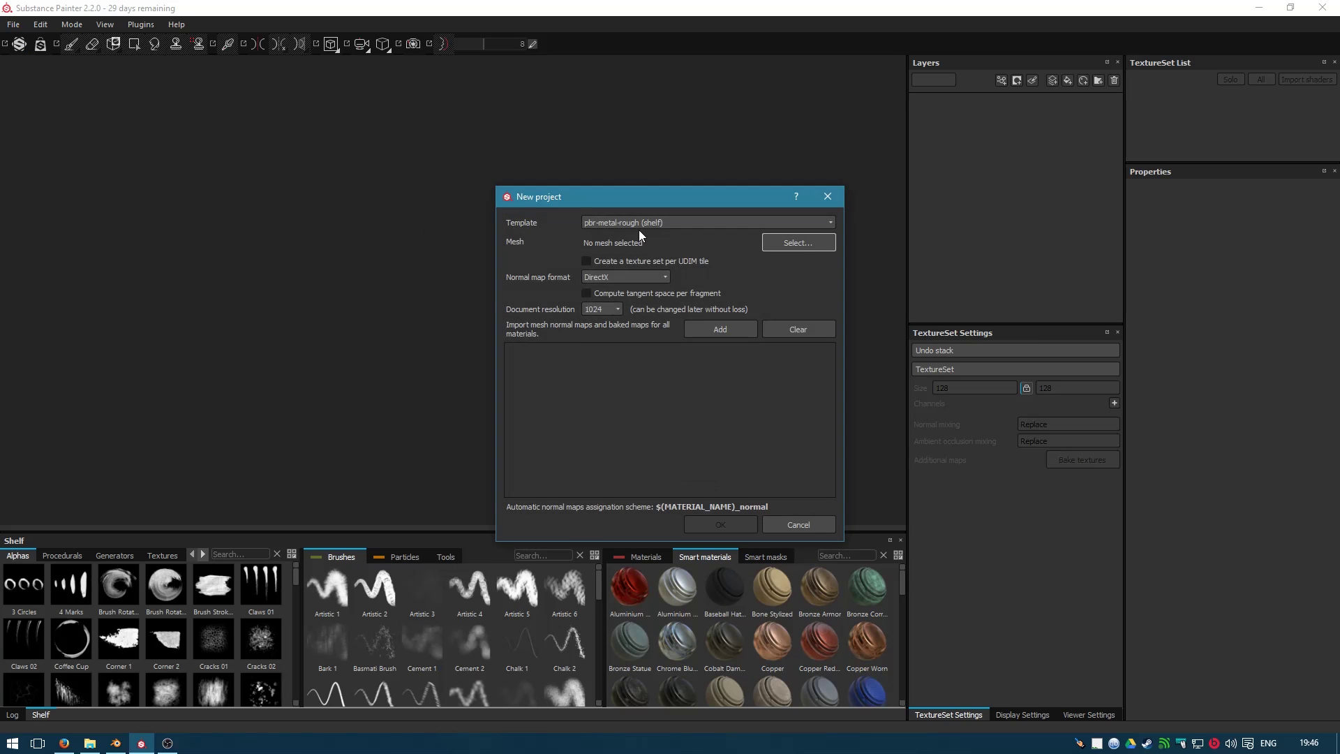
drag(633, 190, 633, 182)
click(663, 214)
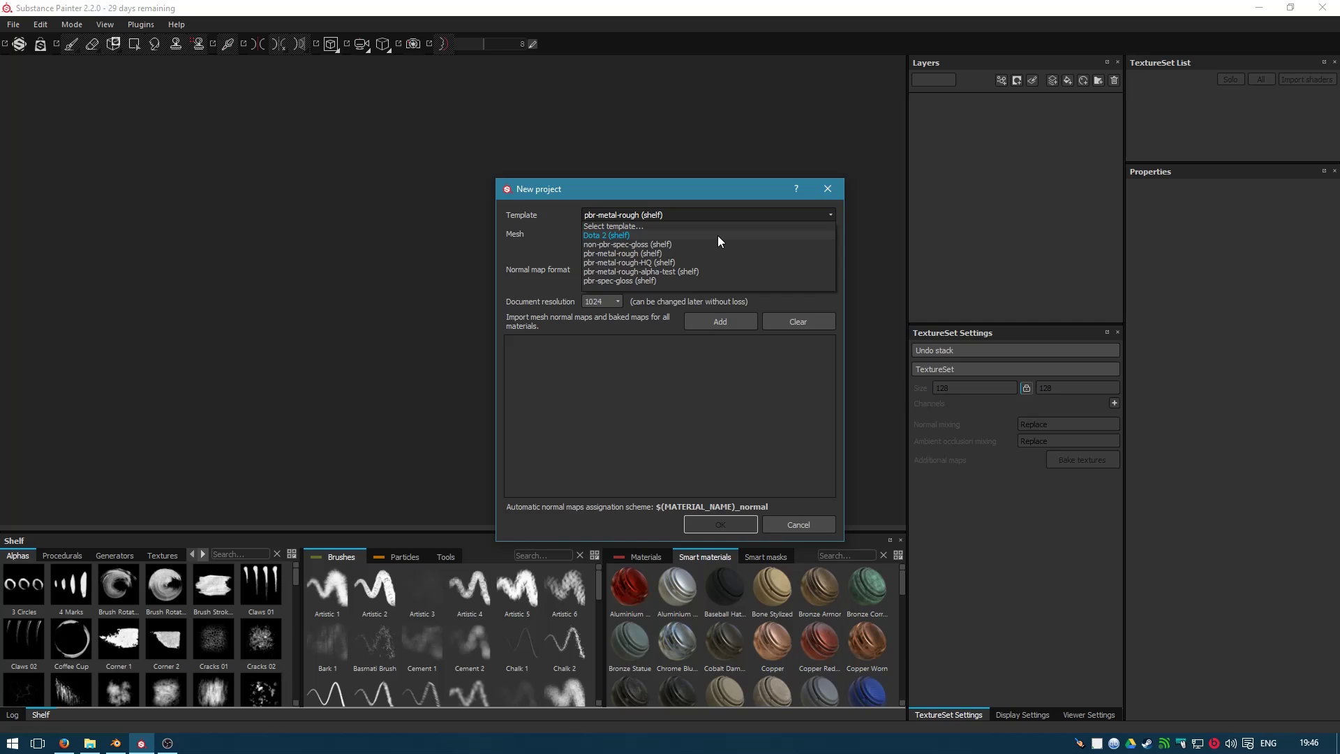
click(733, 254)
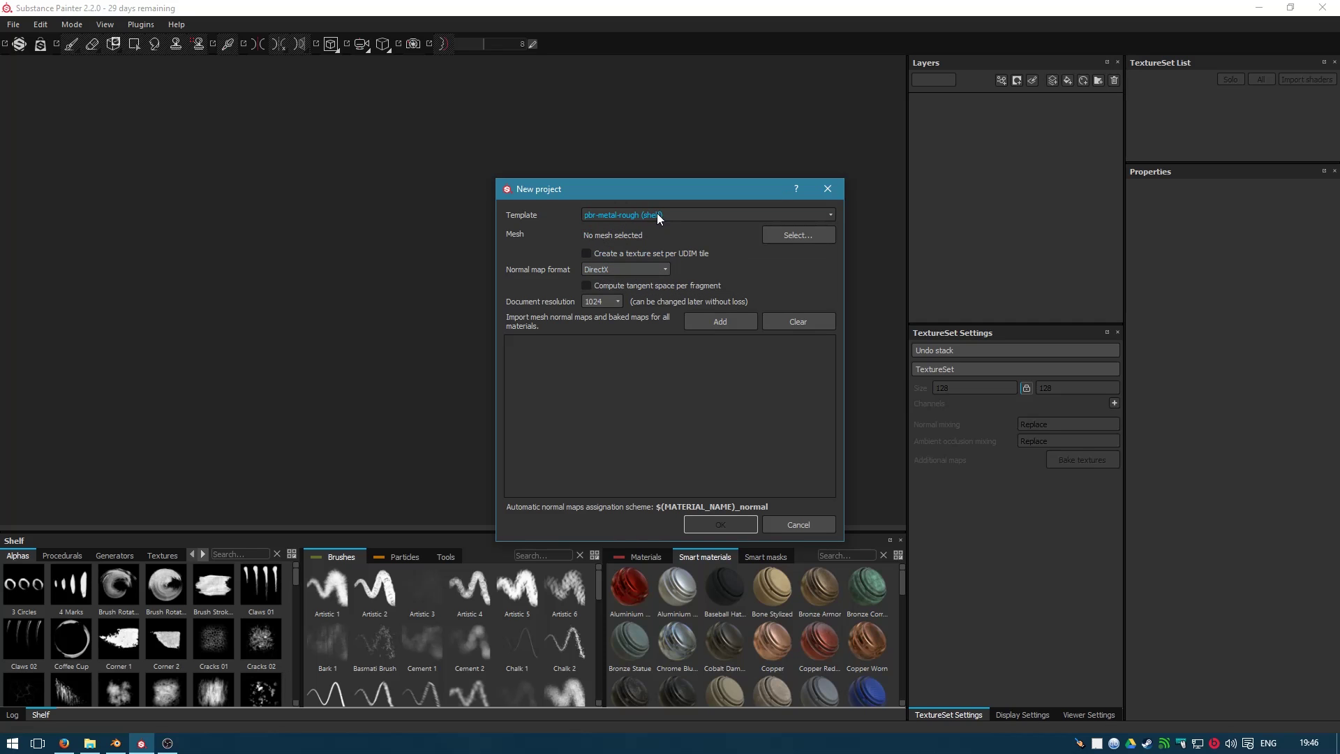
click(784, 234)
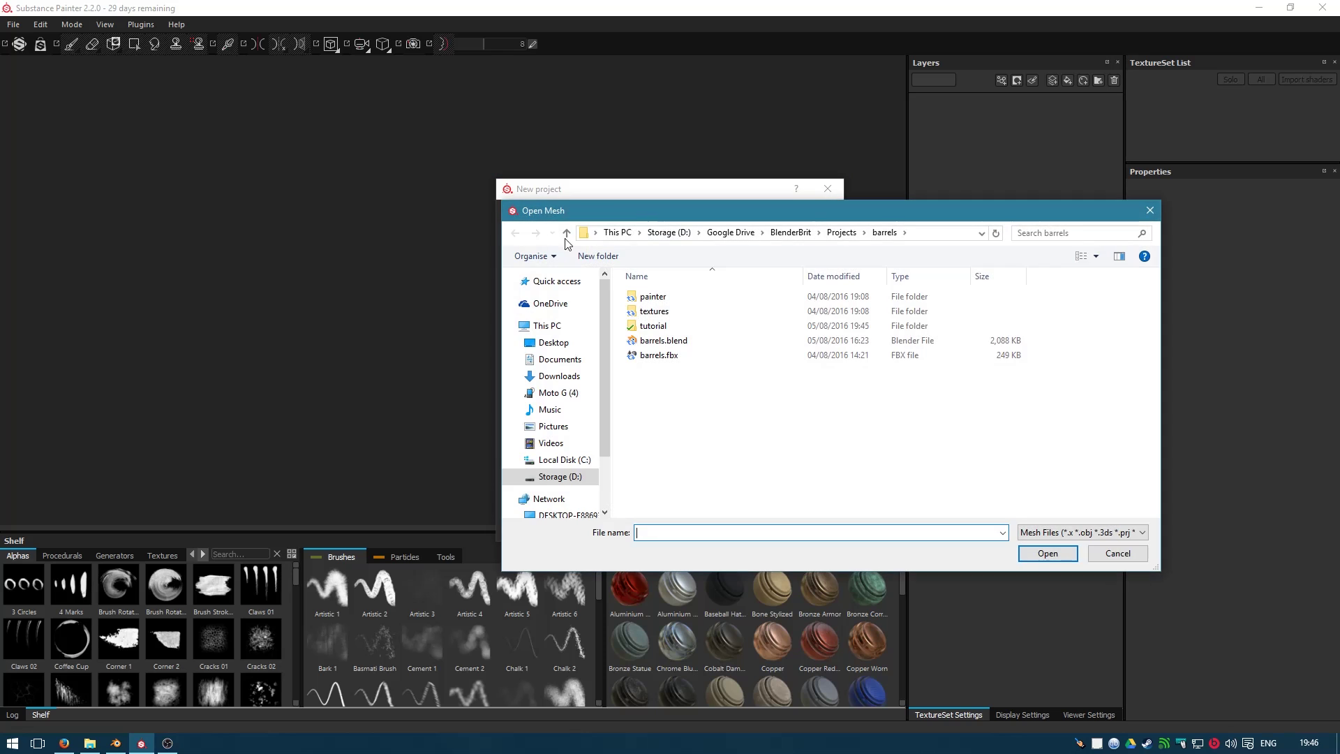
drag(635, 210, 377, 157)
click(429, 303)
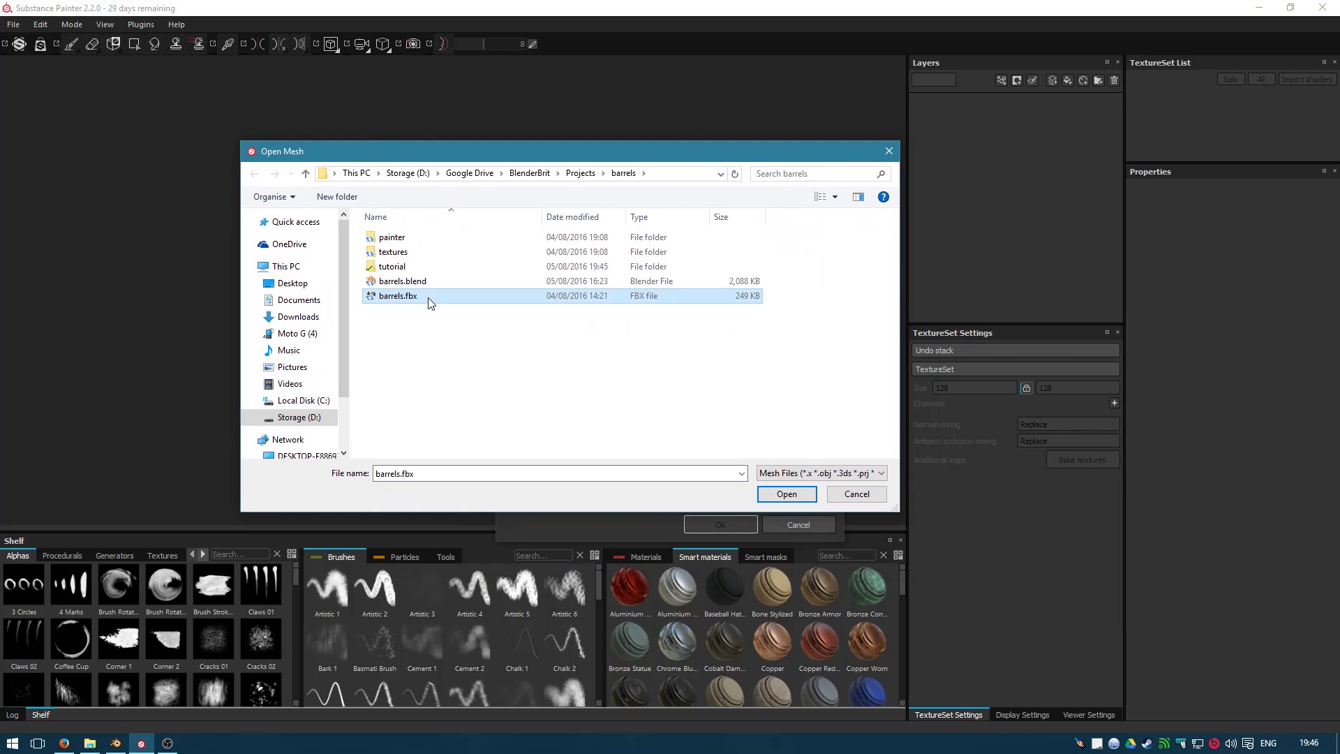
double_click(401, 267)
click(412, 267)
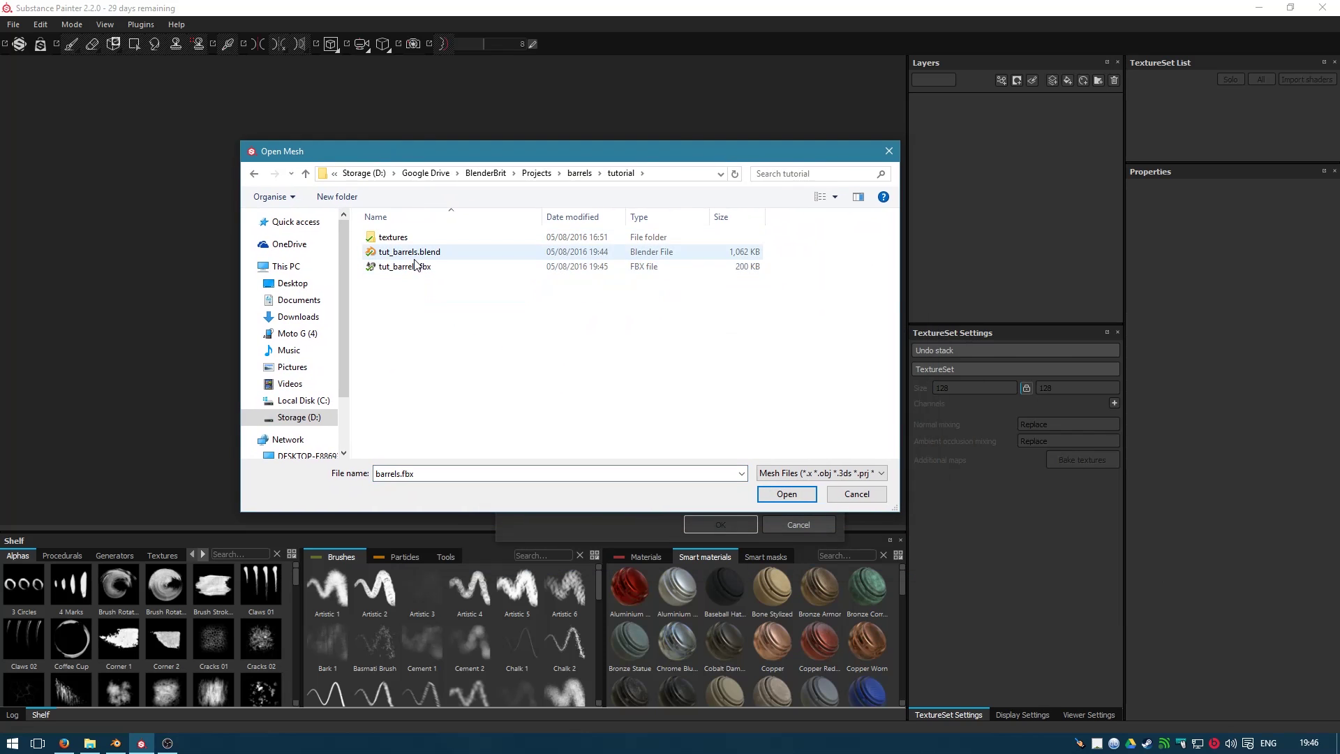
click(791, 495)
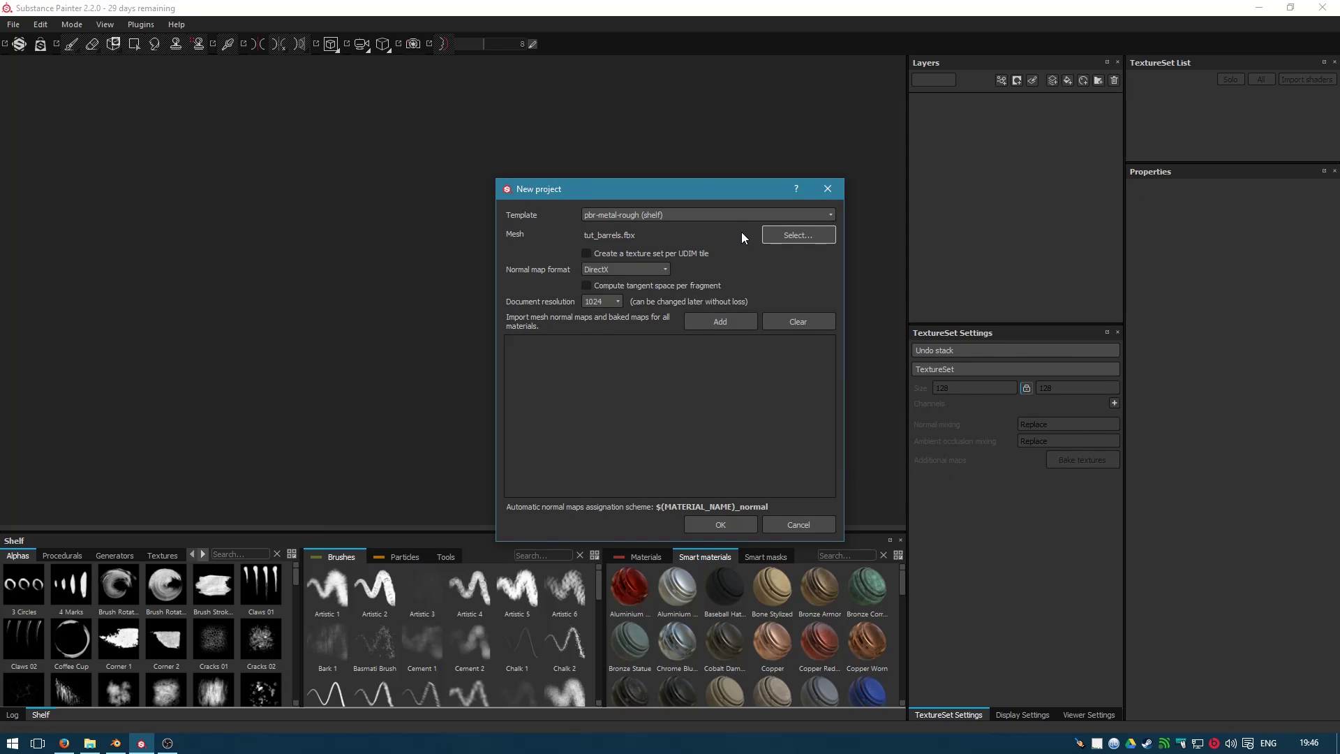
- Create the project with OpenGL normal map format, tangent space computed per fragment and a document resolution of 4096
click(635, 270)
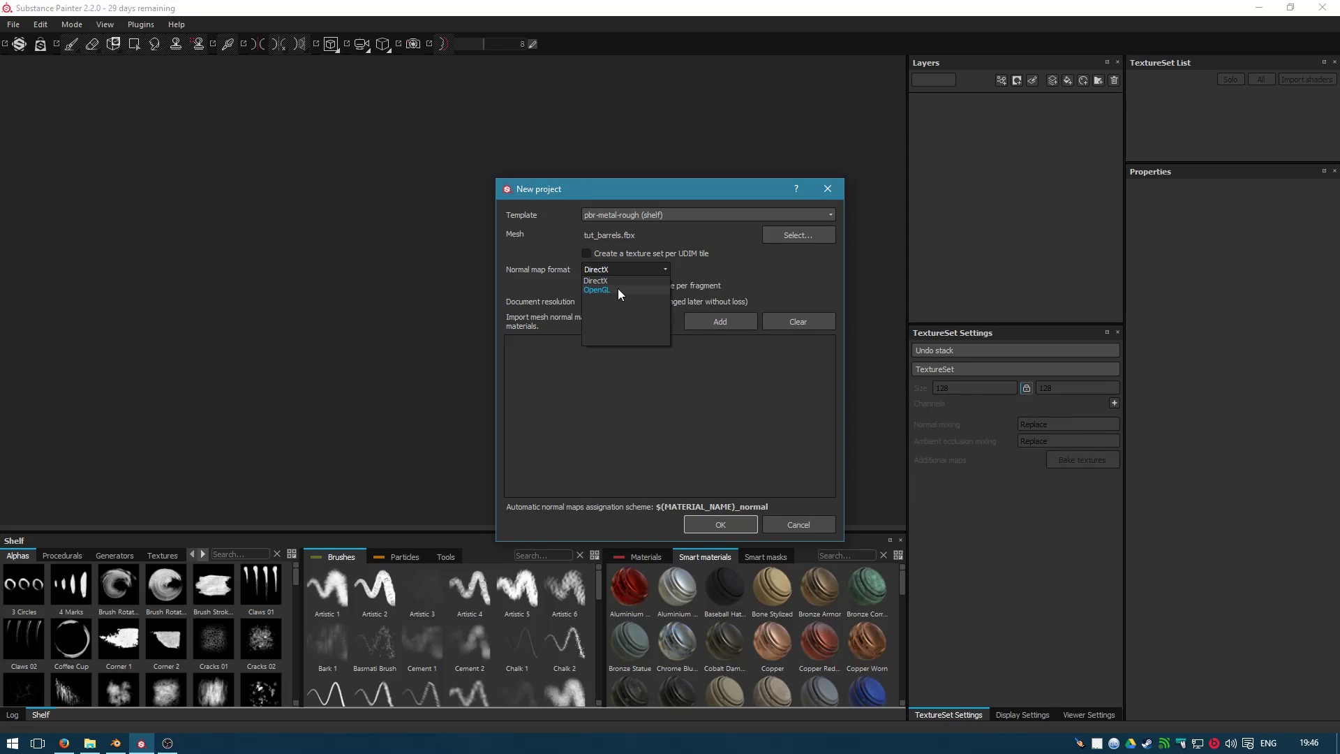
click(618, 288)
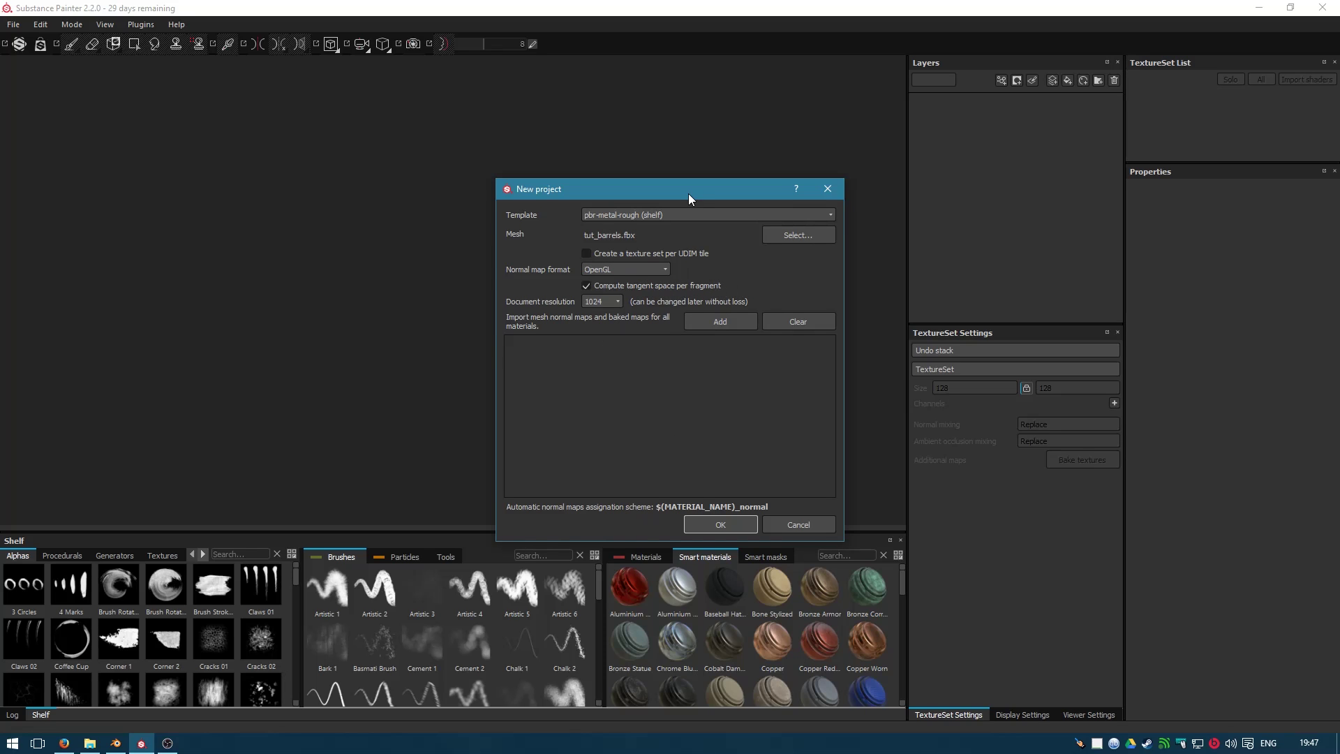
drag(688, 194, 642, 144)
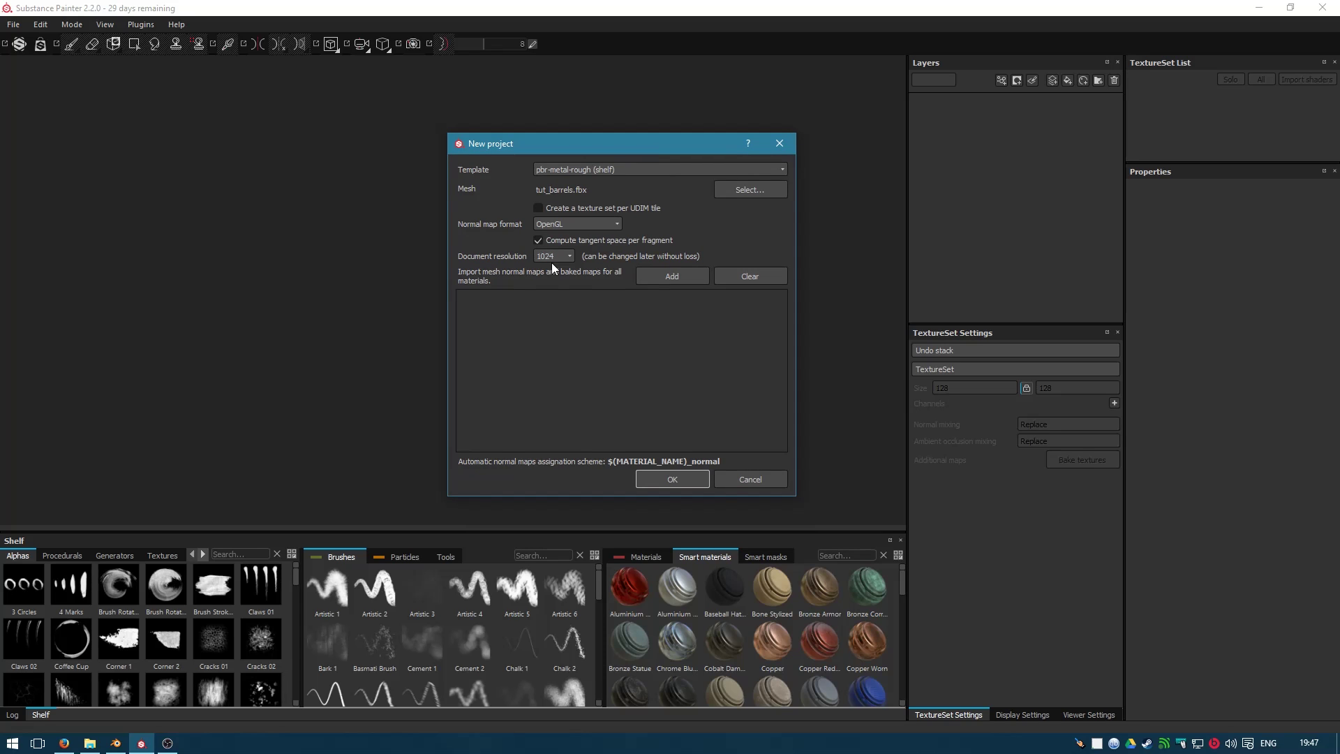
click(569, 258)
click(553, 312)
click(663, 478)
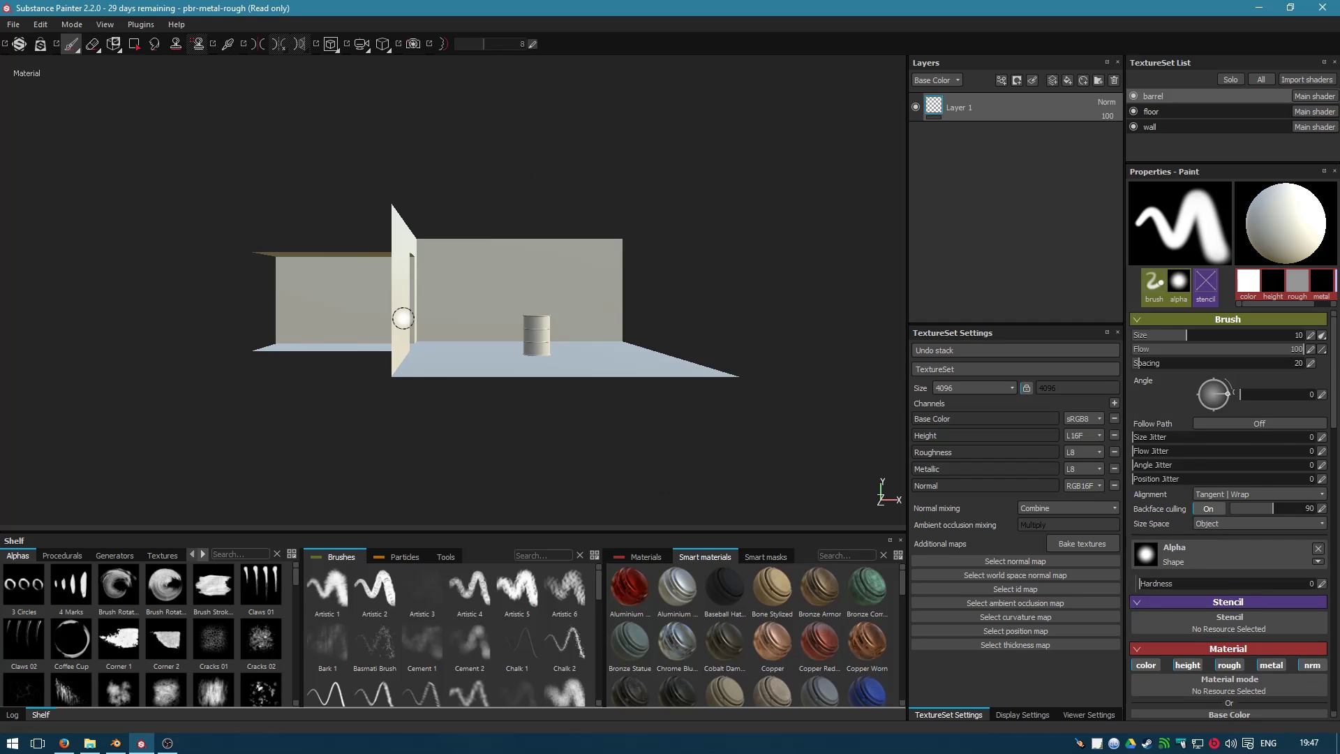
- Examine the imported room and barrel meshes from several angles and distances
alt+drag(514, 440, 622, 447)
alt+middle_drag(621, 447, 578, 494)
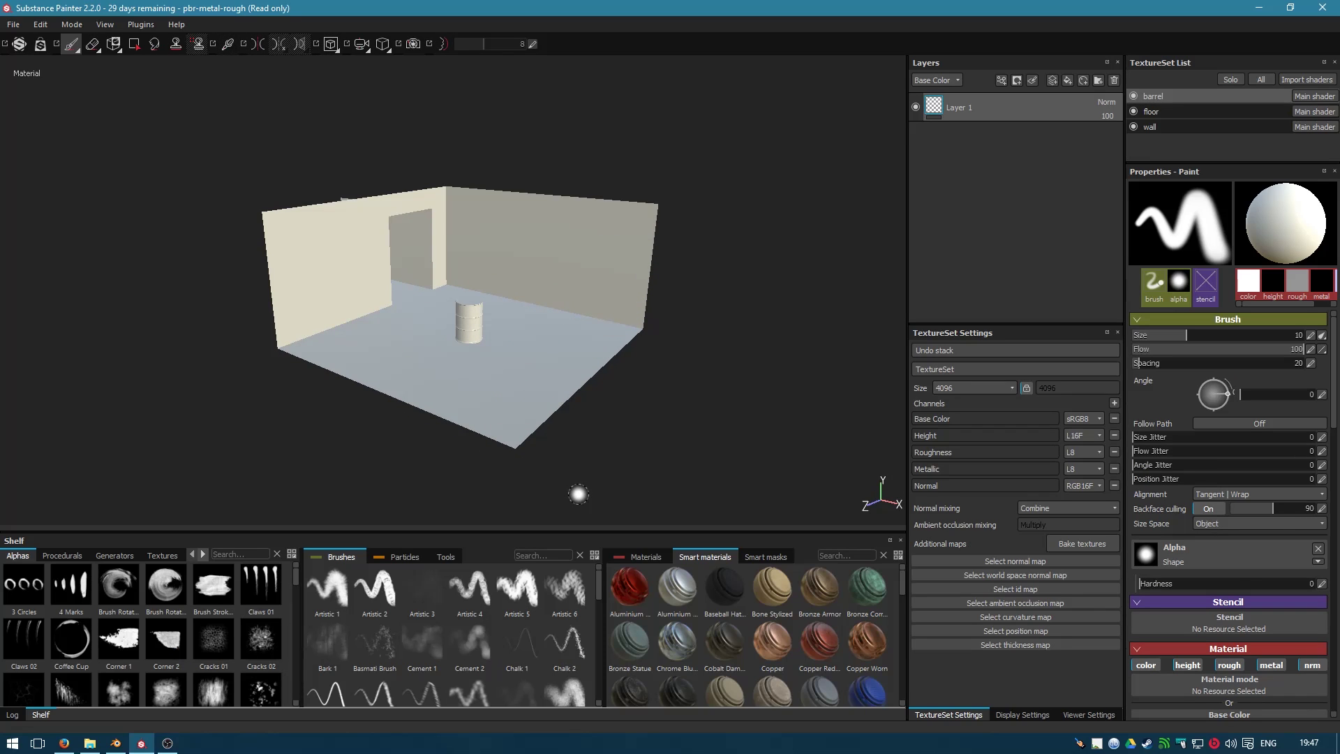
key(alt)
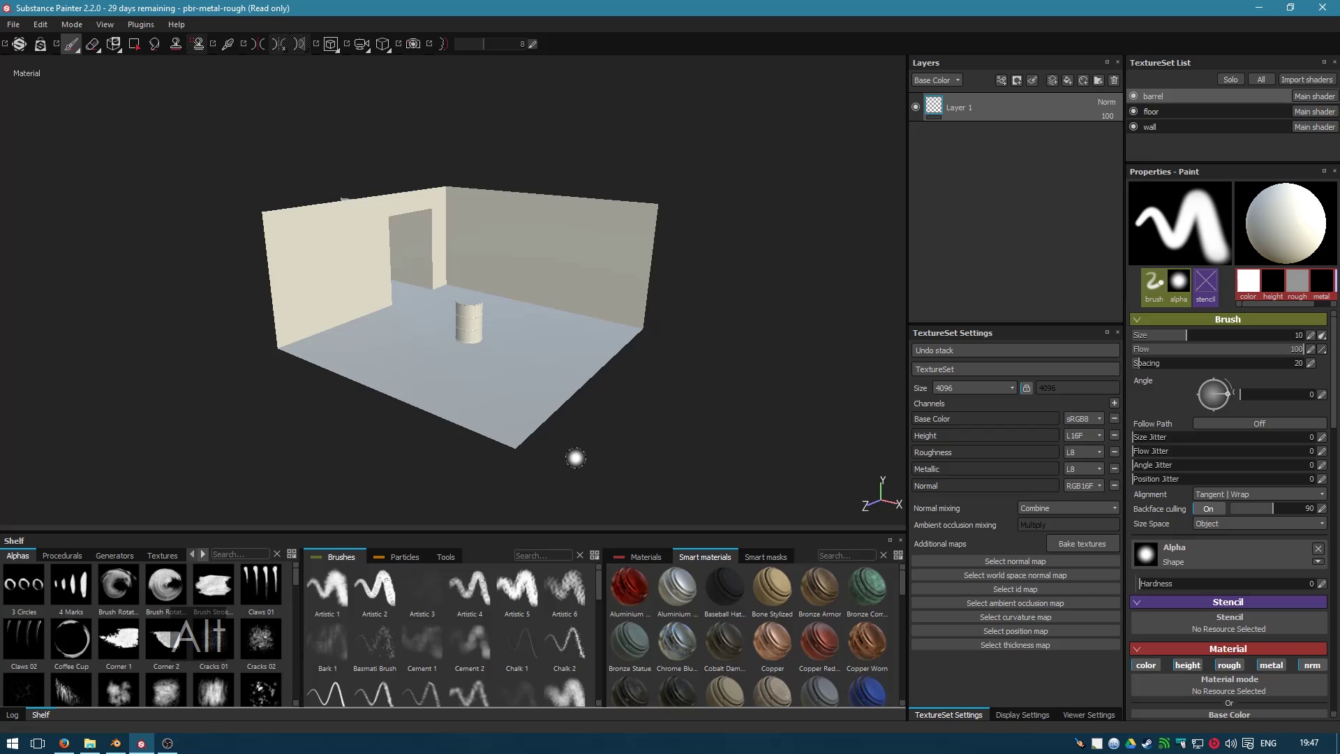
alt+drag(549, 447, 516, 438)
mouse_move(622, 445)
alt+middle_down()
mouse_move(545, 485)
mouse_move(700, 401)
mouse_move(404, 399)
mouse_move(493, 437)
mouse_move(554, 370)
alt+middle_up()
scroll(517, 379, down, 3)
scroll(517, 379, up, 5)
scroll(516, 381, down, 2)
scroll(517, 380, up, 3)
alt+middle_drag(517, 380, 579, 395)
scroll(579, 394, up, 3)
scroll(579, 394, down, 3)
mouse_move(508, 422)
alt+mouse_down()
mouse_move(577, 431)
mouse_move(525, 416)
mouse_move(546, 412)
alt+mouse_up()
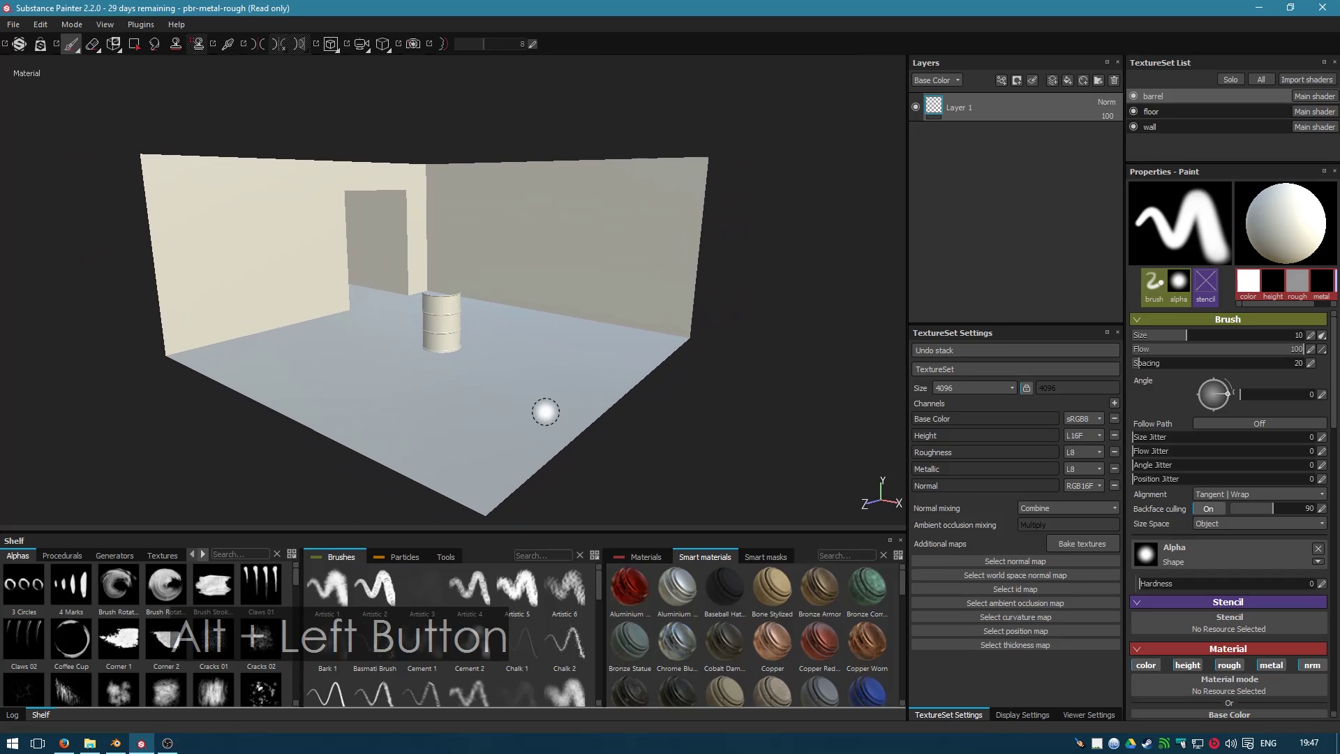
scroll(546, 412, up, 3)
scroll(546, 412, down, 3)
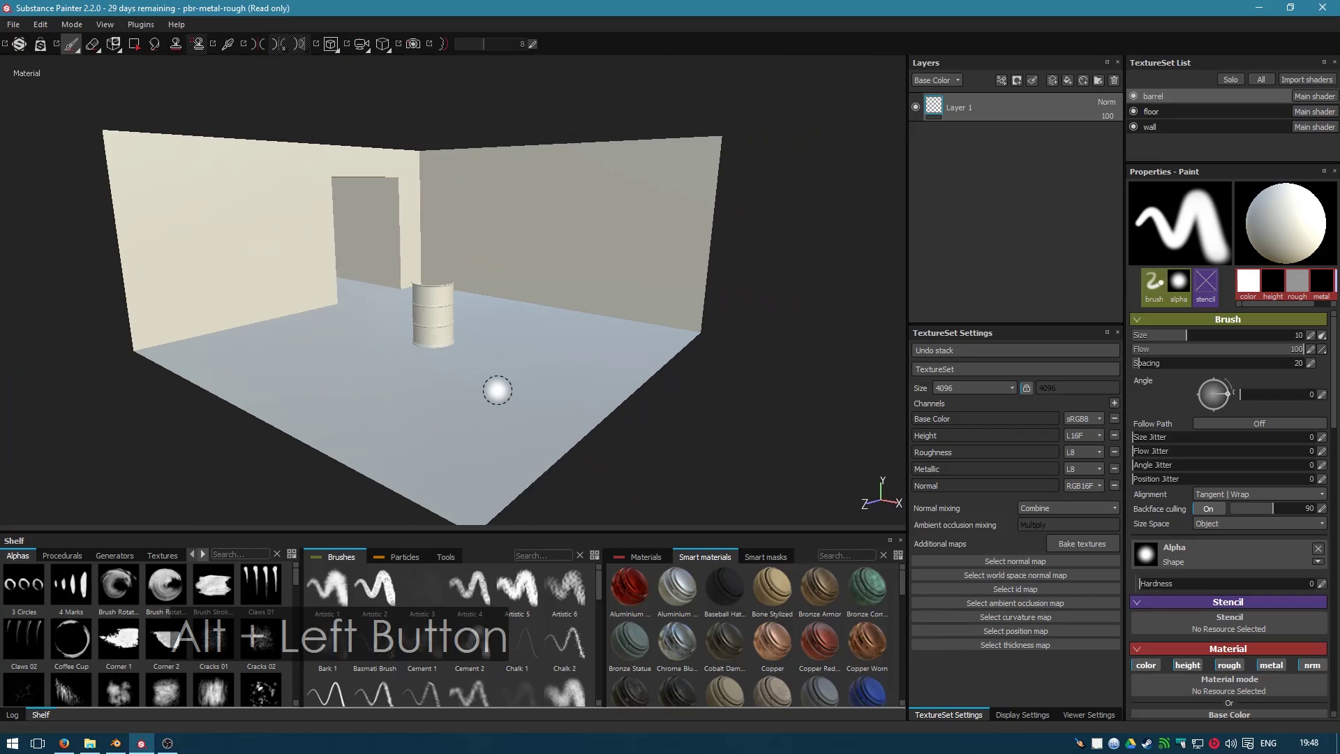
- Bake all additional maps for every texture set at 1024x1024 and look through the barrel's baked maps
click(1163, 124)
click(1167, 96)
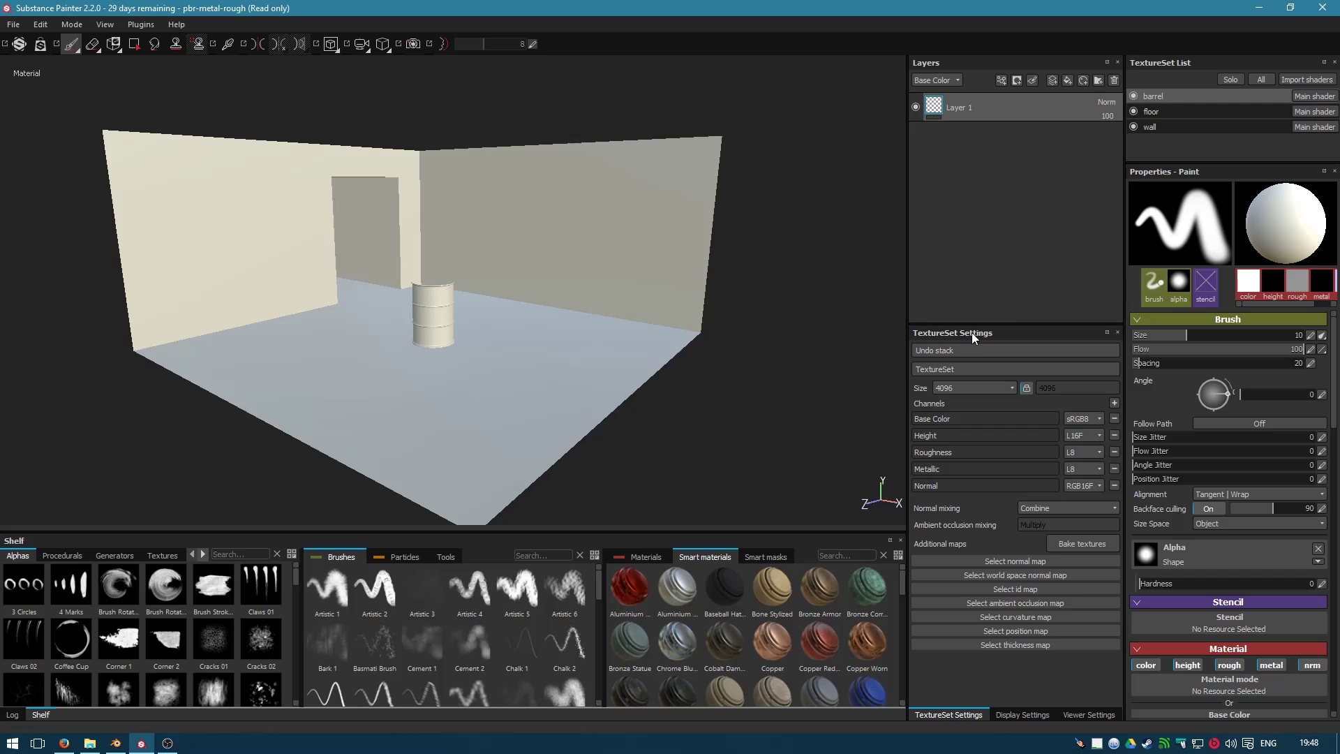
click(1079, 543)
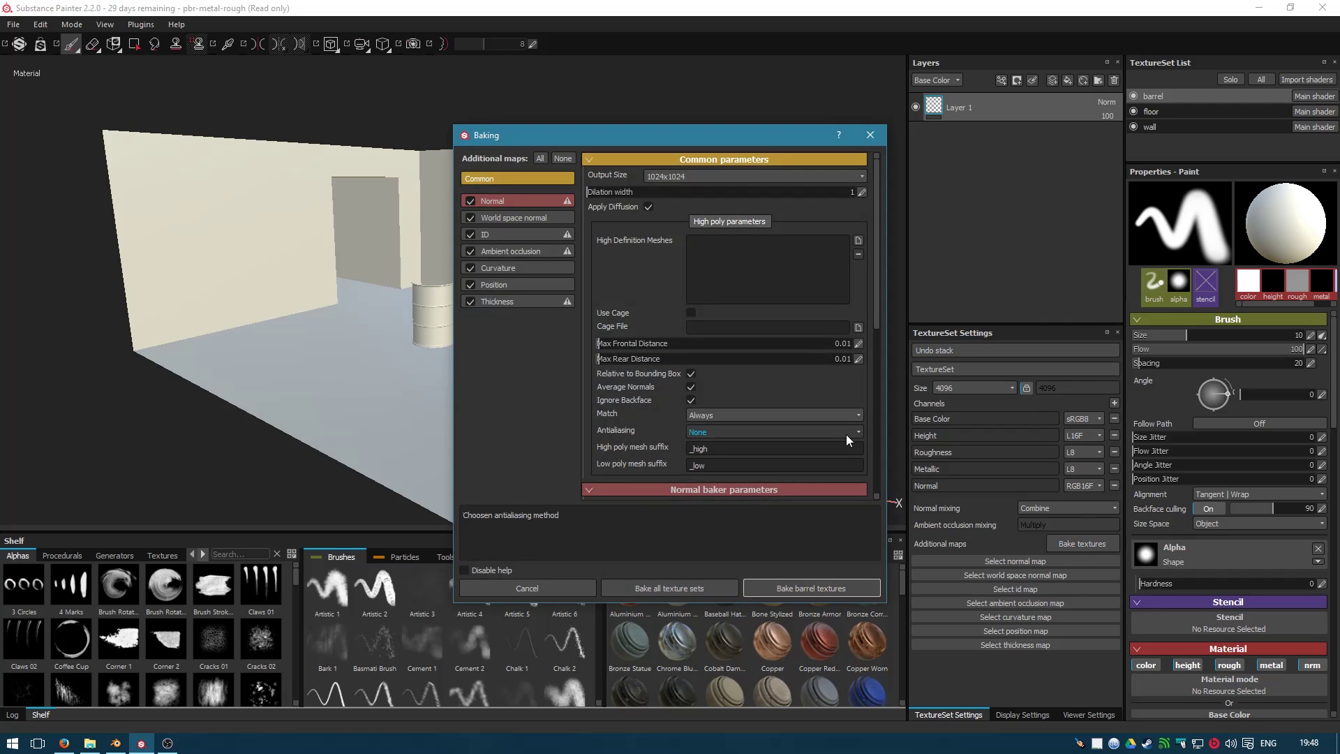
click(854, 176)
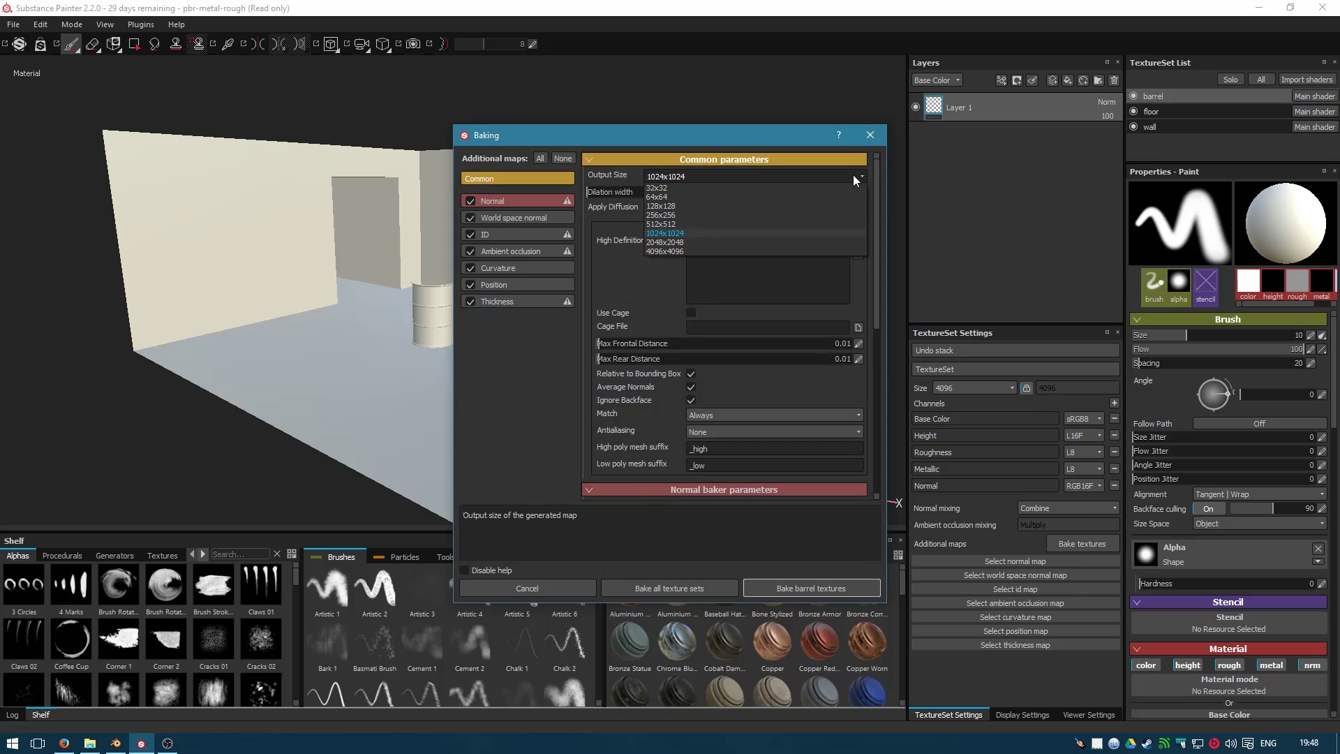
click(719, 165)
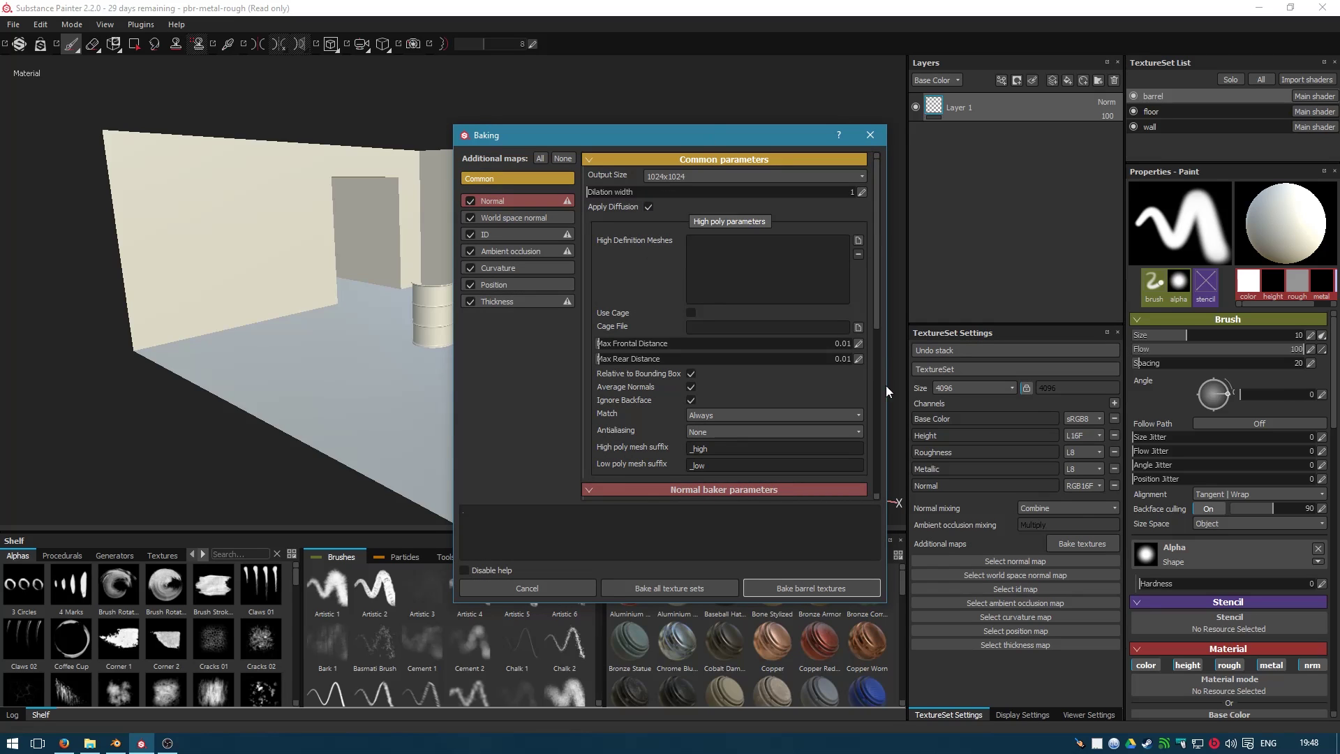
click(686, 588)
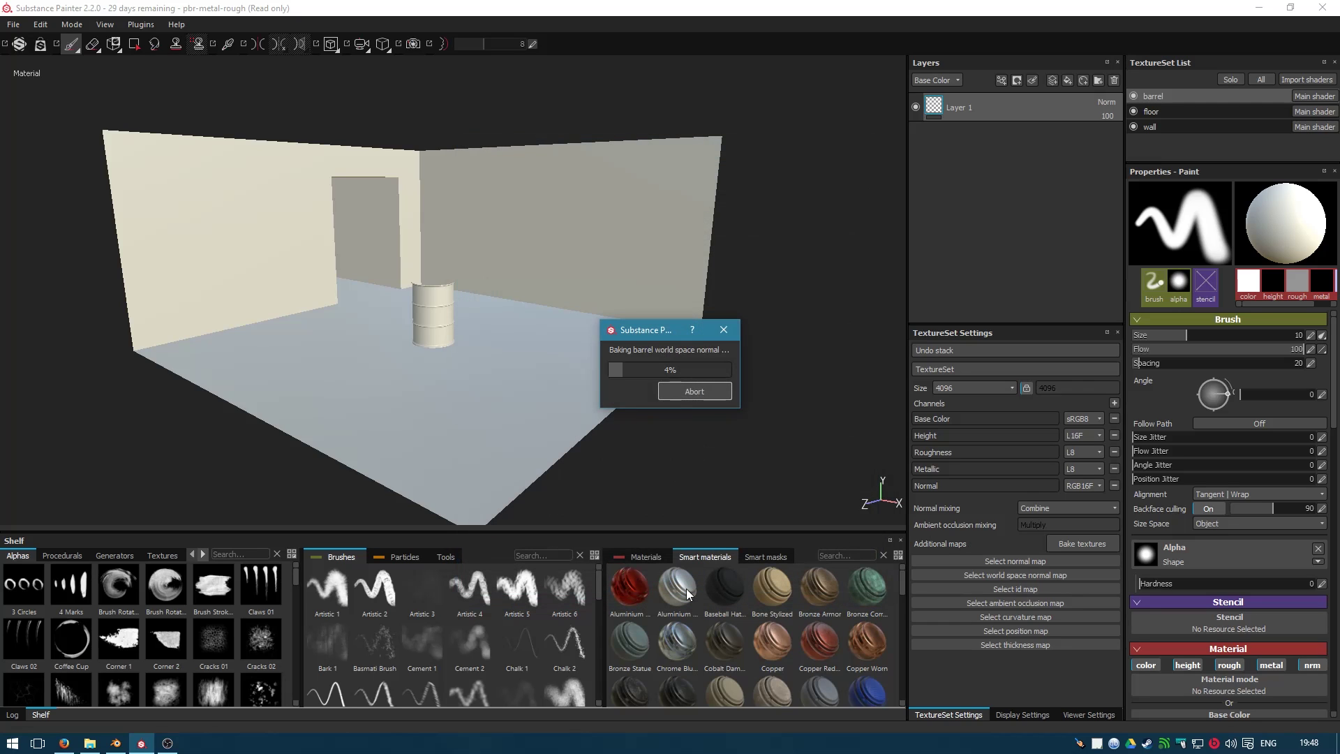
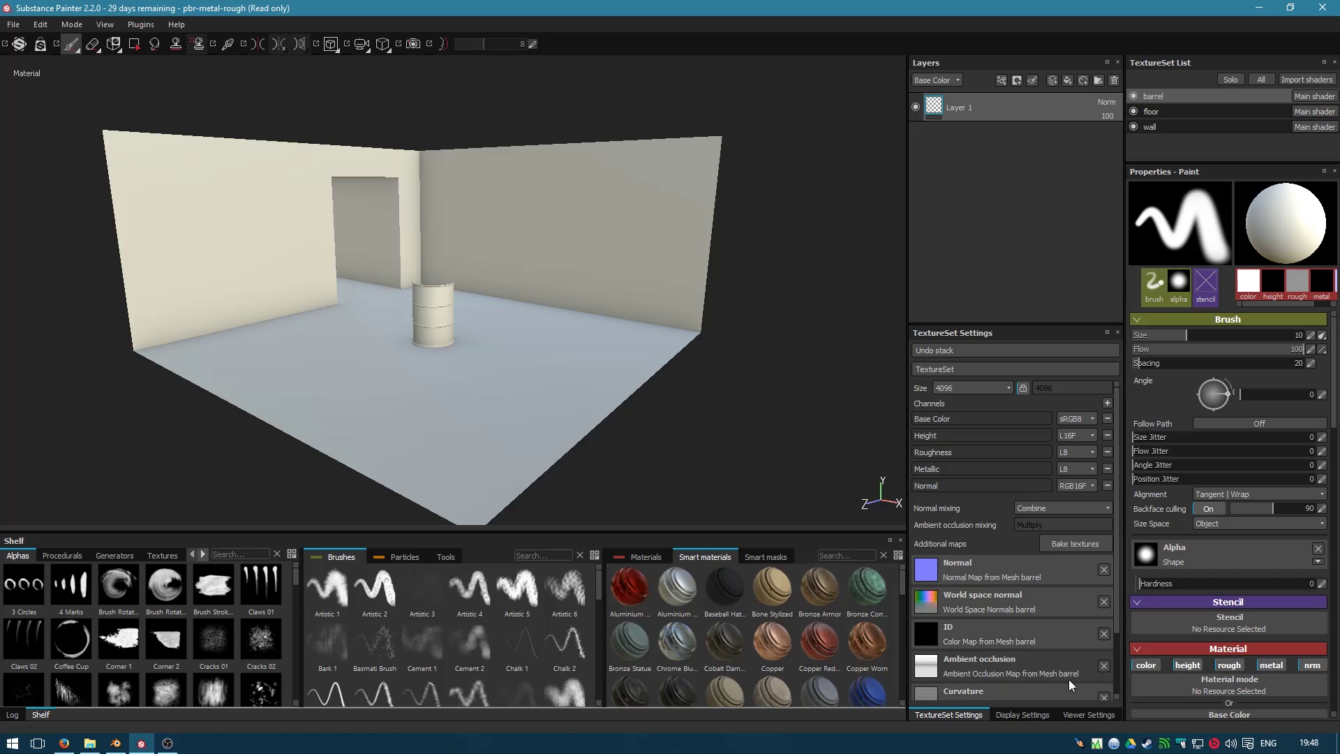
scroll(1019, 573, down, 1)
scroll(1033, 572, down, 1)
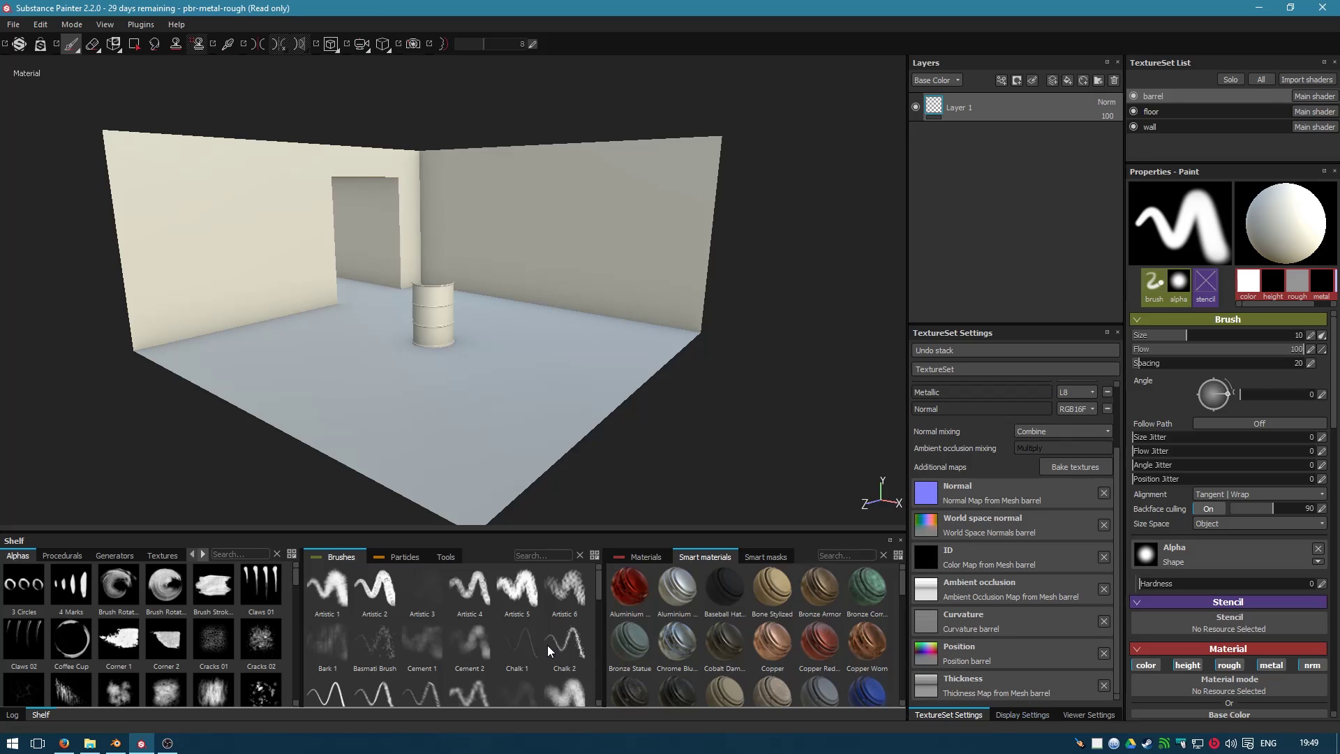
scroll(1025, 613, up, 3)
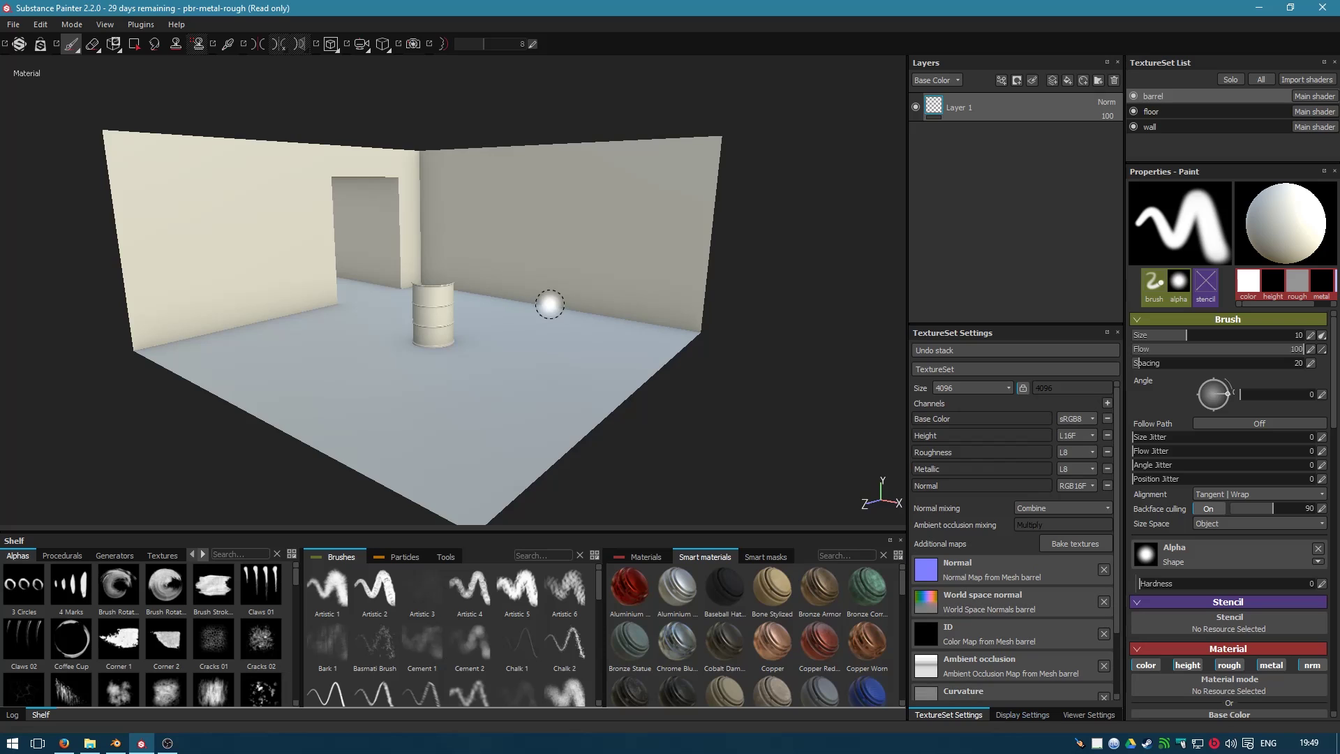
- Hide the floor and wall texture sets, frame the barrel closely, and delete Layer 1 from the barrel's layers
click(1134, 112)
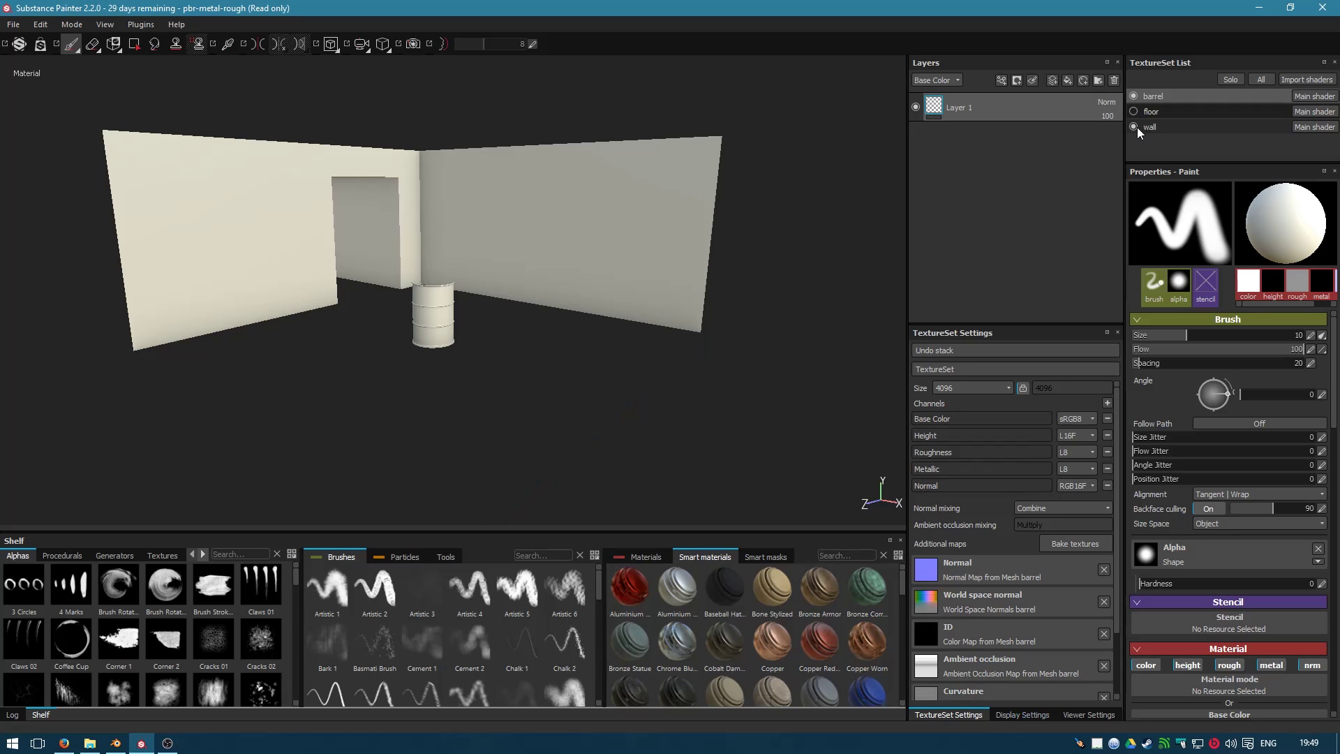
click(1133, 127)
shift+middle_drag(323, 512, 1071, 643)
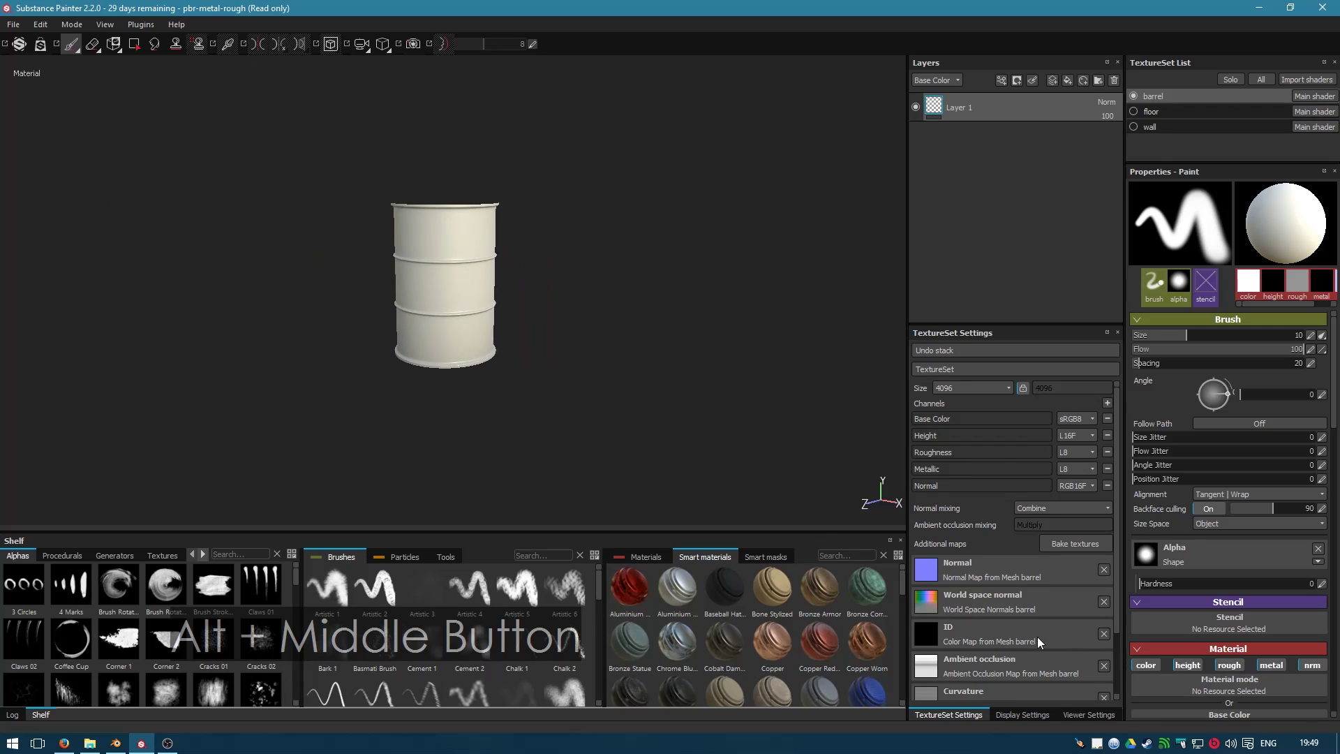
scroll(463, 389, up, 5)
scroll(634, 316, down, 4)
mouse_move(634, 317)
alt+mouse_down()
mouse_move(714, 395)
mouse_move(613, 299)
mouse_move(542, 299)
mouse_move(566, 312)
mouse_move(605, 286)
alt+mouse_up()
scroll(605, 286, up, 2)
mouse_move(605, 286)
alt+middle_down()
mouse_move(631, 279)
mouse_move(554, 353)
alt+middle_up()
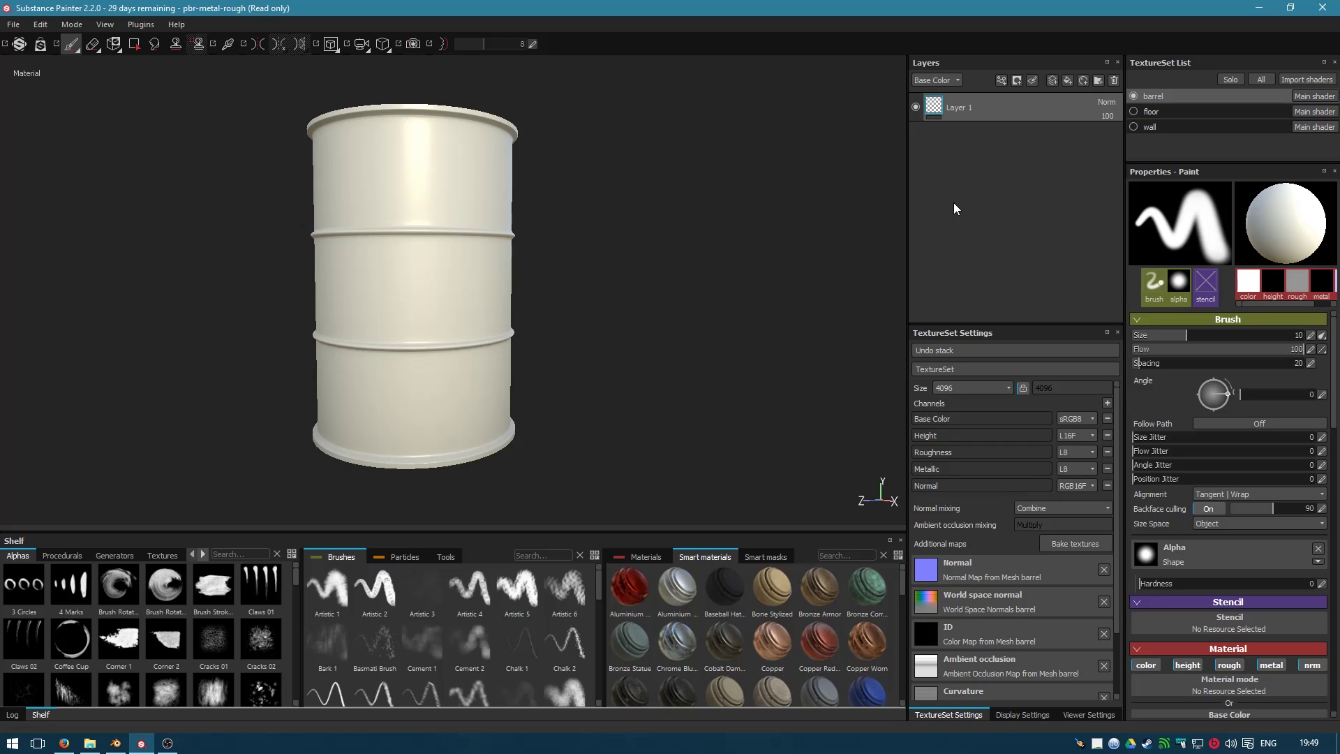
click(1070, 103)
click(1114, 81)
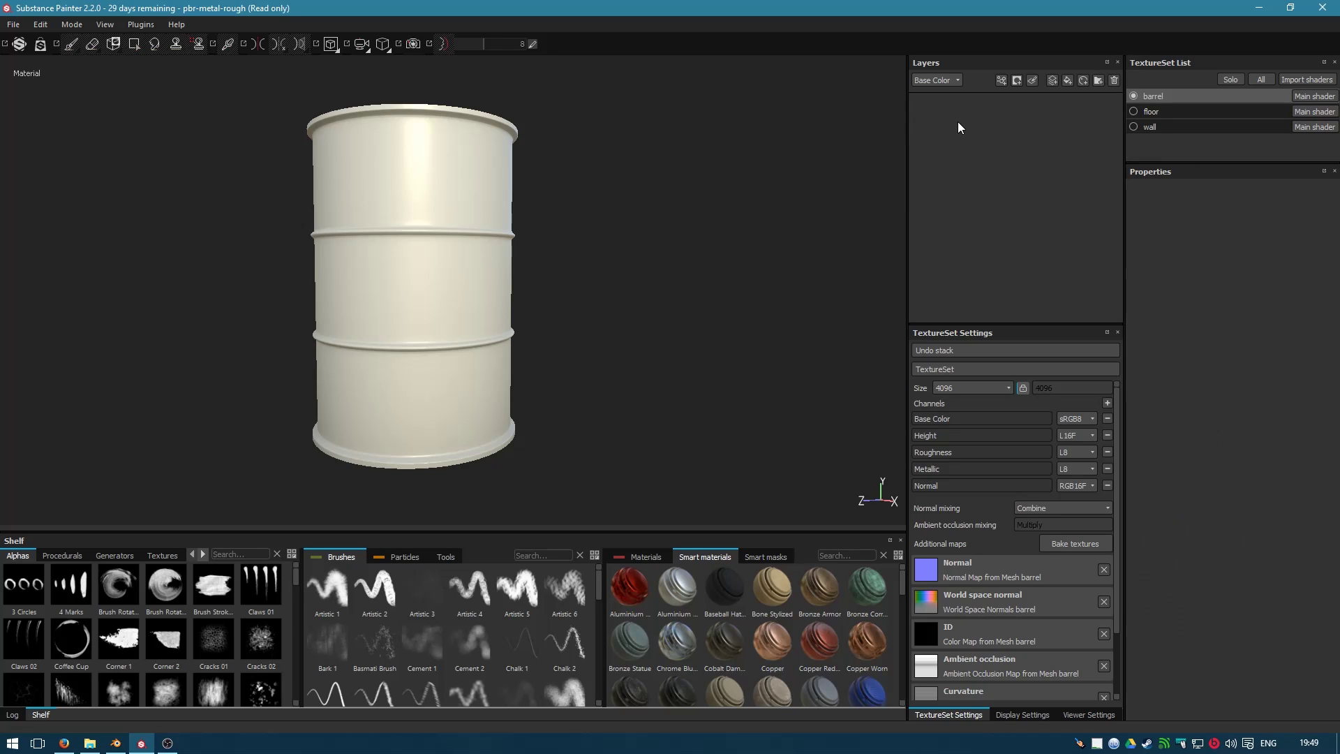
- Search the regular materials for "metal rust"
click(647, 557)
drag(833, 551, 893, 260)
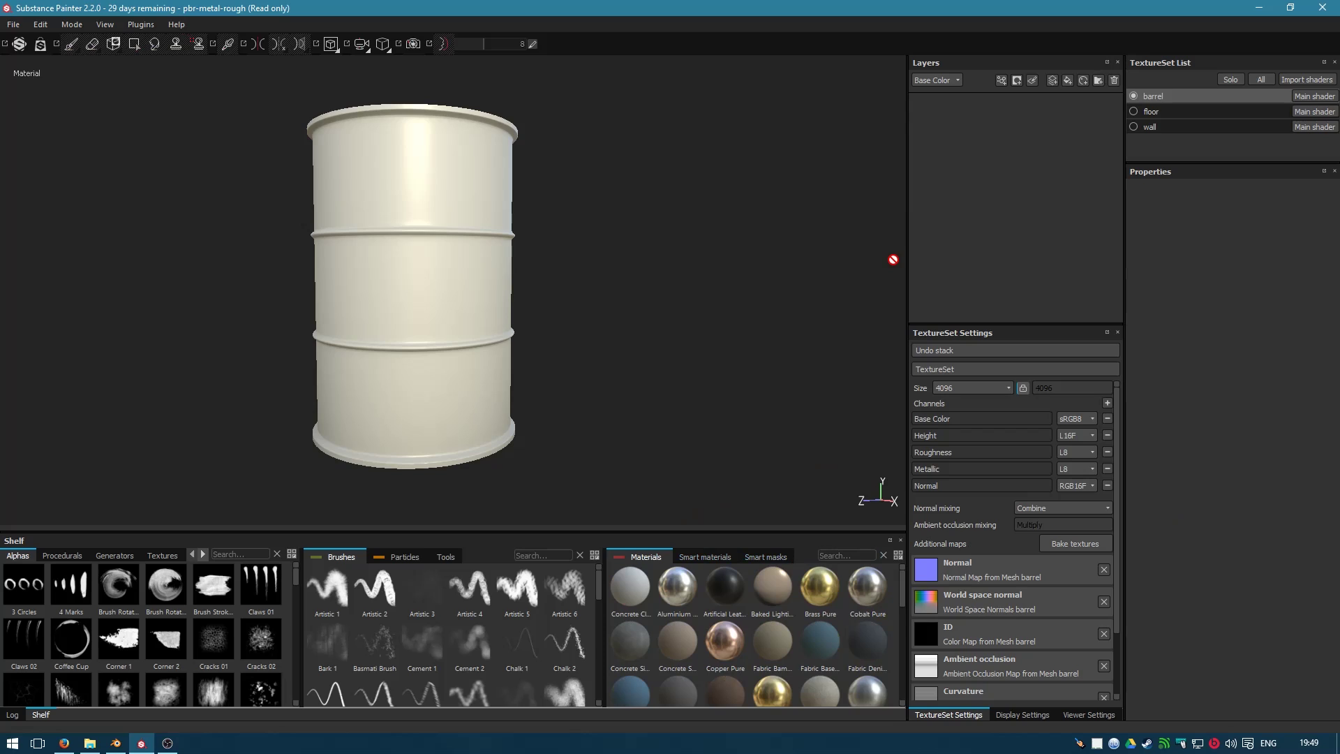
text(metal rust)
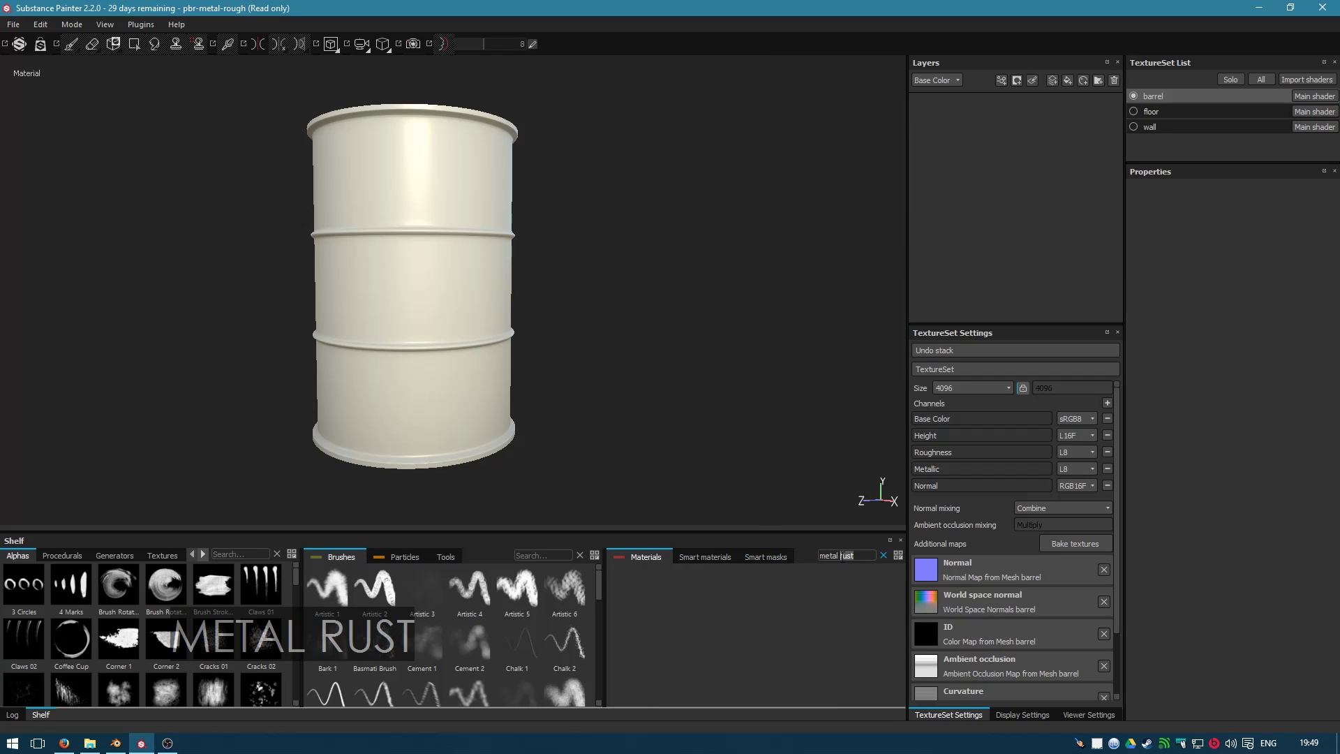
key(BackSpace)
key(BackSpace)
key(BackSpace)
key(BackSpace)
- Clear the previous search term and search the smart materials for "steel"
click(705, 556)
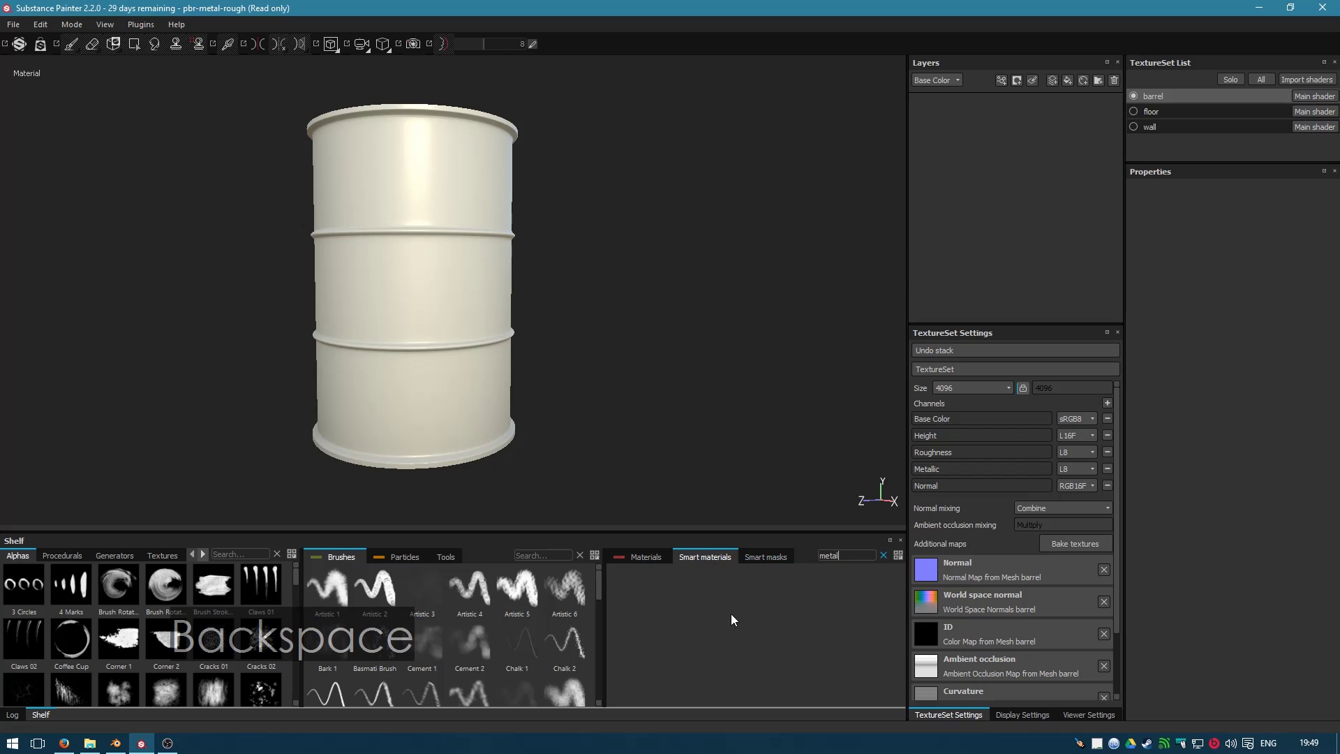
key(BackSpace)
key(BackSpace)
key(BackSpace)
key(BackSpace)
key(BackSpace)
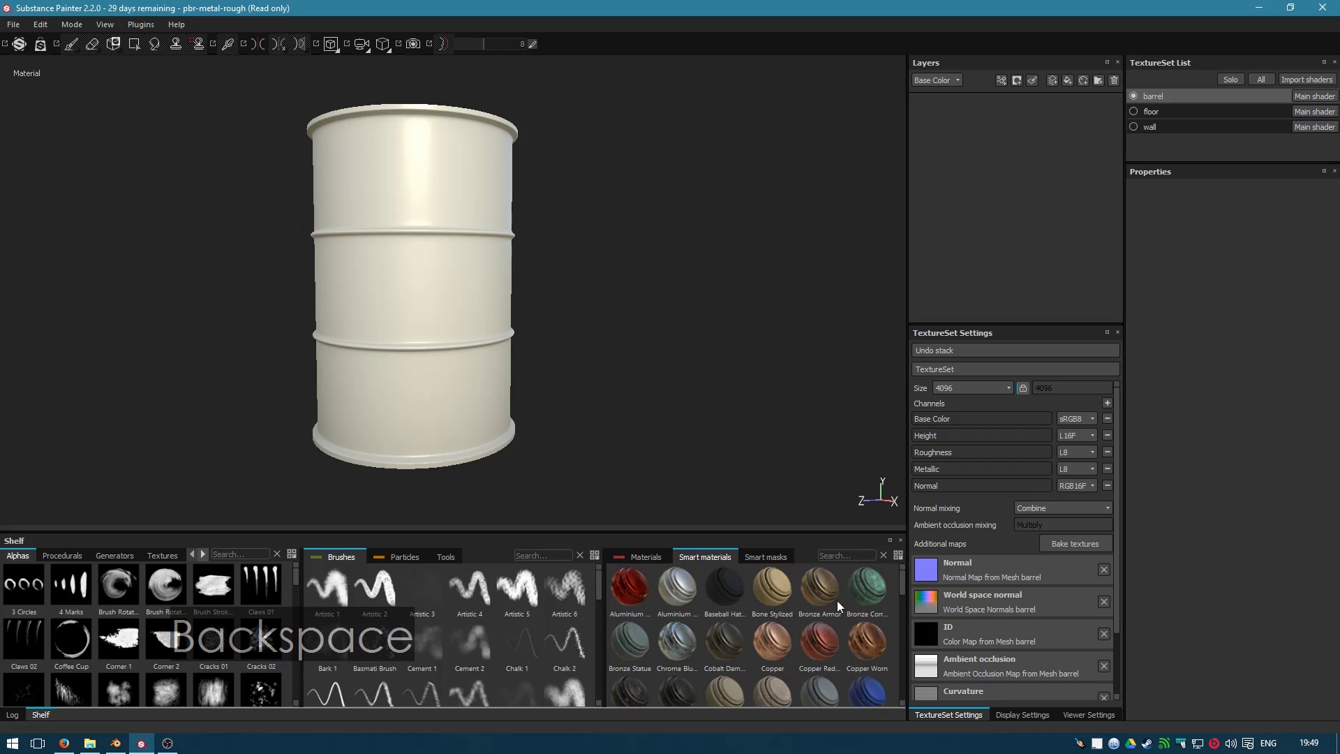
text(met)
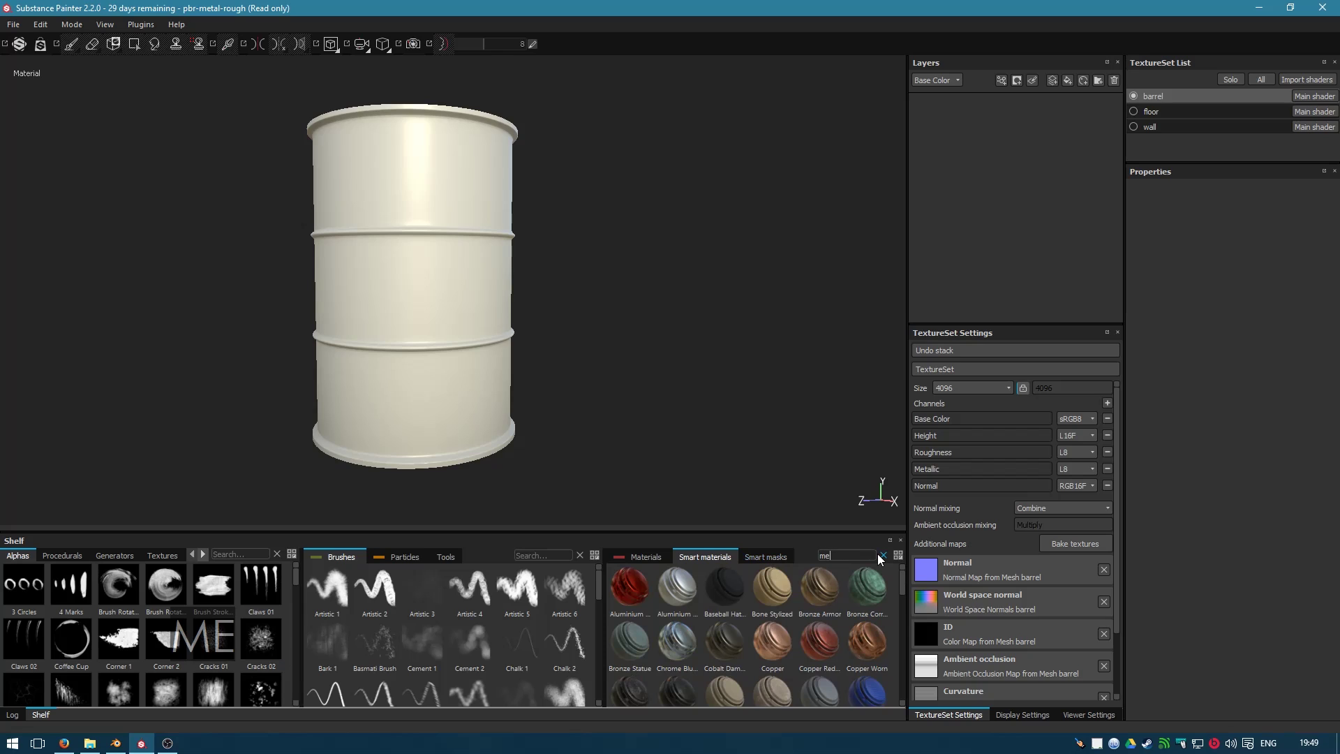
key(BackSpace)
key(BackSpace)
key(BackSpace)
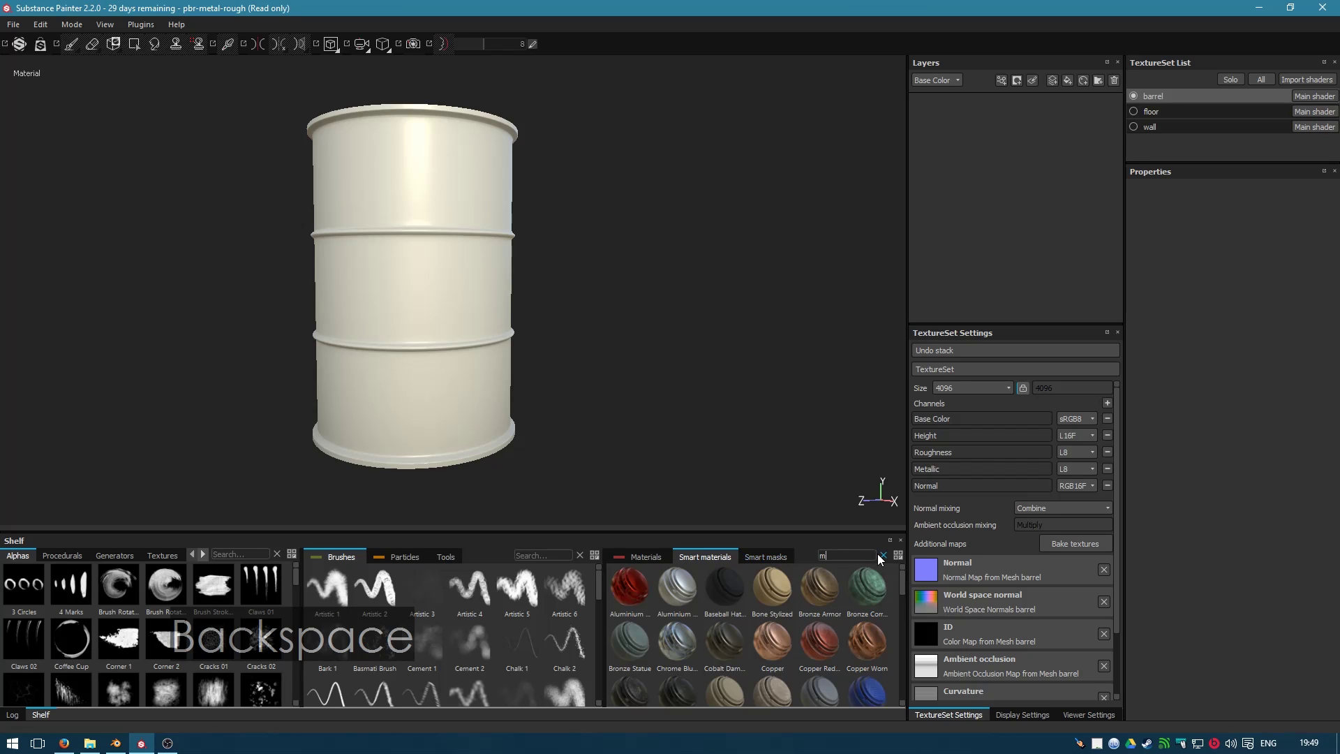
text(steel)
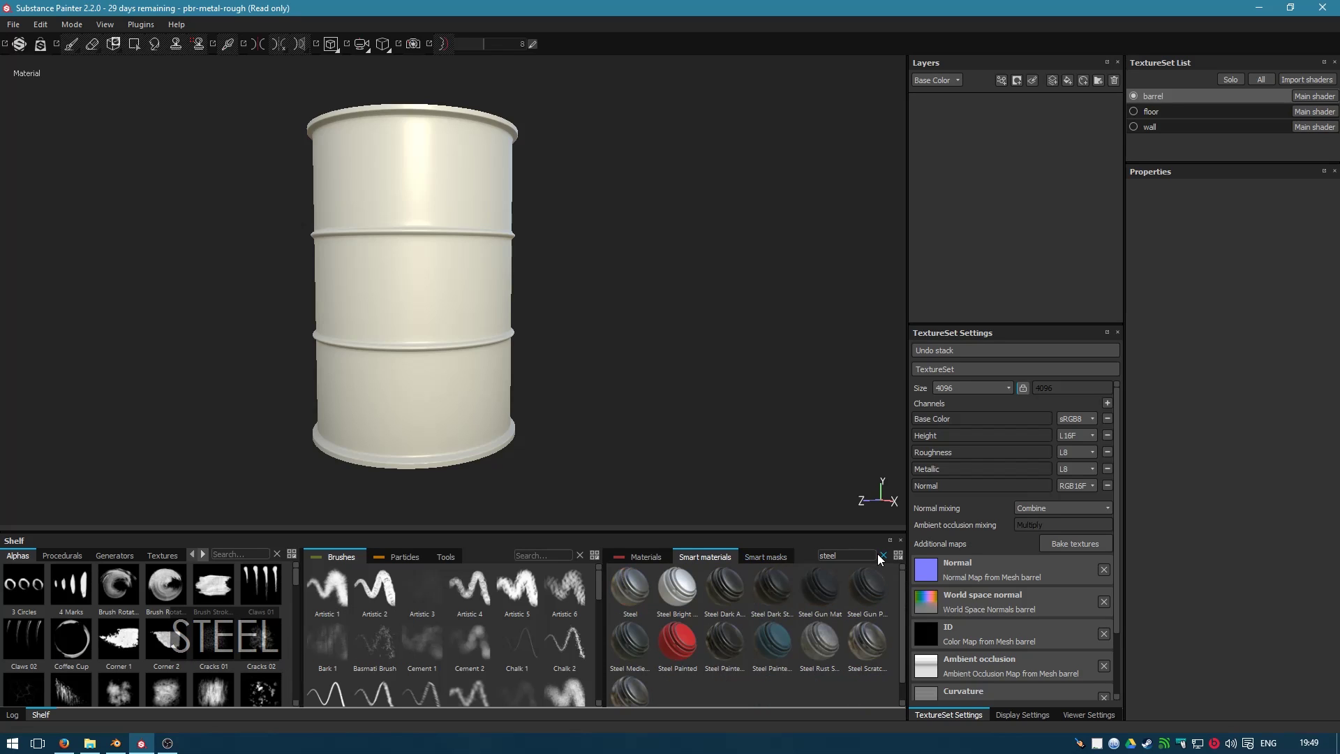
- Add the regular Steel Rust and Wear material to the barrel's empty layer stack as a fill layer
click(635, 556)
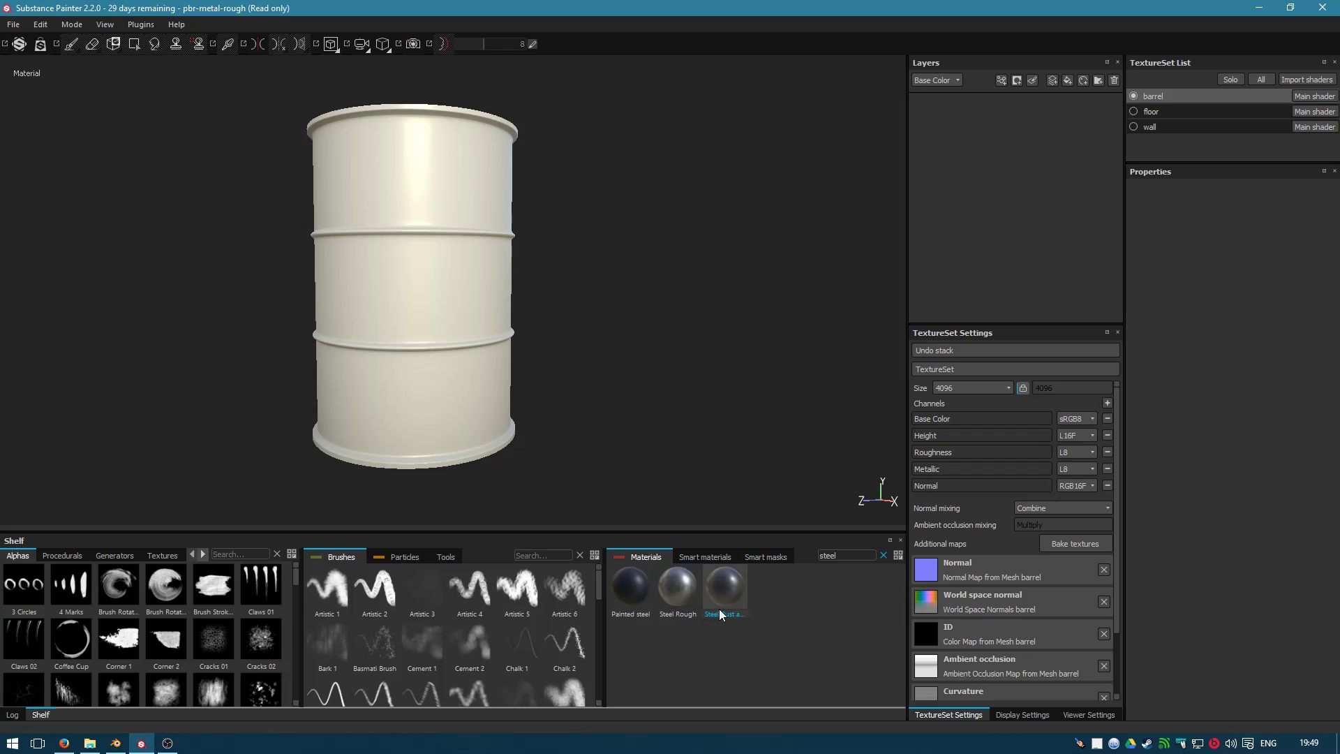
drag(1000, 207, 999, 207)
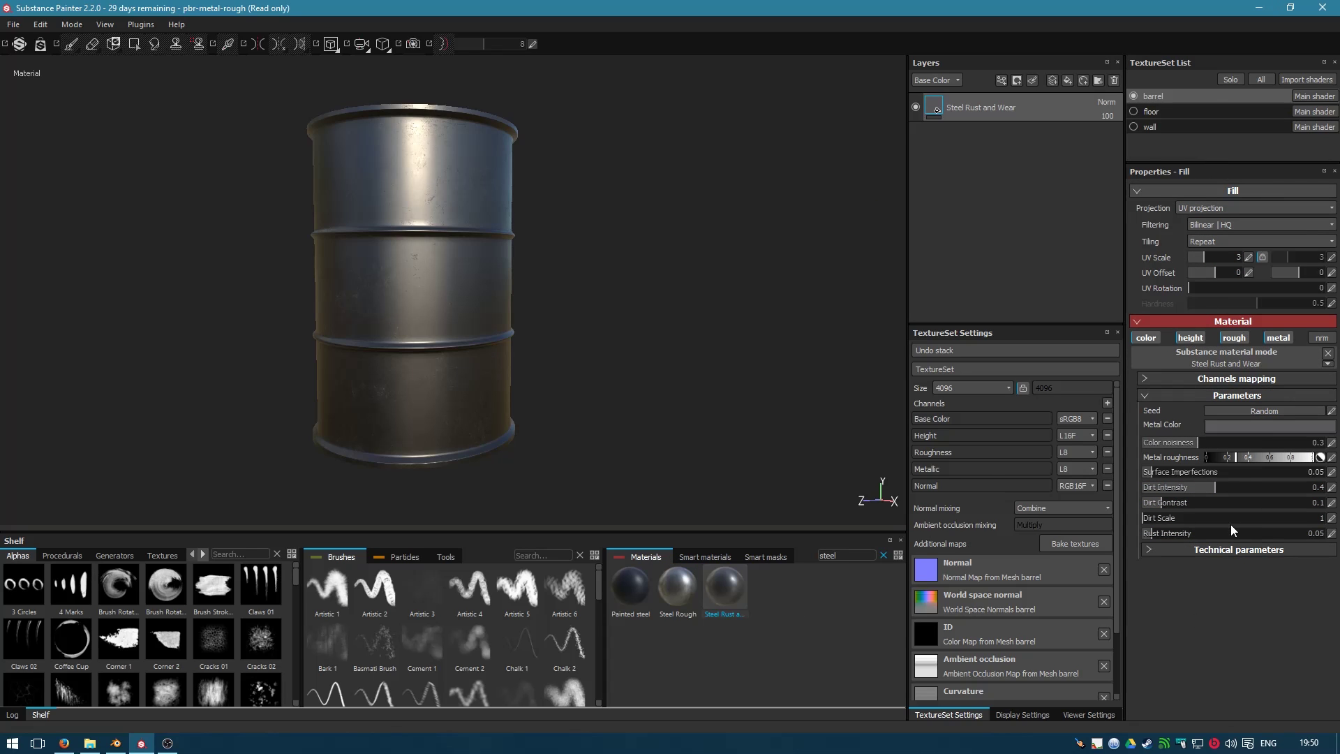
scroll(553, 272, up, 5)
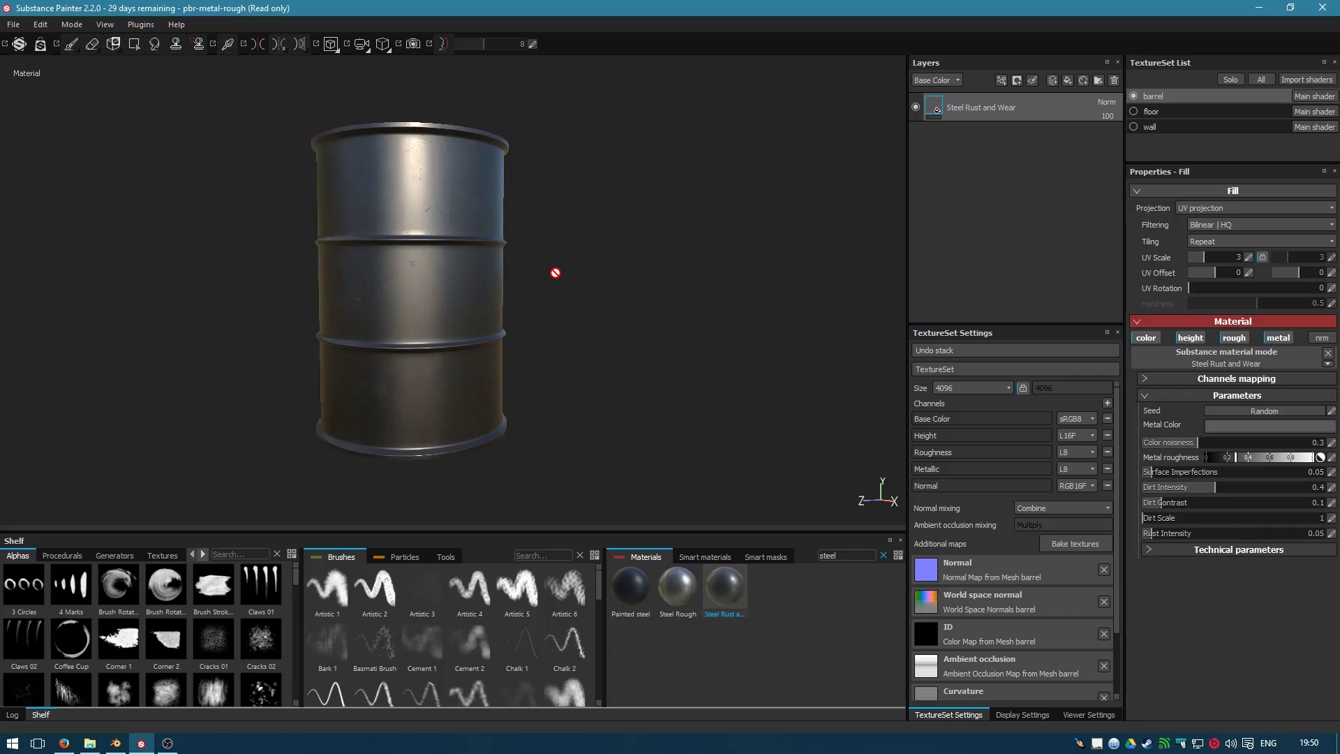
scroll(554, 272, down, 2)
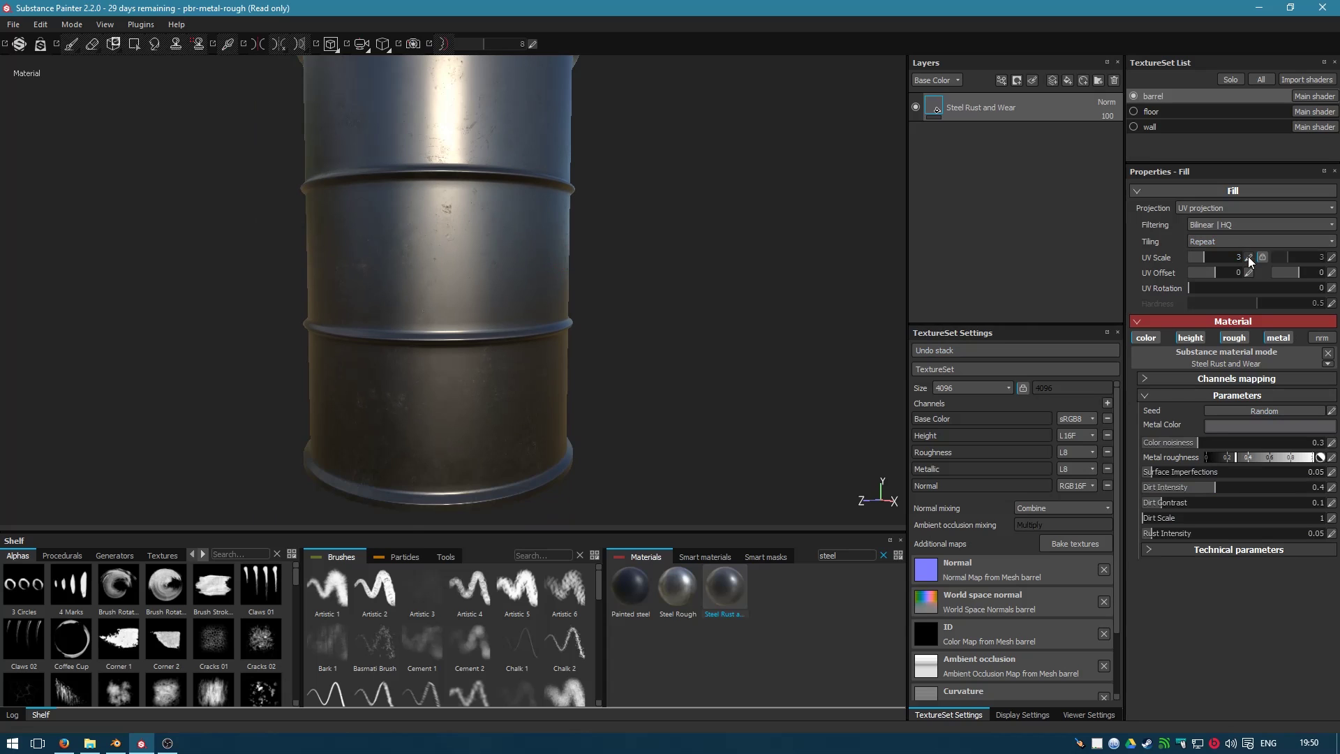
- Set the UV scale of the Steel Rust and Wear fill to 5 and inspect the barrel's surface
drag(1206, 257, 1208, 258)
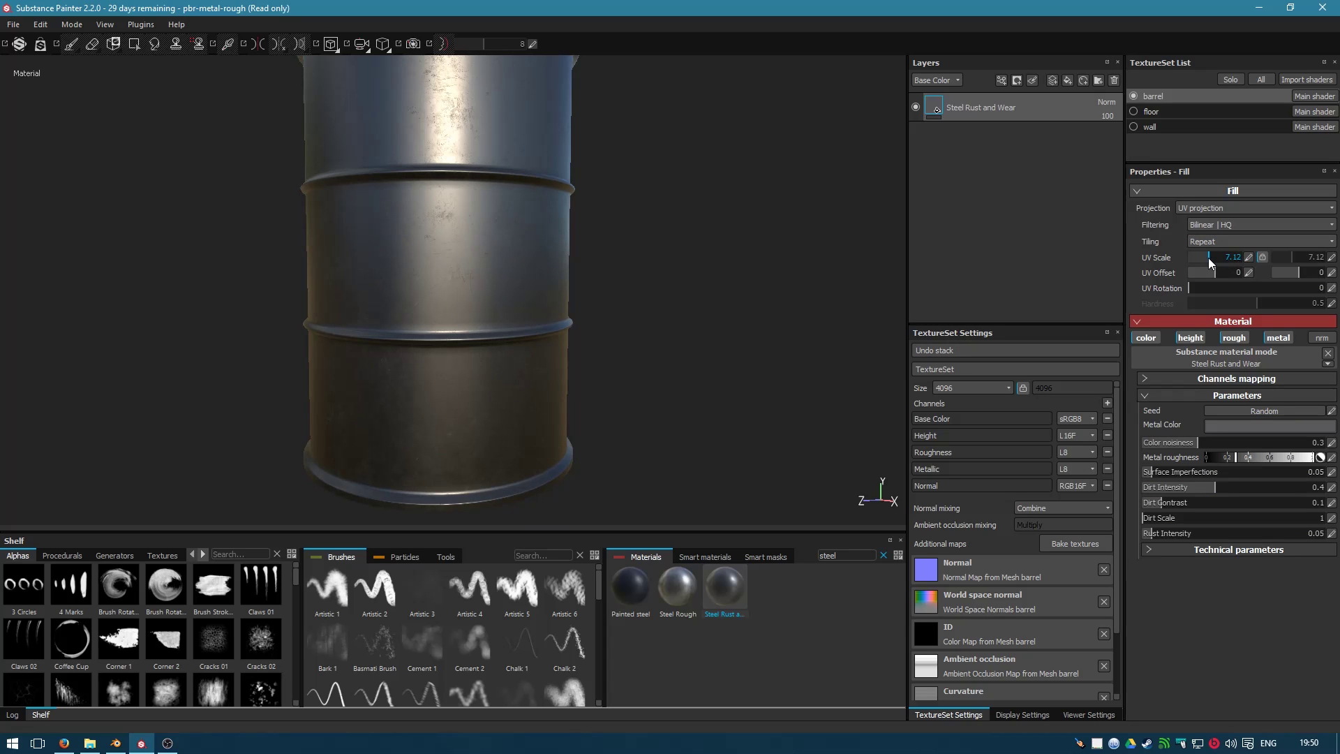
click(1248, 258)
text(5)
key(Return)
alt+drag(533, 275, 640, 320)
scroll(631, 287, up, 3)
scroll(570, 344, down, 5)
scroll(601, 371, up, 3)
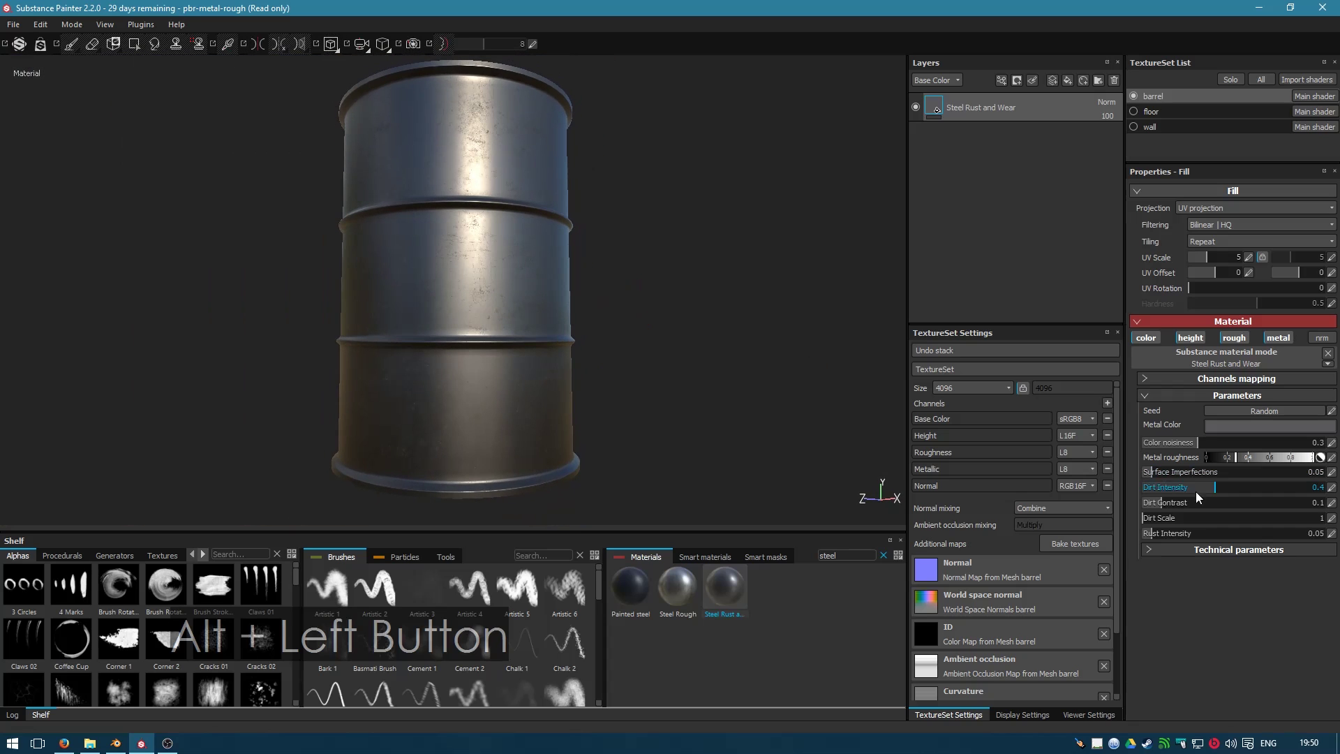
- Raise the rust intensity of the Steel Rust and Wear layer to 0.49, checking the barrel from several angles
drag(1177, 536, 1281, 534)
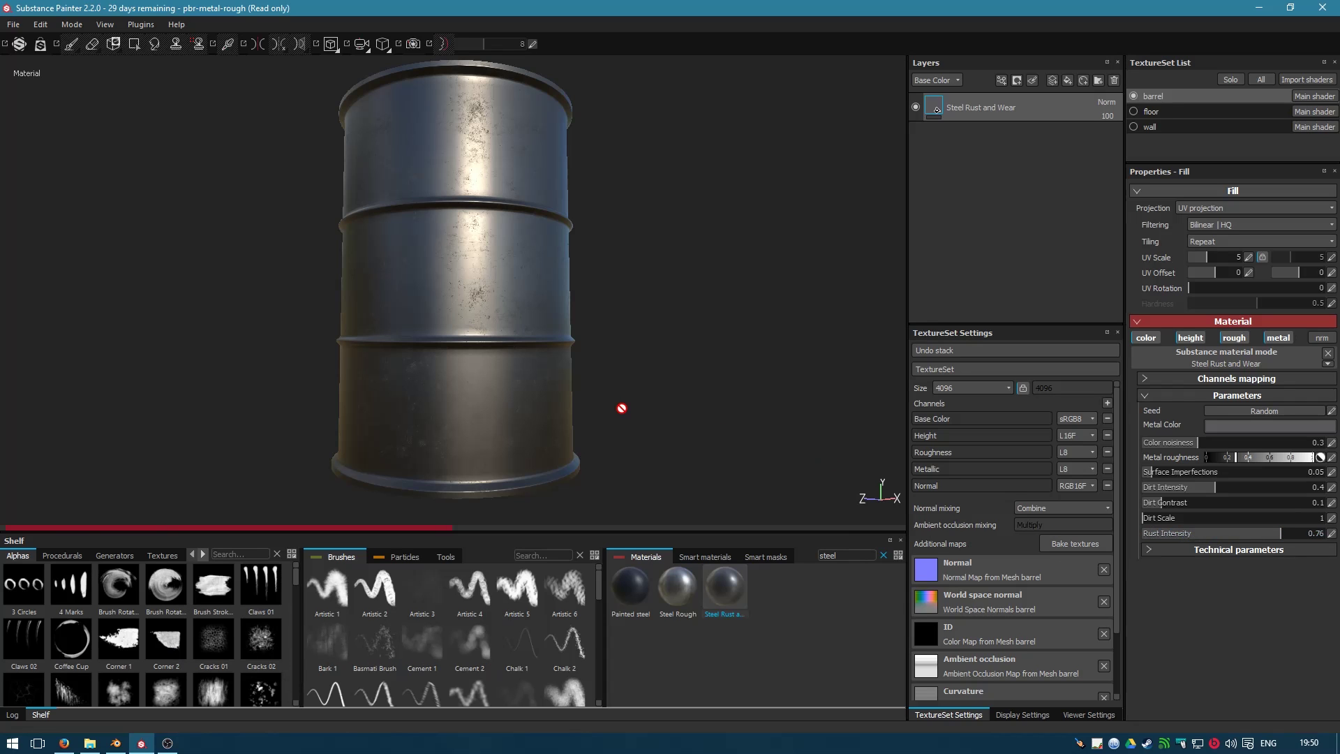
click(1301, 538)
click(1262, 535)
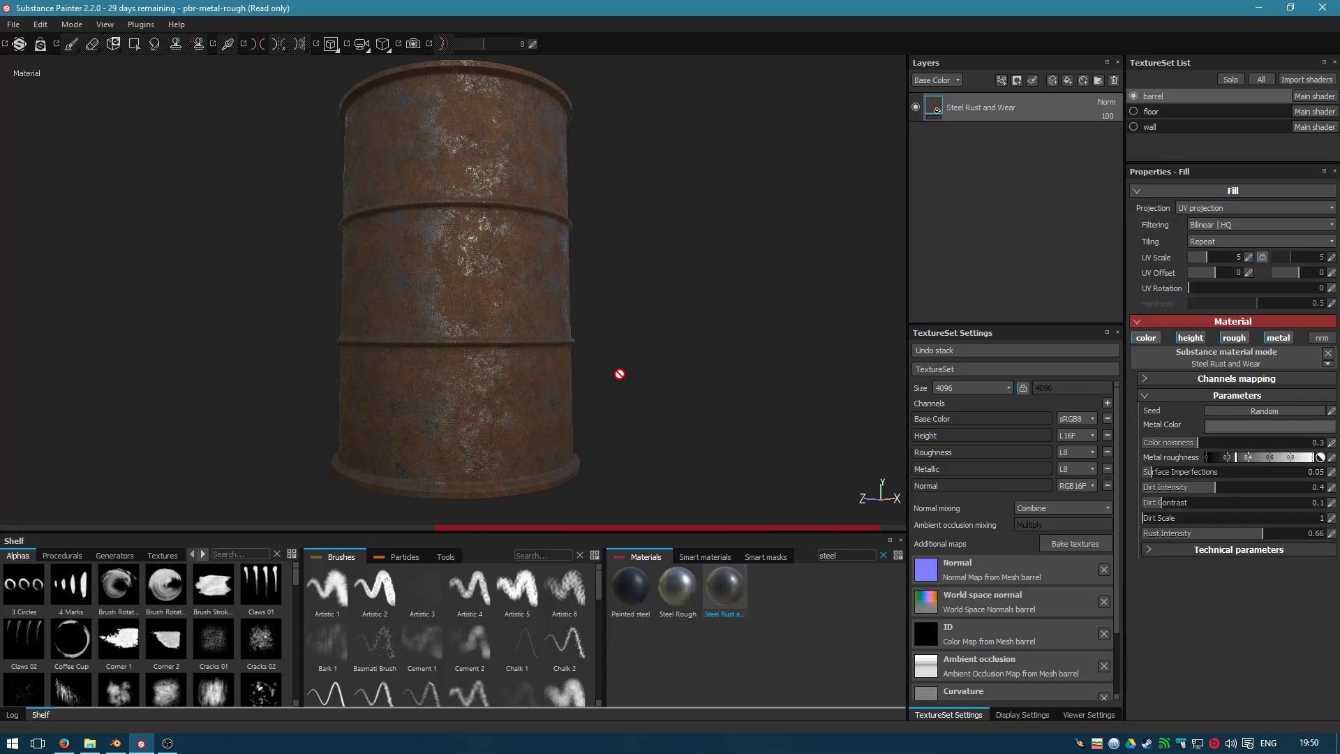
alt+drag(693, 349, 686, 391)
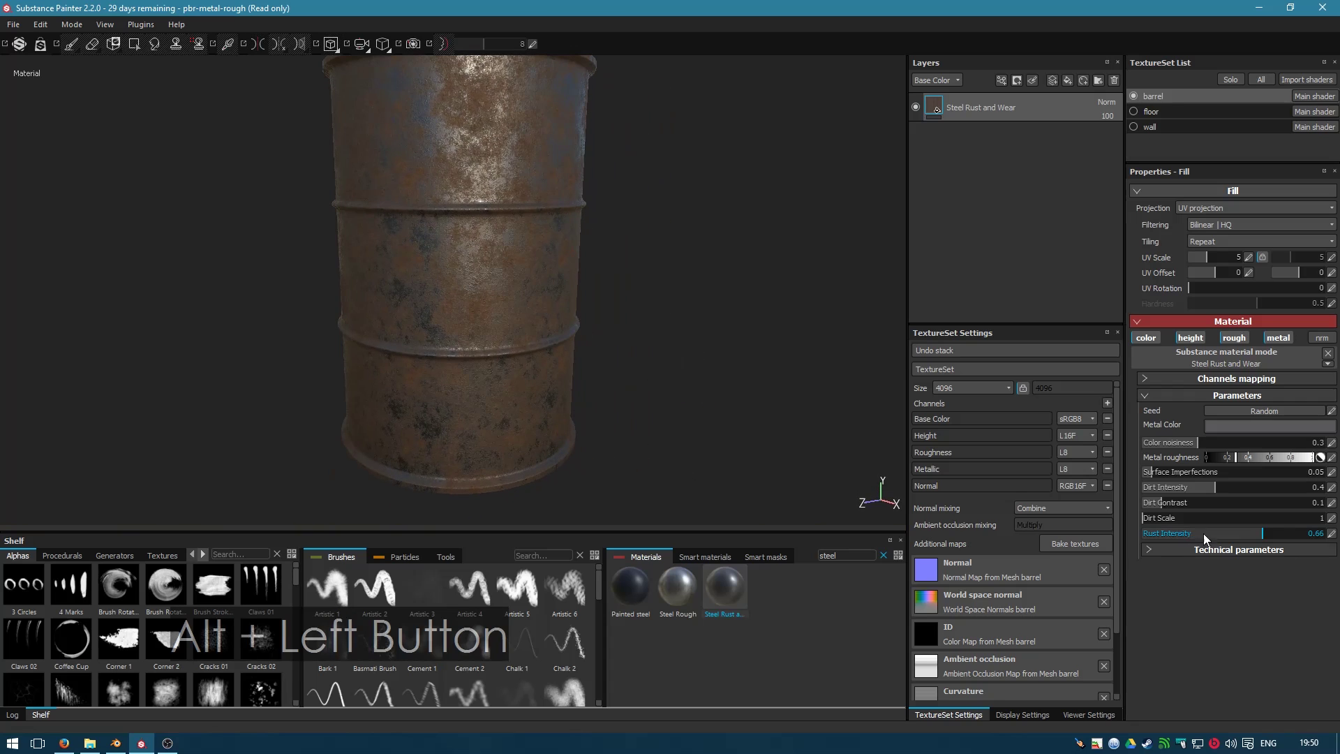
drag(1256, 535, 1241, 535)
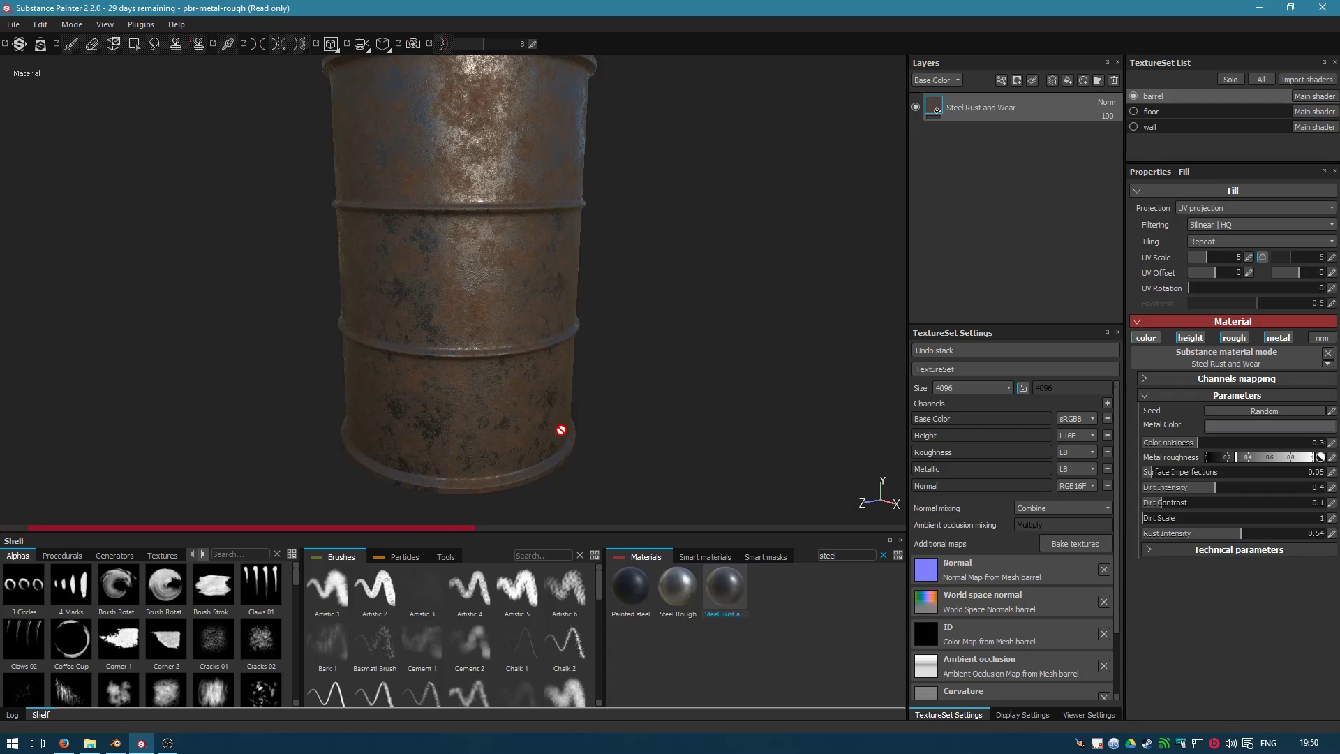
alt+drag(773, 439, 663, 434)
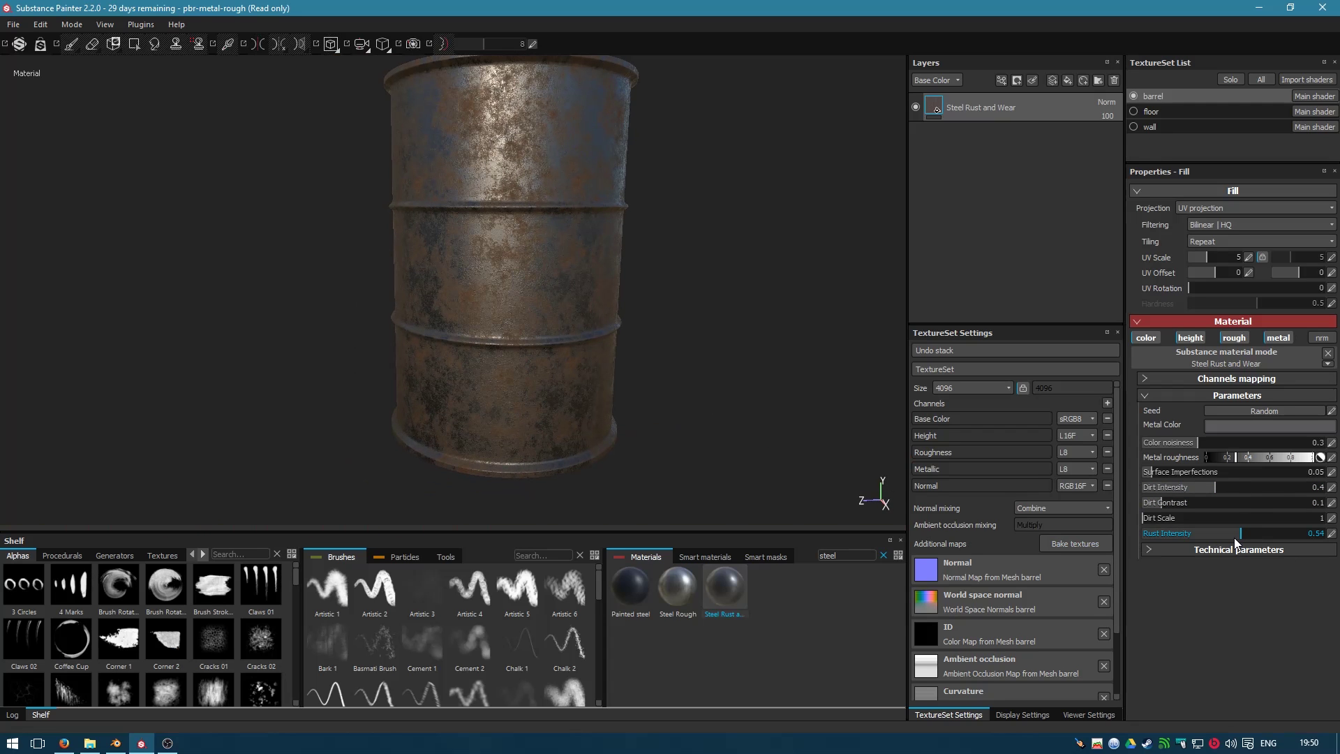
alt+drag(705, 437, 718, 410)
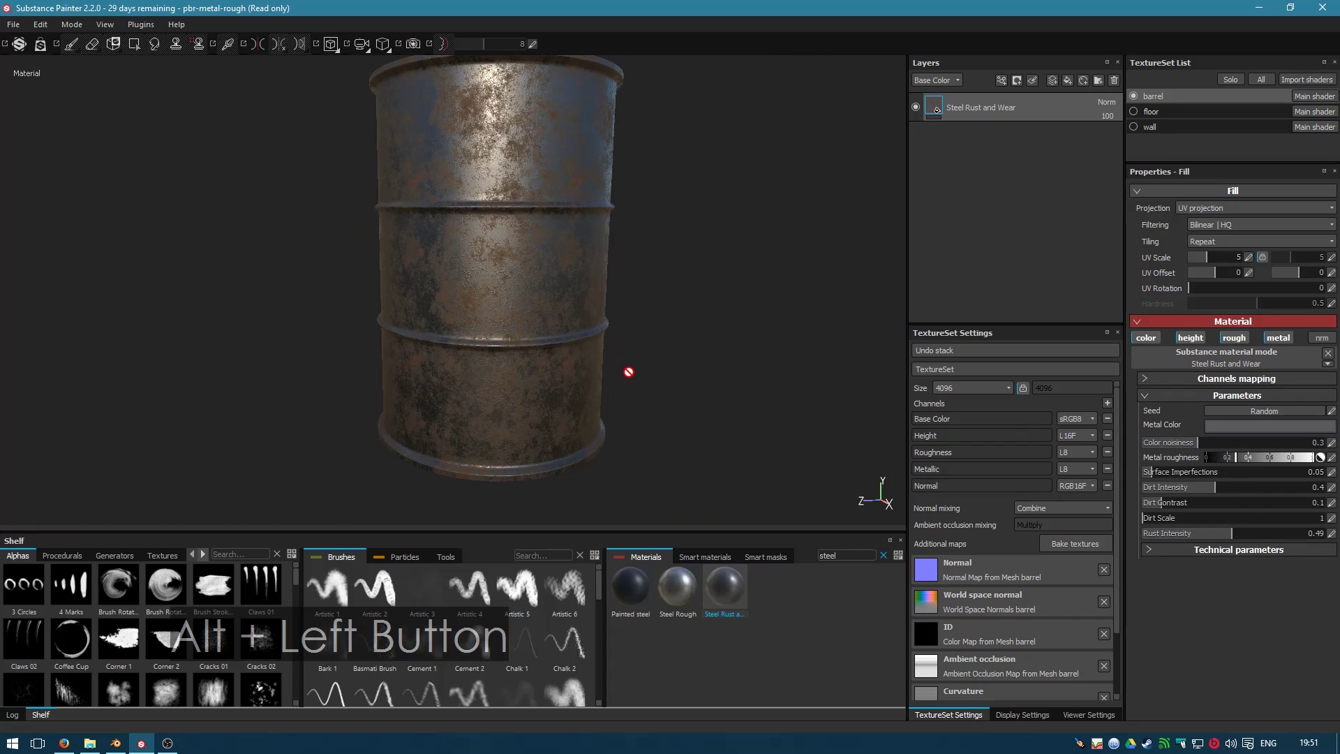
- Try different metal roughness values on the Steel Rust and Wear layer and settle at about 0.3
drag(1235, 457, 1207, 457)
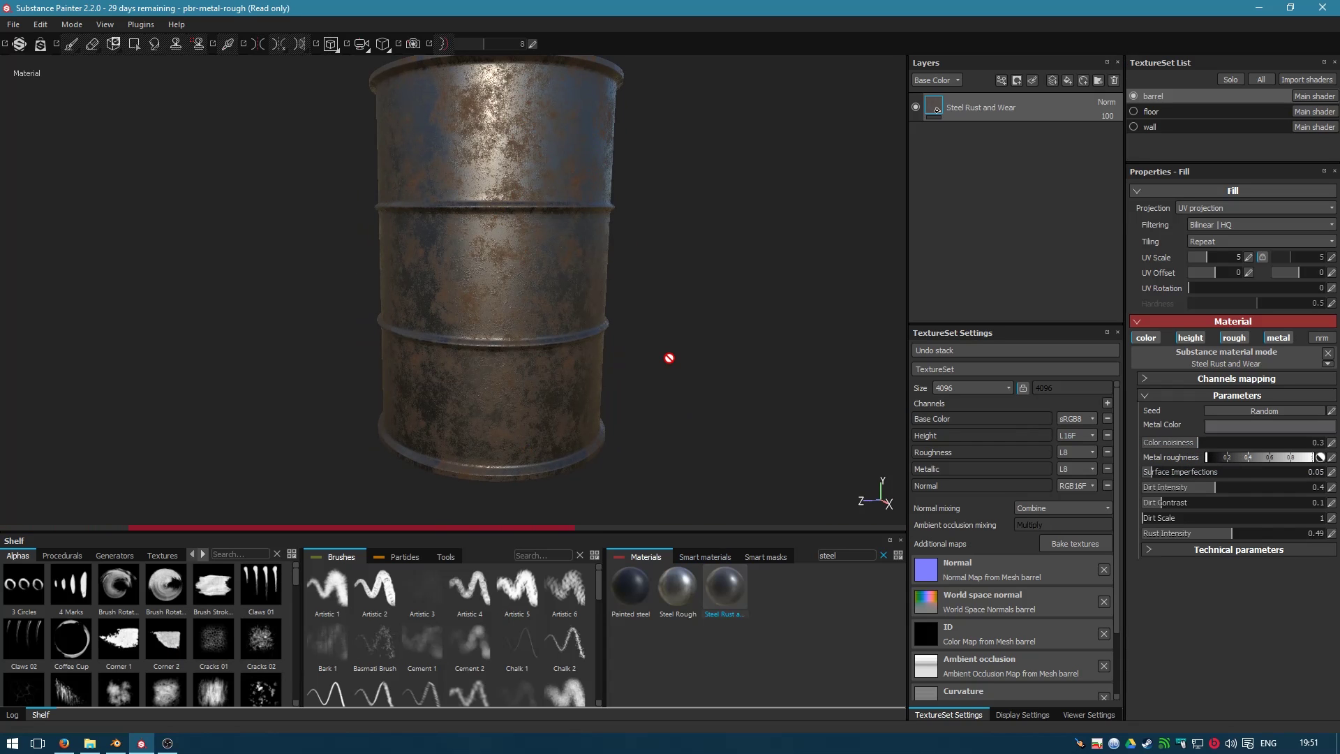
alt+drag(669, 358, 622, 366)
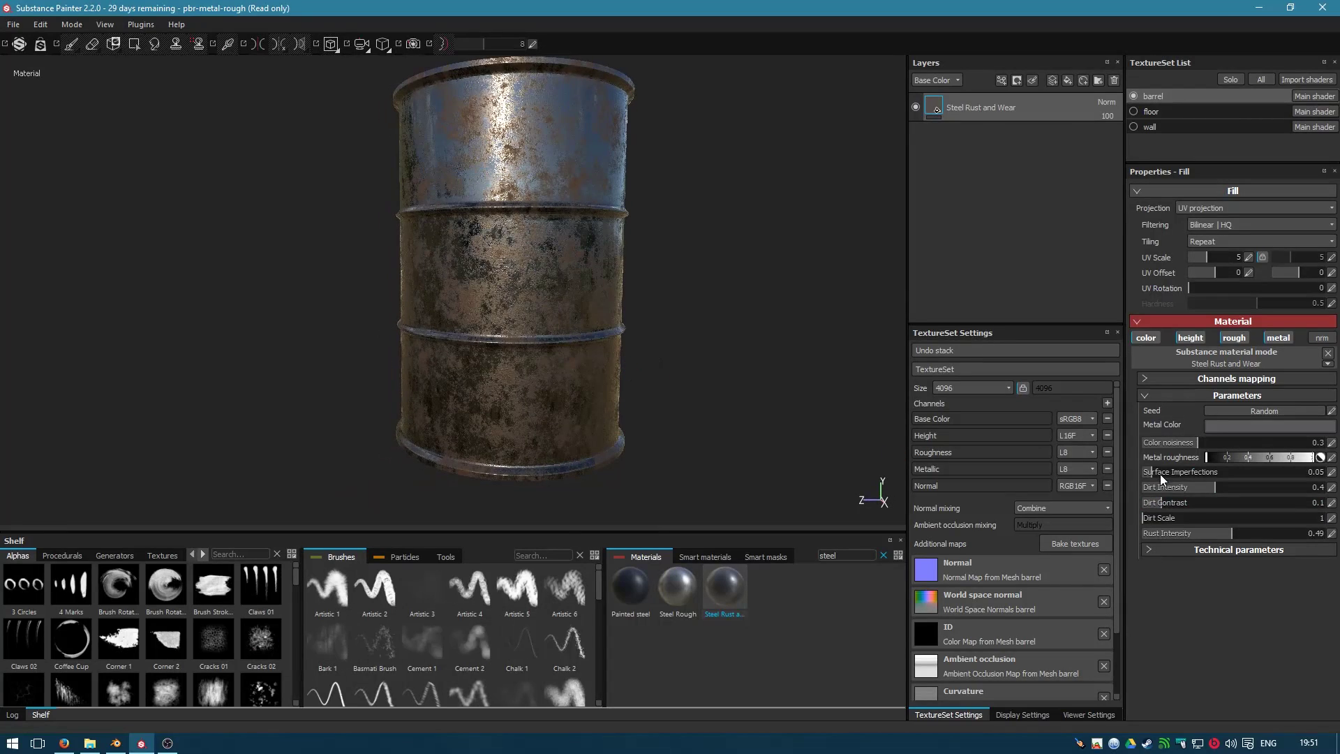
drag(1239, 457, 1249, 457)
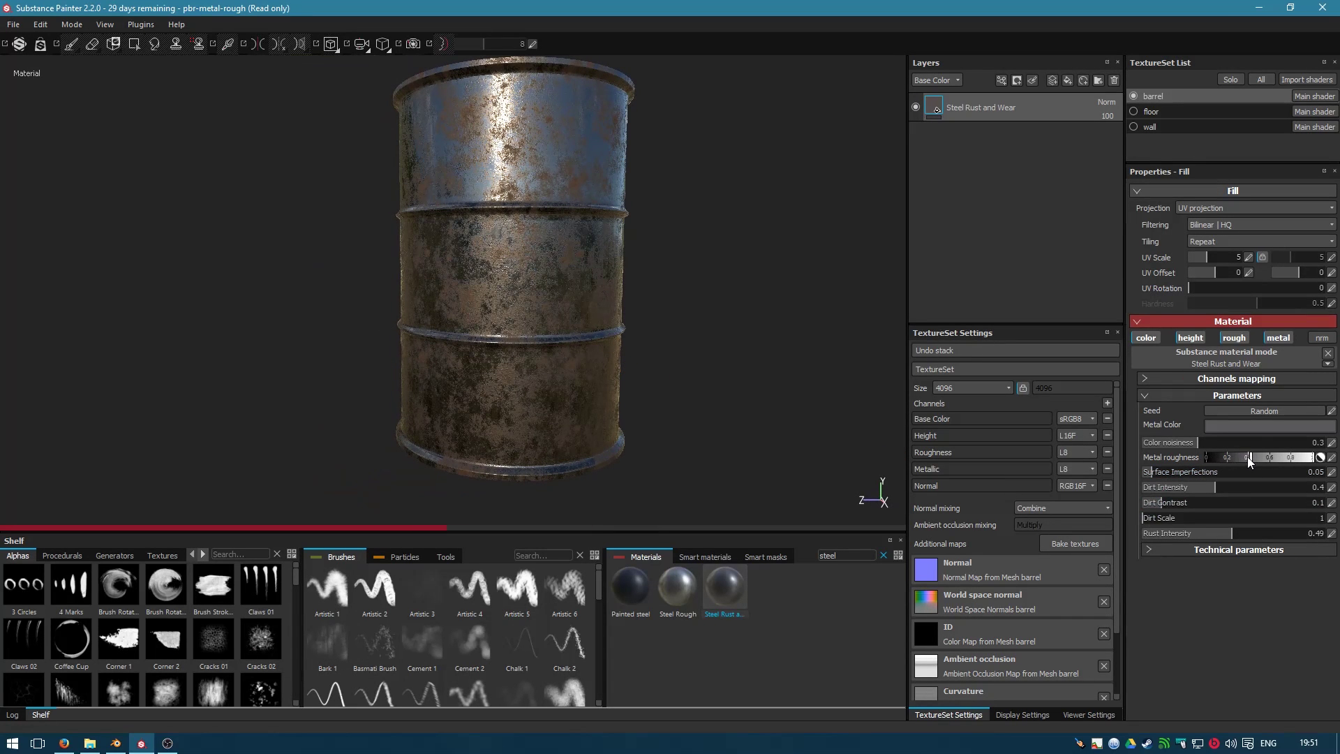
mouse_move(719, 394)
alt+mouse_down()
mouse_move(756, 380)
mouse_move(796, 444)
mouse_move(789, 416)
alt+mouse_up()
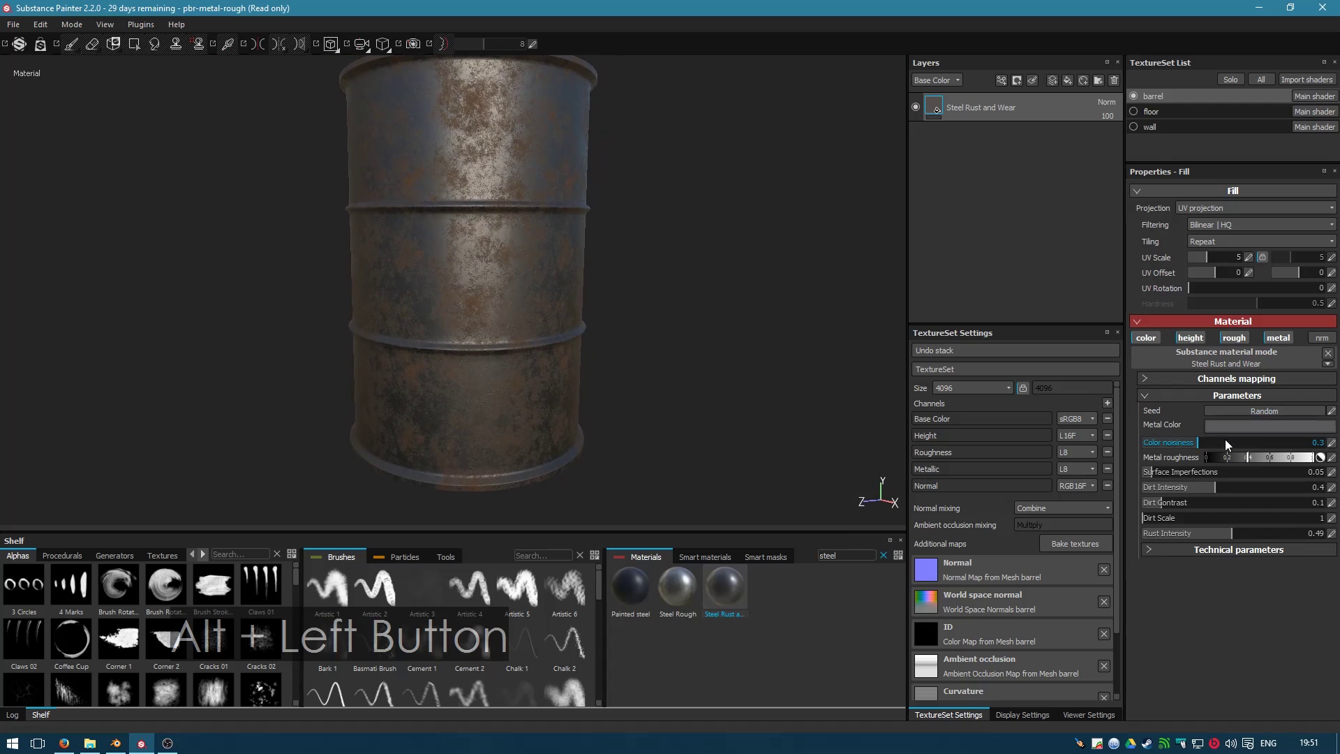
drag(1241, 458, 1239, 457)
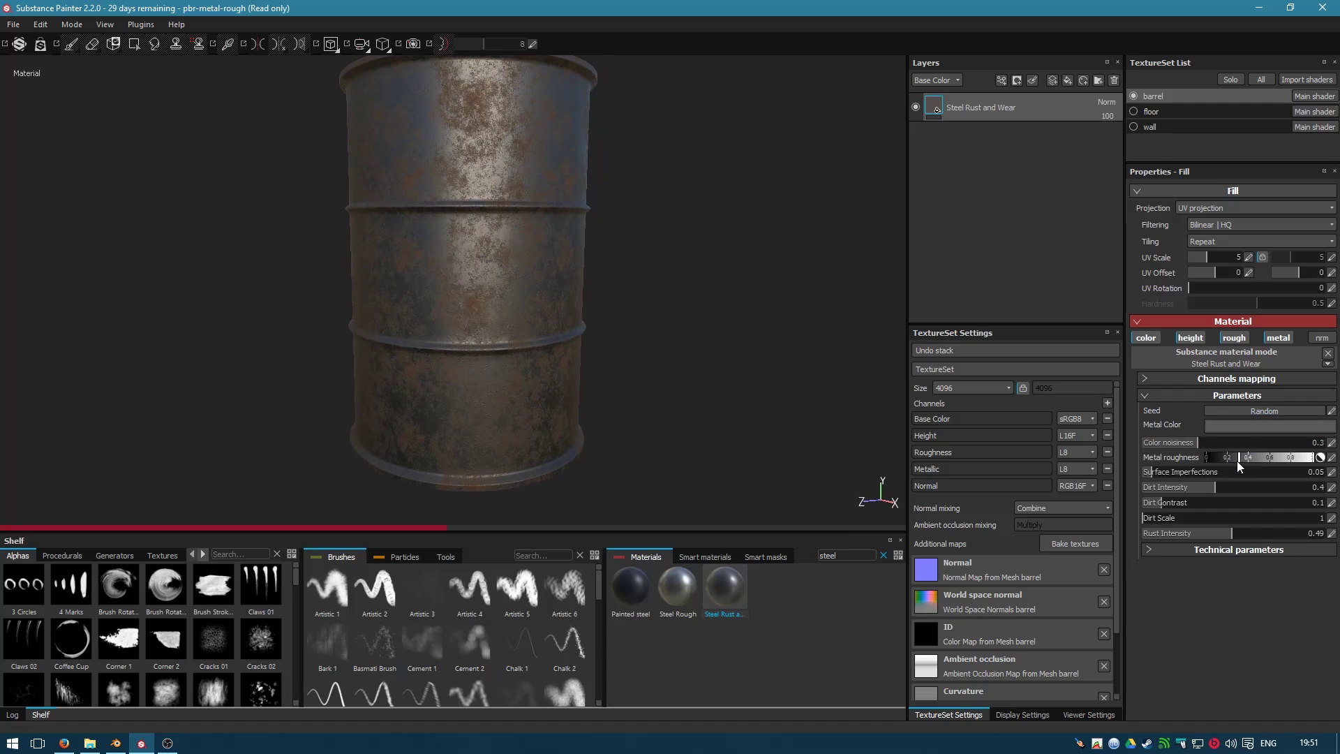
alt+drag(754, 410, 670, 375)
scroll(670, 376, up, 3)
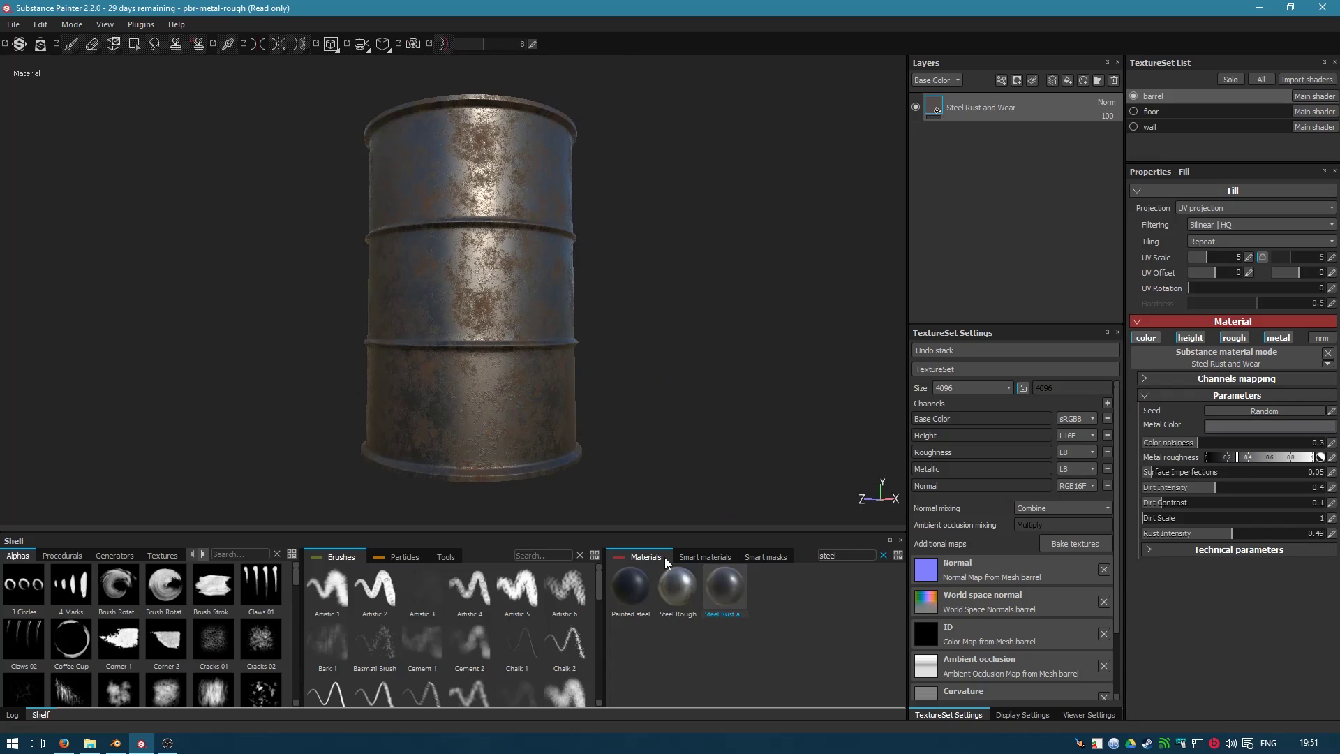
- Search the materials for "paint" and add Painted steel as a layer above Steel Rust and Wear
double_click(831, 555)
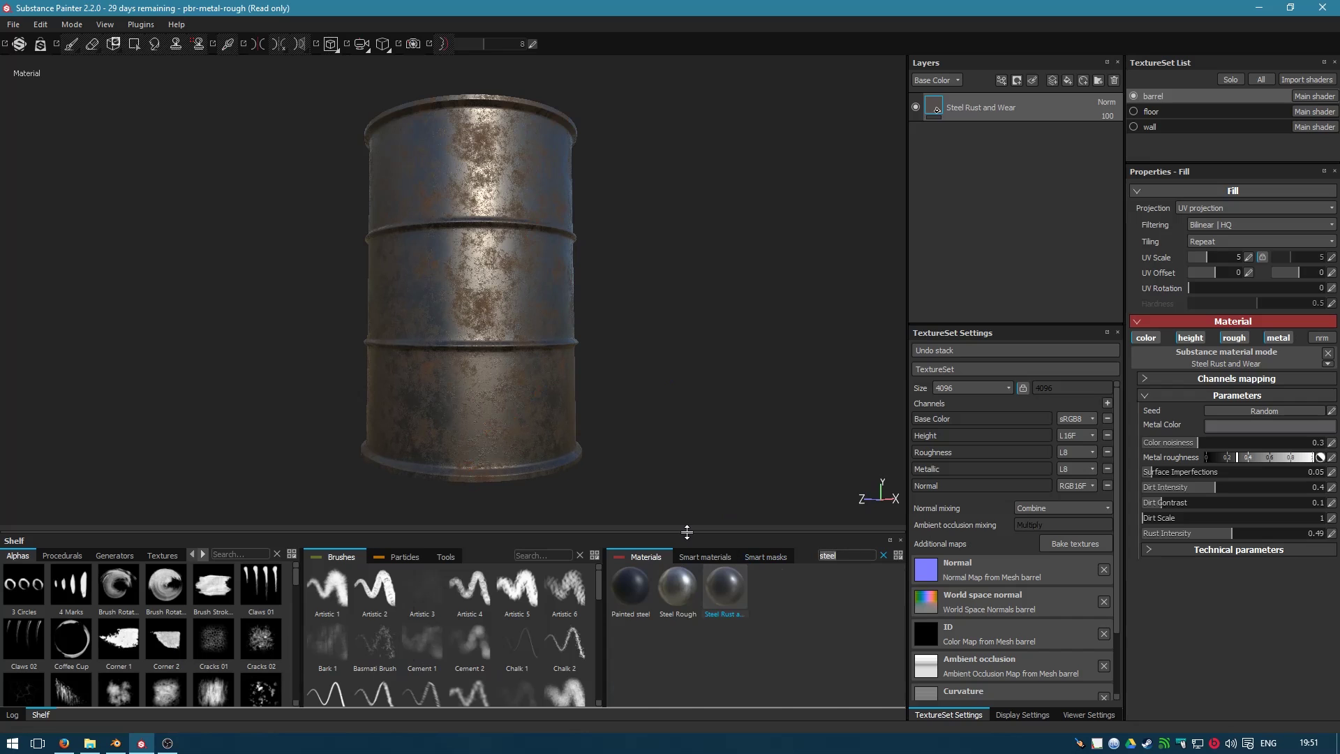
text(paint)
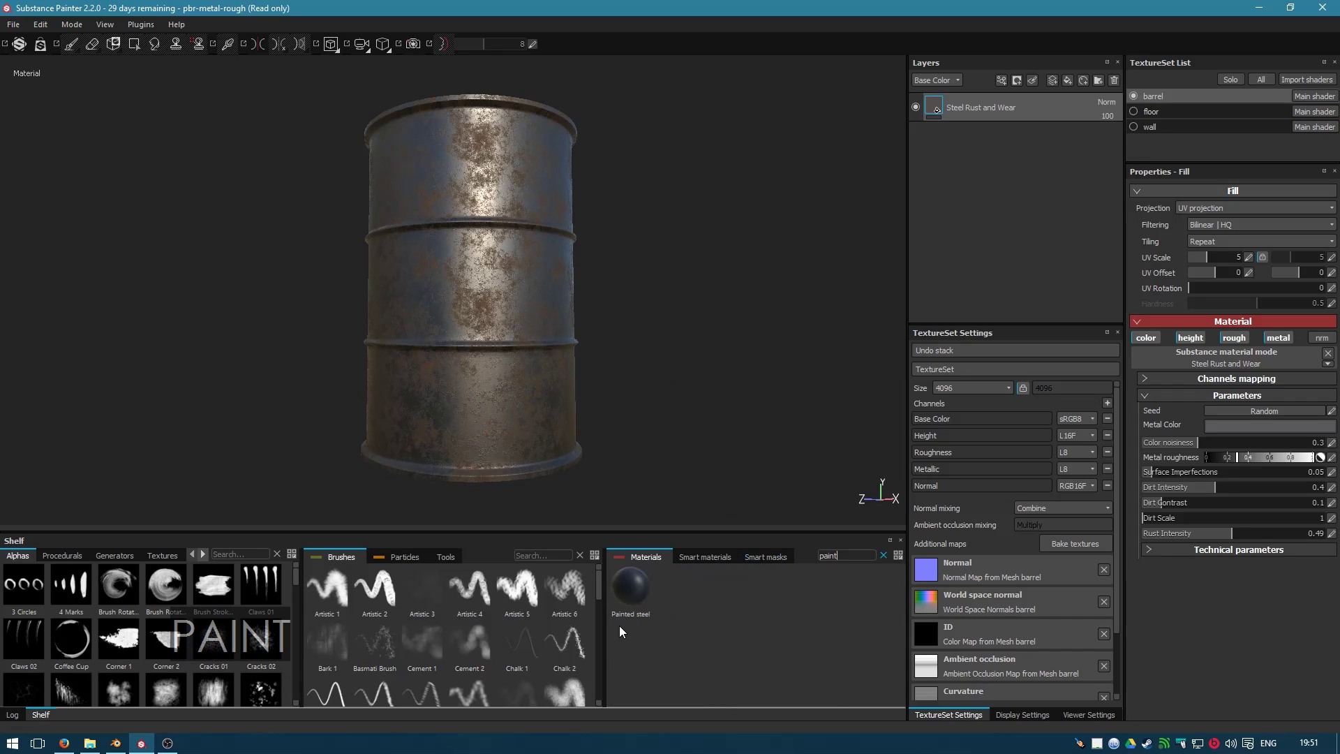
mouse_move(641, 587)
mouse_down()
mouse_move(995, 83)
mouse_move(1018, 104)
mouse_up()
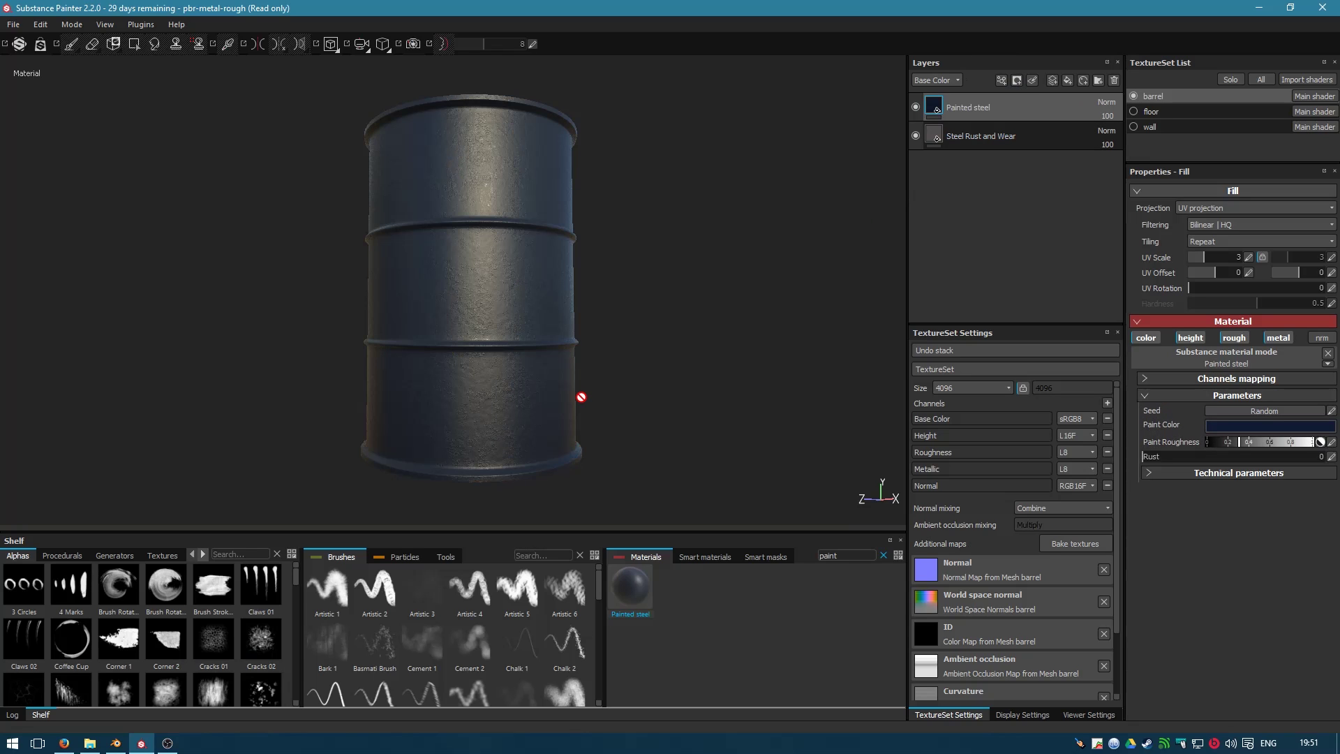
scroll(628, 335, down, 2)
scroll(627, 336, up, 7)
mouse_move(628, 336)
alt+mouse_down()
mouse_move(658, 263)
mouse_move(664, 379)
mouse_move(642, 374)
mouse_move(663, 418)
mouse_move(648, 331)
alt+mouse_up()
scroll(665, 378, down, 3)
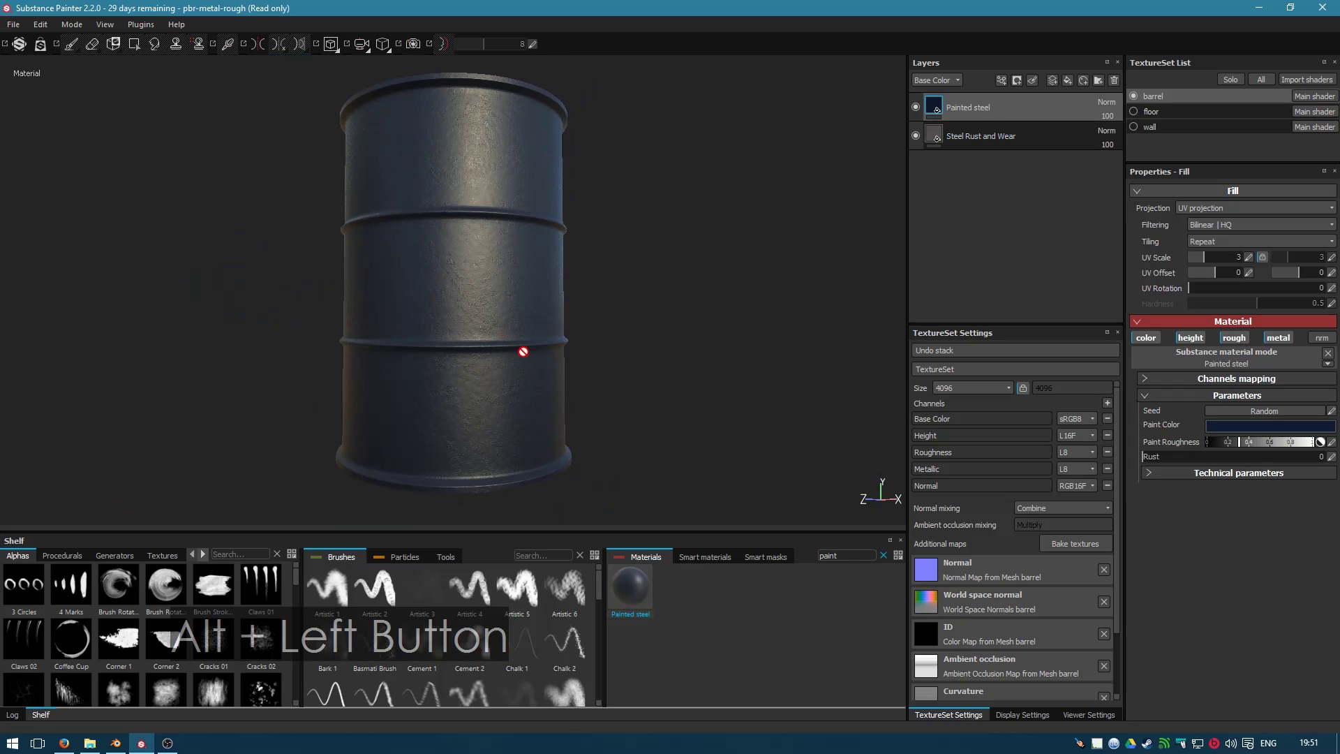
mouse_move(651, 363)
alt+mouse_down()
mouse_move(656, 425)
mouse_move(641, 379)
alt+mouse_up()
- Change the Painted steel layer's paint color to a reddish orange with RGB 0.657, 0.289, 0.165
click(1269, 426)
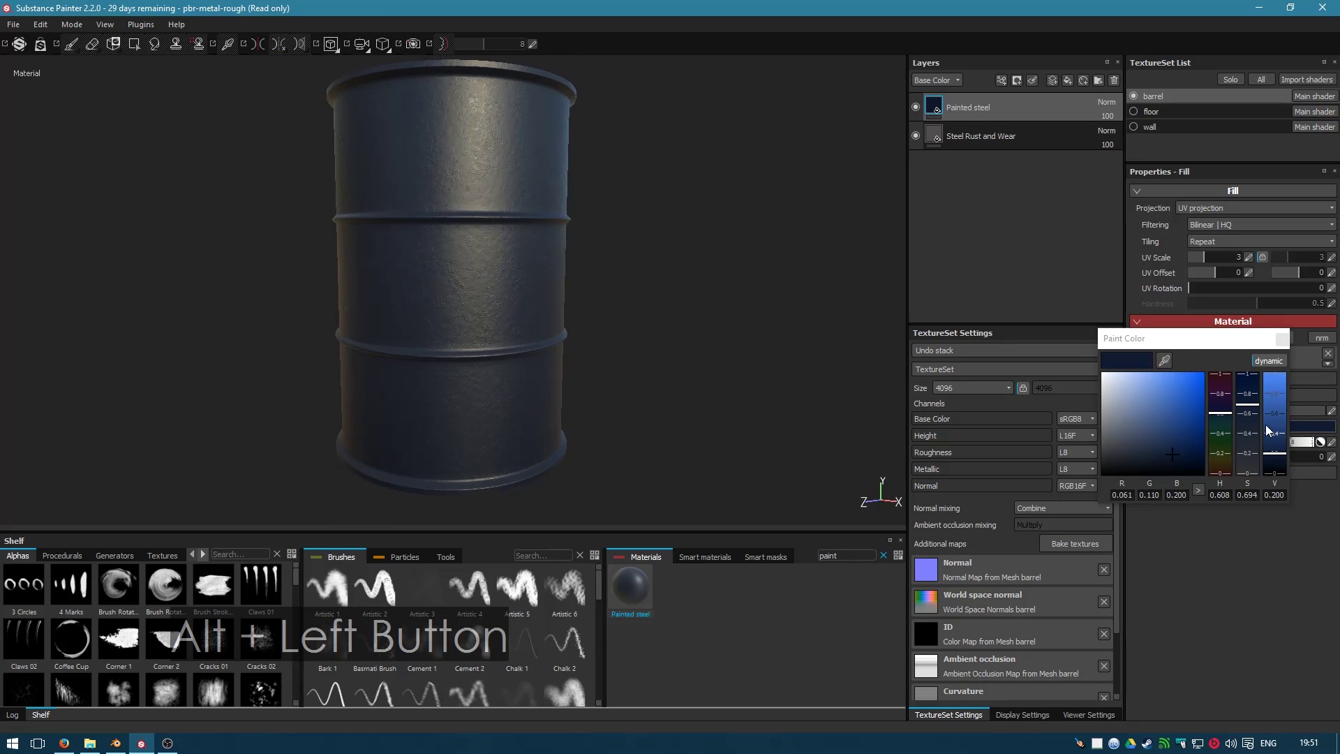
click(1221, 455)
drag(1225, 460, 1224, 462)
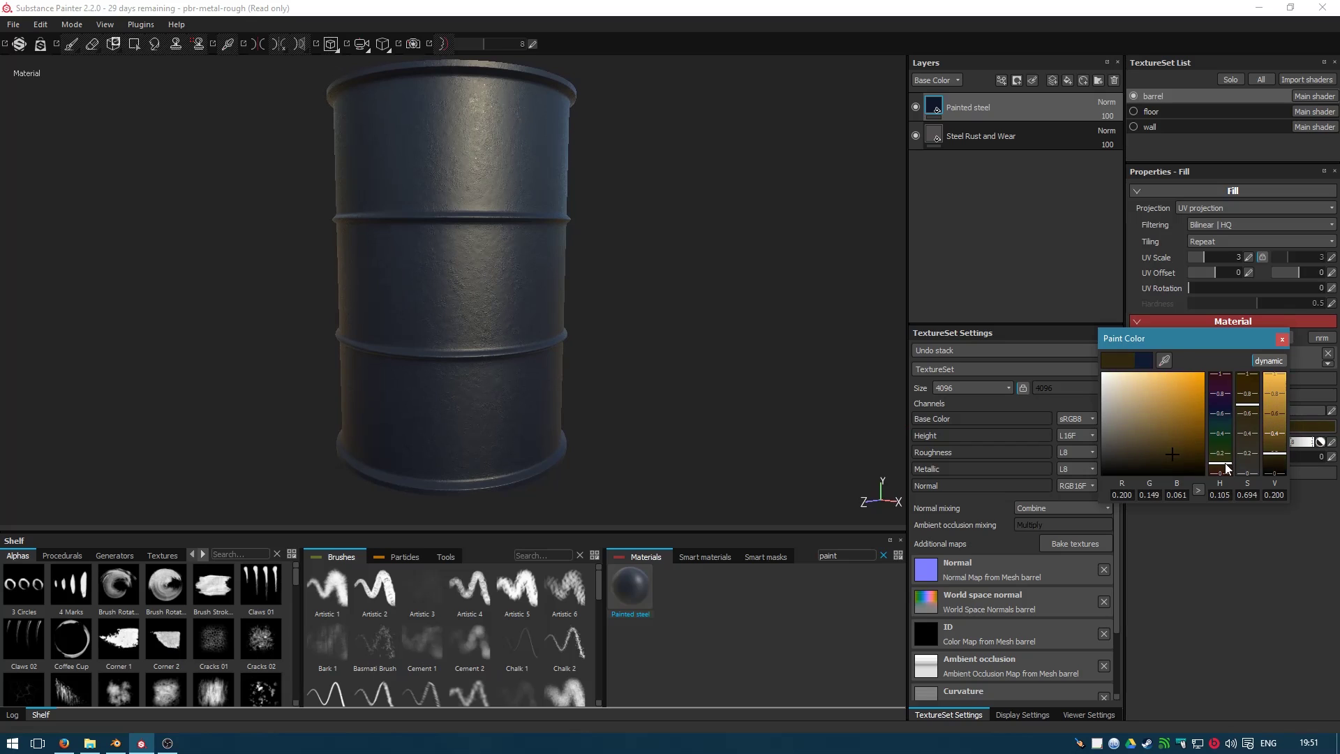
click(1282, 437)
drag(1174, 408, 1191, 405)
click(1227, 467)
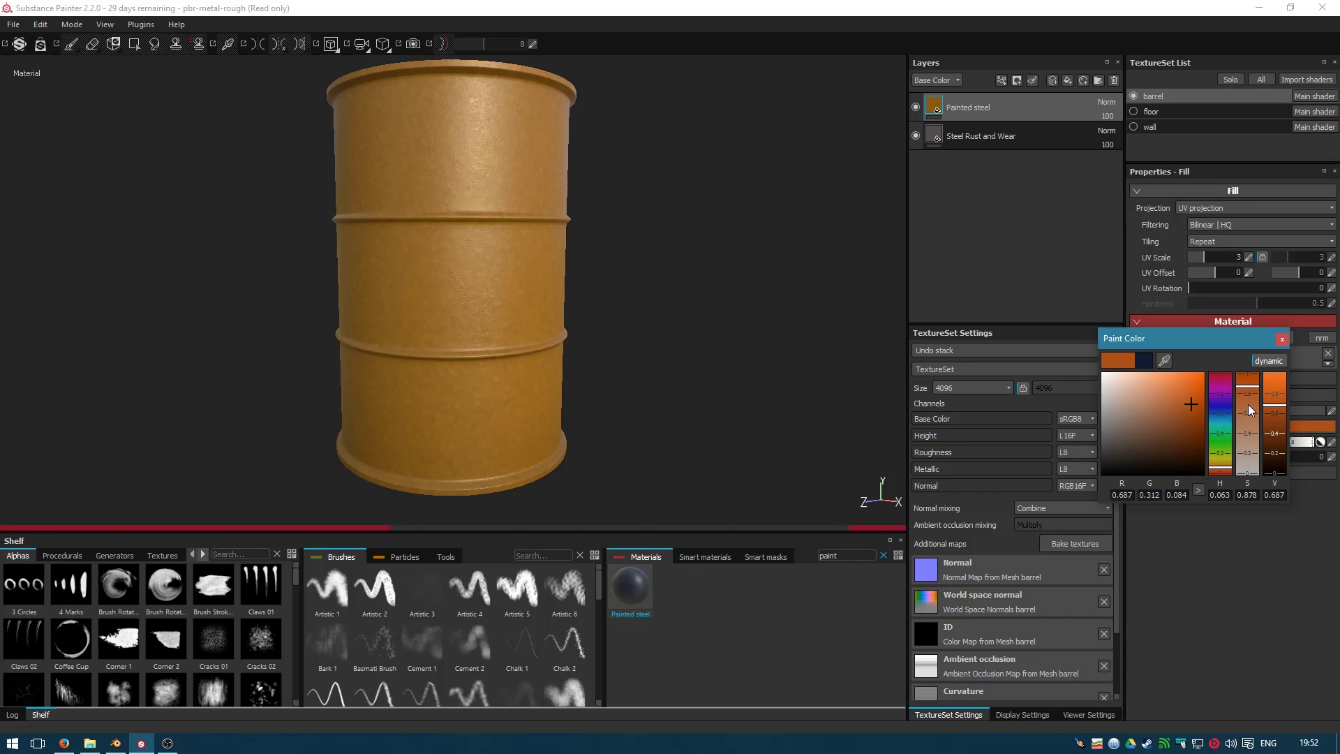
click(1275, 413)
click(1254, 392)
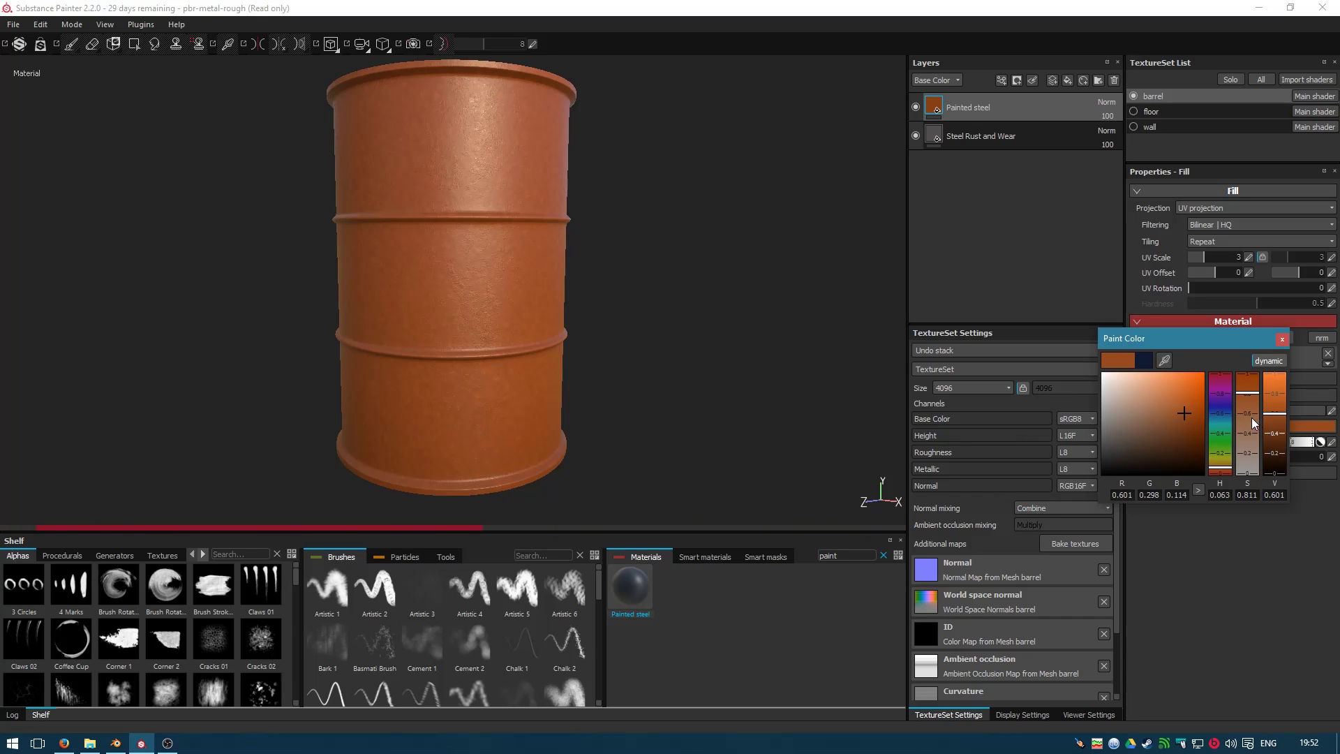
drag(1228, 474, 1229, 474)
drag(1275, 414, 1249, 400)
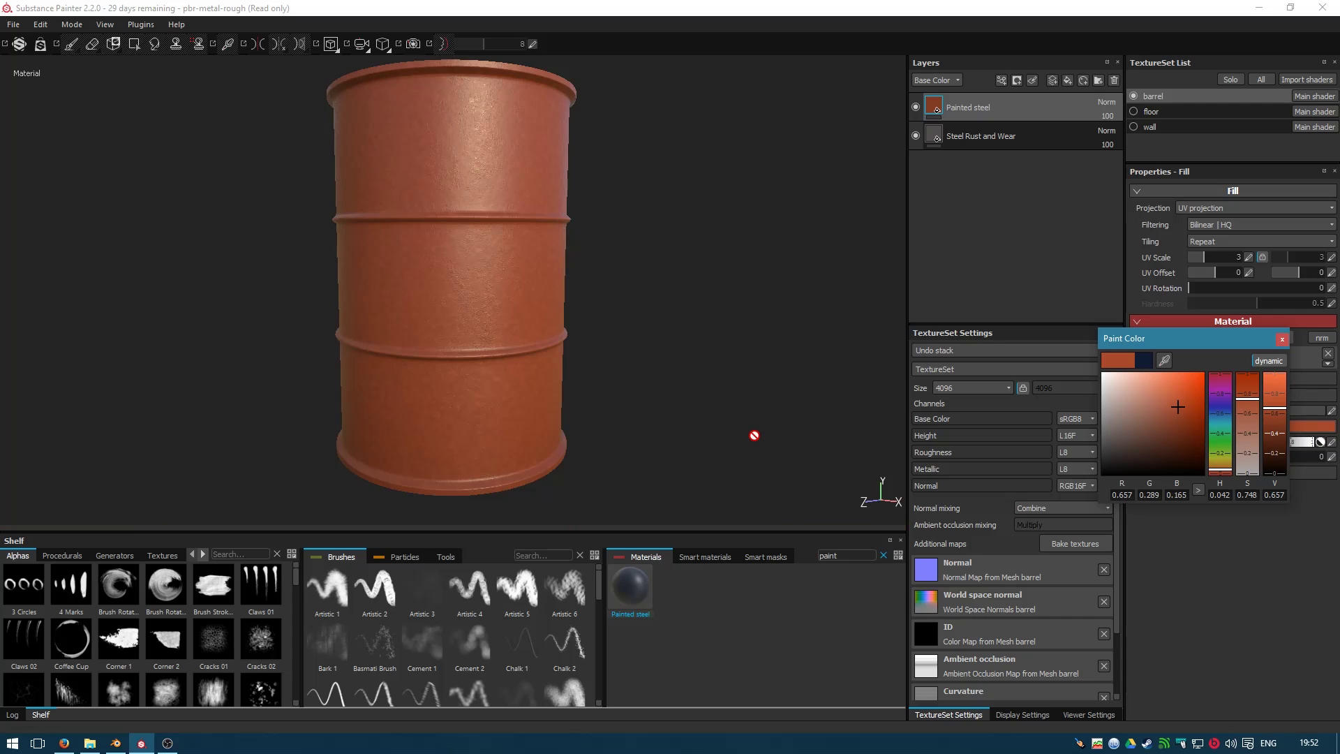
click(1282, 339)
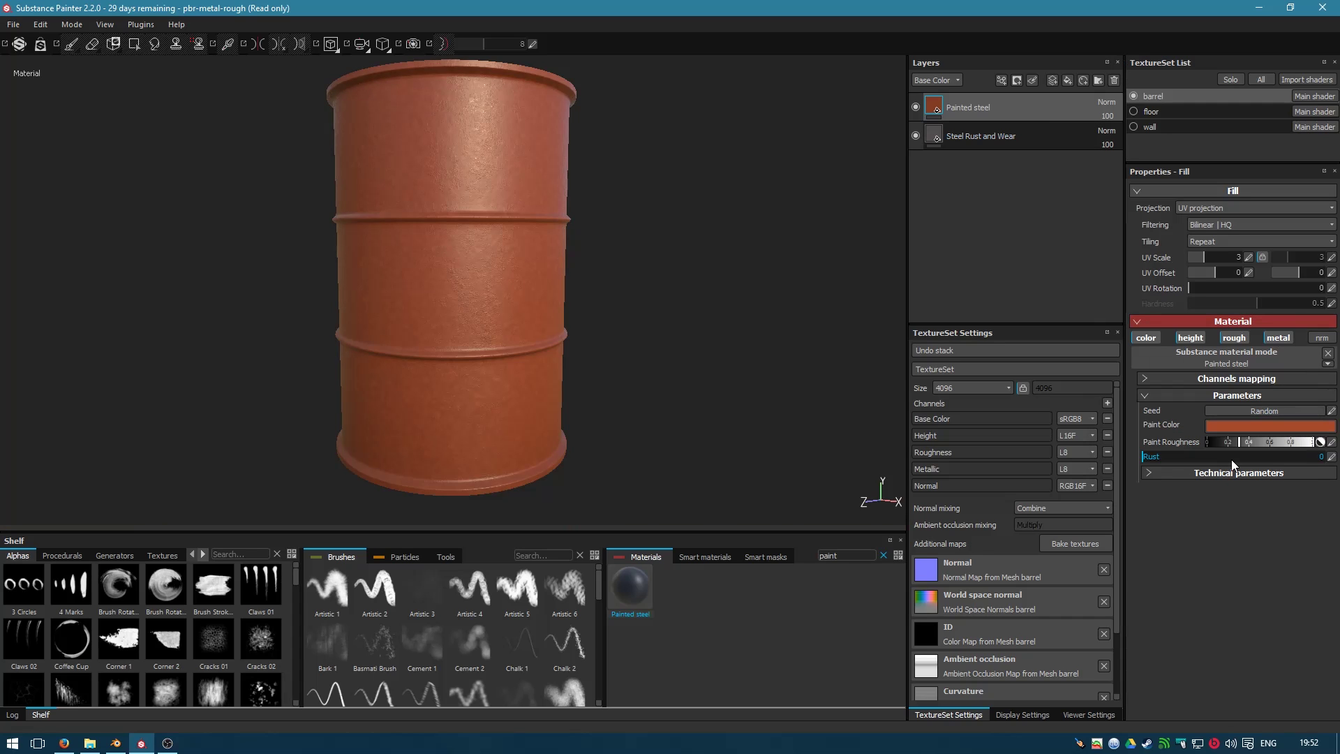
- Set the UV scale of the Painted steel fill to 2
click(1249, 259)
text(2)
key(Return)
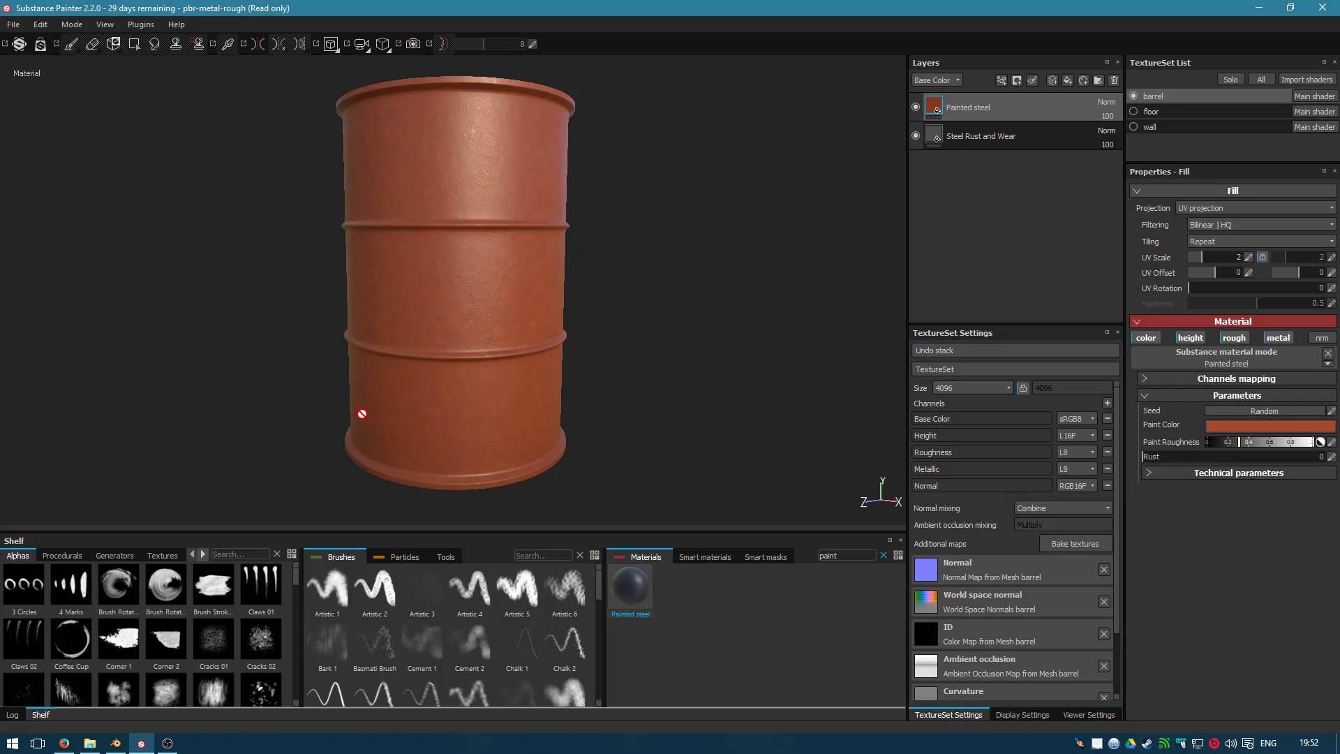
- Add a black mask to the Painted steel layer
right_click(940, 112)
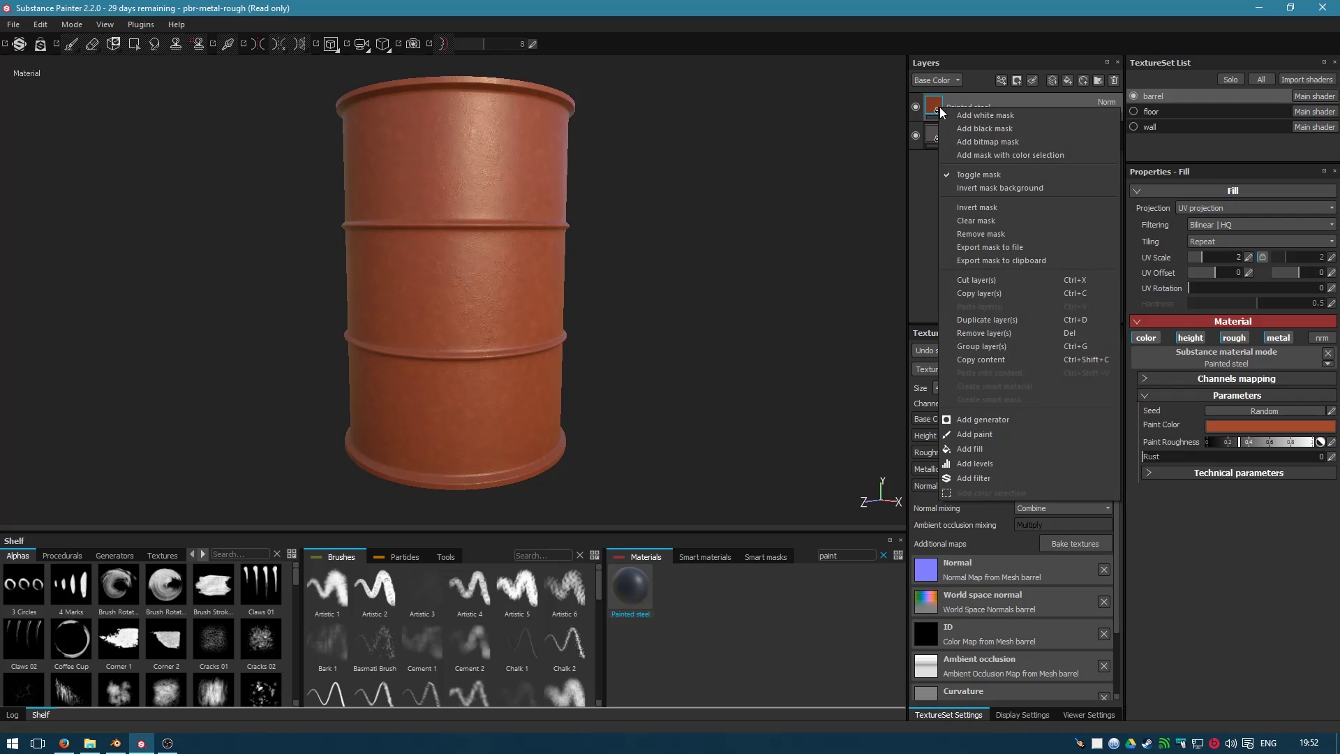
click(1033, 128)
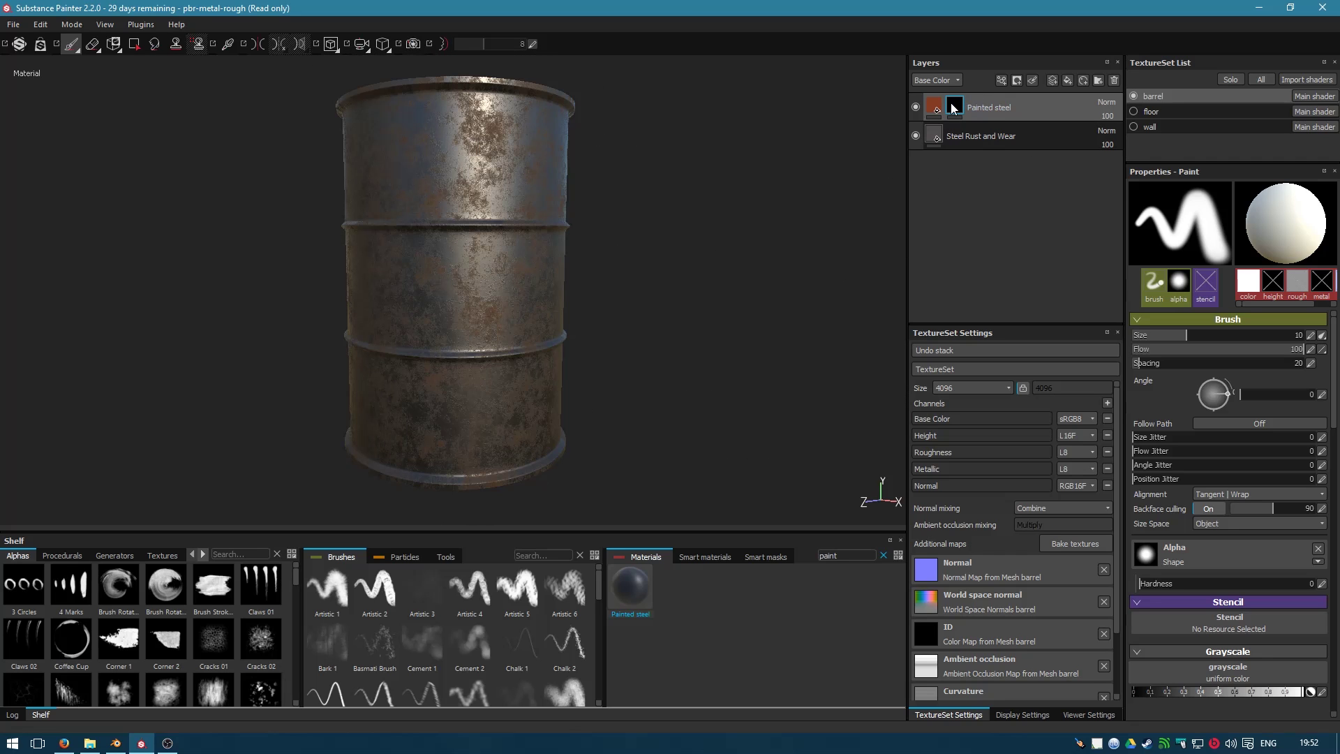
mouse_move(953, 108)
- Clear the "paint" search term and browse the full list of smart masks
click(203, 554)
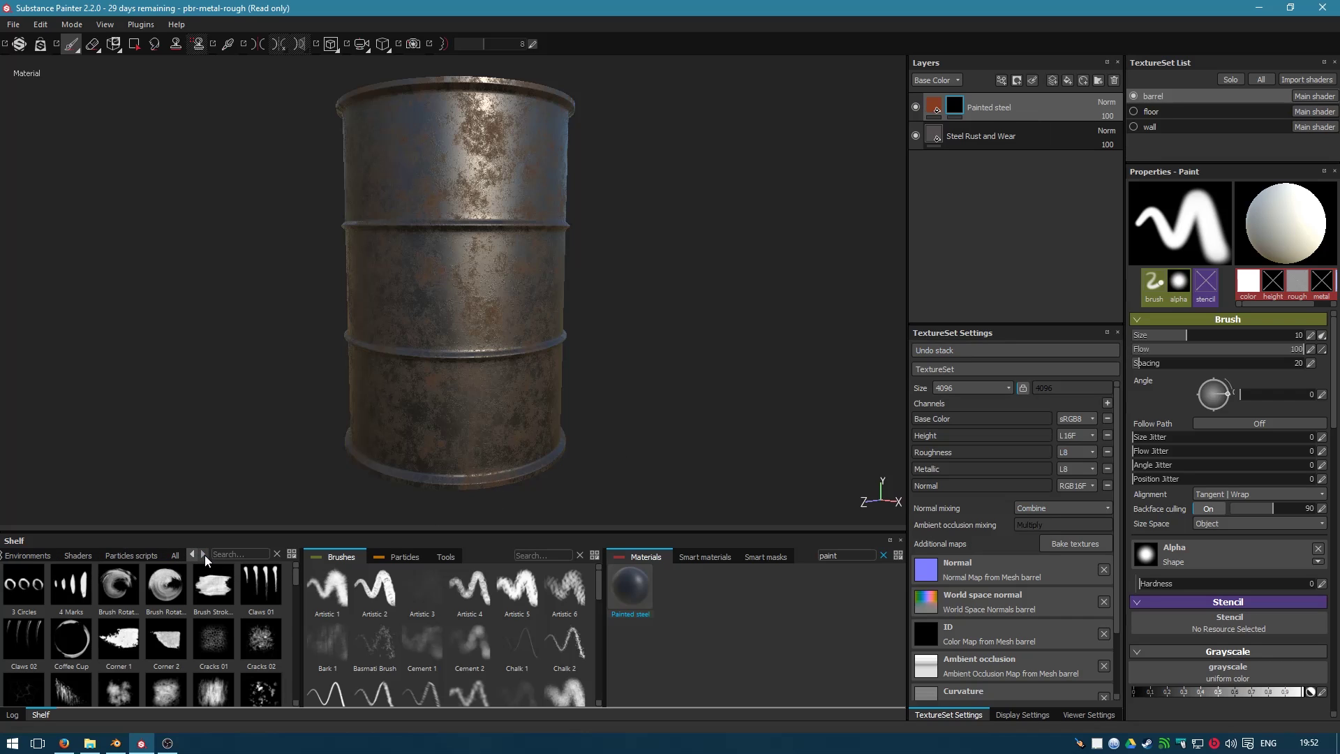
click(764, 558)
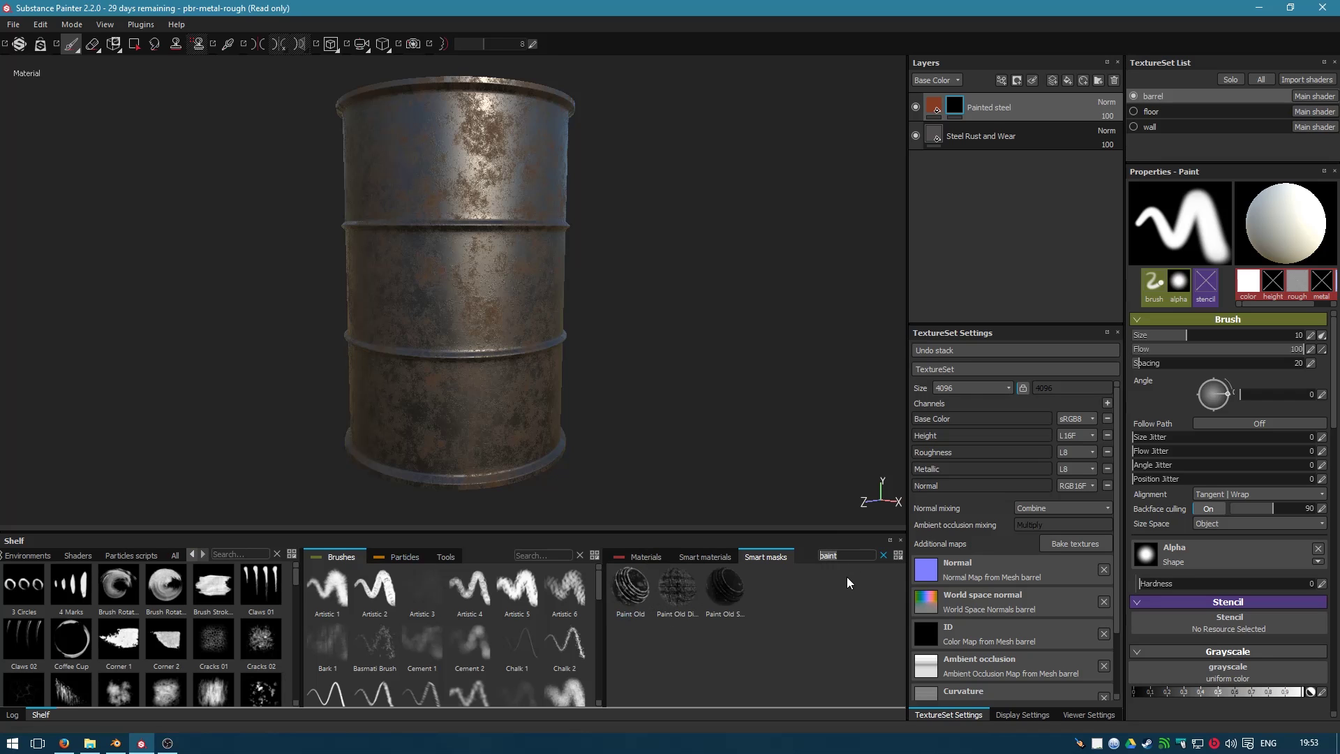
key(BackSpace)
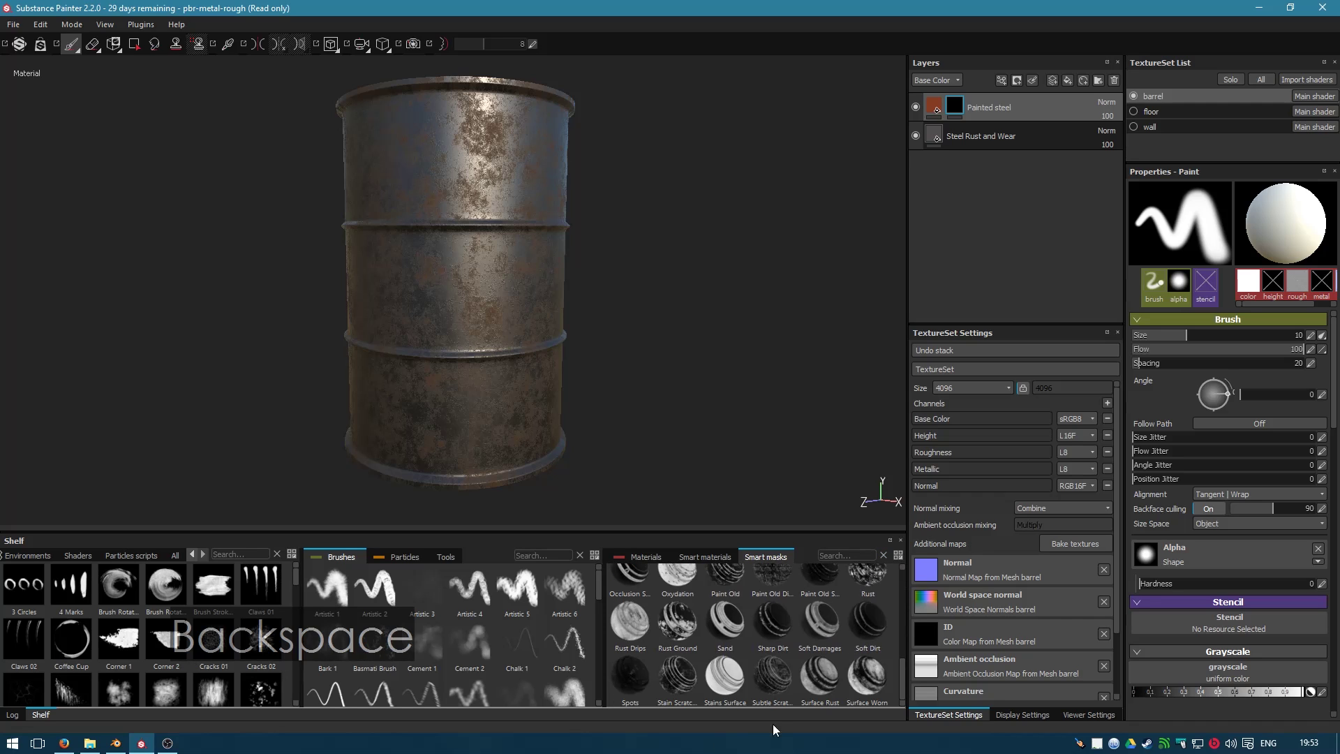
scroll(833, 694, down, 1)
scroll(833, 694, up, 1)
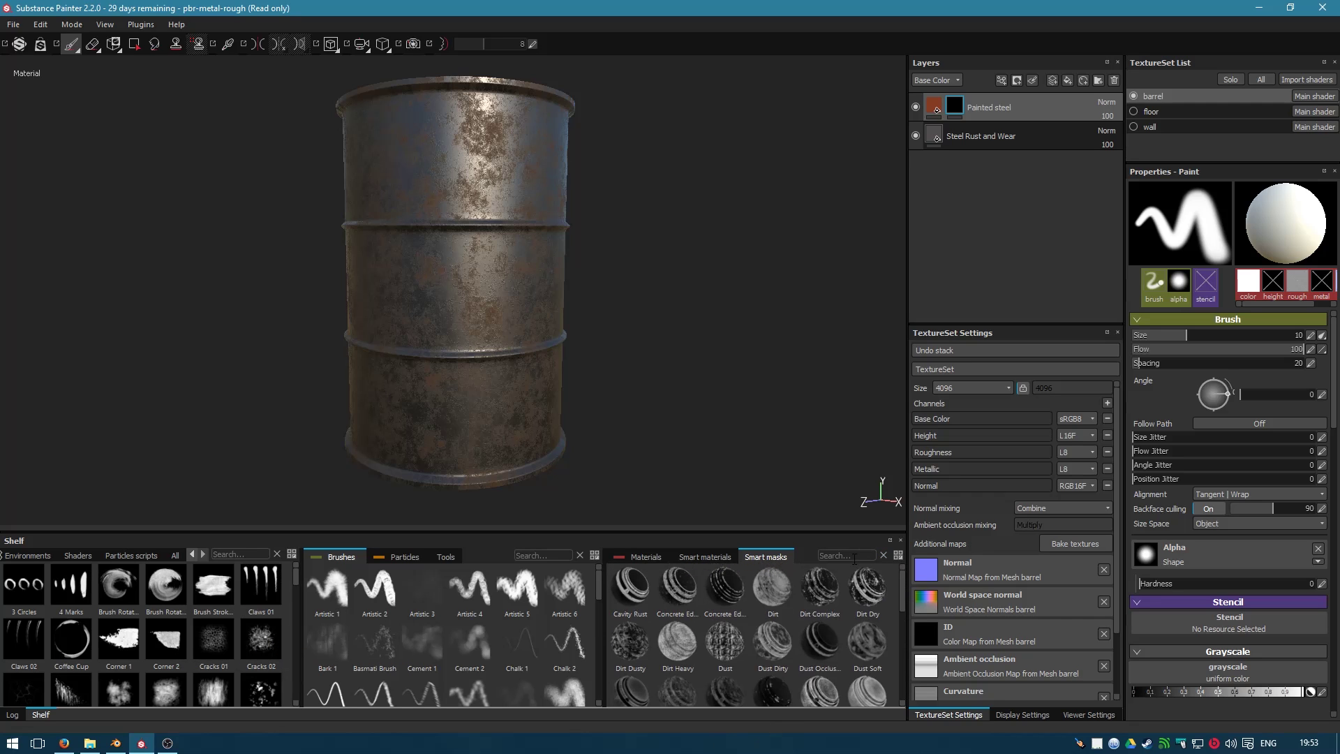
- Search the smart masks for "paint", apply Paint Old to the Painted steel layer's mask, and turn on the generator's Global Invert
text(paint)
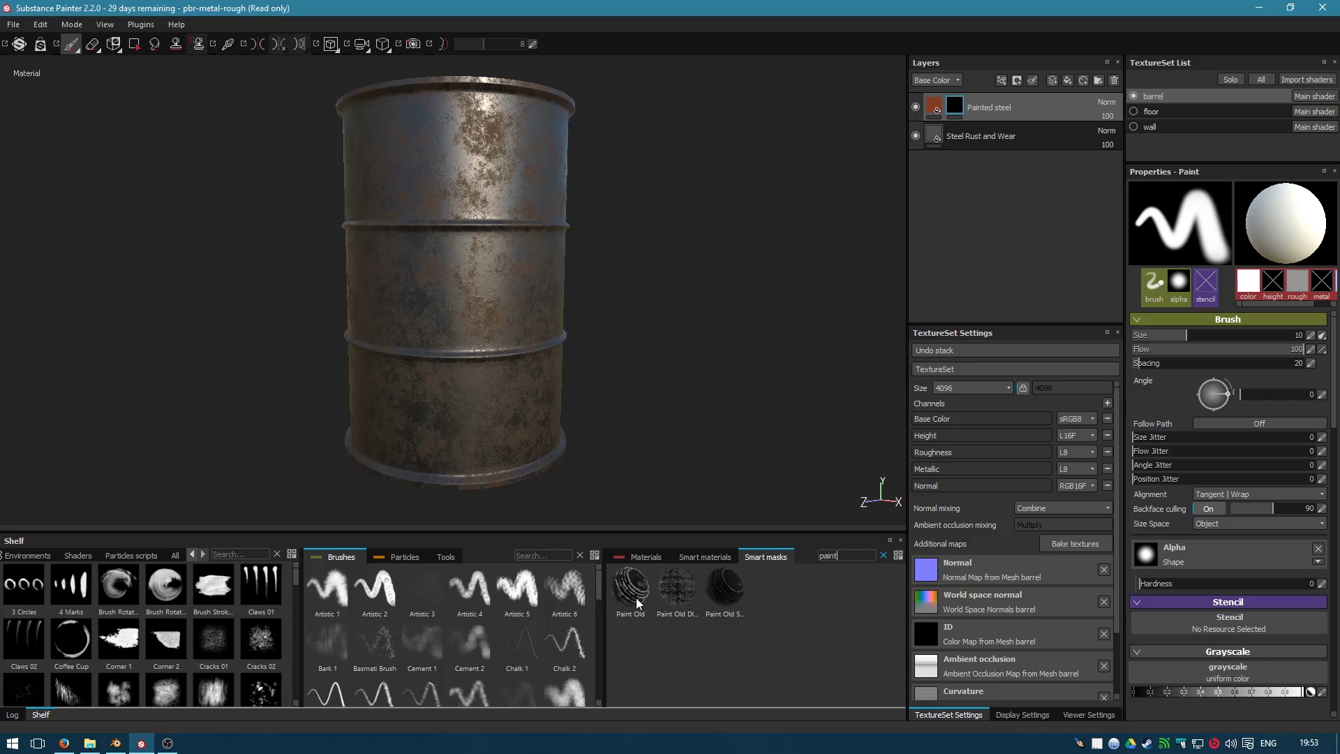
mouse_move(636, 598)
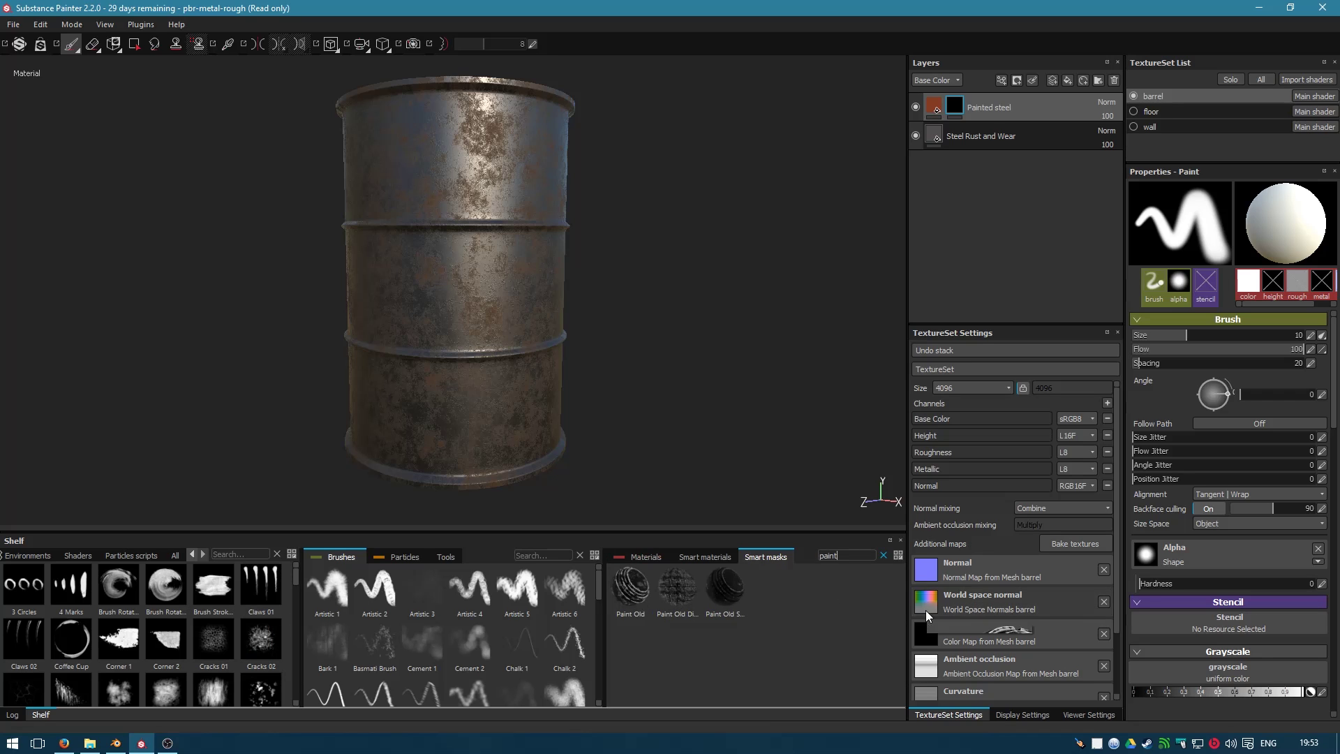
drag(631, 586, 967, 116)
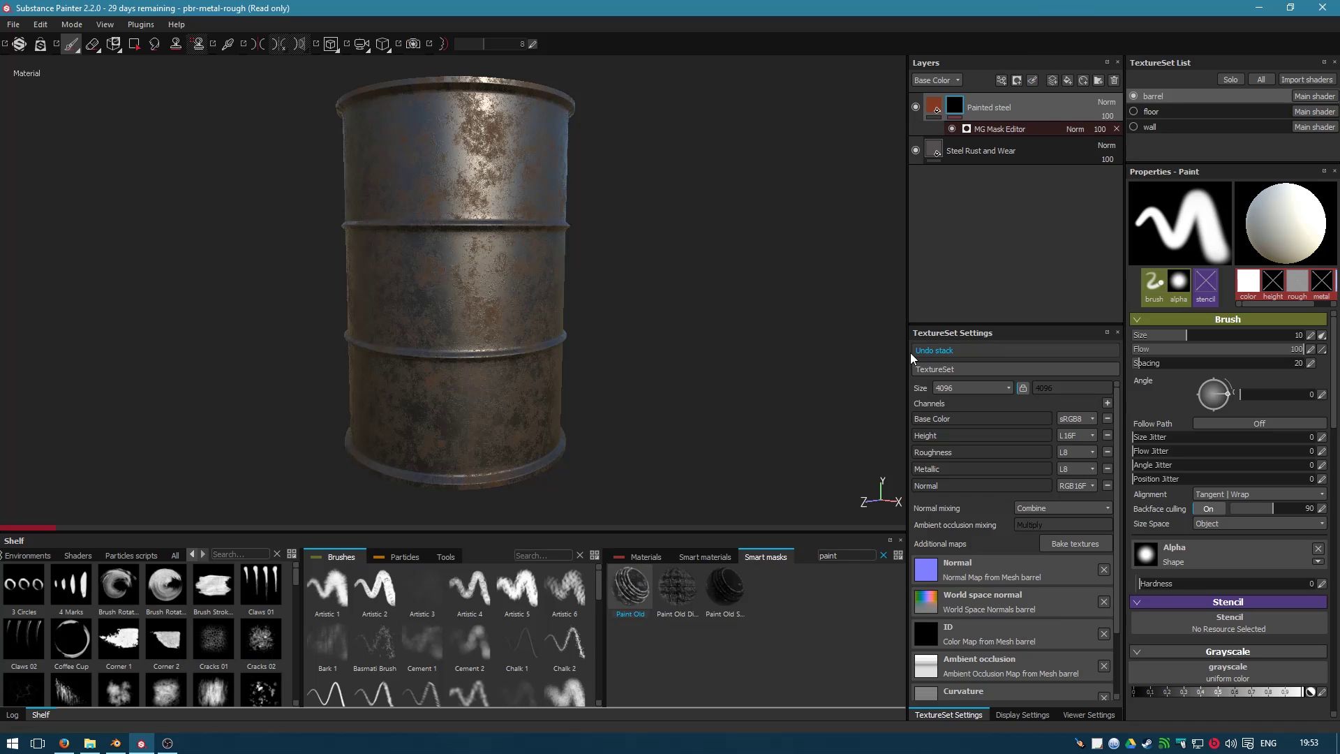
click(998, 130)
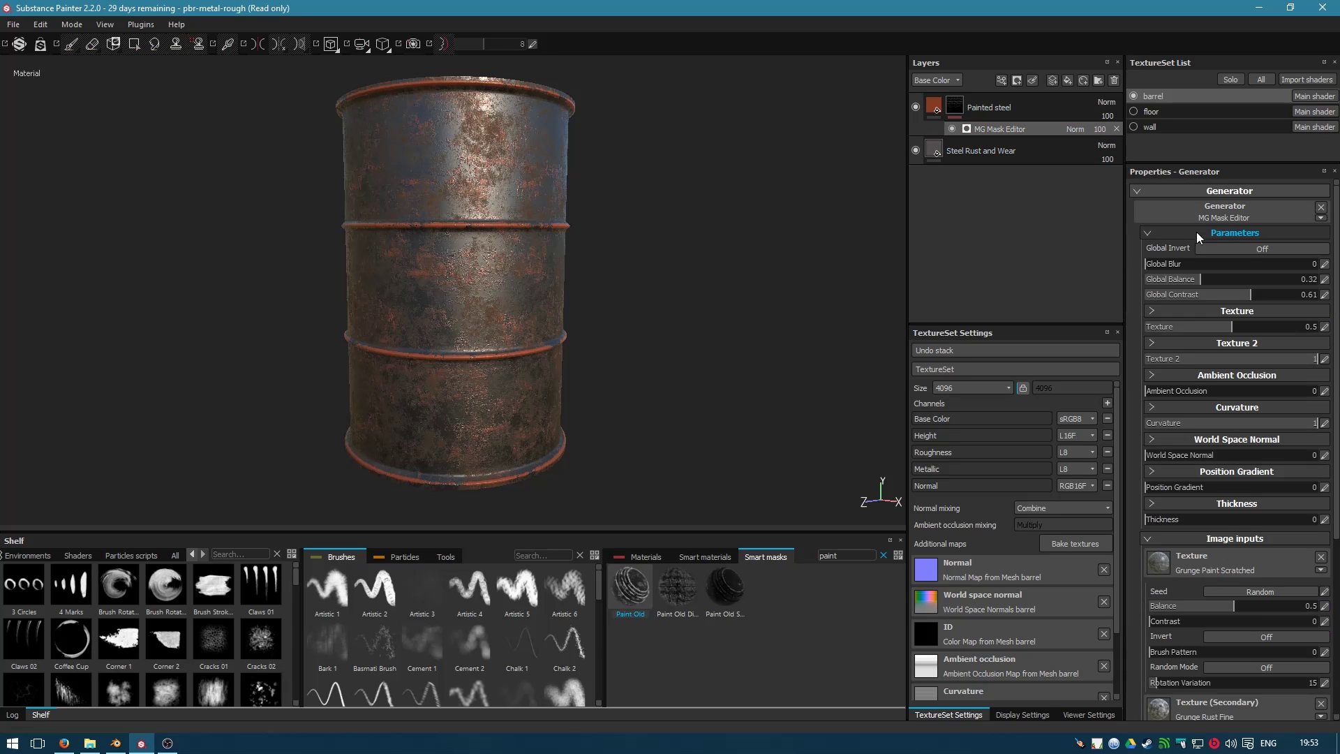
click(1243, 248)
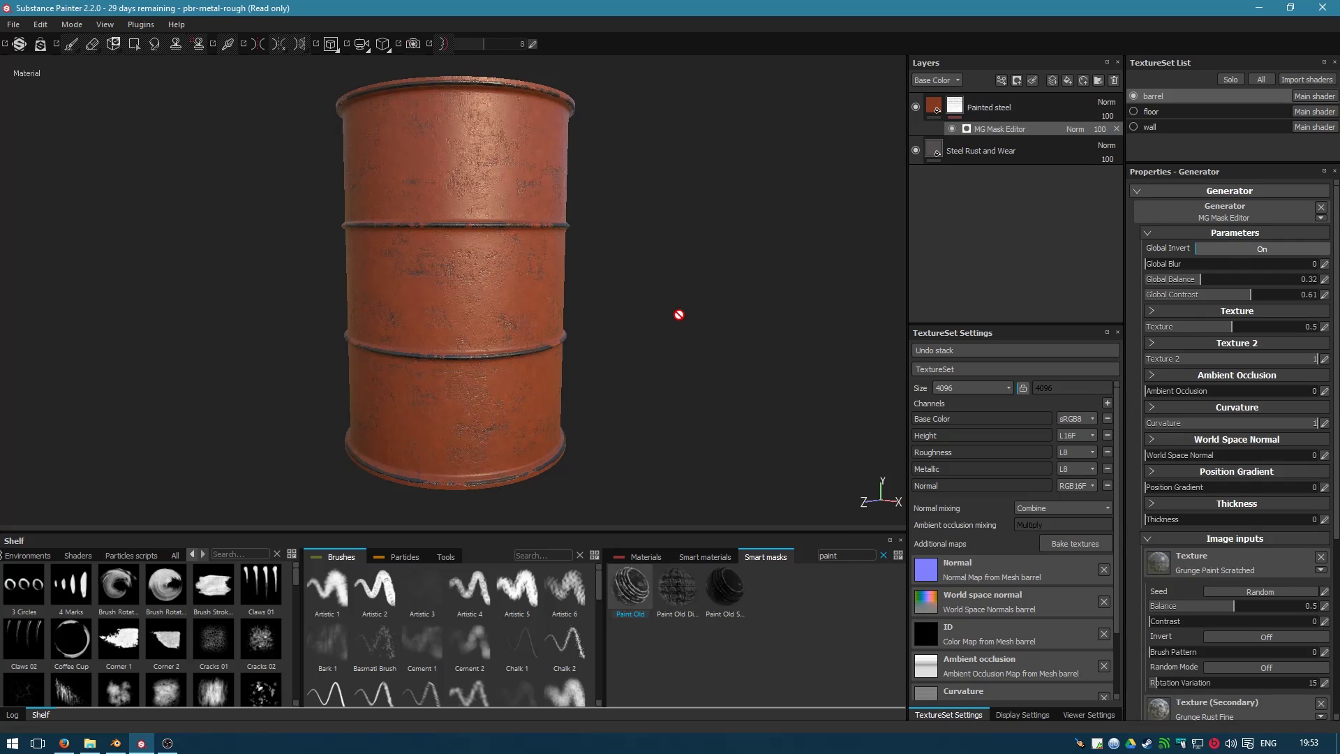
- Examine the inverted paint wear around the barrel and look through the mask generator's parameters and image inputs
alt+drag(619, 380, 577, 225)
scroll(655, 270, up, 2)
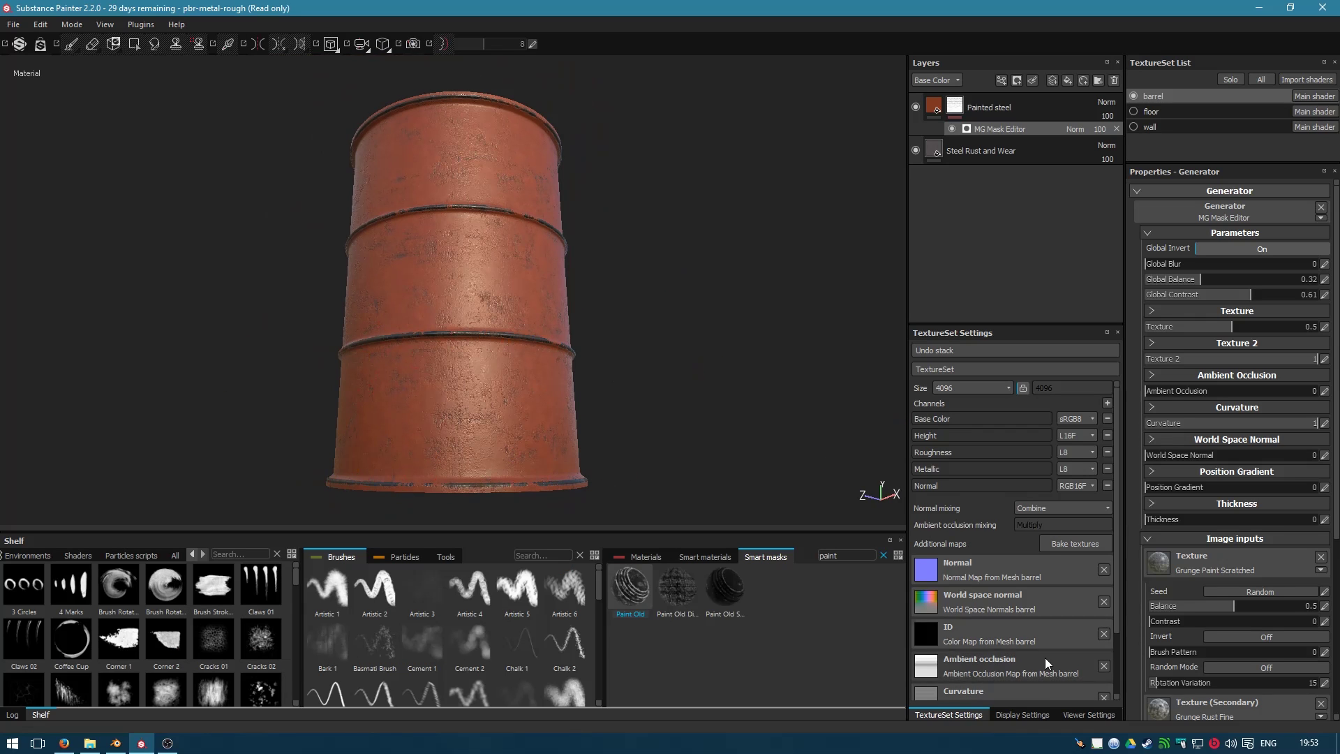
scroll(1044, 656, down, 2)
key(f)
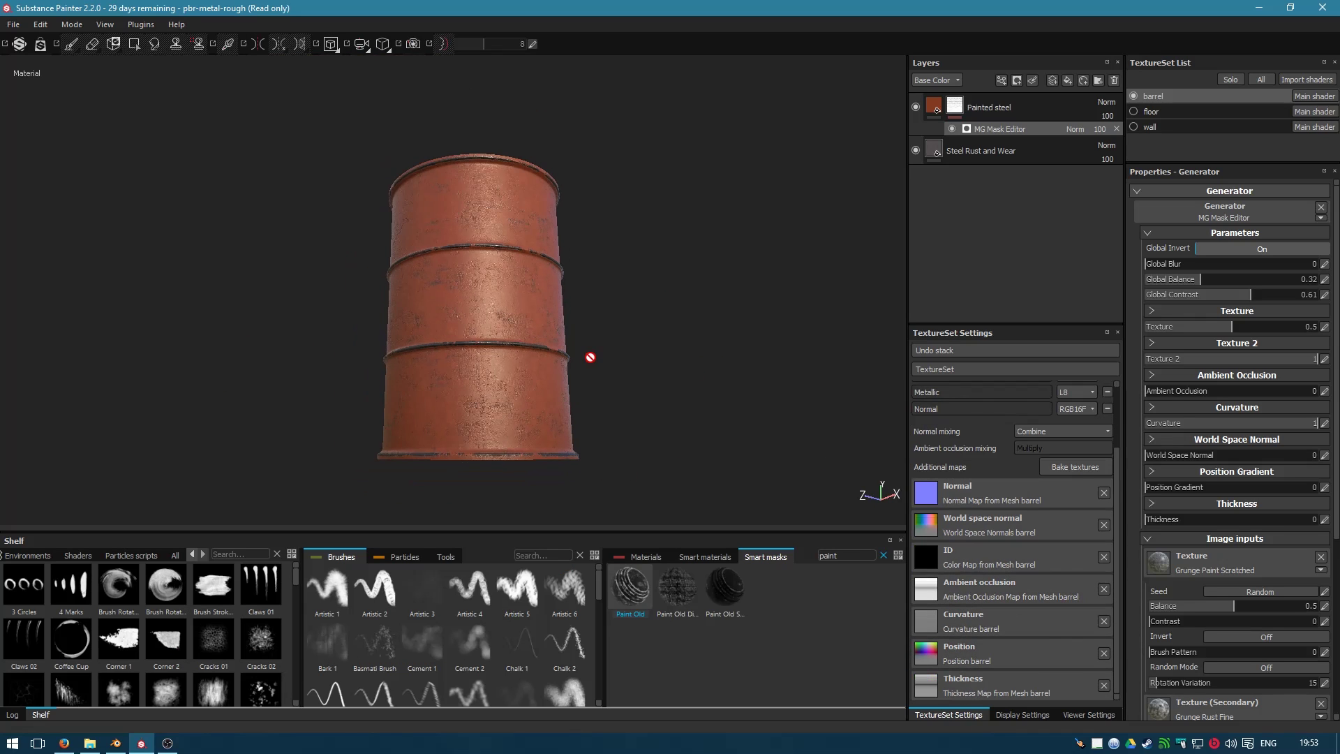
alt+drag(583, 278, 427, 353)
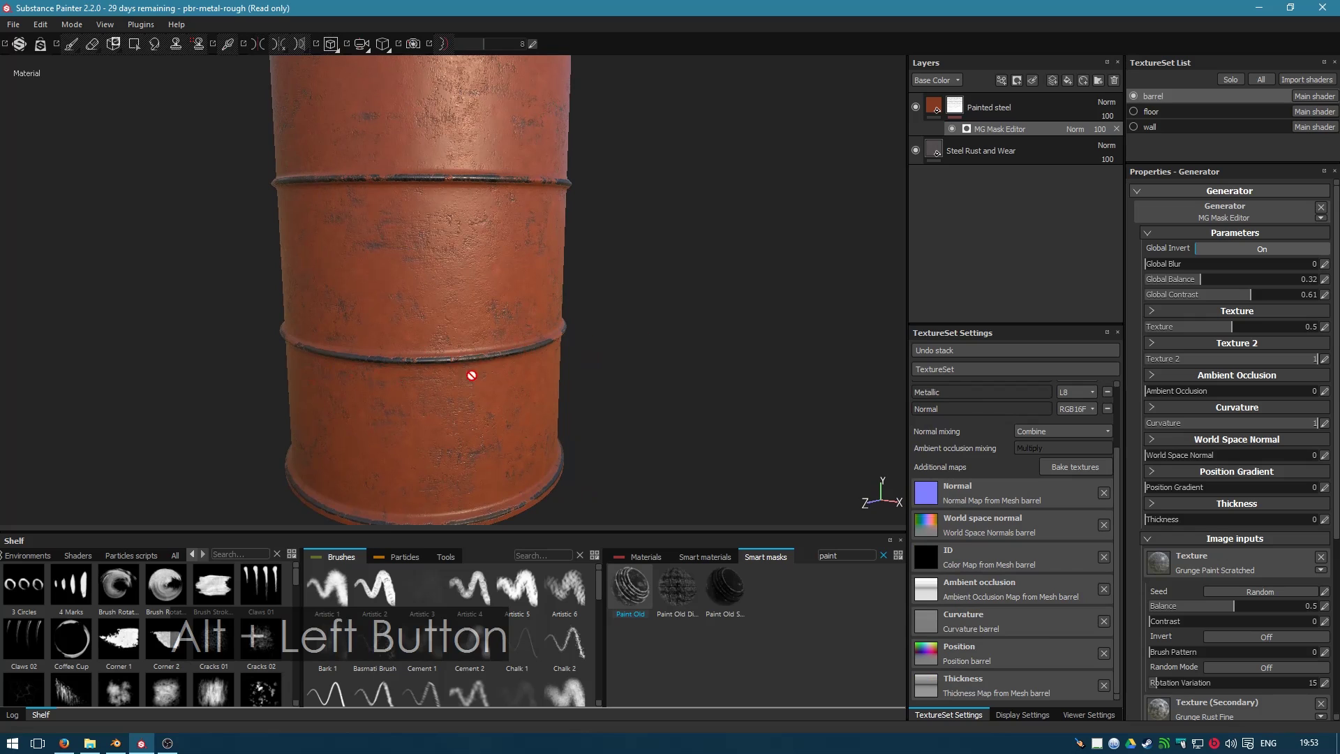
alt+scroll(657, 433, up, 1)
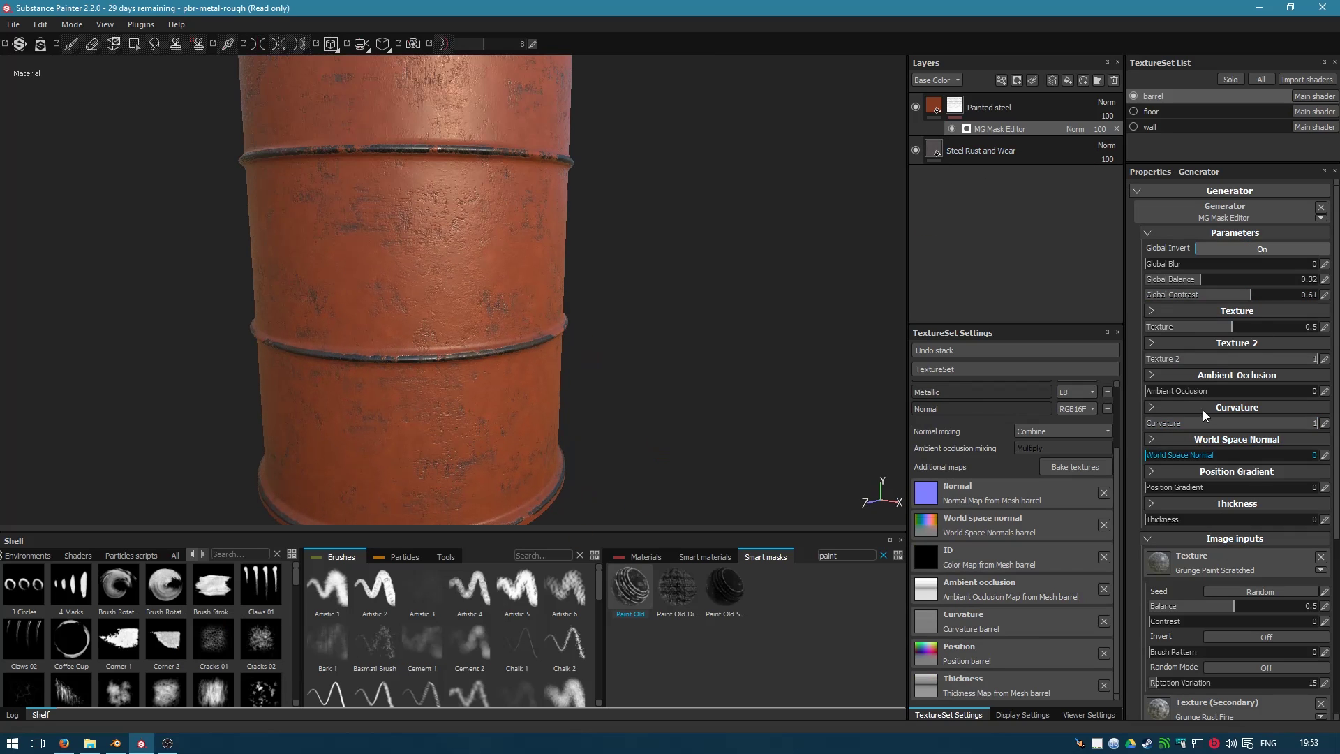
scroll(1249, 568, down, 5)
scroll(1249, 568, up, 5)
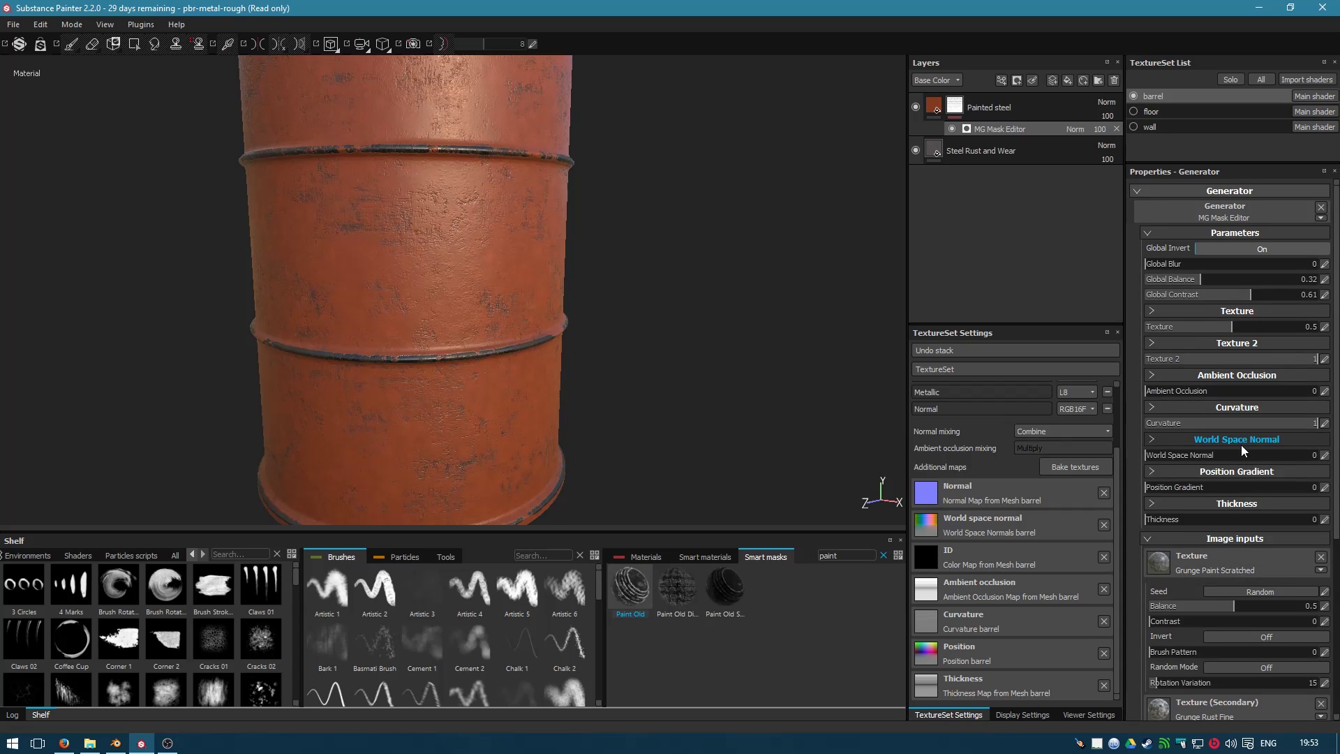
scroll(1274, 526, down, 5)
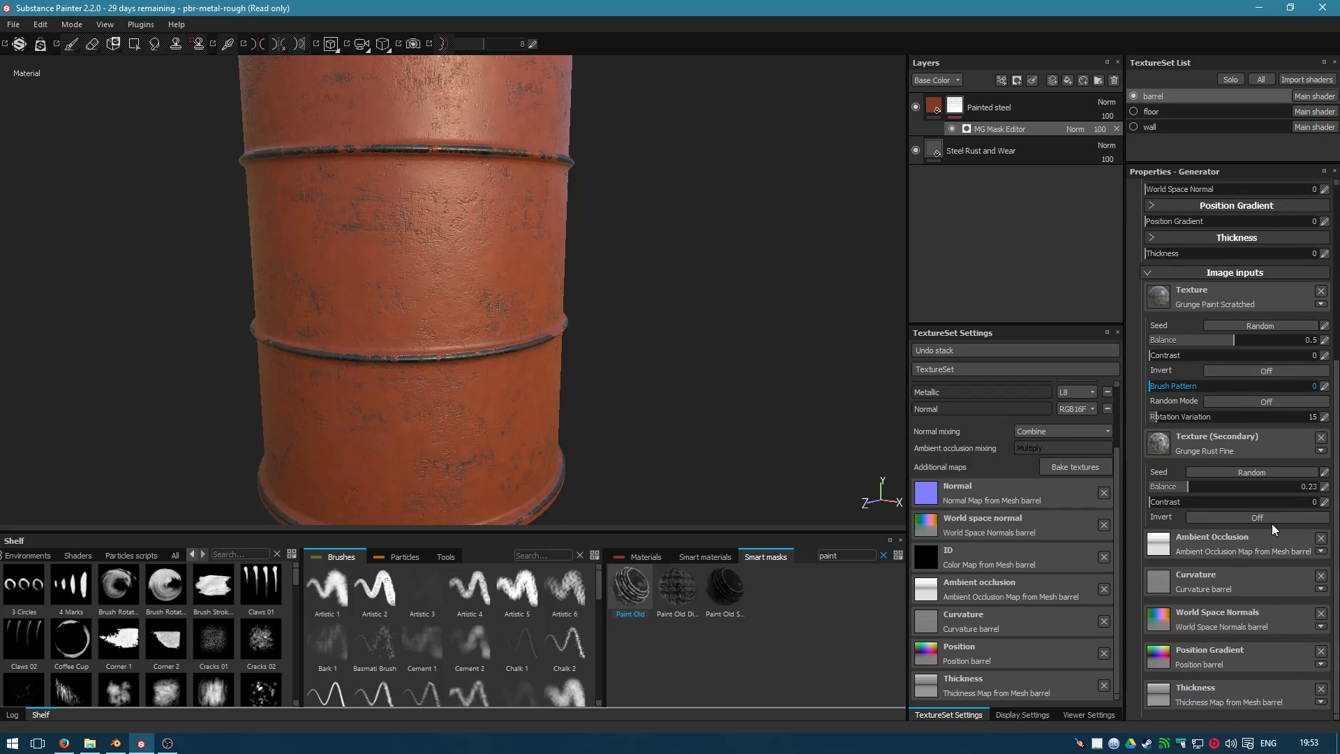
scroll(1272, 523, up, 5)
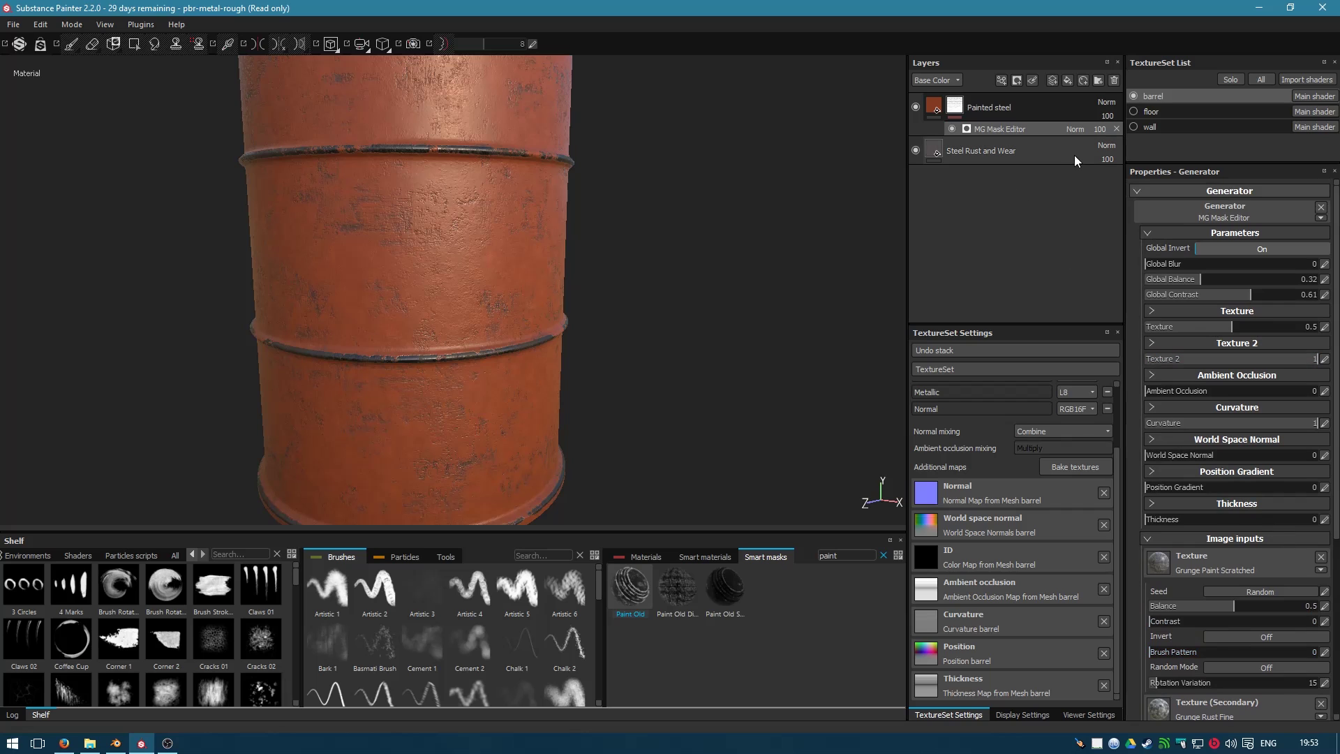
- Remove the MG Mask Editor from the Painted steel mask and clear the smart mask search term
click(1117, 128)
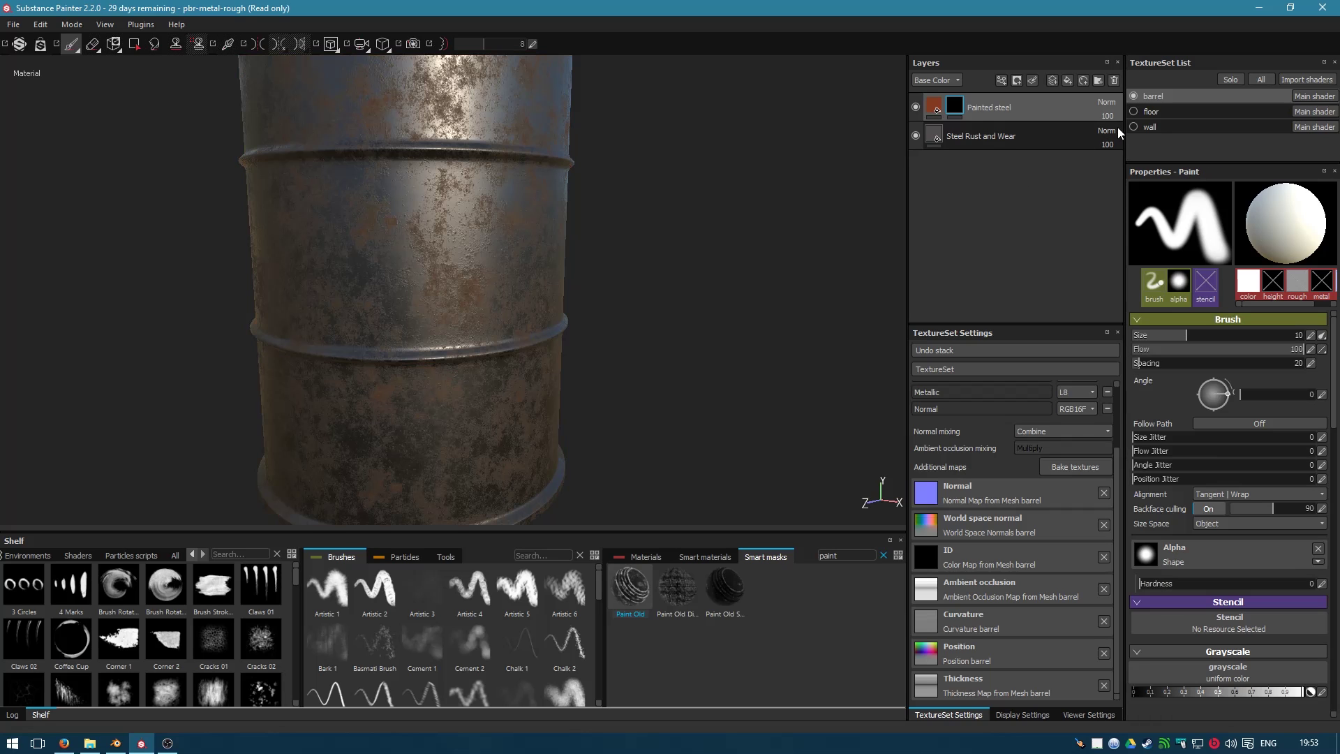
right_click(957, 111)
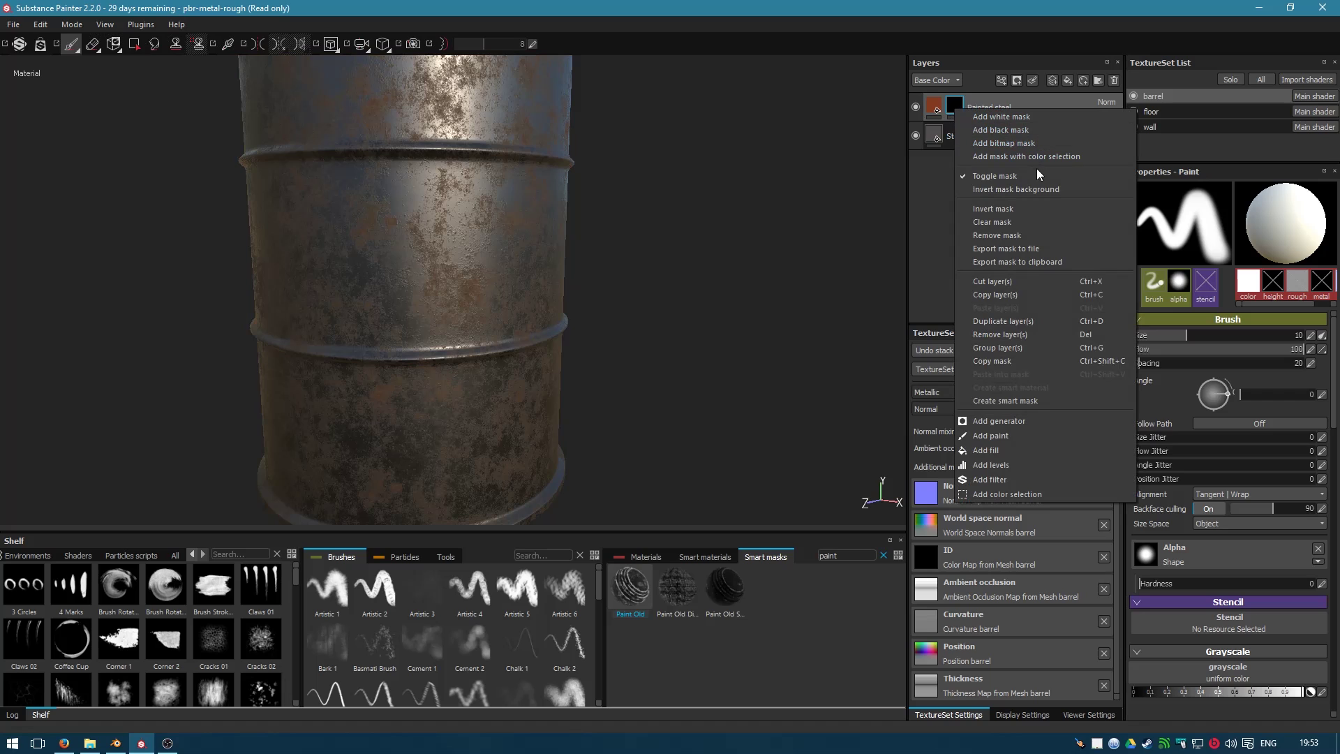
click(858, 556)
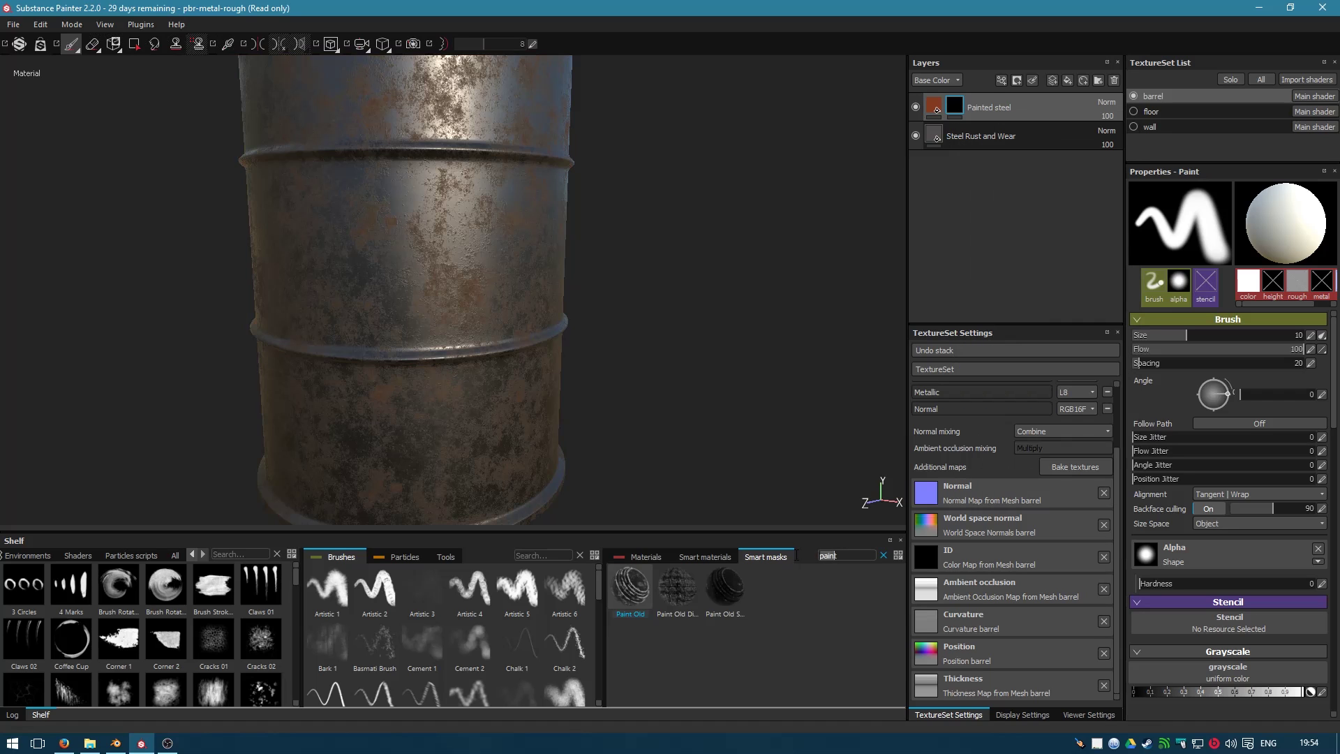
key(BackSpace)
key(BackSpace)
key(BackSpace)
key(BackSpace)
key(BackSpace)
key(BackSpace)
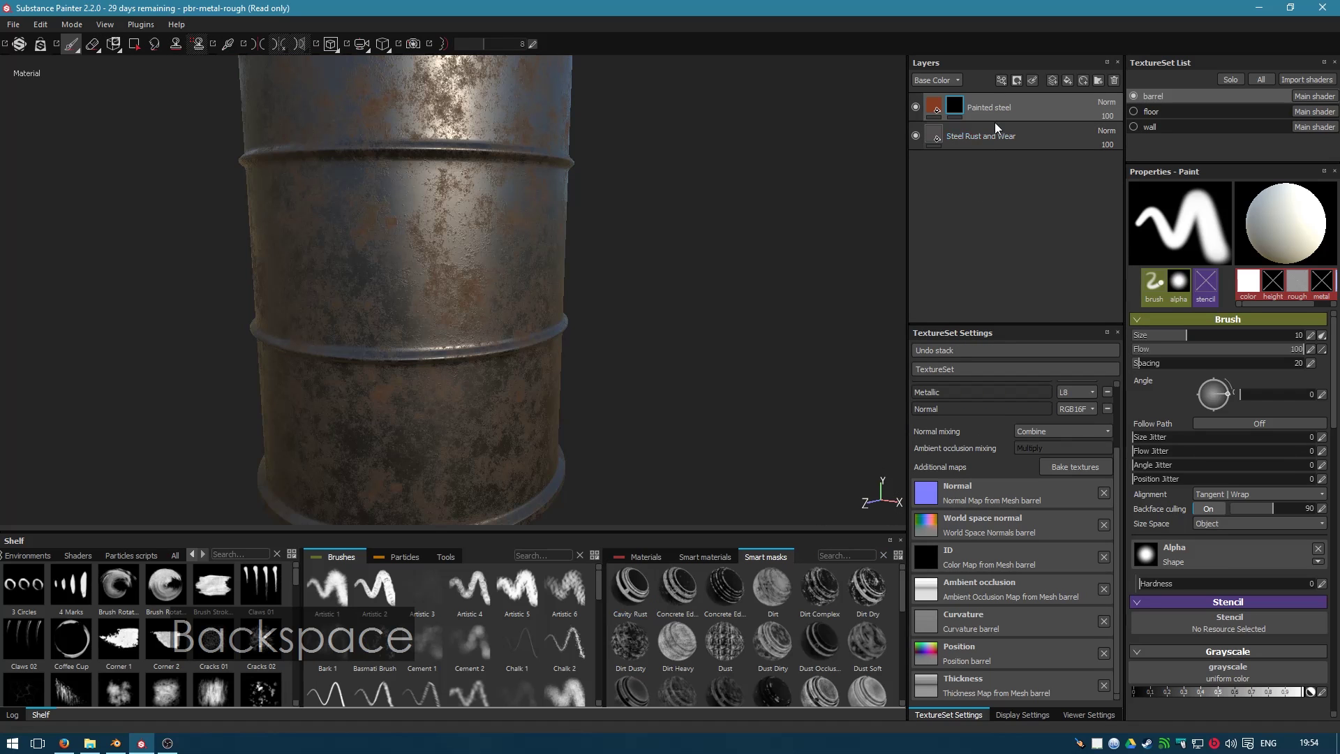
- Add a generator to the Painted steel layer's black mask and assign MG Dripping Rust to it
right_click(956, 110)
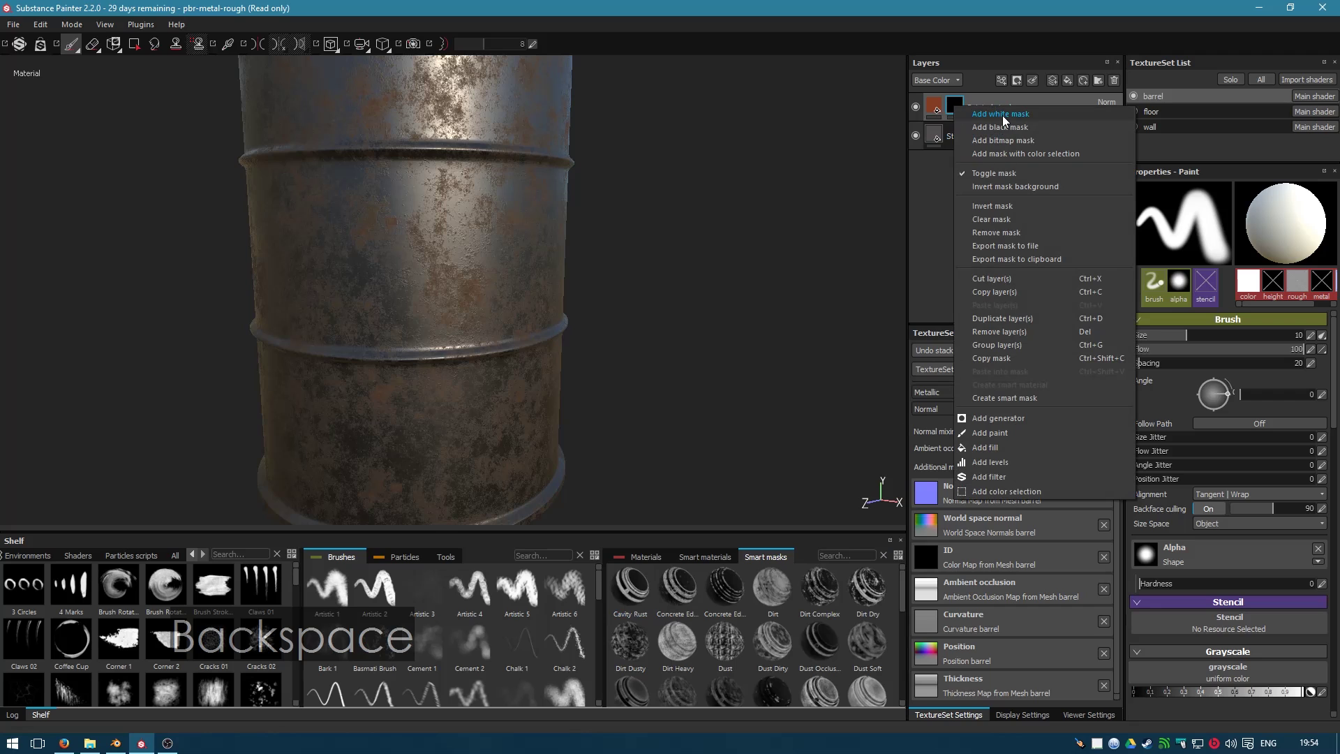
click(1005, 418)
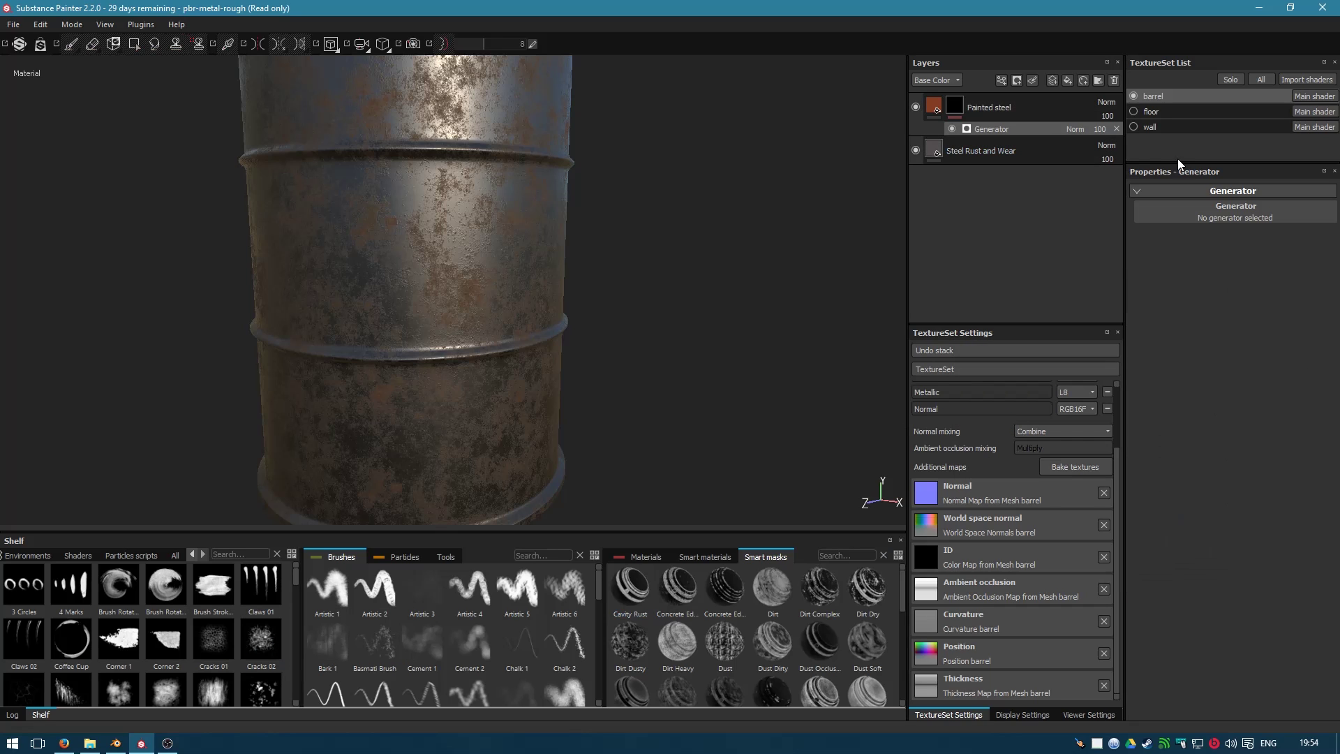
click(1211, 207)
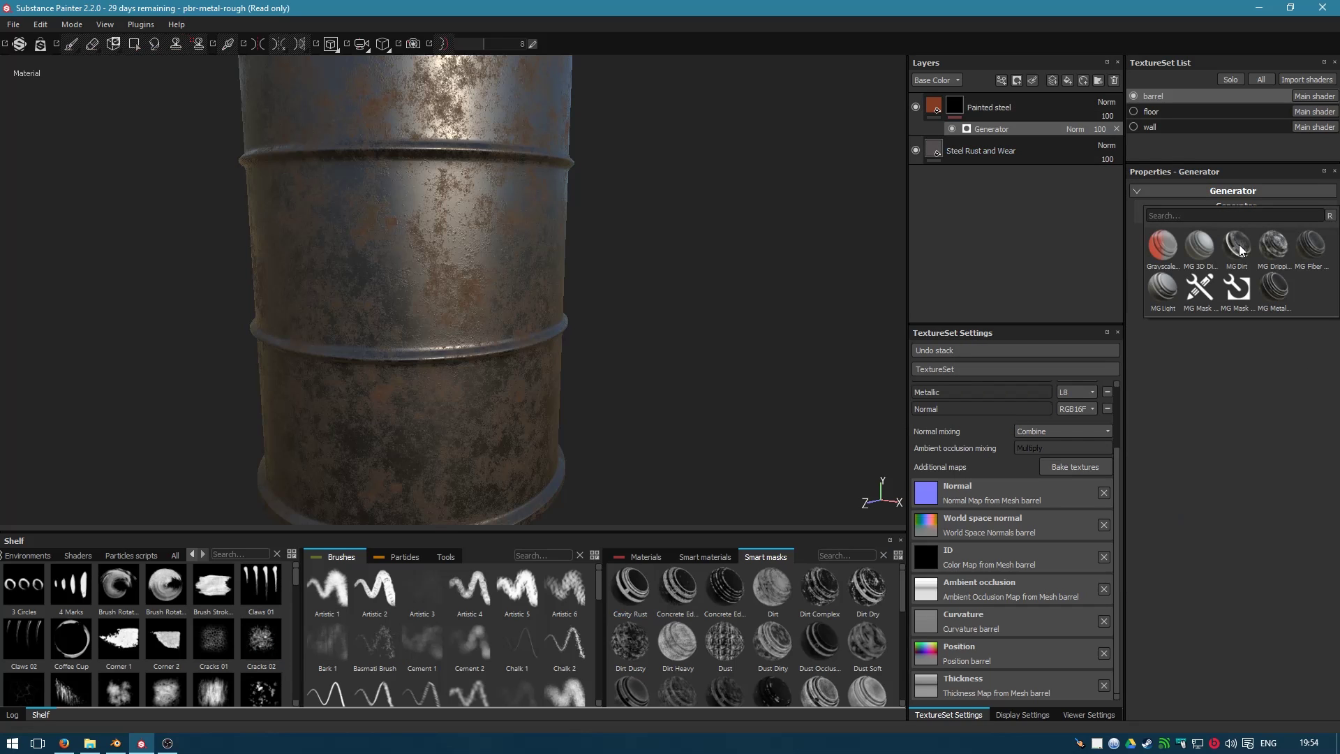
click(1273, 245)
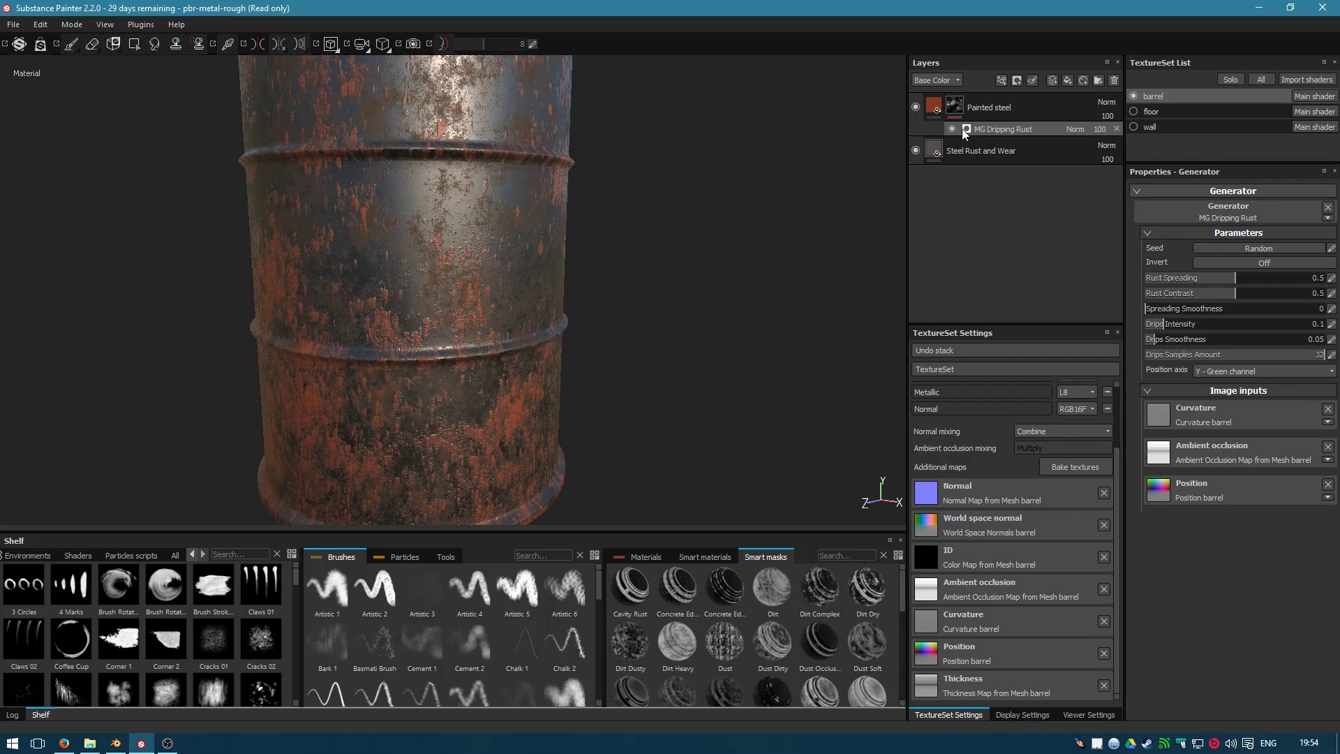
- Set the MG Dripping Rust generator's Rust Spreading to 0.67, Rust Contrast to 0.56 and Drips Intensity to 0.27
scroll(641, 312, down, 5)
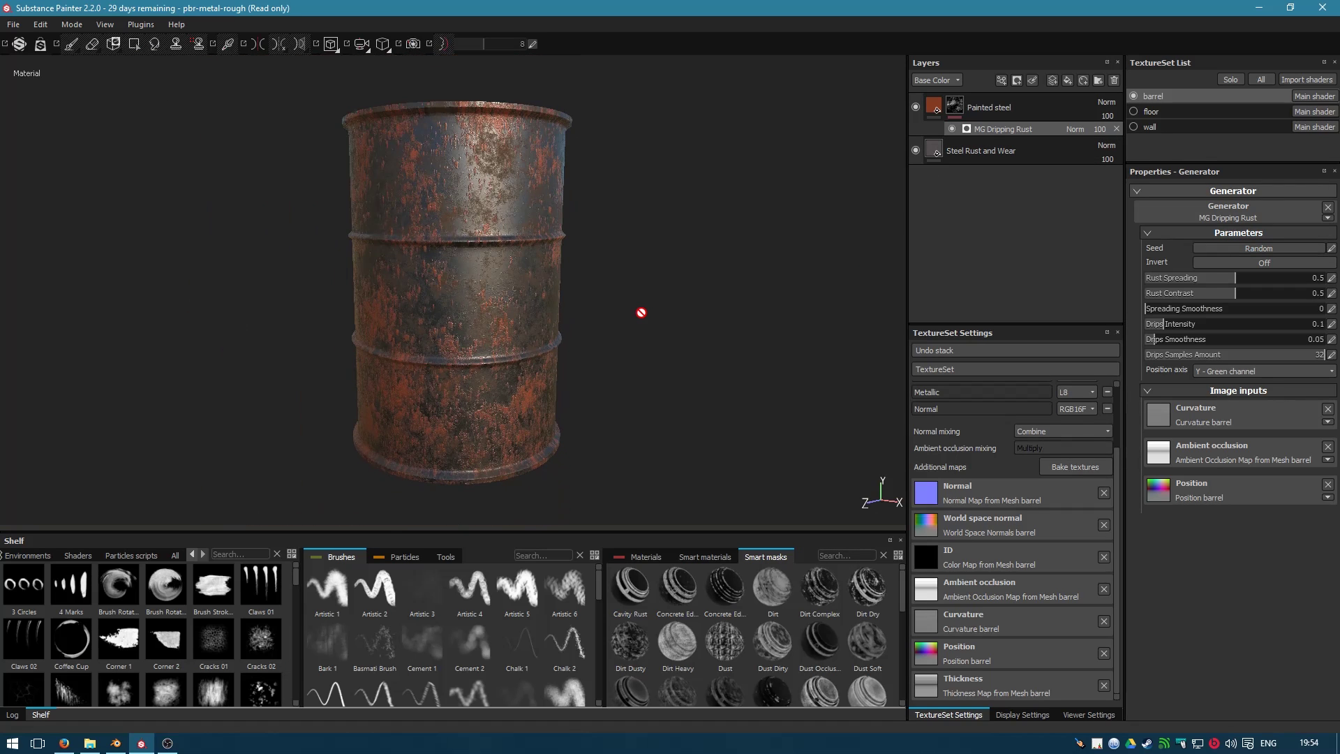
scroll(641, 312, up, 3)
scroll(640, 312, down, 3)
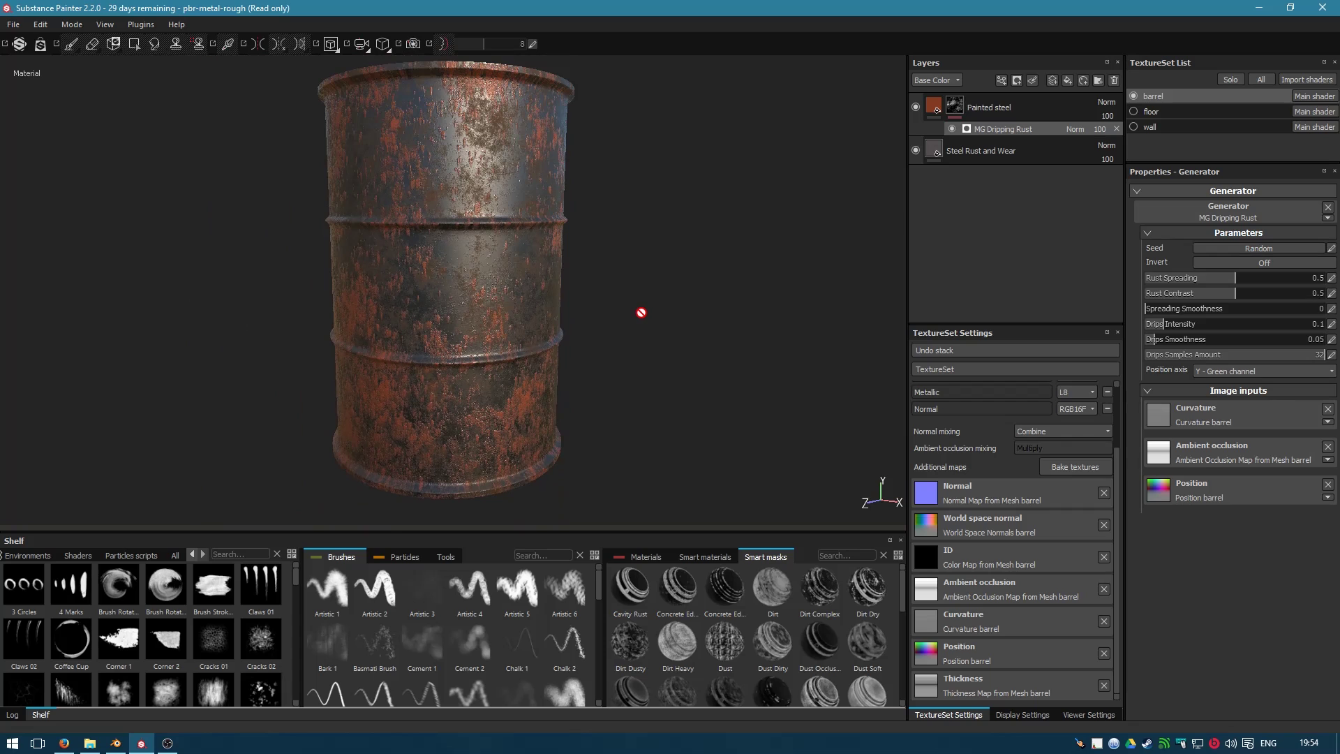
drag(1234, 279, 1266, 278)
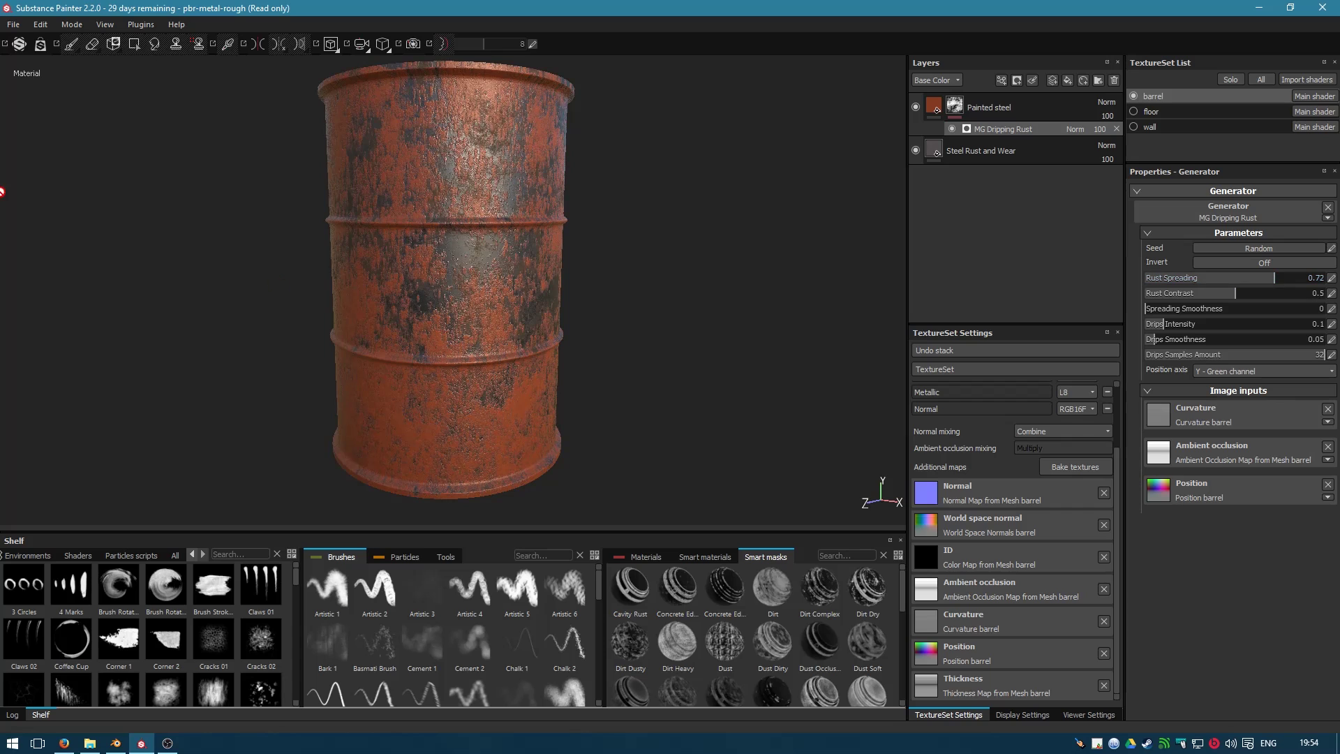
mouse_move(1276, 278)
mouse_down()
mouse_move(1288, 280)
mouse_move(1260, 294)
mouse_up()
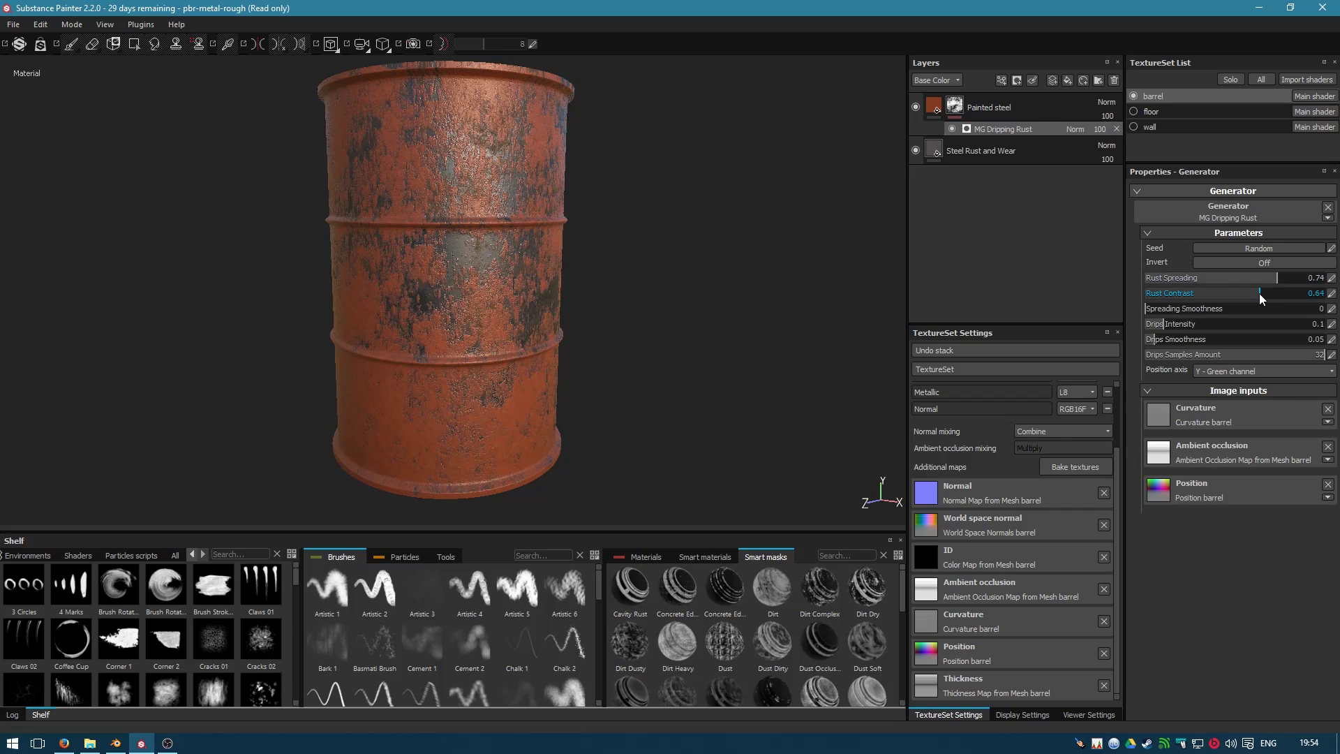
drag(1179, 299, 1246, 294)
drag(1169, 327, 1193, 324)
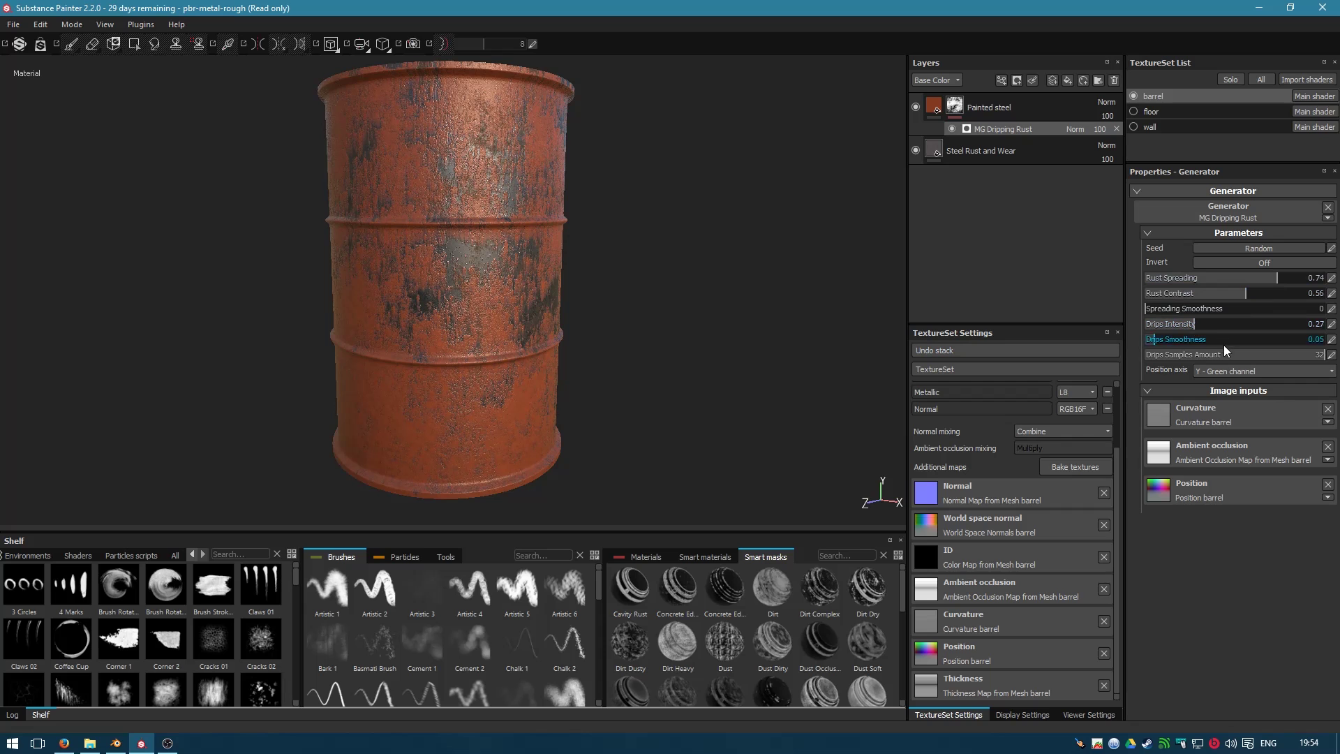
drag(1273, 278, 1265, 282)
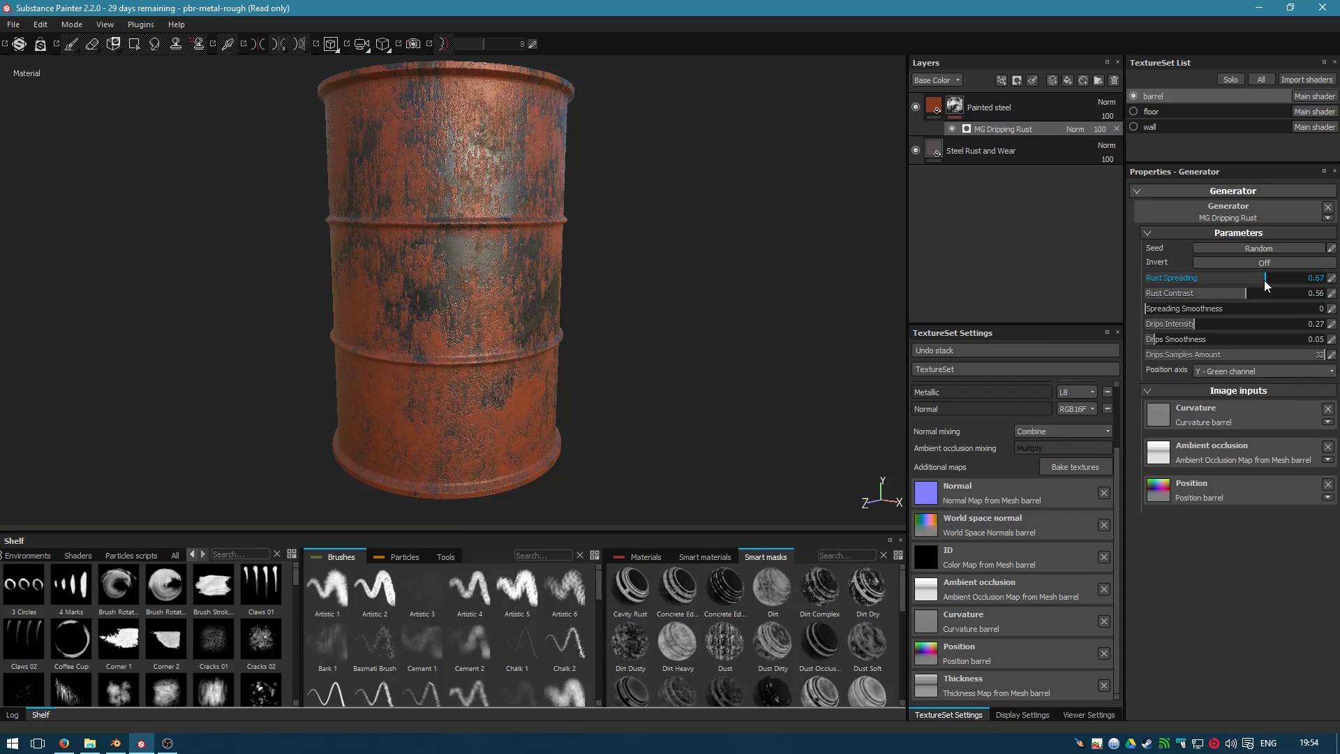
- Set the MG Dripping Rust generator's Drips Smoothness to 0 and Rust Spreading to 0.7, checking the wear around the barrel
mouse_move(562, 374)
alt+mouse_down()
mouse_move(696, 328)
mouse_move(559, 374)
mouse_move(580, 373)
alt+mouse_up()
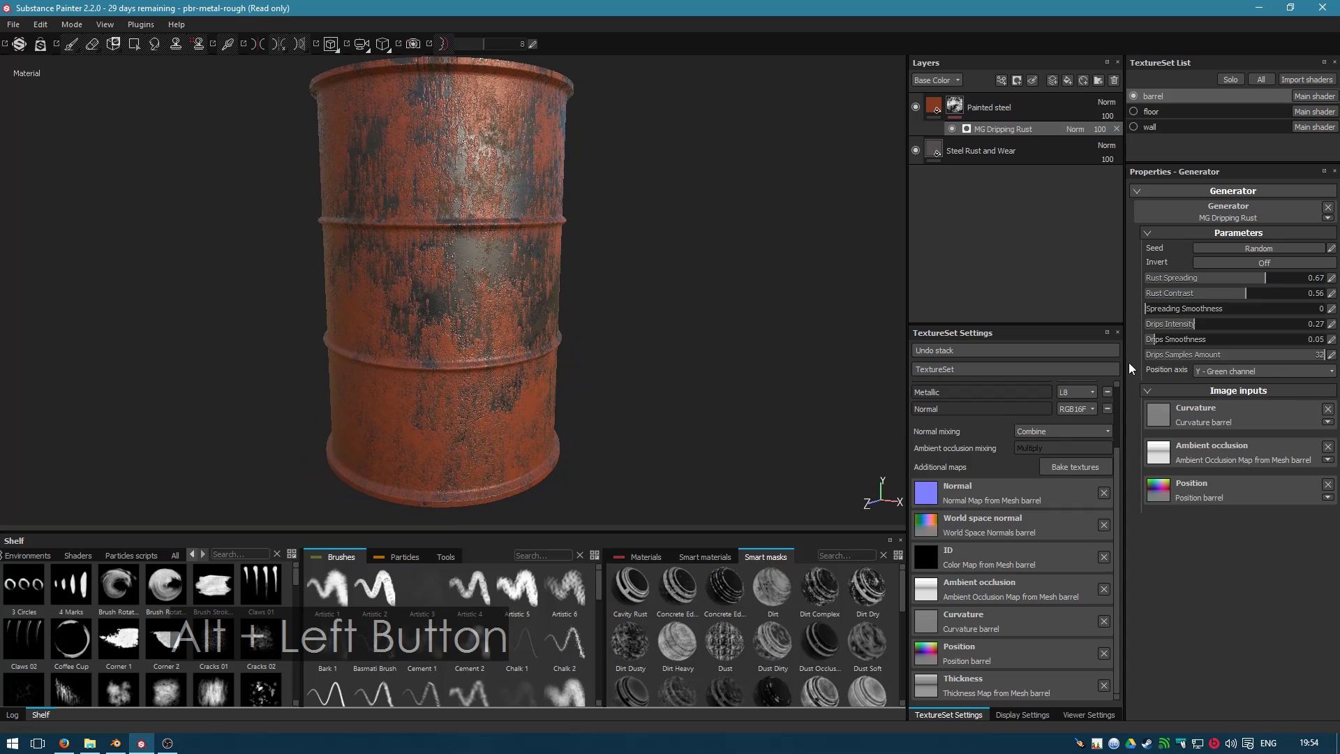
drag(1145, 342, 975, 339)
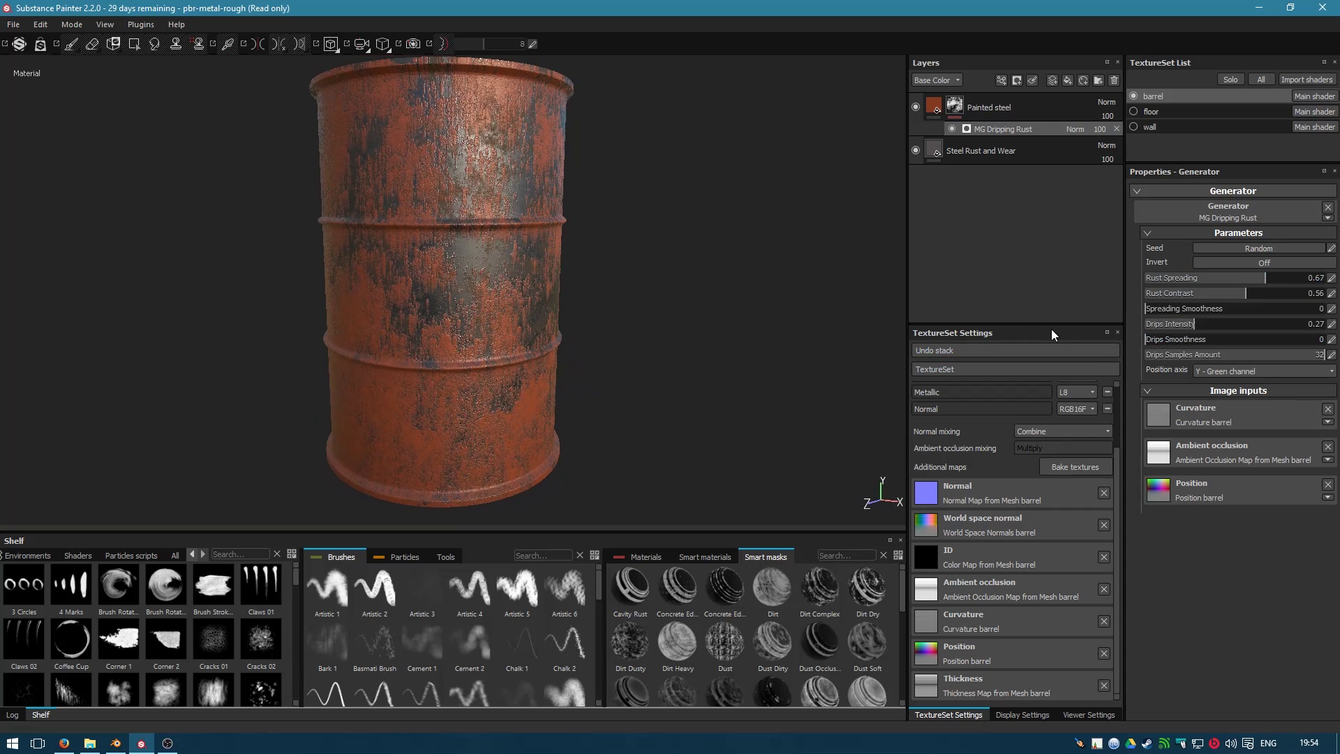
alt+drag(745, 325, 686, 339)
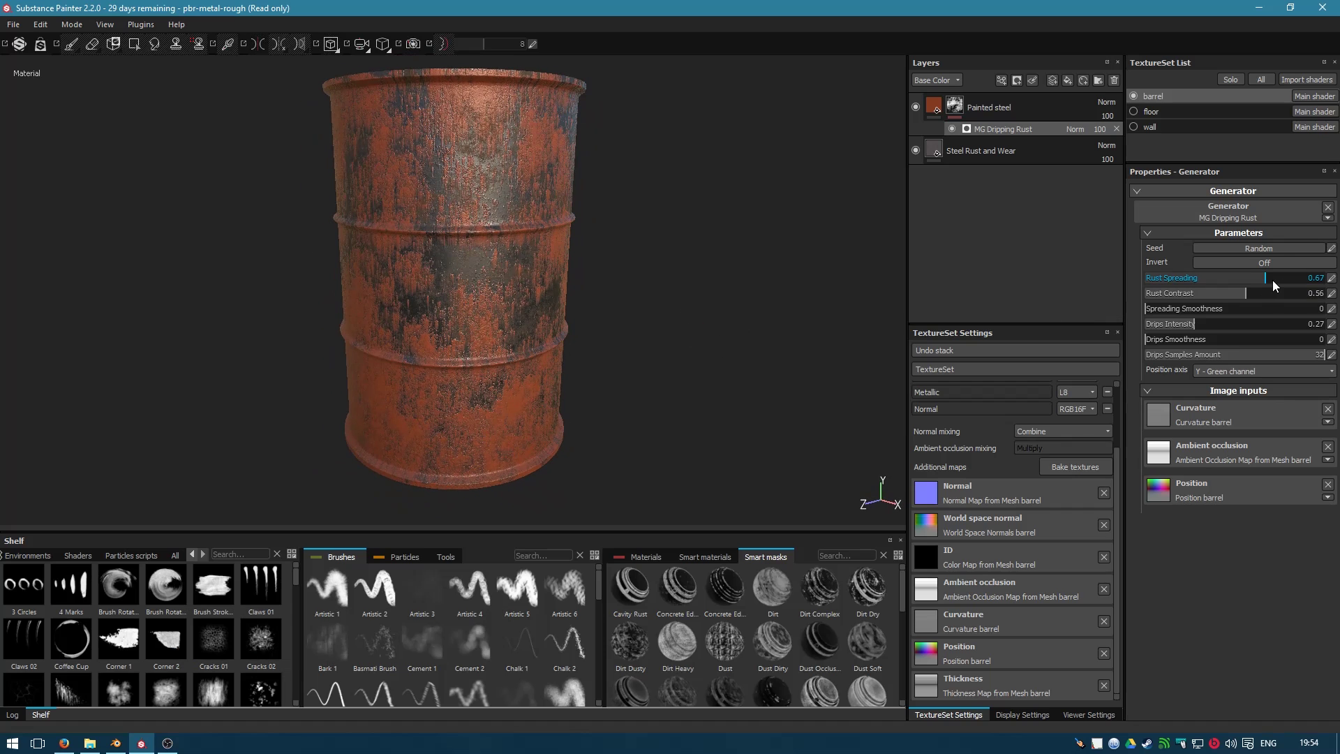
drag(1277, 279, 1292, 278)
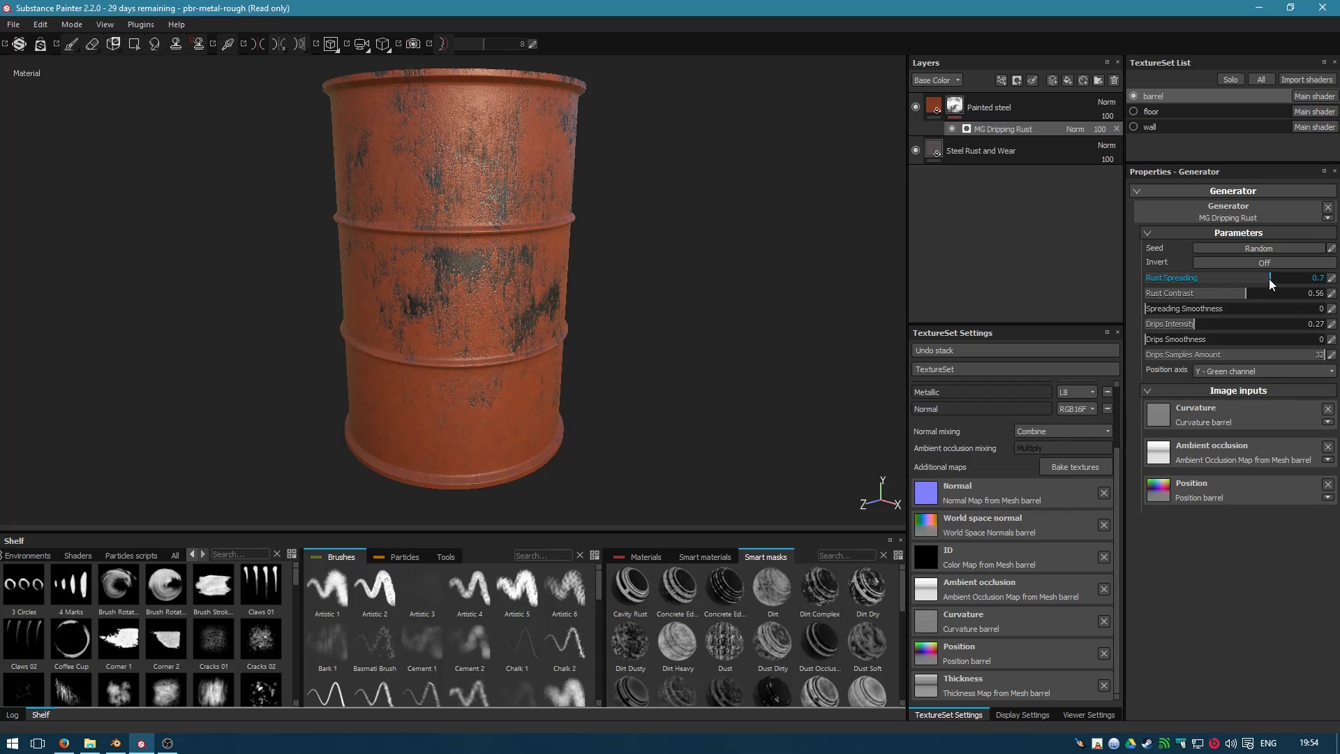
alt+drag(533, 379, 615, 332)
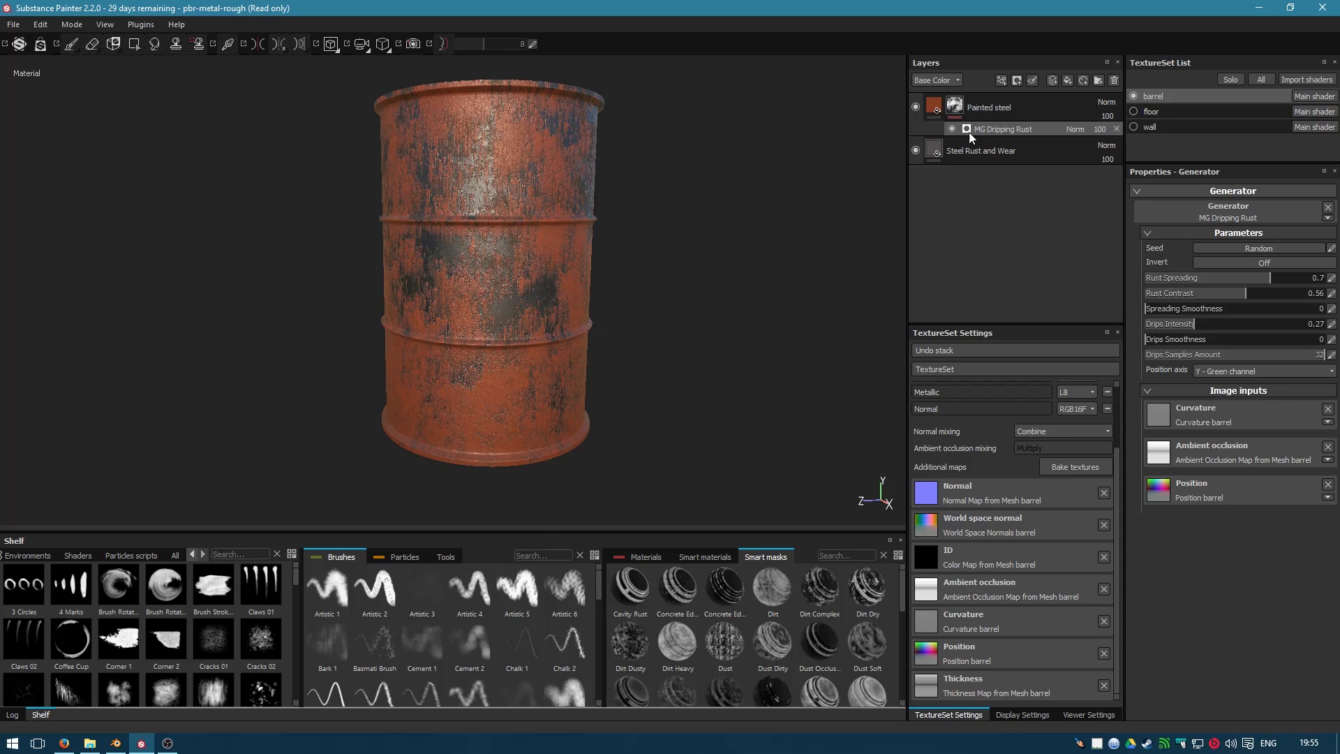
- Add a Paint effect above MG Dripping Rust in the Painted steel mask and make it the active effect
right_click(1000, 127)
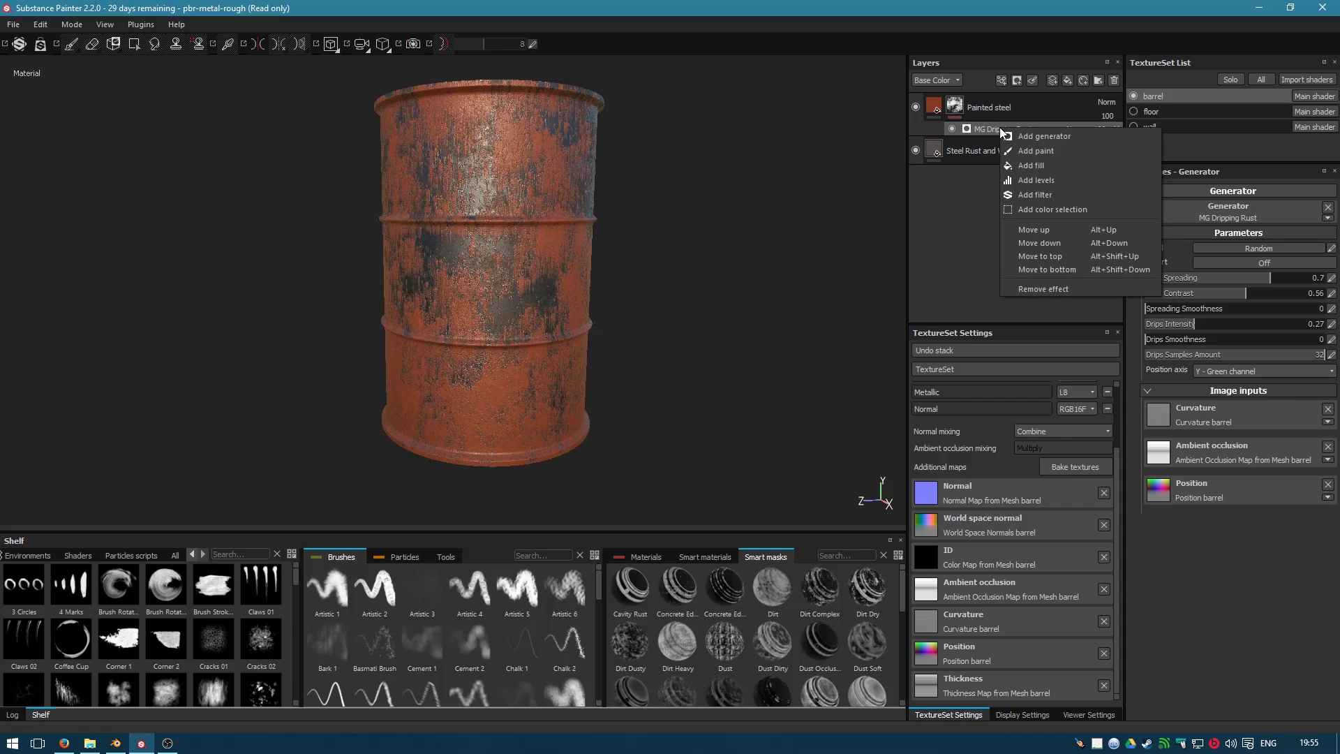
click(1091, 153)
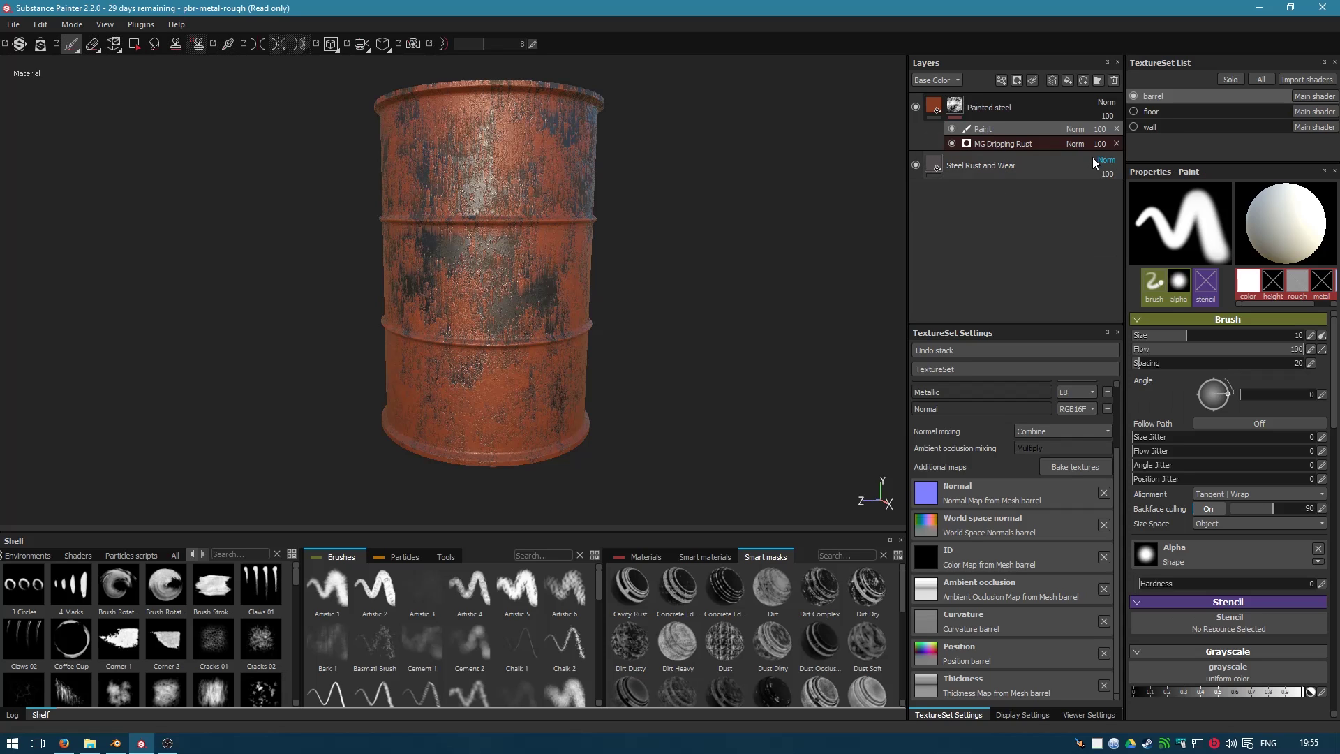
click(987, 143)
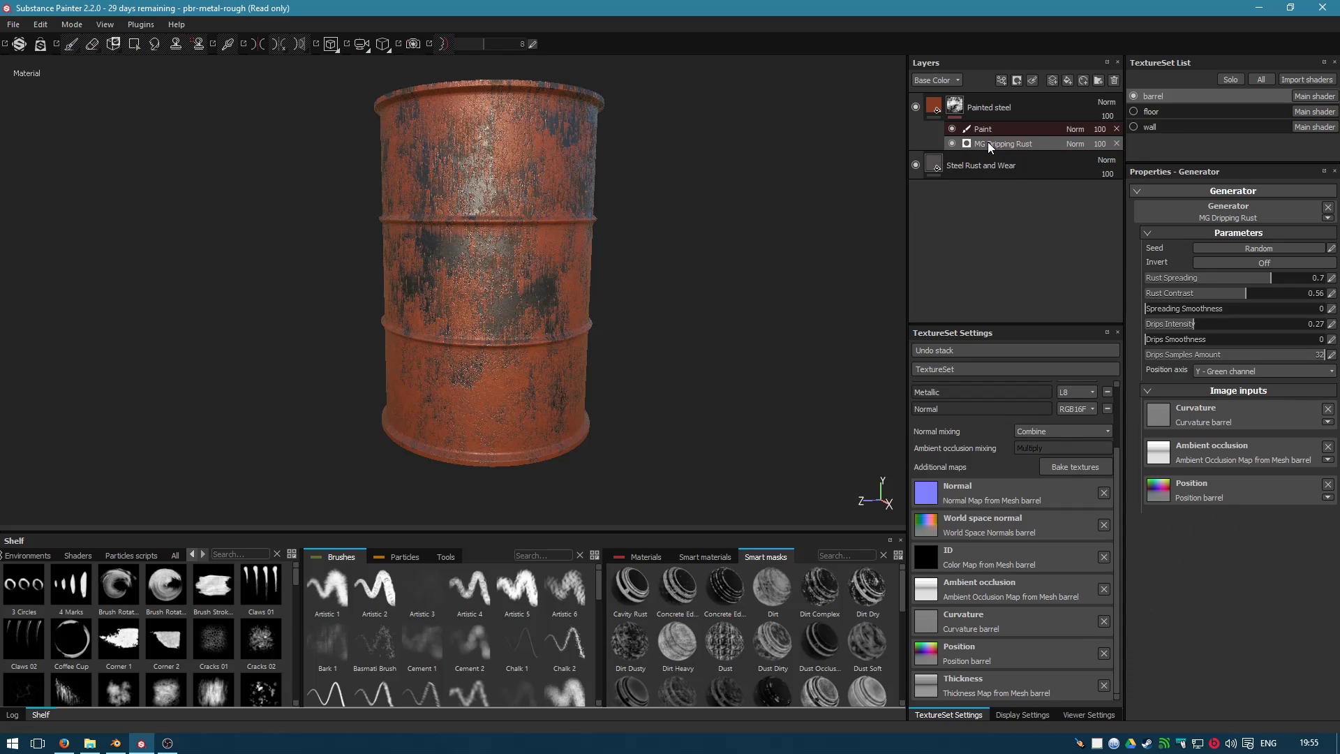
click(1004, 129)
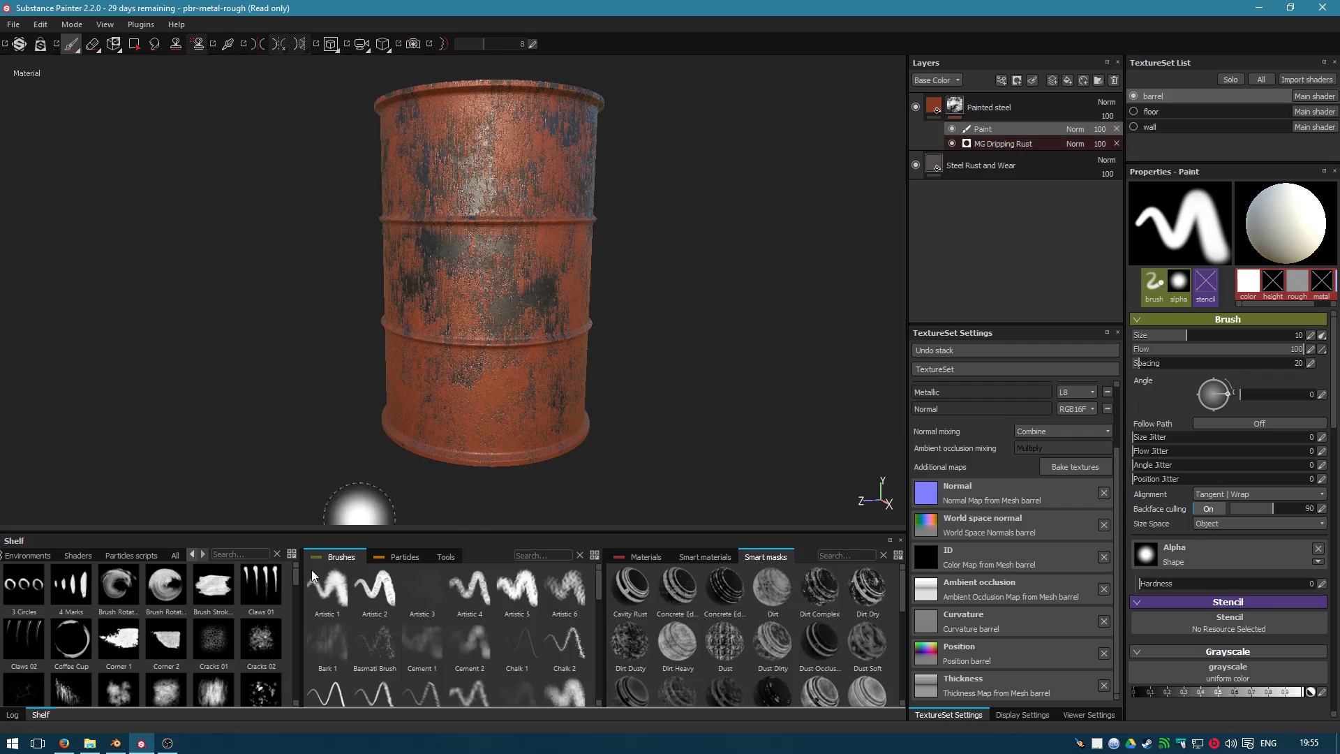
alt+drag(586, 432, 654, 409)
scroll(458, 290, down, 1)
scroll(464, 278, up, 2)
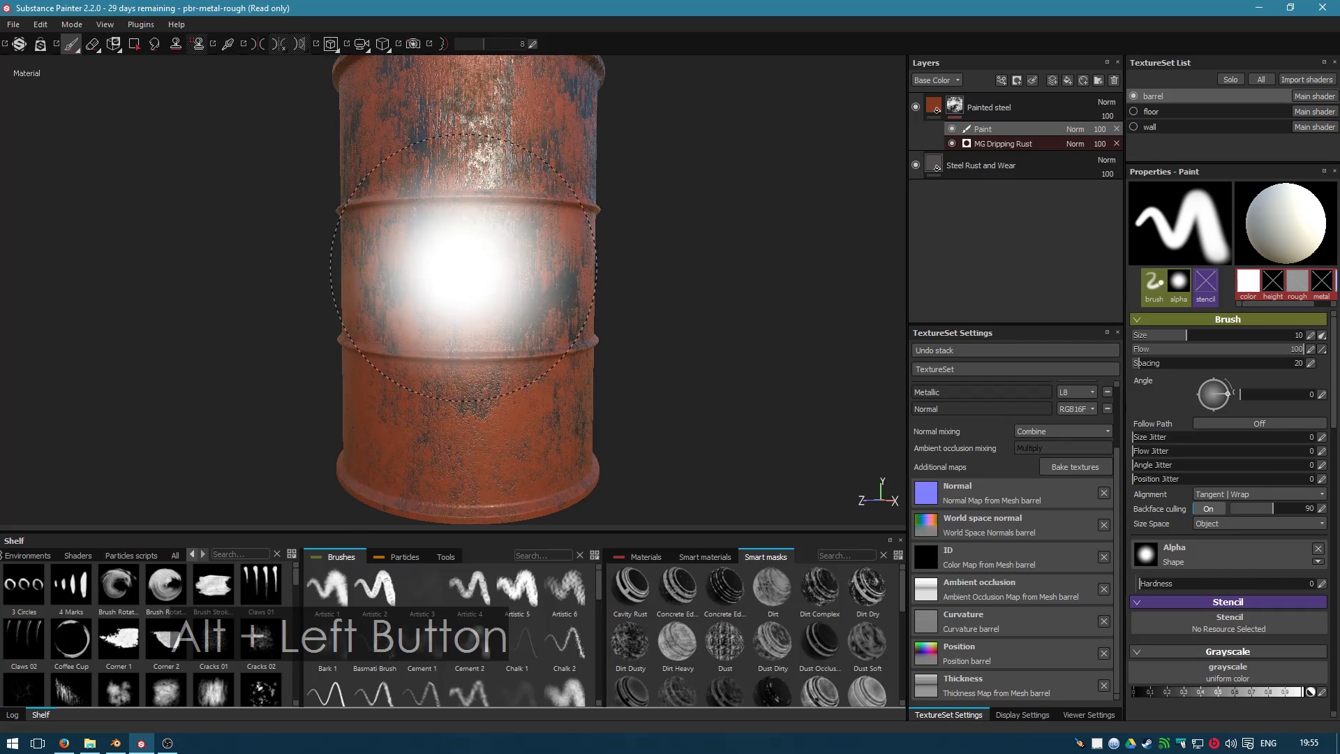
click(475, 266)
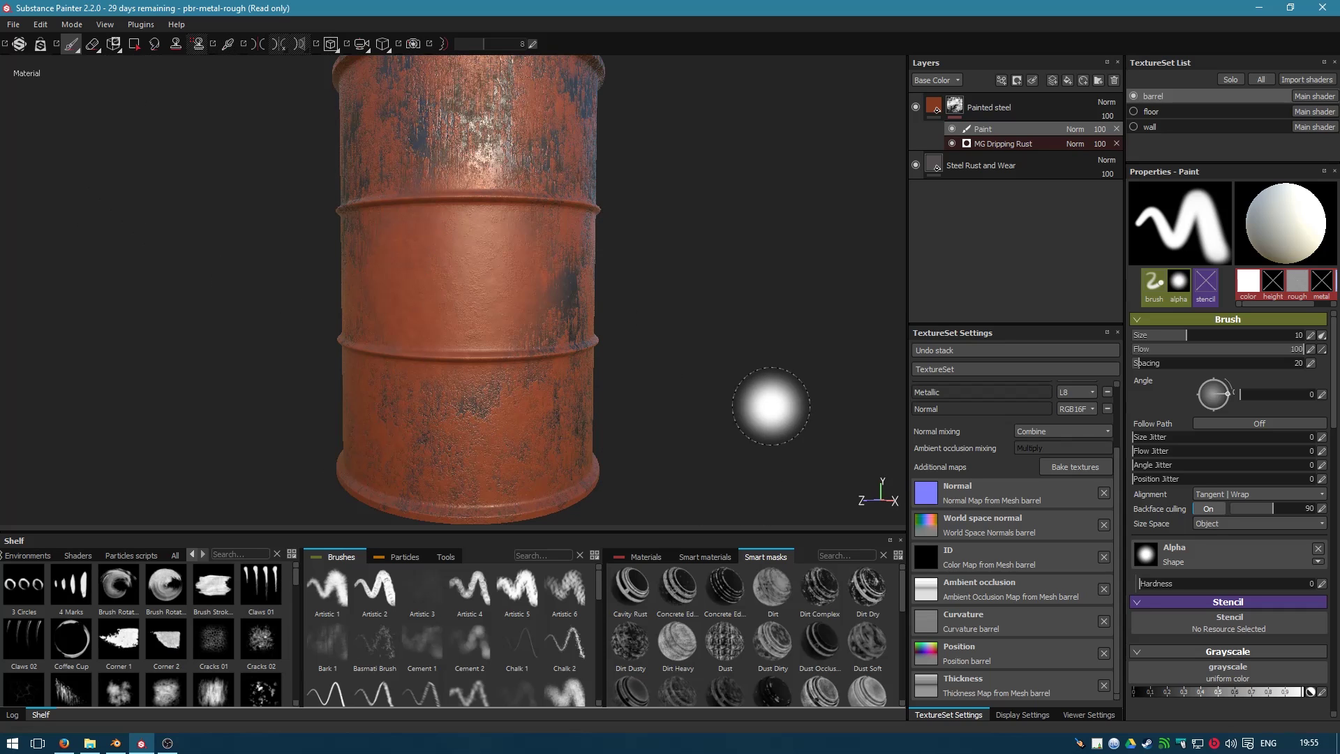
key(ctrl+z)
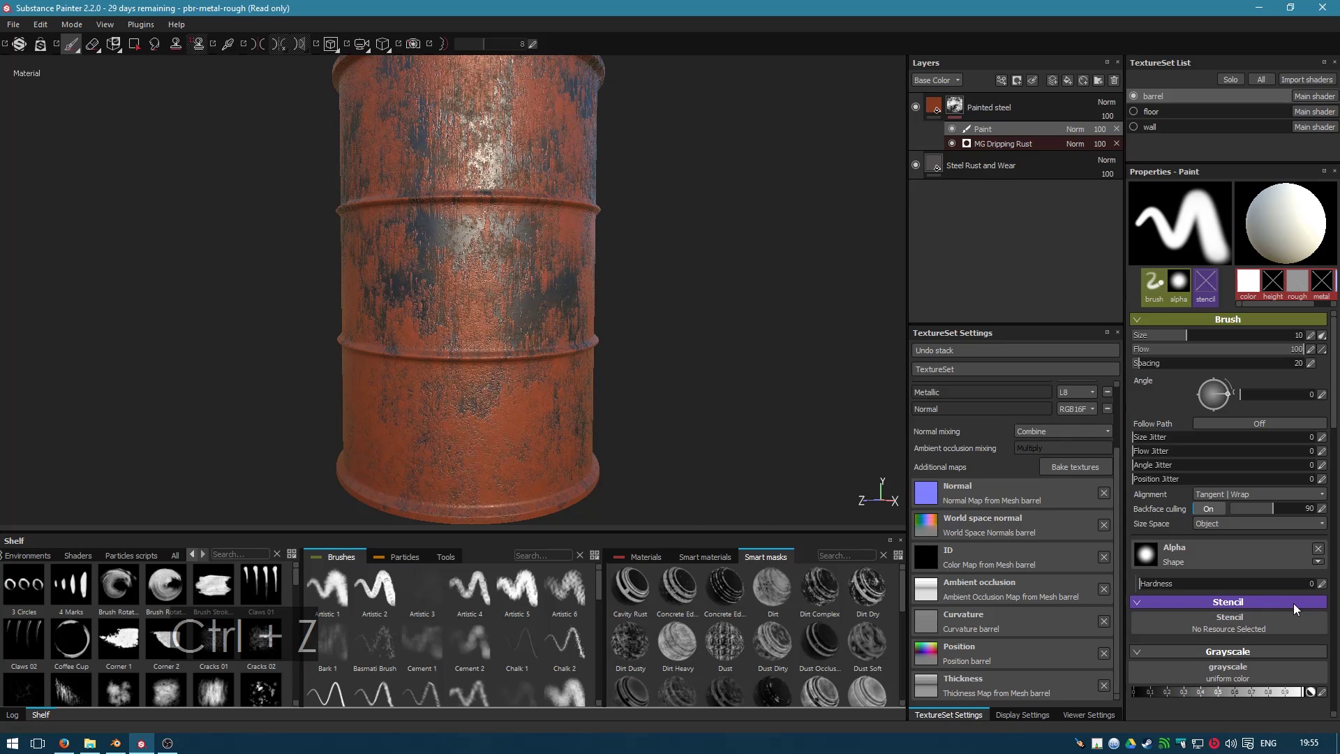
- Set the mask brush's size to 4.95 and flow to 52, and paint away the wear around the barrel's middle band and lower rib
mouse_move(1175, 335)
mouse_down()
mouse_move(1253, 345)
mouse_move(1220, 346)
mouse_up()
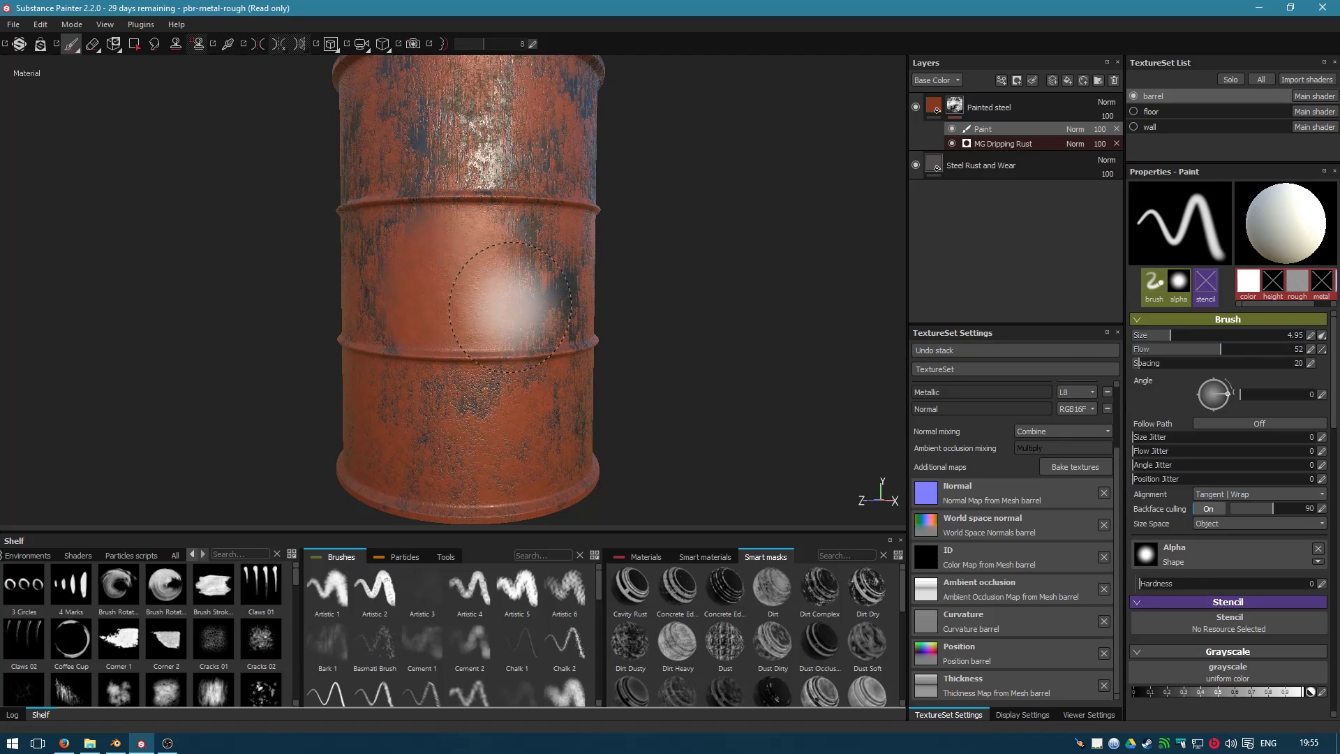
alt+drag(551, 446, 481, 370)
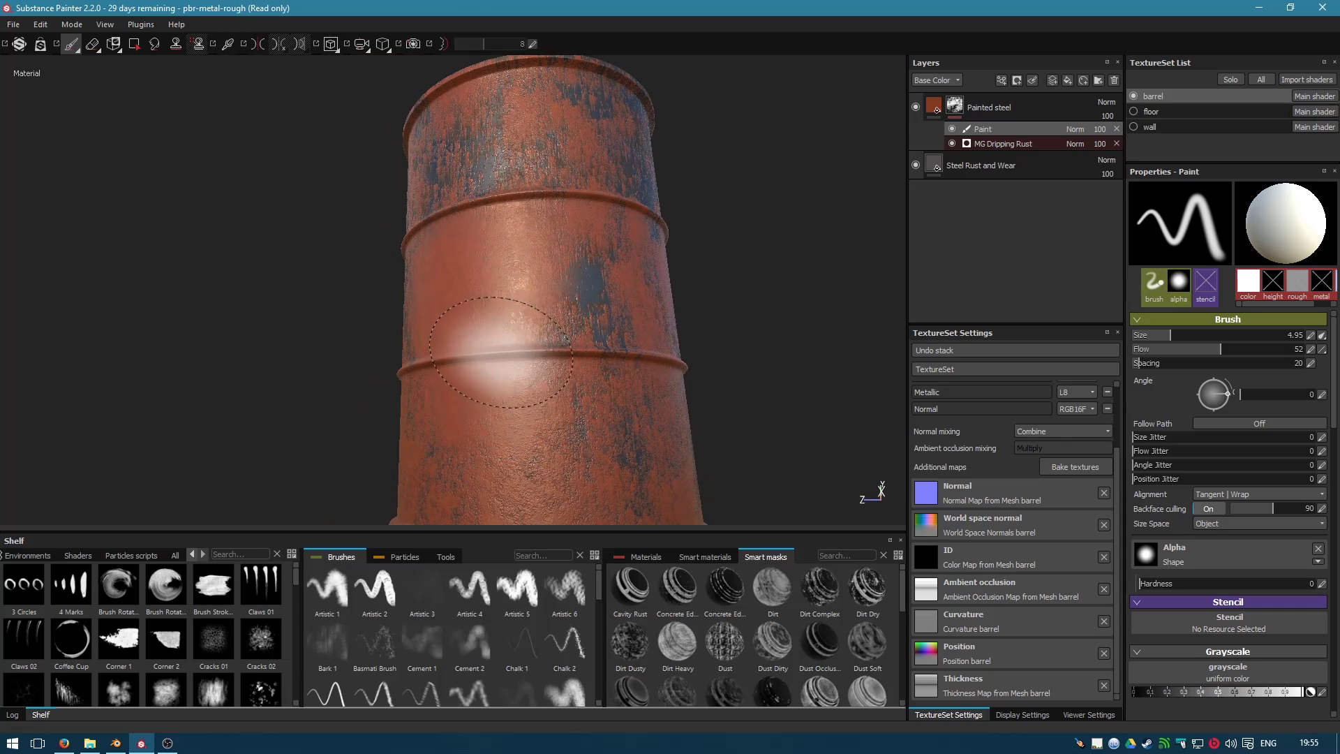
mouse_move(426, 230)
alt+mouse_down()
mouse_move(451, 395)
mouse_move(711, 422)
mouse_move(359, 353)
mouse_move(377, 357)
mouse_move(335, 389)
alt+mouse_up()
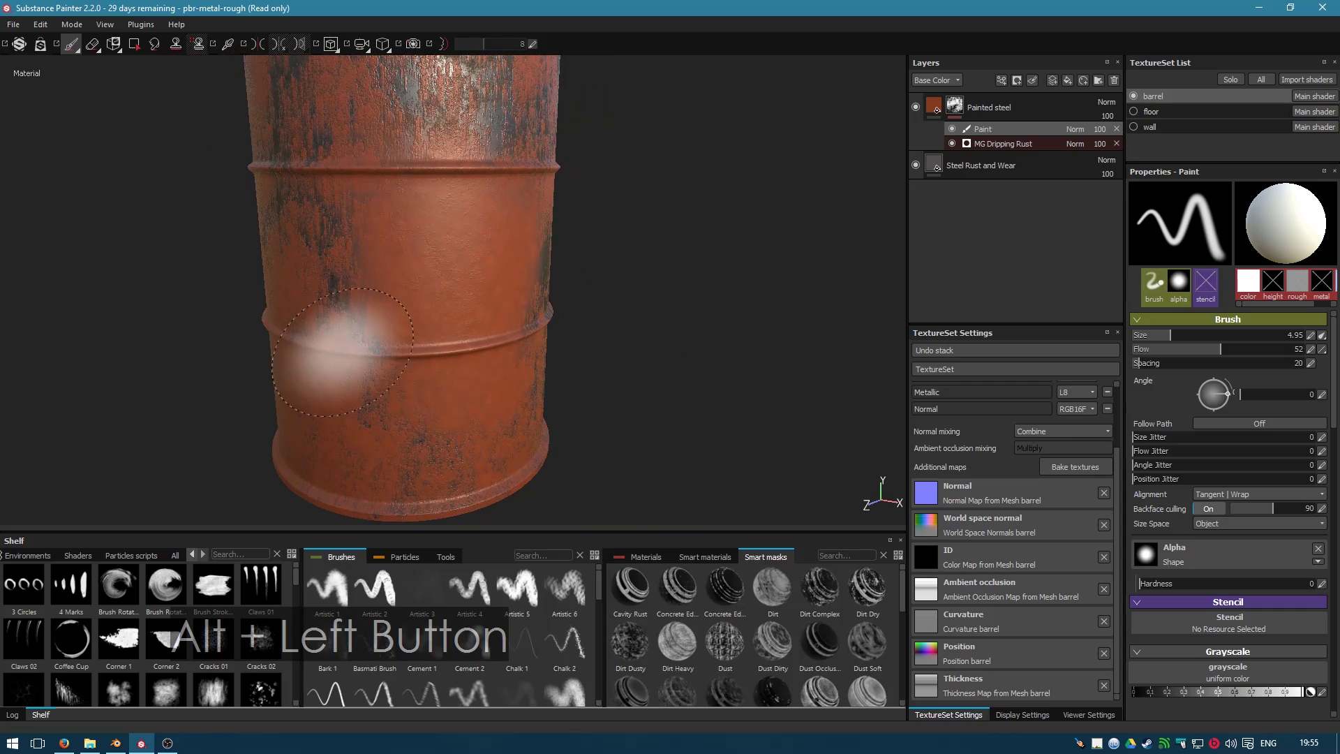
mouse_move(660, 299)
alt+mouse_down()
mouse_move(508, 254)
mouse_move(462, 175)
alt+mouse_up()
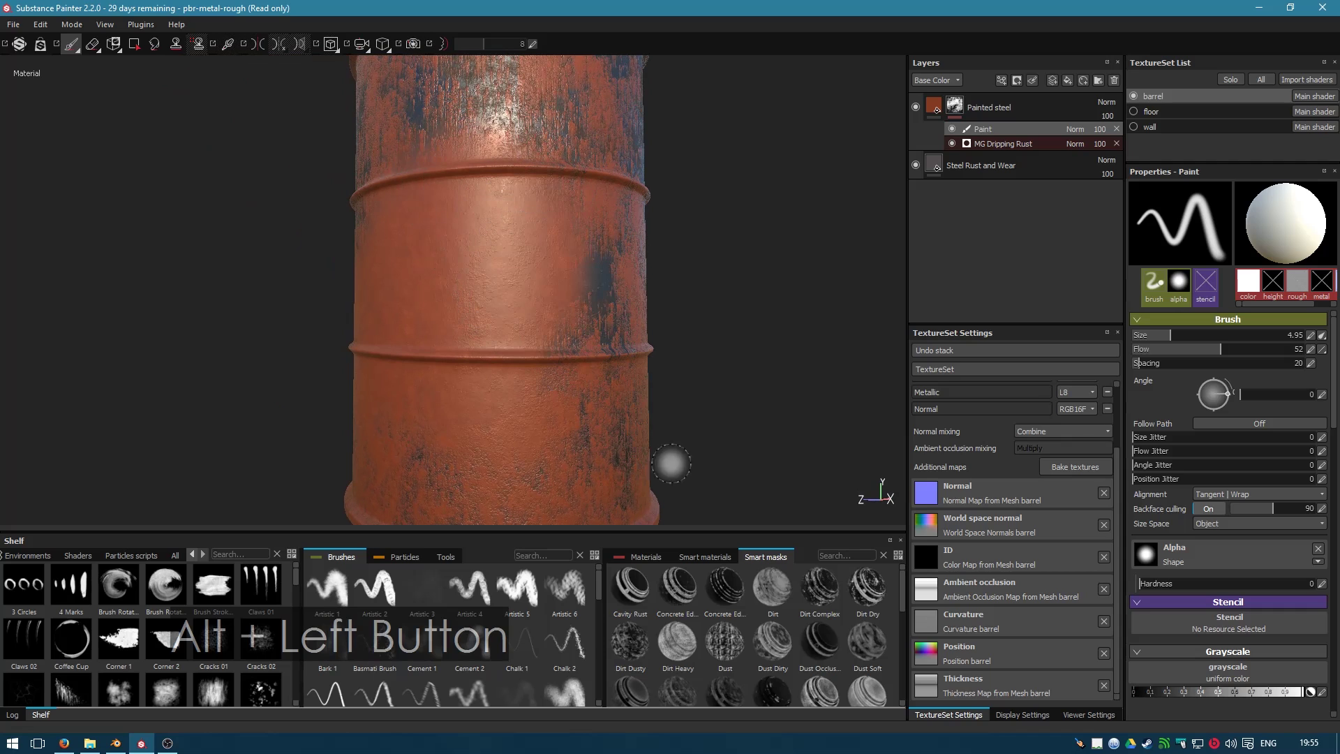
- Set the mask brush's grayscale to black and size to 2.63, and try painting wear back onto the barrel's middle band
click(1134, 692)
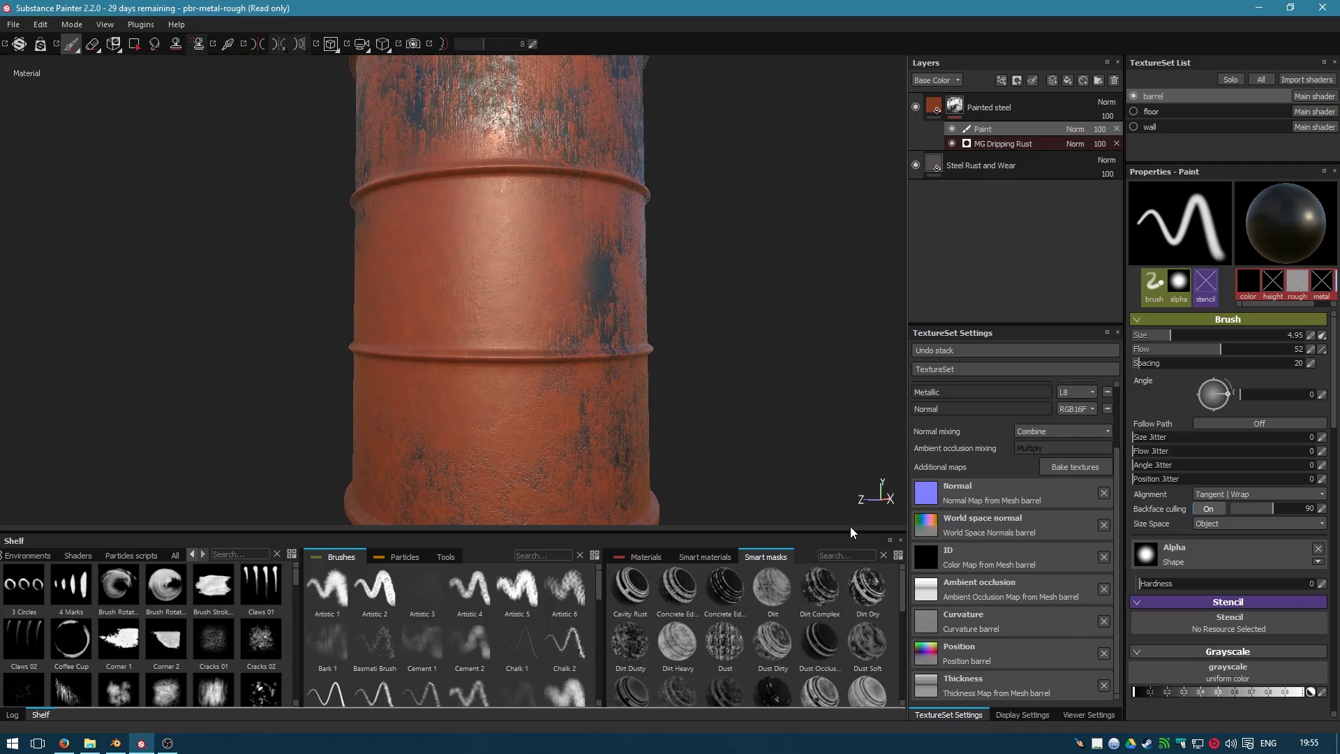
click(1160, 335)
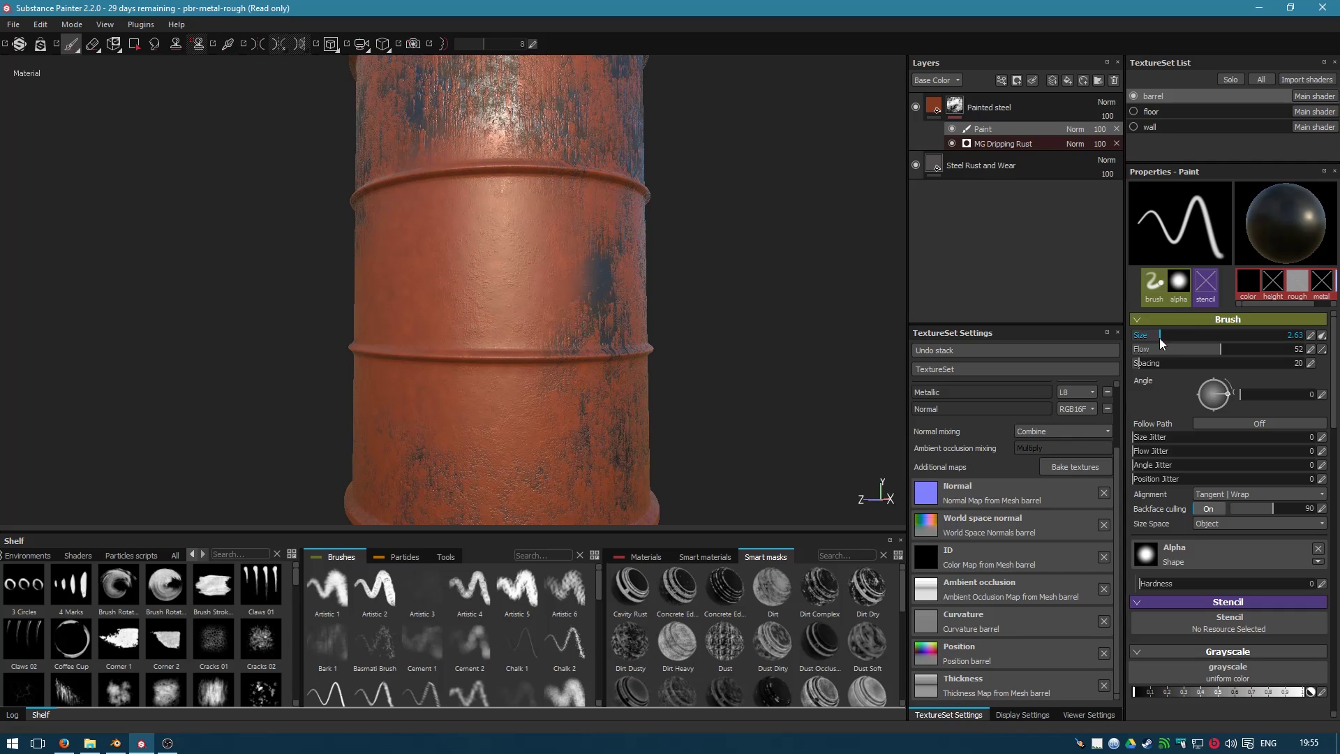
drag(522, 311, 585, 354)
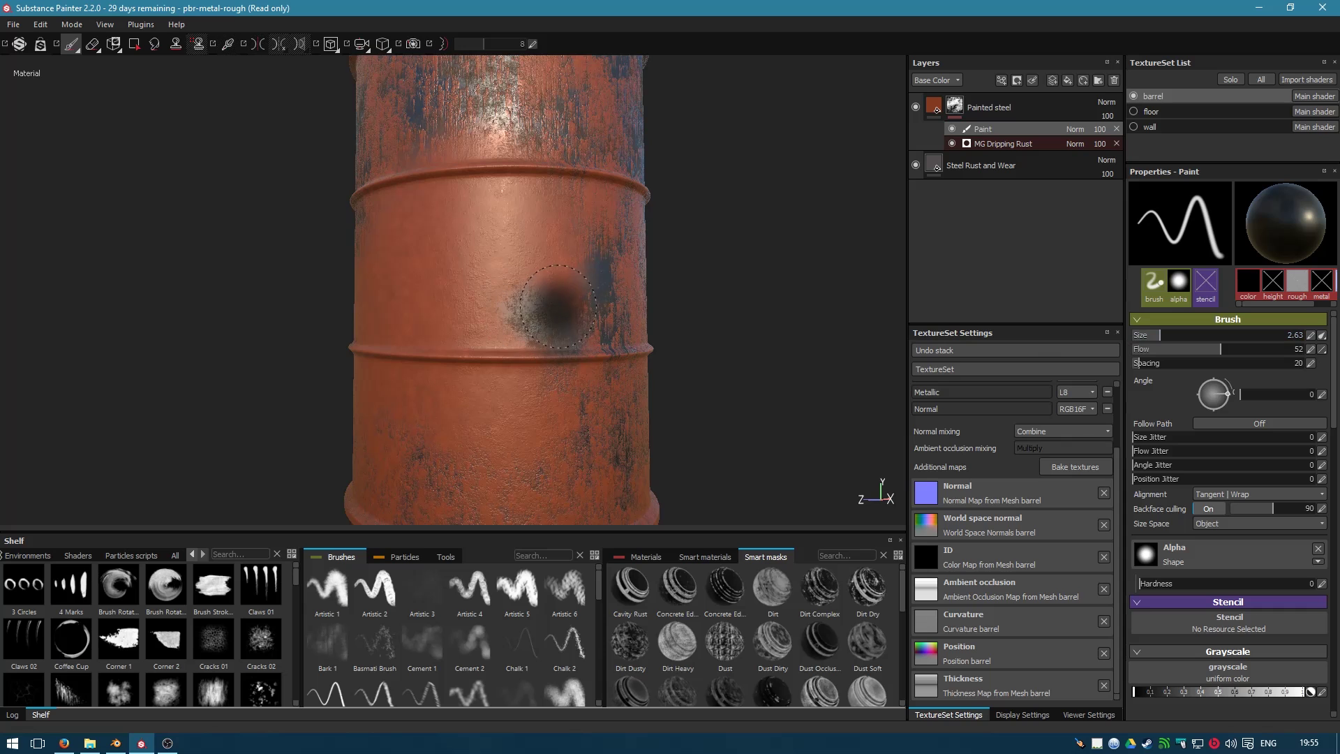
key(ctrl+z)
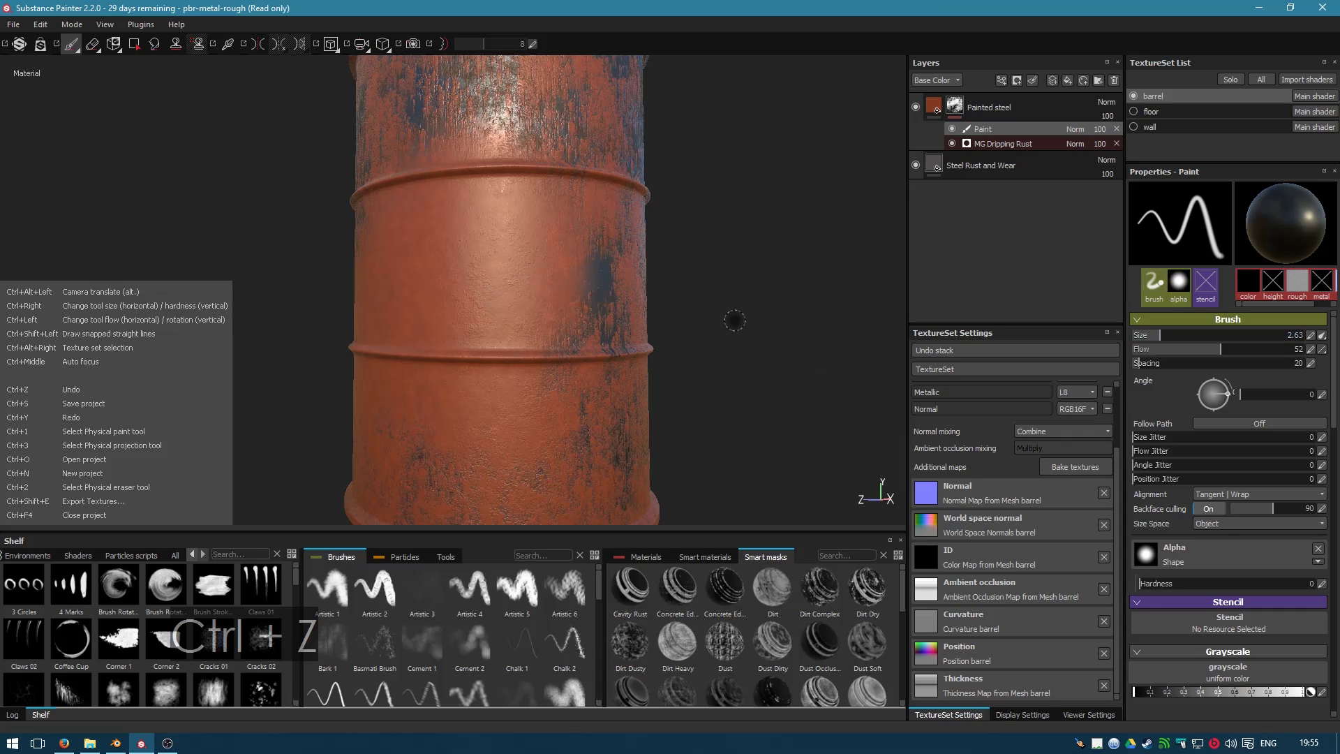
- Add a Paint effect to the Painted steel layer's content and undo the white test dab on the barrel
mouse_move(733, 316)
alt+mouse_down()
mouse_move(760, 359)
mouse_move(659, 307)
mouse_move(709, 384)
mouse_move(736, 374)
alt+mouse_up()
scroll(682, 410, down, 3)
scroll(720, 345, up, 4)
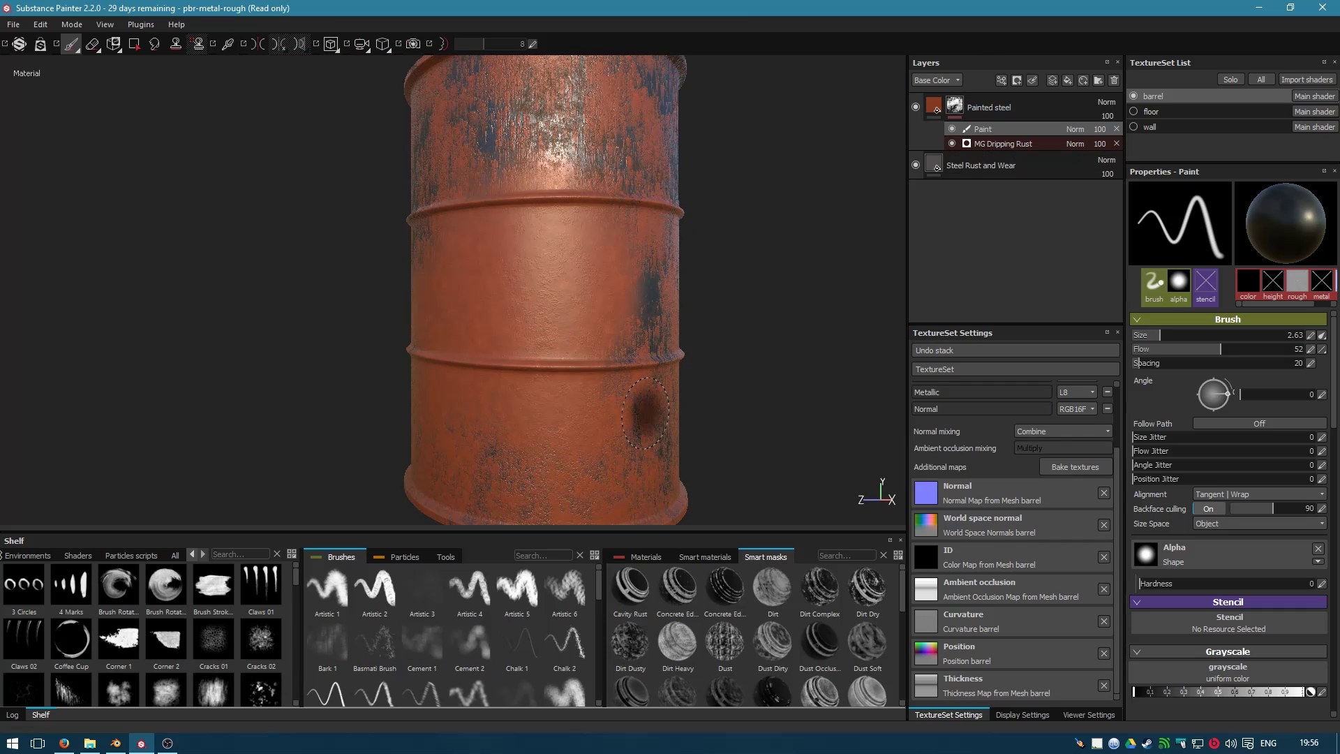
click(936, 111)
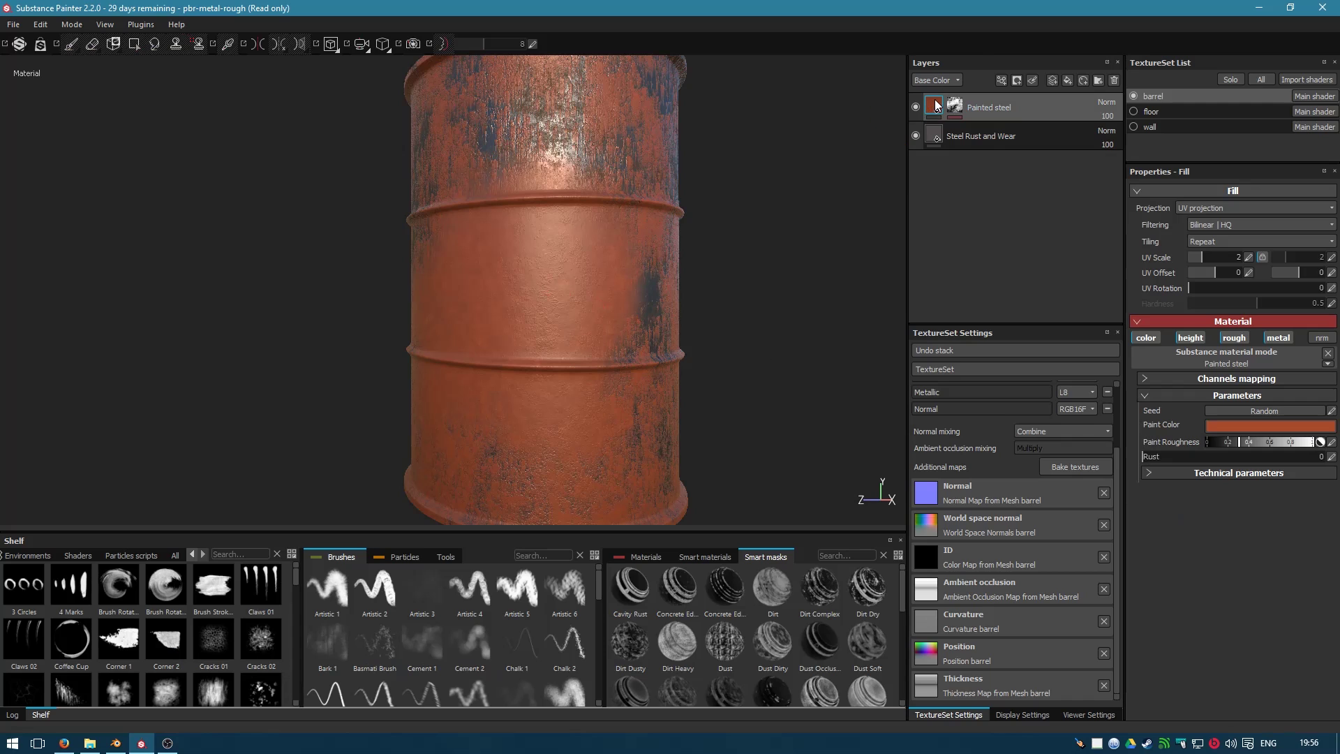
right_click(937, 106)
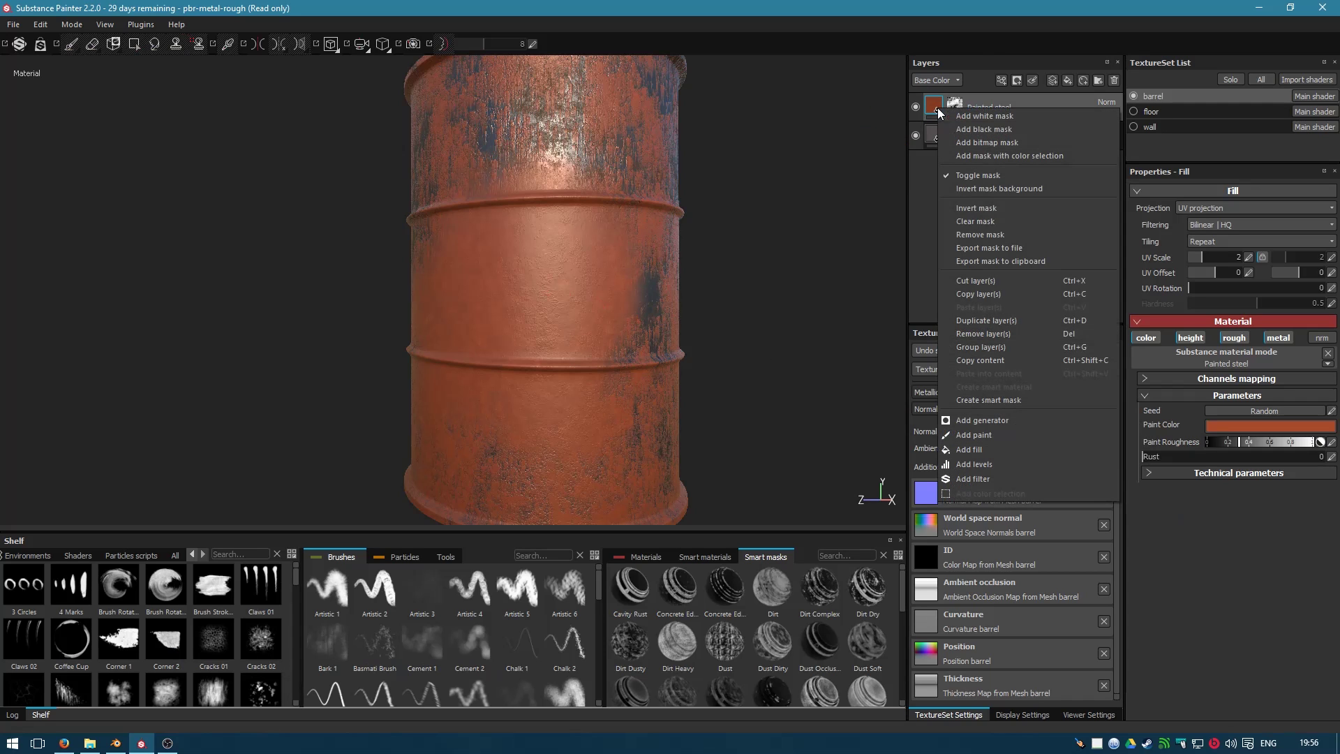
click(1007, 434)
click(527, 286)
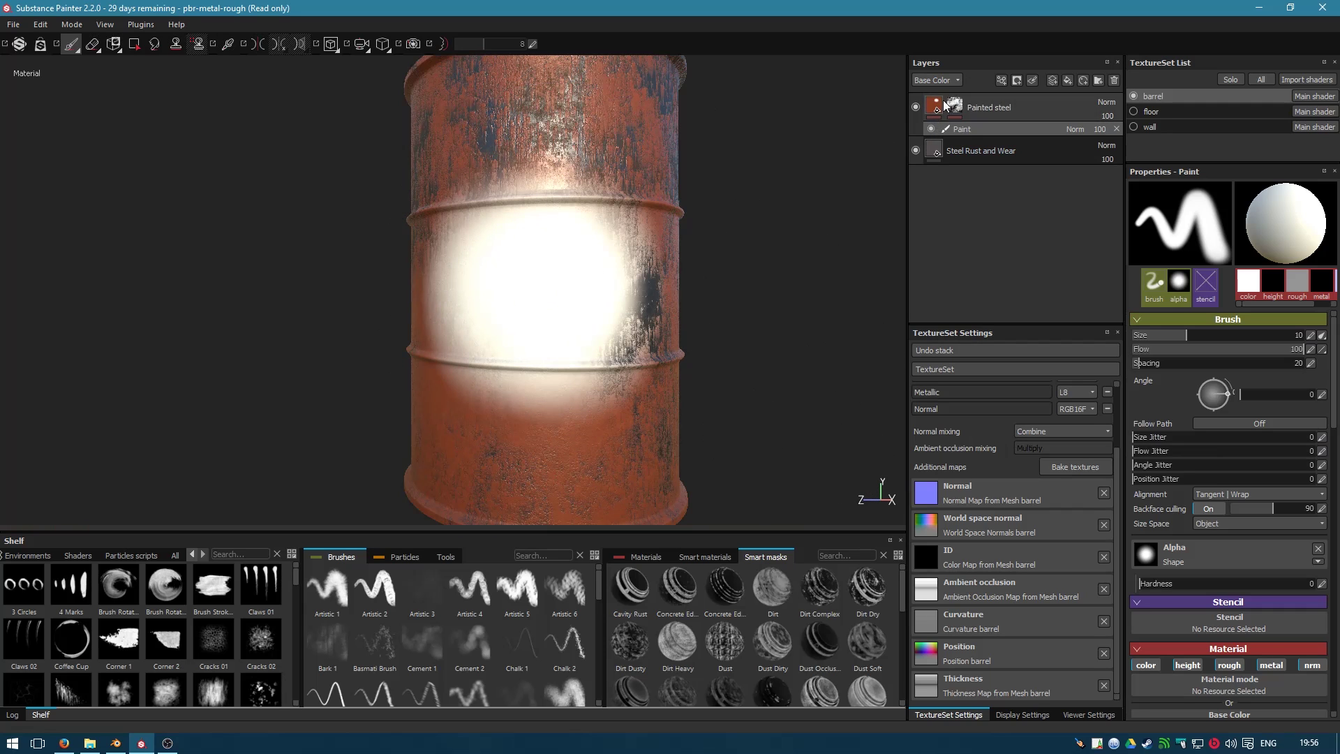
key(ctrl+z)
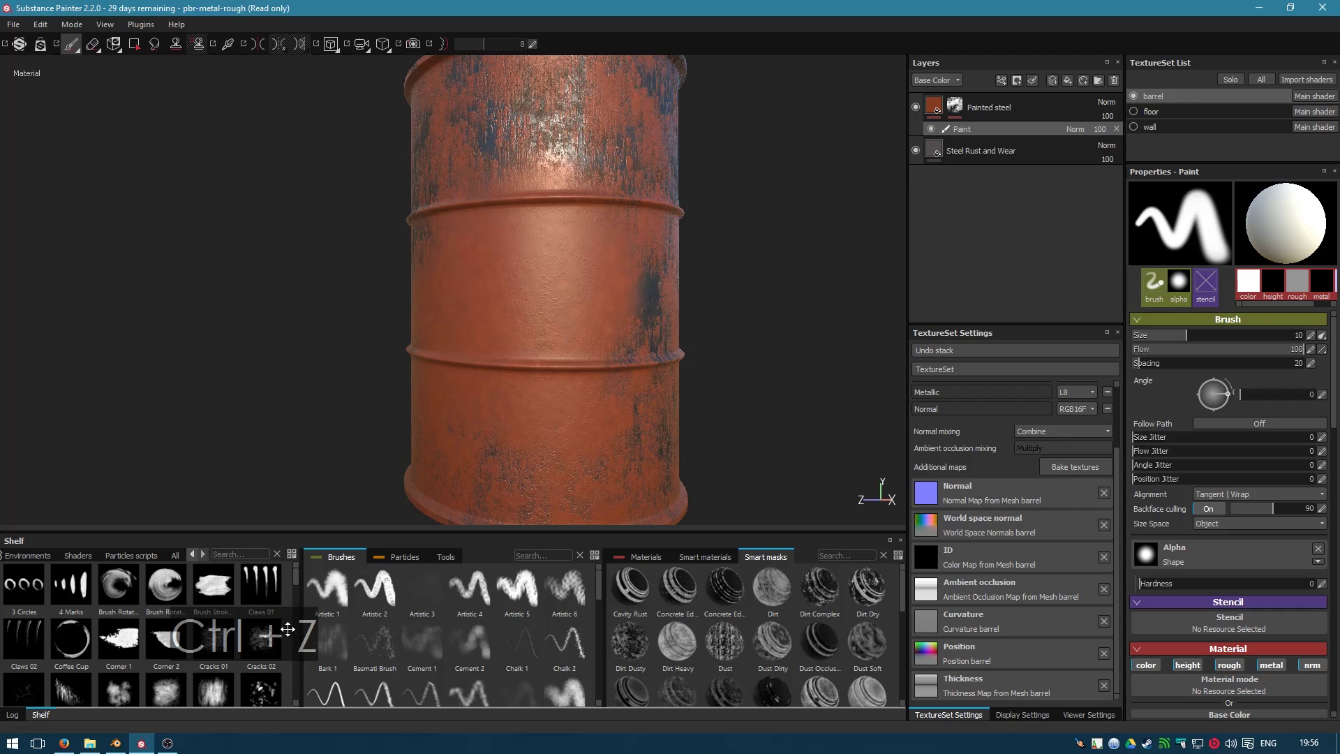
- Give the brush the Logo Painter alpha and set its base color to yellow with RGB 0.718, 0.514, 0.007
drag(296, 580, 296, 621)
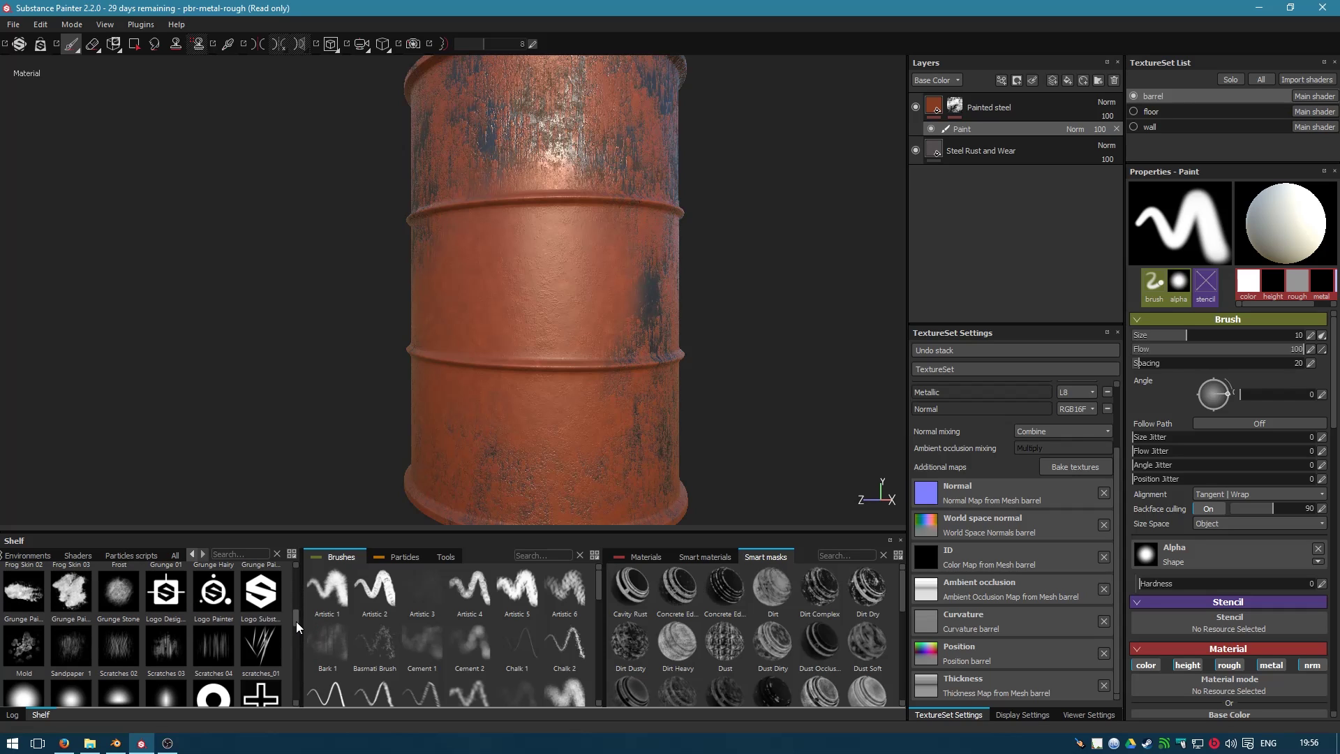
click(213, 590)
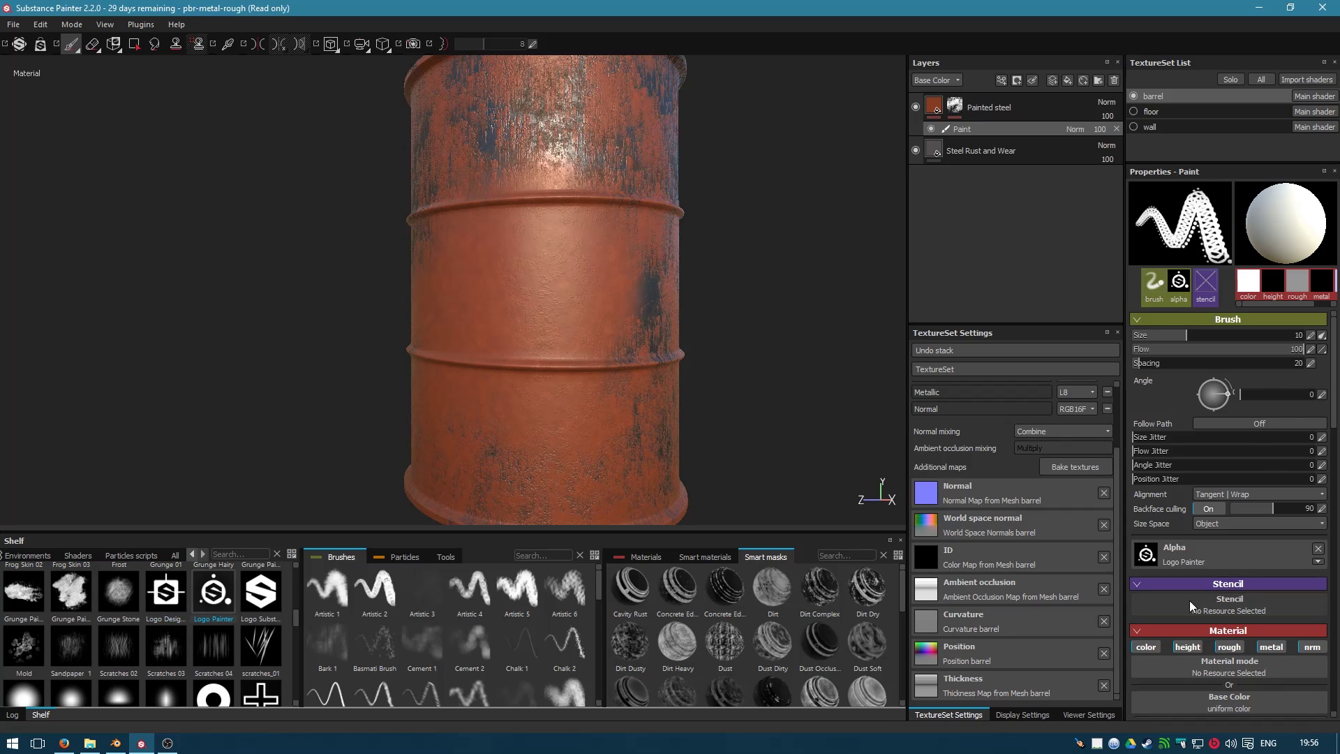
scroll(1190, 600, down, 5)
click(1230, 514)
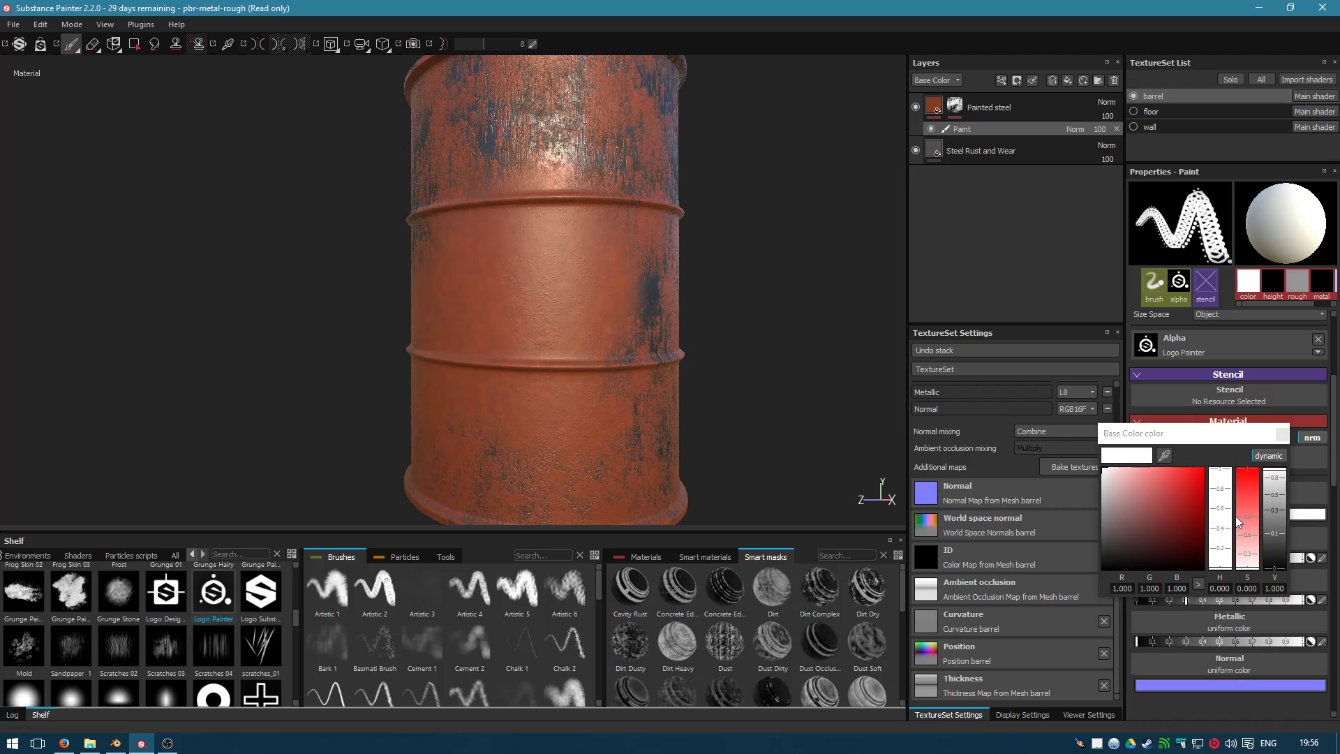
click(1220, 527)
click(1185, 500)
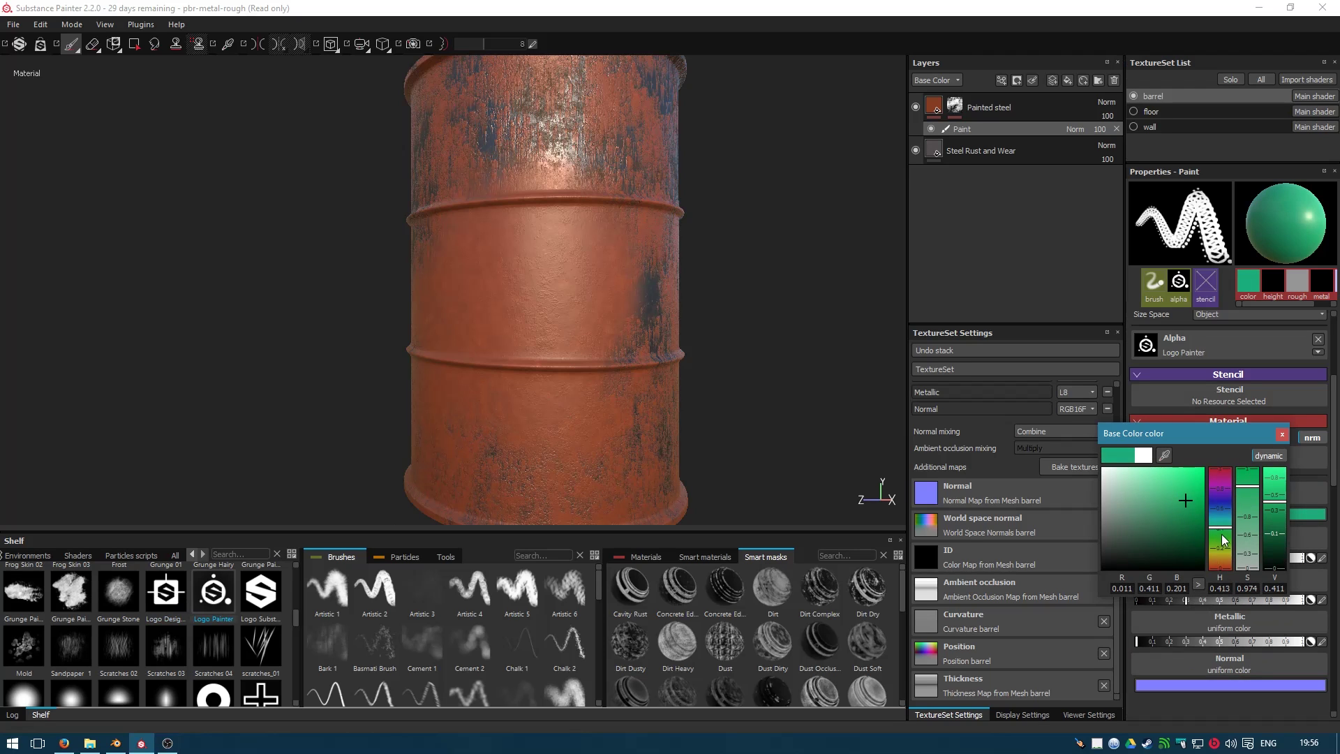
click(1223, 556)
click(1191, 486)
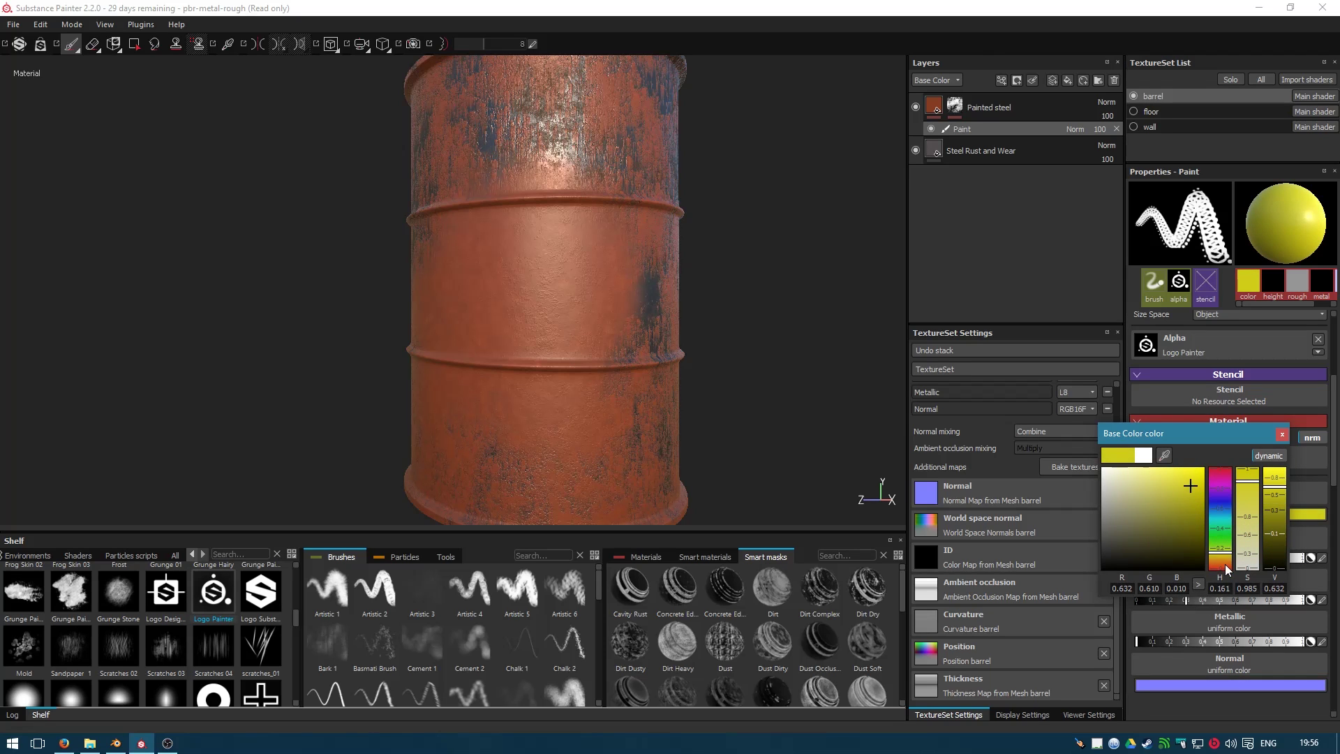
drag(1228, 557, 1223, 560)
click(1191, 488)
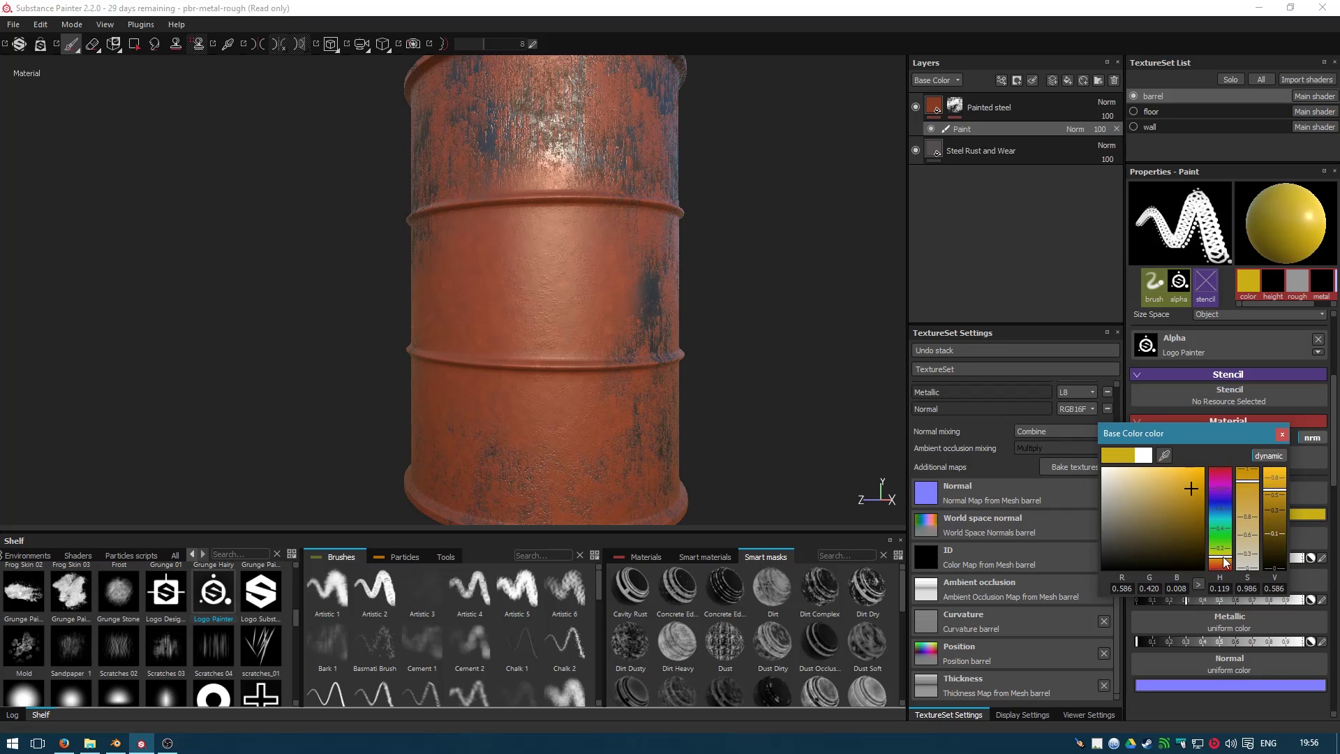
click(1275, 480)
drag(1188, 475, 1191, 480)
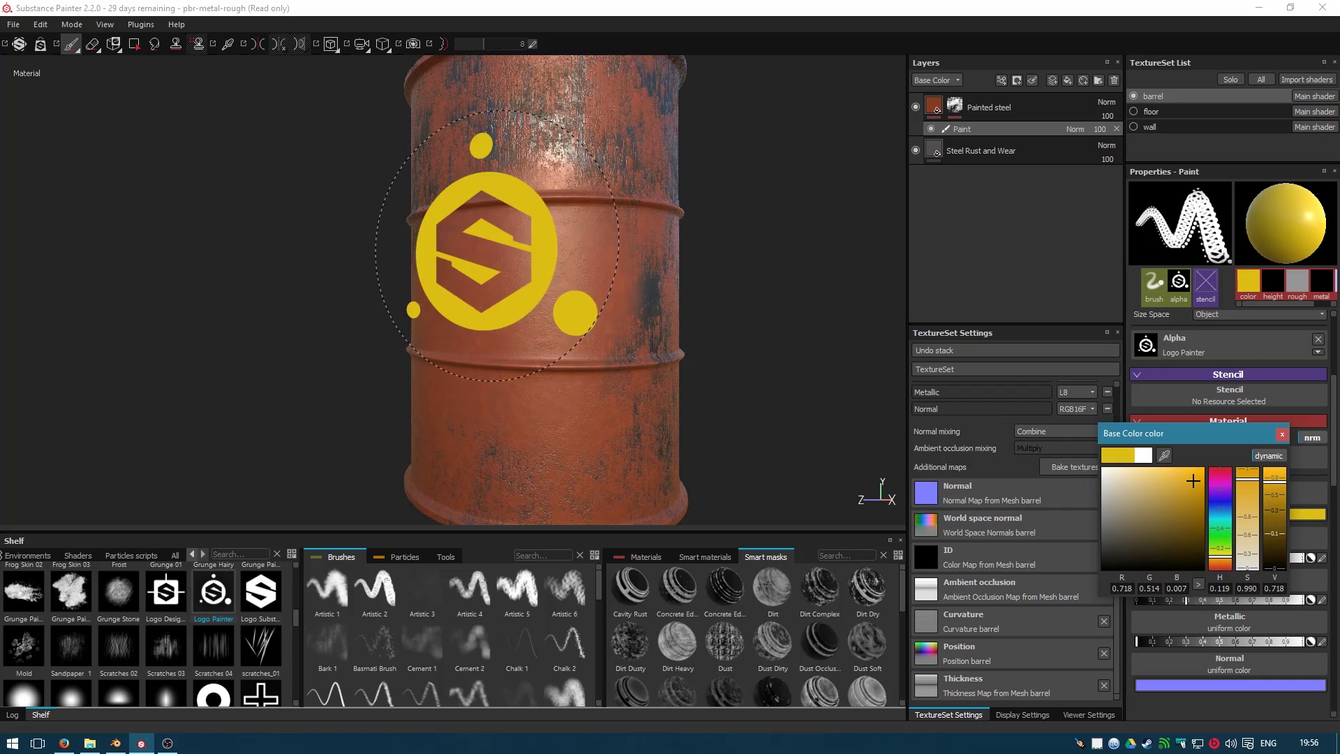
- Set the brush size to 5.51 and stamp the yellow logo once on the front of the barrel's middle band
click(923, 211)
scroll(1249, 342, up, 3)
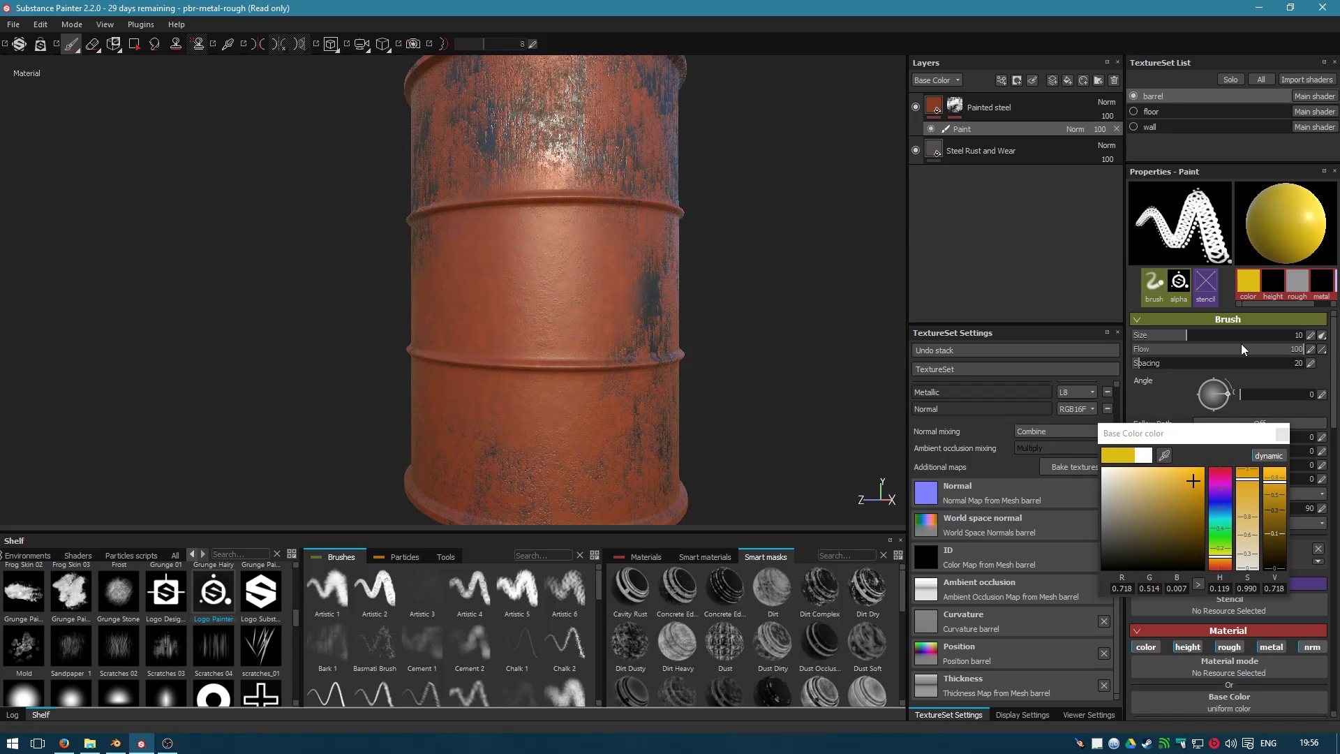
drag(1182, 337, 1171, 337)
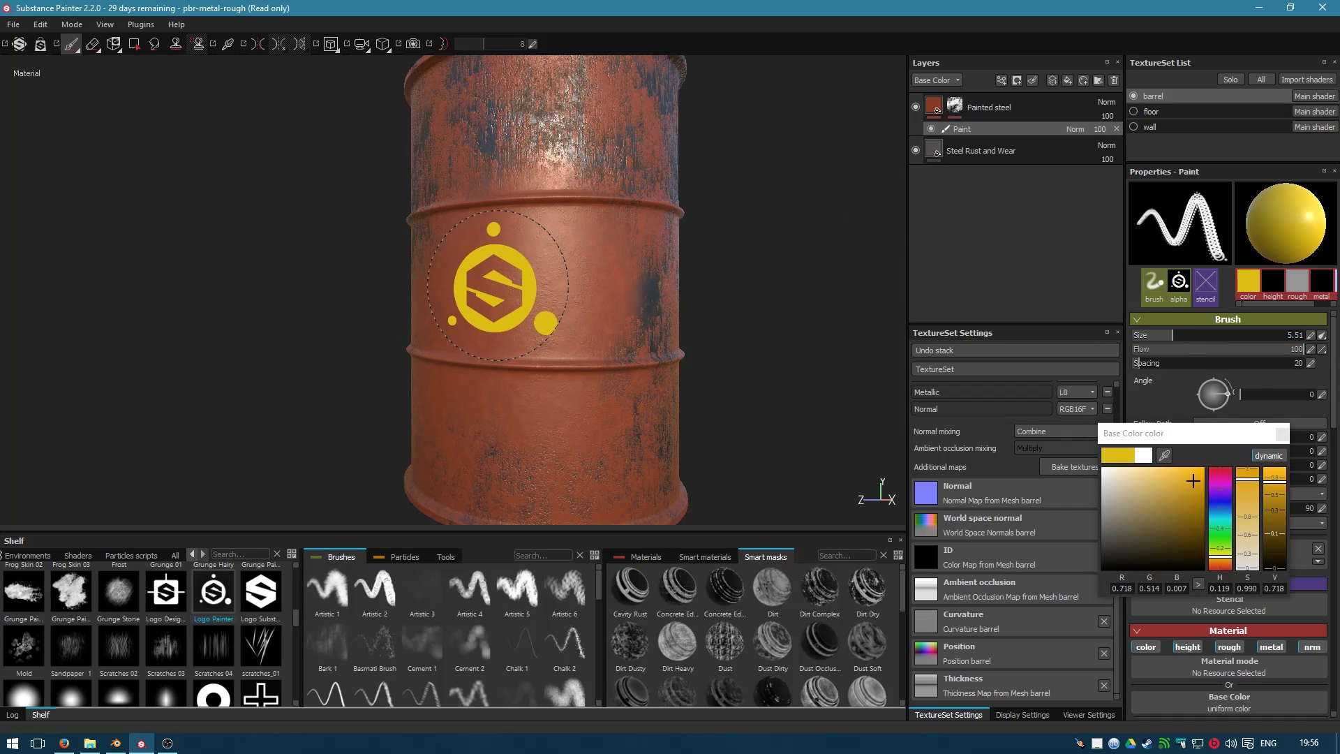
click(510, 286)
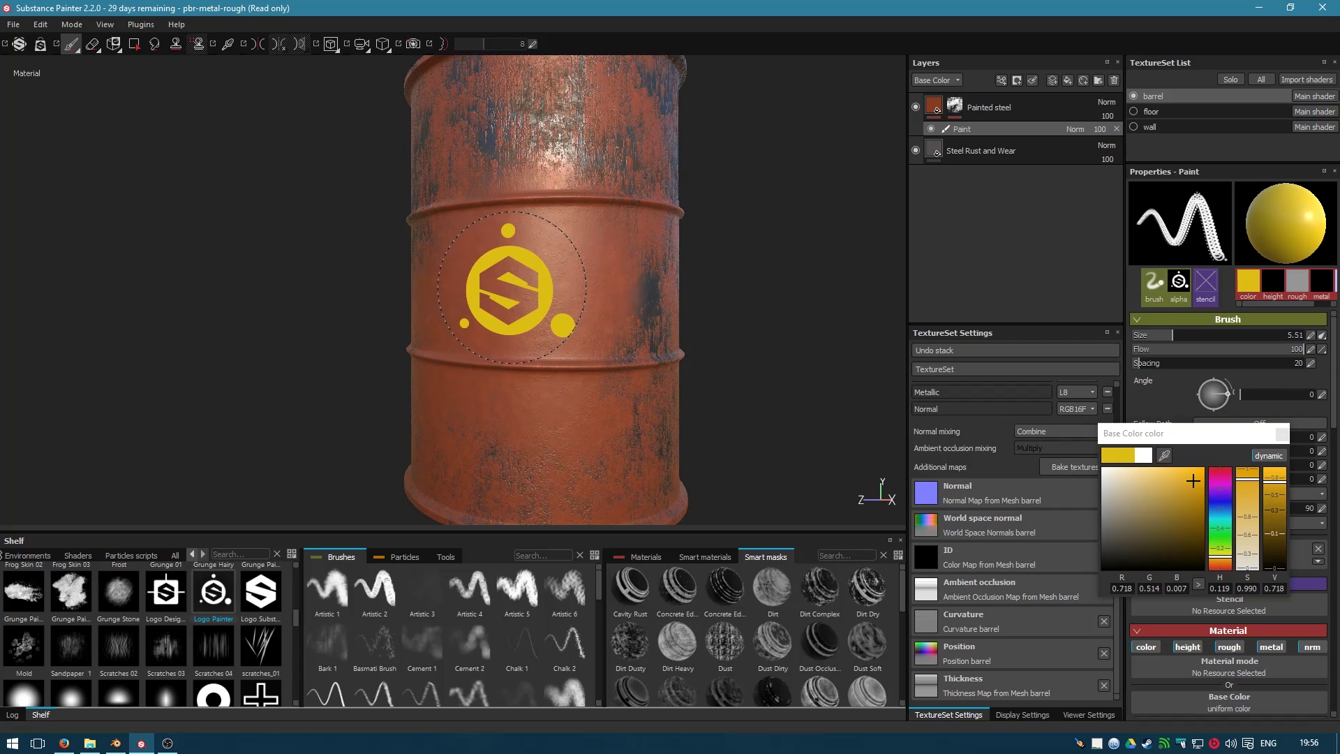
mouse_move(759, 433)
alt+mouse_down()
mouse_move(735, 469)
mouse_move(709, 470)
mouse_move(726, 419)
mouse_move(768, 419)
alt+mouse_up()
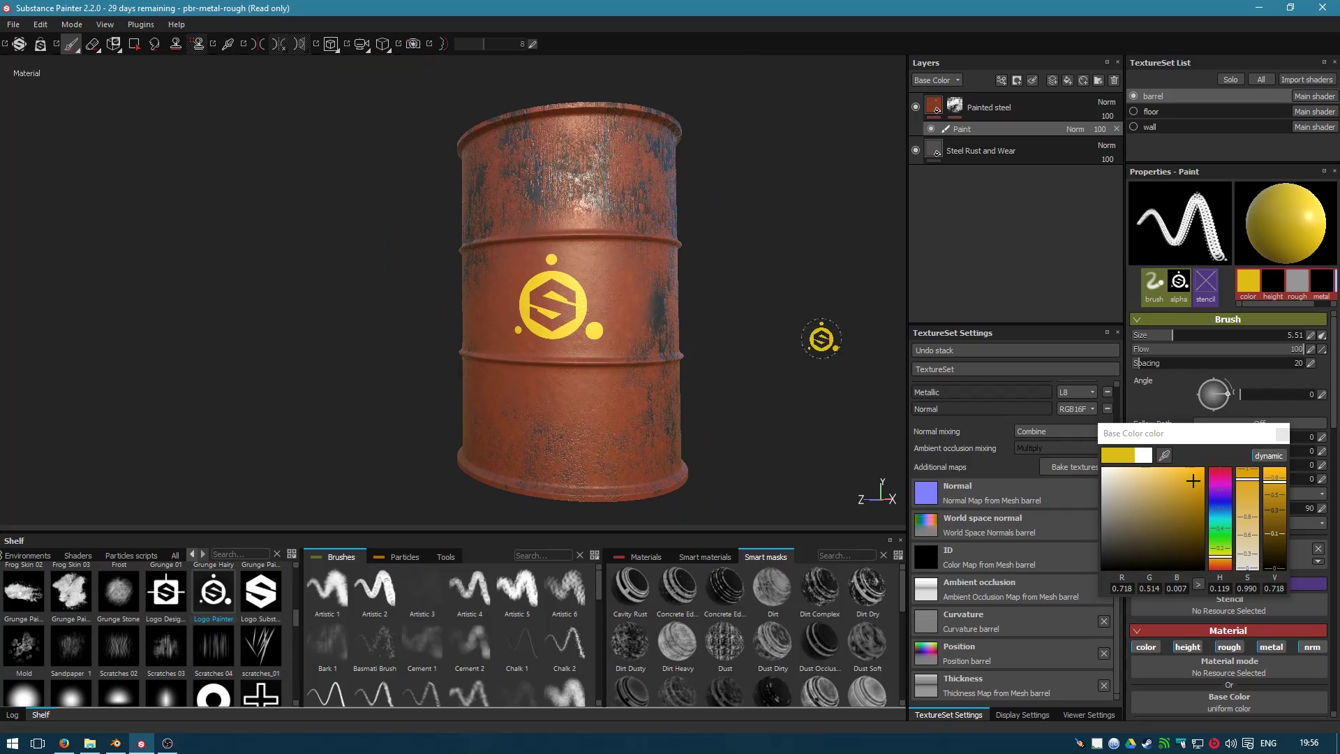
- Search the shelf for "rust" and add the Rust Fine material as a new layer above Painted steel
click(946, 112)
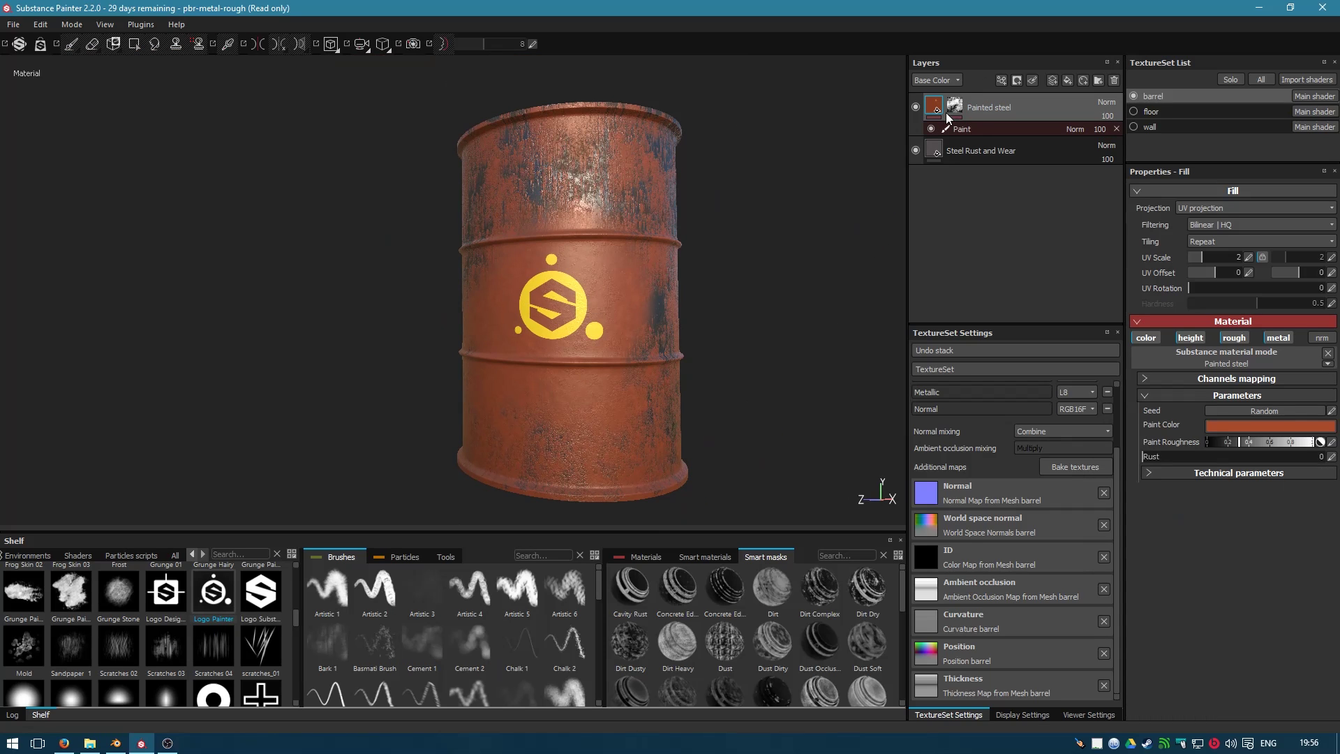
mouse_move(953, 114)
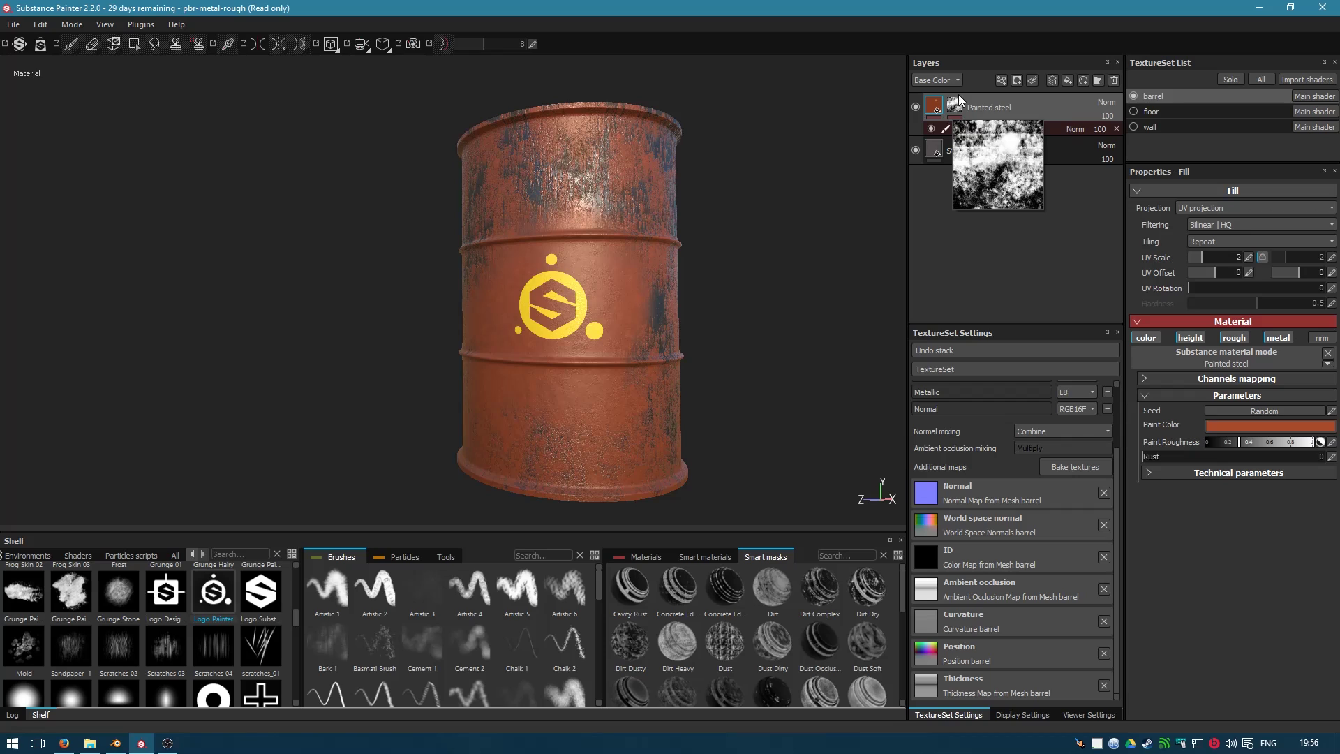
click(723, 559)
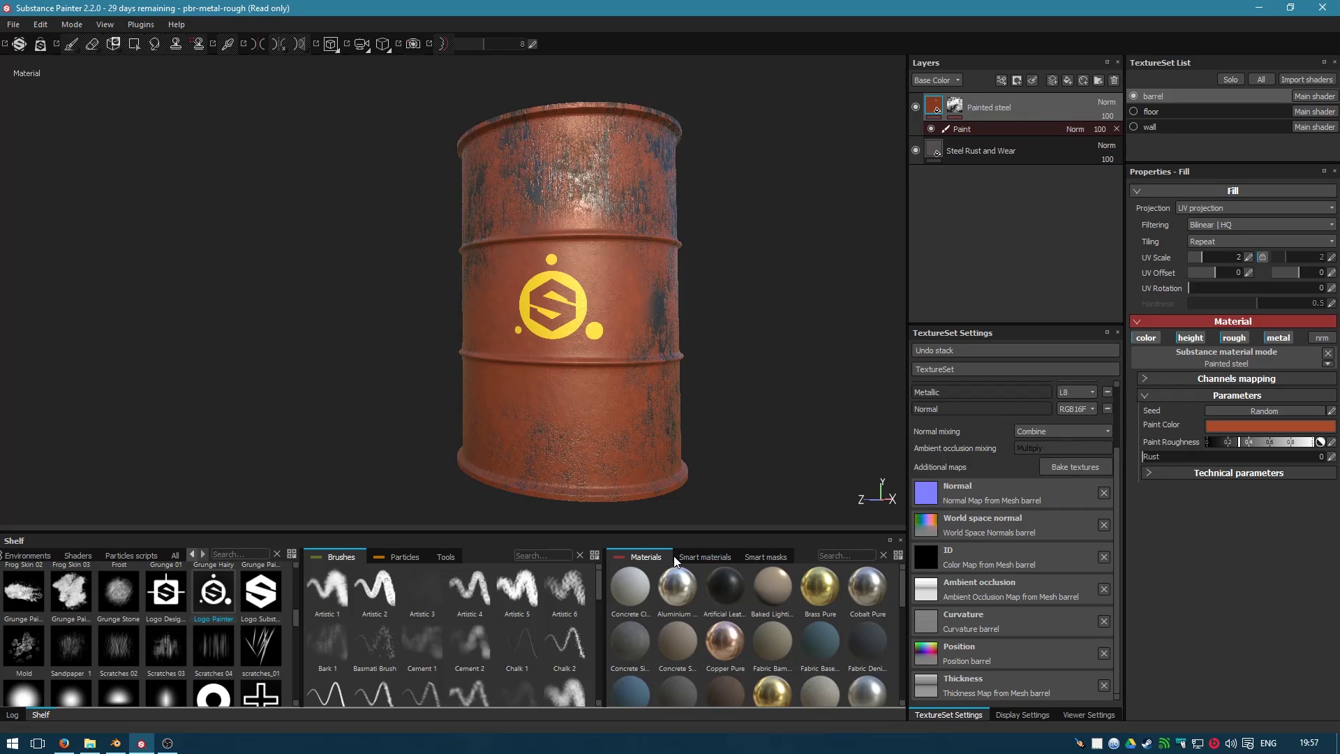
click(838, 555)
text(rust)
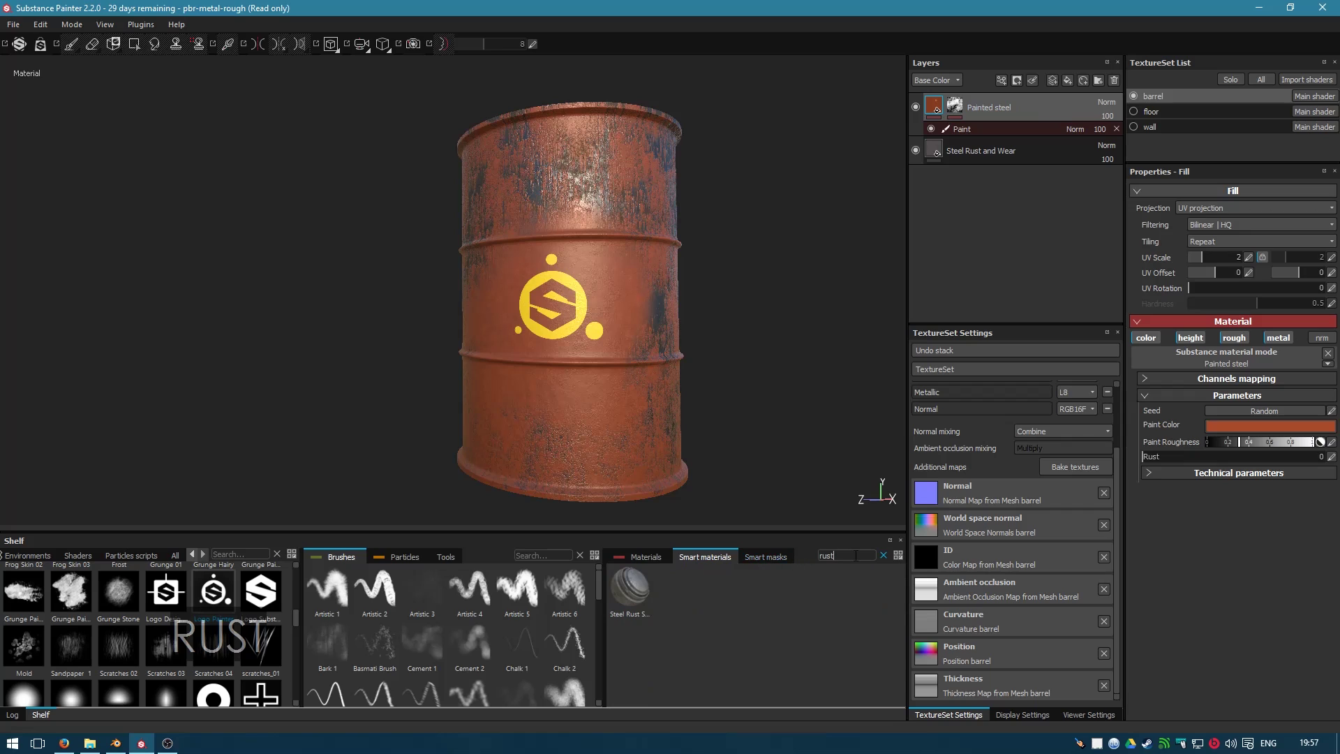
click(653, 556)
drag(673, 587, 902, 299)
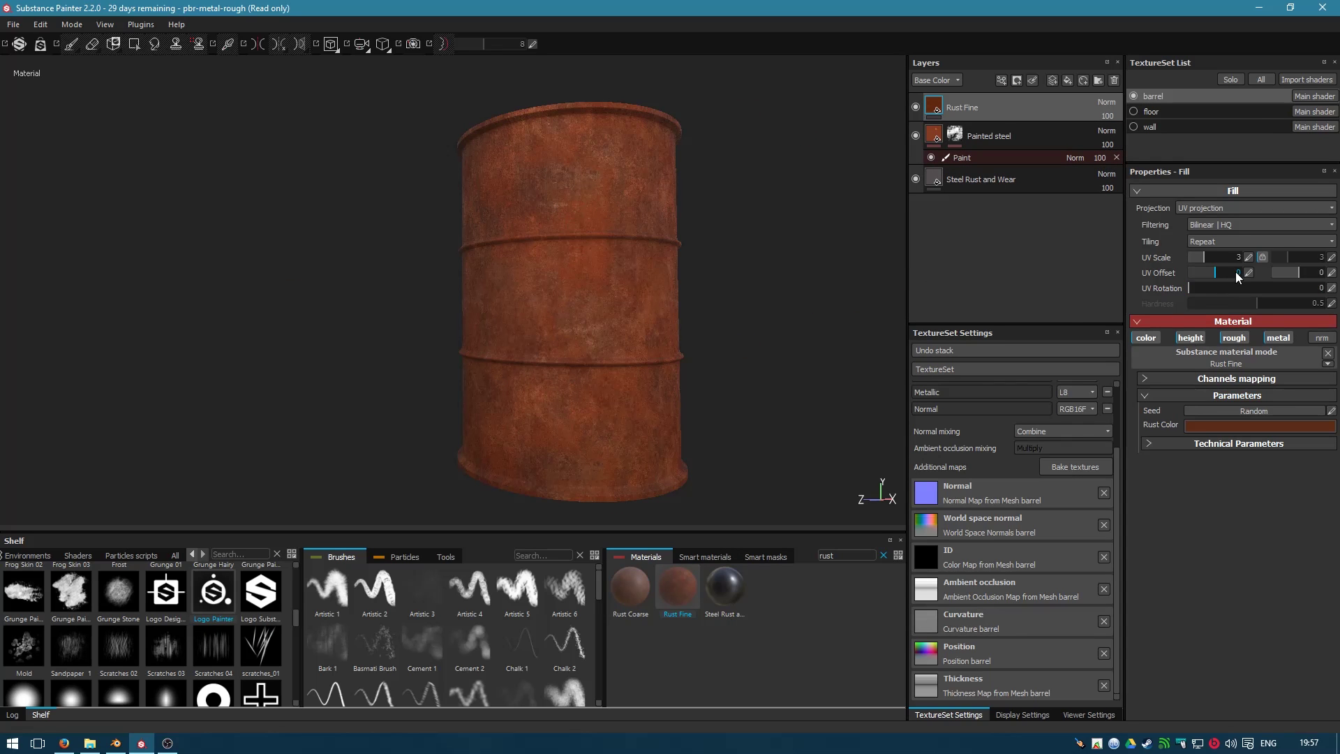
- Add a black mask to the Rust Fine layer
alt+drag(781, 370, 886, 183)
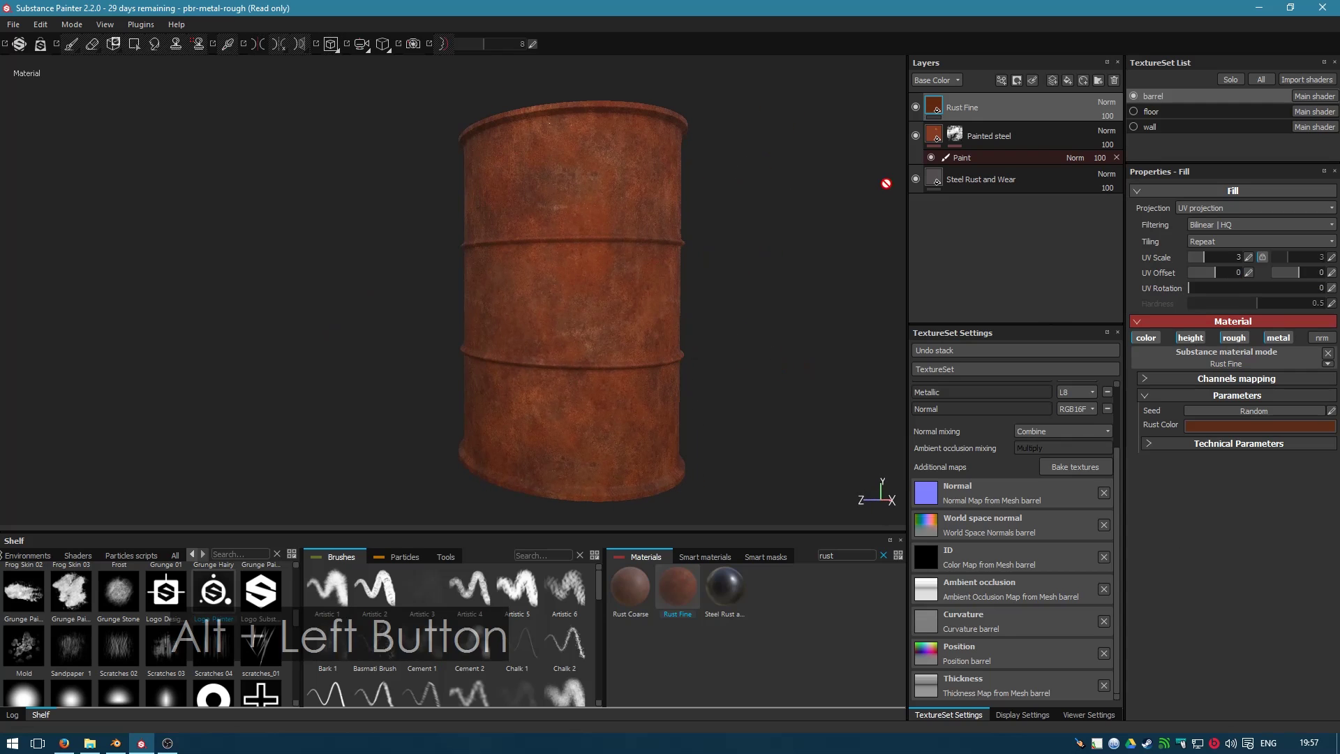
right_click(962, 107)
click(1014, 123)
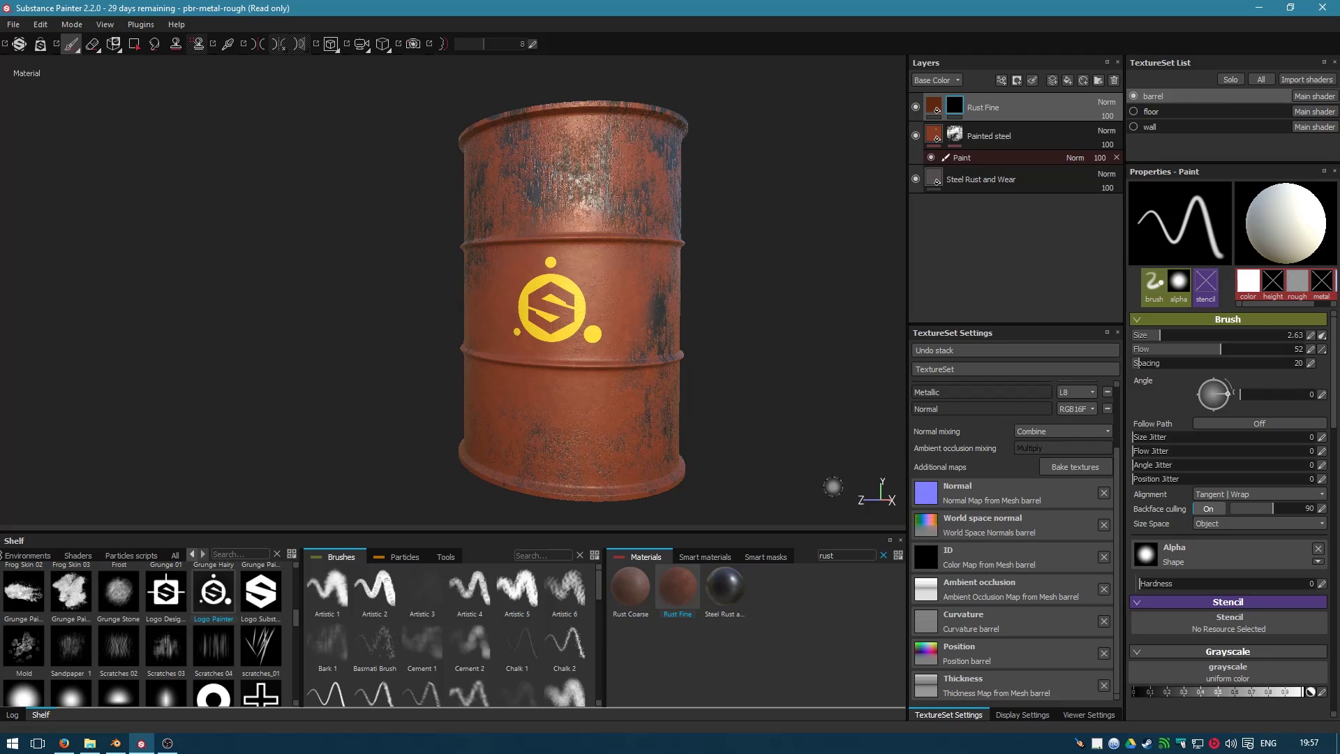
- Try the Edge Rust smart mask on the Rust Fine layer and inspect the settings of its grunge fill and mask generators
click(760, 557)
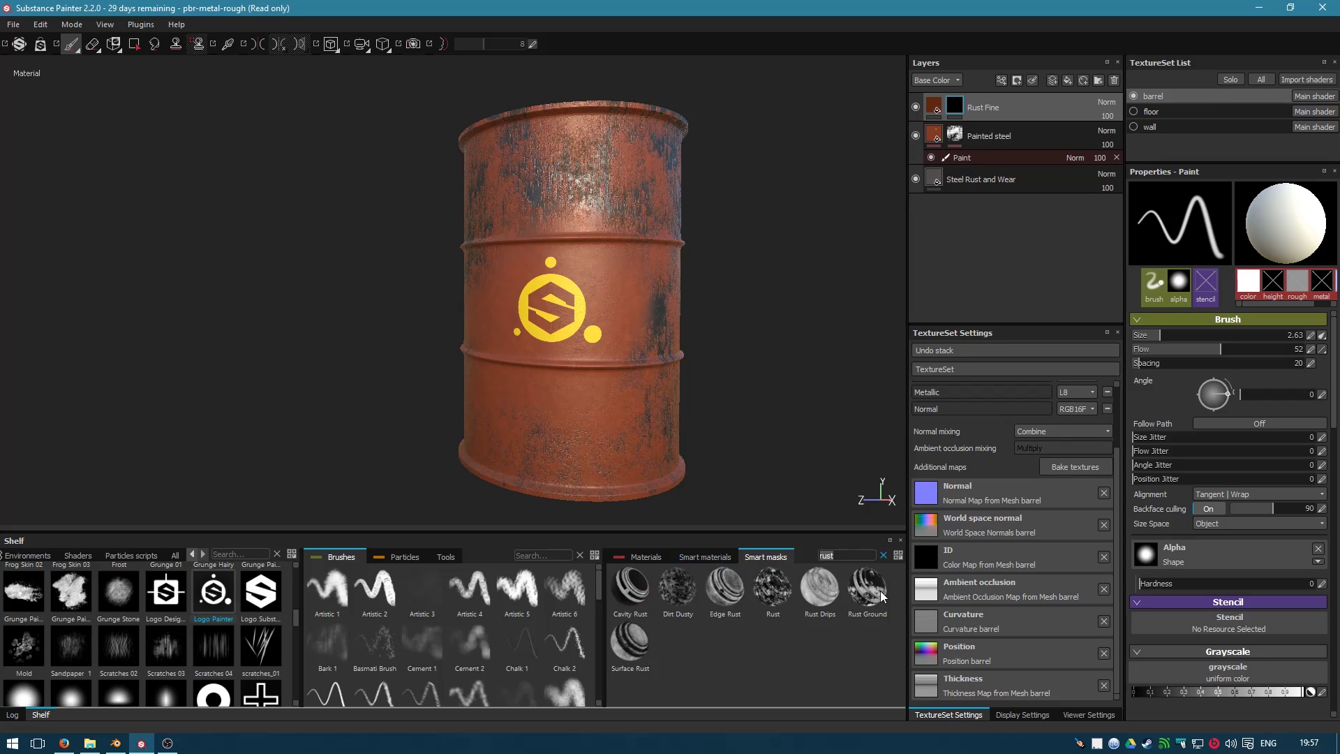
mouse_move(728, 605)
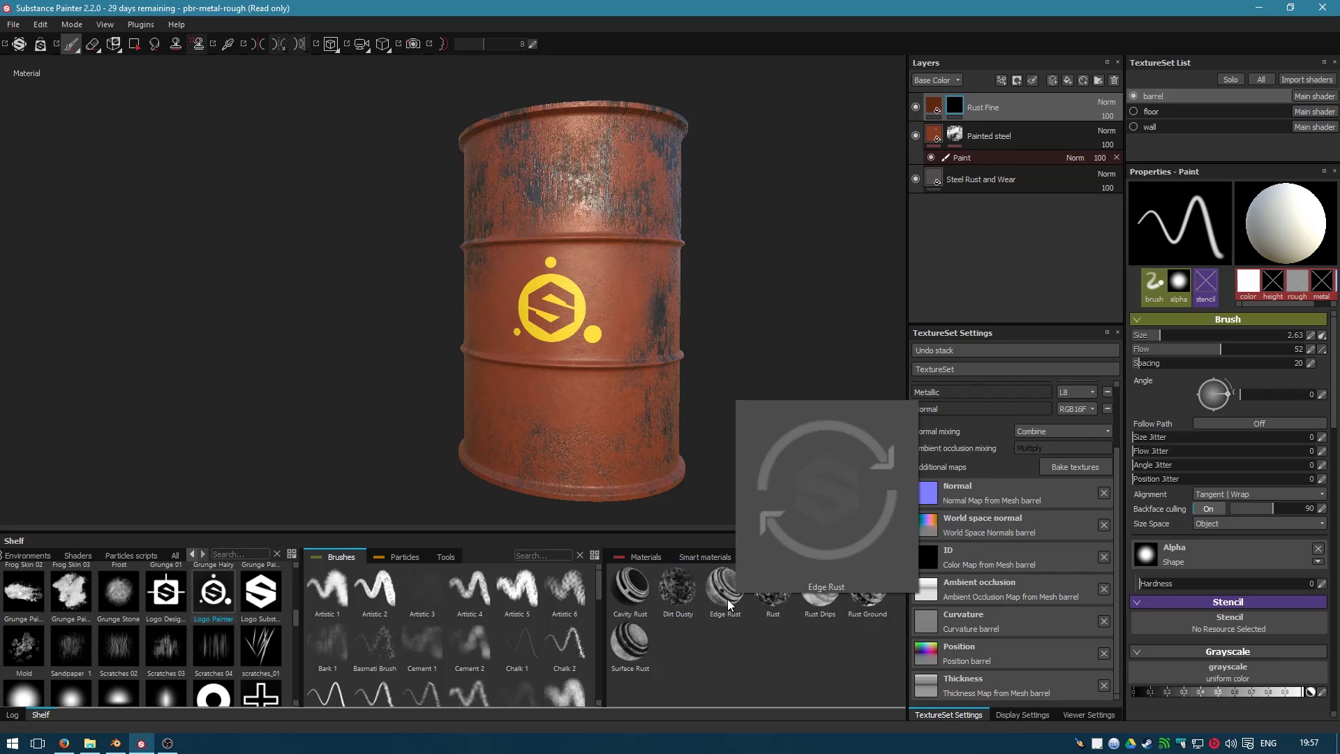
drag(728, 604, 973, 115)
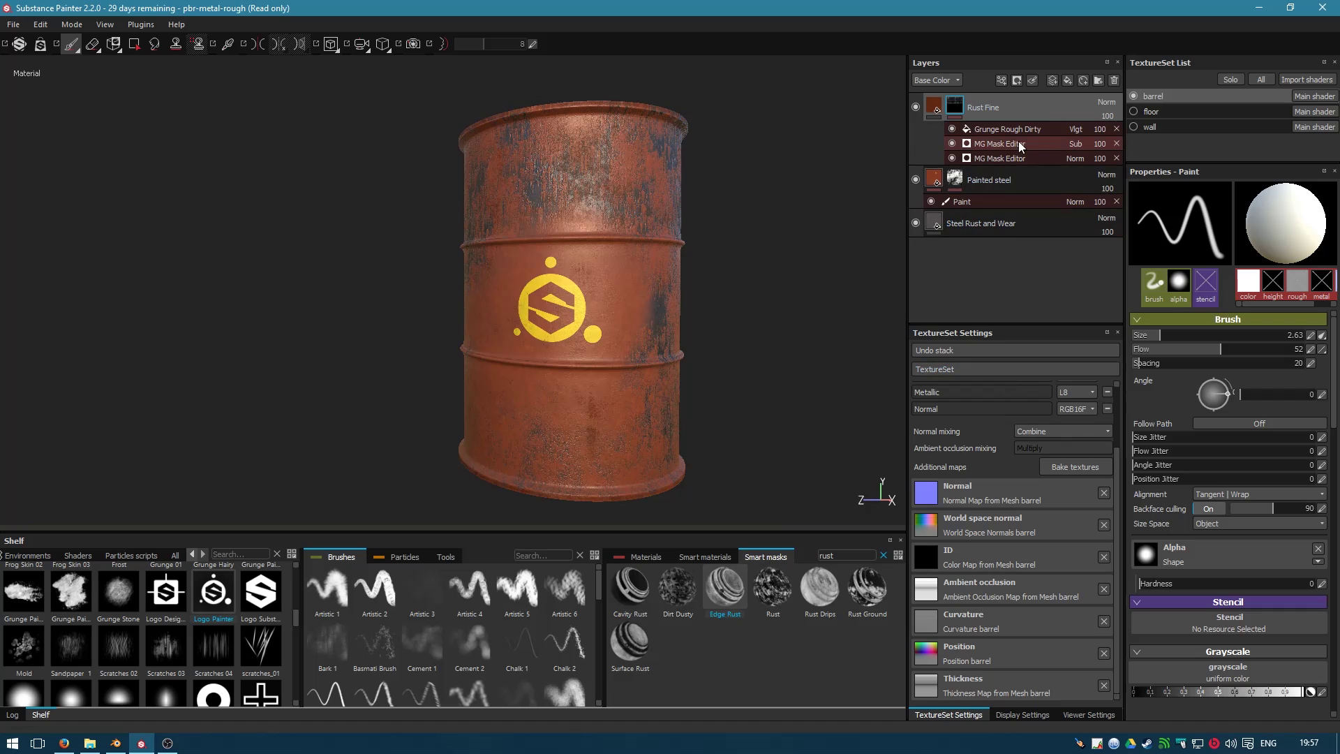
click(1043, 132)
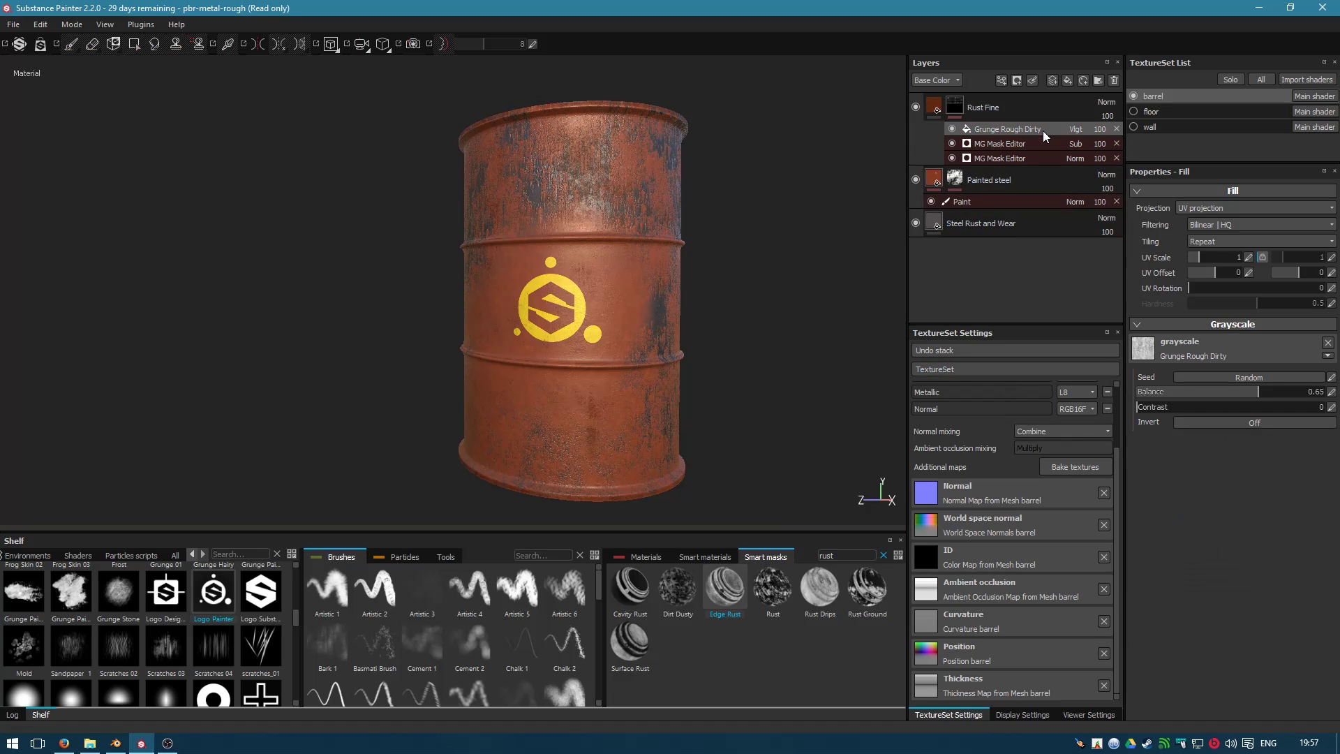
click(1034, 142)
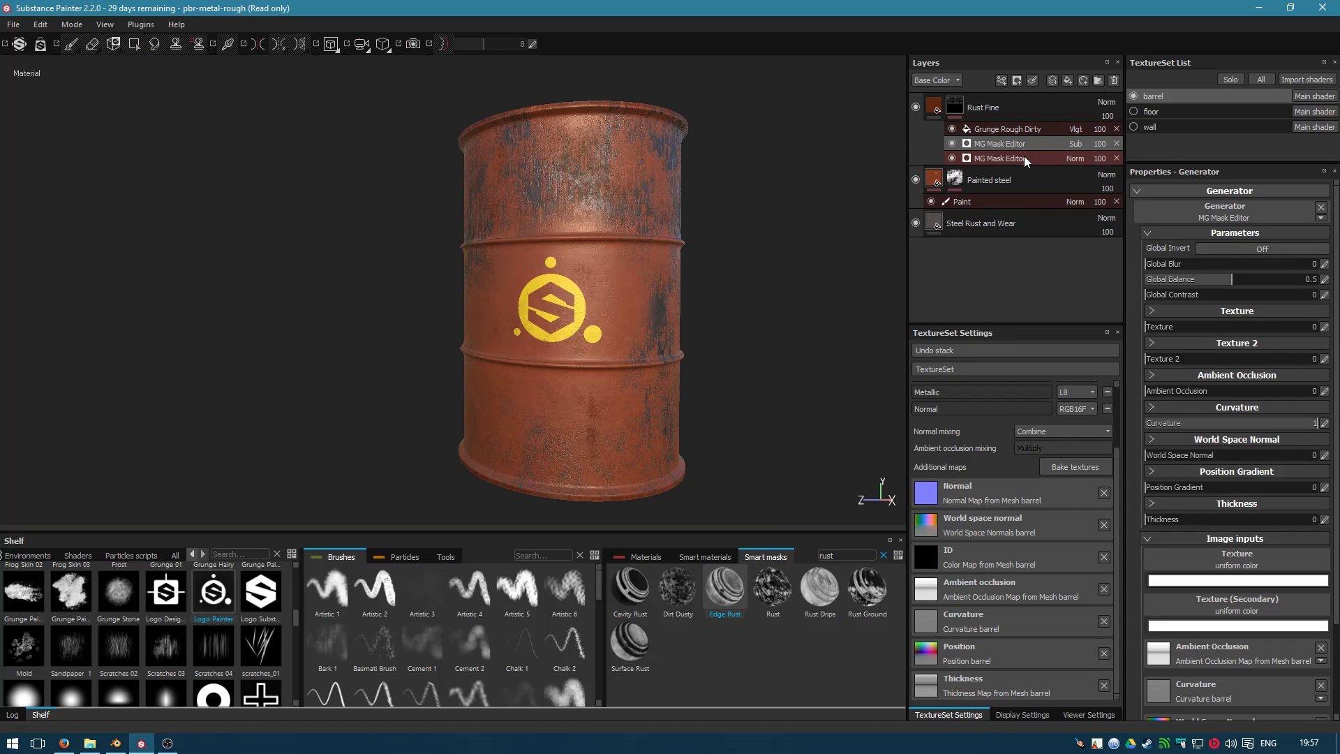
click(1024, 158)
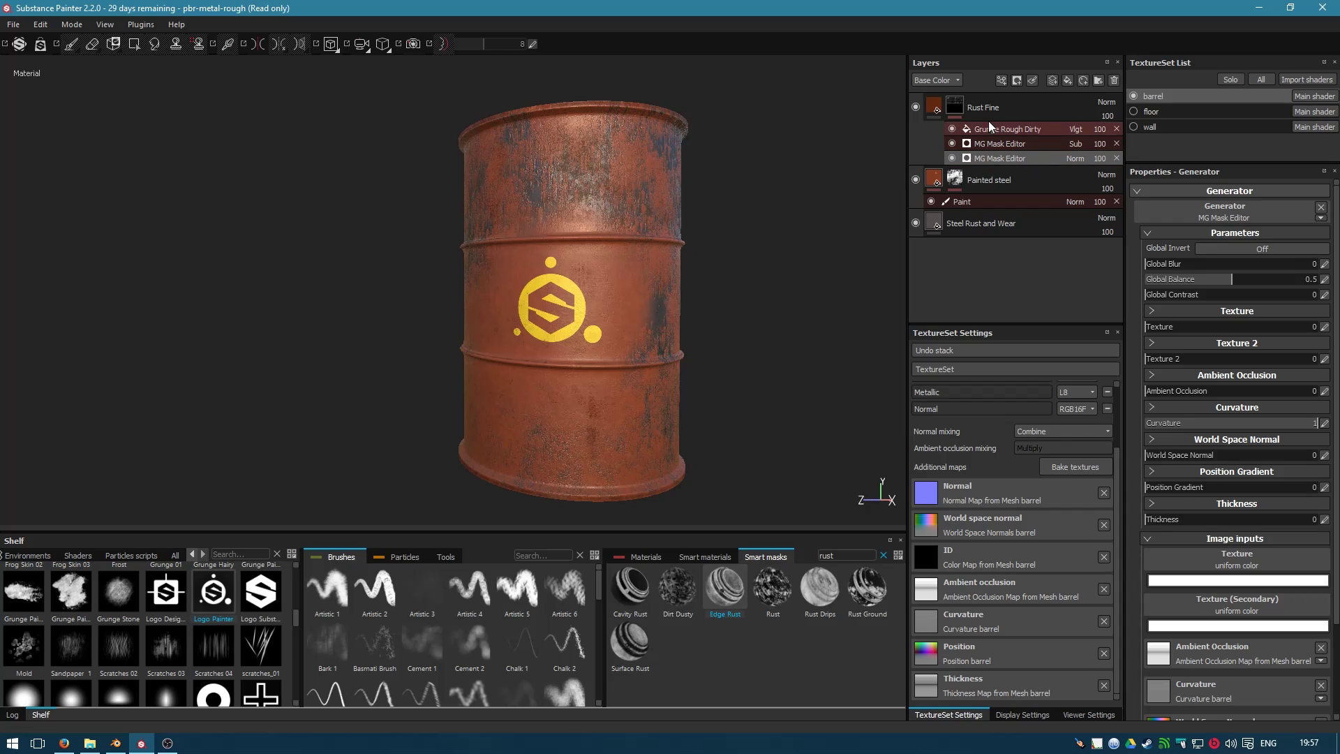
- Try the Rust Drips smart mask on the Rust Fine layer, and reset the layer's mask to plain black
drag(819, 591, 962, 103)
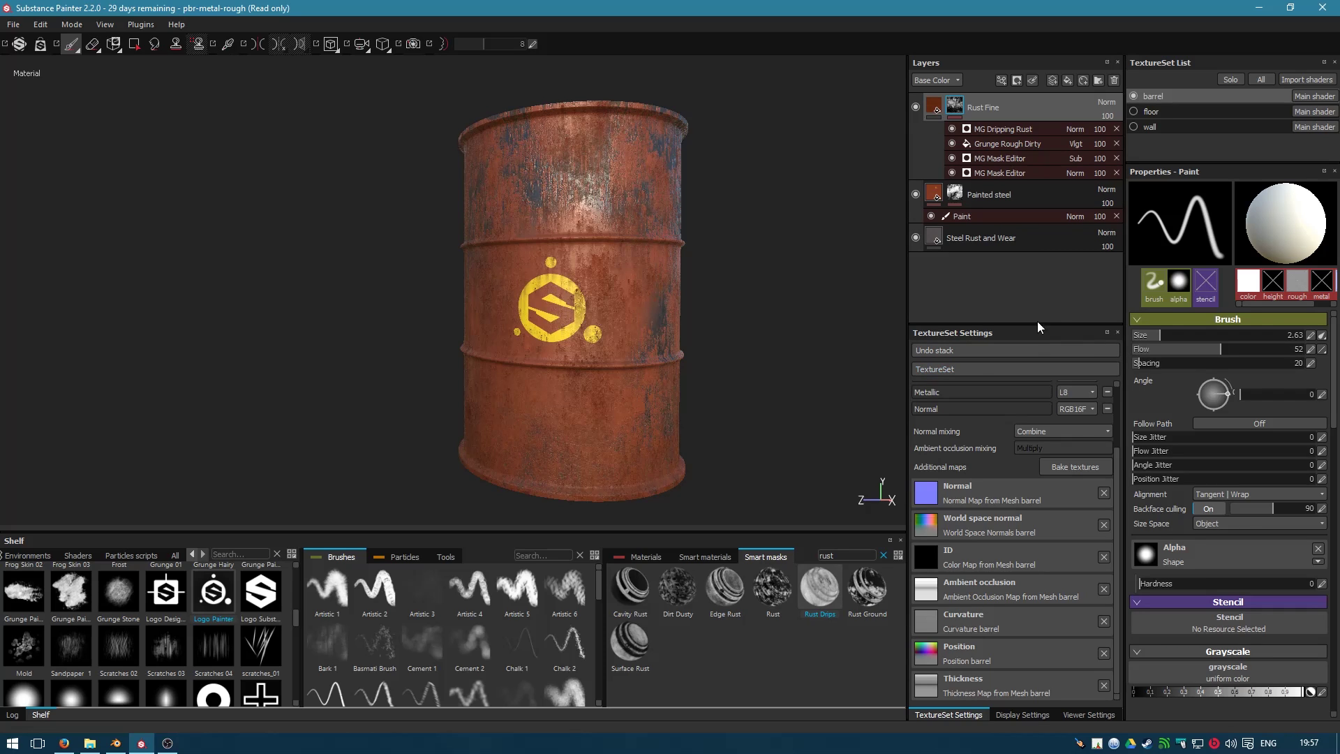
click(998, 132)
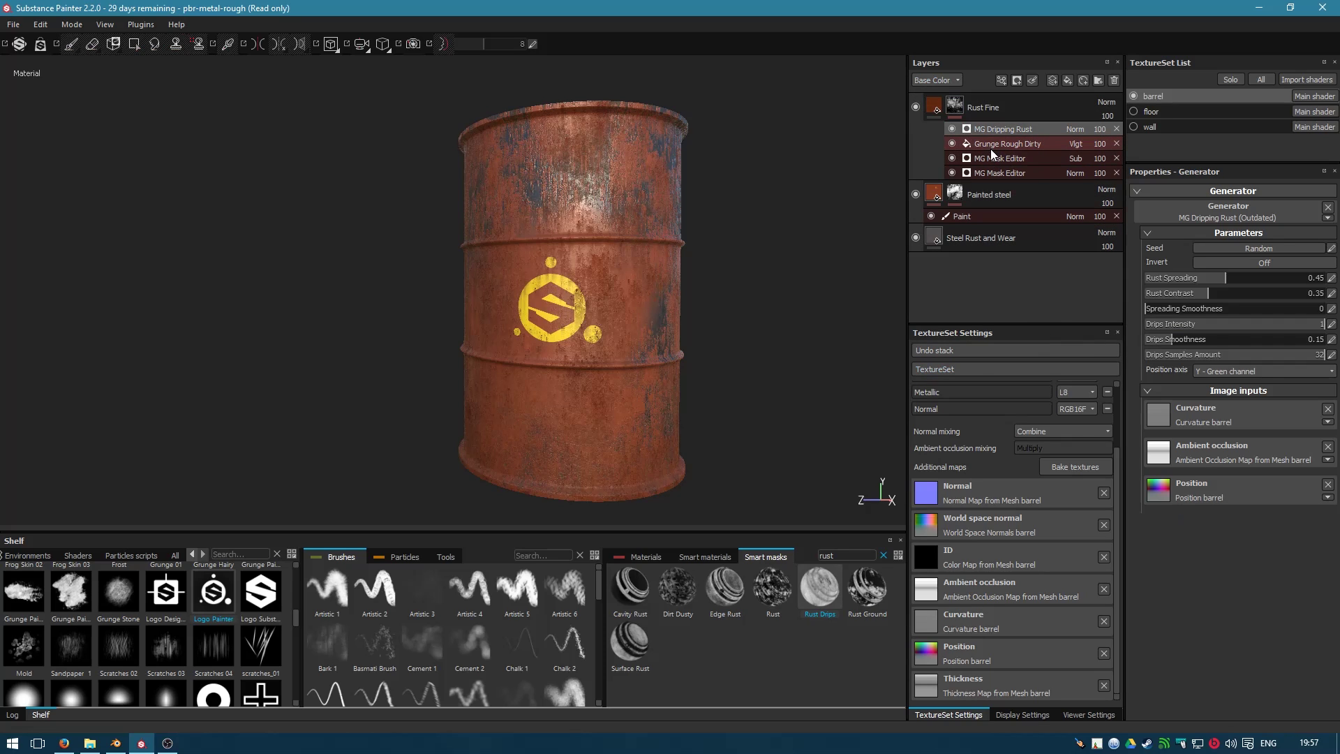
key(Delete)
click(955, 106)
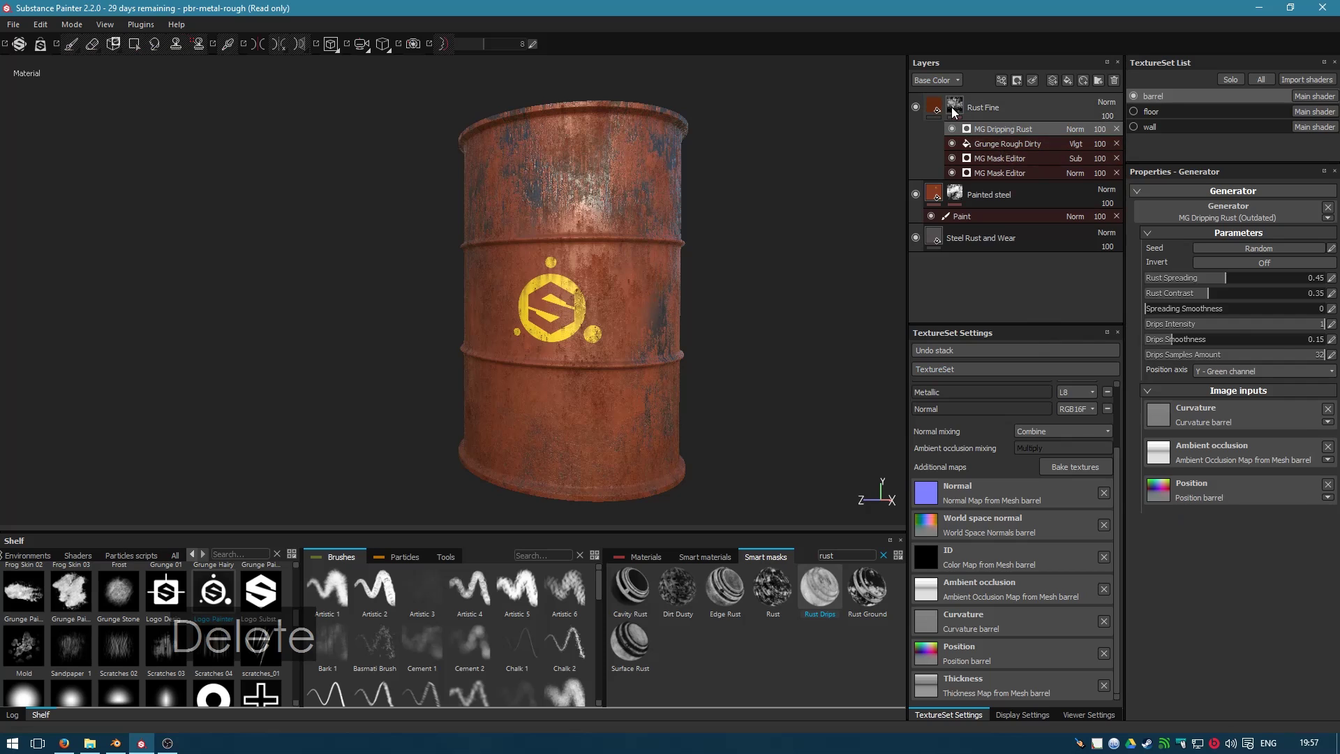
right_click(954, 106)
click(970, 133)
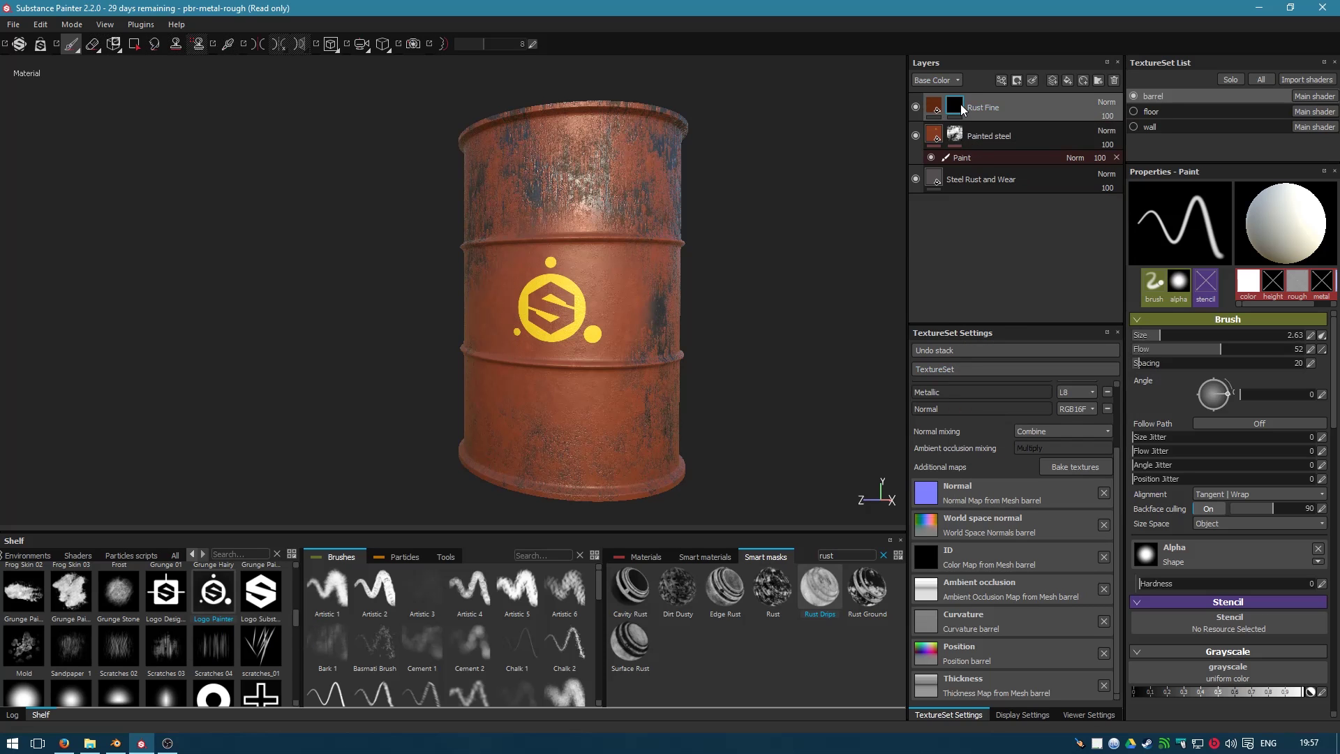
- Add a generator to the Rust Fine layer's black mask and assign MG Dripping Rust to it
right_click(959, 105)
click(1043, 420)
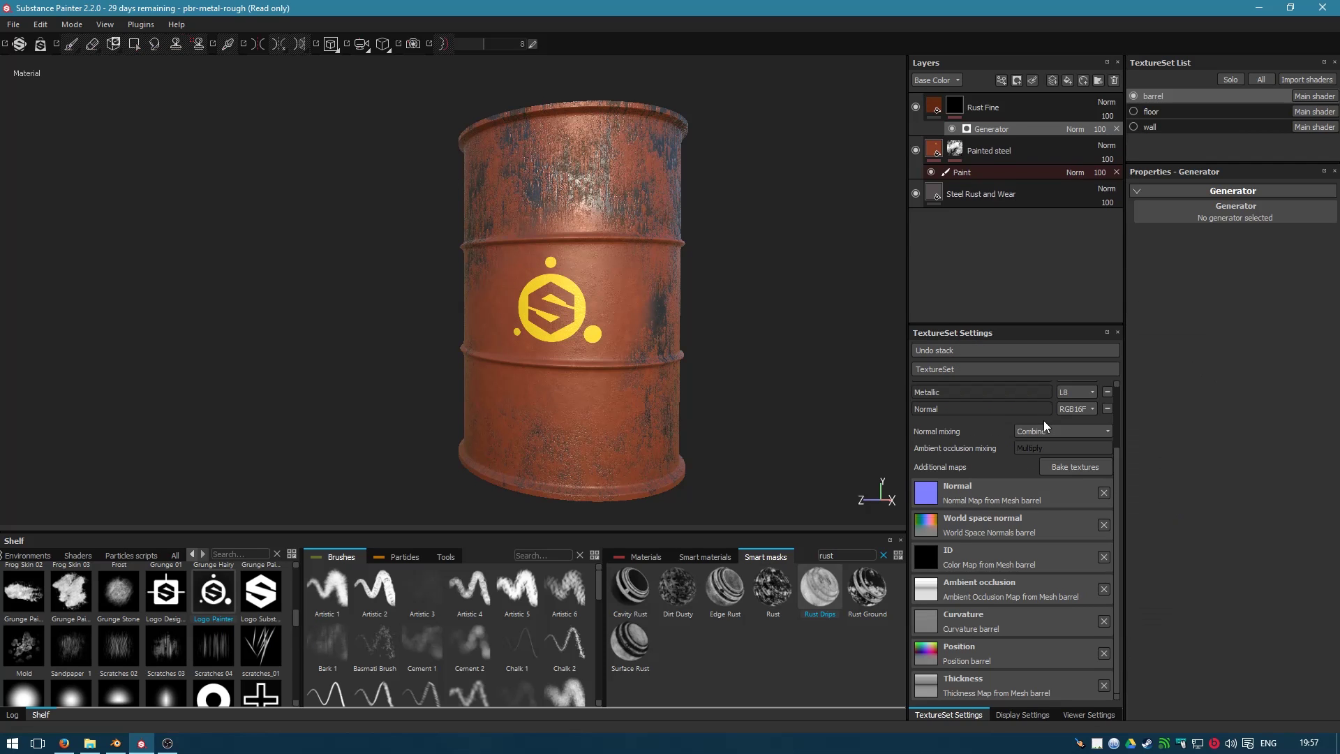
click(1162, 219)
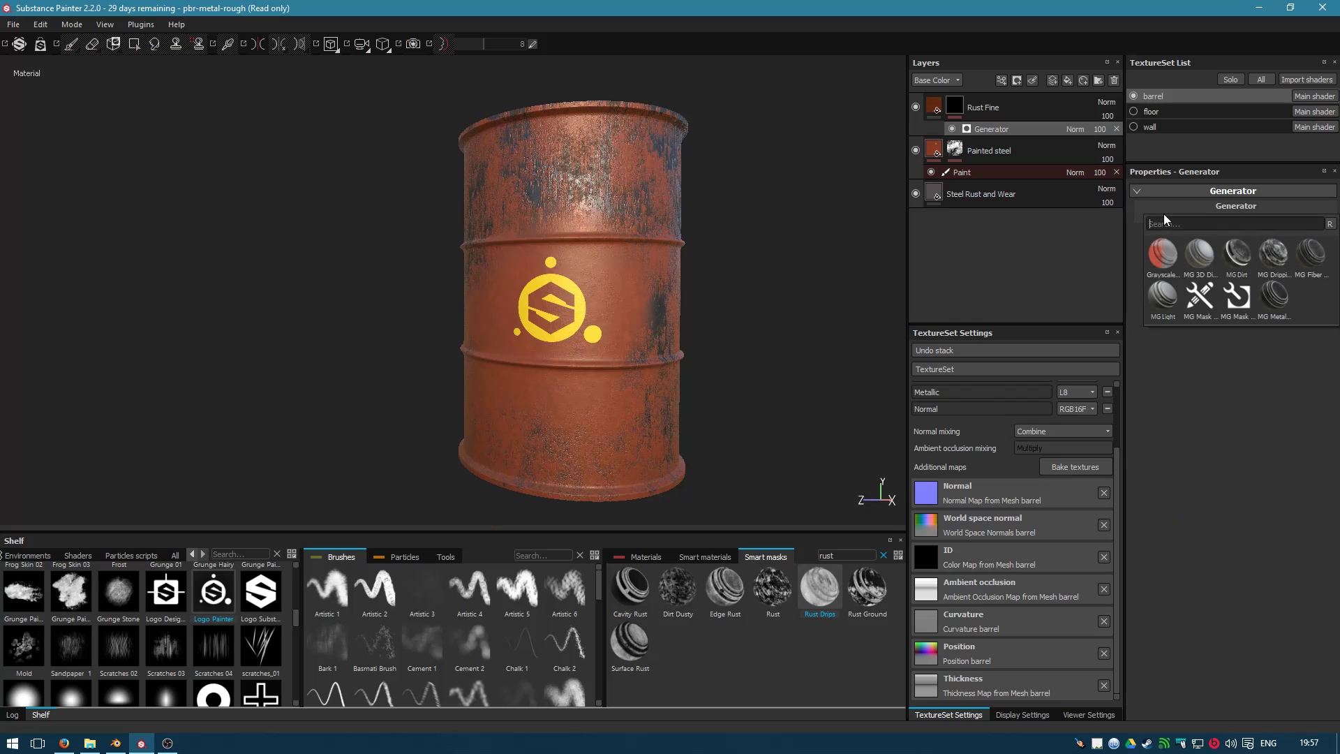
click(1283, 260)
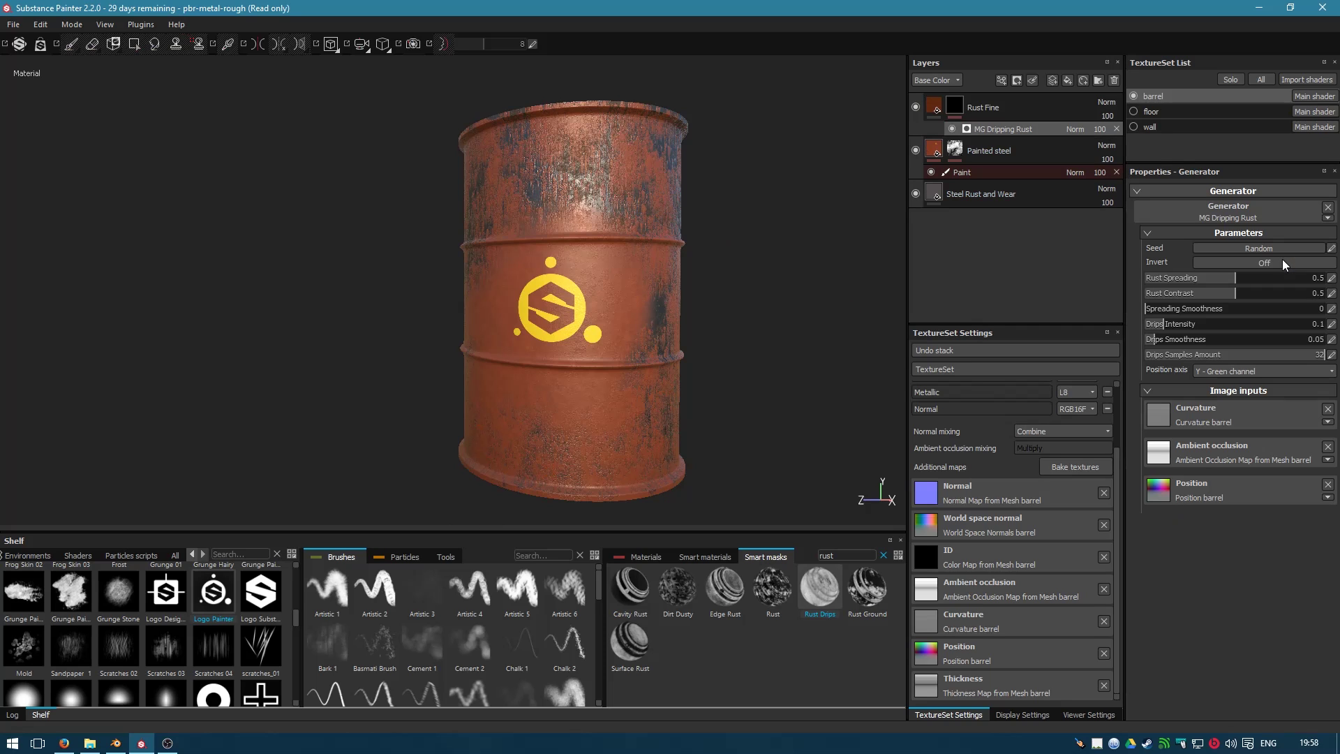
- Set the MG Dripping Rust generator's Drips Smoothness to 0.02, Drips Intensity to 0.5 and Rust Spreading to 0.57
click(1149, 340)
drag(1173, 324, 1208, 330)
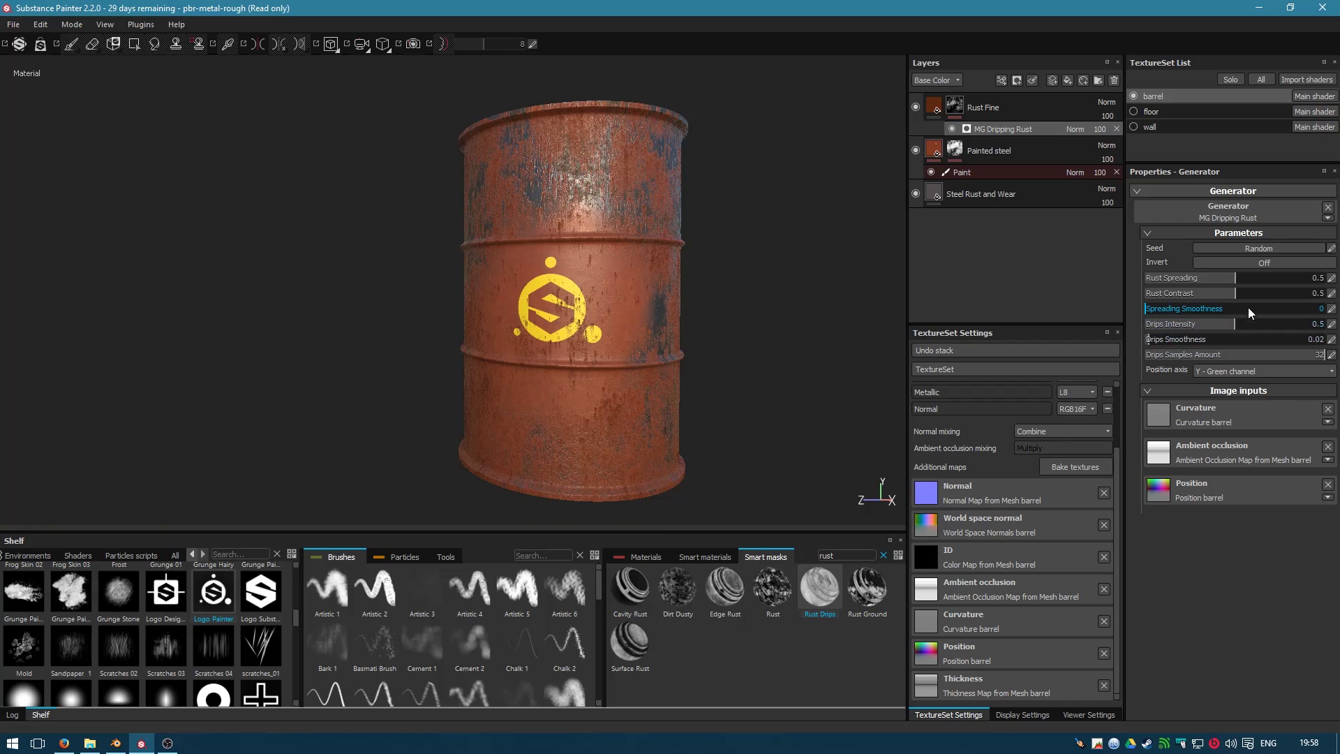
click(1257, 281)
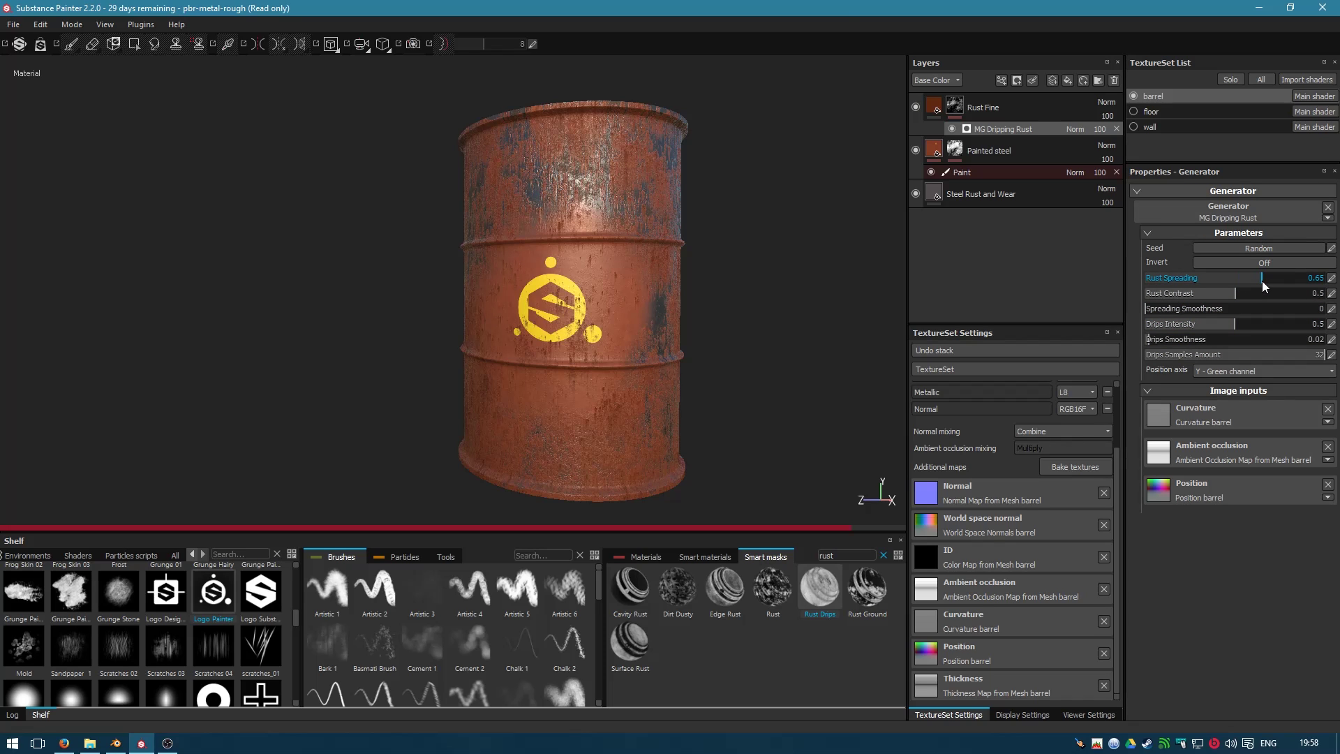
click(1248, 281)
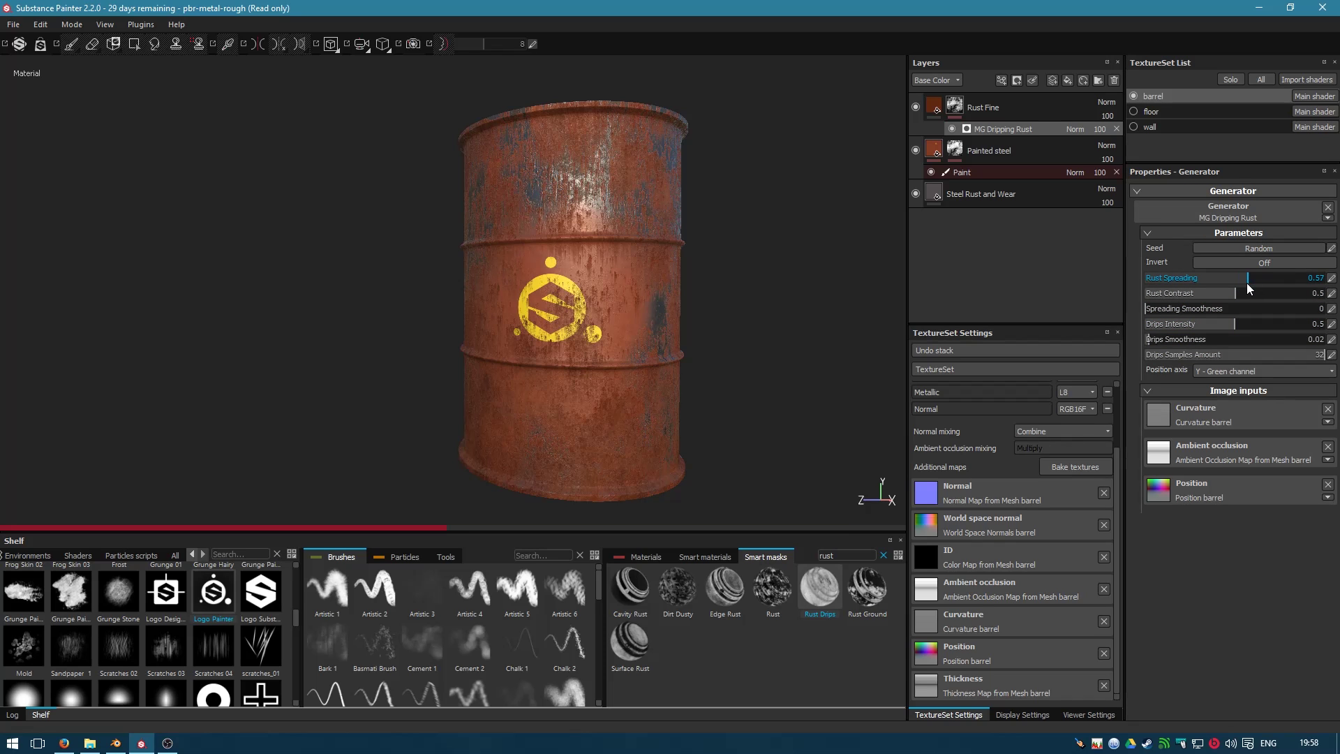
- Set the MG Dripping Rust generator's Rust Spreading to 0.54 and randomize its seed
drag(1247, 288, 1242, 287)
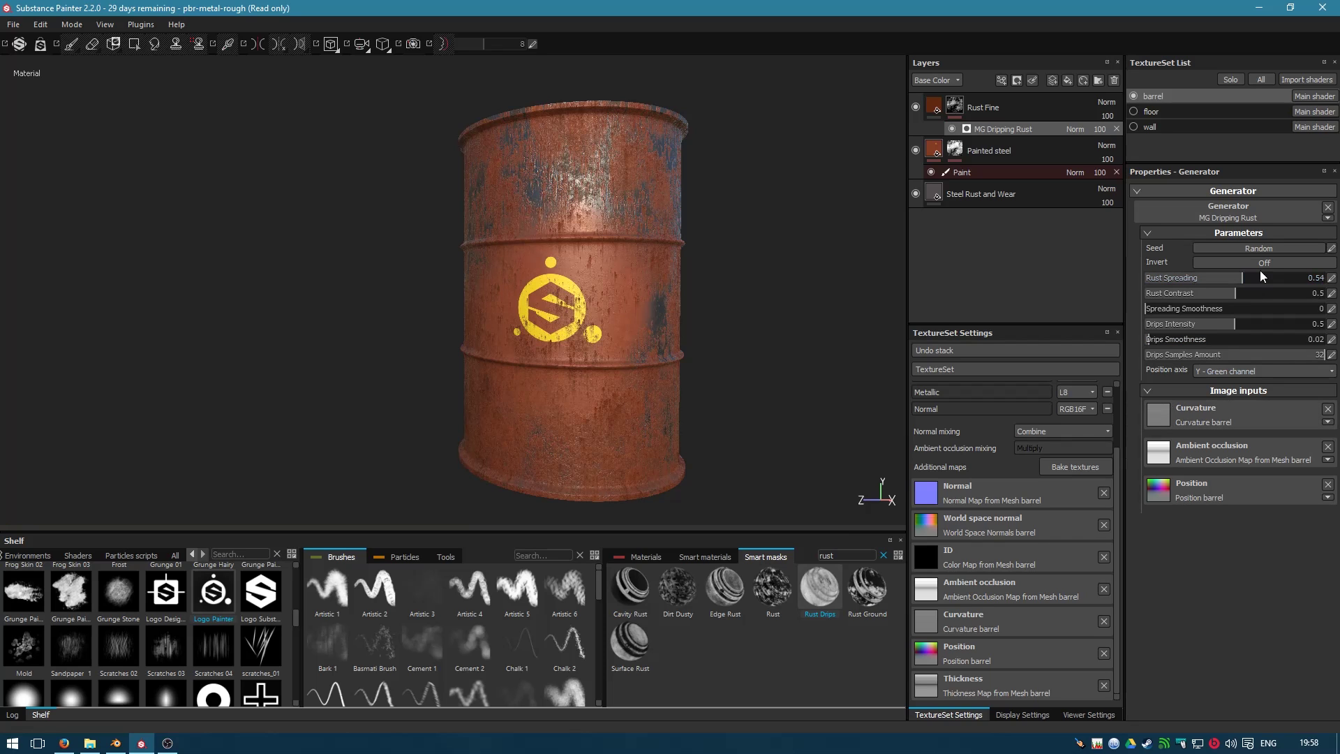
click(1331, 248)
click(1208, 248)
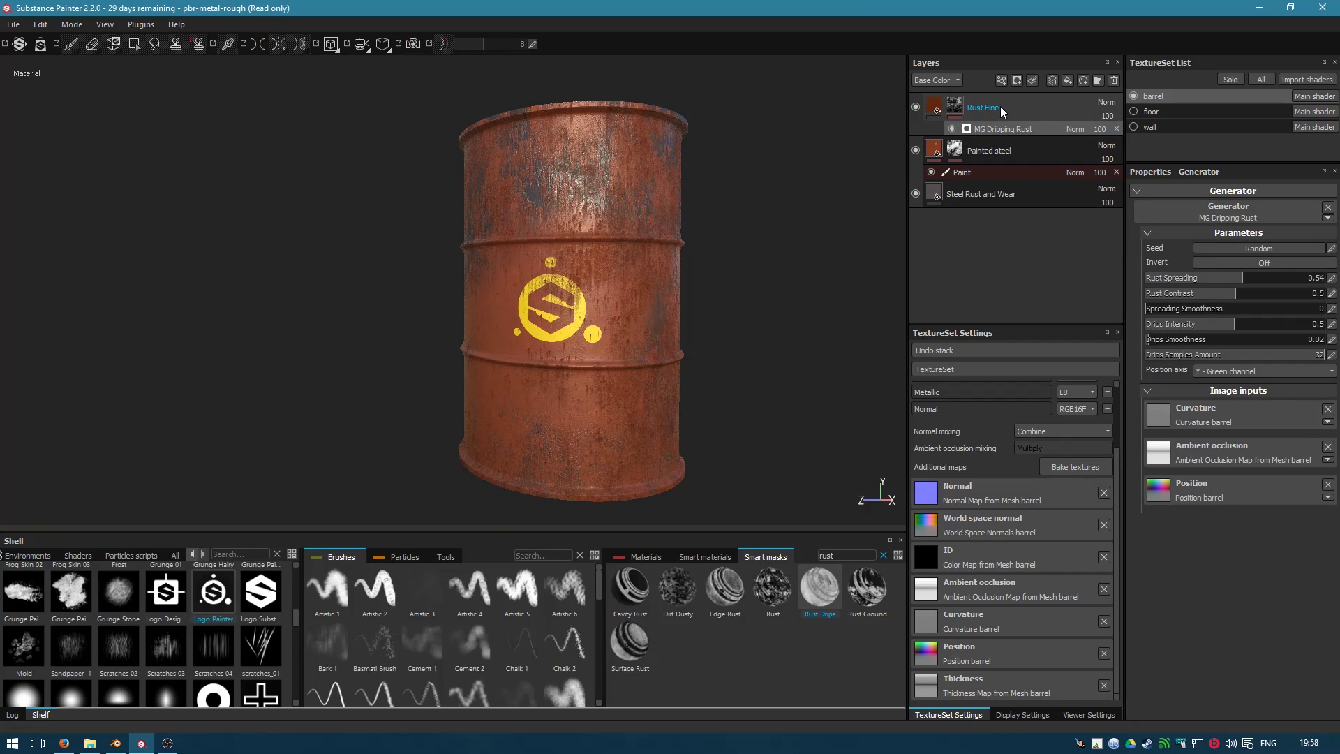
- Search the smart materials for "dirt" and add the Dirt smart material above the Rust Fine layer
click(991, 171)
double_click(847, 558)
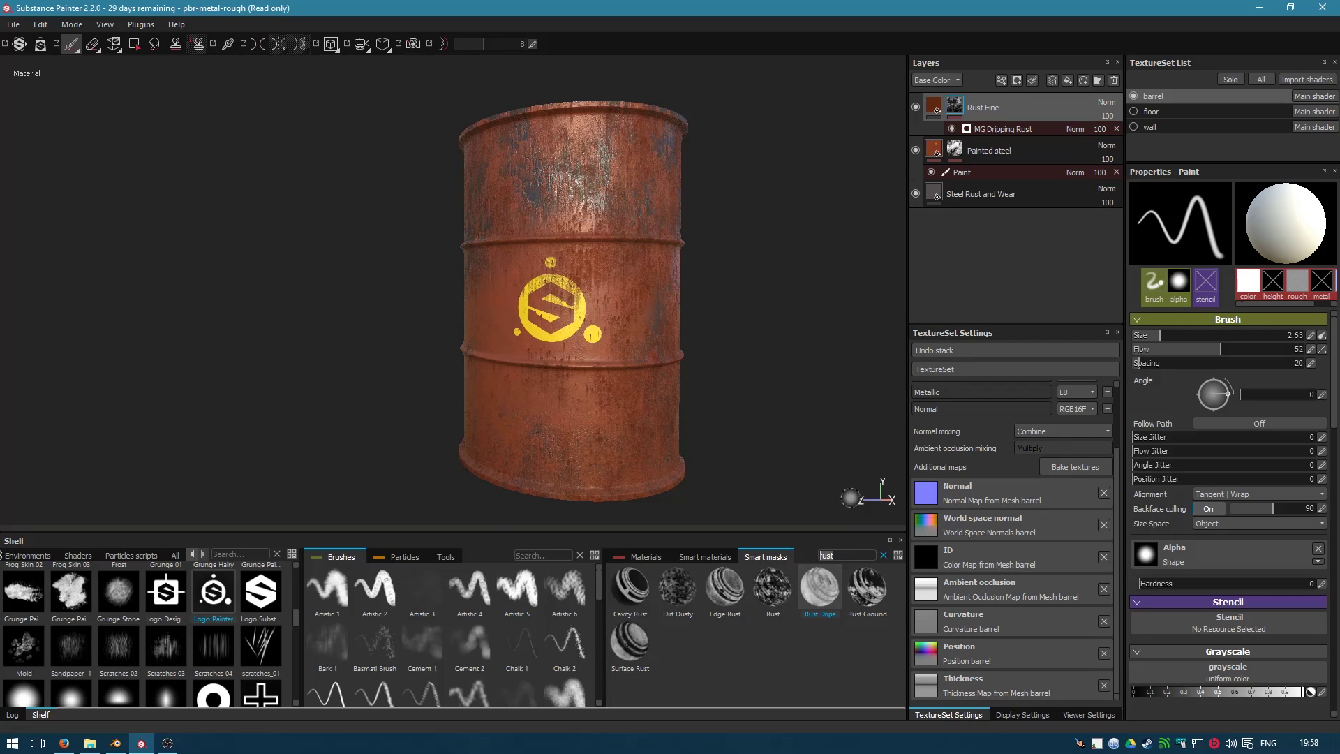
text(dirt)
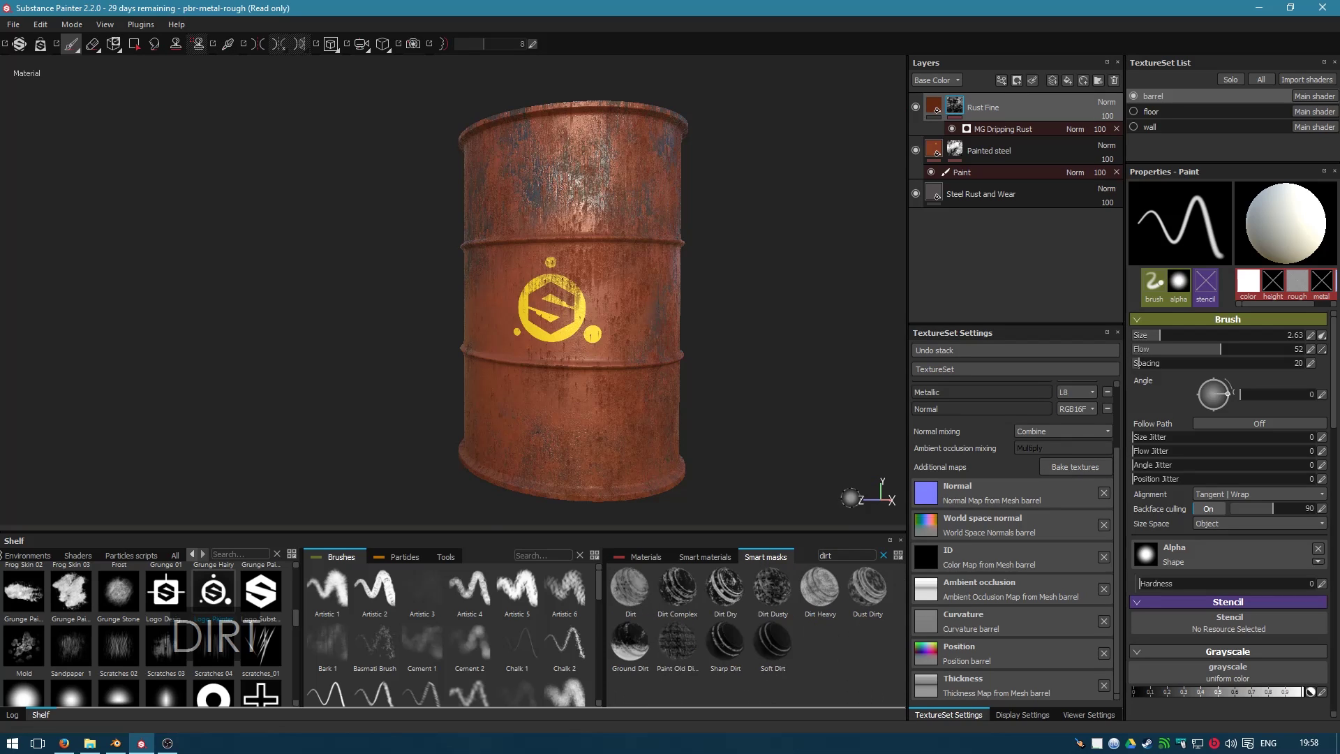
click(687, 559)
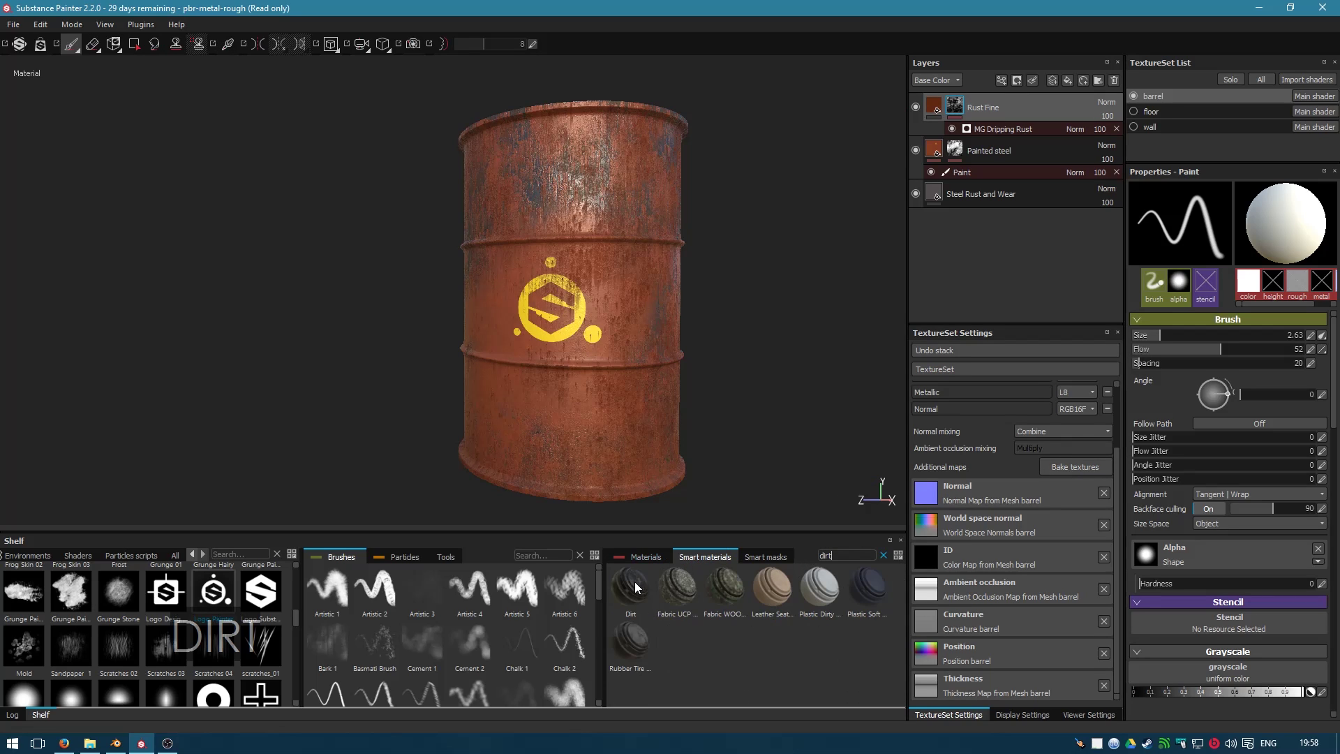
drag(635, 581, 963, 104)
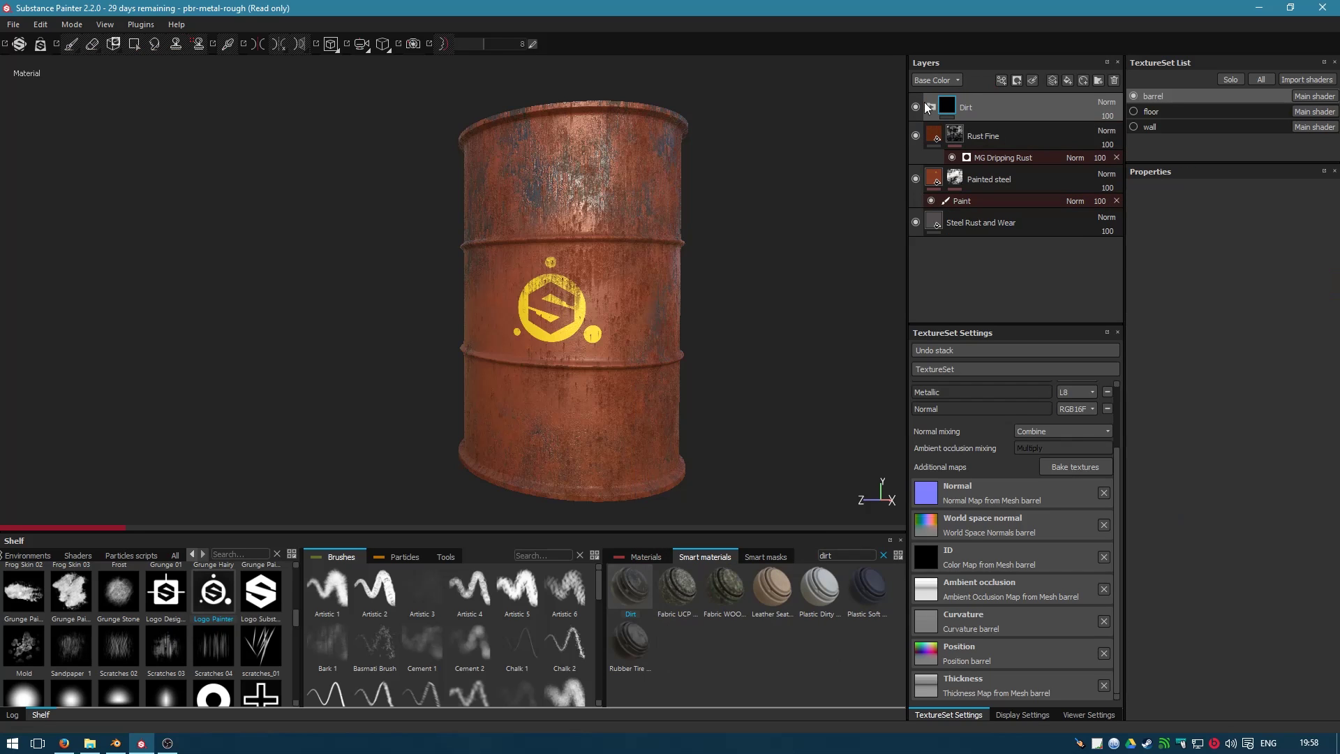
- Expand the Dirt folder and replace the generator on the Dirt Base mask with MG Dirt
click(931, 106)
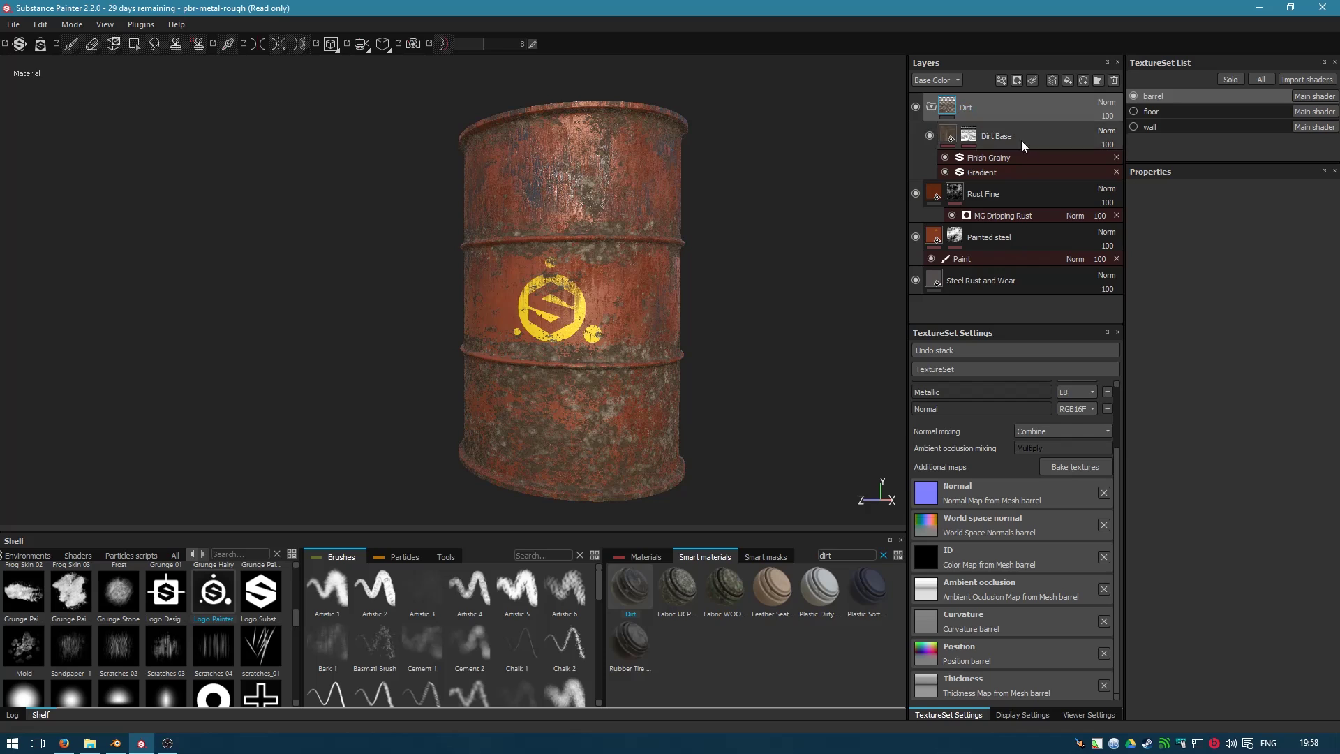
click(974, 137)
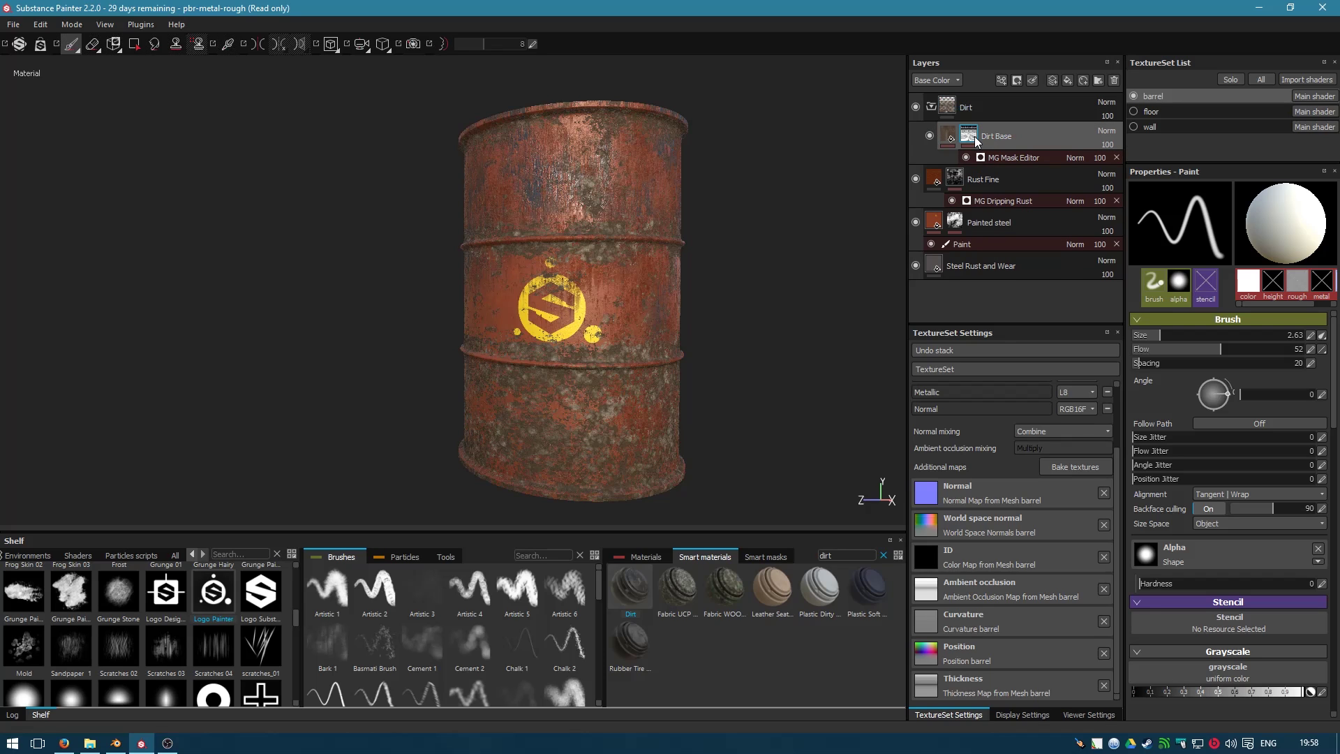
mouse_move(976, 141)
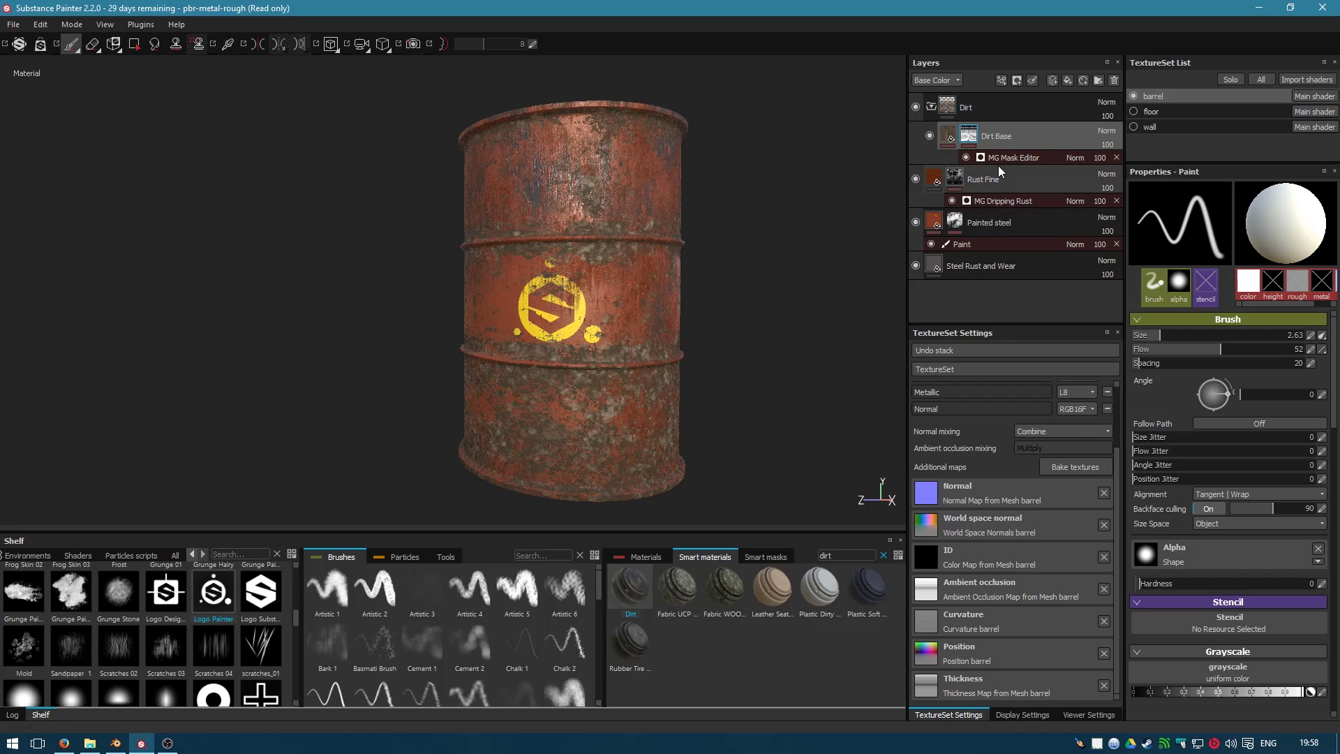
click(1005, 158)
click(1244, 213)
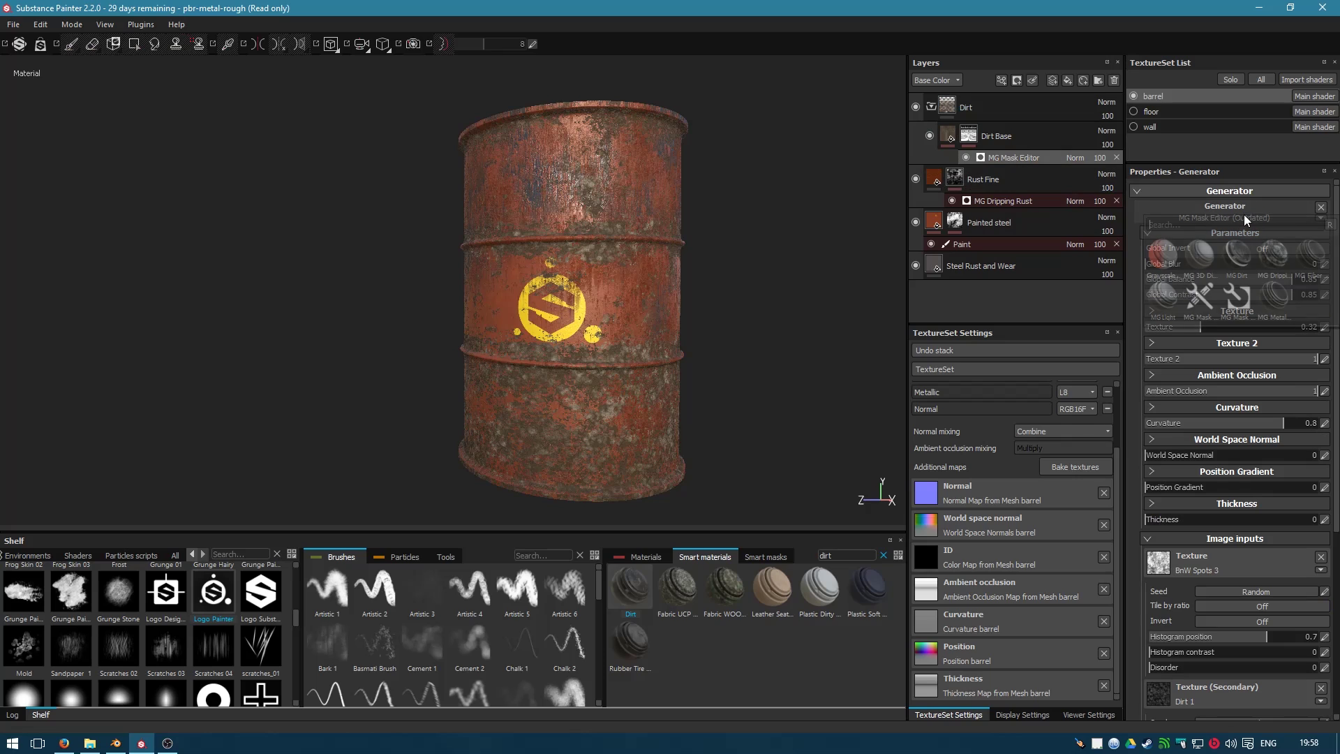
click(1236, 255)
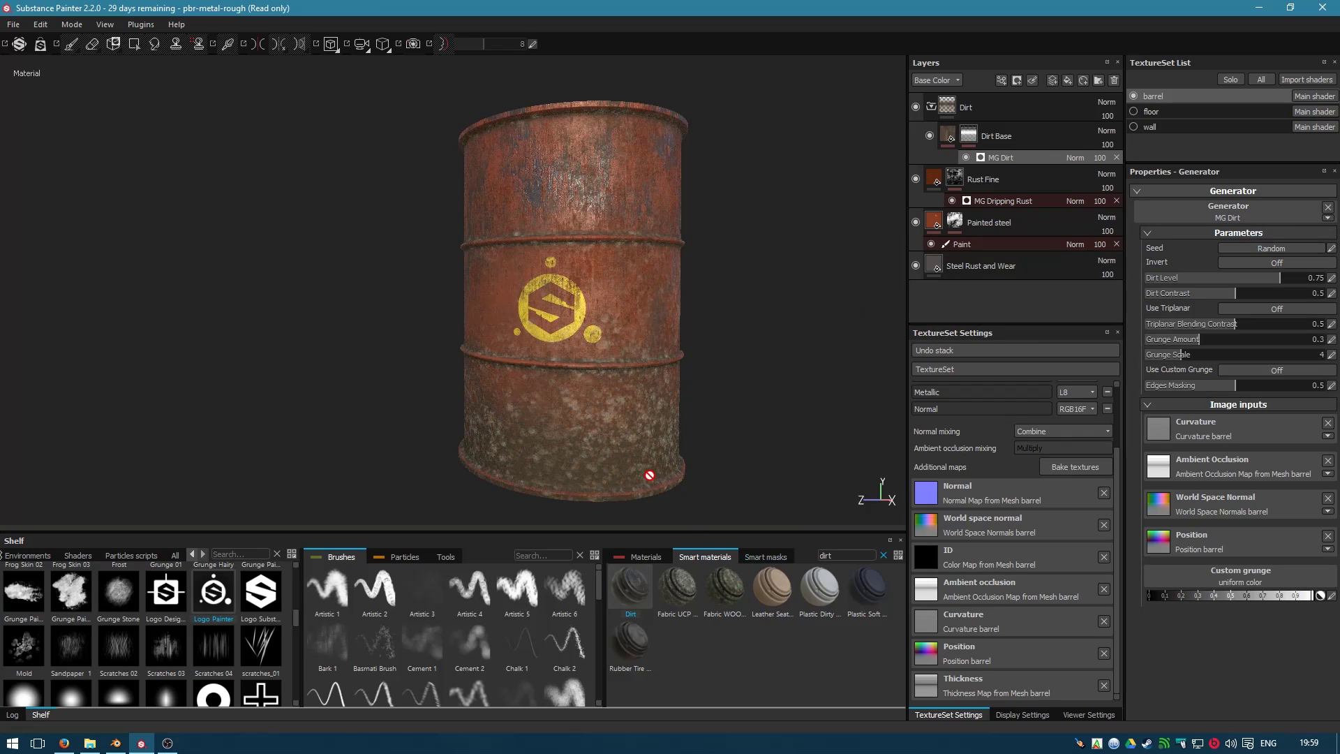
- Set the UV Scale of the Dirt Base fill to 8
alt+drag(582, 457, 719, 377)
click(948, 138)
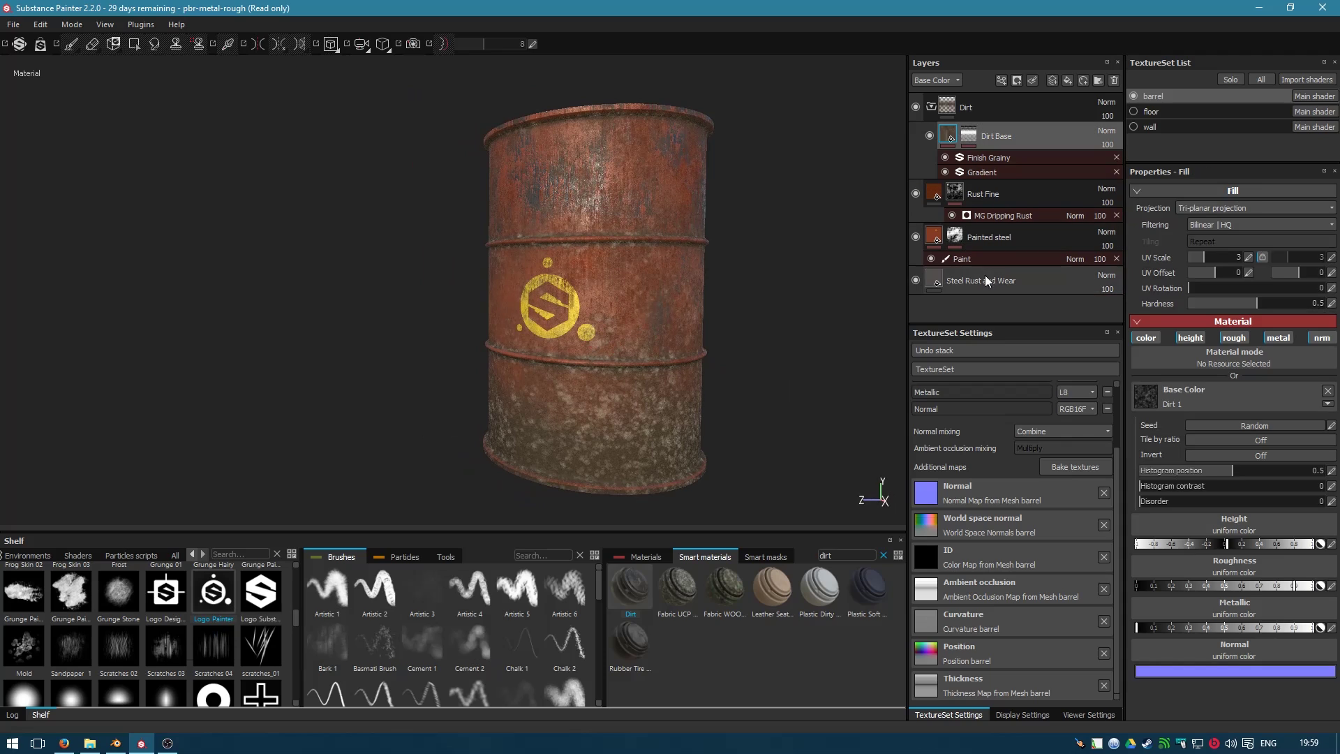
click(1249, 258)
text(6)
key(Return)
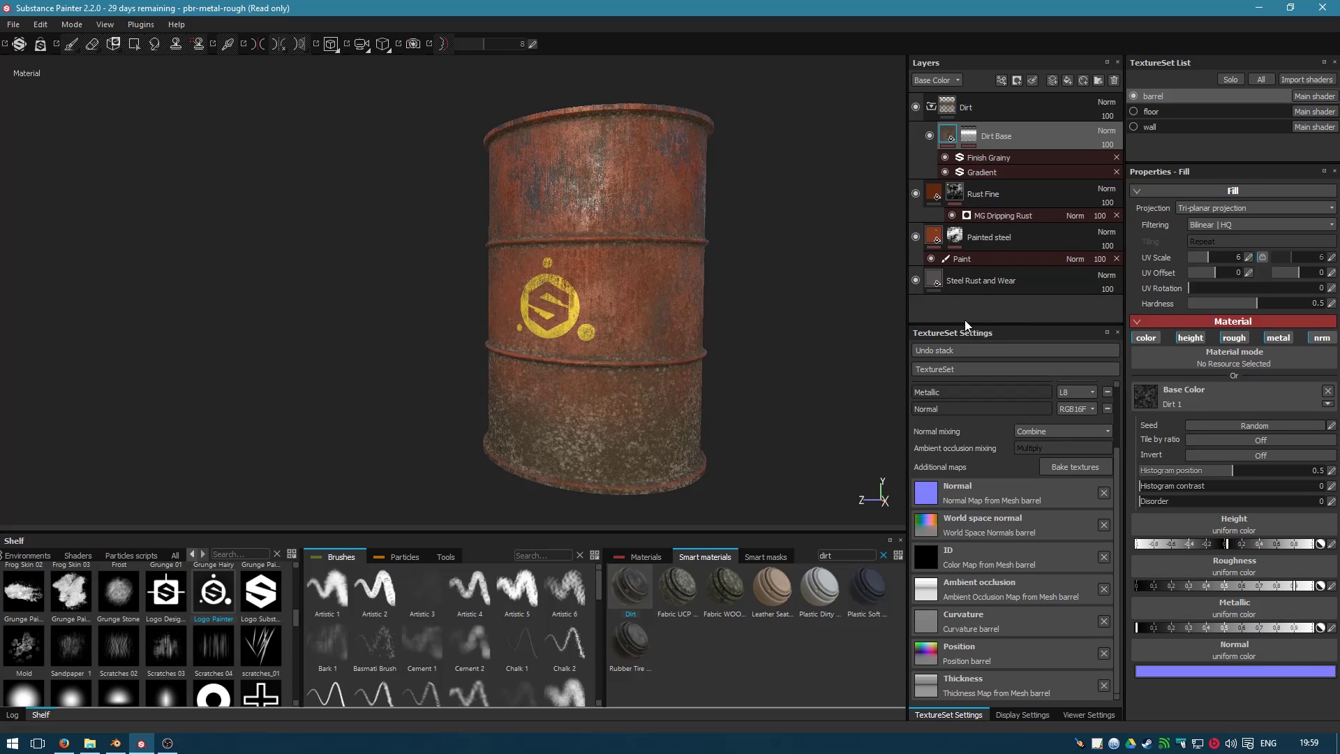
click(1249, 258)
text(8)
key(Return)
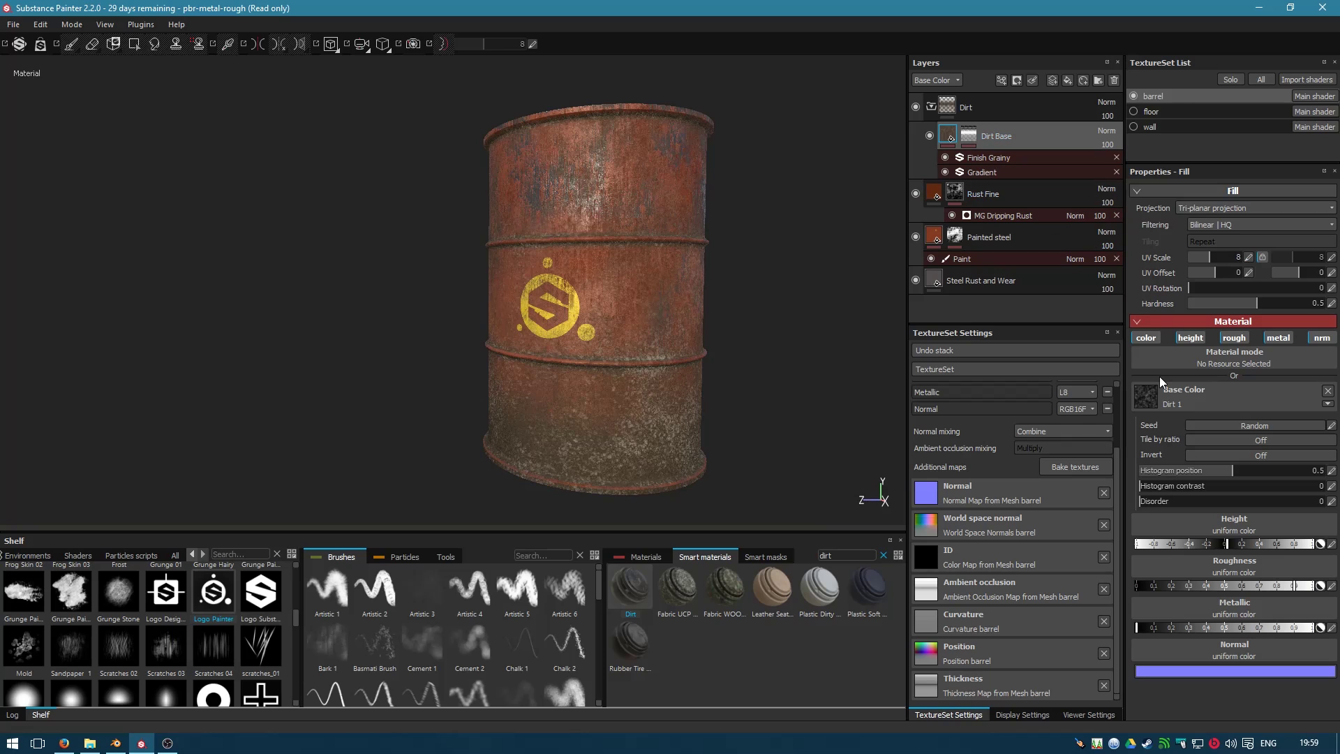
- Set the Dirt Level to 0.69 and the Grunge Amount to 0.37 in the Dirt Base mask's MG Dirt generator
click(975, 135)
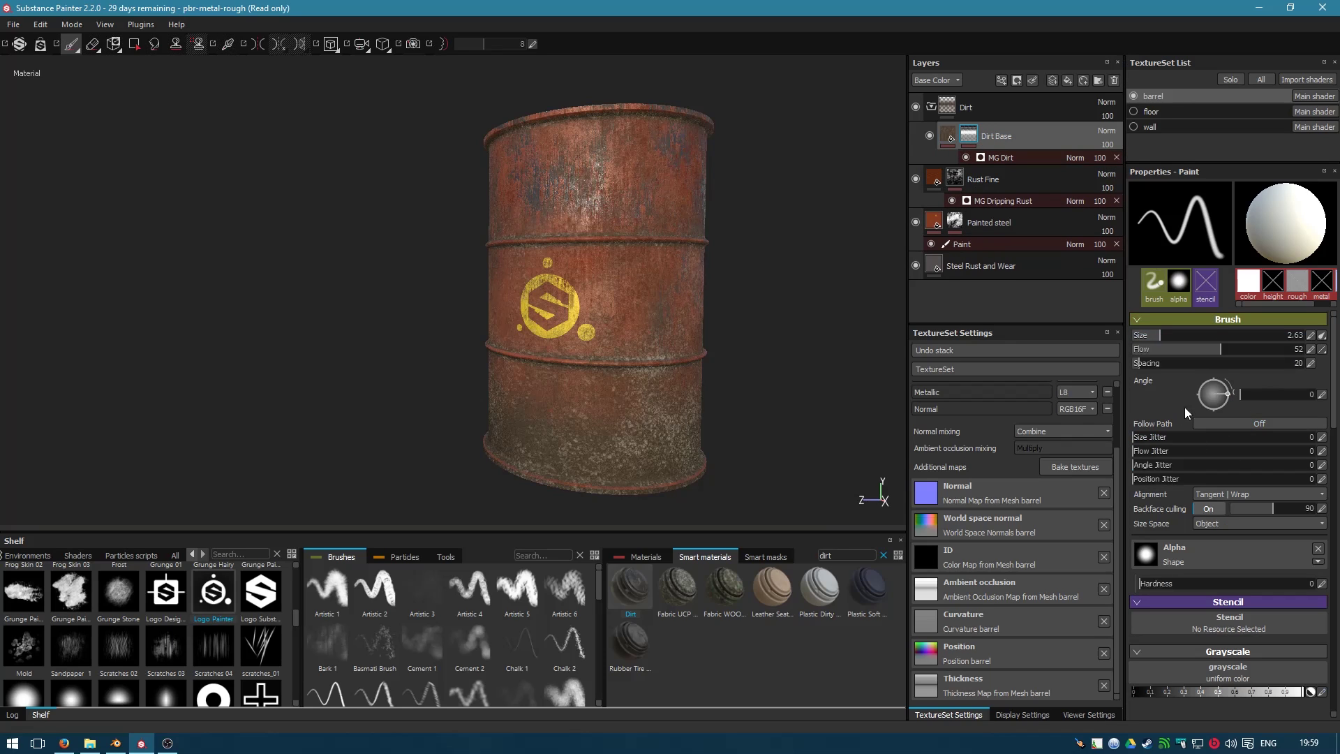
click(1015, 157)
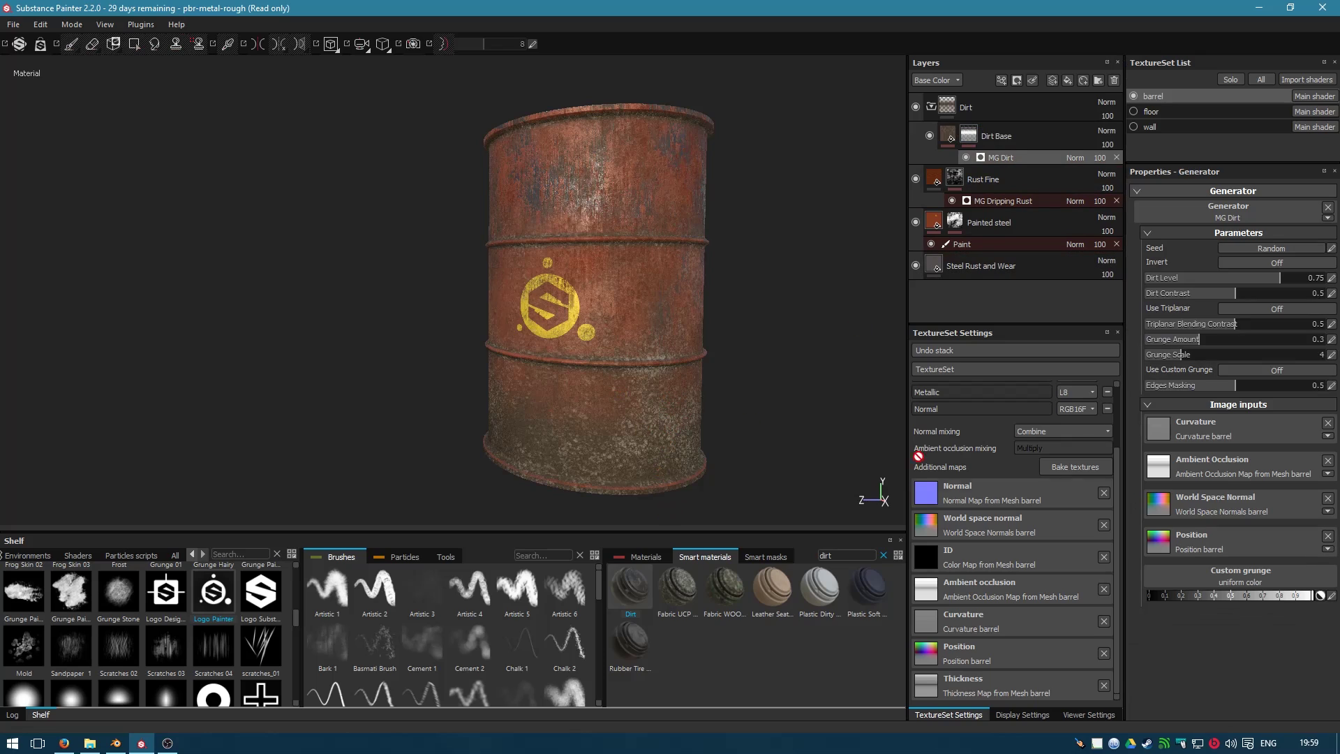
click(1193, 342)
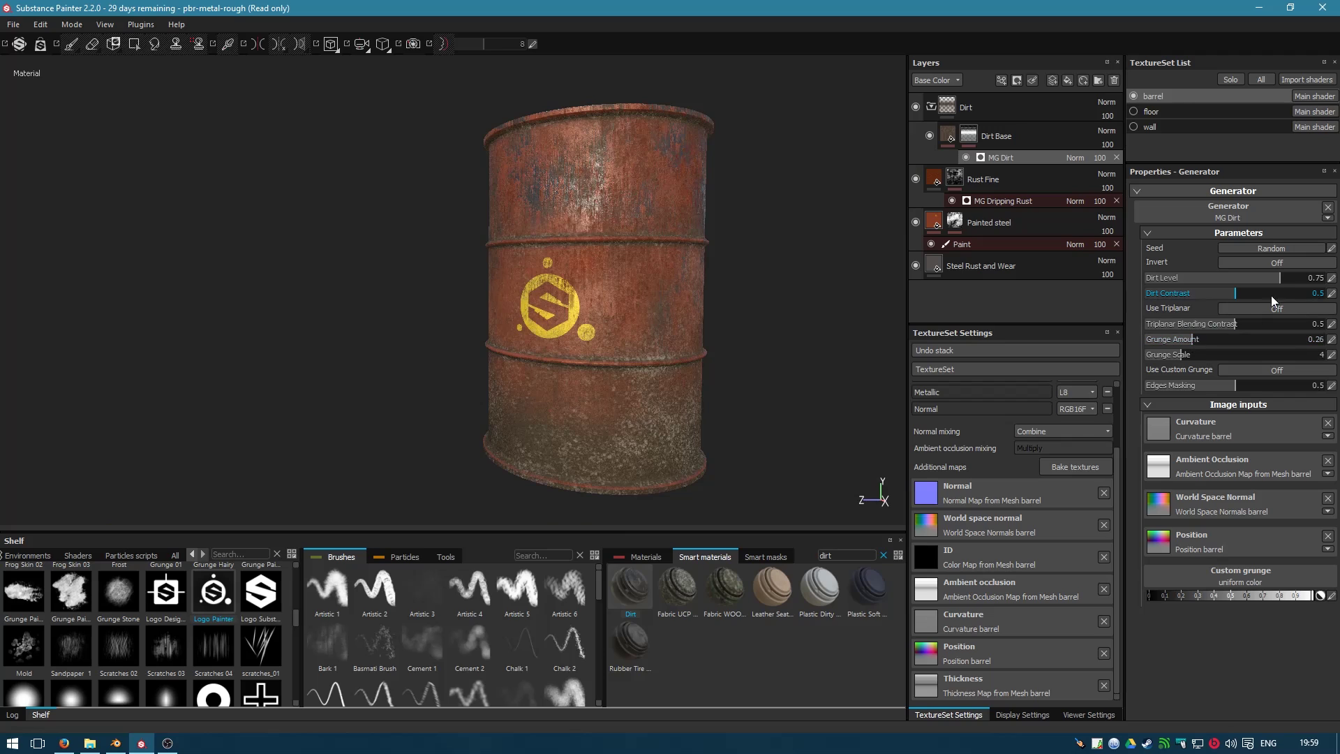
drag(1278, 277, 1268, 277)
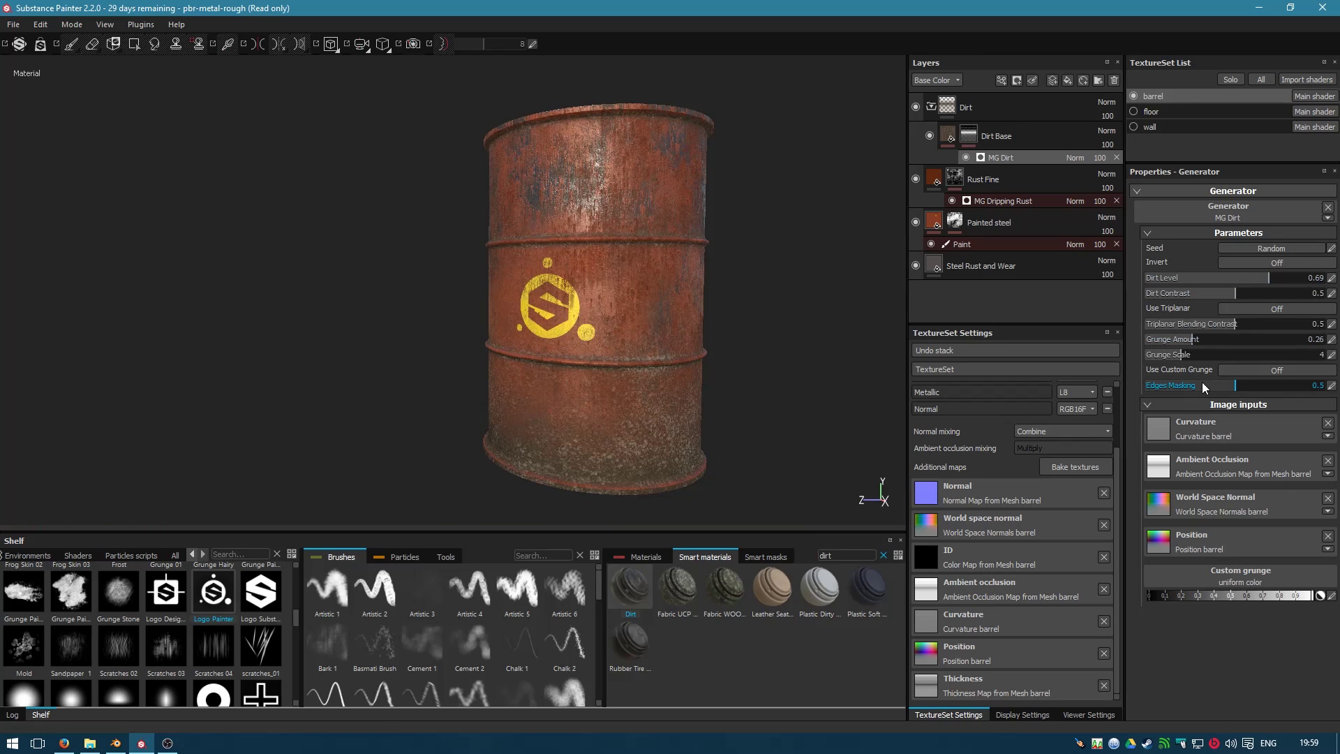
drag(1199, 340, 1199, 388)
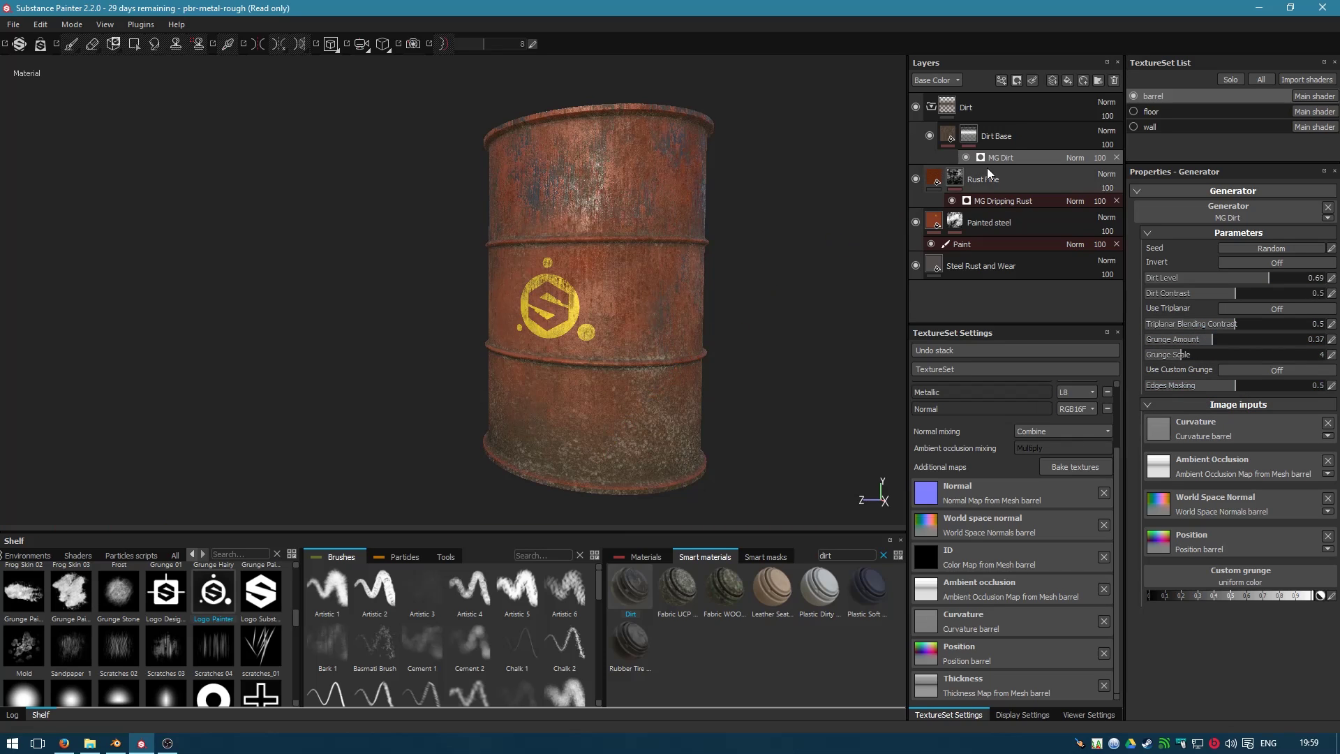
- Add a paint effect above the MG Dirt generator on the Dirt Base mask
alt+drag(639, 435, 689, 464)
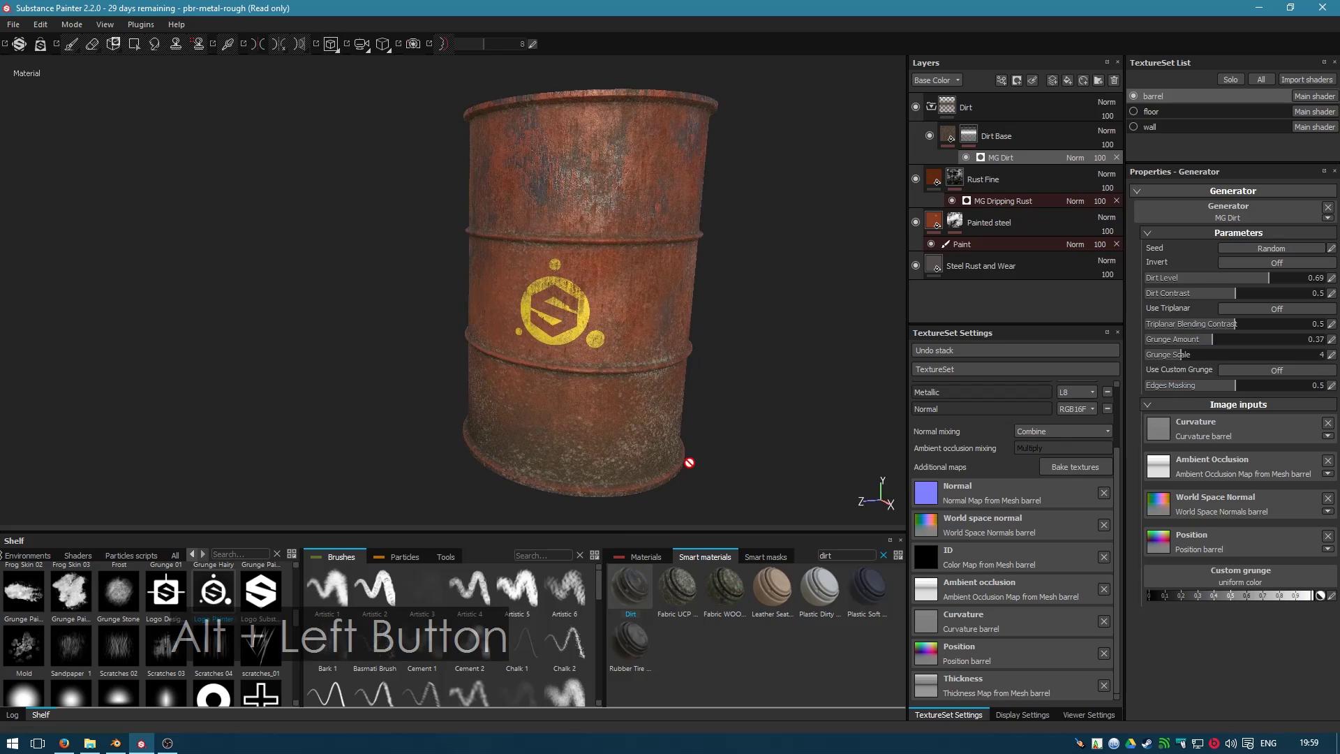
alt+middle_drag(688, 463, 662, 310)
scroll(613, 384, up, 3)
scroll(613, 401, up, 2)
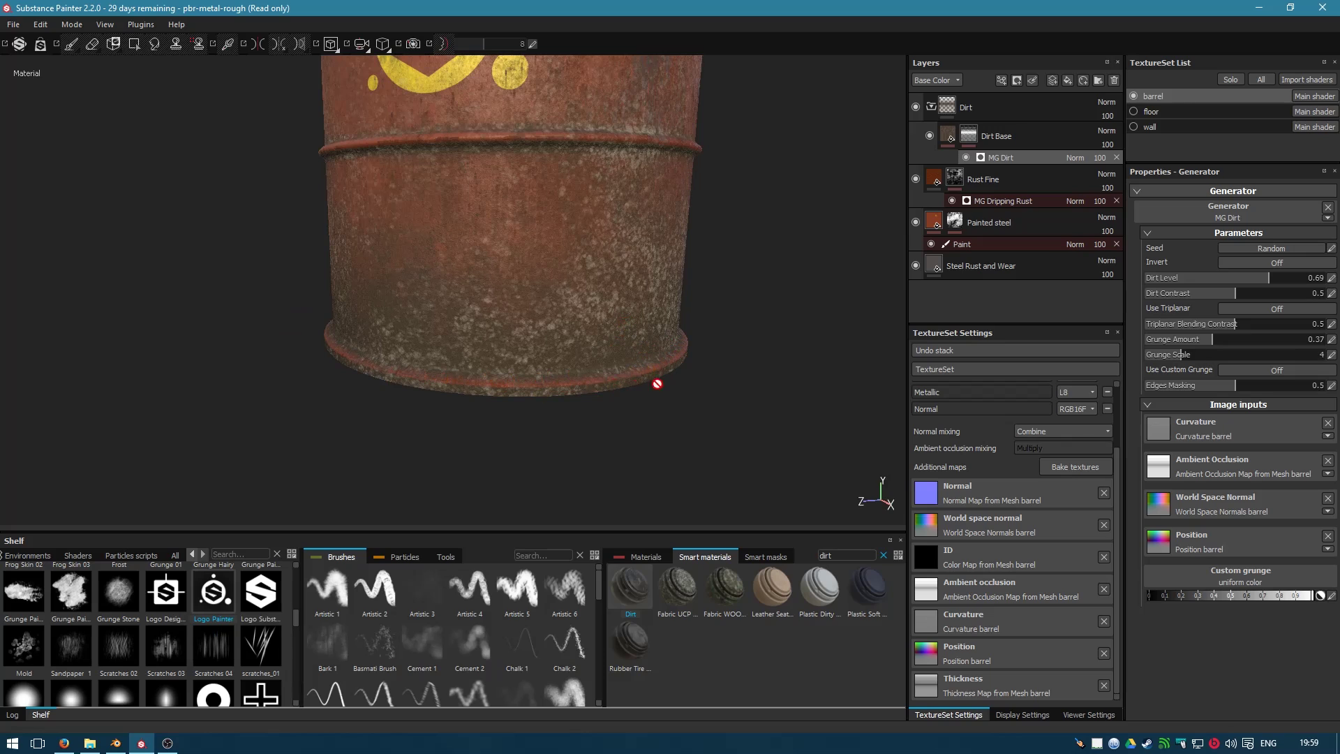
key(alt)
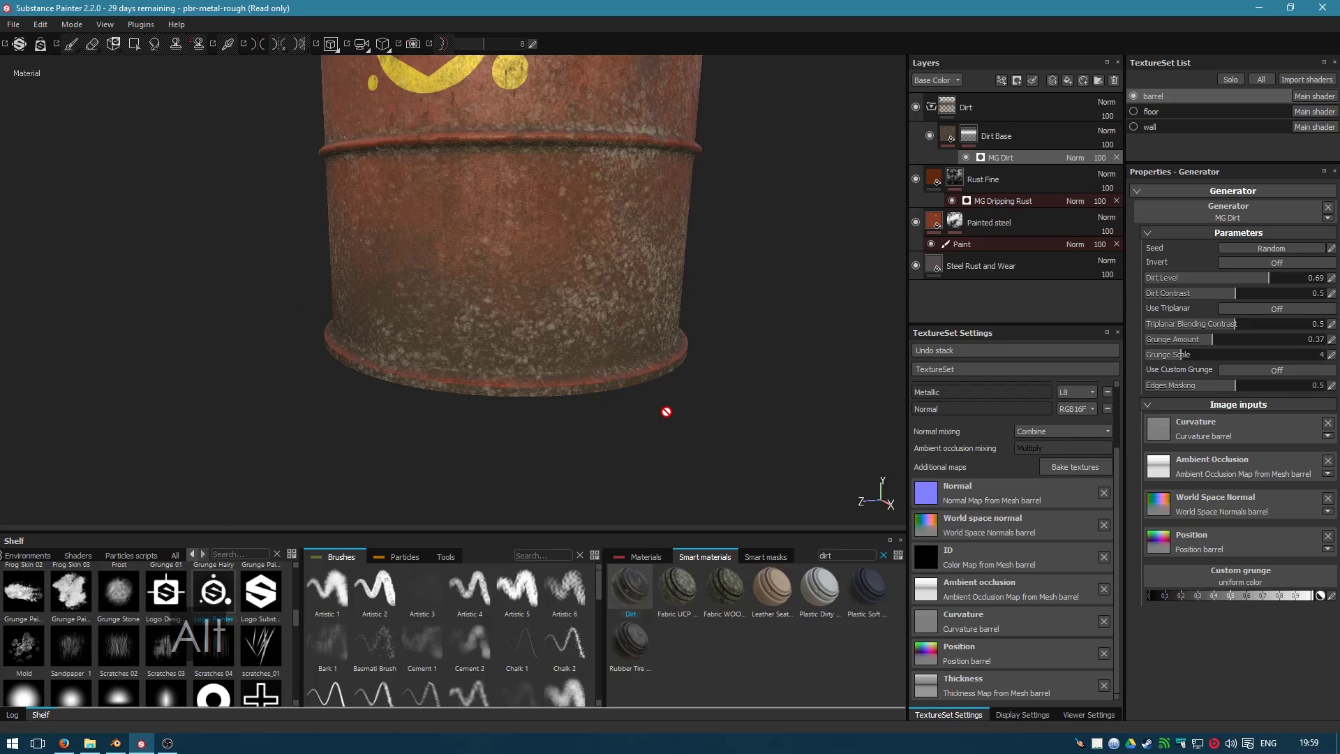
right_click(1001, 159)
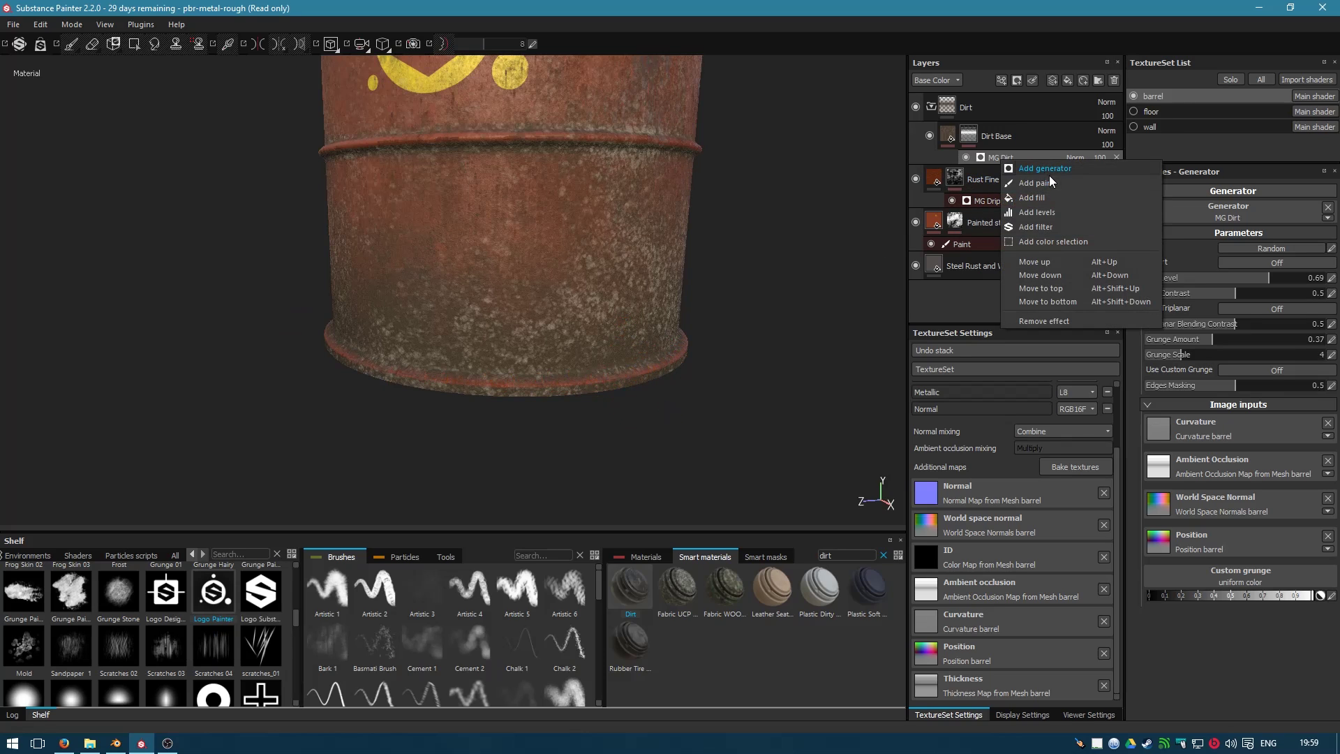
key(Escape)
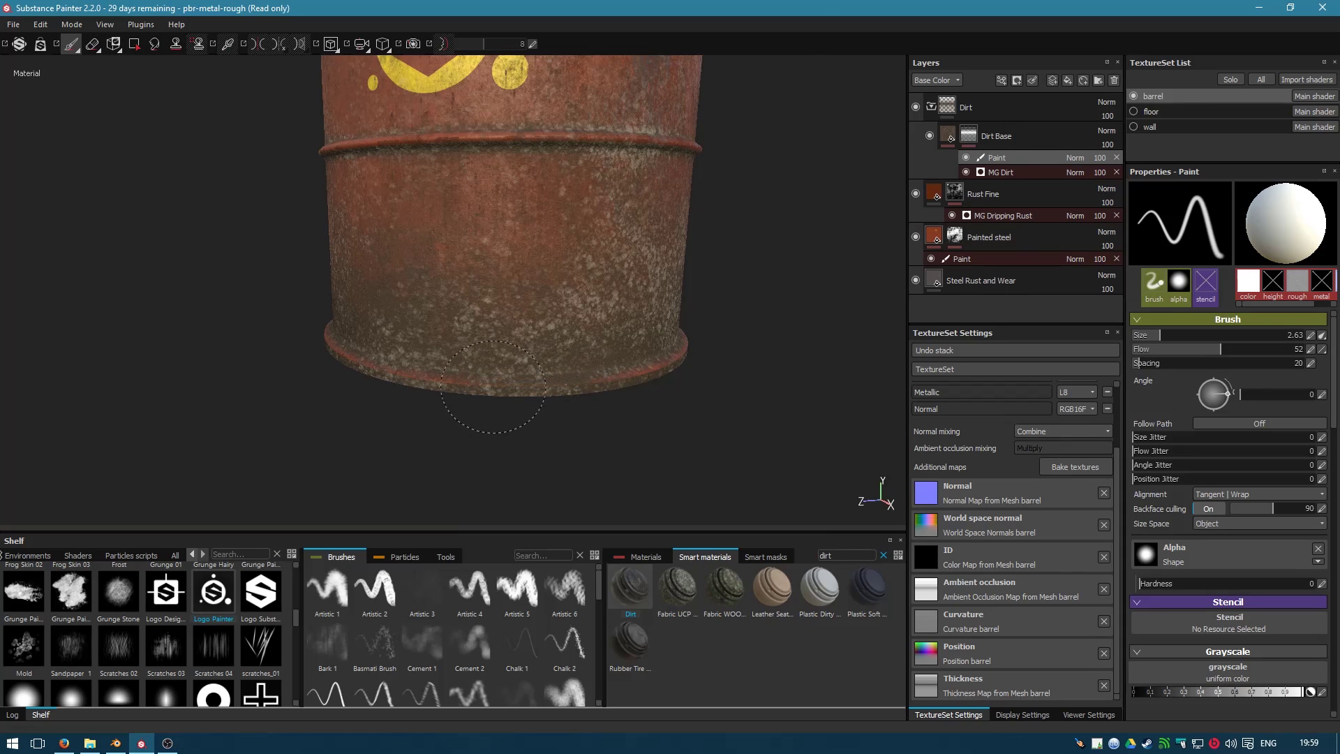
- Paint white on the Dirt Base mask all around the barrel's lower rim to cover it with dirt
mouse_move(569, 378)
mouse_down()
mouse_move(686, 345)
mouse_move(756, 391)
mouse_move(413, 416)
mouse_up()
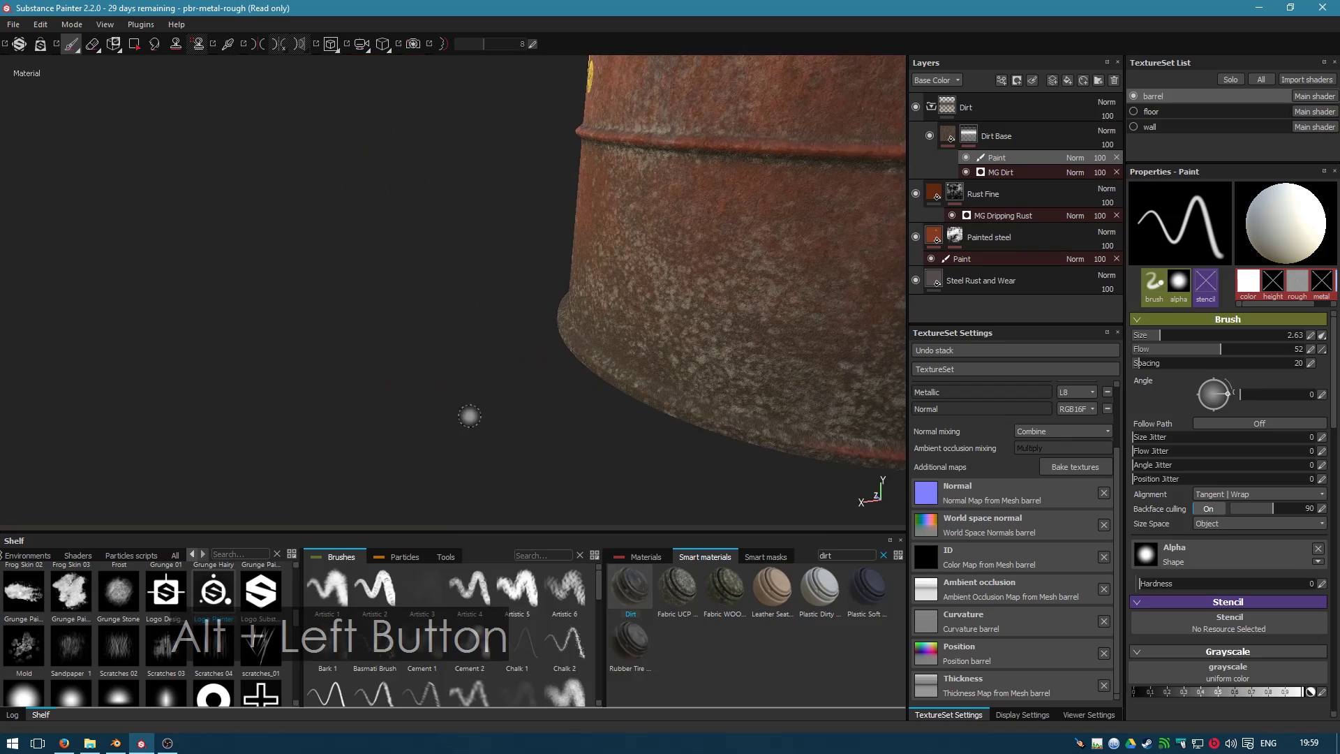
alt+middle_drag(412, 416, 215, 337)
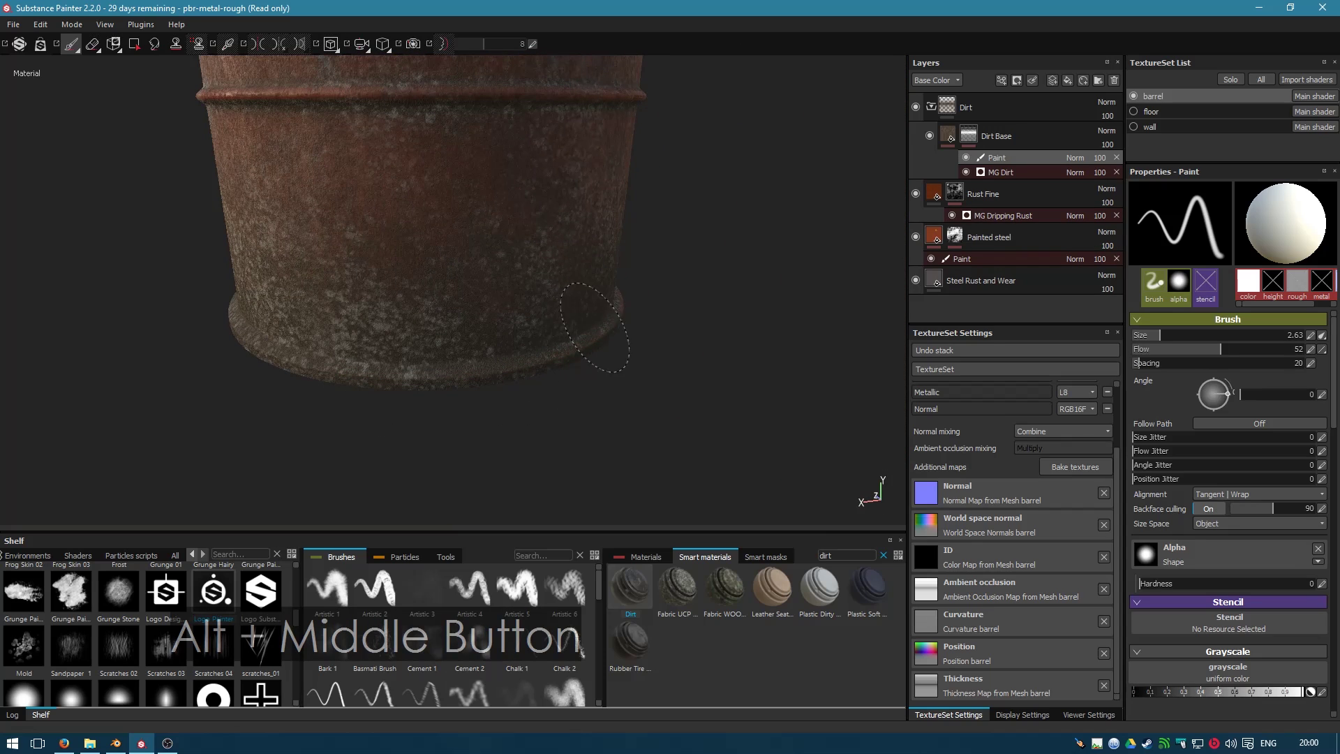
alt+drag(787, 362, 538, 479)
alt+middle_drag(538, 479, 610, 329)
alt+drag(610, 329, 564, 394)
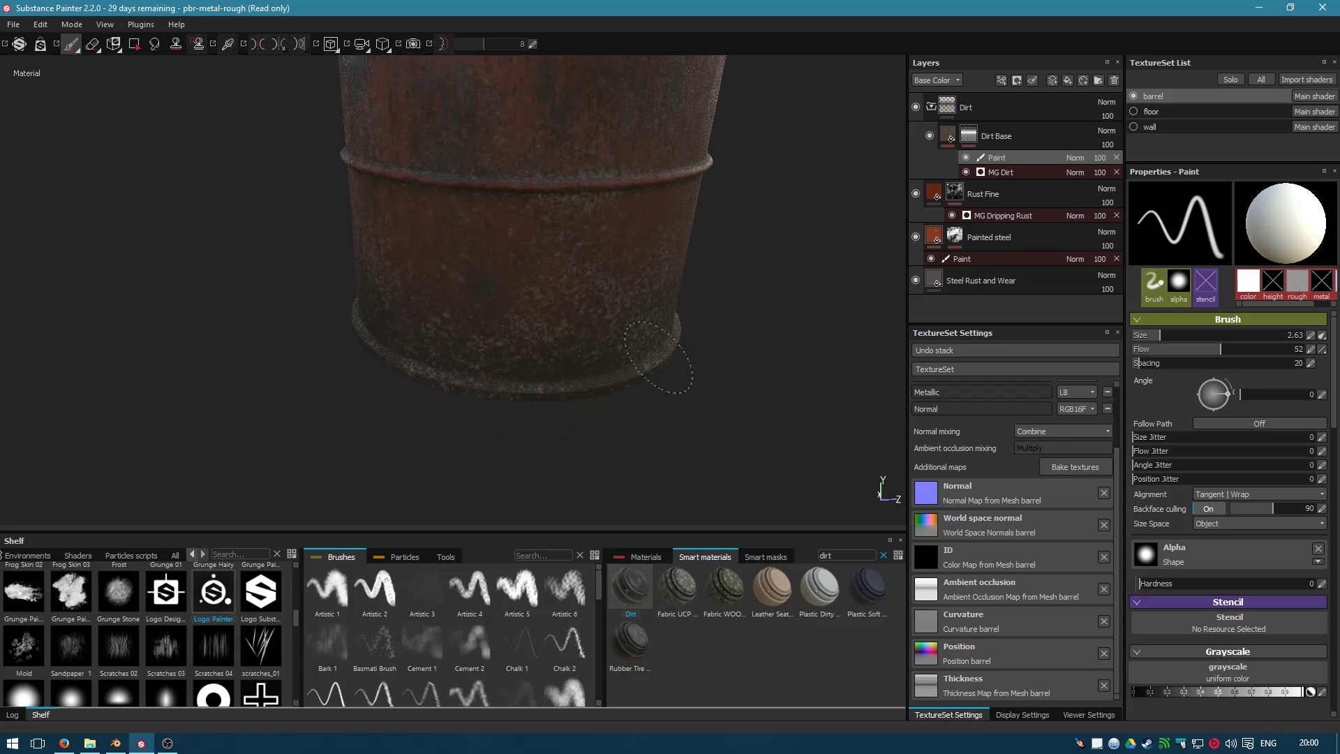
alt+drag(828, 338, 481, 347)
alt+middle_drag(482, 347, 537, 398)
alt+drag(536, 398, 596, 448)
scroll(390, 424, down, 5)
alt+middle_drag(595, 448, 707, 385)
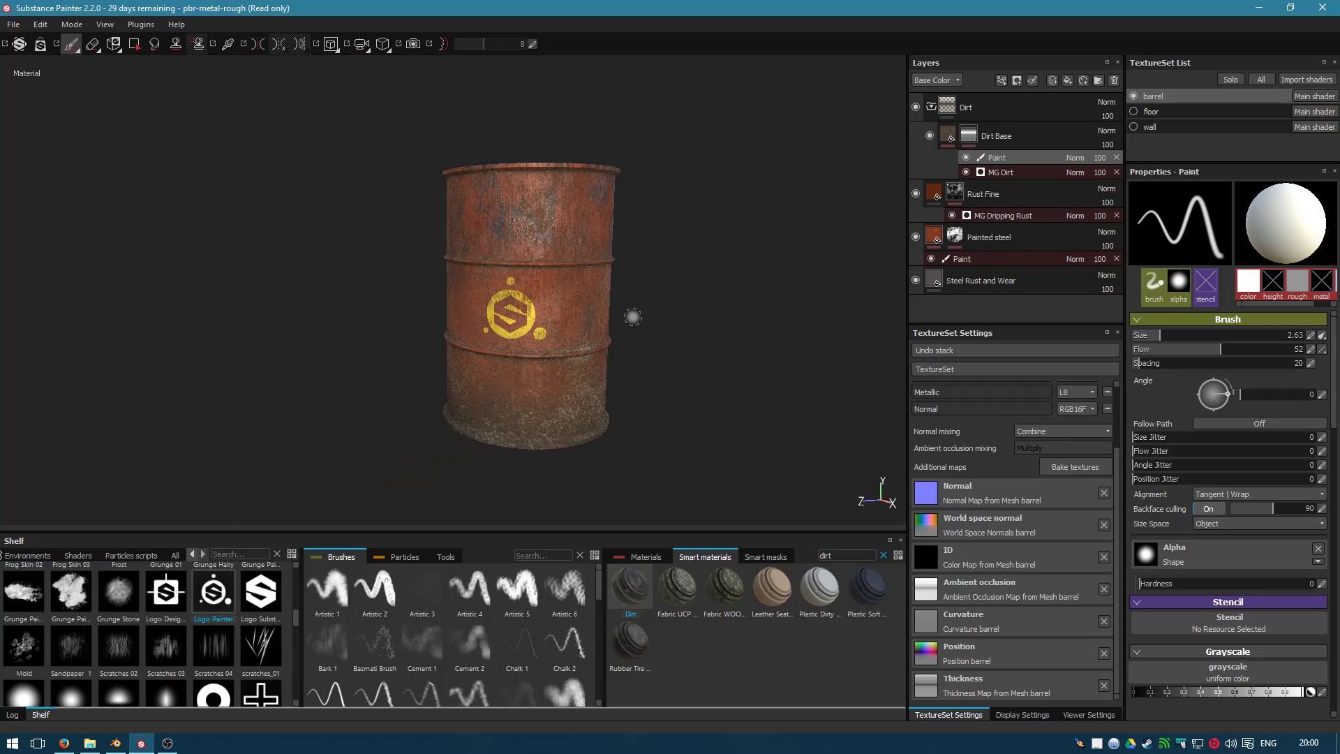
- Show the floor and wall texture sets together with the barrel and frame the whole room
click(961, 107)
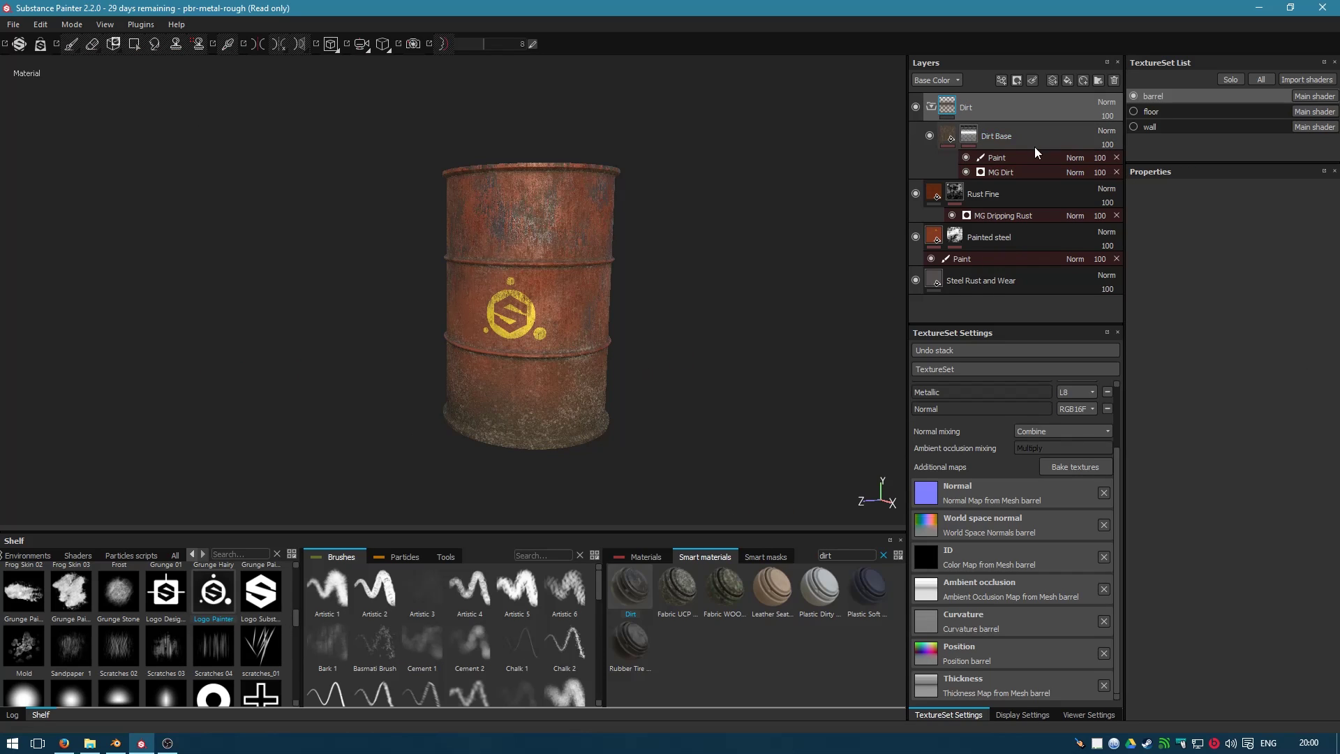
click(1133, 112)
click(1133, 127)
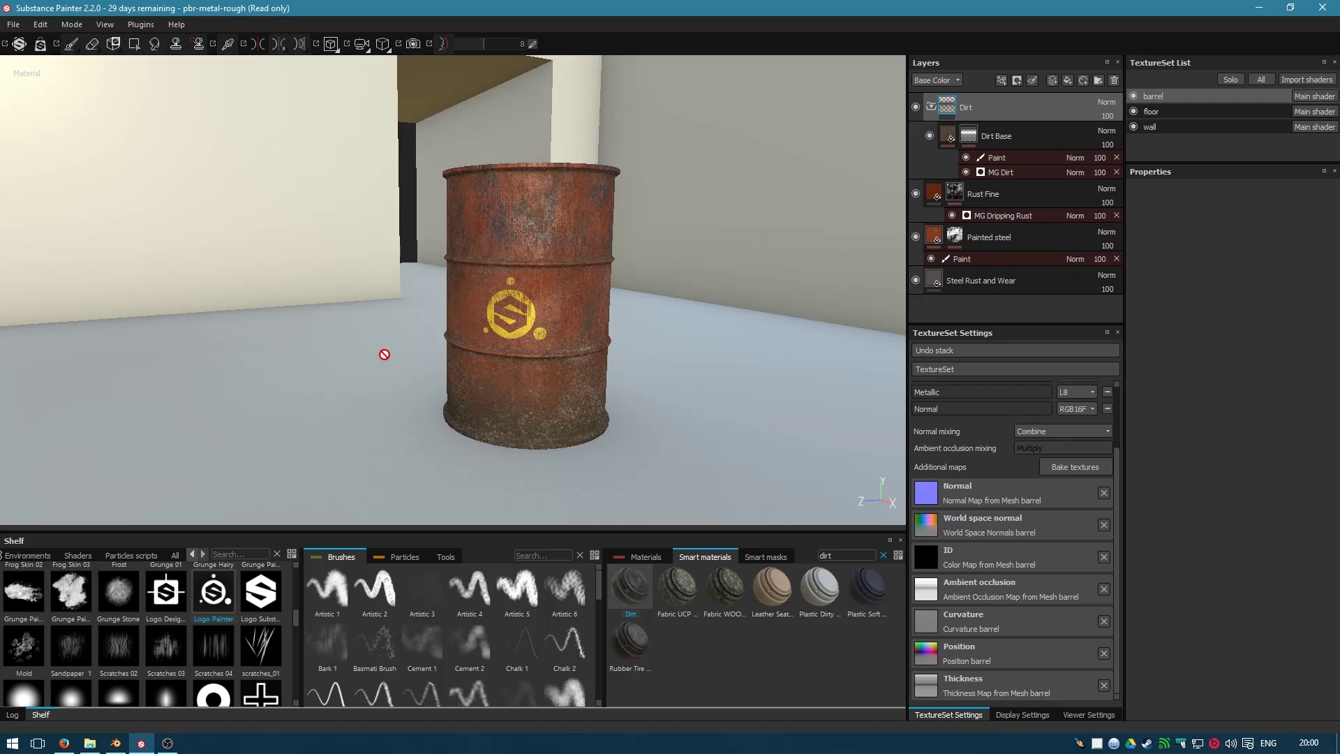
alt+drag(547, 388, 486, 394)
alt+right_drag(486, 395, 499, 431)
alt+drag(666, 364, 625, 391)
alt+drag(637, 341, 553, 207)
alt+drag(629, 365, 712, 370)
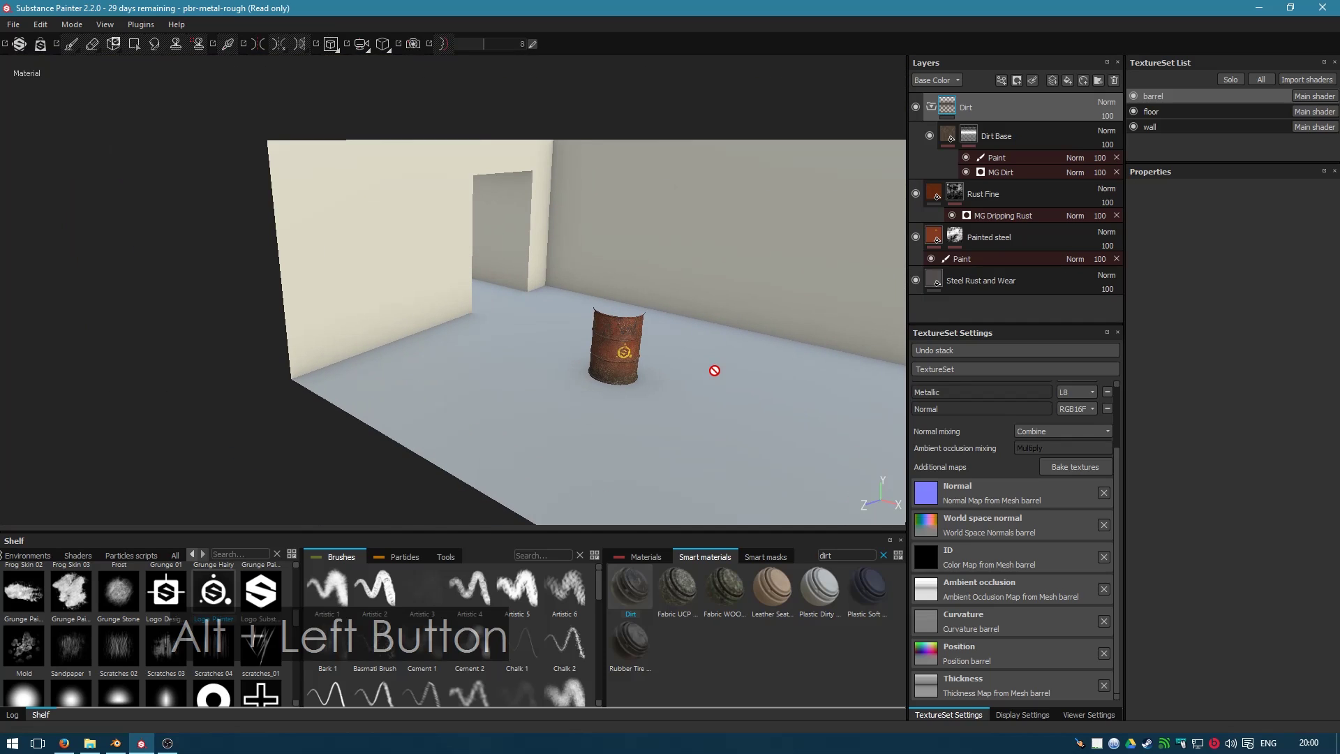
- Search the materials for "conc" and add Concrete Simple above Layer 1 in the floor texture set
click(1162, 111)
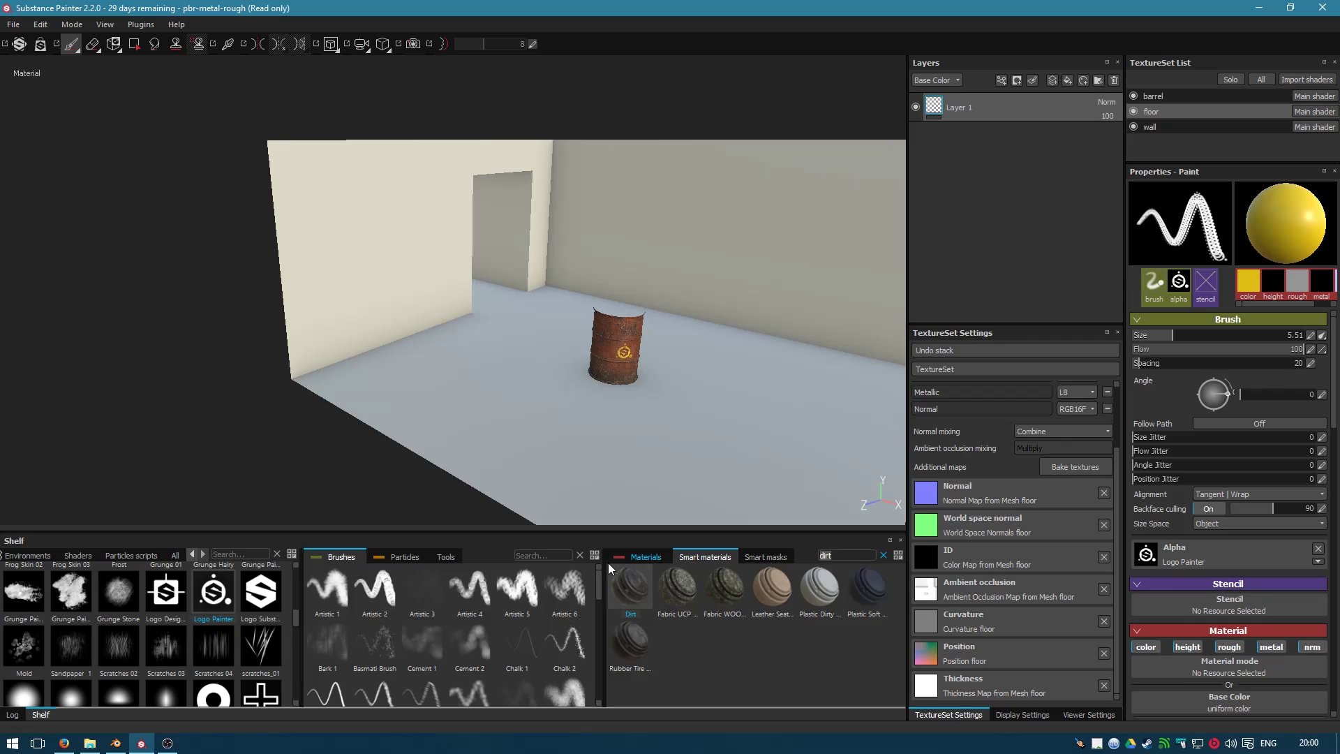
click(643, 556)
text(conc)
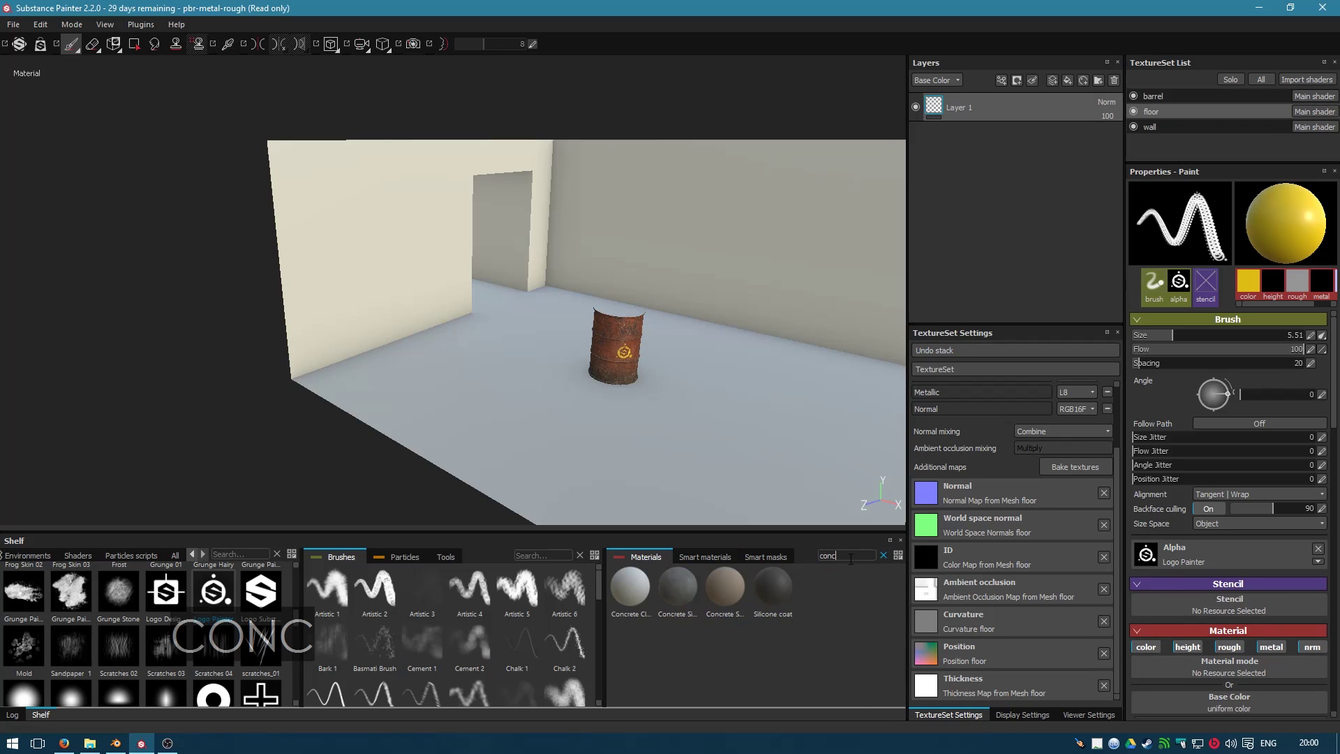
drag(687, 584, 999, 93)
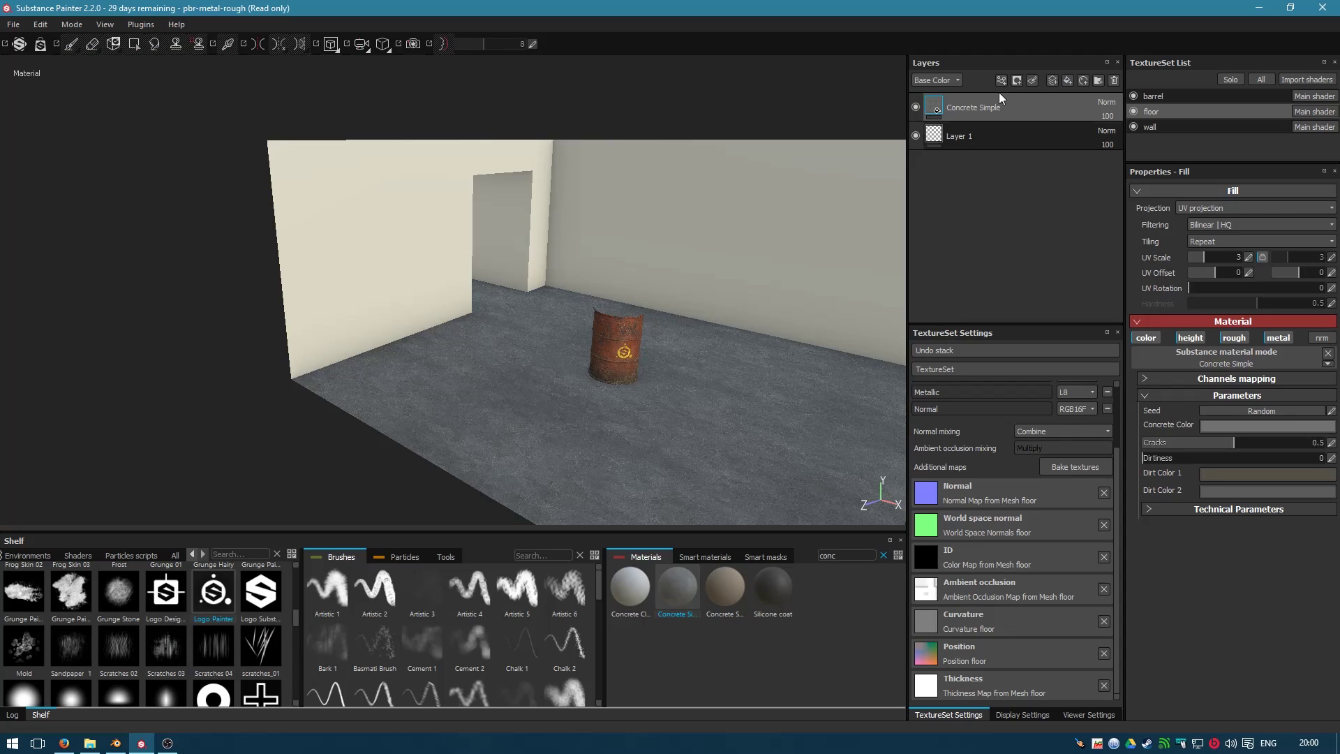
- Delete Layer 1 from the floor texture set
alt+drag(710, 391, 689, 374)
scroll(695, 425, up, 5)
click(973, 137)
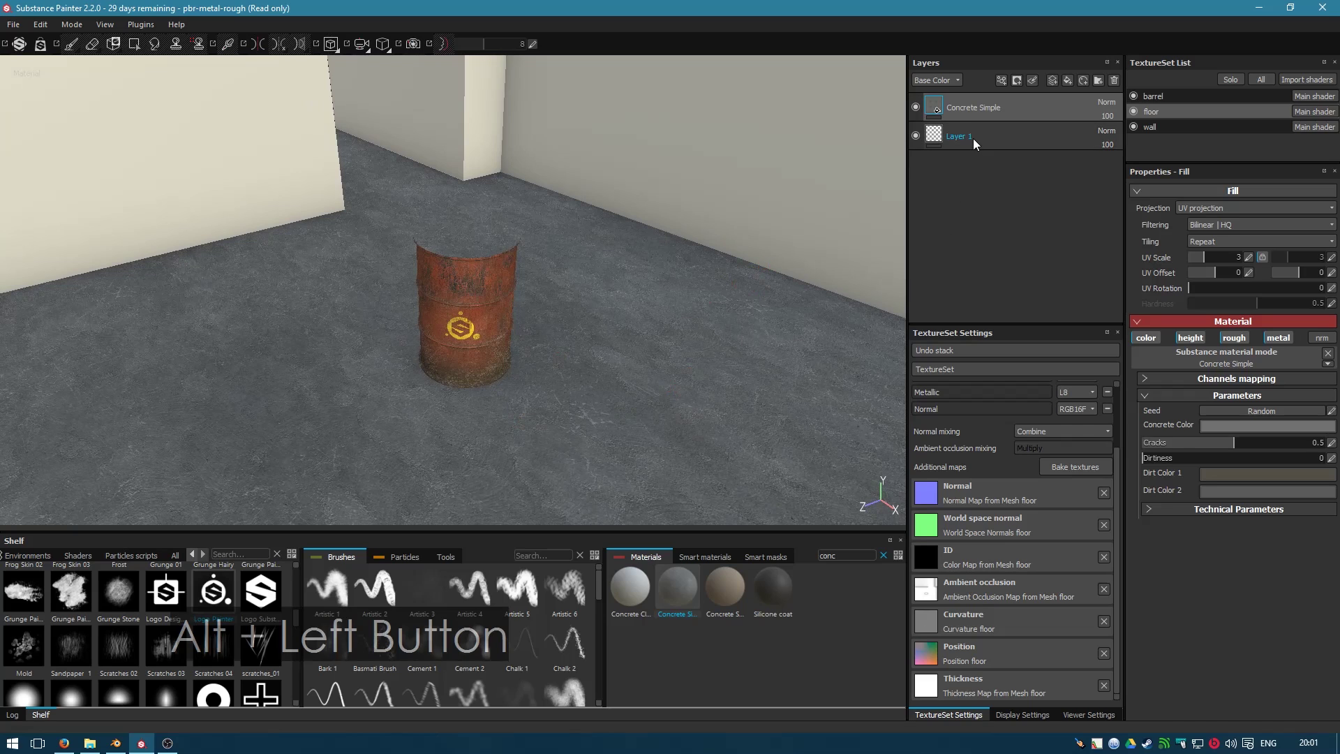
key(Delete)
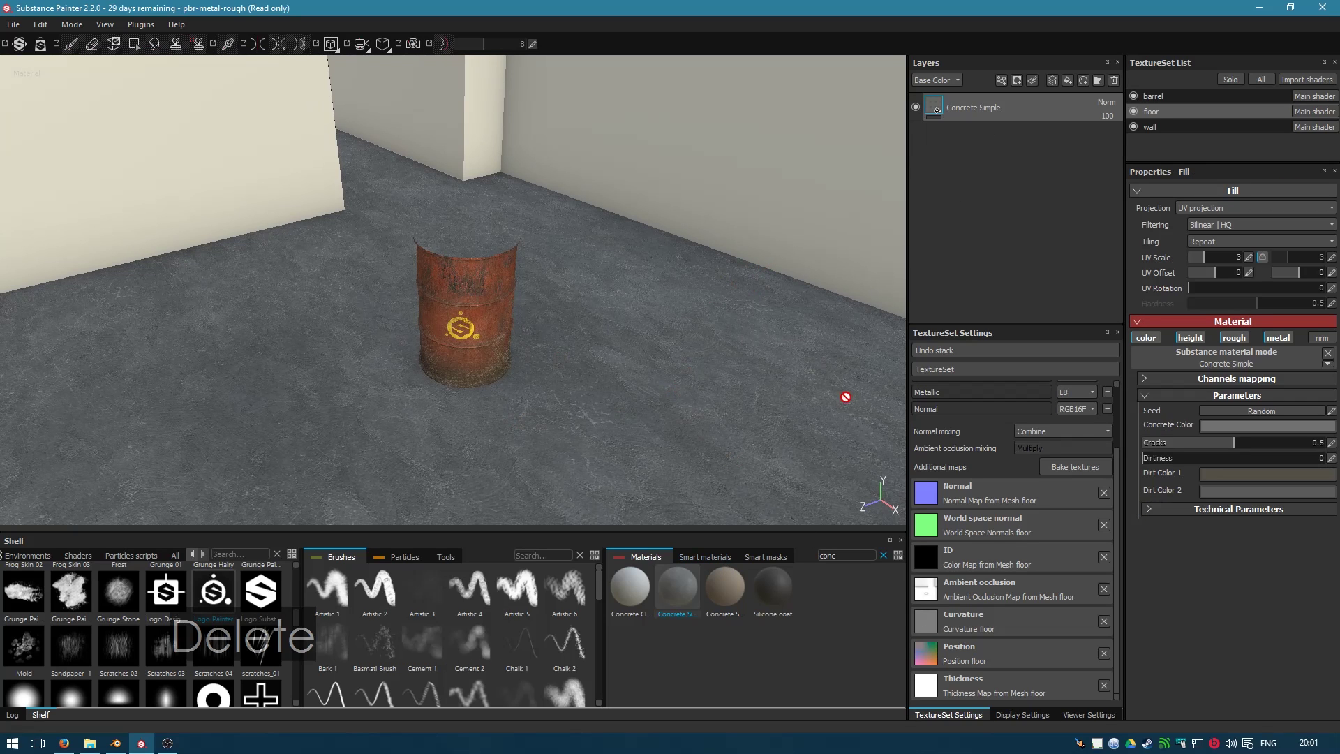
- Search the smart materials for "dirt" and add the Dirt smart material above Concrete Simple on the floor
click(765, 558)
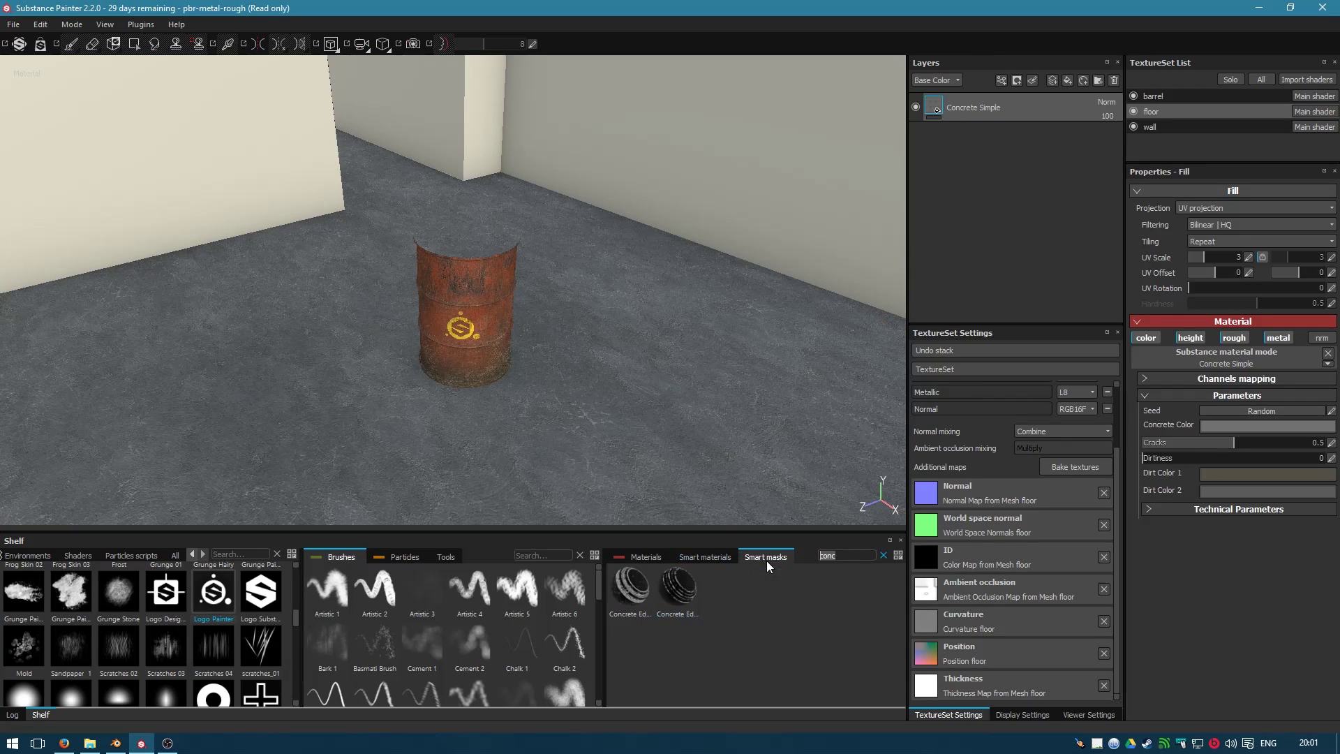
text(ditr)
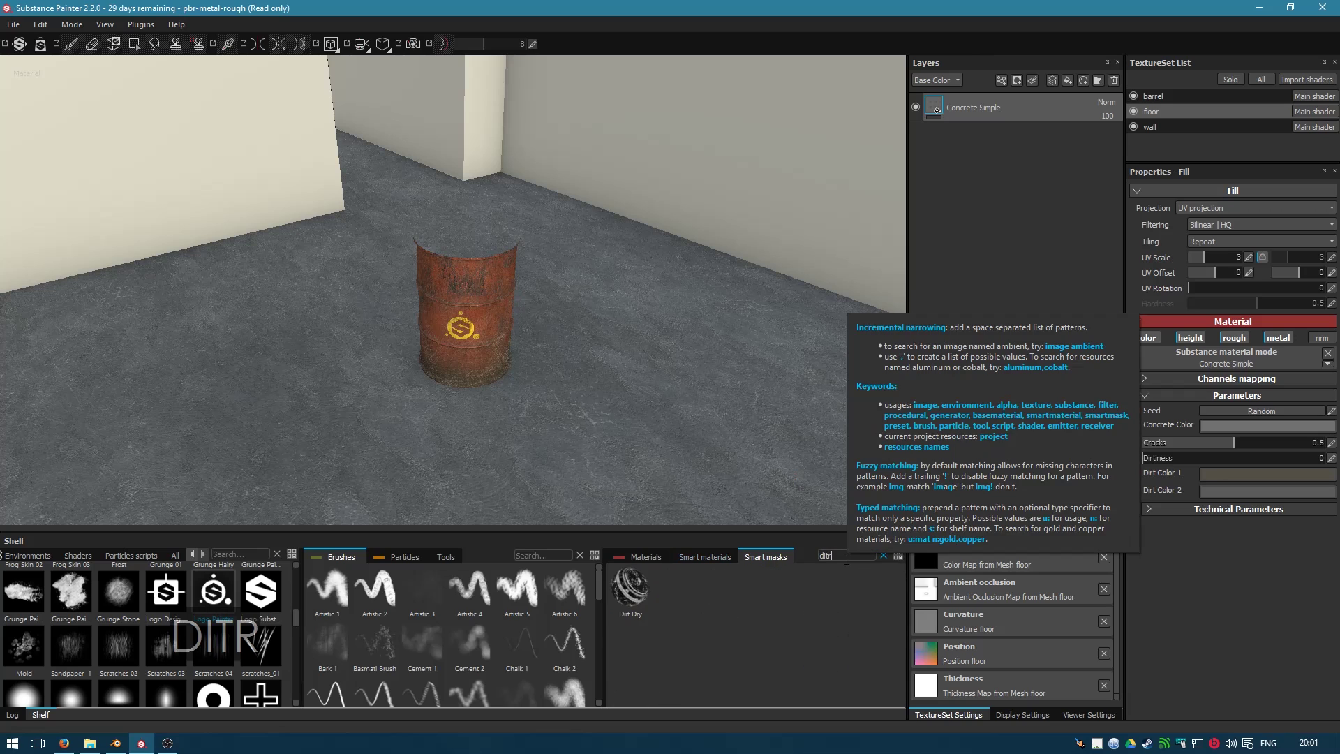
click(719, 557)
text(dirt)
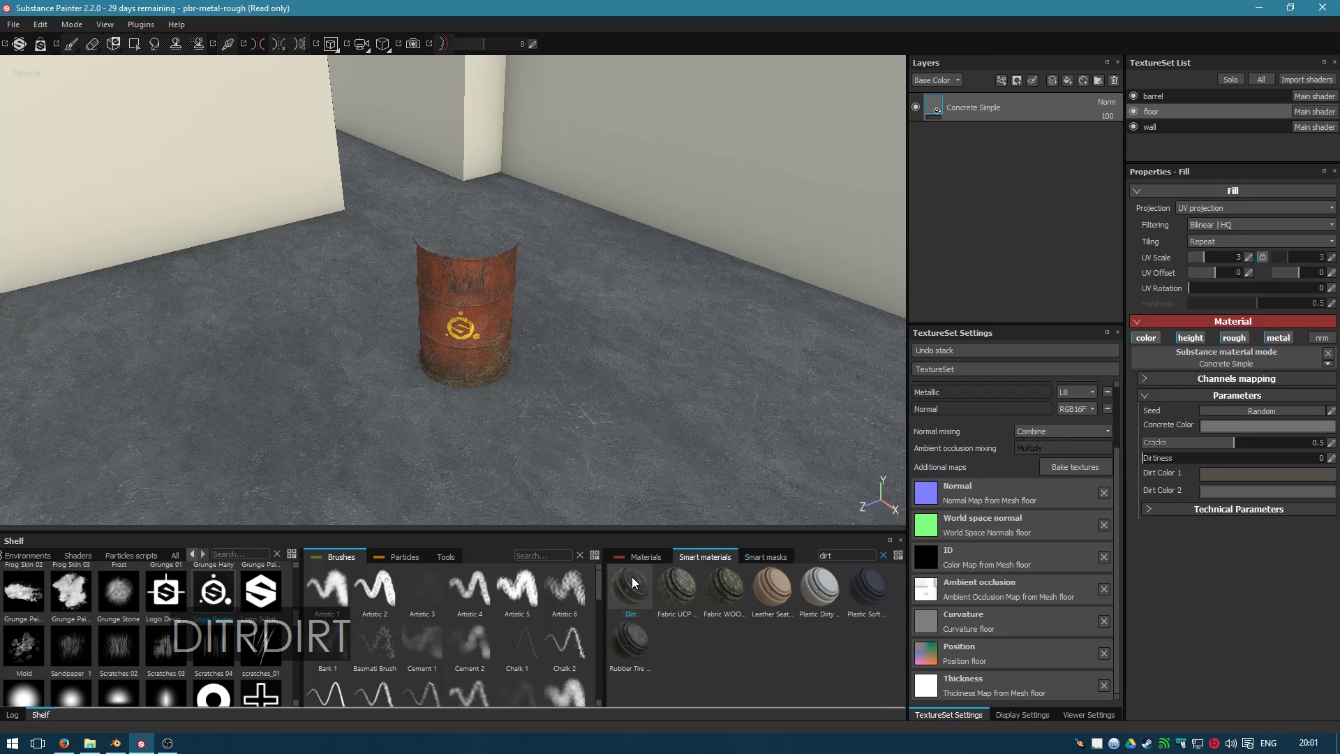
drag(631, 577, 998, 97)
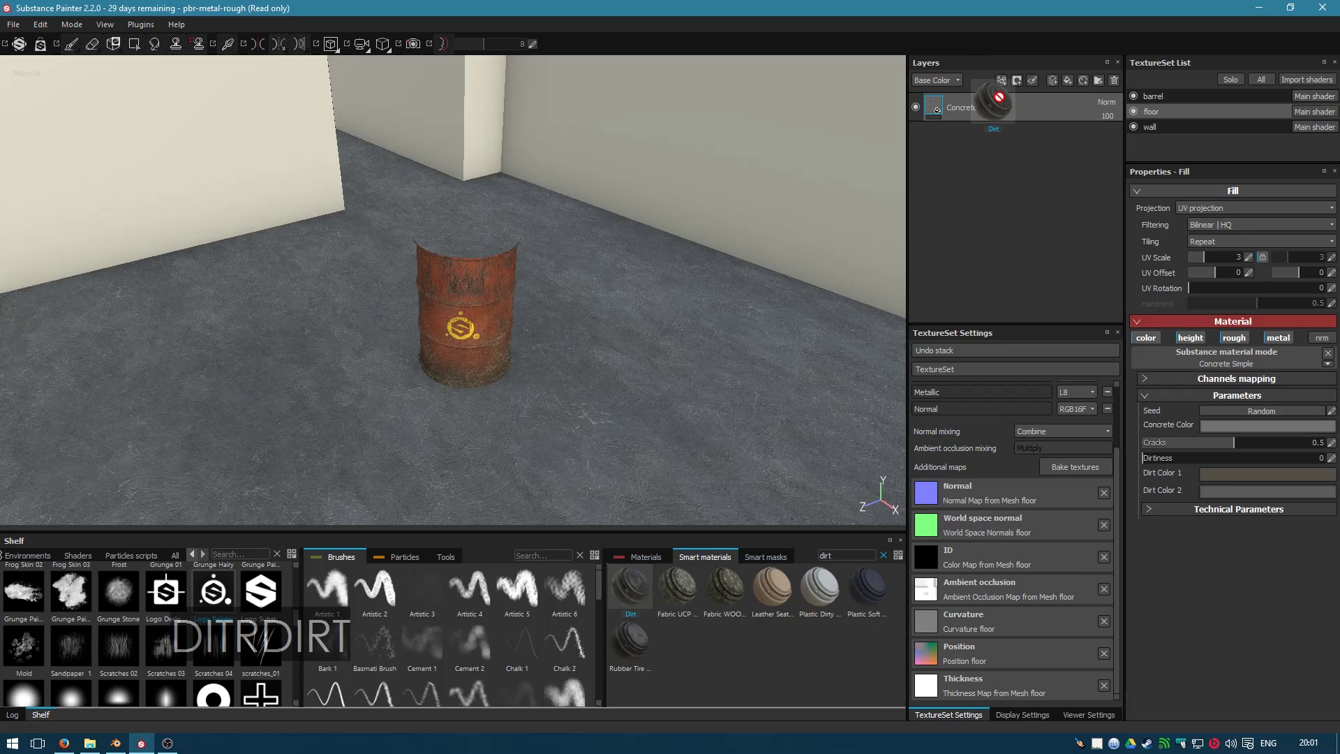
drag(648, 601, 979, 95)
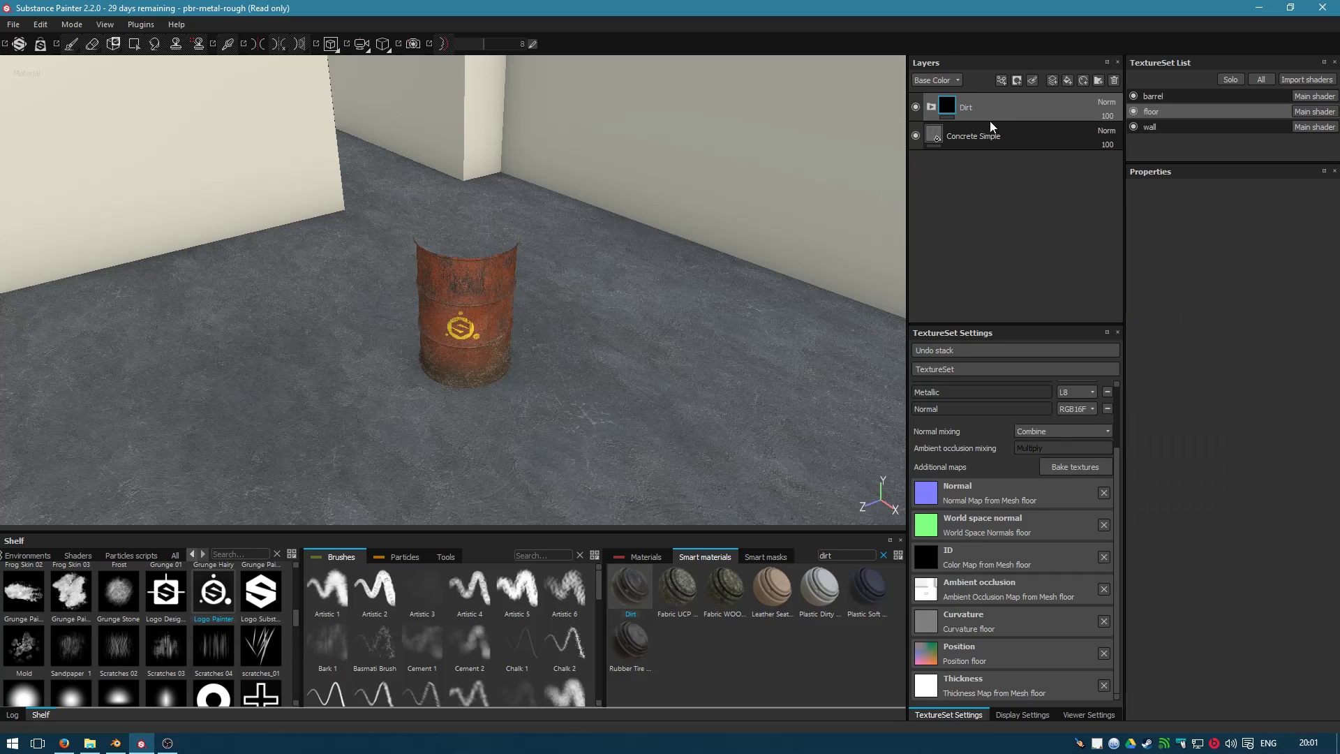
- Replace the generator on the floor's Dirt Base mask with MG Dirt and set its Grunge Amount to 0.41
click(932, 109)
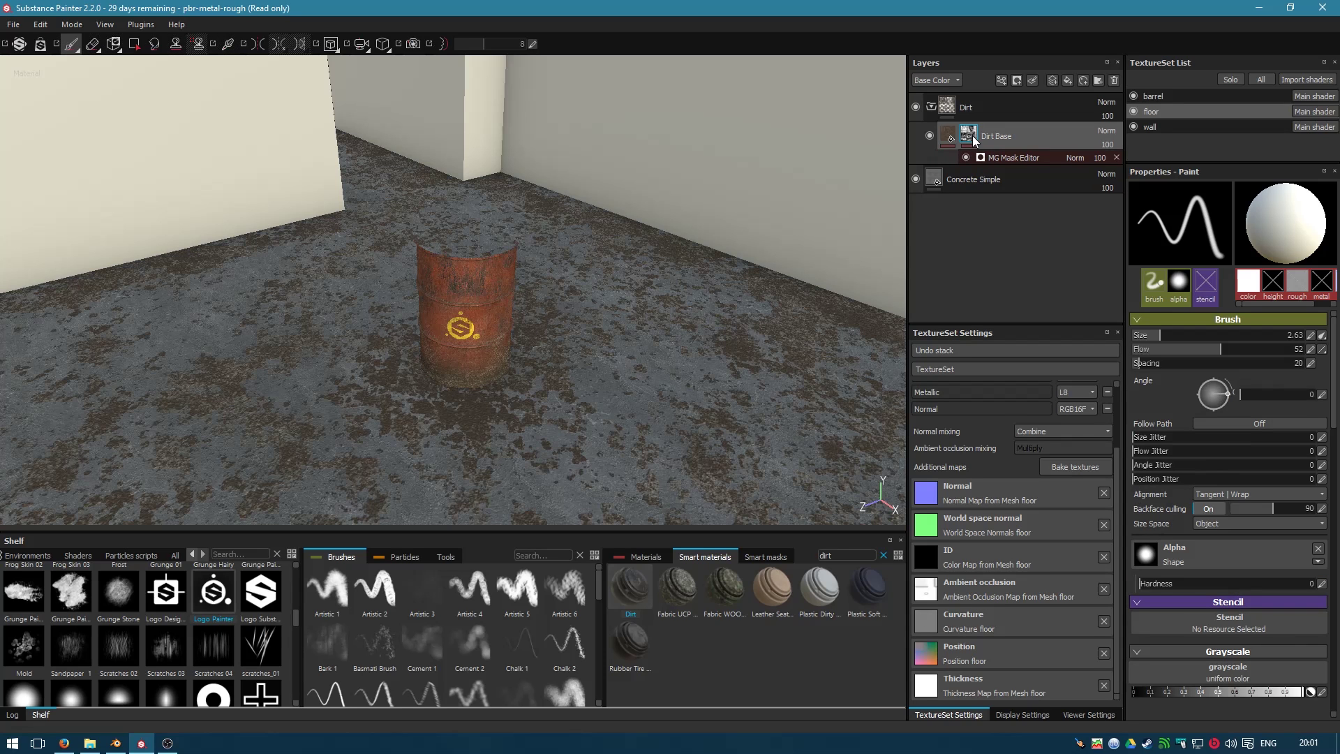
click(1040, 159)
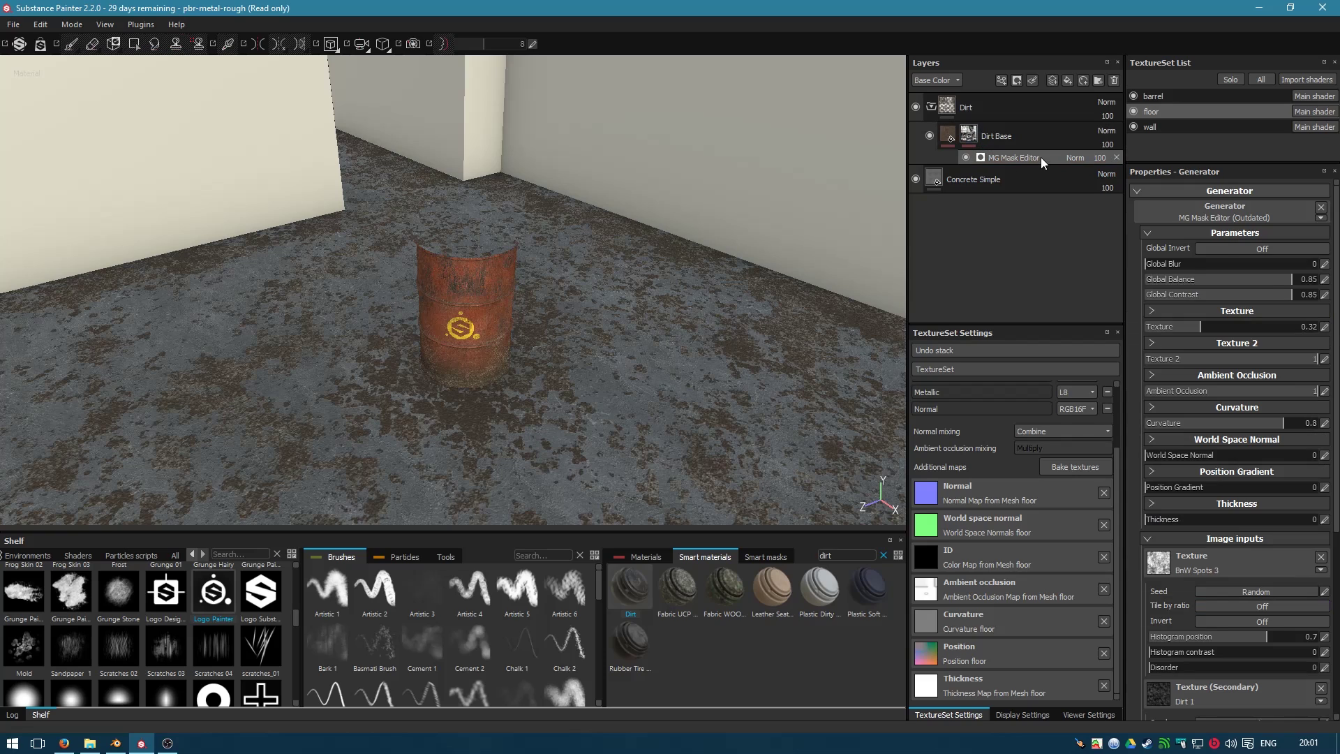
click(1246, 215)
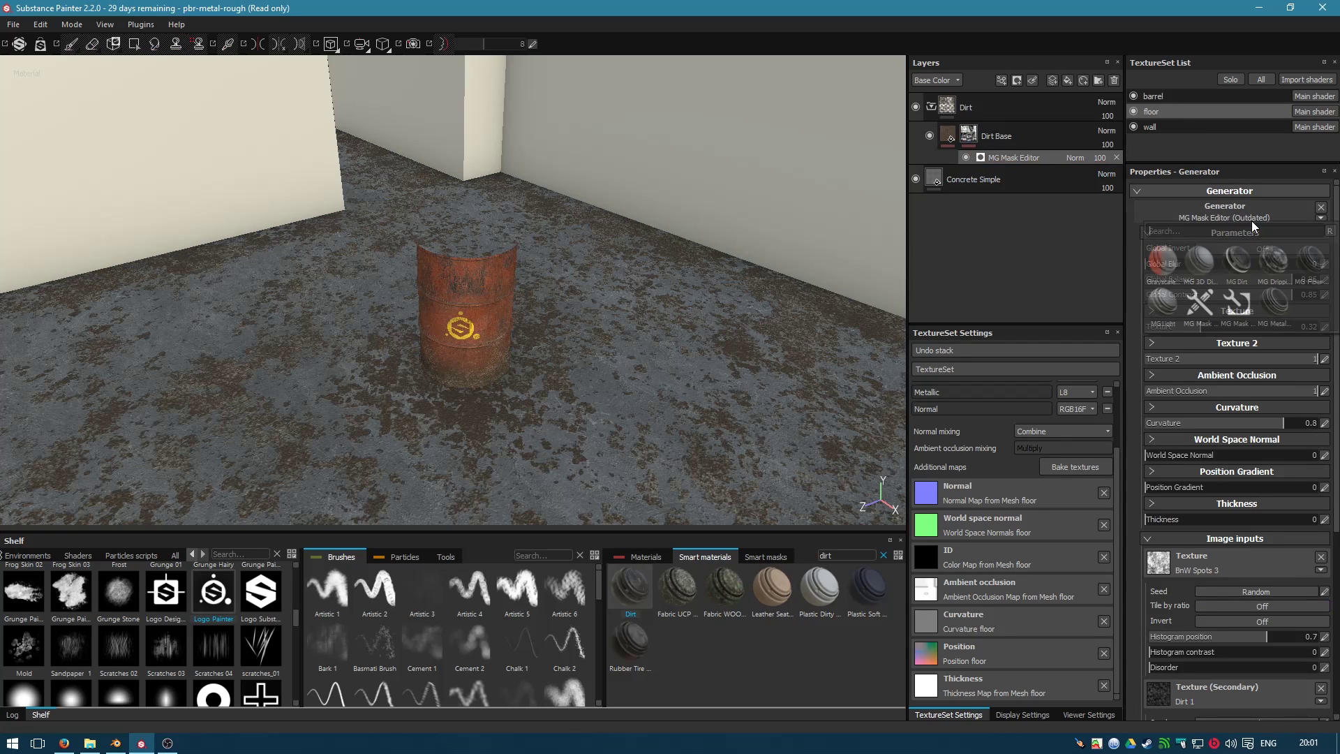
click(1239, 265)
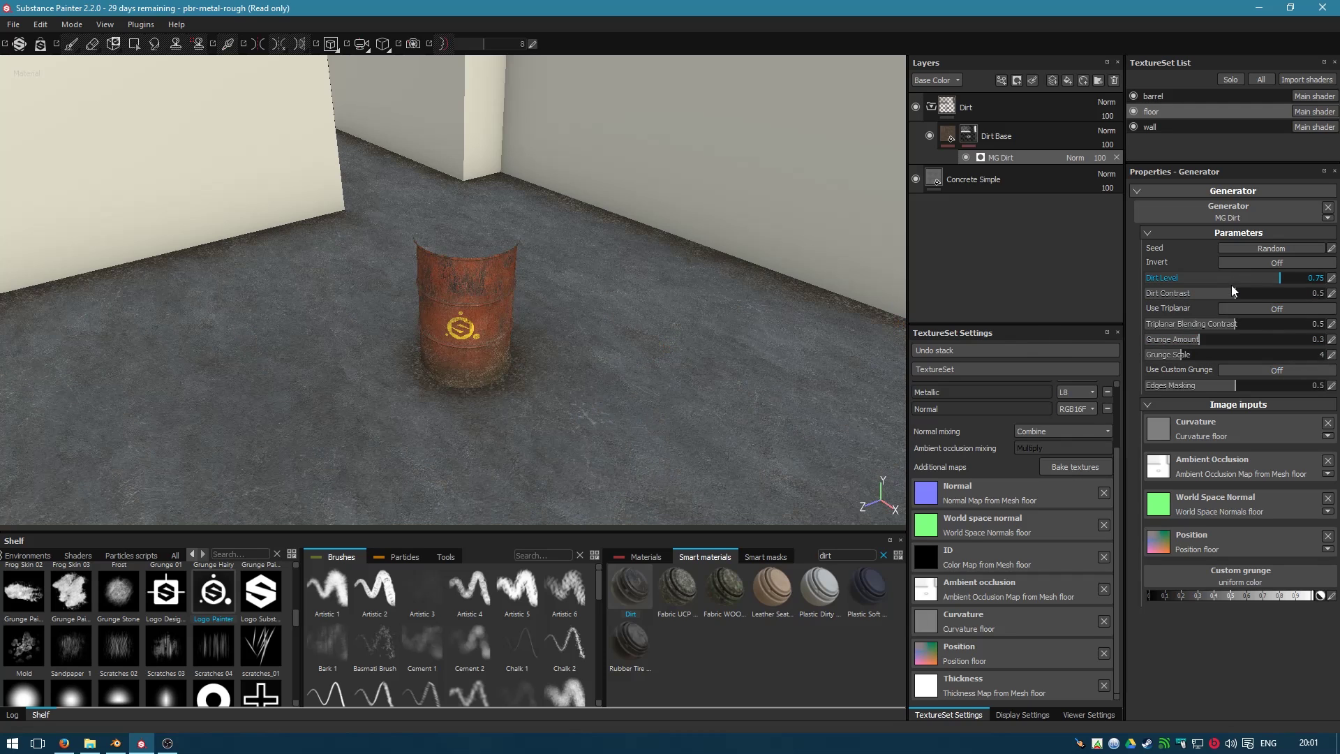
drag(1200, 340, 1234, 339)
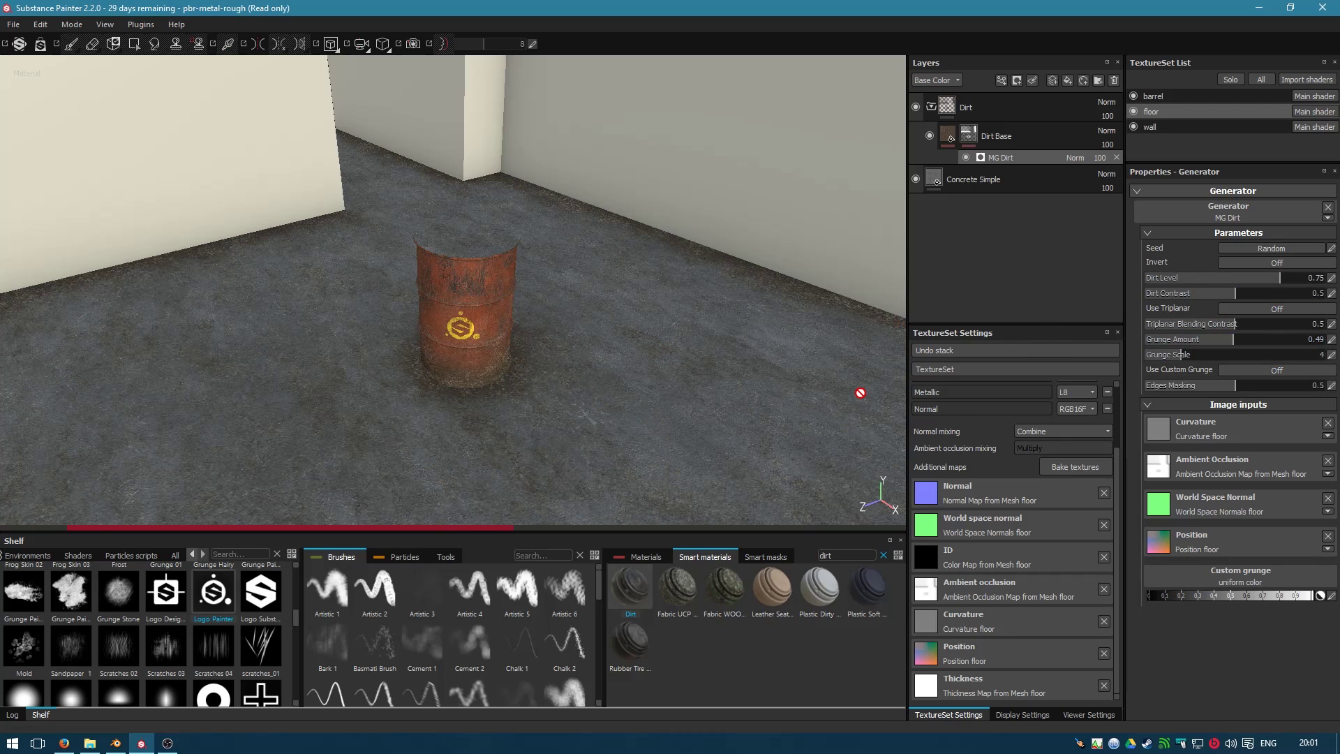
drag(1233, 347, 1219, 348)
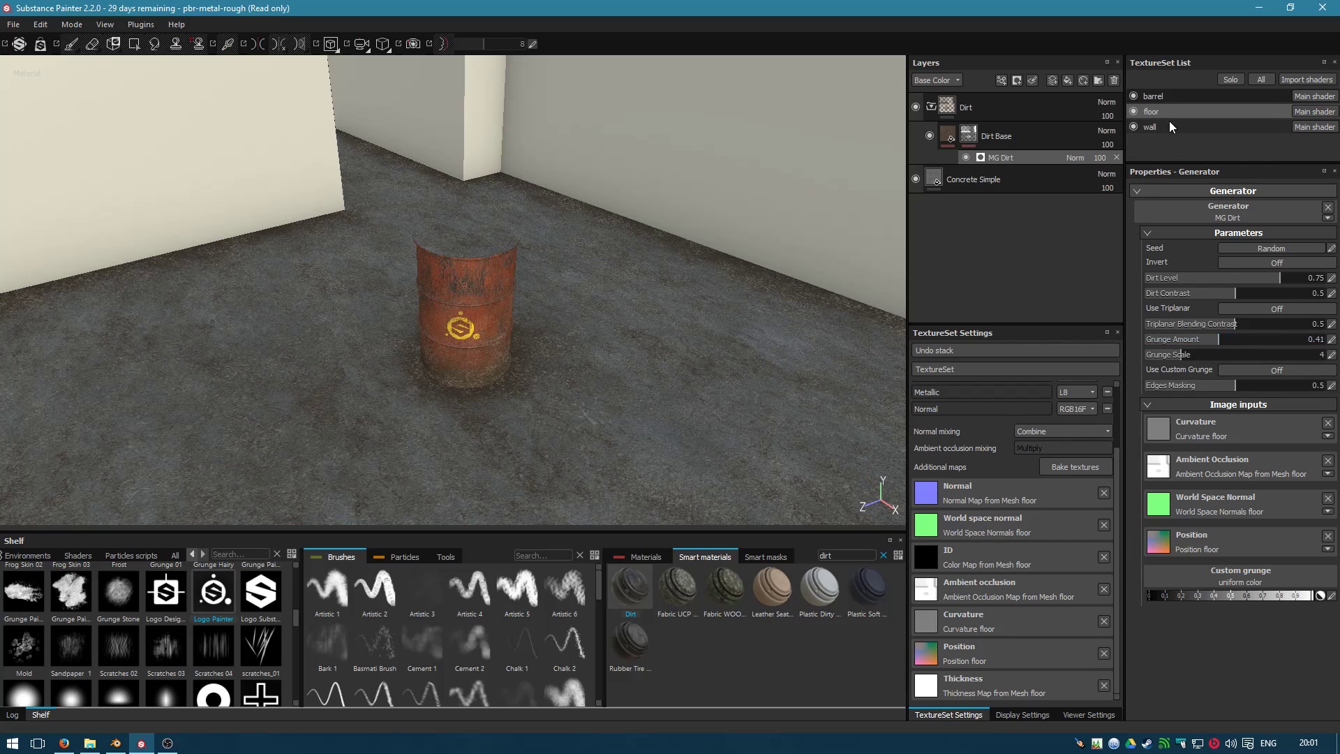
- Copy the floor's Dirt folder into the wall texture set in place of Layer 1
right_click(956, 106)
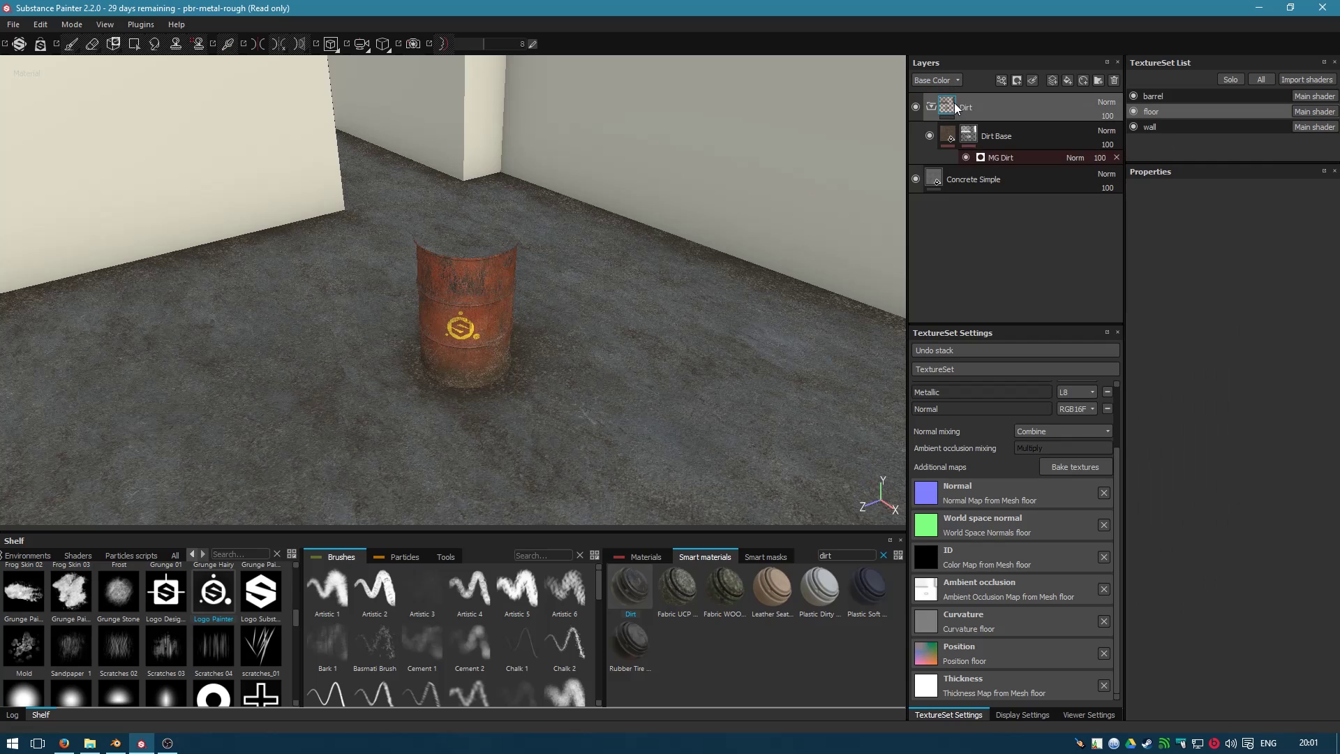
click(1034, 288)
click(1149, 127)
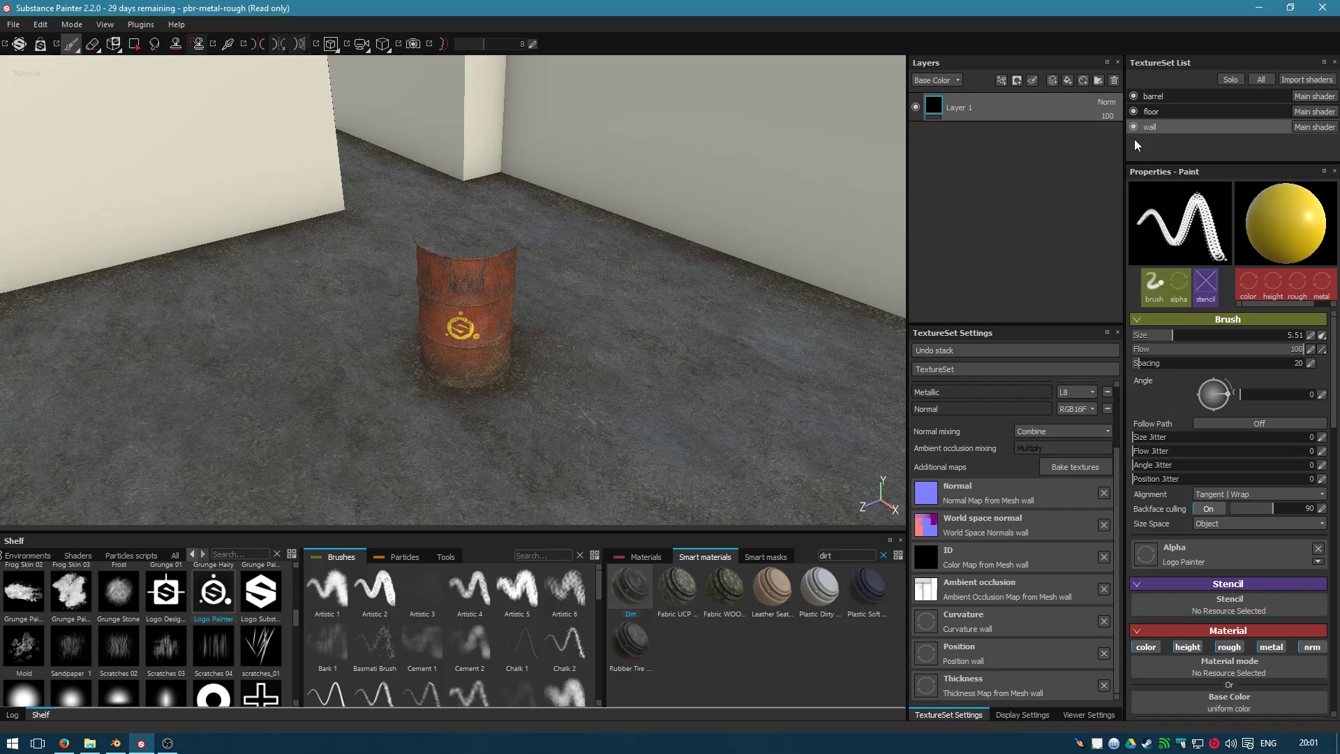
key(Delete)
right_click(968, 114)
click(1029, 317)
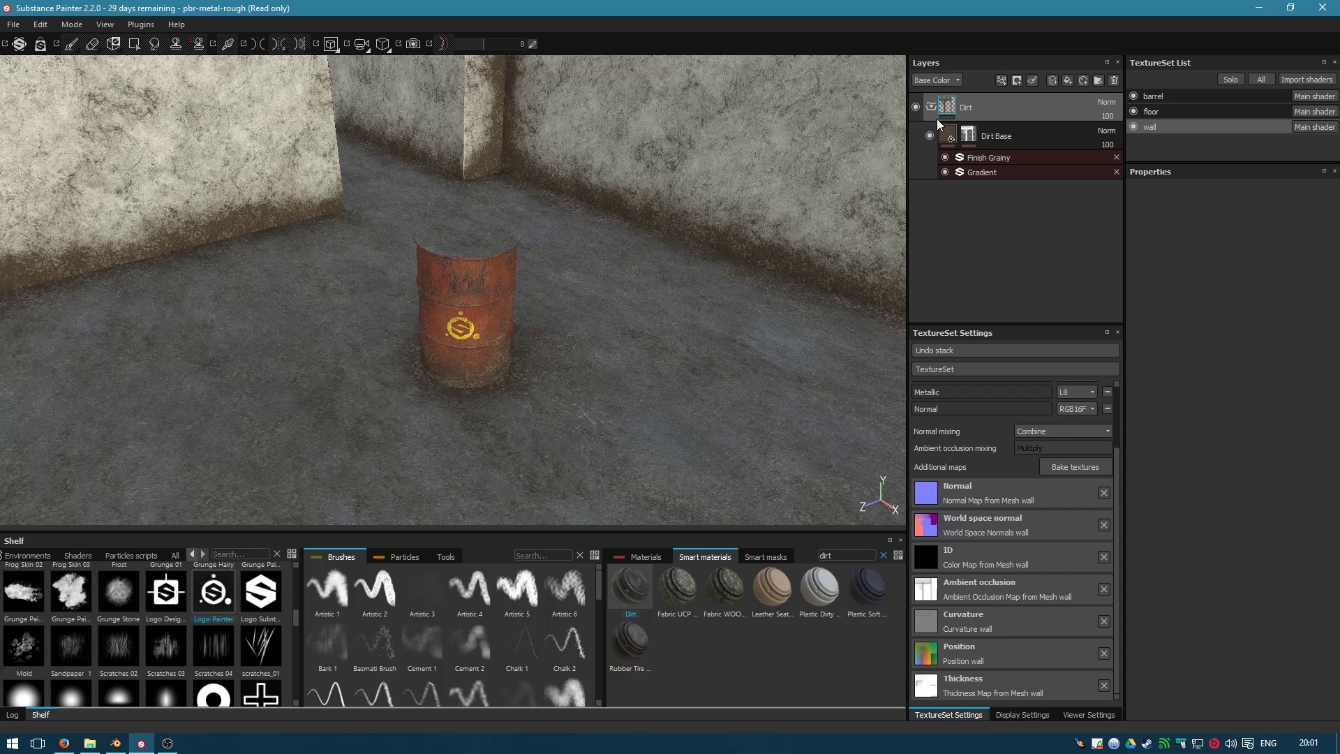
click(933, 106)
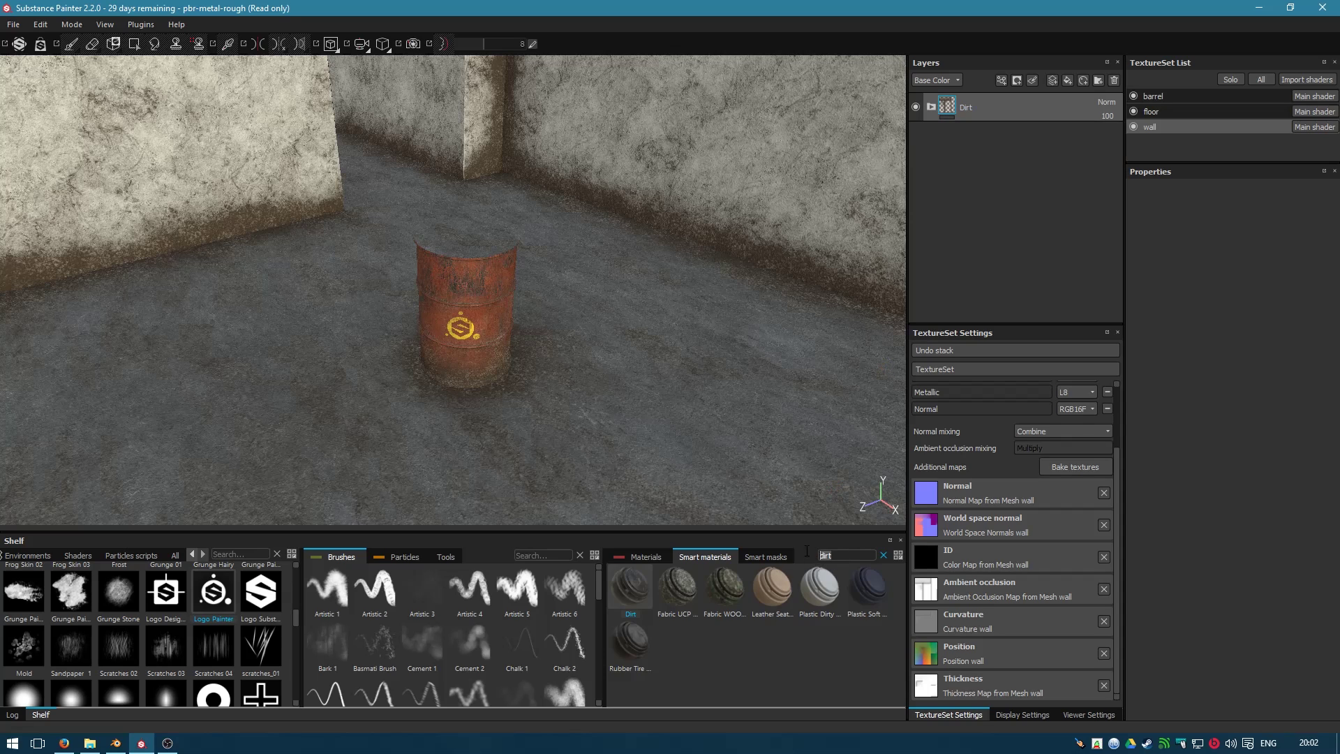
- Search the smart materials and the materials for "stuc"
key(BackSpace)
key(BackSpace)
key(BackSpace)
key(BackSpace)
text(stu)
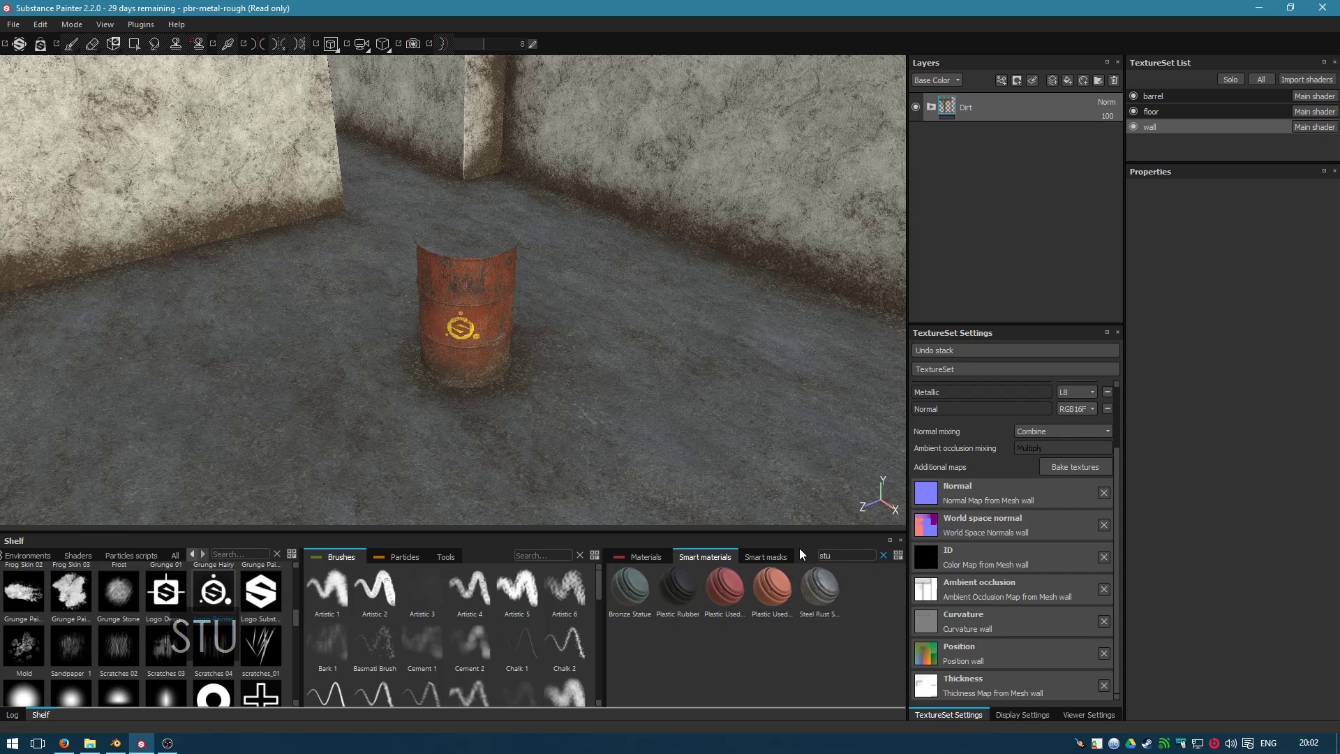
text(c)
click(640, 557)
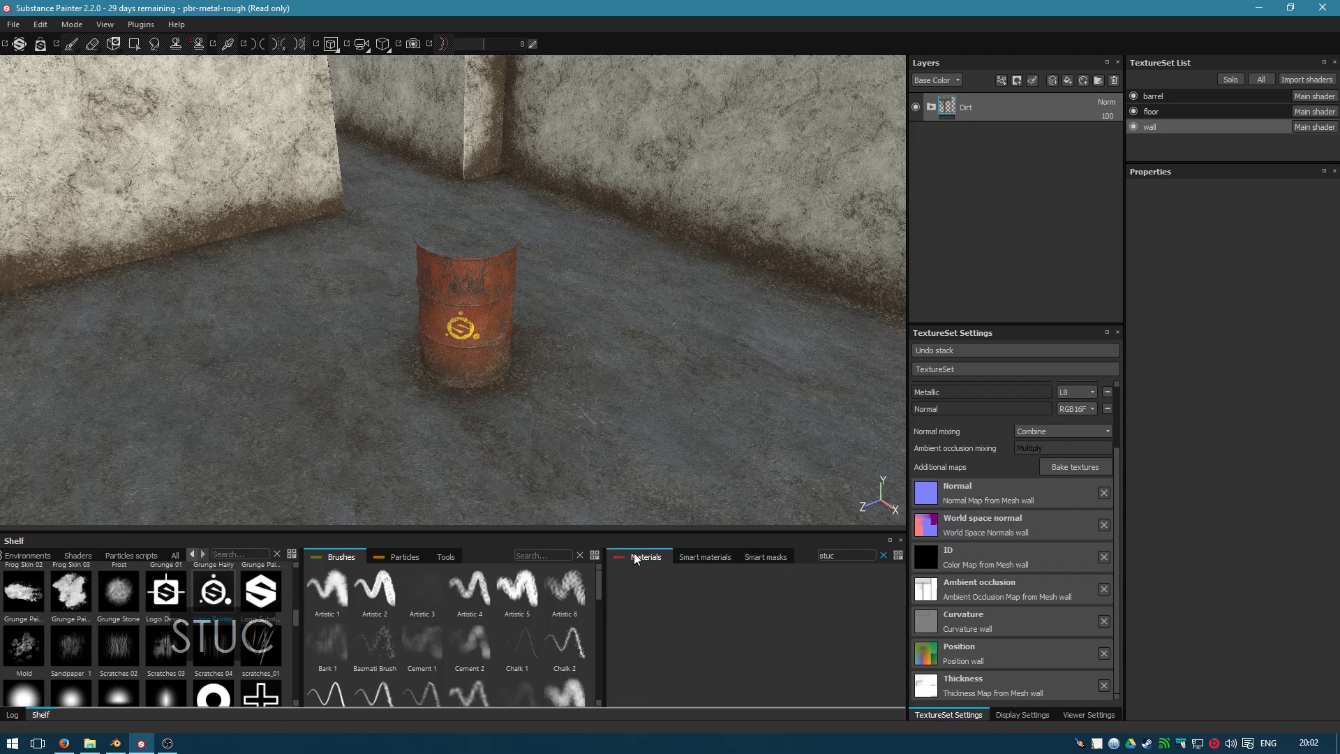
- Search the materials for "plaster"
key(BackSpace)
key(BackSpace)
key(BackSpace)
key(BackSpace)
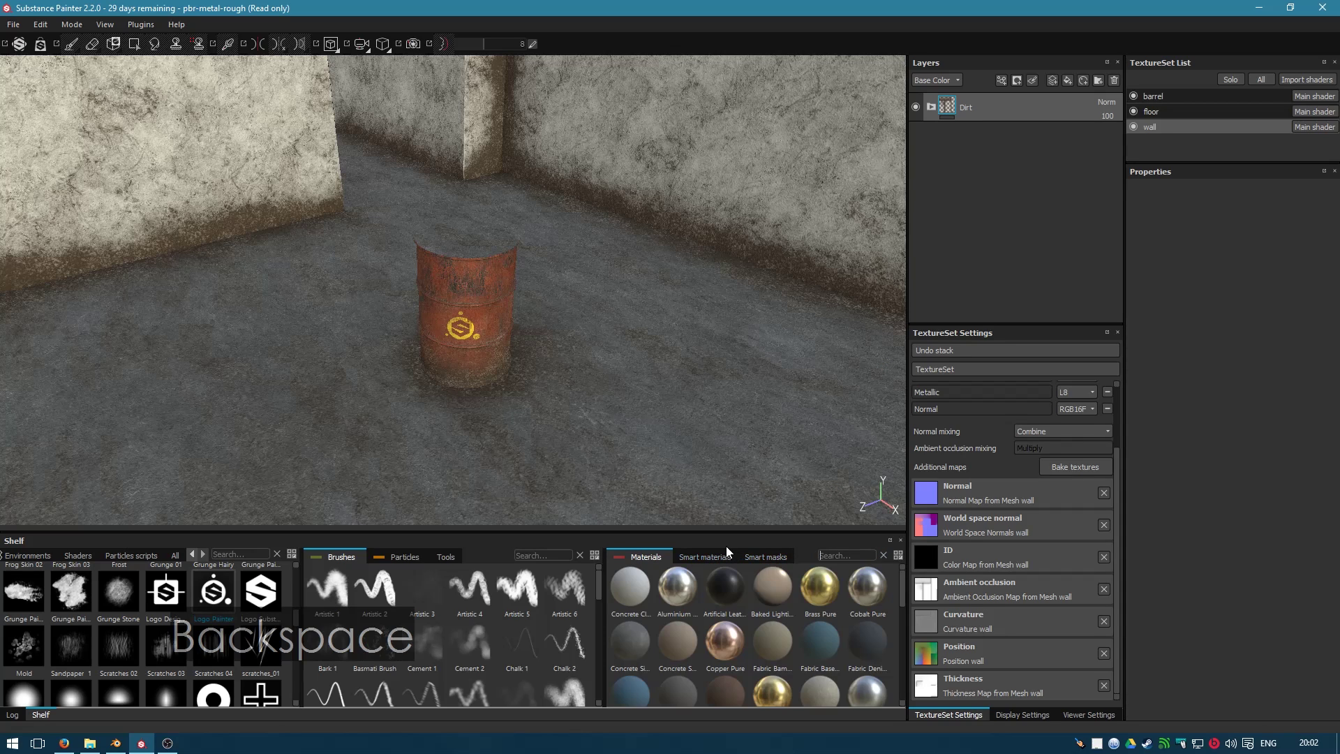
text(plas)
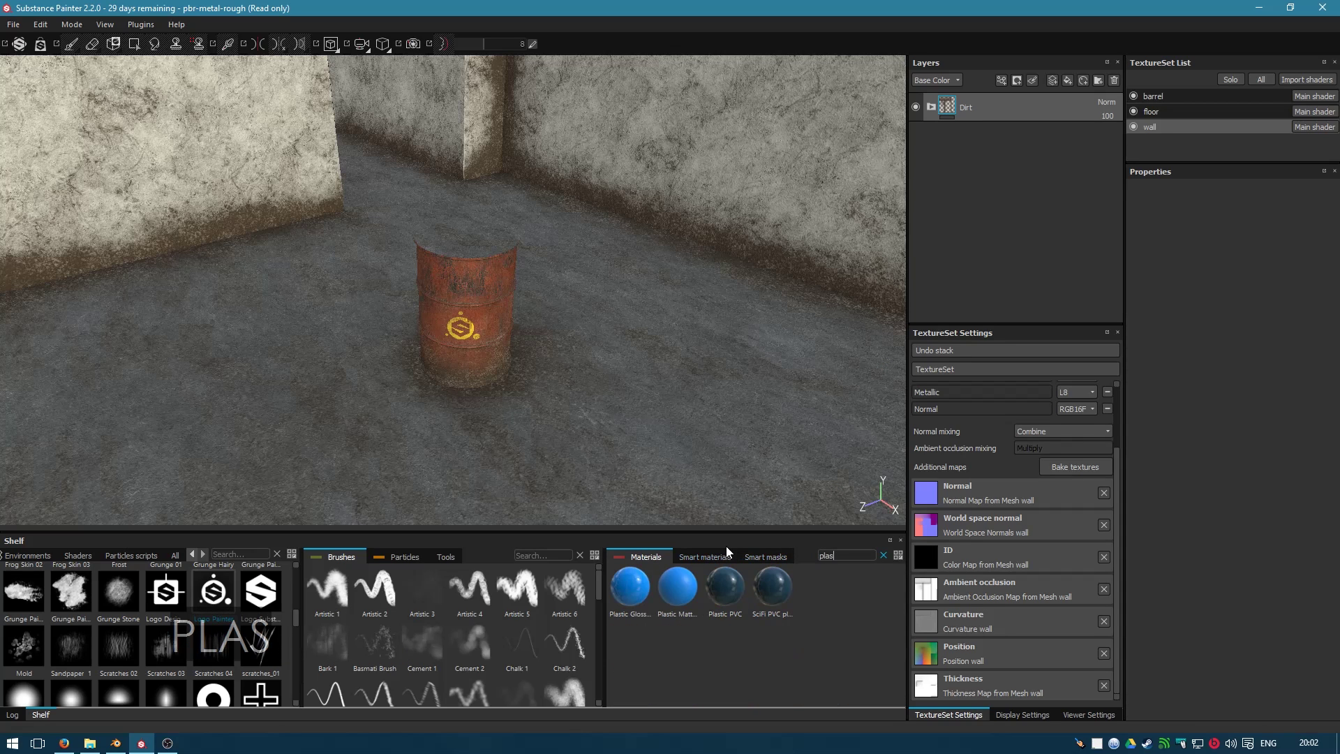
text(ter)
- Search the materials for "con" and add Concrete Clean below the Dirt folder in the wall texture set
key(BackSpace)
key(BackSpace)
key(BackSpace)
key(BackSpace)
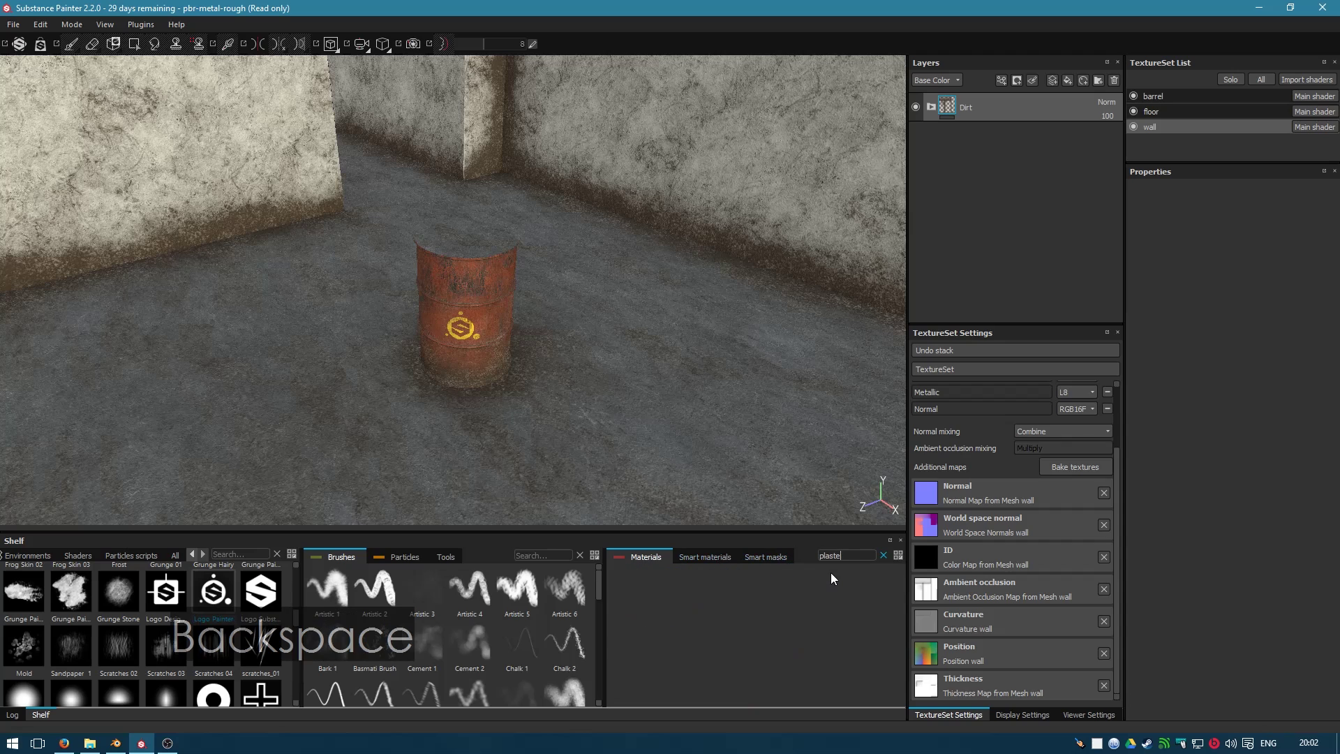
key(BackSpace)
key(BackSpace)
key(BackSpace)
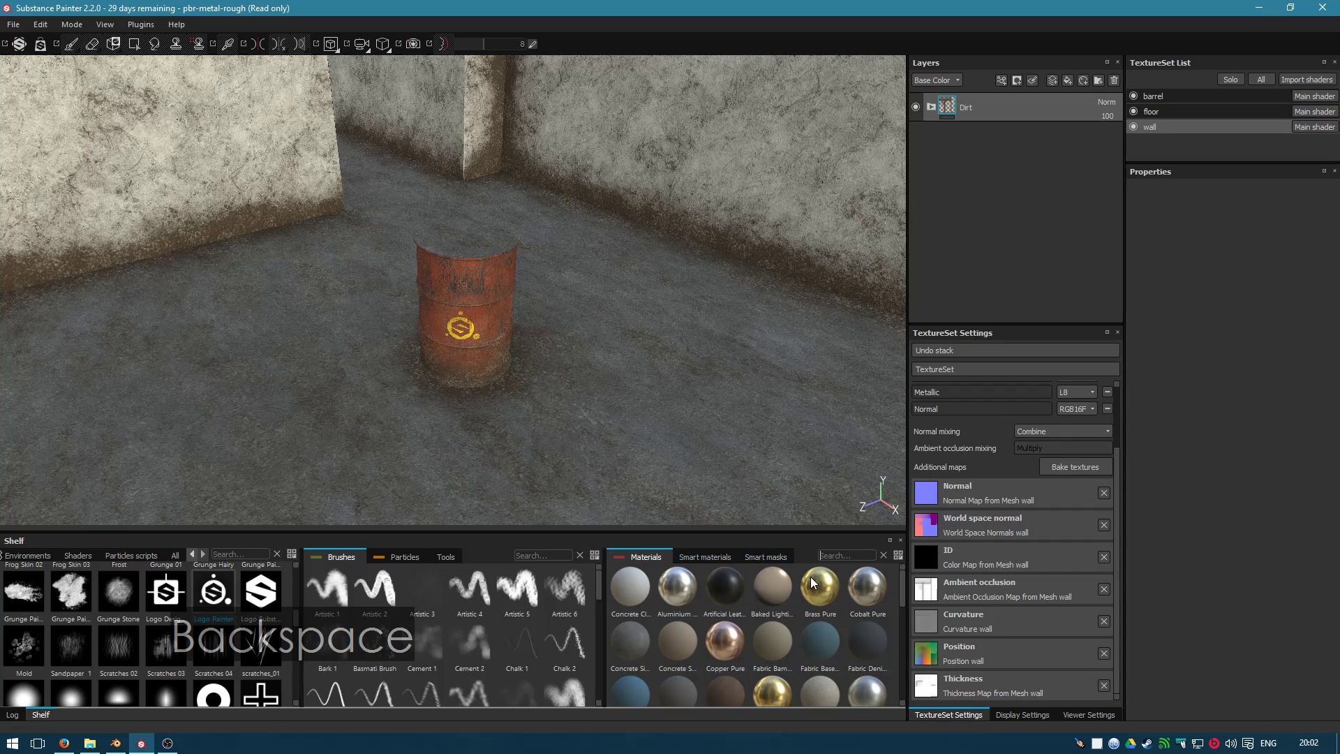
text(con)
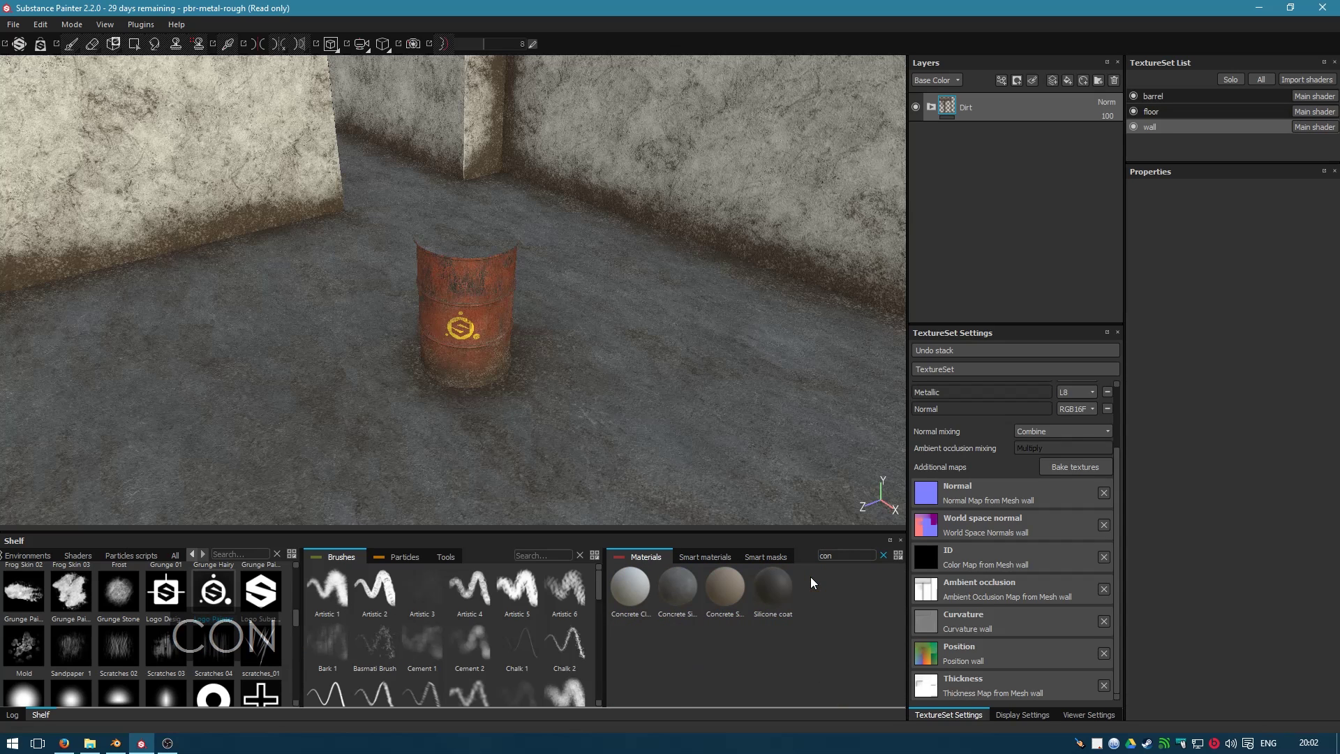
drag(999, 129, 986, 157)
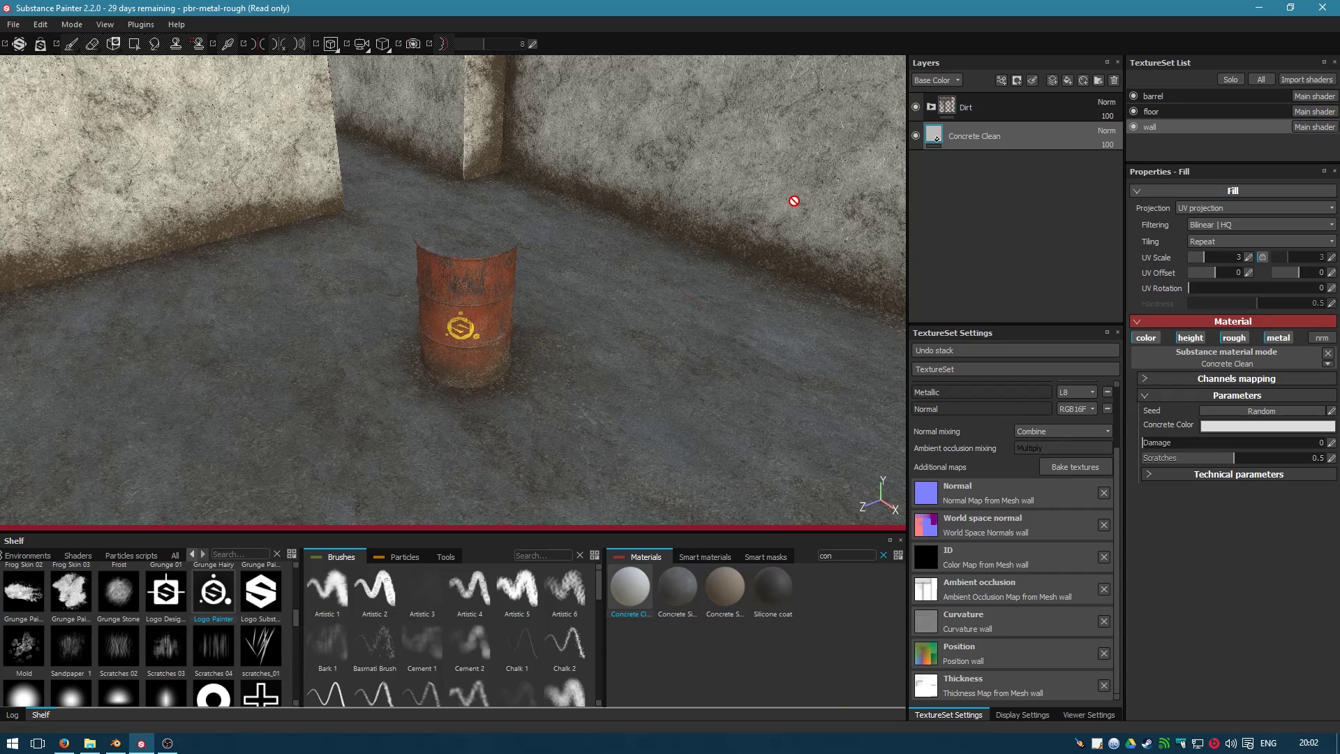
- Set the Dirt Level of the MG Dirt generator on the wall's Dirt Base mask to 0.67
key(f)
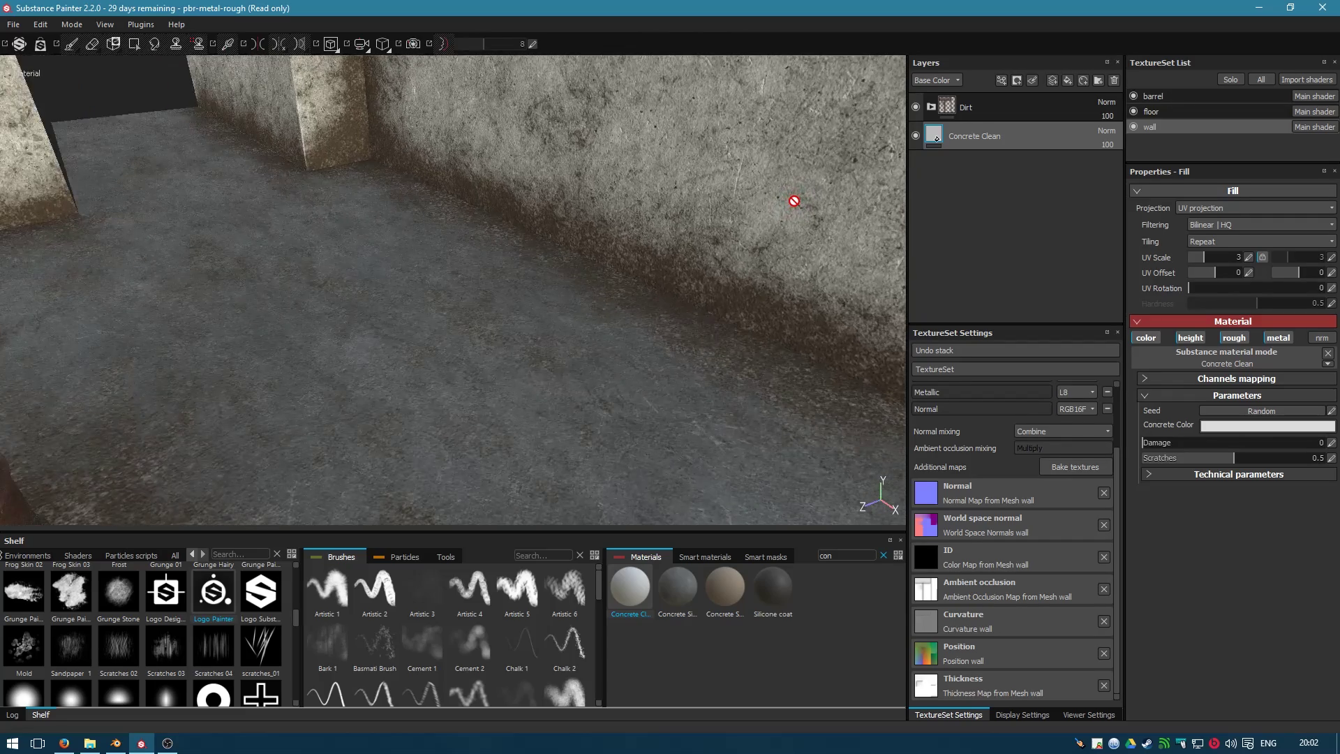
scroll(793, 201, up, 4)
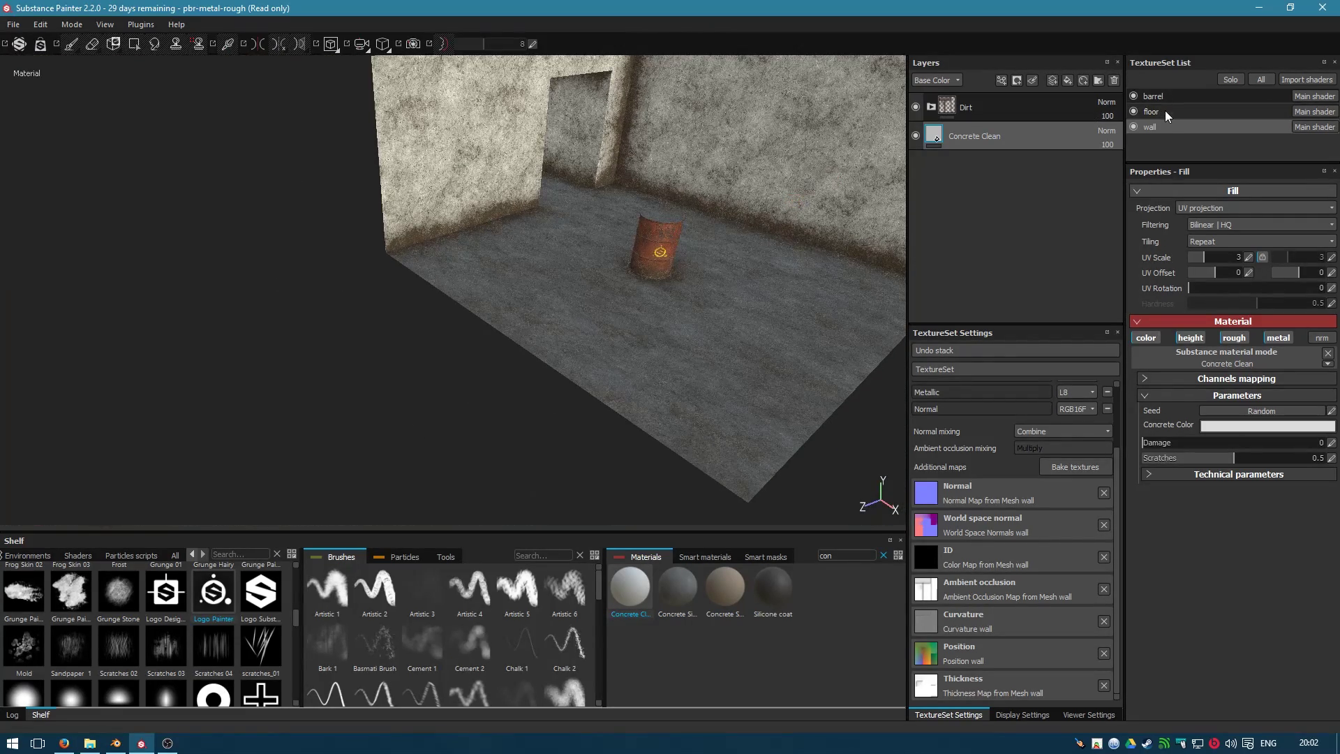
click(931, 108)
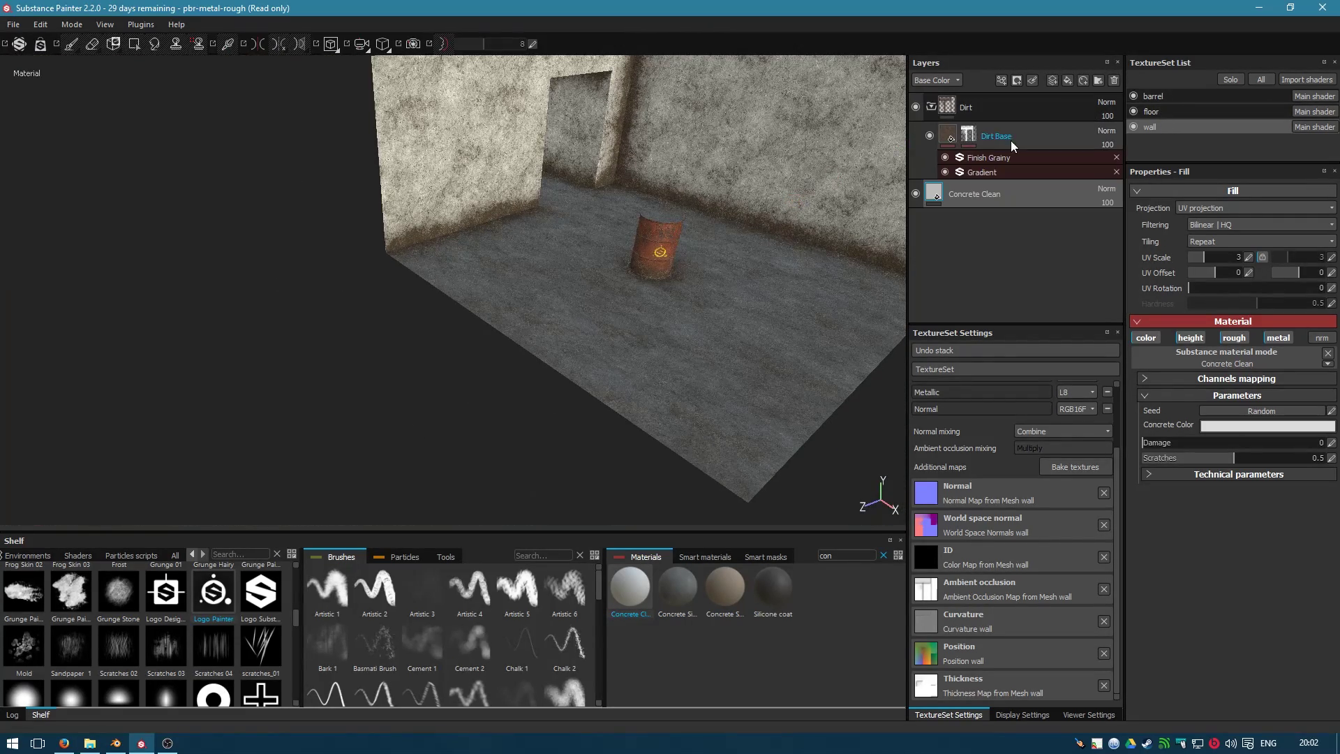
click(978, 134)
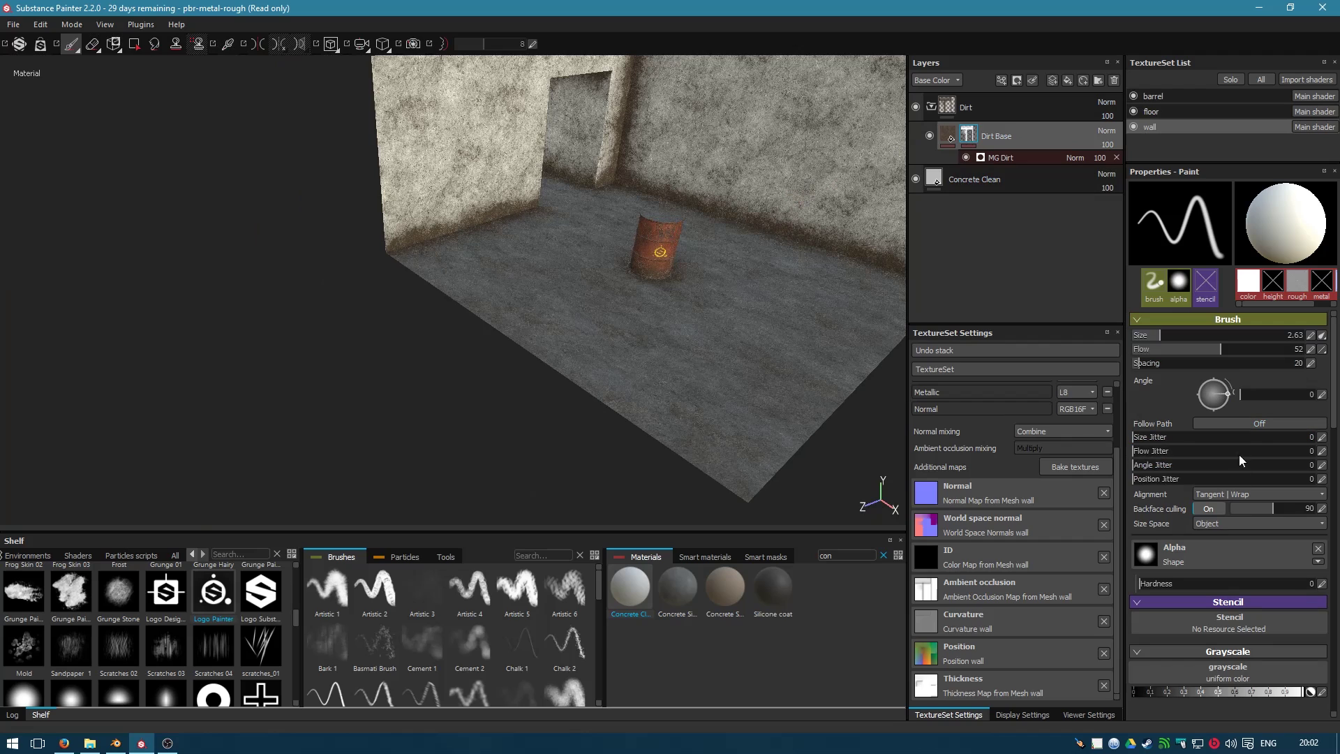
click(999, 159)
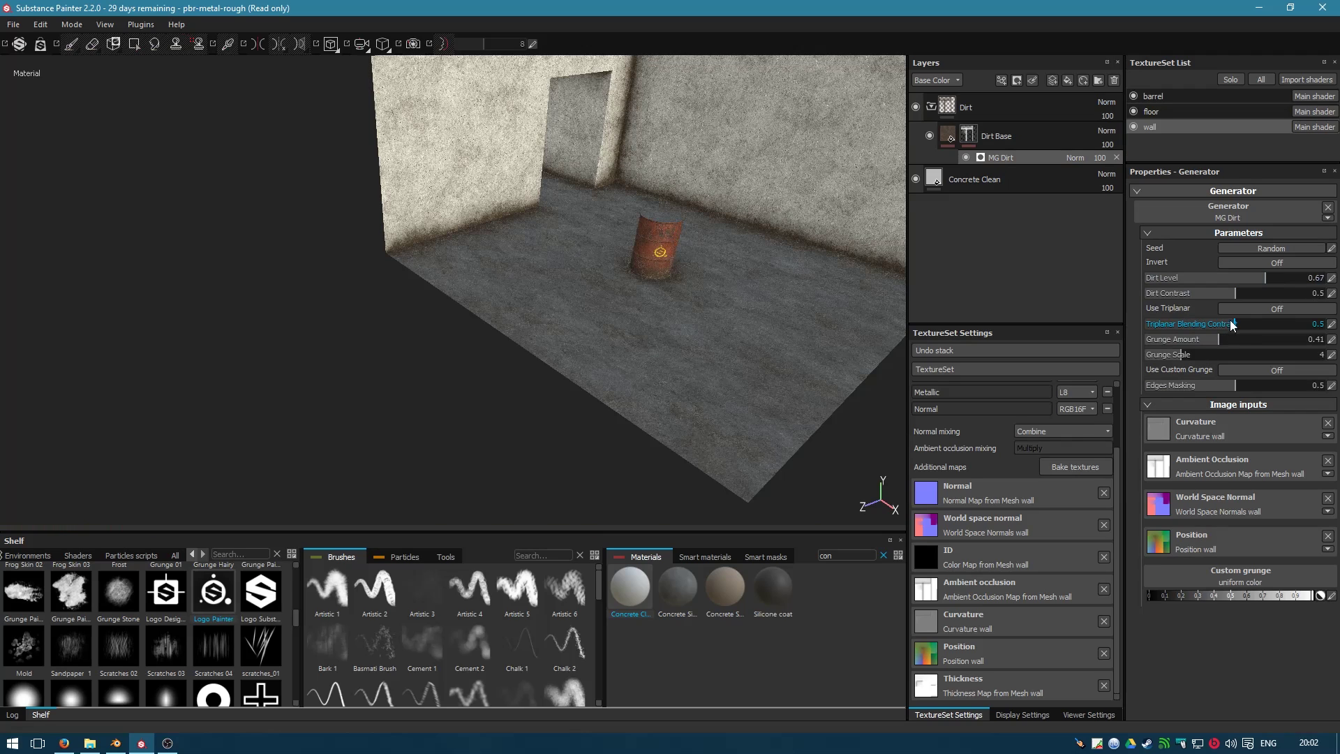
- Examine the dirt on the walls and floor around the barrel with the whole room in view
alt+drag(782, 392, 765, 365)
alt+middle_drag(766, 365, 443, 455)
alt+drag(443, 455, 533, 419)
alt+middle_drag(533, 418, 616, 439)
scroll(617, 439, down, 5)
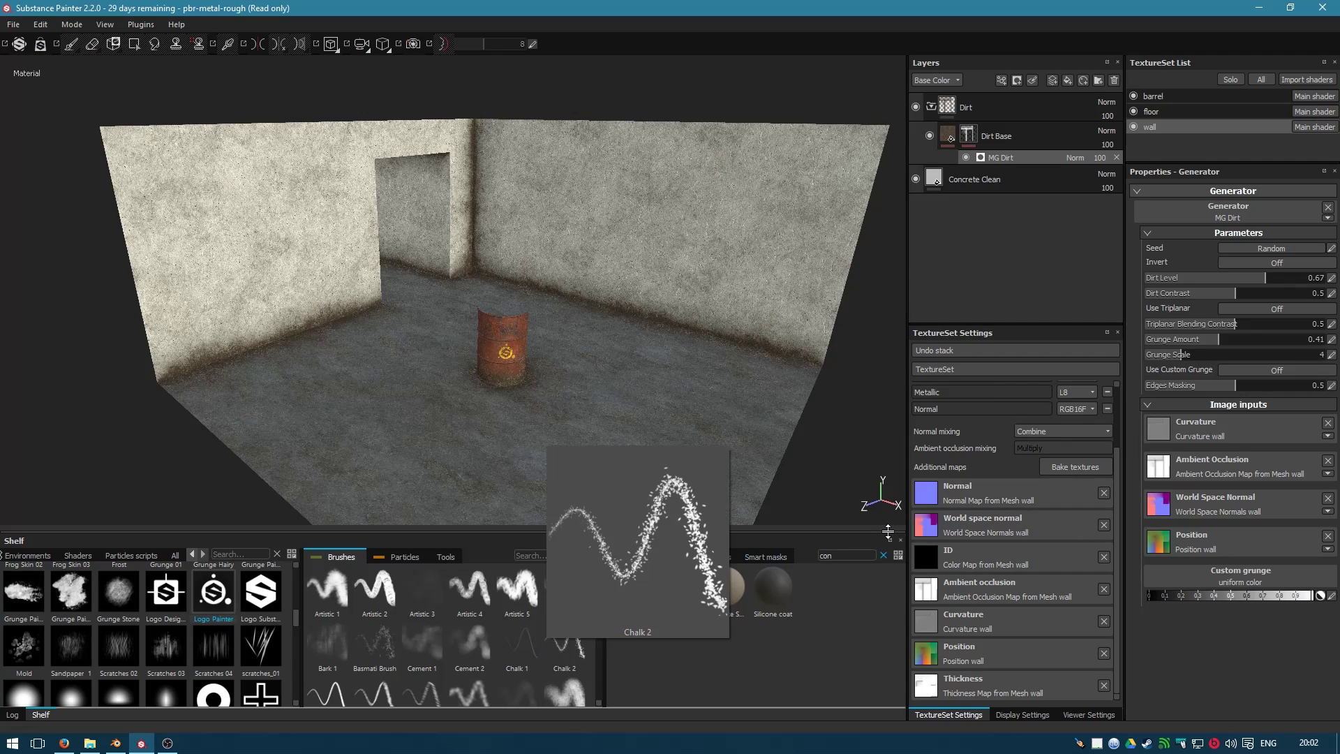
mouse_move(735, 612)
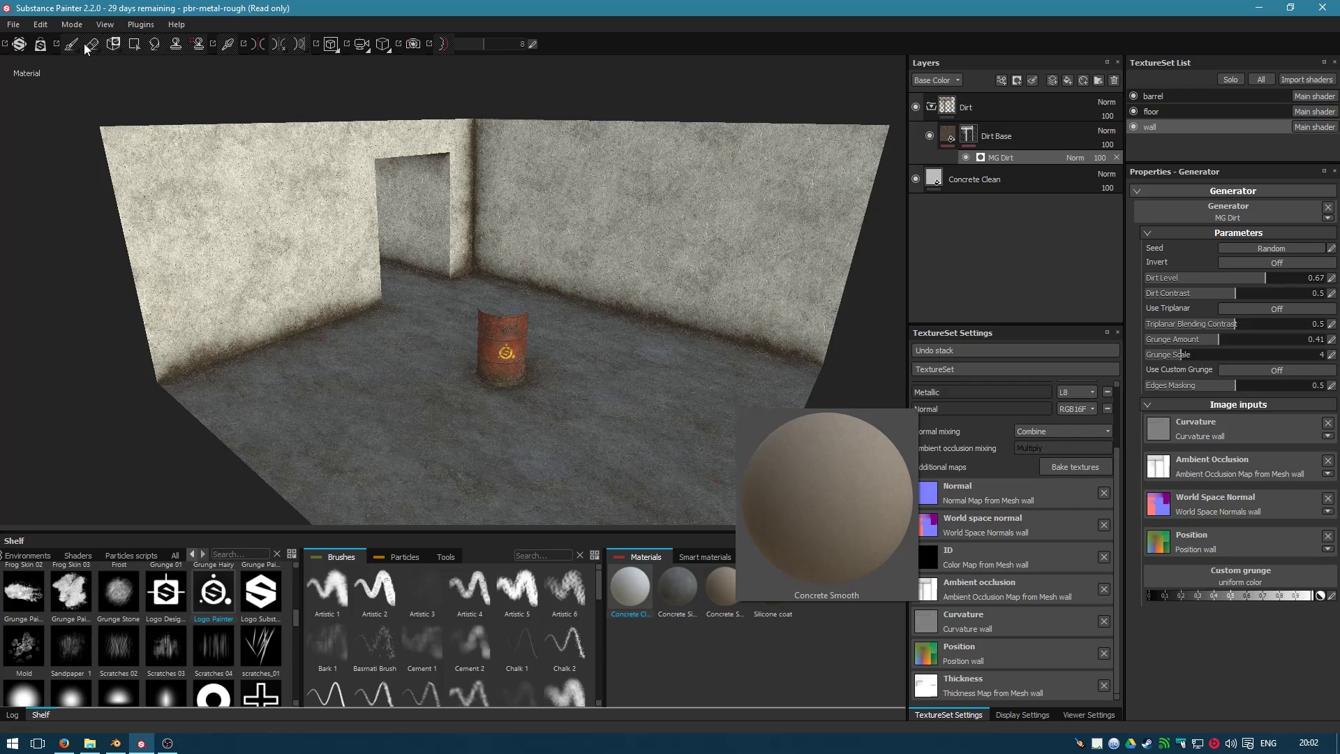
- Open the texture export and set its output folder to D:/Google Drive/BlenderBrit/Projects/barrels/tutorial/textures
click(13, 25)
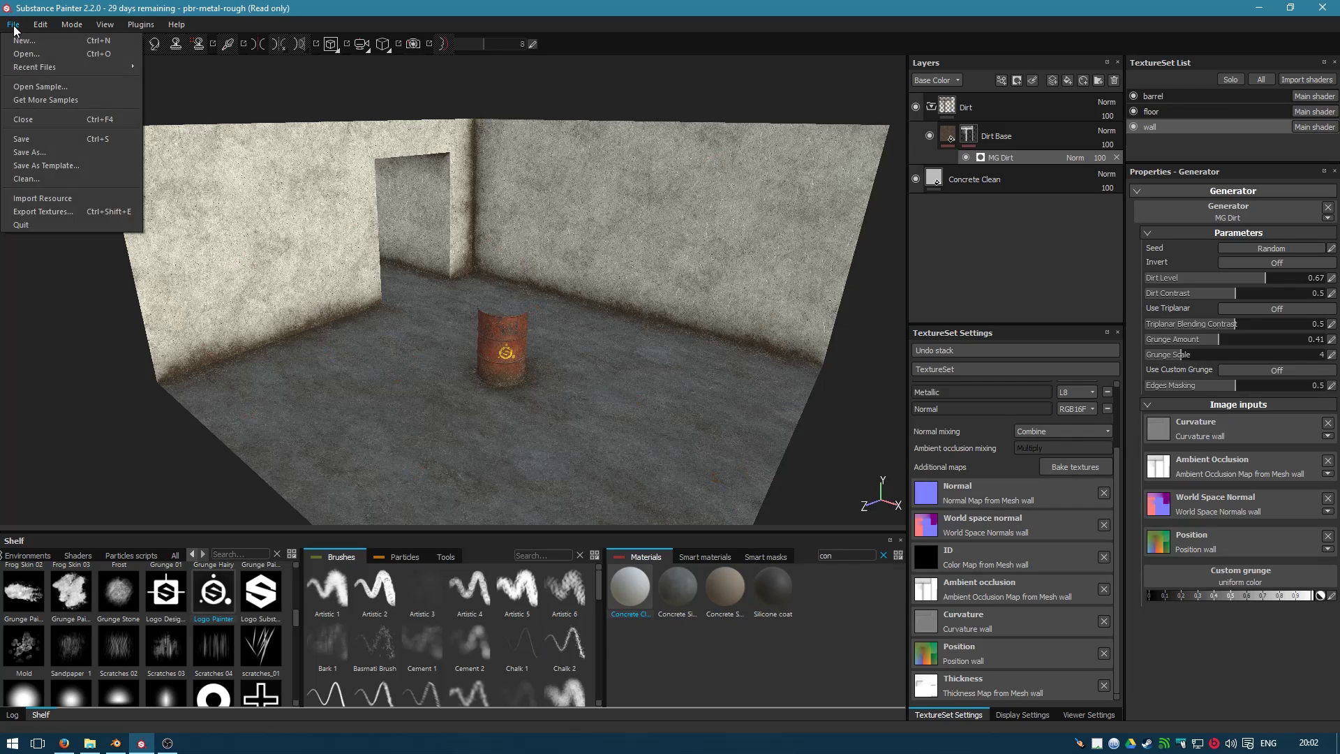
click(66, 210)
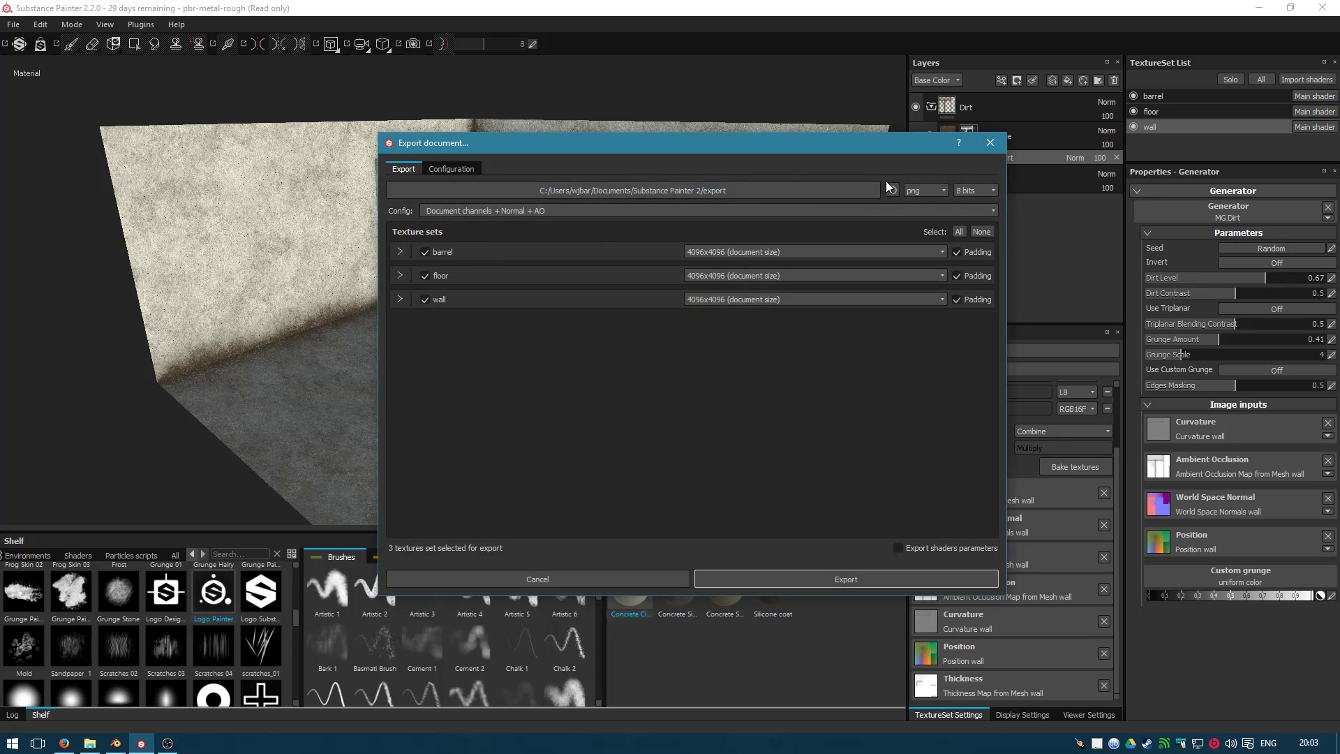
click(842, 196)
click(442, 430)
double_click(576, 278)
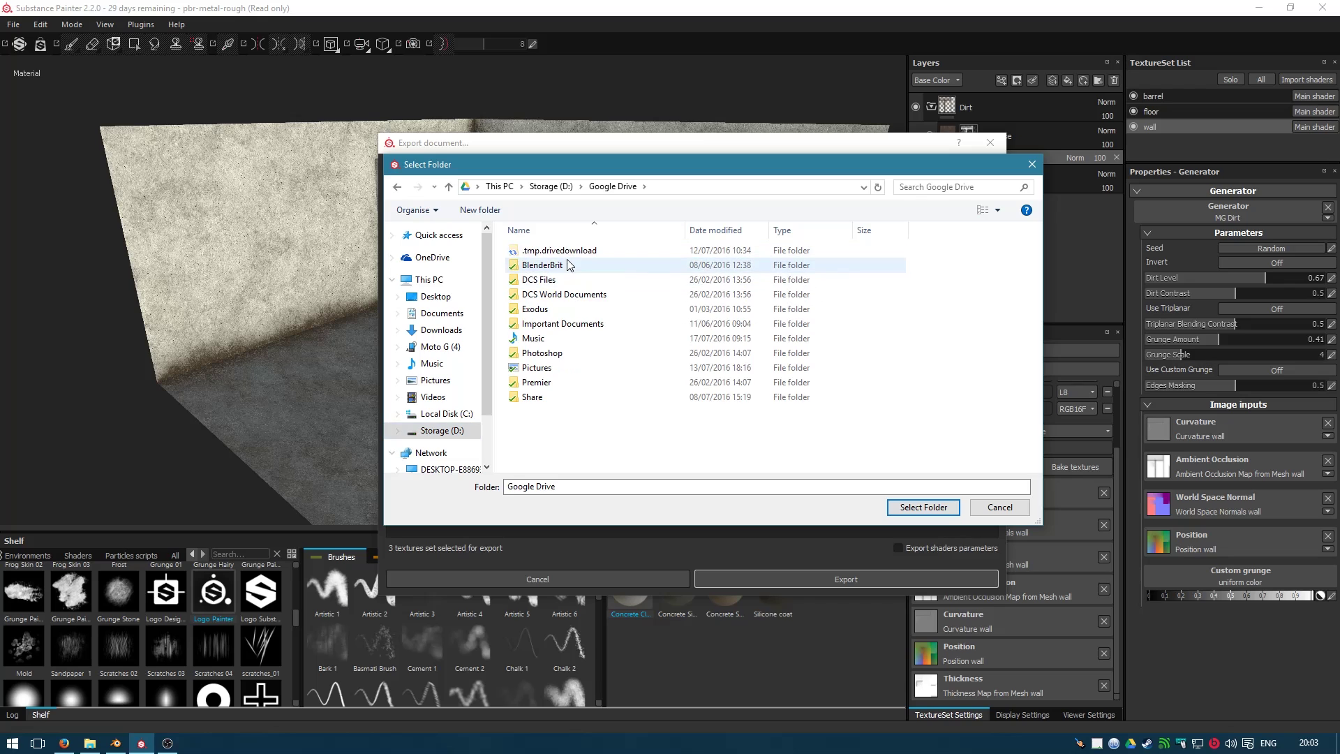
double_click(541, 265)
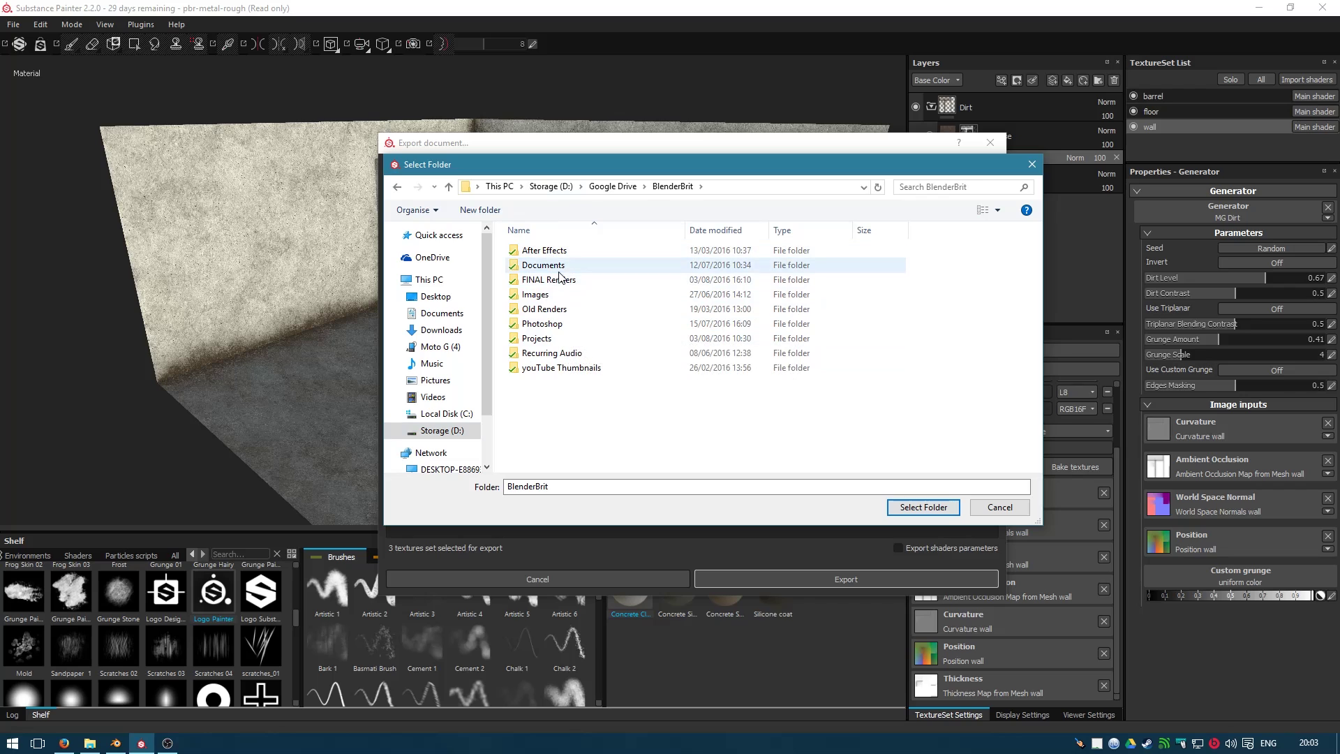
double_click(541, 339)
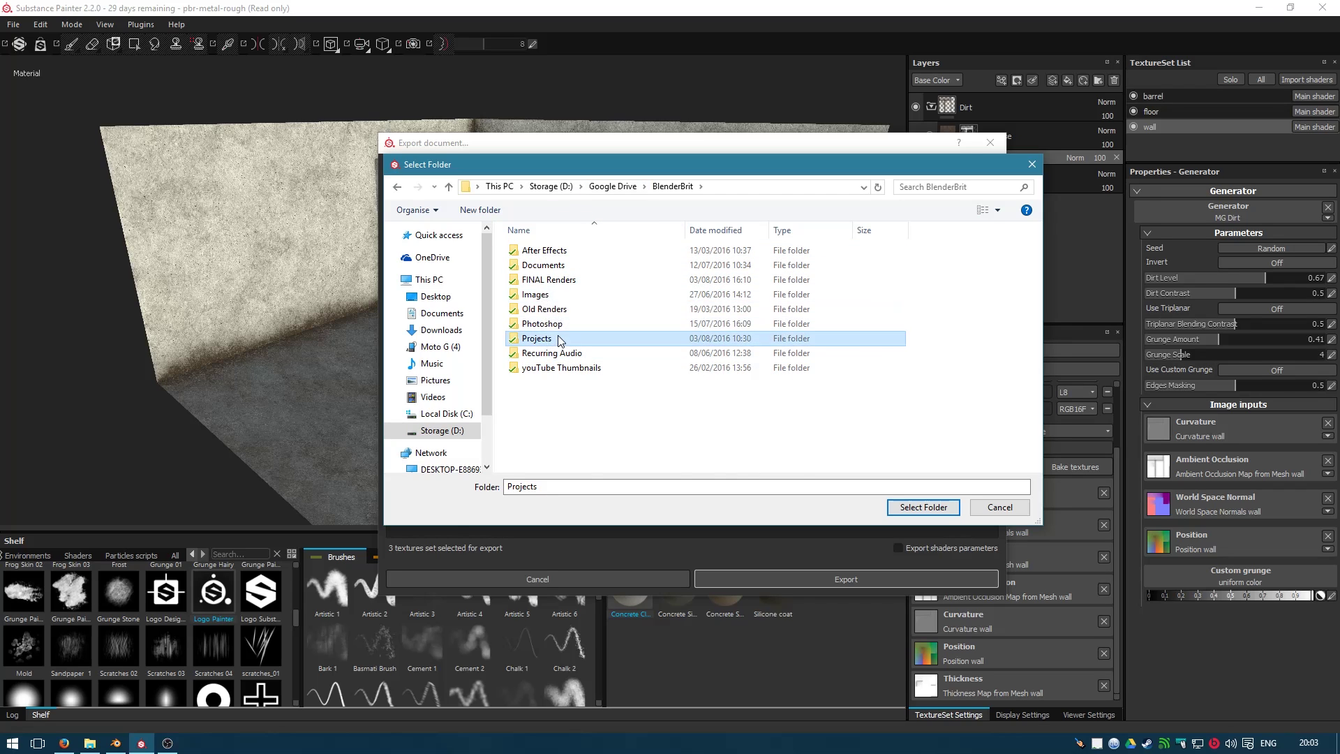
double_click(585, 251)
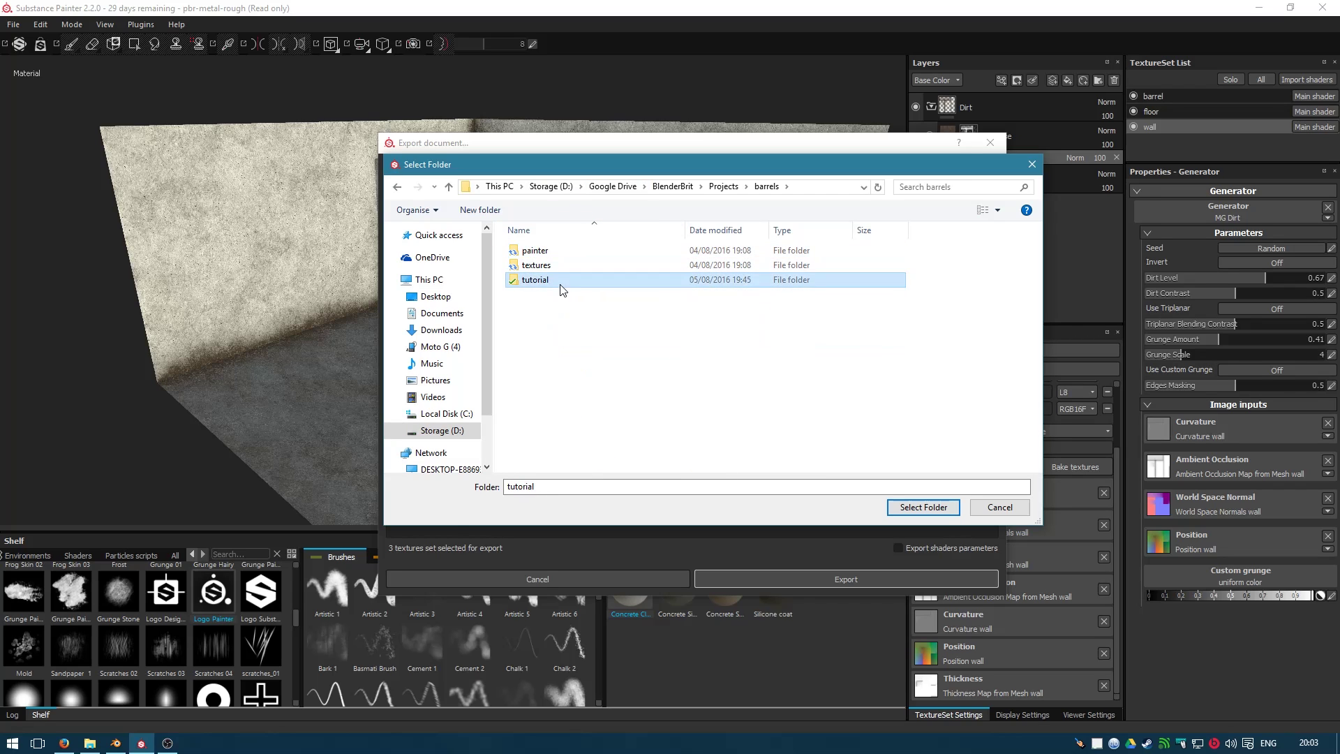
double_click(558, 280)
double_click(562, 252)
click(897, 508)
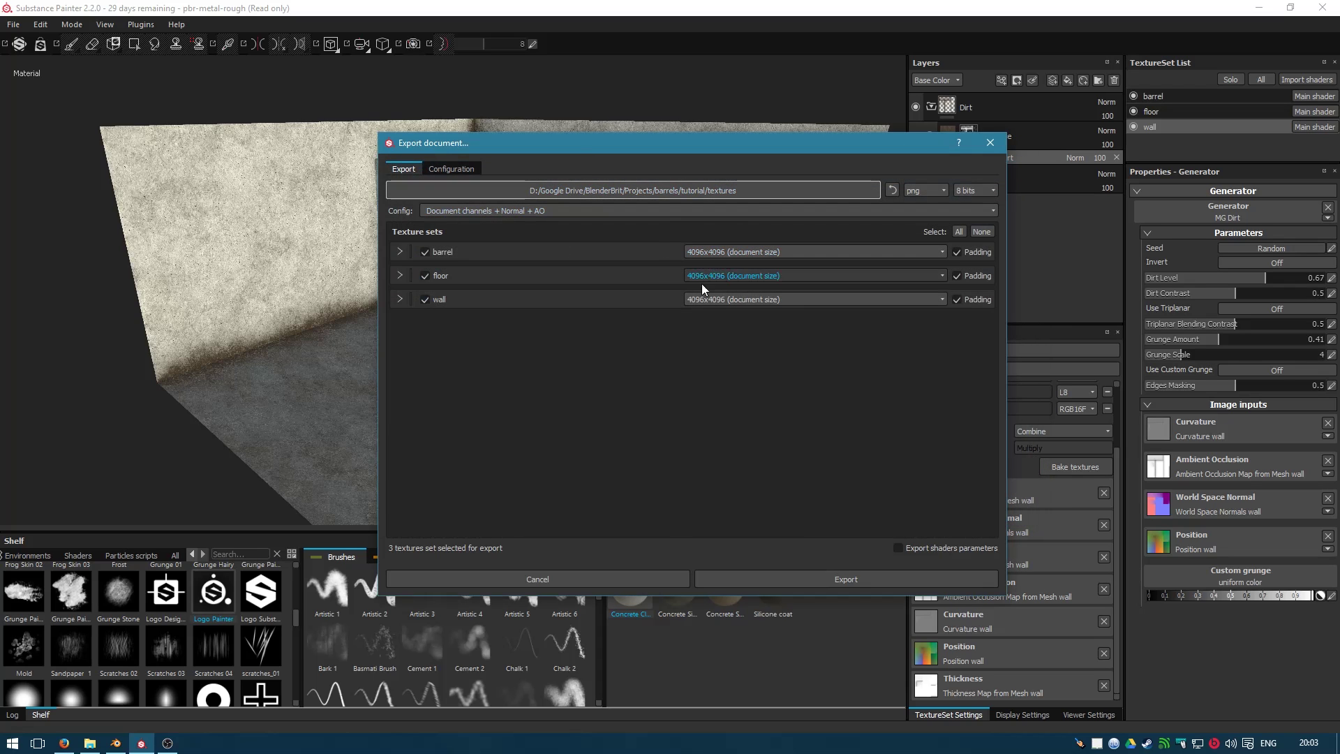
- Check the output maps and export the barrel, floor and wall texture sets as 8-bit PNG with the Document channels + Normal + AO configuration
click(465, 169)
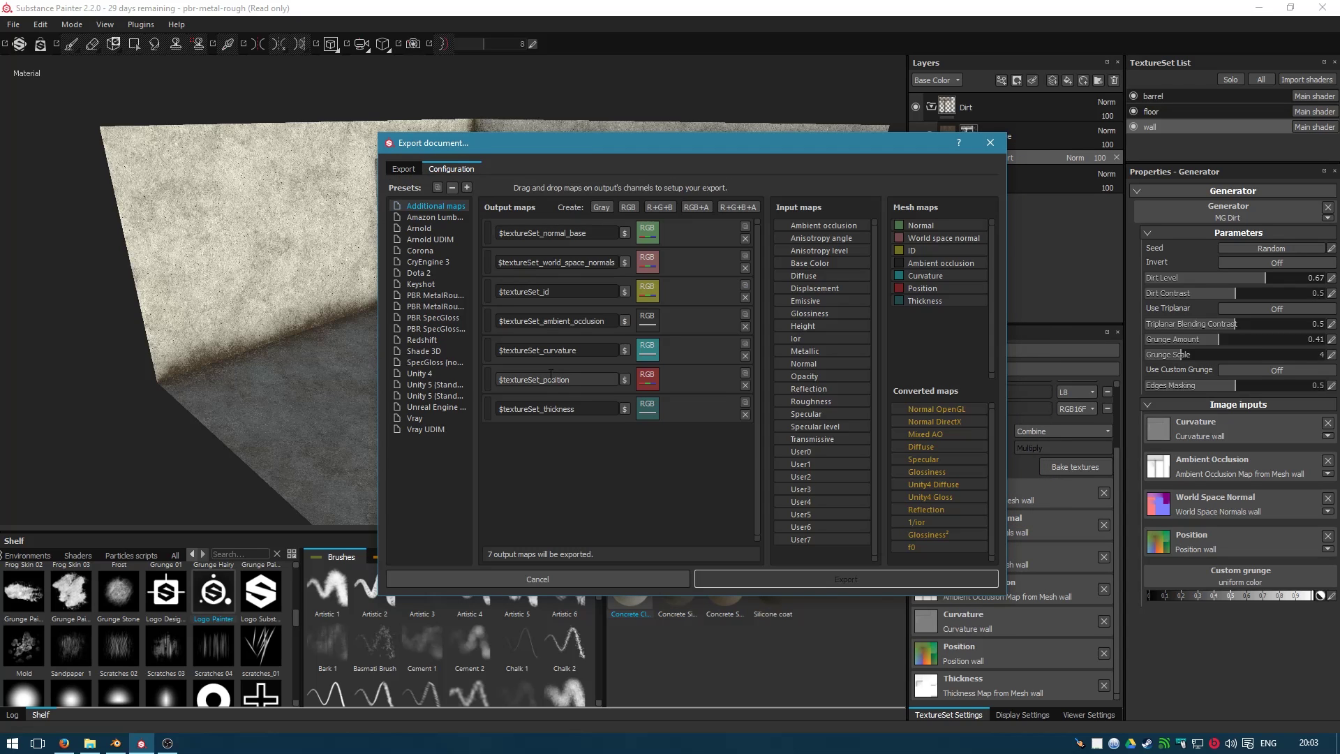
click(405, 169)
click(400, 251)
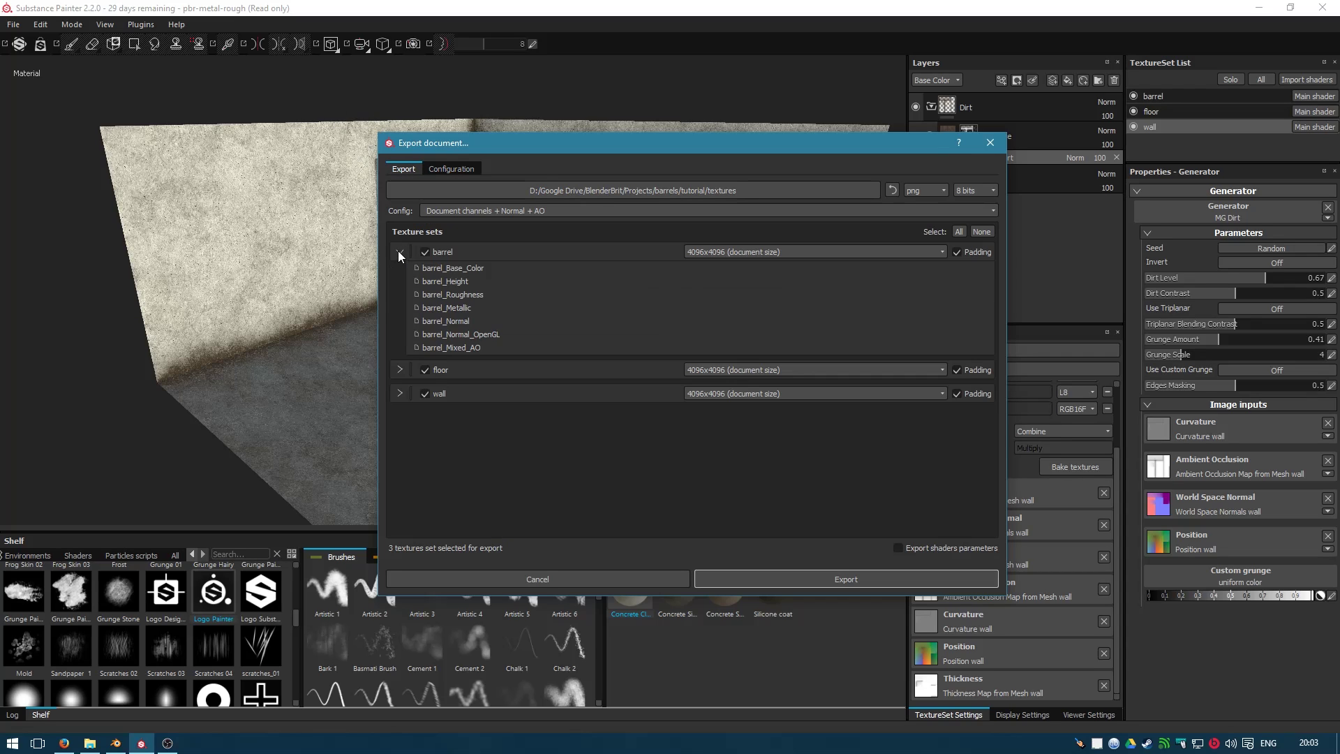
click(398, 250)
click(398, 275)
click(399, 276)
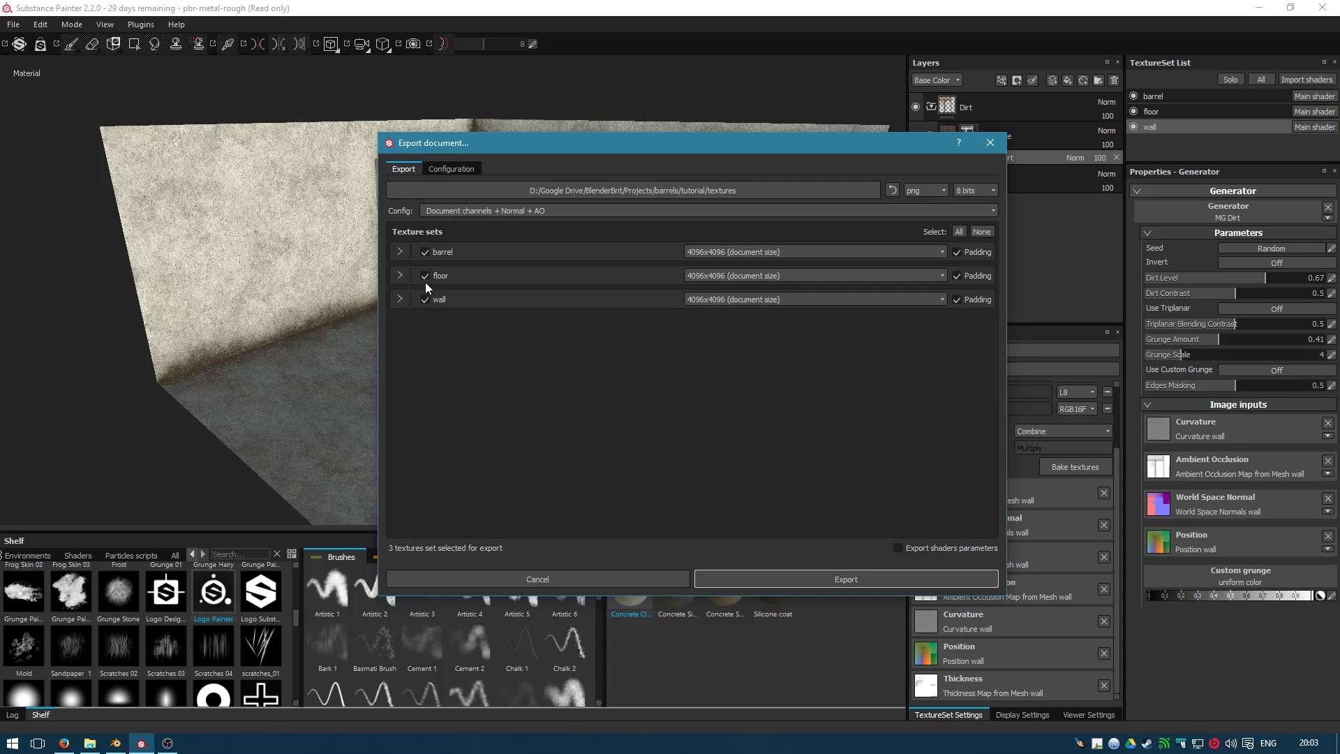
click(781, 585)
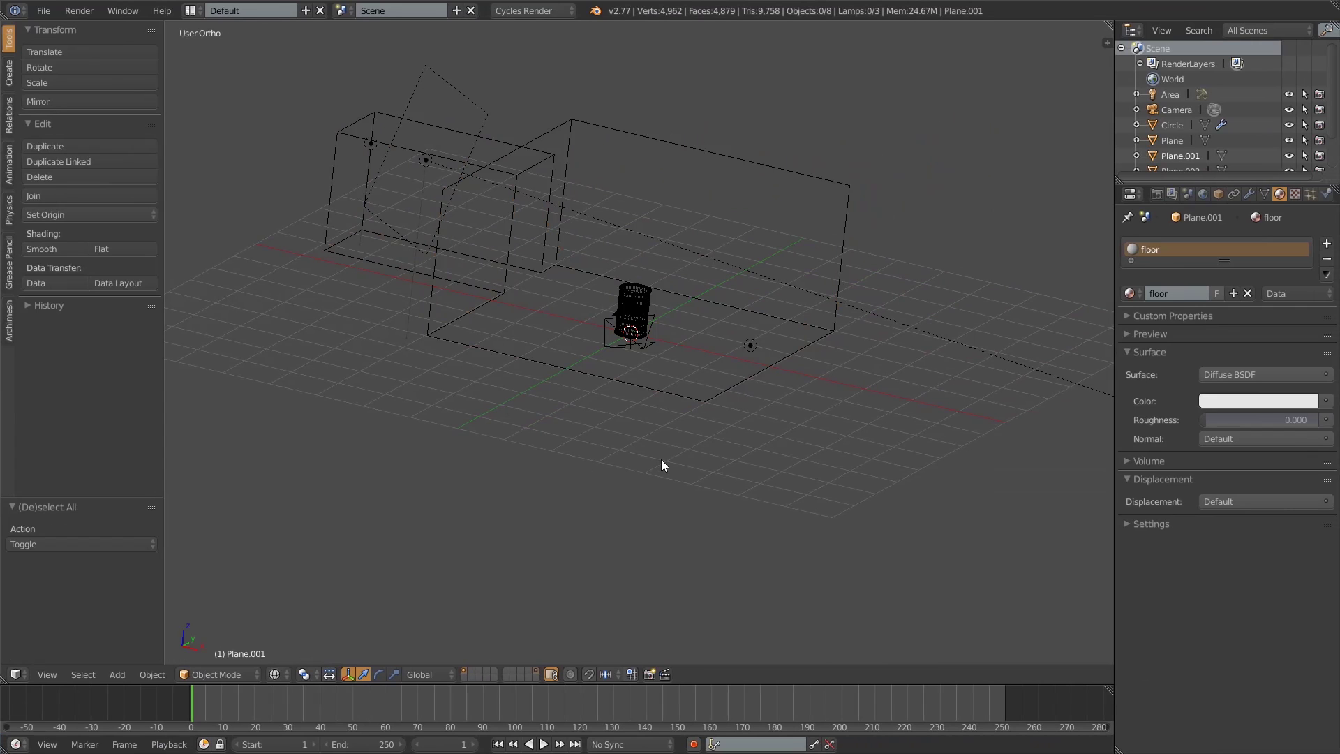
- In Blender, switch to the Nodes screen layout and set the camera view's shading to Rendered
middle_drag(641, 358, 654, 447)
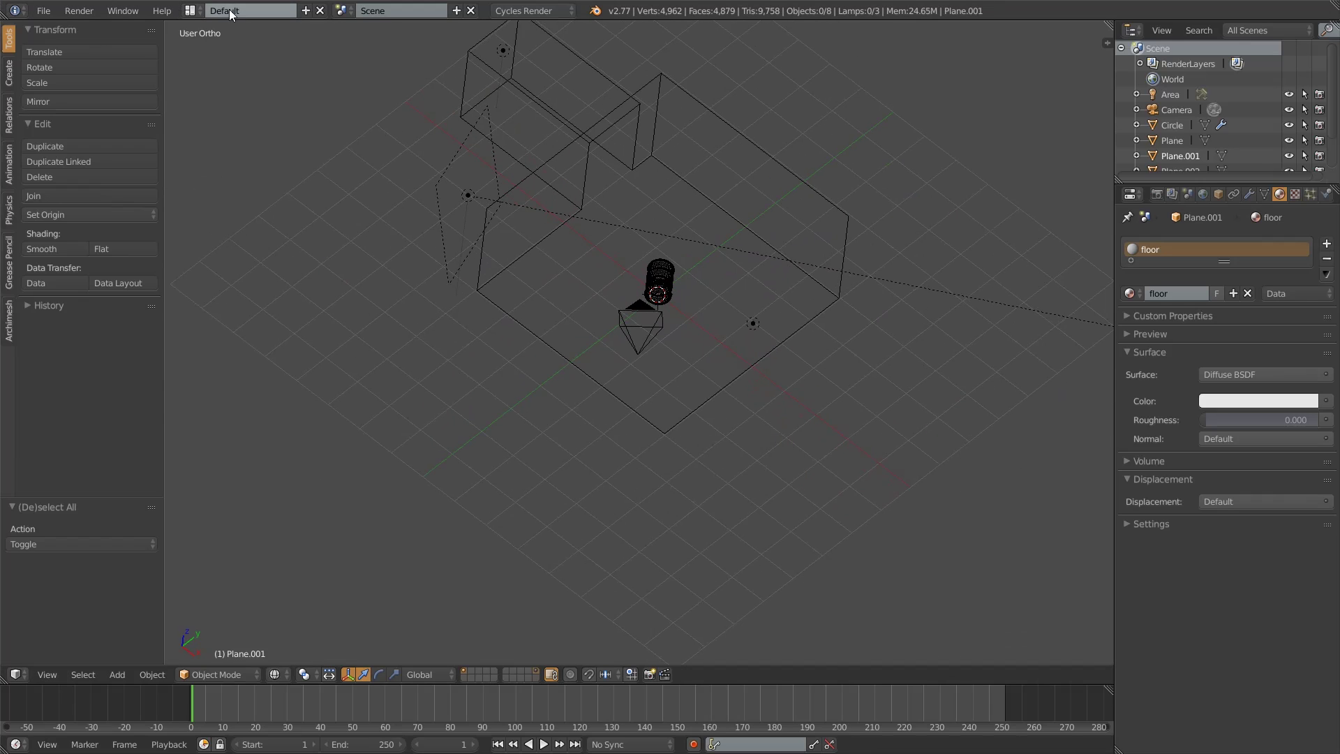
click(191, 11)
click(205, 124)
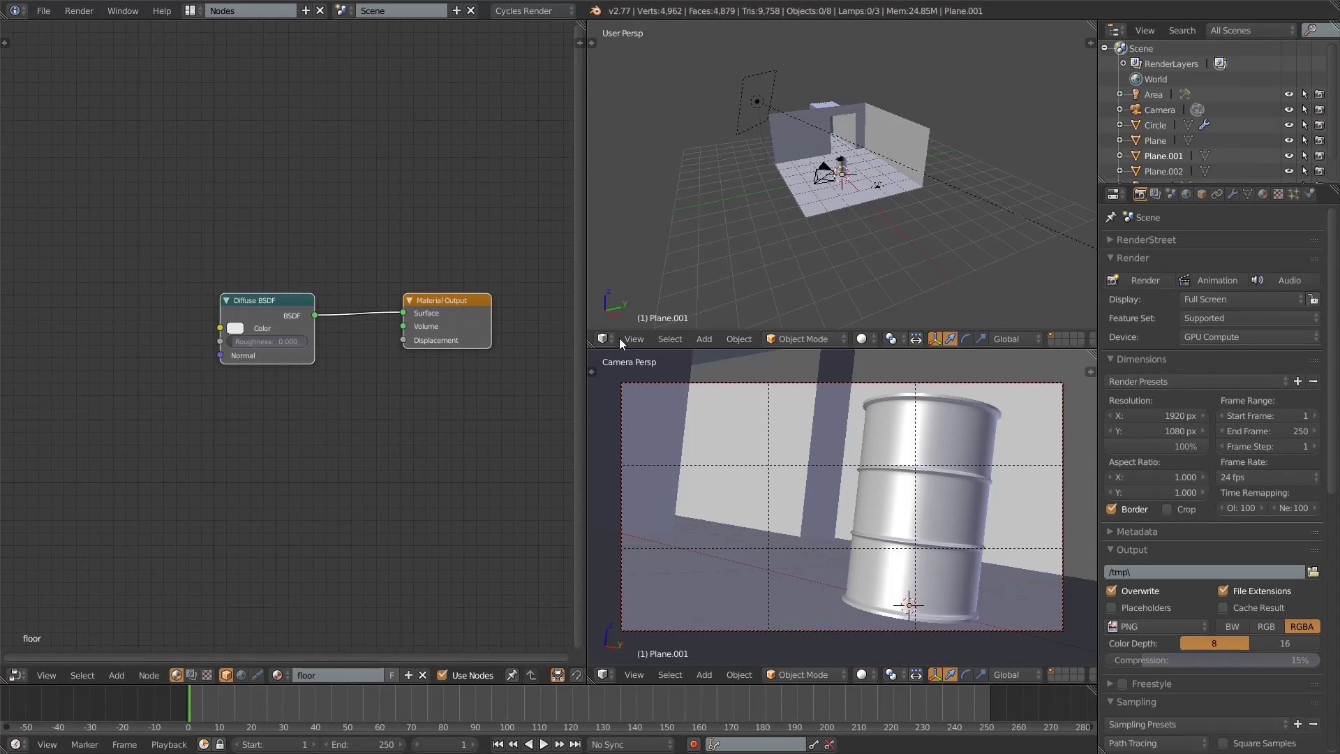
scroll(885, 259, up, 2)
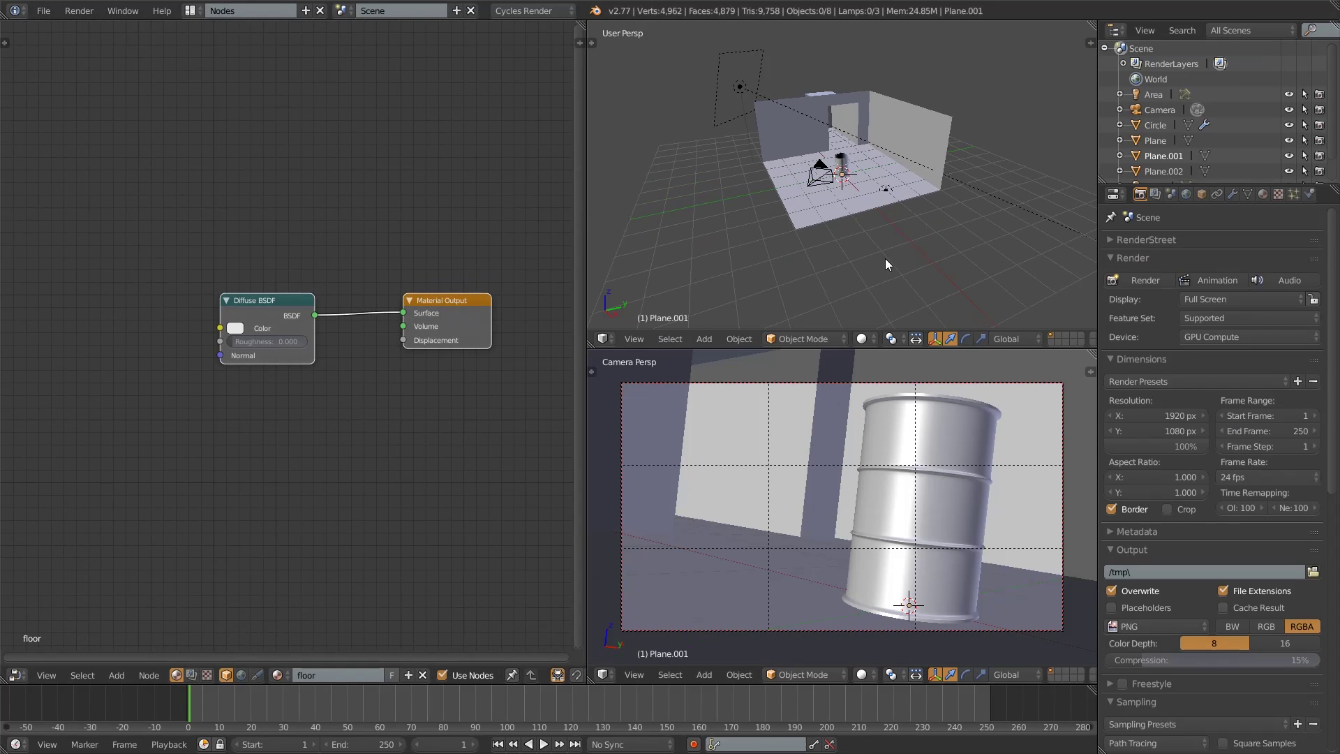
click(867, 674)
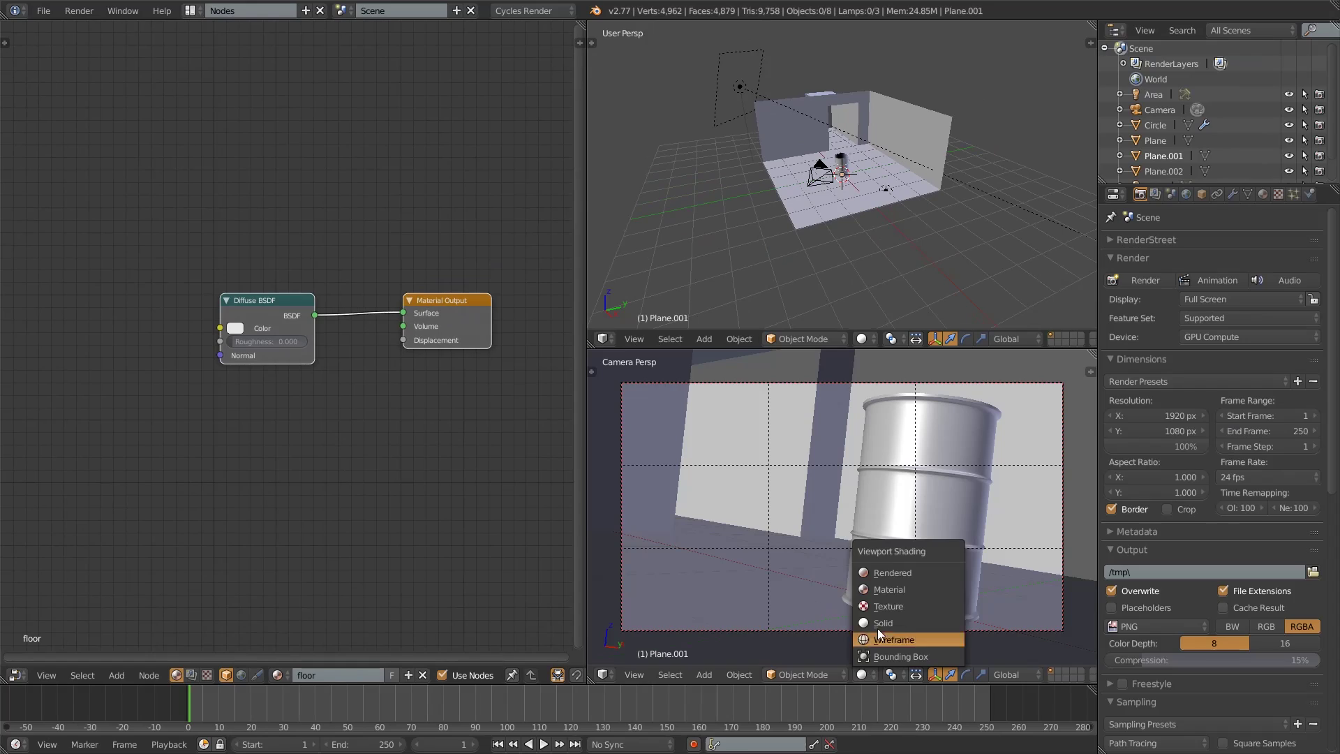
click(923, 573)
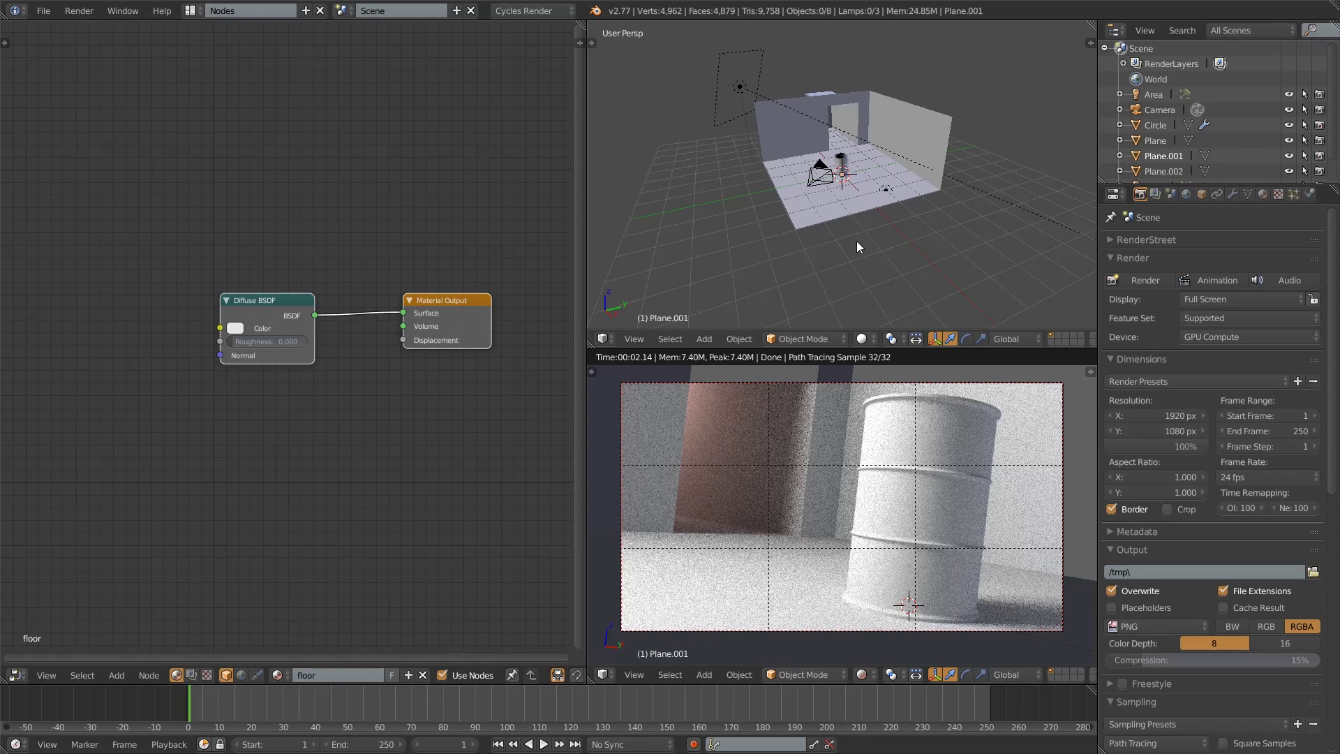
- Select the barrel and add the SP2Blend v1.0 group node to its material
scroll(907, 237, up, 5)
right_click(849, 155)
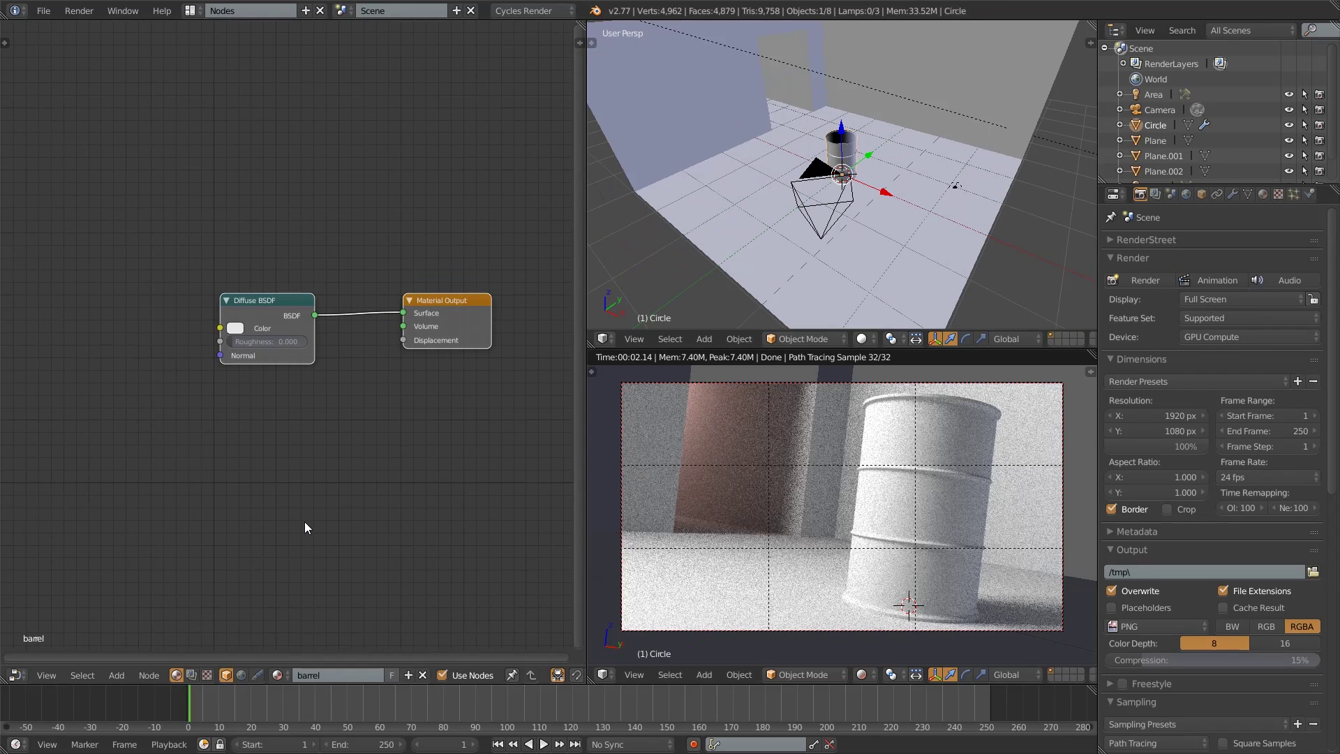
scroll(374, 525, up, 1)
click(122, 673)
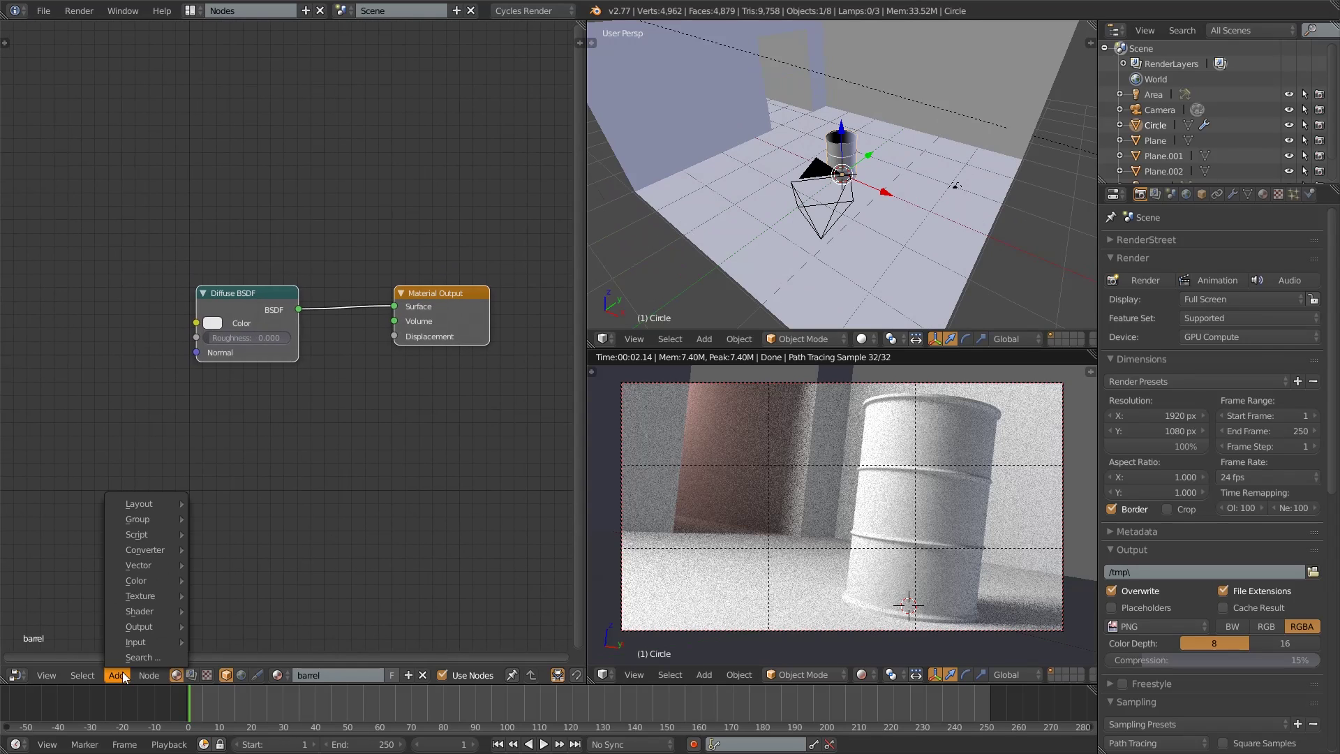
mouse_move(178, 521)
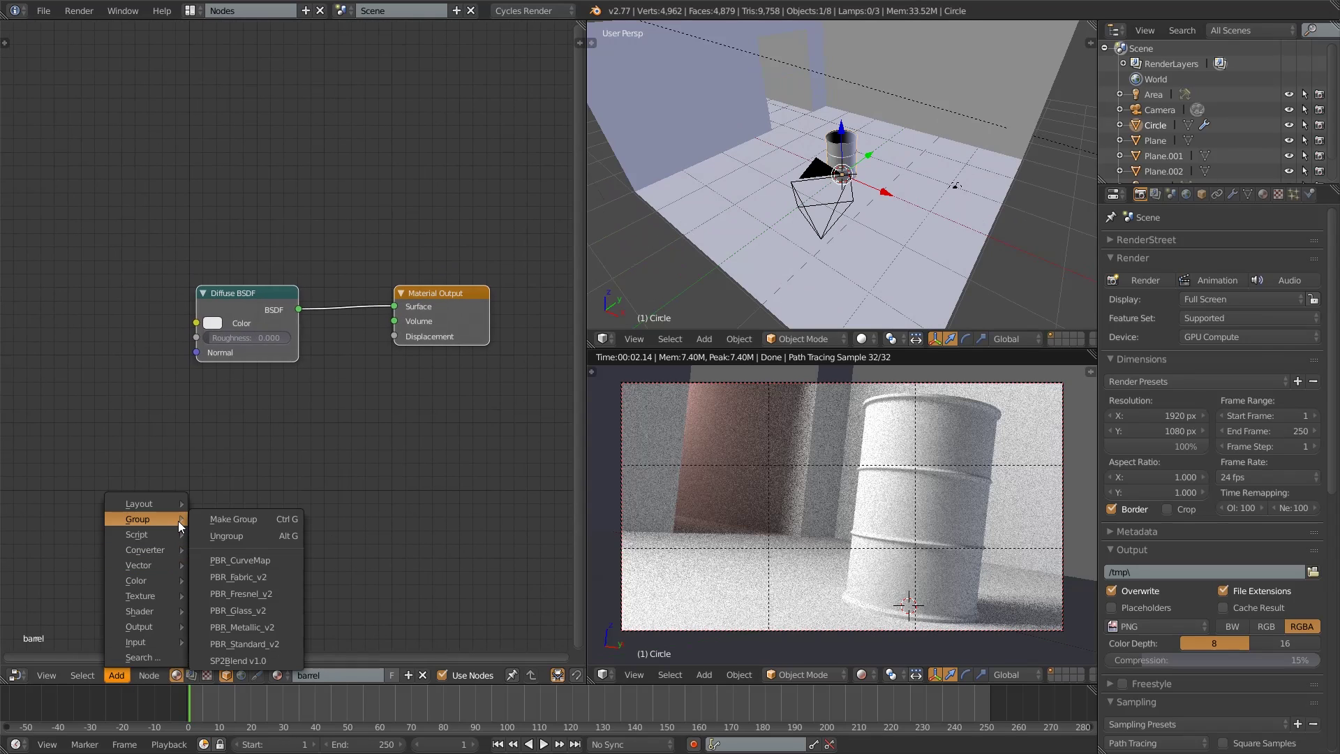
click(252, 660)
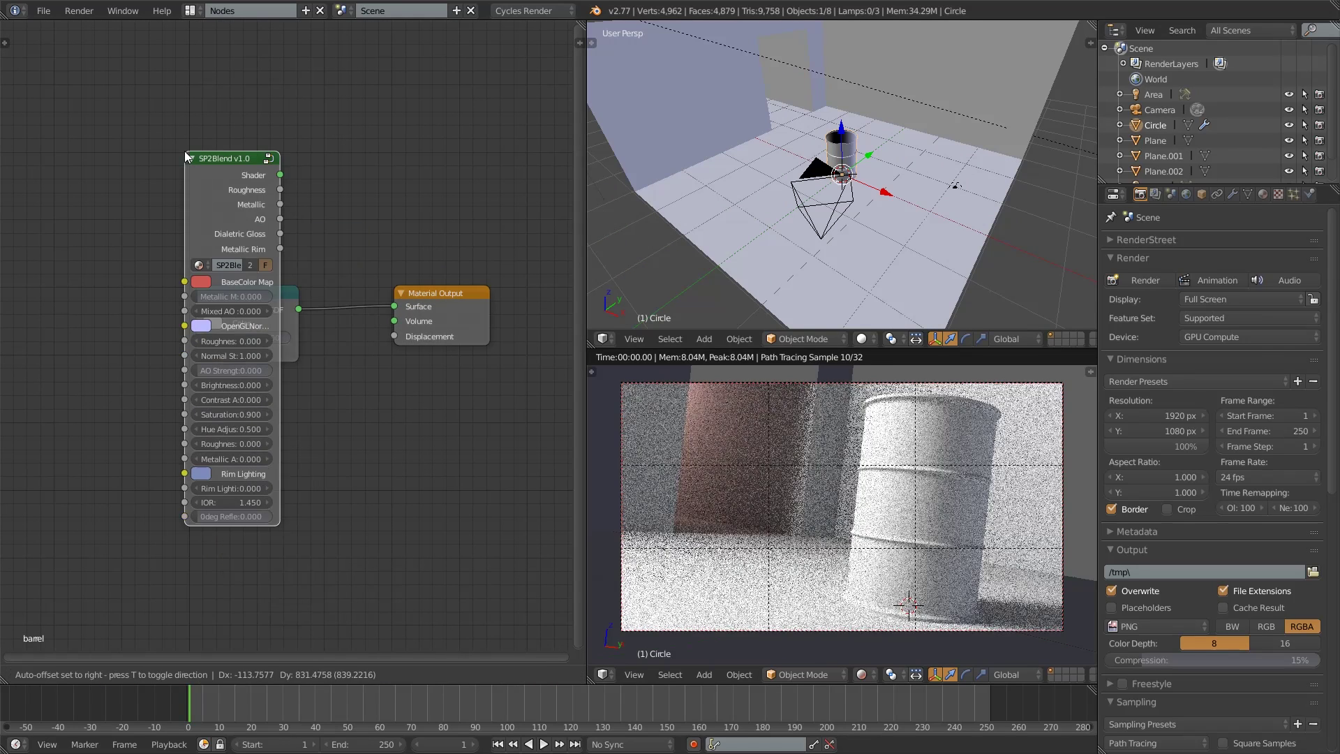
click(94, 129)
- Widen the SP2Blend v1.0 node and place it above the Material Output node
drag(187, 268, 254, 268)
drag(182, 219, 115, 91)
scroll(149, 110, down, 1)
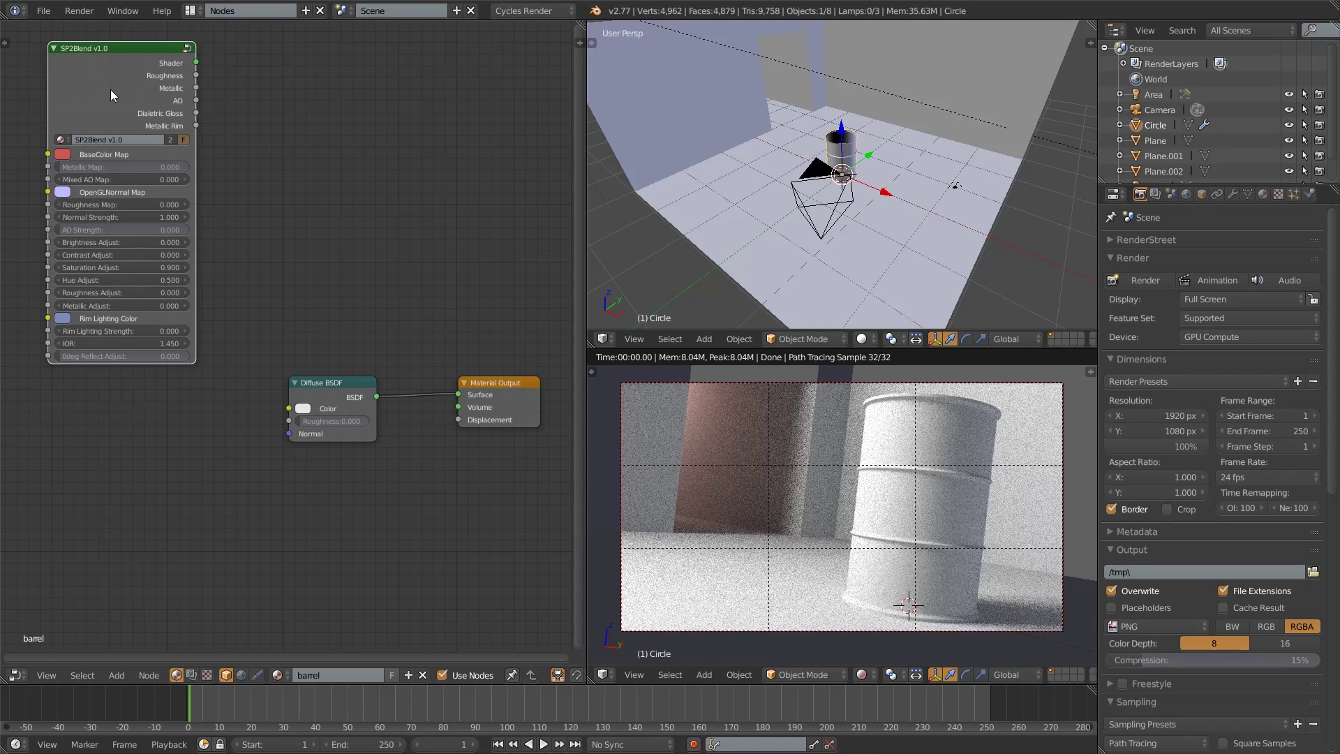
scroll(140, 220, down, 2)
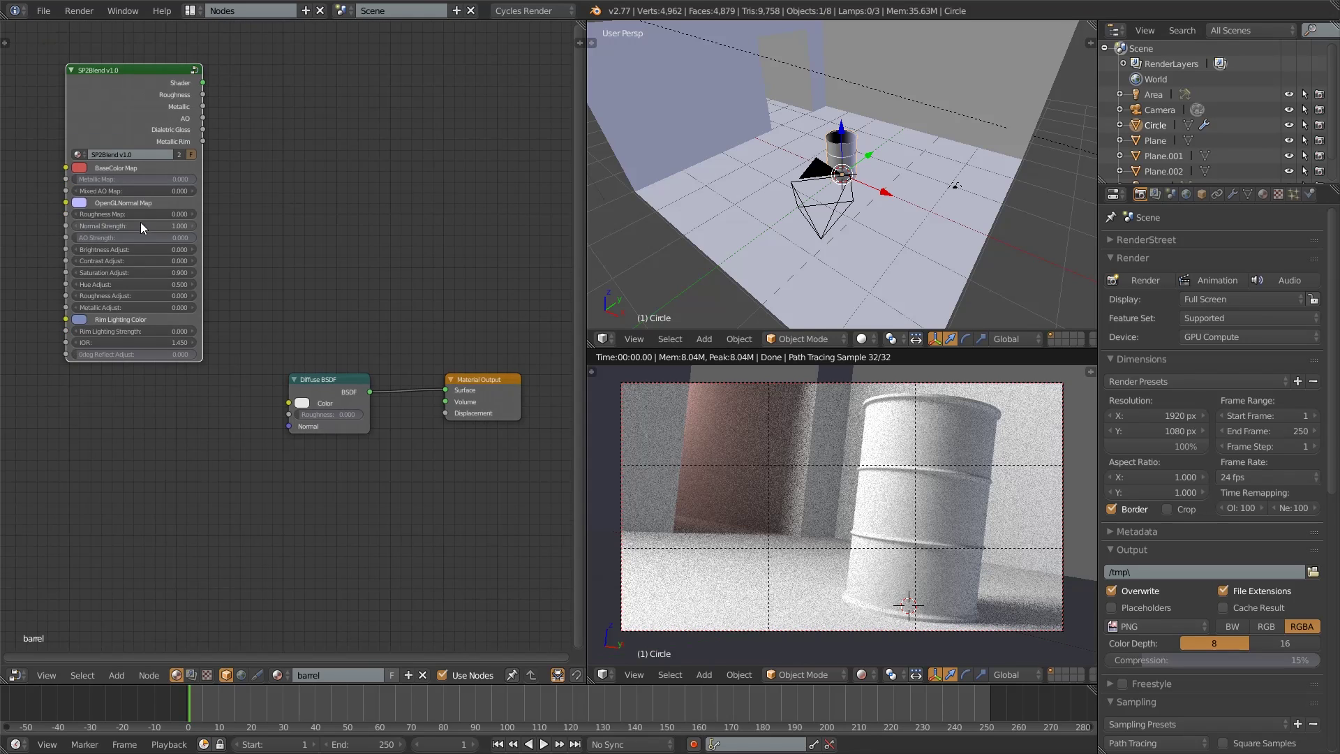
drag(130, 165, 438, 112)
scroll(274, 537, up, 2)
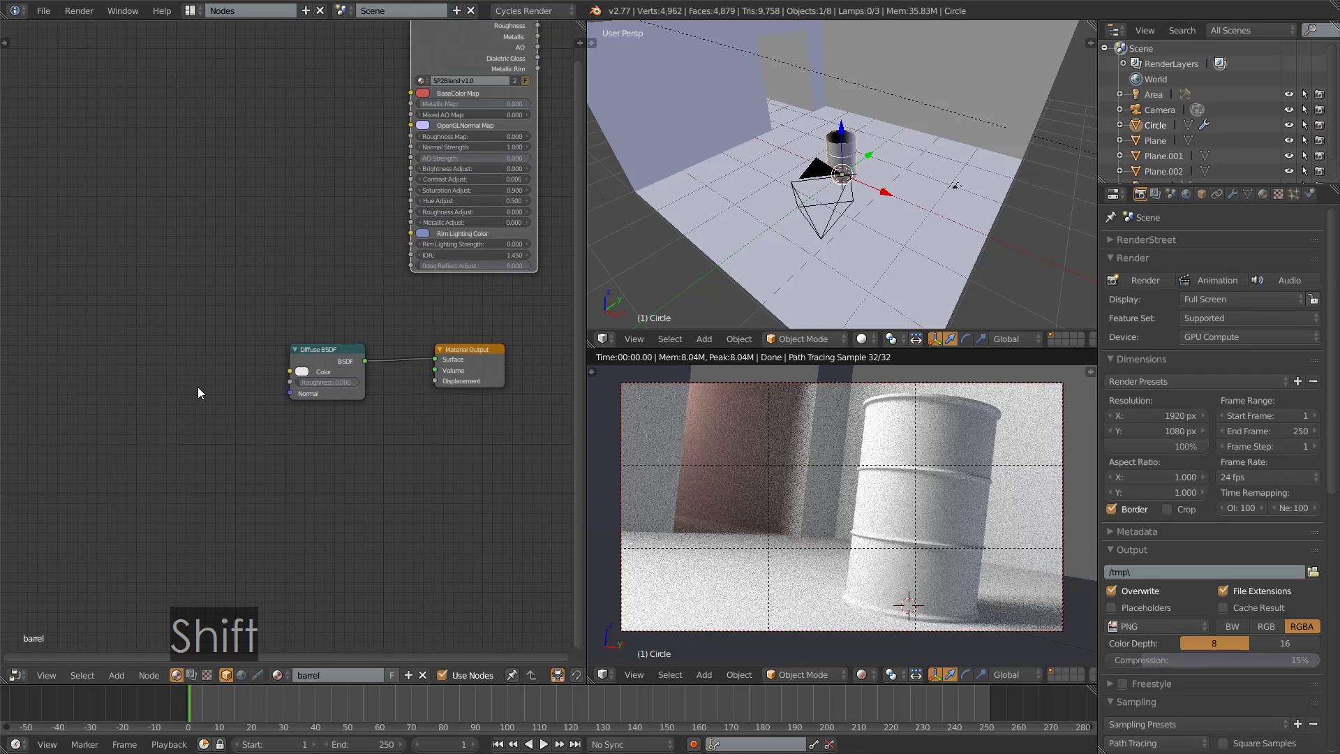
- Start adding multiple image textures, browse to the tutorial's textures folder and show its files as a detailed list
key(shift+a)
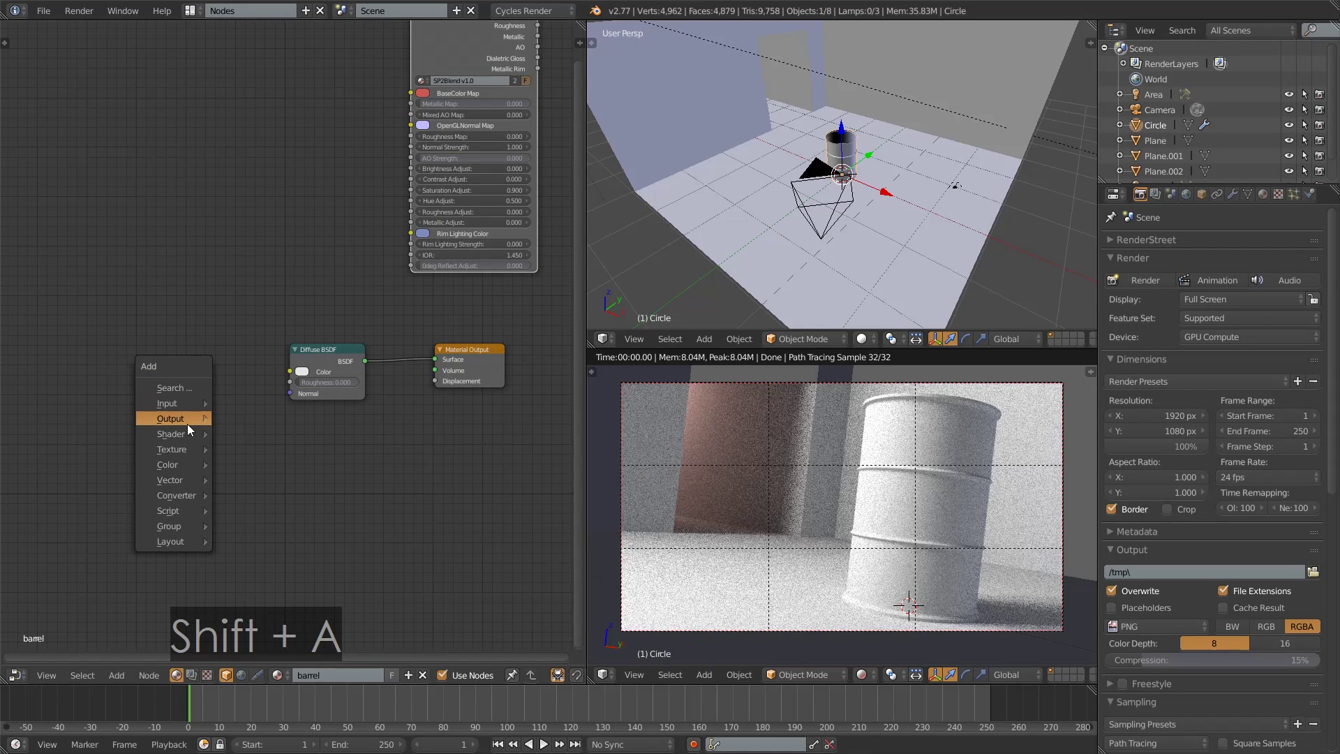
mouse_move(186, 447)
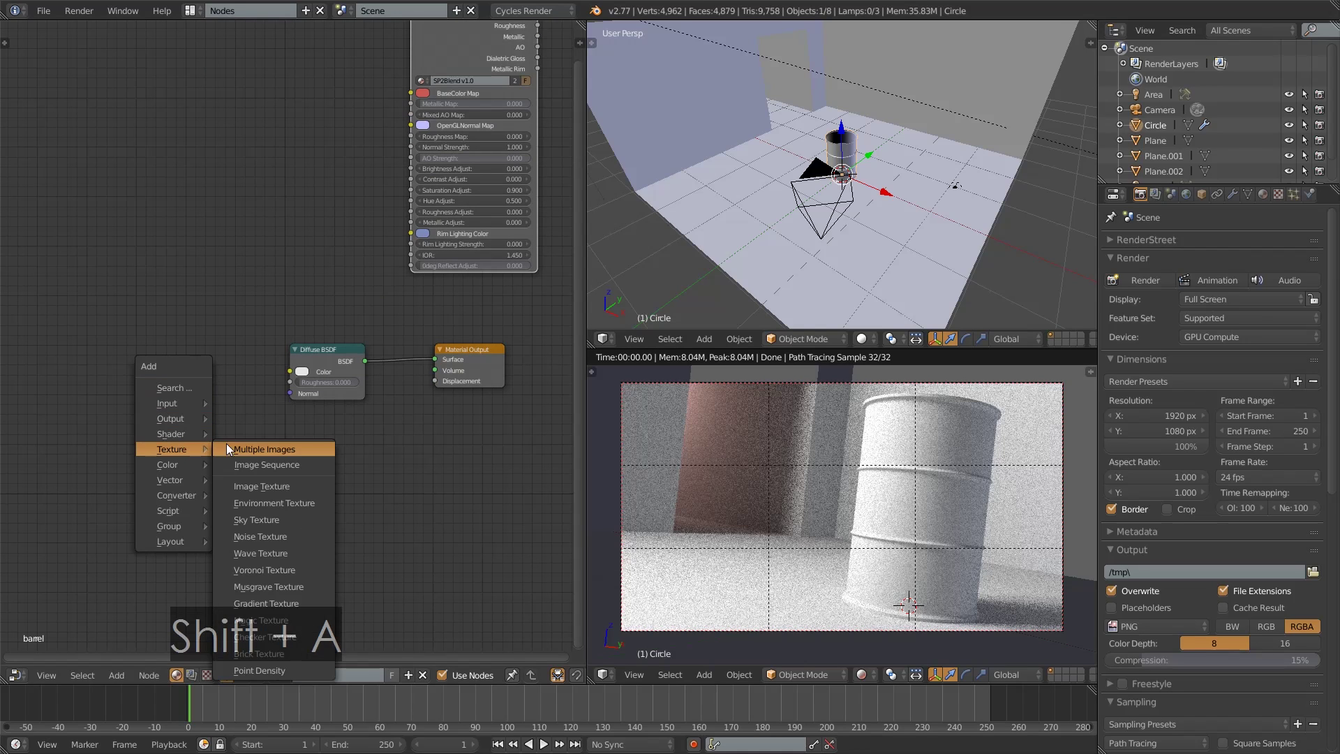
click(314, 448)
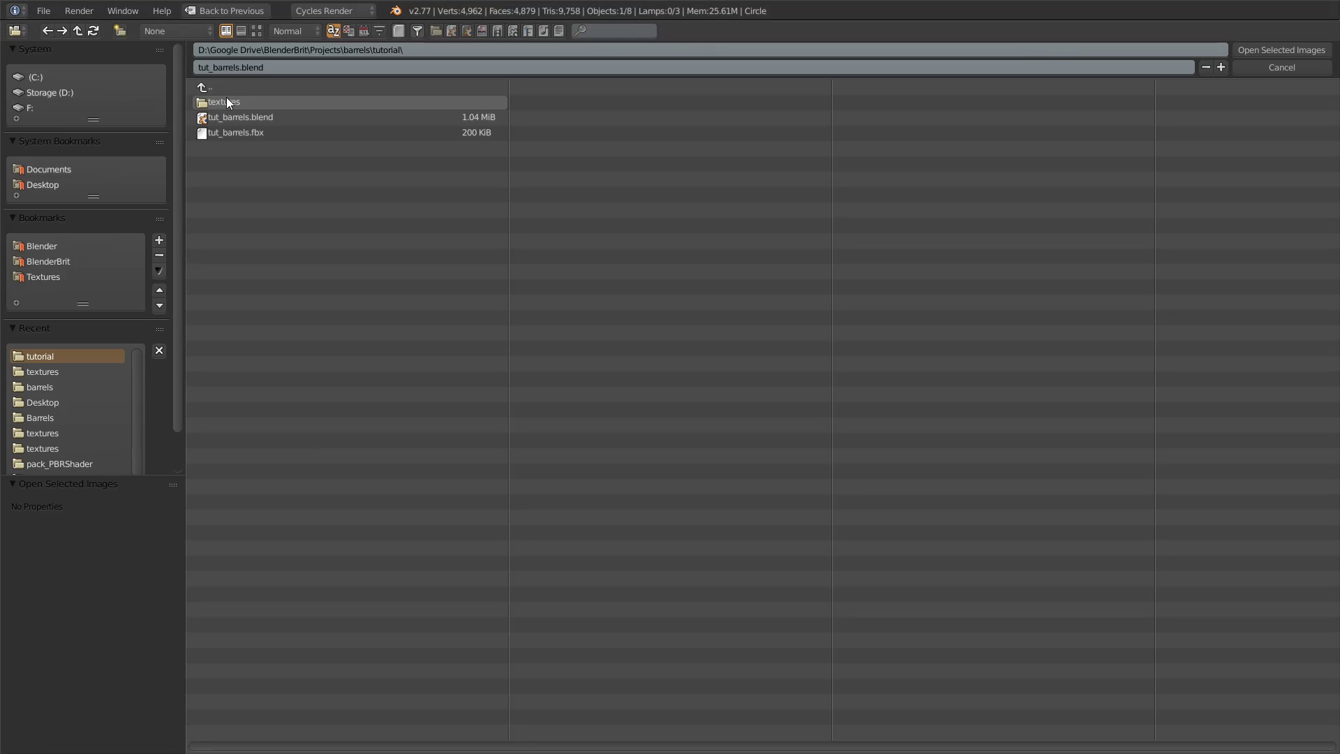
click(314, 103)
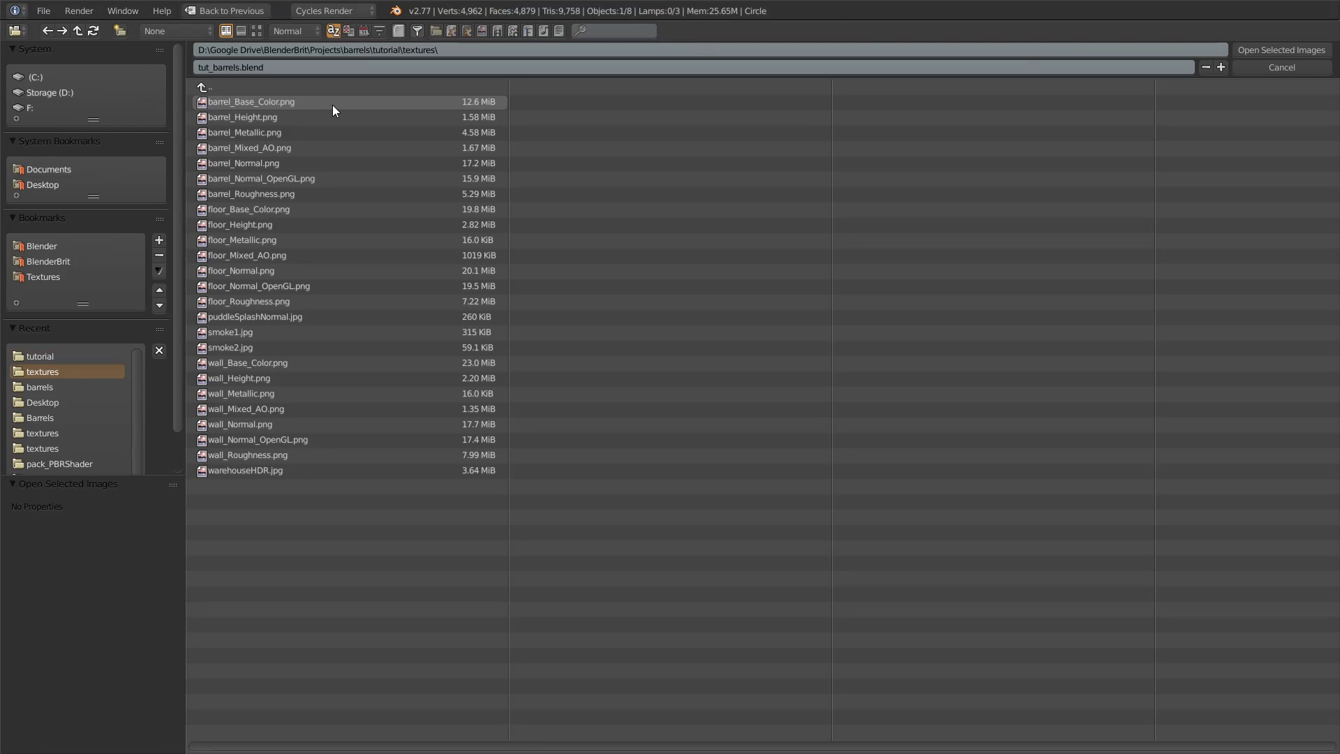
click(256, 30)
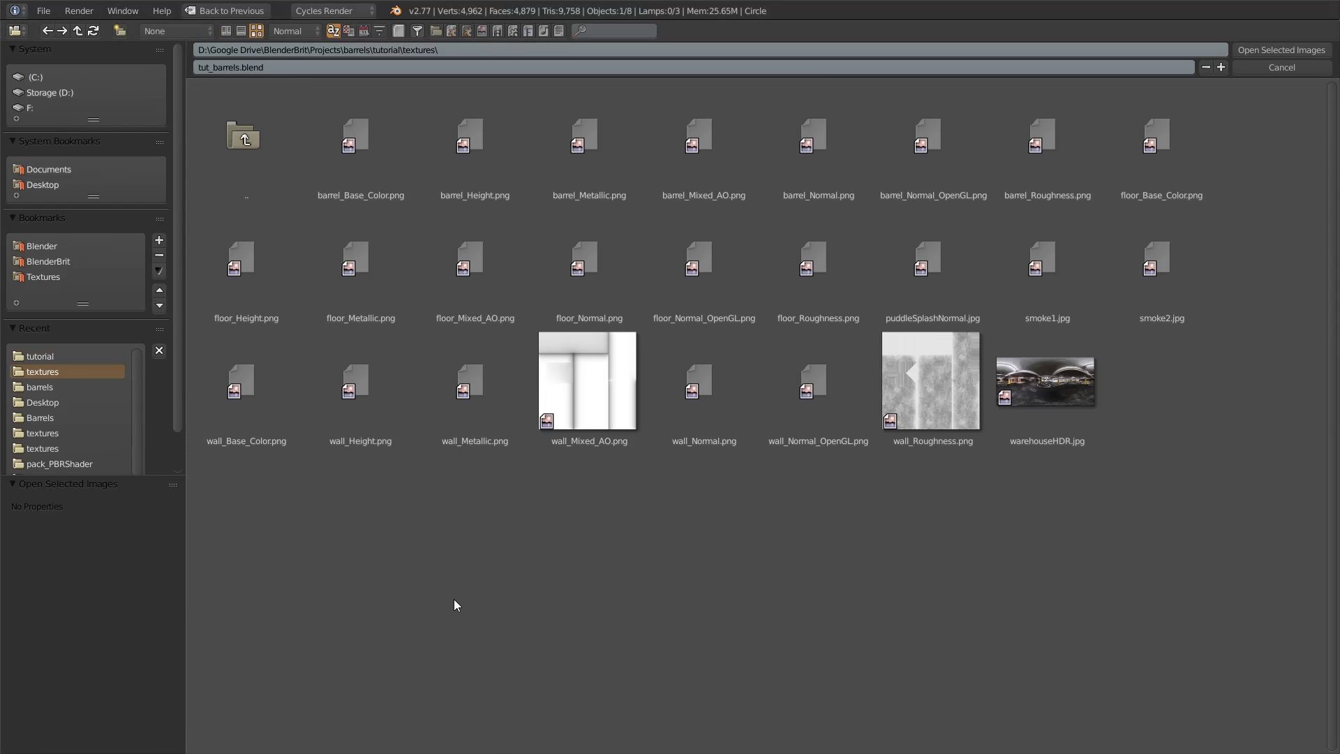
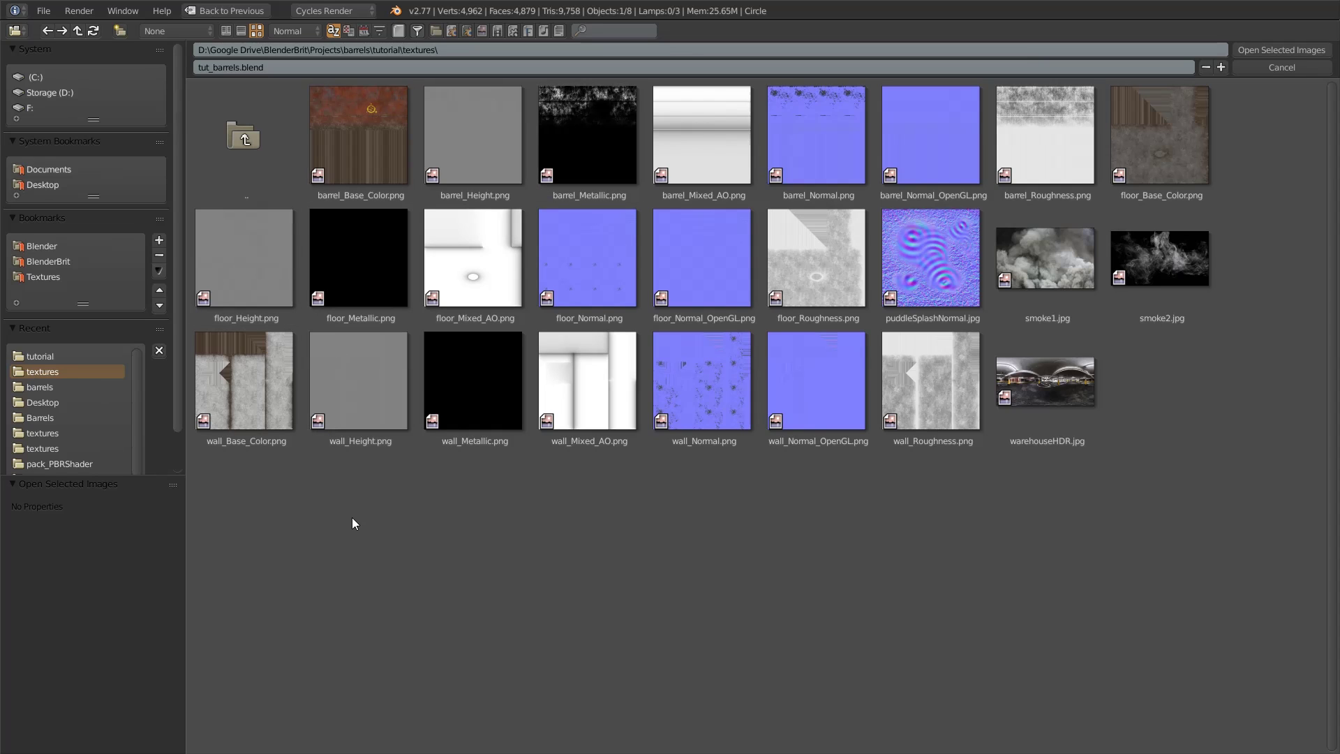
click(241, 31)
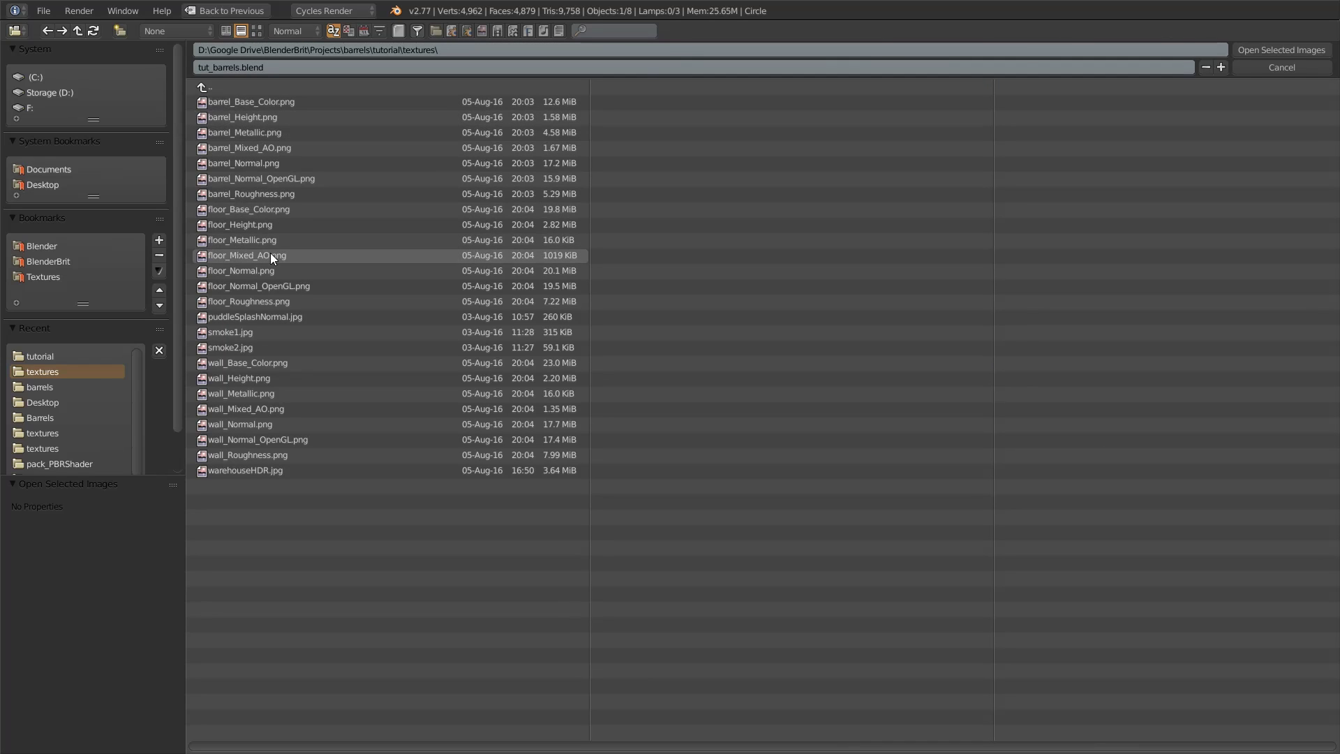
- Load the barrel's Base_Color, Metallic, Mixed_AO, Normal_OpenGL and Roughness PNG files as image texture nodes
click(303, 101)
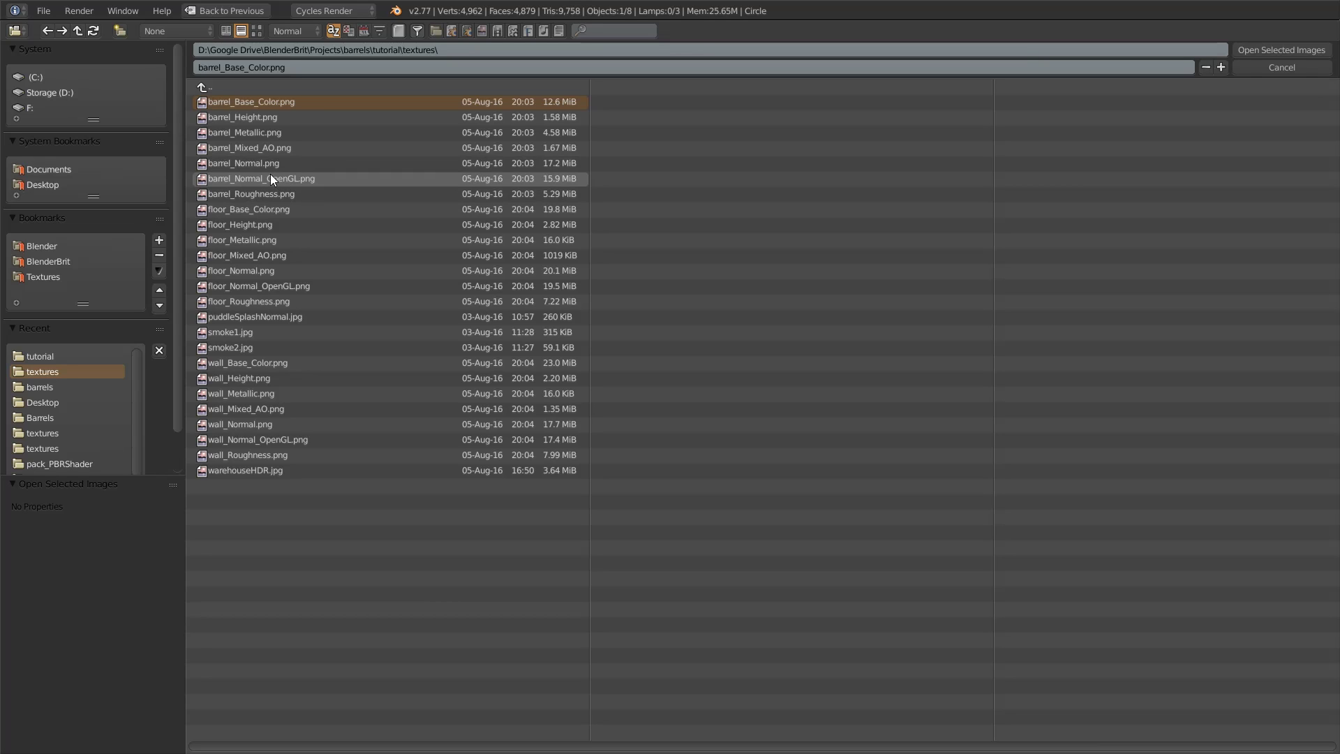
shift+click(342, 178)
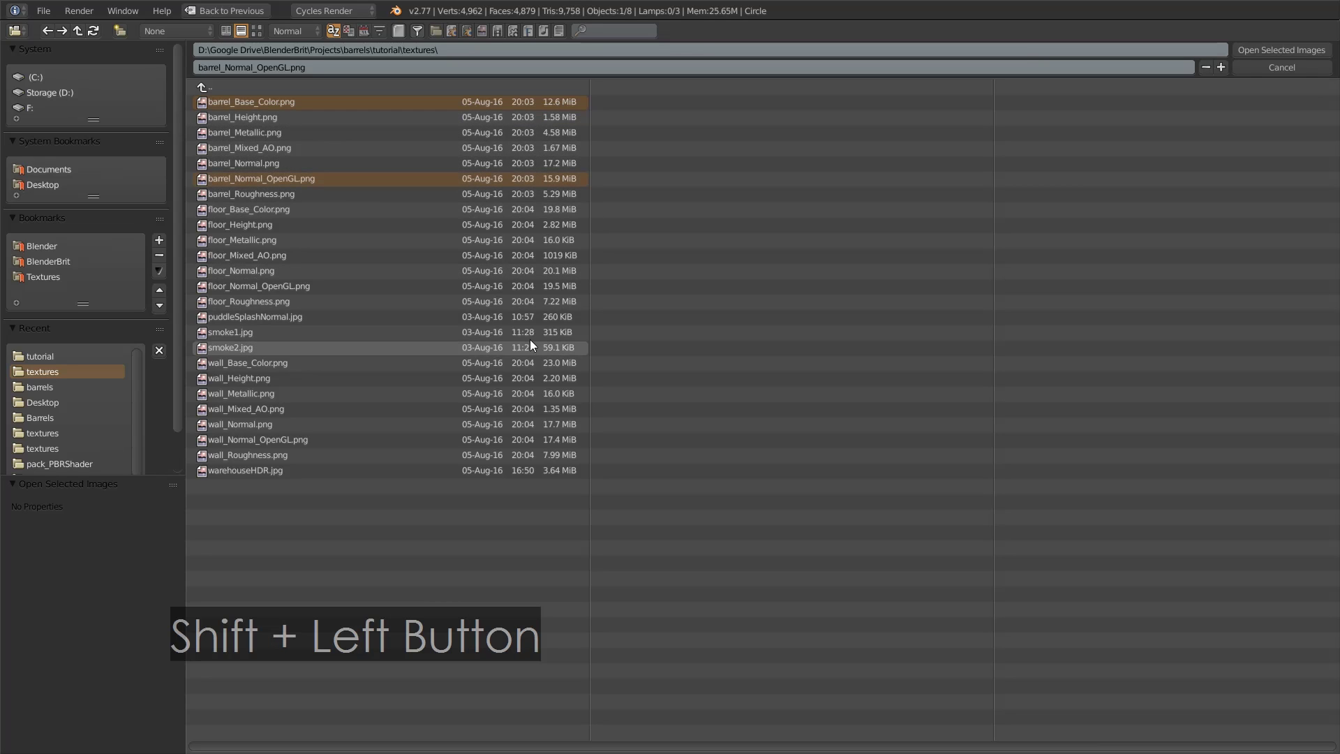
shift+click(295, 131)
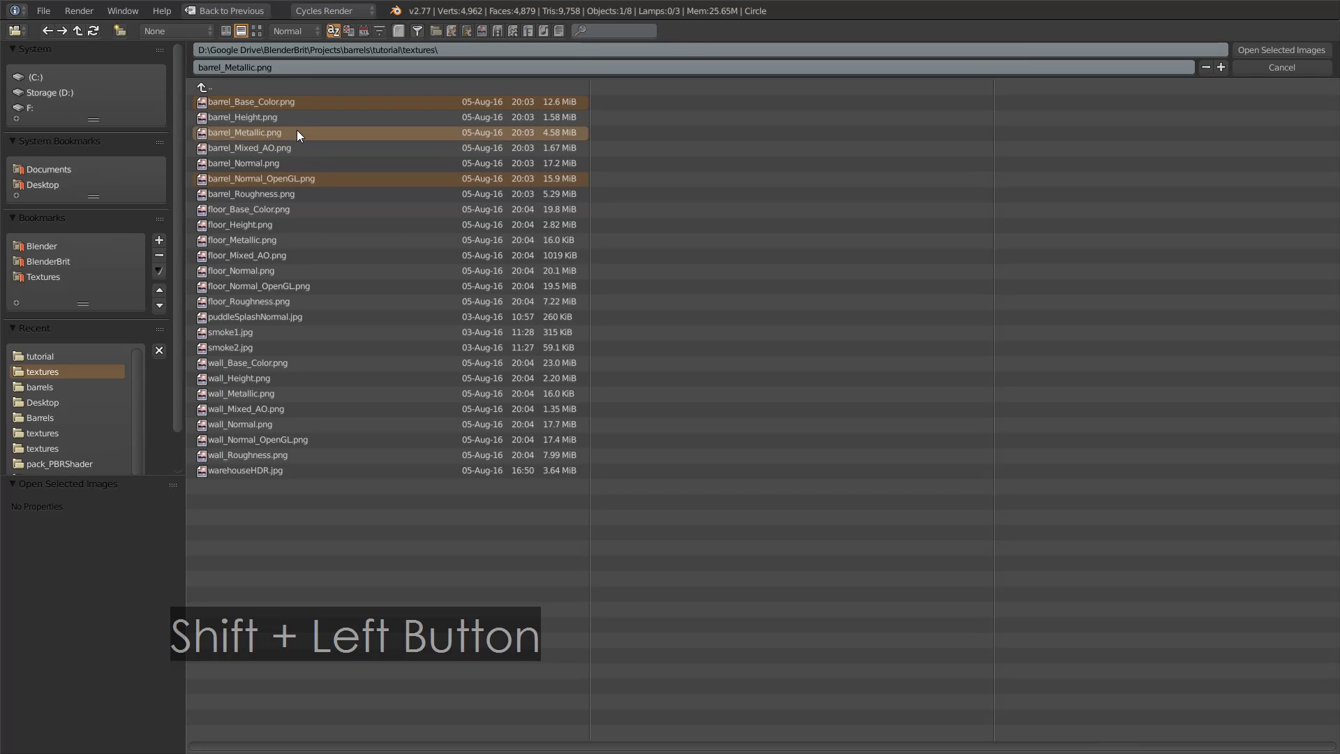
shift+click(290, 148)
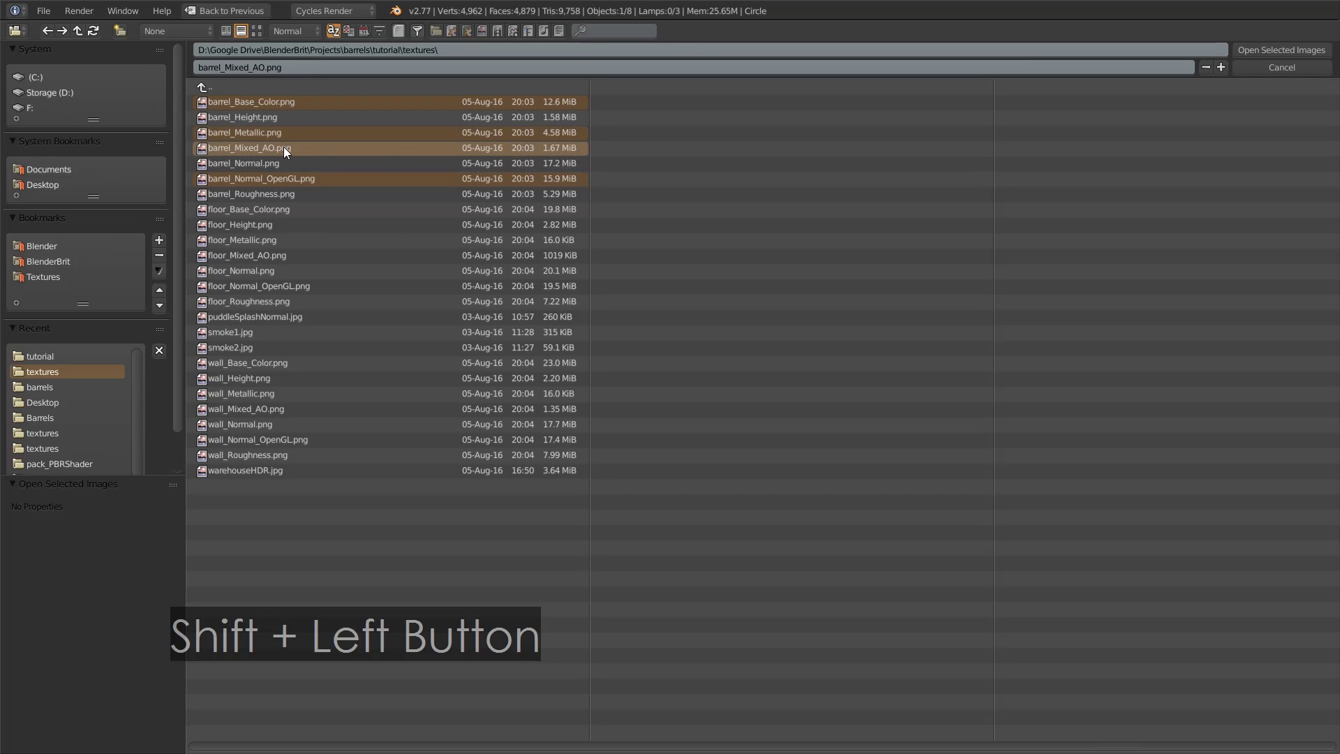
shift+click(295, 194)
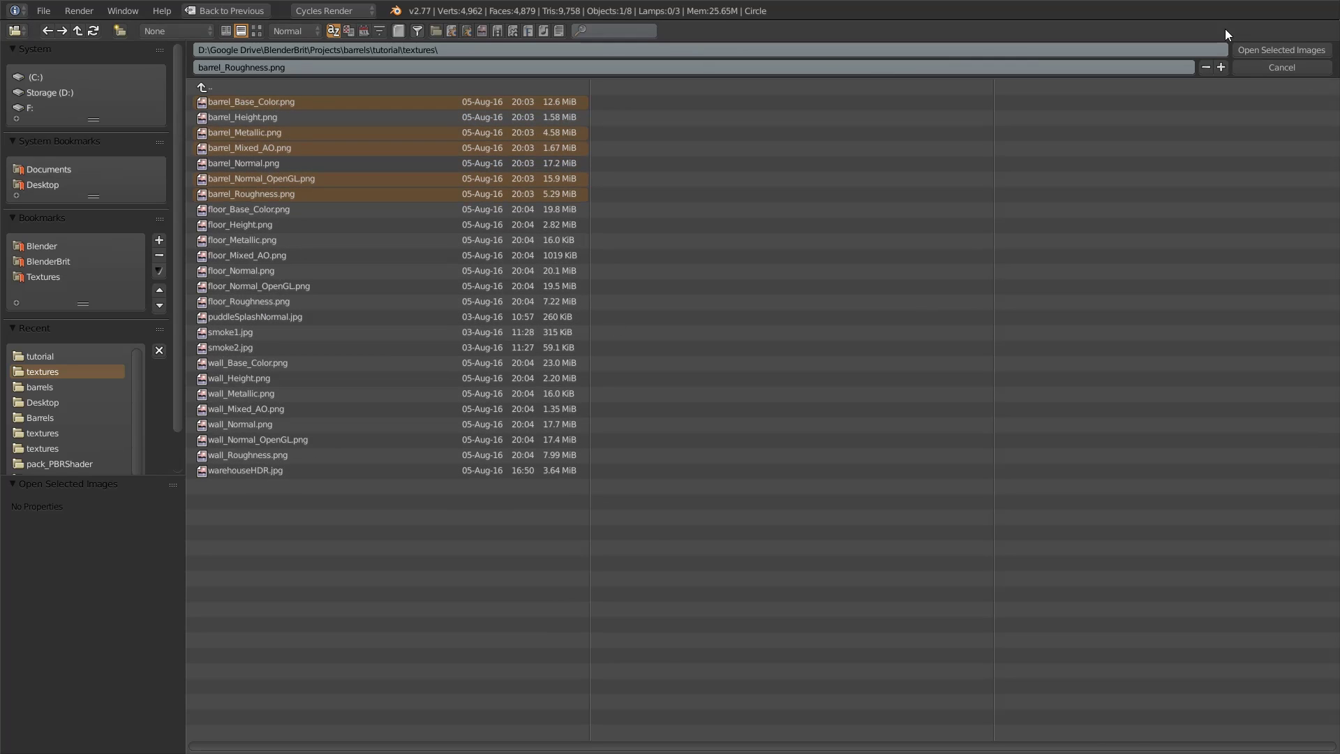
click(1267, 49)
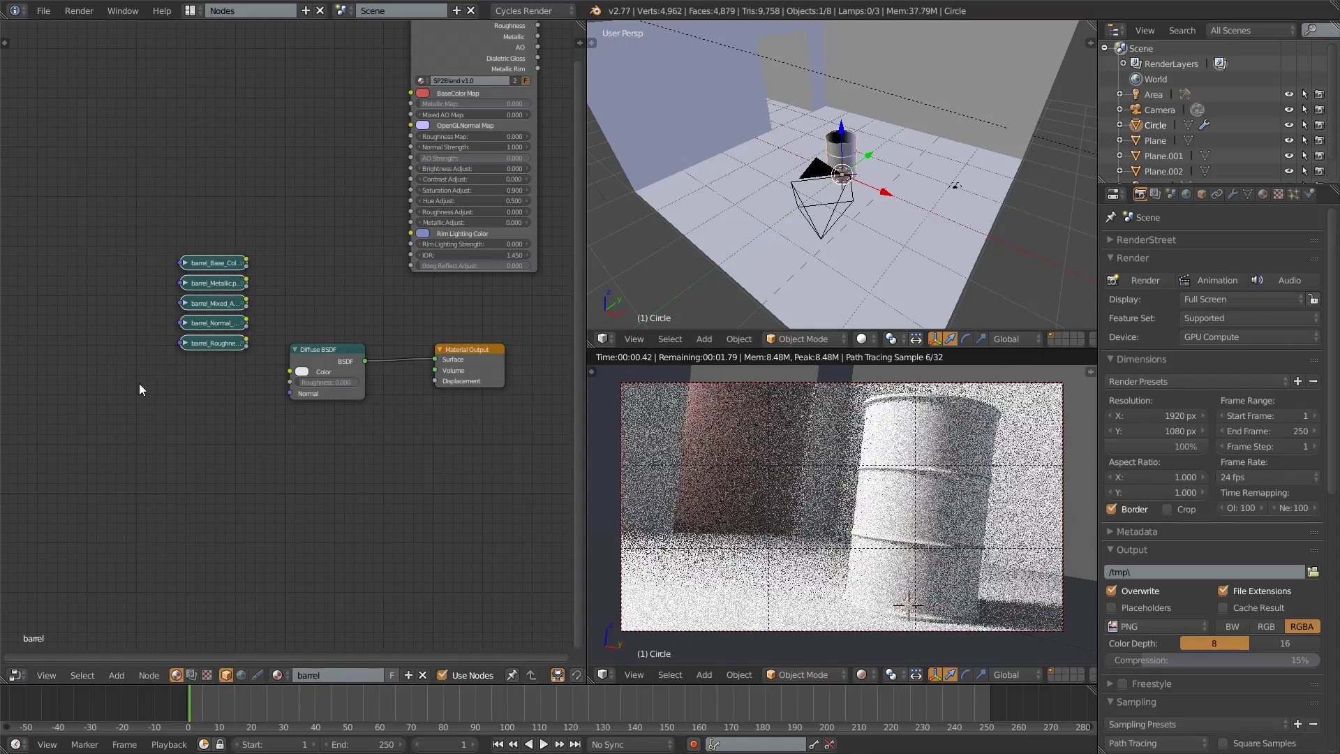
- Set the colour space of the barrel_Metallic and barrel_Mixed_AO texture nodes to Non-Color Data and collapse both nodes again
scroll(156, 422, up, 4)
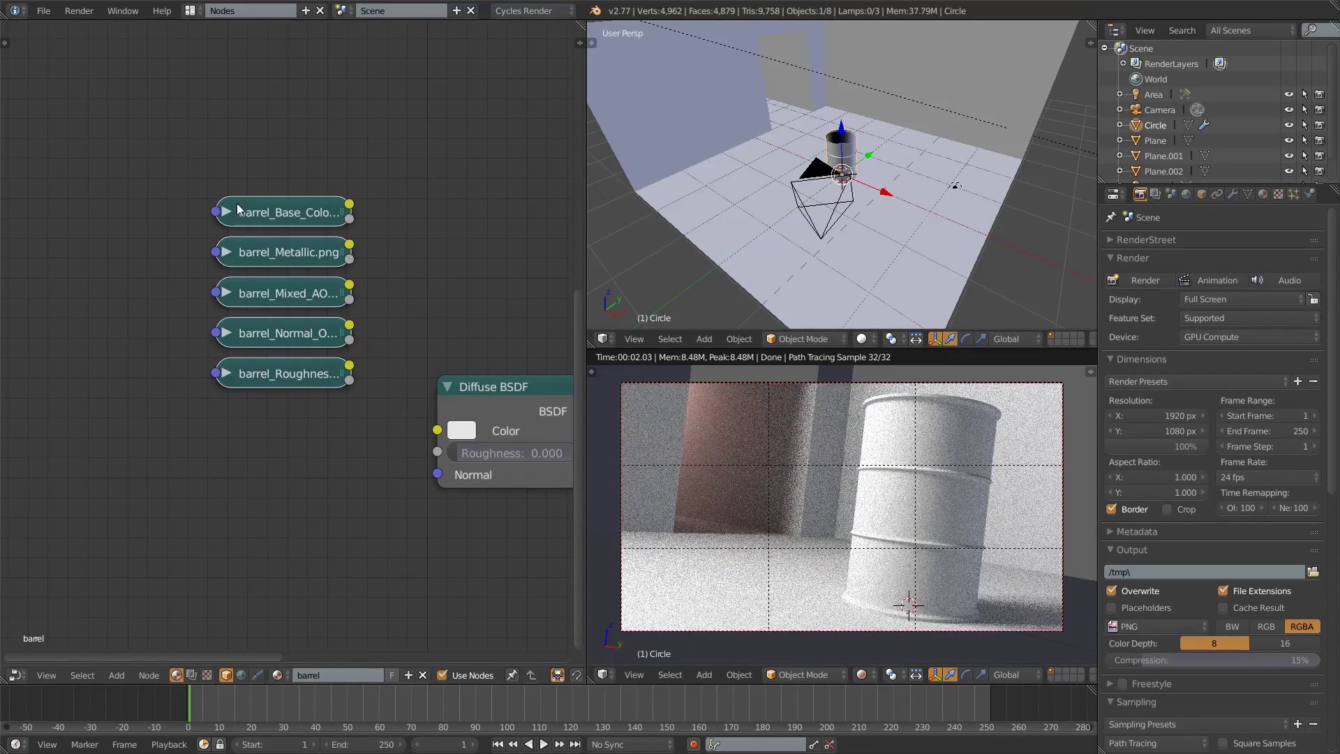
click(279, 214)
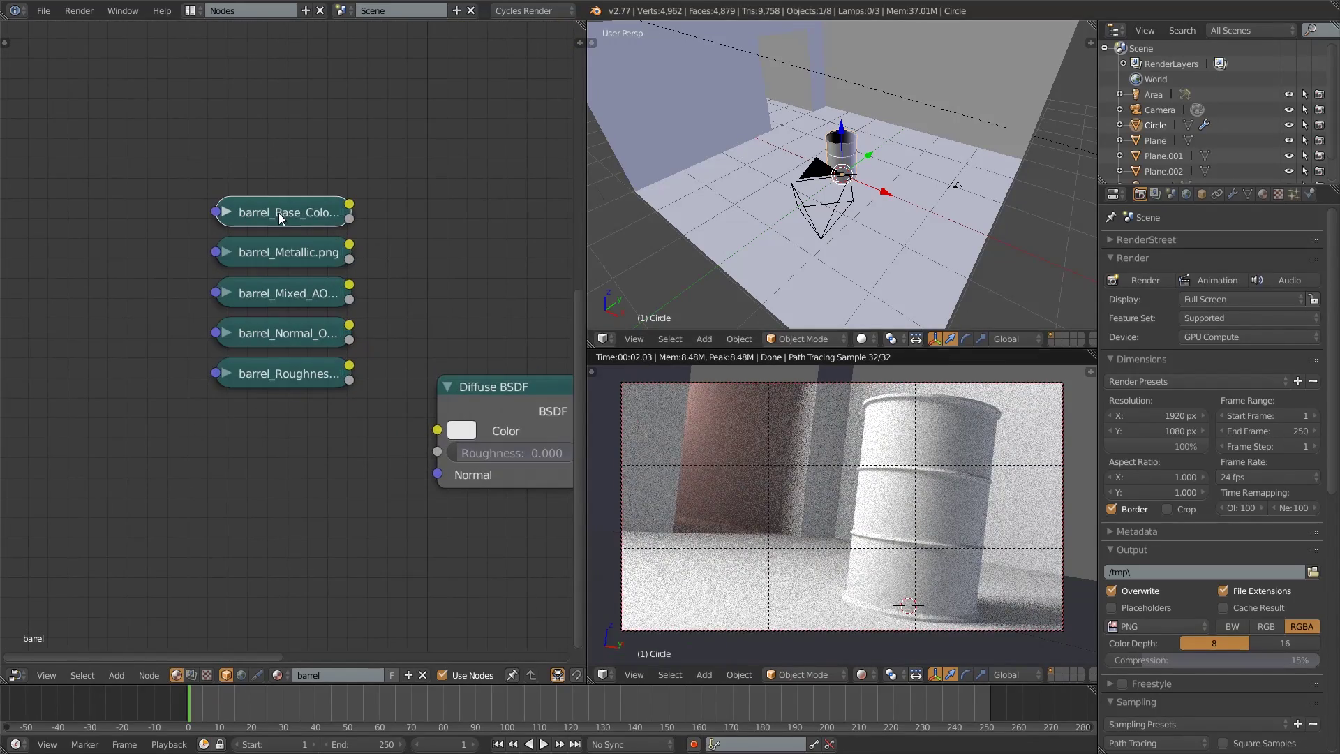
click(224, 253)
click(240, 346)
click(278, 307)
click(225, 252)
click(225, 253)
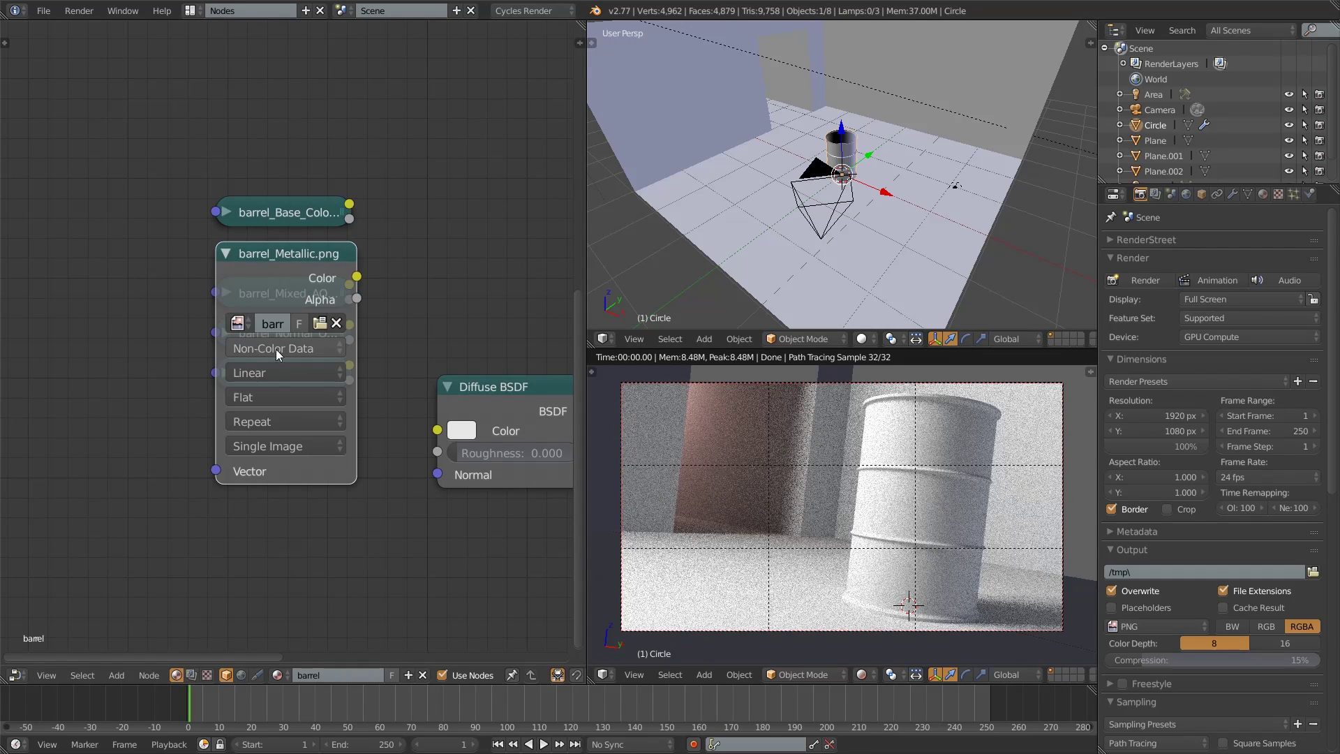
click(225, 252)
click(224, 293)
click(248, 388)
click(258, 340)
click(225, 293)
- Set the colour space of the barrel_Normal_OpenGL and barrel_Roughness texture nodes to Non-Color Data and collapse both nodes again
click(225, 333)
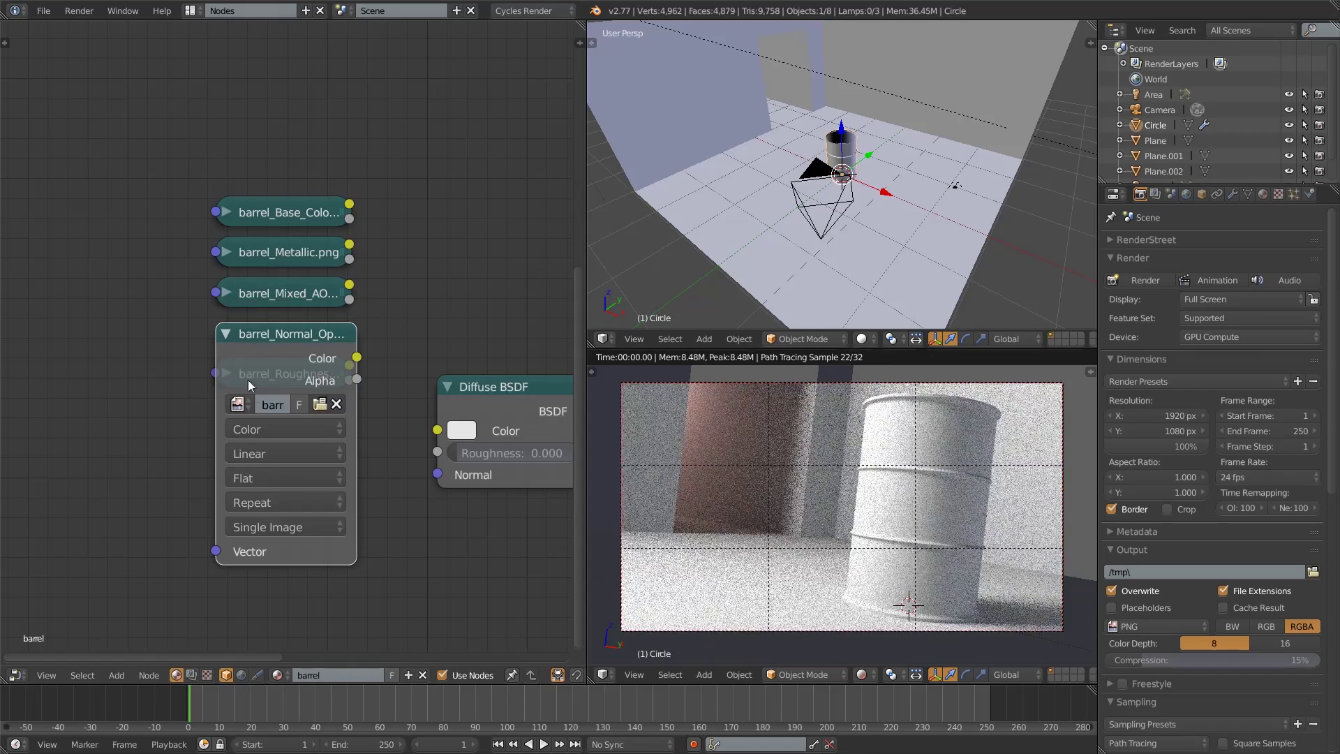
click(249, 429)
click(249, 385)
click(225, 333)
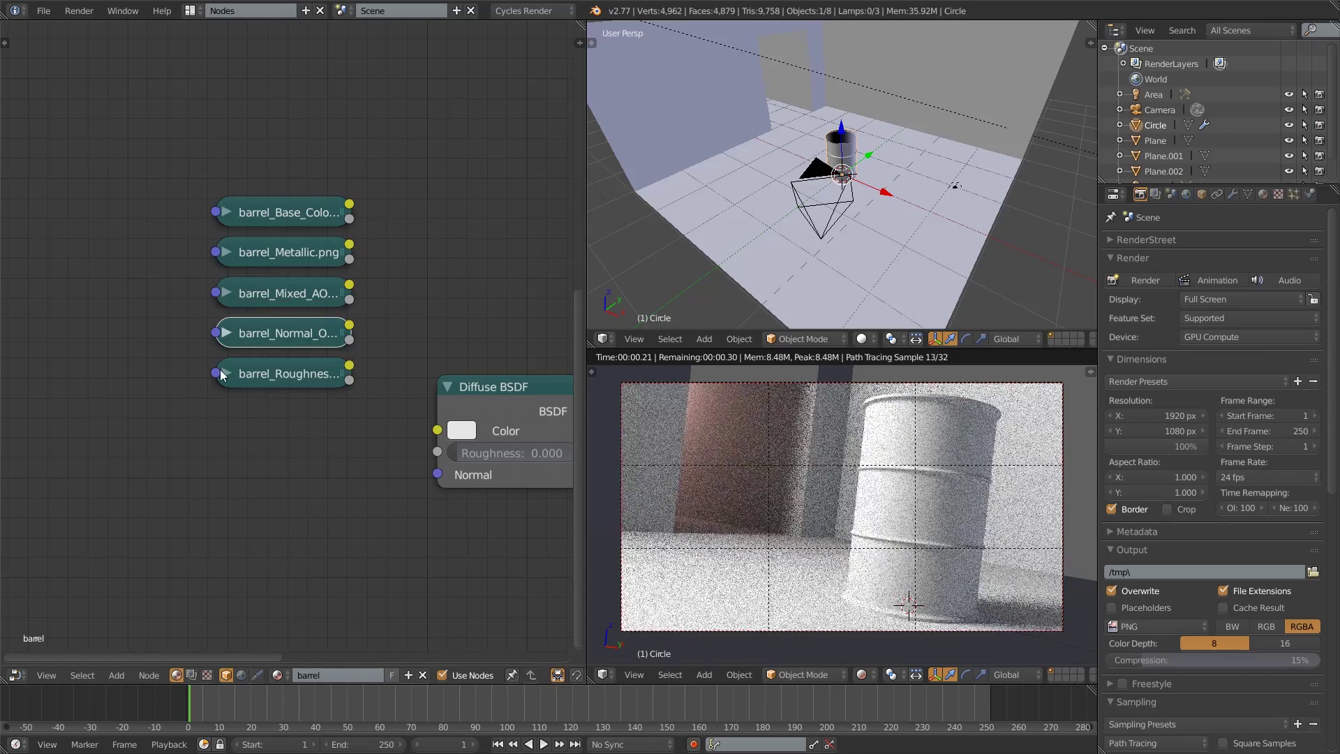
click(224, 374)
click(261, 466)
click(262, 429)
click(224, 375)
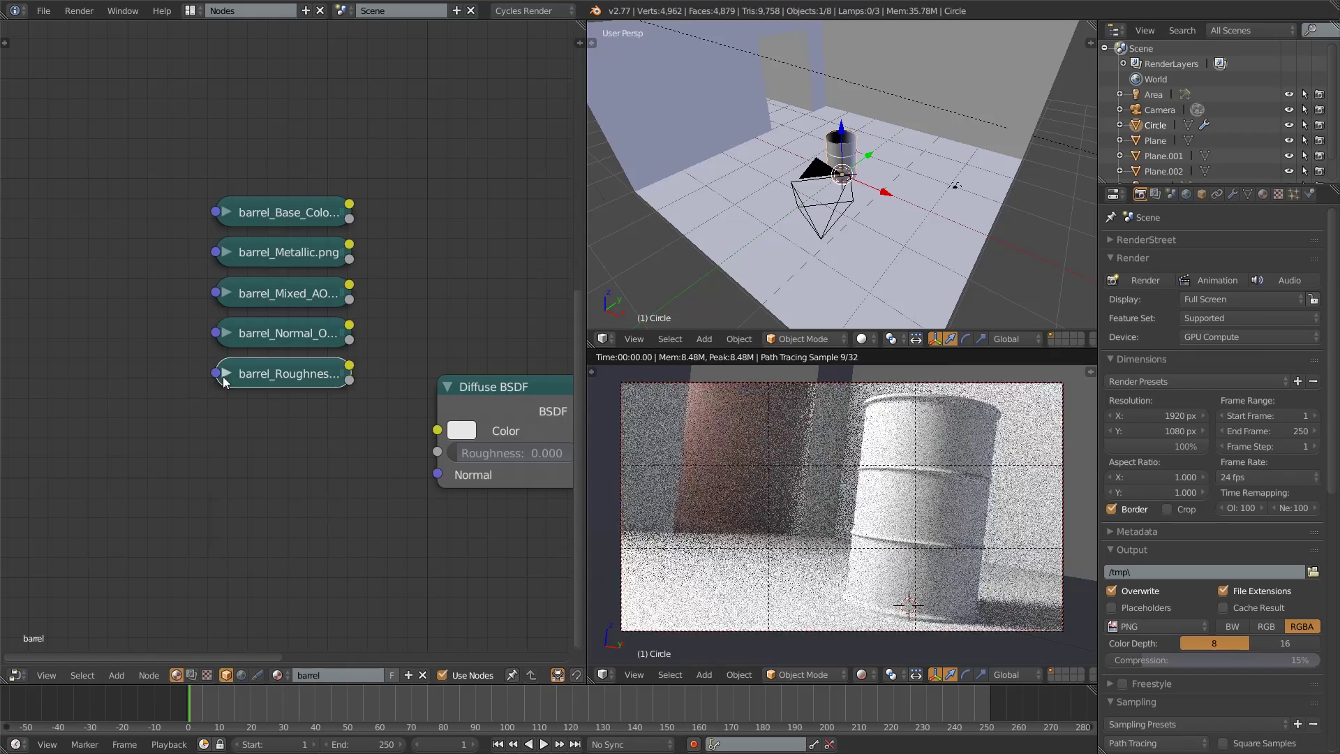
- Check the colour space setting of the barrel_Base_Color texture node and collapse the node again
click(283, 214)
click(226, 259)
click(226, 252)
click(229, 254)
click(226, 213)
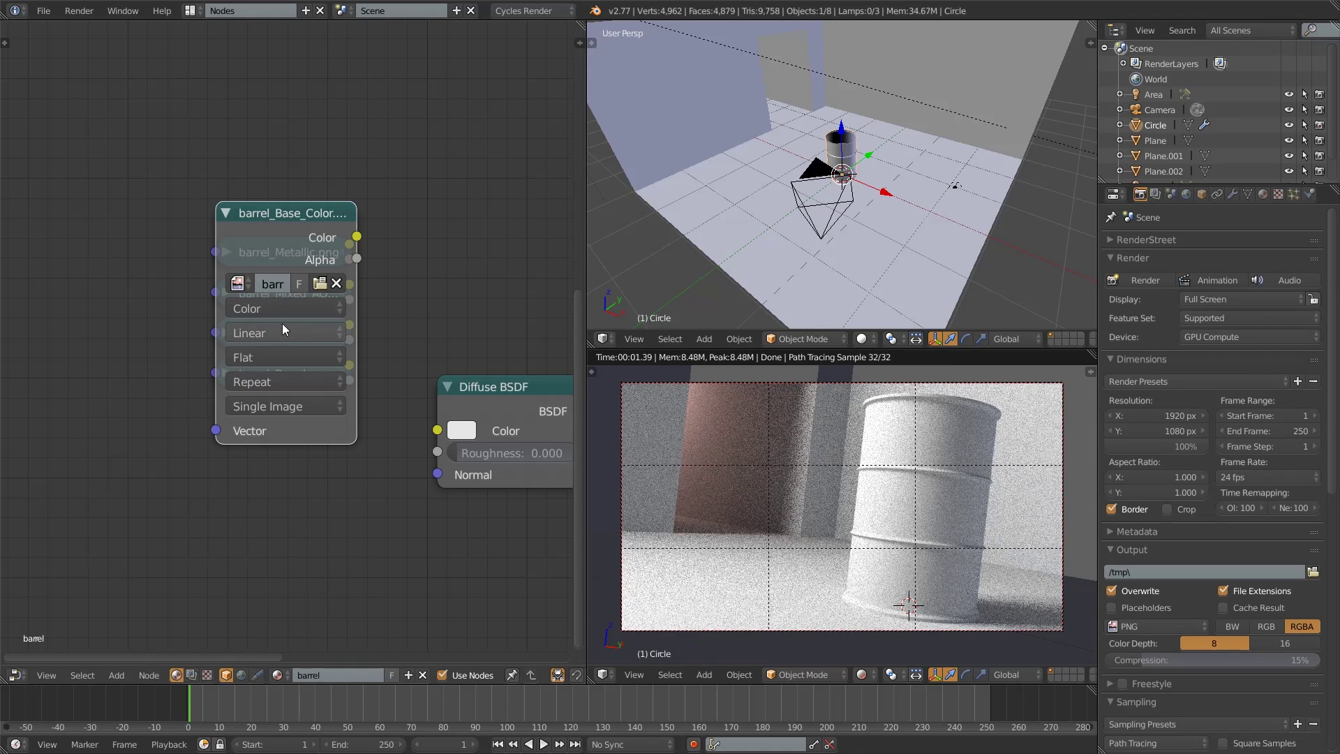
click(227, 213)
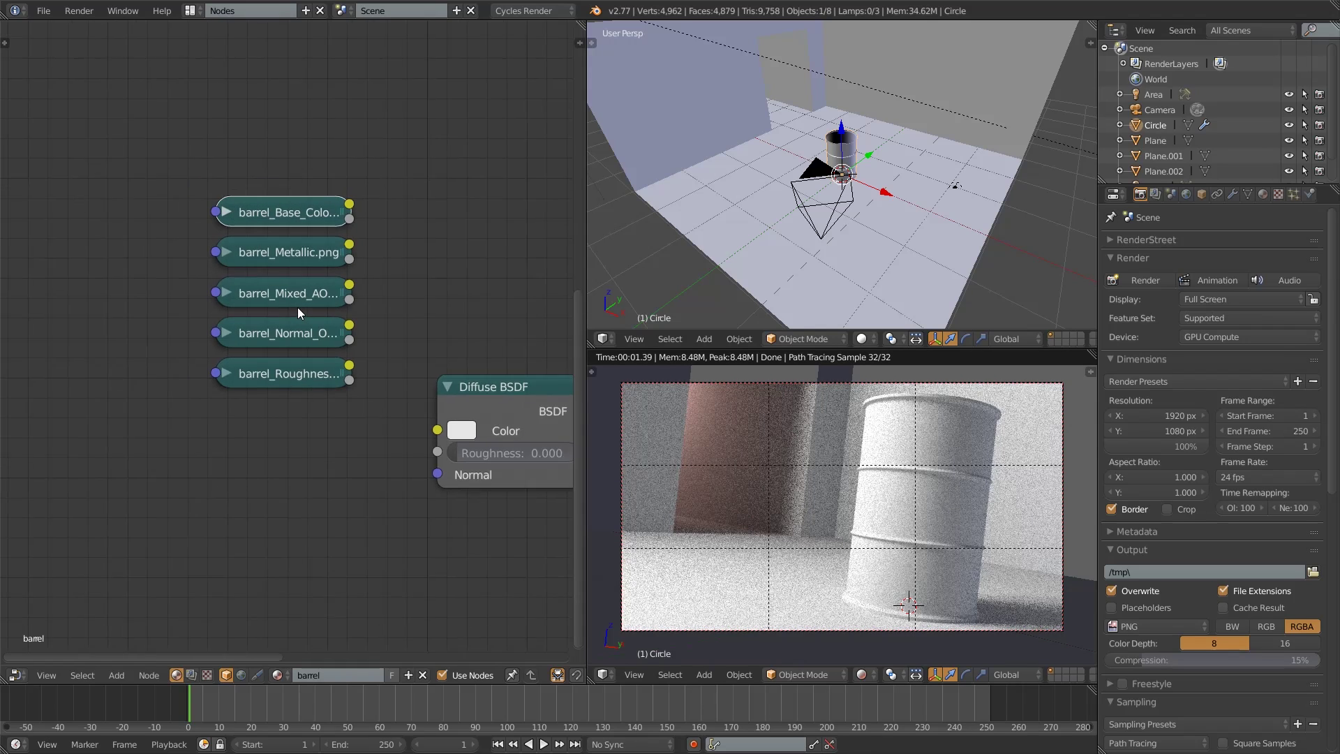
- Move the five barrel texture nodes together farther away from the Diffuse BSDF node, and shift the Diffuse BSDF node upward
scroll(297, 307, down, 2)
scroll(298, 307, up, 1)
key(a)
key(b)
drag(189, 178, 361, 434)
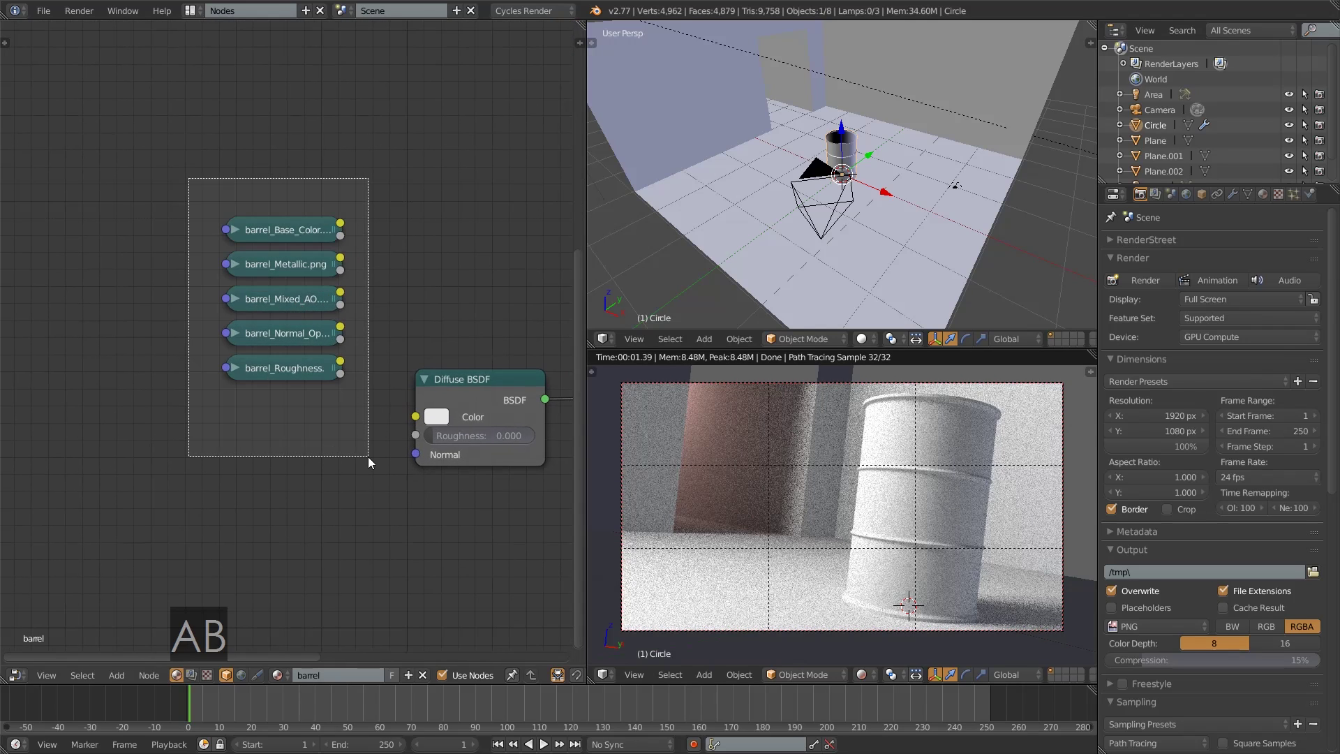
key(g)
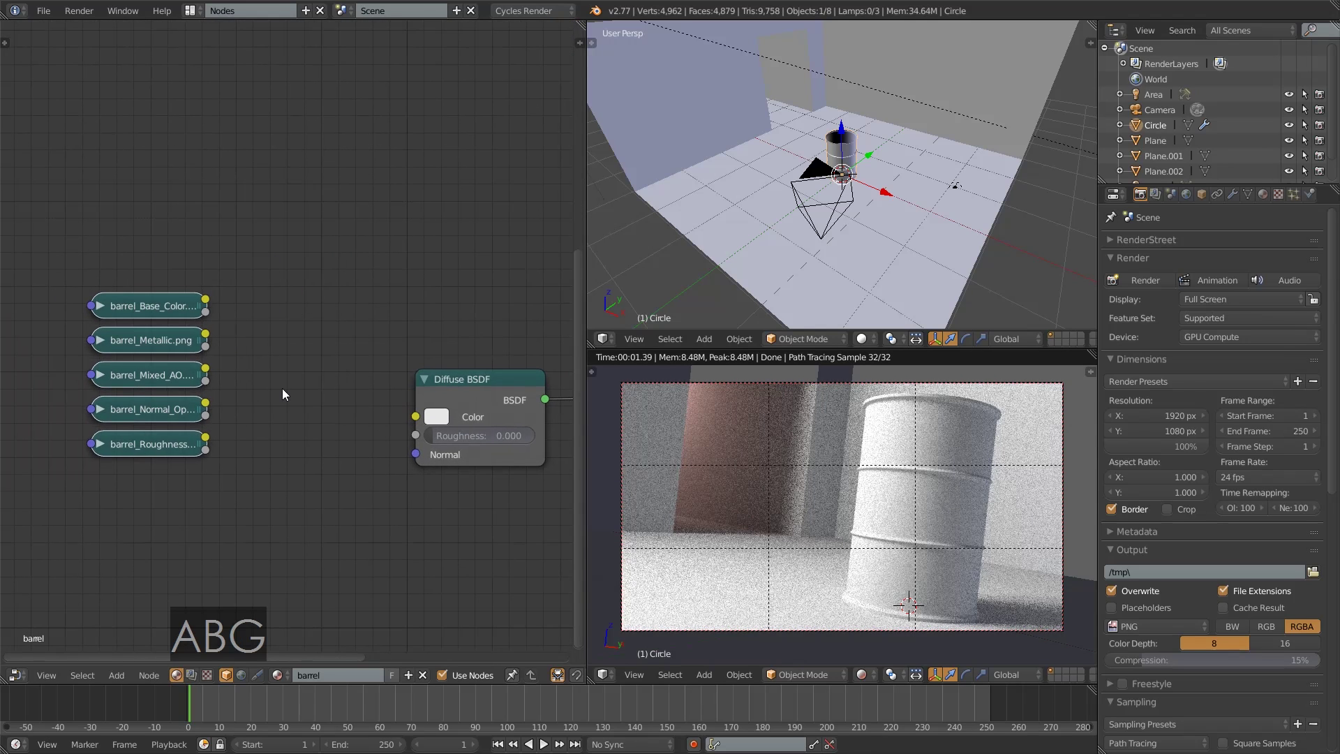
key(alt)
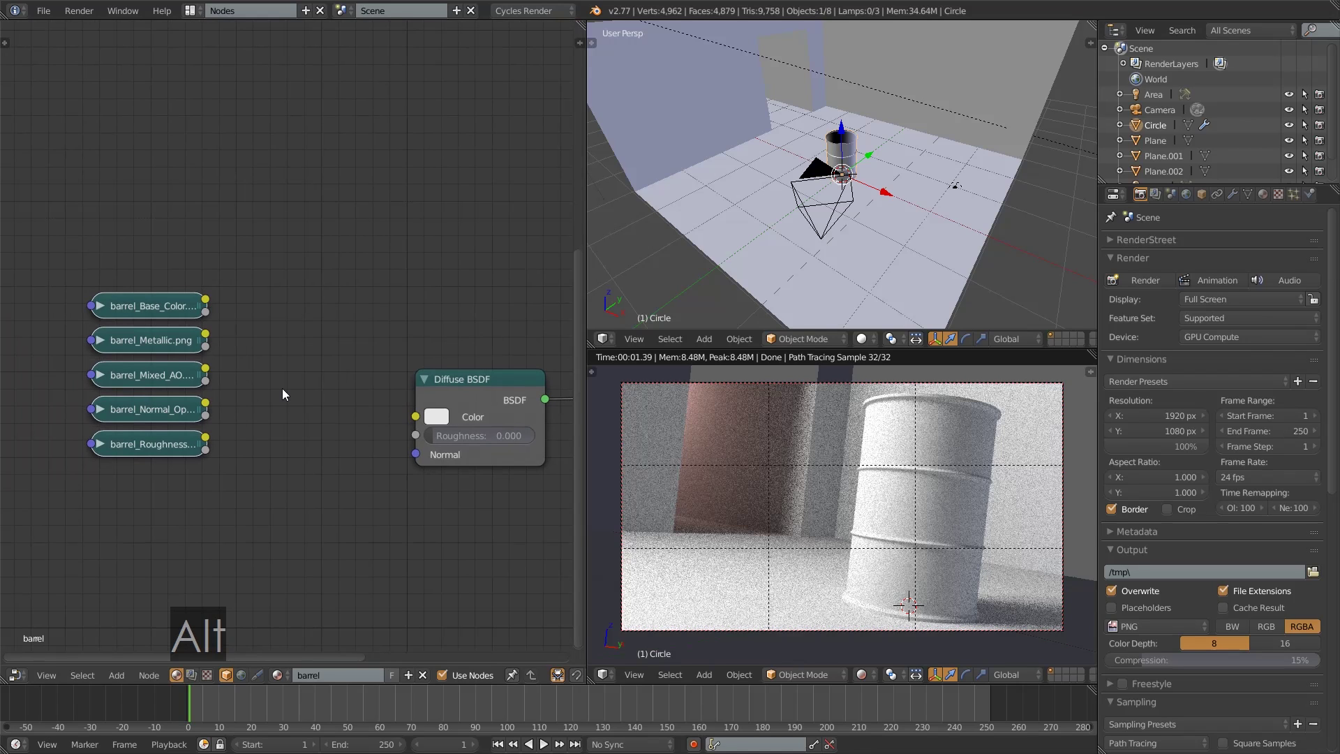
click(146, 307)
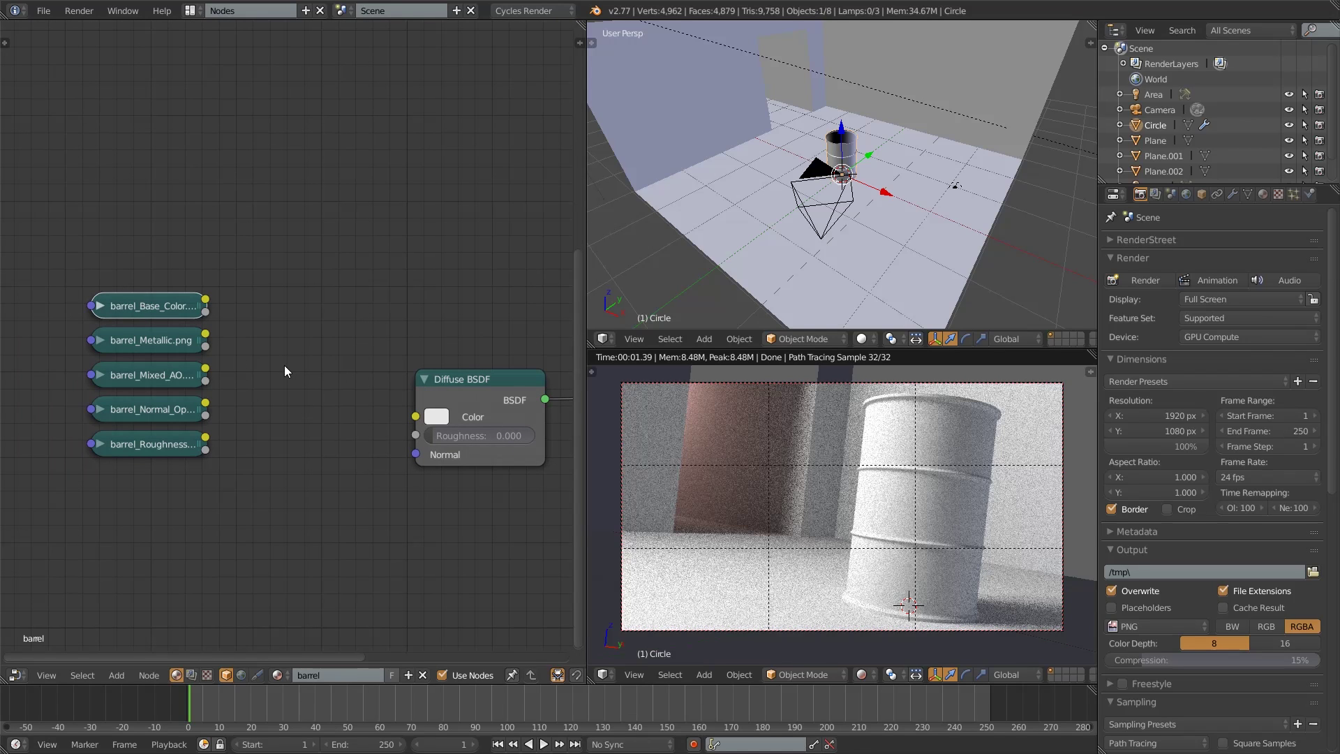
scroll(285, 370, down, 1)
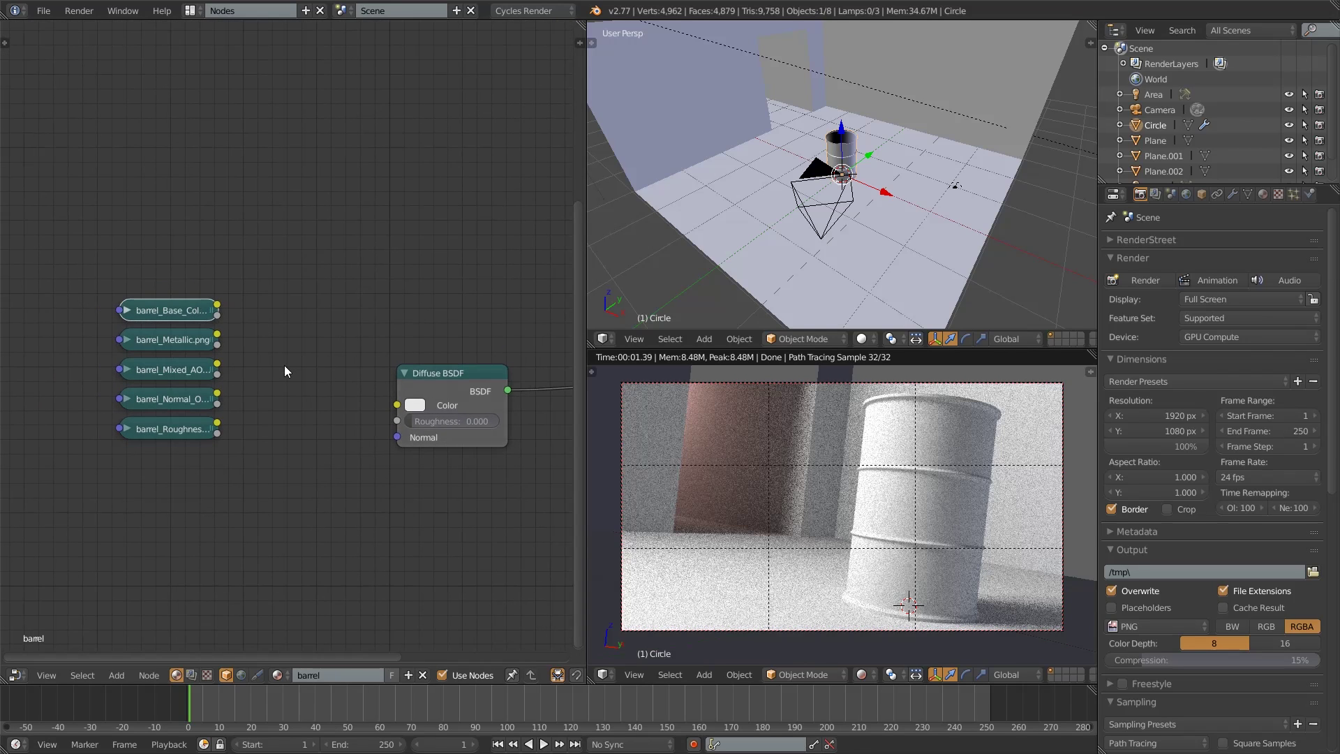
drag(396, 361, 435, 287)
- Check the colour space of the Metallic, Mixed_AO, Normal_OpenGL and Roughness texture nodes one by one, collapsing each again
click(165, 312)
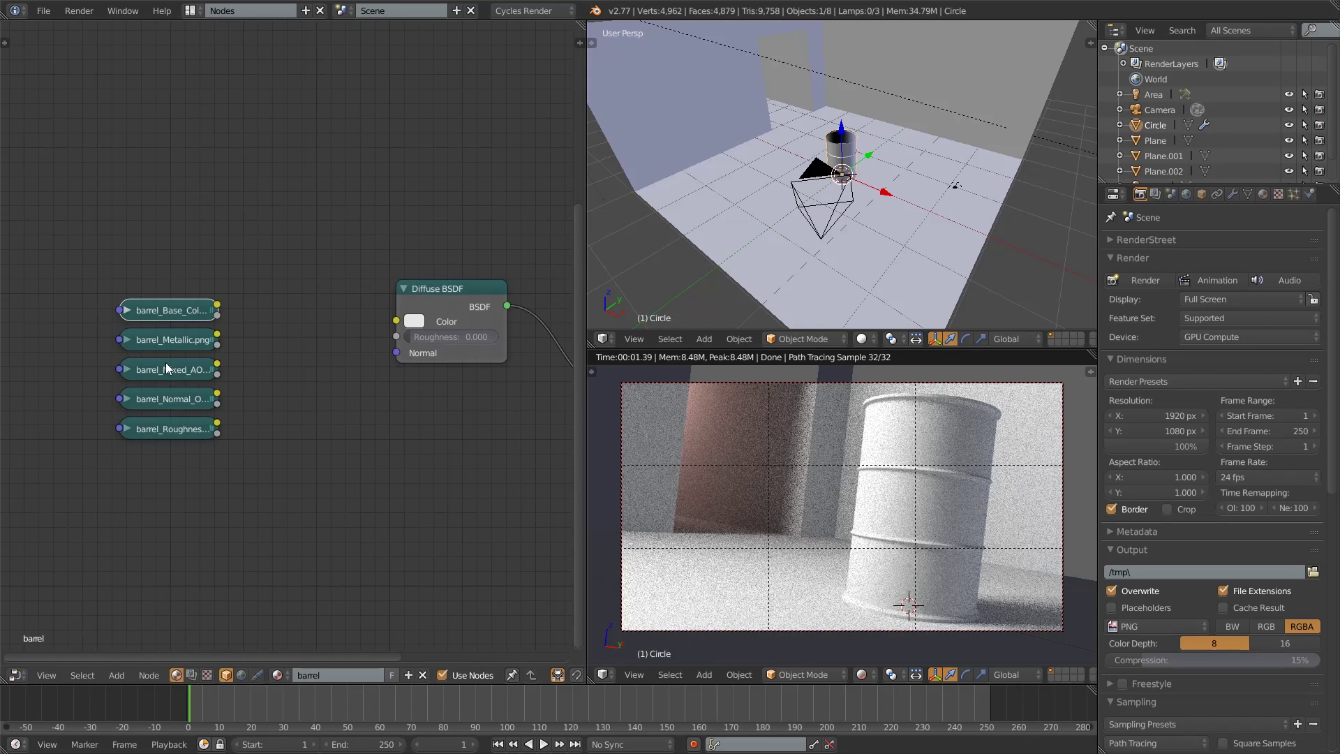
click(183, 341)
click(132, 337)
click(131, 338)
click(127, 369)
click(127, 369)
click(127, 398)
click(128, 399)
click(127, 429)
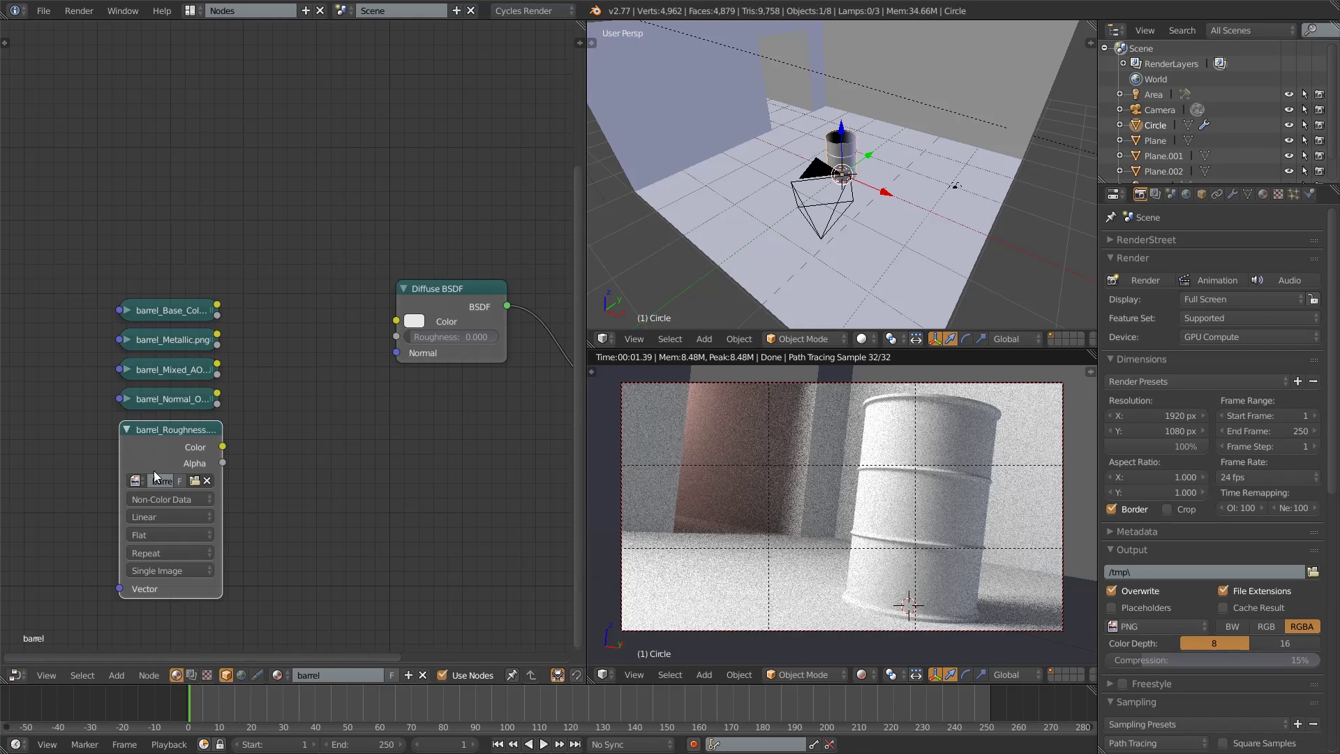
click(128, 429)
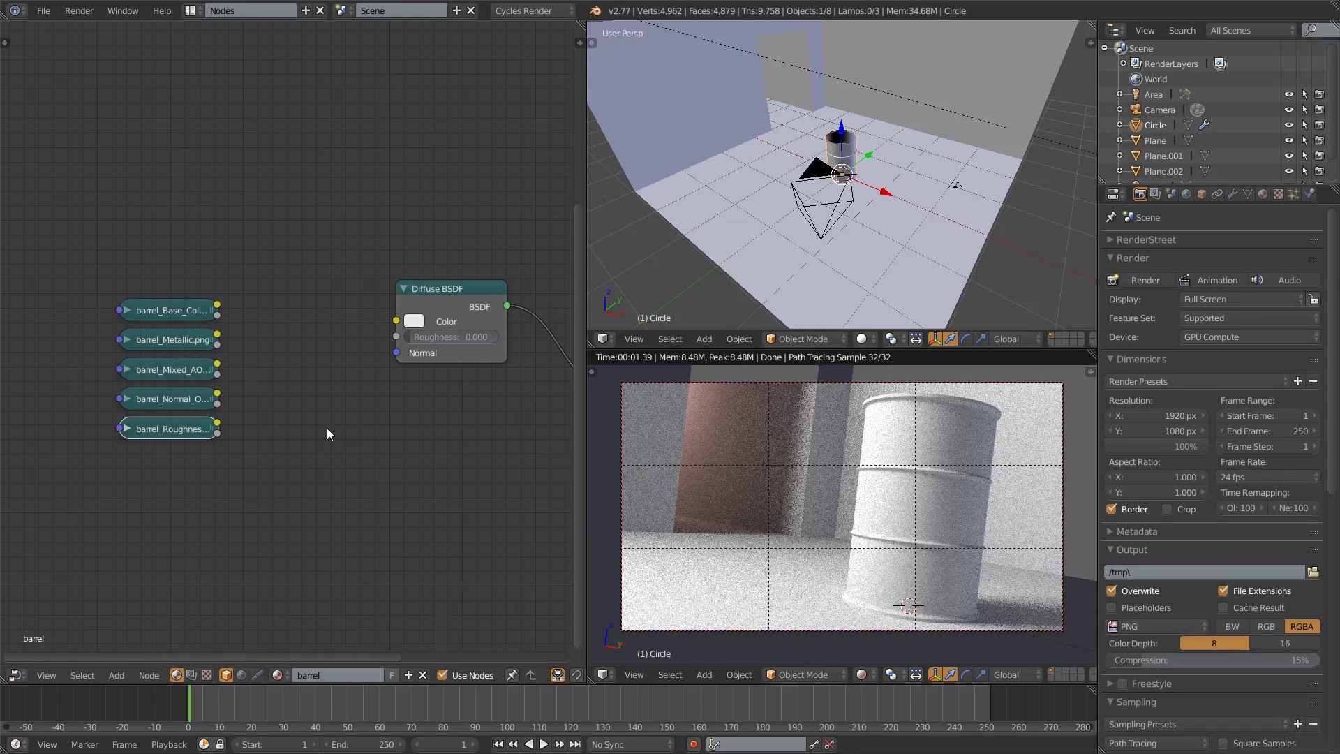
- Connect the barrel_Base_Color texture's Color output to the Color input of the Diffuse BSDF node
scroll(332, 419, down, 1)
middle_drag(344, 422, 262, 434)
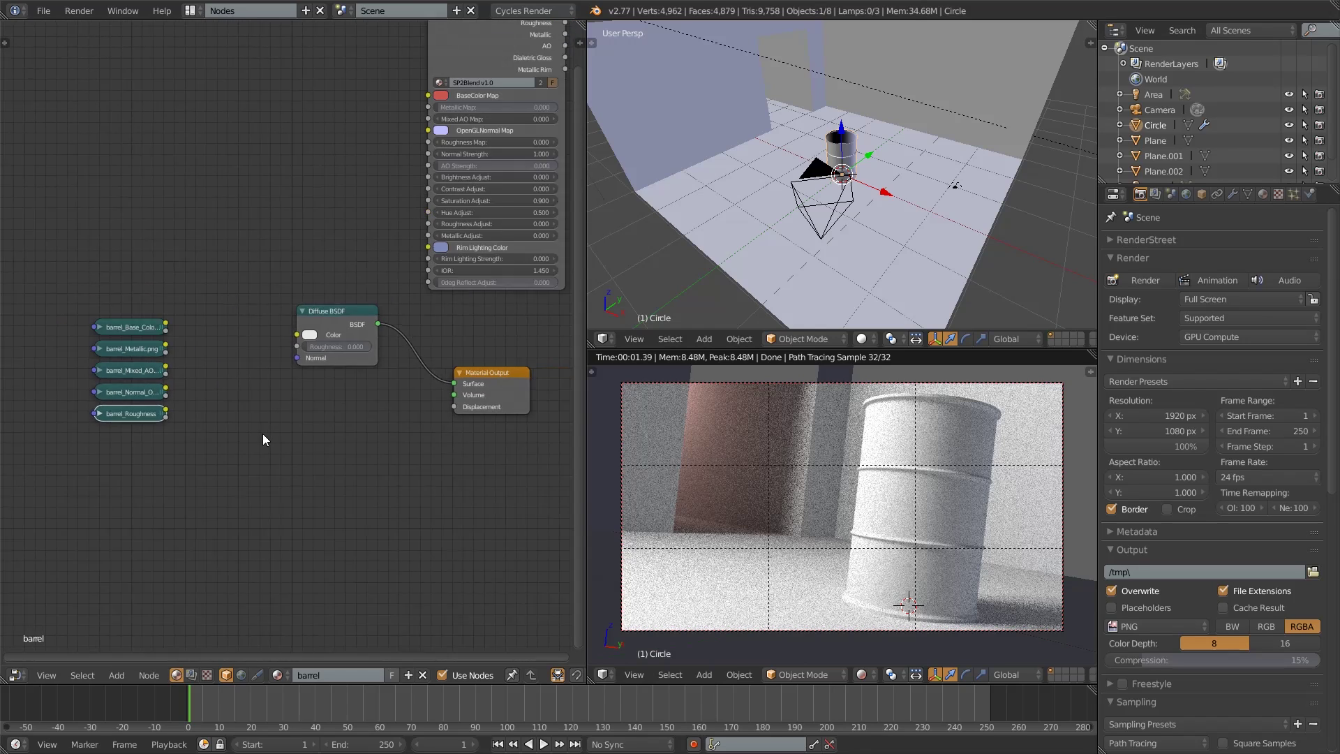
drag(145, 320, 371, 357)
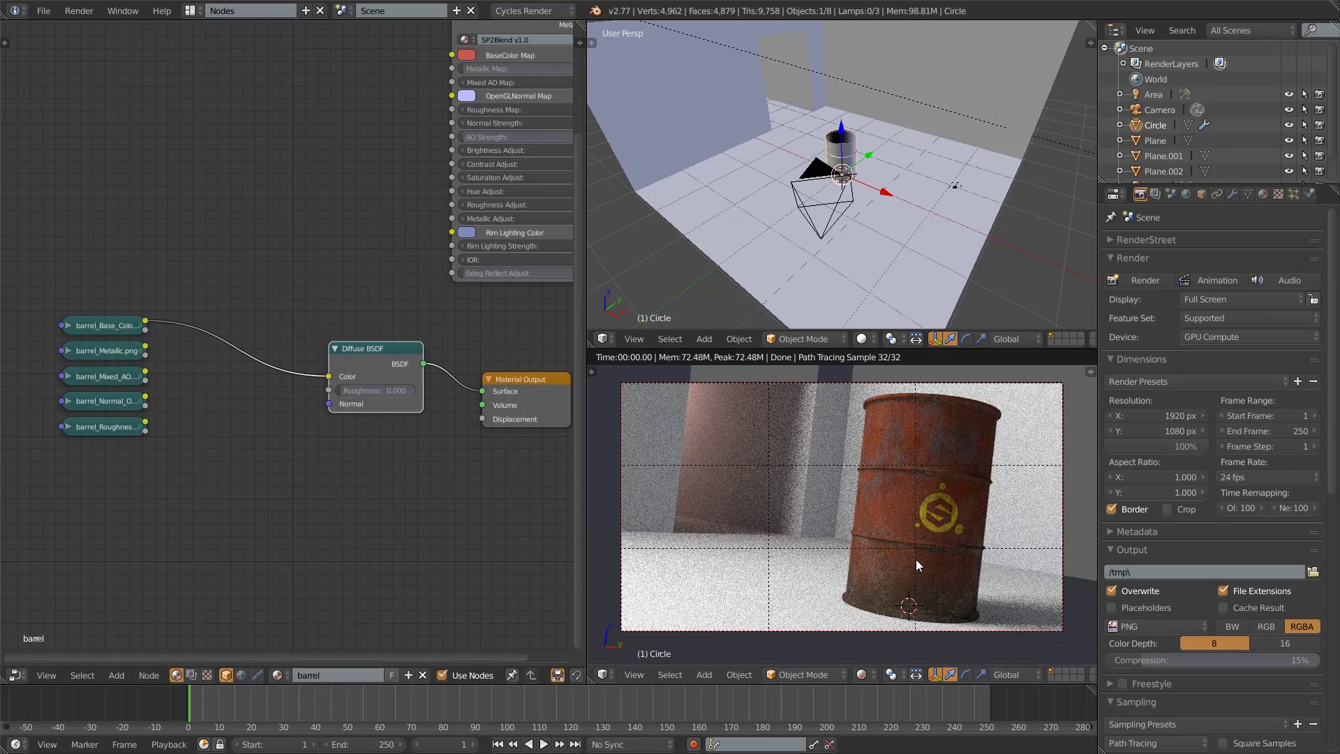
- Move the SP2Blend v1.0 node out of the way and space out the Diffuse BSDF and Material Output nodes
scroll(400, 498, down, 3)
scroll(425, 382, up, 3)
scroll(426, 383, down, 4)
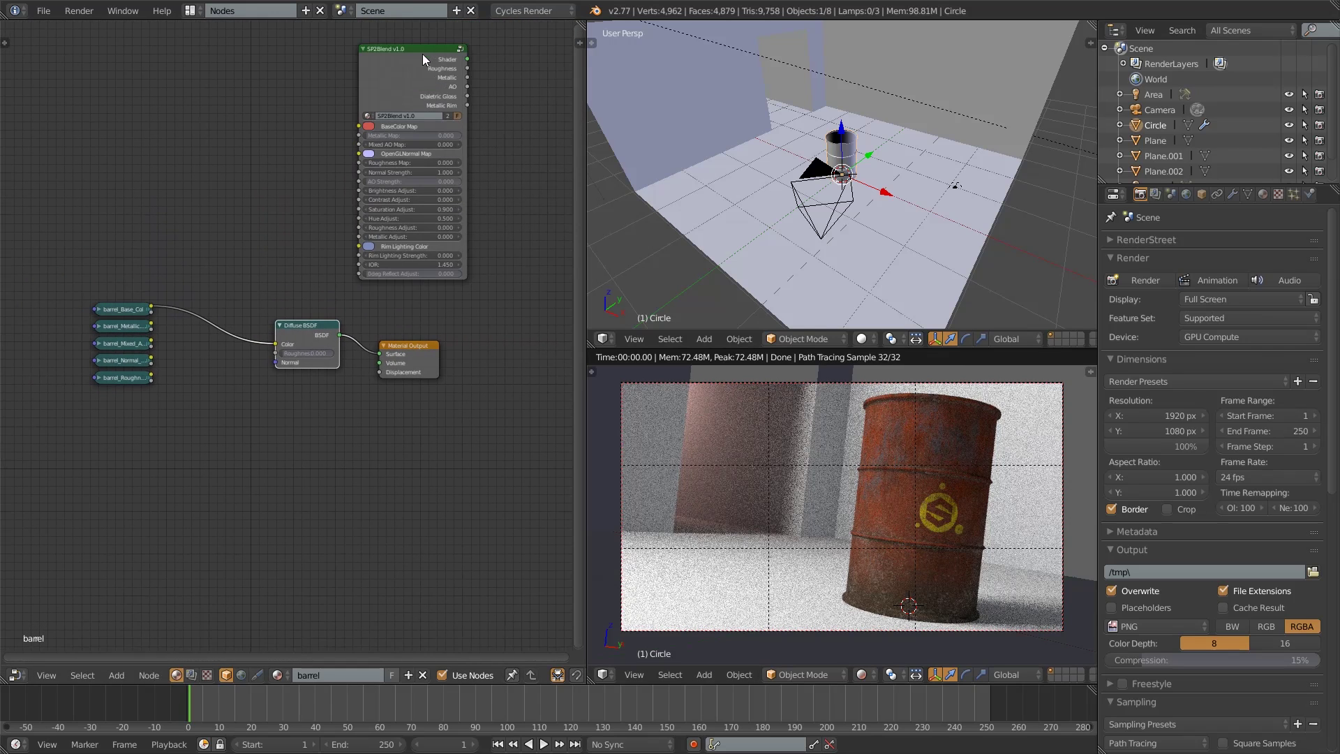
right_click(426, 47)
key(g)
click(529, 117)
scroll(375, 379, up, 2)
click(302, 329)
mouse_move(465, 349)
mouse_down()
mouse_move(496, 349)
mouse_move(474, 342)
mouse_up()
drag(315, 314, 309, 325)
- Add a Glossy BSDF node and place it directly below the Diffuse BSDF node
click(116, 675)
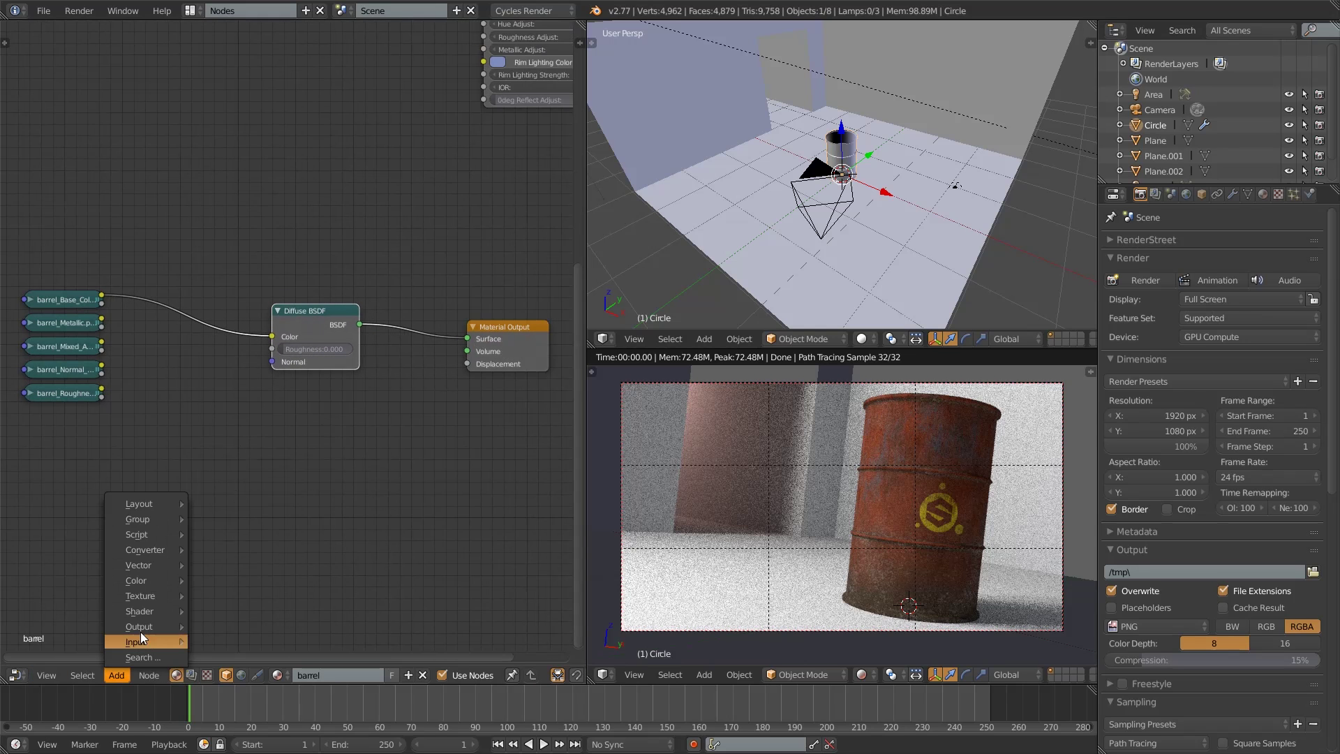
mouse_move(158, 607)
click(236, 376)
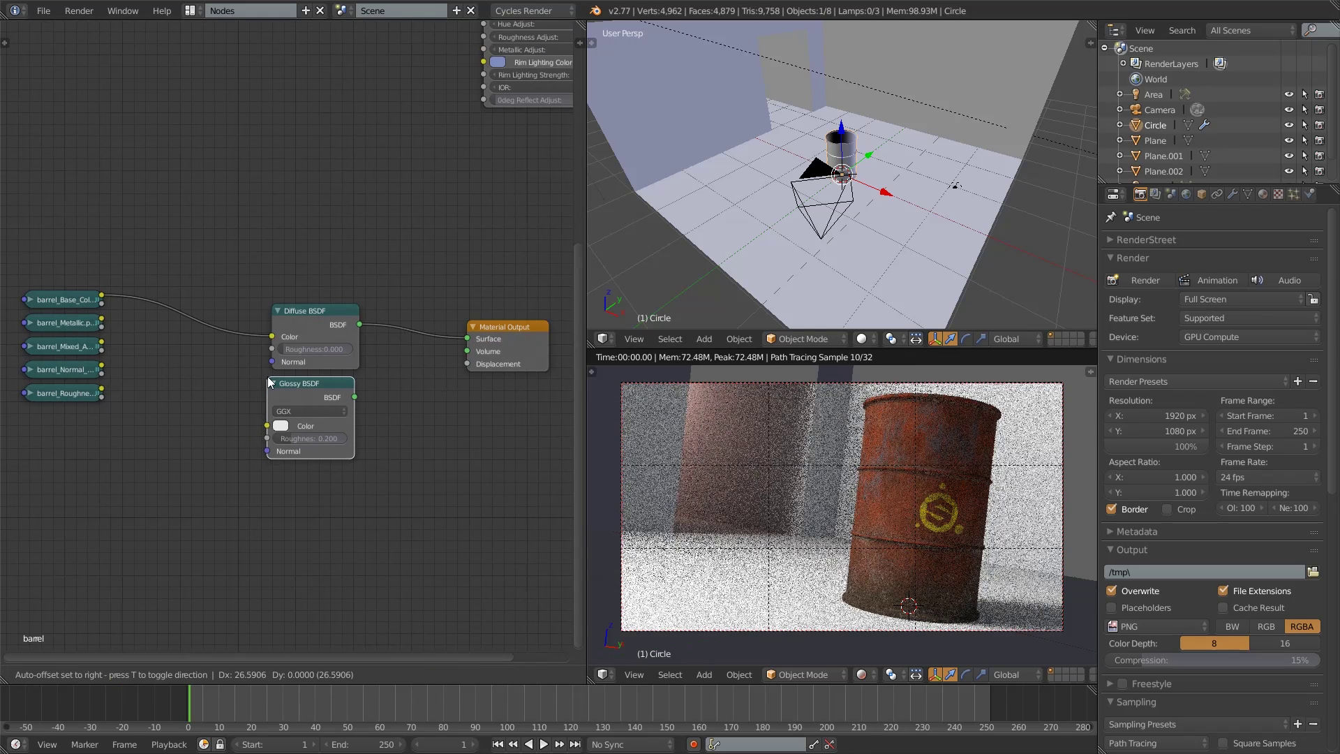
click(266, 376)
- Insert a Mix Shader between the Diffuse BSDF and Material Output, and connect the Glossy BSDF to its second Shader input
click(116, 675)
mouse_move(156, 609)
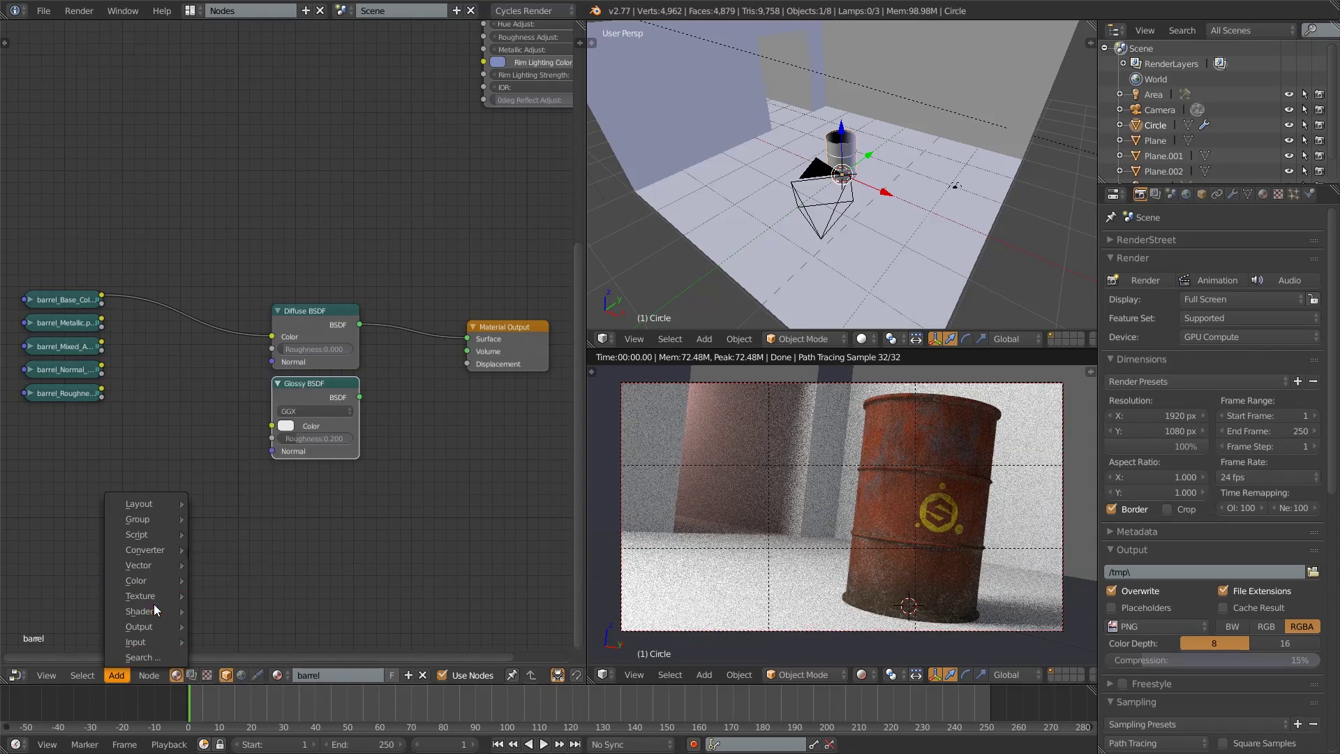
click(270, 325)
click(430, 334)
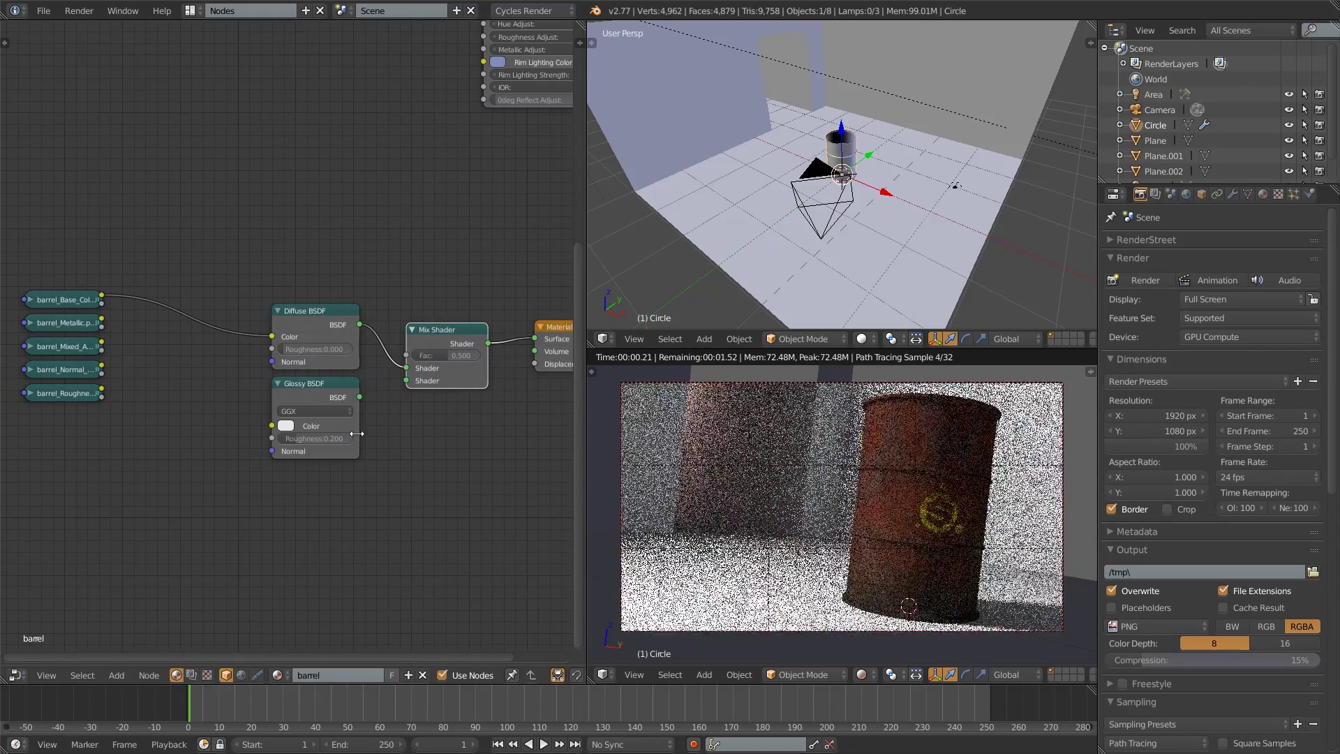
drag(361, 396, 406, 381)
- Add a Fresnel node above the Diffuse BSDF and connect its output to the Mix Shader's Fac input
click(116, 675)
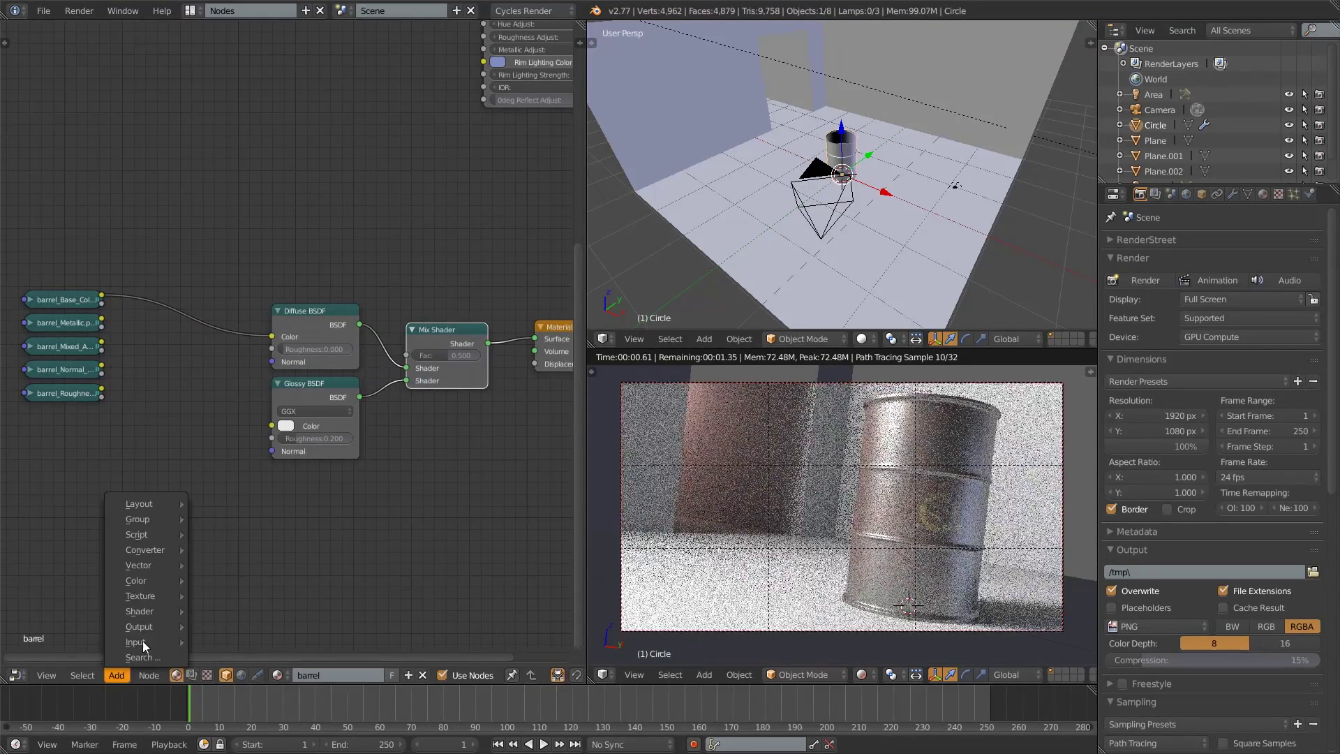
mouse_move(156, 643)
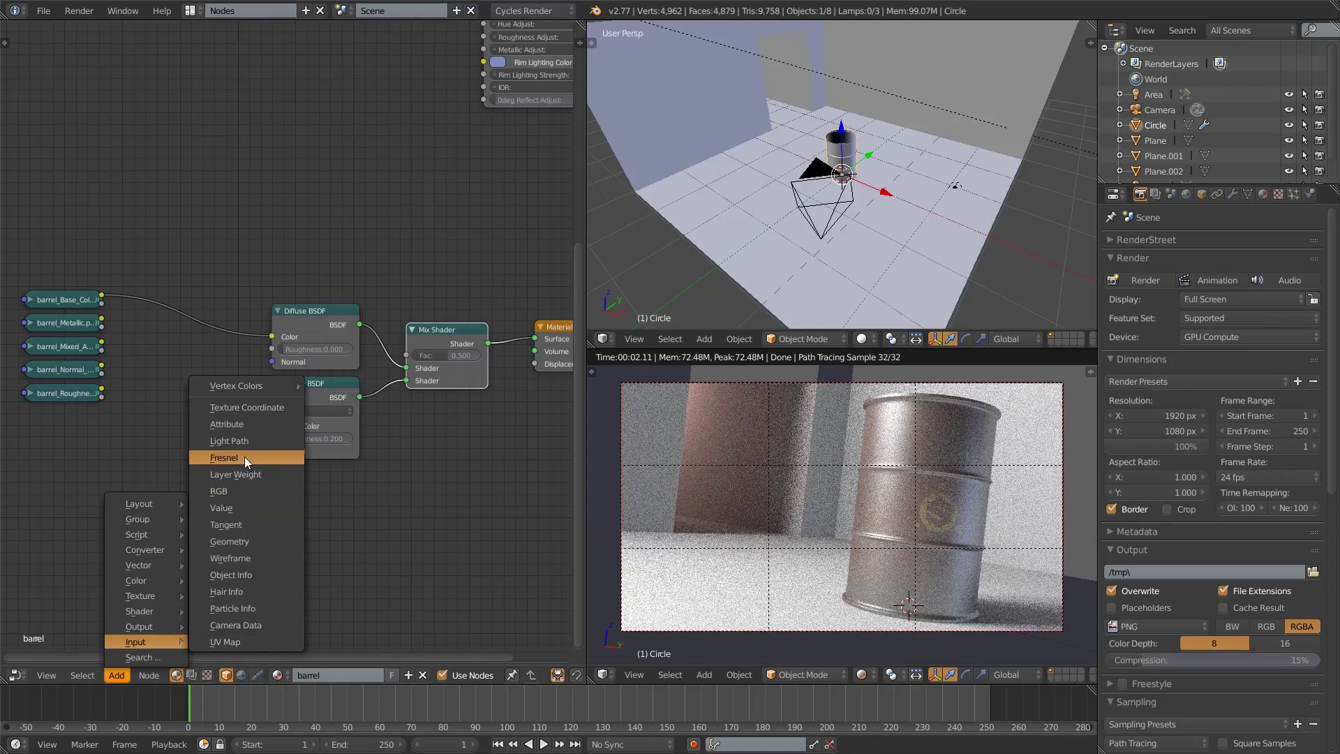
click(245, 458)
click(274, 232)
drag(356, 254, 413, 359)
- Preview the Fresnel, Diffuse BSDF and Glossy BSDF nodes separately on the rendered barrel
scroll(439, 455, down, 3)
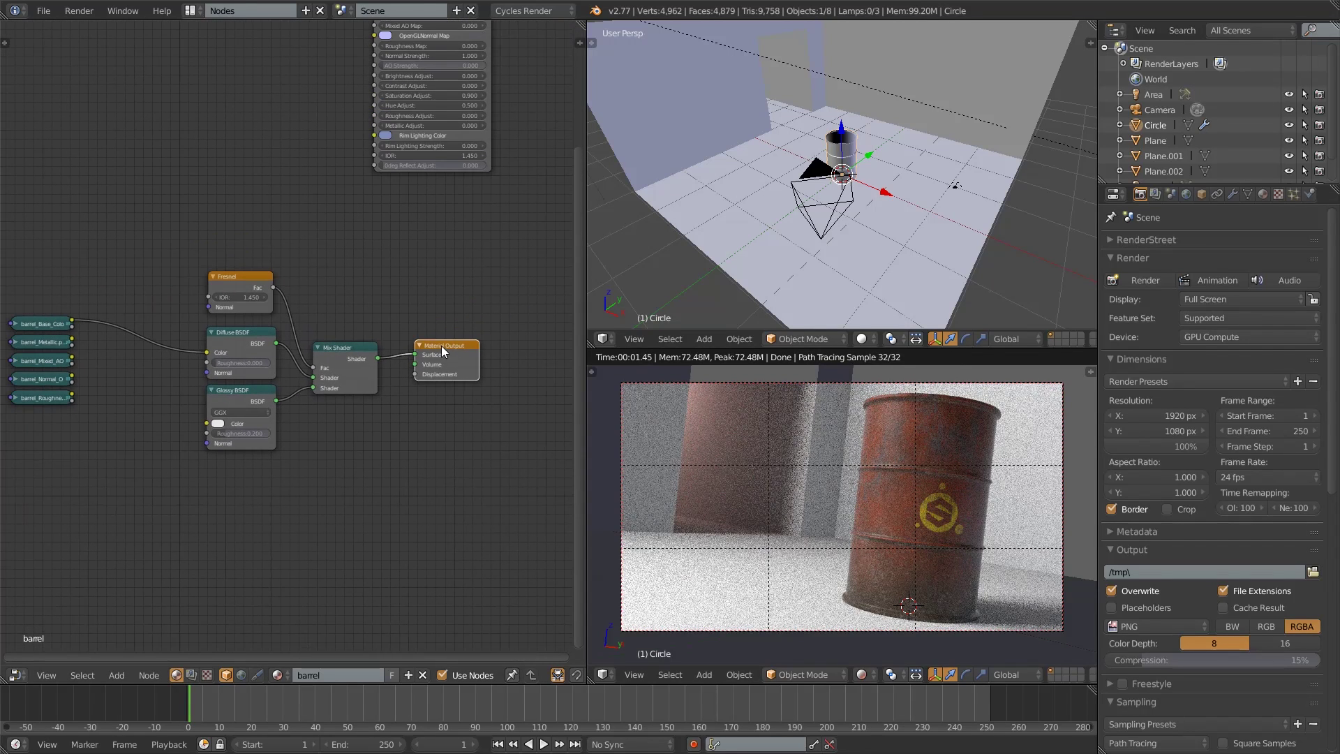
shift+middle_drag(309, 442, 402, 450)
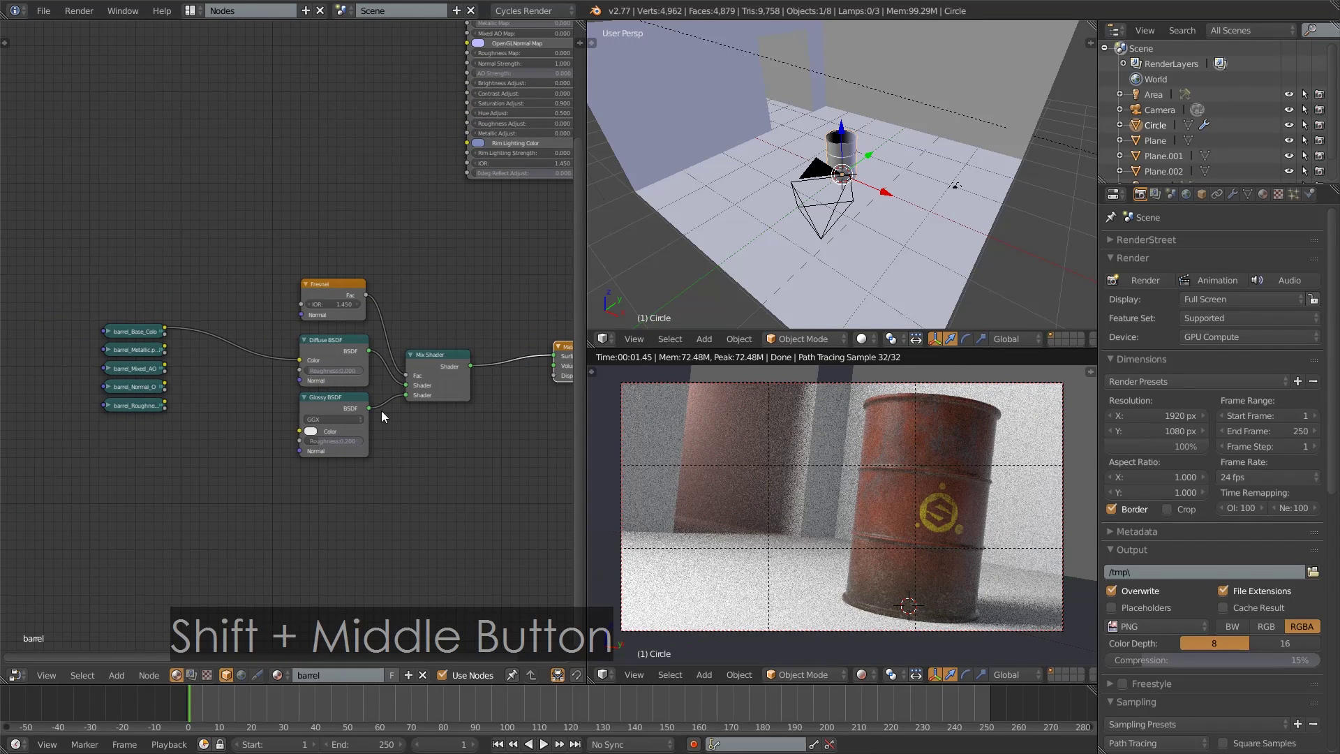
ctrl+shift+click(338, 298)
ctrl+shift+click(333, 409)
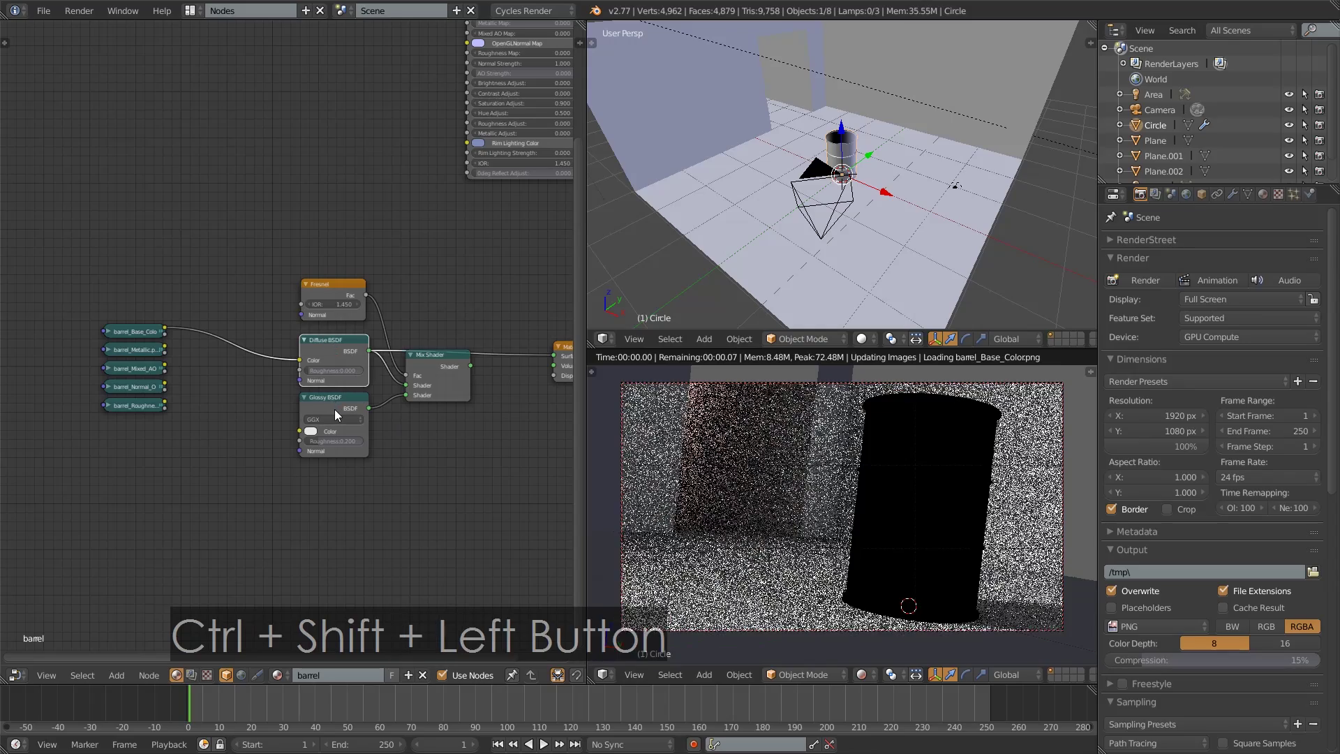
ctrl+shift+click(339, 352)
ctrl+shift+click(336, 403)
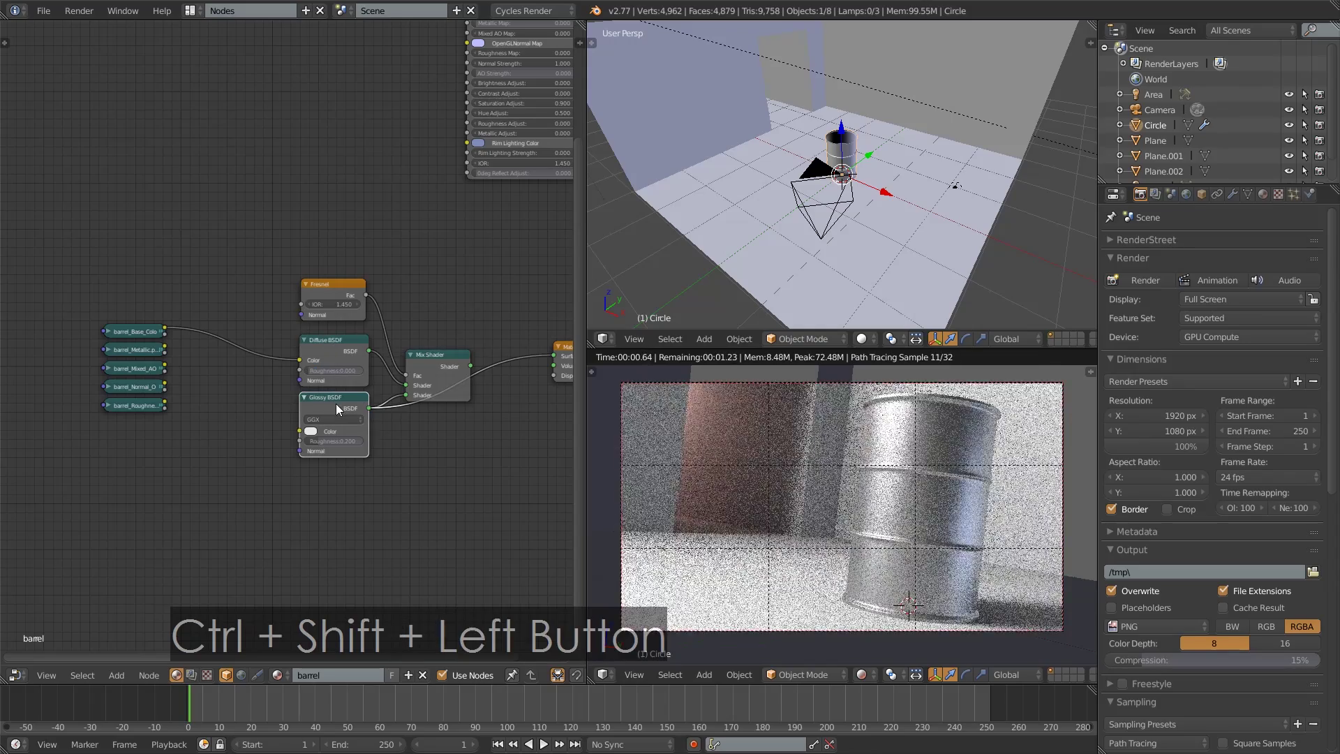
- Preview the Mix Shader on the rendered barrel, reconnecting it to the Material Output's Surface
ctrl+shift+click(425, 370)
middle_drag(467, 443, 354, 401)
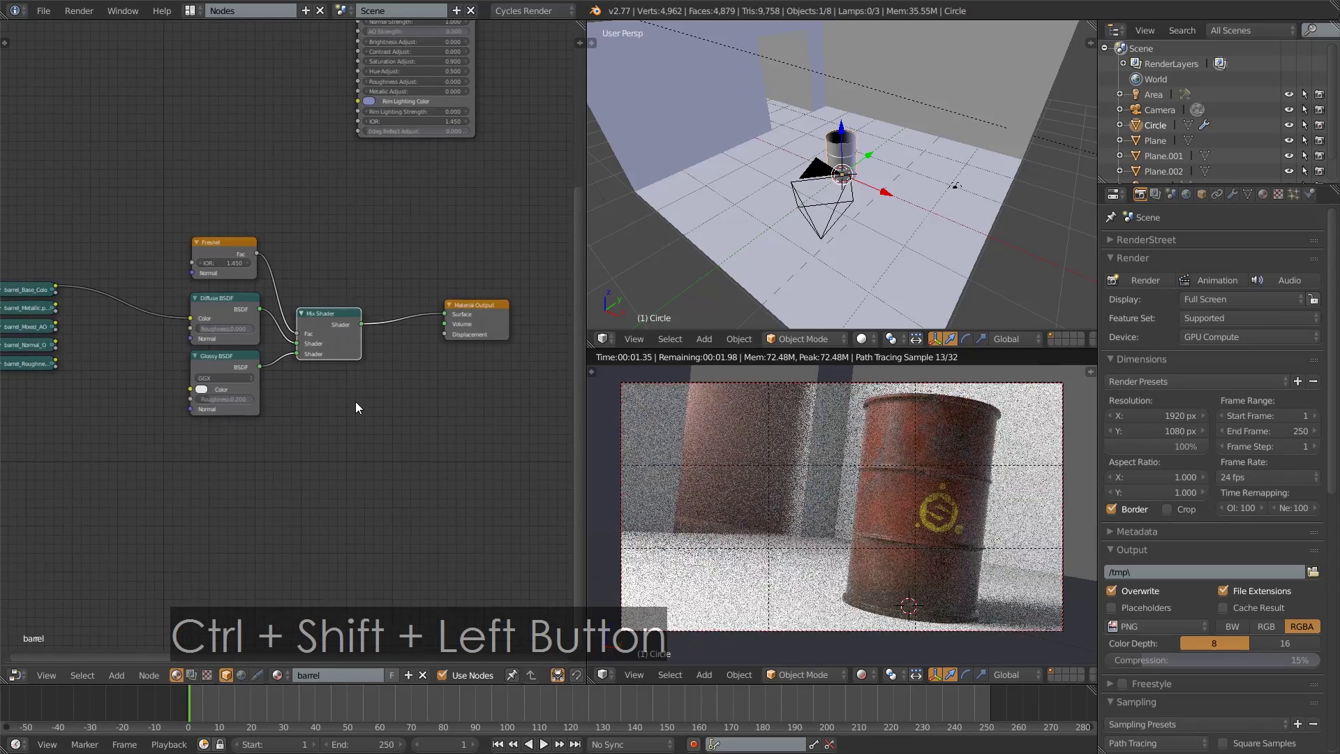
scroll(312, 475, down, 1)
scroll(312, 475, up, 2)
scroll(312, 474, down, 2)
middle_drag(312, 474, 363, 473)
- Duplicate the Glossy BSDF node below the first one and connect the barrel Base Color texture to the duplicate's Color
click(279, 370)
key(shift+d)
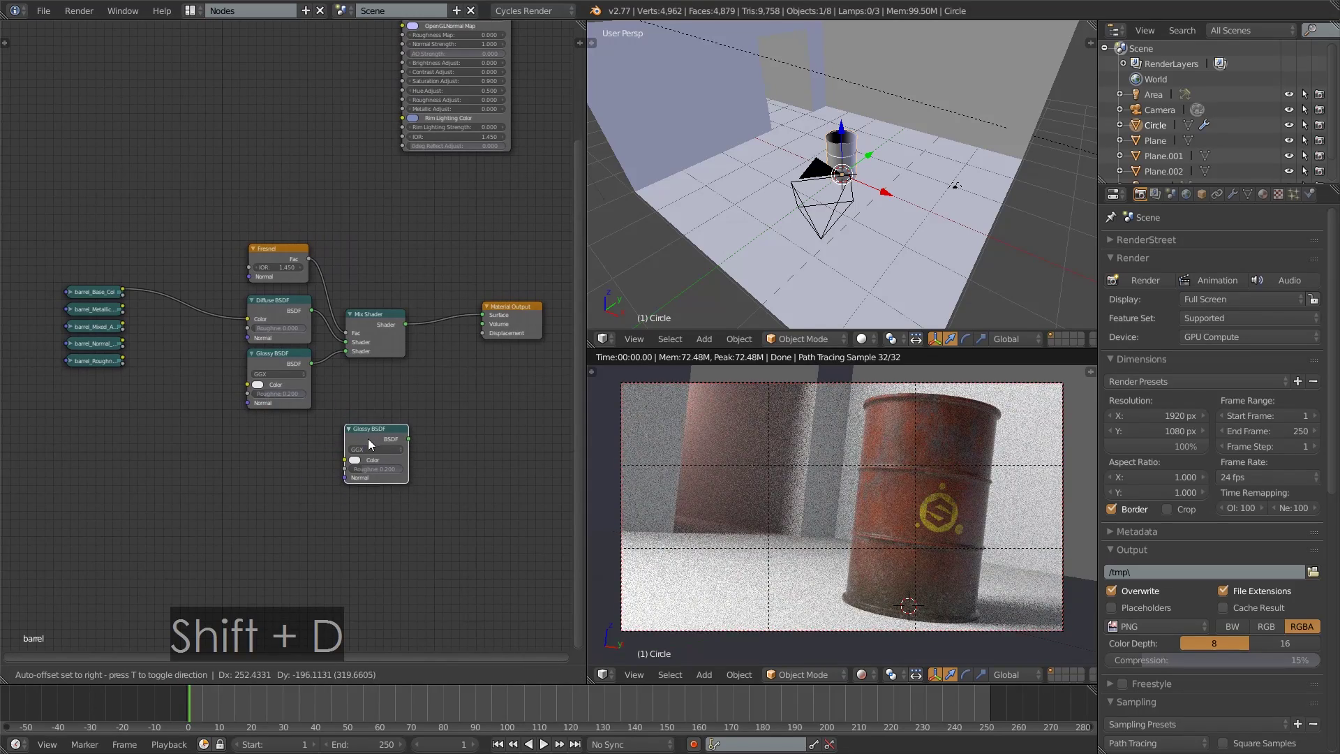
click(367, 438)
drag(124, 291, 345, 460)
click(372, 437)
- Insert a second Mix Shader before the Material Output and connect the duplicated Glossy BSDF to its second Shader input
click(117, 674)
mouse_move(140, 611)
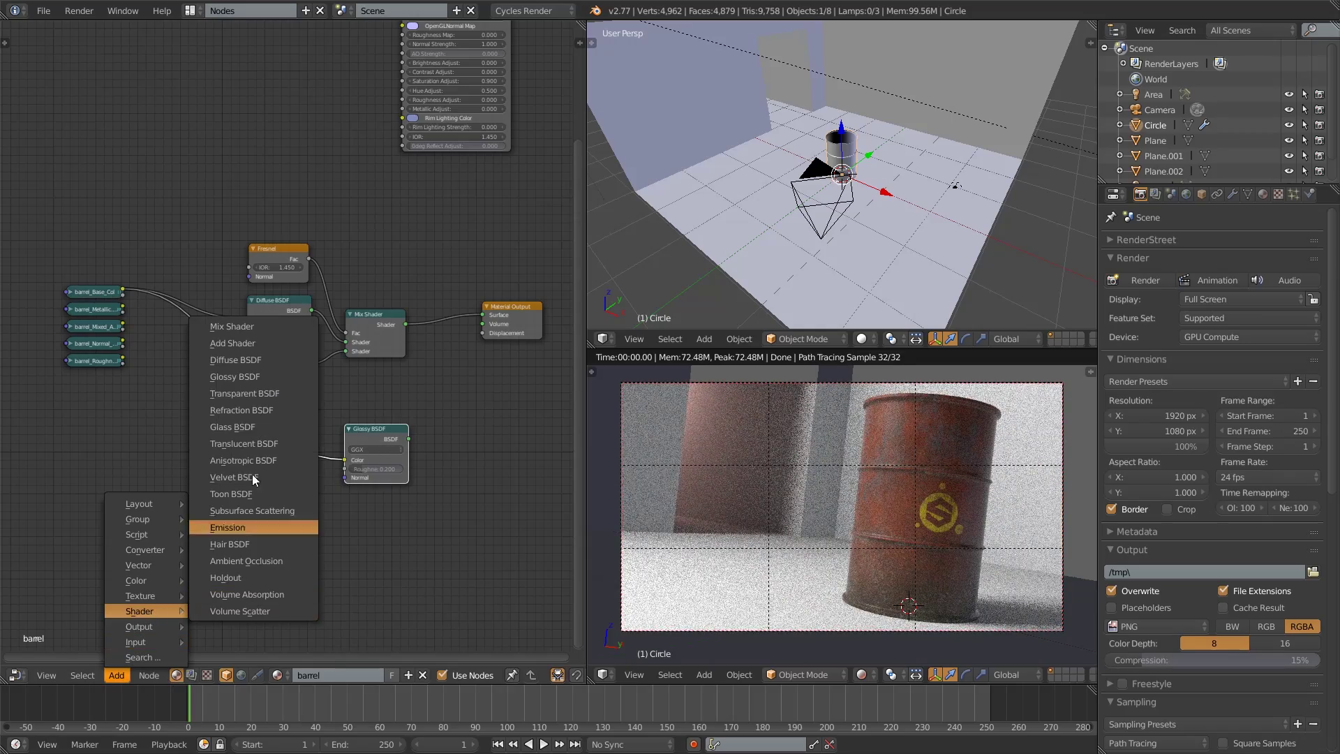
click(253, 336)
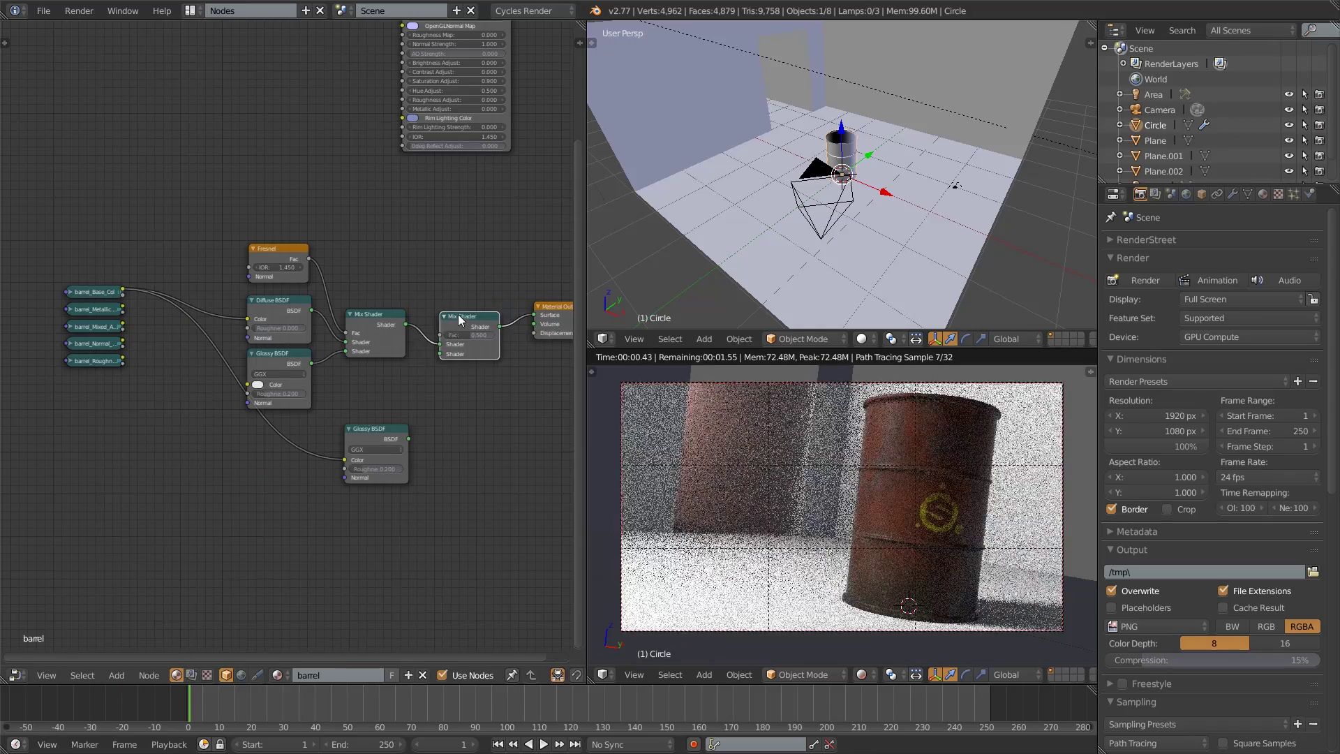
click(455, 330)
drag(372, 439, 447, 371)
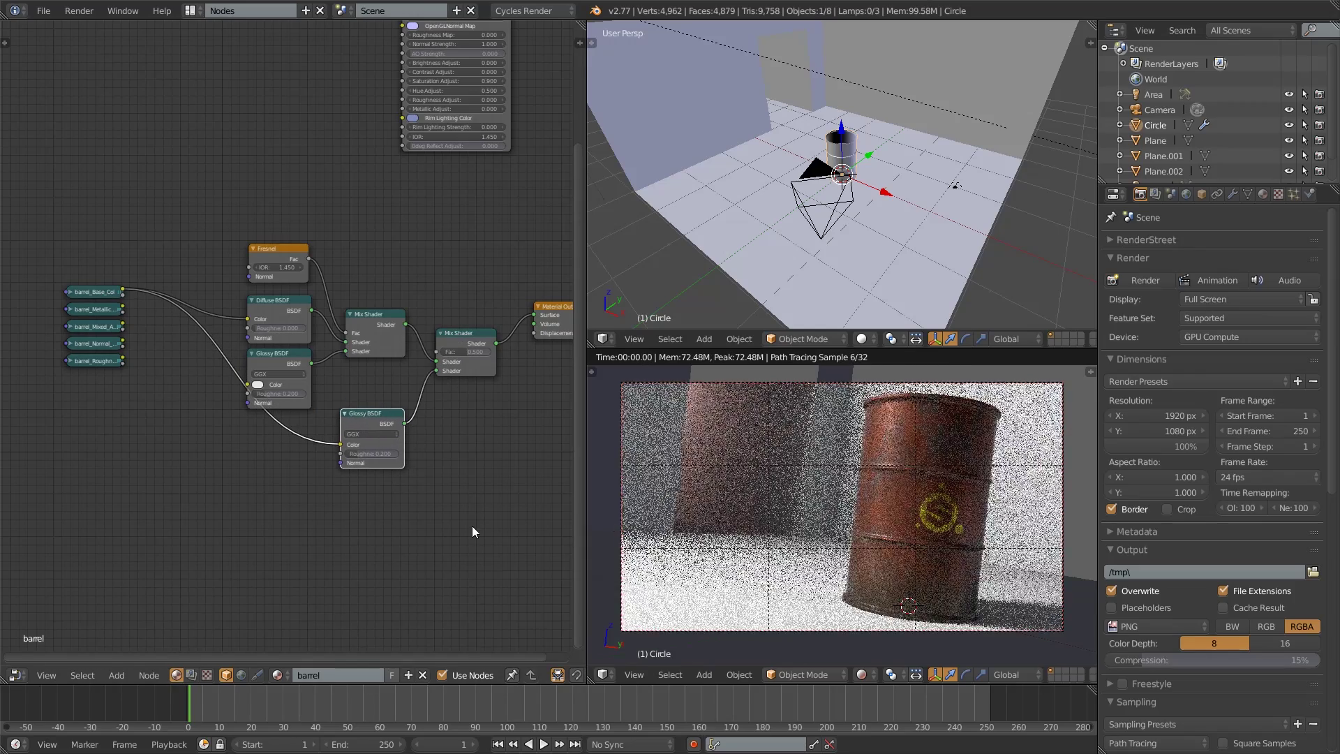
- Connect the barrel_Metallic.png texture's color output to the second Mix Shader's Fac input
drag(123, 305, 443, 357)
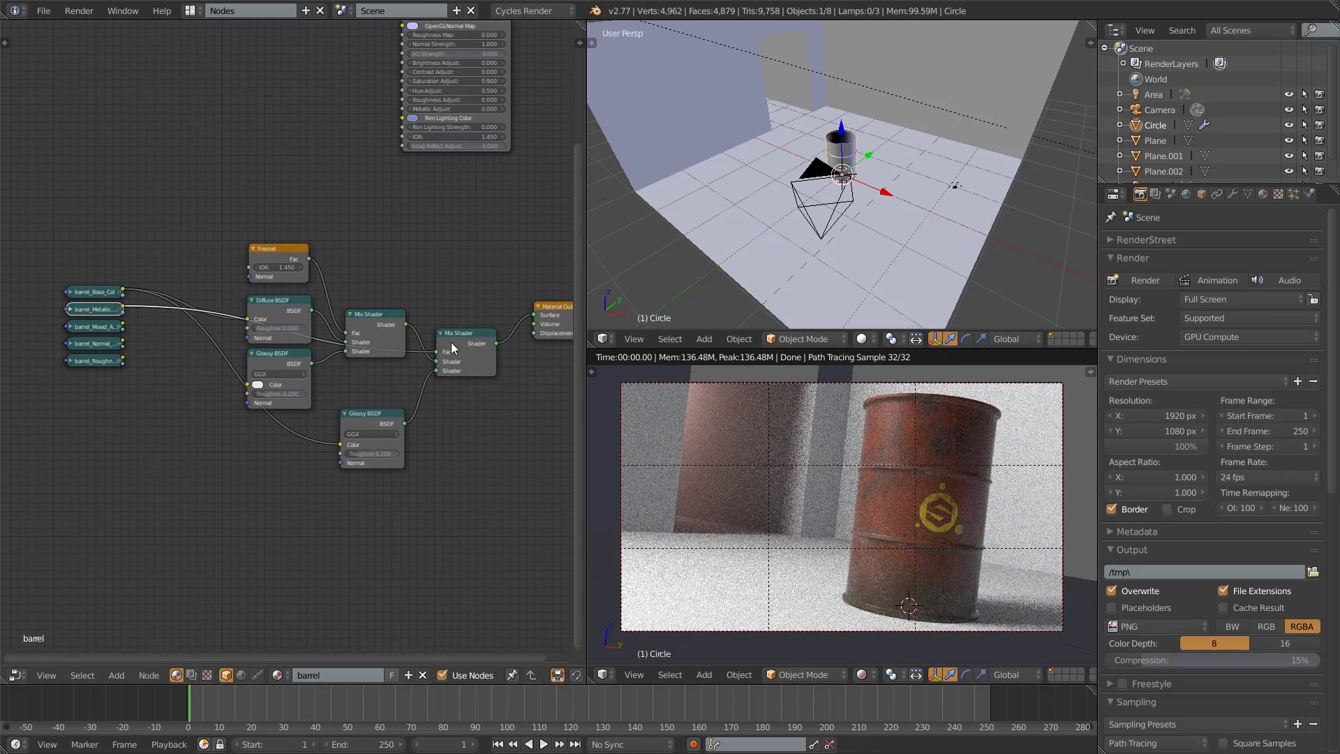
shift+middle_drag(452, 406, 254, 408)
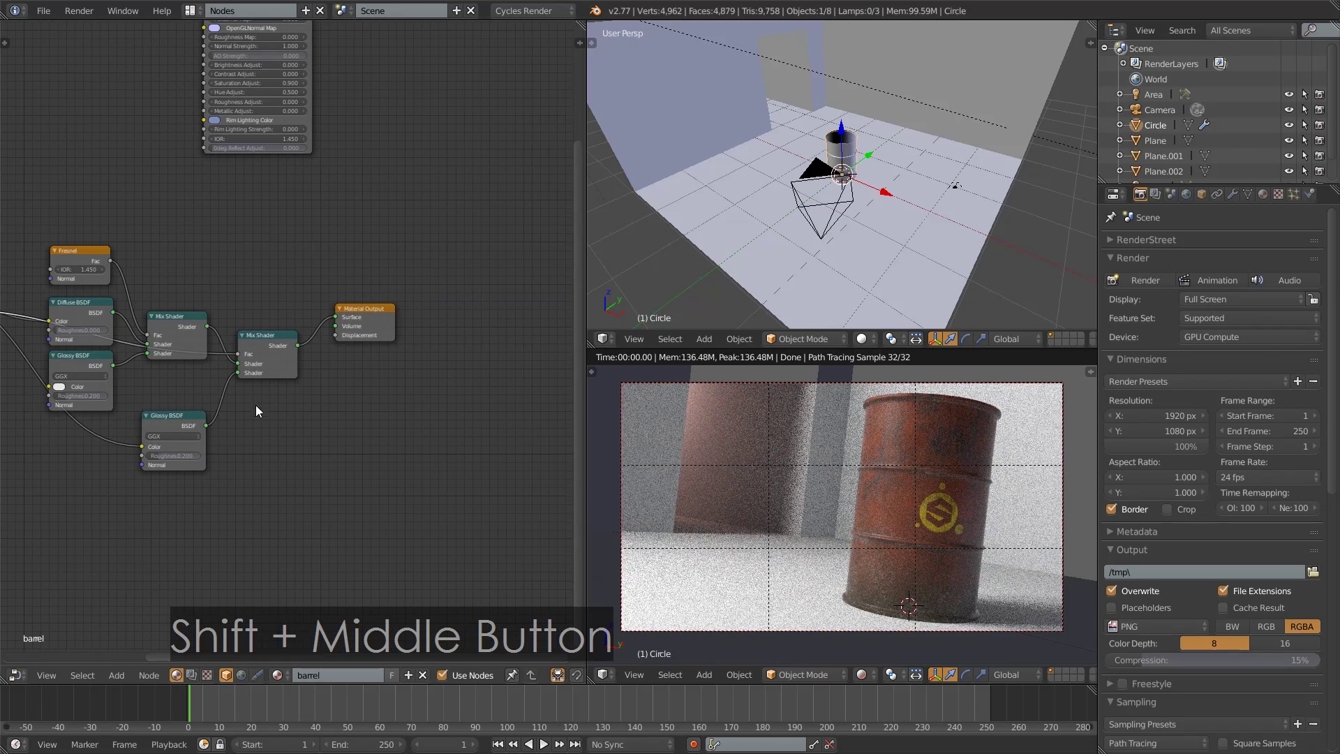
shift+middle_drag(4, 367, 211, 338)
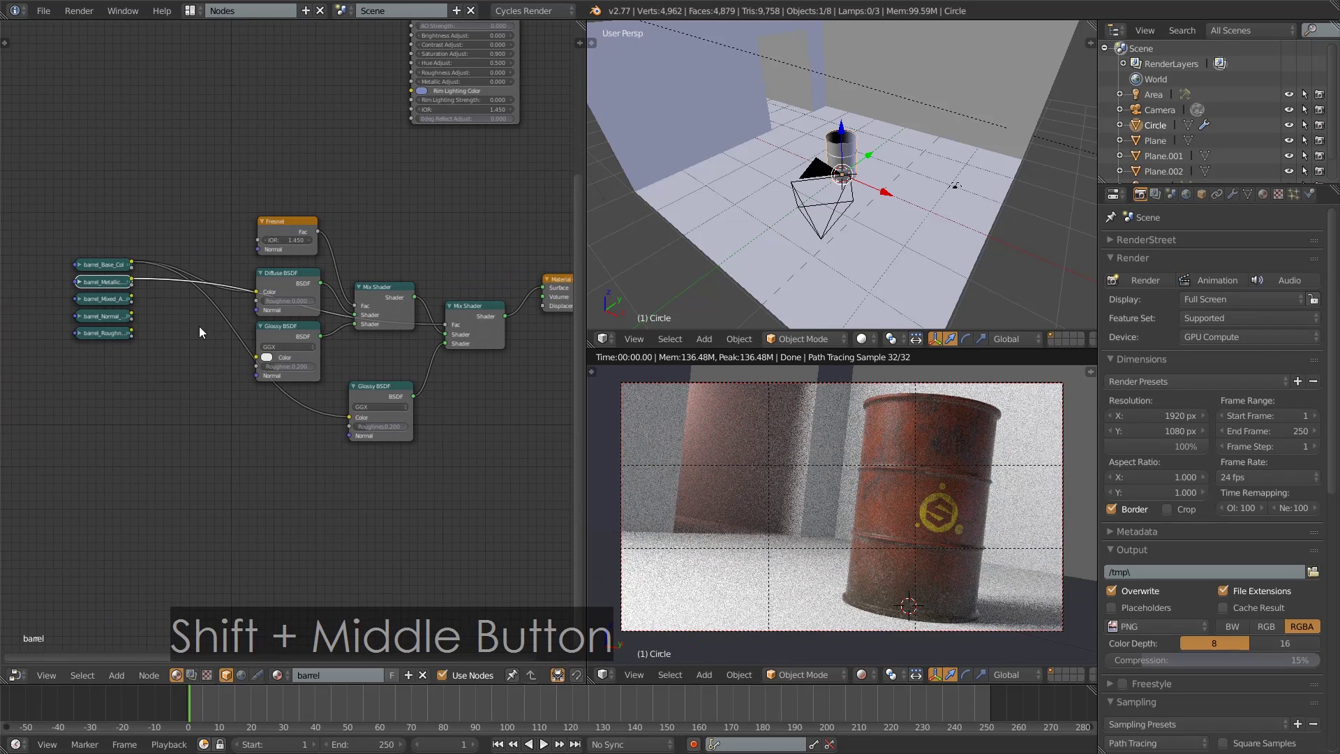
- Turn the upper 3D view into a UV/Image Editor and display barrel_Metallic.png enlarged
click(595, 339)
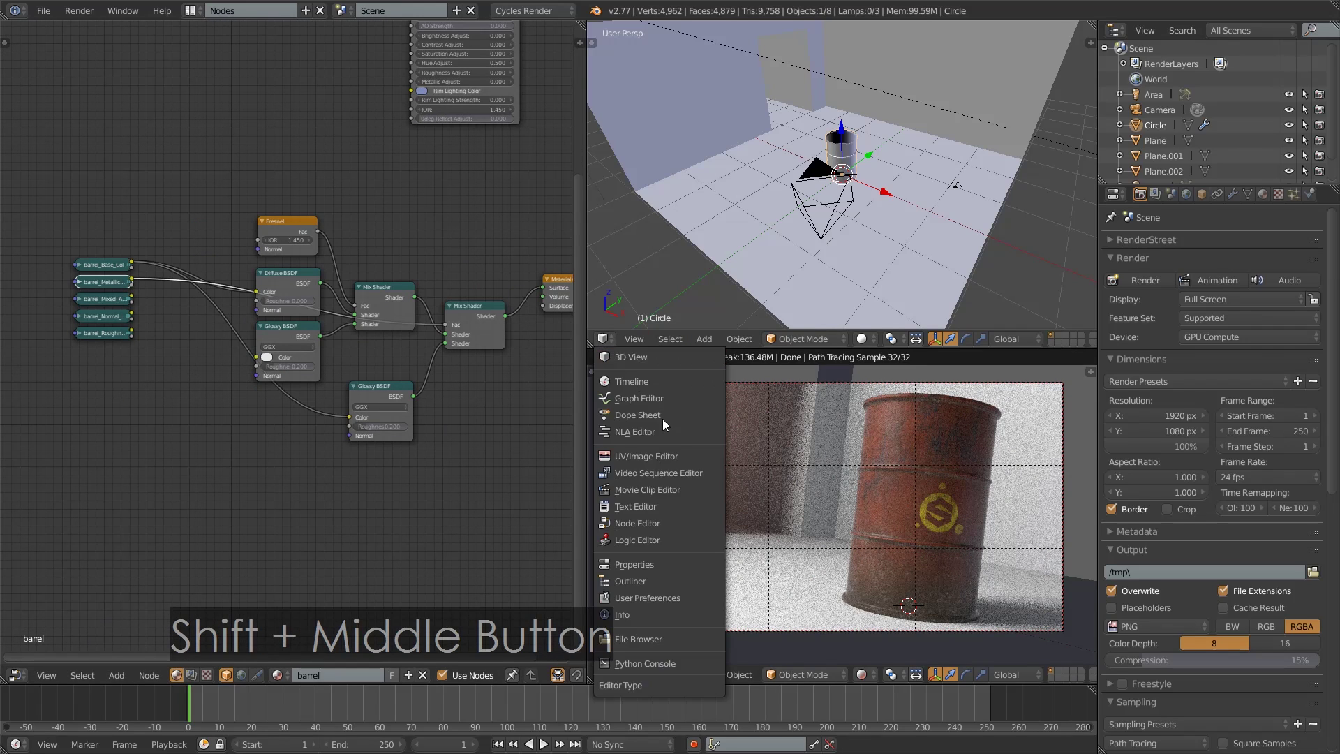
click(671, 456)
click(702, 340)
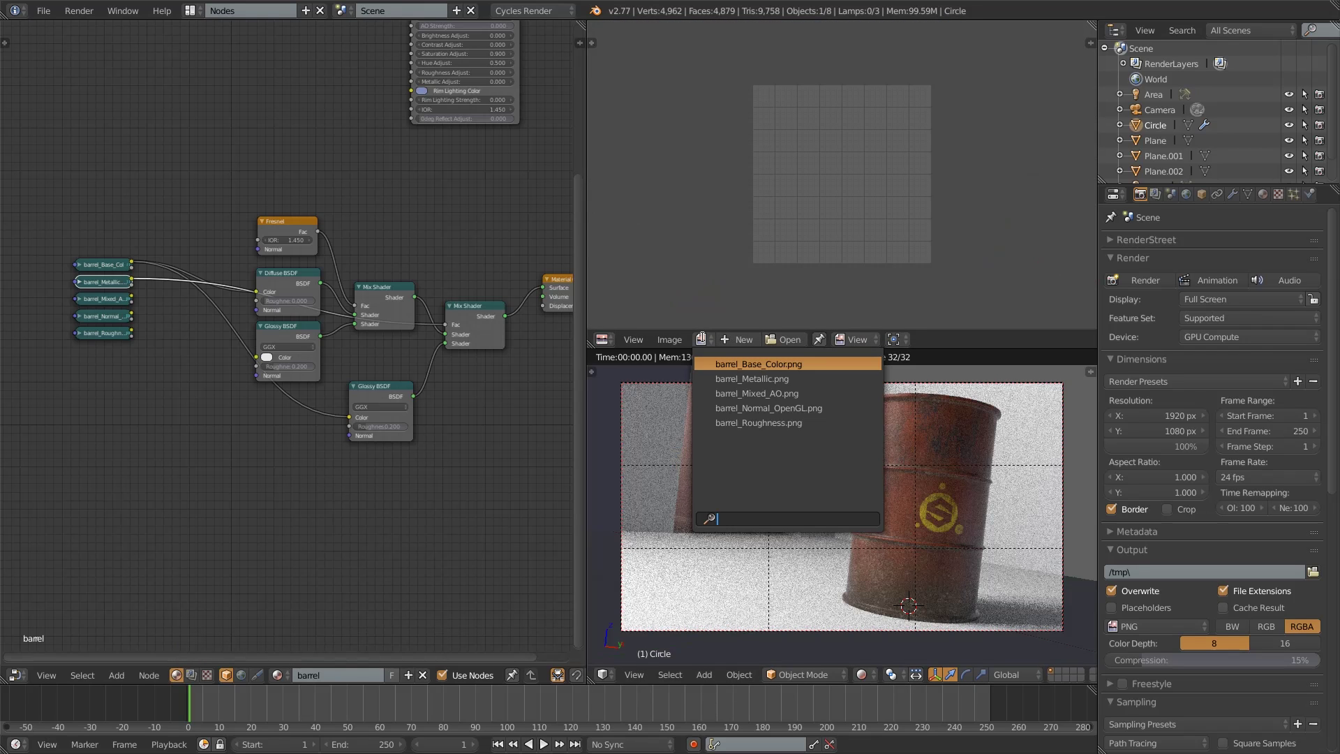
click(727, 377)
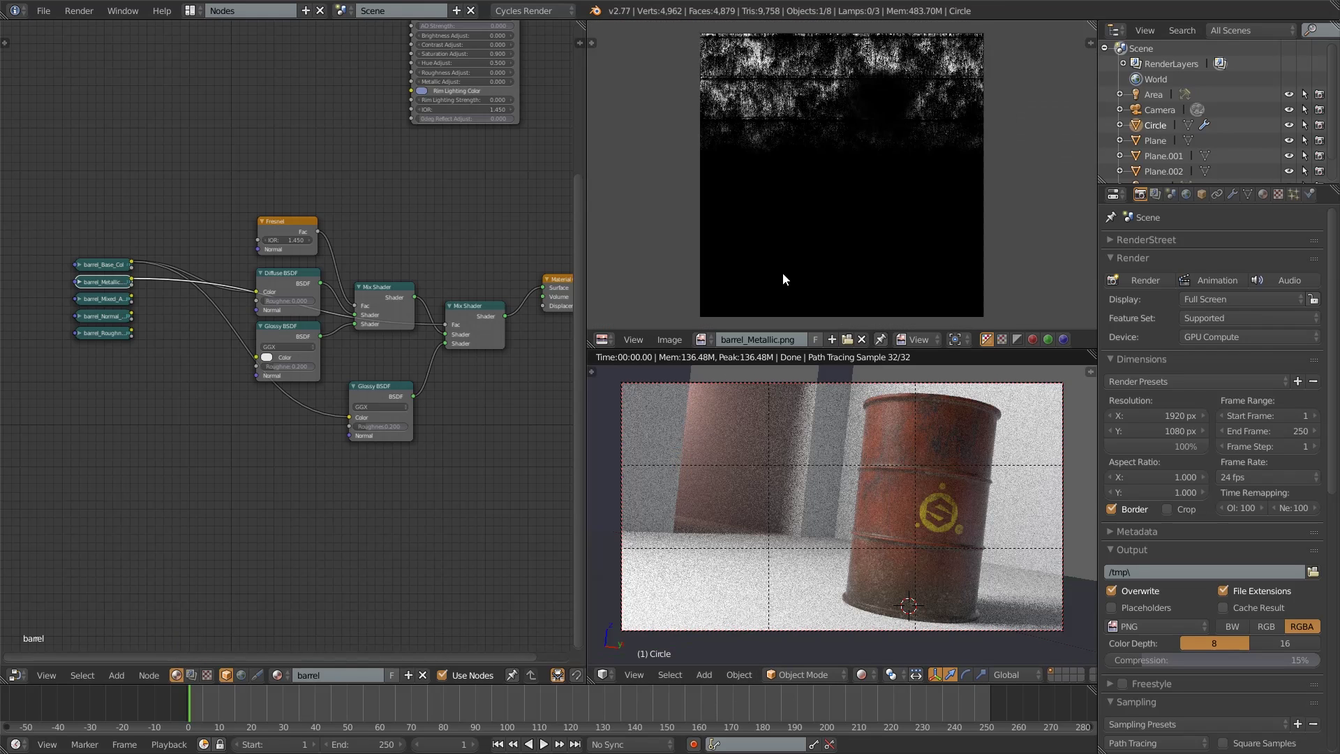
shift+middle_drag(801, 218, 831, 263)
scroll(830, 263, up, 1)
- Point out the nodes in the non-metallic and metallic branches, and move the duplicated Glossy BSDF slightly lower
click(292, 280)
click(286, 328)
click(290, 225)
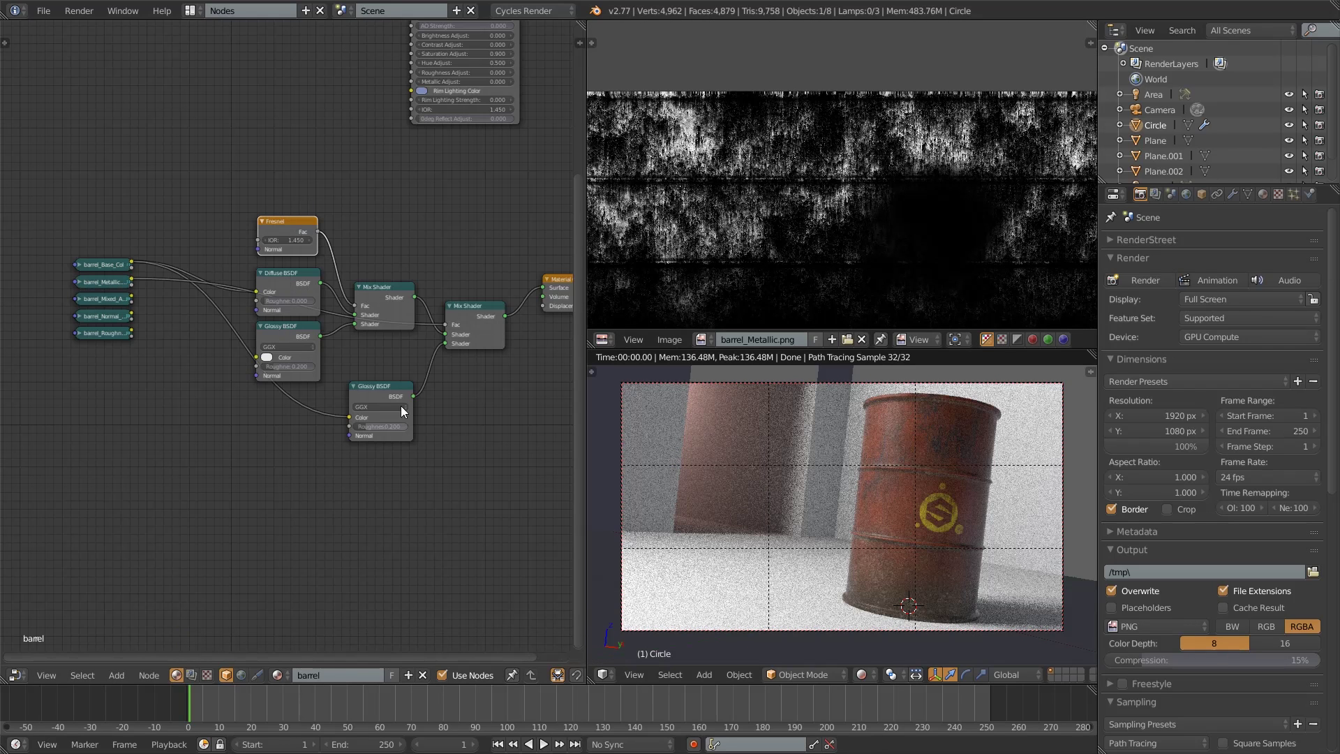
click(388, 414)
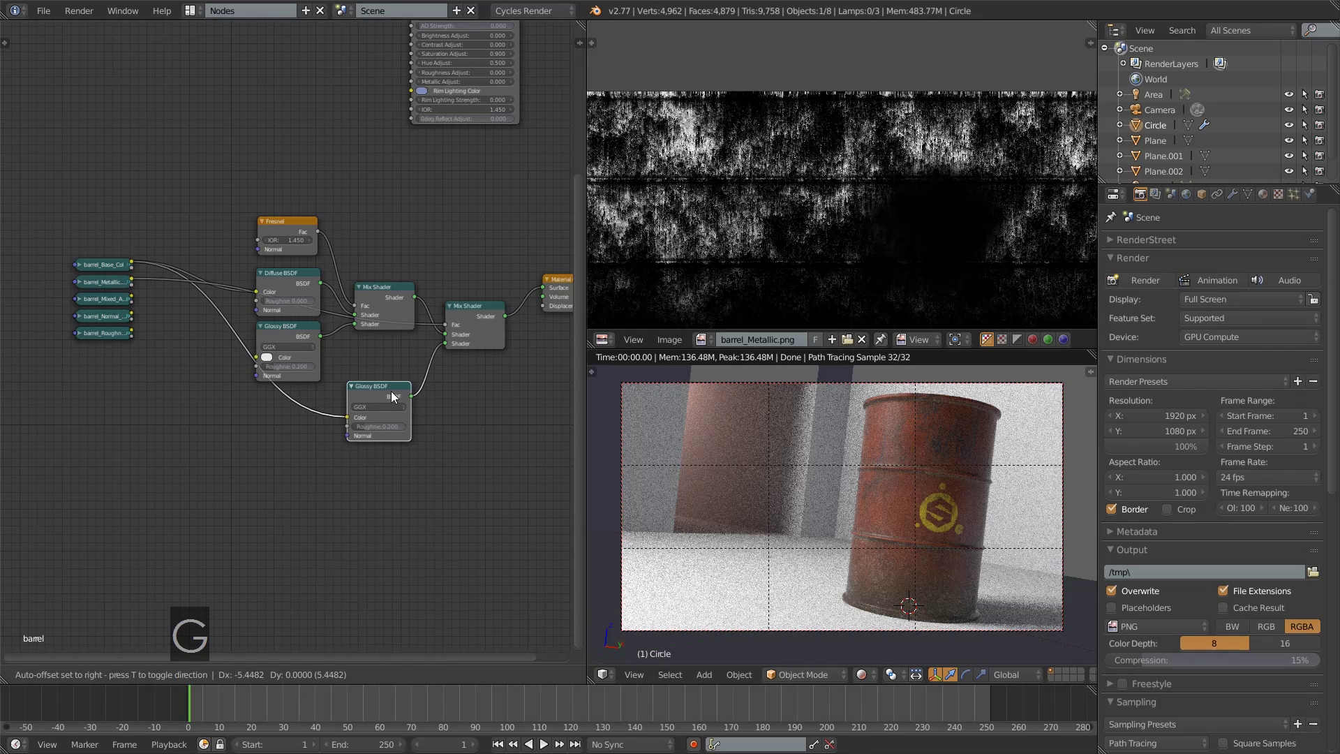
key(g)
click(465, 338)
click(98, 283)
click(444, 307)
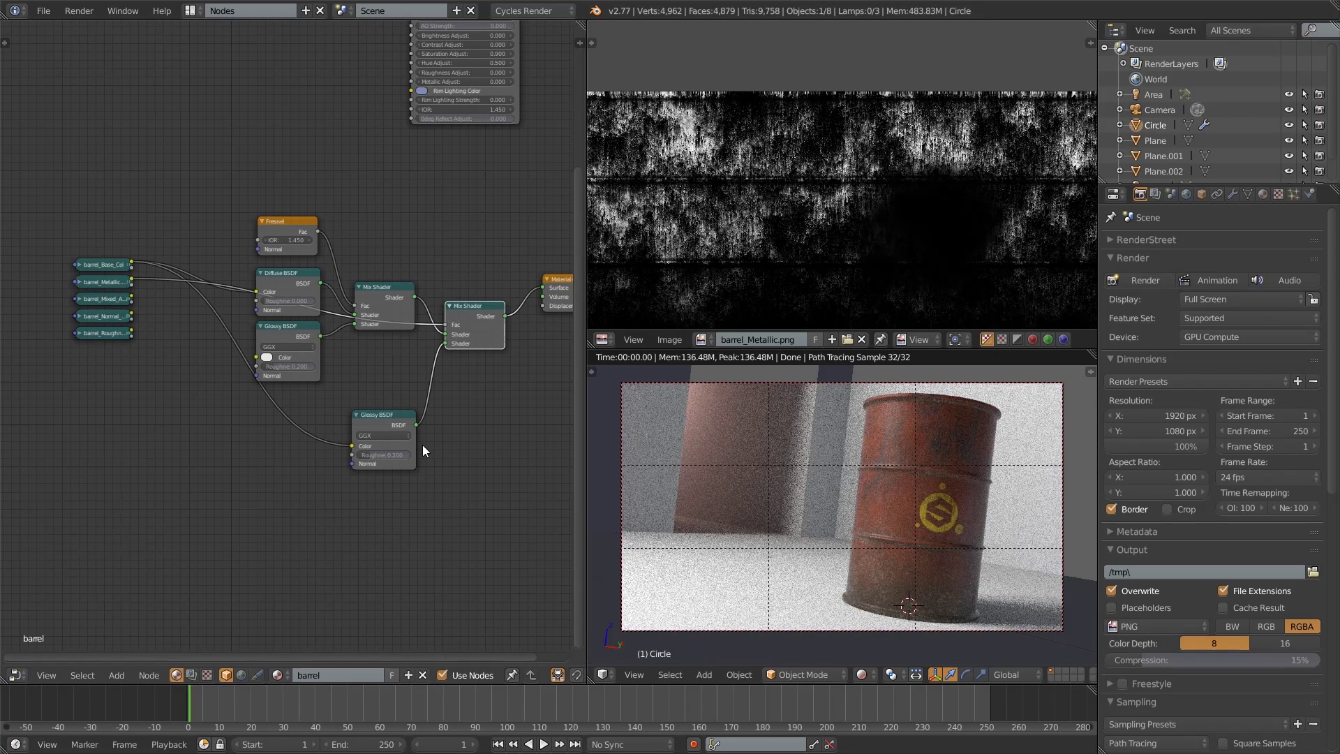
- Examine the barrel texture nodes, picking out the Mixed AO texture
middle_drag(253, 399, 360, 392)
scroll(324, 344, up, 2)
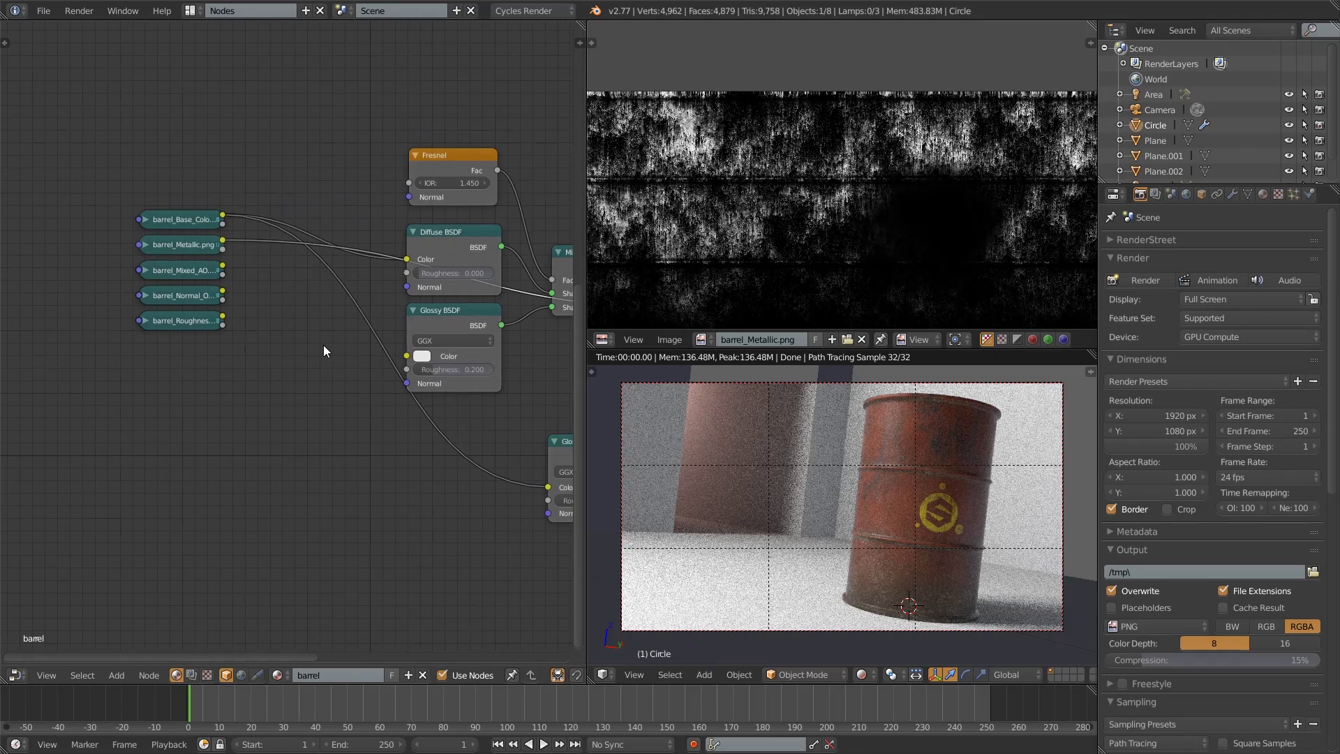
middle_drag(323, 345, 202, 350)
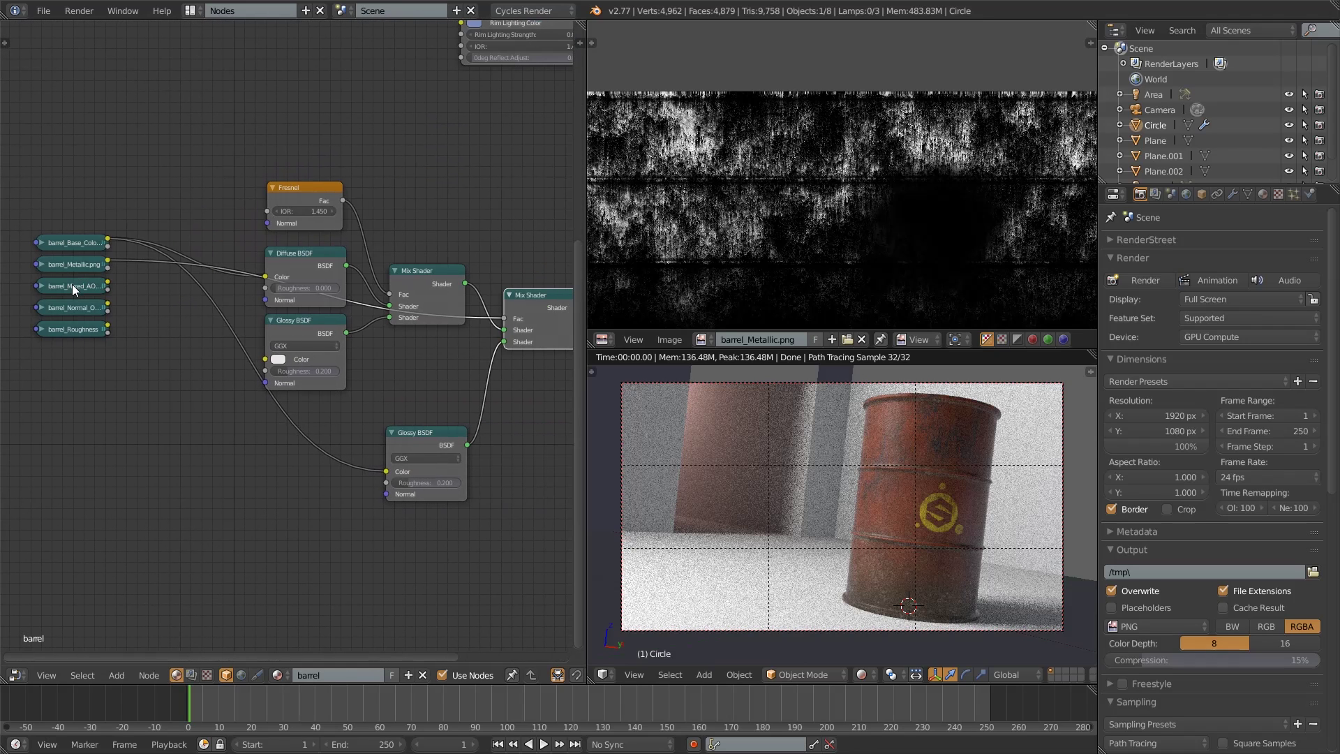
scroll(203, 302, up, 2)
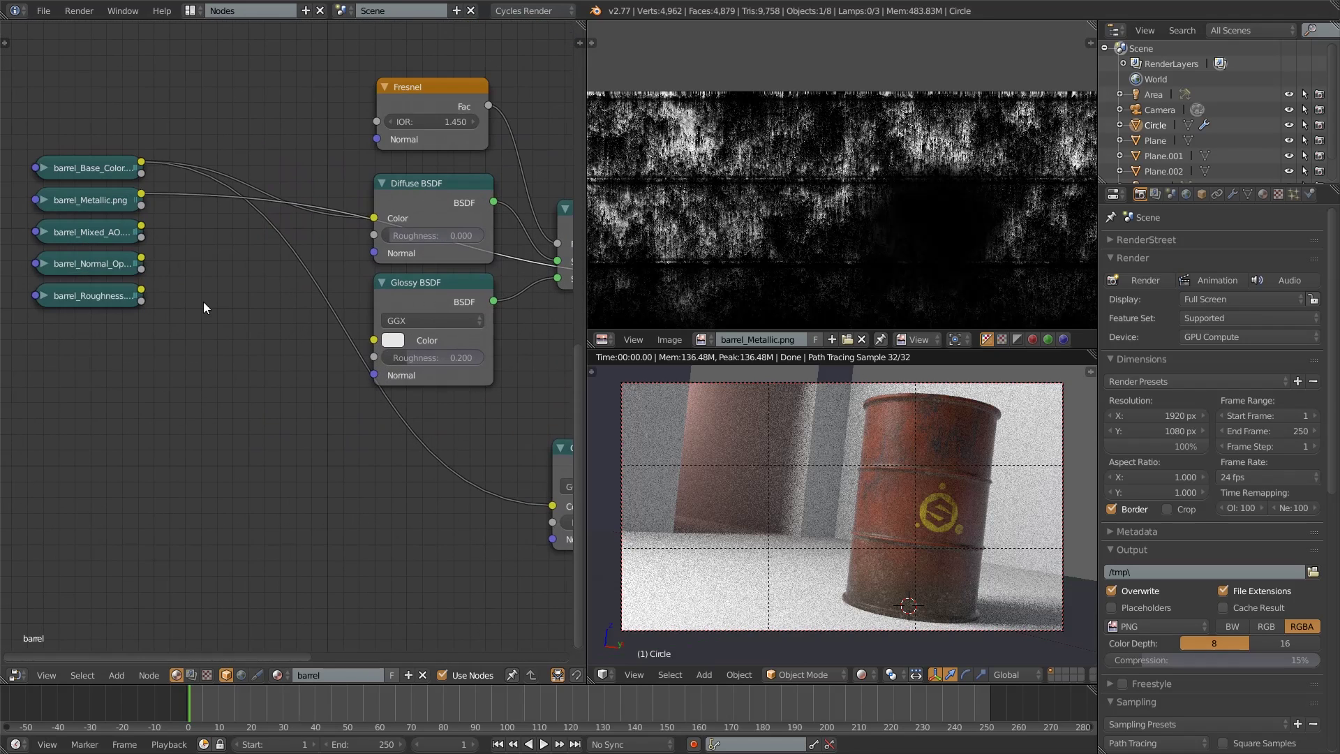
scroll(156, 289, up, 2)
click(102, 293)
scroll(182, 292, down, 2)
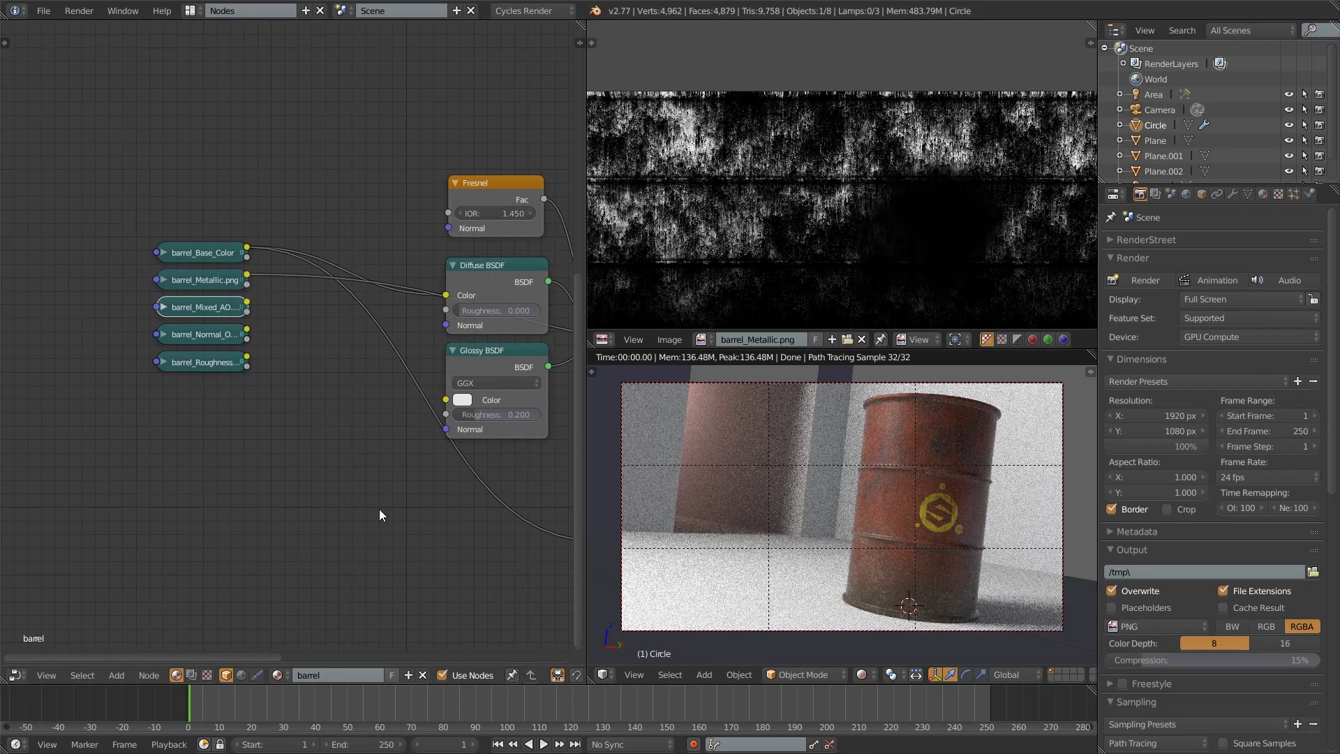
ctrl+scroll(291, 290, right, 5)
middle_drag(194, 453, 212, 413)
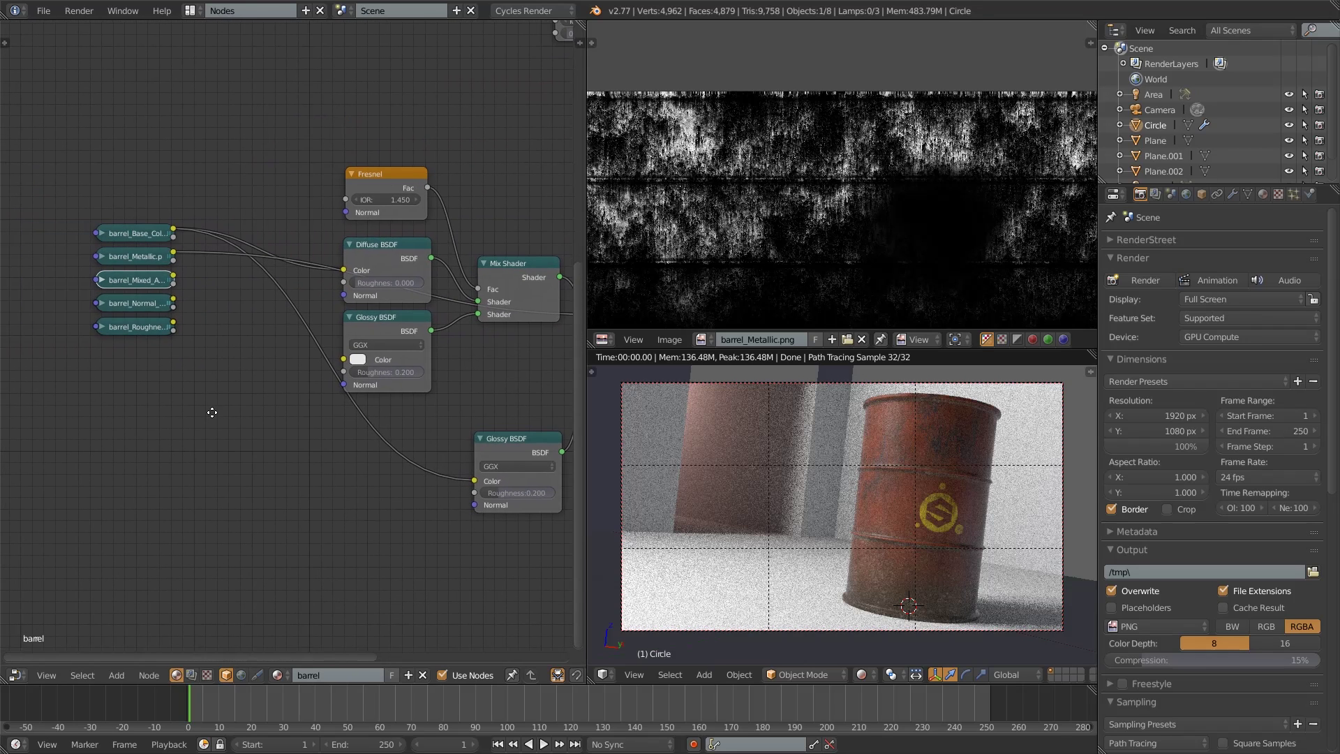
- Add a Normal Map node below the texture nodes and connect the barrel Normal texture to its Color input
click(122, 678)
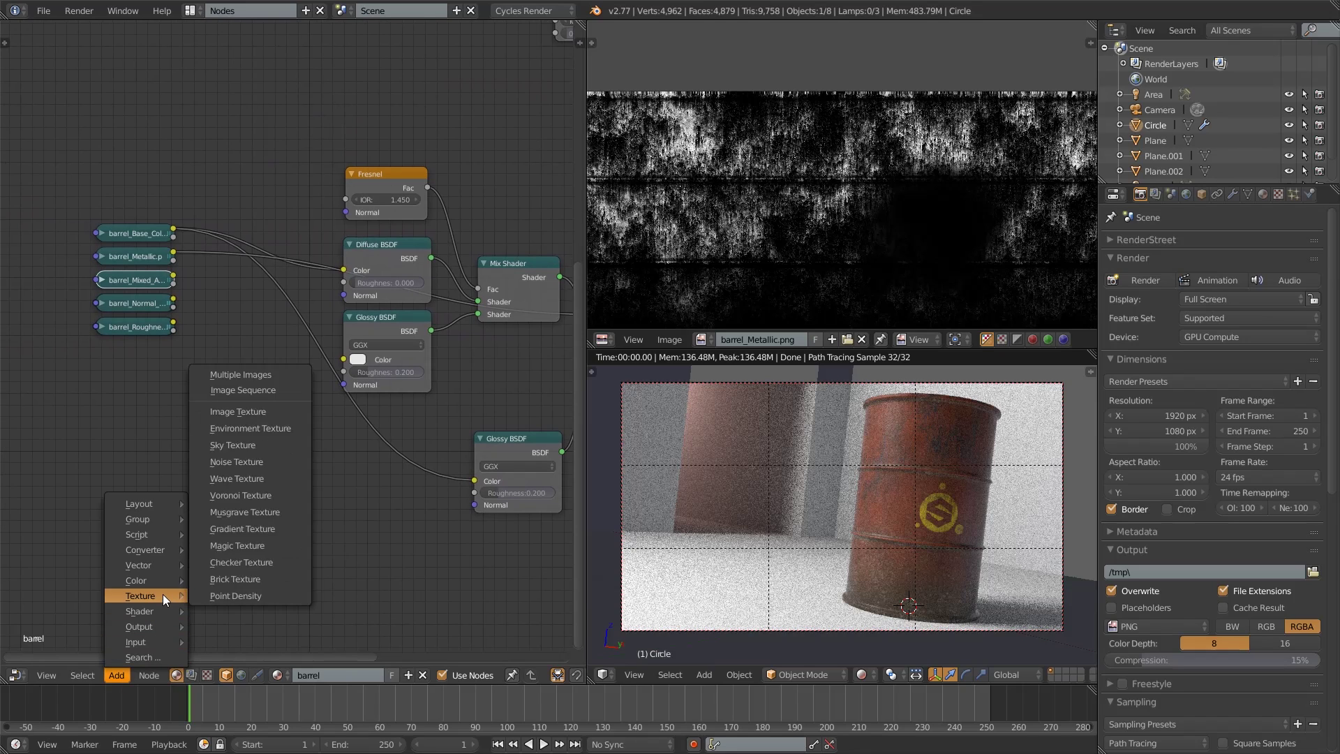
mouse_move(158, 564)
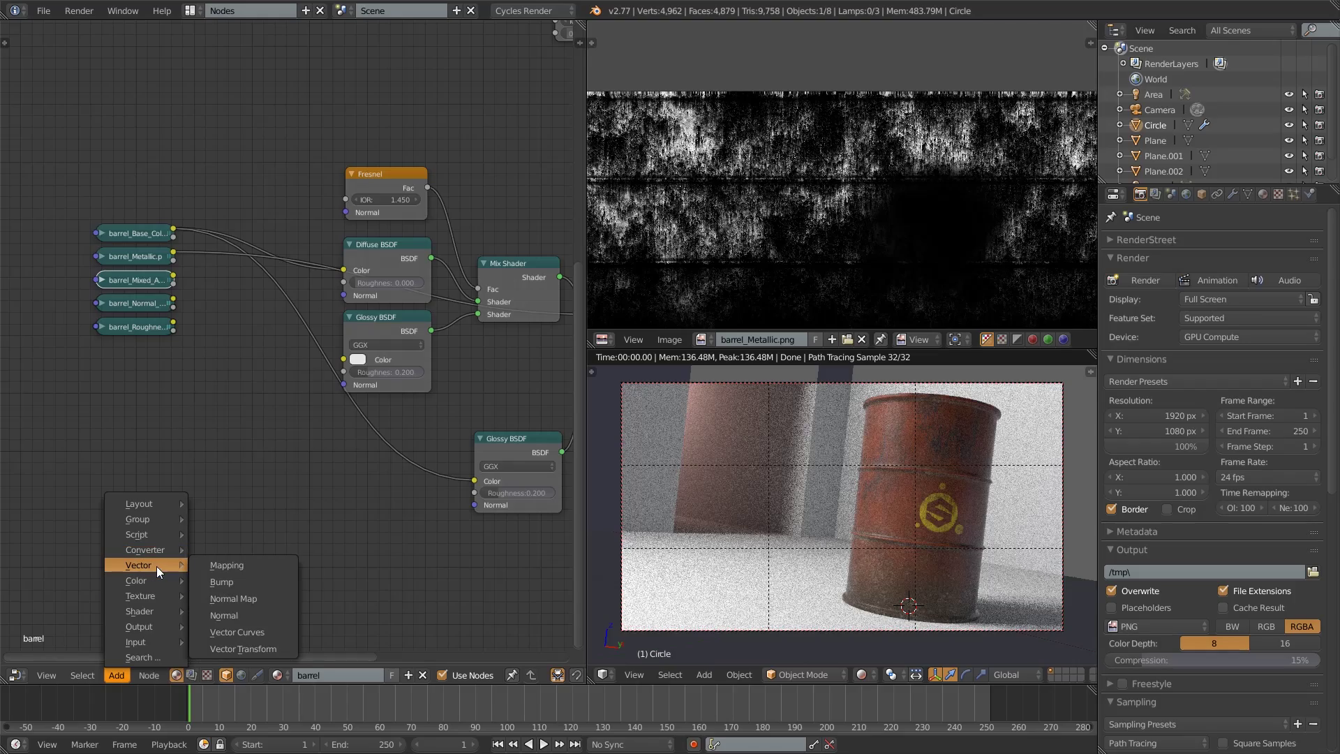
click(257, 600)
click(231, 380)
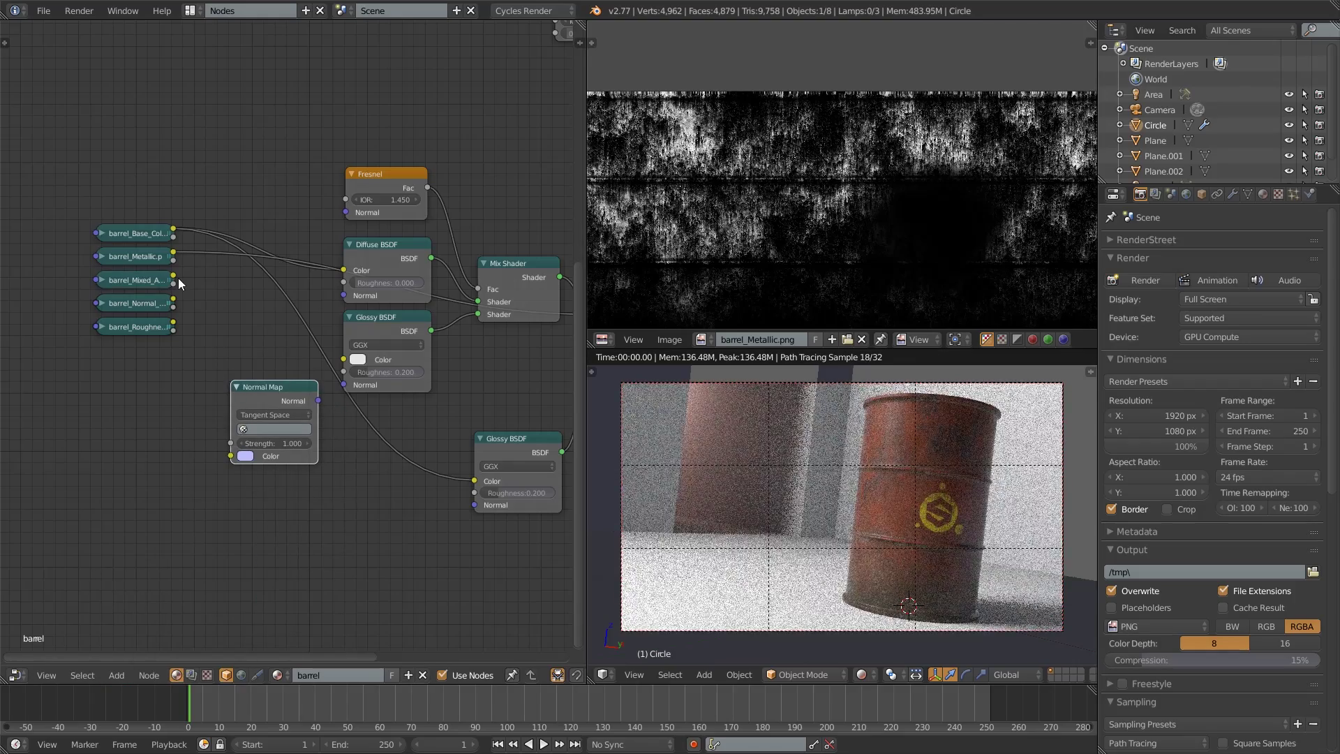
drag(173, 303, 235, 455)
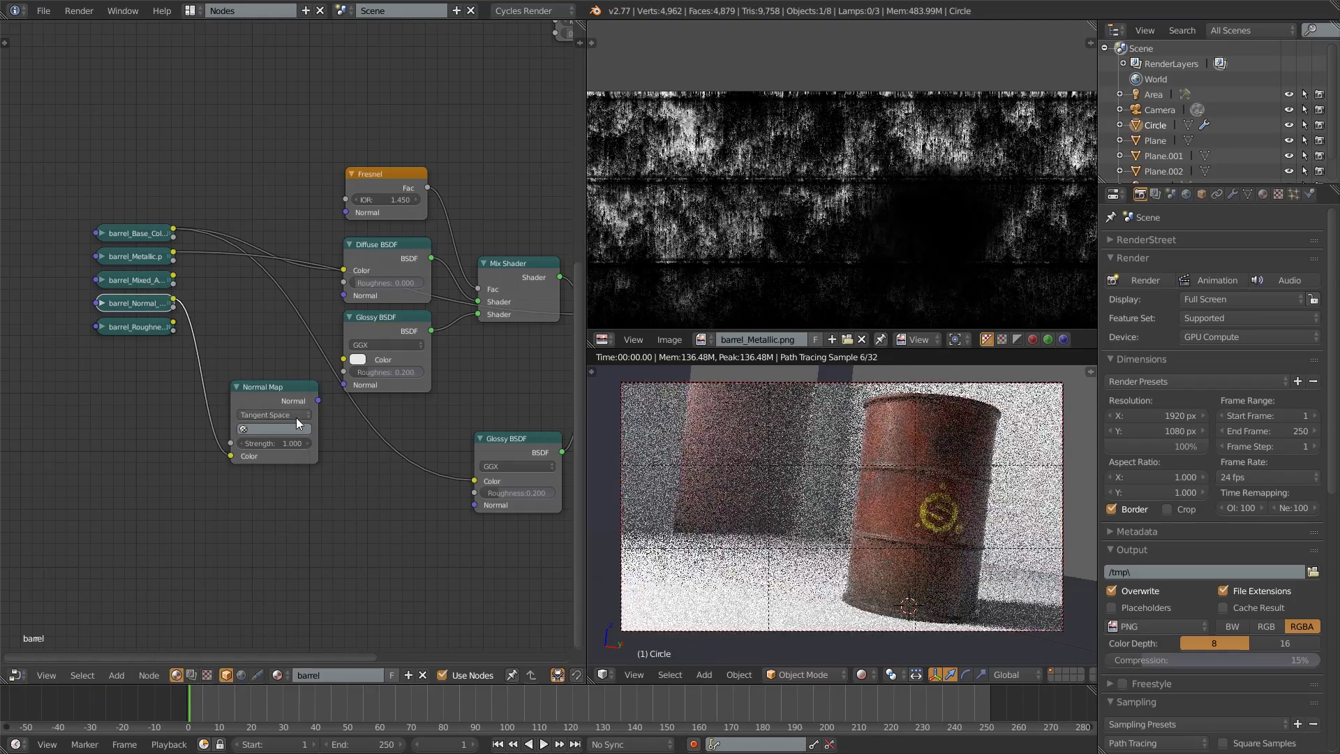
- Connect the Normal Map to the Normal inputs of the Fresnel, Diffuse BSDF and both Glossy BSDF nodes, and place it beside the textures
drag(281, 391, 347, 211)
drag(277, 376, 343, 295)
drag(277, 377, 474, 504)
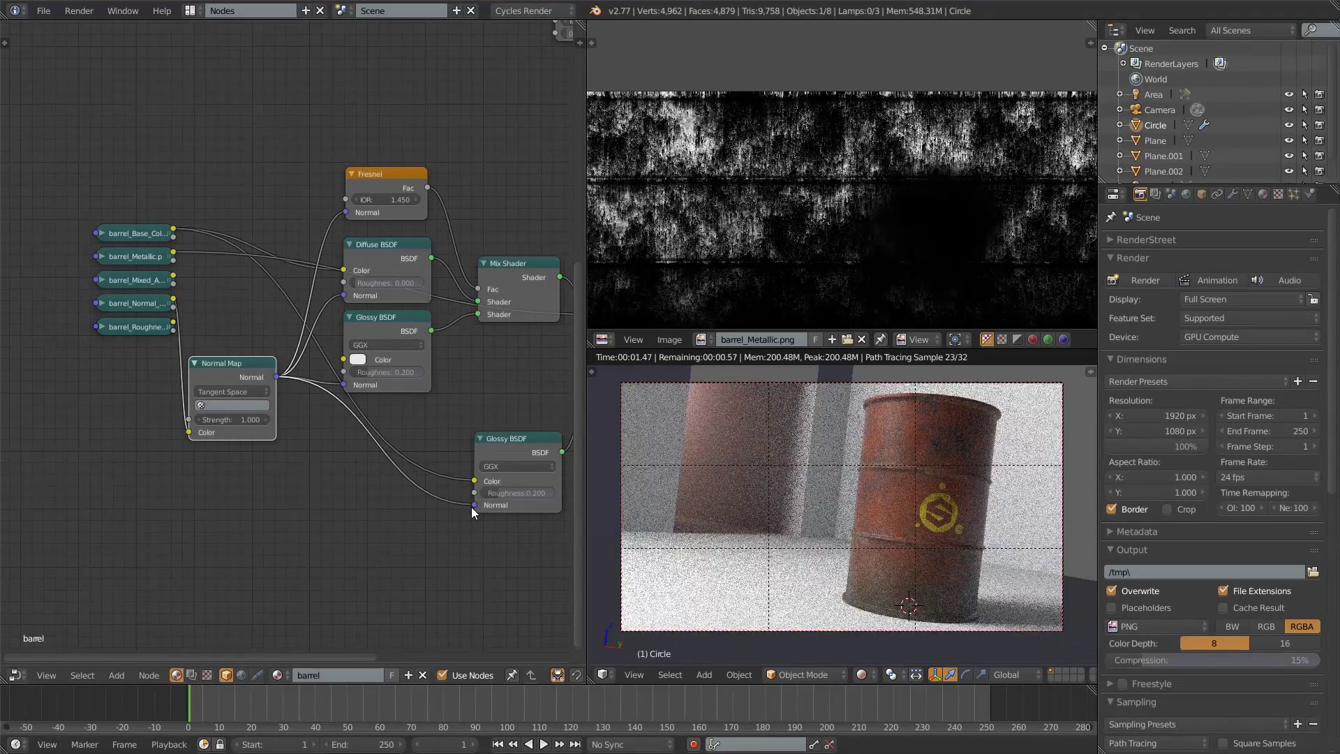
drag(220, 367, 233, 304)
- Add a Math node below the Normal Map, set its operation to Power and its second value to 2
click(98, 326)
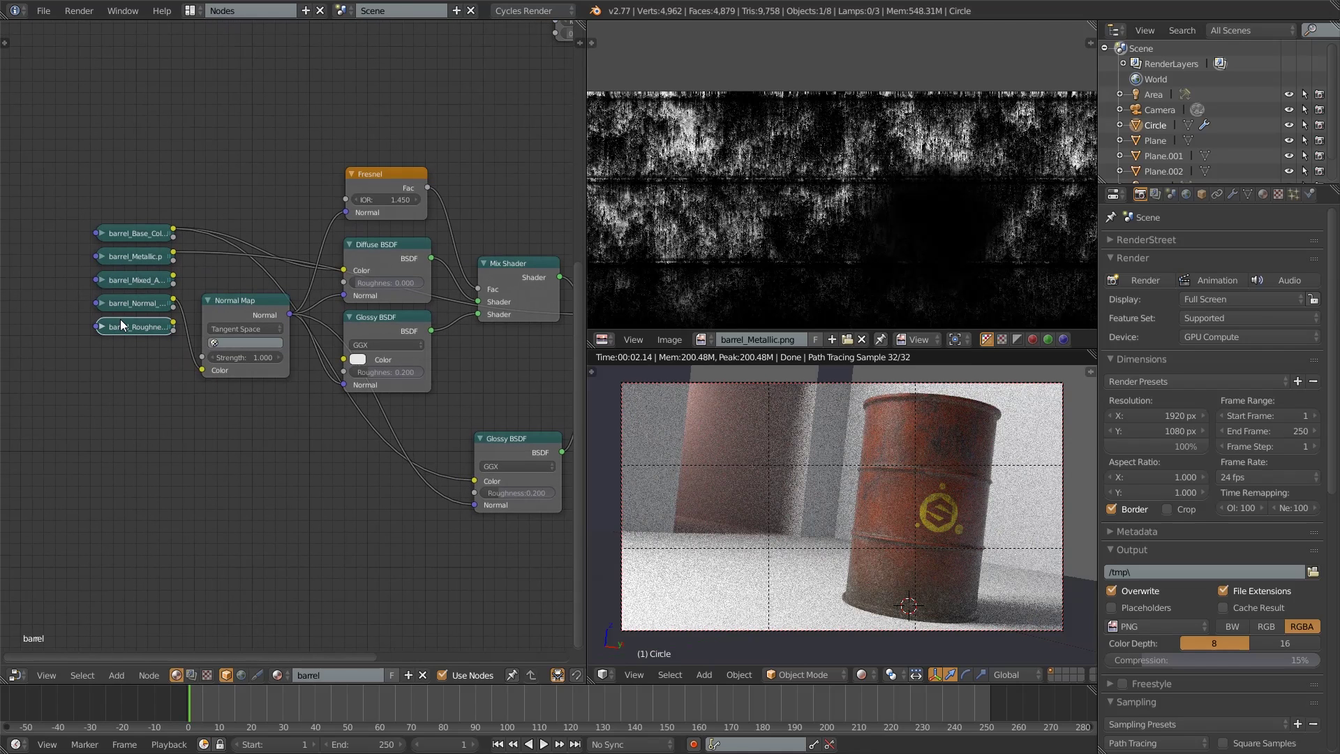
click(117, 675)
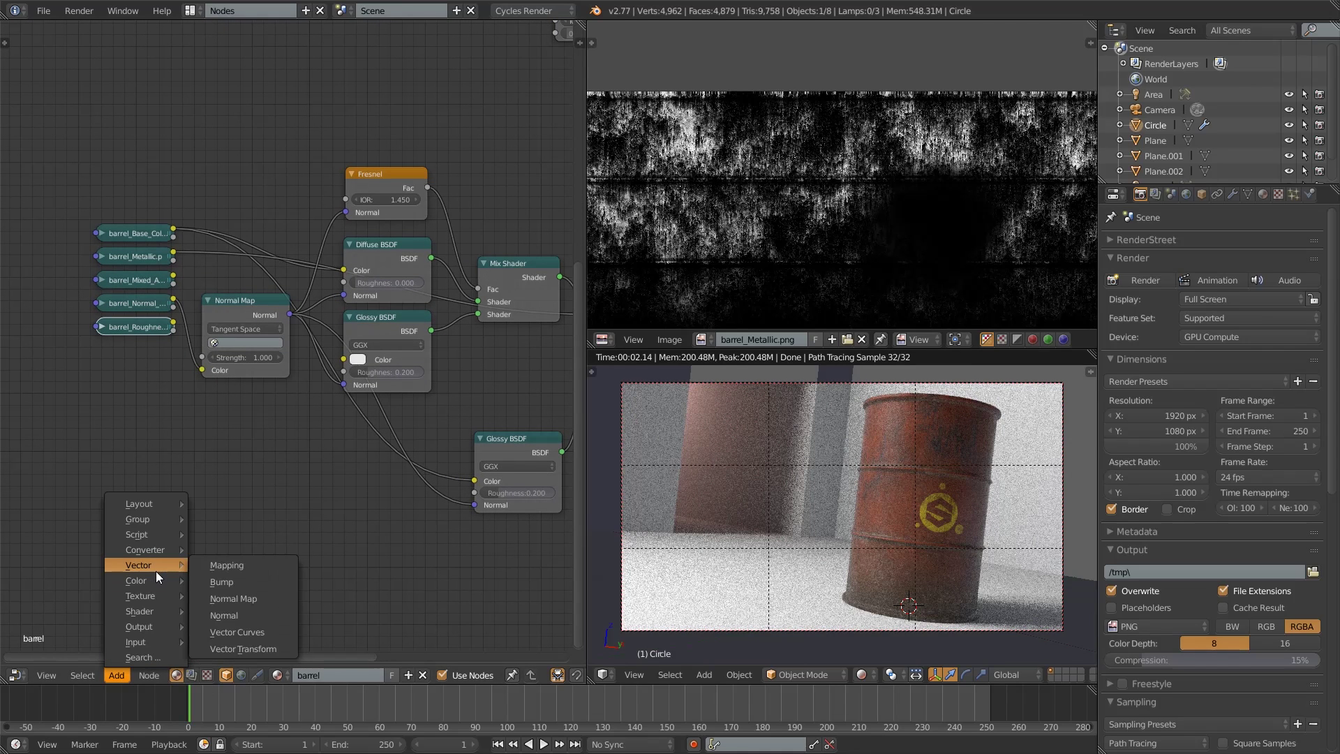
mouse_move(169, 554)
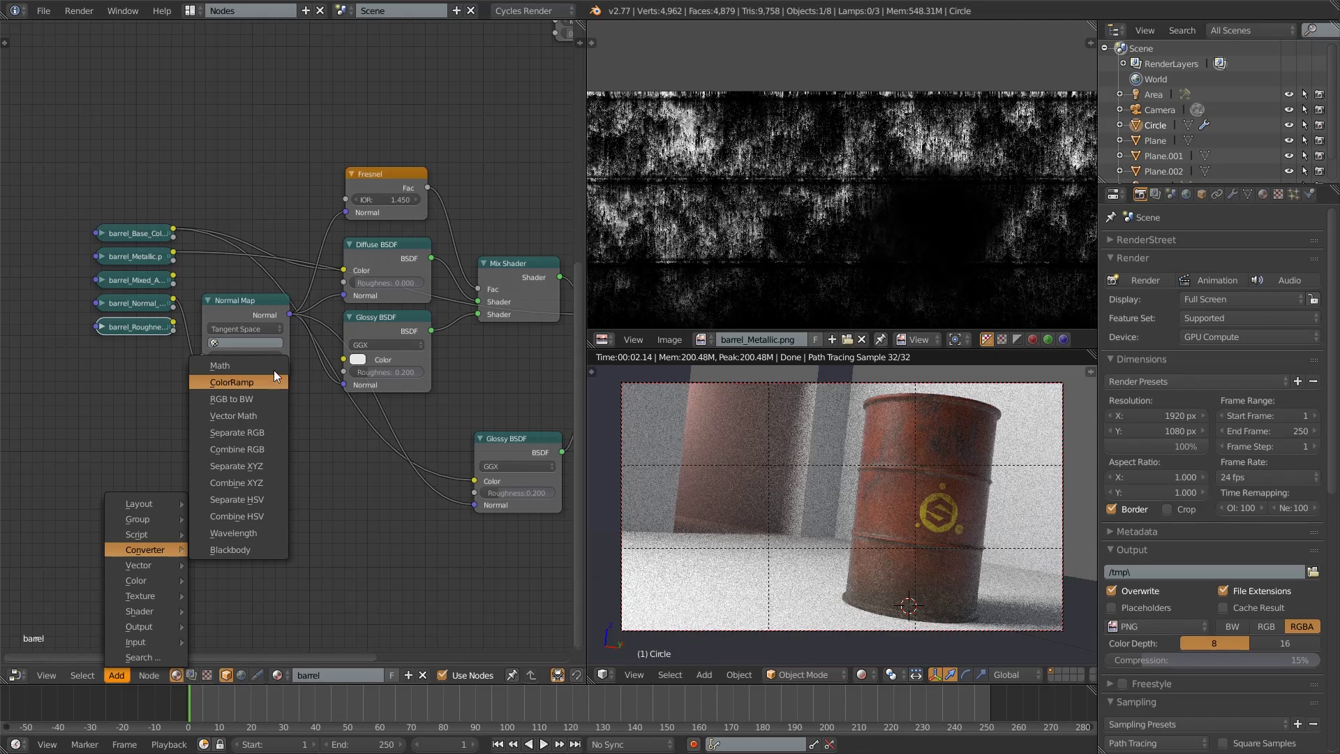
click(230, 365)
click(210, 425)
click(244, 458)
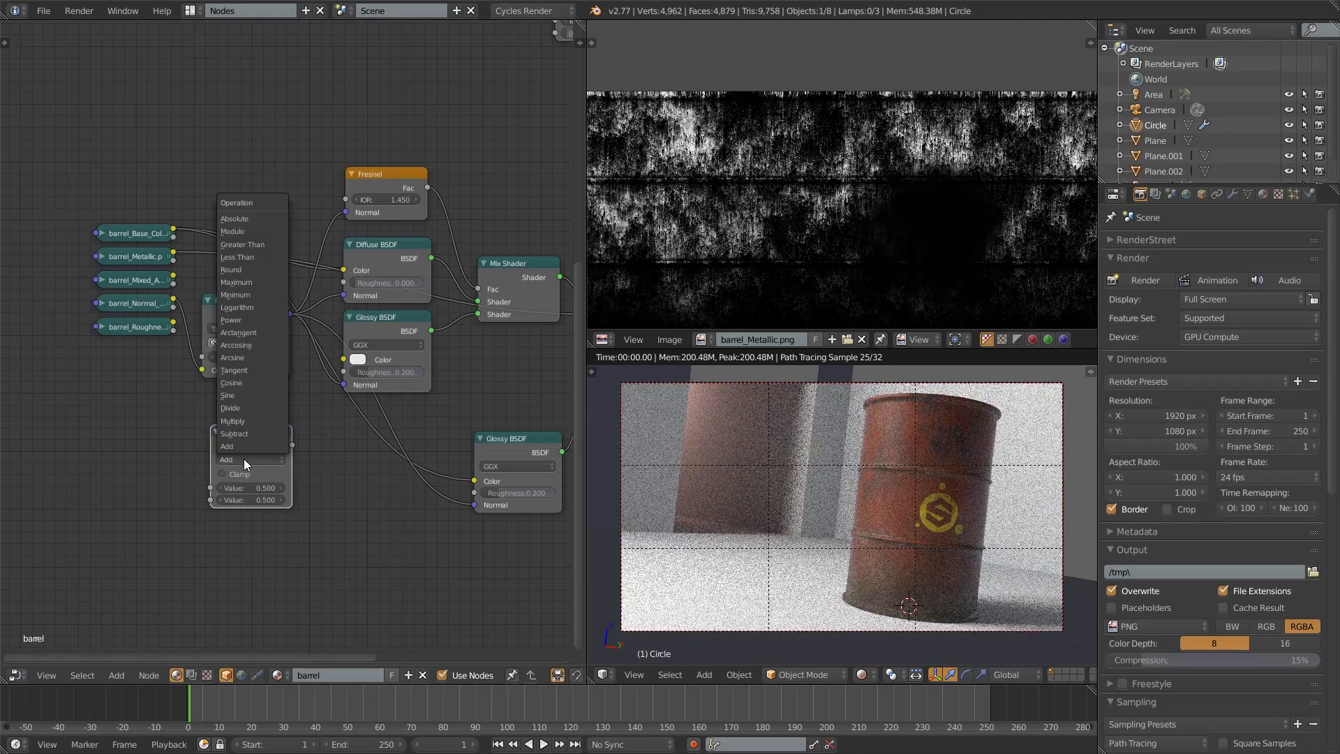
click(254, 319)
click(249, 499)
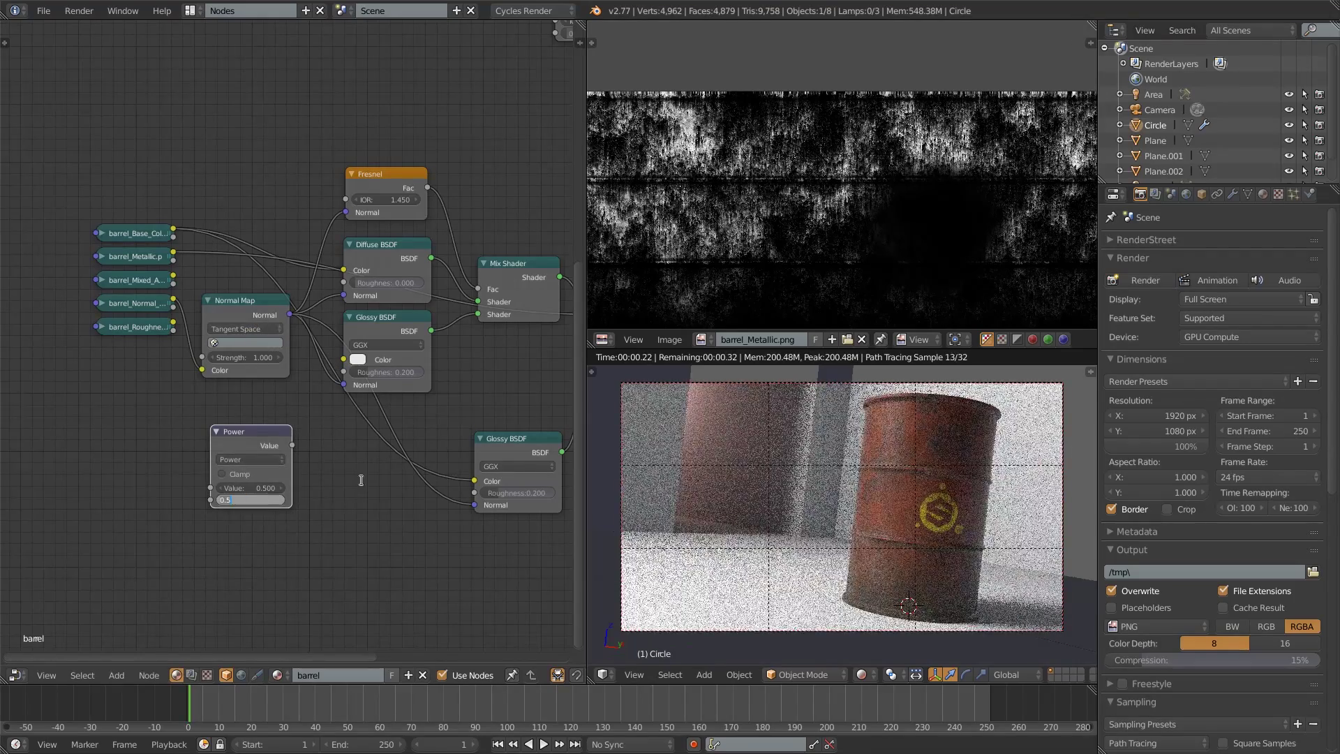
text(2)
key(Return)
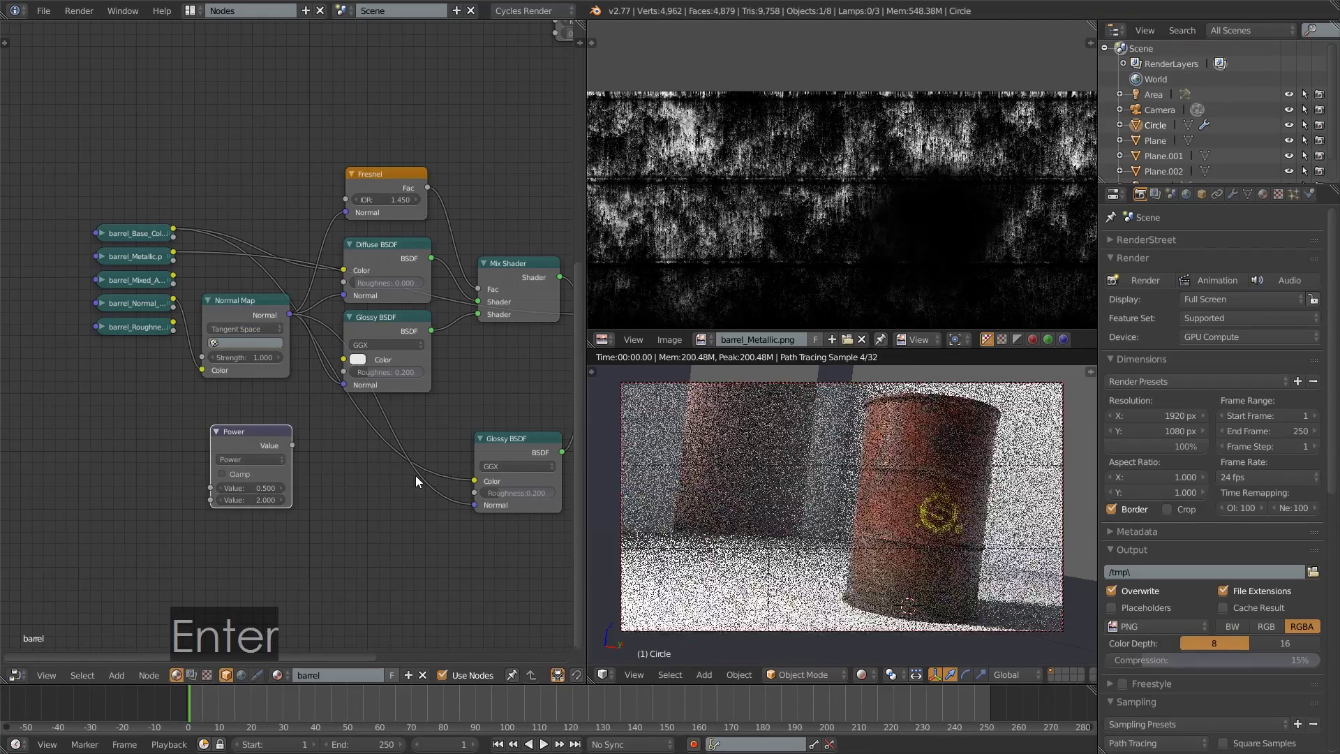
- Feed the barrel Roughness texture through the Power node into the Roughness inputs of the Diffuse BSDF and both Glossy BSDF nodes
drag(174, 326, 210, 491)
drag(253, 433, 345, 283)
drag(280, 419, 471, 493)
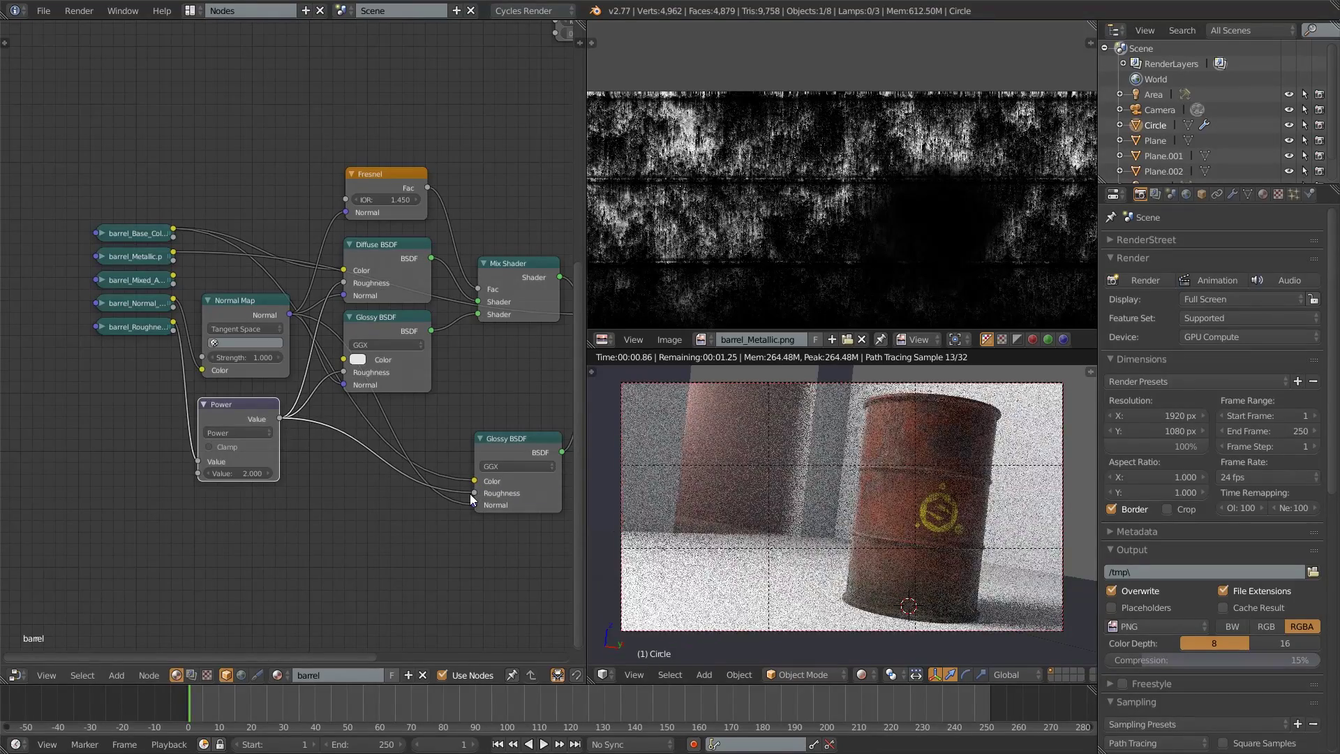
- Review the whole node network and its Metallic, Mixed AO and Roughness texture nodes
scroll(391, 383, down, 2)
scroll(57, 377, down, 1)
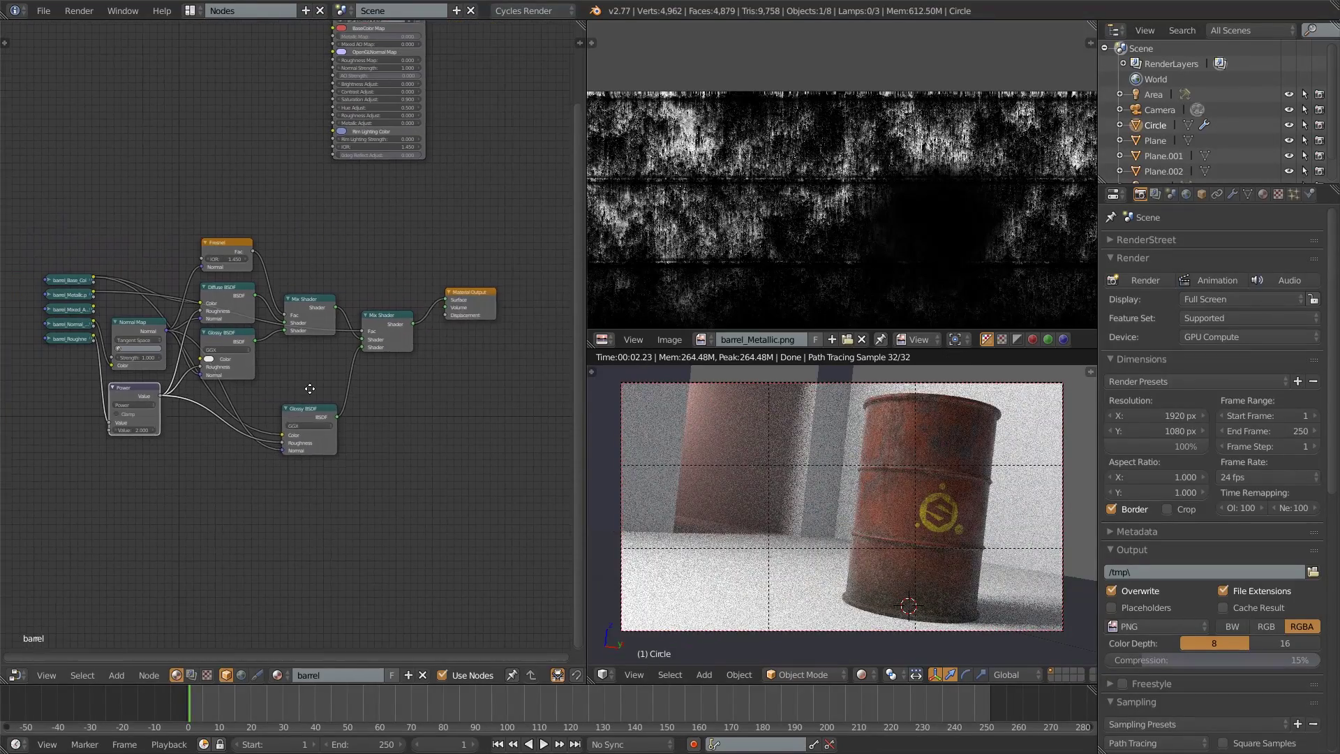
scroll(57, 377, up, 1)
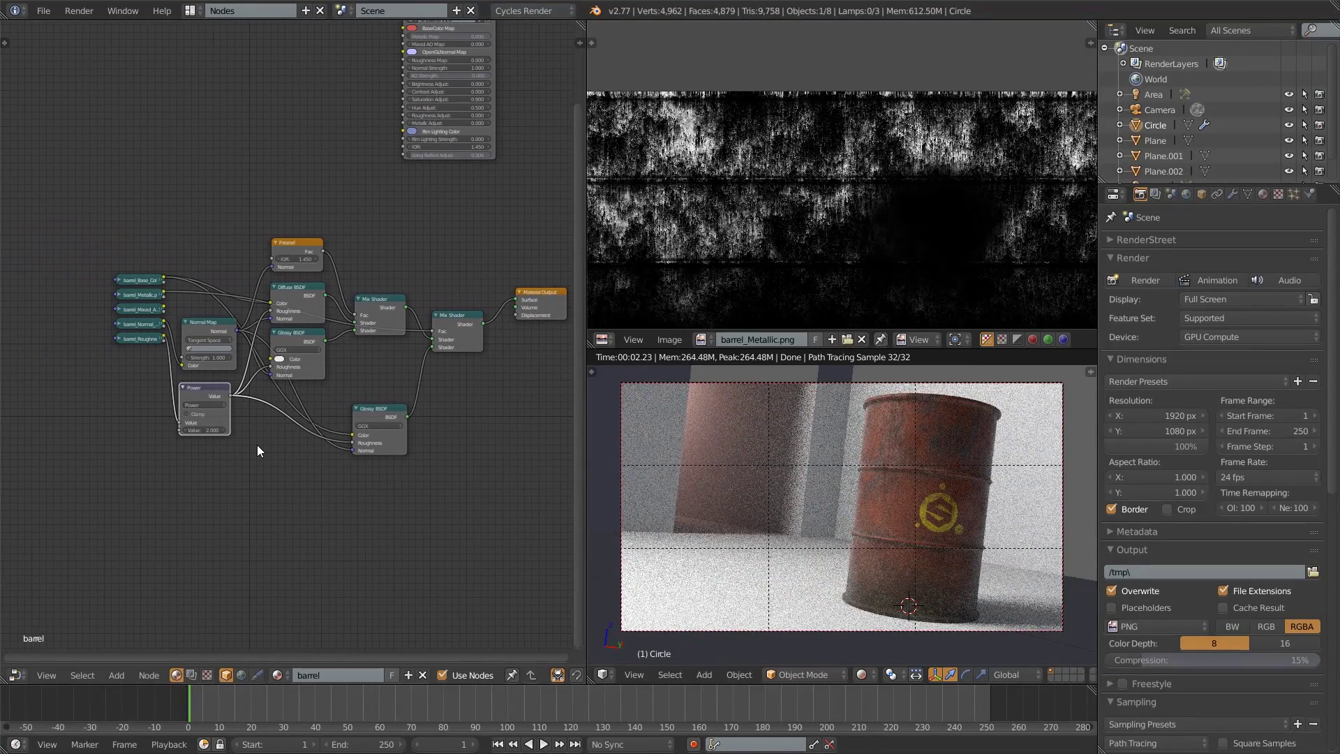
click(137, 295)
click(139, 310)
click(134, 338)
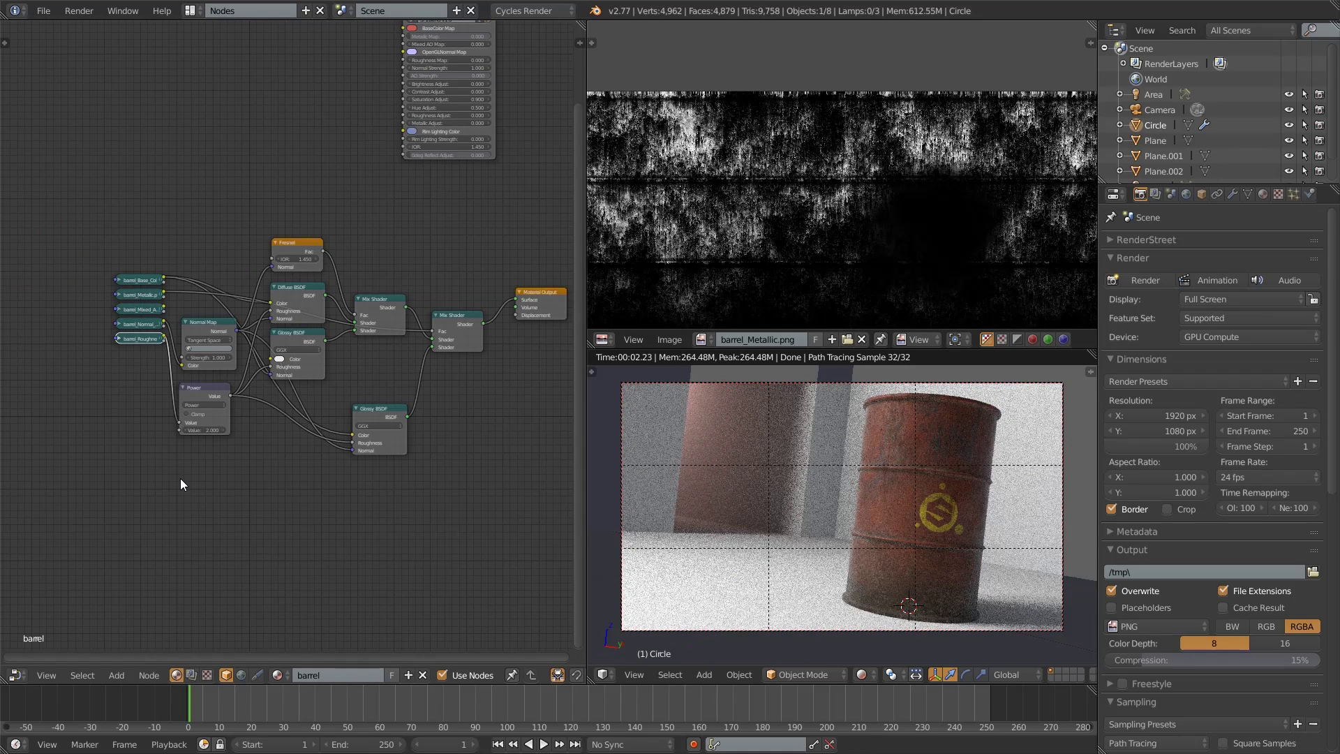
scroll(141, 490, down, 2)
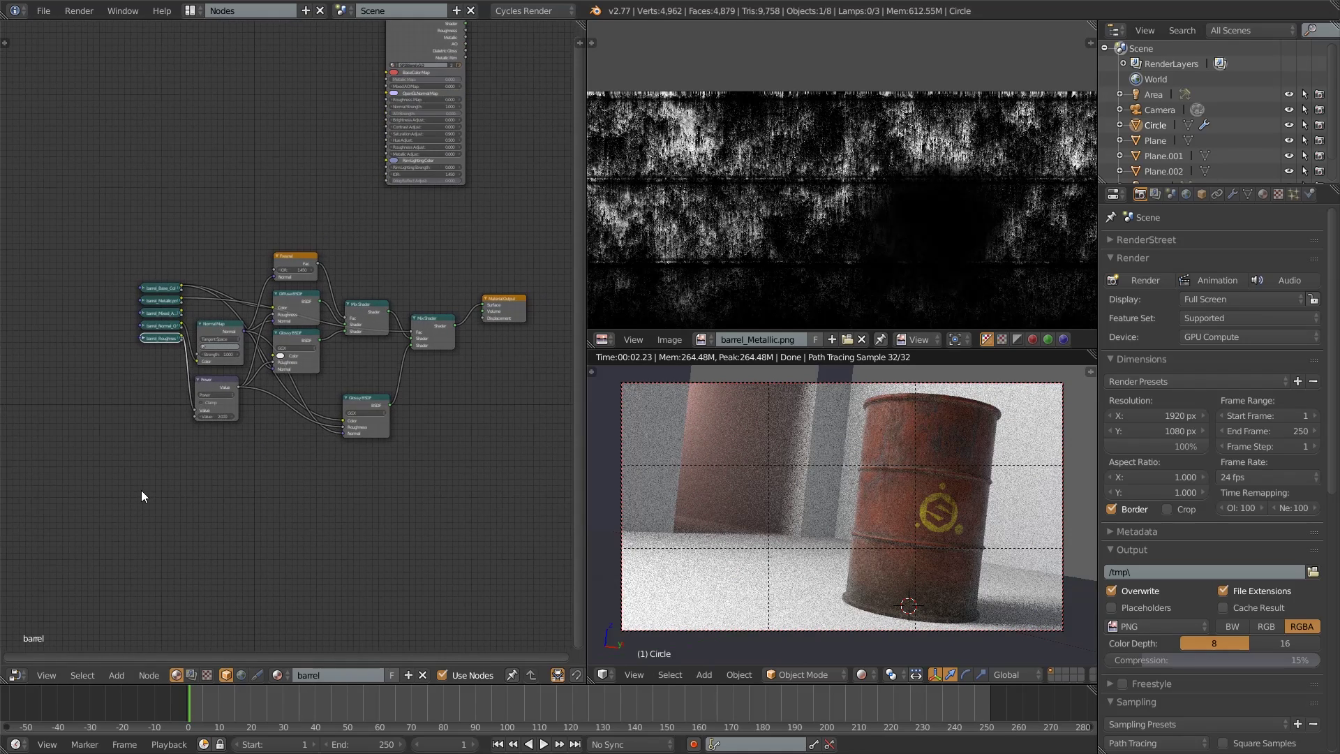
- Place the SP2Blend group node closer above the manual shader network
middle_drag(354, 108, 351, 164)
scroll(352, 165, up, 1)
drag(438, 65, 401, 93)
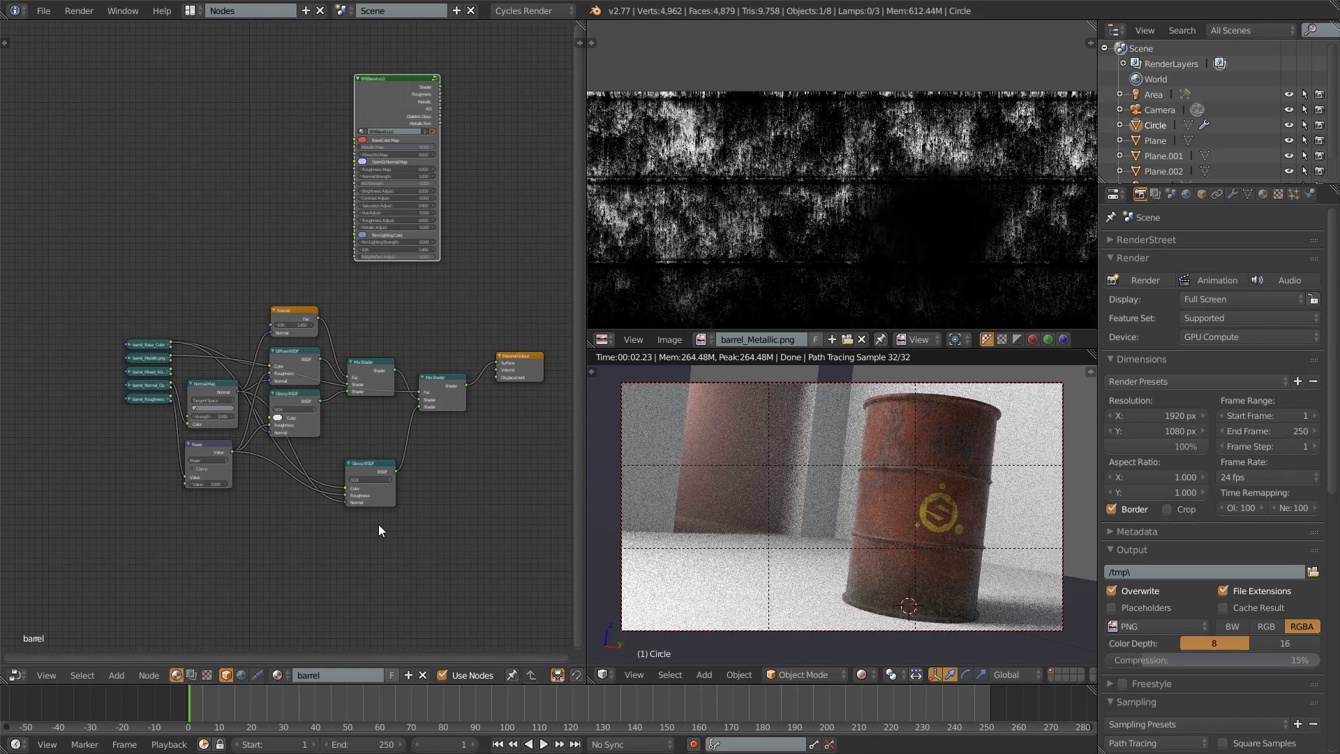
scroll(380, 530, up, 2)
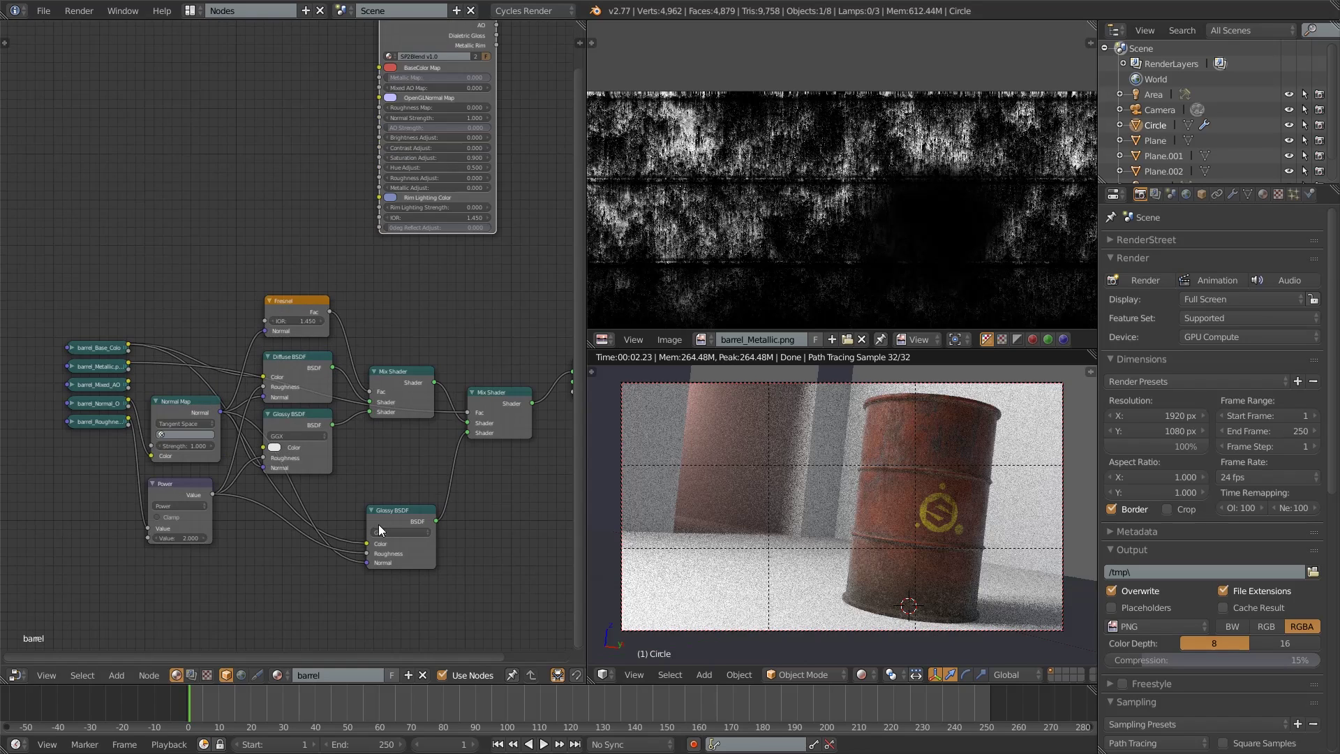
key(Home)
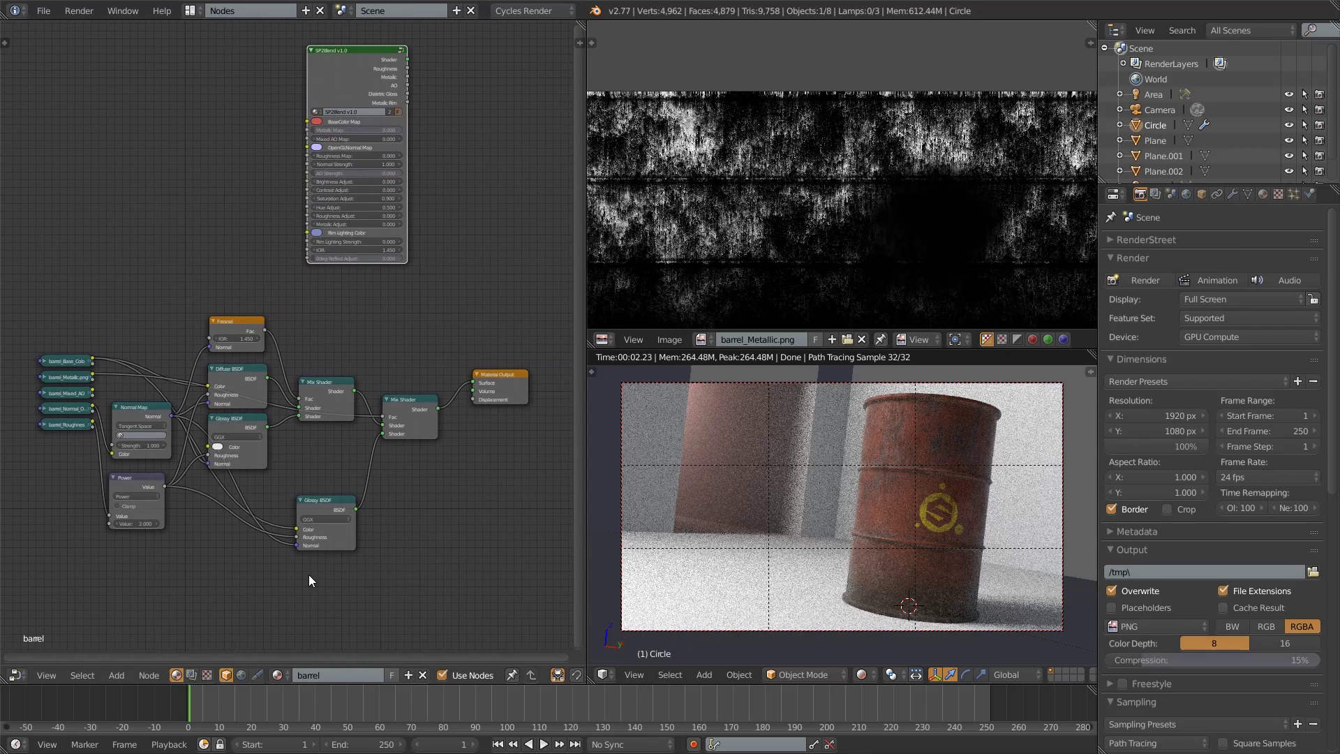
drag(340, 107, 382, 27)
right_click(383, 27)
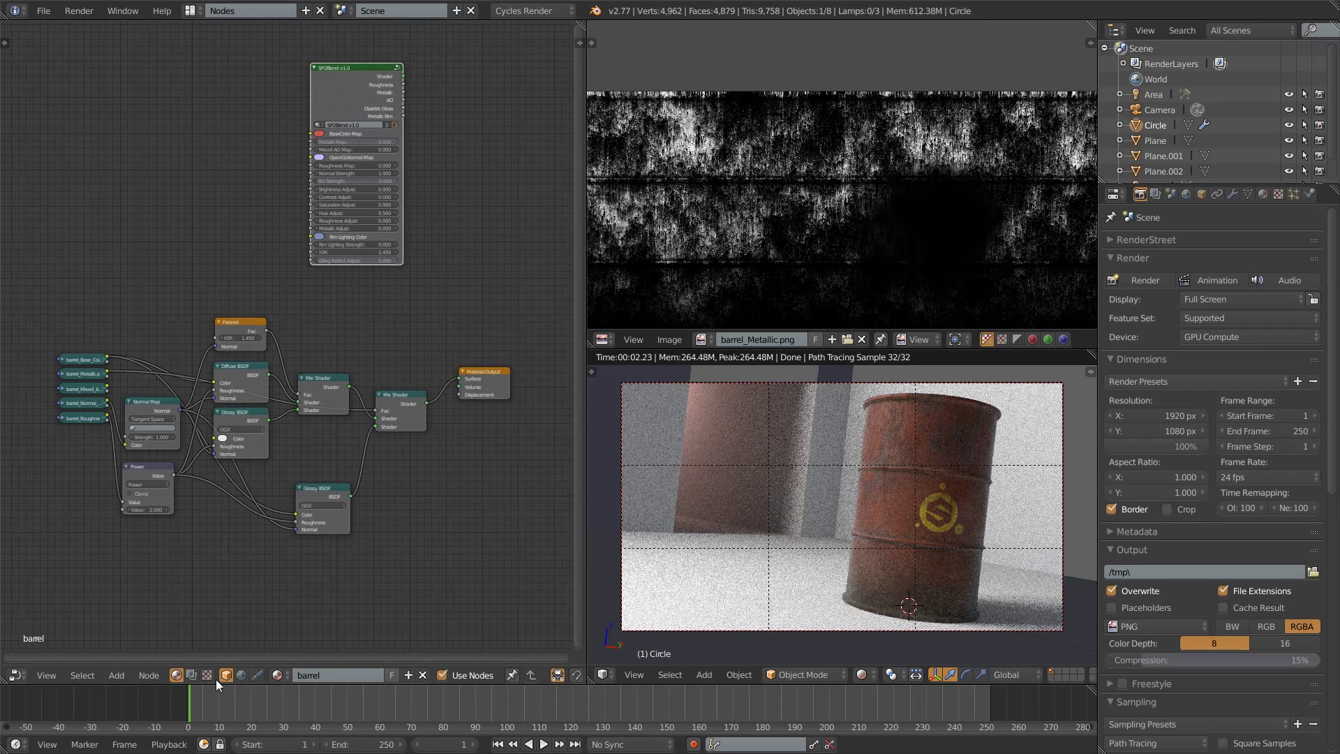
- Delete the manual shader nodes between the barrel textures and the Material Output
key(a)
key(b)
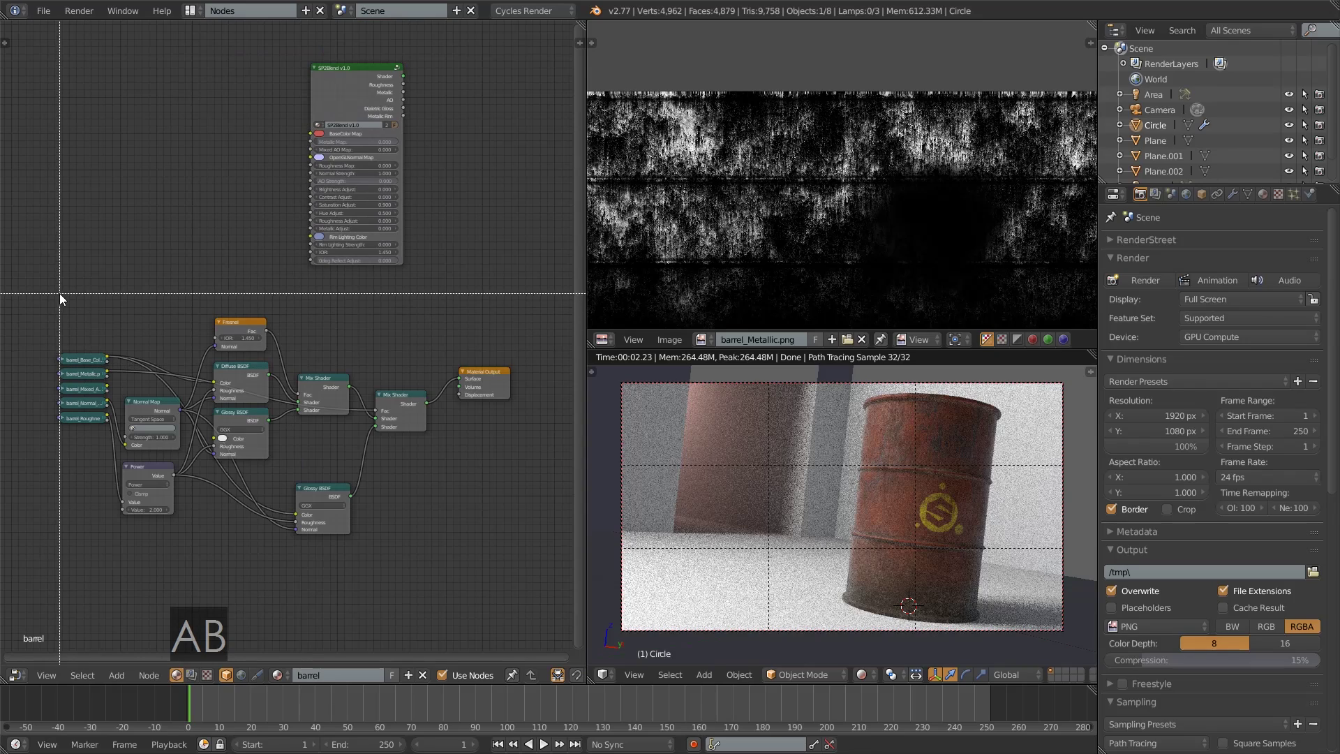
key(b)
drag(133, 285, 426, 588)
key(x)
- Place the SP2Blend group beside the barrel textures and connect Base Color, Metallic, Mixed AO, Normal OpenGL and Roughness to its matching map inputs
drag(341, 79, 286, 400)
scroll(287, 425, up, 3)
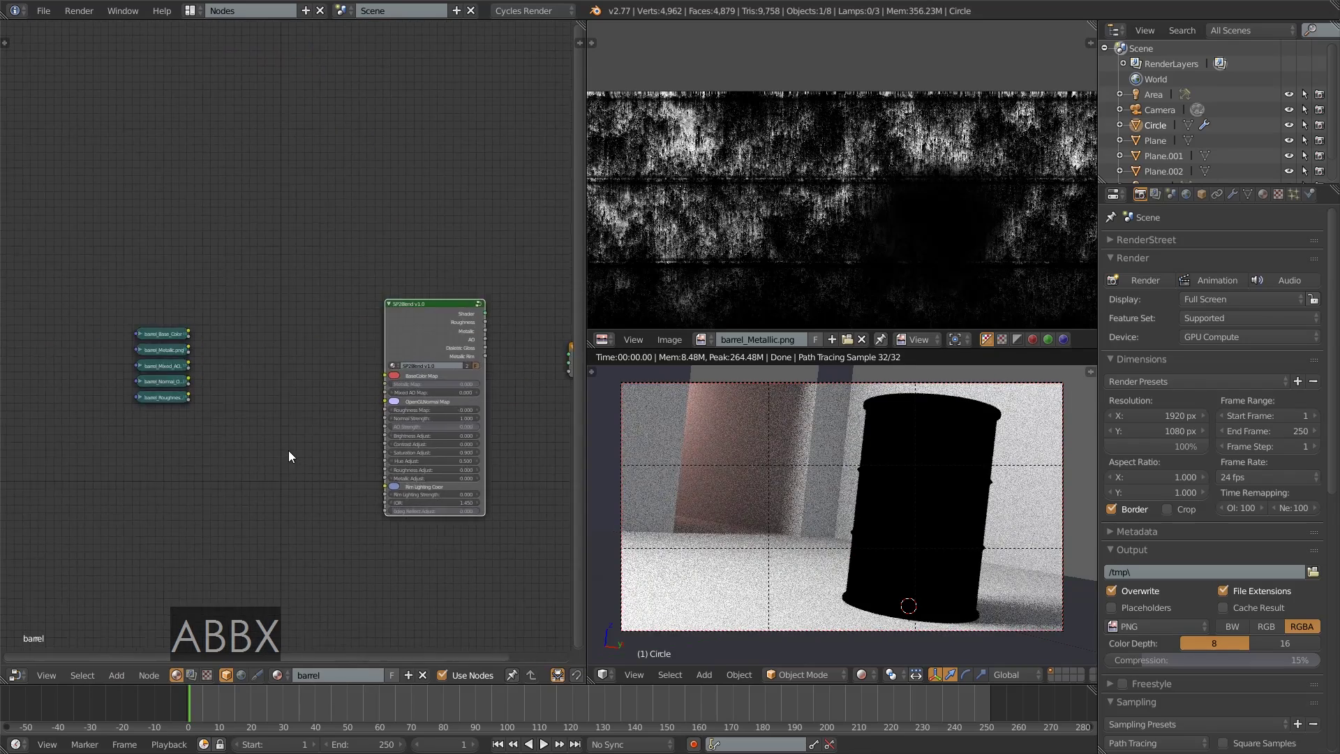
drag(474, 311, 222, 316)
drag(142, 328, 240, 367)
drag(141, 351, 238, 379)
drag(141, 375, 242, 393)
drag(142, 399, 245, 408)
drag(141, 421, 240, 417)
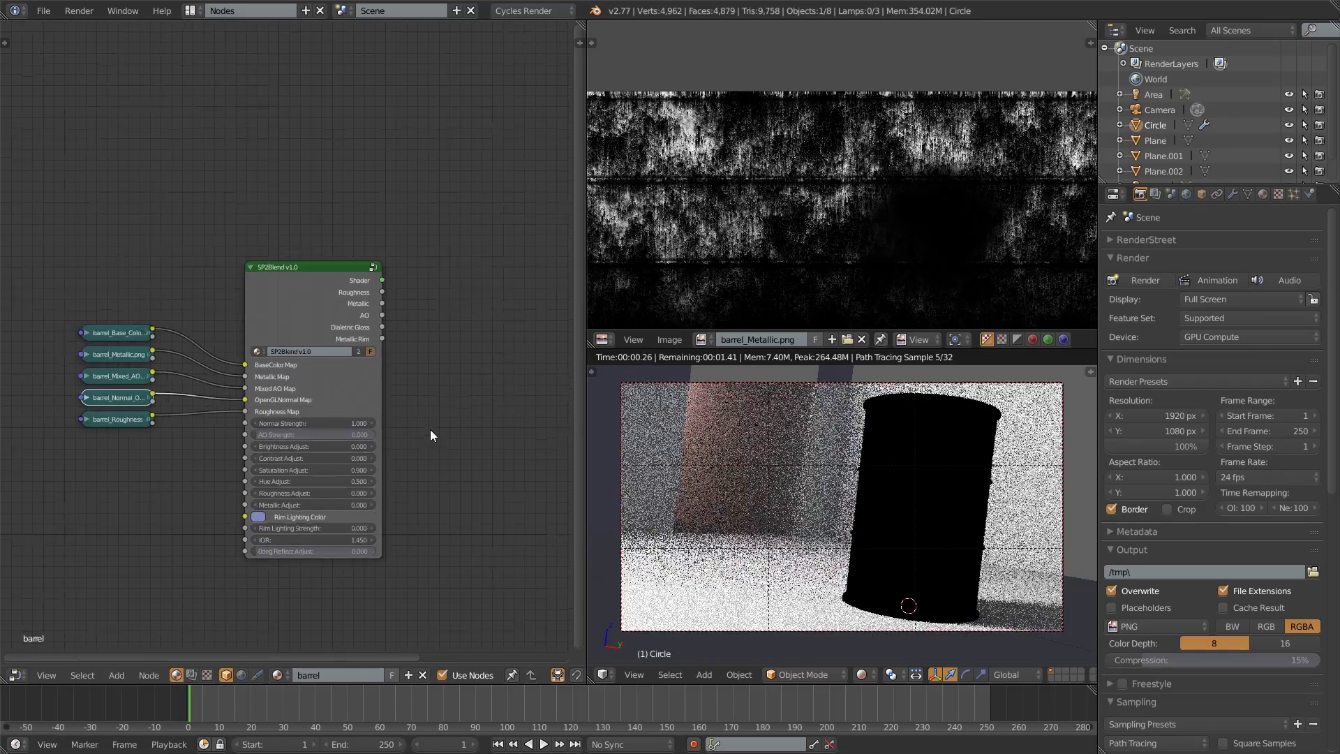
- Connect the SP2Blend Shader output to the Material Output's Surface input and reposition the SP2Blend node between the textures and the output
scroll(426, 388, down, 3)
drag(352, 298, 416, 316)
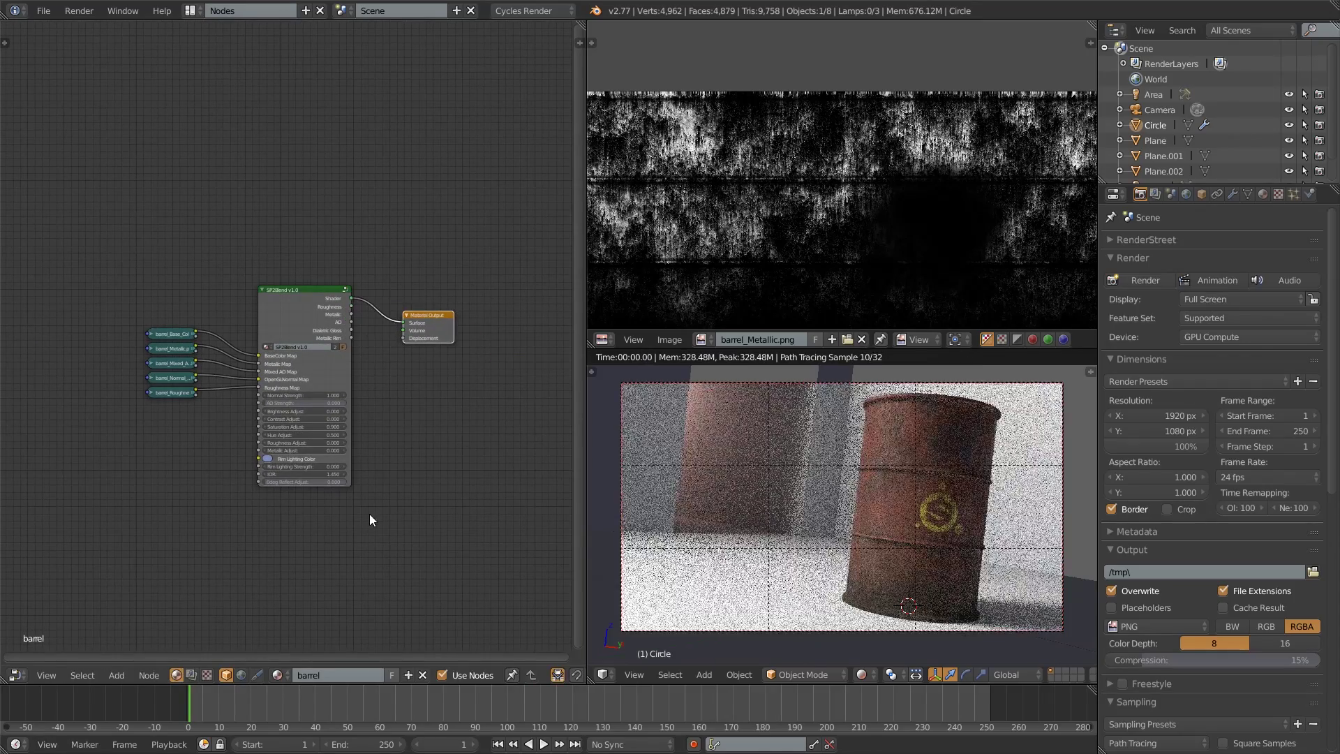
scroll(416, 417, up, 2)
scroll(416, 418, up, 2)
scroll(417, 417, down, 2)
key(Home)
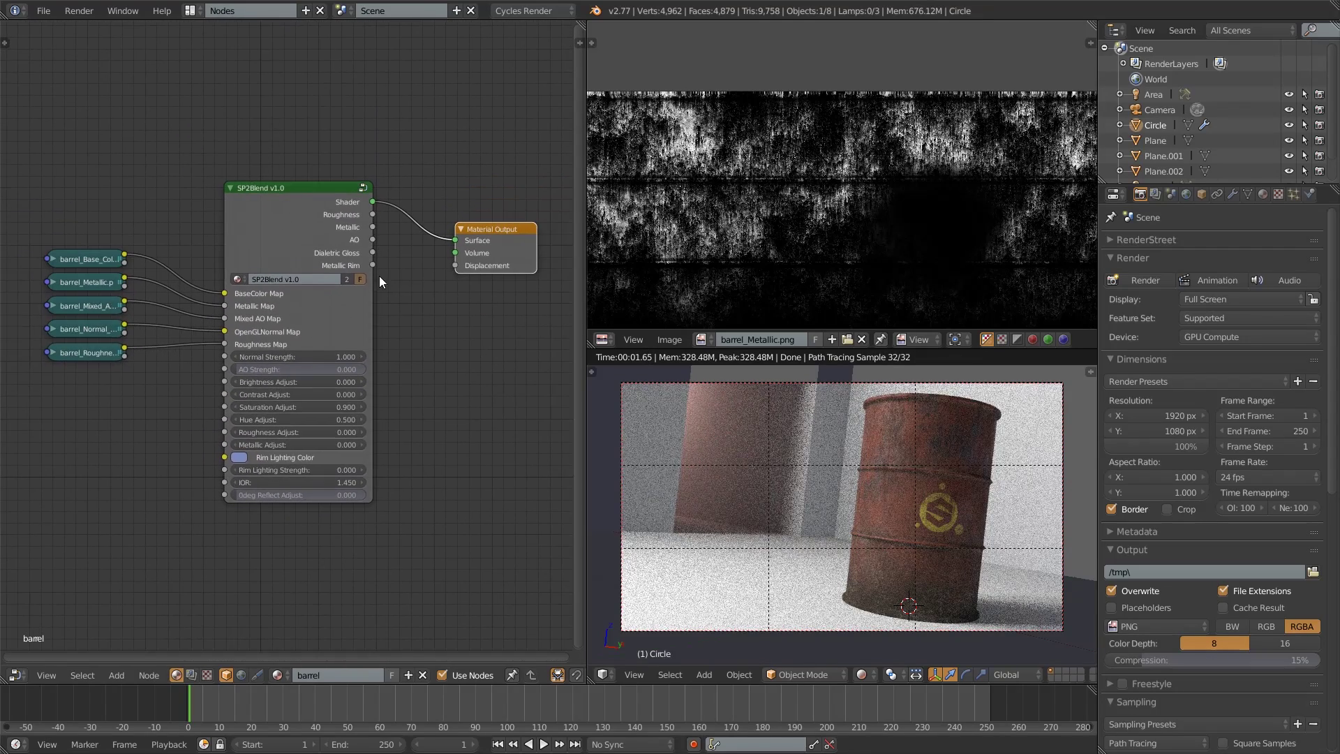
scroll(318, 220, up, 2)
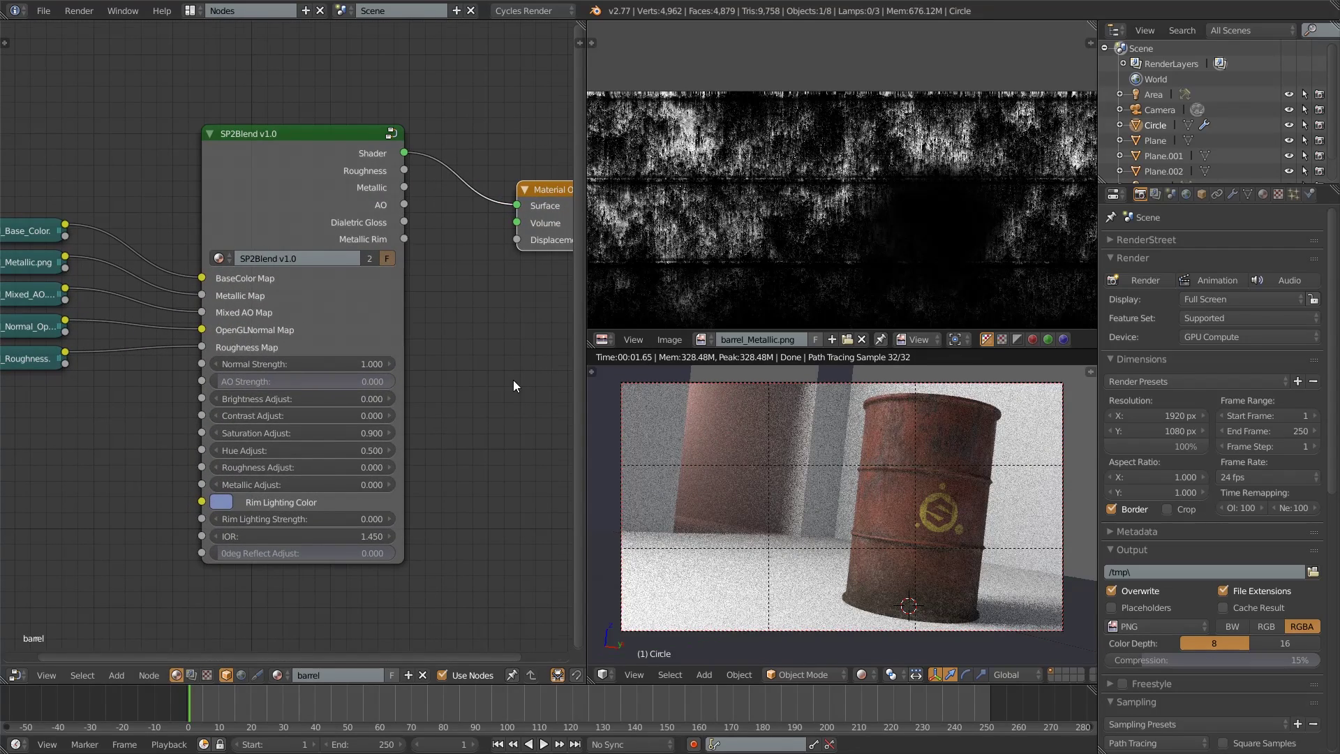
scroll(447, 315, down, 2)
drag(371, 228, 311, 213)
middle_drag(464, 349, 448, 356)
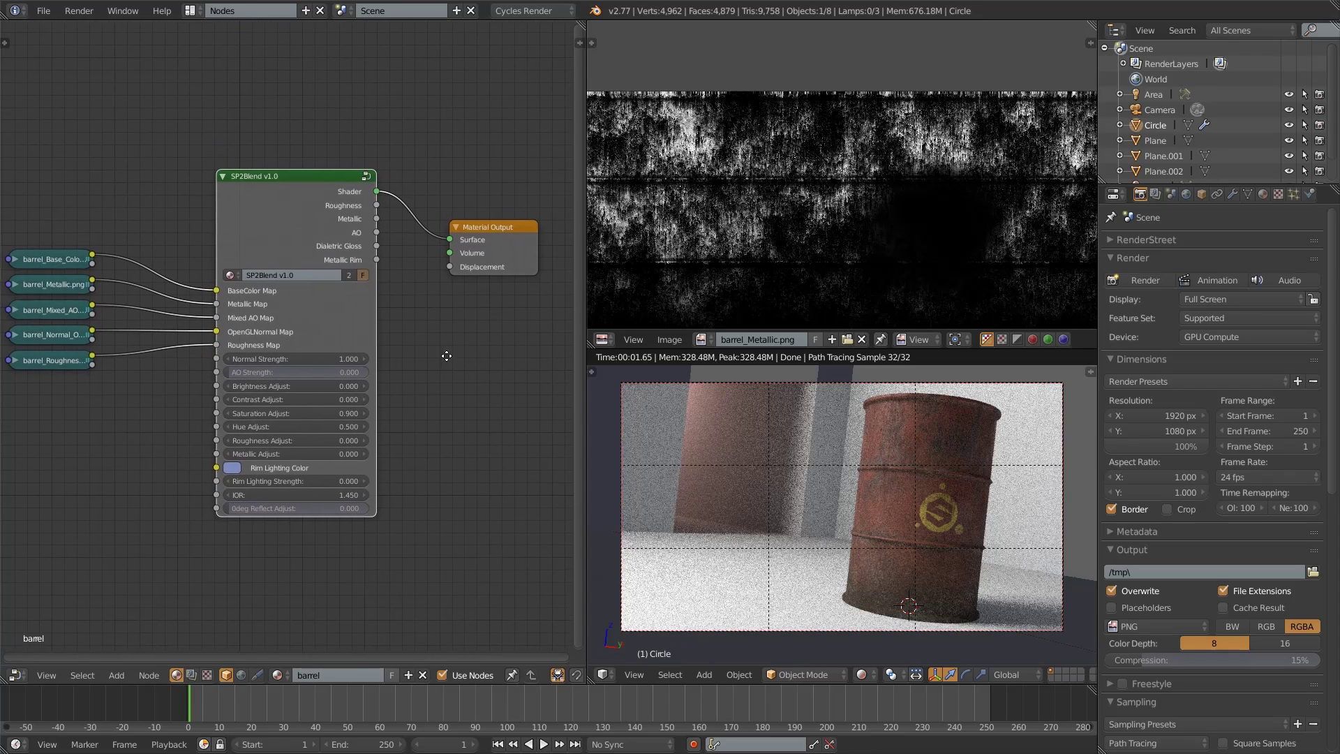
- Preview the SP2Blend group's Roughness, Metallic, AO, Dialetric Gloss and Metallic Rim outputs in turn on the barrel
ctrl+shift+click(300, 212)
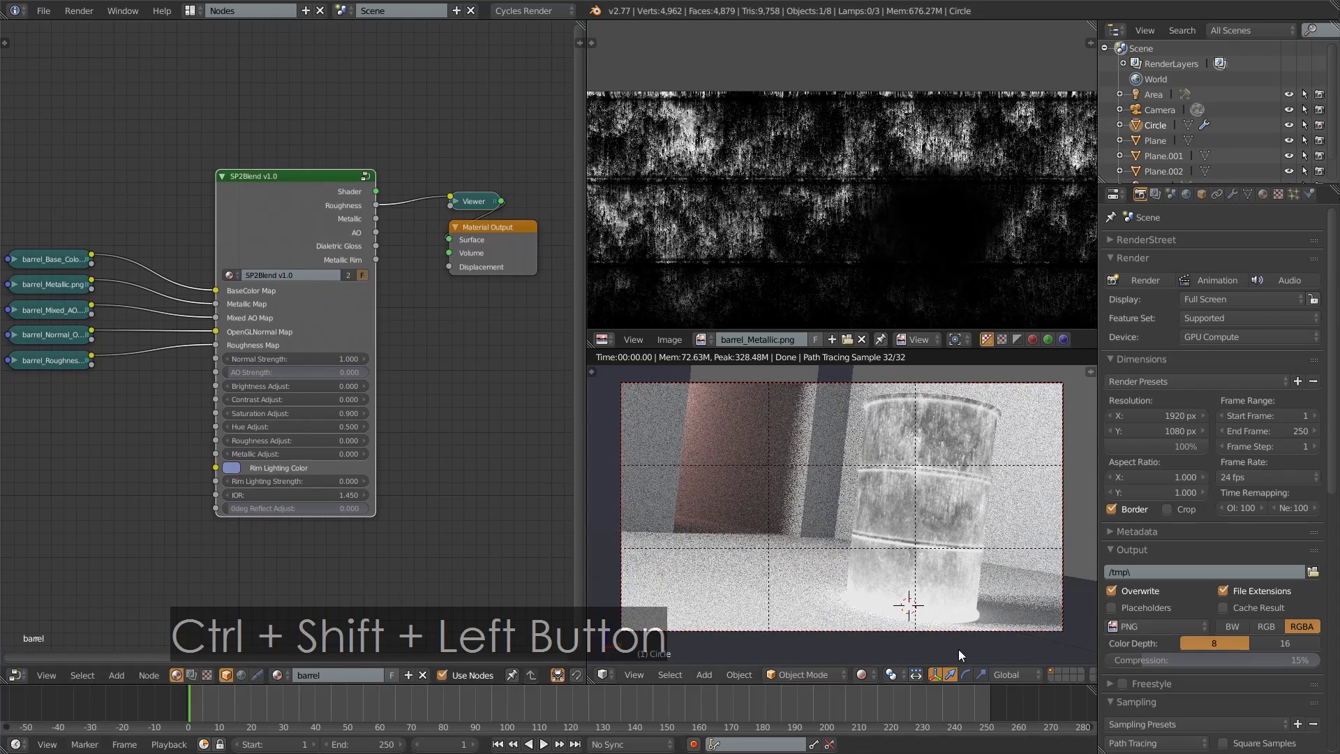
ctrl+shift+click(341, 238)
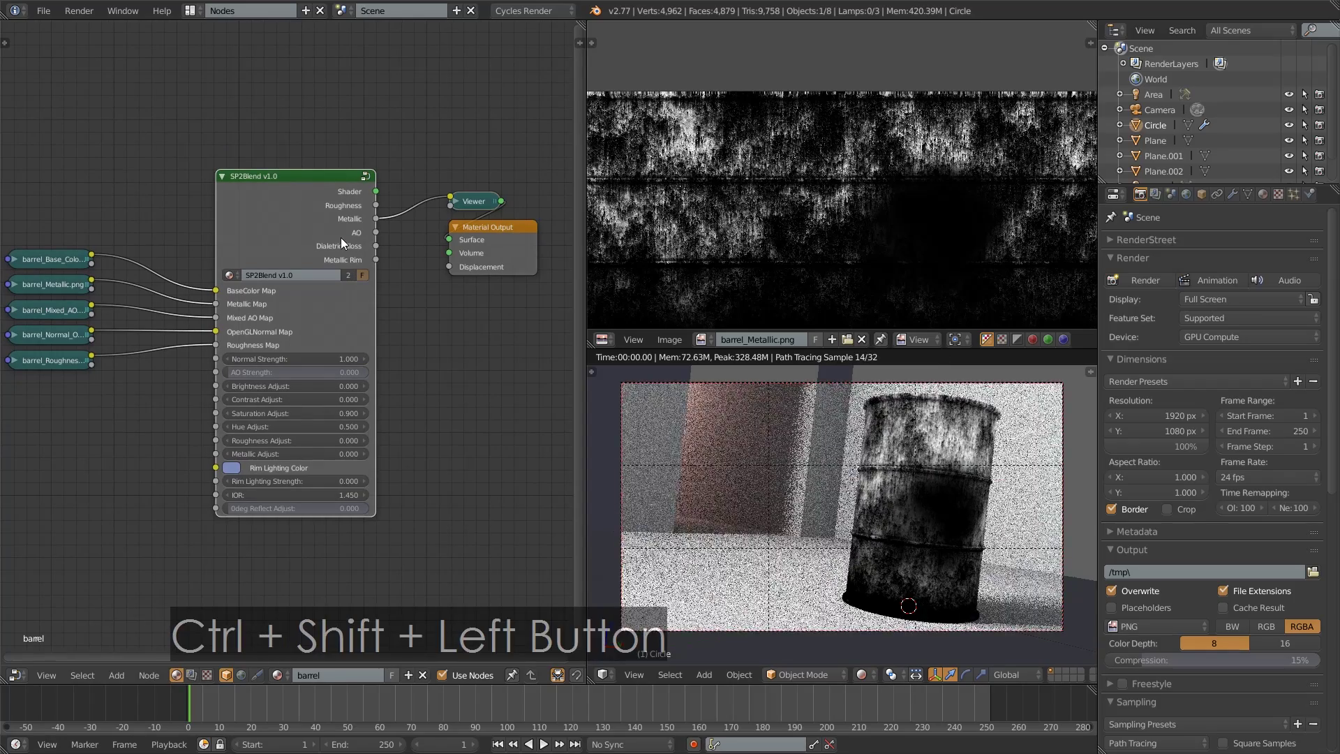
ctrl+shift+click(341, 237)
mouse_move(293, 372)
mouse_down()
mouse_move(335, 372)
mouse_move(279, 372)
mouse_up()
ctrl+shift+click(311, 215)
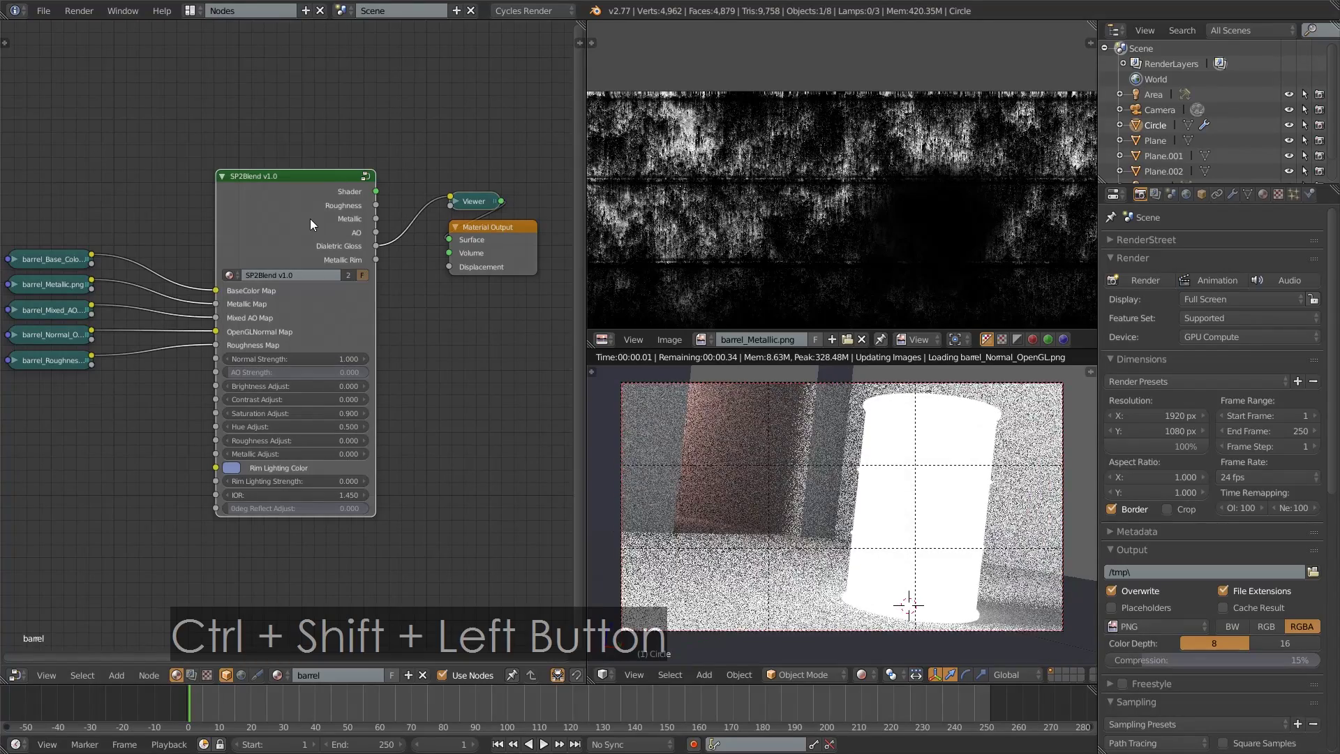
ctrl+shift+click(326, 229)
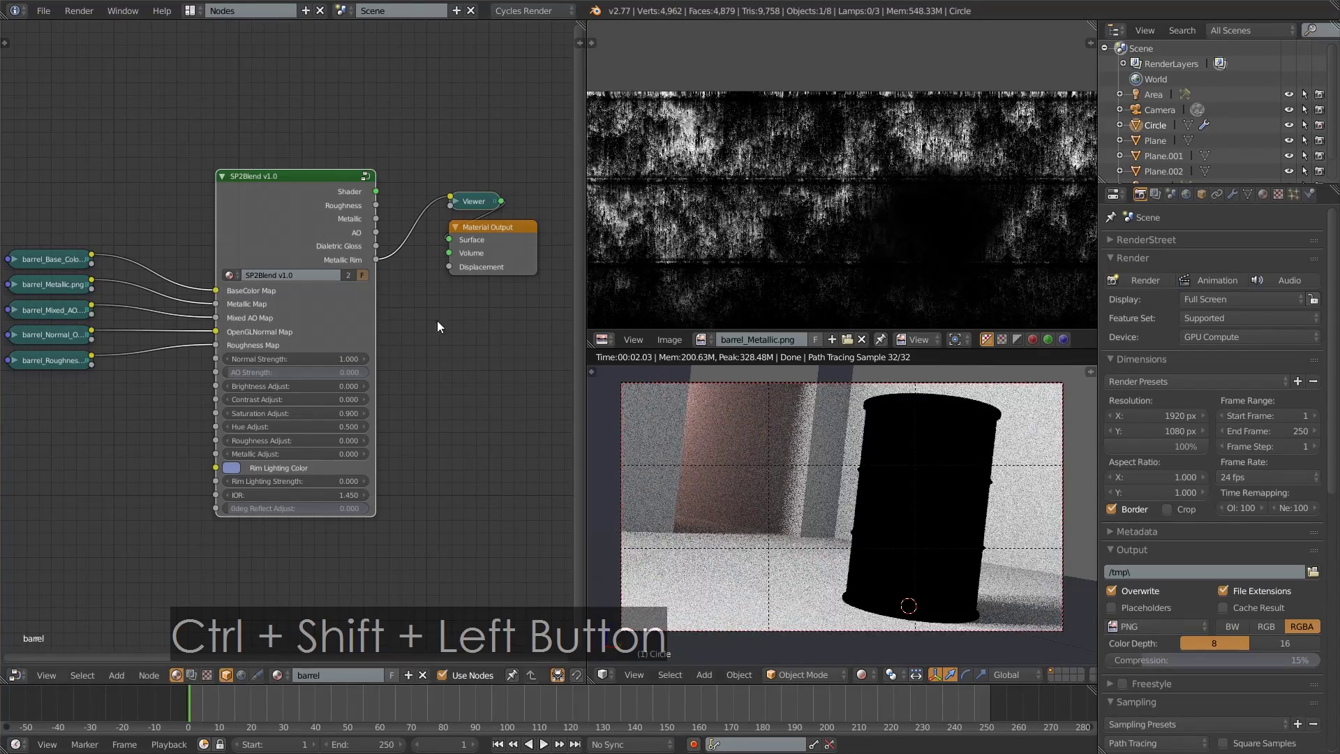
- Set the SP2Blend Rim Lighting Strength to 1 and route its Shader output back to the Material Output's Surface
click(275, 480)
text(1)
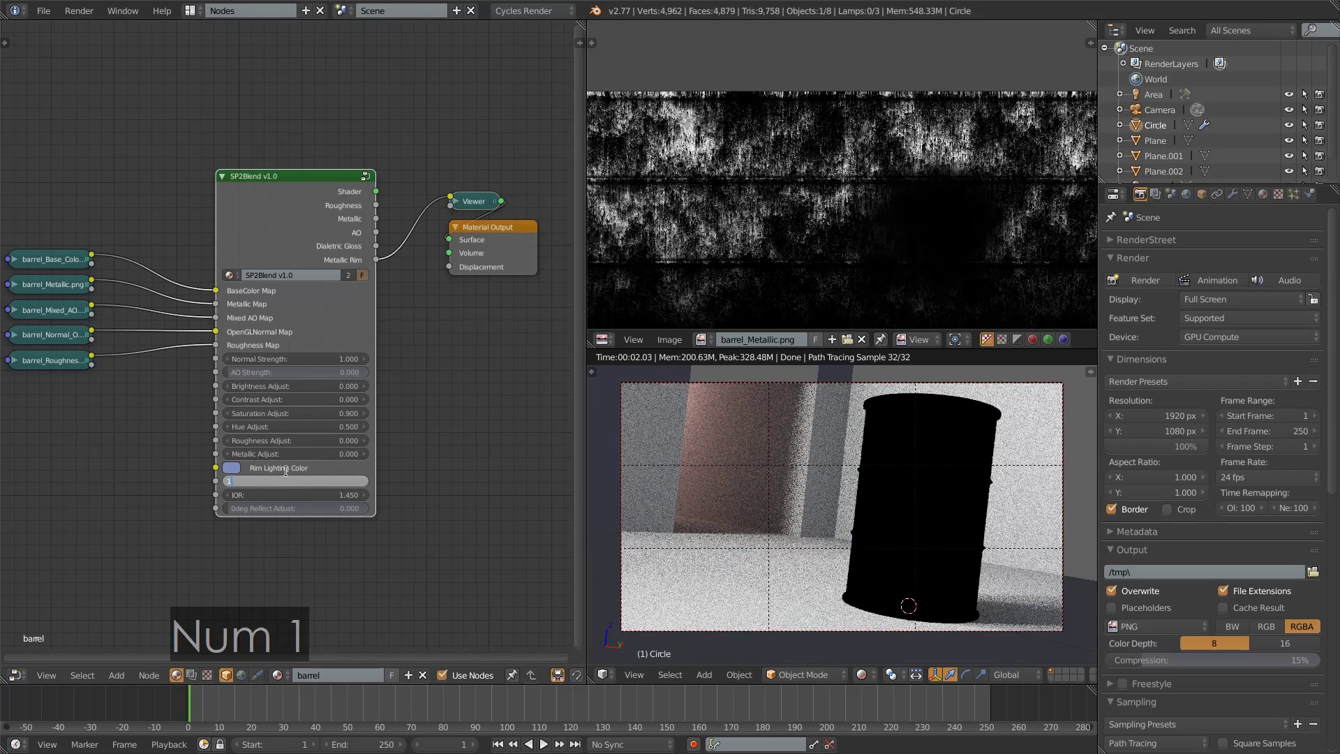
key(Return)
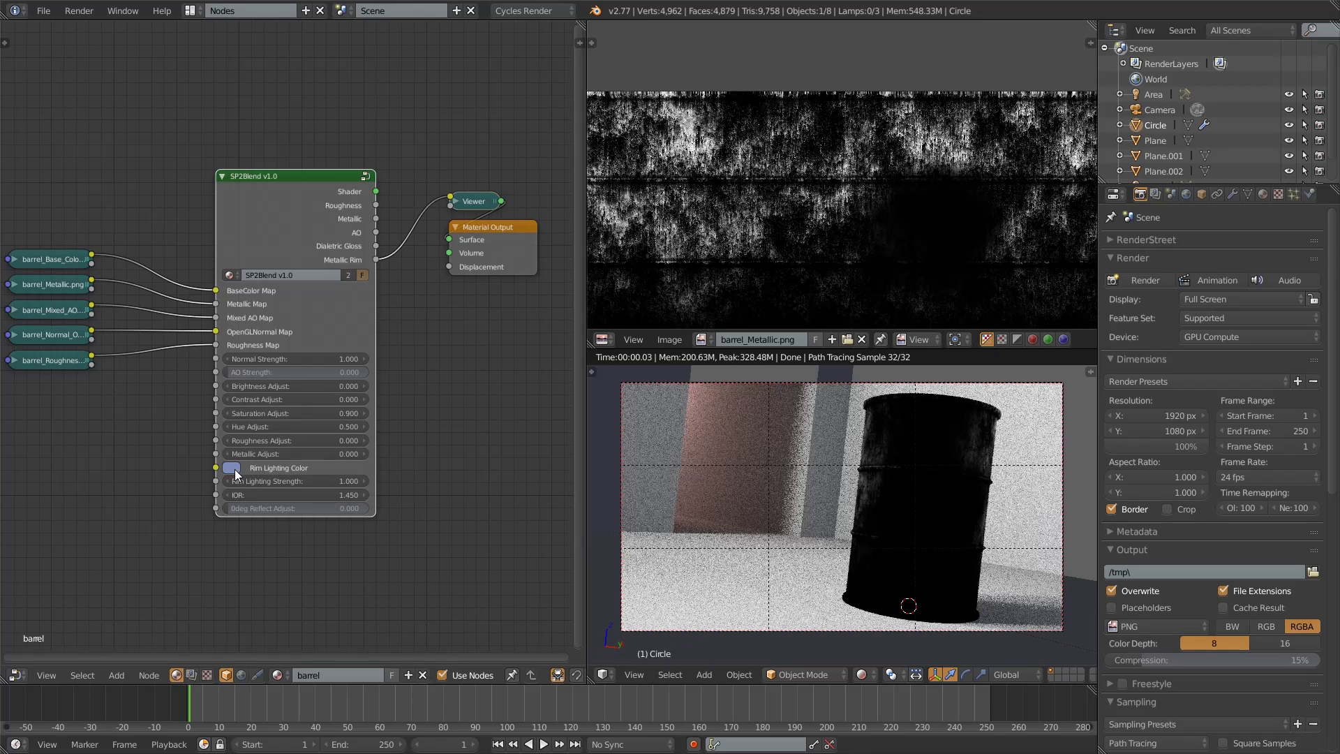
ctrl+shift+click(340, 209)
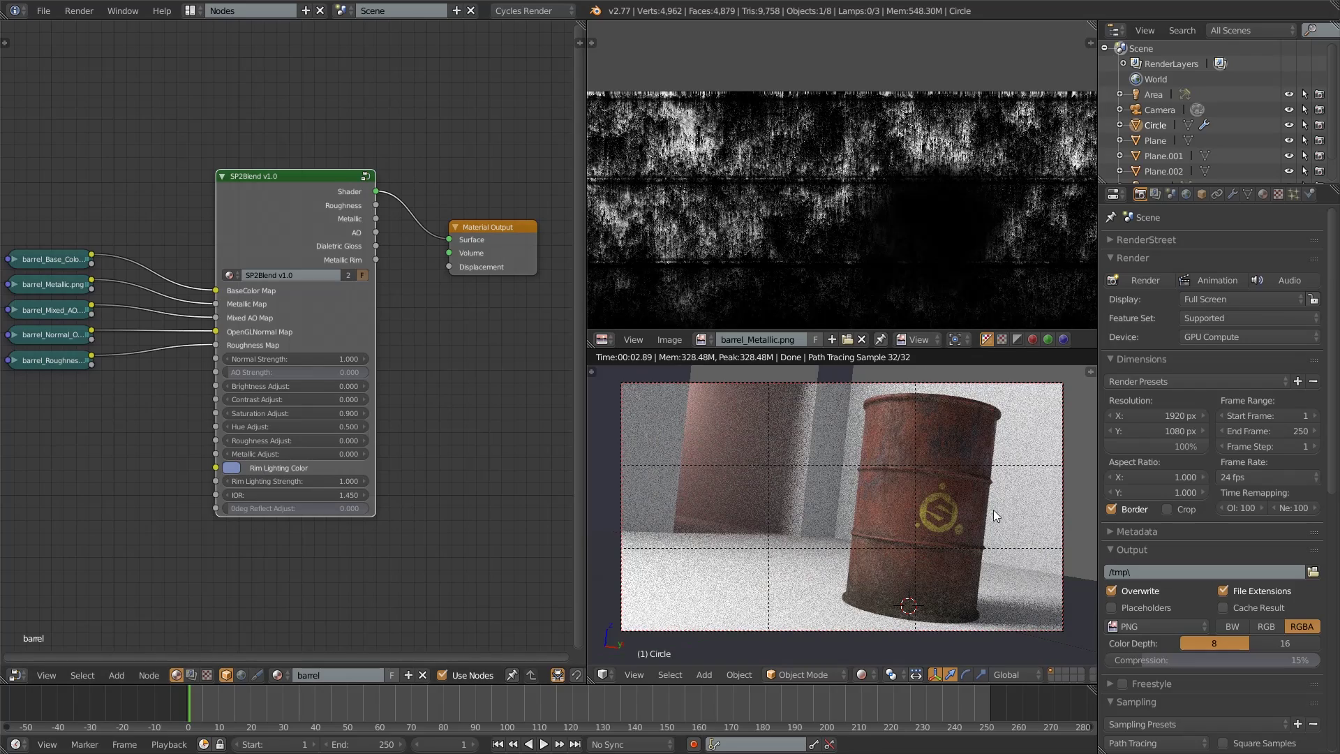
- Rotate the barrel by about -20 degrees around the global Z axis
right_click(1033, 522)
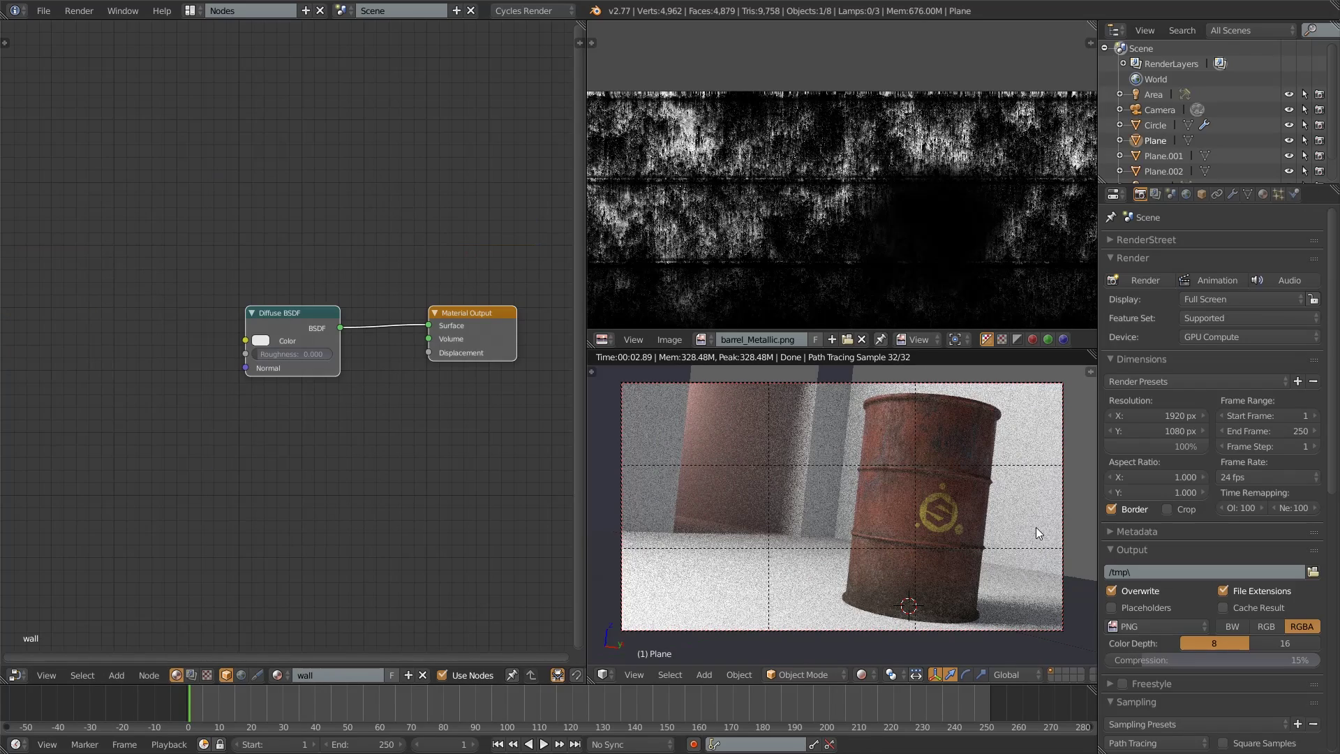
right_click(966, 428)
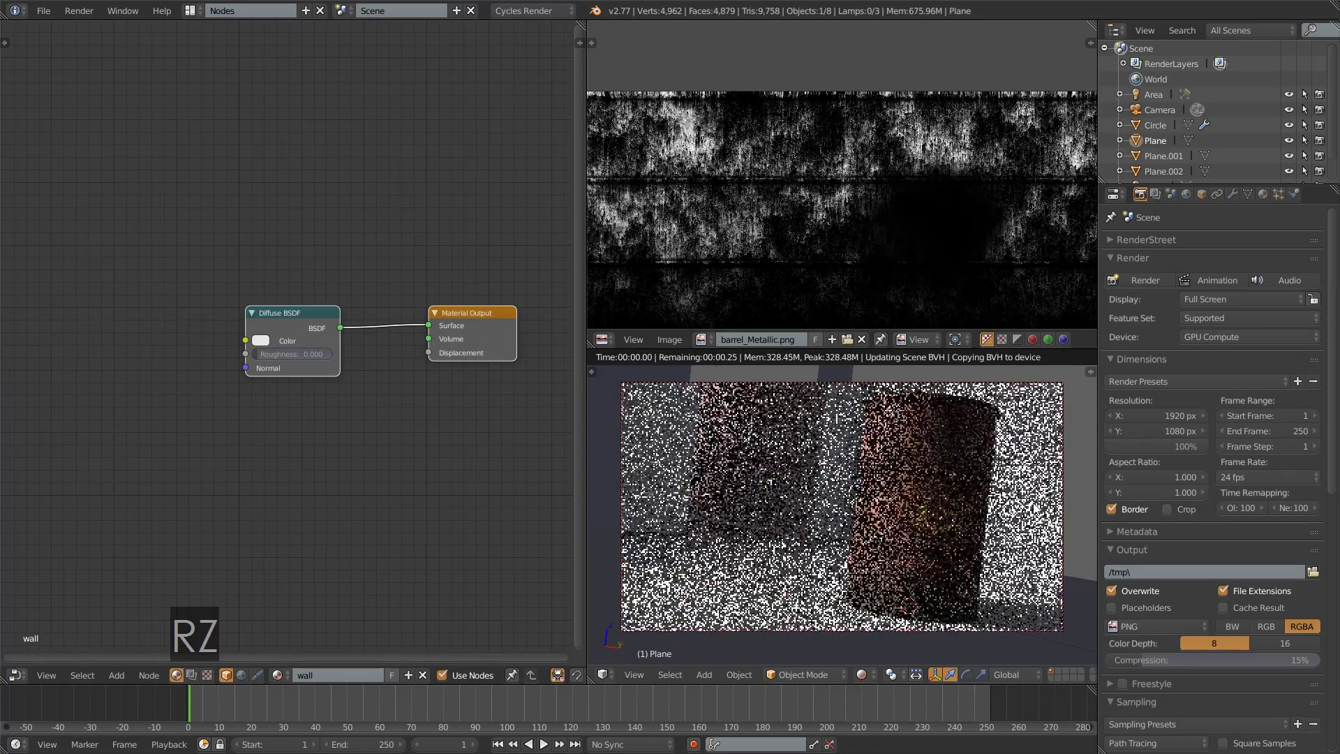
key(r)
key(z)
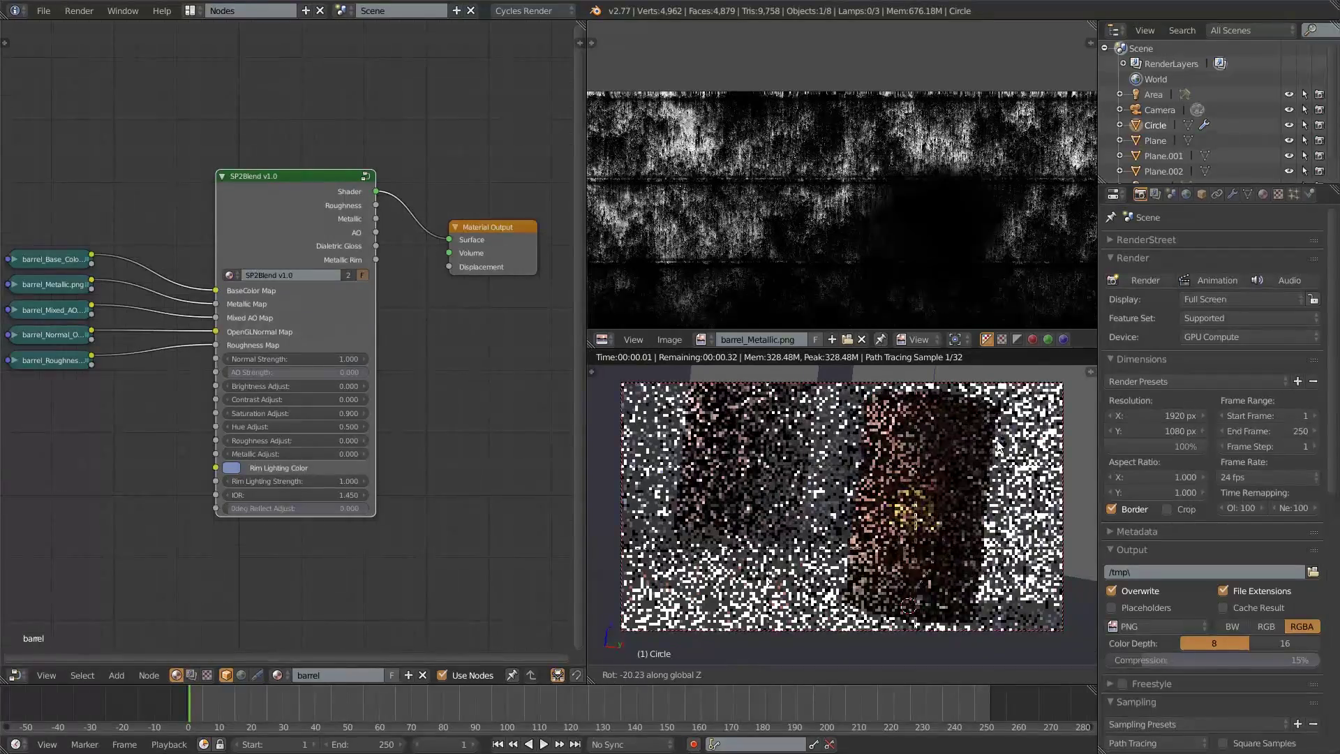
click(1000, 445)
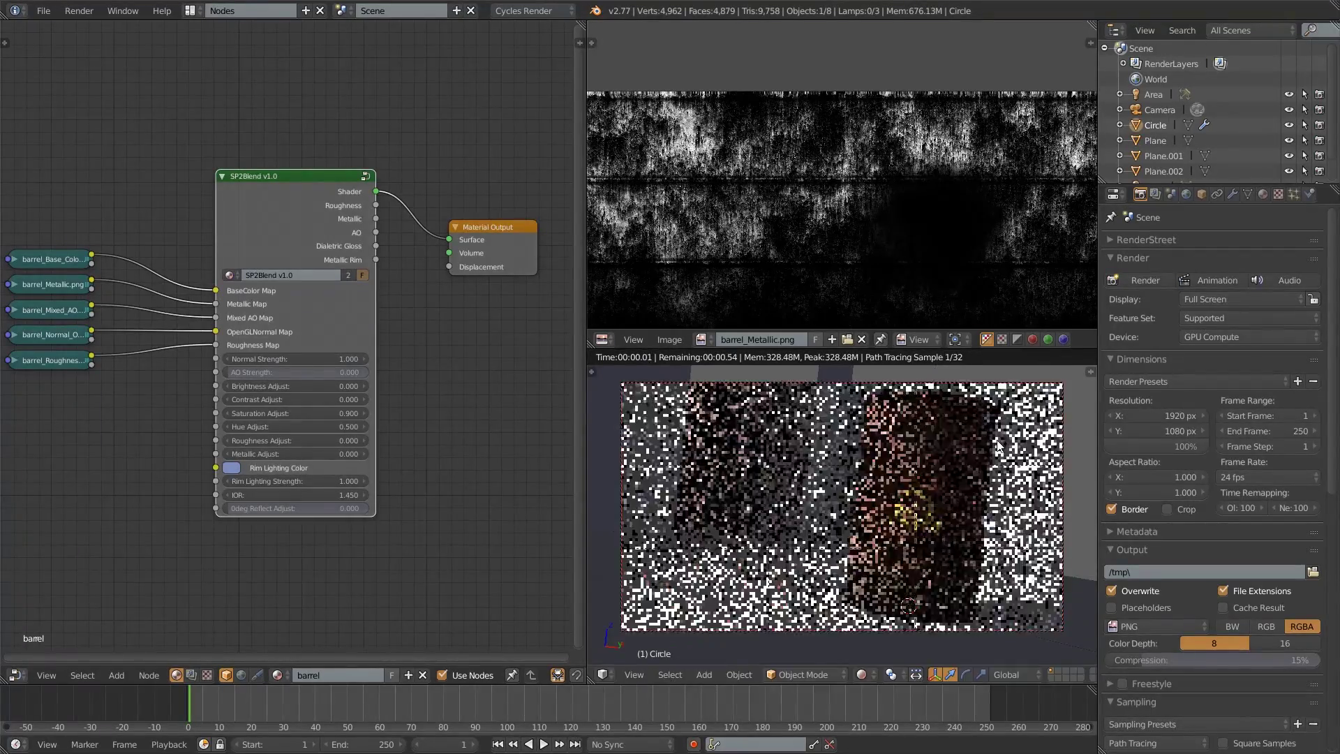
scroll(349, 438, down, 4)
scroll(461, 370, up, 3)
- Replace the floor material's Diffuse BSDF with a widened SP2Blend v1.0 group whose Shader output feeds the Material Output's Surface
right_click(831, 614)
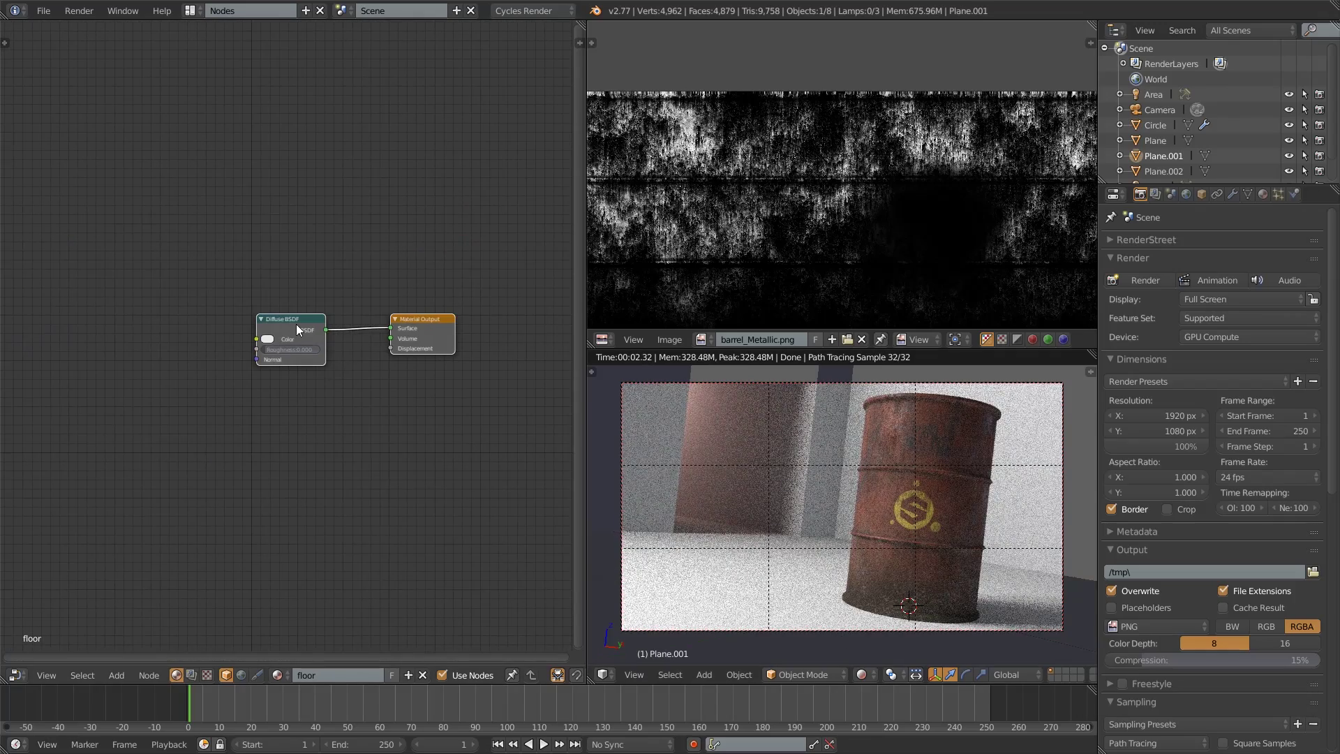
key(Delete)
click(117, 675)
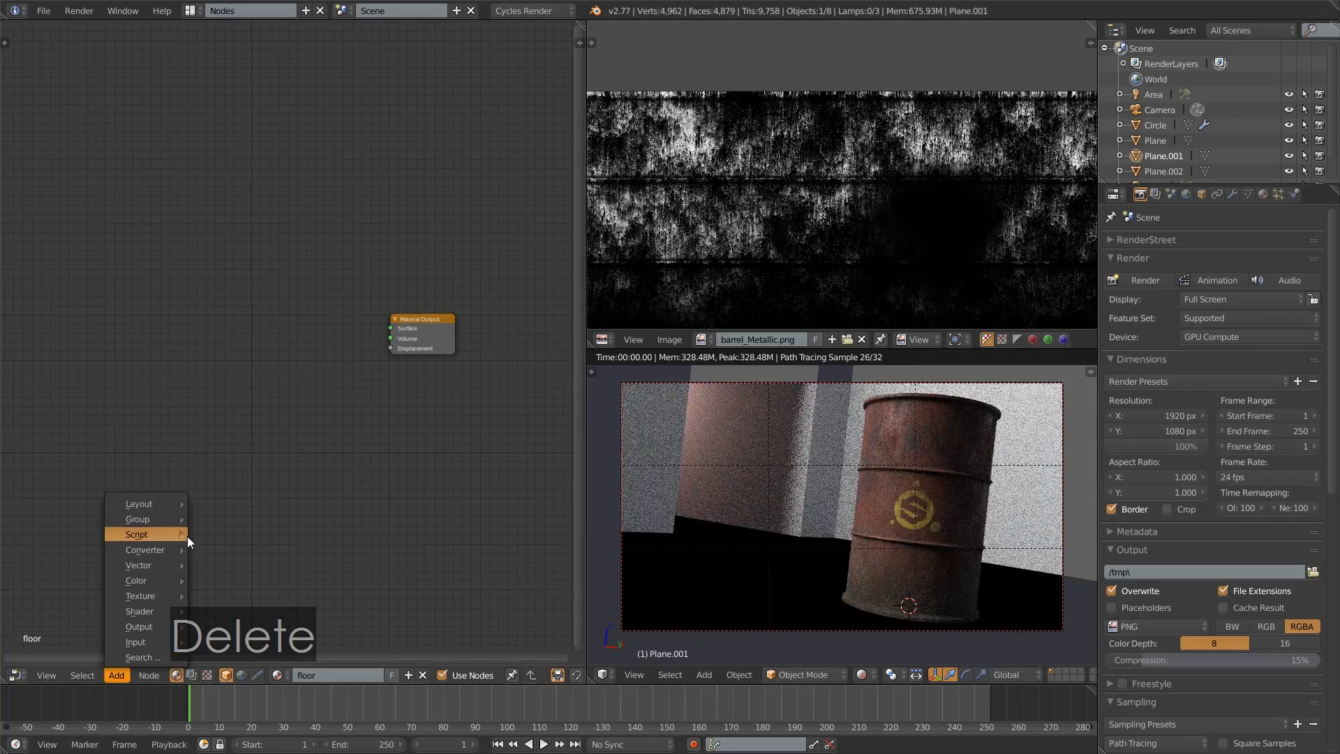
mouse_move(157, 519)
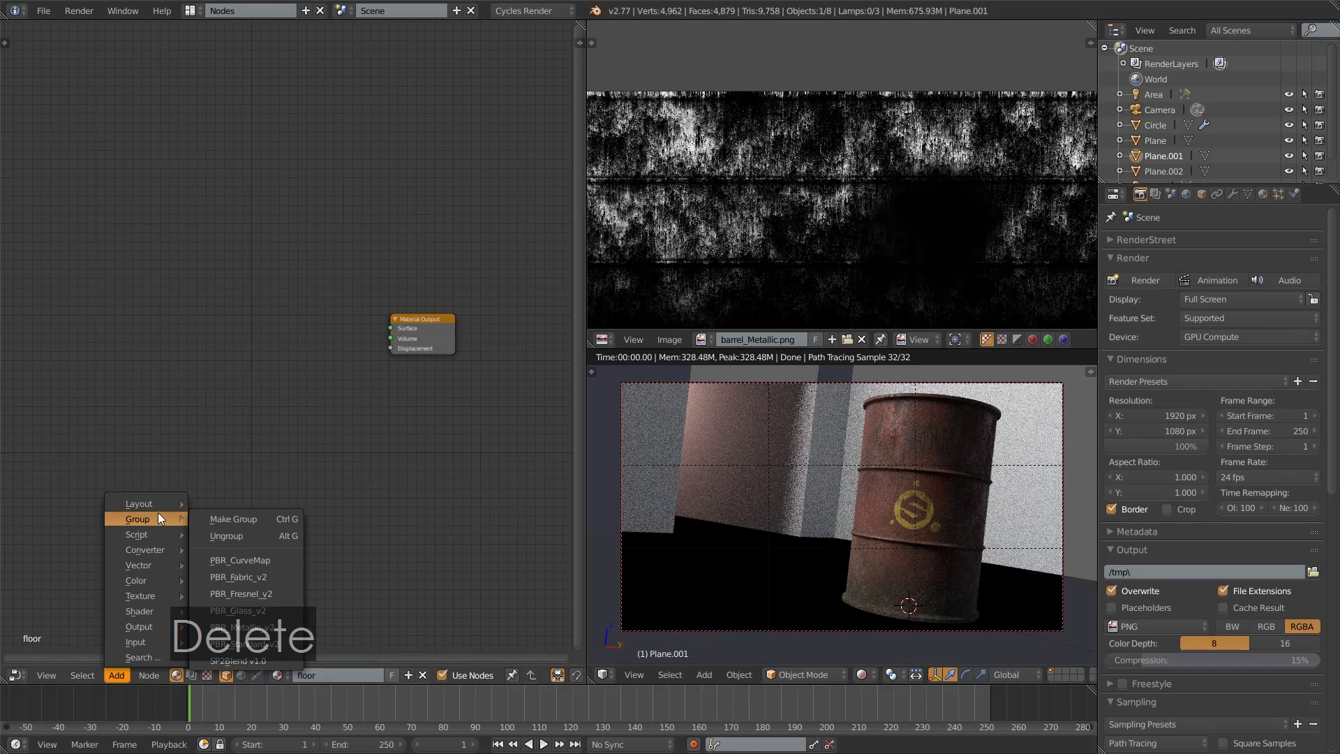
click(240, 659)
click(284, 293)
drag(349, 310, 390, 328)
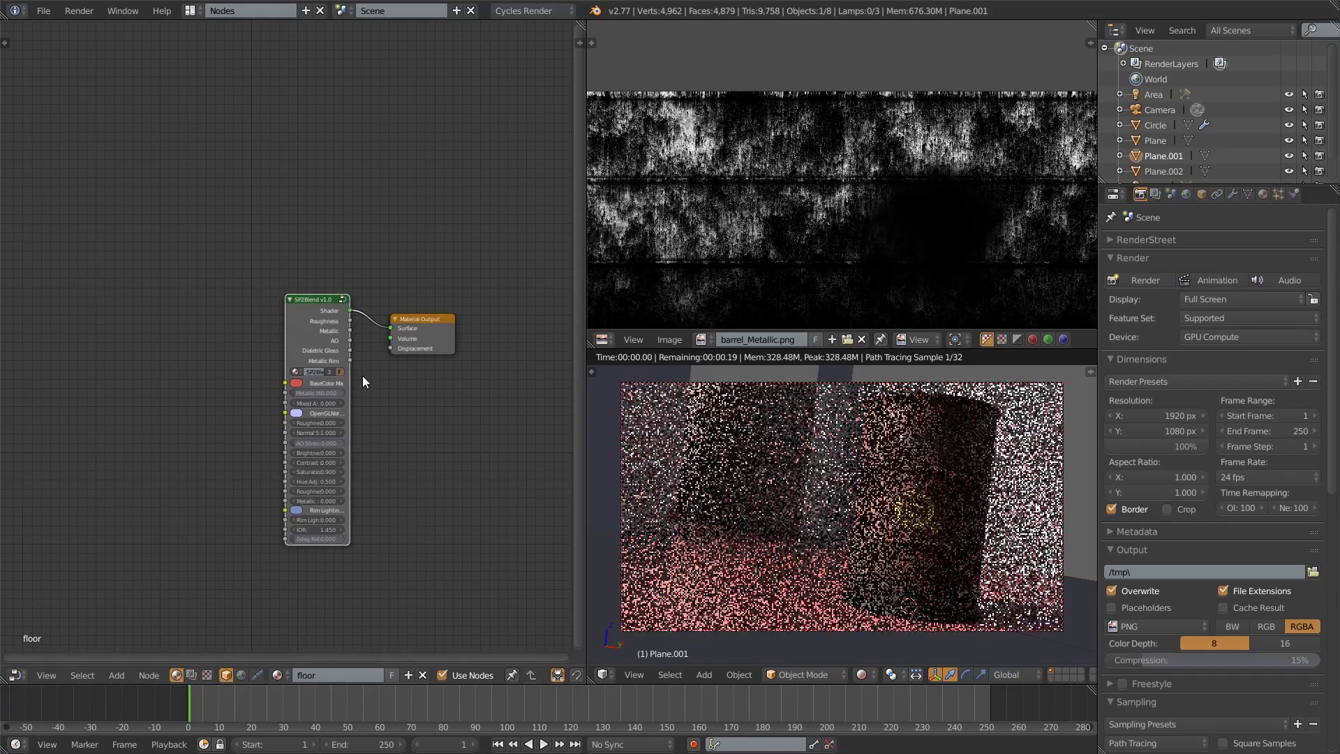
drag(347, 383, 295, 367)
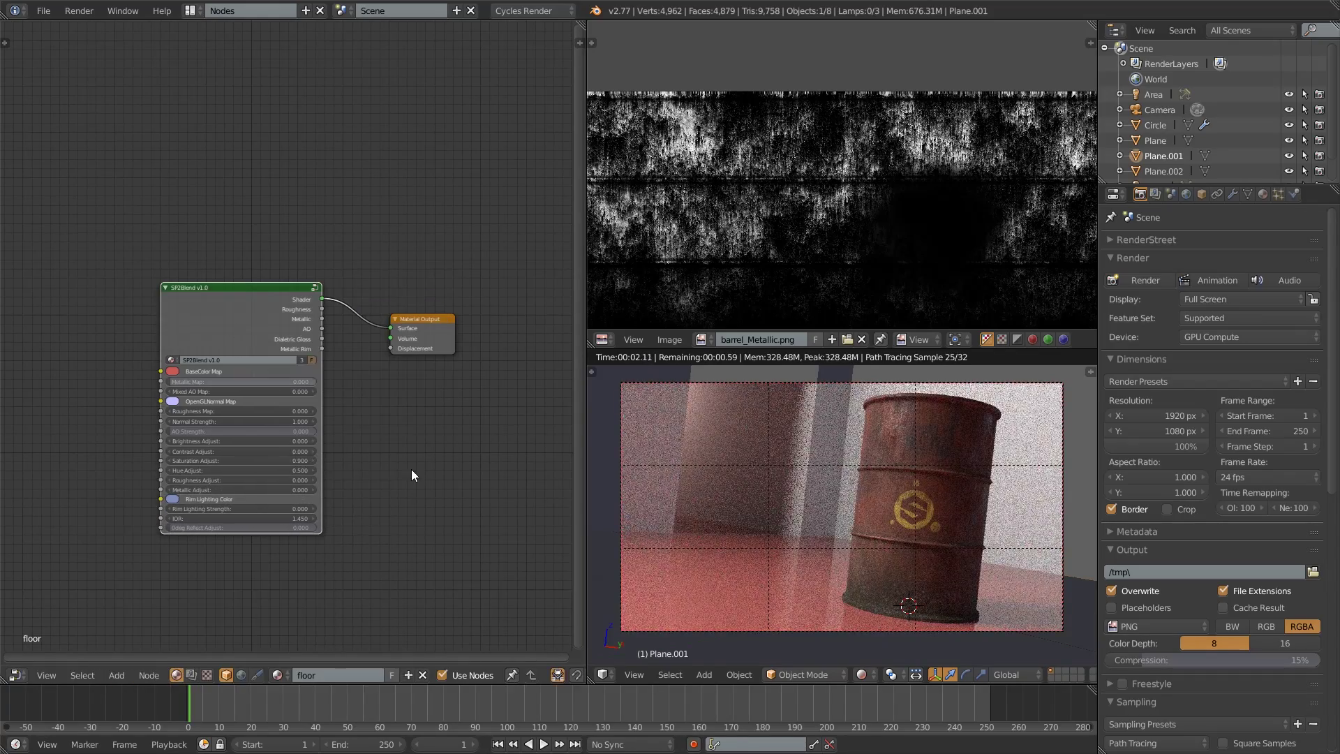
- Add the floor Base_Color, Metallic, Mixed_AO, Normal_OpenGL and Roughness PNGs together as image texture nodes beside the SP2Blend group
middle_drag(399, 462, 488, 447)
scroll(454, 444, up, 1)
key(shift+a)
mouse_move(98, 421)
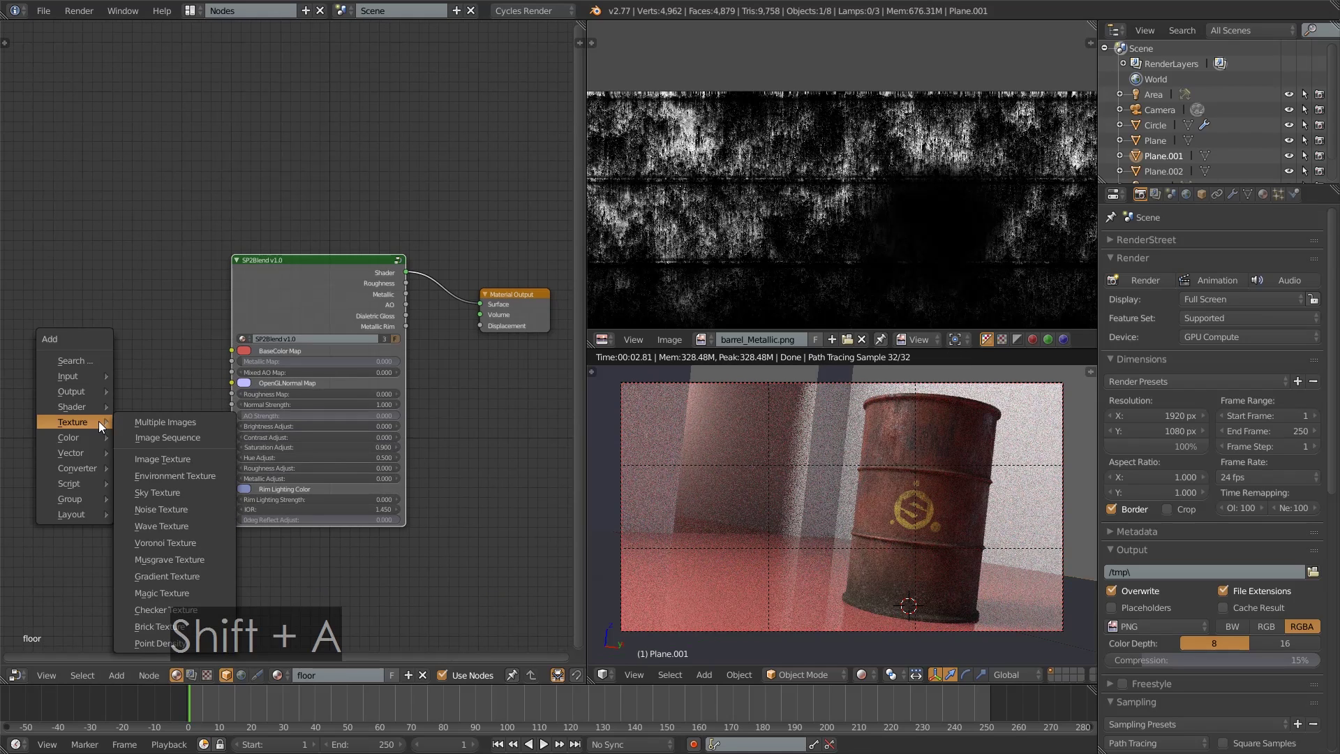
click(194, 423)
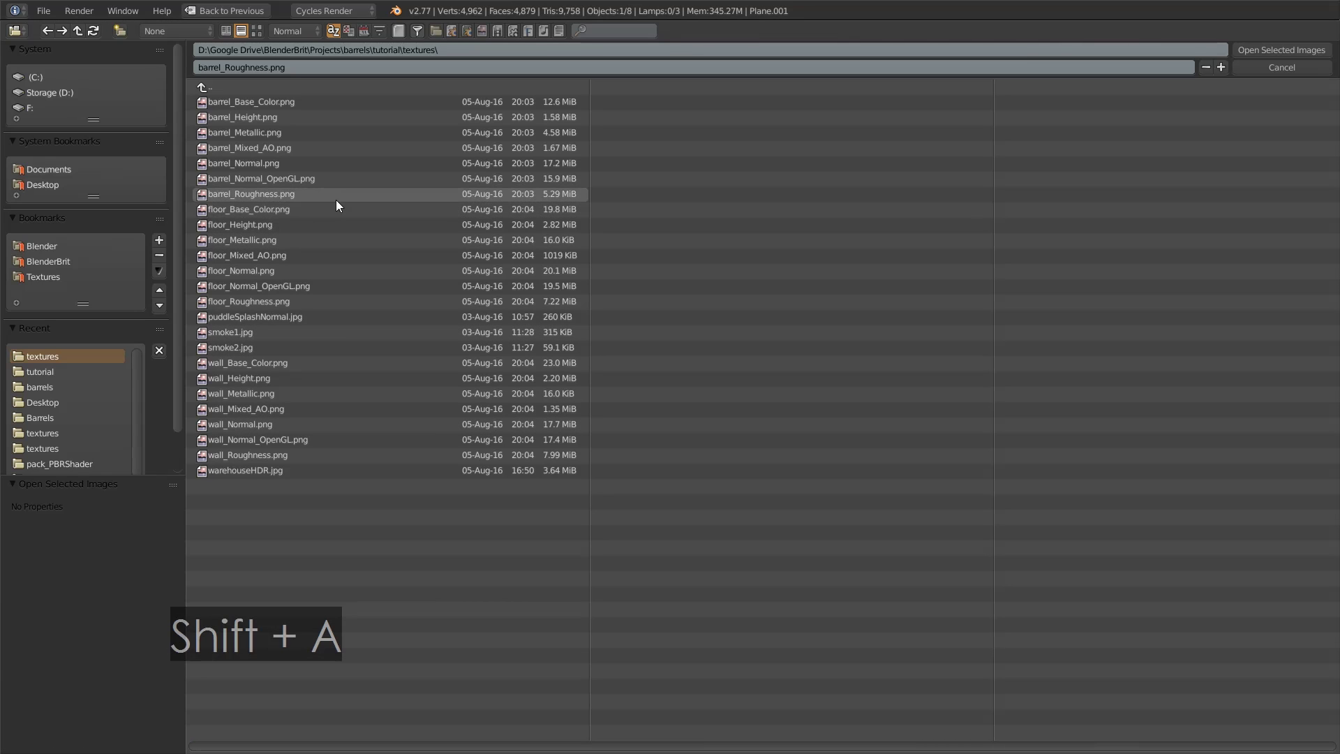
click(296, 210)
shift+click(280, 239)
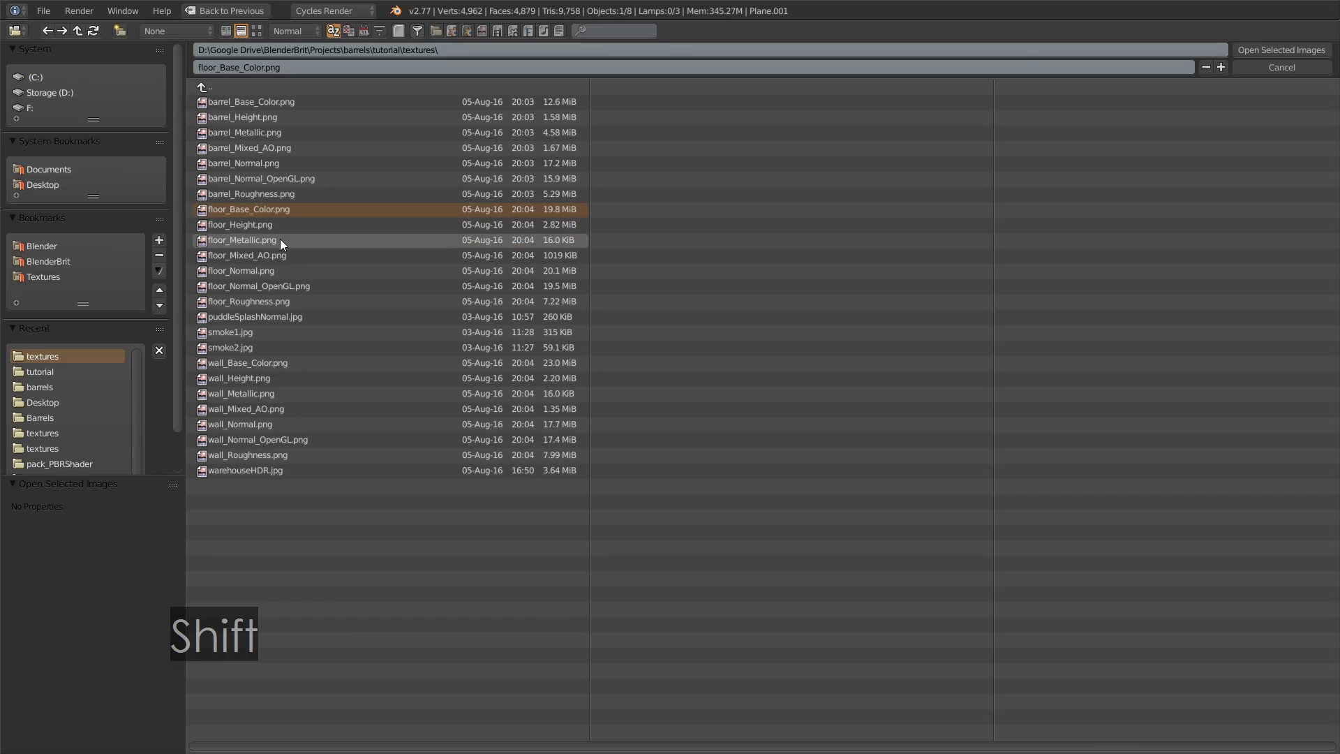
shift+click(287, 255)
shift+click(299, 285)
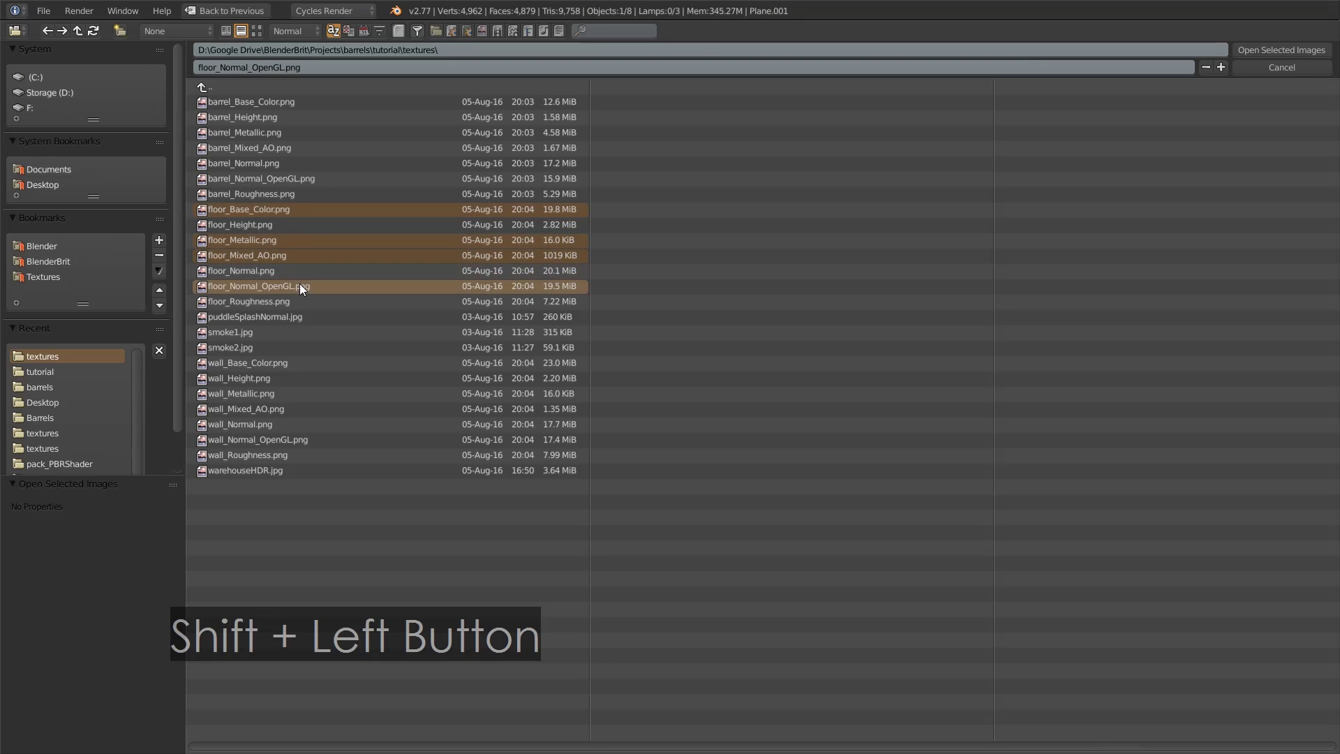
shift+click(325, 302)
click(1265, 53)
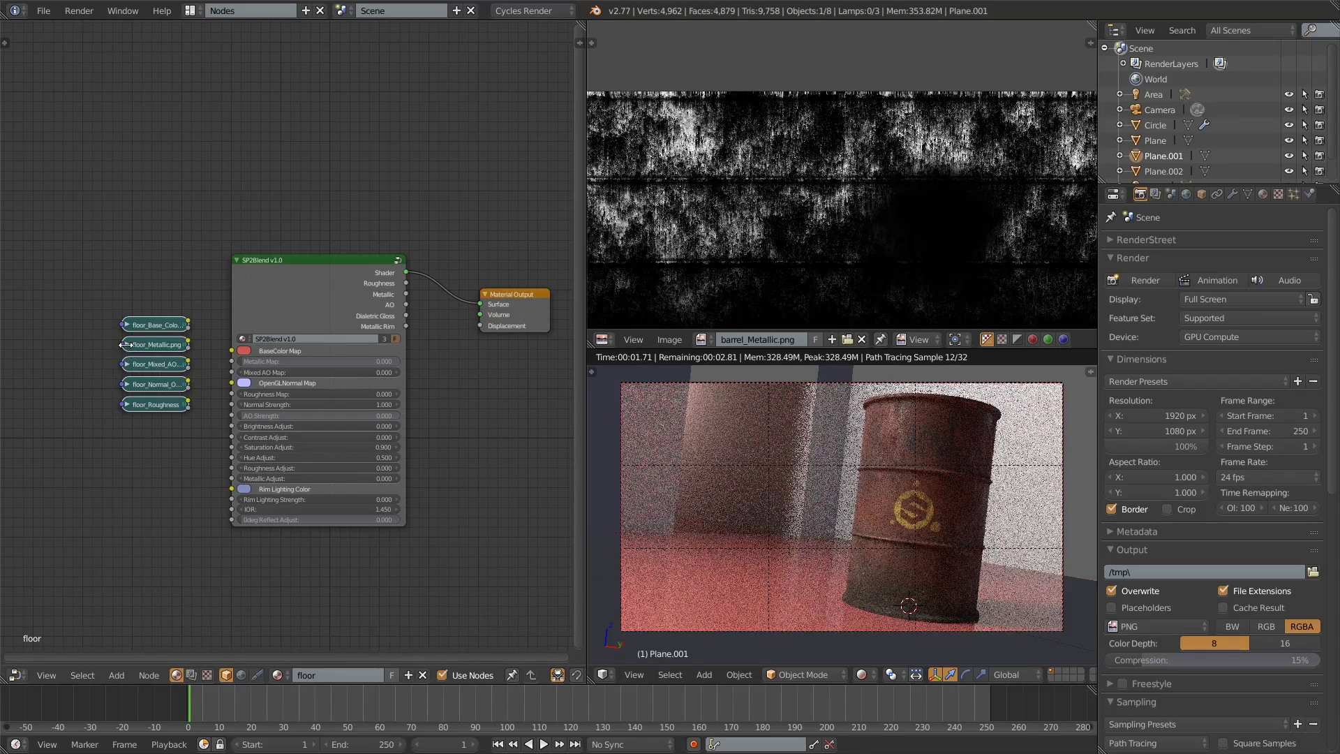
- Set the floor Metallic and Mixed_AO image texture nodes to Non-Color Data and collapse them again
click(126, 345)
click(126, 345)
click(127, 364)
click(144, 412)
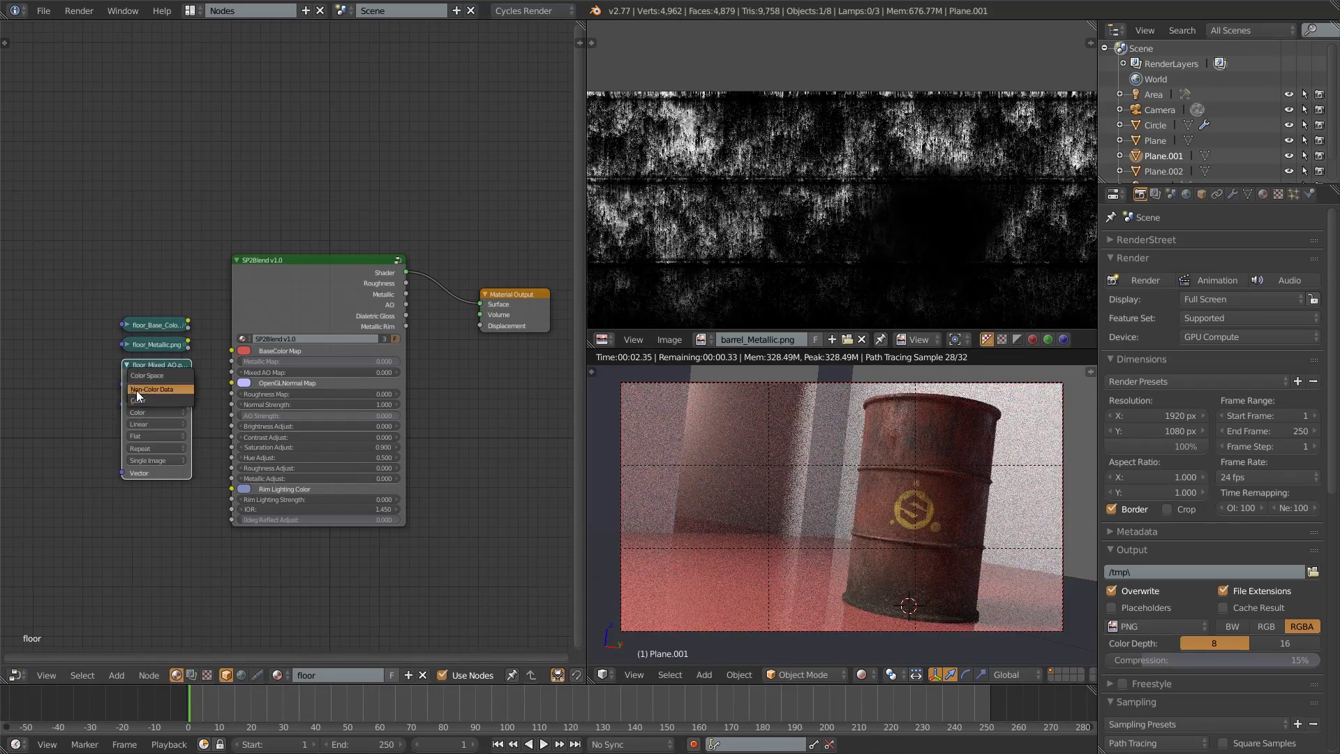
click(142, 389)
click(126, 364)
- Set the floor Normal_OpenGL and Roughness image texture nodes to Non-Color Data and collapse them
click(126, 385)
click(138, 433)
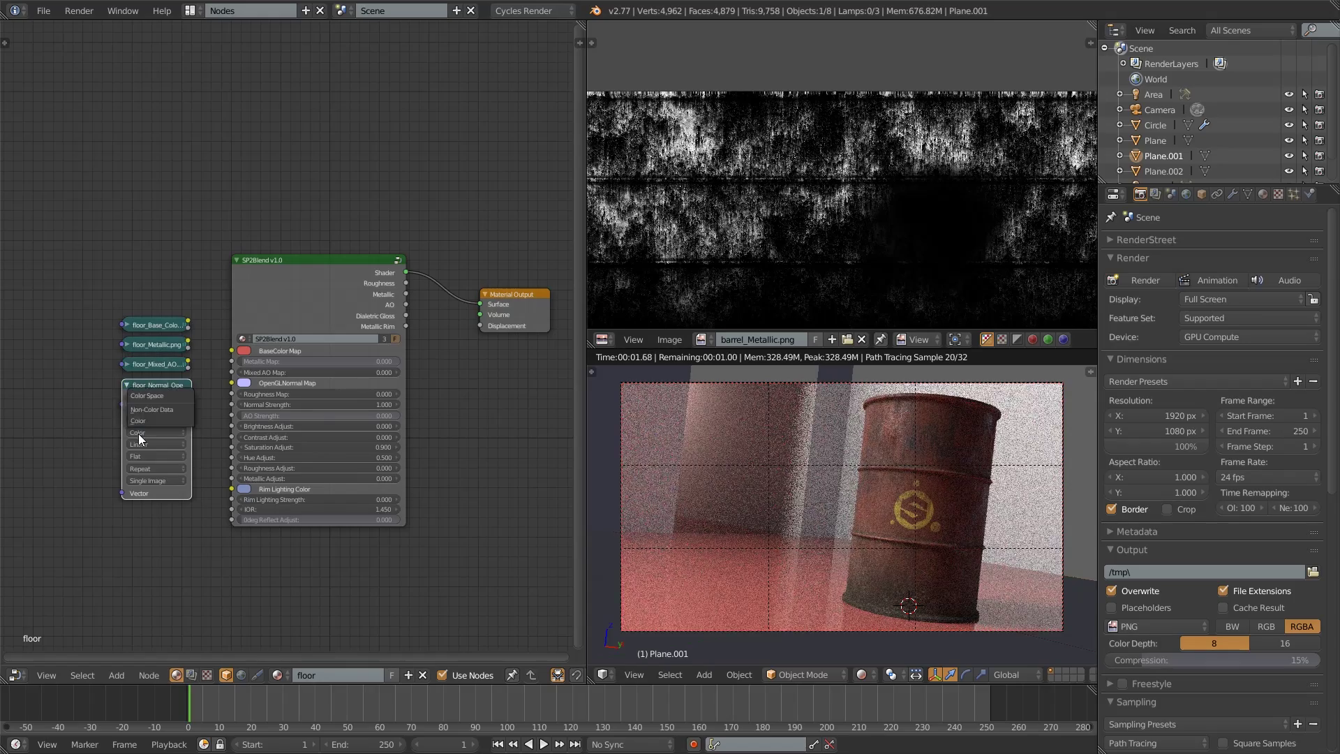
click(142, 409)
click(126, 384)
click(135, 405)
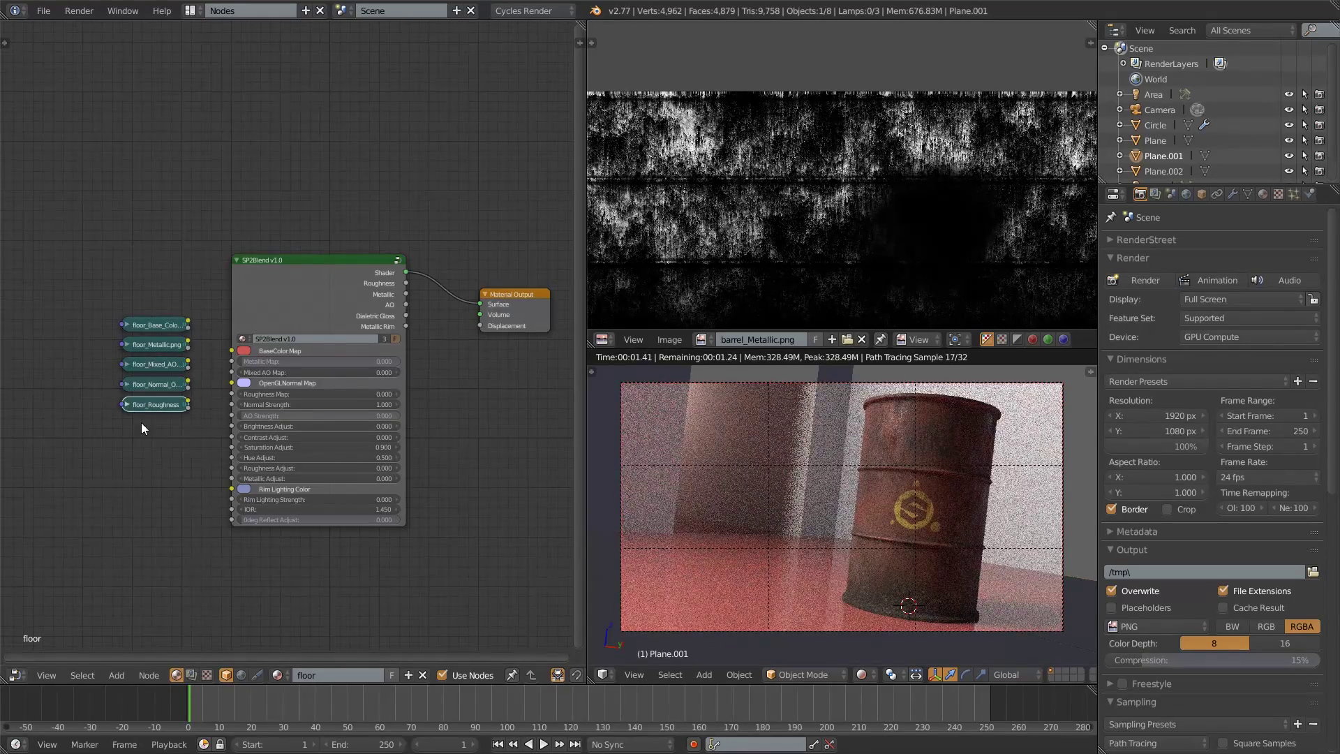
click(129, 404)
click(141, 451)
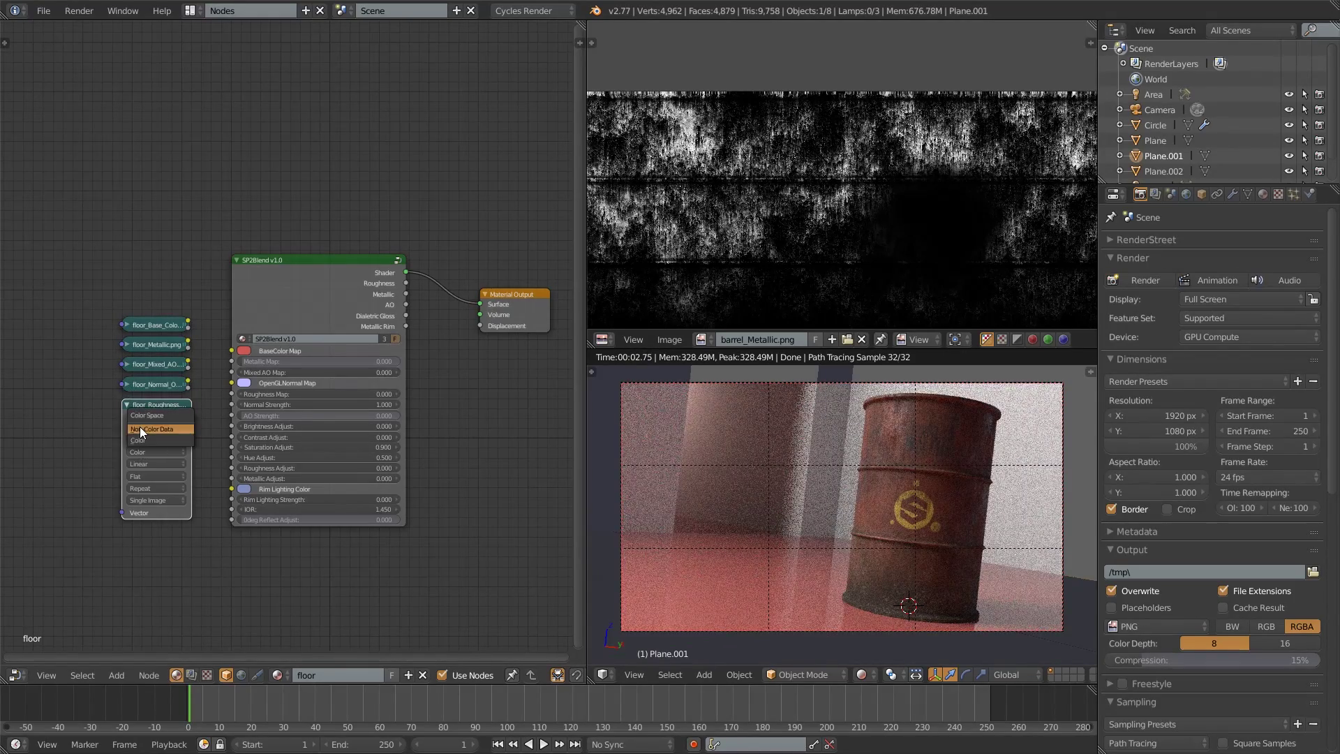
click(139, 426)
click(127, 404)
- Connect the five floor textures to their matching SP2Blend map inputs, edit the Rim Lighting Strength and reposition the group node
drag(188, 321, 231, 393)
click(310, 499)
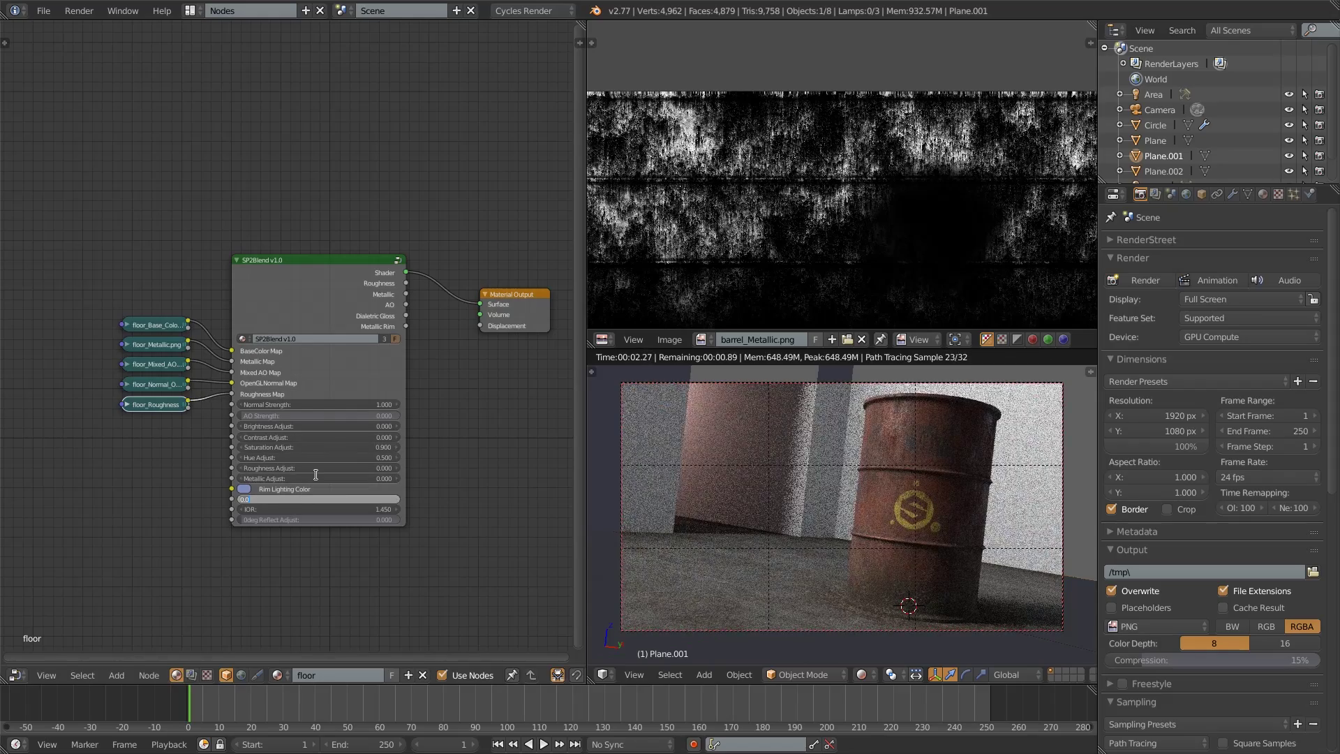
key(Return)
scroll(328, 338, down, 1)
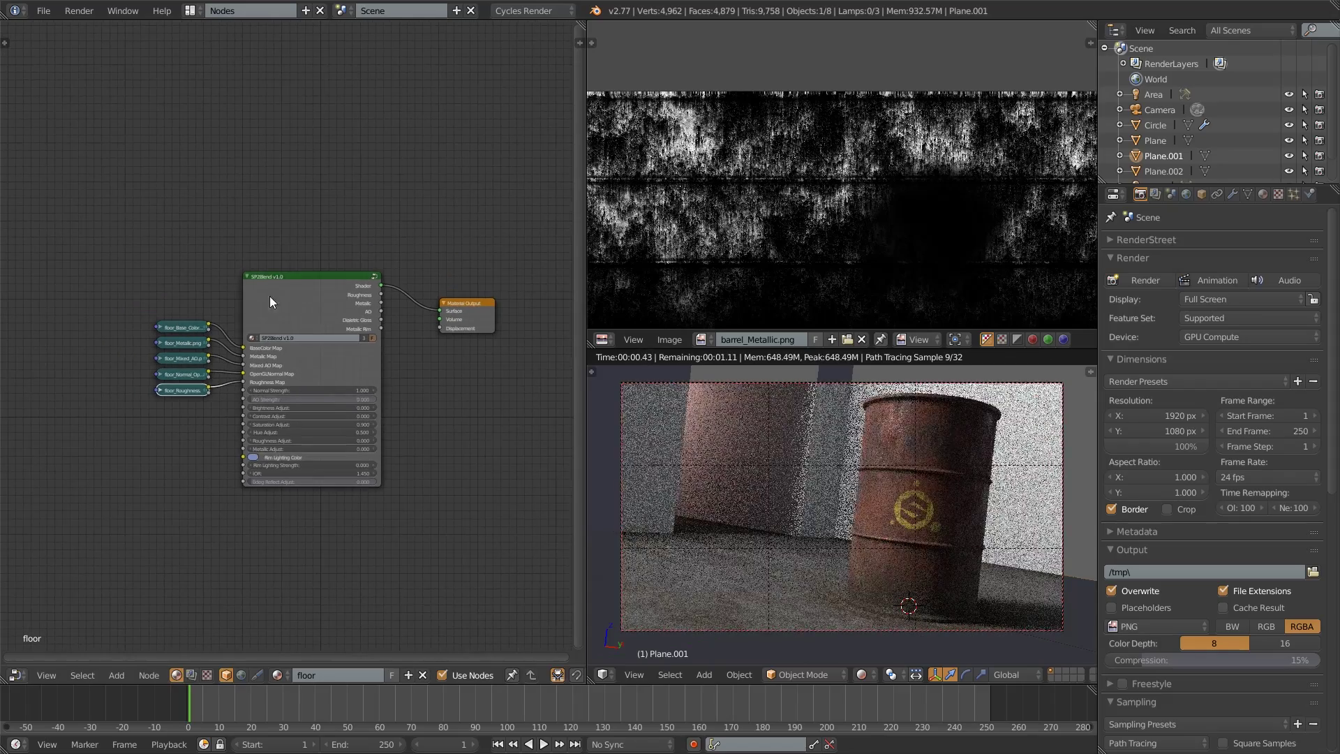
middle_drag(305, 308, 329, 307)
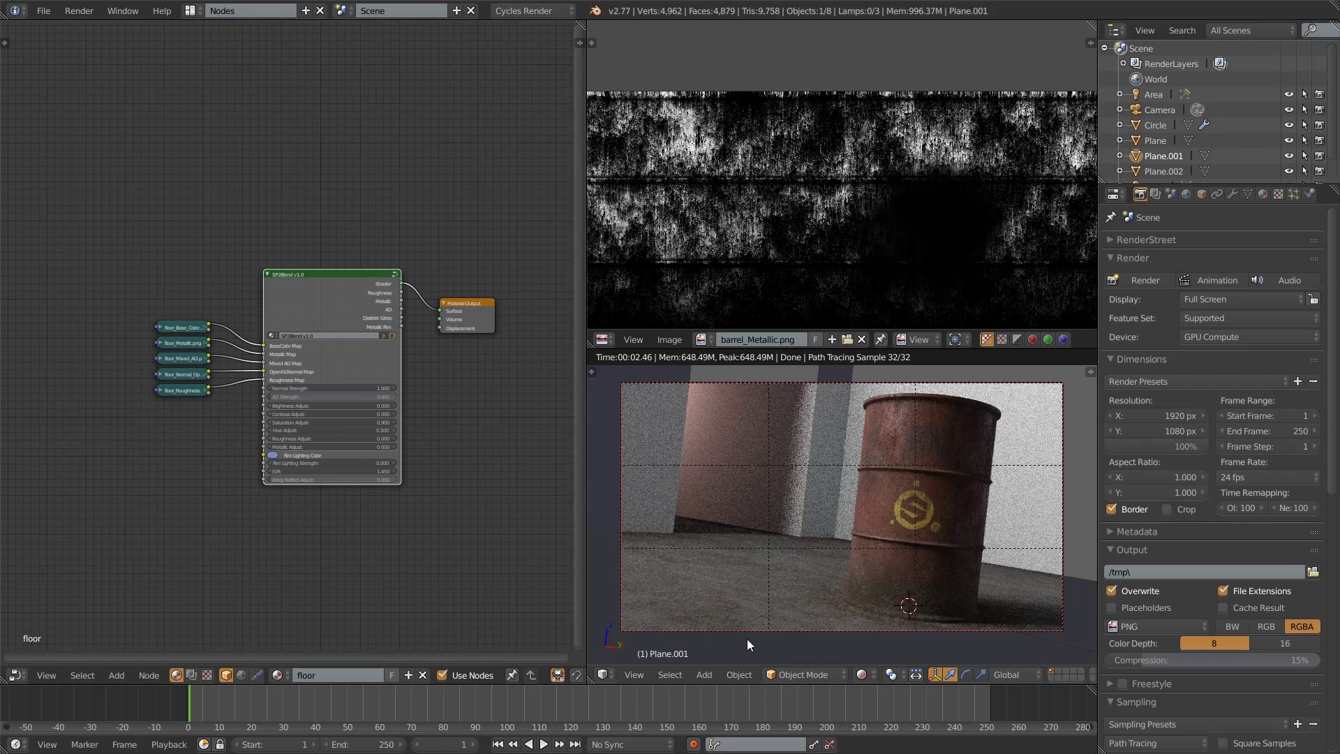
mouse_move(331, 303)
mouse_down()
mouse_move(362, 307)
mouse_move(316, 307)
mouse_up()
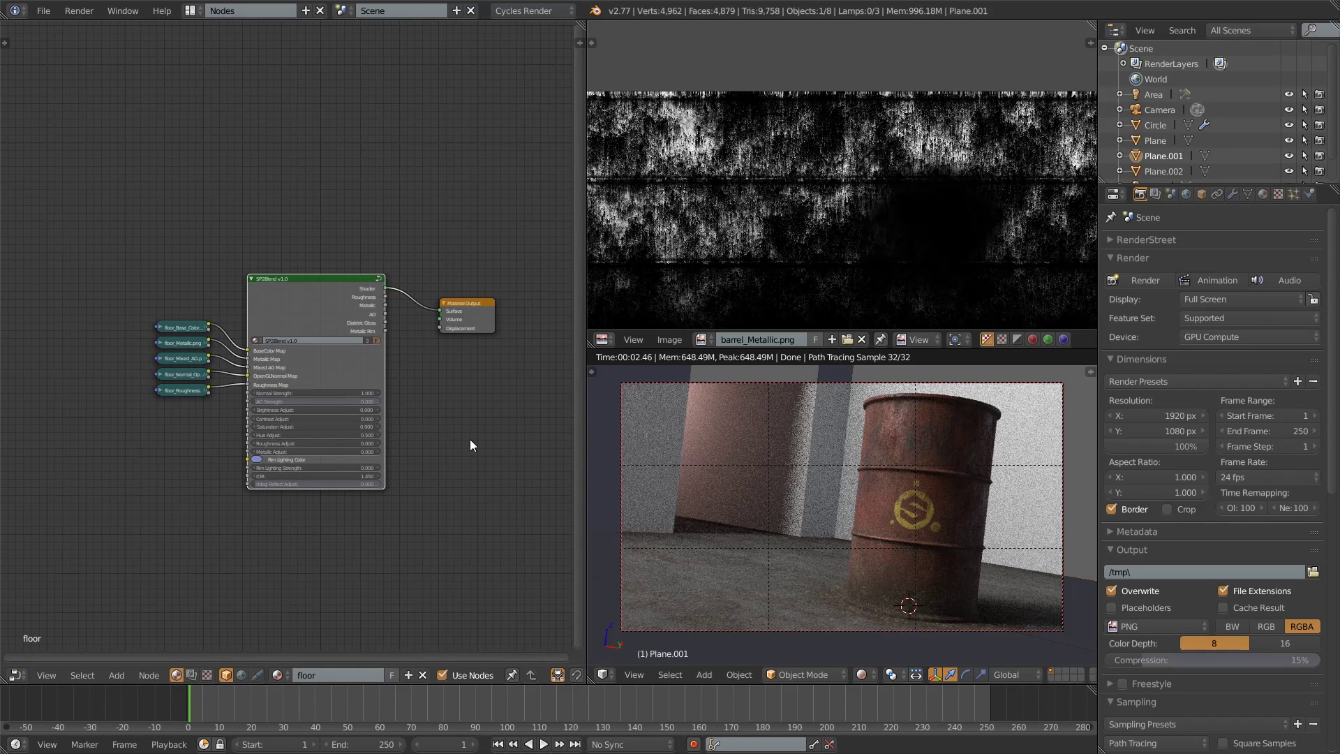
- Select the wall plane and delete the Diffuse BSDF from its wall material
right_click(656, 437)
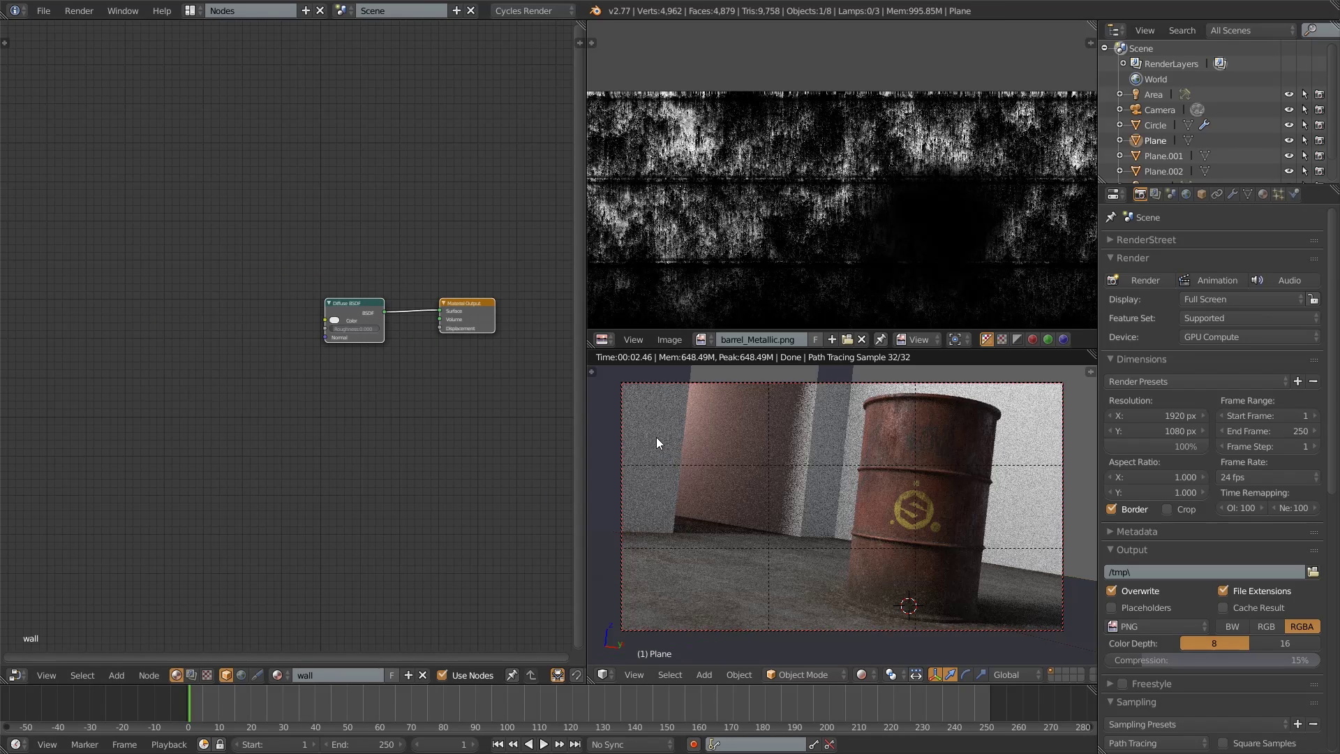
right_click(361, 311)
key(Delete)
- Add a widened SP2Blend v1.0 group to the wall material and link its Shader output to the Material Output's Surface
middle_drag(304, 435, 226, 451)
scroll(226, 451, up, 1)
click(116, 675)
mouse_move(165, 518)
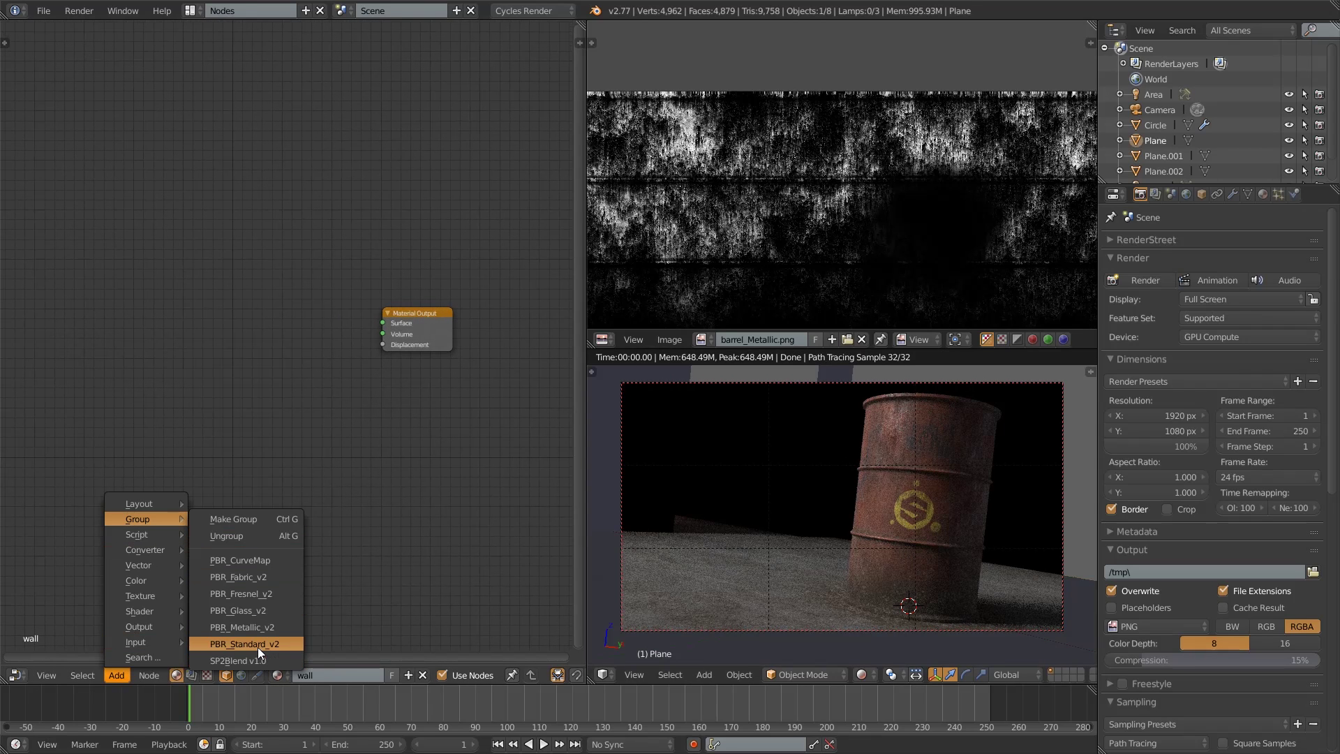
click(259, 659)
click(251, 264)
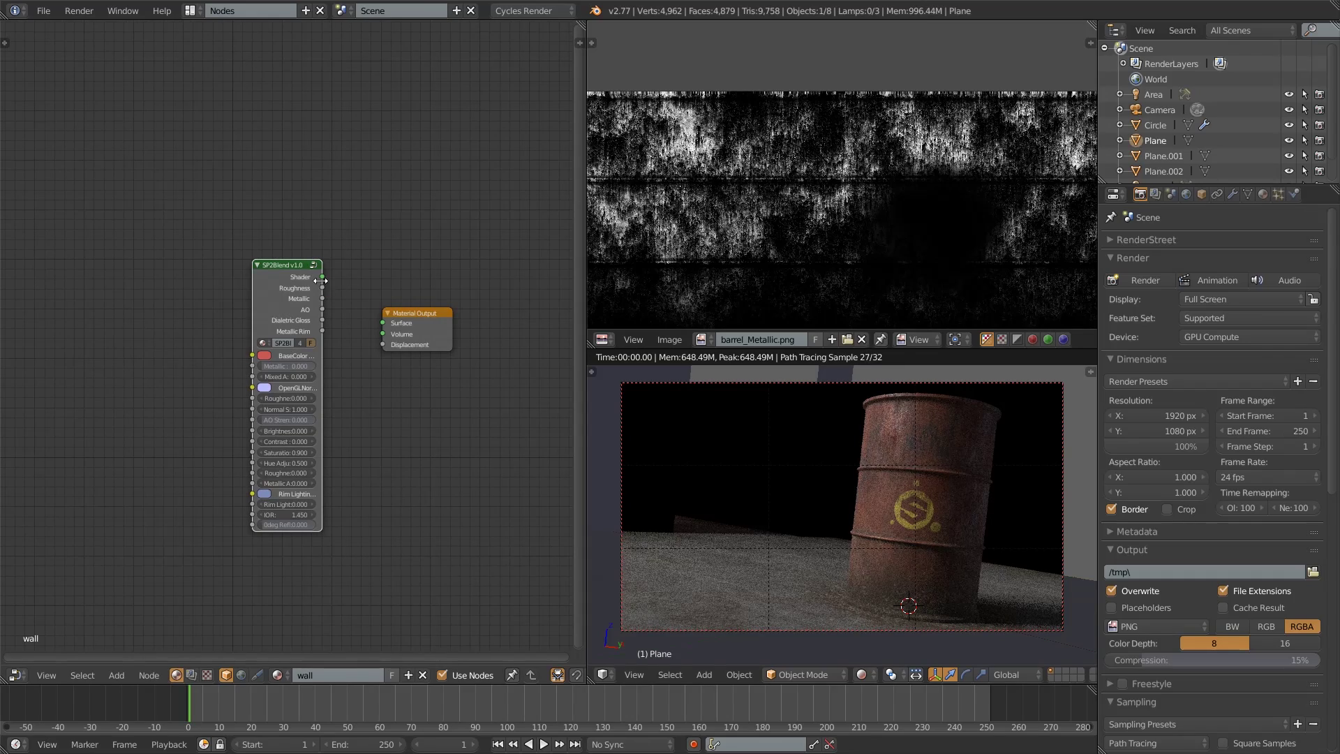
drag(322, 278, 383, 324)
drag(255, 300, 209, 299)
- Add the wall Base_Color, Metallic, Mixed_AO, Normal_OpenGL and Roughness PNGs together as image texture nodes beside the SP2Blend group
key(shift+a)
mouse_move(100, 337)
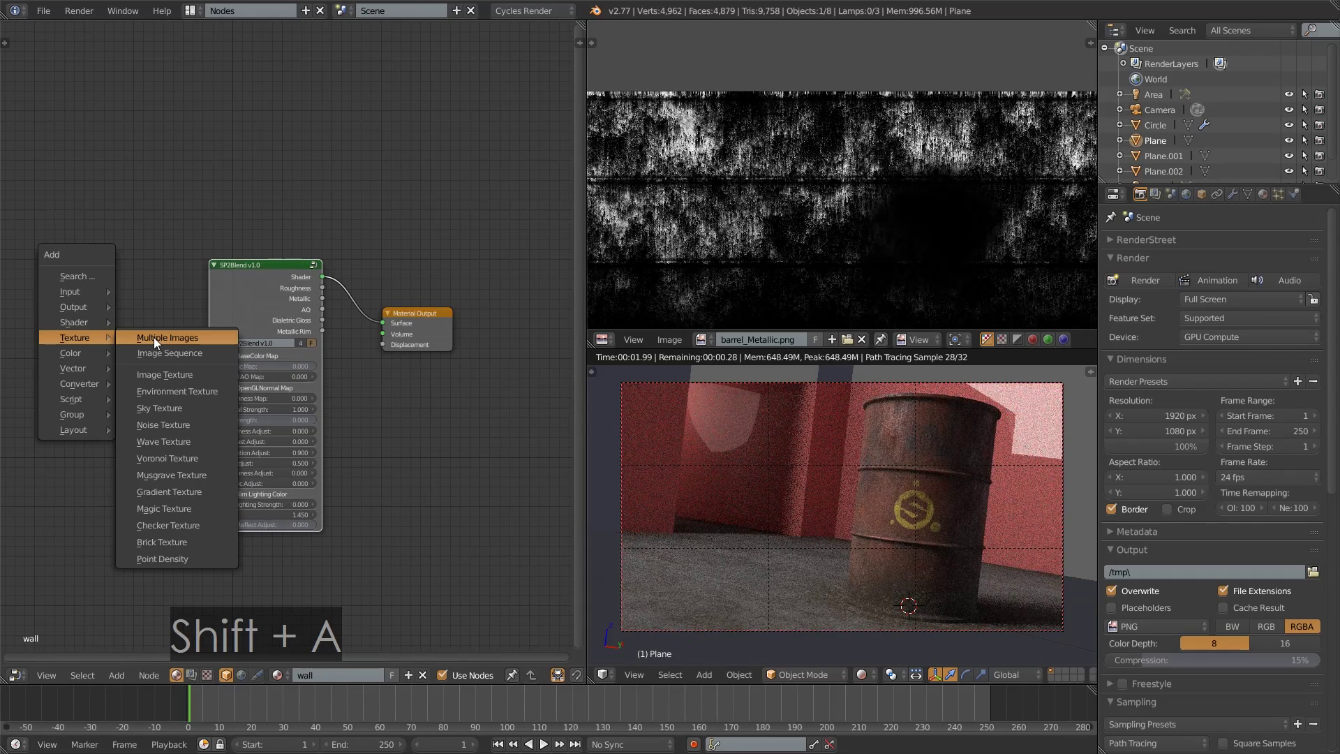
click(154, 337)
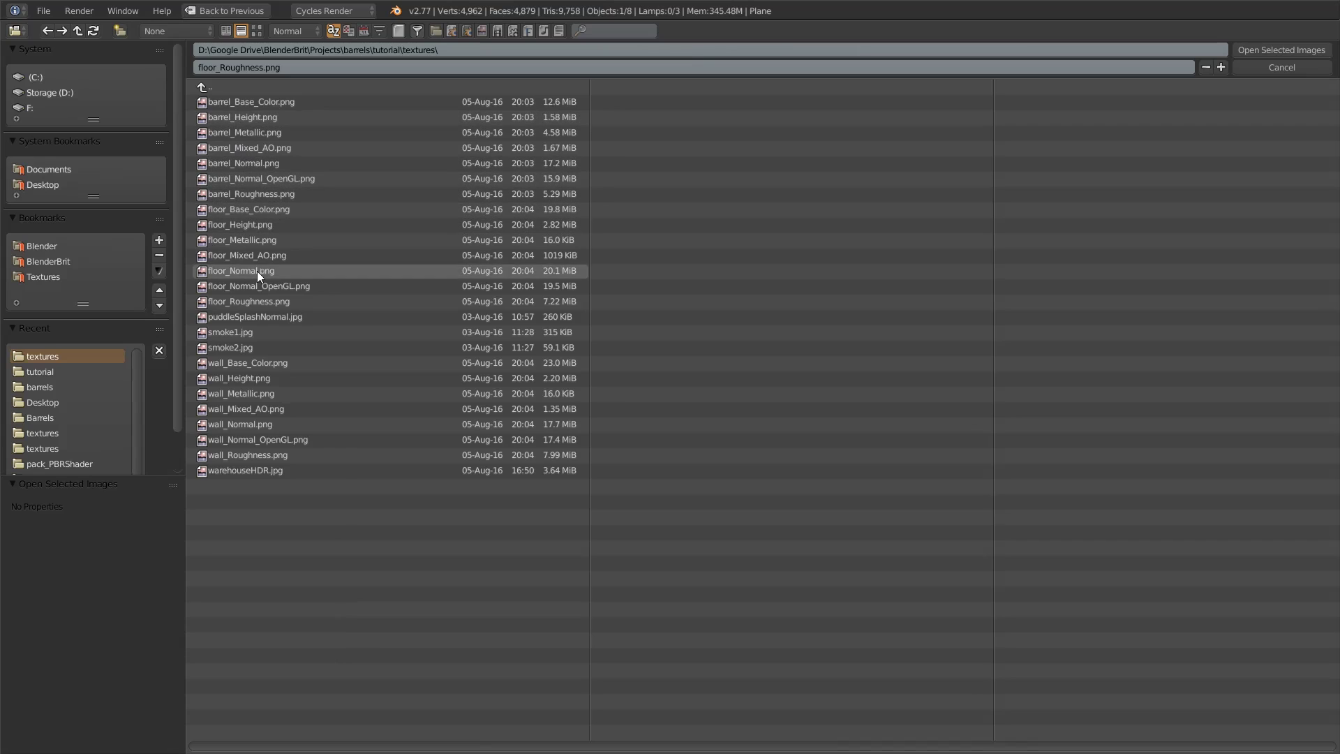
click(303, 362)
shift+click(276, 407)
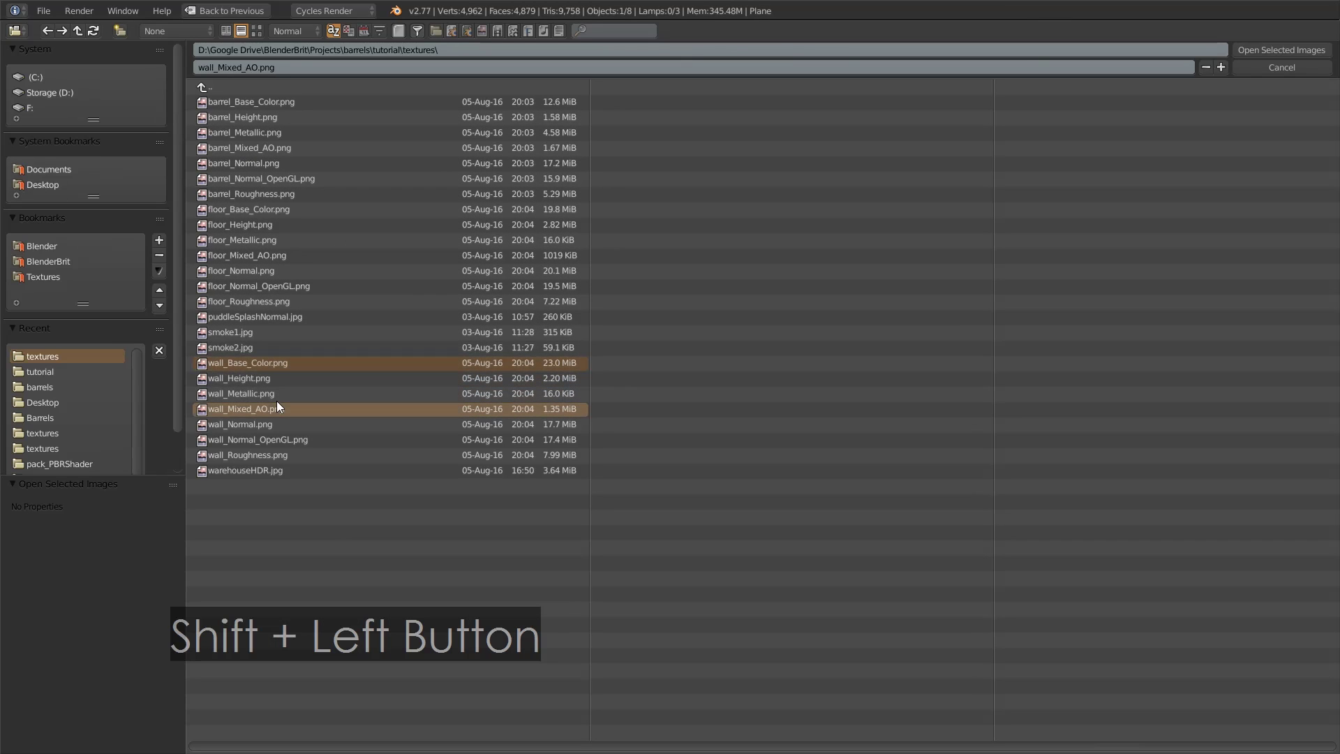
shift+click(276, 394)
shift+click(285, 438)
shift+click(279, 454)
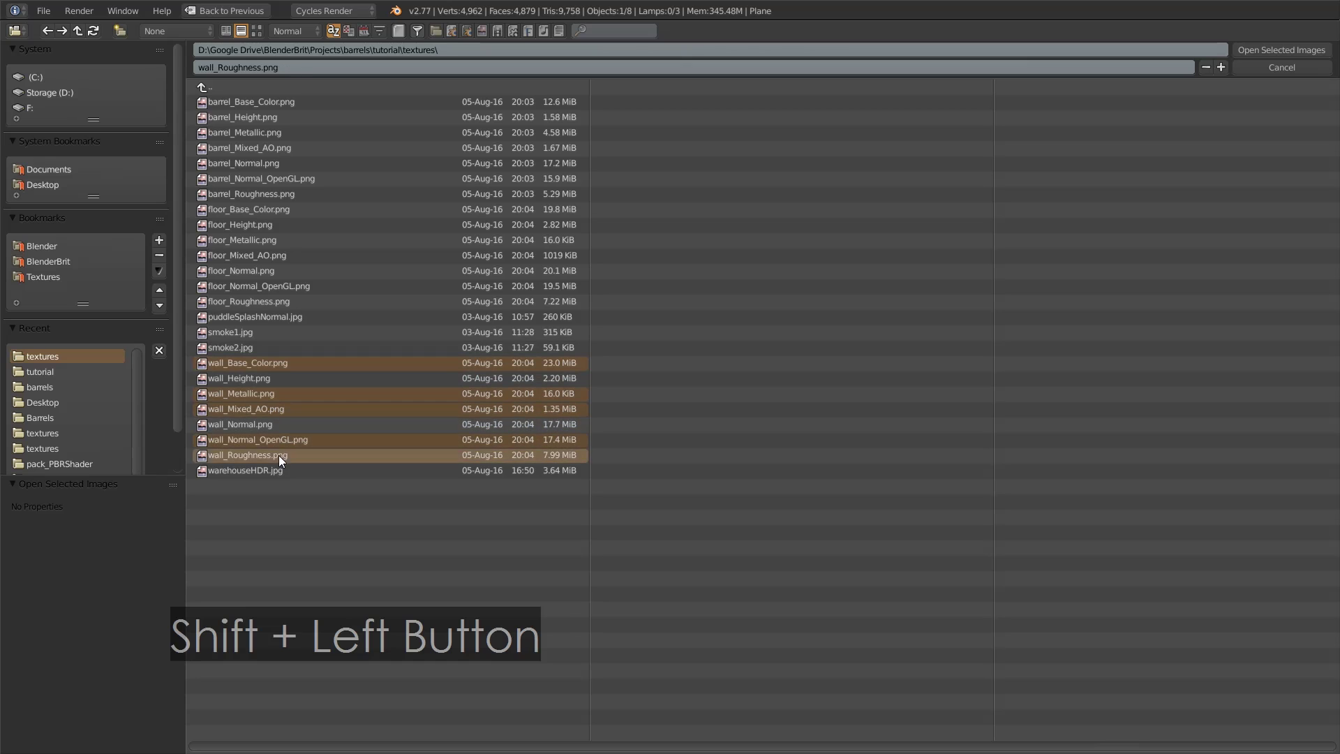
click(1281, 50)
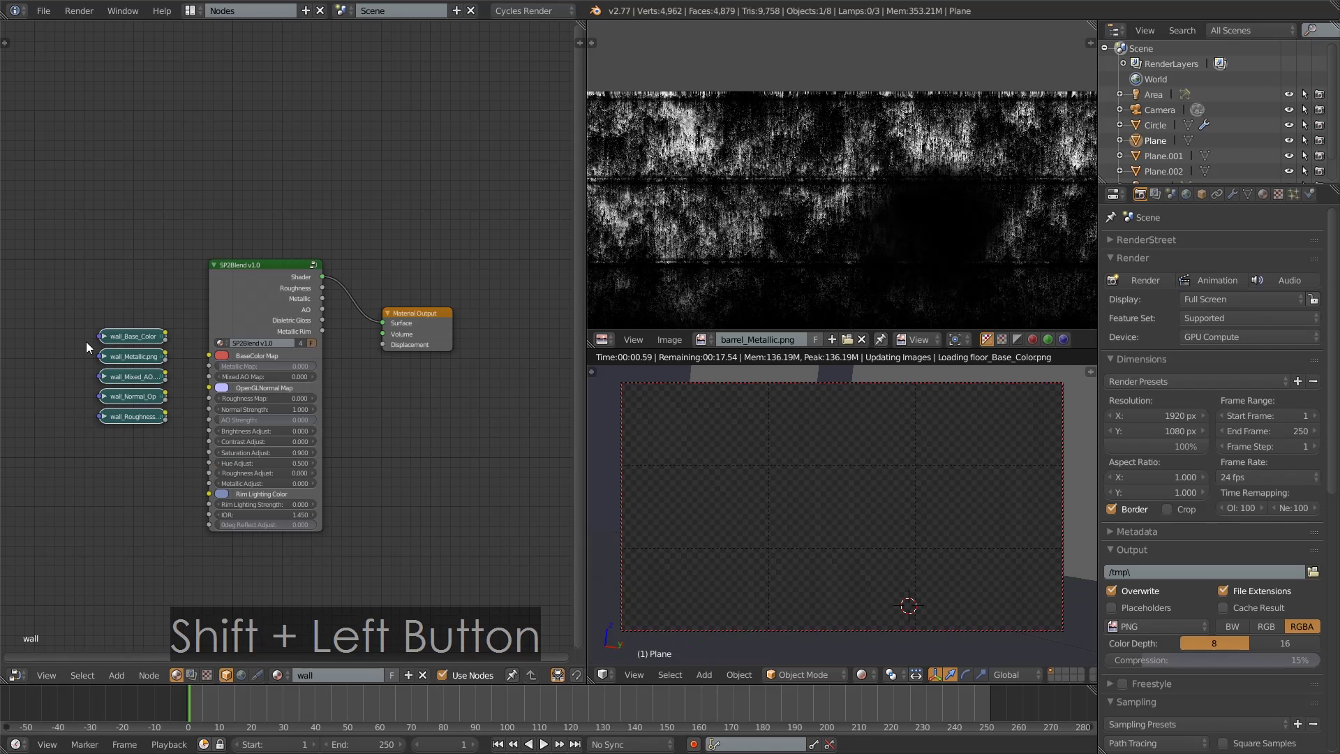
- Set the wall Metallic, Mixed_AO, Normal_OpenGL and Roughness textures to Non-Color Data, collapsing each node again
click(109, 381)
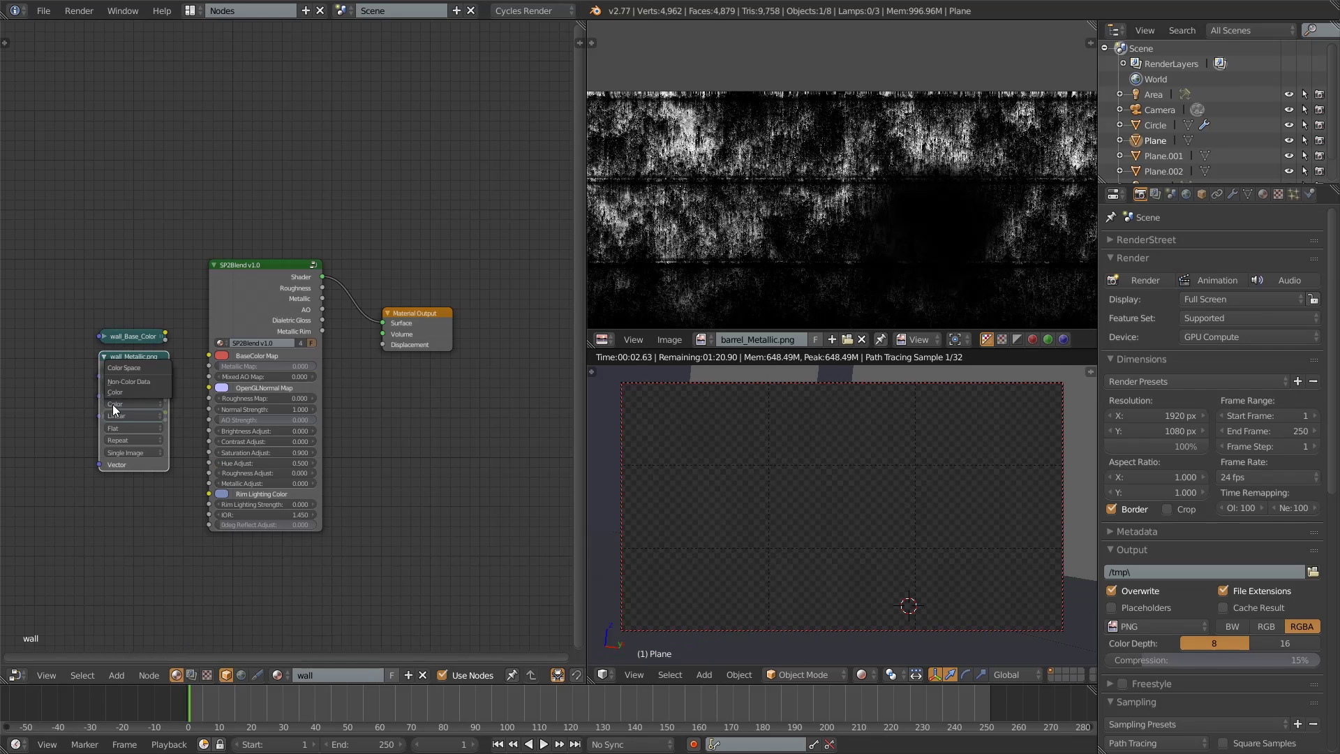
click(104, 356)
click(103, 377)
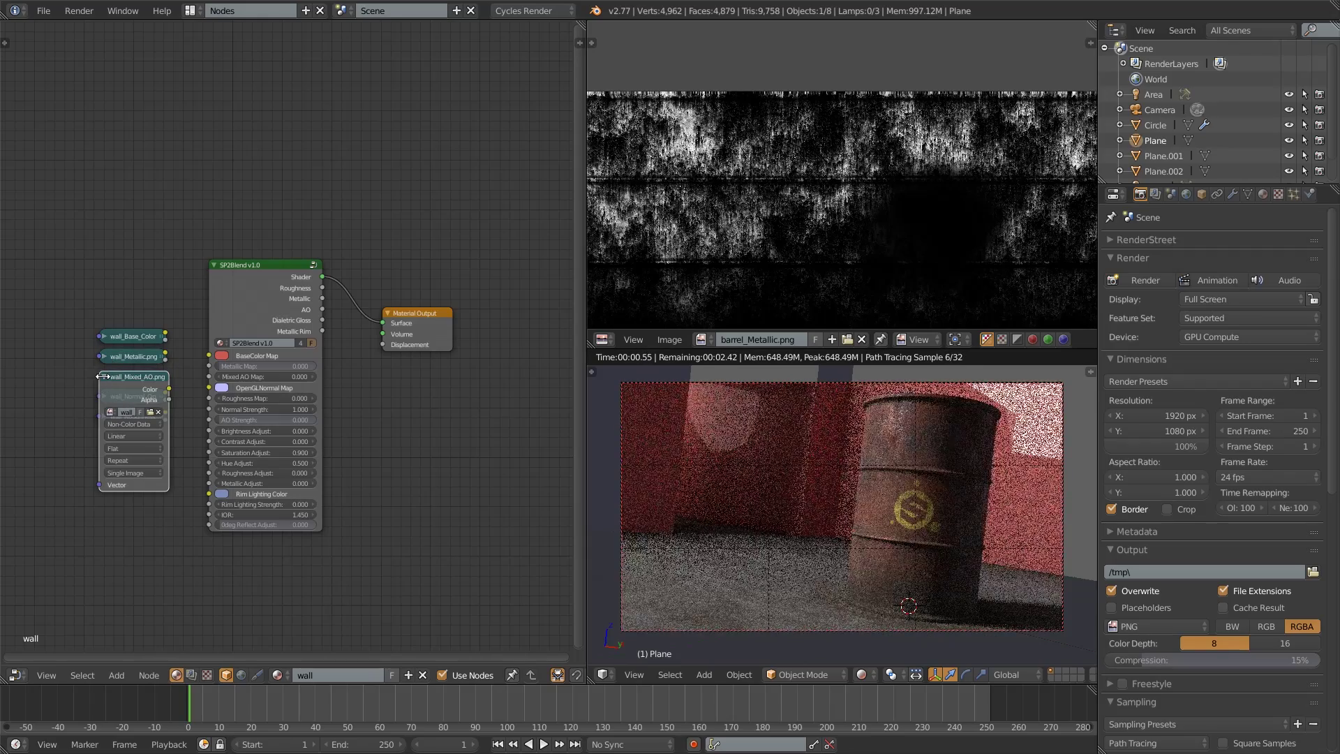
click(103, 377)
click(103, 397)
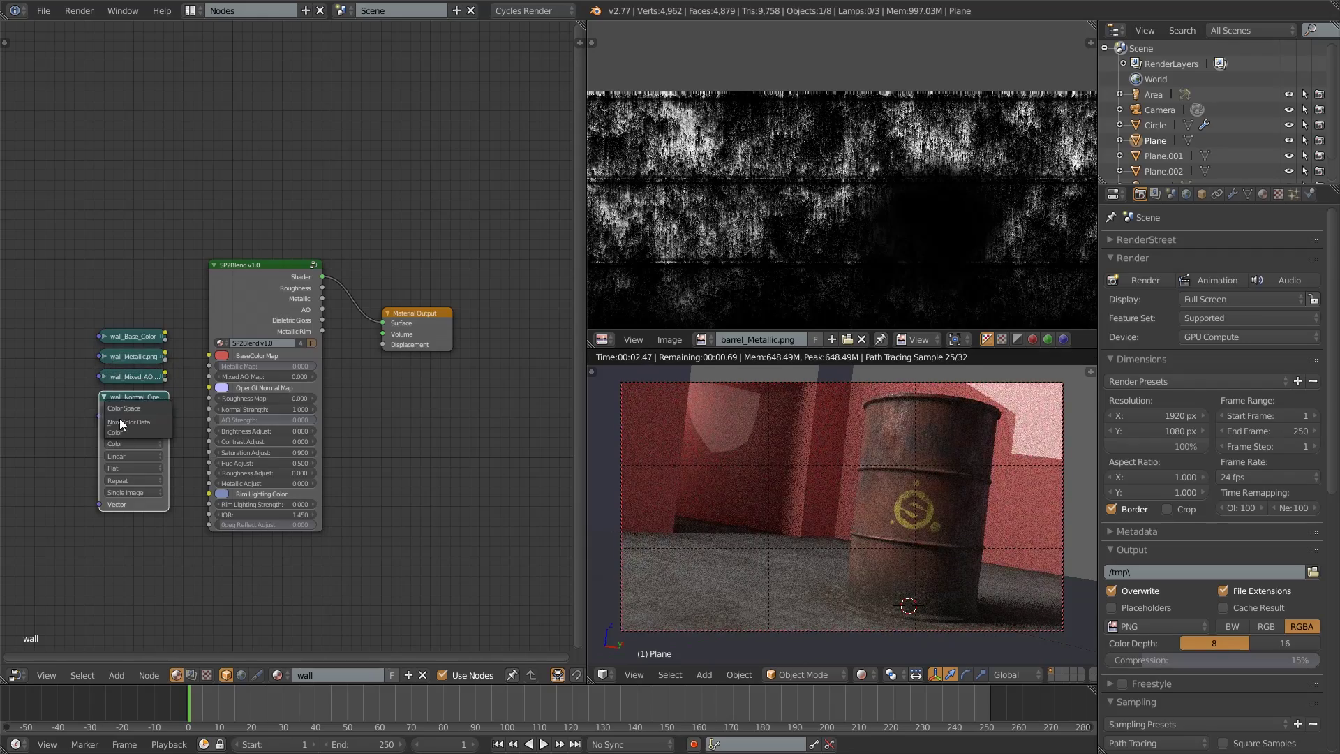
click(104, 397)
click(104, 417)
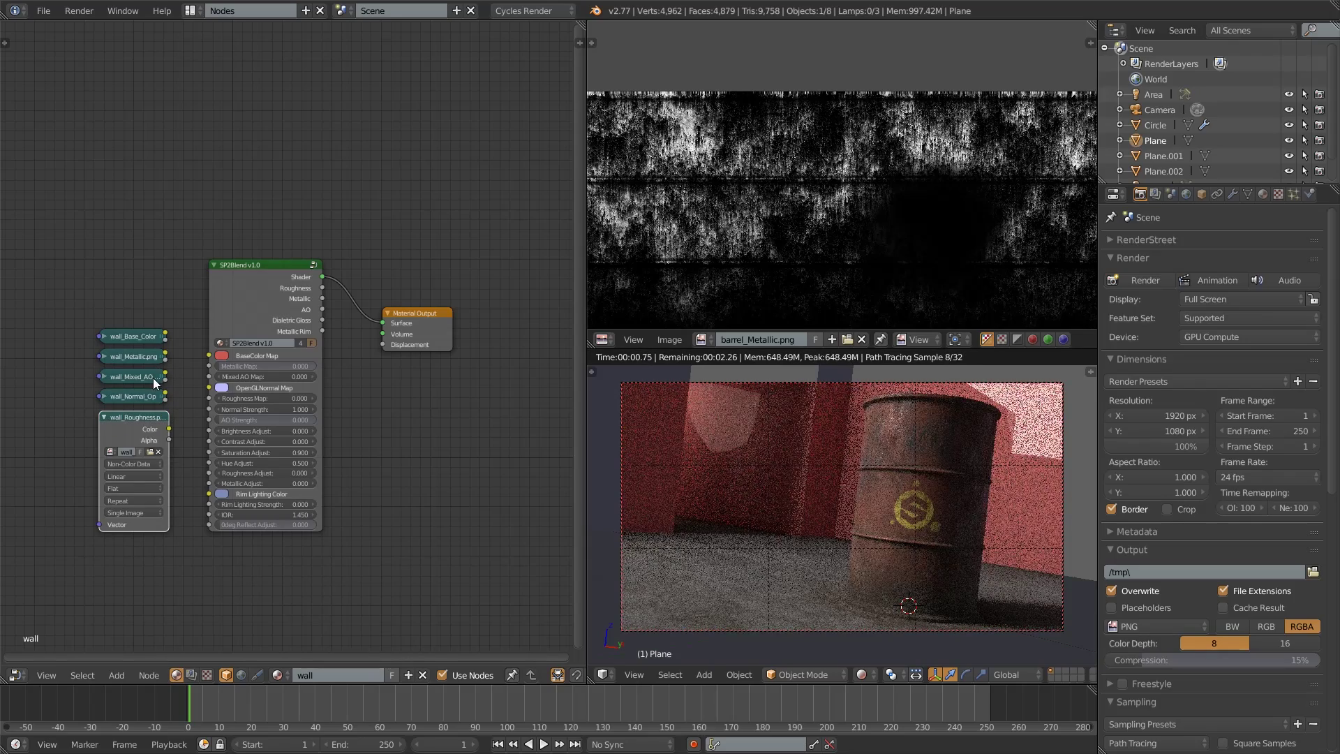
click(102, 416)
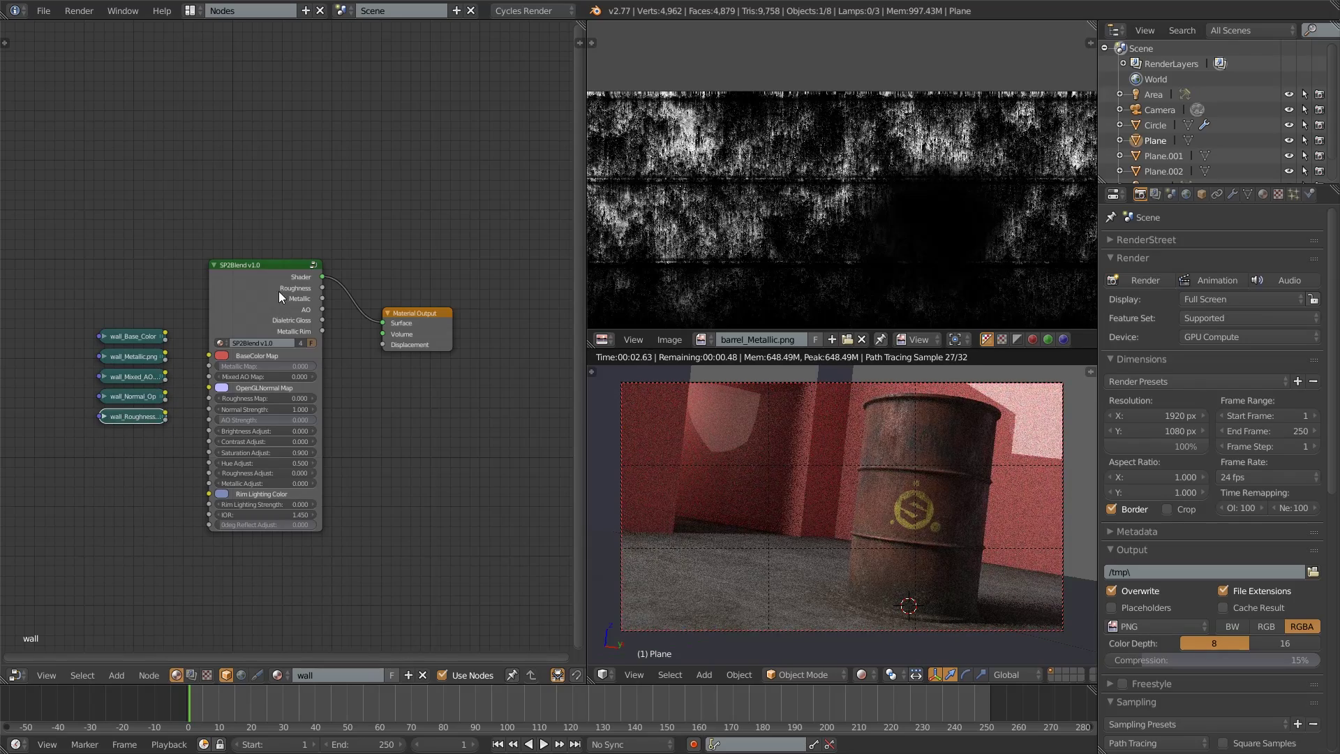
- Connect the wall textures to SP2Blend's BaseColor, Metallic, Mixed AO, OpenGLNormal and Roughness Map inputs and reposition the group node
drag(267, 291, 305, 290)
scroll(345, 371, up, 2)
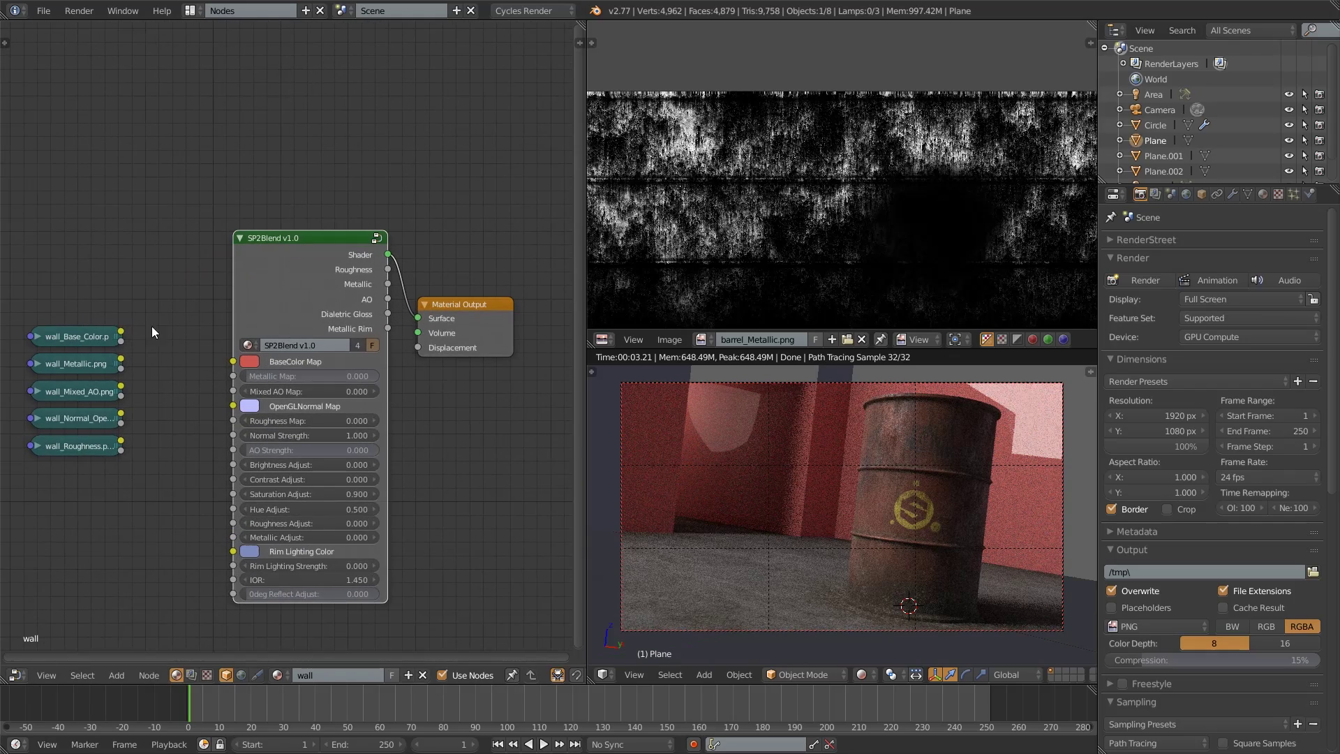
drag(123, 333, 233, 361)
drag(121, 359, 235, 377)
drag(122, 387, 235, 391)
drag(129, 416, 233, 407)
drag(123, 441, 233, 421)
drag(310, 287, 276, 275)
scroll(276, 275, down, 1)
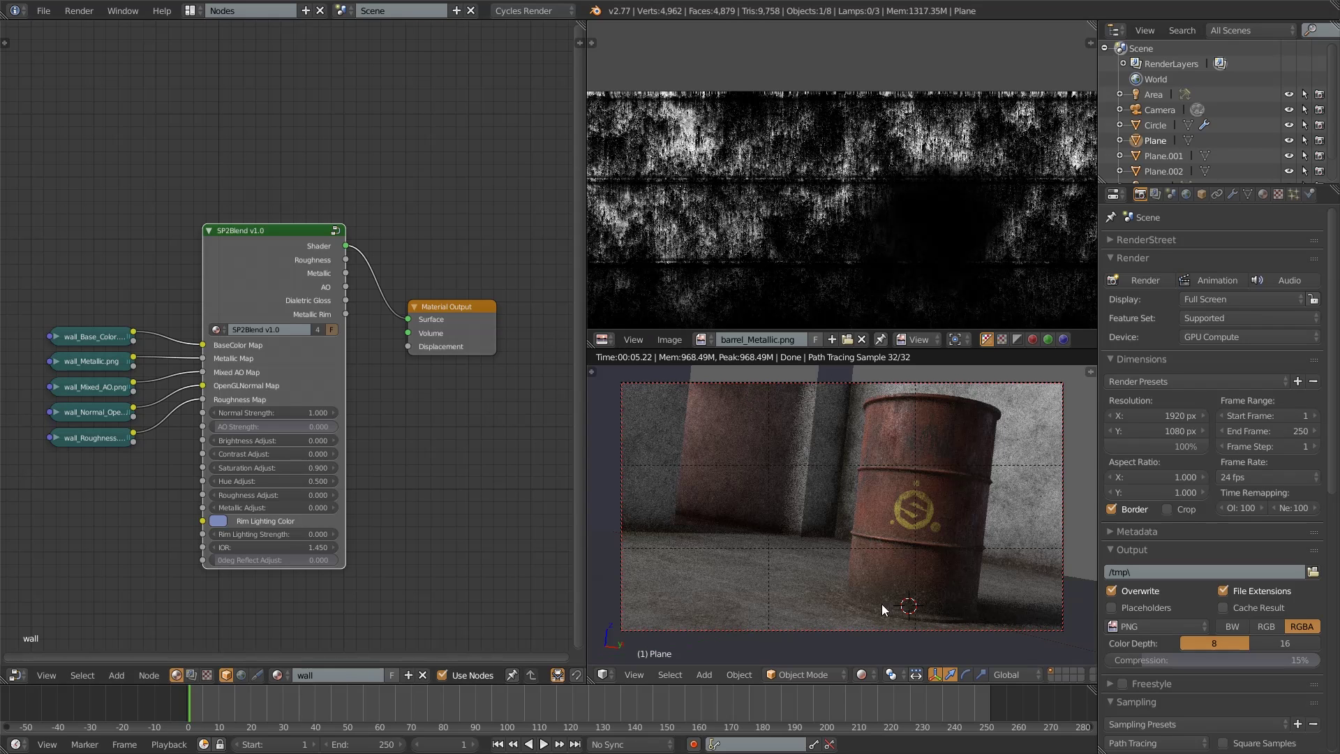
- Examine the textured barrel, floor and walls in the rendered viewport from several angles and distances
middle_drag(834, 526, 858, 513)
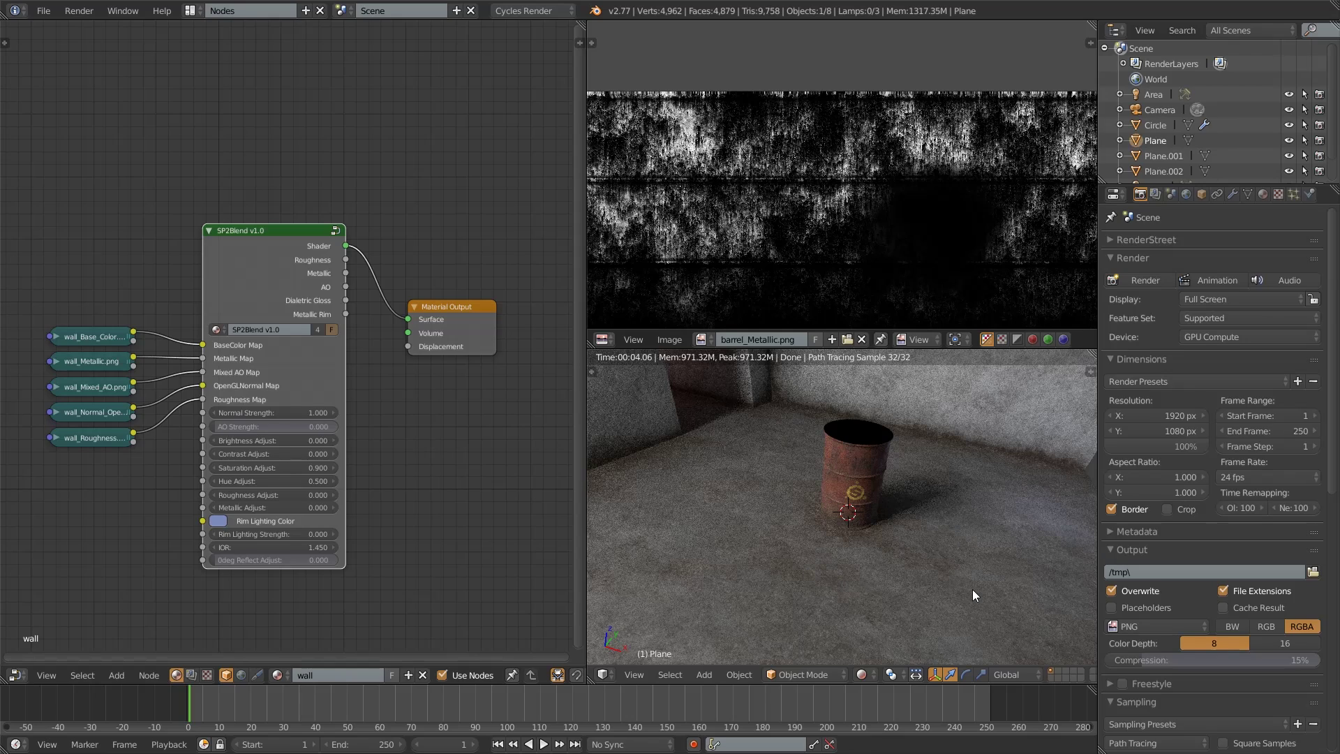
scroll(969, 589, up, 6)
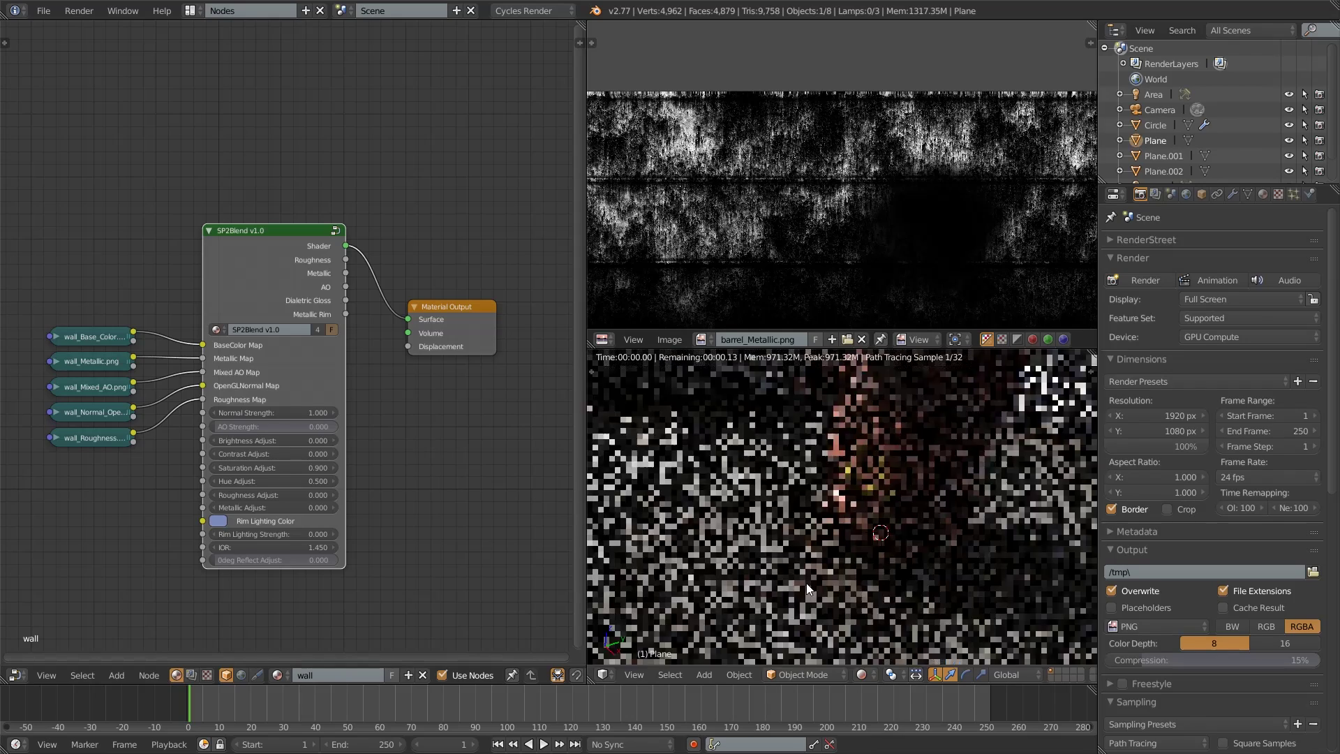
click(855, 501)
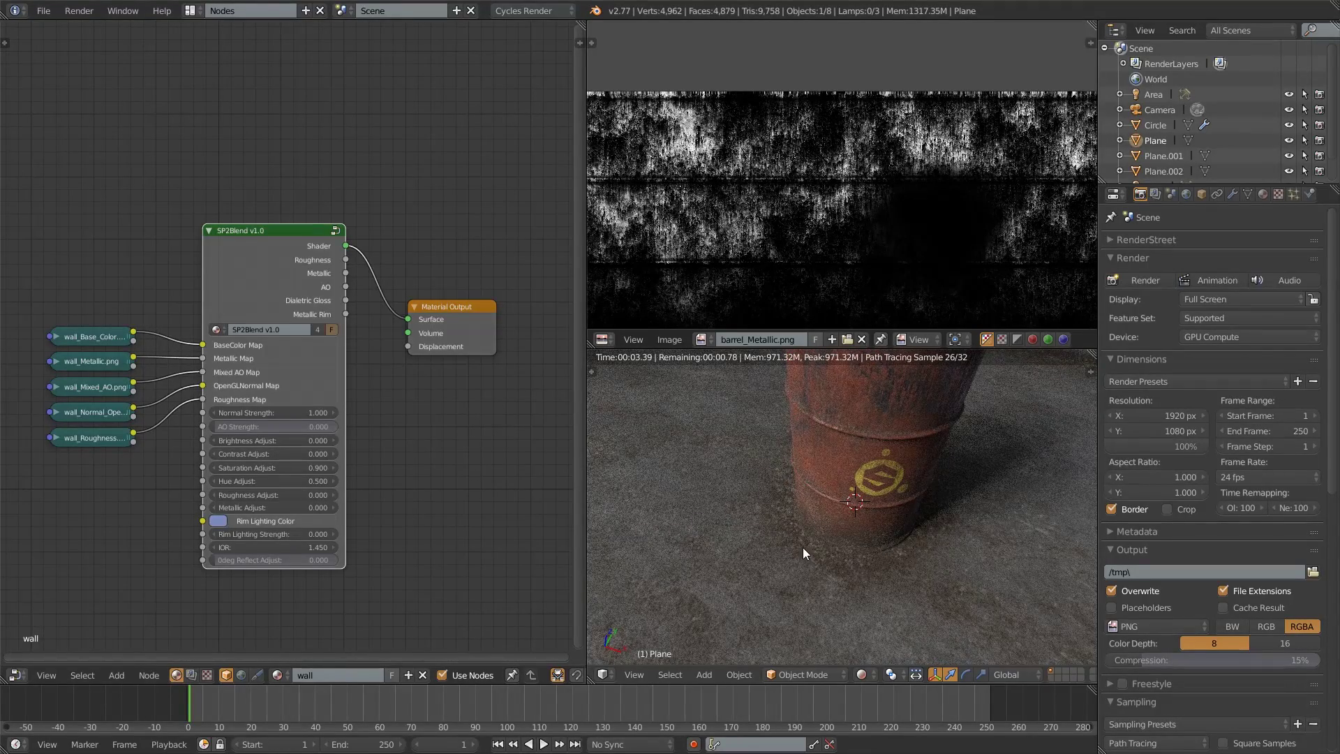
scroll(818, 547, down, 5)
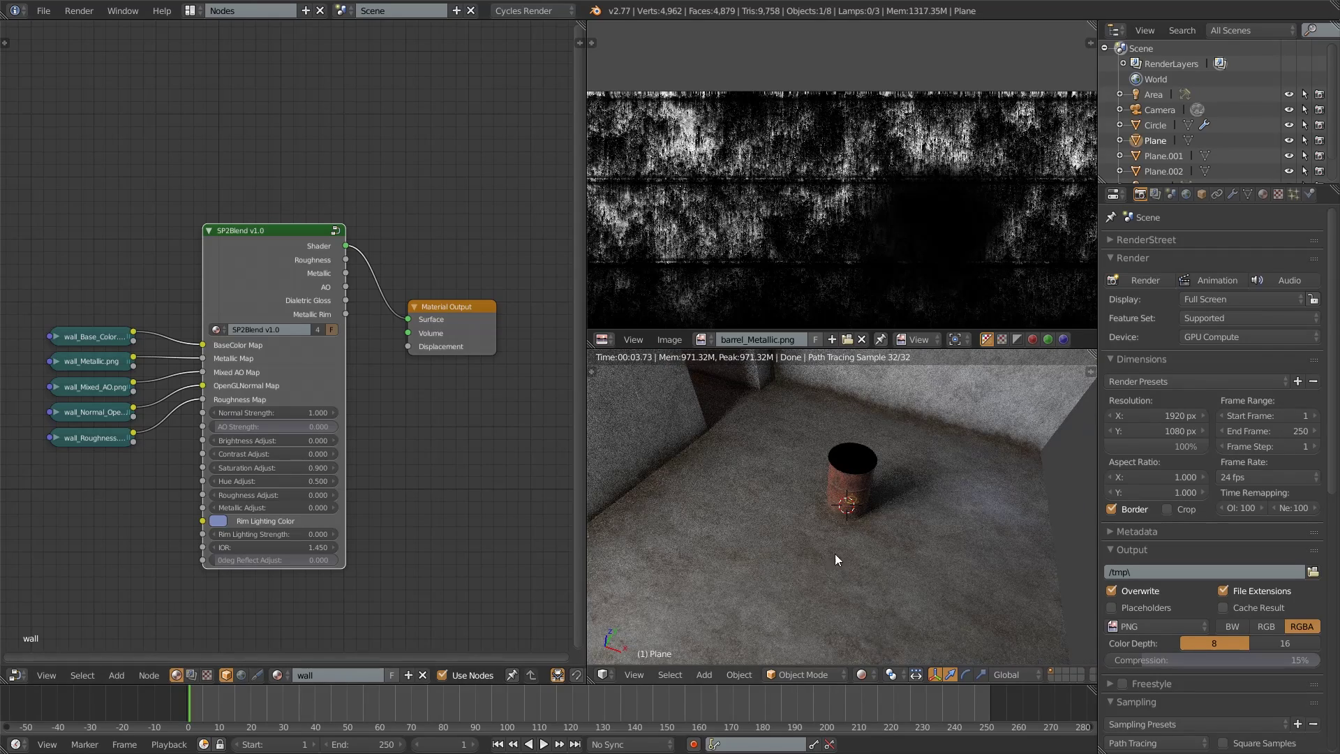
scroll(854, 592, up, 4)
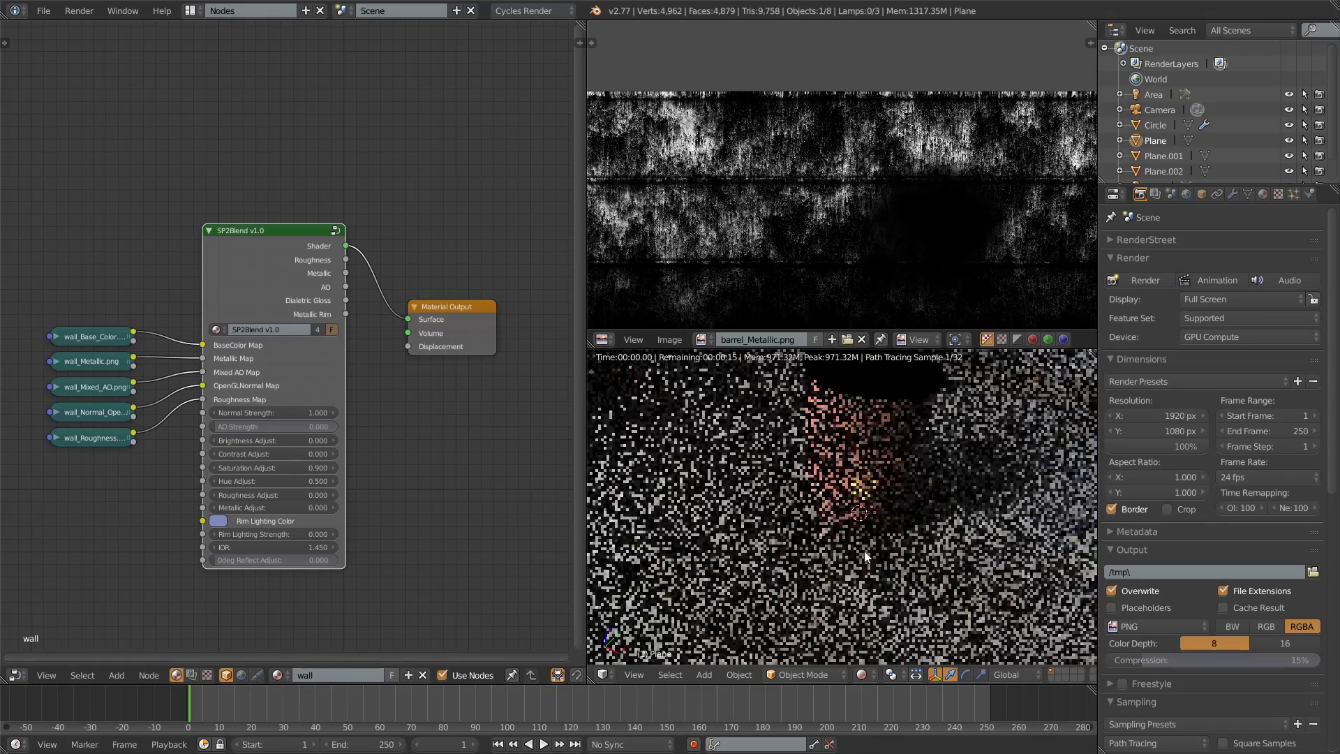
scroll(859, 565, down, 3)
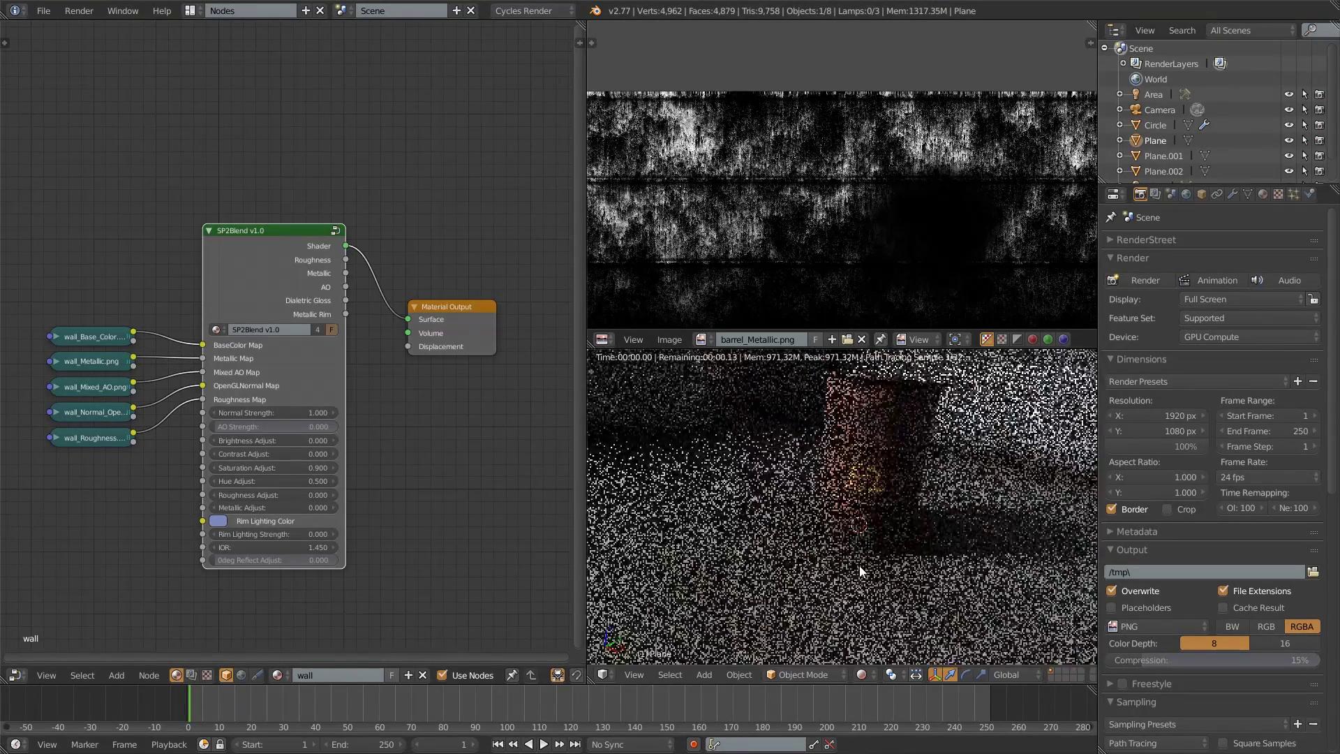
- Switch the 3D viewport to Solid shading and check the camera view before returning to the free perspective view
click(861, 675)
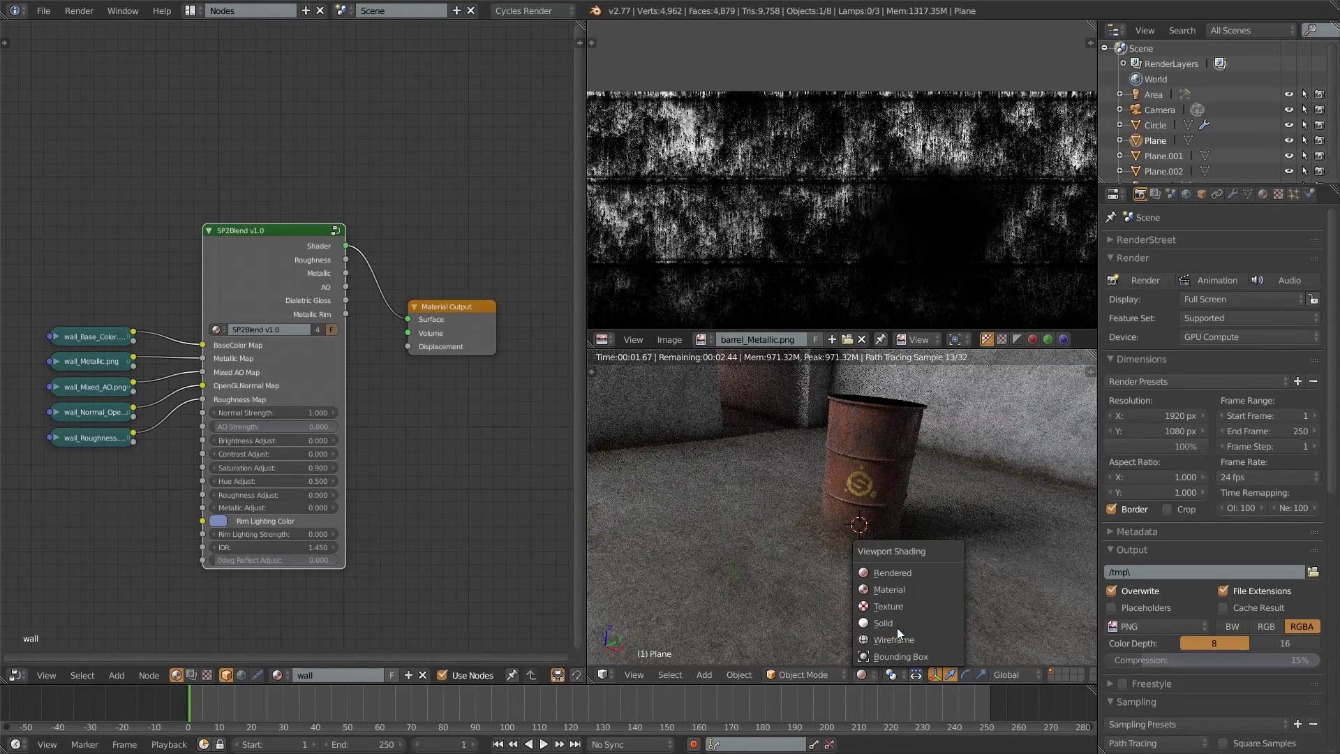
click(898, 624)
scroll(864, 552, down, 6)
scroll(864, 551, up, 3)
key(KP_0)
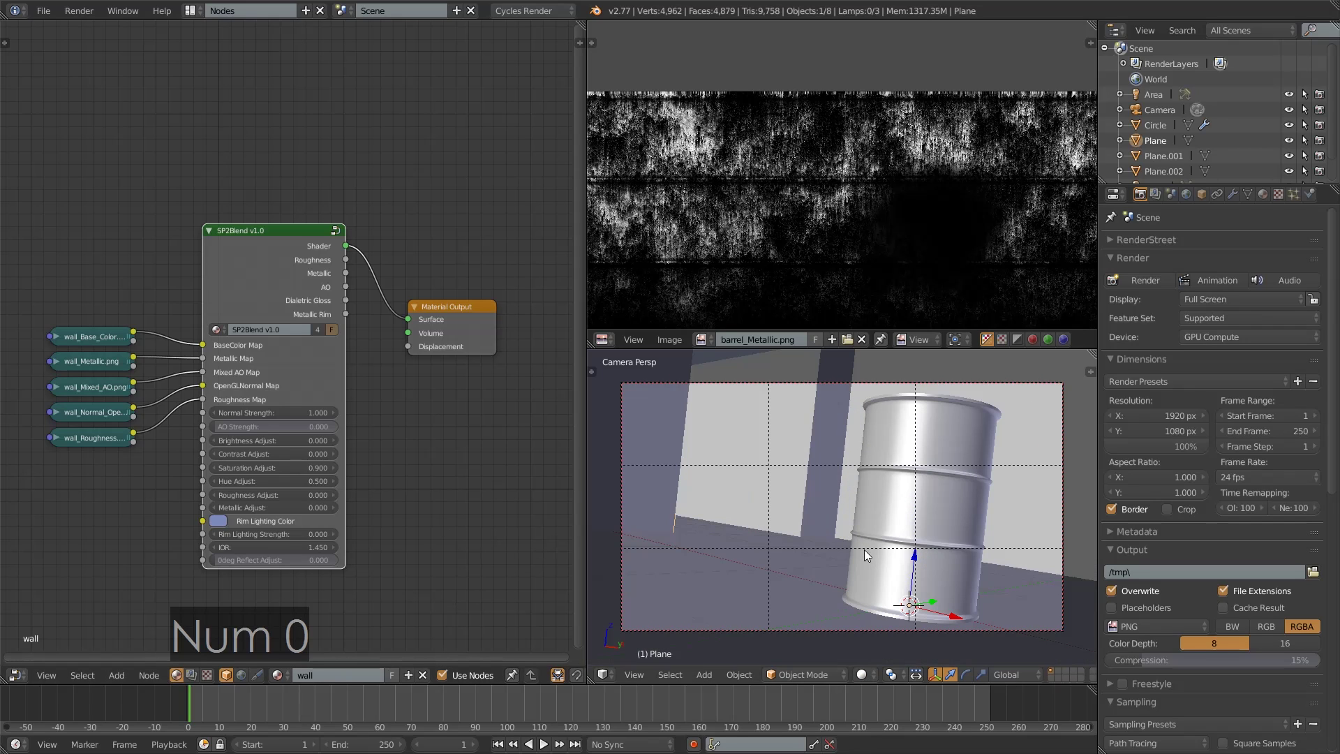
key(KP_0)
- Place three linked duplicates of the barrel in a slanted row behind the original in the orthographic top view
right_click(873, 473)
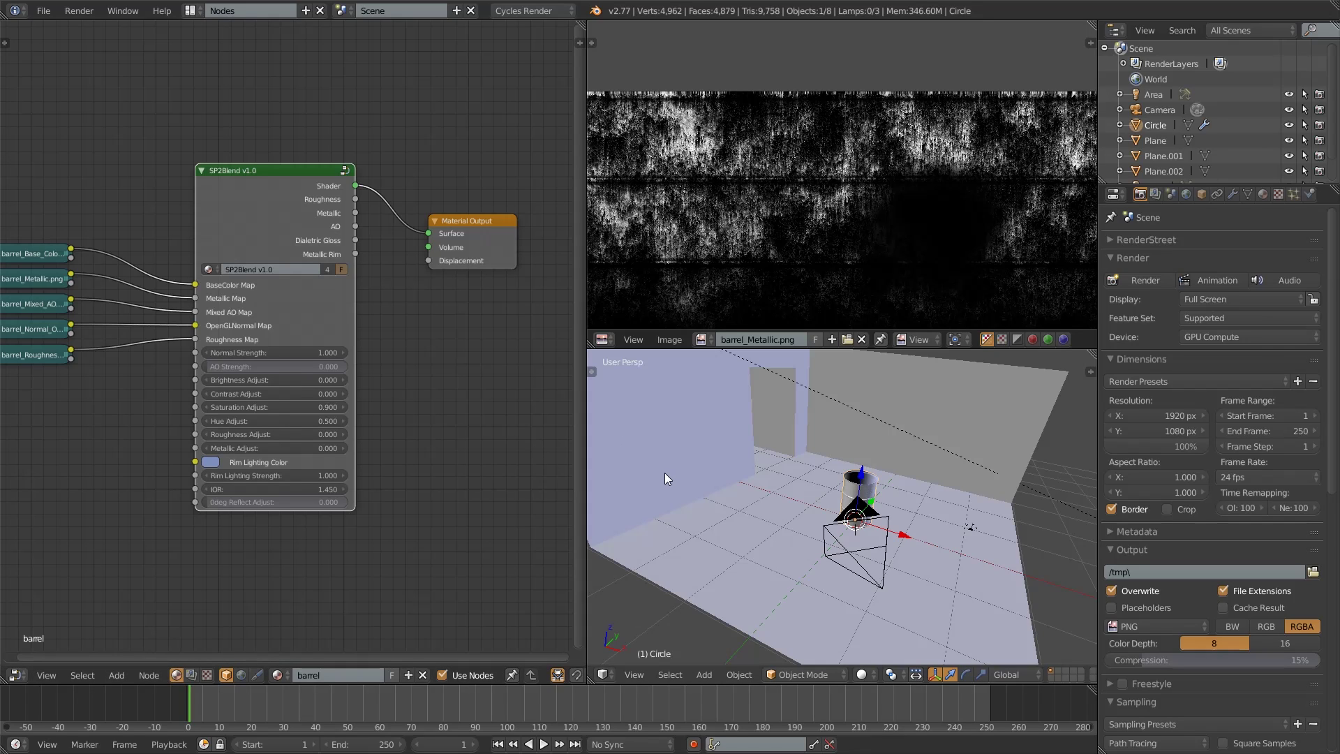
scroll(664, 472, up, 2)
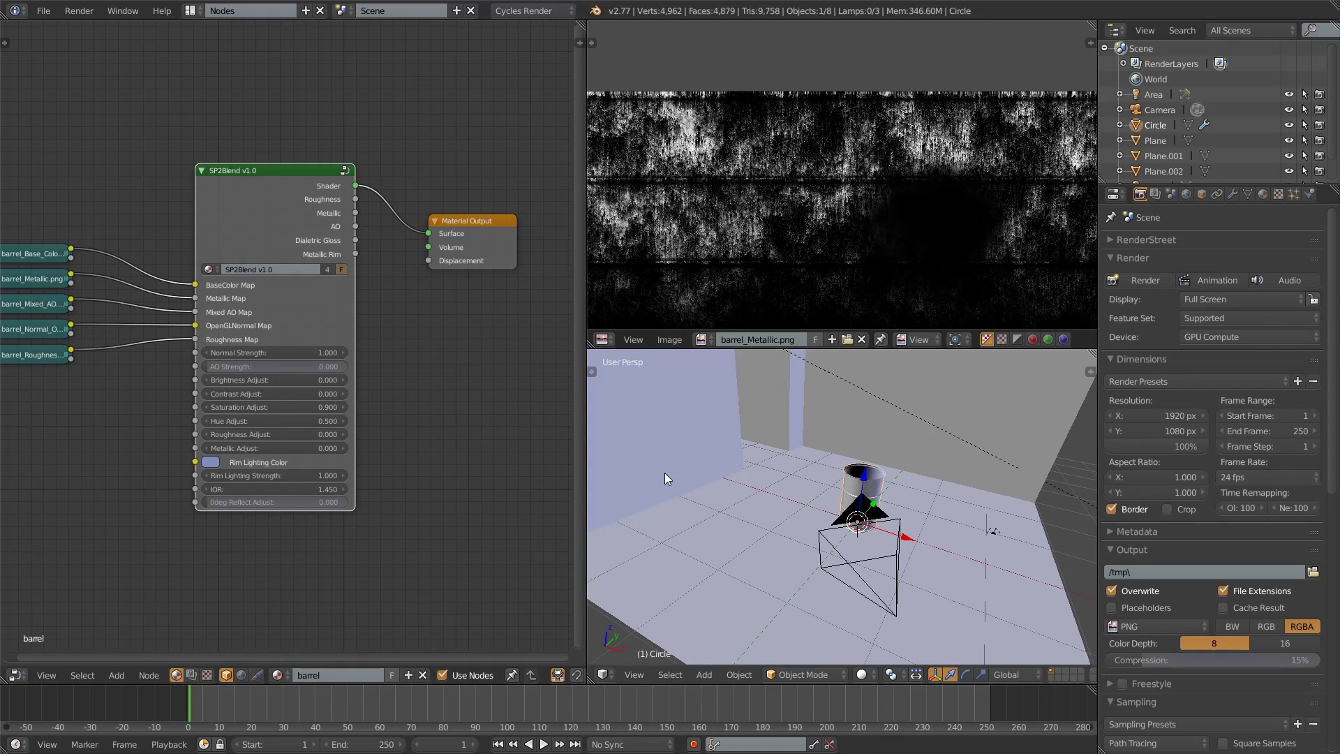
key(KP_7)
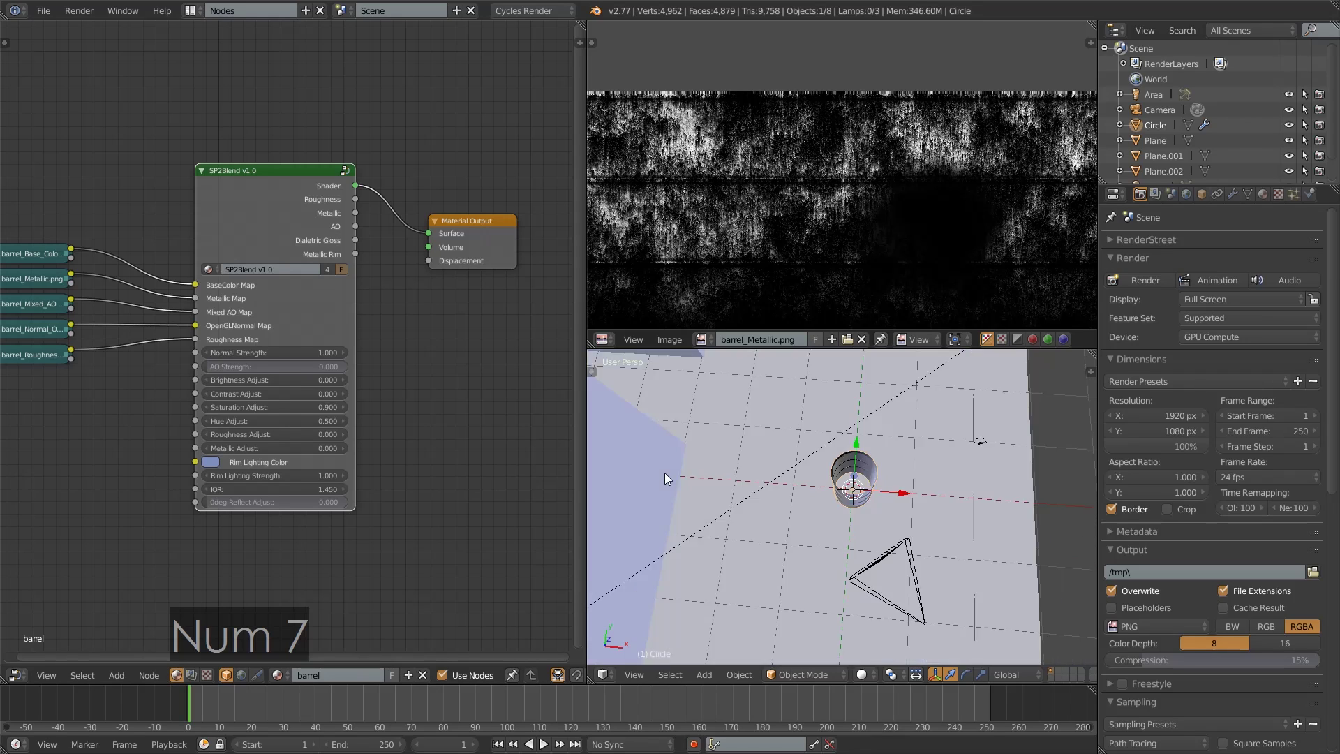
key(KP_5)
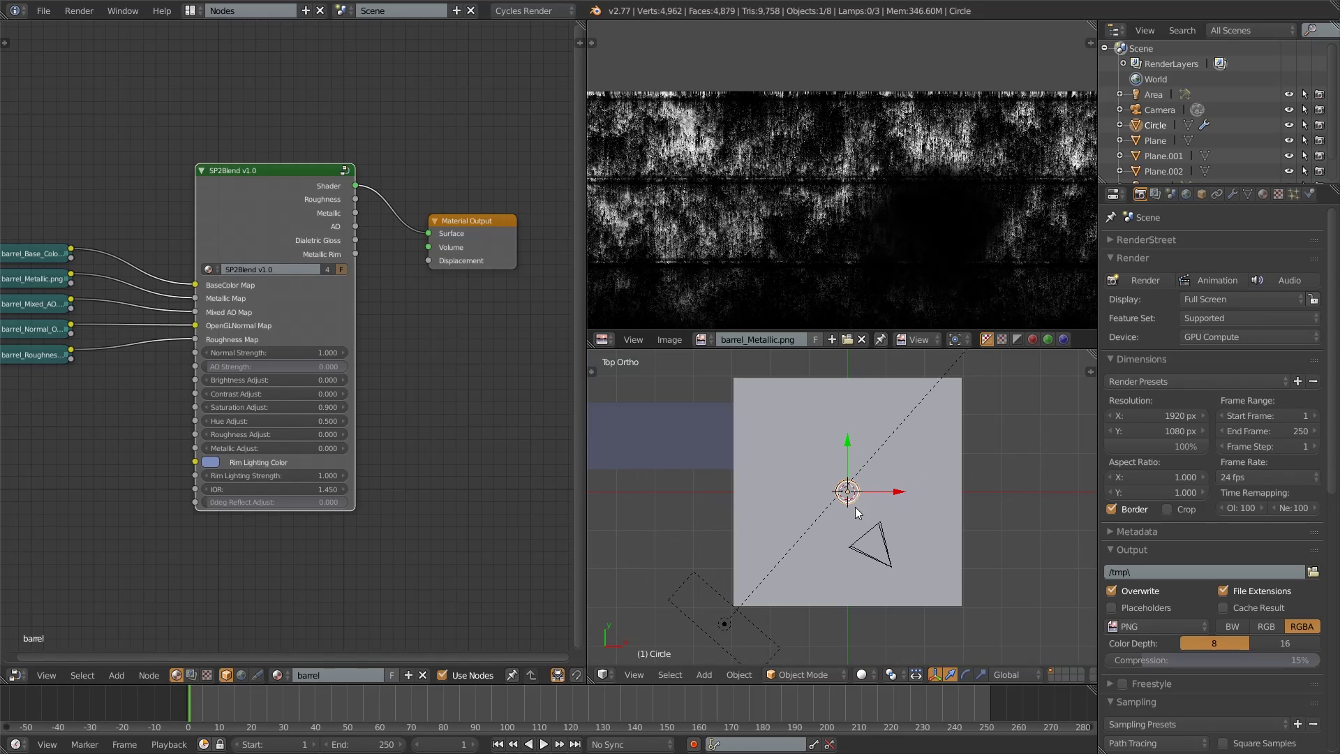
scroll(877, 504, up, 3)
shift+middle_drag(880, 521, 900, 544)
scroll(897, 537, down, 2)
key(alt+d)
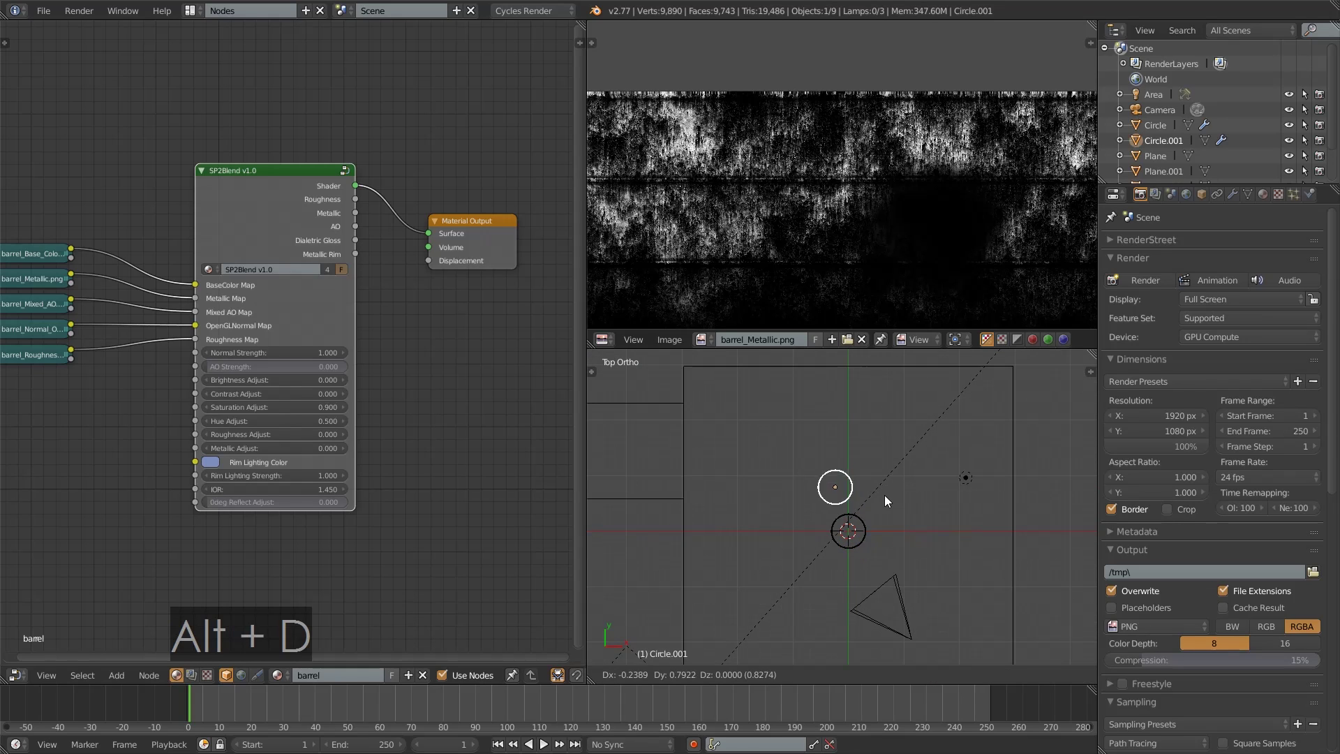
click(867, 476)
key(alt+d)
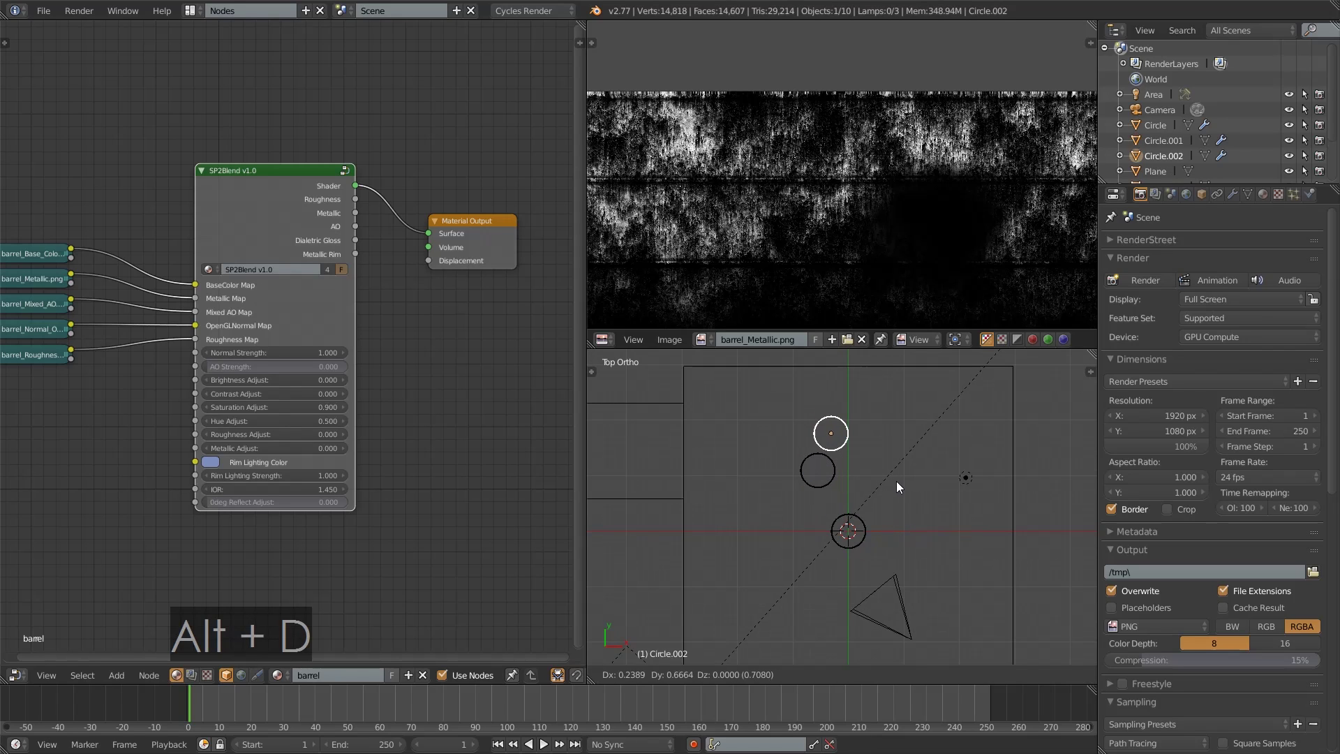
click(896, 483)
key(alt+d)
click(907, 446)
- Place three more linked barrel duplicates beside the slanted row on its negative X side, stepping forward toward the original barrel
key(alt+d)
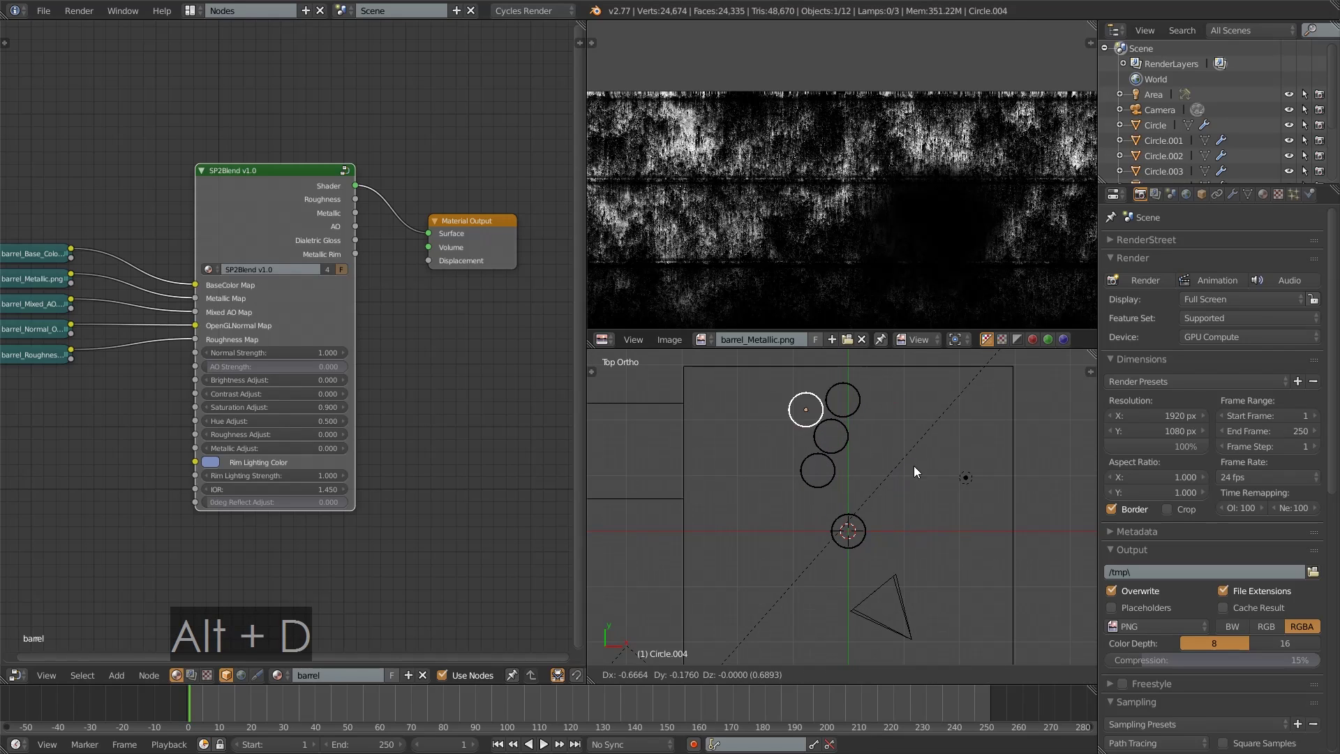
click(896, 488)
key(alt+d)
click(899, 525)
key(alt+d)
click(920, 560)
- Place a triangular cluster of three linked barrel duplicates farther out in negative X, around the floor's edge
key(alt+d)
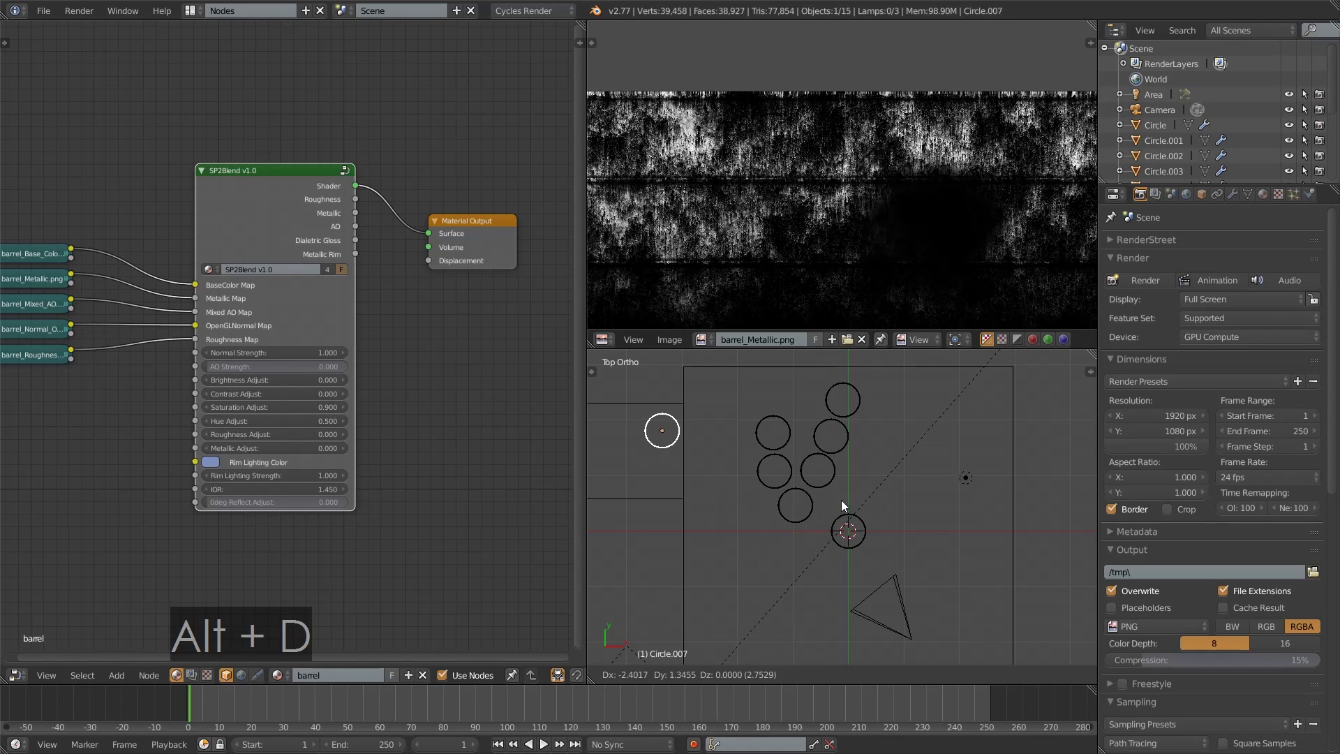
click(856, 496)
key(alt+d)
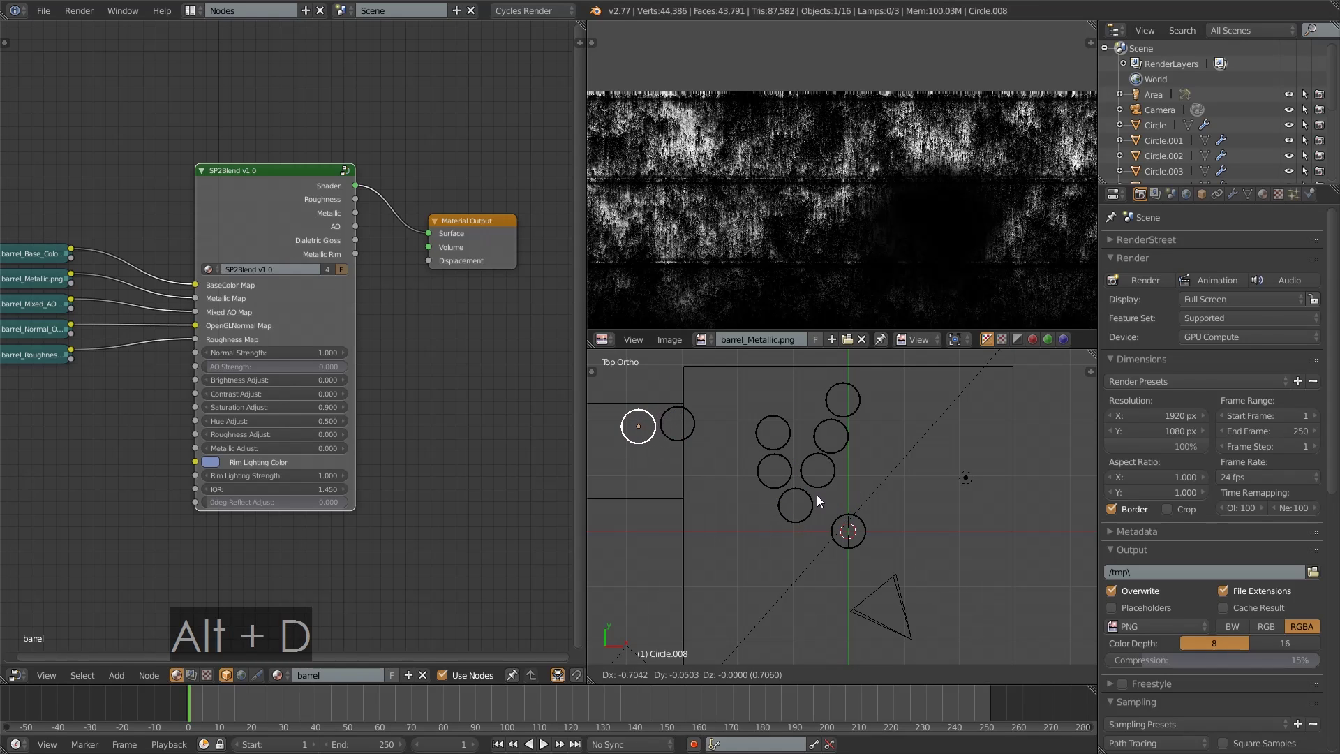
click(818, 496)
key(alt+d)
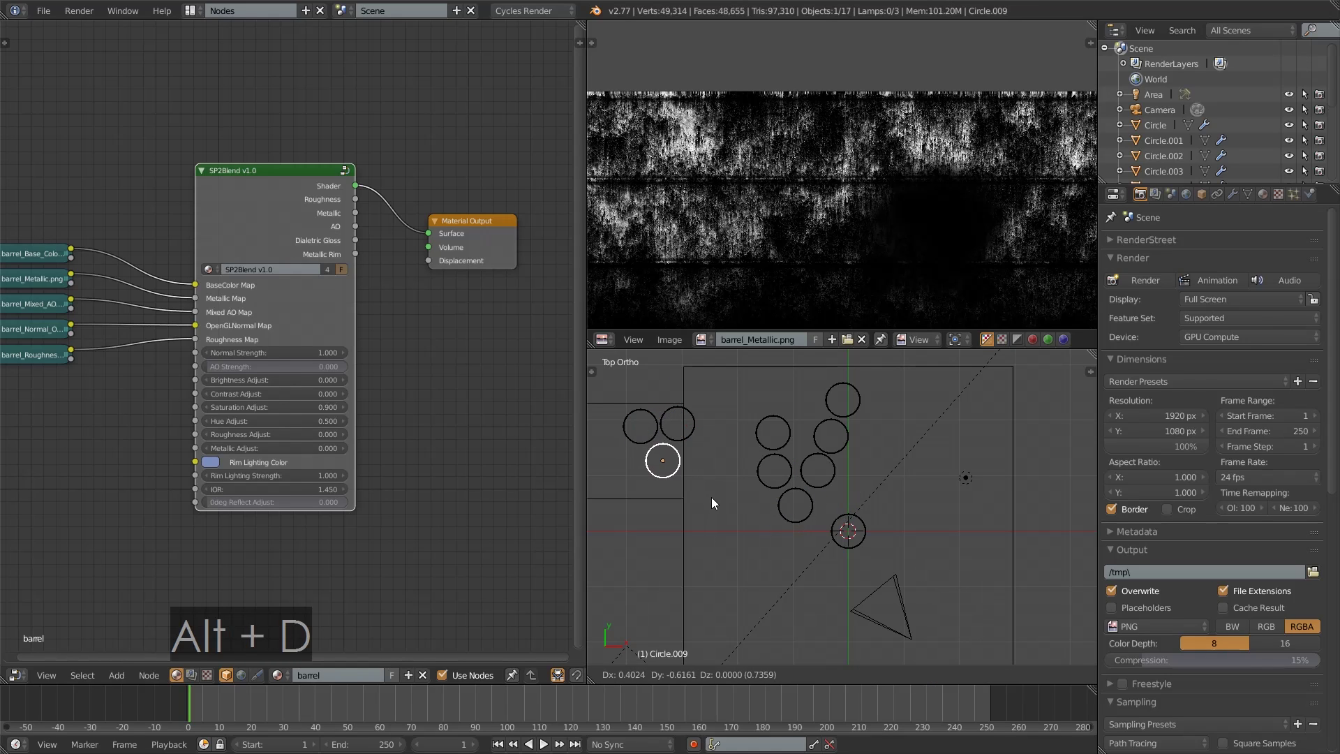
click(710, 492)
- Make linked duplicates of two barrels in the cluster and raise them along Z in front view to rest on the lower barrels
shift+right_click(646, 446)
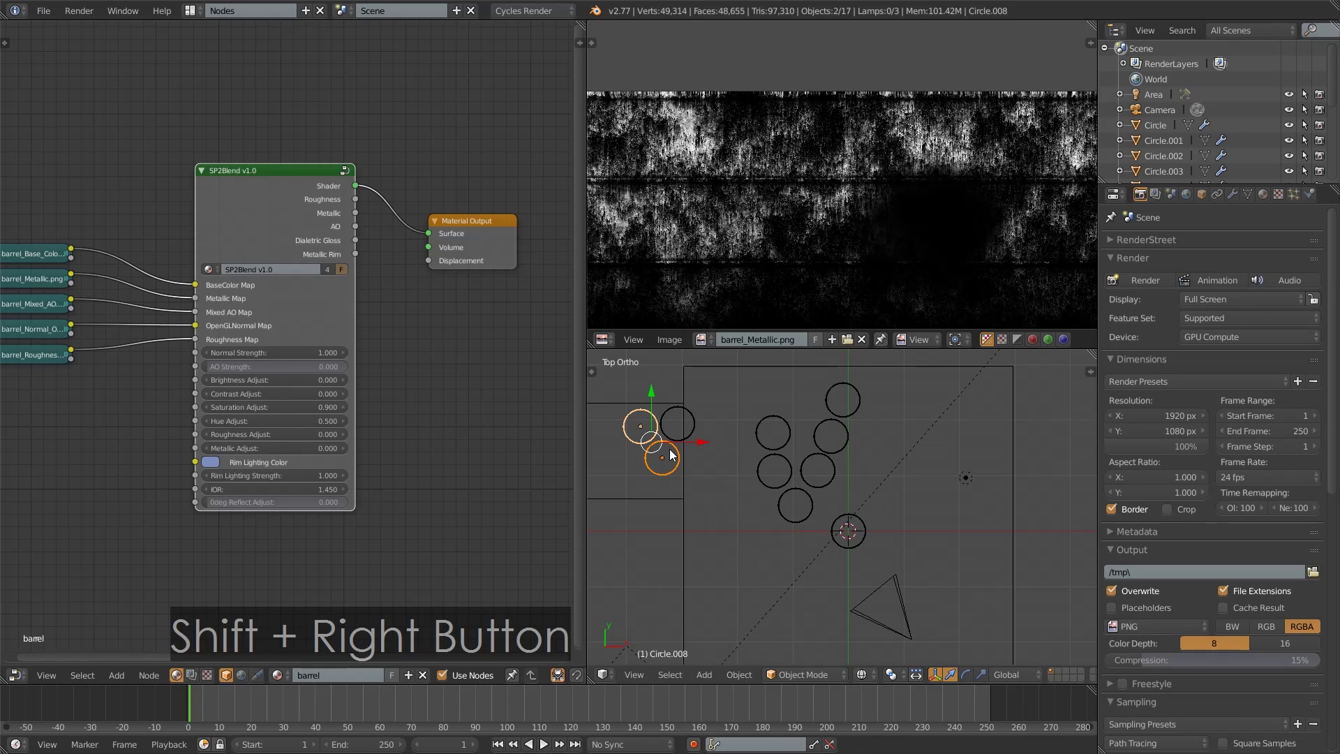
key(KP_1)
key(alt+d)
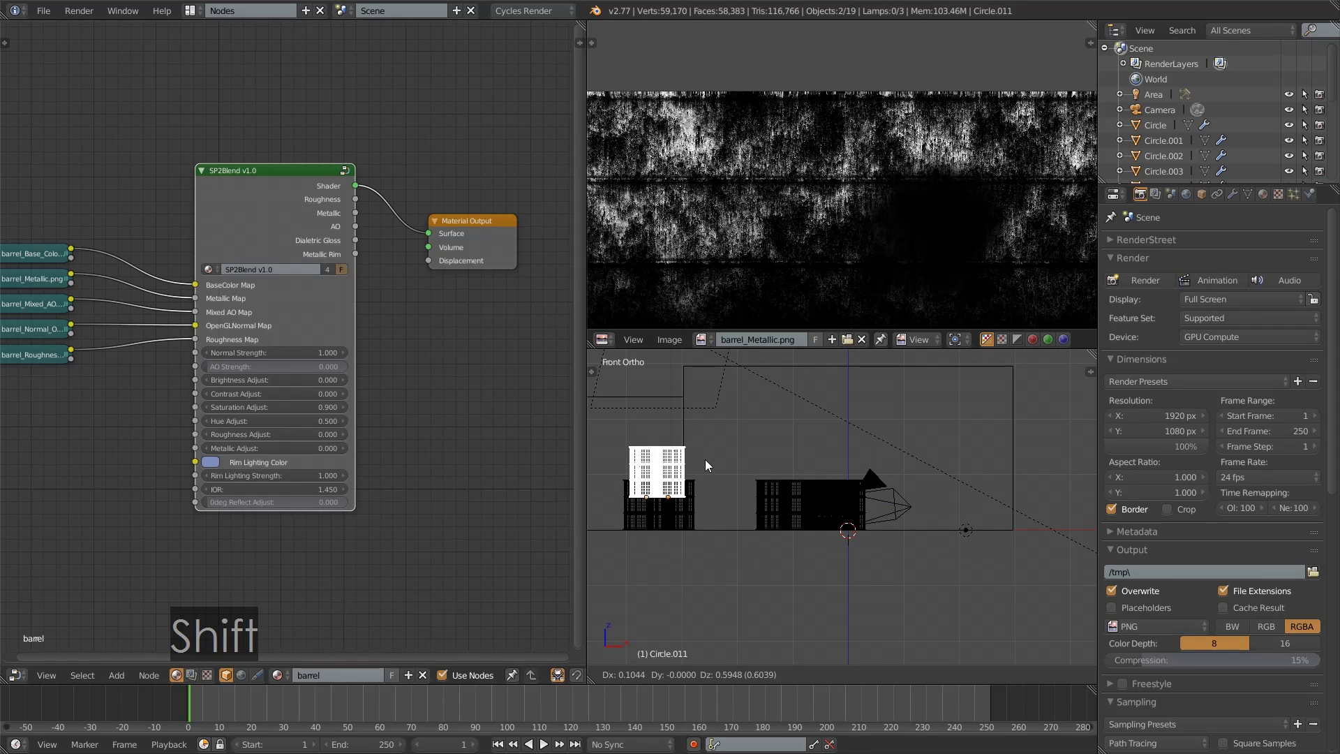
shift+click(715, 526)
scroll(715, 526, up, 3)
shift+middle_drag(714, 526, 847, 370)
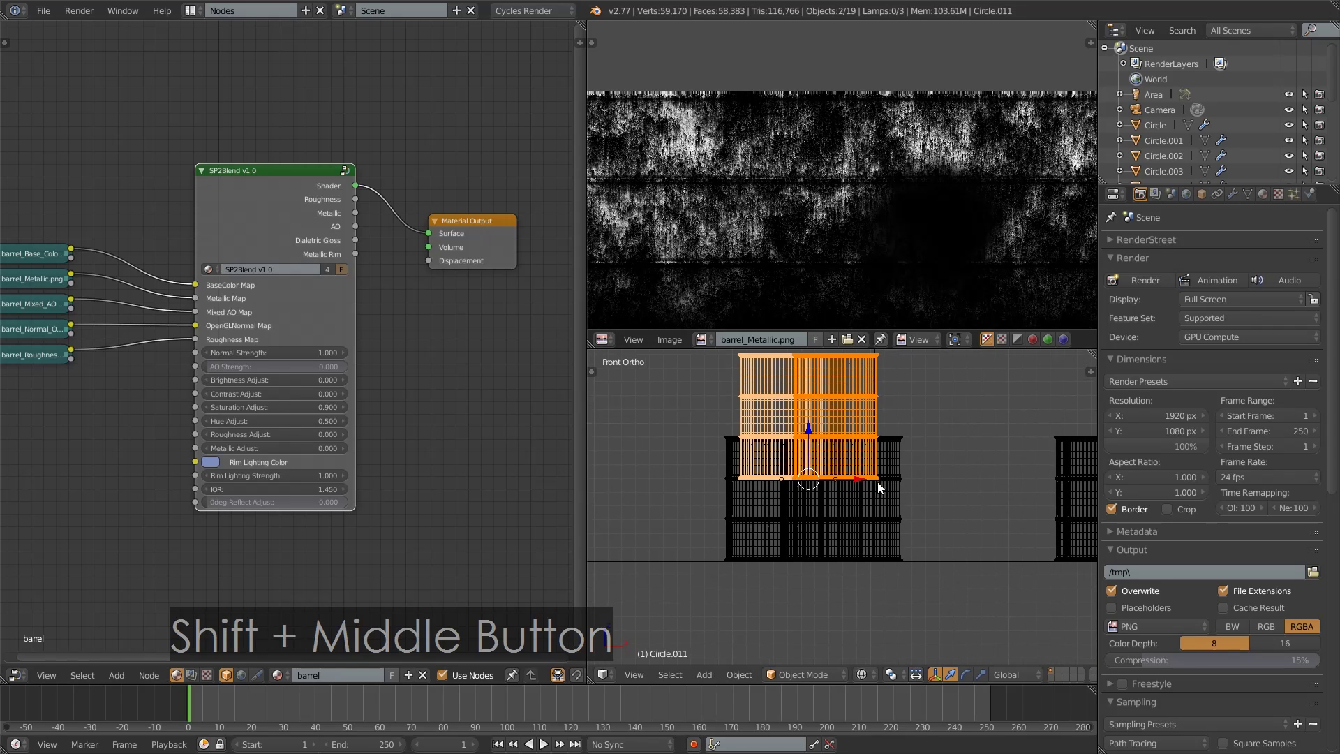
key(g)
key(z)
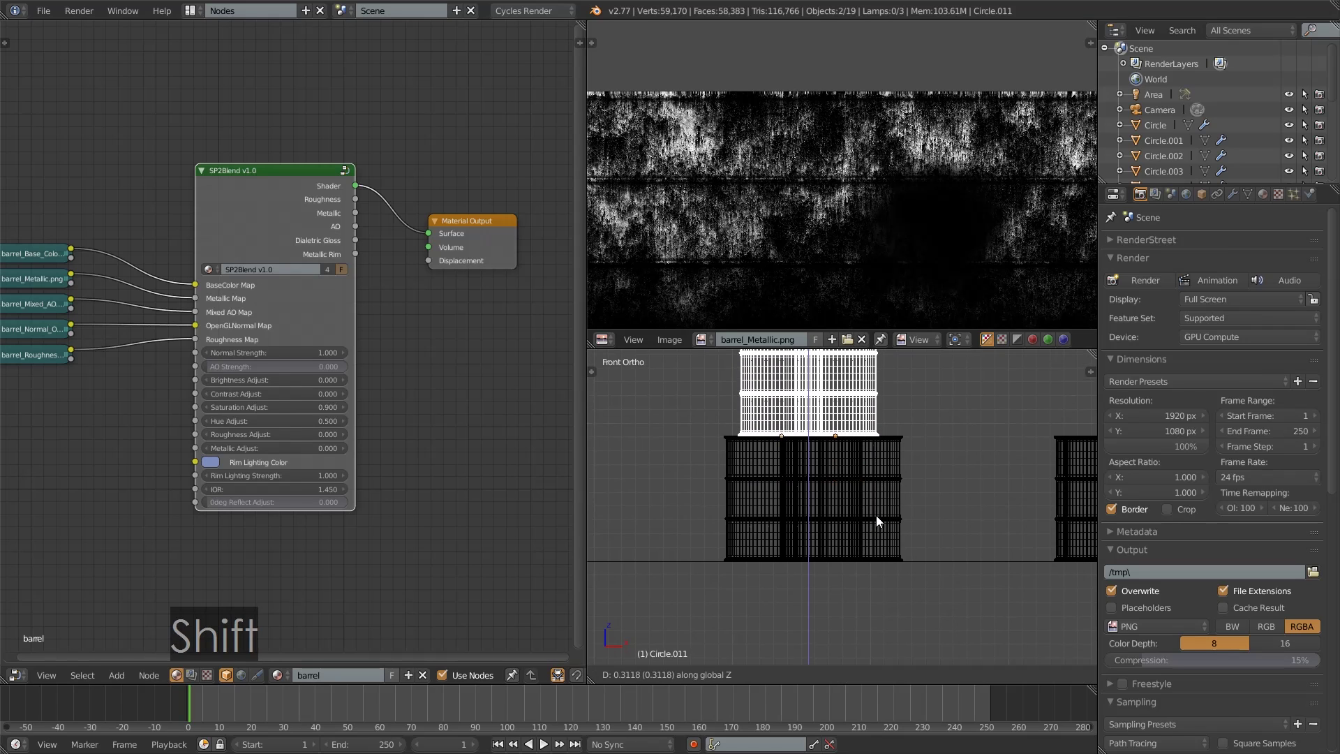
shift+click(870, 487)
- Rotate the two upper barrels together in top view and delete the front one after checking the camera view
key(KP_7)
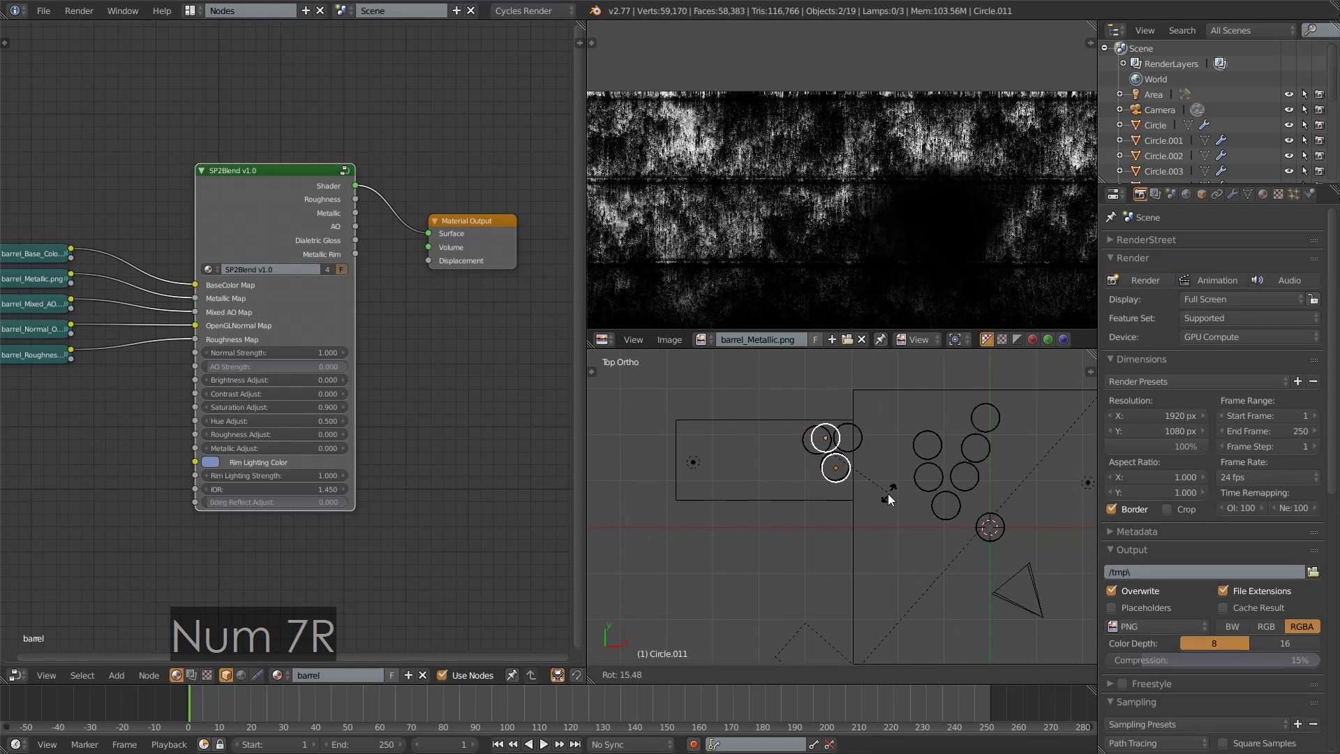
key(KP_0)
key(z)
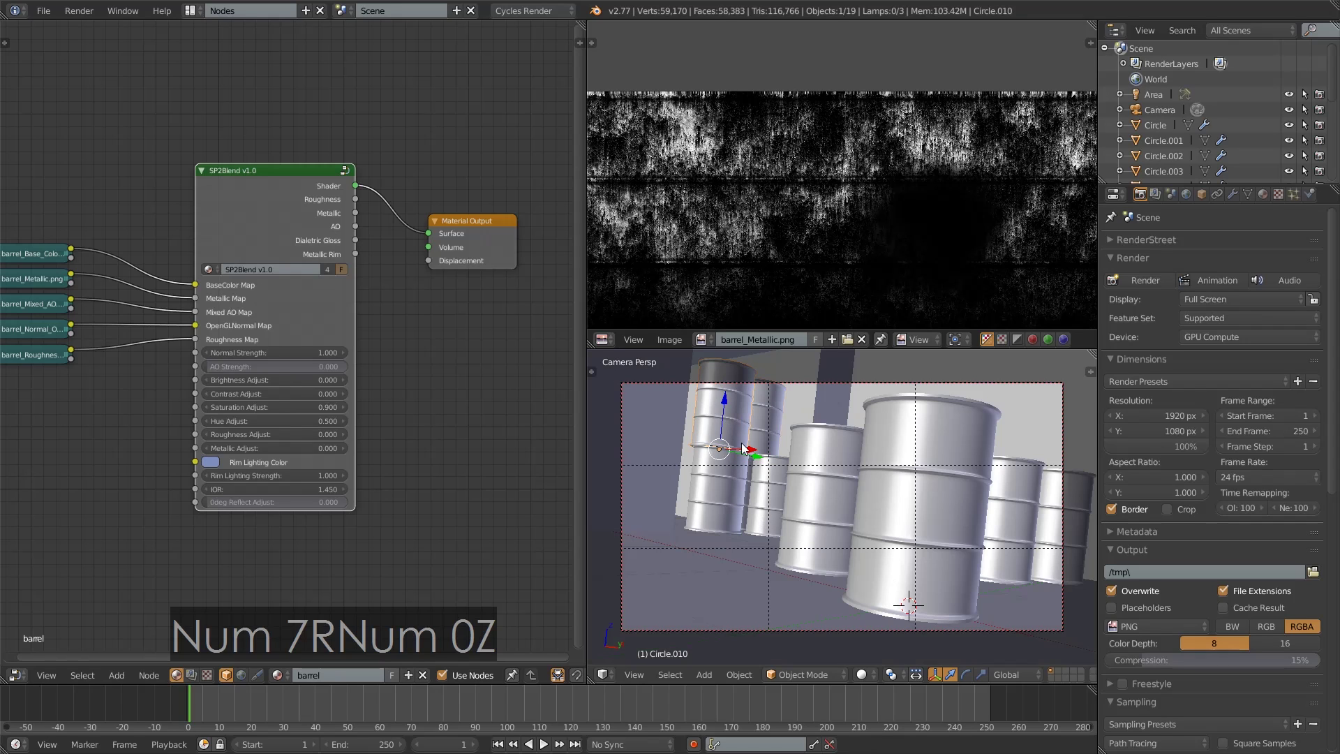
key(x)
click(736, 465)
- Place a linked duplicate of the remaining upper barrel beside it in negative X and check the solid camera view
key(KP_7)
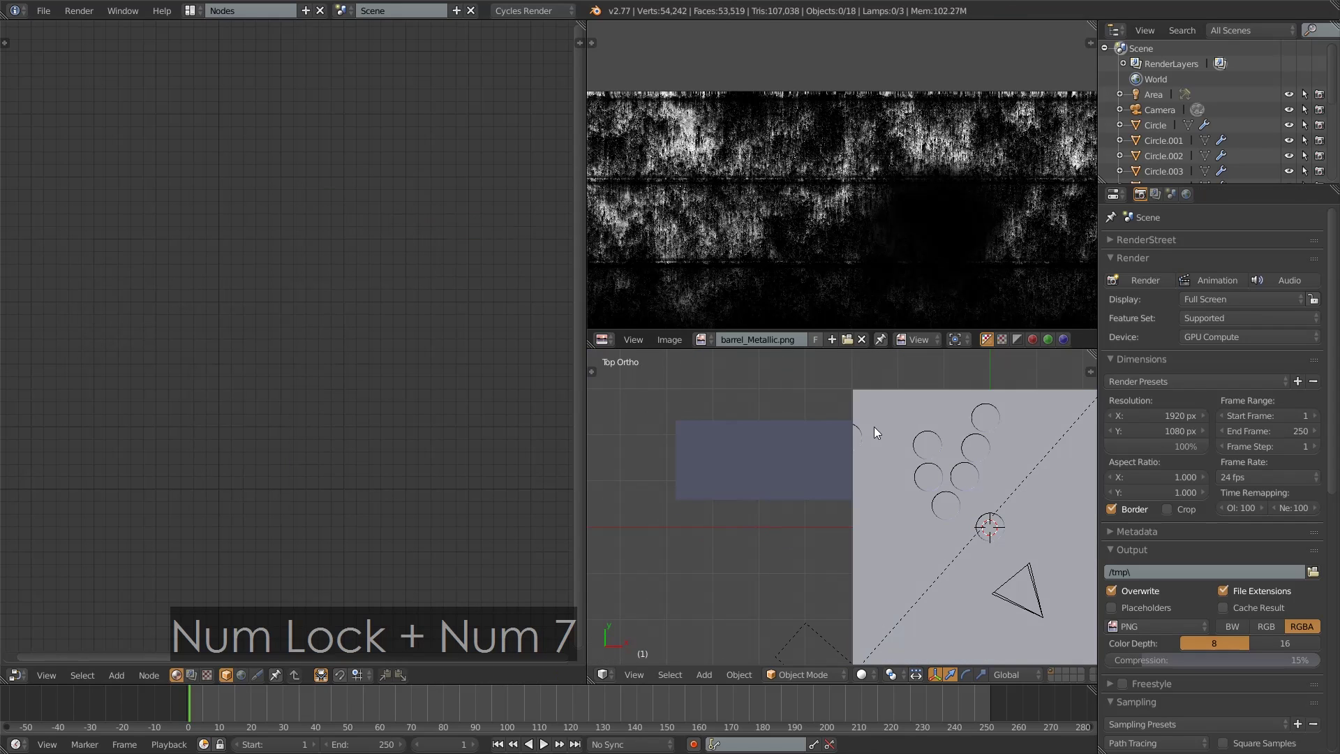
key(z)
right_click(831, 445)
scroll(838, 450, up, 2)
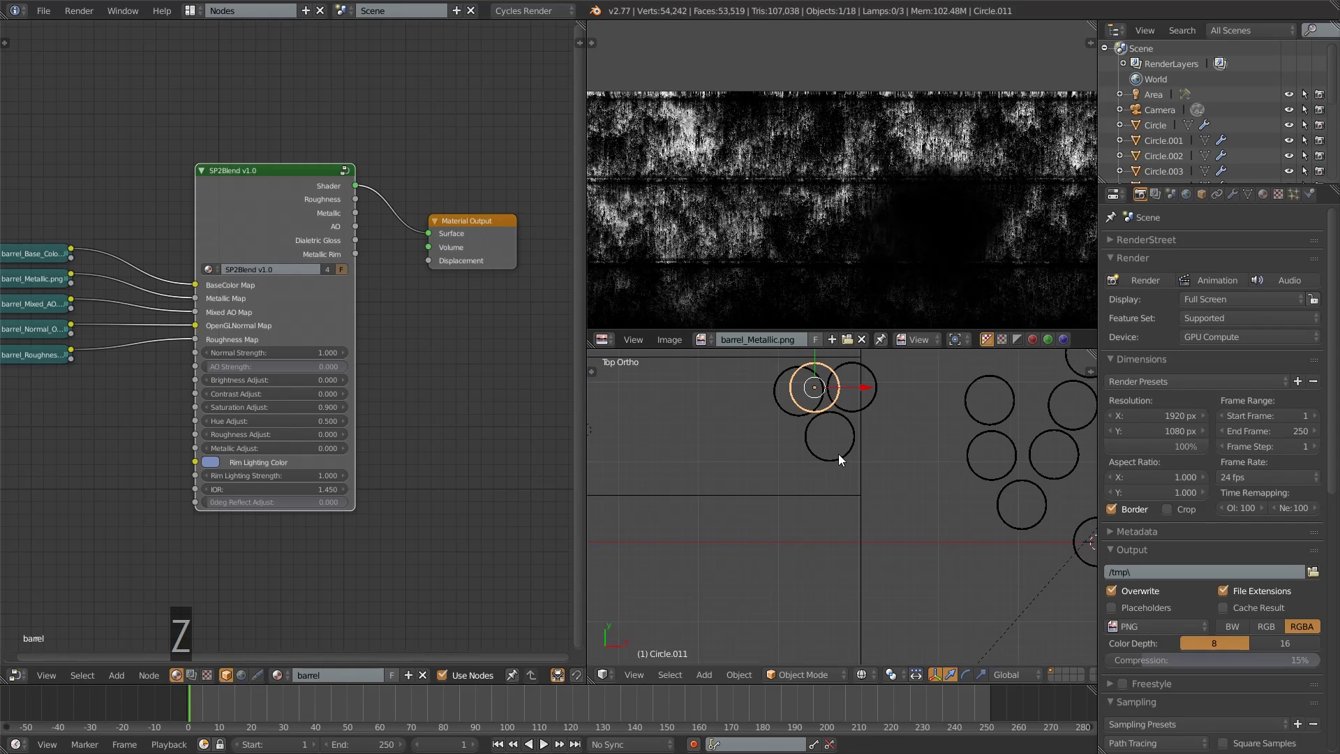
key(alt+d)
click(785, 454)
key(KP_0)
key(z)
- Place a linked duplicate of a ground-level stack barrel at the cluster's outer end in top view and check the camera view
key(KP_7)
key(z)
key(alt+d)
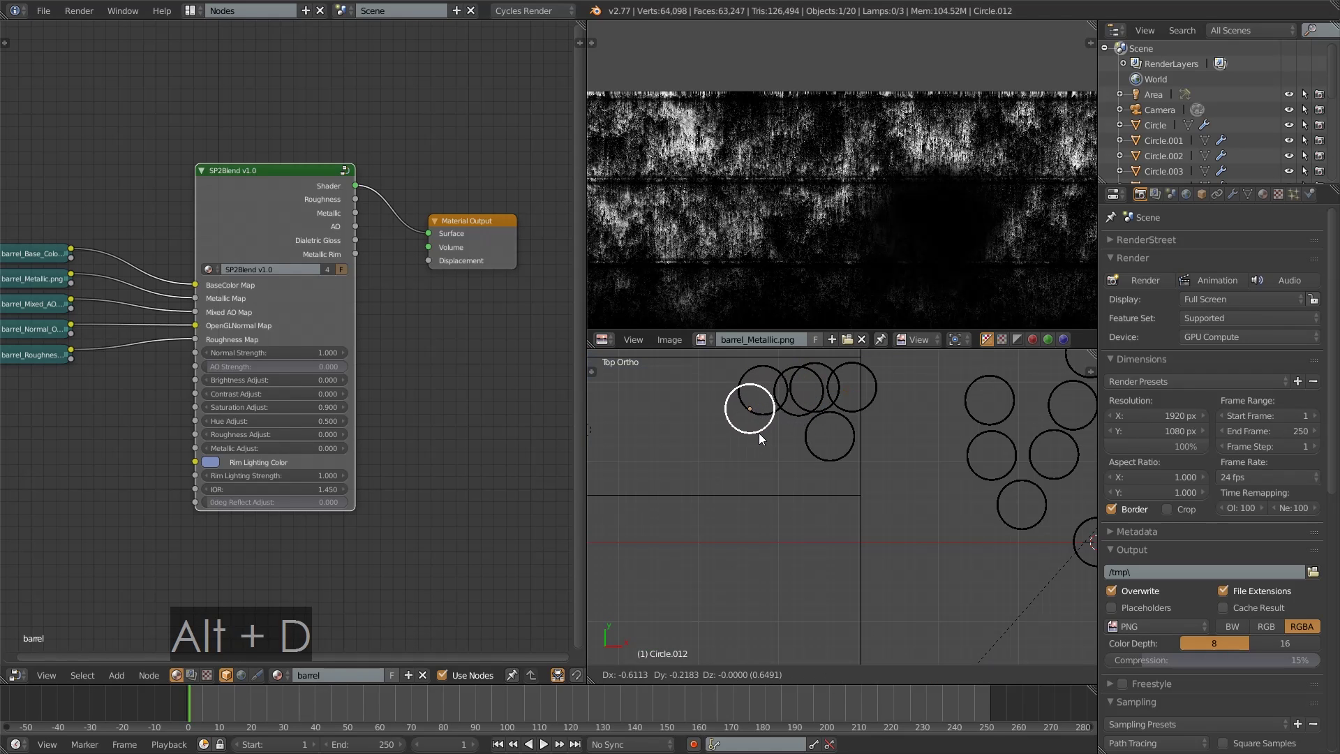
click(760, 434)
key(KP_0)
key(z)
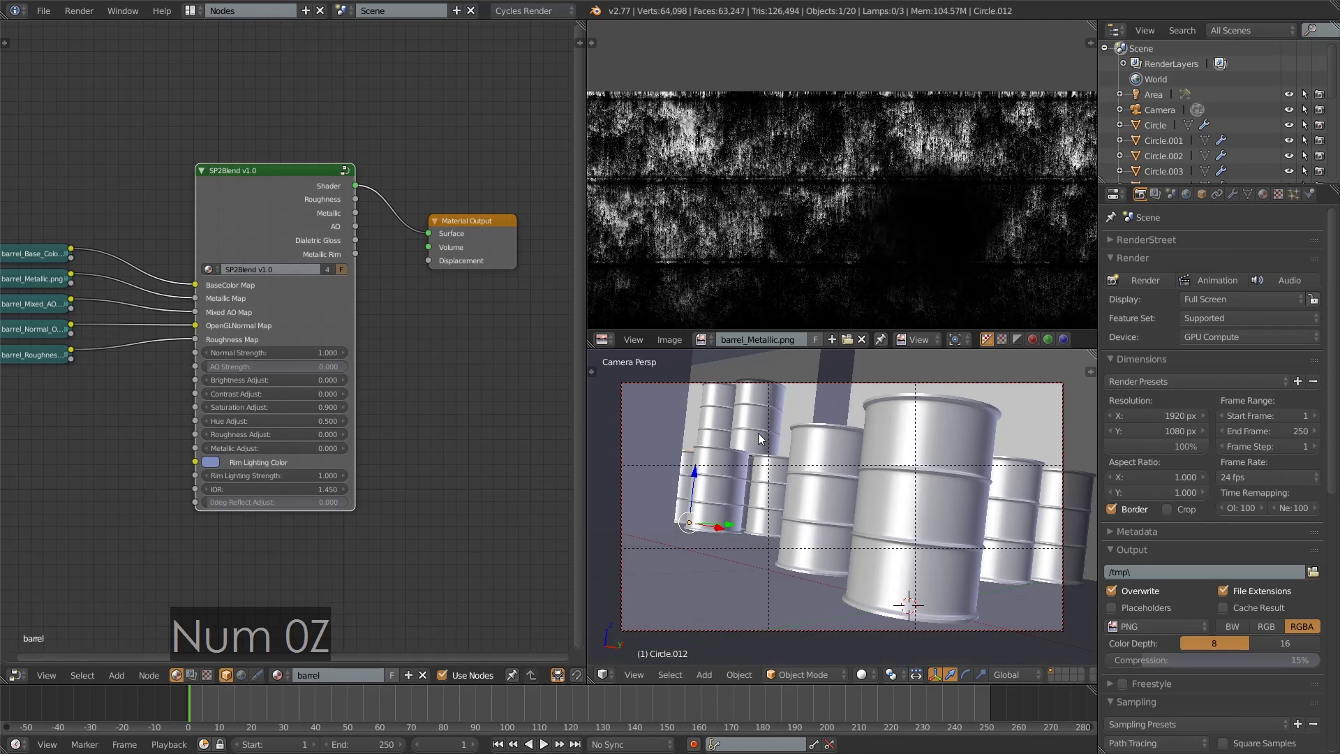
- Preview the barrel arrangement through the camera in Rendered shading and return the viewport to Solid
click(864, 675)
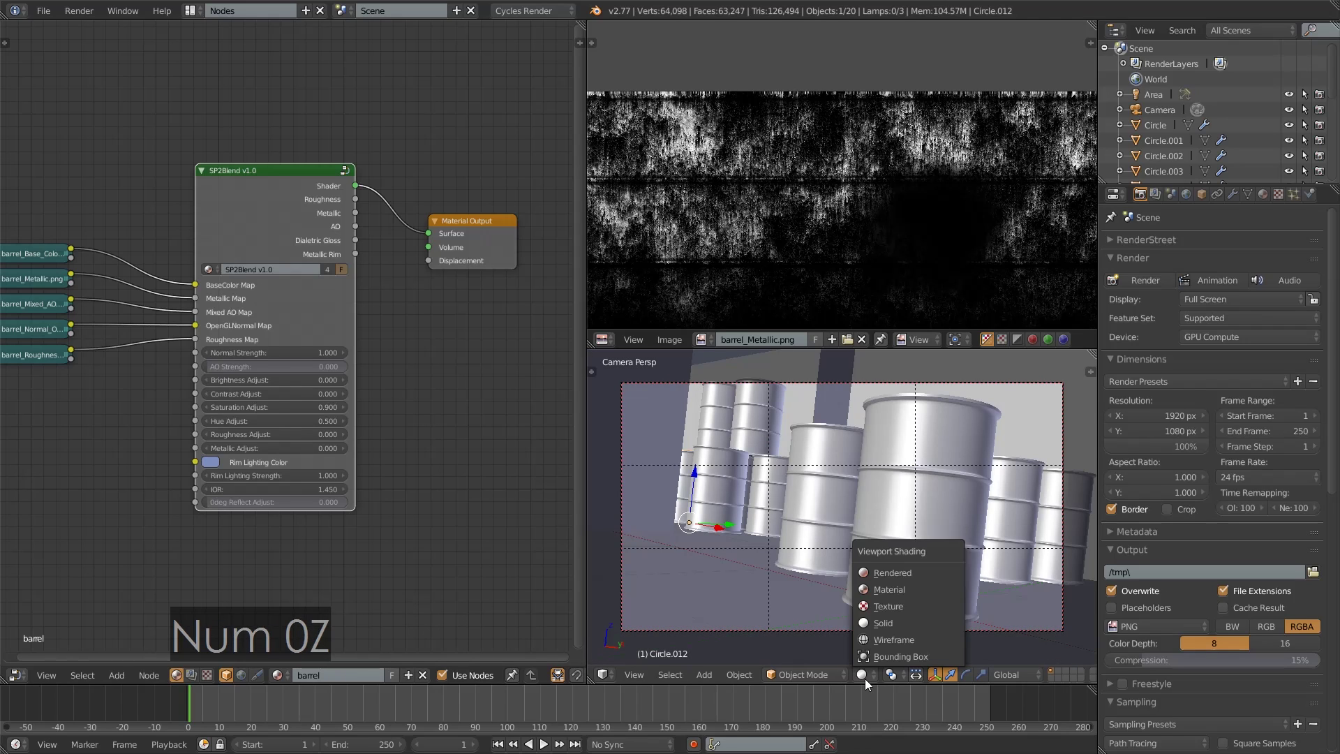
click(900, 574)
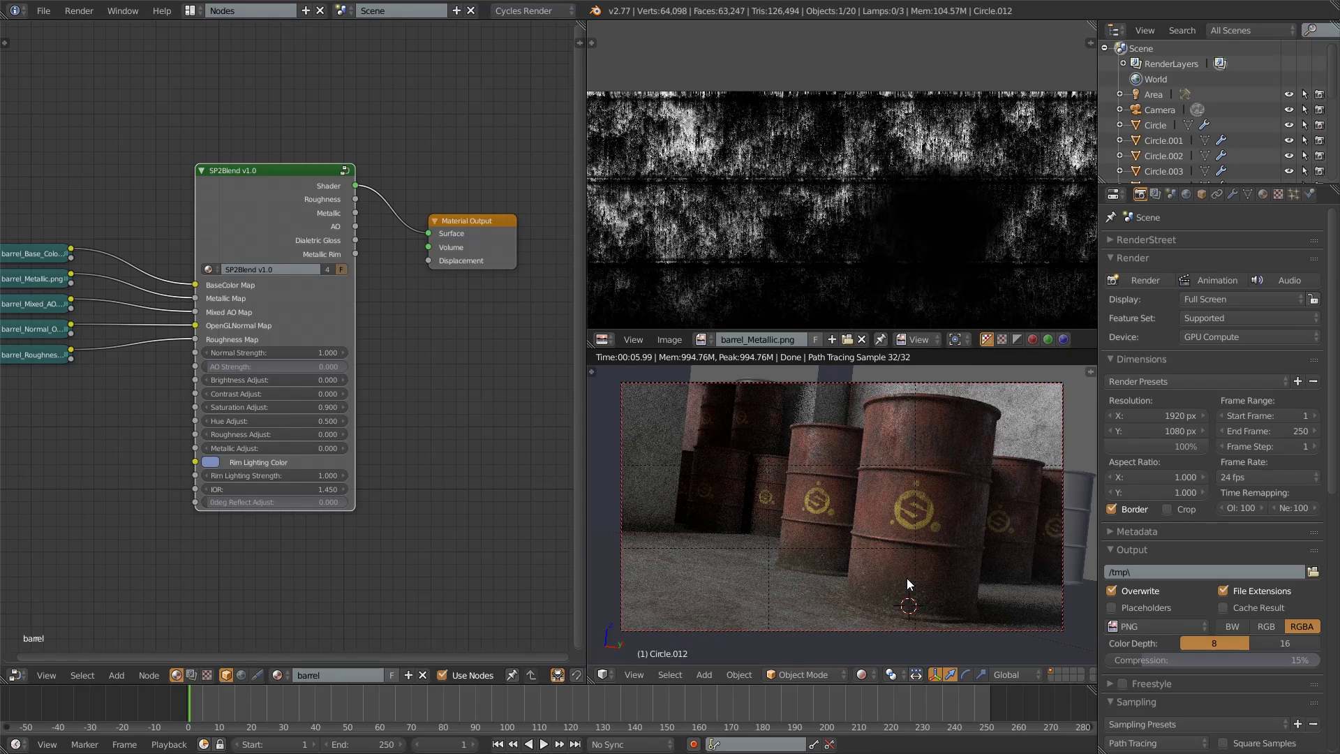
click(879, 675)
click(903, 627)
- Place a linked duplicate of the barrel nearest the original on its negative X side in wireframe top view, and switch to front view
right_click(794, 483)
key(z)
key(KP_7)
scroll(798, 484, down, 3)
shift+middle_drag(879, 488, 921, 516)
key(alt+d)
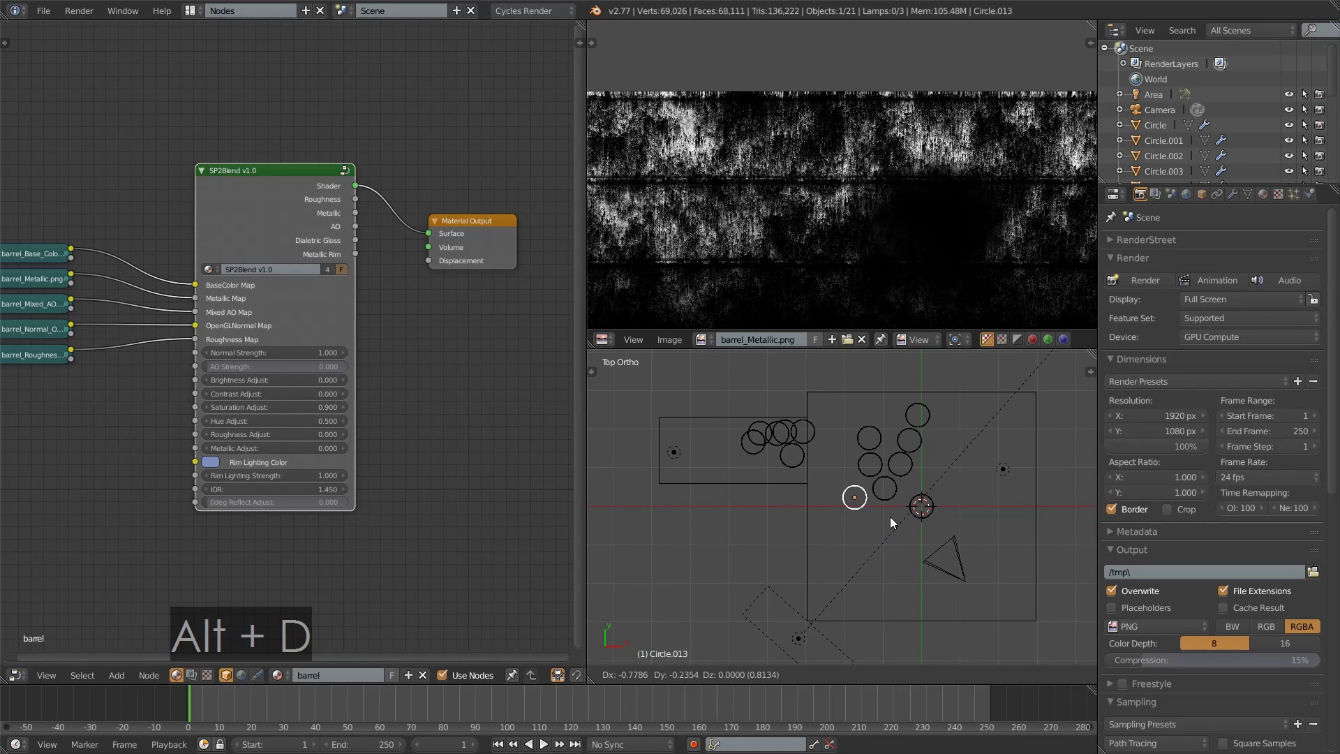
click(877, 502)
key(KP_1)
key(r)
key(x)
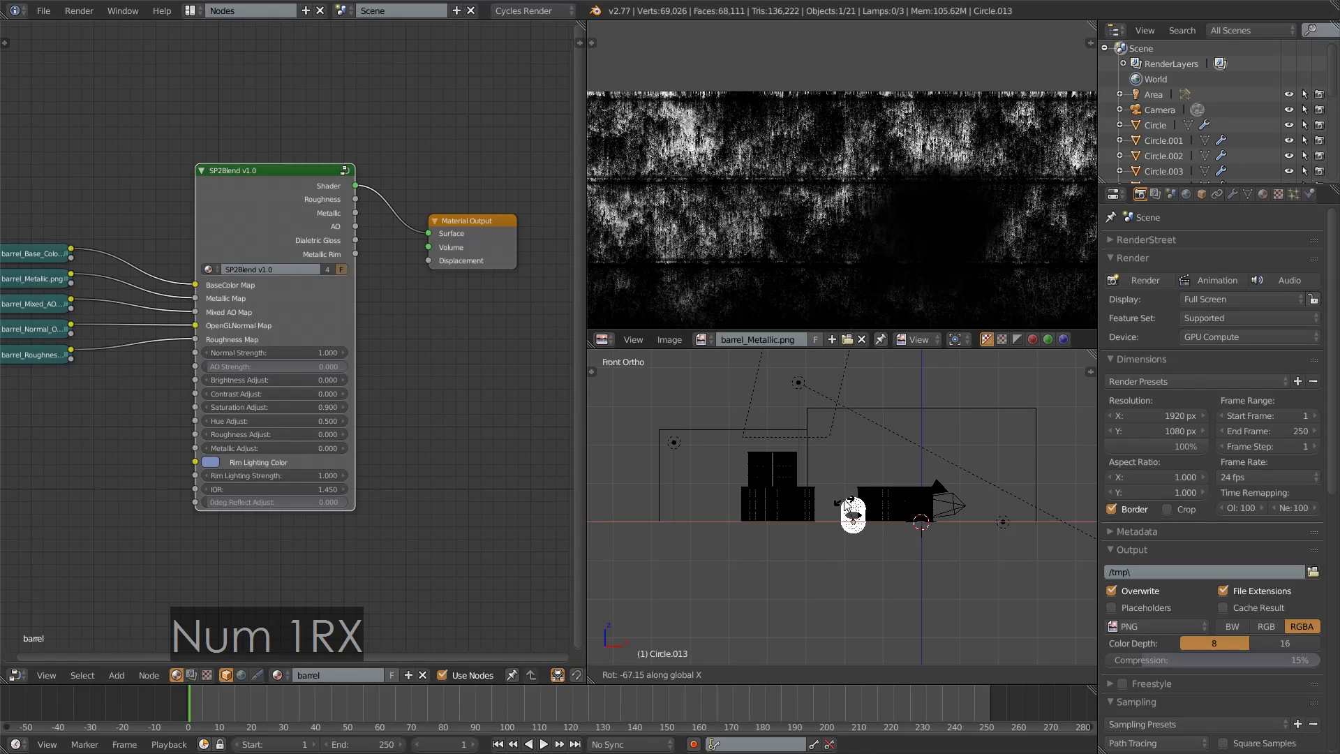
key(KP_9)
key(KP_0)
right_click(990, 433)
- Rotate the new barrel 90° about Z and 90° about X to lay it on its side
key(Num_Lock)
key(r)
key(z)
key(KP_9)
key(KP_0)
key(Return)
key(r)
key(x)
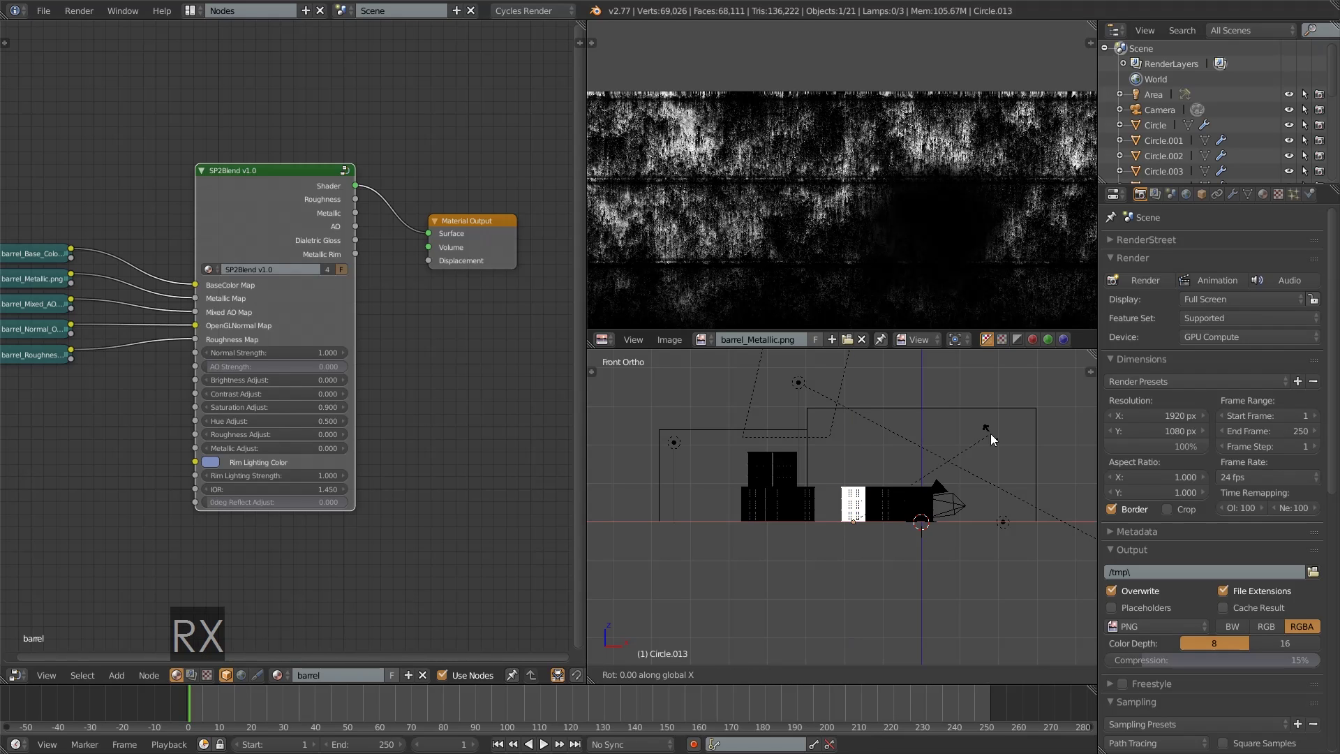
key(KP_9)
key(KP_0)
key(Return)
- Raise the lying barrel in front view until its side rests on the floor line
shift+middle_drag(991, 433, 934, 453)
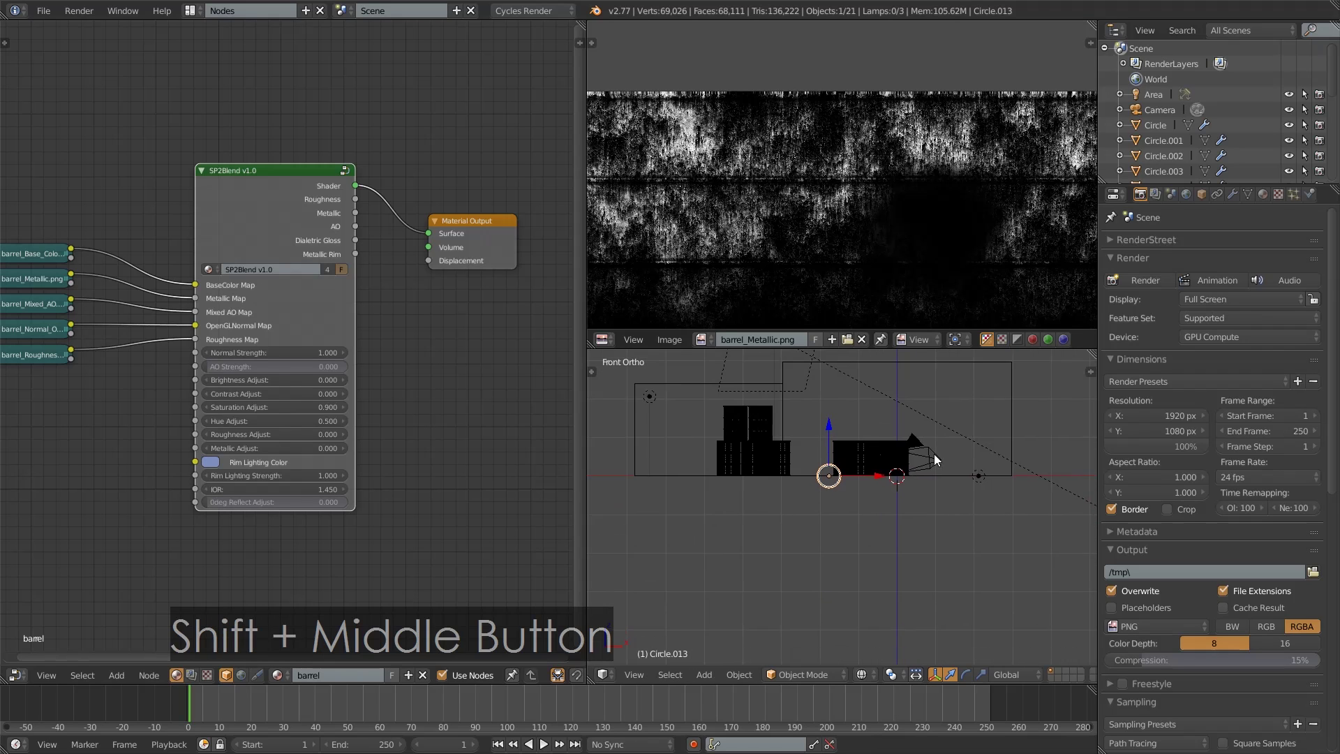
scroll(934, 458, up, 5)
key(g)
shift+click(820, 525)
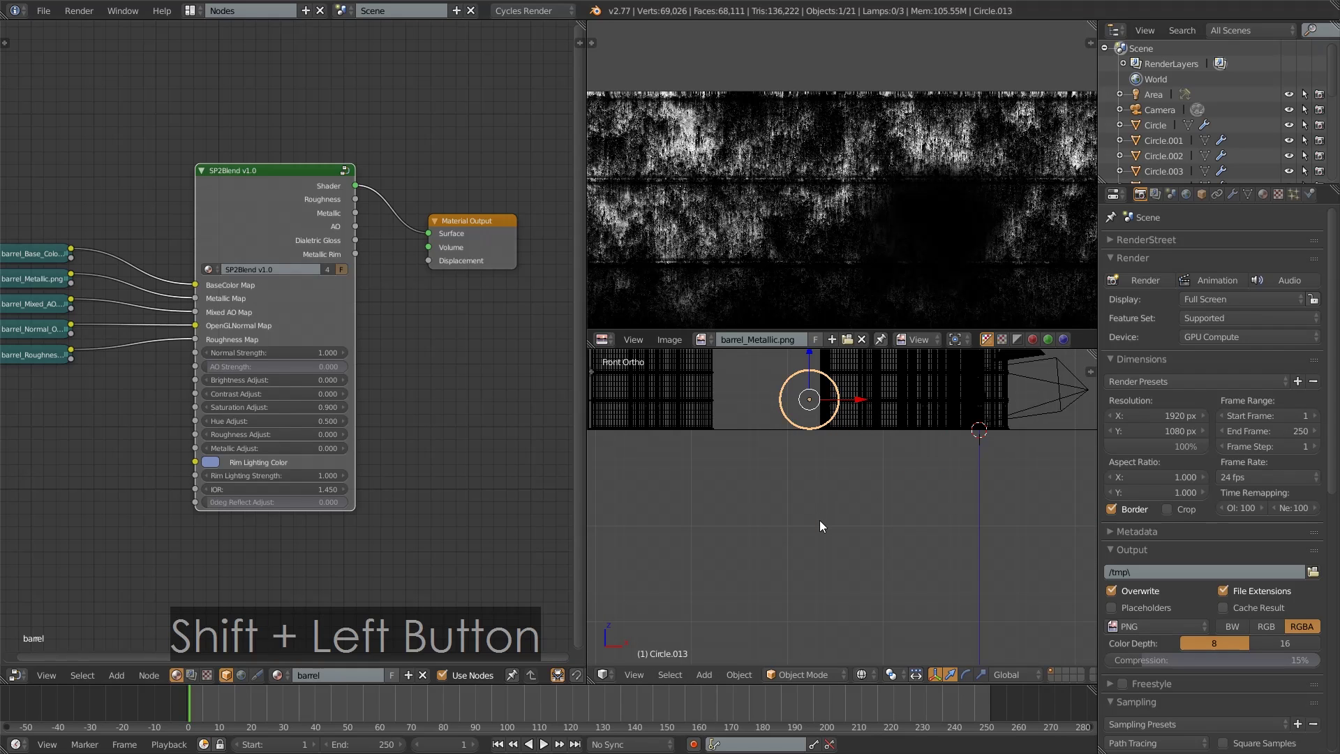
- Rotate the lying barrel about -14° around global Z in the camera view and preview the scene in Rendered shading
key(KP_0)
key(z)
key(r)
key(z)
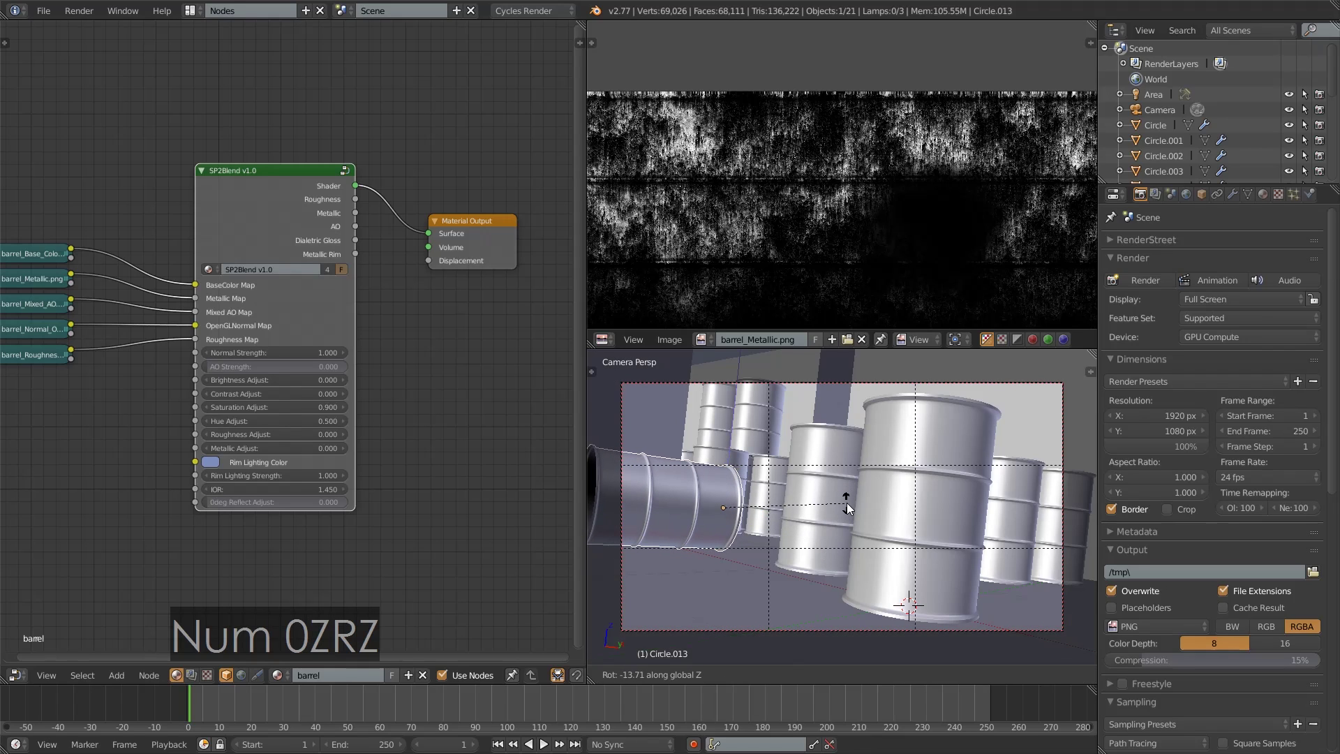
click(846, 506)
click(864, 674)
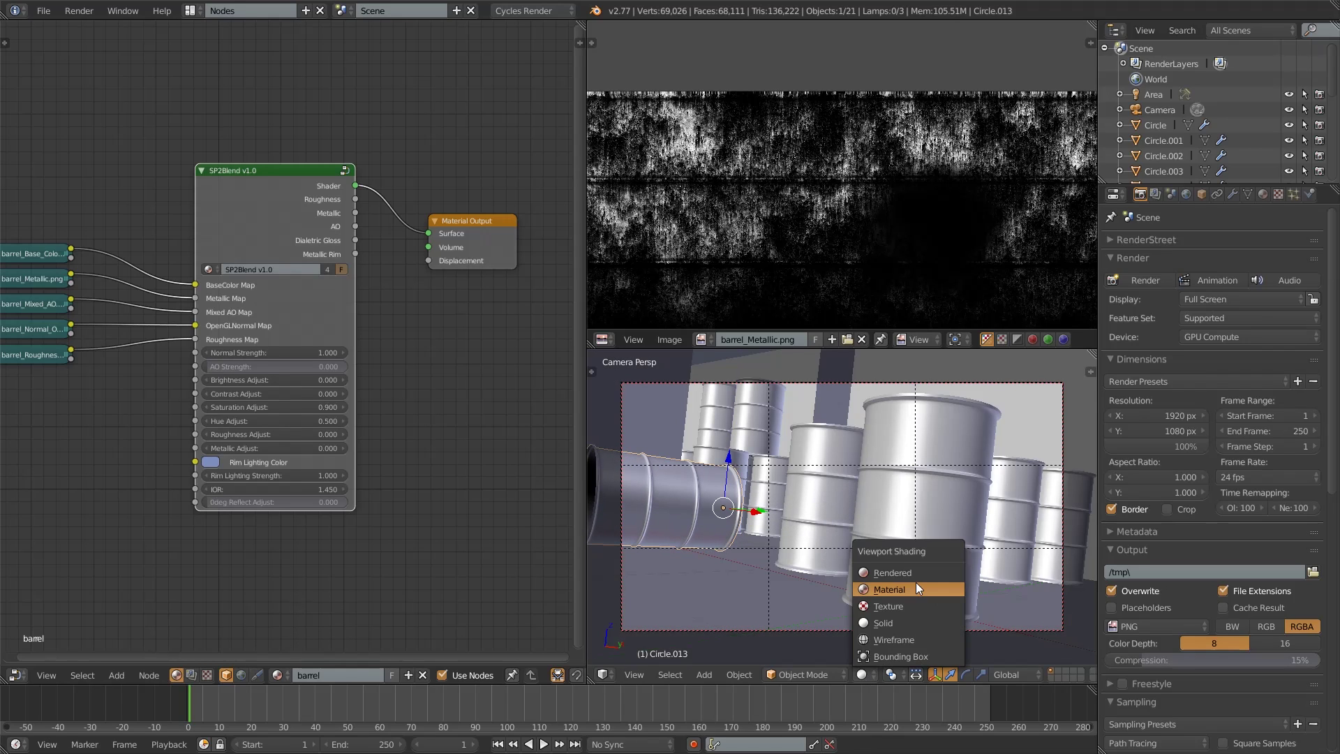
click(922, 572)
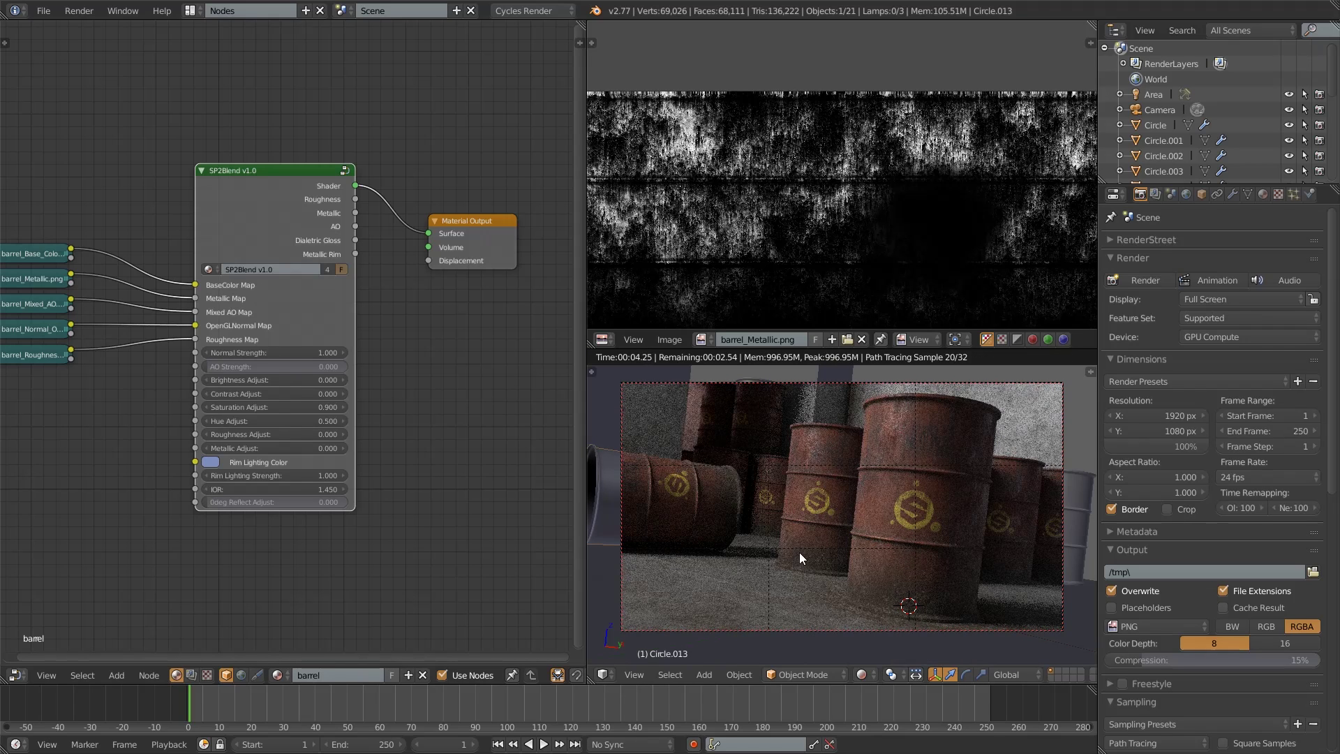
- Rotate the upright barrel between the lying barrel and the foreground barrel around Z to vary its logo direction
right_click(835, 441)
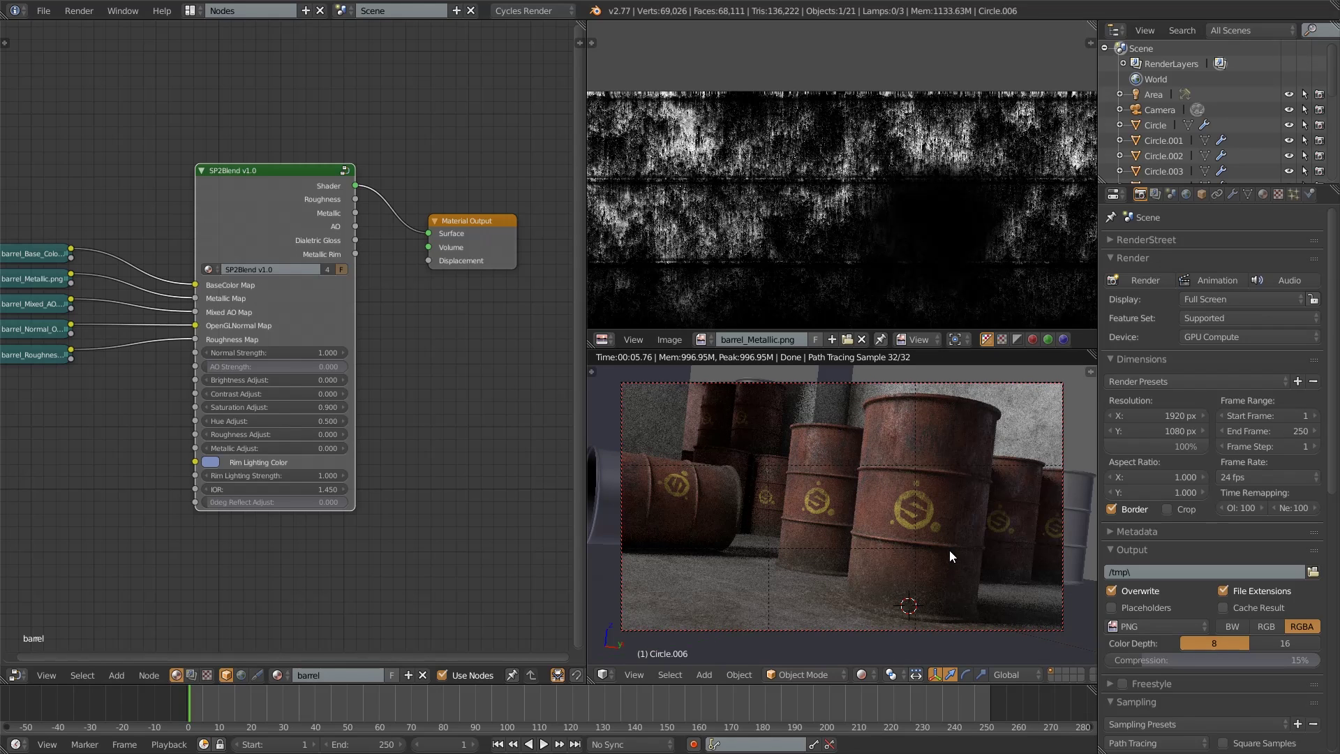
key(r)
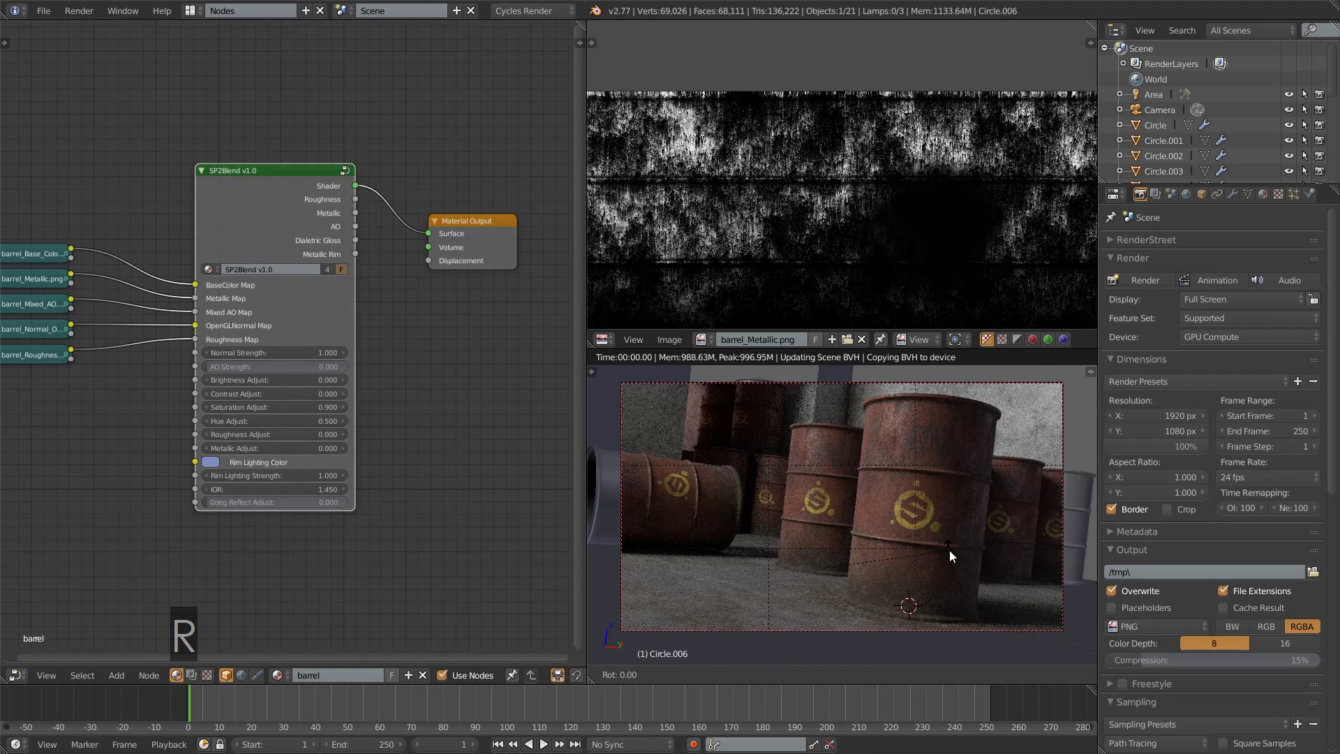
key(z)
click(991, 551)
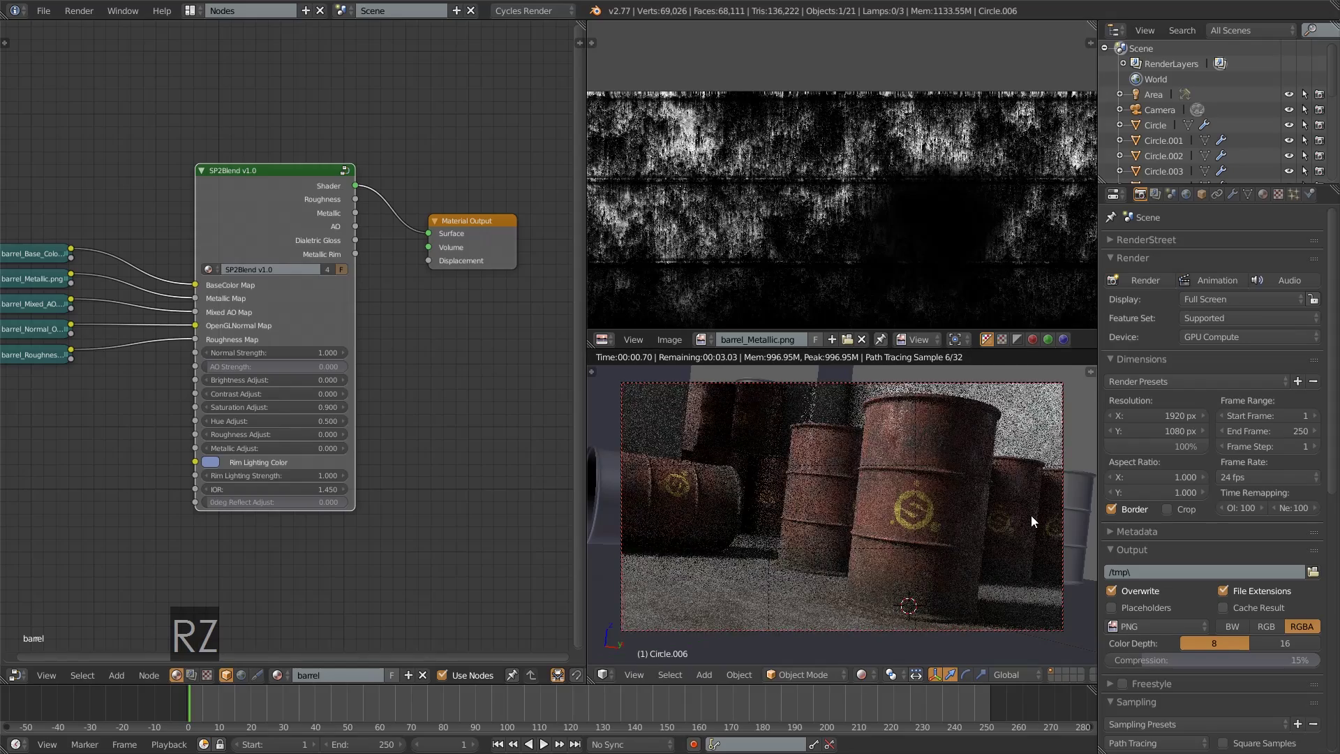
- Rotate the barrel just behind the foreground barrel's right side around global Z and select the rightmost barrel in the camera frame
right_click(1029, 489)
key(r)
key(z)
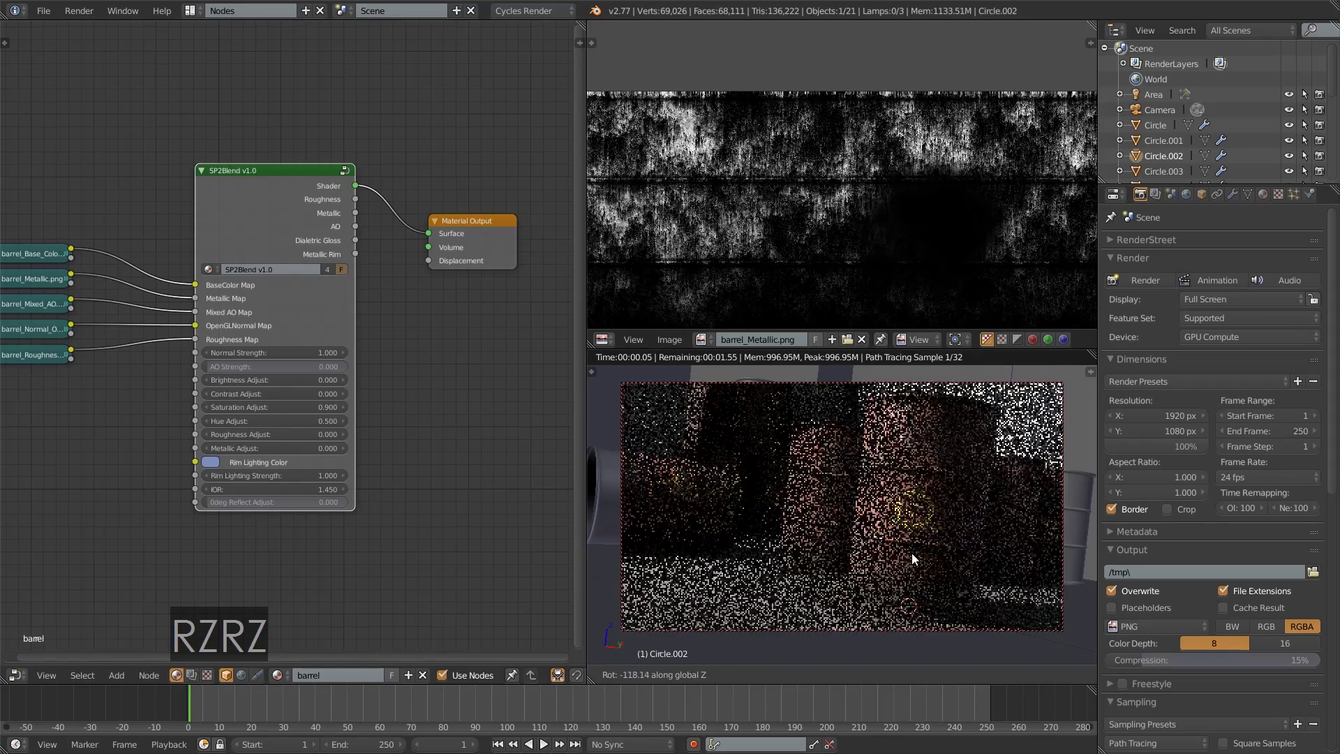
click(946, 538)
right_click(1045, 536)
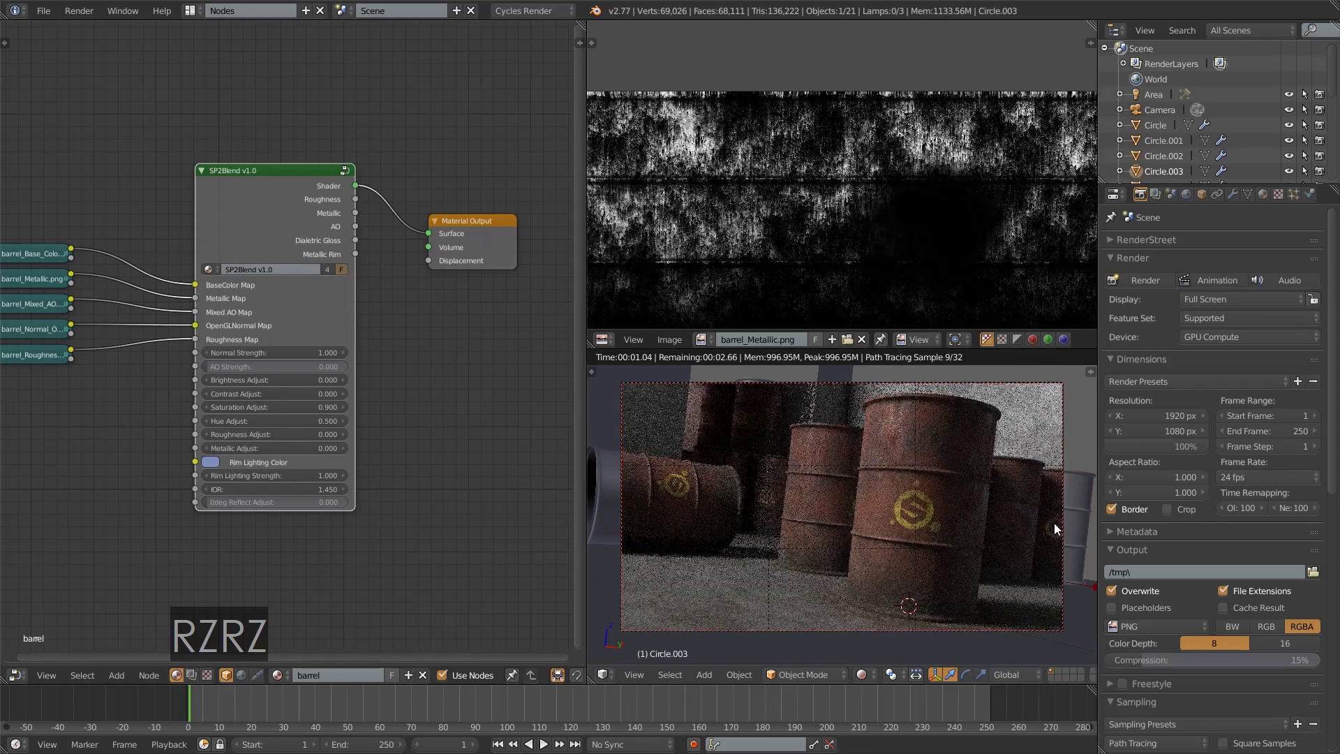
- Rotate the rightmost barrel and the background barrel between the lying and upright ones around global Z to vary their logo directions
key(r)
key(z)
click(636, 529)
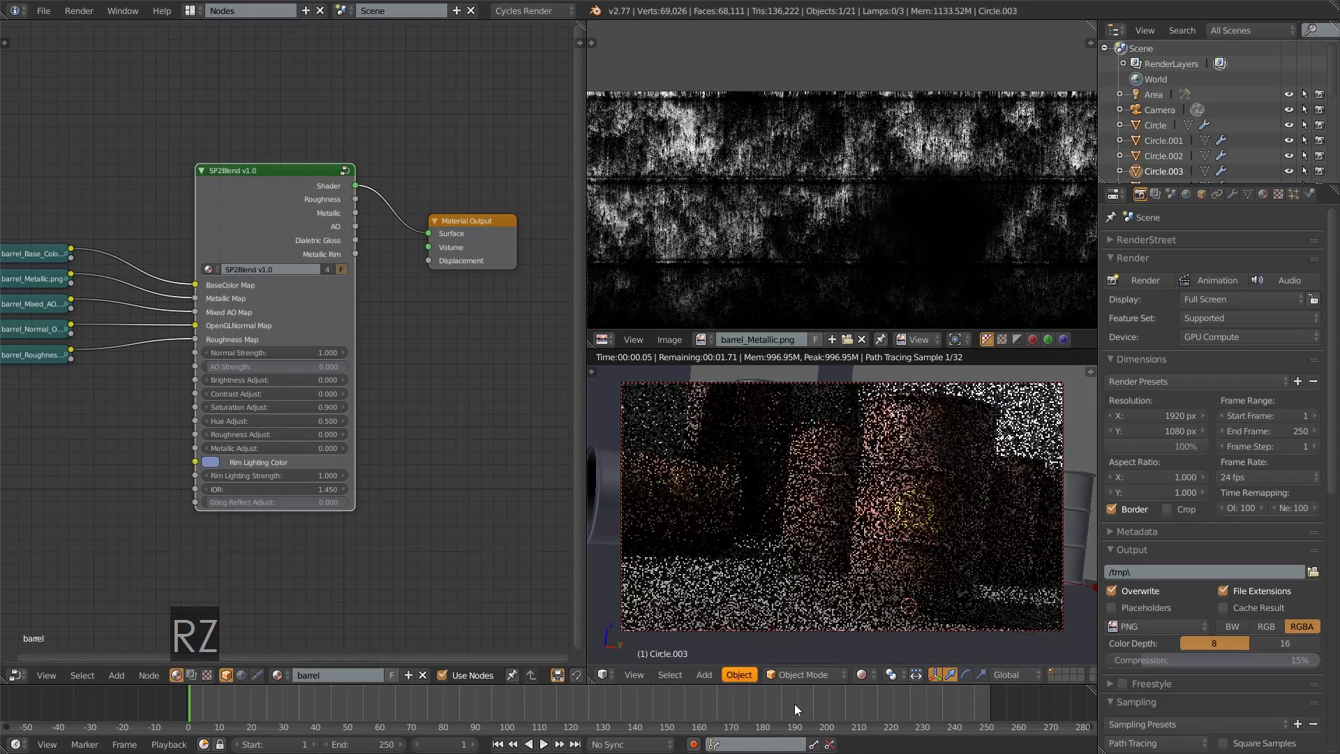
right_click(767, 500)
key(r)
key(z)
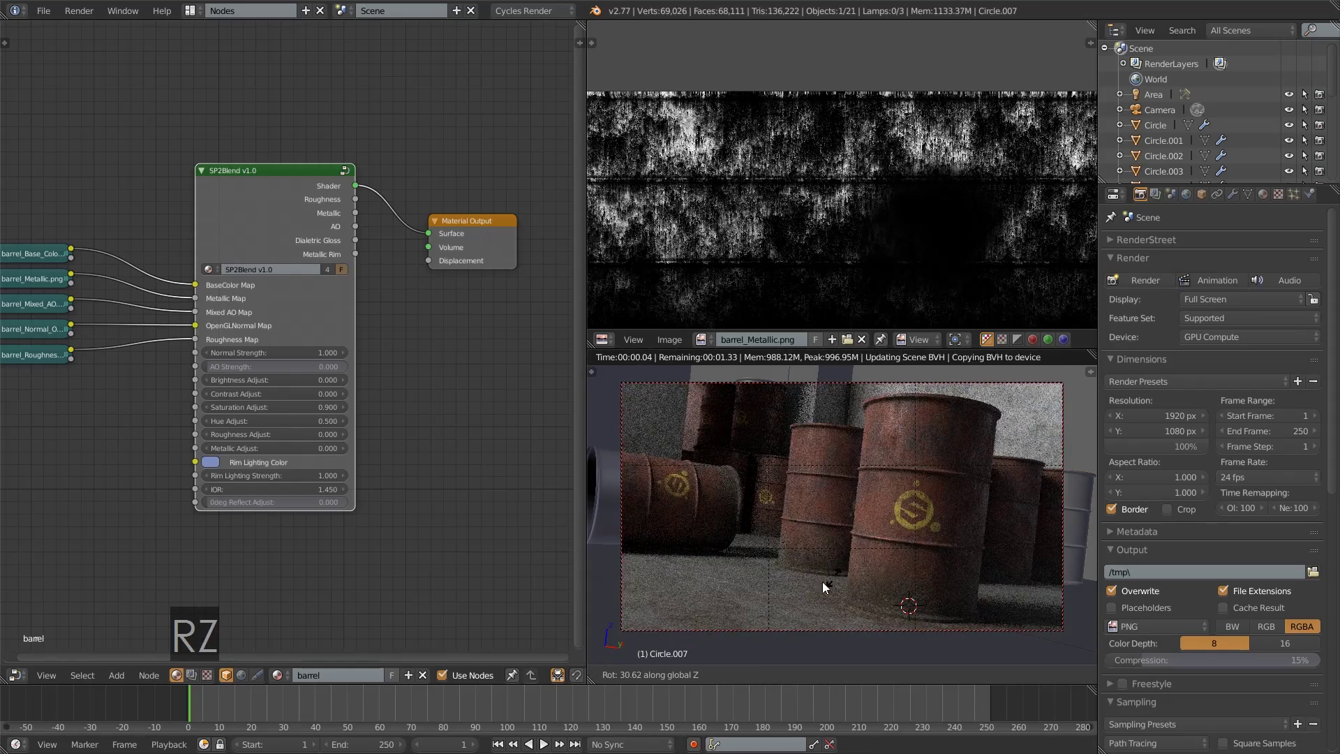
click(873, 624)
- Rotate the two upper barrels of the background stack around global Z
right_click(729, 425)
key(r)
key(z)
click(940, 538)
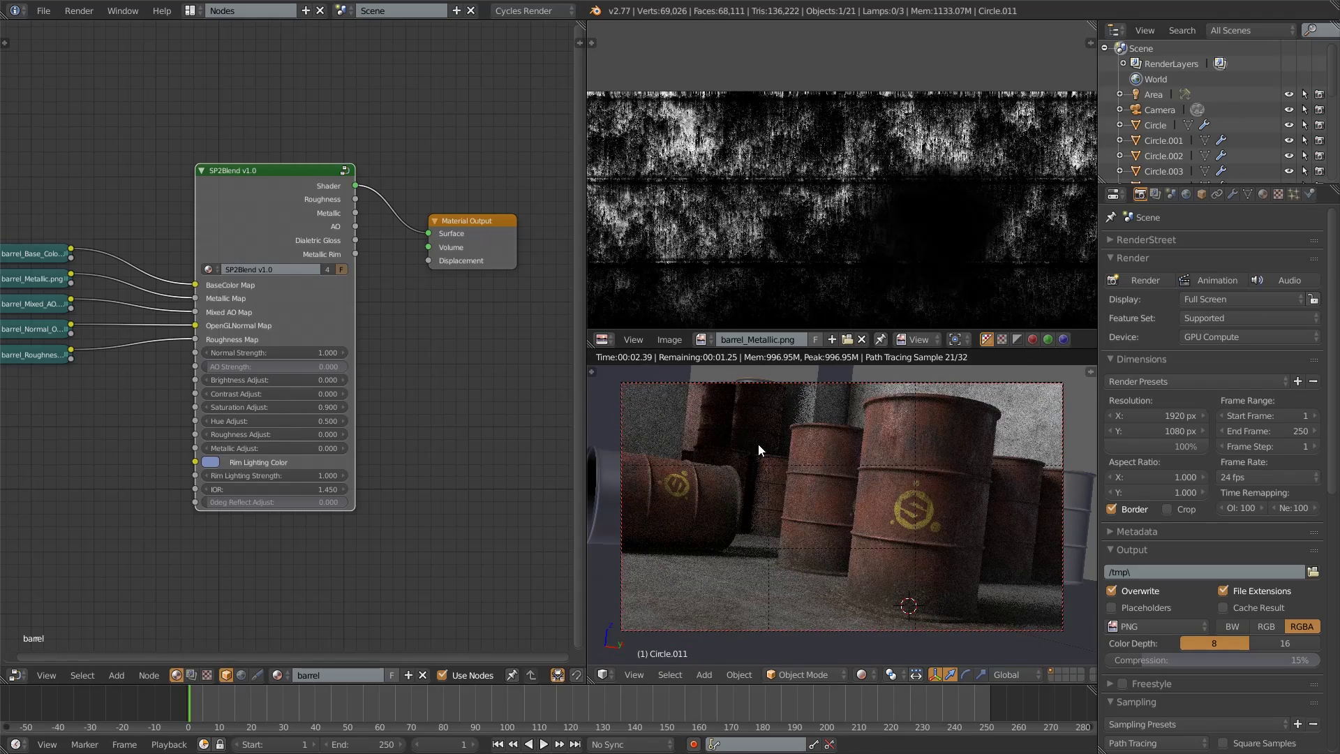
right_click(726, 425)
key(r)
key(z)
click(844, 563)
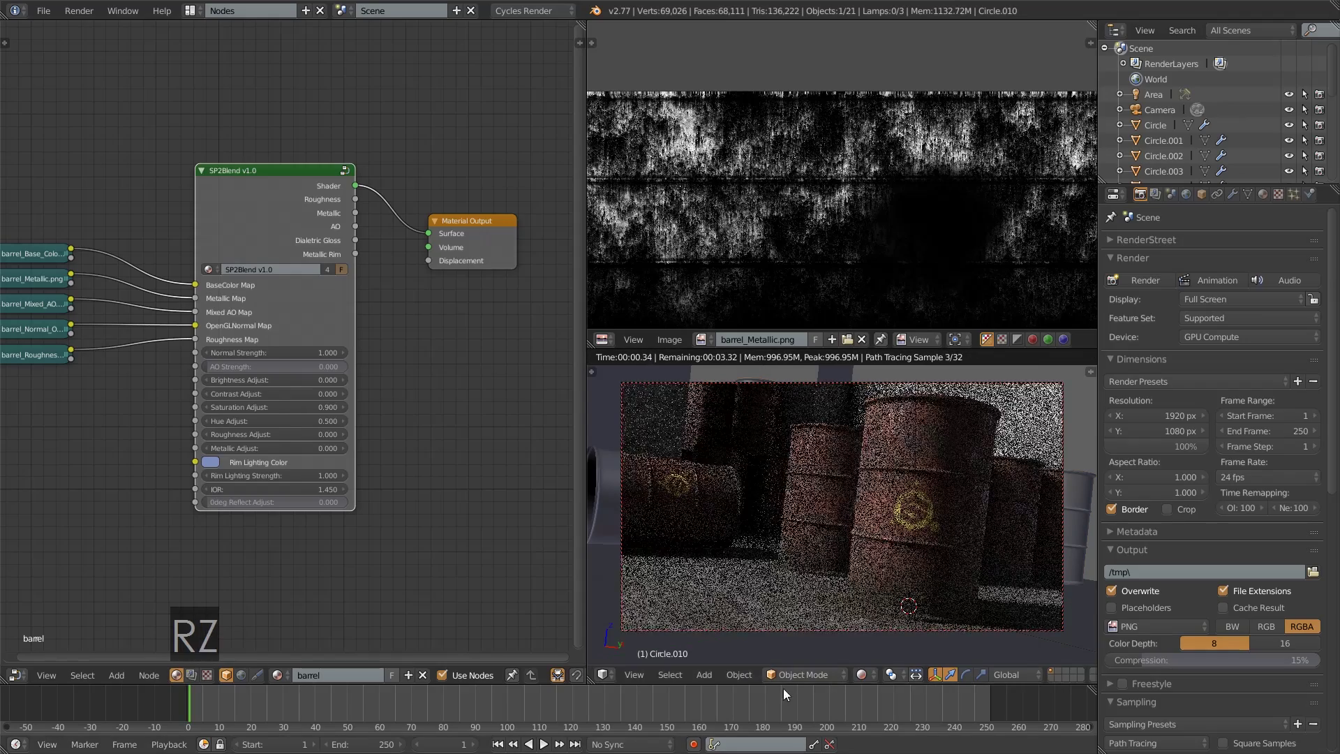
- Roll the lying barrel around its local Z axis to turn its logo
right_click(725, 543)
key(r)
key(z)
key(z)
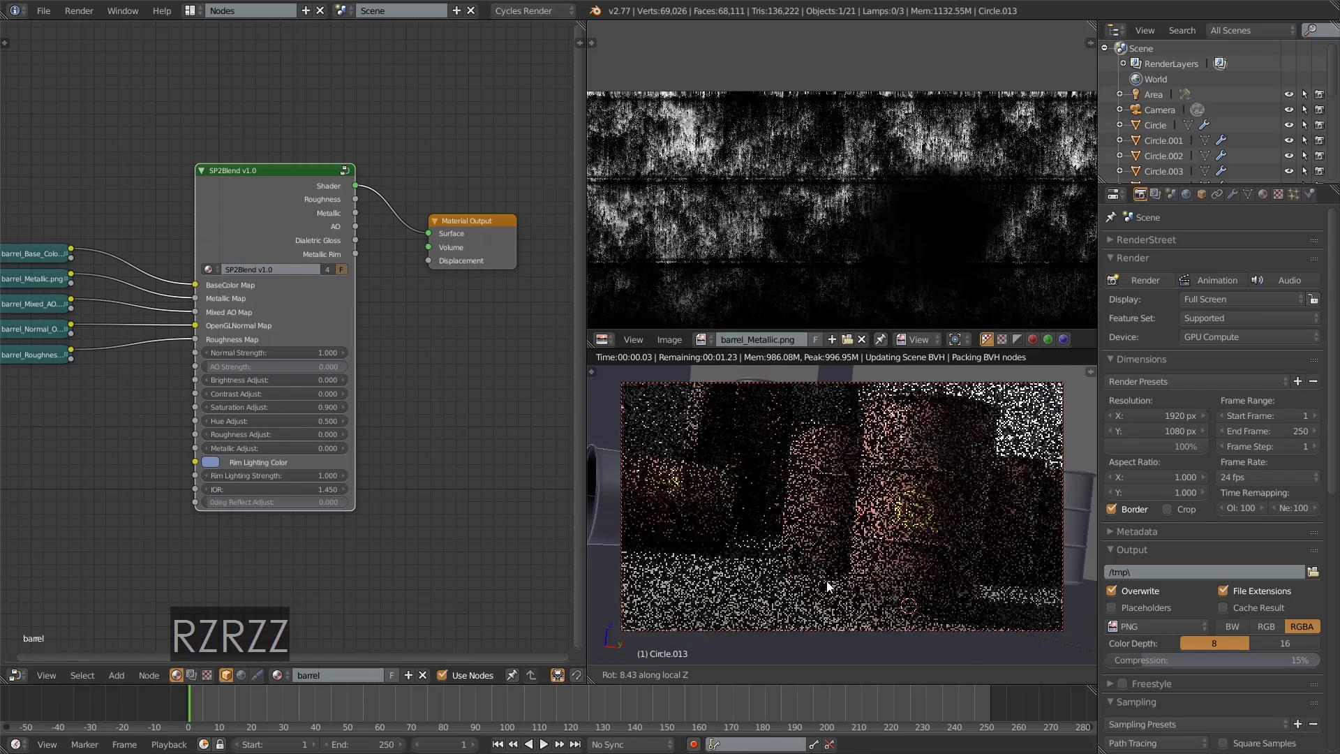
click(835, 564)
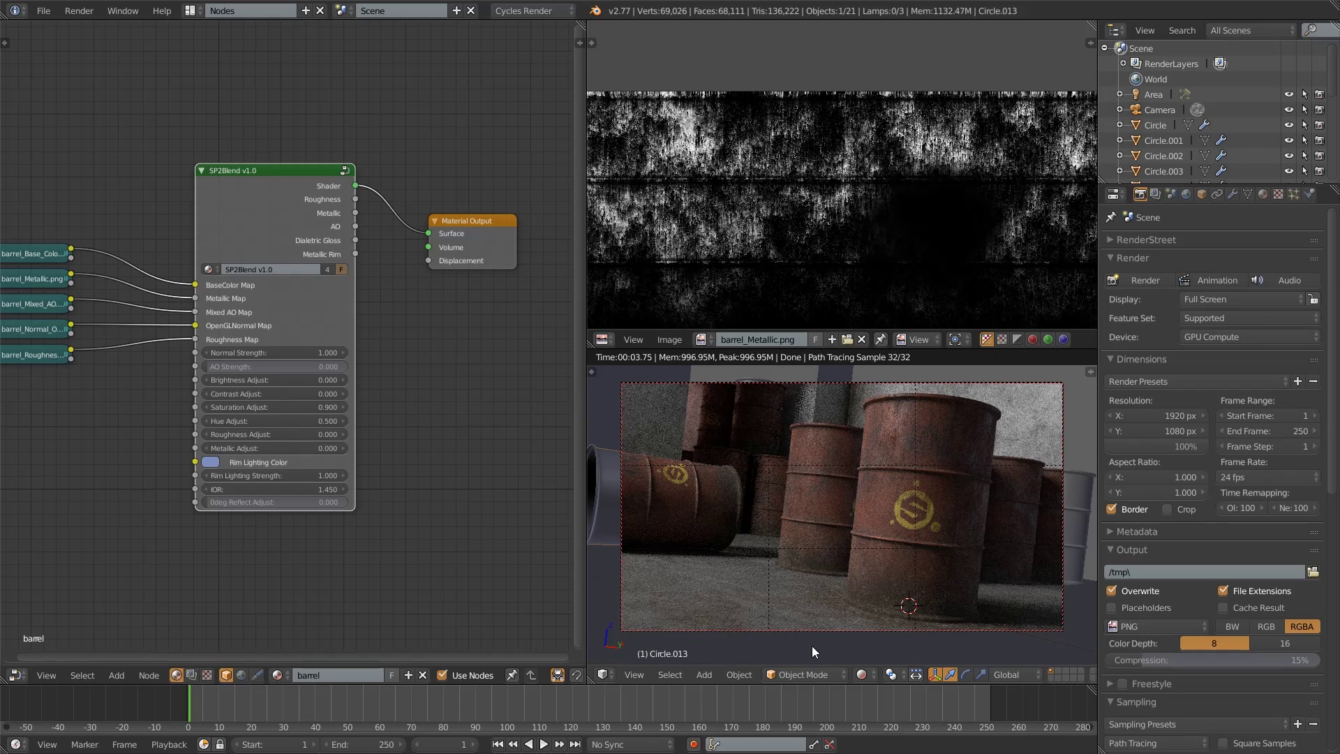
- Select every barrel sharing the lying barrel's object data in wireframe and move them all to another layer
click(860, 674)
click(913, 617)
key(z)
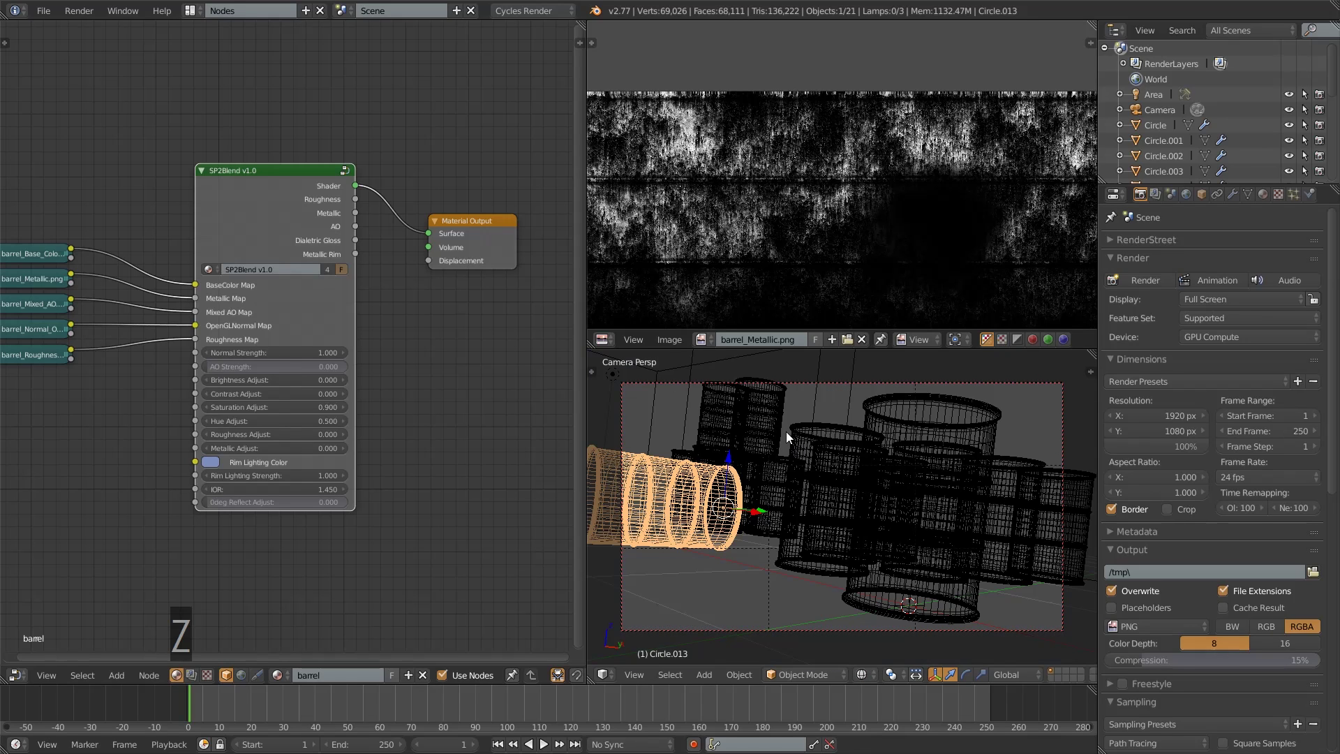
click(670, 674)
mouse_move(732, 462)
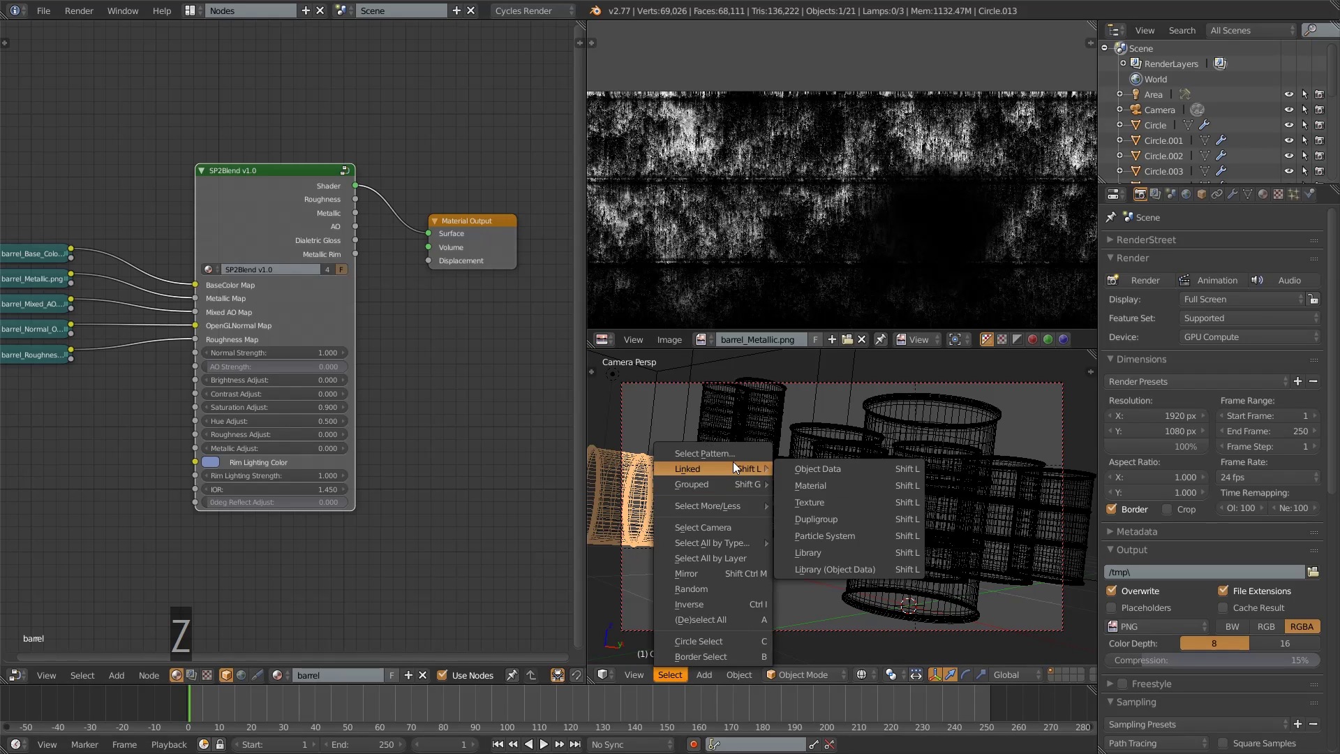
click(806, 469)
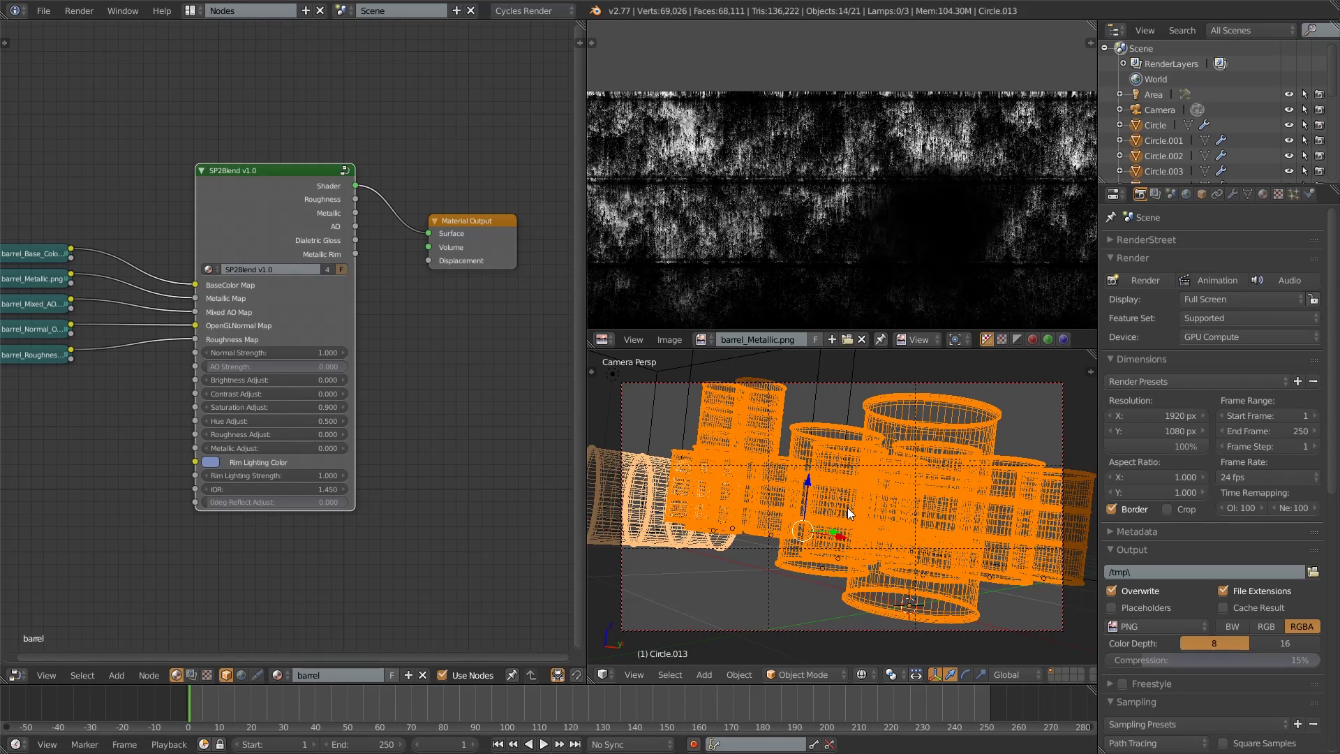
key(m)
click(981, 537)
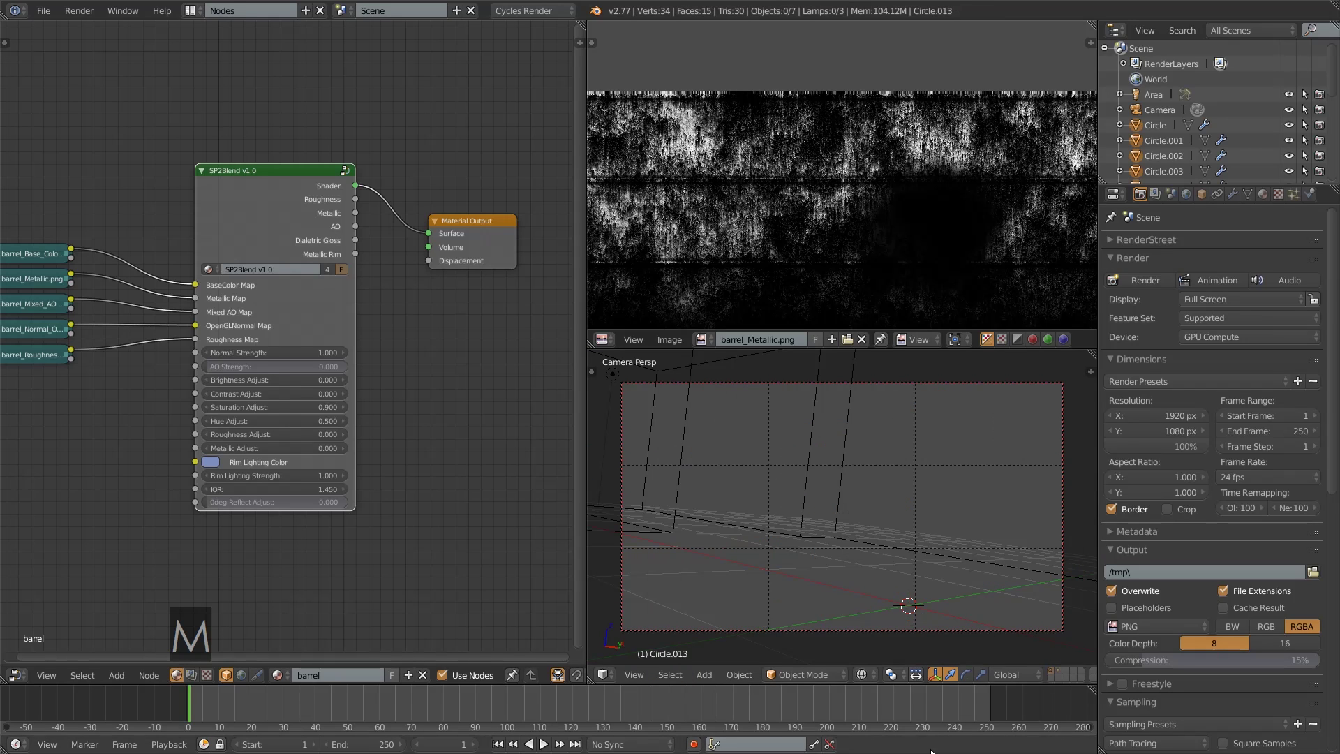
- Preview the empty room in Rendered shading, select the floor plane and show its material settings and node tree
click(863, 674)
click(914, 578)
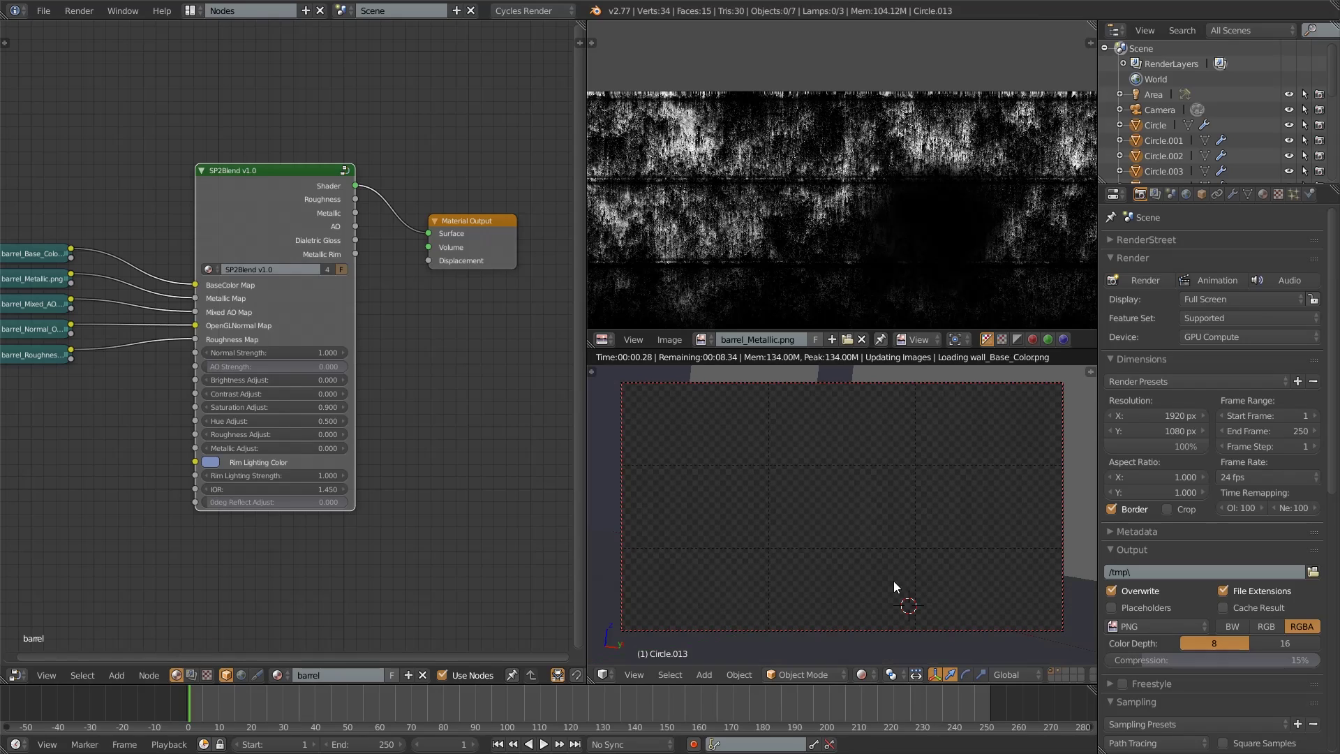
right_click(855, 600)
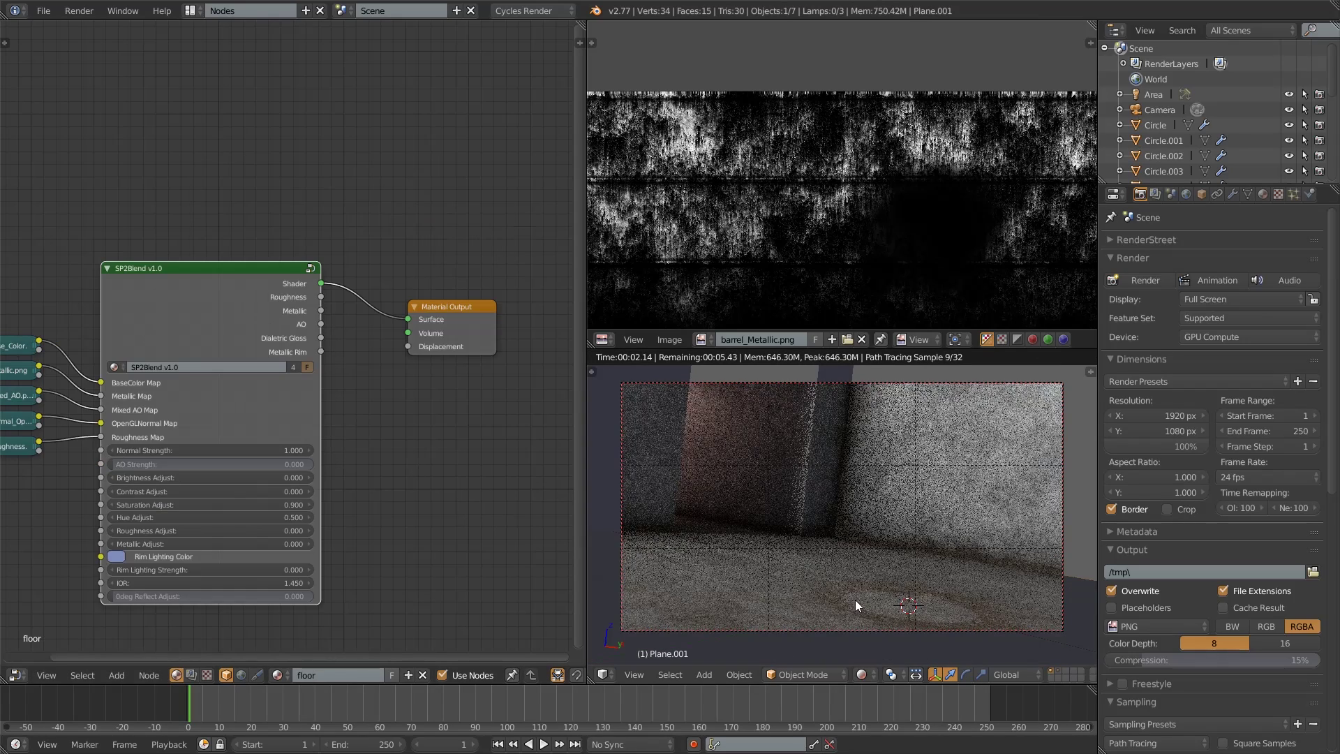
ctrl+middle_drag(438, 559, 487, 482)
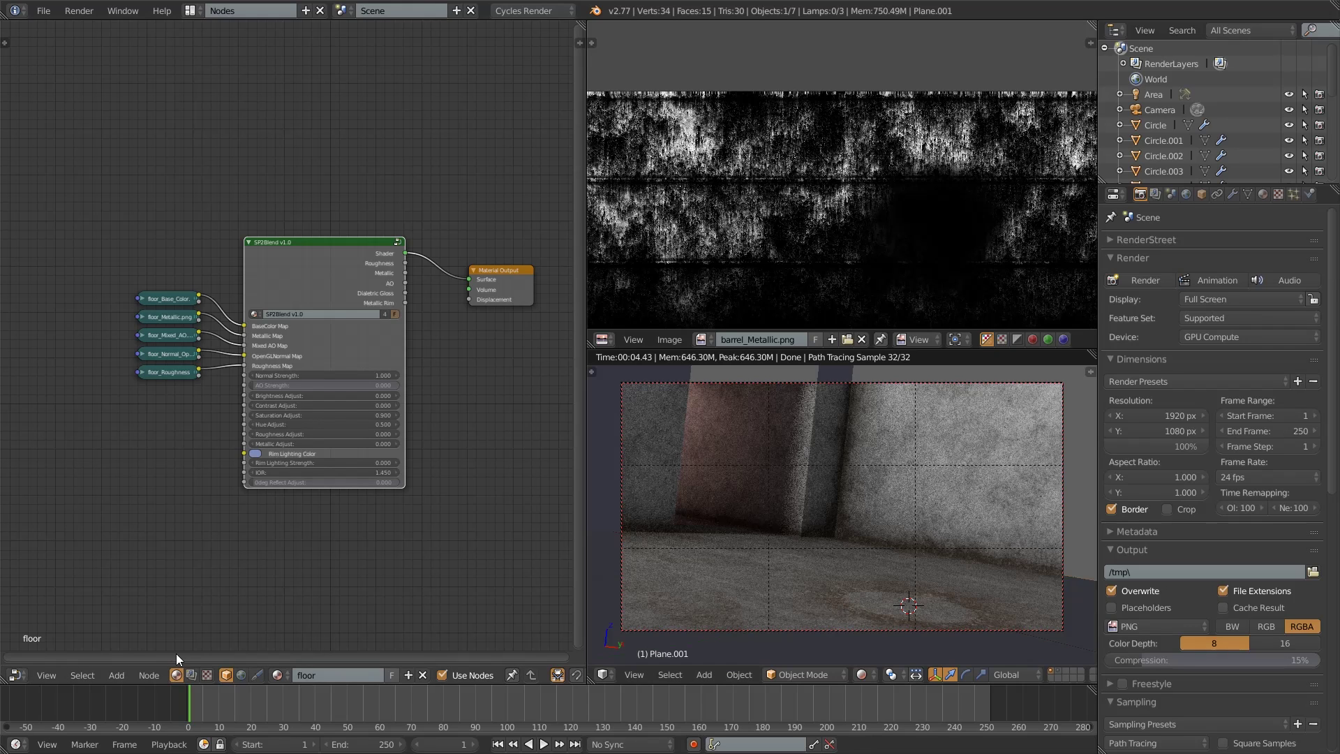
click(1262, 195)
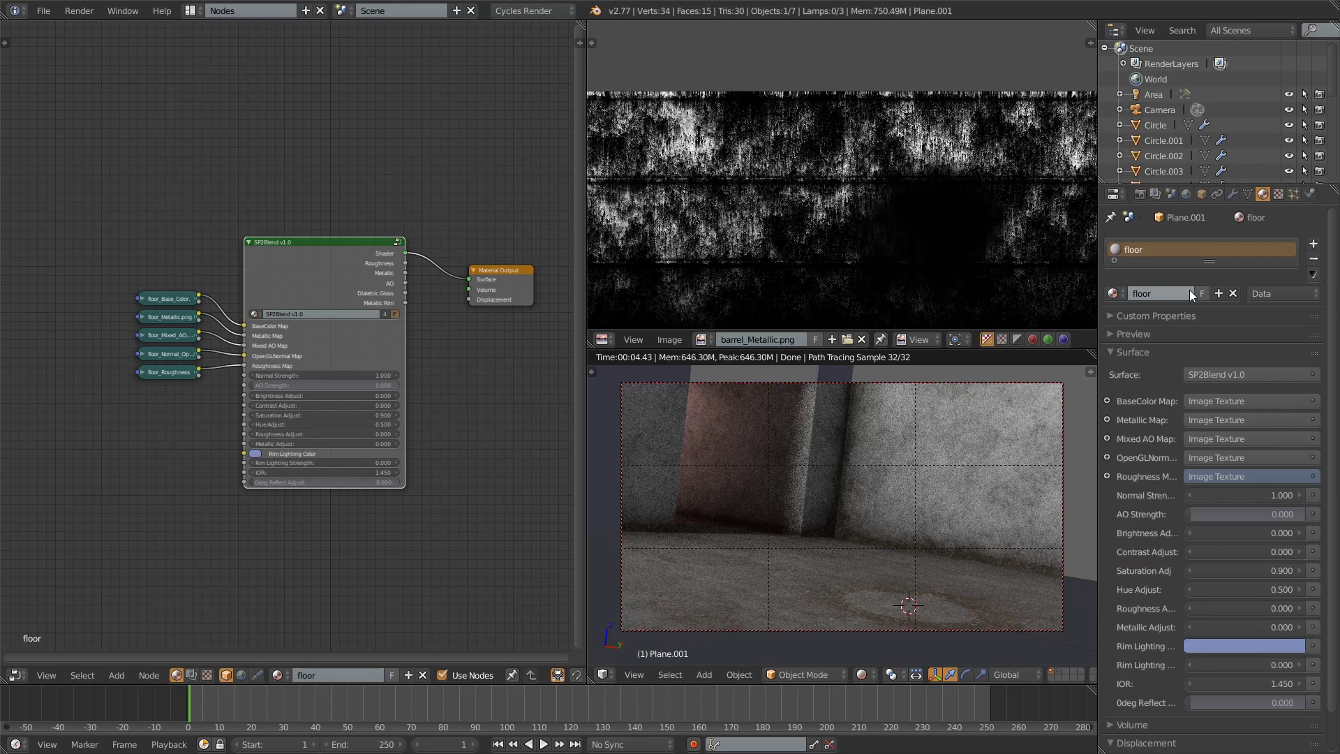
scroll(412, 483, down, 4)
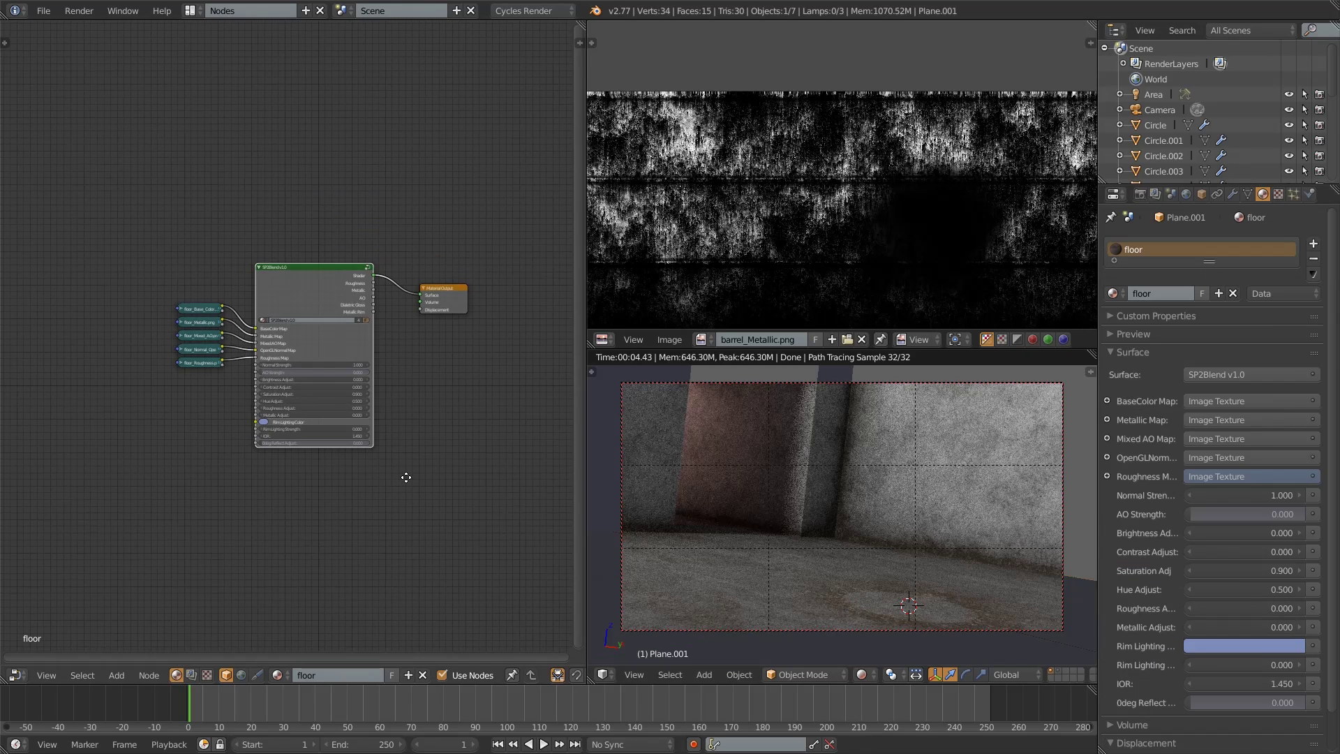
middle_drag(412, 483, 360, 447)
scroll(277, 349, up, 3)
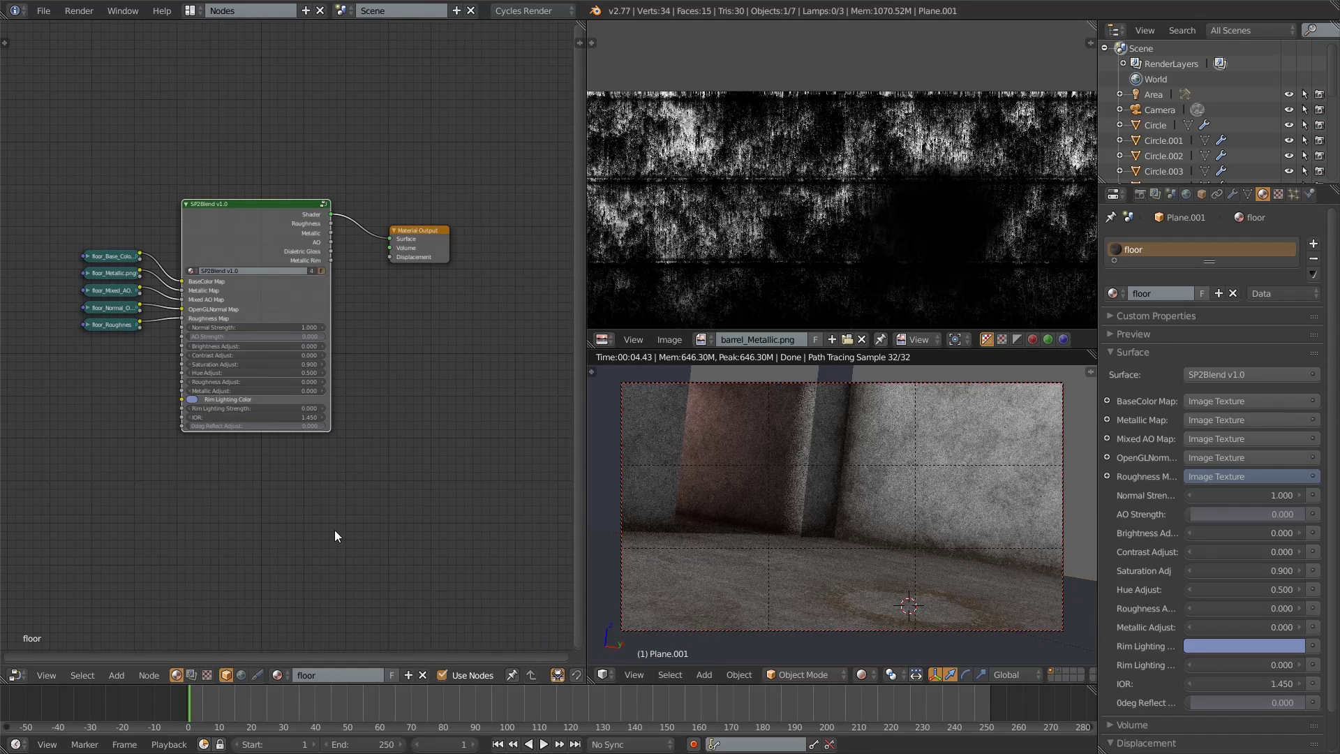
- Add a Glossy BSDF node below the SP2Blend group and use it as the Material Output's surface shader
drag(254, 233, 252, 217)
drag(406, 228, 407, 195)
click(117, 675)
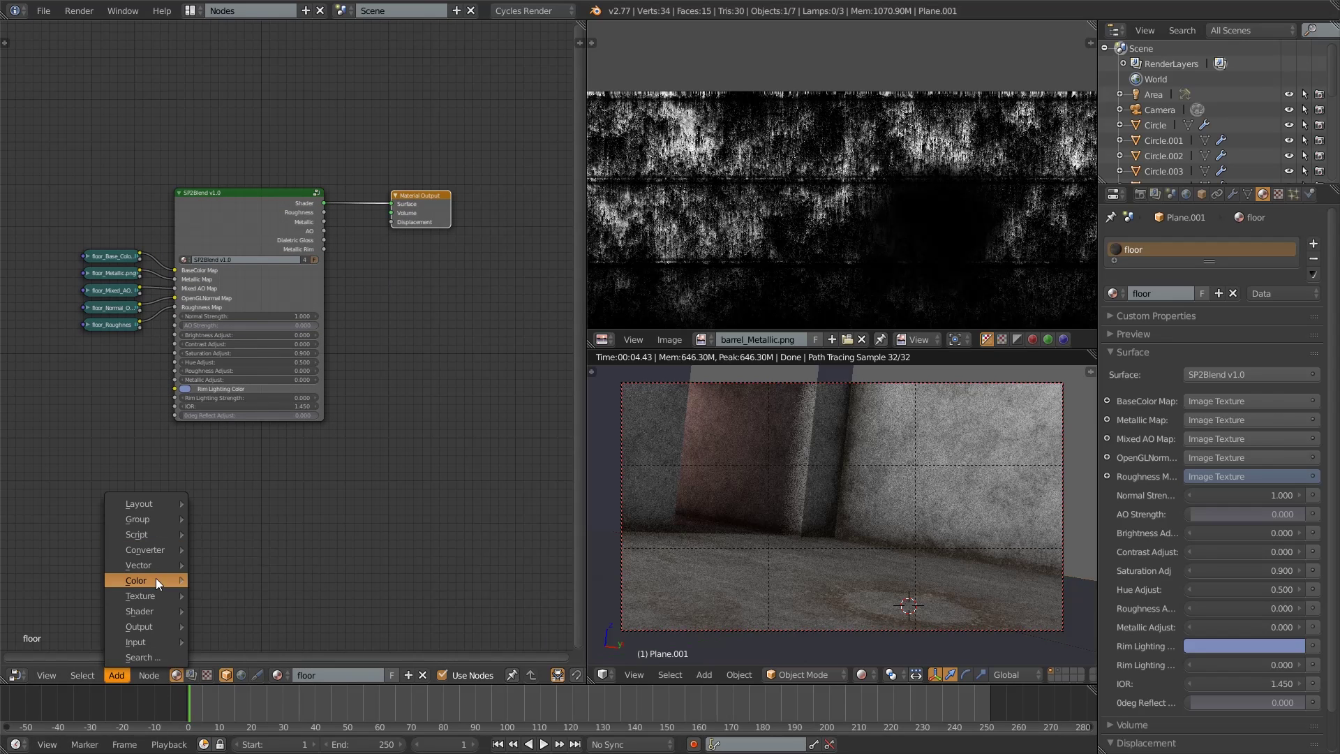
mouse_move(143, 611)
click(263, 377)
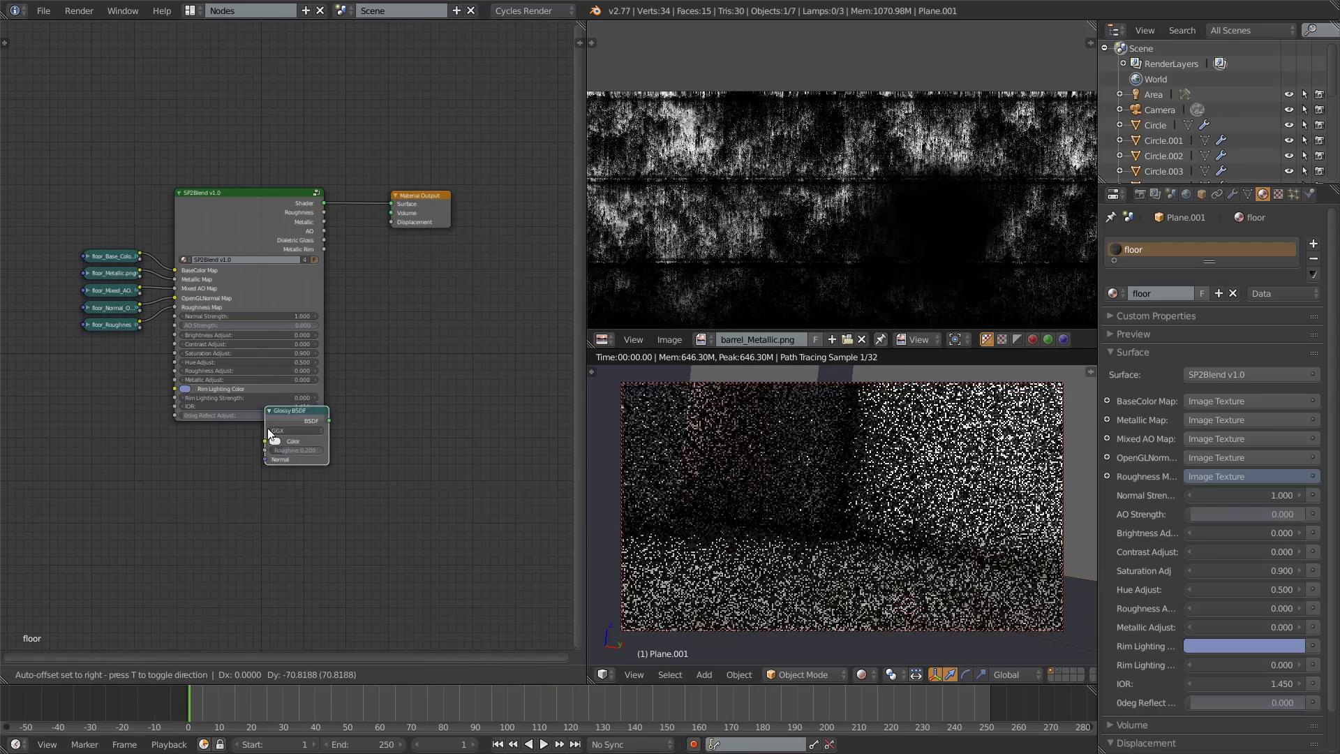
click(259, 450)
drag(323, 468, 475, 429)
- Set the Glossy BSDF's roughness to 0.01 and place the Material Output node beside it
scroll(404, 412, up, 2)
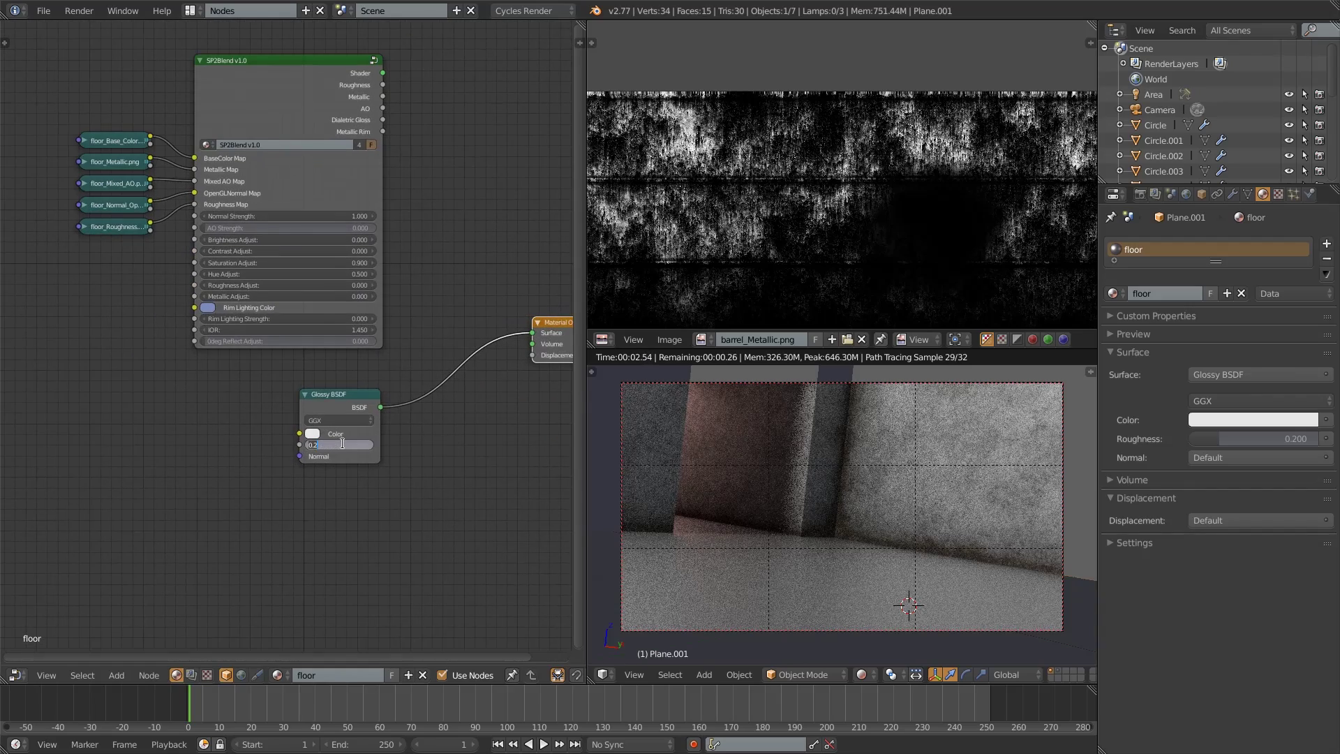
text(.01)
key(Return)
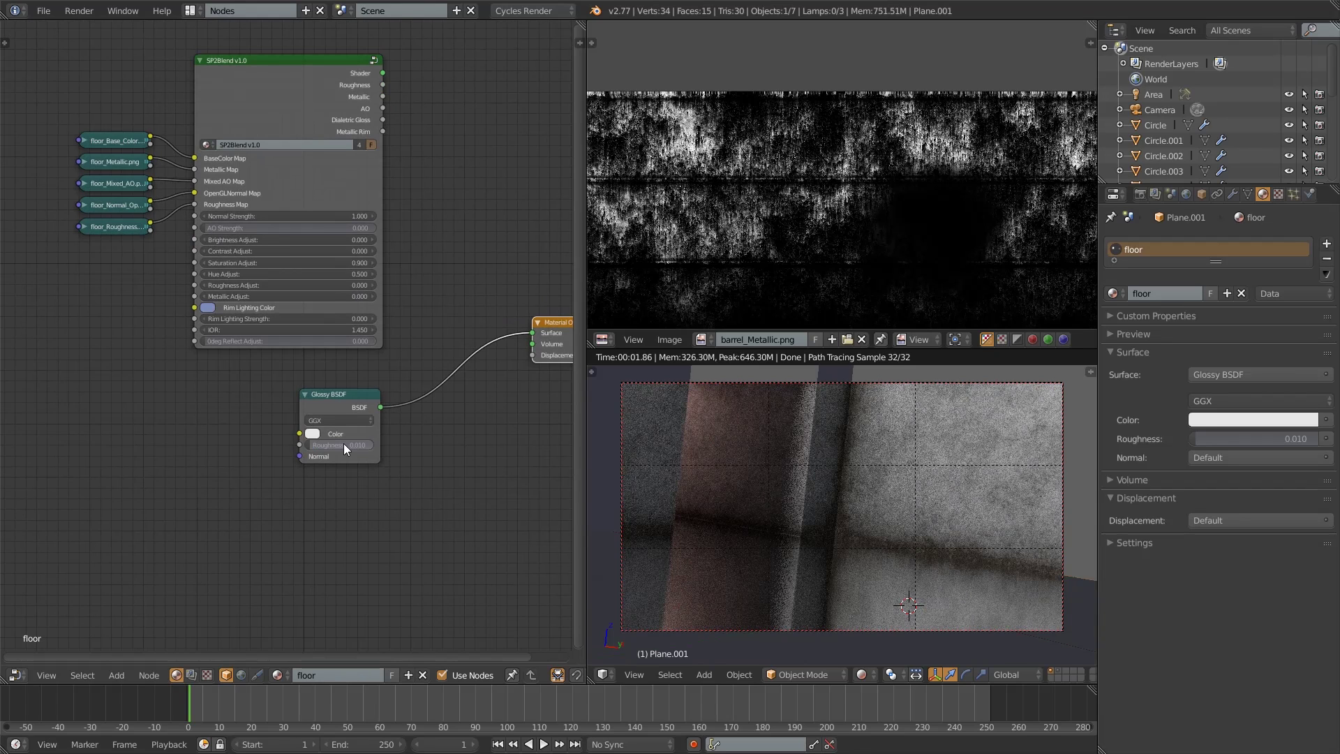
scroll(343, 443, down, 2)
drag(479, 318, 410, 377)
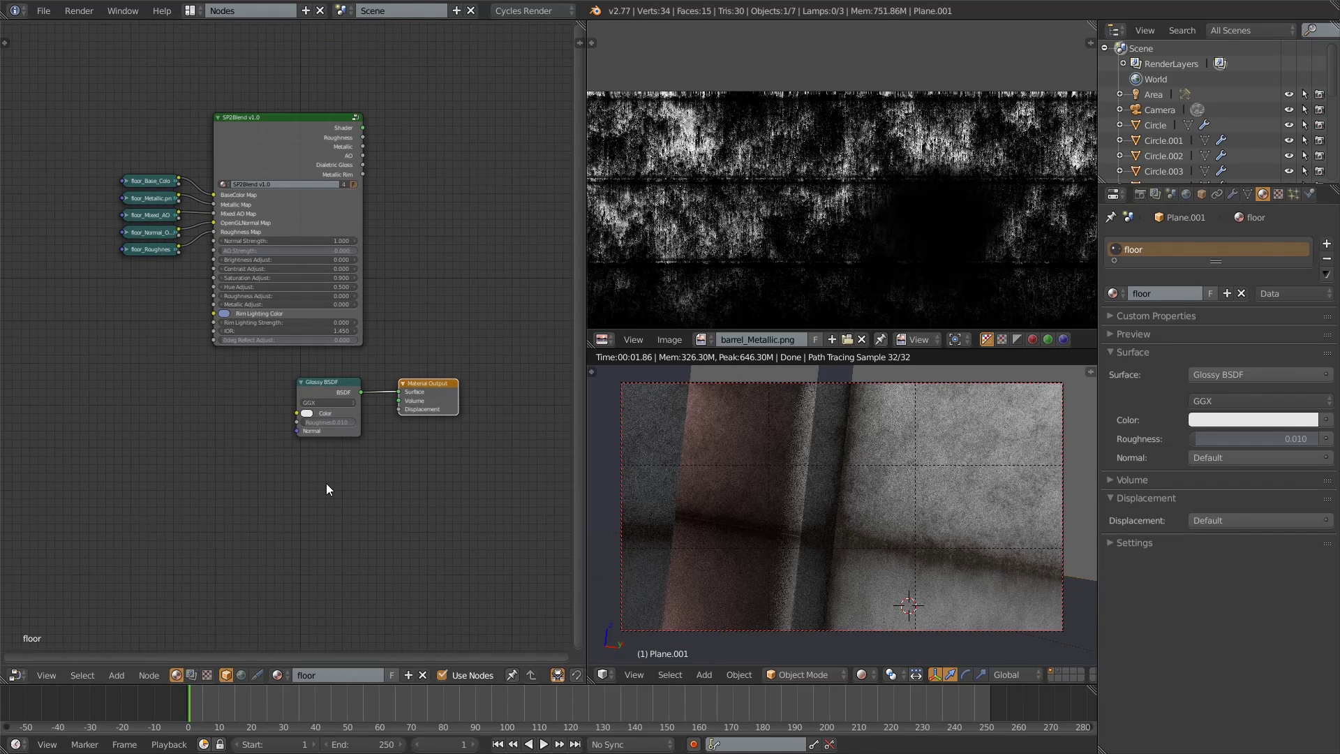
- Add an Image Texture node on the input side of the Glossy BSDF
click(116, 675)
mouse_move(169, 597)
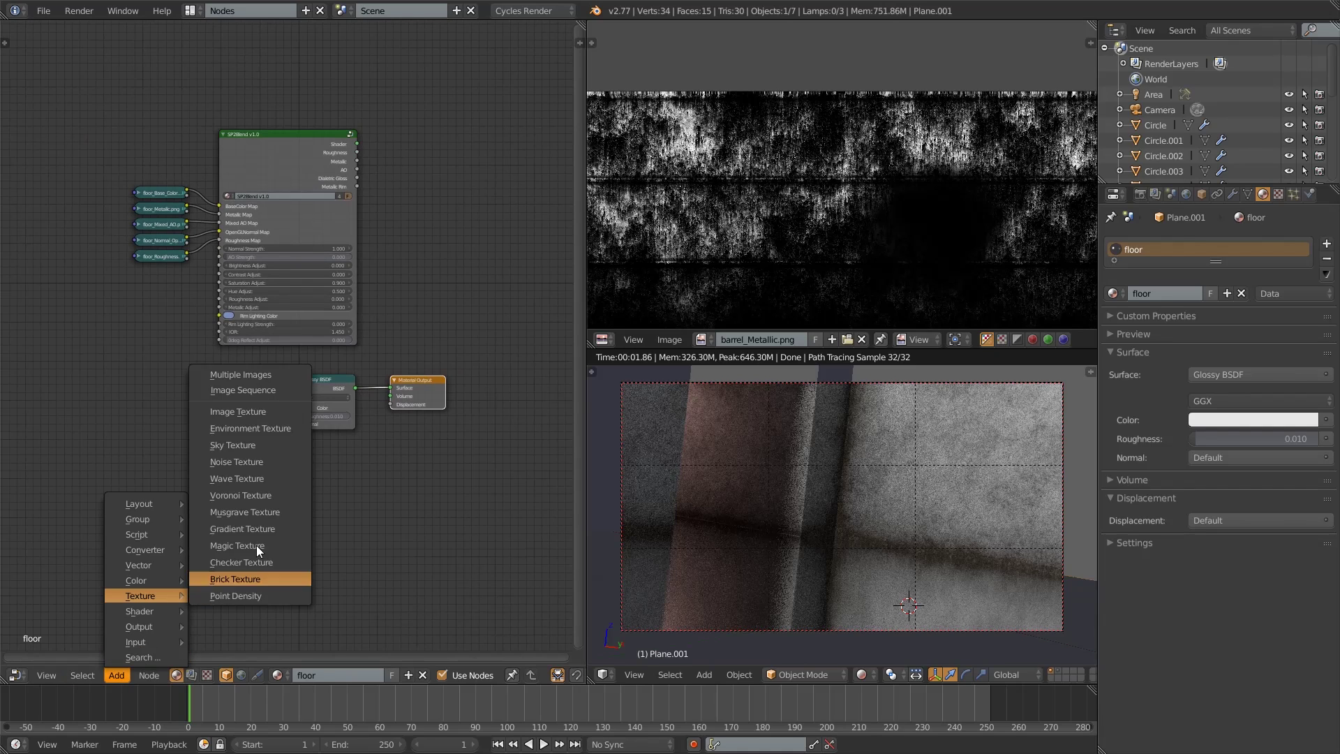
click(246, 411)
click(175, 381)
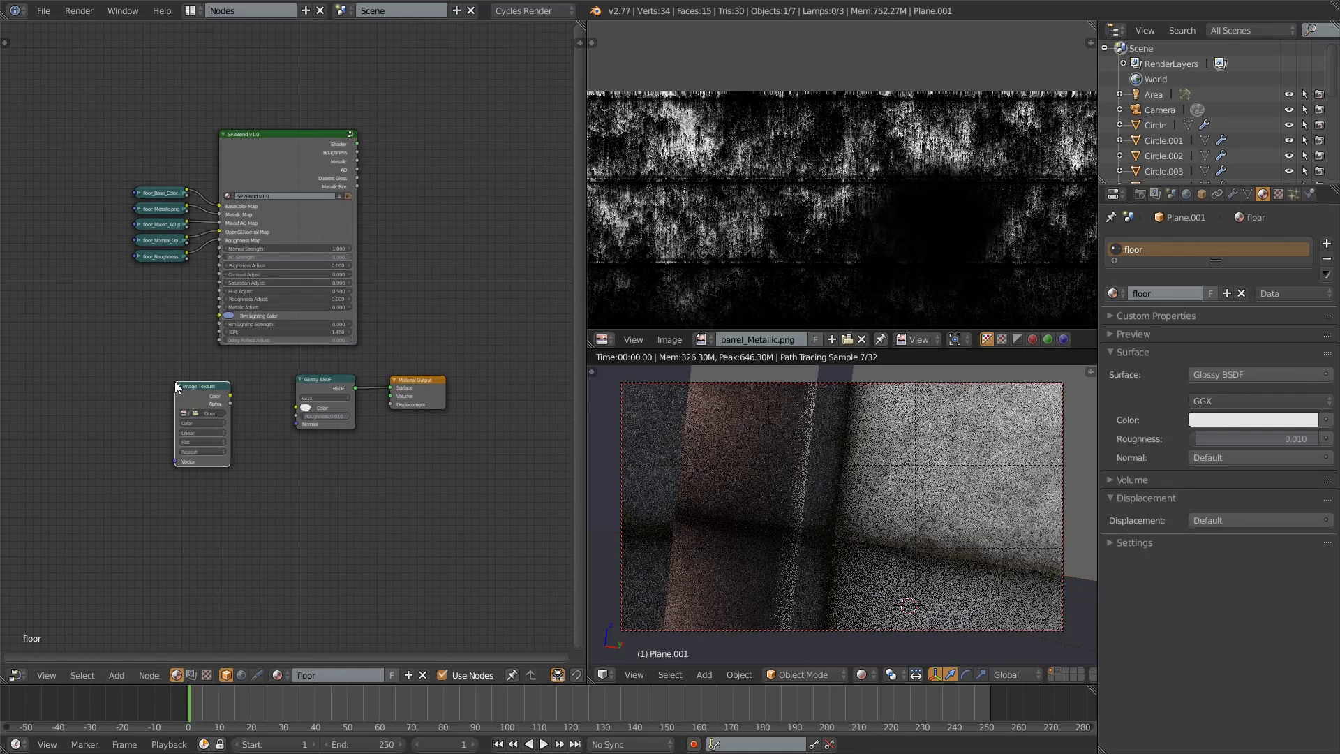
- Load puddleSplashNormal.jpg from the textures folder into the new Image Texture node
click(210, 409)
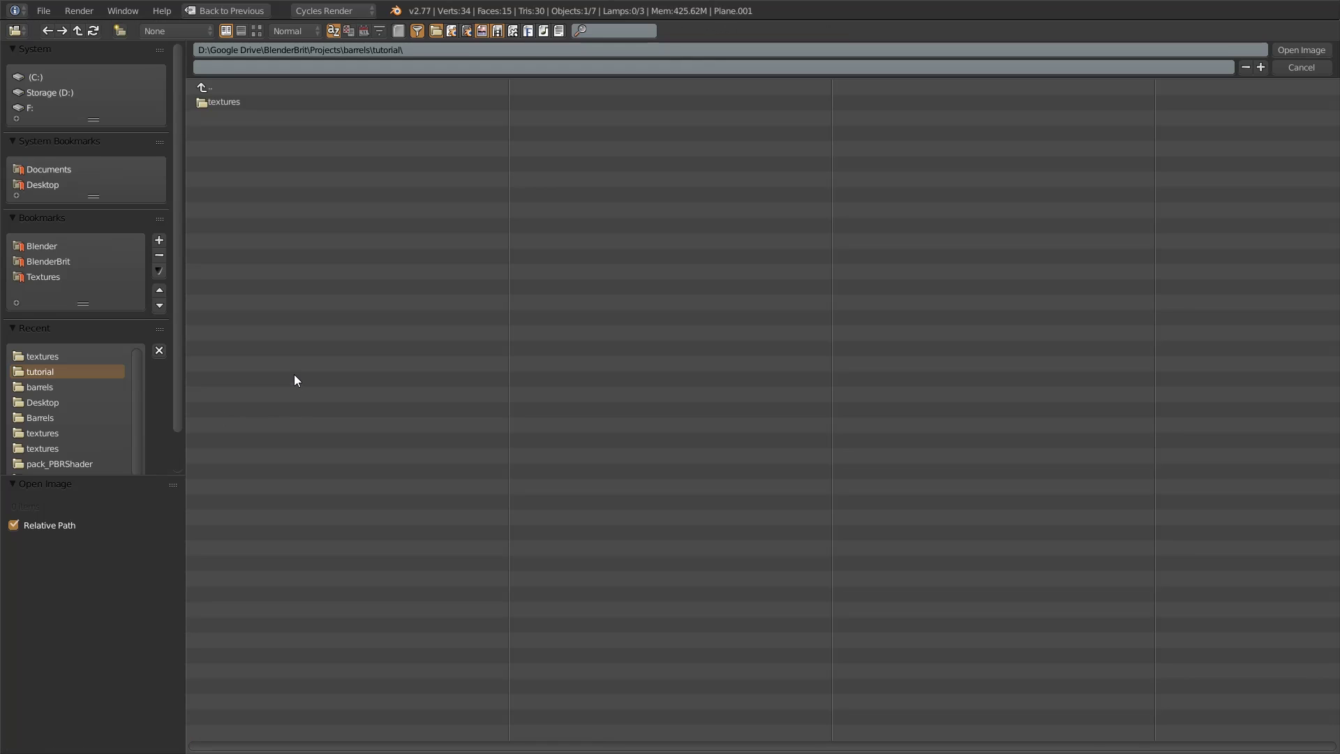
click(224, 101)
click(227, 87)
click(227, 102)
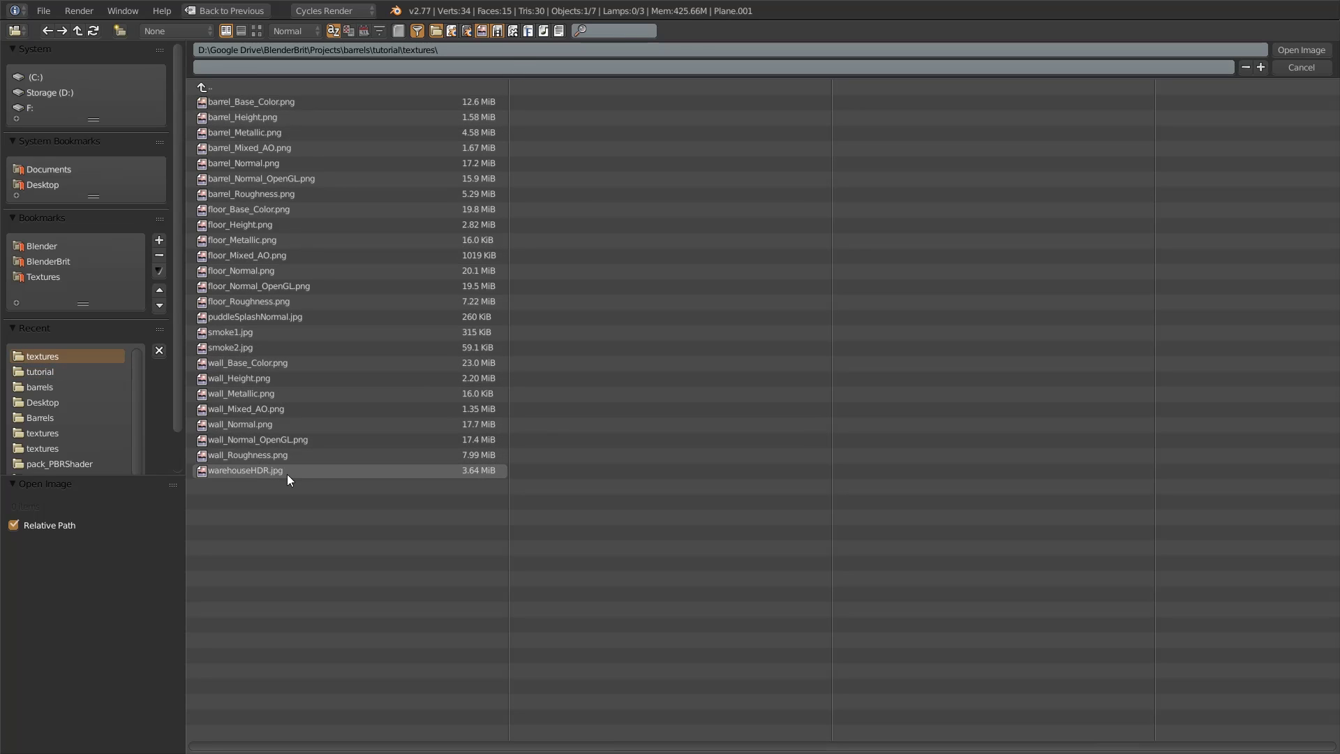
click(274, 317)
click(1292, 49)
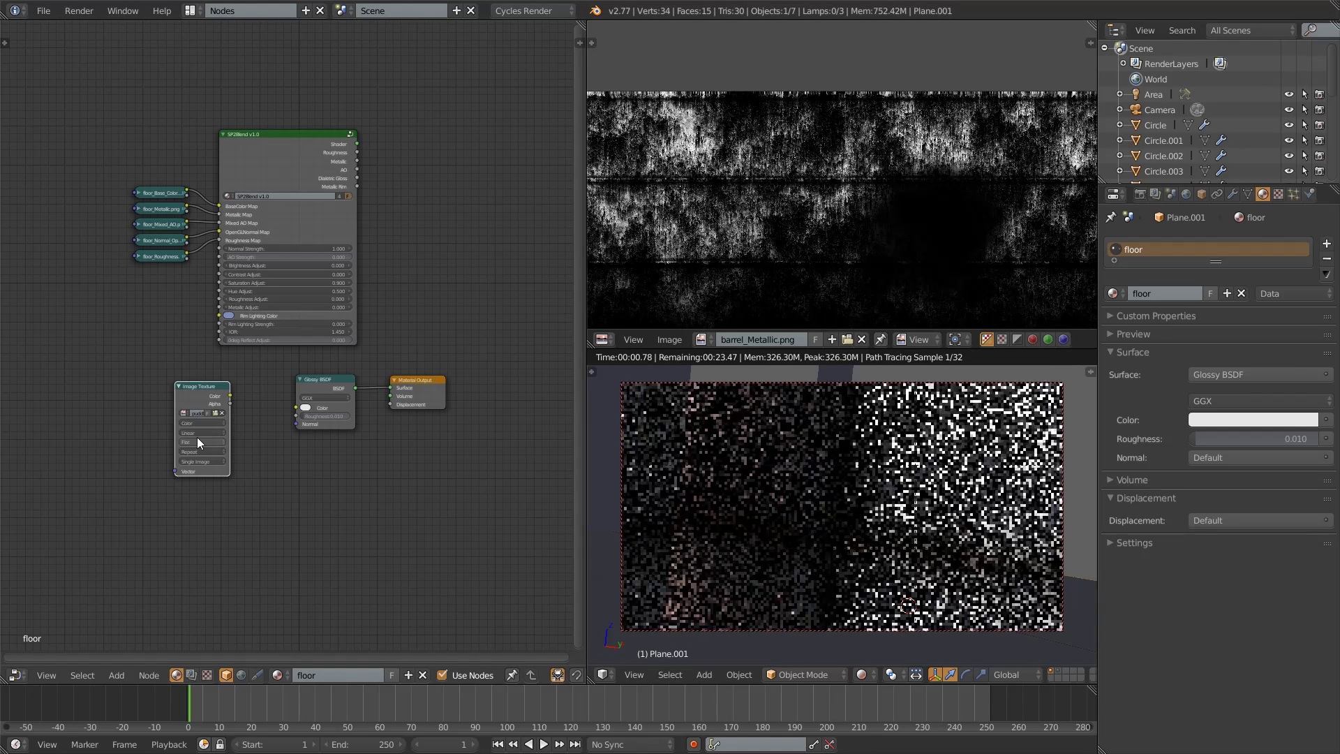
- Add Texture Coordinate and Mapping nodes to the puddle image texture and feed the Mapping with Generated coordinates
key(ctrl)
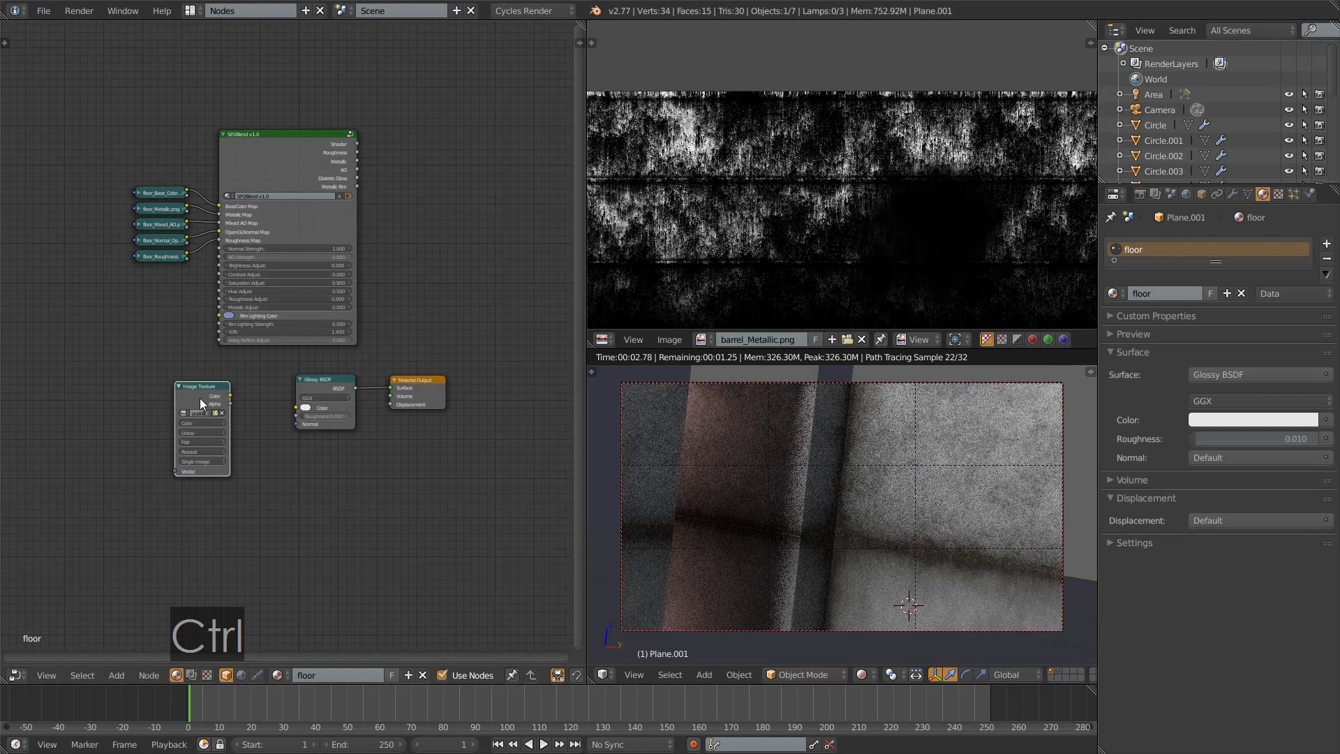
ctrl+drag(204, 399, 212, 392)
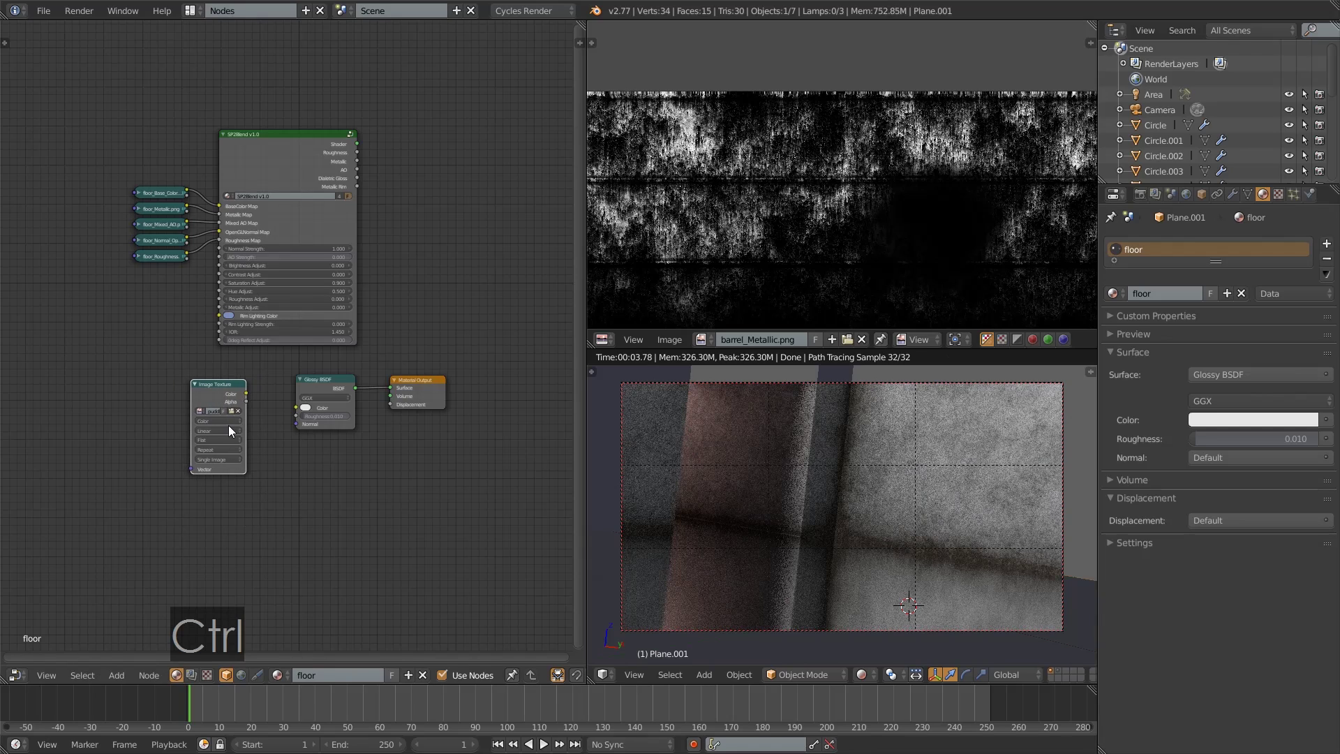
key(ctrl+t)
middle_drag(225, 504, 389, 516)
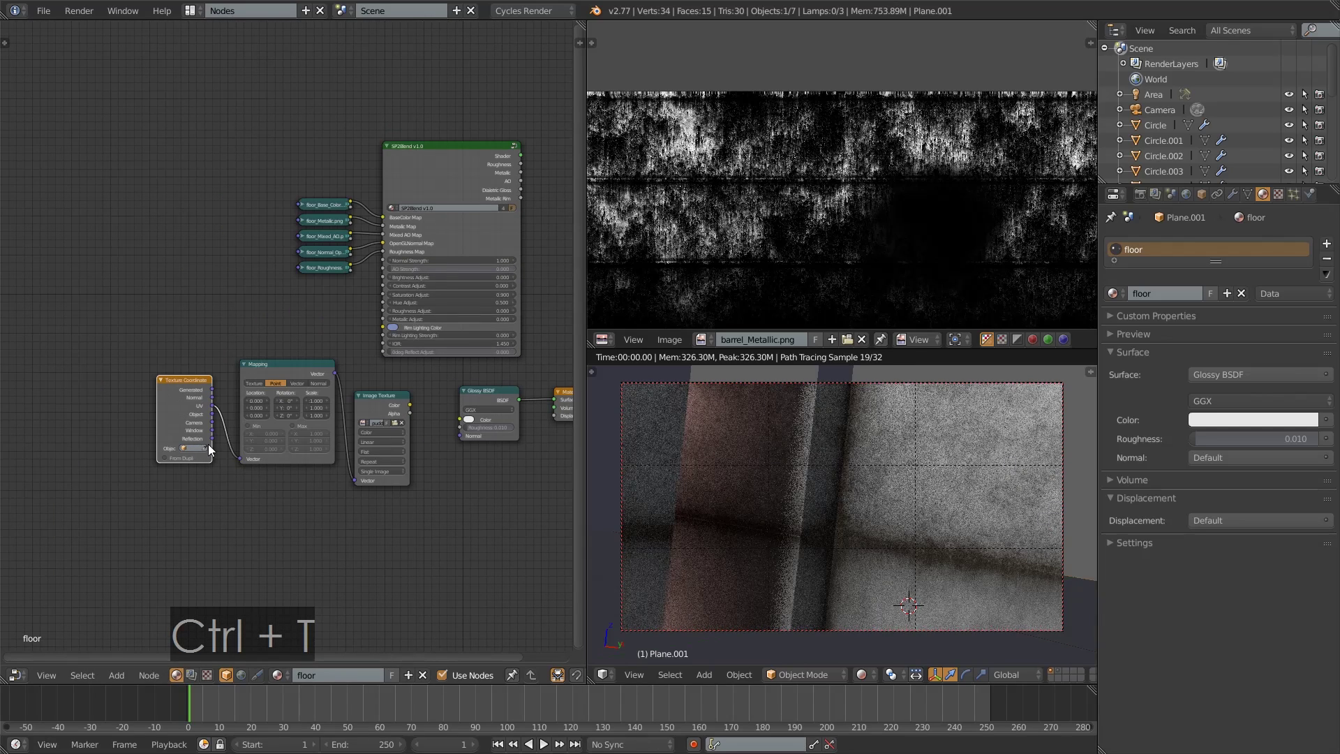
click(302, 375)
drag(212, 390, 244, 459)
- Connect the puddle image's Color to the Glossy BSDF's Color and set the image projection to Box
middle_drag(415, 522, 313, 516)
drag(275, 396, 357, 414)
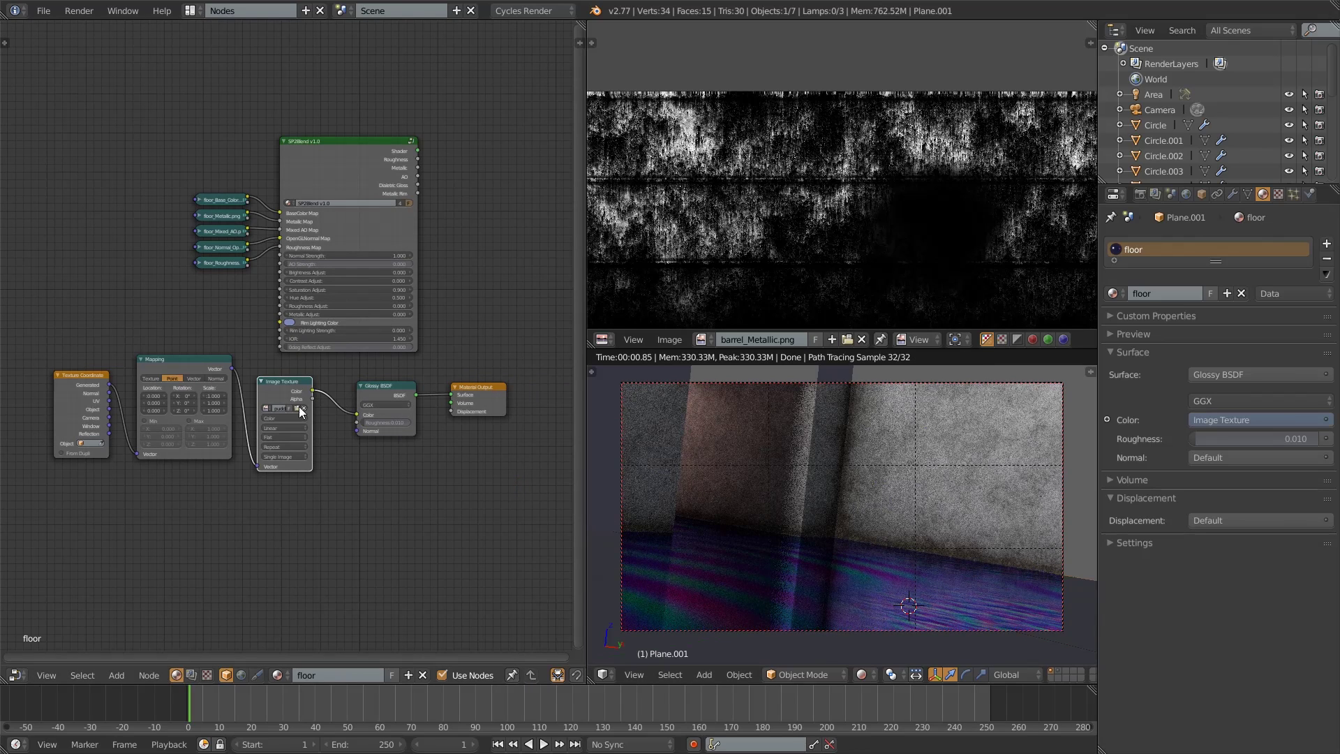
click(276, 437)
click(278, 421)
- Try scales of 4 and 3 in the puddle texture's Mapping node, settling on 2 for all three axes
middle_drag(705, 574, 854, 600)
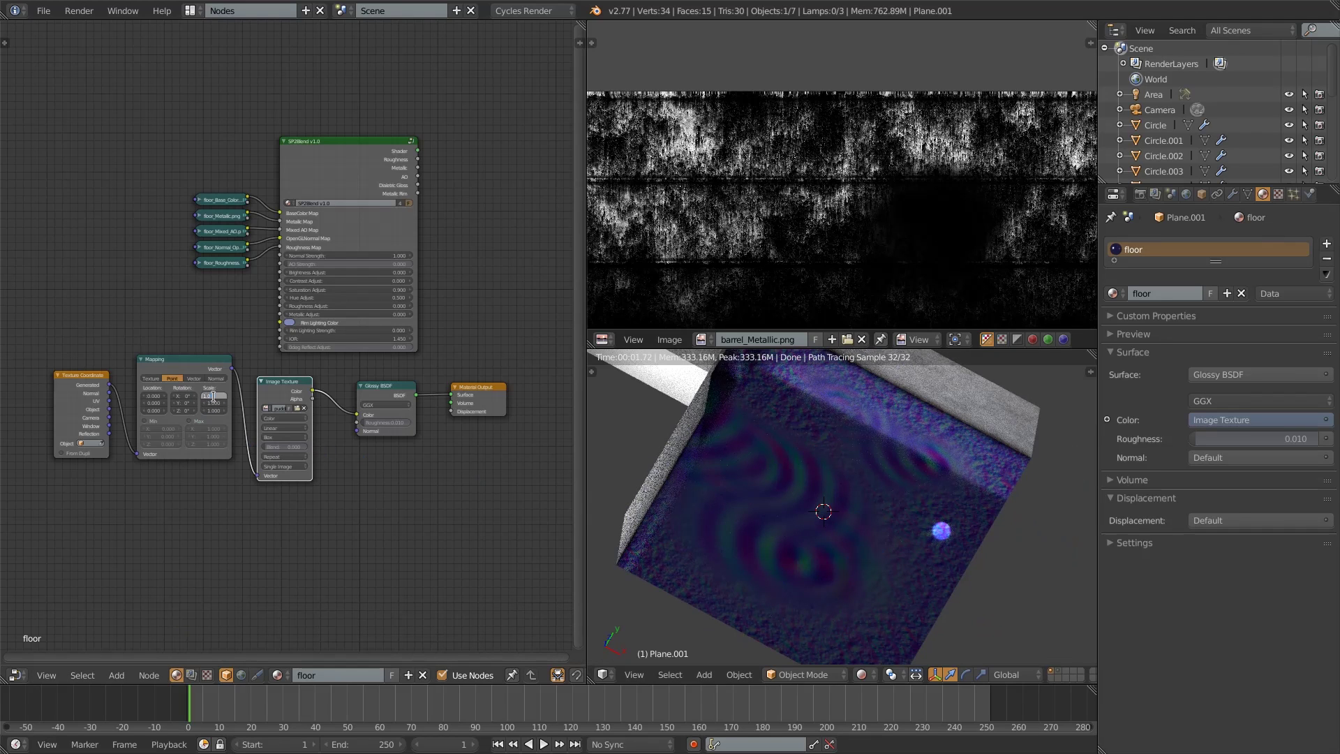
key(Tab)
key(Return)
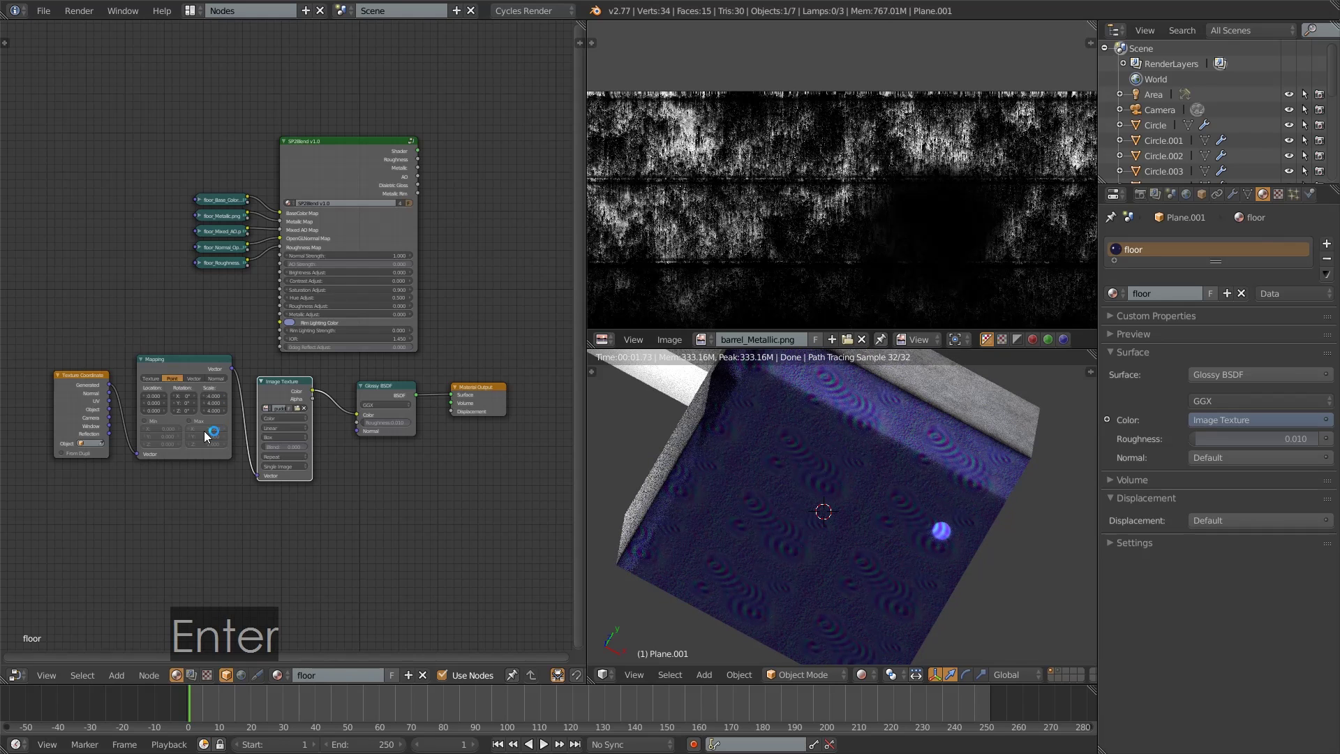
text(3)
key(Return)
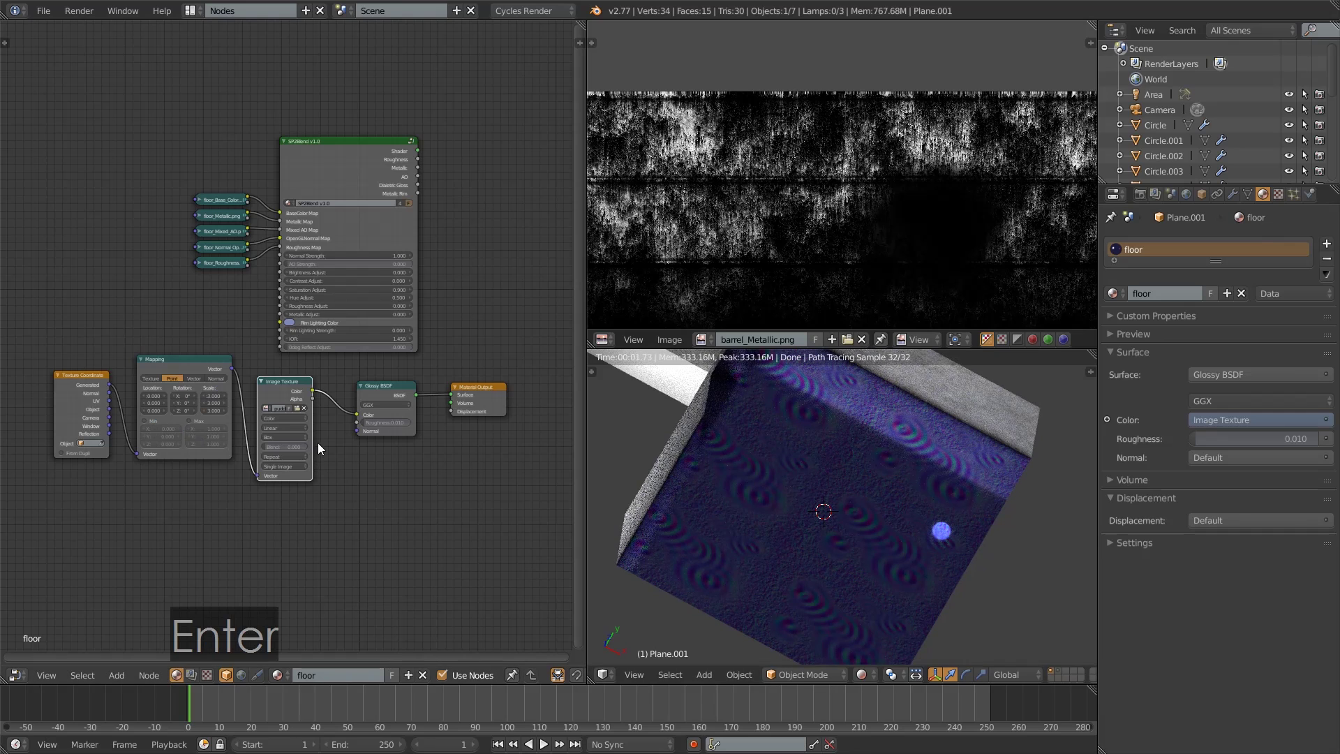
text(2)
key(Return)
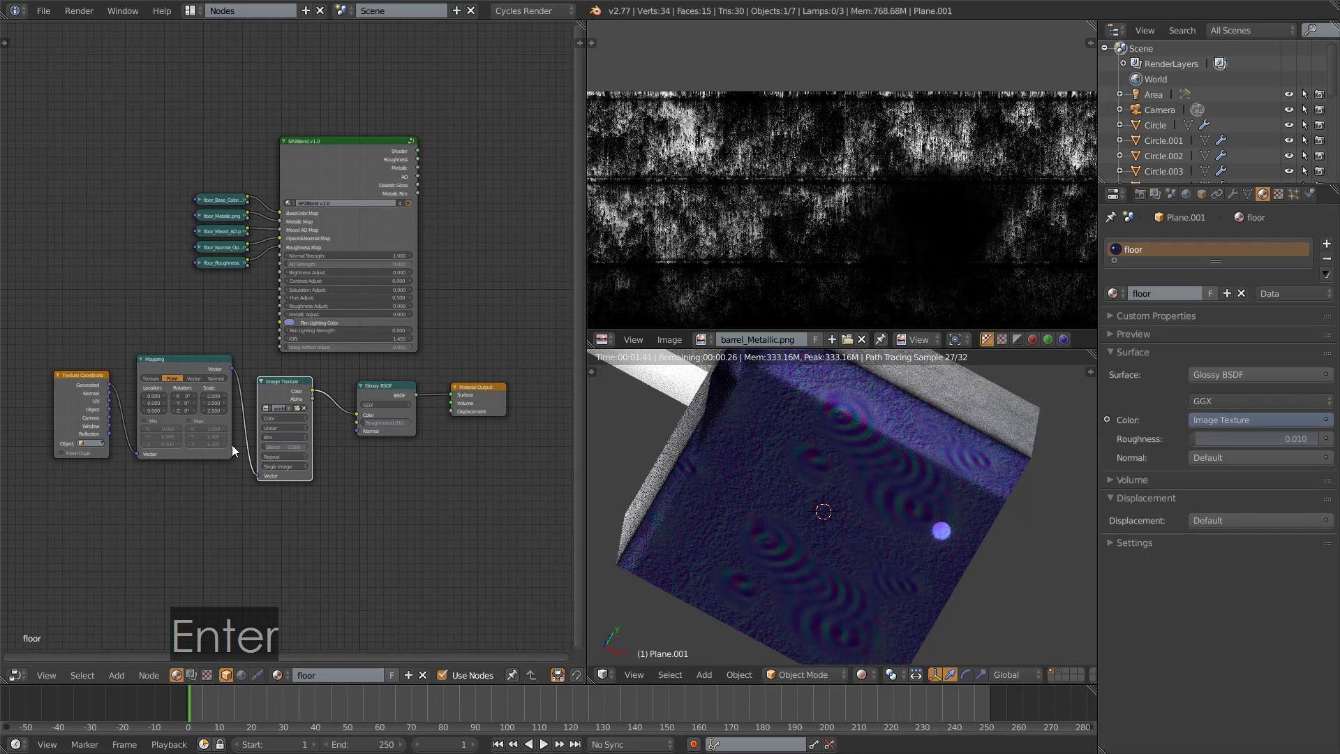
key(a)
scroll(384, 531, down, 1)
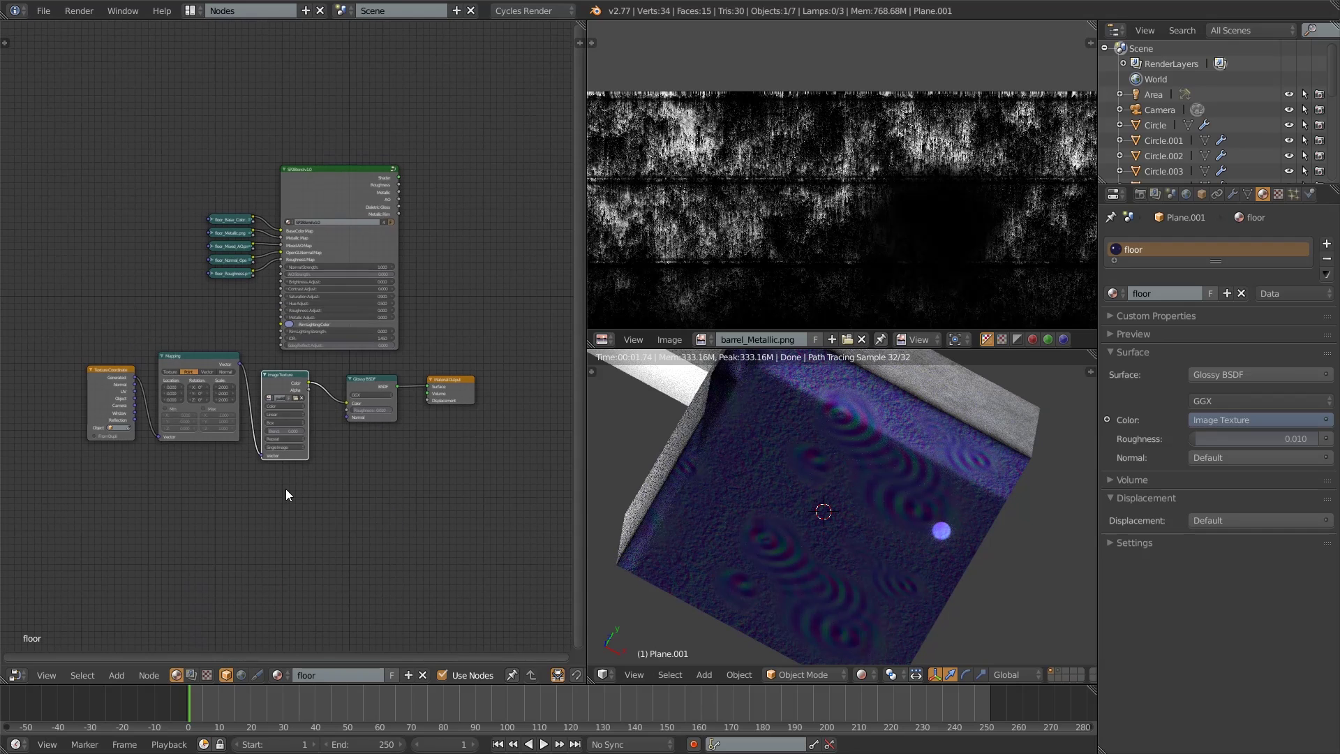
- Move the puddle's Texture Coordinate, Mapping and Image Texture nodes away from the Glossy BSDF and cut the image's Color link
key(b)
drag(88, 352, 299, 515)
key(g)
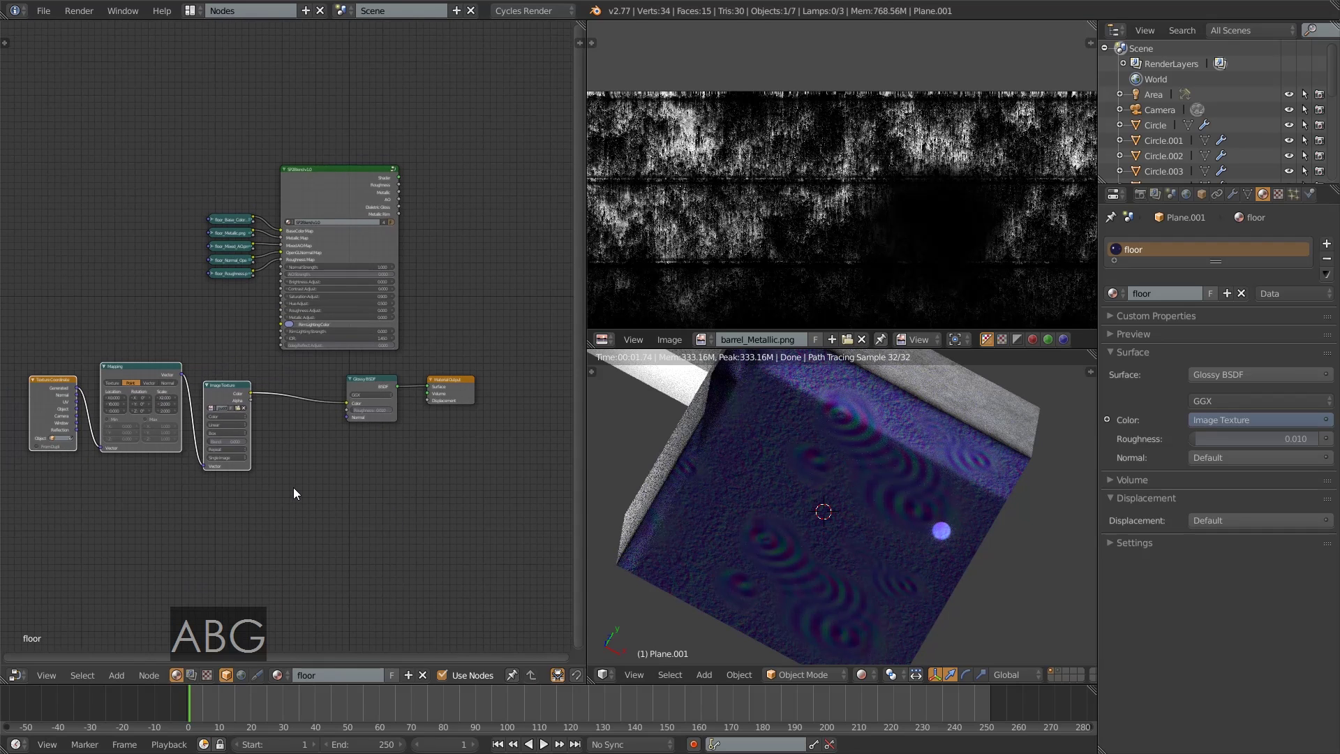
click(293, 487)
ctrl+drag(312, 398, 242, 589)
- Add a Normal Map node, set the puddle image to Non-Color Data, and route its Color through the node into the Glossy BSDF's Normal
click(115, 675)
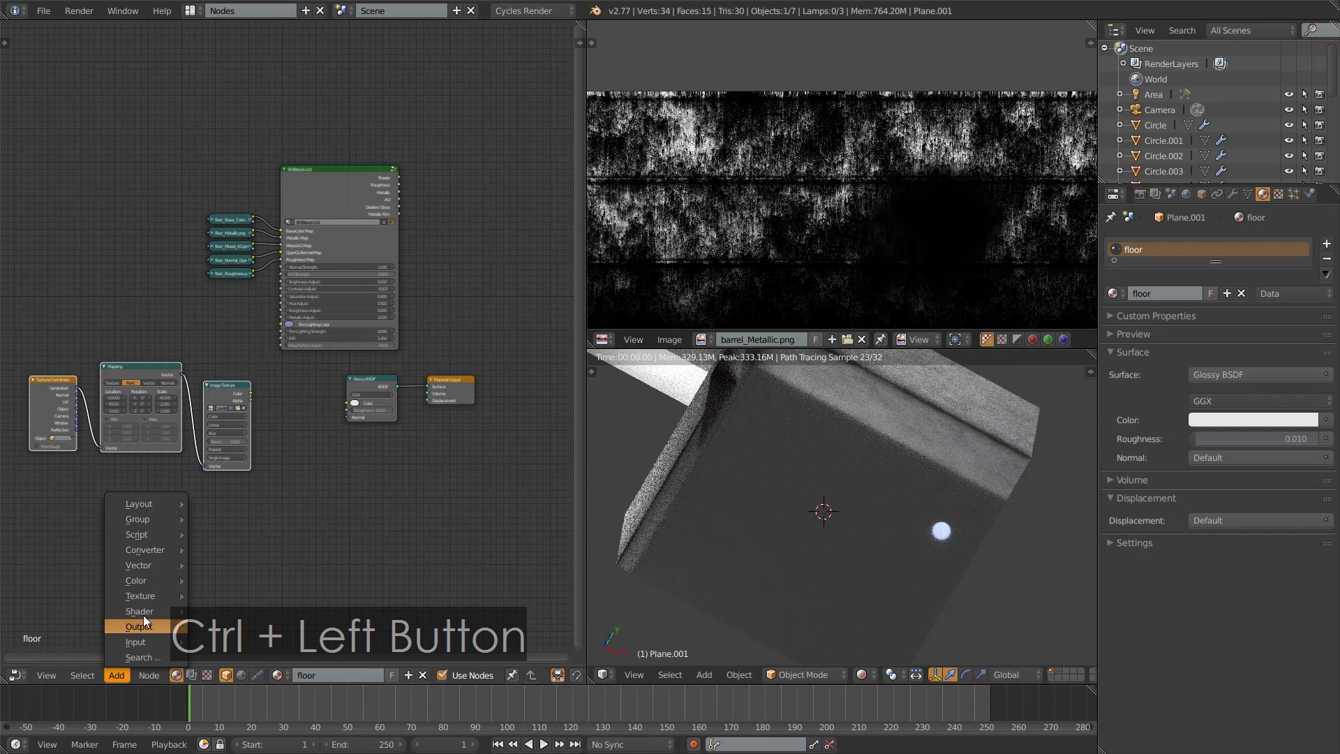
mouse_move(159, 565)
click(230, 601)
click(274, 404)
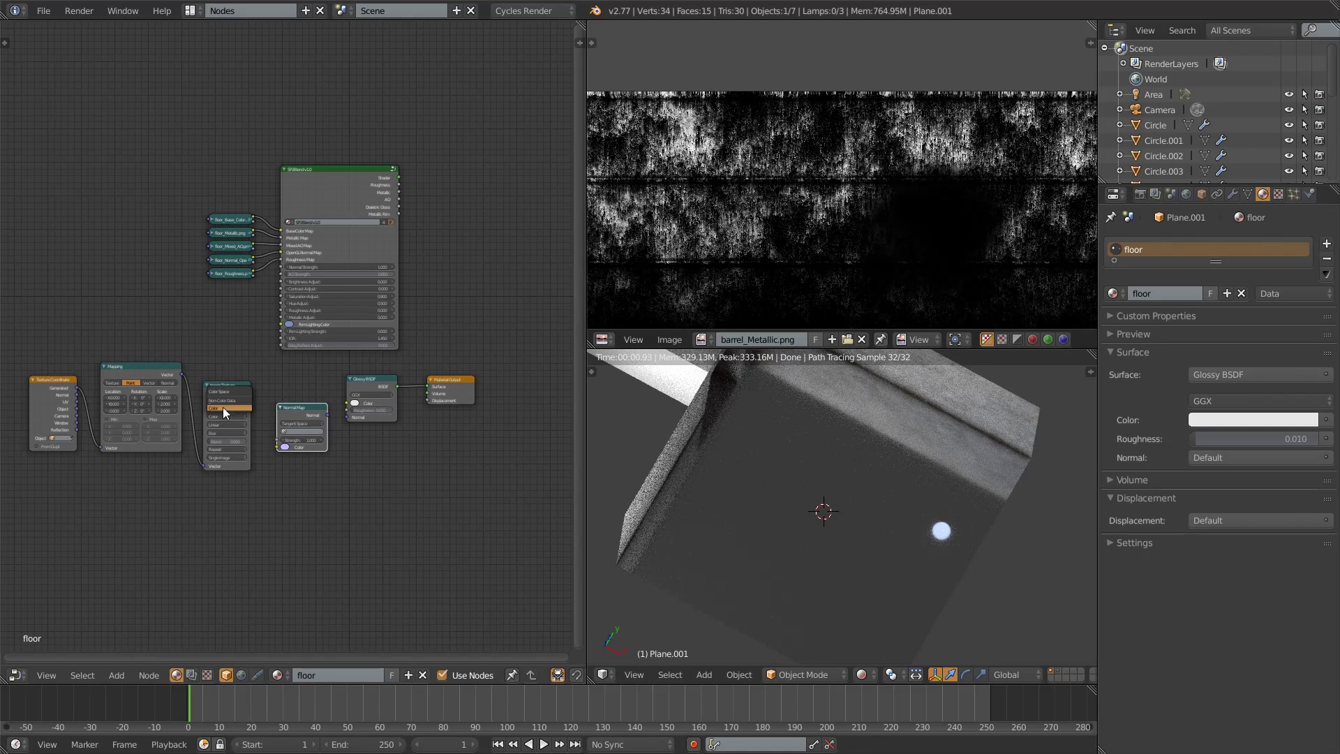
drag(253, 390, 378, 442)
- Set the Normal Map strength to 0.1 and check the floor reflections through the camera
scroll(332, 449, up, 2)
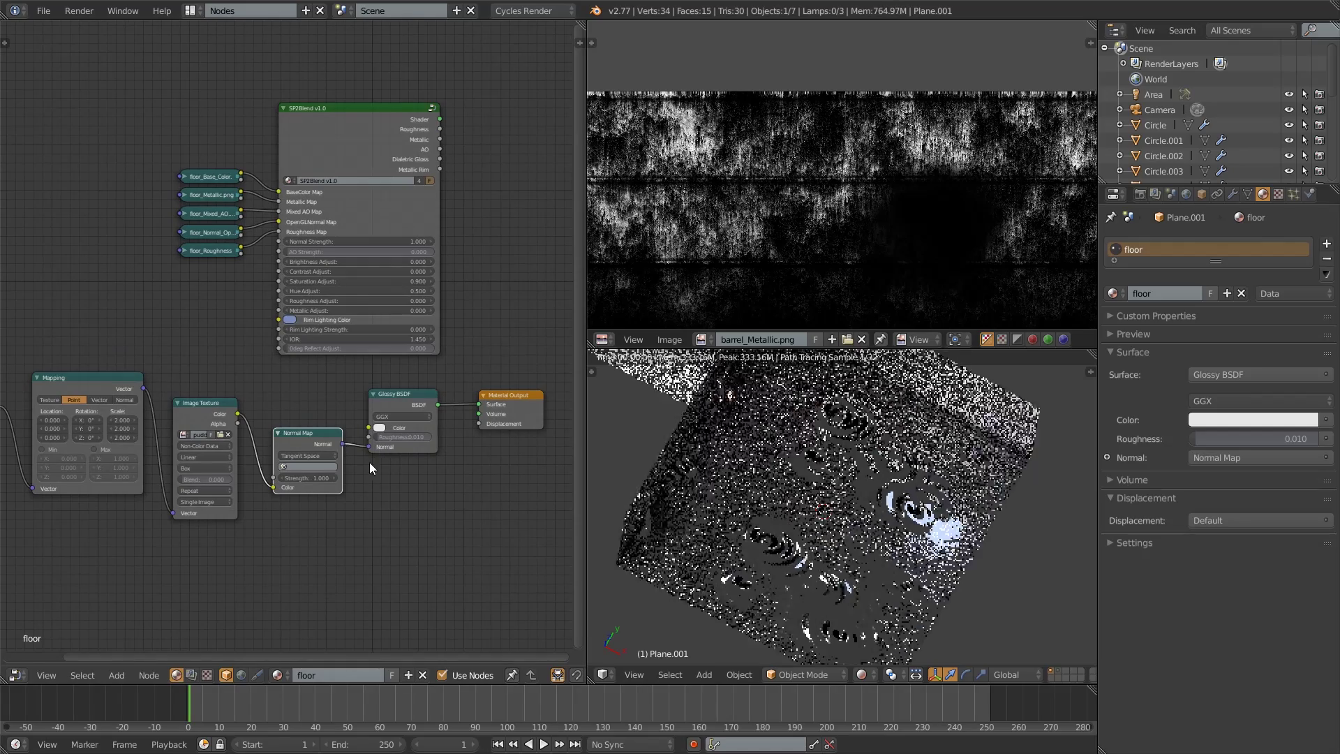
middle_drag(891, 601, 841, 530)
scroll(841, 530, up, 3)
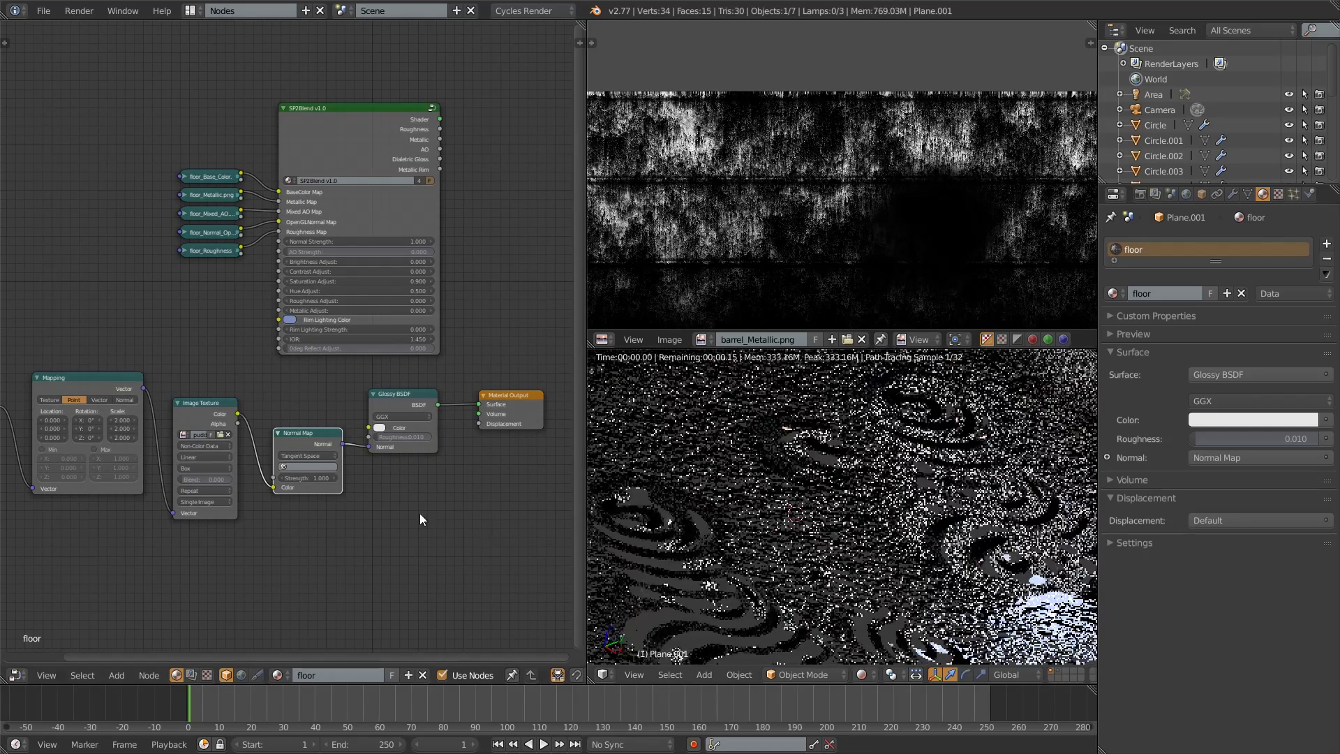
click(318, 478)
text(.1)
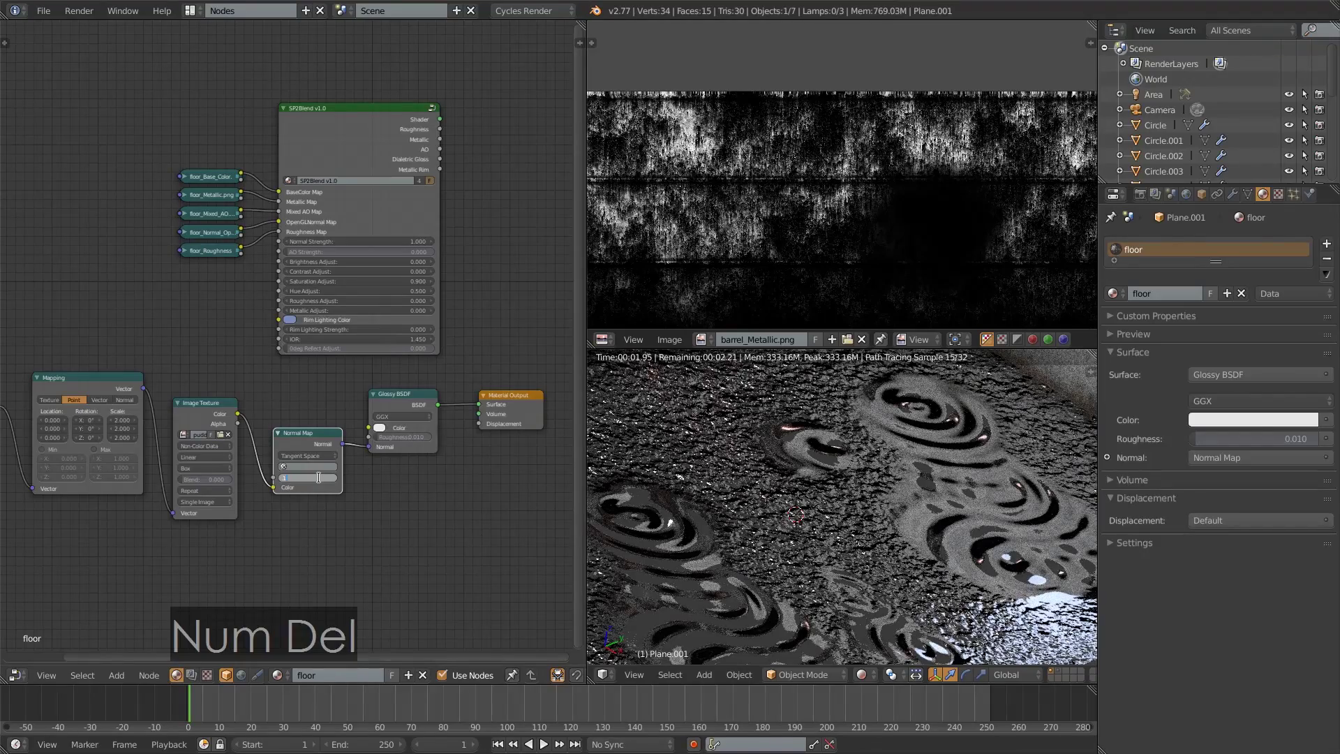
key(Return)
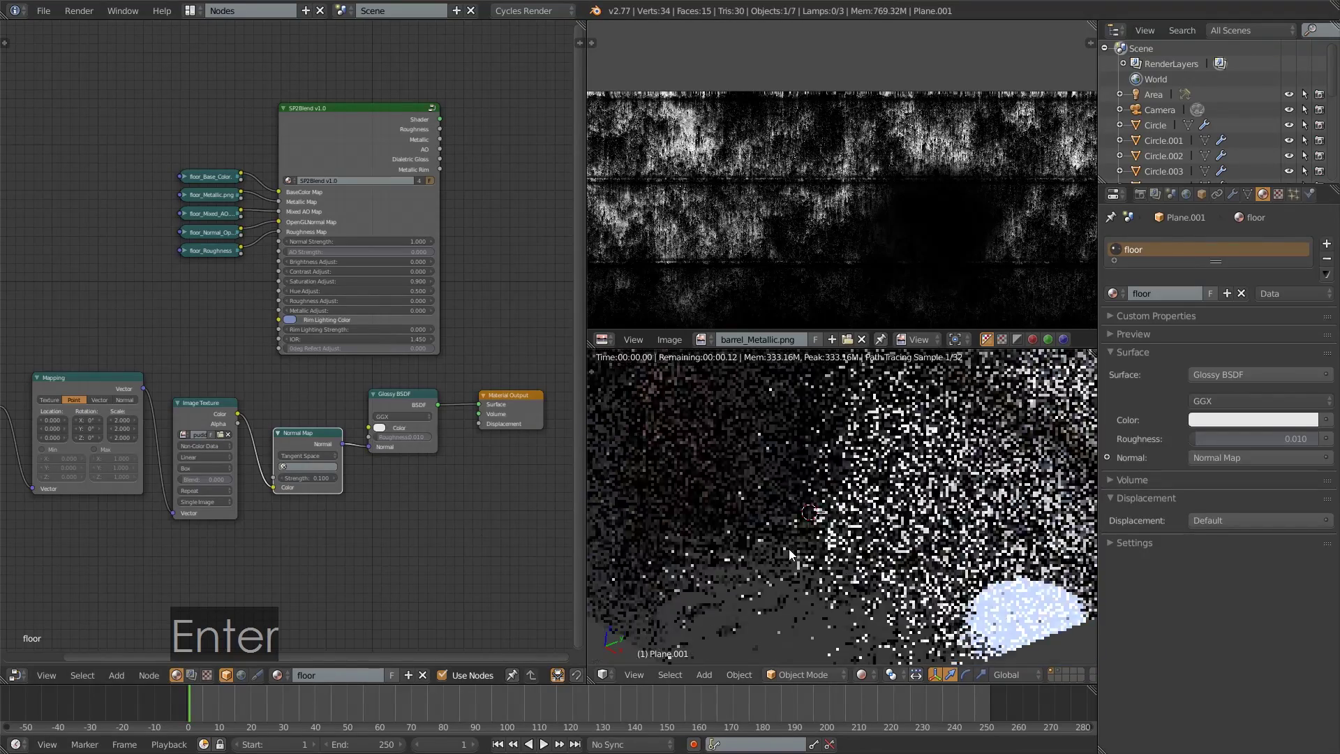
key(KP_0)
key(KP_2)
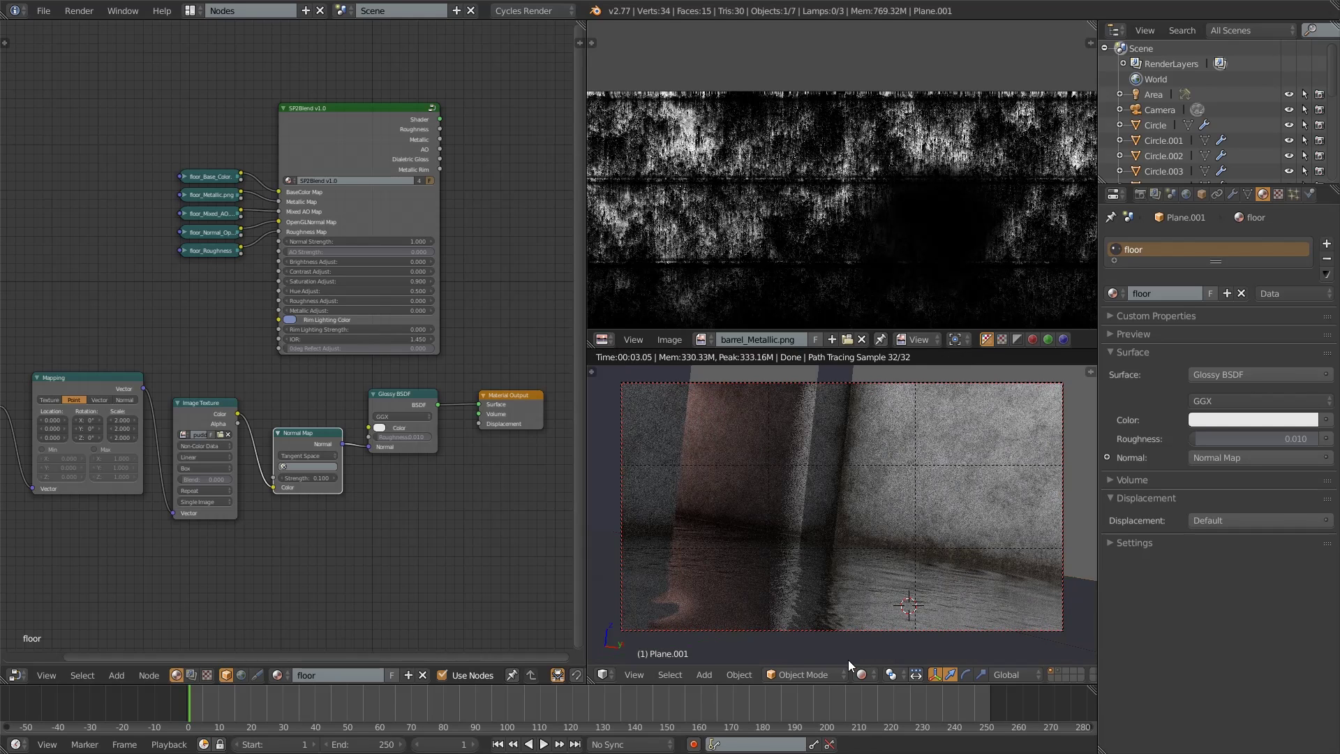
- Move the Material Output node beside the SP2Blend node and connect SP2Blend's Shader to its Surface
scroll(502, 450, down, 3)
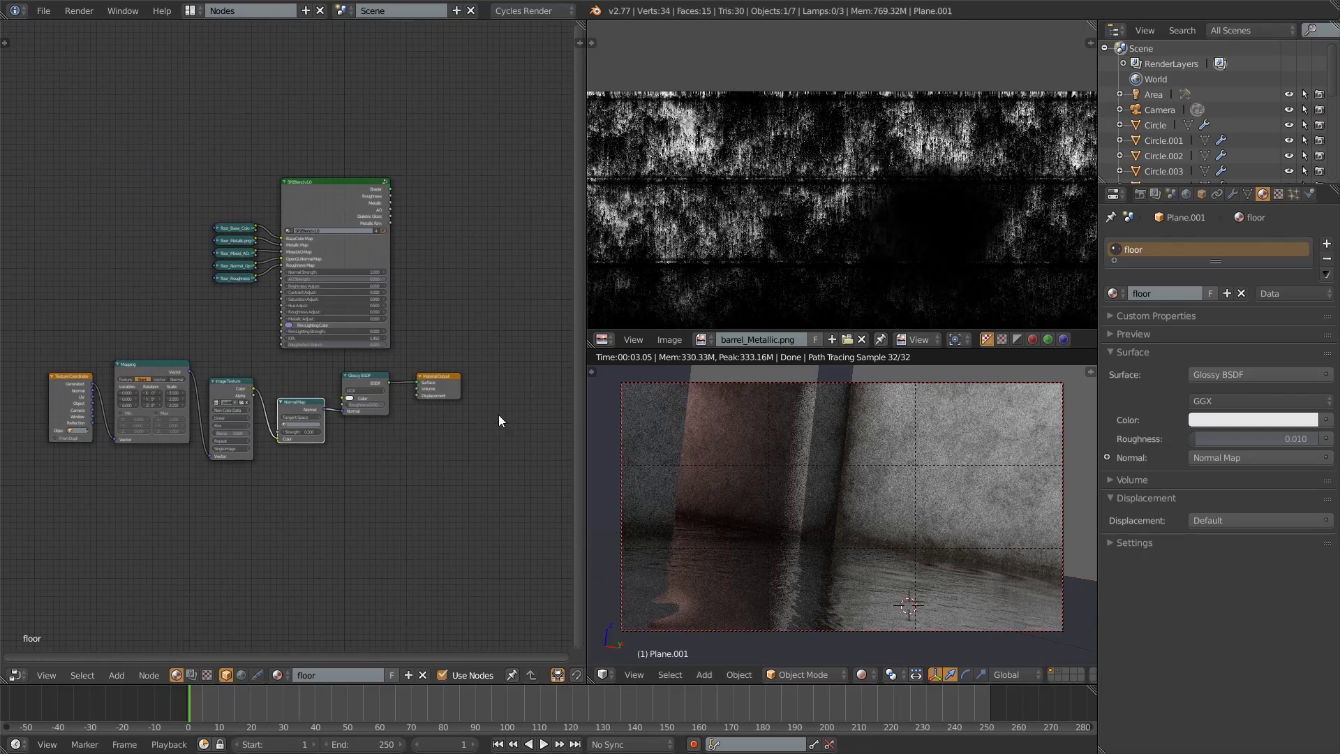
drag(382, 411, 490, 278)
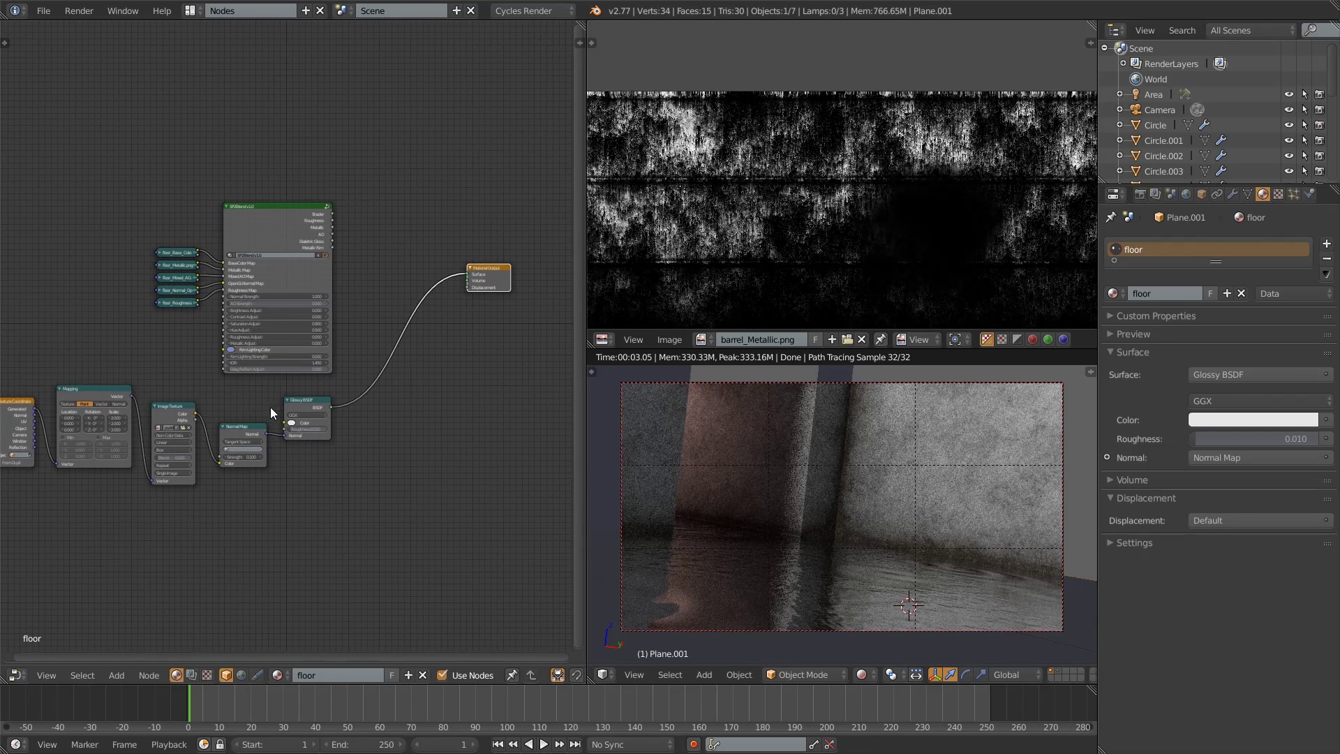
drag(332, 214, 468, 274)
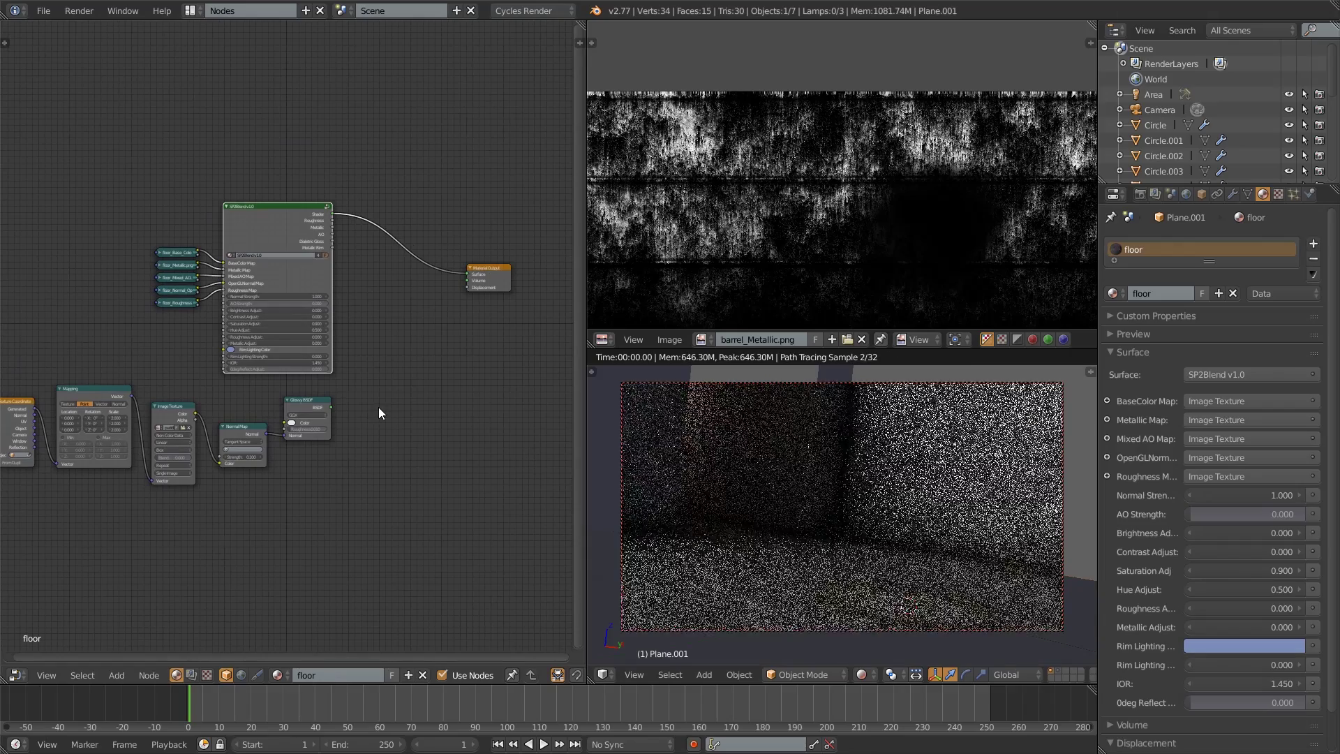
- Insert a Mix Shader between SP2Blend and the Material Output, with the Glossy BSDF as its second shader
click(117, 675)
mouse_move(161, 612)
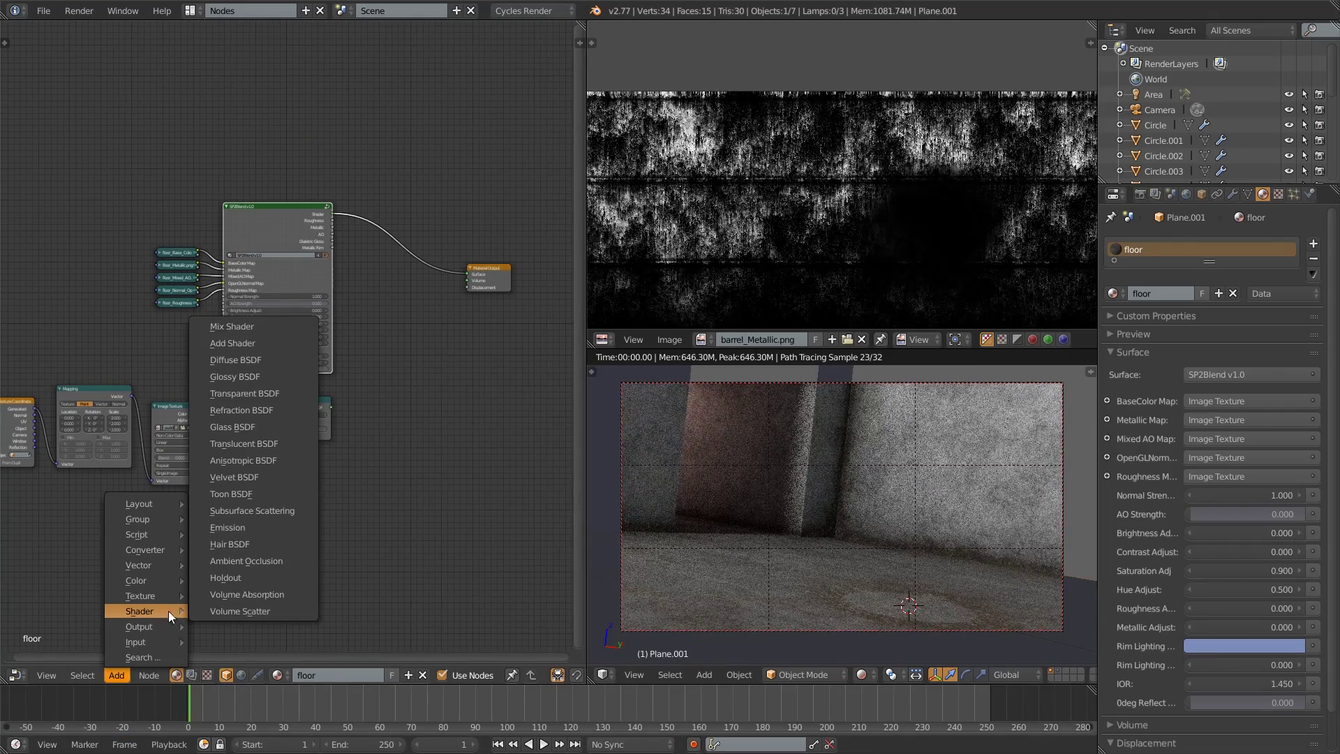
click(266, 323)
click(388, 235)
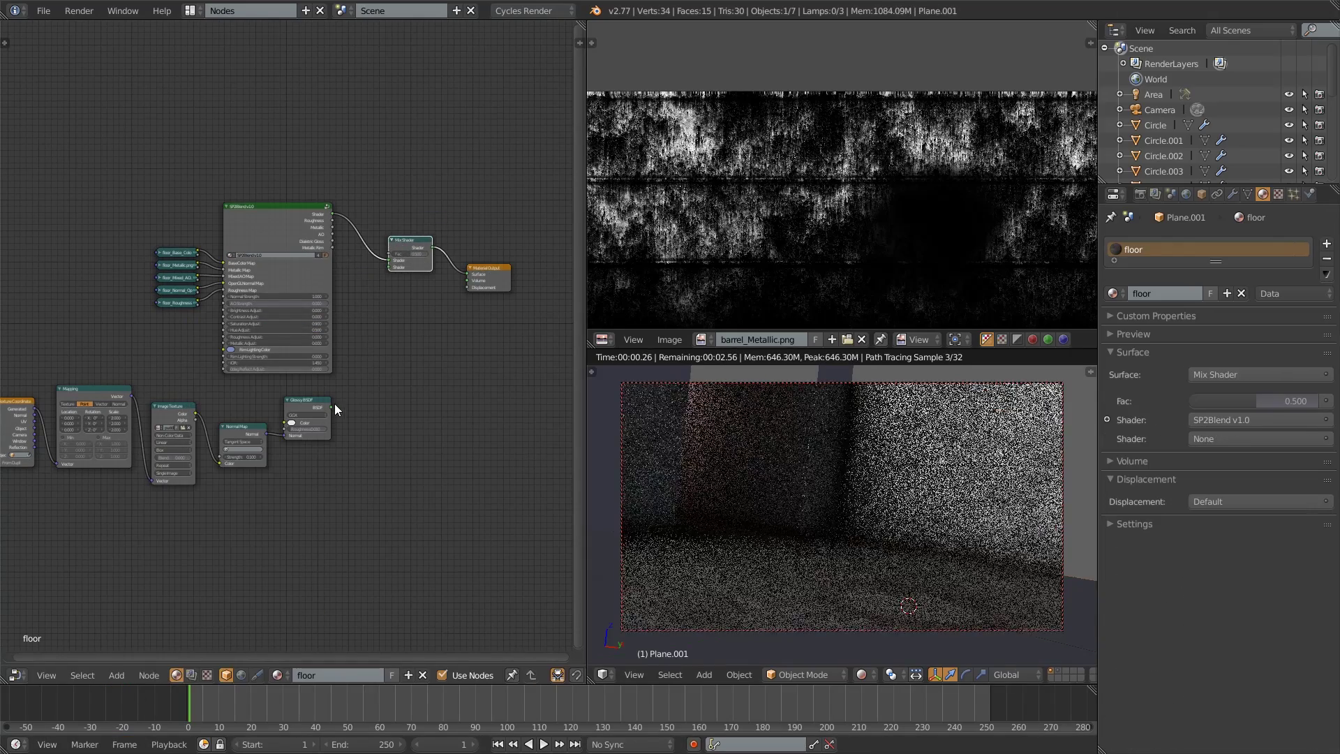
drag(331, 407, 390, 267)
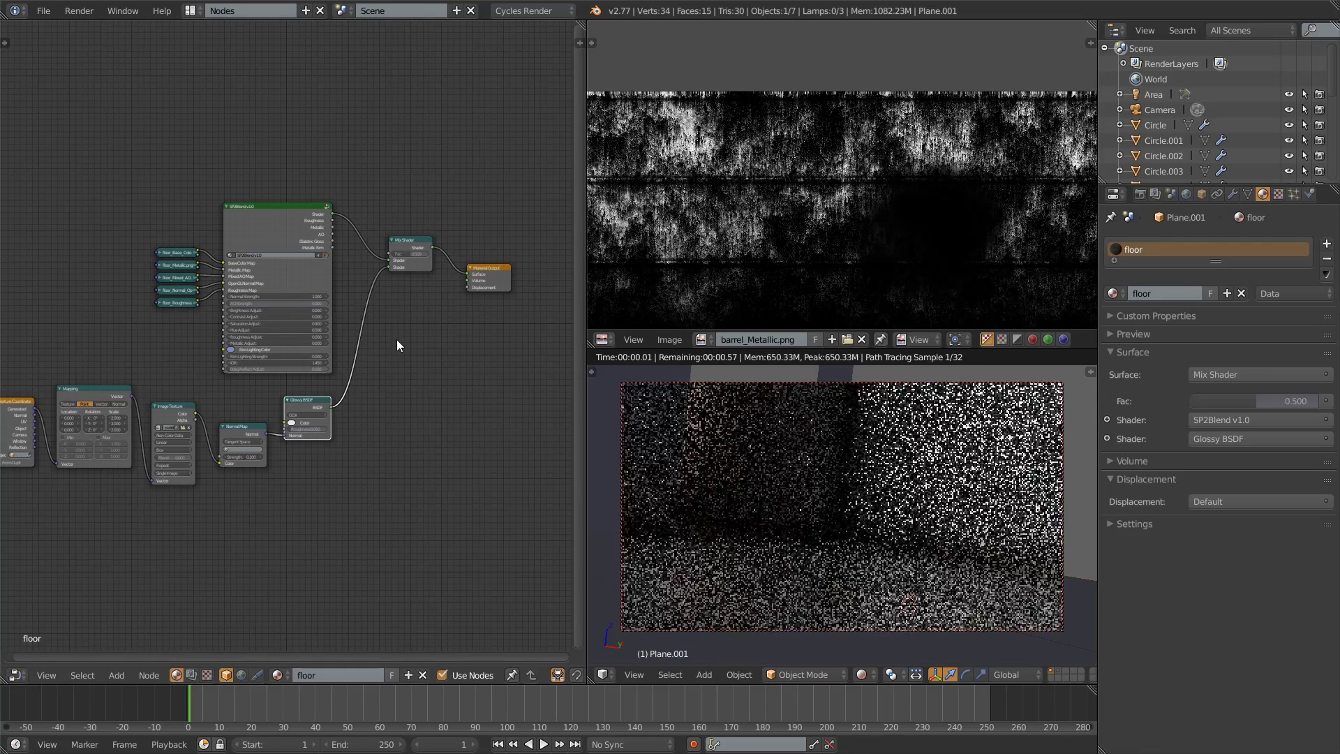
- Add a Noise Texture node above the SP2Blend node
middle_drag(389, 392, 338, 437)
scroll(397, 430, up, 2)
scroll(371, 359, up, 1)
click(199, 310)
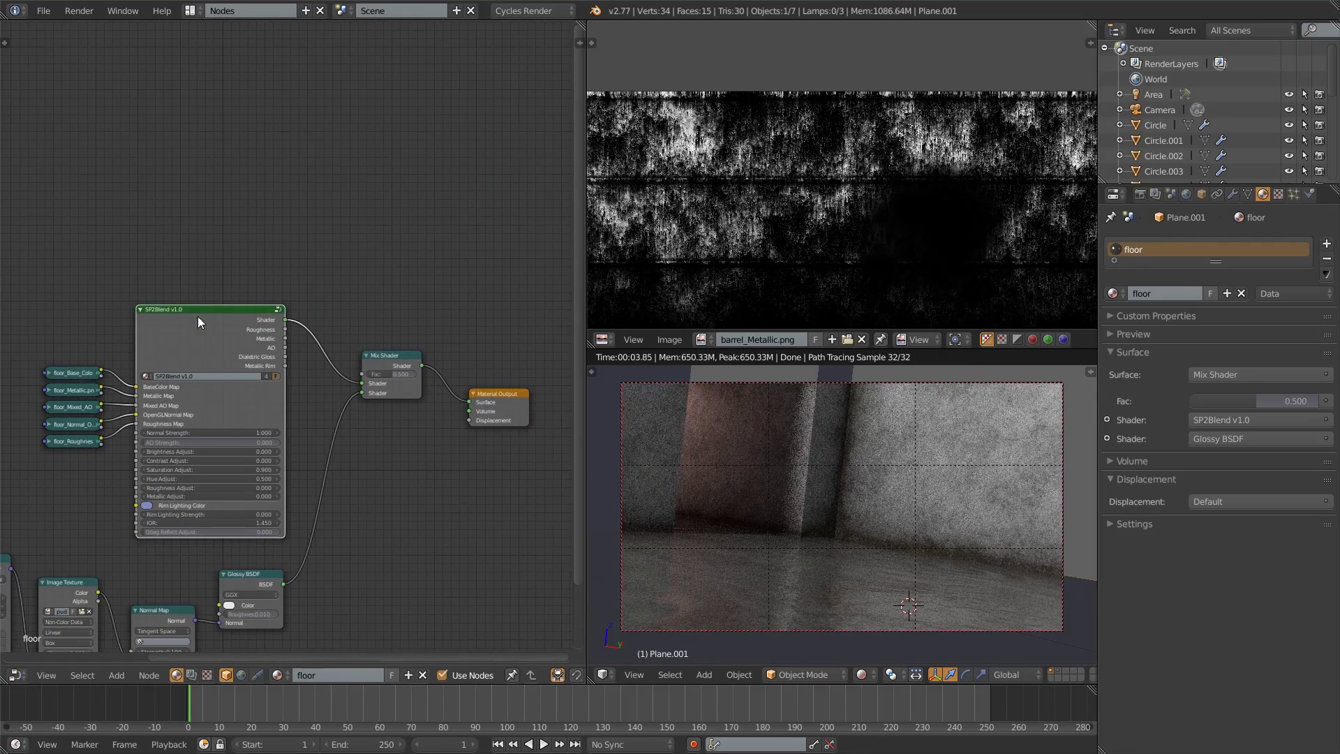
click(369, 360)
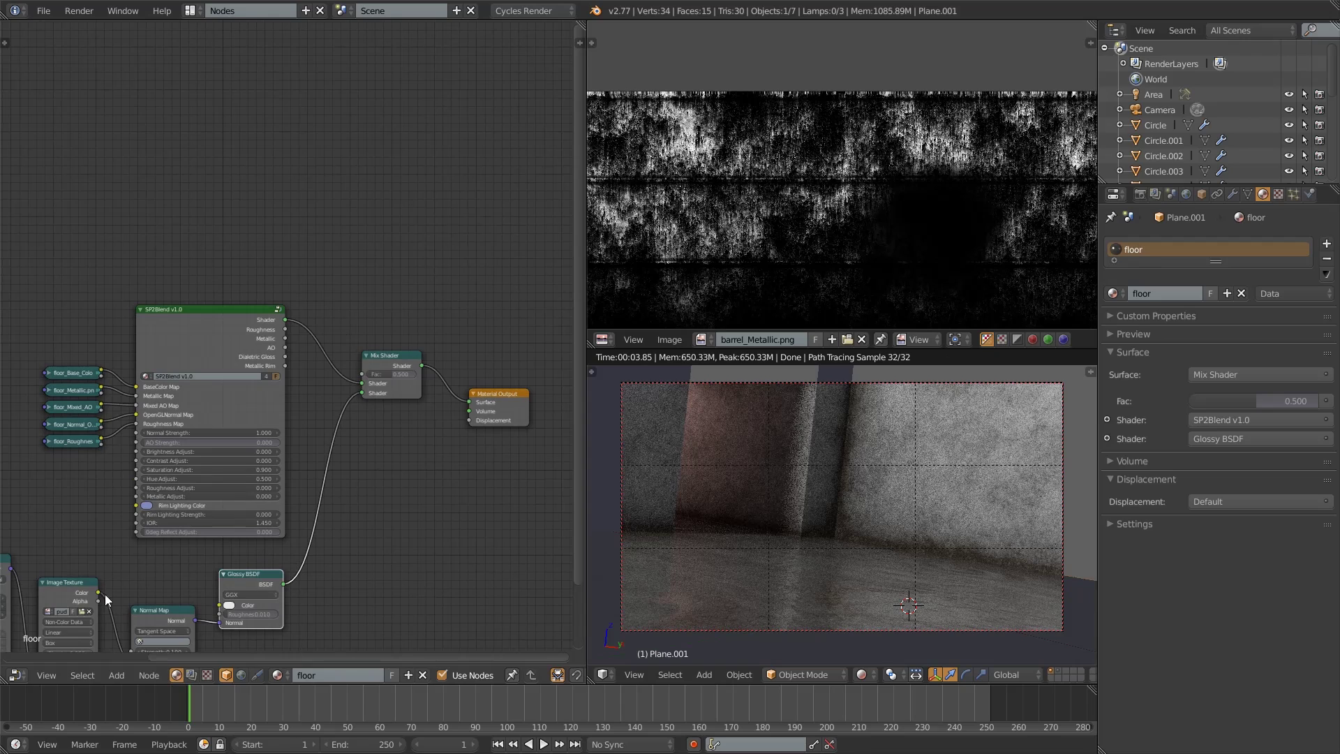
click(113, 675)
mouse_move(163, 592)
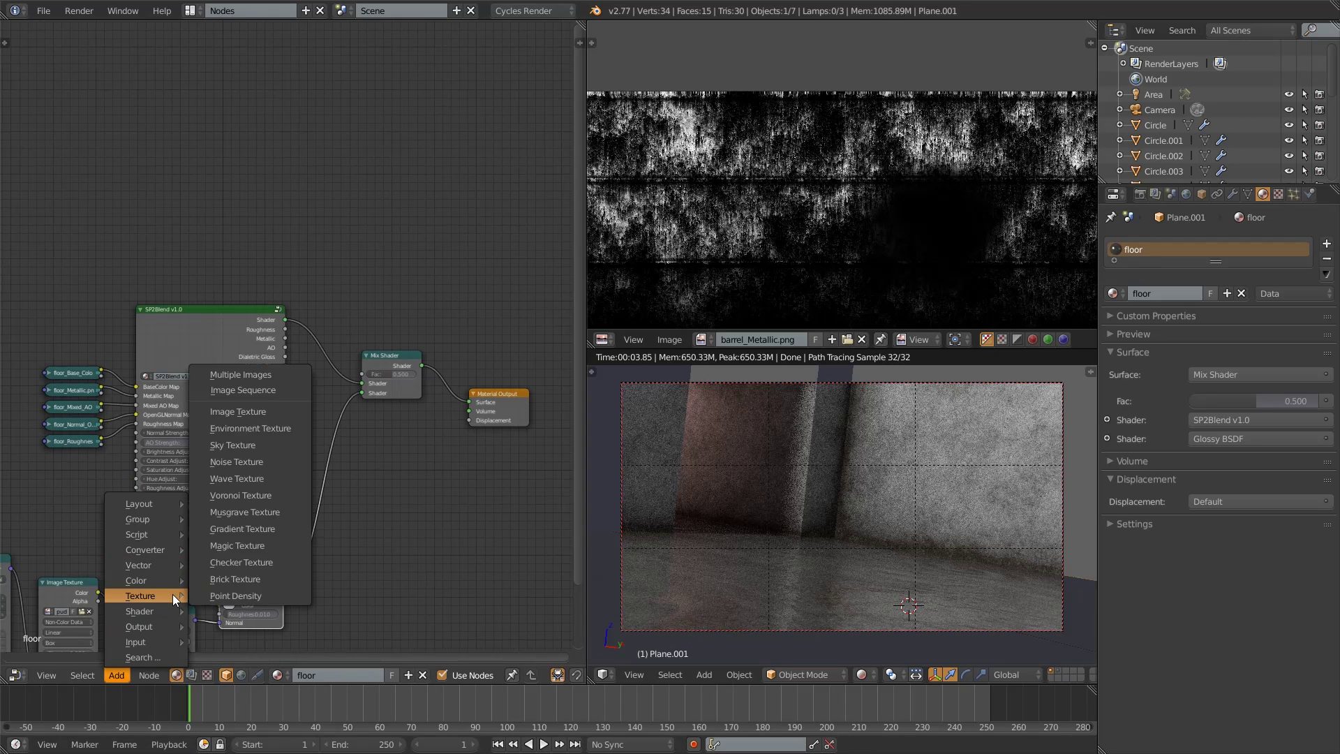
click(254, 462)
click(90, 168)
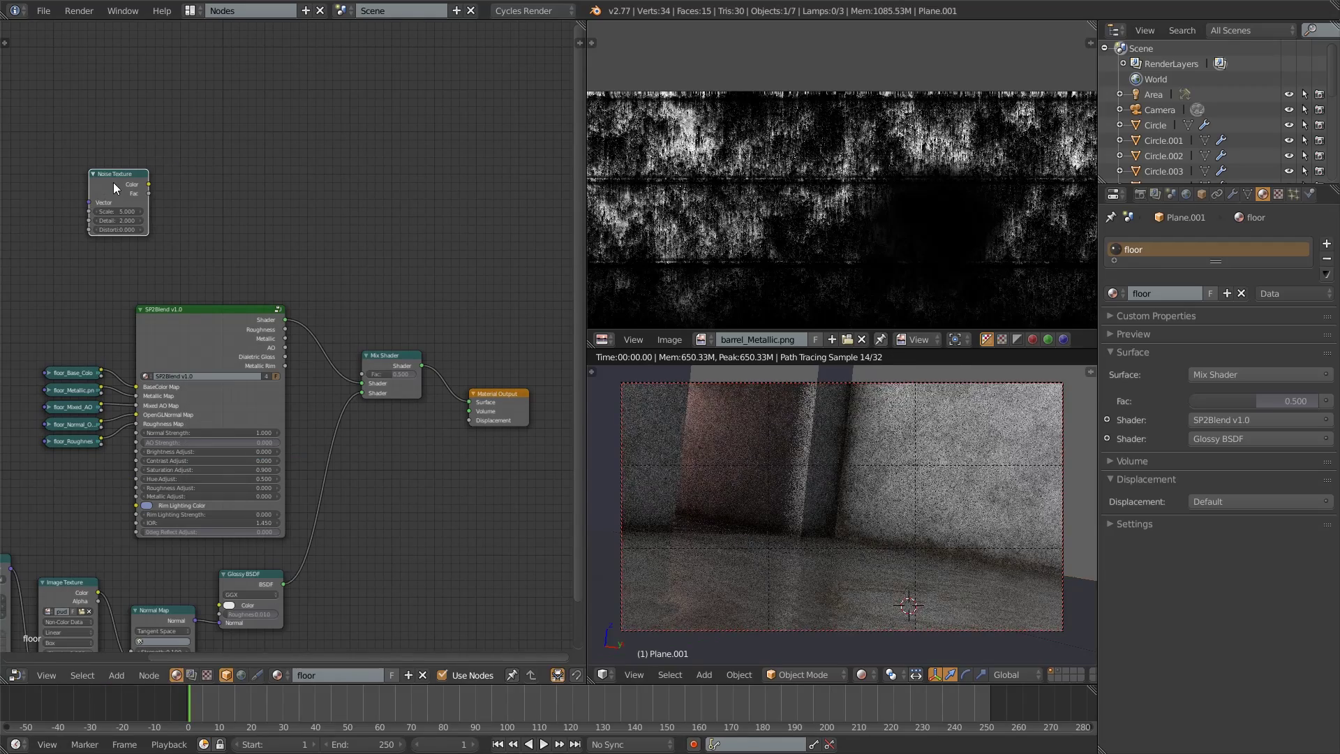
- Preview the Noise Texture on the floor, switching from its Color output to its Fac output
ctrl+shift+click(108, 182)
middle_drag(113, 186, 201, 258)
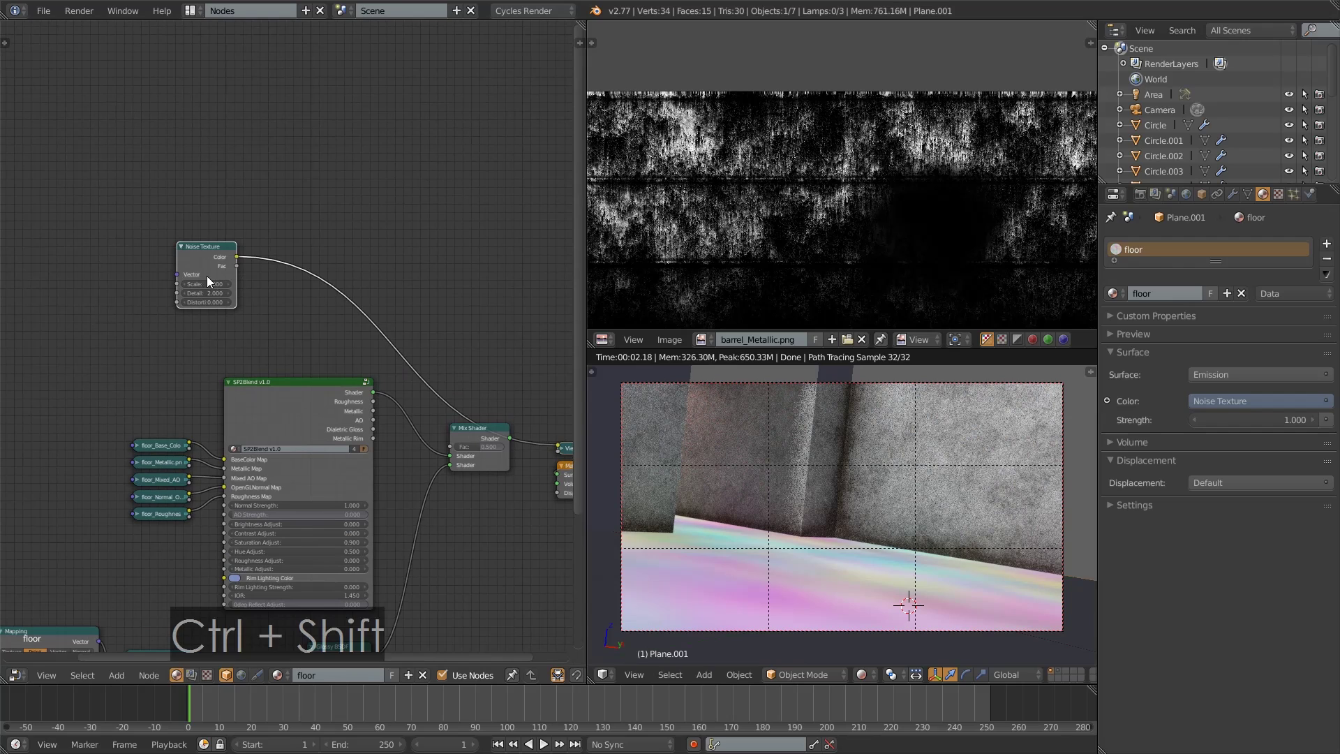
ctrl+shift+click(210, 279)
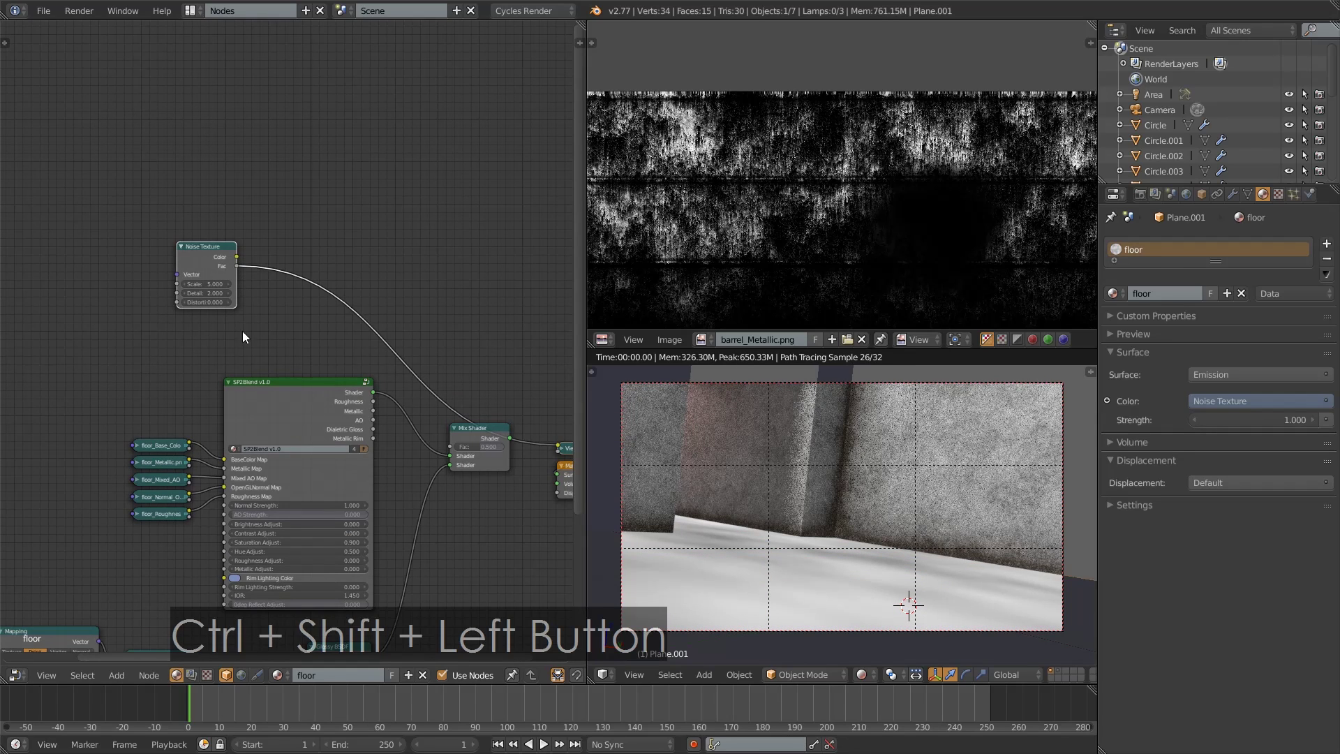
- Try Noise Texture scales of 2, 3 and 6, settling on 8 after viewing the whole floor
scroll(284, 335, up, 3)
scroll(284, 336, up, 2)
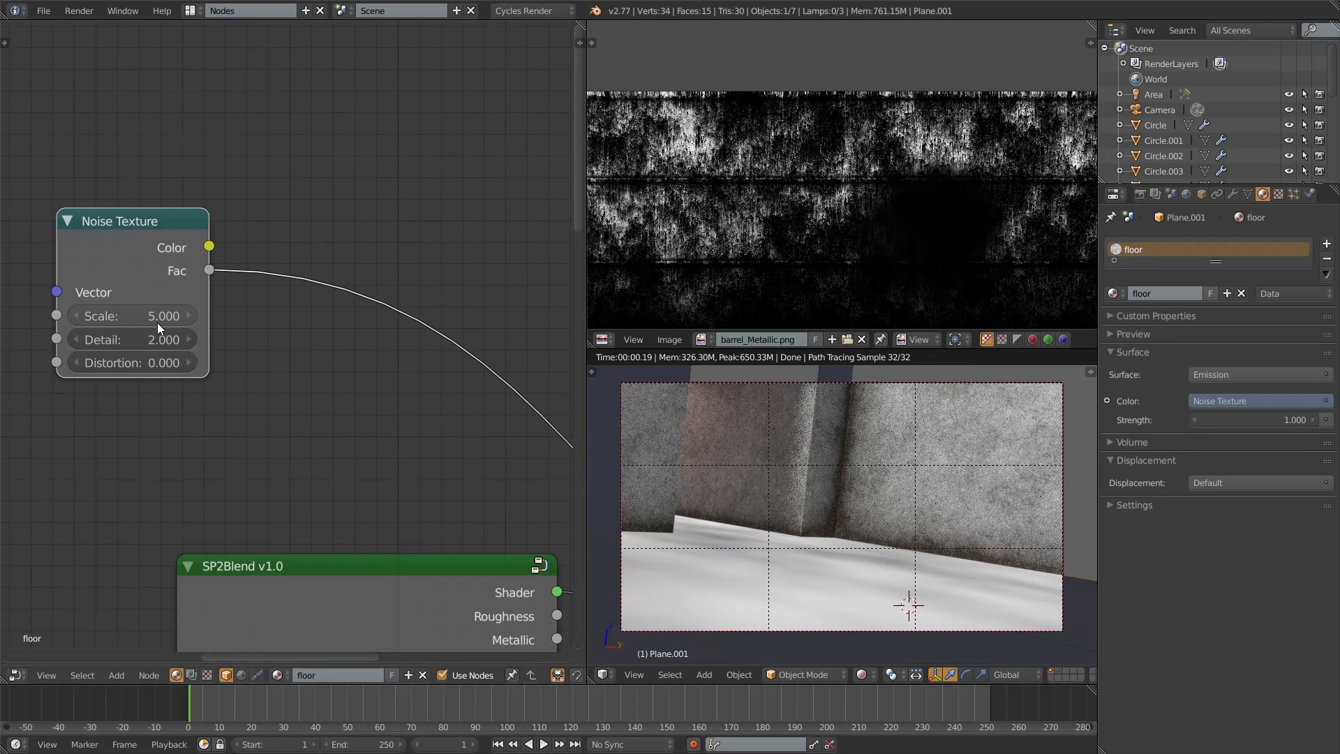
text(2)
key(Return)
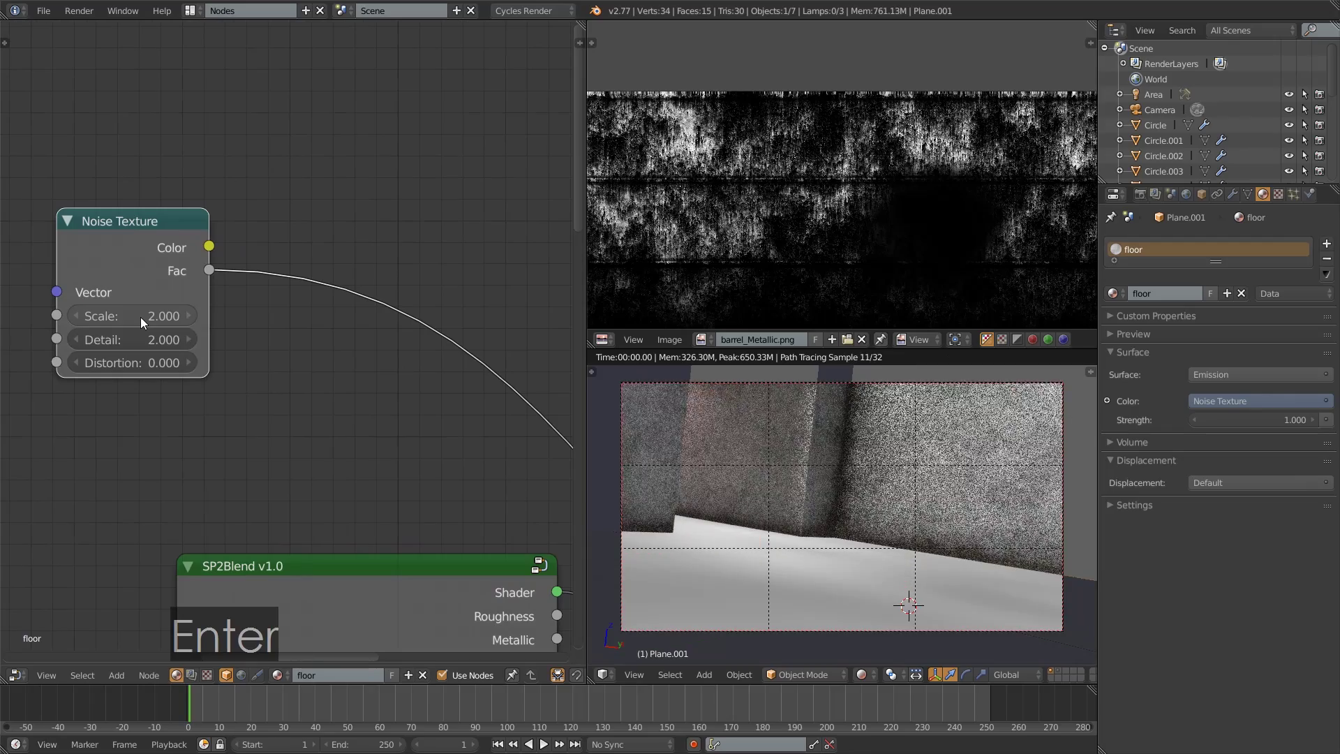
click(138, 316)
text(3)
key(Return)
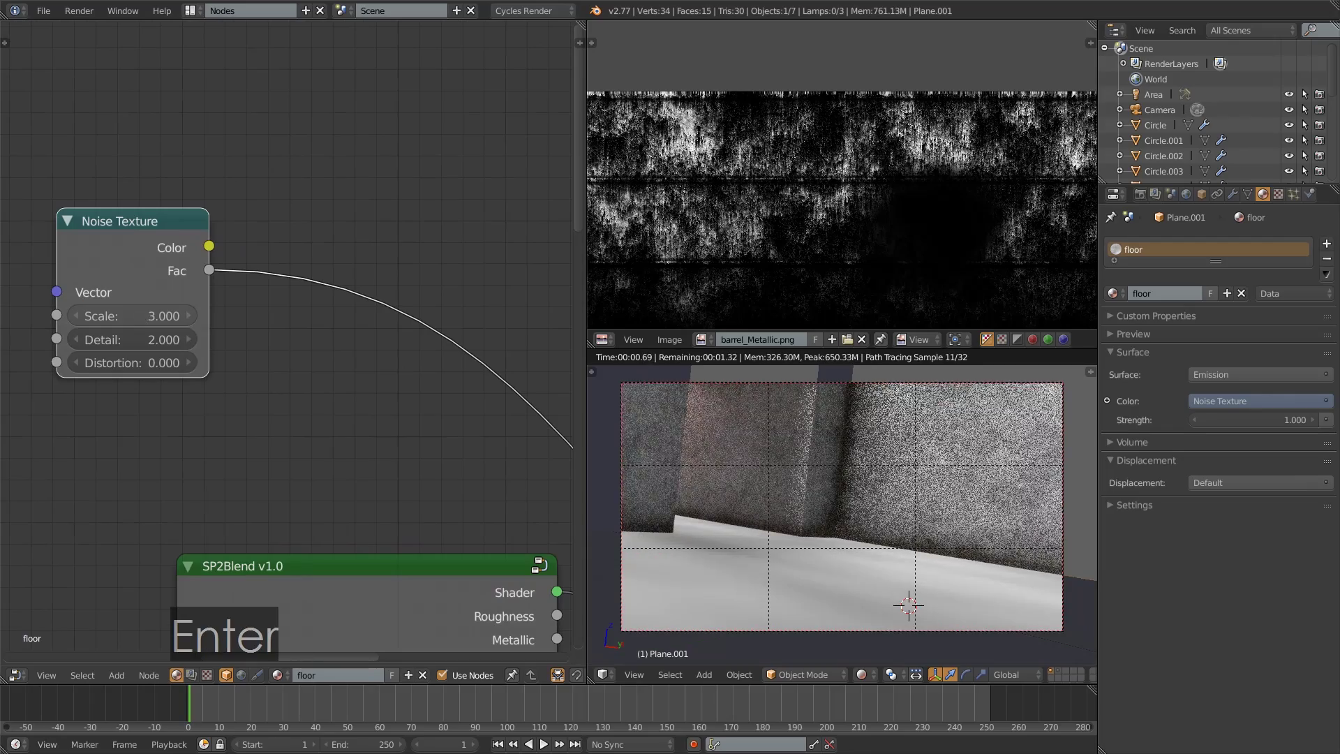
click(140, 317)
text(6)
key(Return)
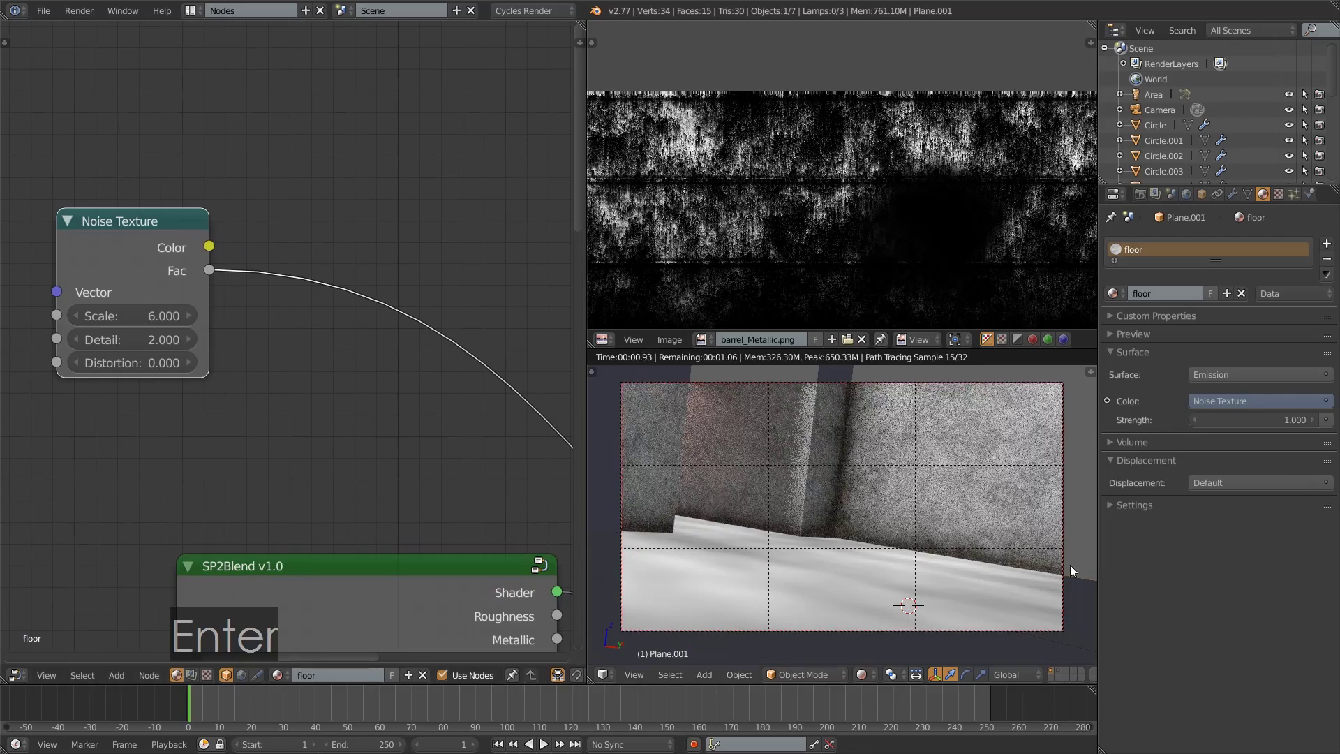
middle_drag(981, 553, 989, 588)
scroll(989, 588, down, 5)
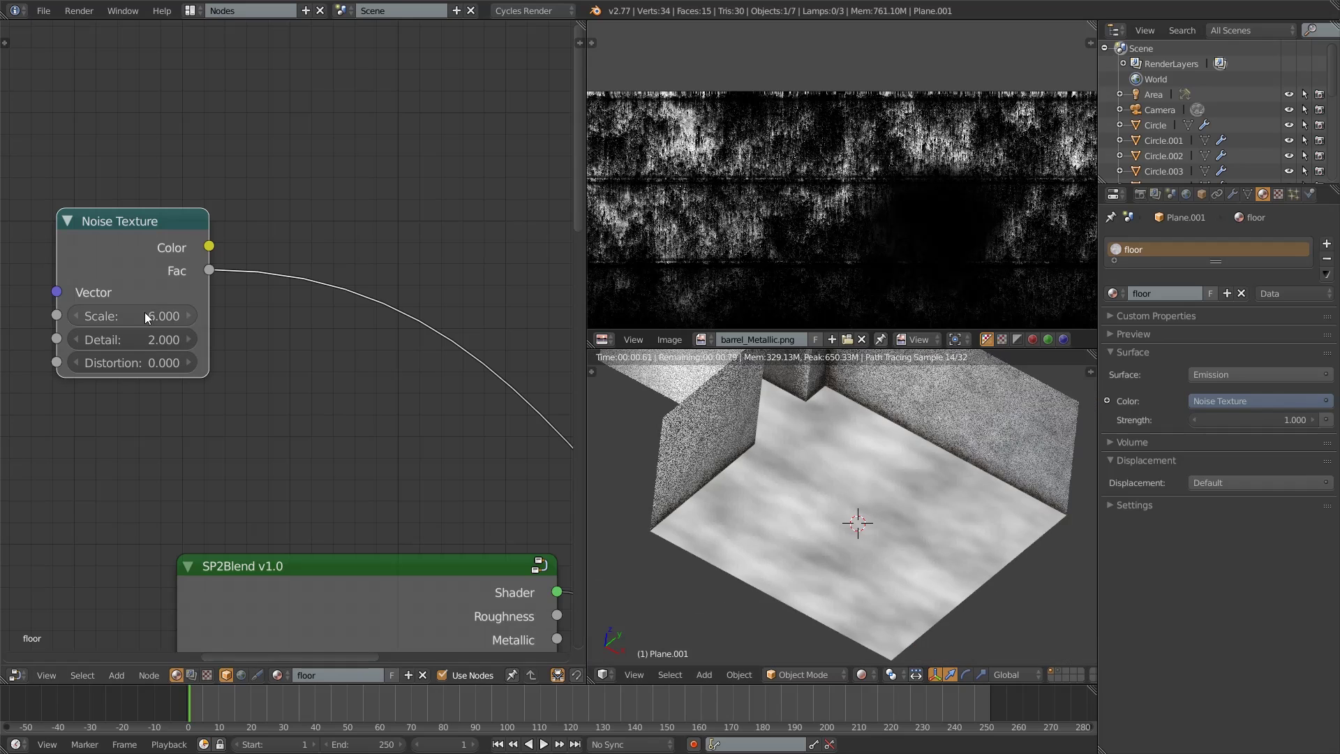
text(8)
key(Return)
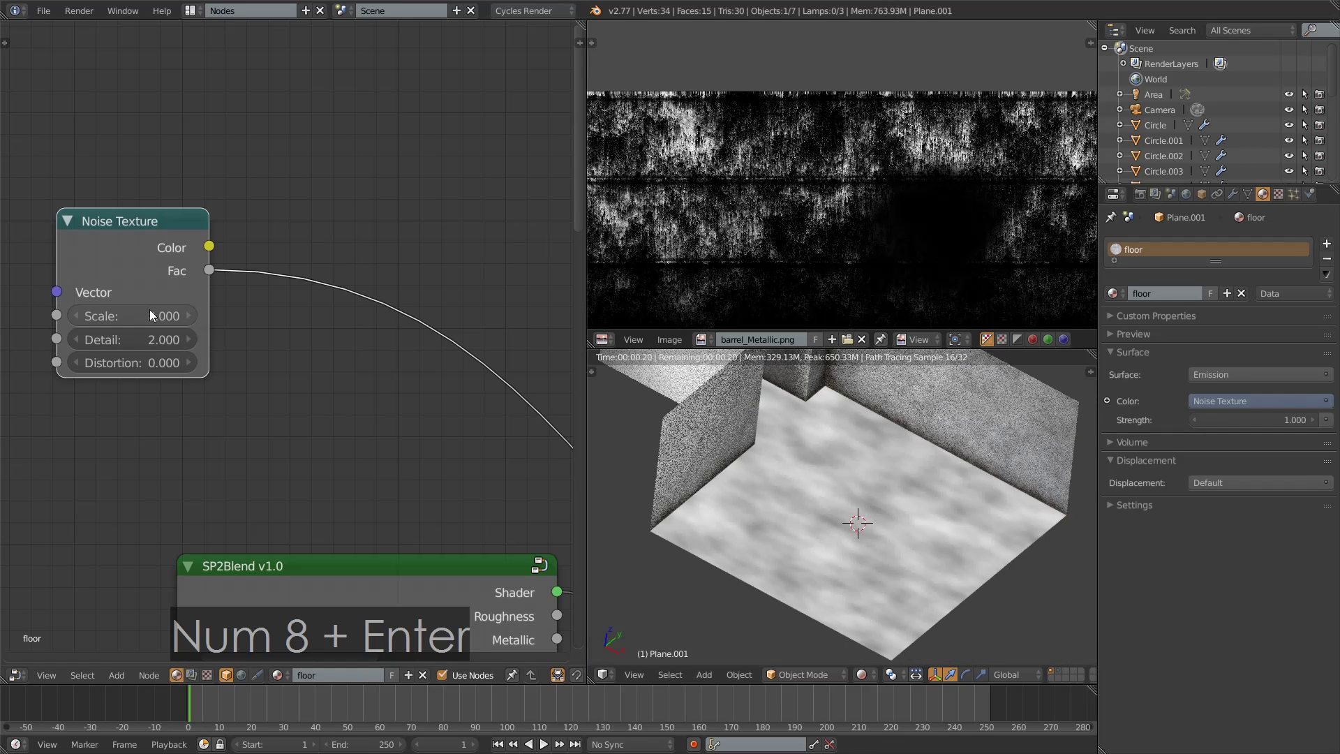
- Insert a ColorRamp node on the link leaving the Noise Texture's Fac output
click(119, 675)
mouse_move(165, 543)
click(261, 339)
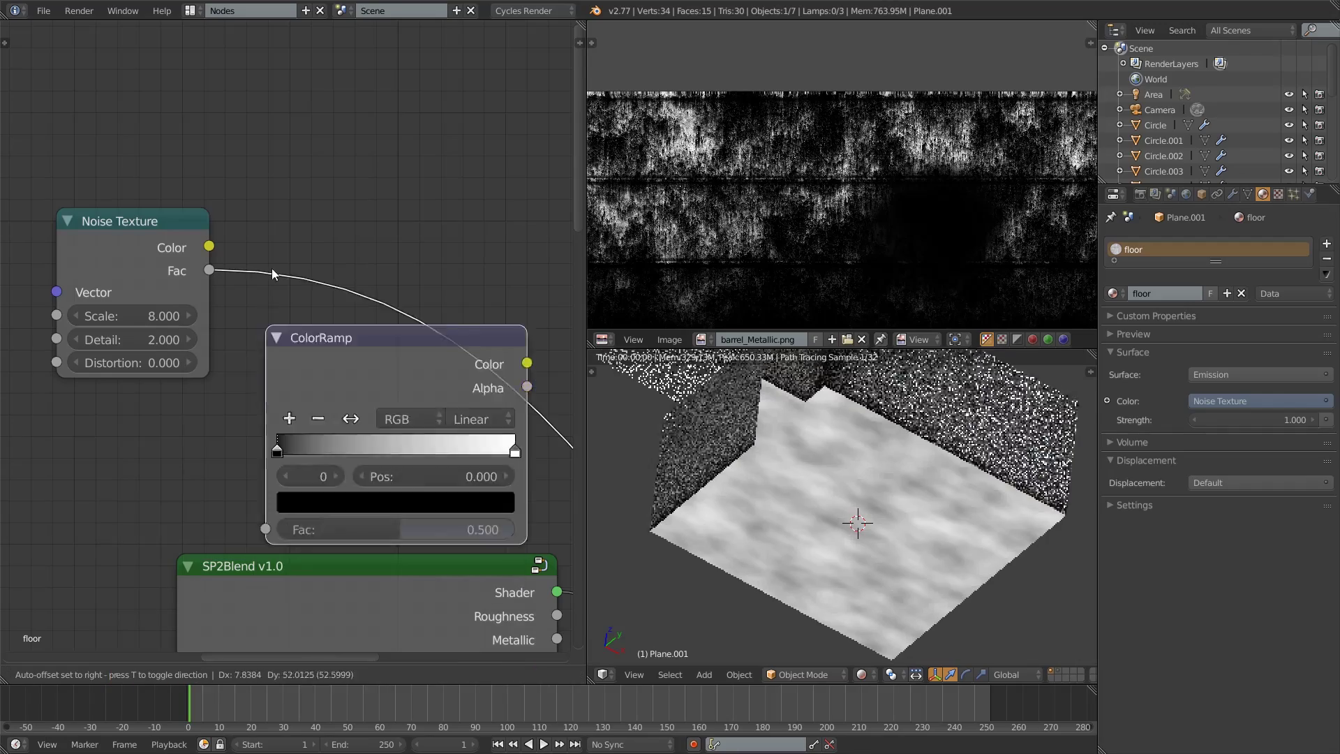
click(246, 183)
- Raise the noise contrast by moving the ColorRamp's black stop to 0.398 and bringing the white stop closer to it
middle_drag(440, 421, 331, 458)
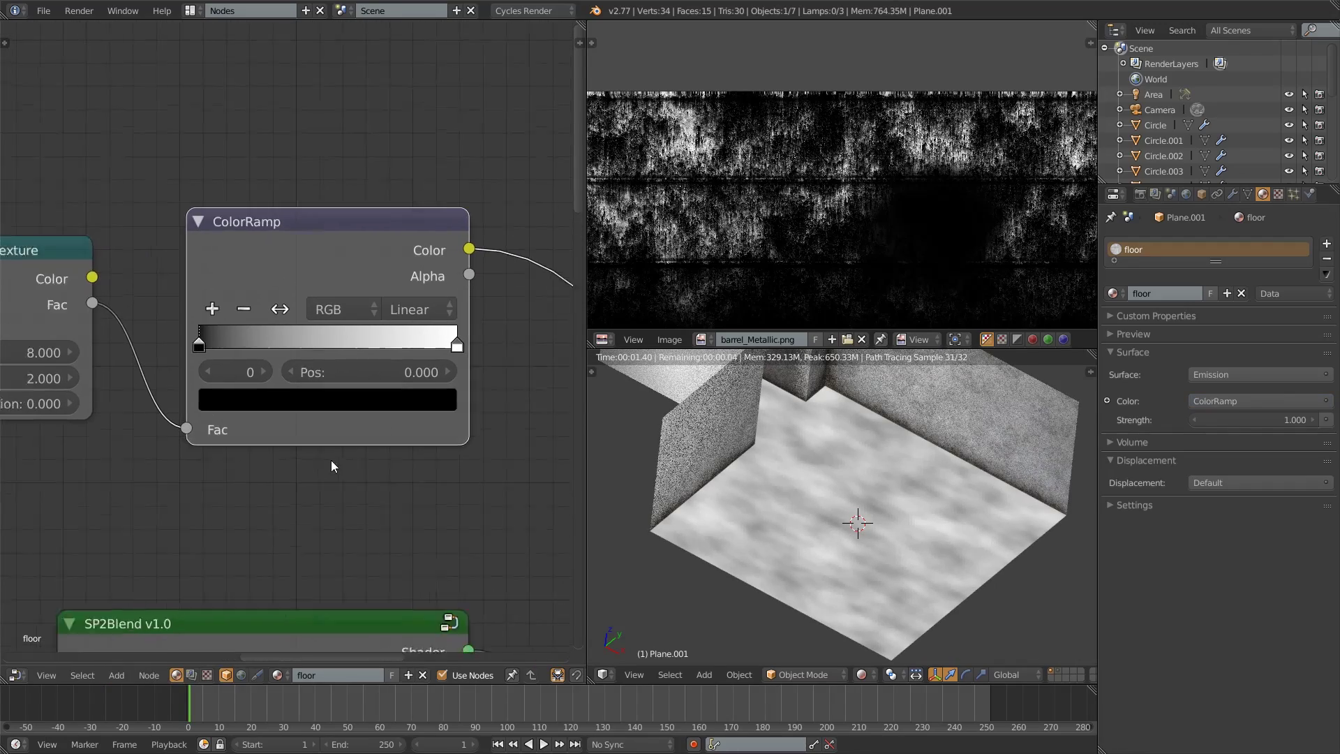
scroll(211, 333, up, 1)
drag(197, 344, 293, 358)
drag(485, 348, 309, 351)
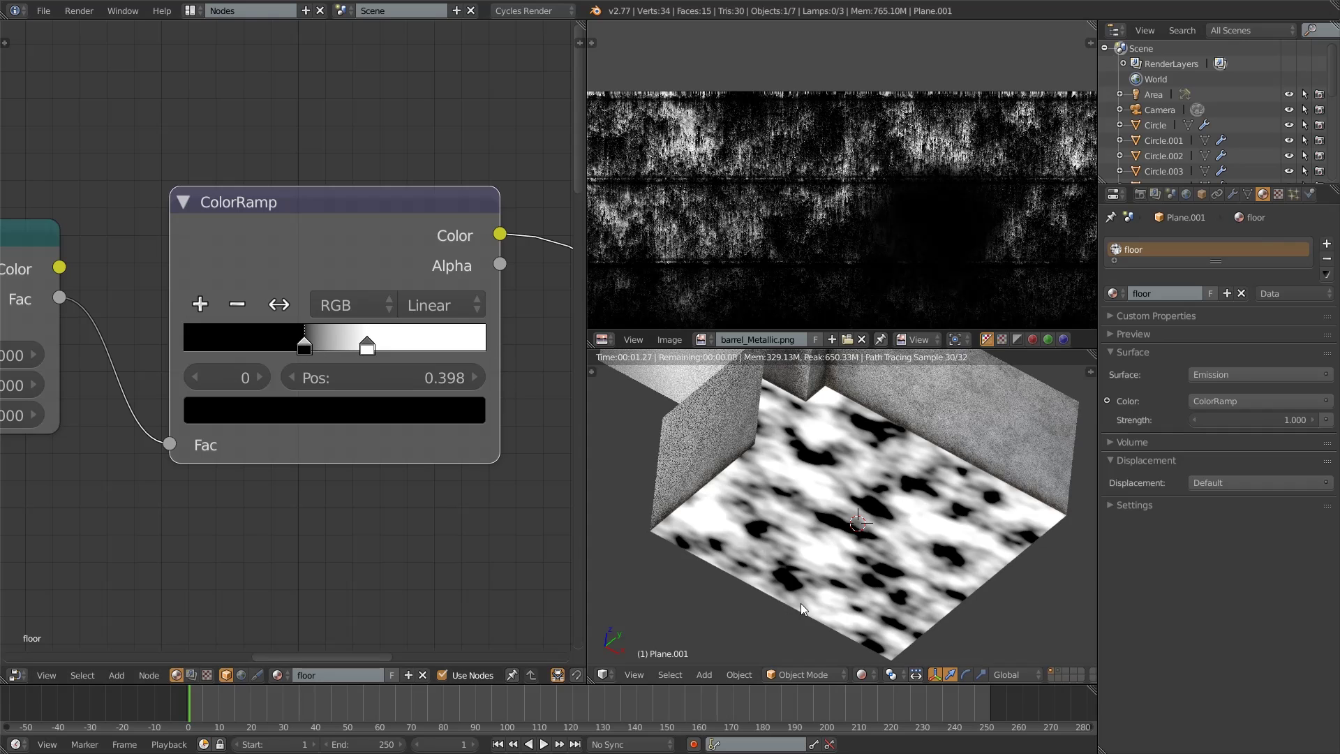
- Show the barrels' layer in camera view, nudge the ColorRamp's black stop higher and set its white stop to 0.648
key(KP_0)
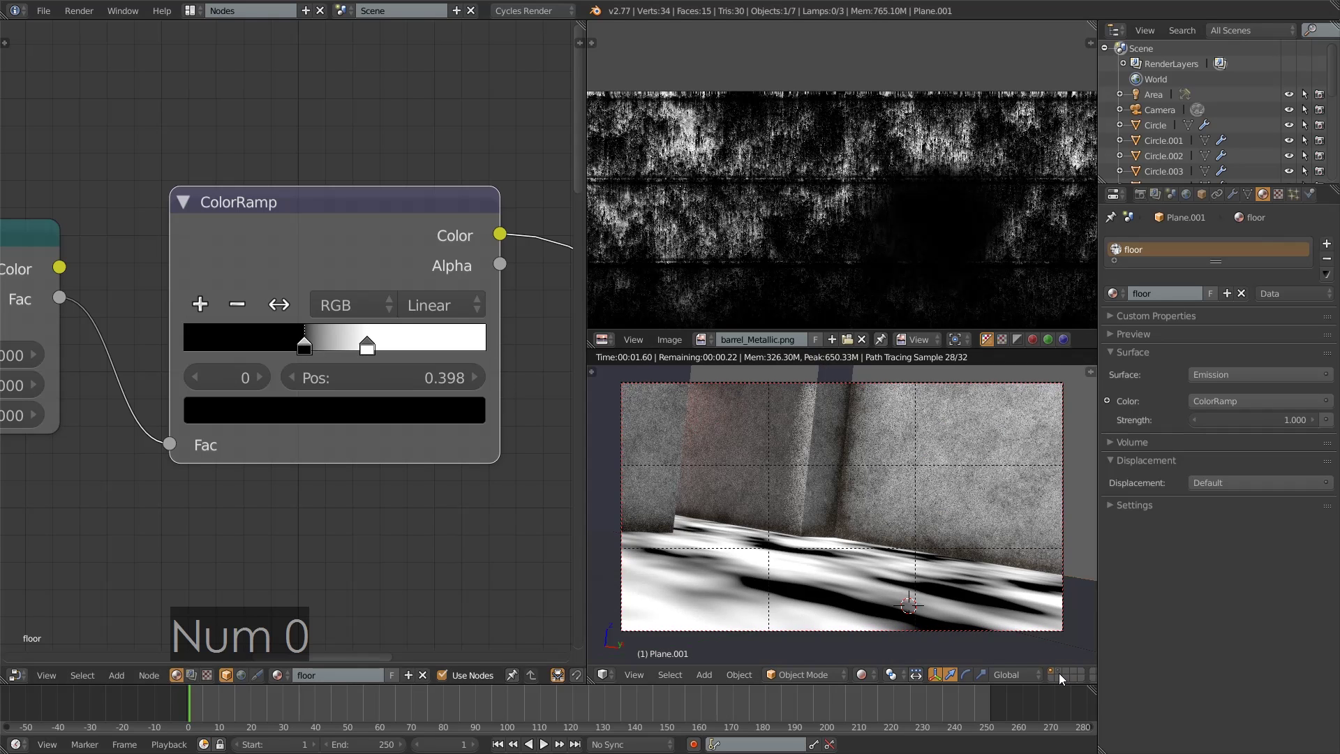
shift+click(1058, 670)
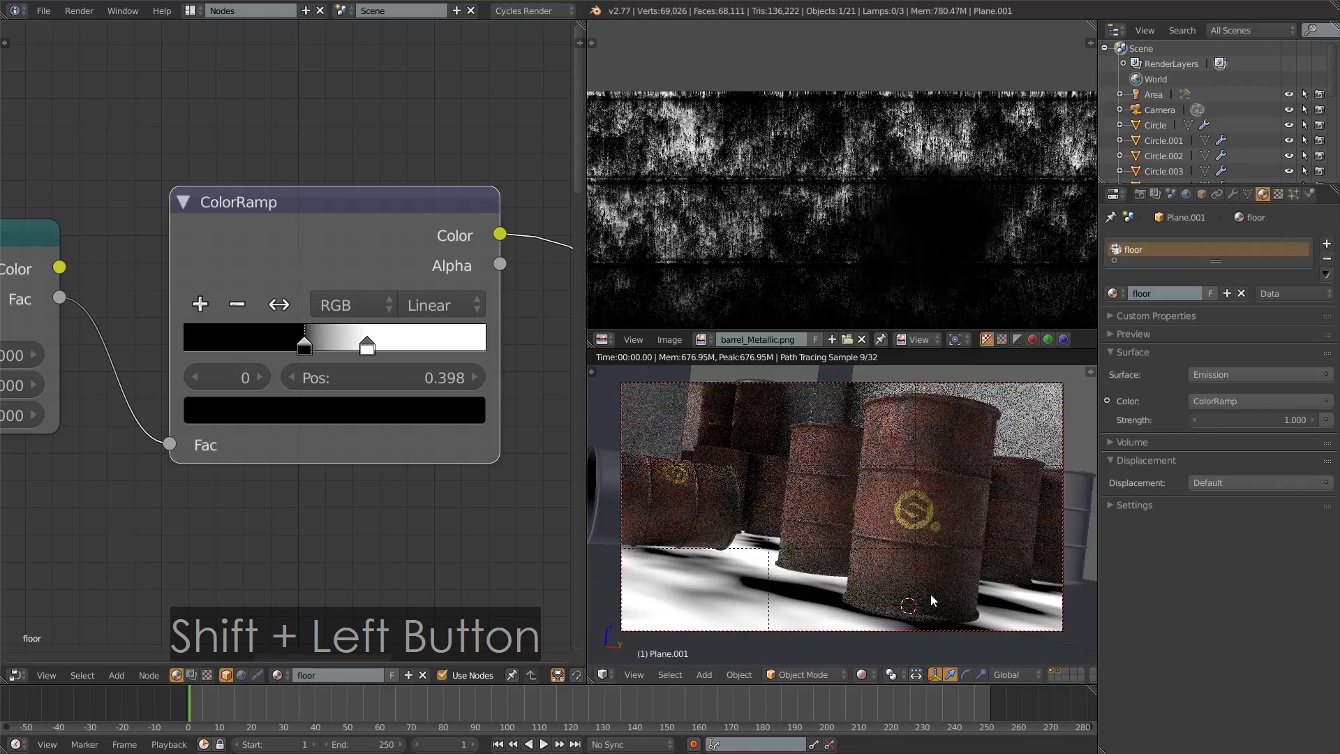
drag(310, 344, 380, 349)
click(329, 346)
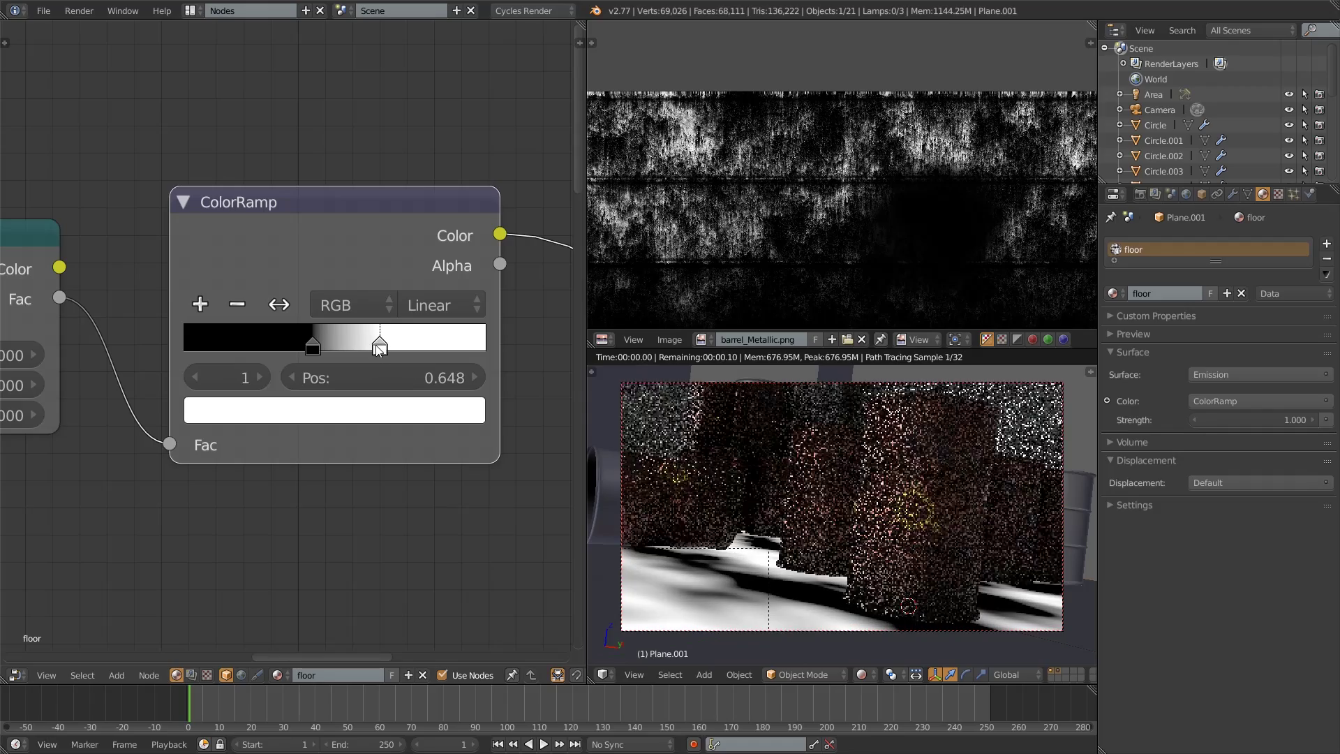
- Reconnect the Mix Shader to the Material Output and drive its Fac with the ColorRamp's Color
scroll(400, 522, down, 2)
scroll(436, 512, down, 3)
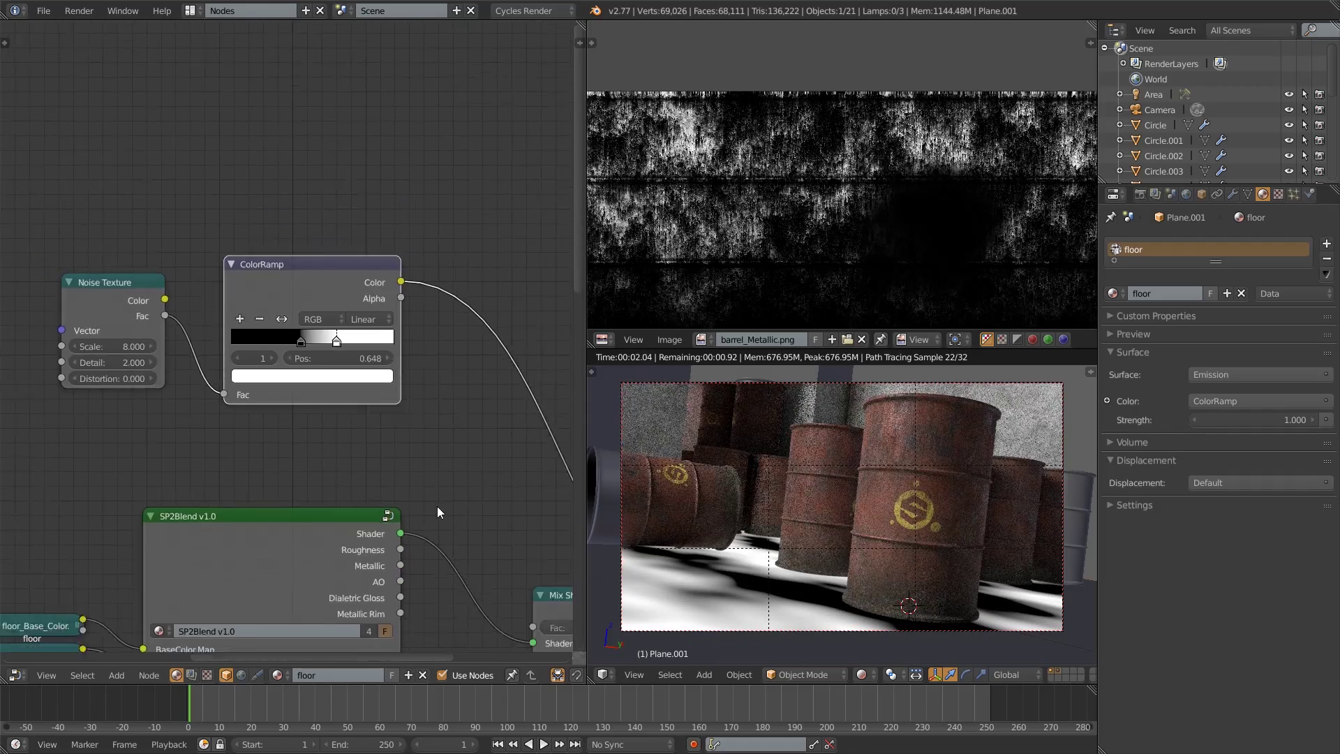
middle_drag(399, 402, 295, 327)
ctrl+shift+click(365, 441)
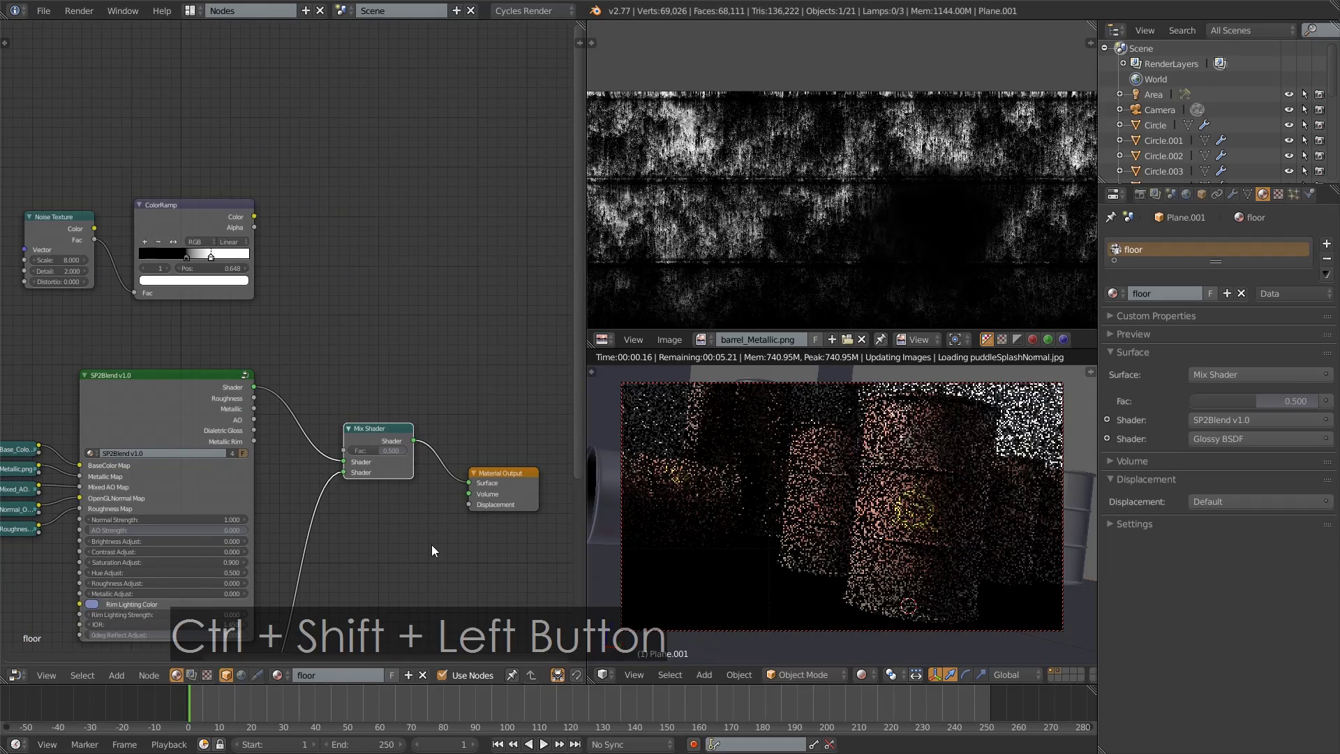
drag(255, 218, 344, 451)
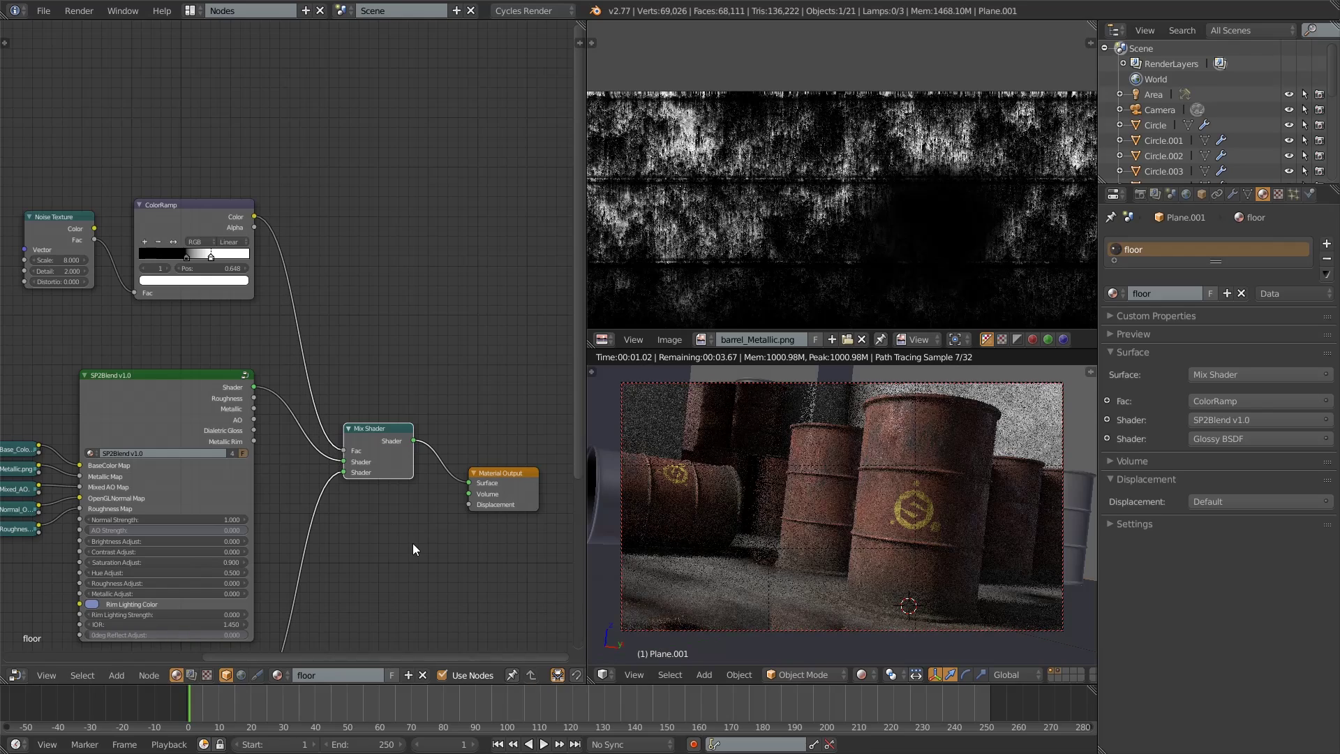
- Preview the ColorRamp directly on the floor, set its white stop to 0.590 and shift its black stop slightly lower
mouse_move(420, 538)
middle_down()
mouse_move(473, 416)
mouse_move(440, 419)
mouse_move(434, 551)
middle_up()
scroll(308, 381, up, 3)
middle_drag(308, 381, 320, 490)
scroll(320, 489, up, 3)
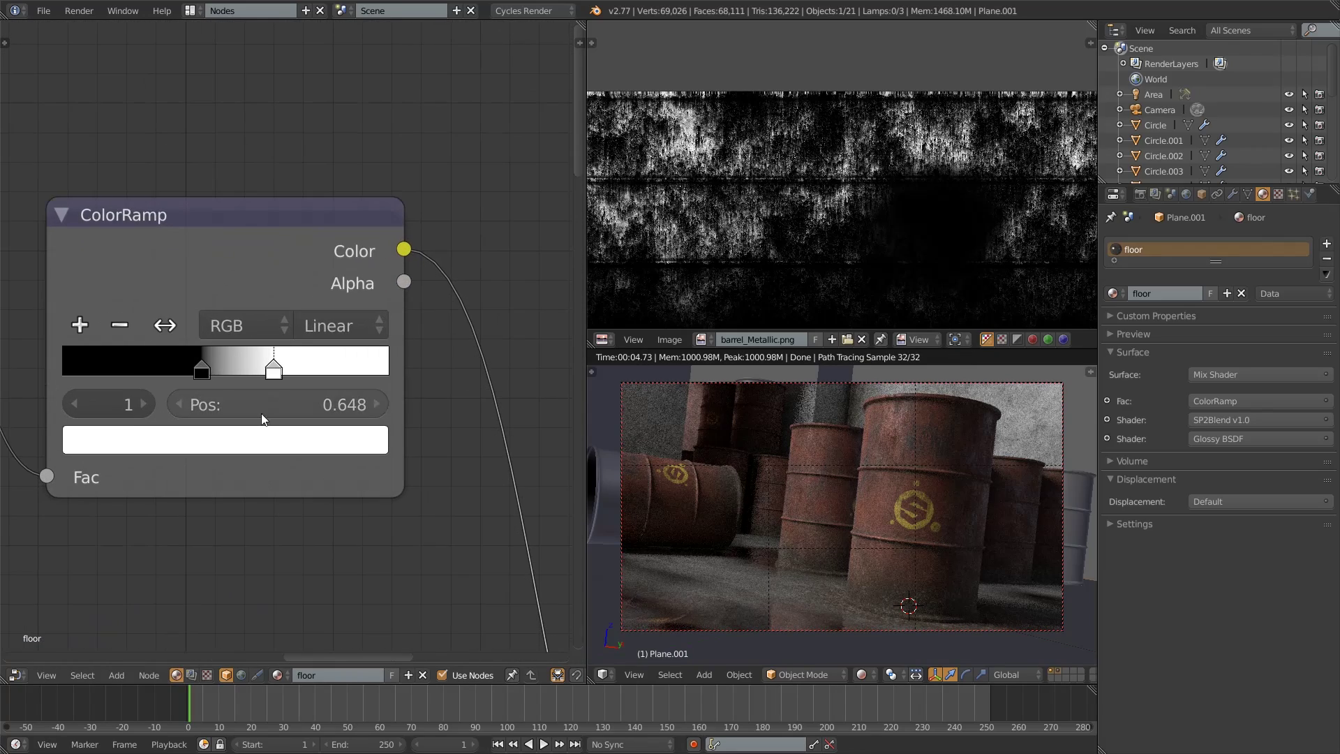
ctrl+shift+click(283, 252)
drag(273, 373, 256, 369)
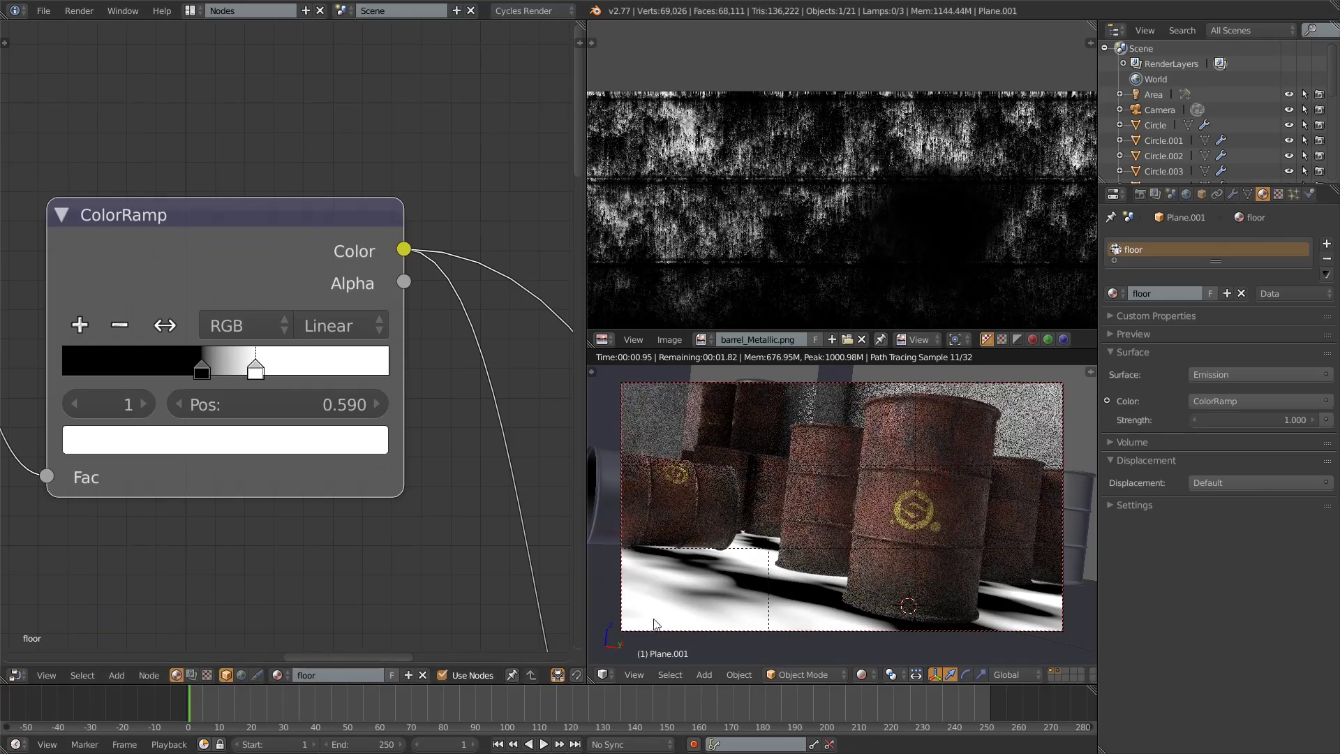
mouse_move(202, 373)
mouse_down()
mouse_move(174, 375)
mouse_move(211, 373)
mouse_move(186, 373)
mouse_up()
- Add a middle ColorRamp stop at 0.465, darken it to a grey of value 0.552, and move the black stop to 0.184
click(79, 325)
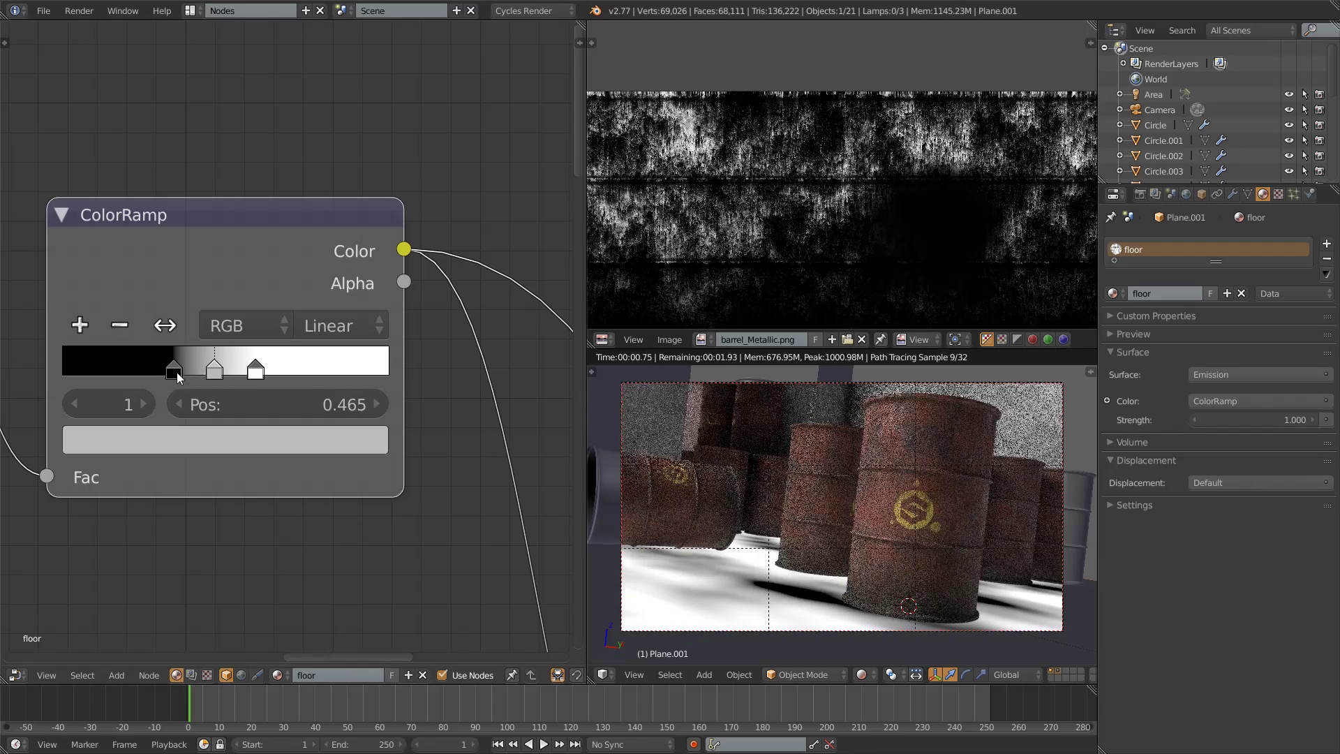
click(211, 438)
mouse_move(318, 106)
mouse_down()
mouse_move(318, 126)
mouse_move(319, 110)
mouse_up()
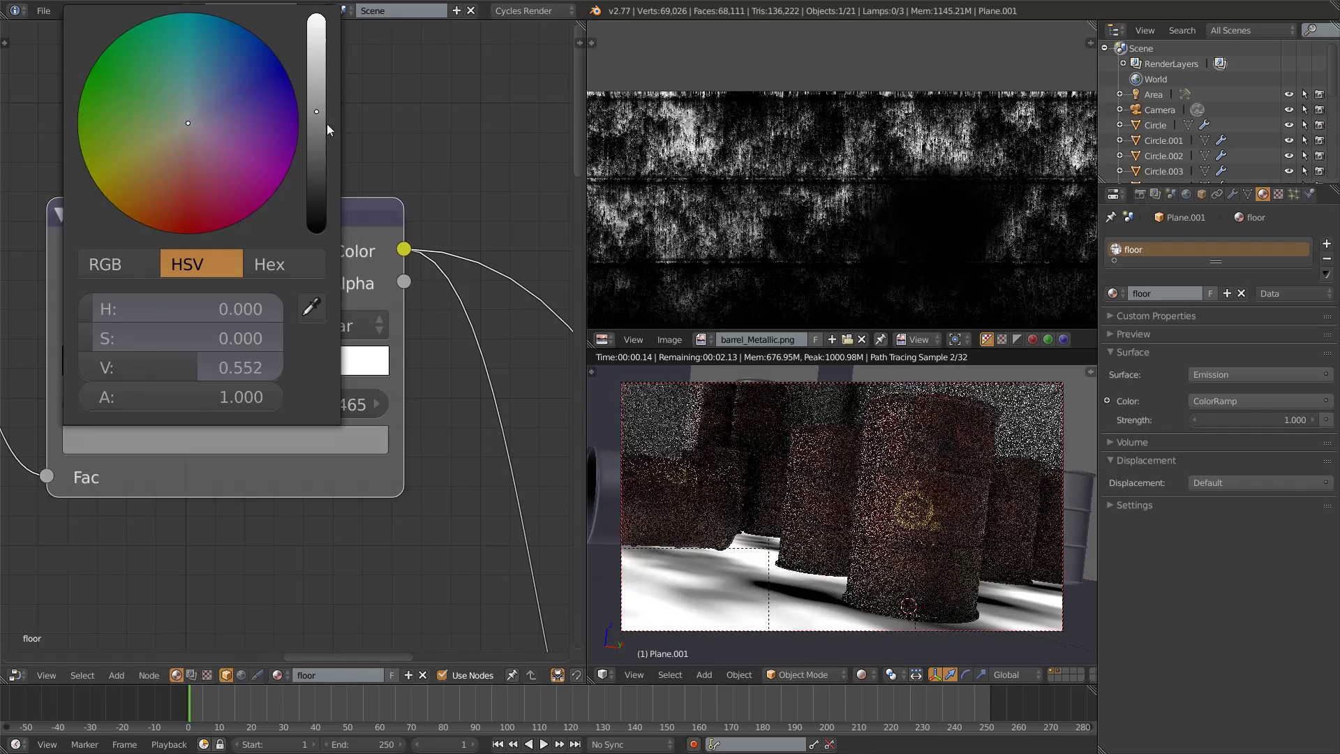
drag(174, 370, 117, 378)
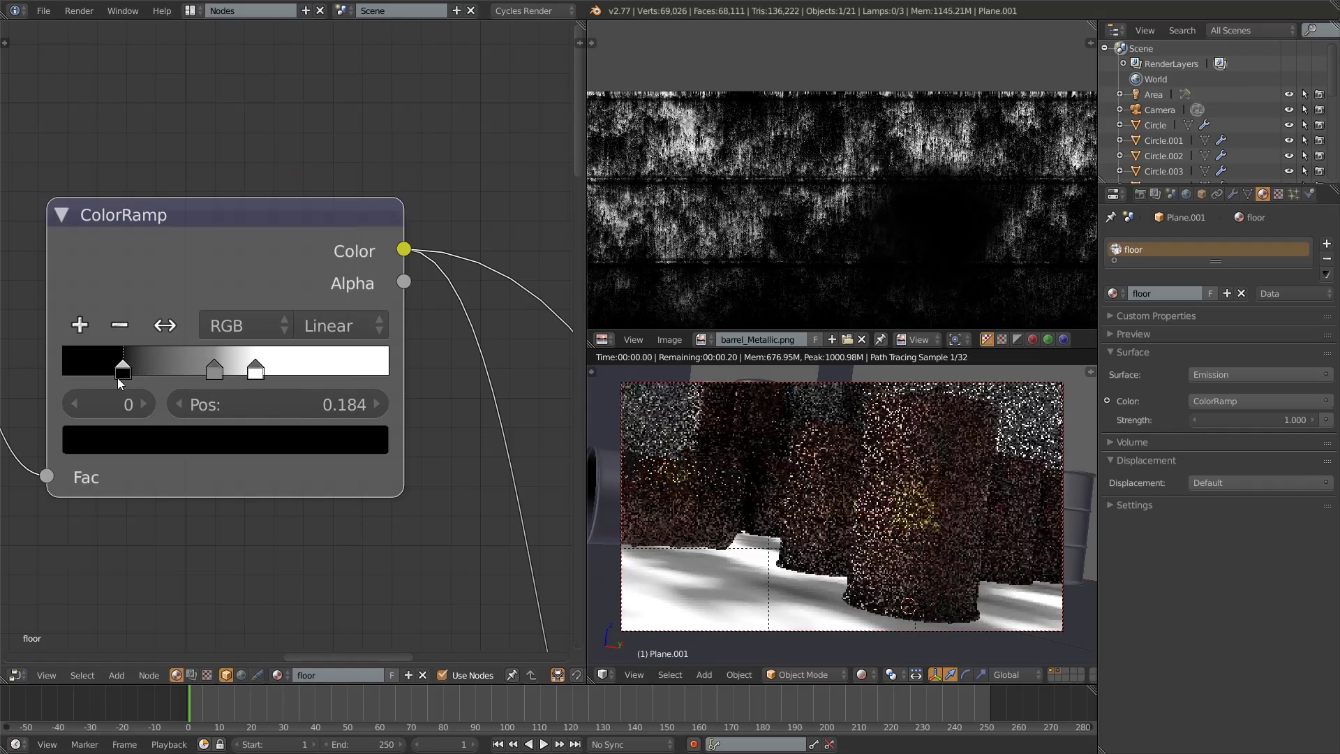
click(225, 370)
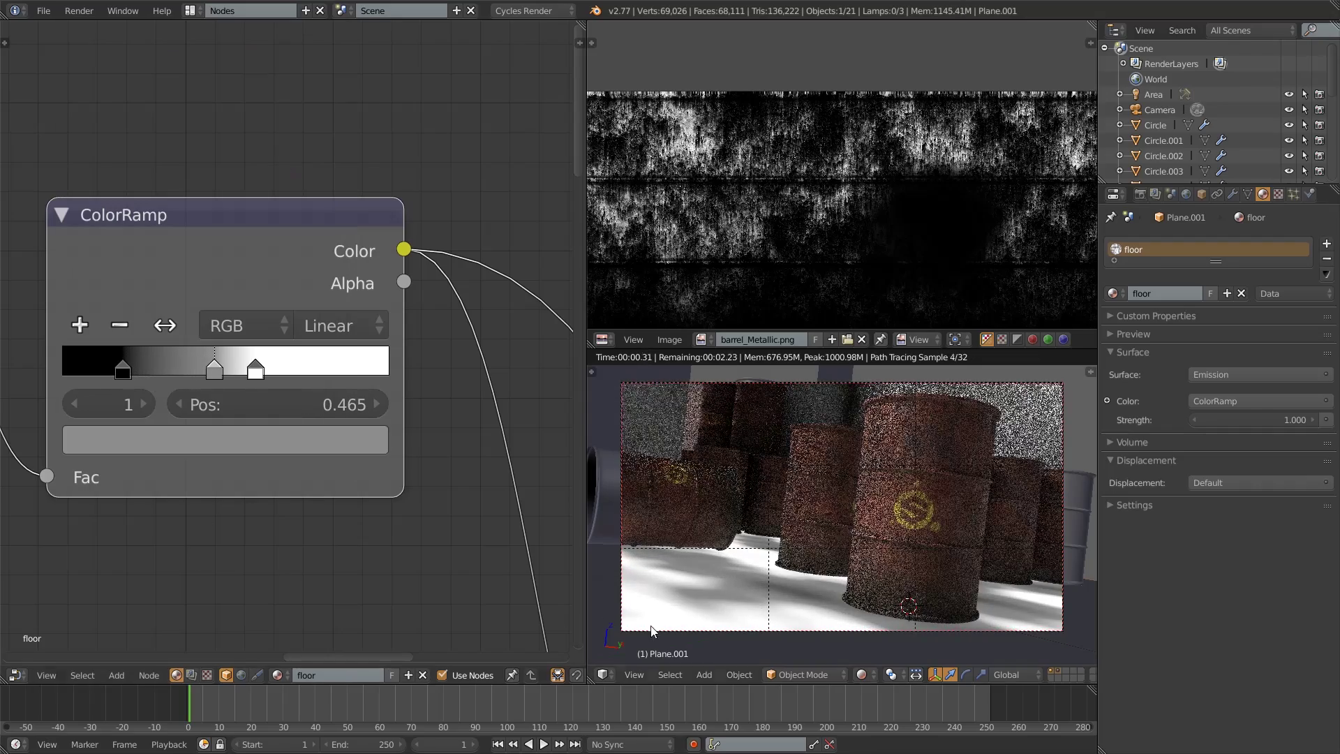
- Reconnect the floor's Mix Shader to the Material Output in place of the ColorRamp preview
scroll(349, 520, down, 2)
middle_drag(402, 521, 228, 352)
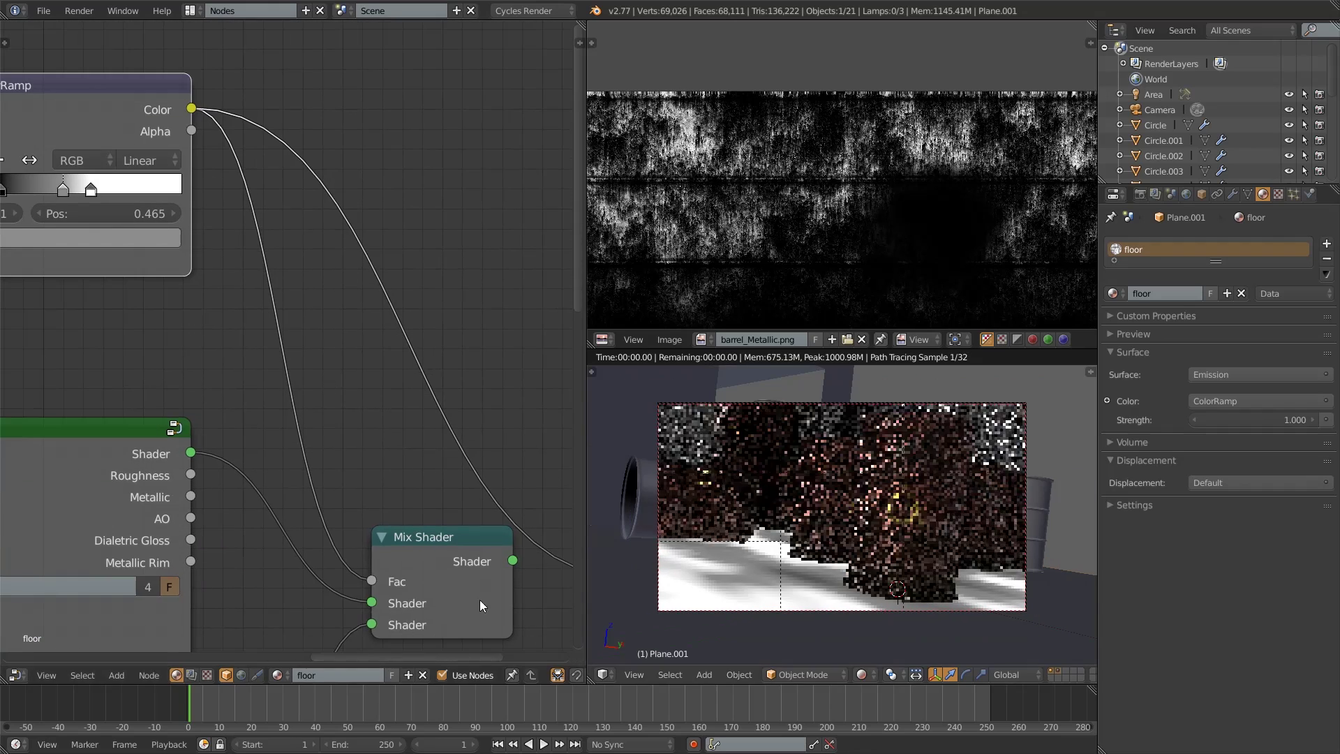
ctrl+shift+click(449, 557)
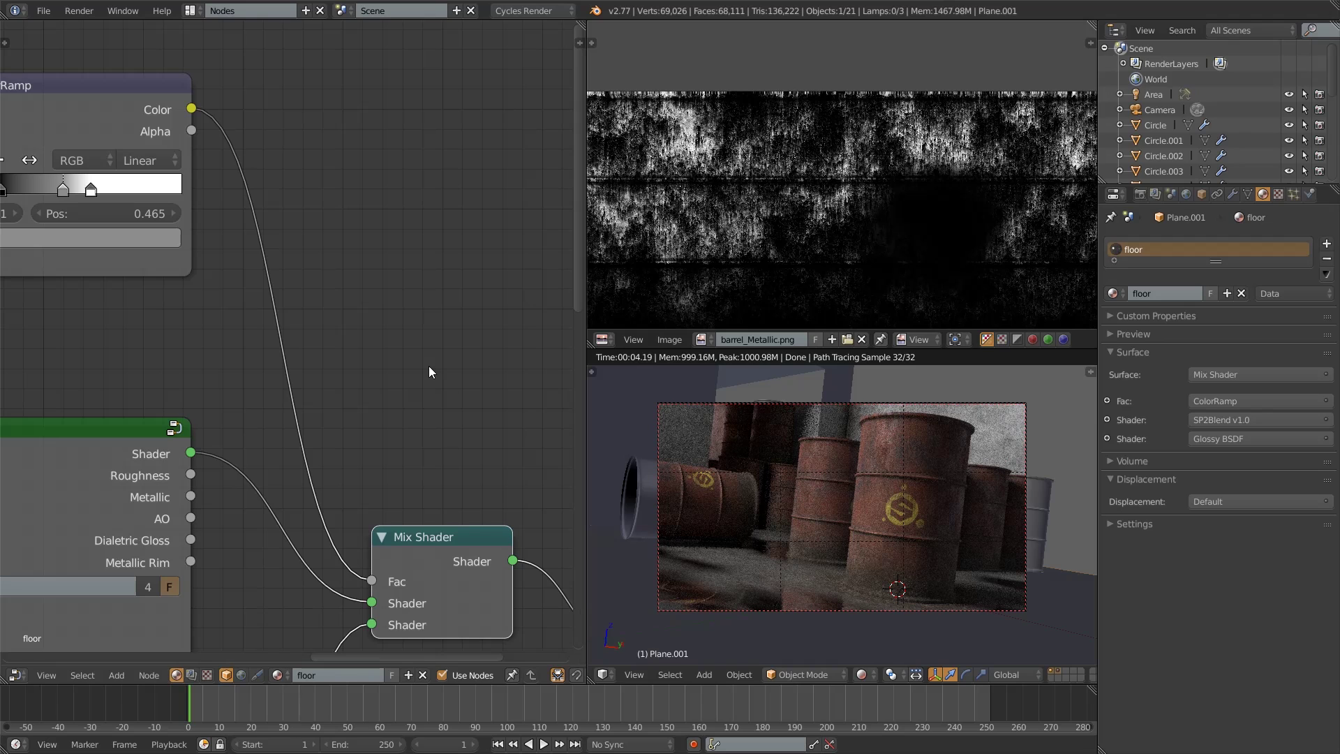
- Set the Noise Texture's scale to 6
scroll(428, 366, down, 5)
drag(211, 247, 237, 265)
double_click(99, 281)
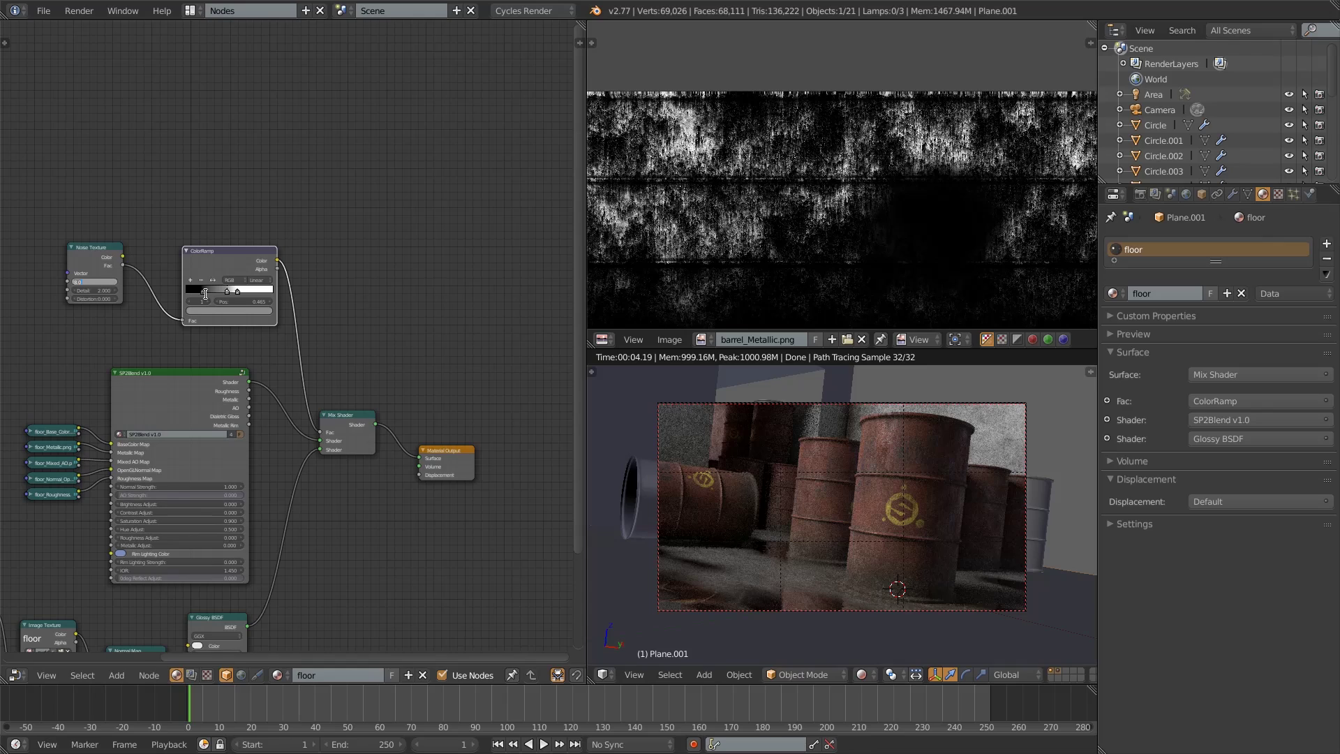
key(Return)
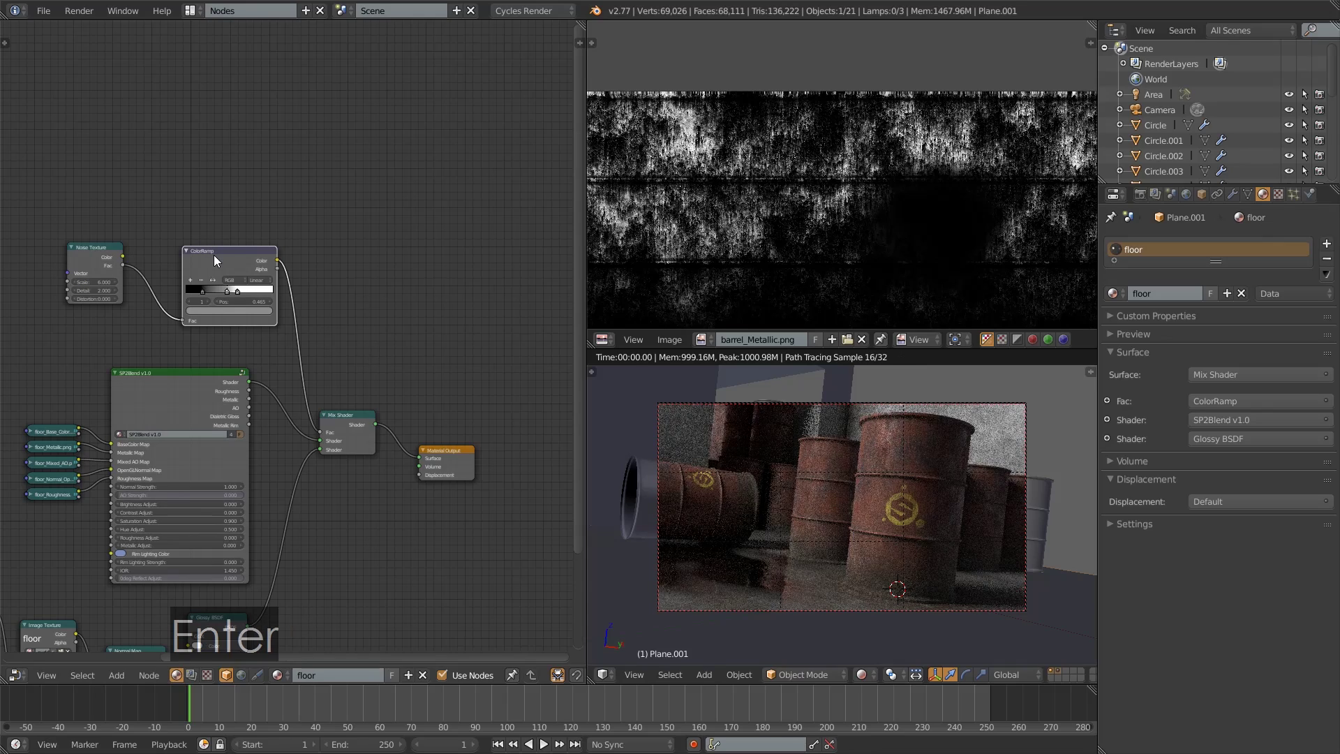
- Preview the ColorRamp mask on the floor and set the Noise Texture's scale to 5
ctrl+shift+click(223, 257)
middle_drag(227, 258, 437, 290)
scroll(439, 377, up, 2)
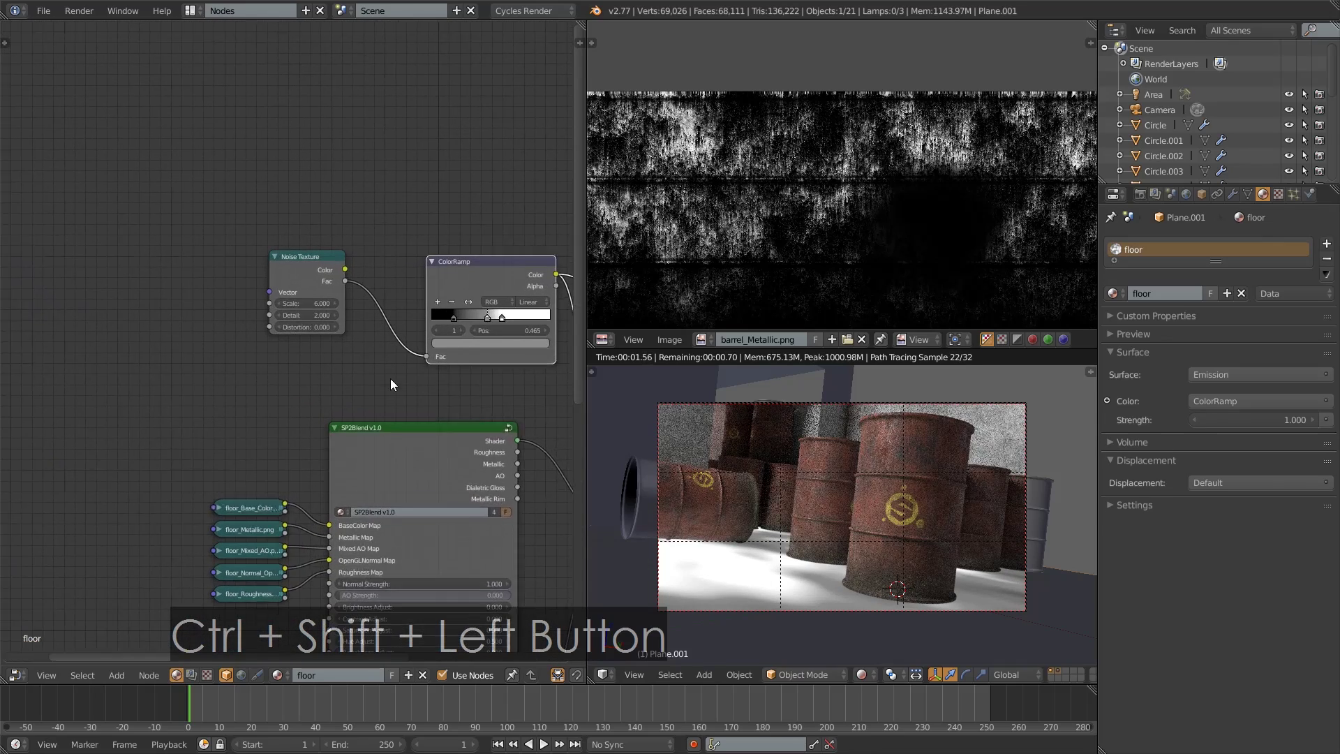
scroll(312, 300, up, 1)
click(311, 302)
text(5)
key(Return)
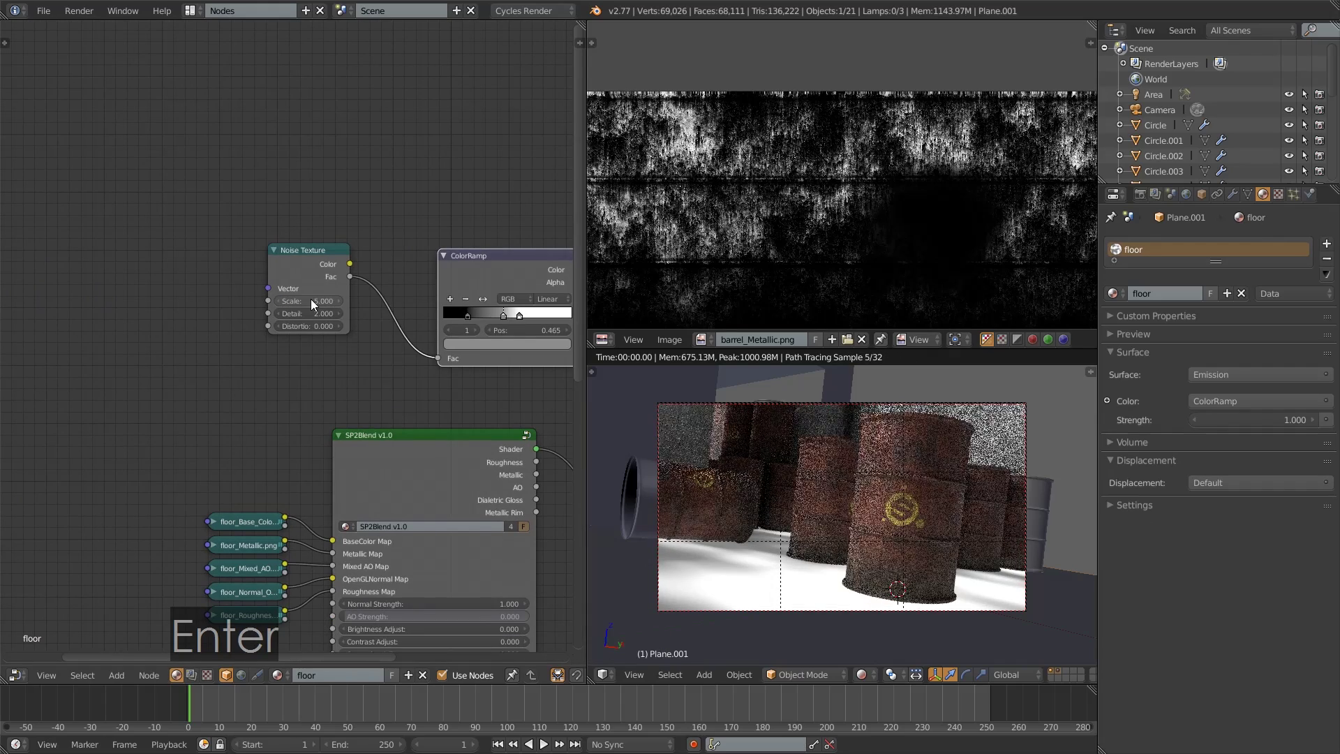
- Connect the Mix Shader back to the Material Output and darken the ColorRamp's white stop at 0.590 to light grey
scroll(505, 381, down, 2)
middle_drag(505, 381, 154, 271)
ctrl+shift+click(264, 358)
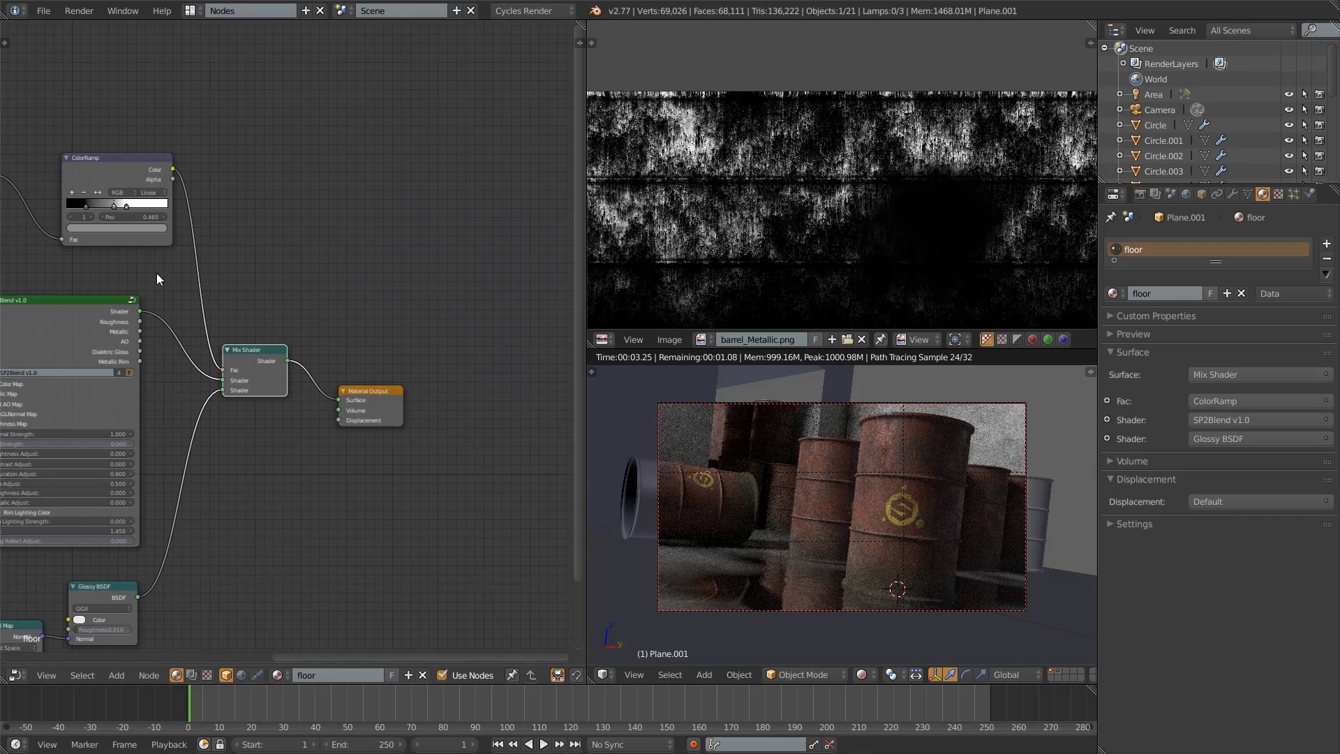
middle_drag(157, 273, 240, 323)
scroll(332, 379, up, 3)
click(341, 286)
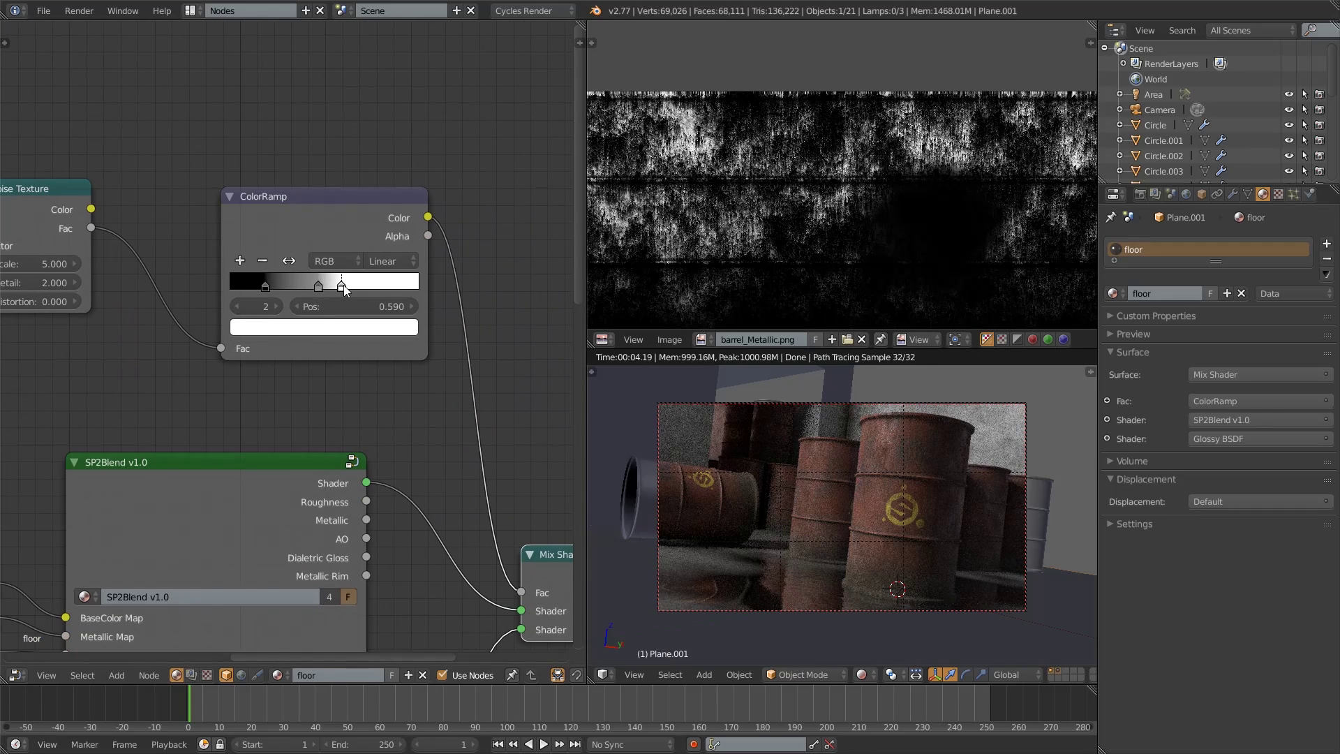
click(324, 327)
drag(379, 86, 377, 100)
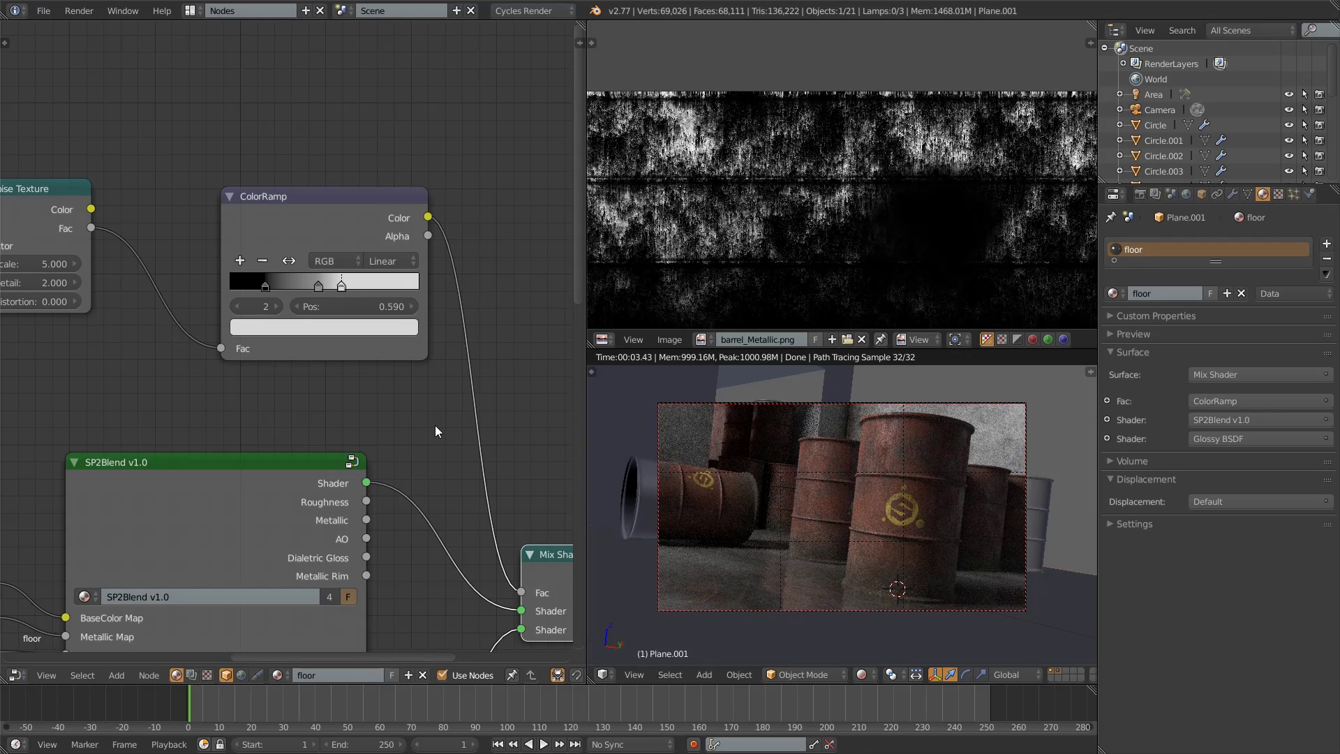
- Switch to the Default screen layout and show the room and barrels from an angle in solid shading
scroll(493, 438, down, 3)
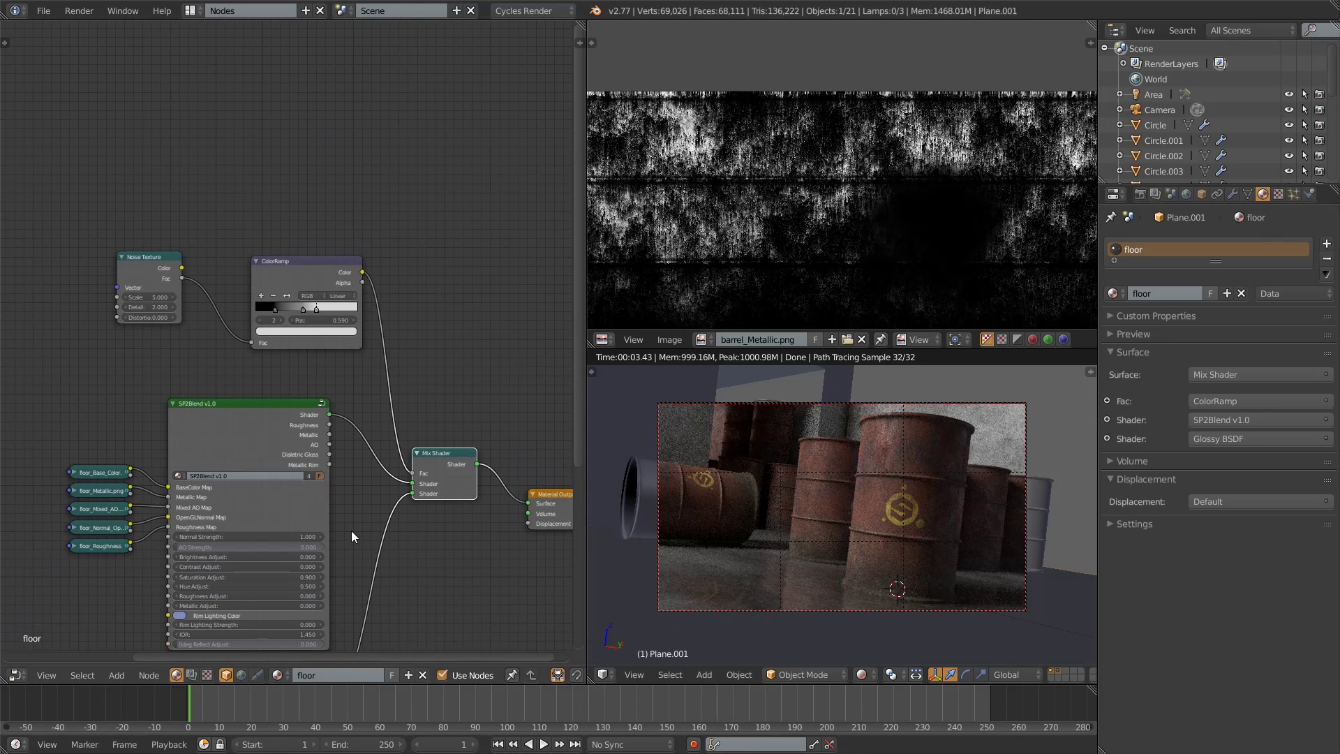
scroll(350, 531, down, 3)
middle_drag(350, 530, 458, 439)
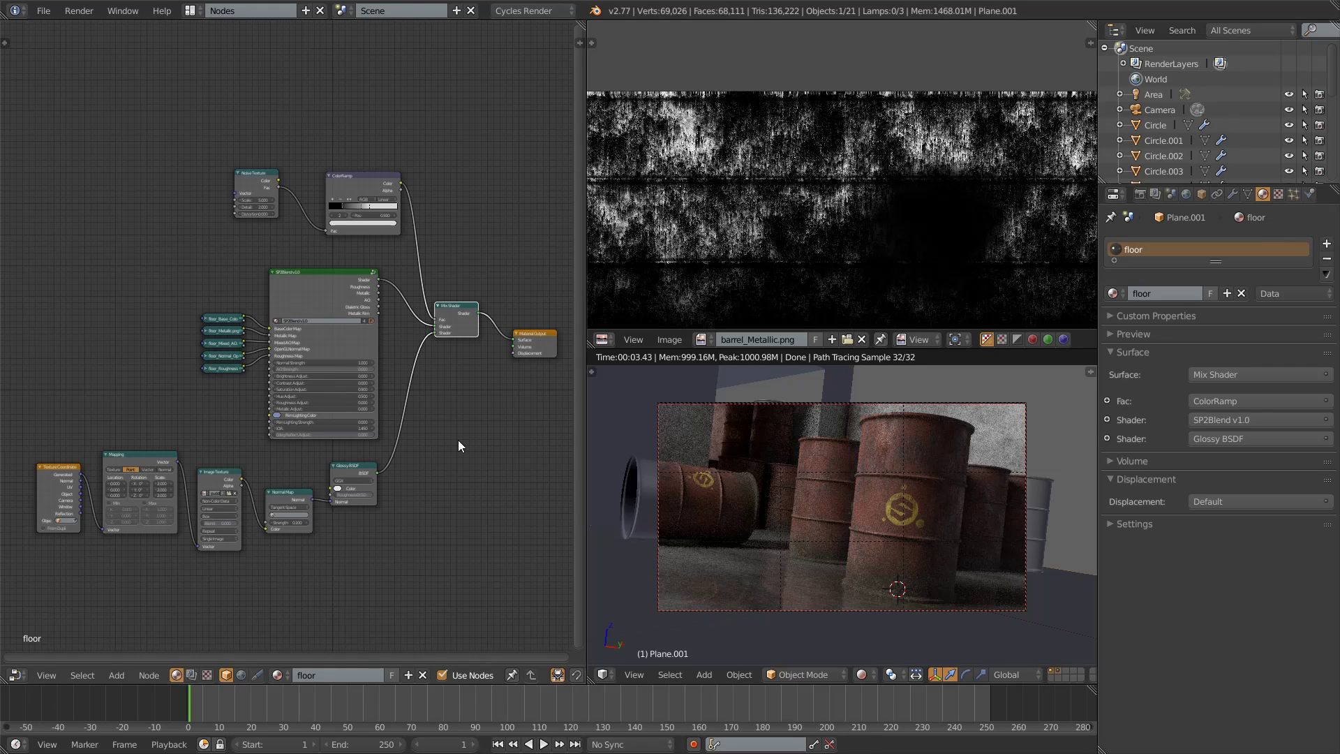
click(198, 12)
click(228, 79)
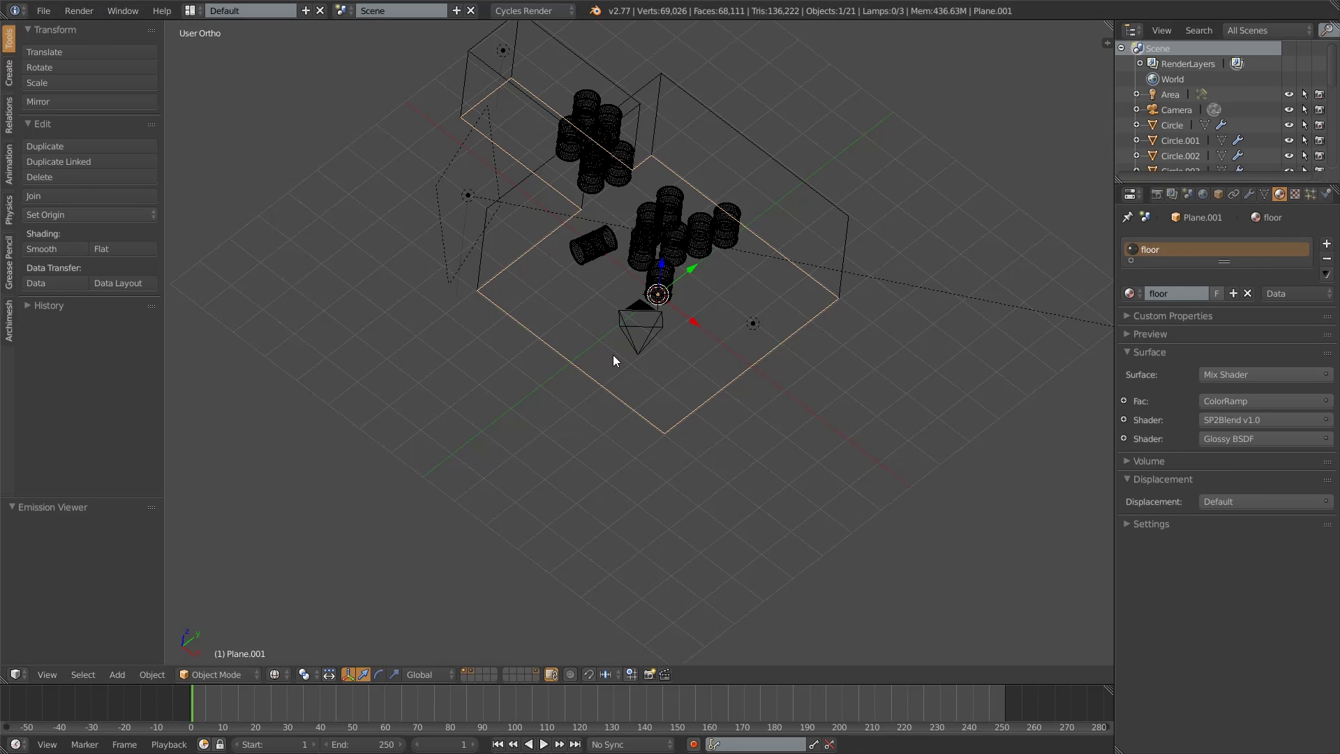
key(z)
mouse_move(615, 406)
middle_down()
mouse_move(659, 373)
mouse_move(620, 389)
middle_up()
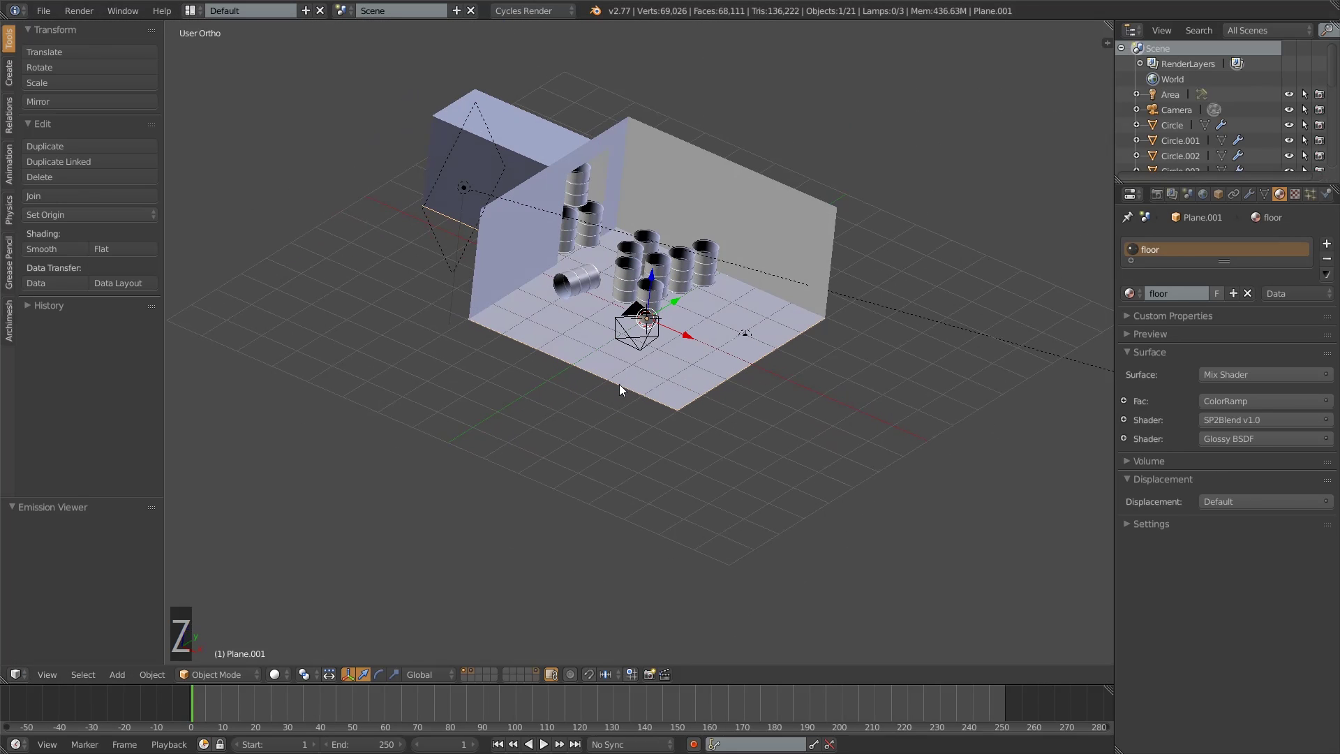
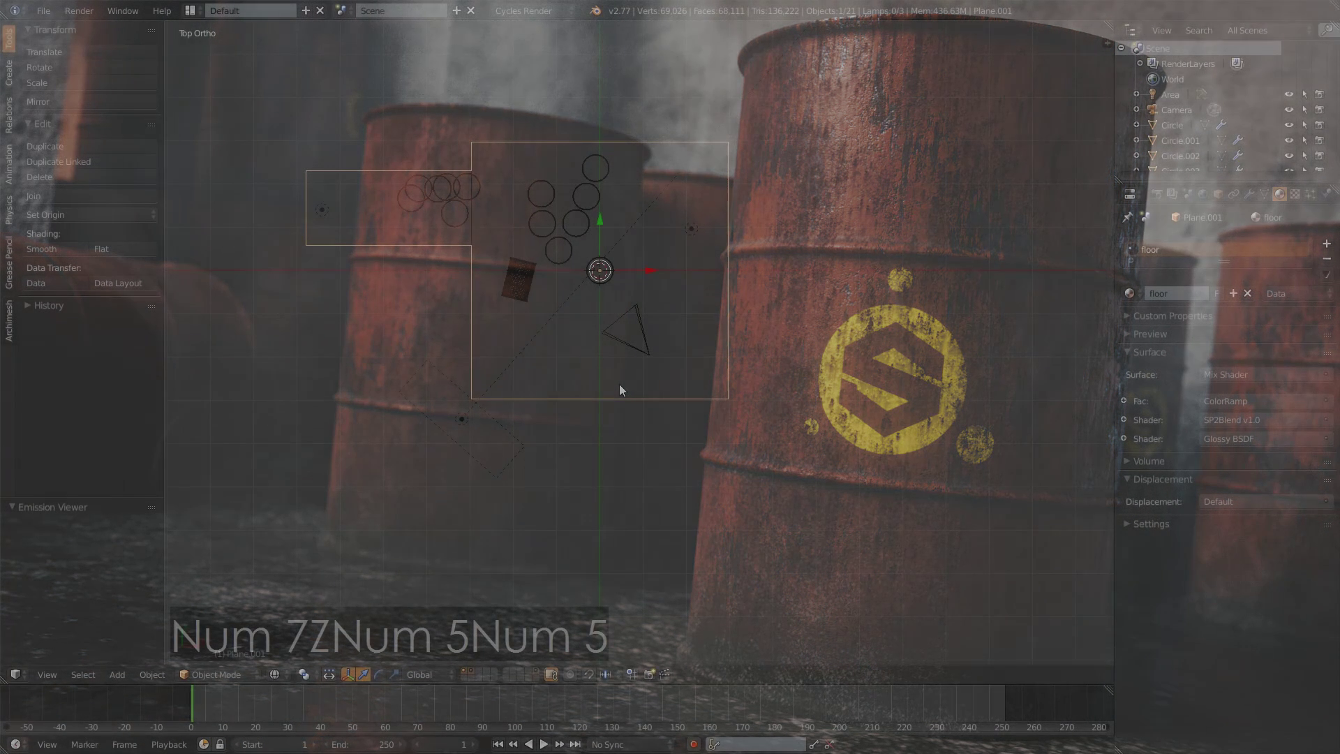
mouse_move(658, 484)
middle_down()
mouse_move(592, 409)
mouse_move(621, 367)
mouse_move(622, 426)
middle_up()
key(z)
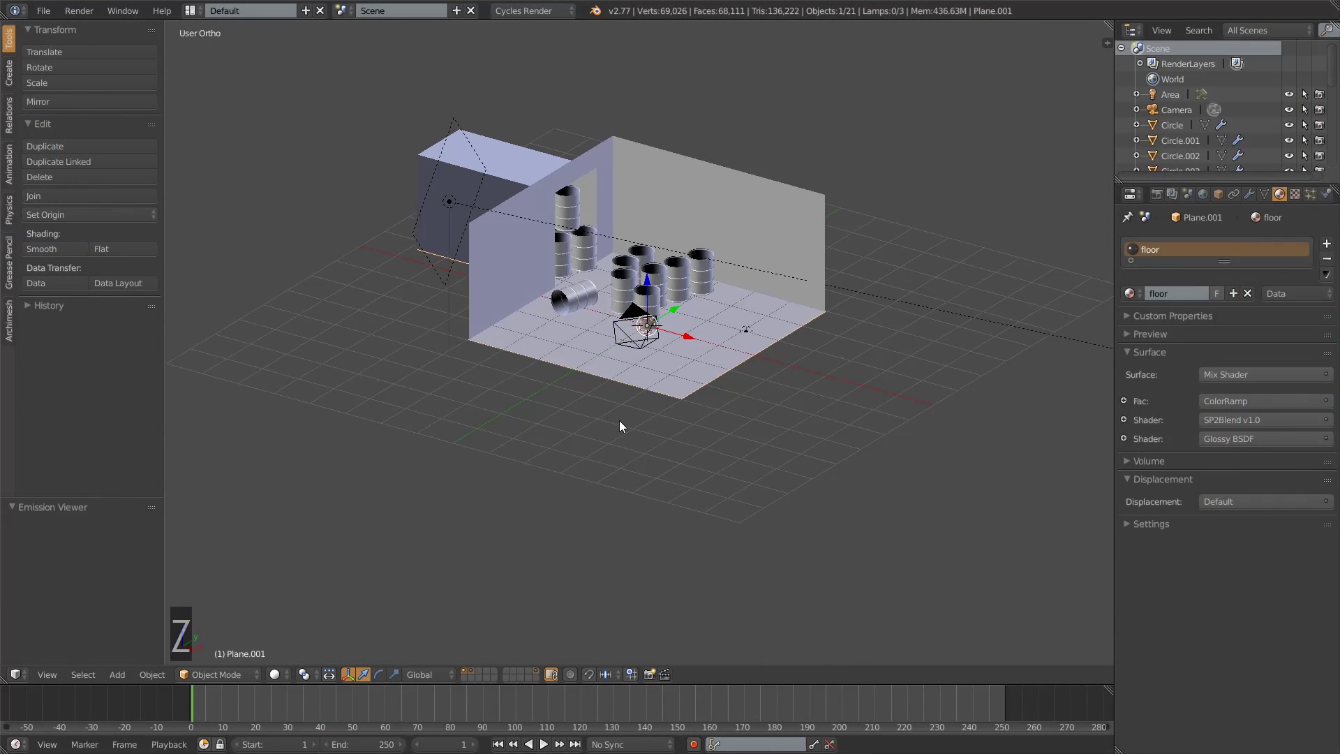
- Find the Import Images as Planes add-on in the user preferences by searching "imag", enable it and close the preferences
click(43, 10)
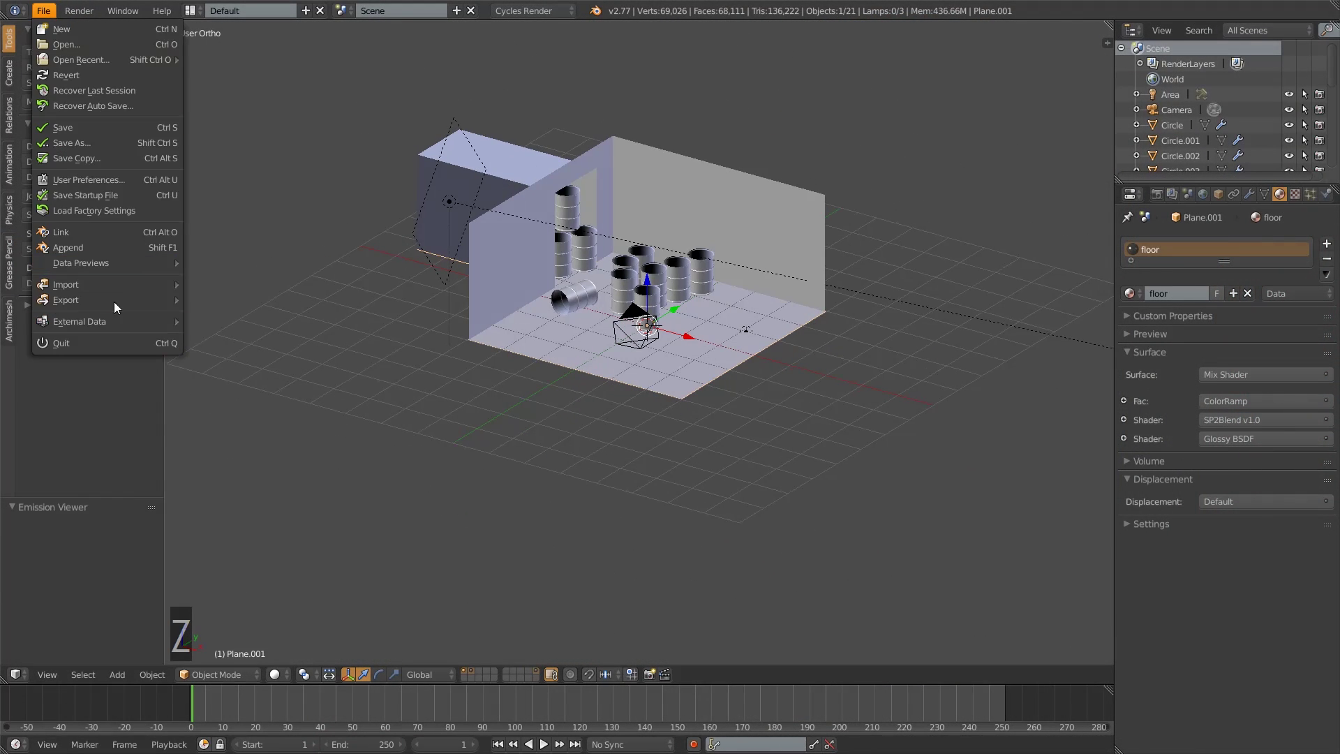
mouse_move(108, 285)
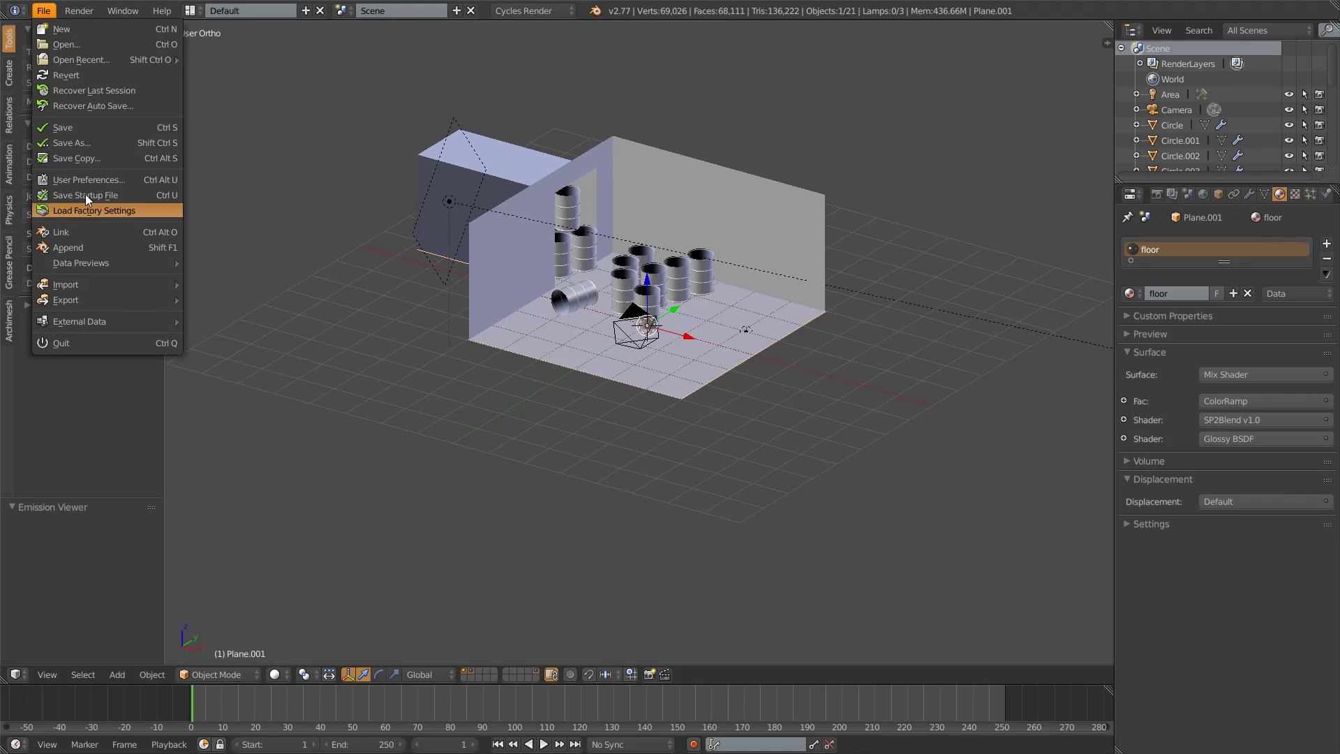
click(105, 180)
click(292, 37)
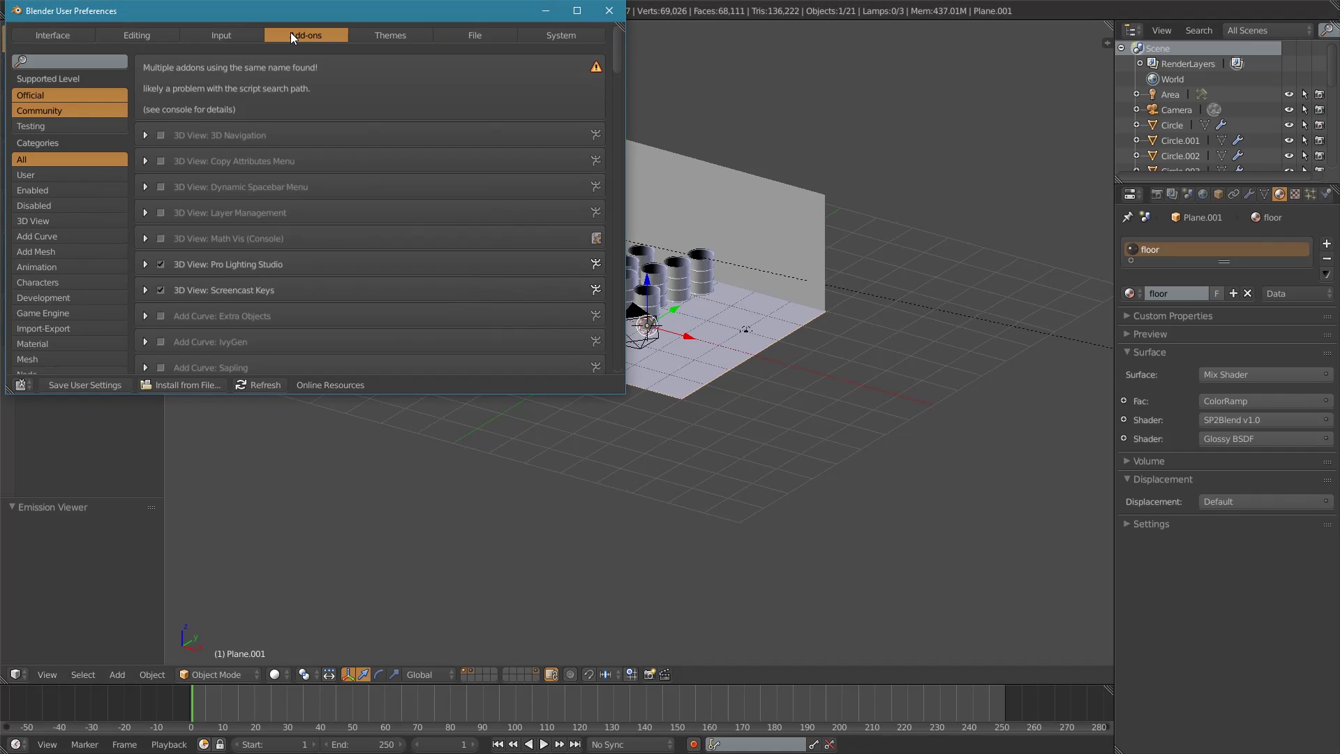
click(77, 61)
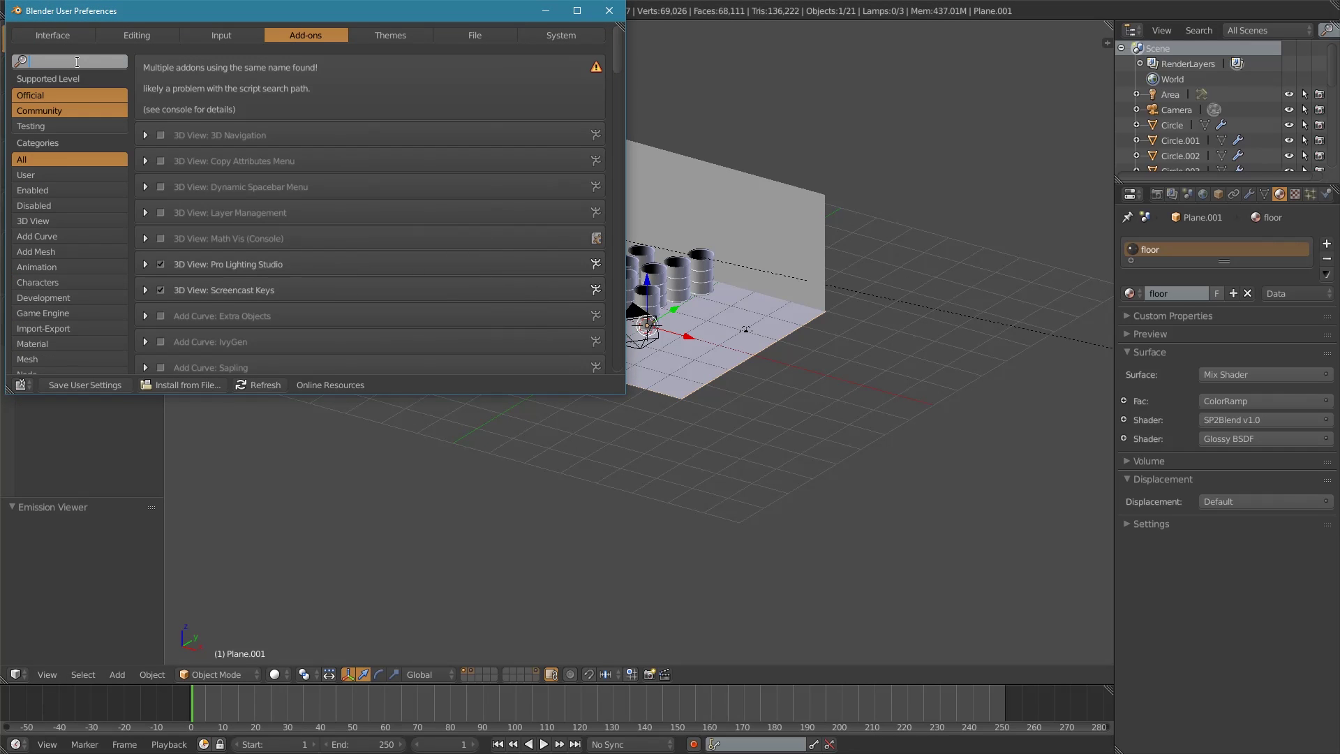
text(imag)
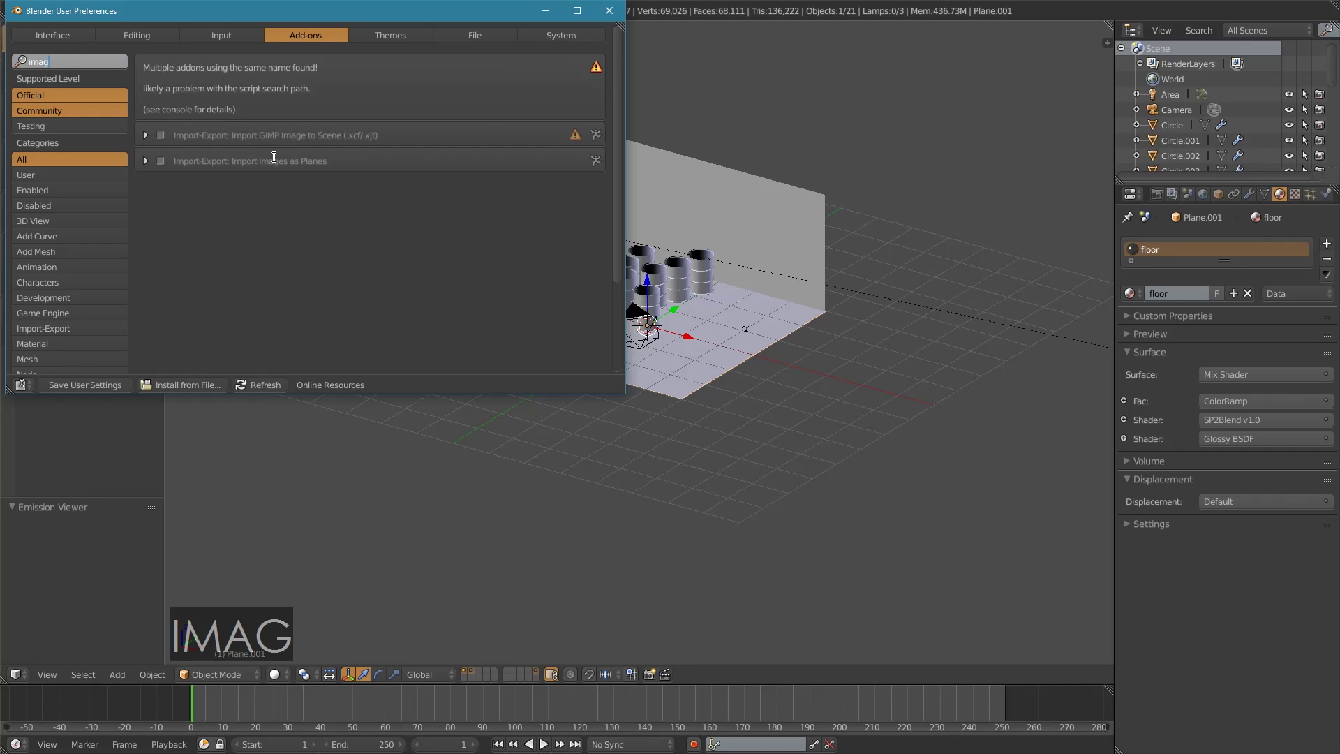
click(161, 160)
click(619, 18)
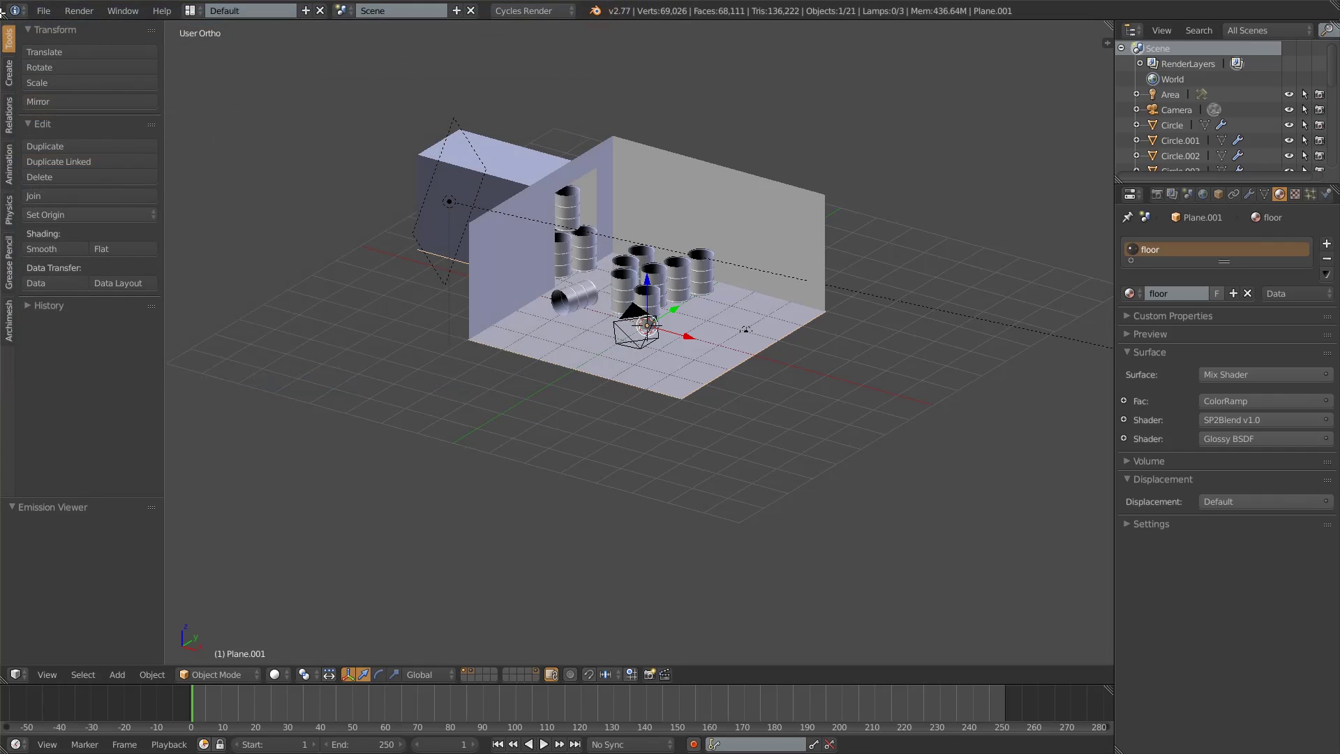
- Import smoke1.jpg from the textures folder as an image plane
click(44, 11)
mouse_move(136, 282)
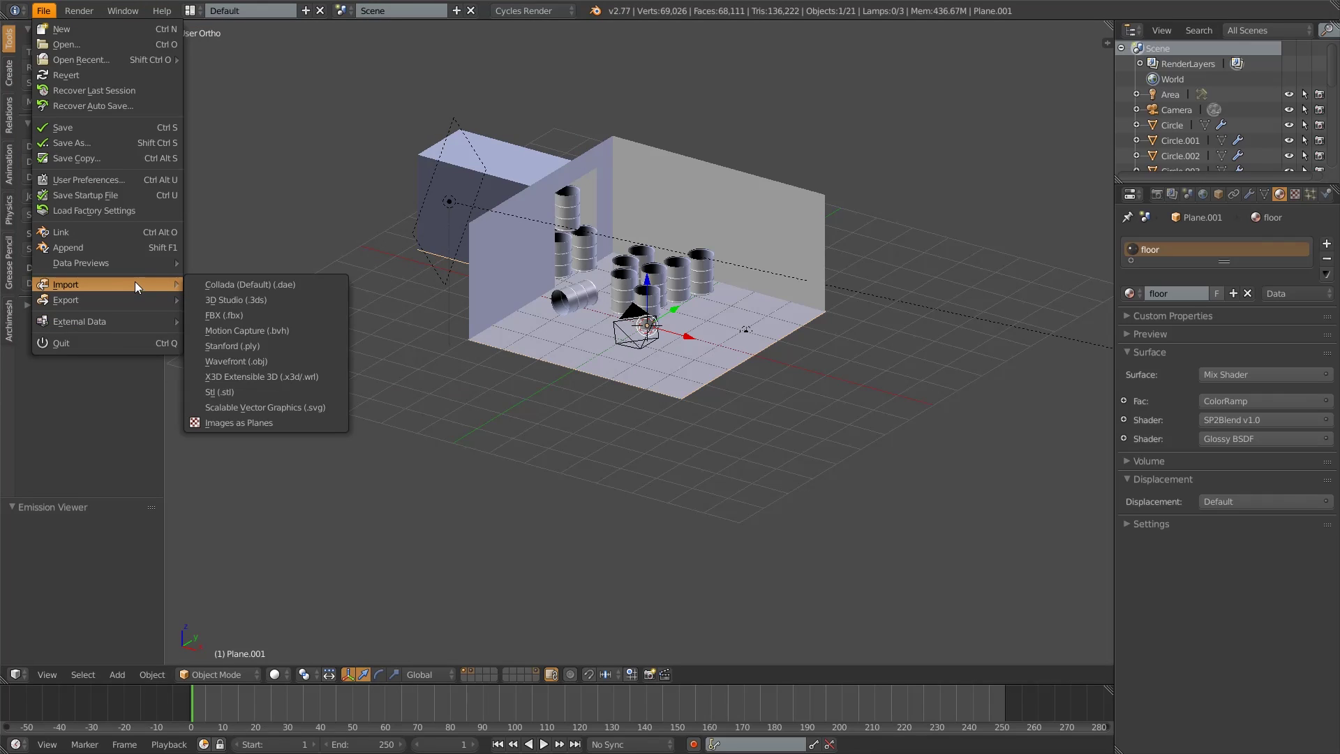
click(268, 421)
double_click(253, 102)
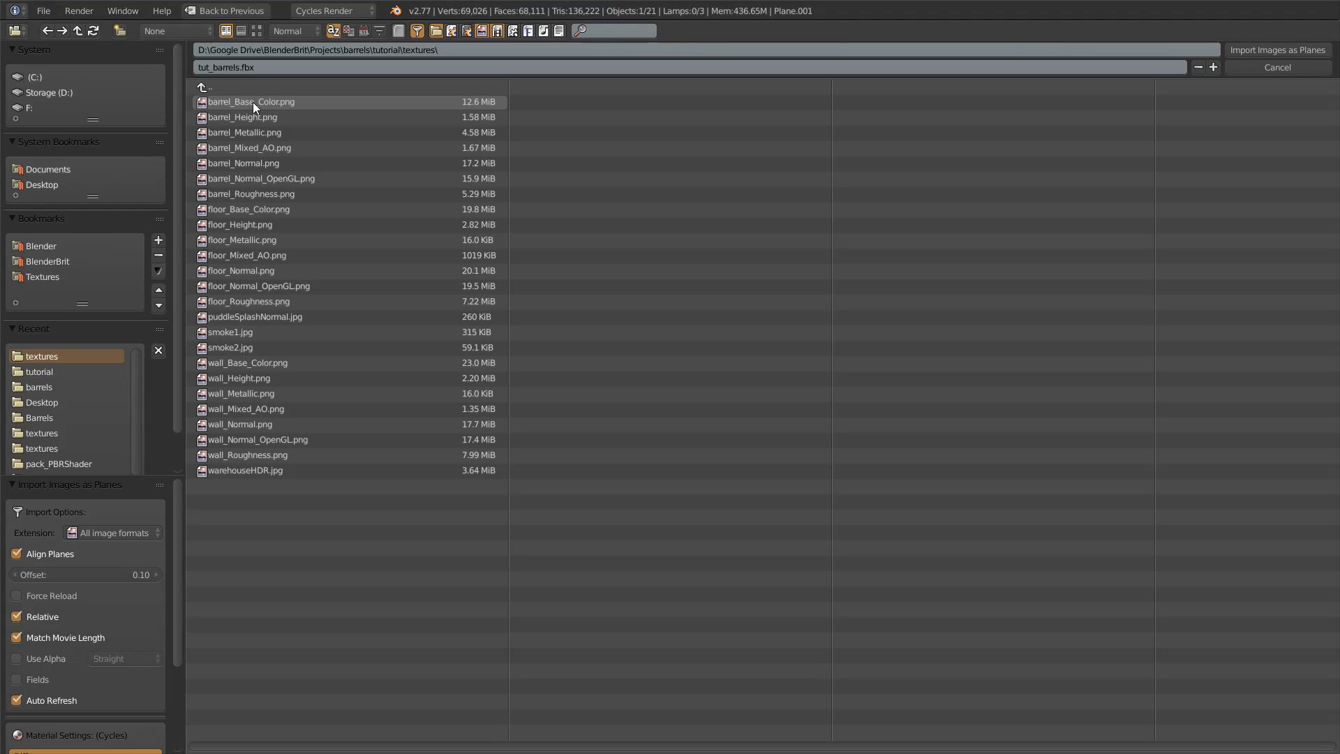
click(256, 30)
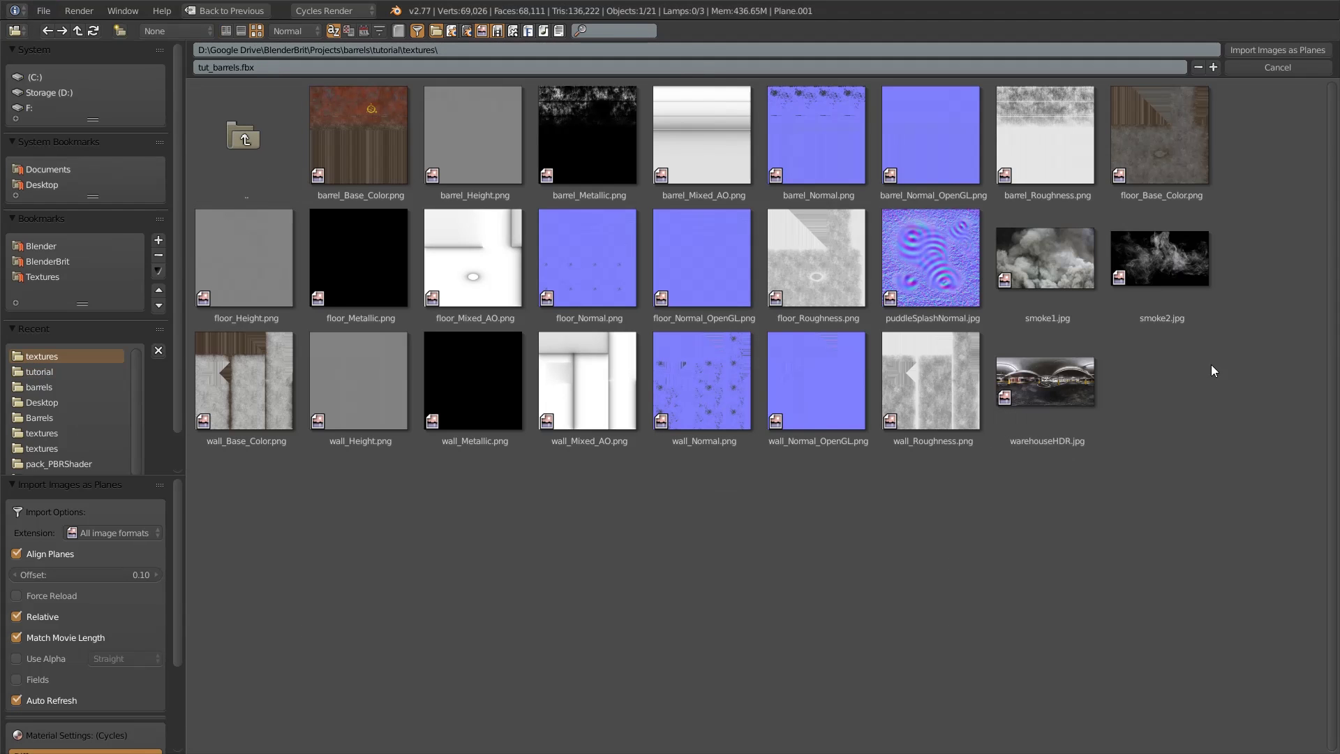
click(1048, 252)
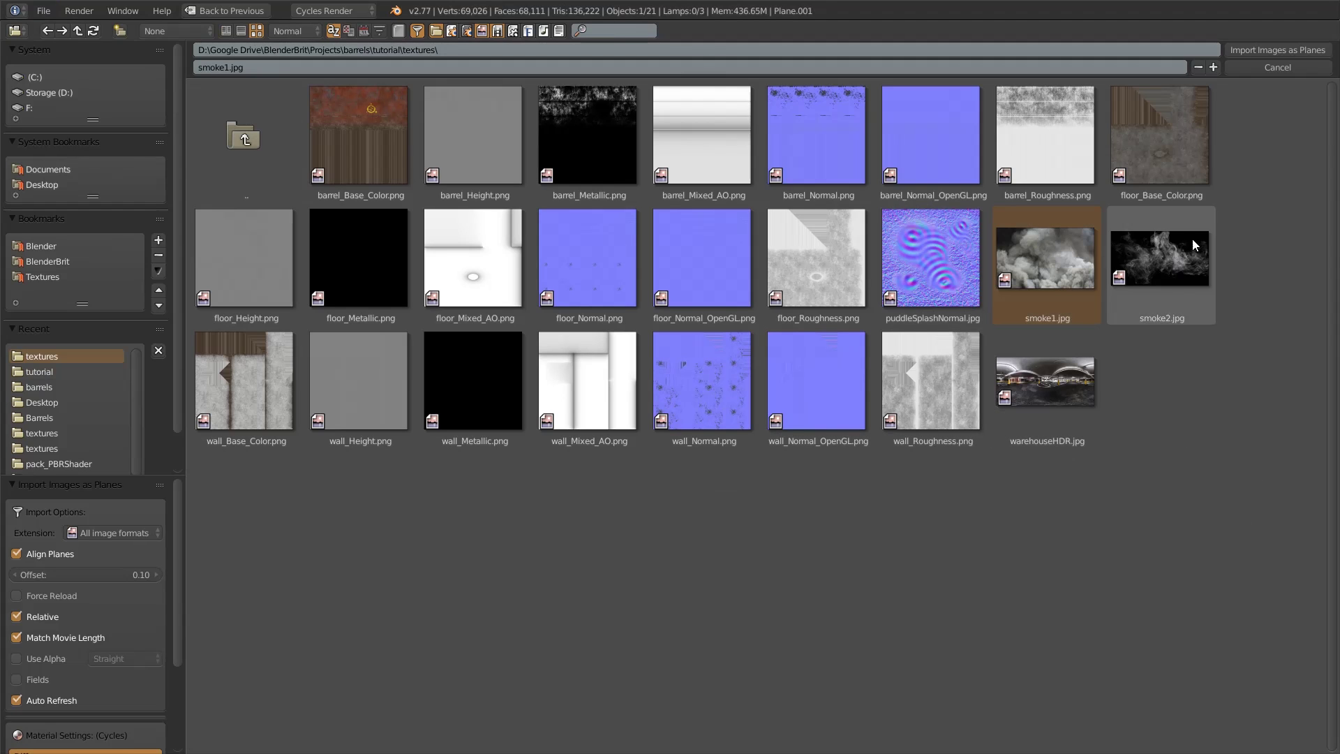
click(1279, 51)
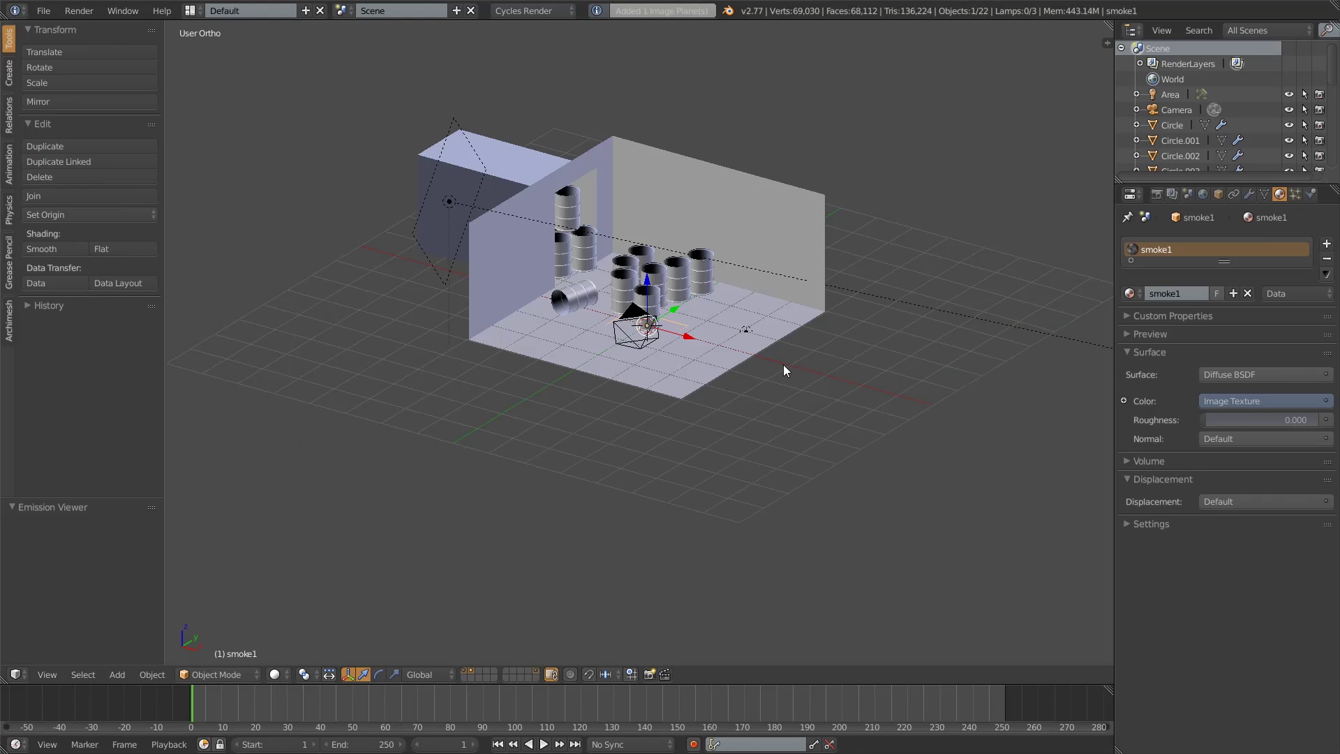
- Raise the smoke plane about 1.9 units along Z and rotate it 90° about the X axis
key(g)
key(f)
key(z)
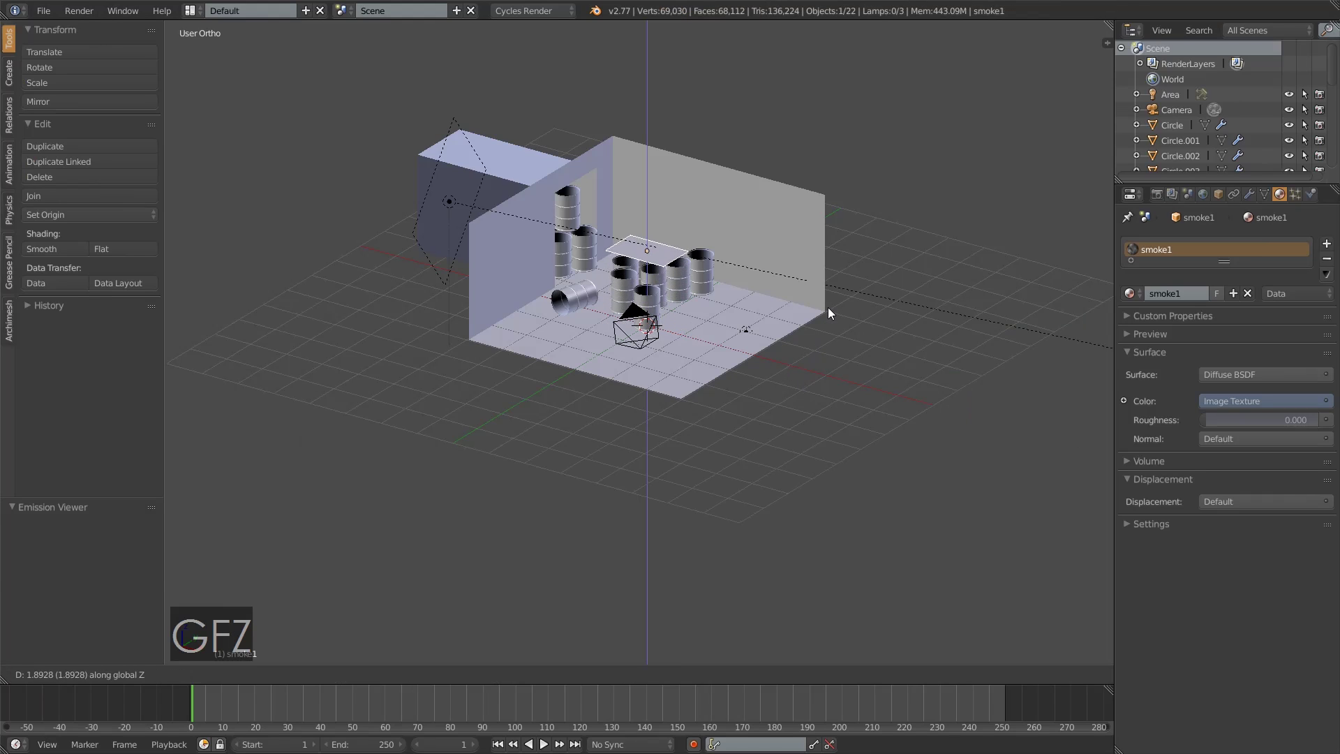
key(r)
key(x)
key(KP_9)
key(KP_0)
key(Return)
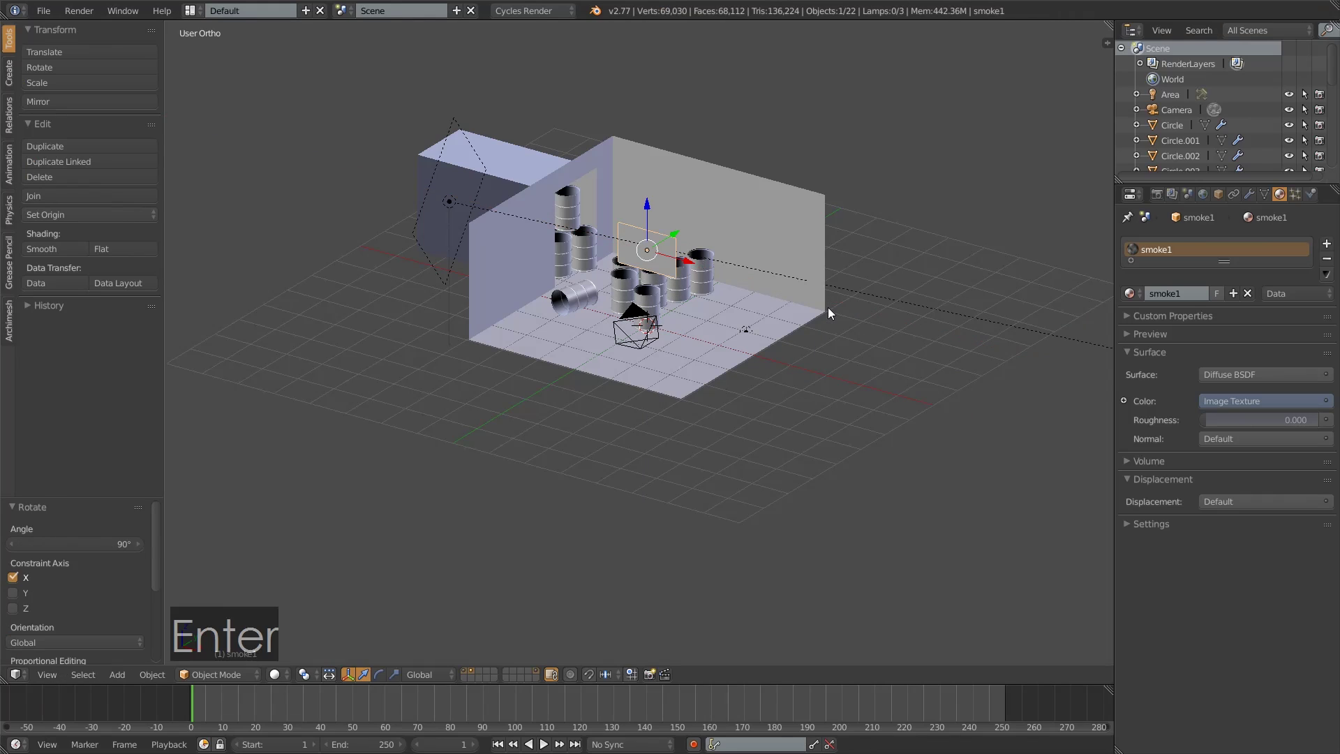
- Scale the smoke plane up by a factor of about 2.5 and apply its scale
key(s)
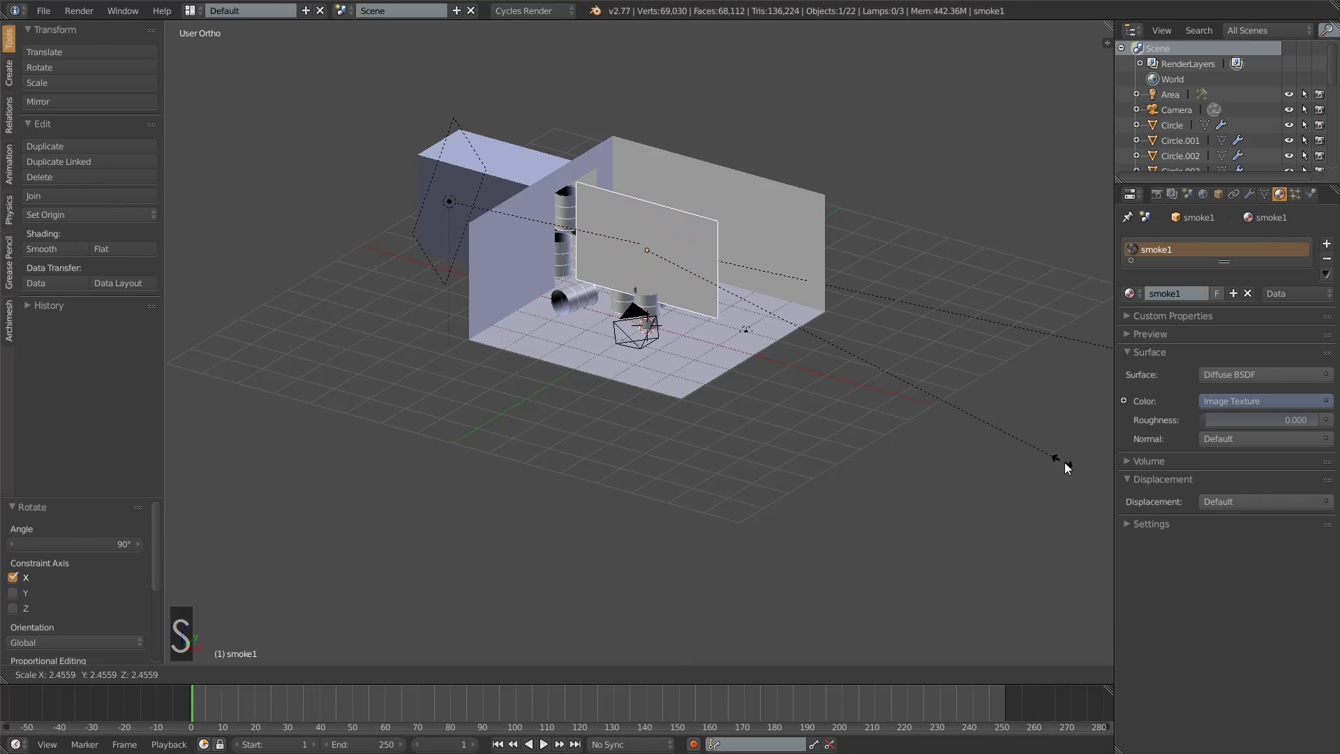
click(865, 384)
key(ctrl+a)
click(866, 385)
- Move the smoke plane about 1.68 units along Y towards the back of the room, then check it through the camera
middle_drag(796, 398, 723, 375)
key(KP_7)
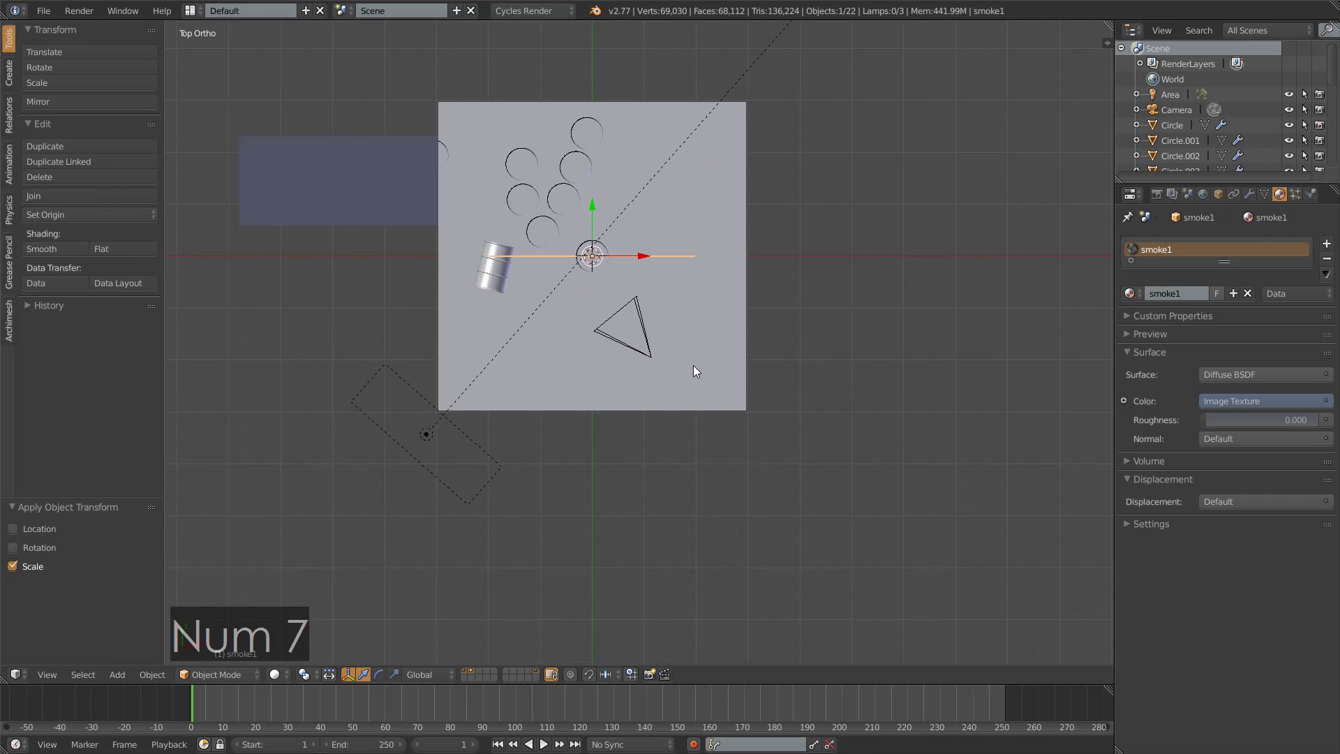
key(g)
click(692, 270)
key(KP_0)
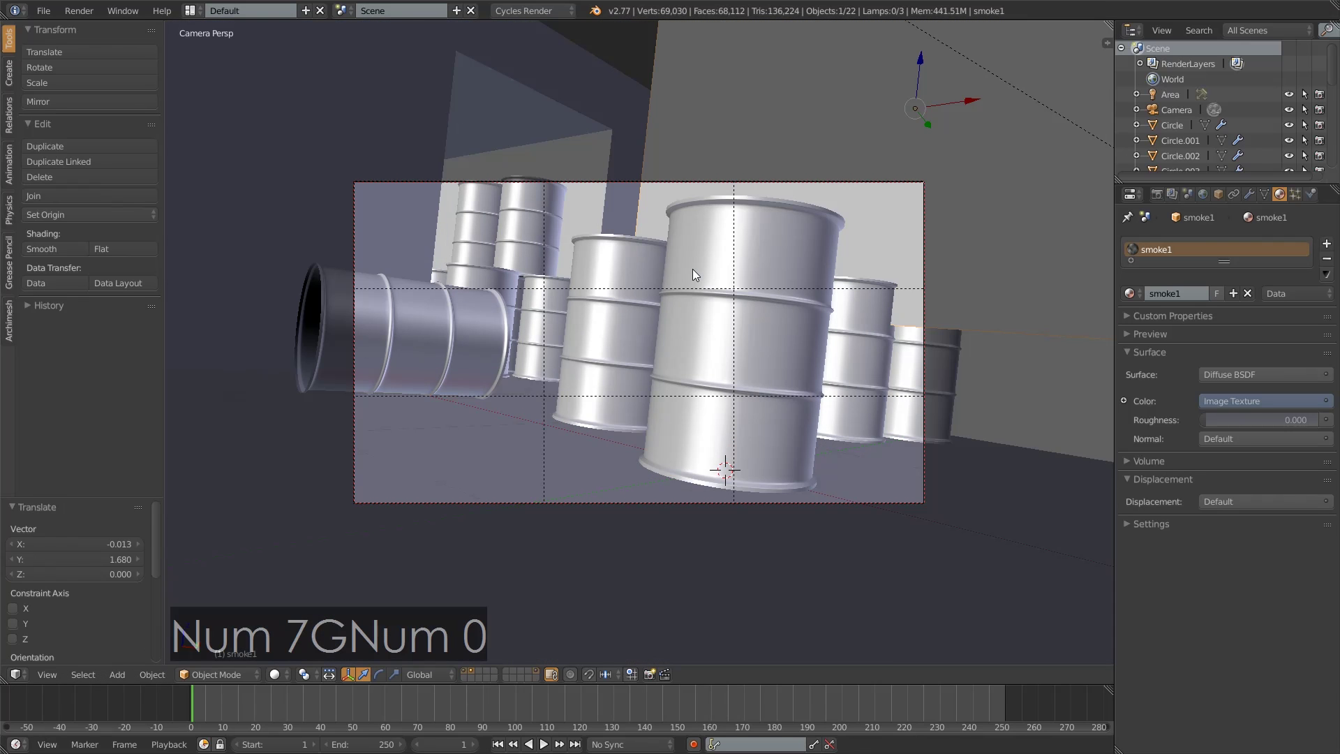
- Reposition and rotate the smoke plane in top view so it stands at a slight diagonal across the back-left part of the room
key(KP_7)
key(z)
key(g)
click(764, 337)
key(r)
click(772, 277)
key(g)
click(781, 233)
key(r)
click(786, 249)
key(g)
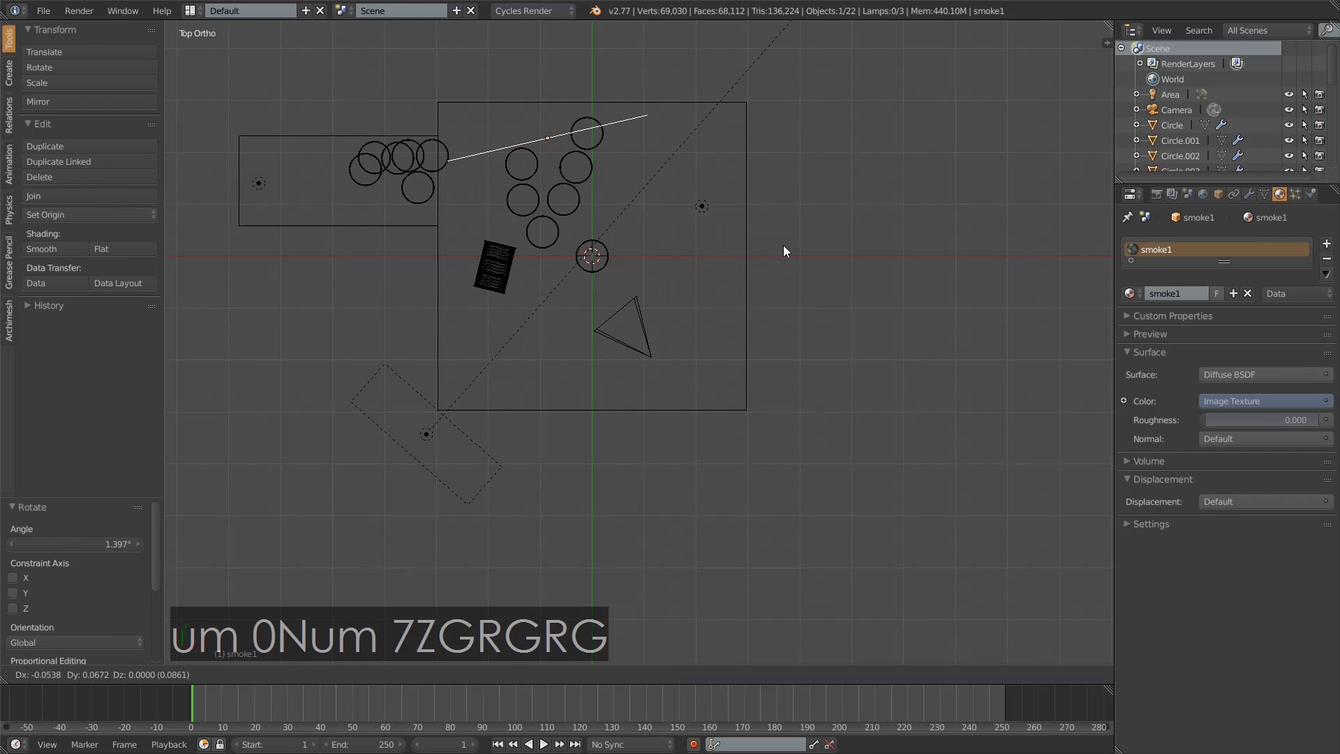
click(783, 247)
key(g)
click(772, 248)
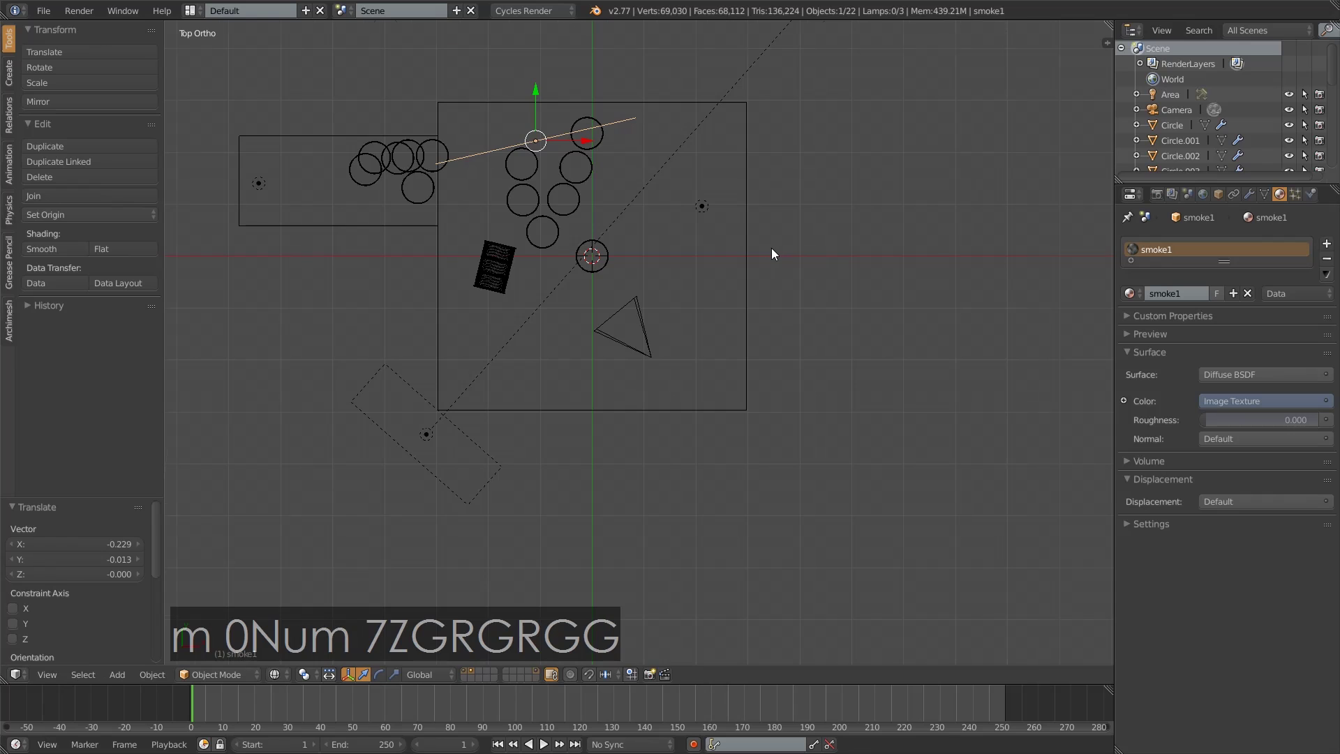
- Working in camera view, lower the smoke plane about 0.9 units along Z and shift it about -0.07 along X
key(KP_0)
key(g)
key(z)
click(811, 437)
key(z)
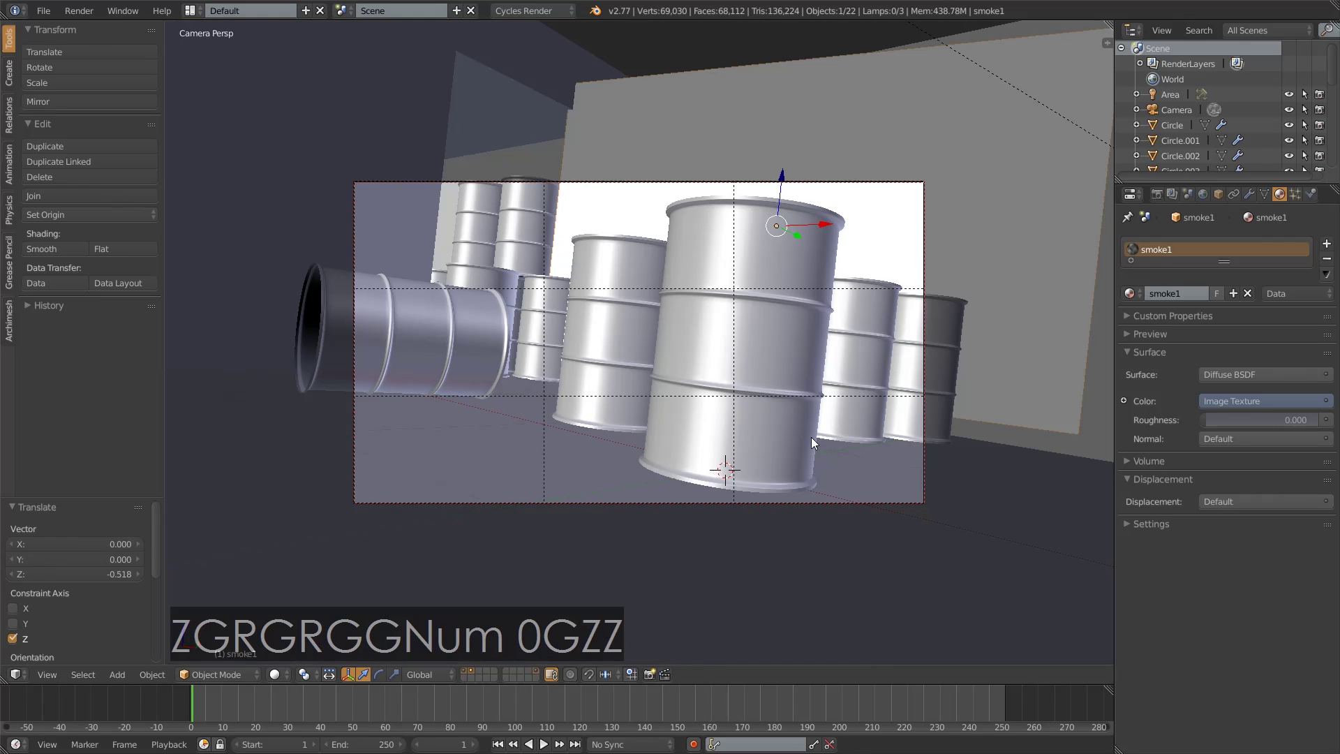
key(g)
key(z)
click(817, 405)
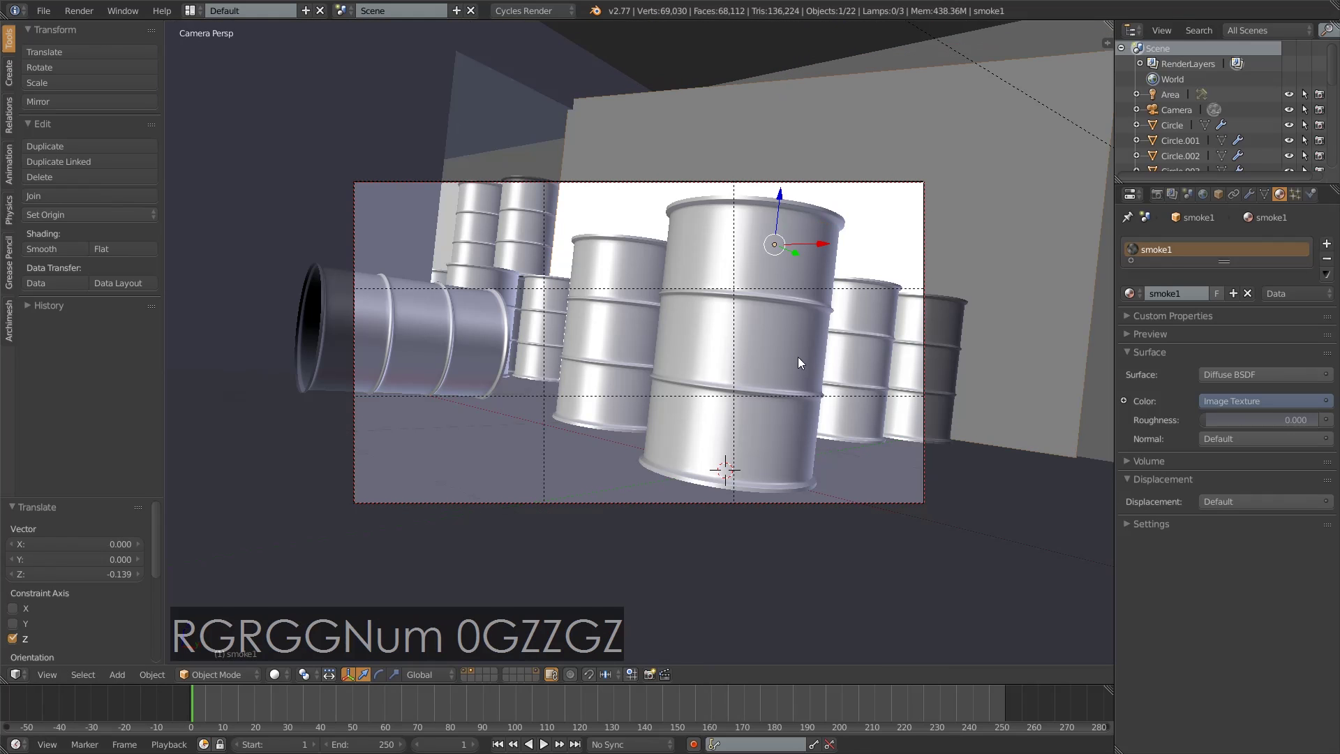
key(g)
key(z)
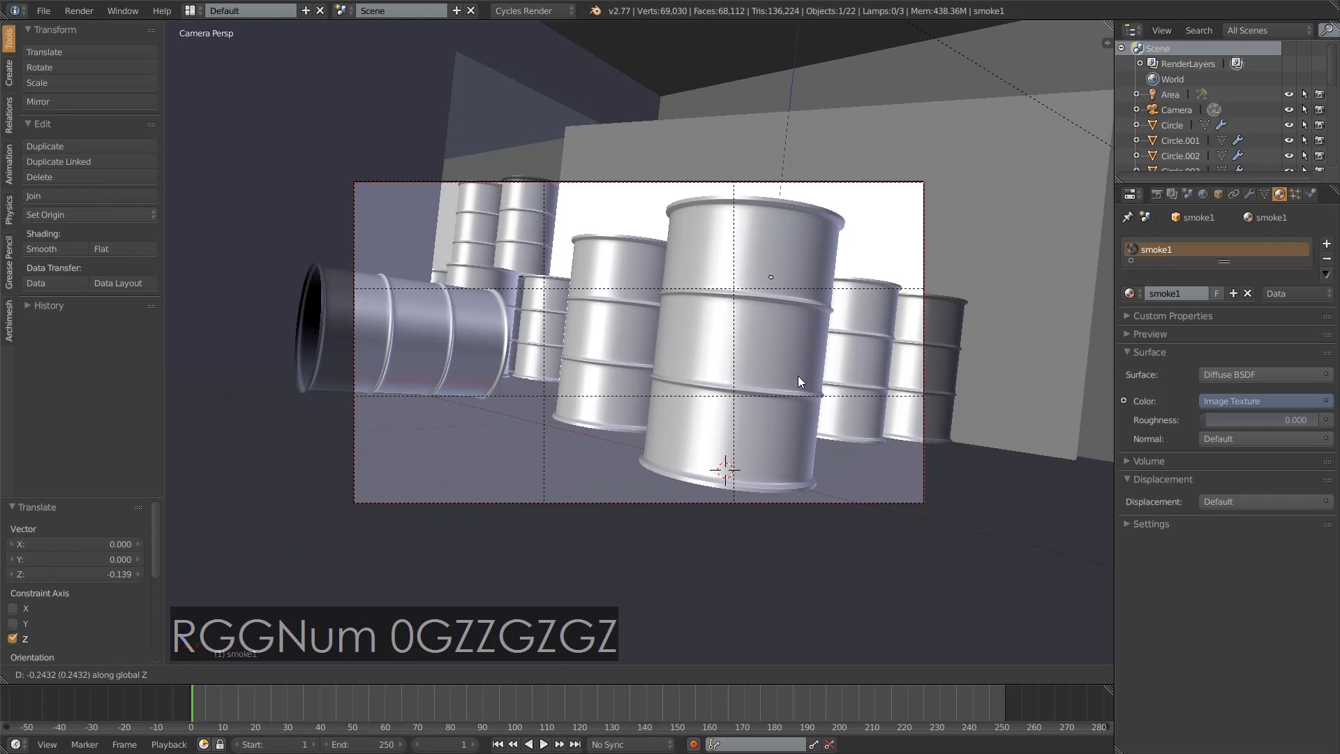
click(799, 381)
key(g)
key(x)
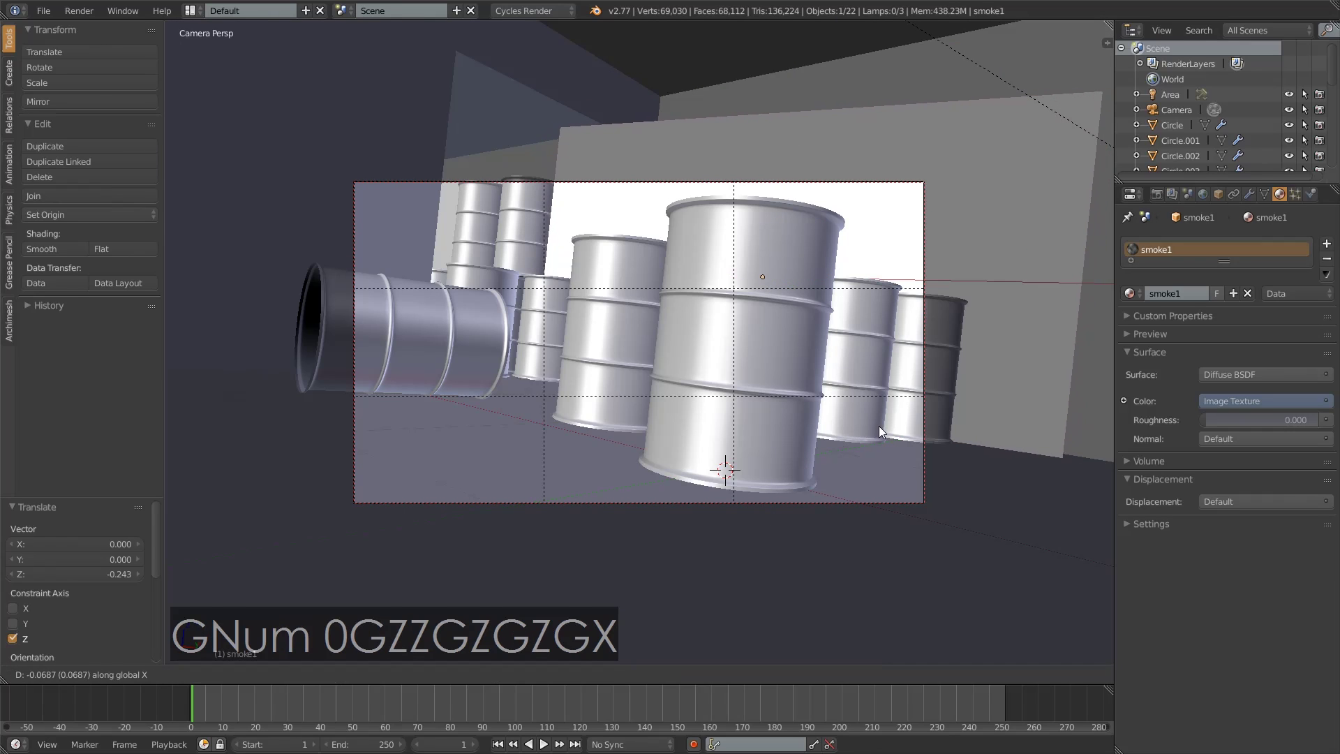
click(879, 432)
- Move the smoke plane to the third layer and hide the layer containing the barrels
key(shift)
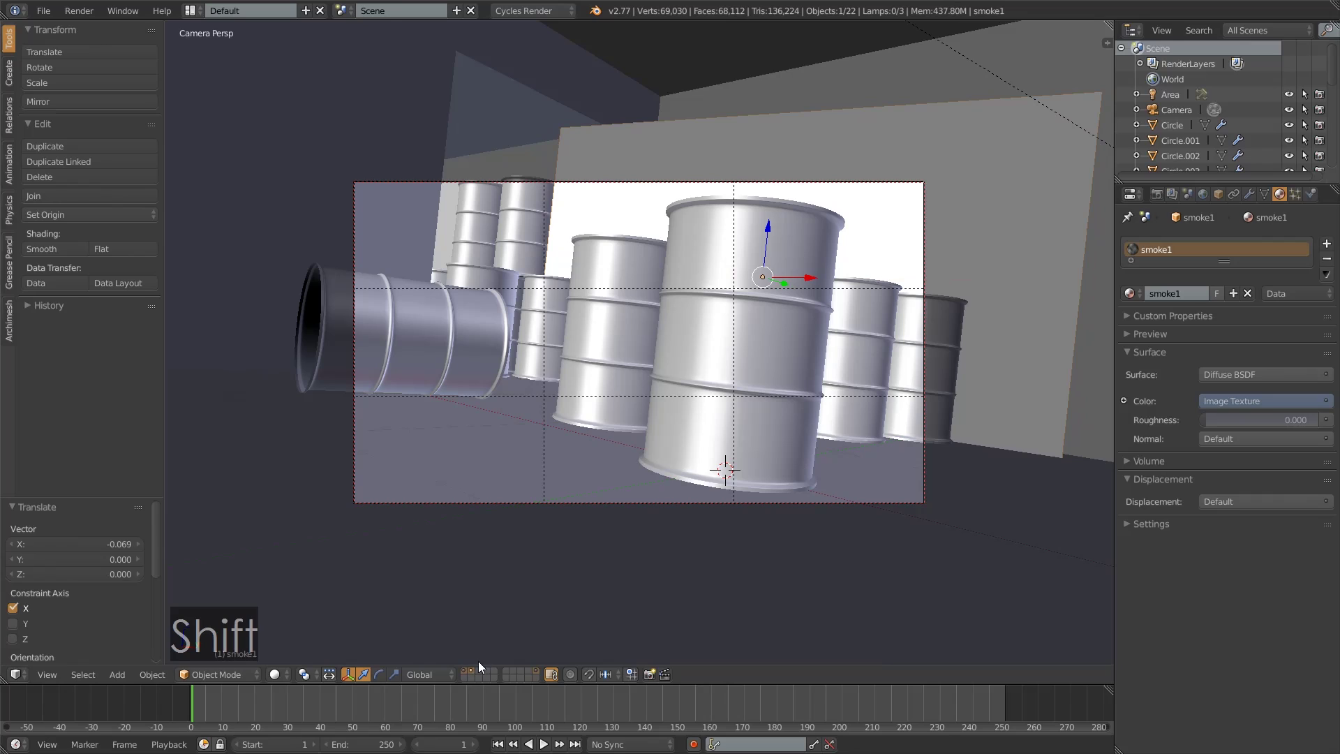
key(m)
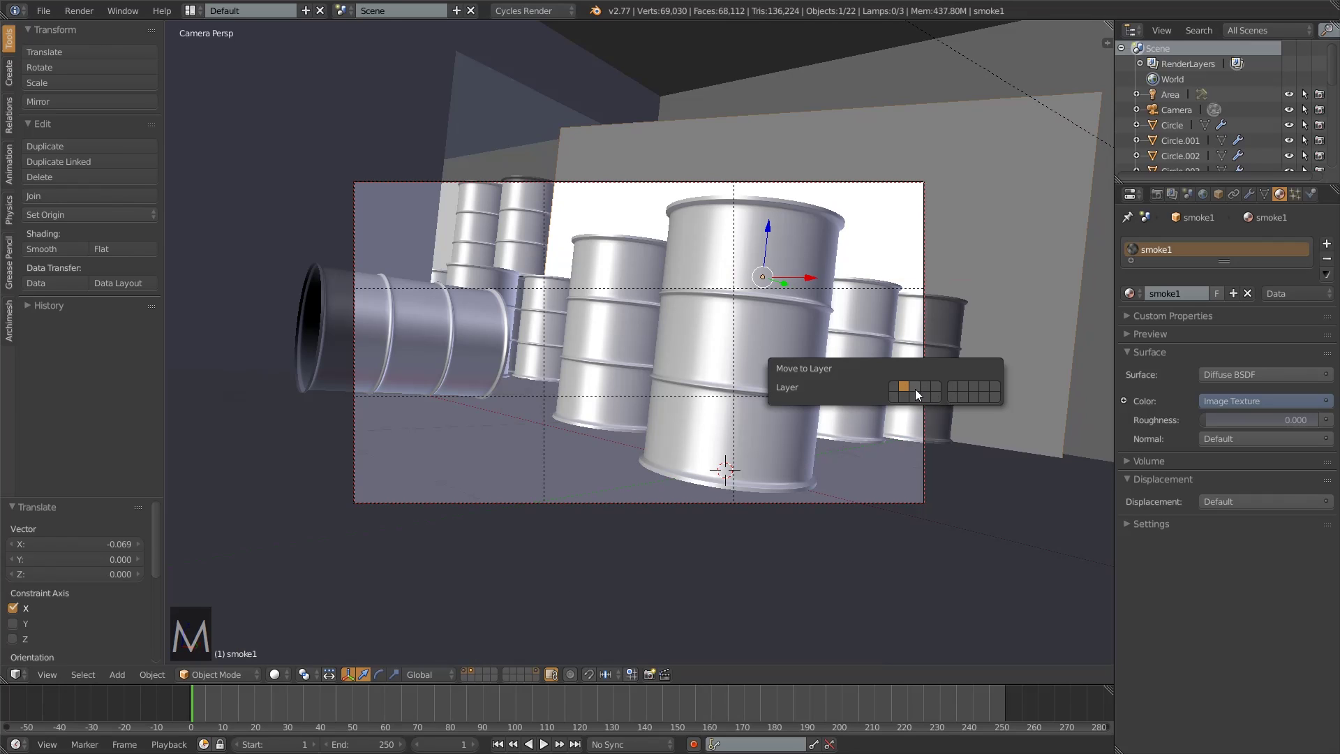
click(915, 388)
shift+click(475, 671)
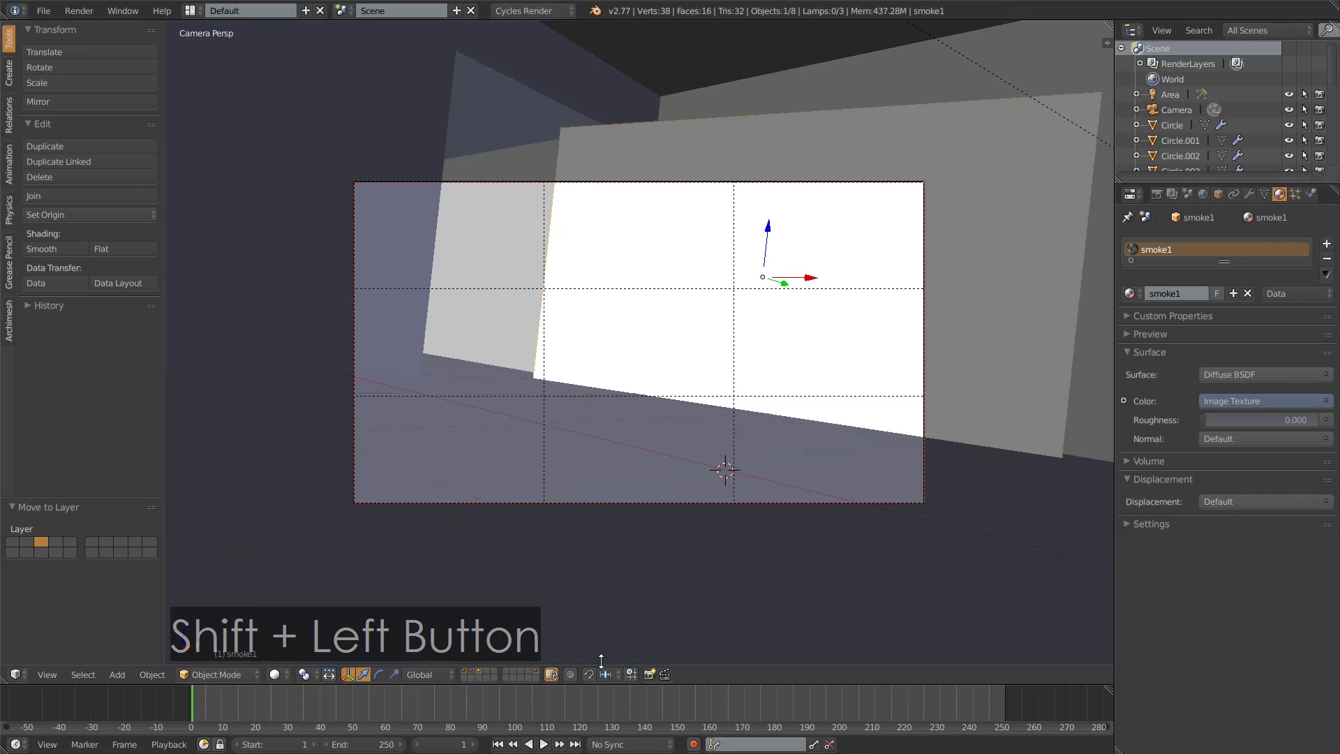
- Switch to the Nodes screen layout and preview the camera view in Rendered shading
click(191, 10)
click(216, 124)
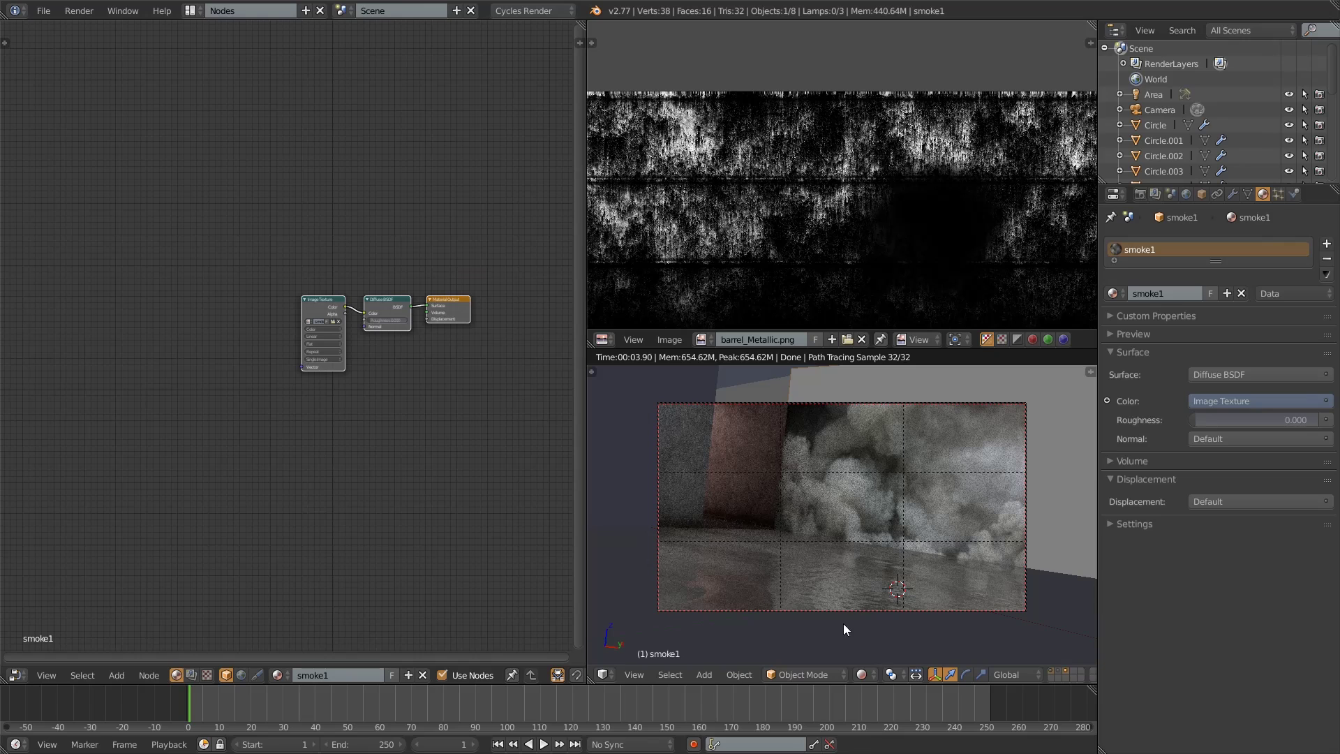
click(862, 674)
- Duplicate the smoke plane in top view, then rotate and move the copy so it stands nearly parallel to the left wall
key(z)
key(KP_7)
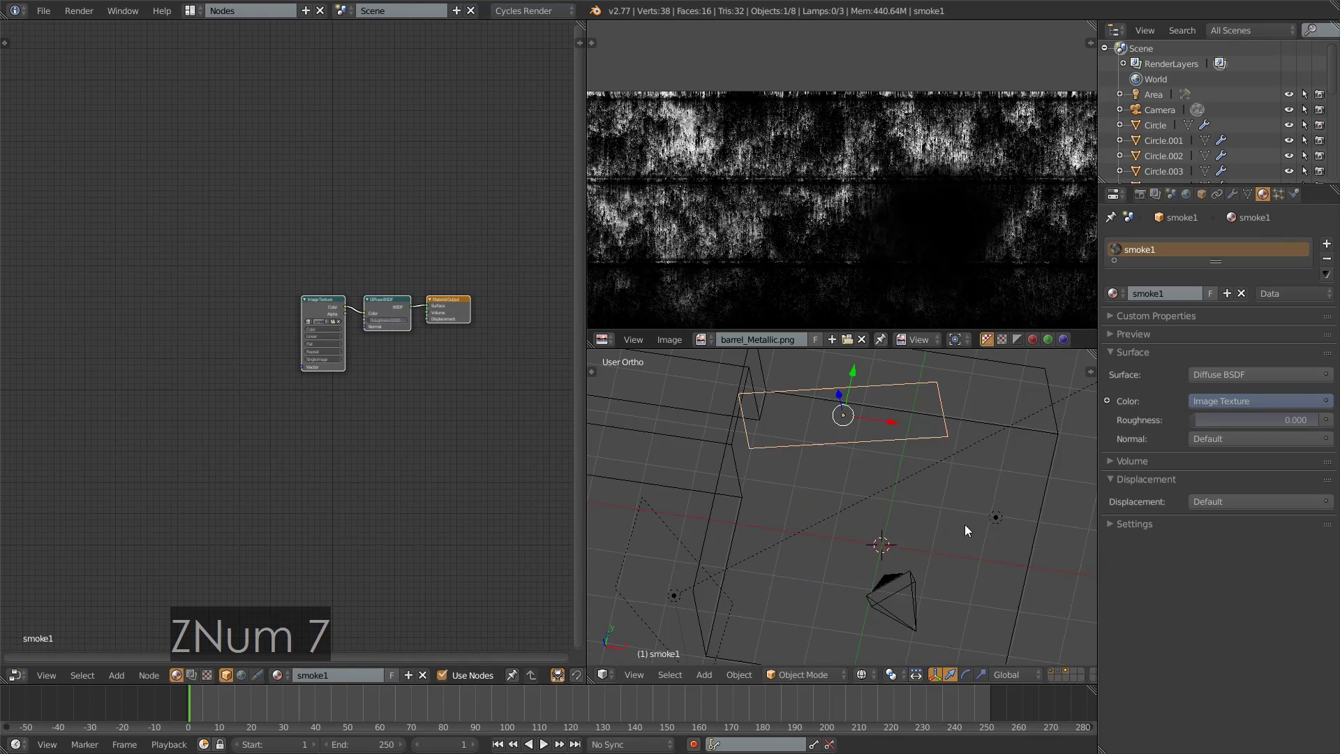
key(shift+d)
key(r)
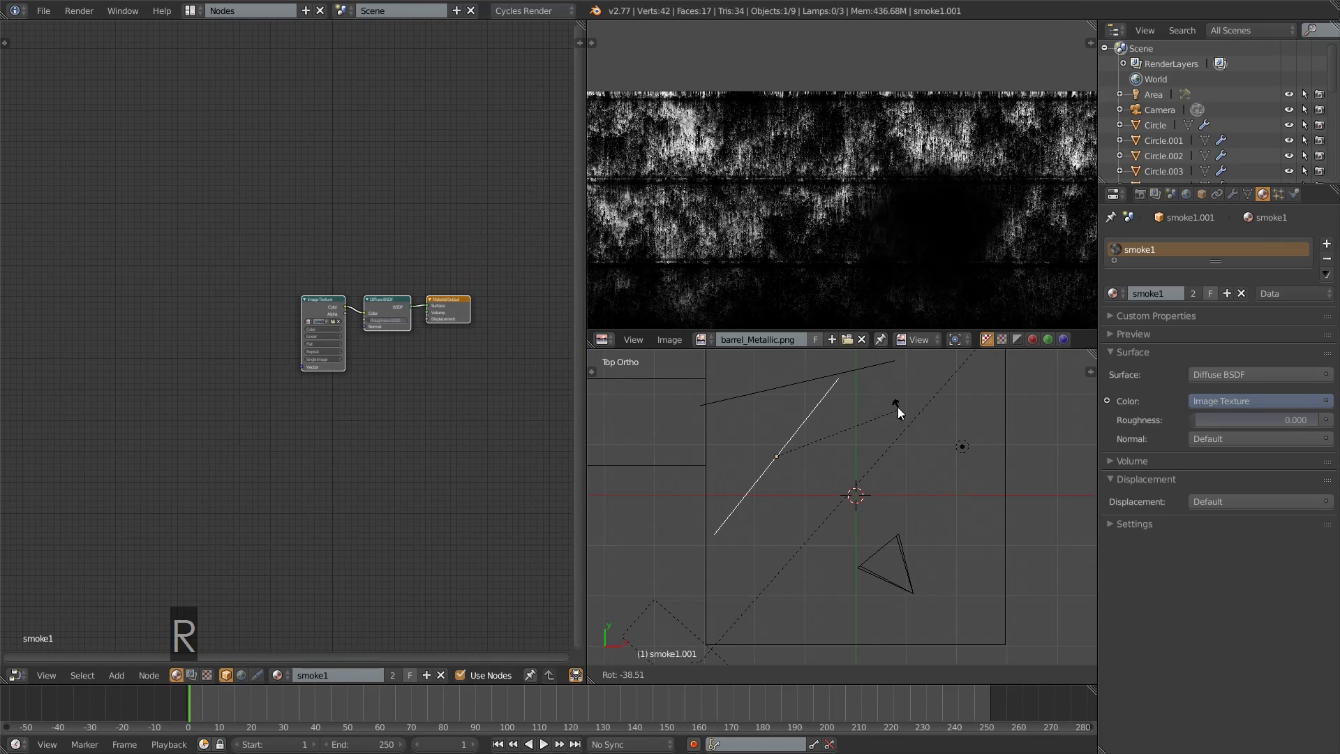
key(g)
key(g)
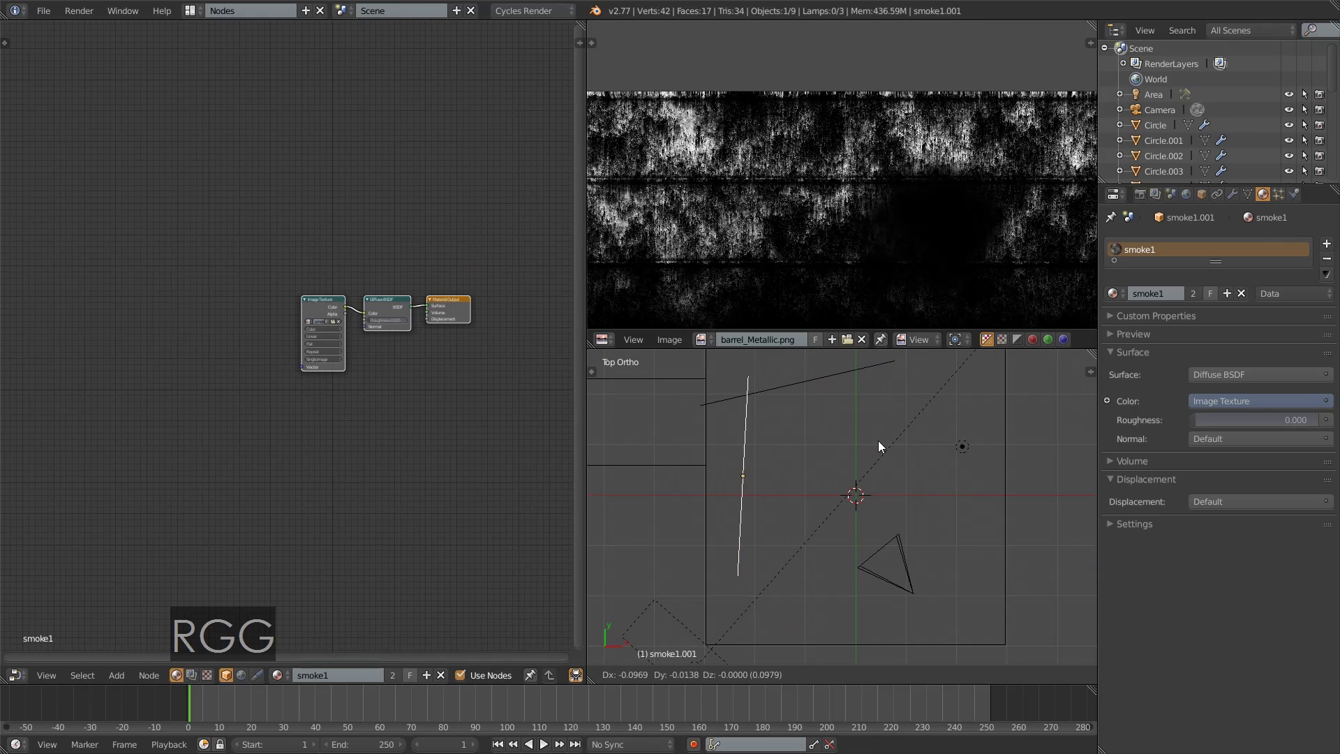
click(867, 424)
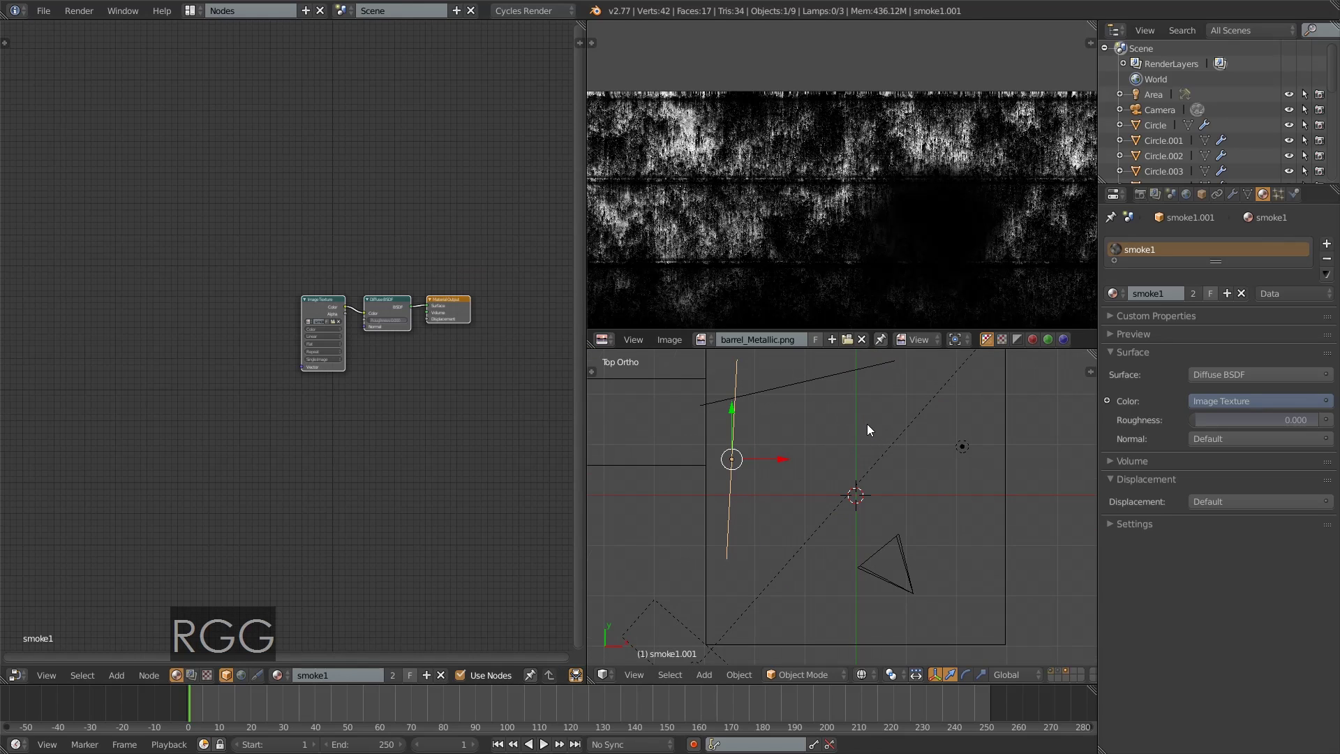
- Preview both smoke planes through the camera in Rendered shading
key(KP_0)
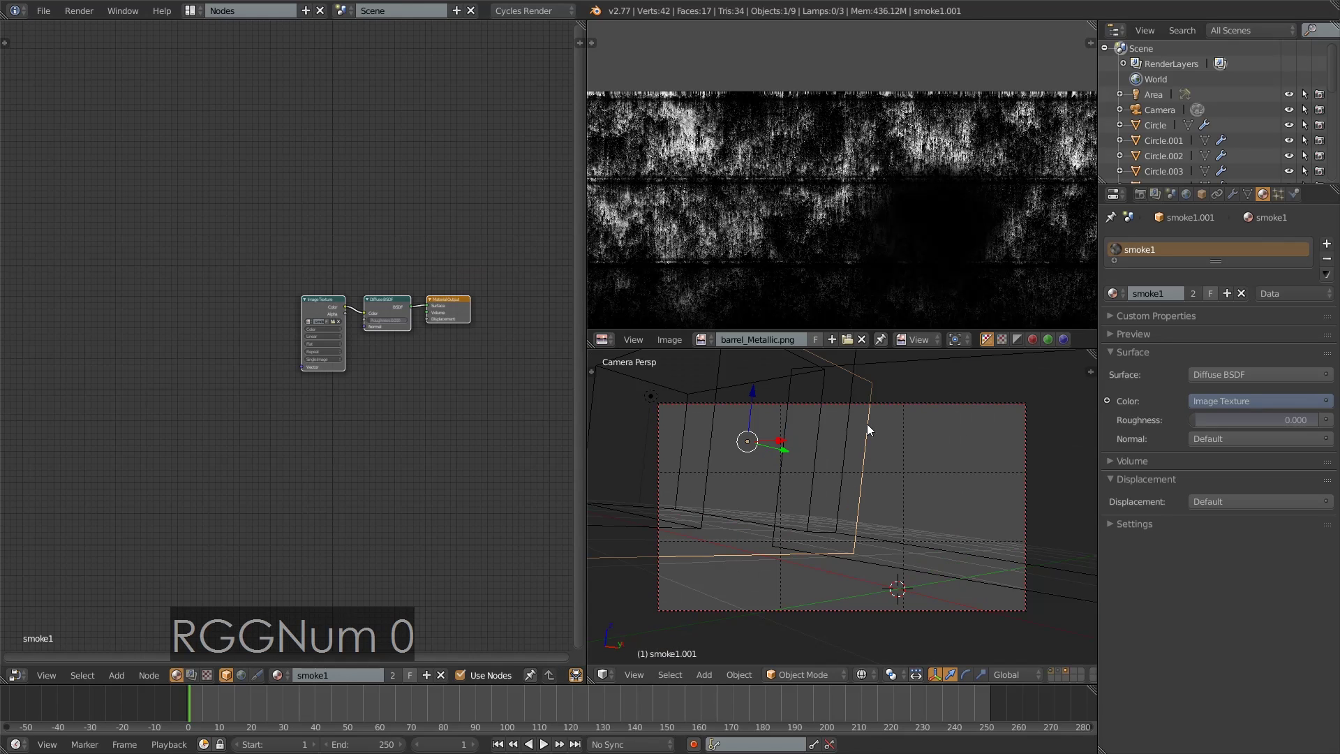
click(864, 674)
click(913, 573)
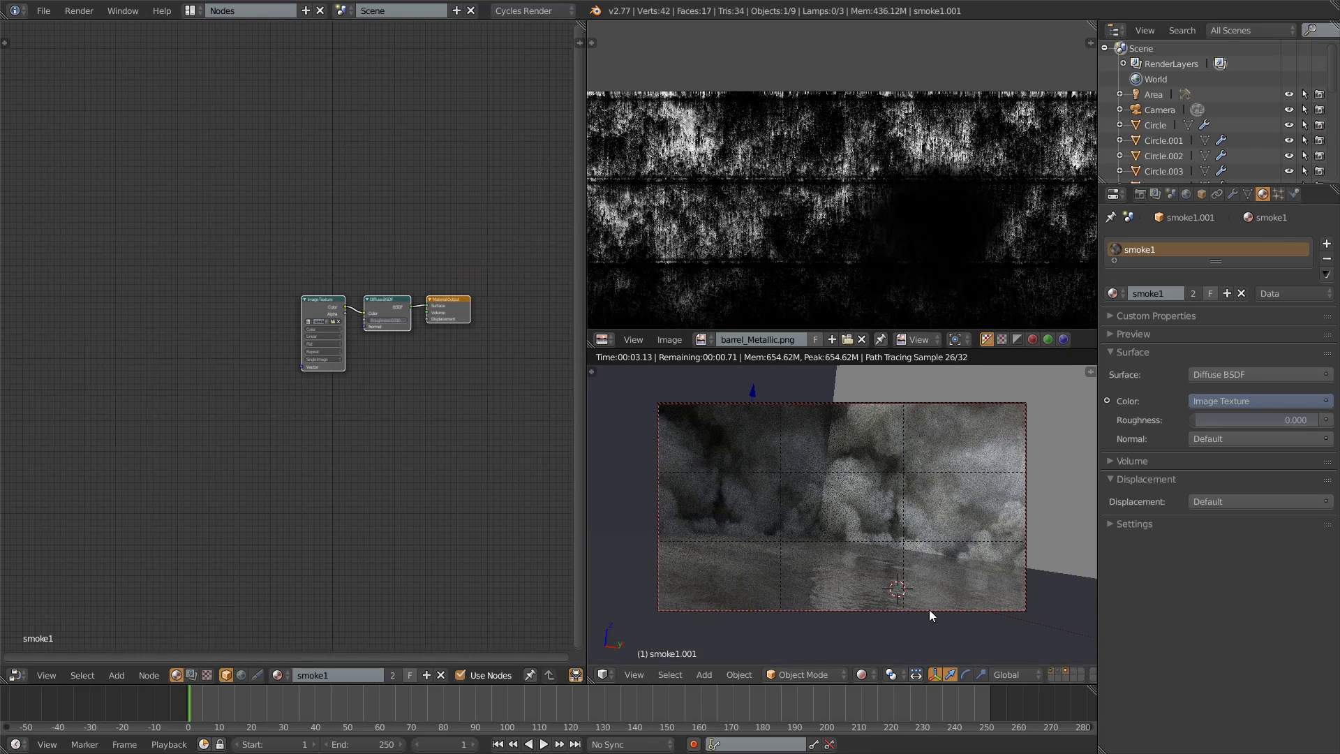
- Shift the duplicated smoke plane slightly along Y in Solid shading, then return the camera view to Rendered shading
click(864, 674)
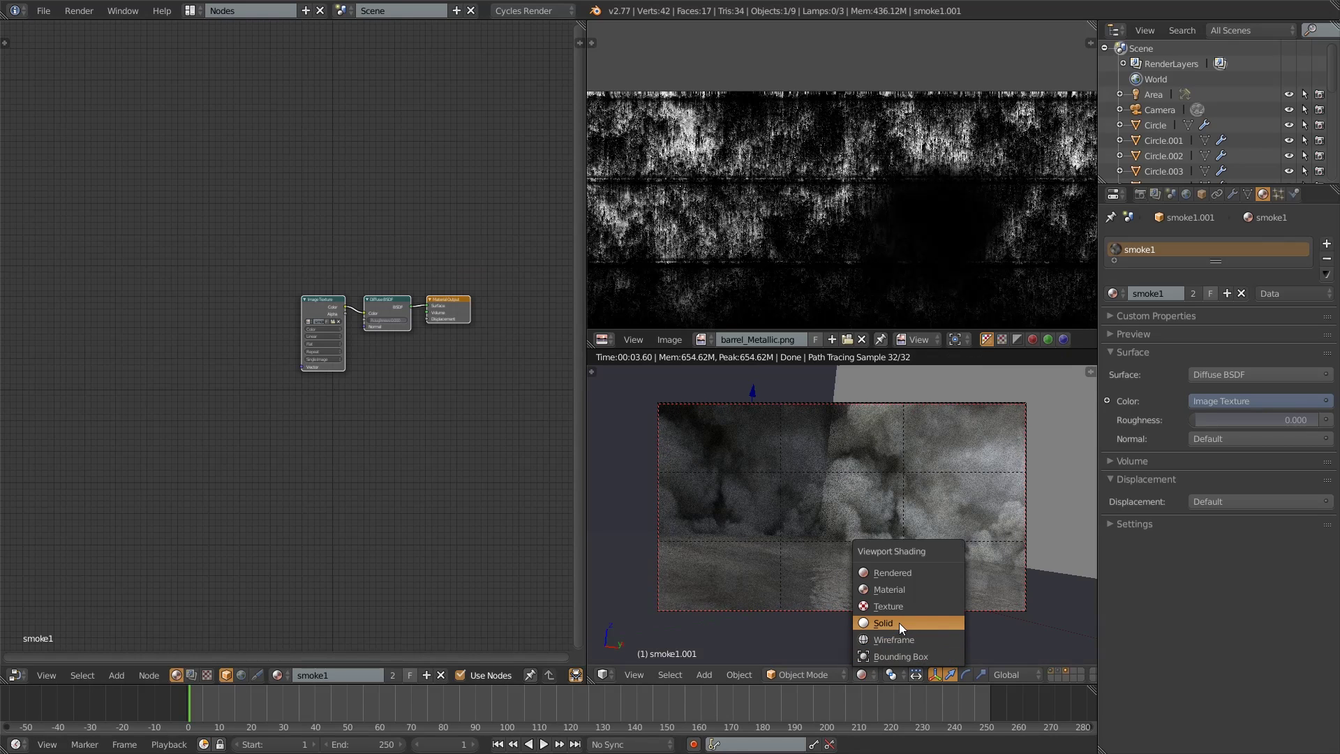
click(898, 623)
key(g)
key(x)
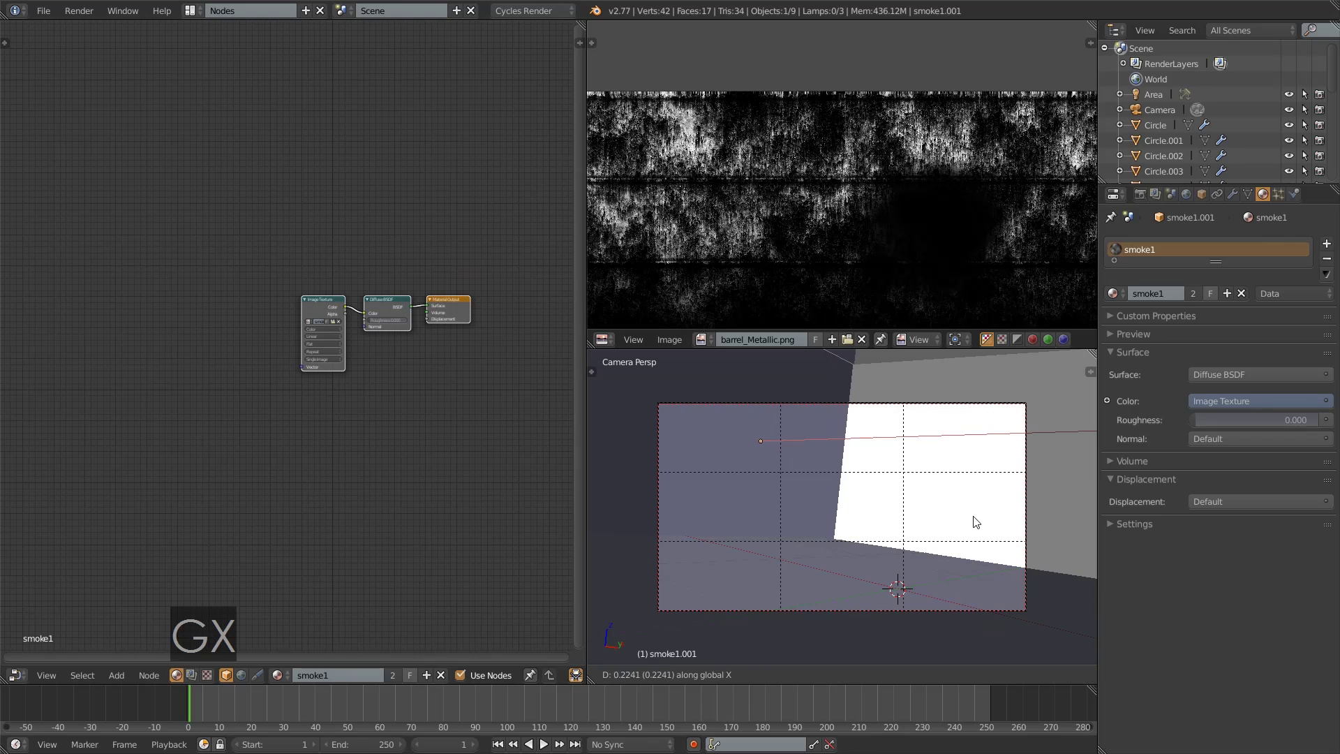
key(y)
click(971, 524)
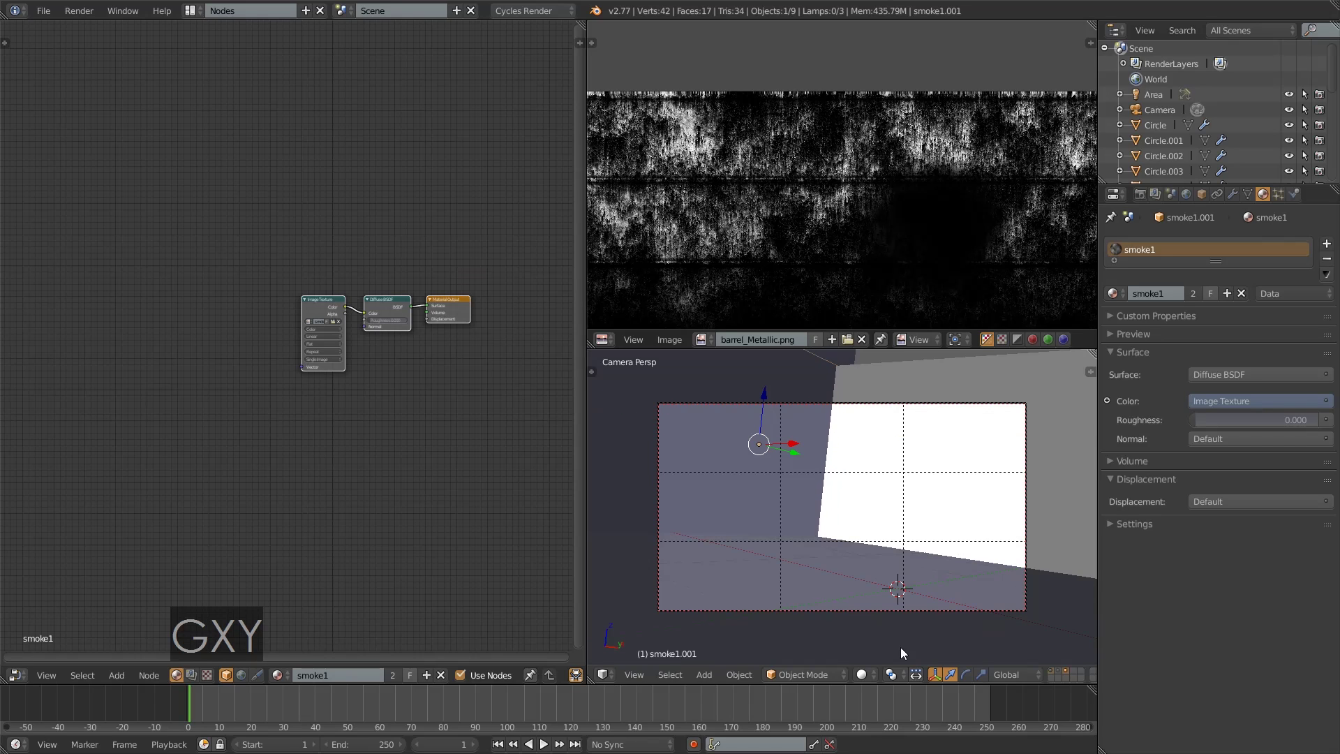
click(871, 674)
click(915, 567)
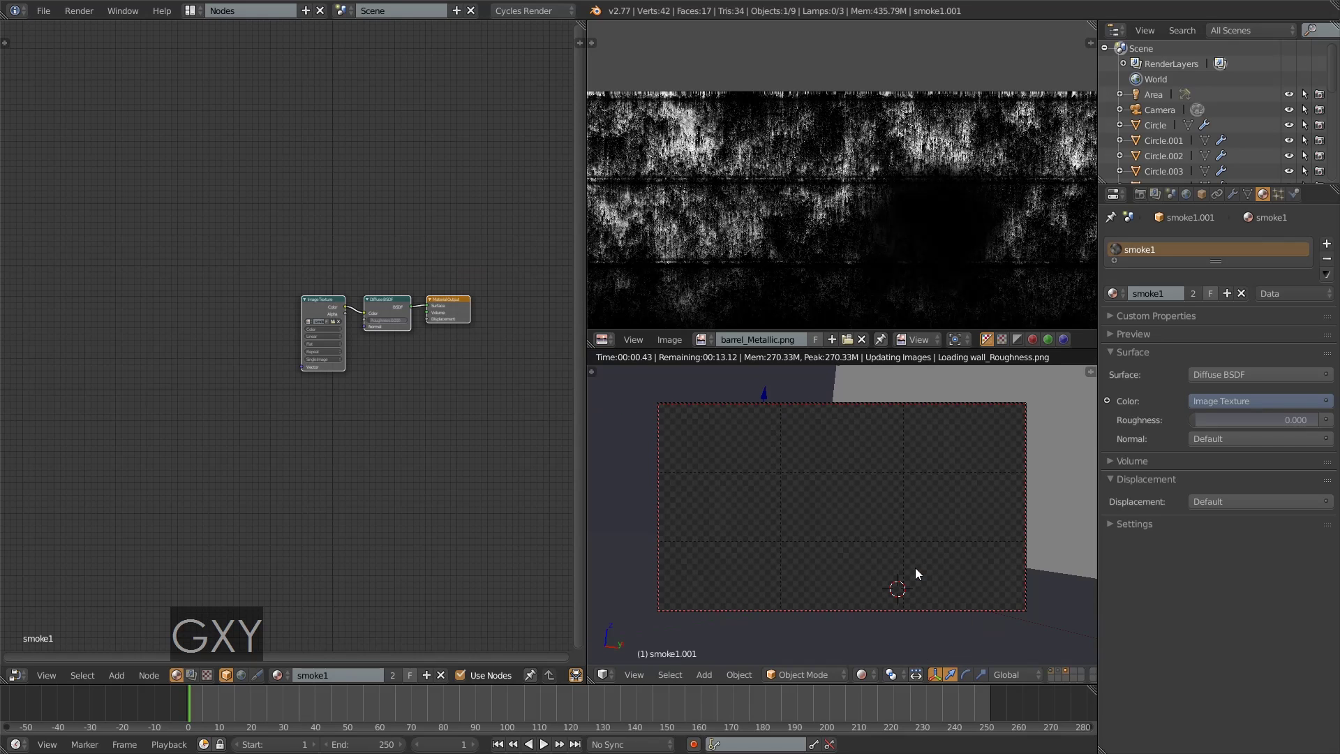
- Turn the image editor into a second 3D view showing the scene in wireframe from the top in orthographic projection
click(602, 339)
click(628, 353)
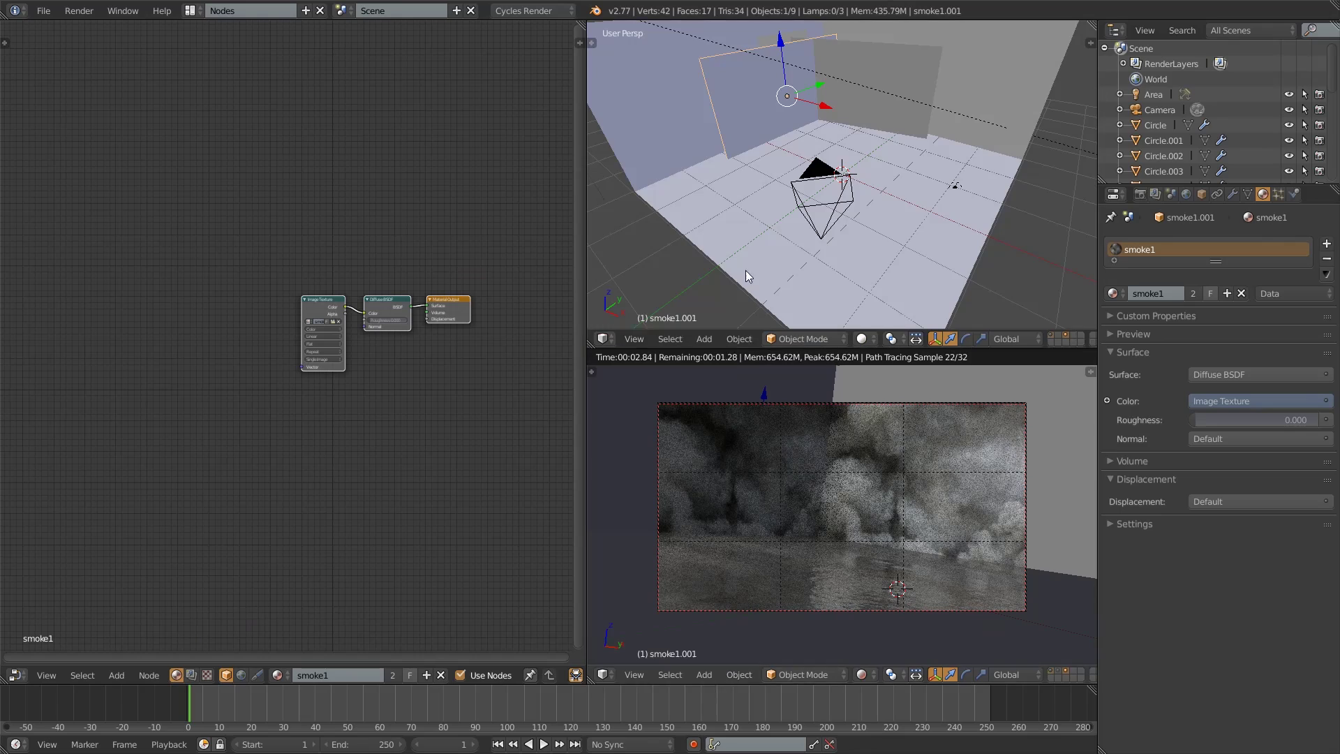
key(KP_0)
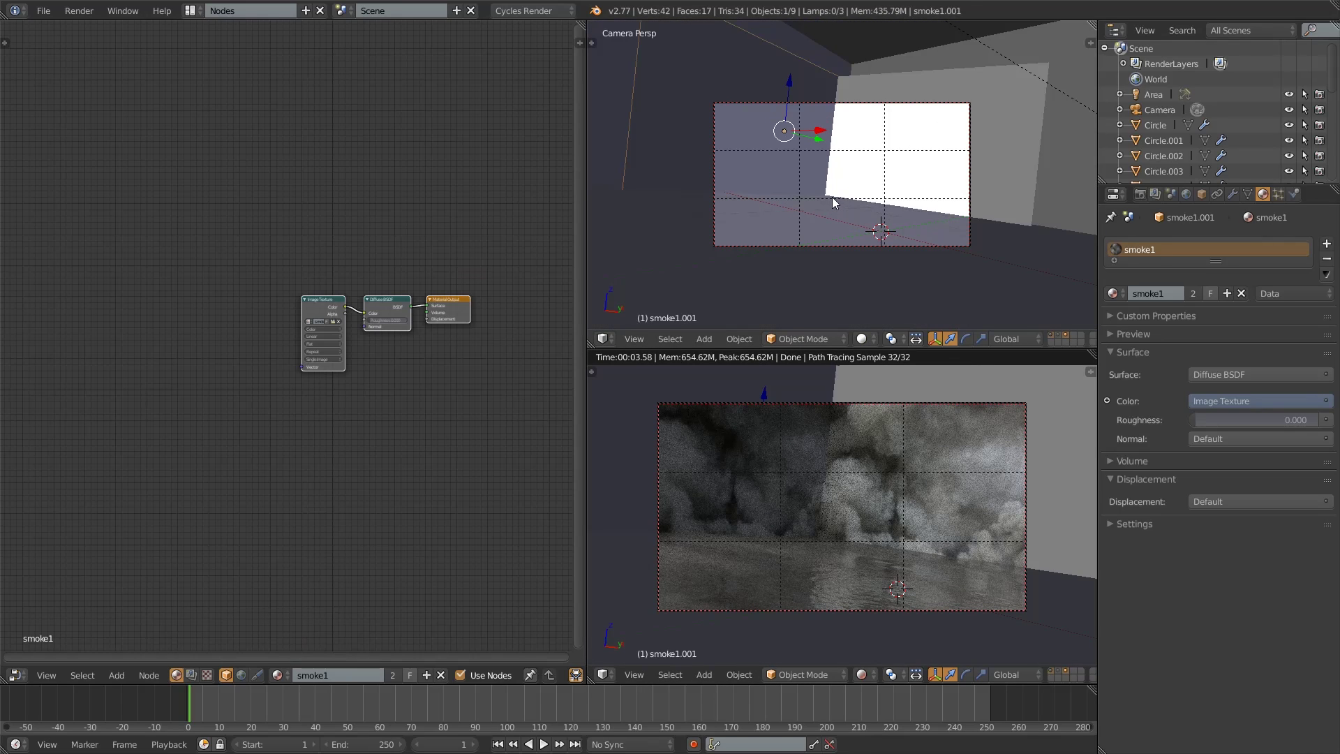
key(z)
key(KP_7)
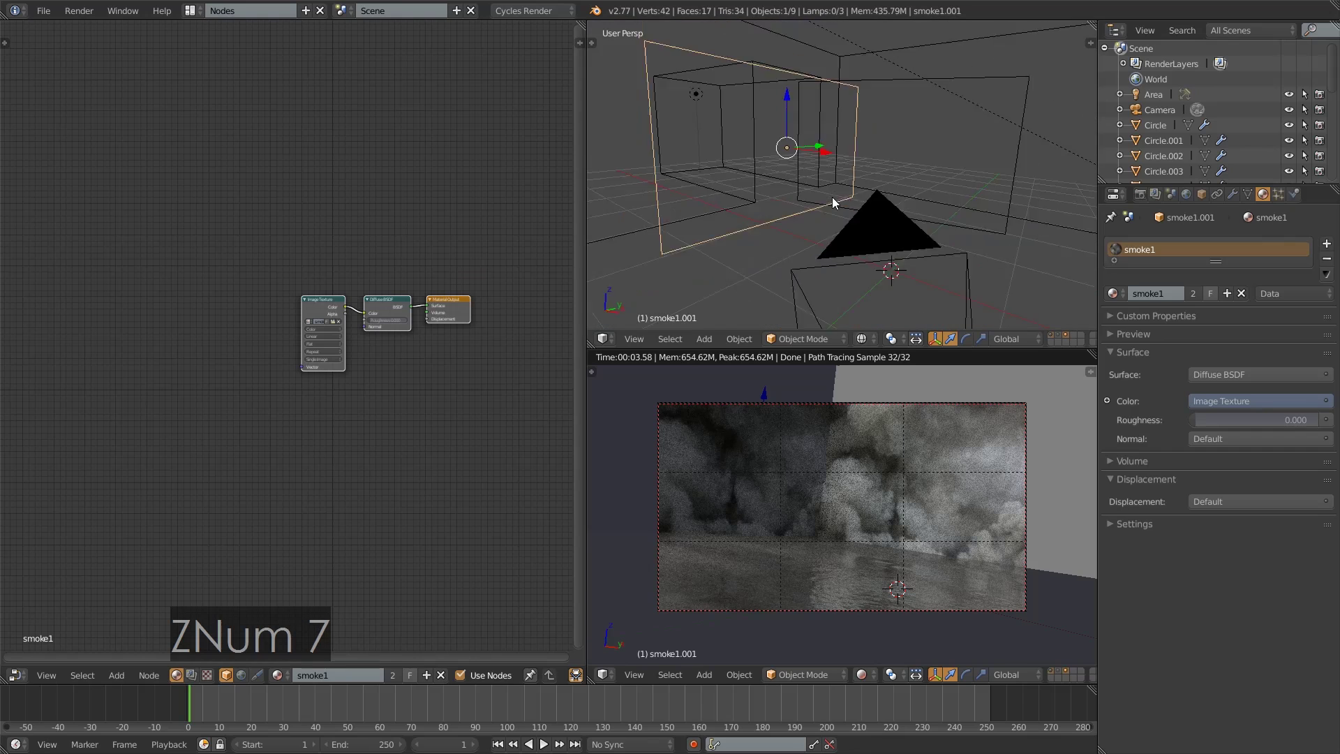
key(KP_5)
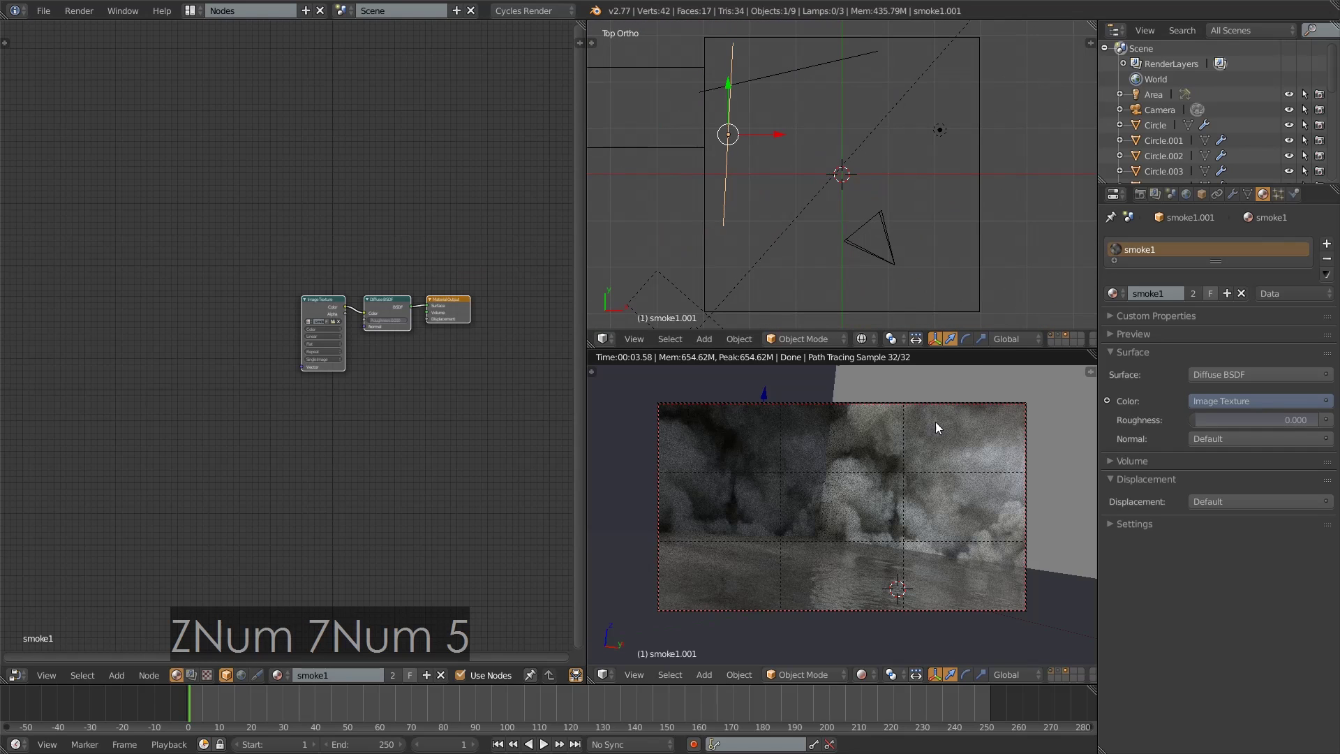
shift+click(1058, 338)
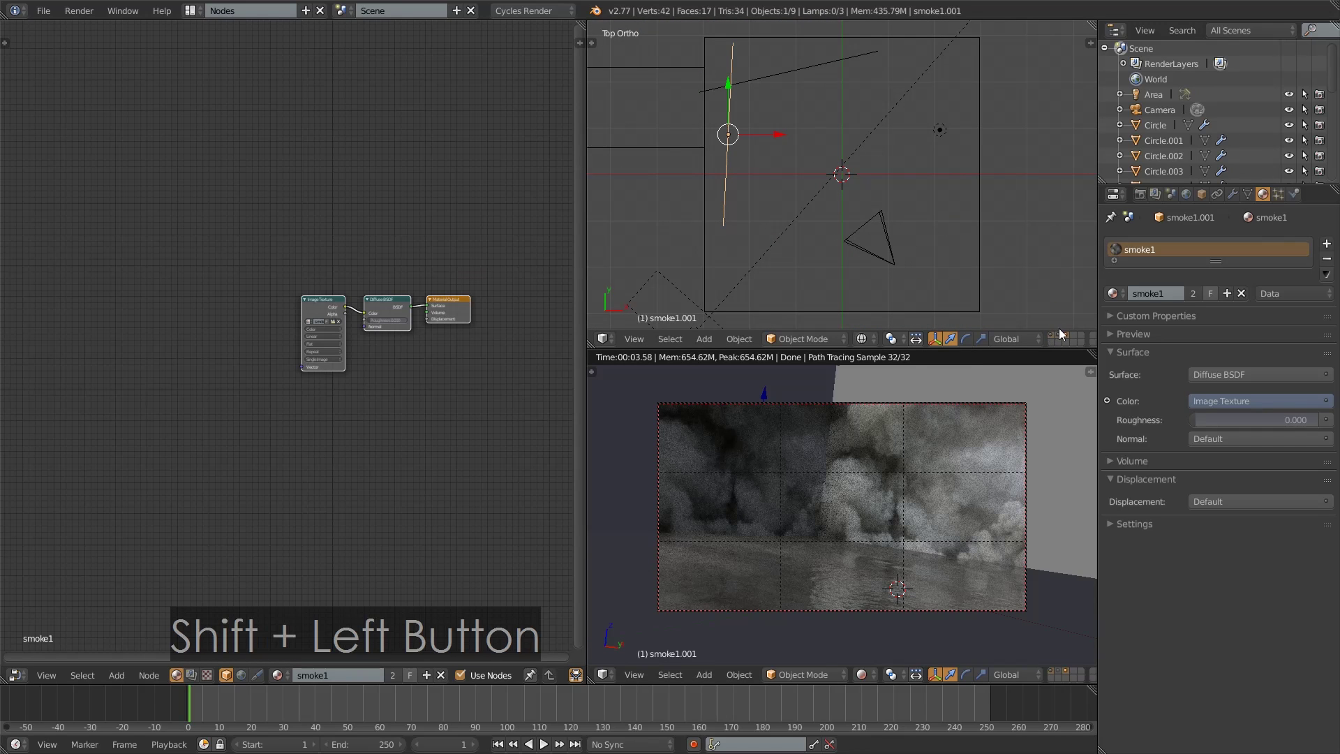
- Show the barrels' layer too, then duplicate the left smoke plane and place the rotated copy diagonally across the barrels in top view
shift+click(1058, 335)
key(shift+d)
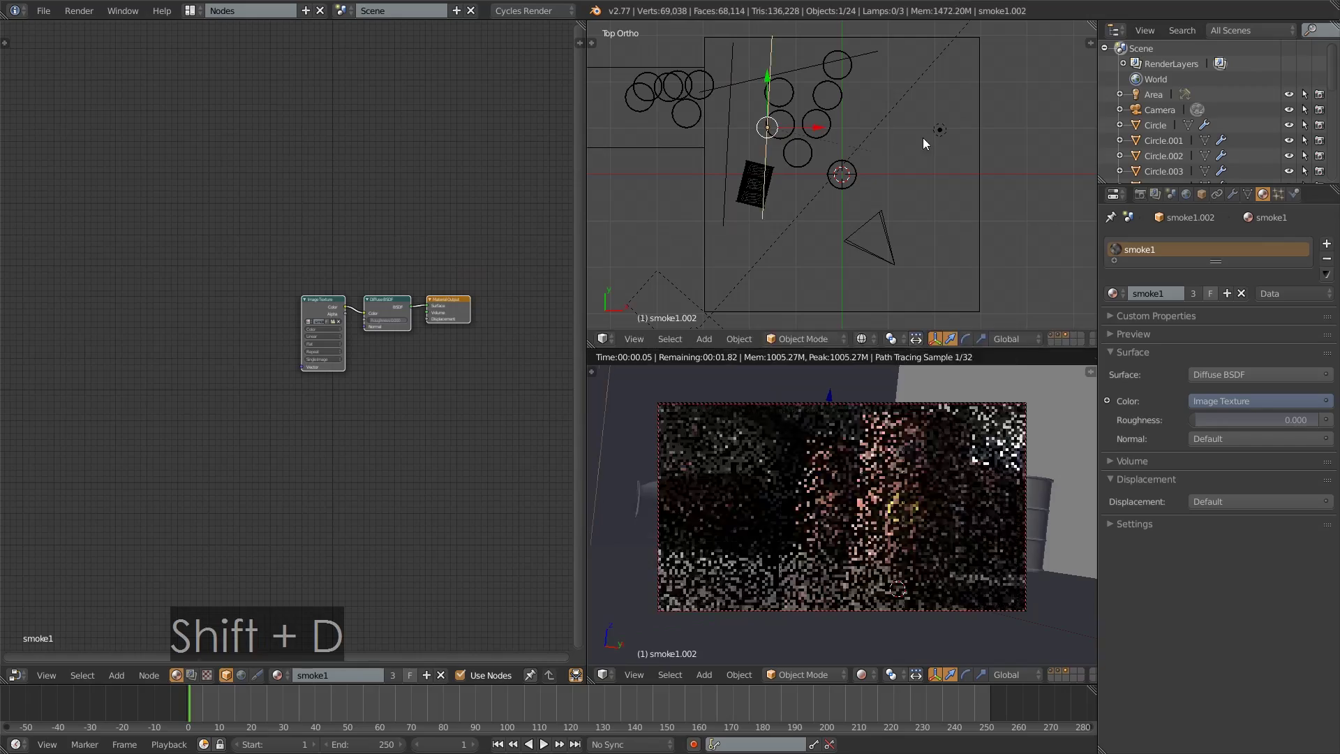
key(r)
key(g)
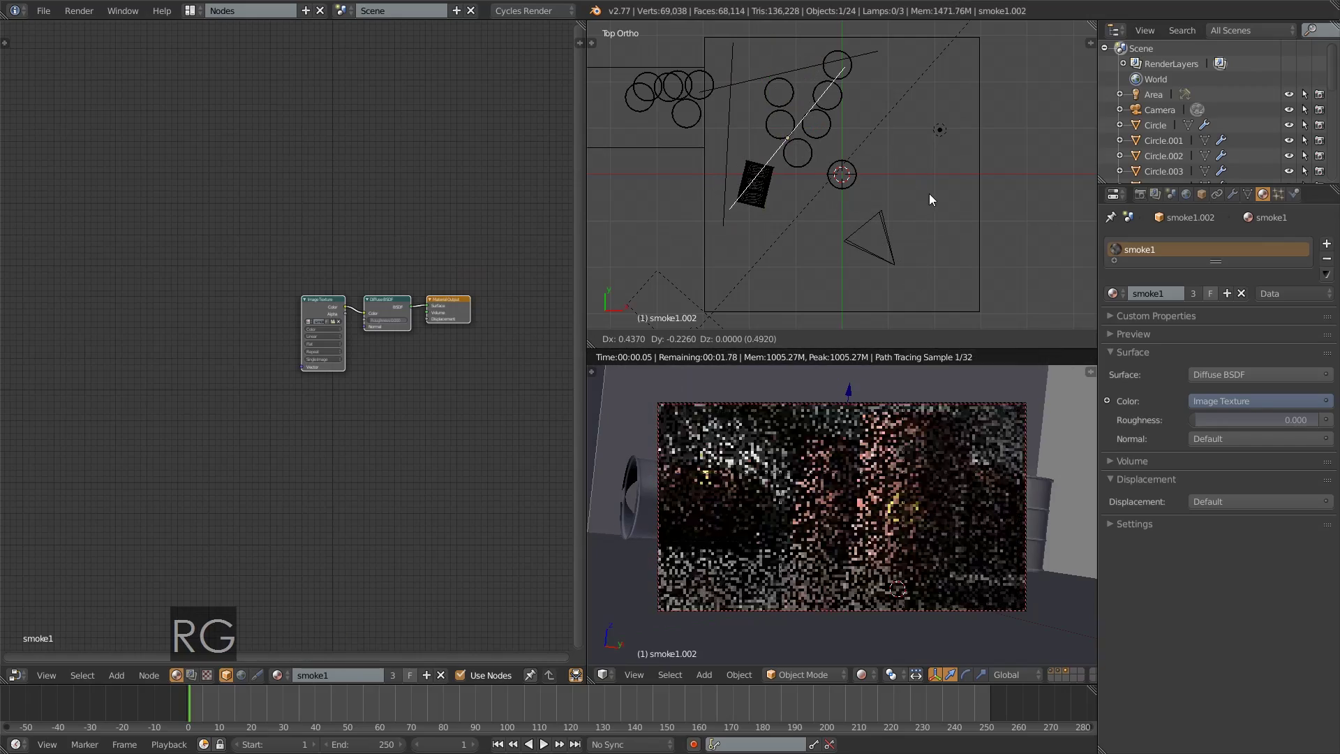
key(r)
key(g)
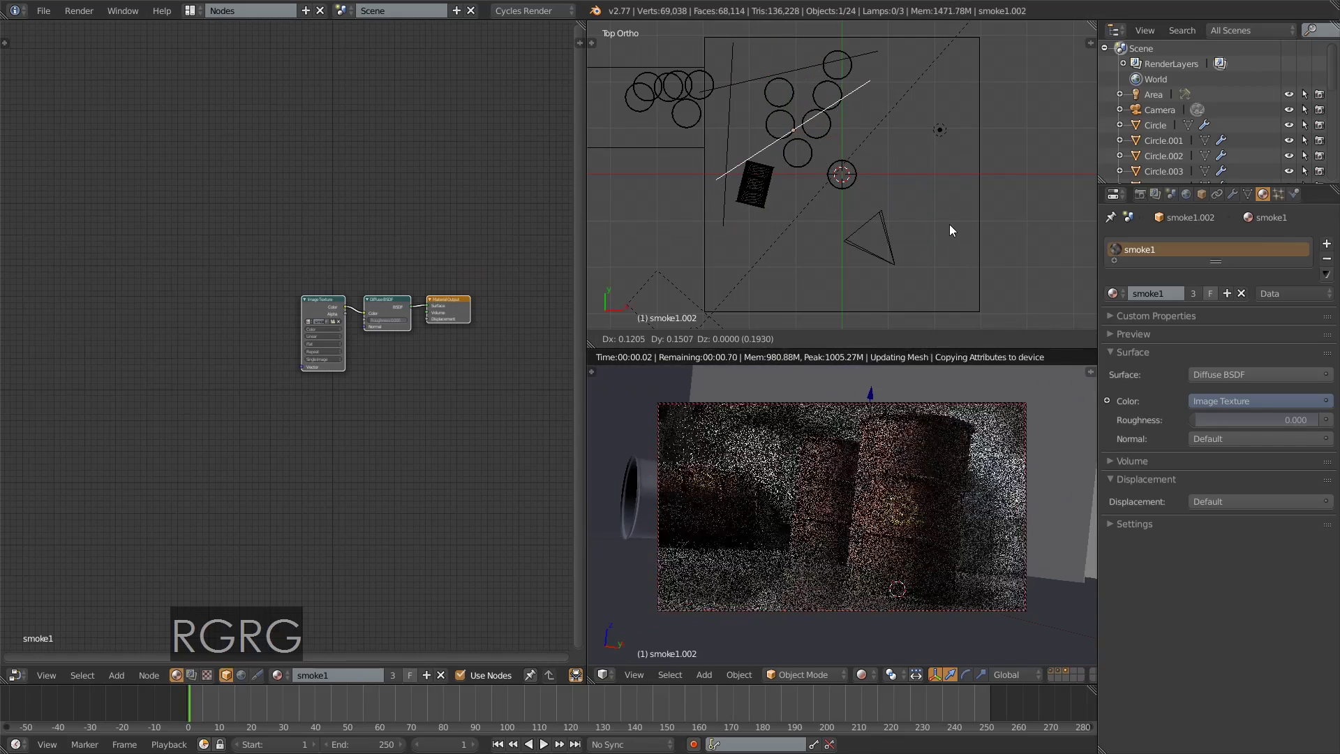
click(953, 228)
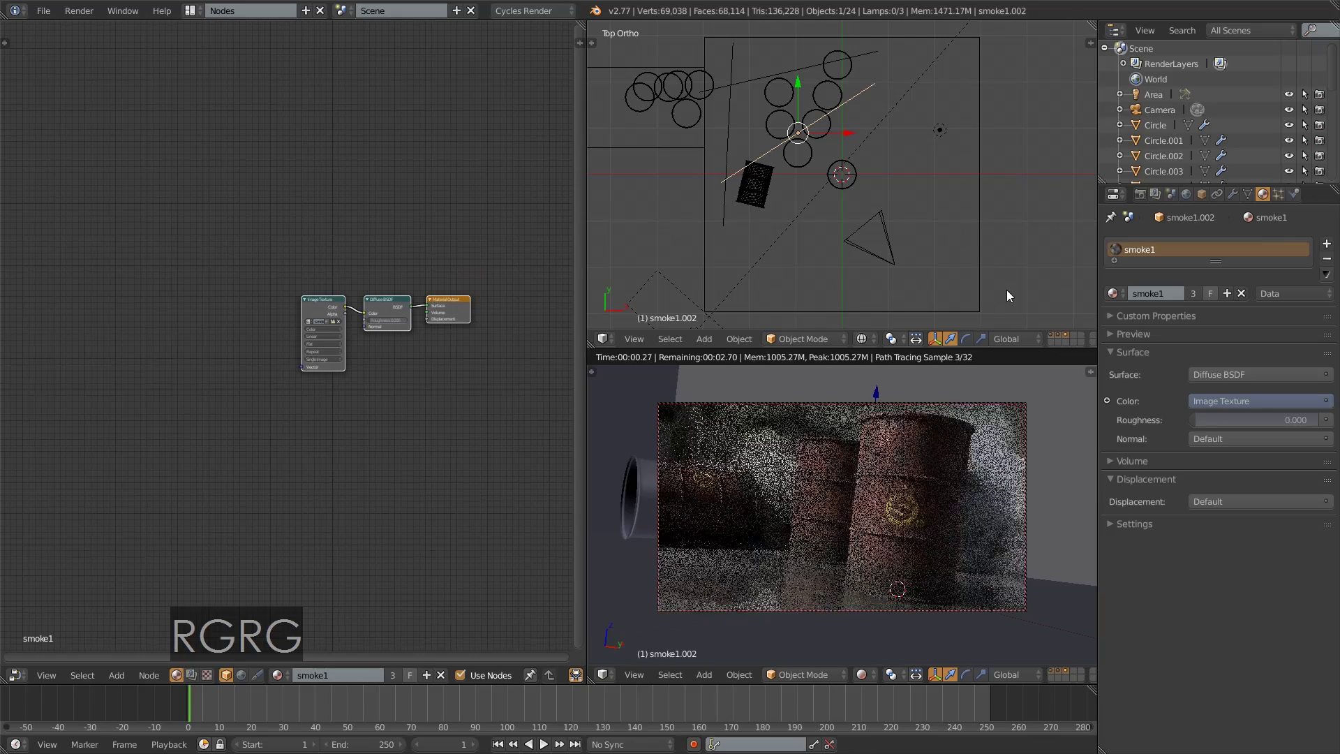
- Rotate the new smoke plane about -11 degrees, shift it slightly, and show the wireframe viewport through the camera
key(r)
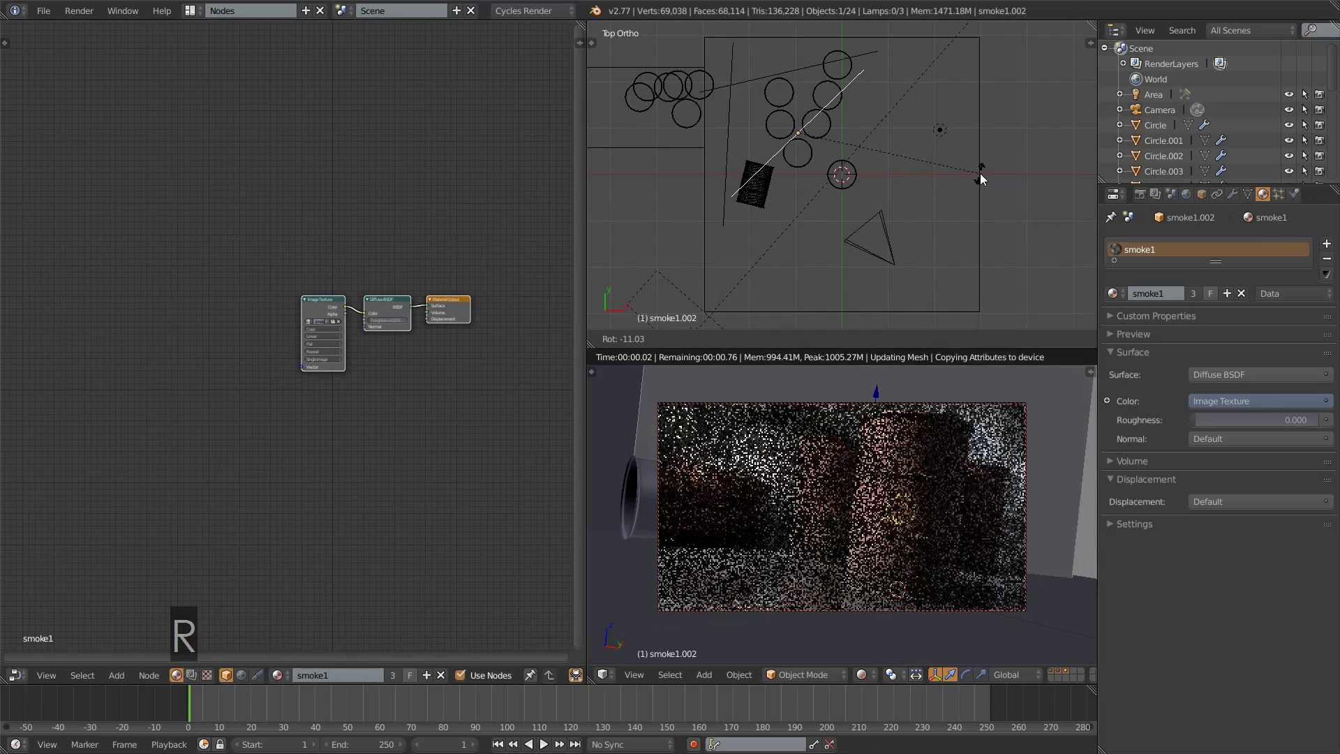
click(980, 173)
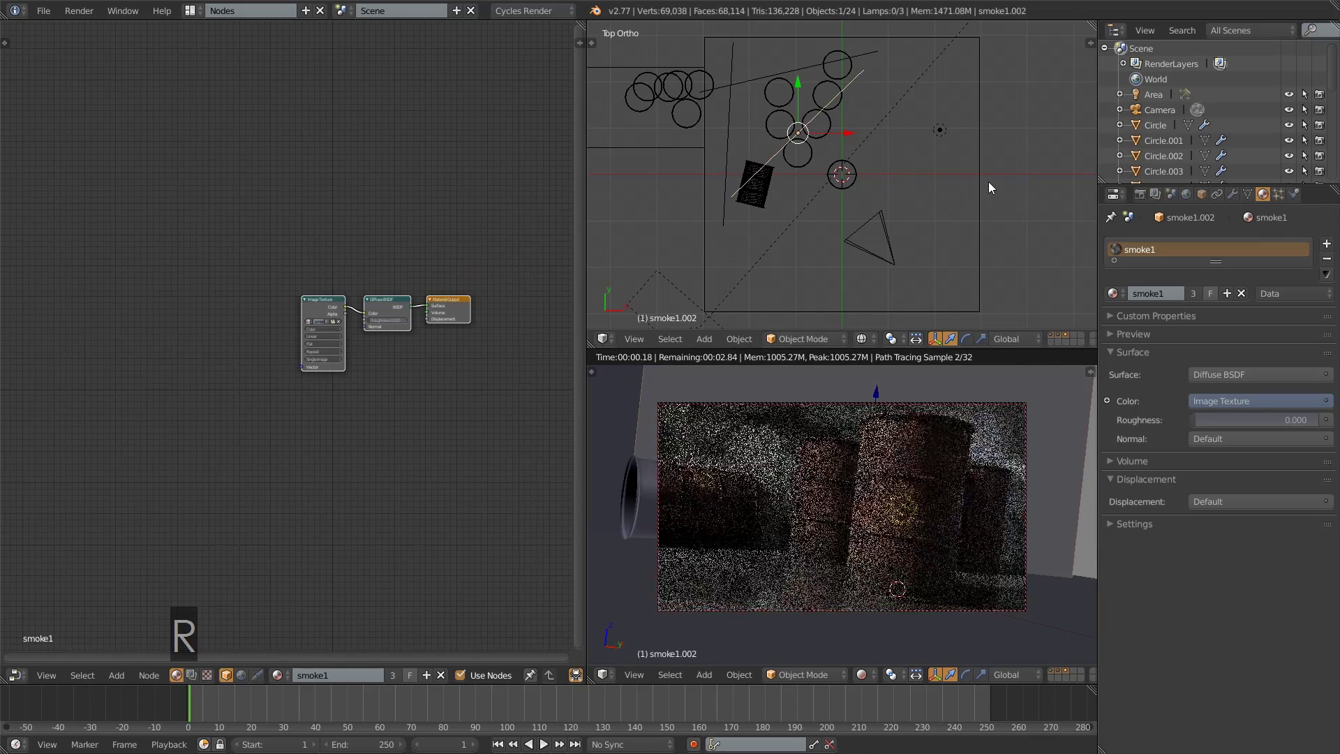
key(g)
click(982, 187)
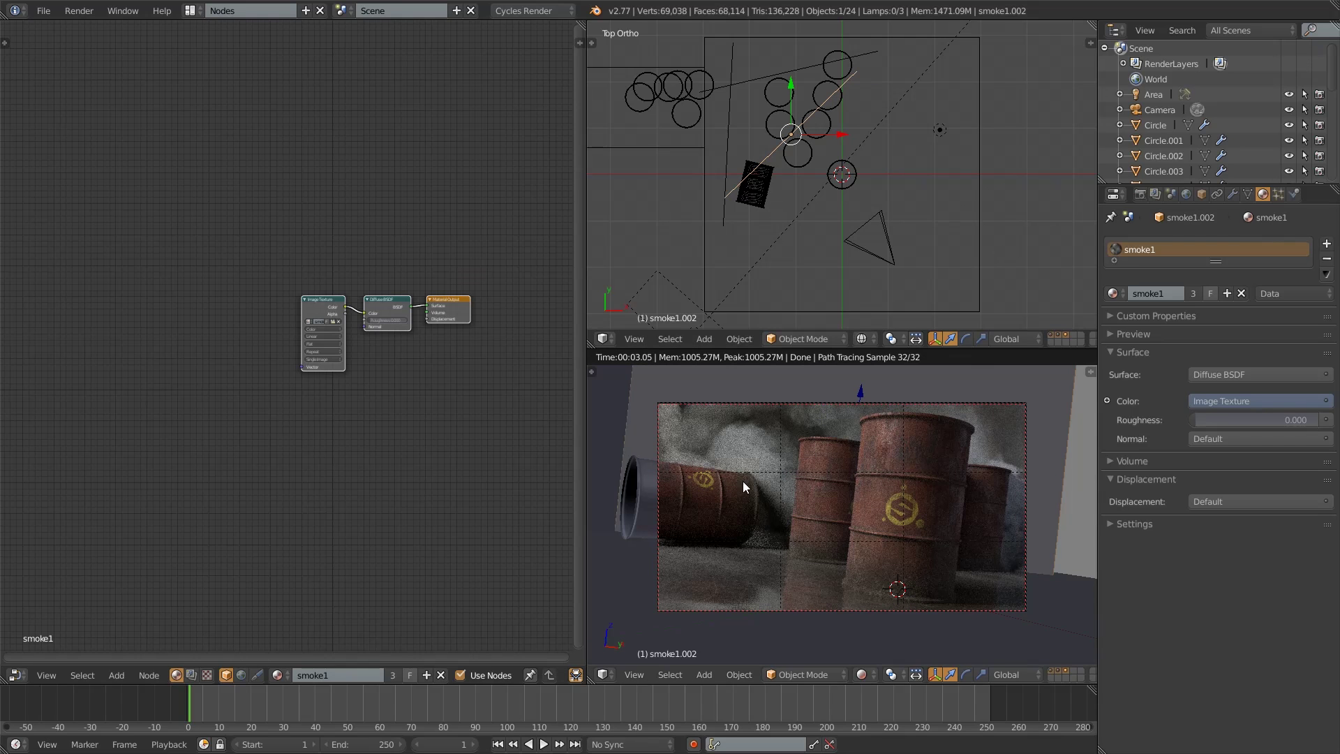
key(KP_0)
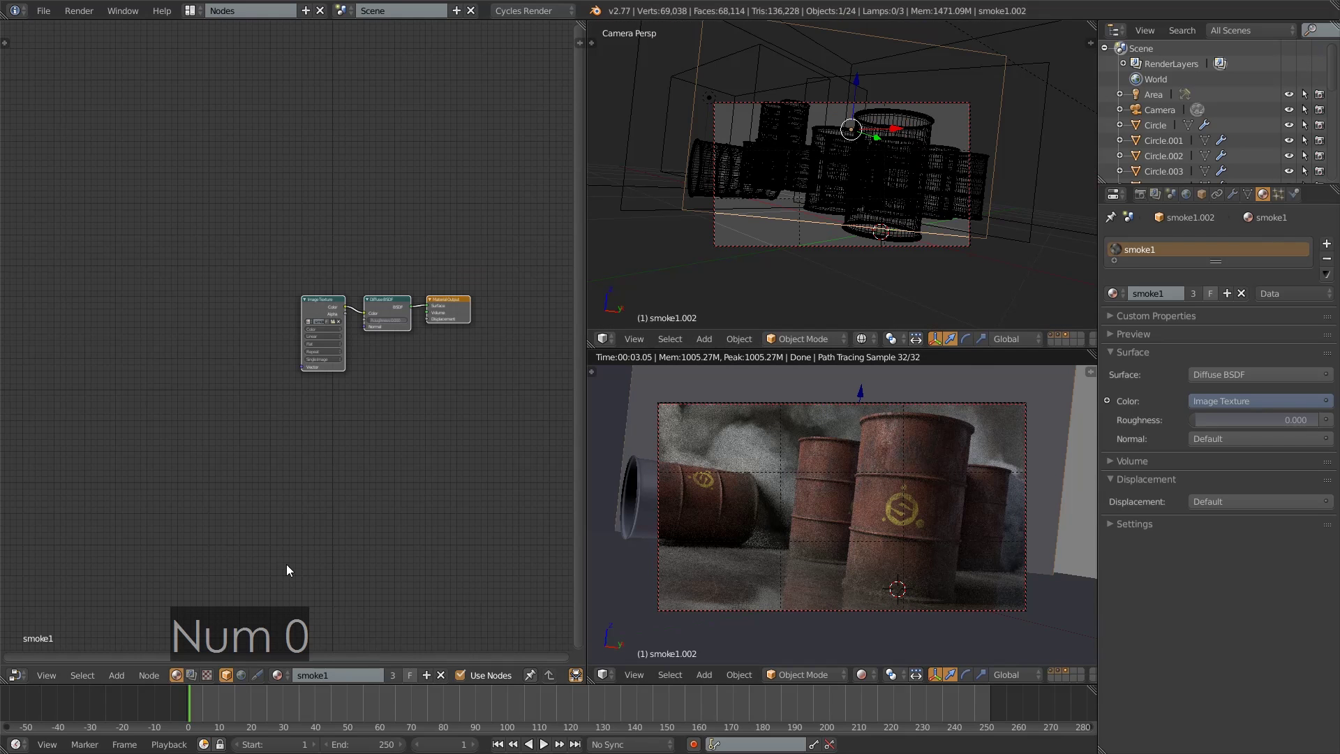
- Cut the link between the Image Texture and Diffuse BSDF nodes, and spread the smoke1 nodes apart
scroll(328, 460, up, 4)
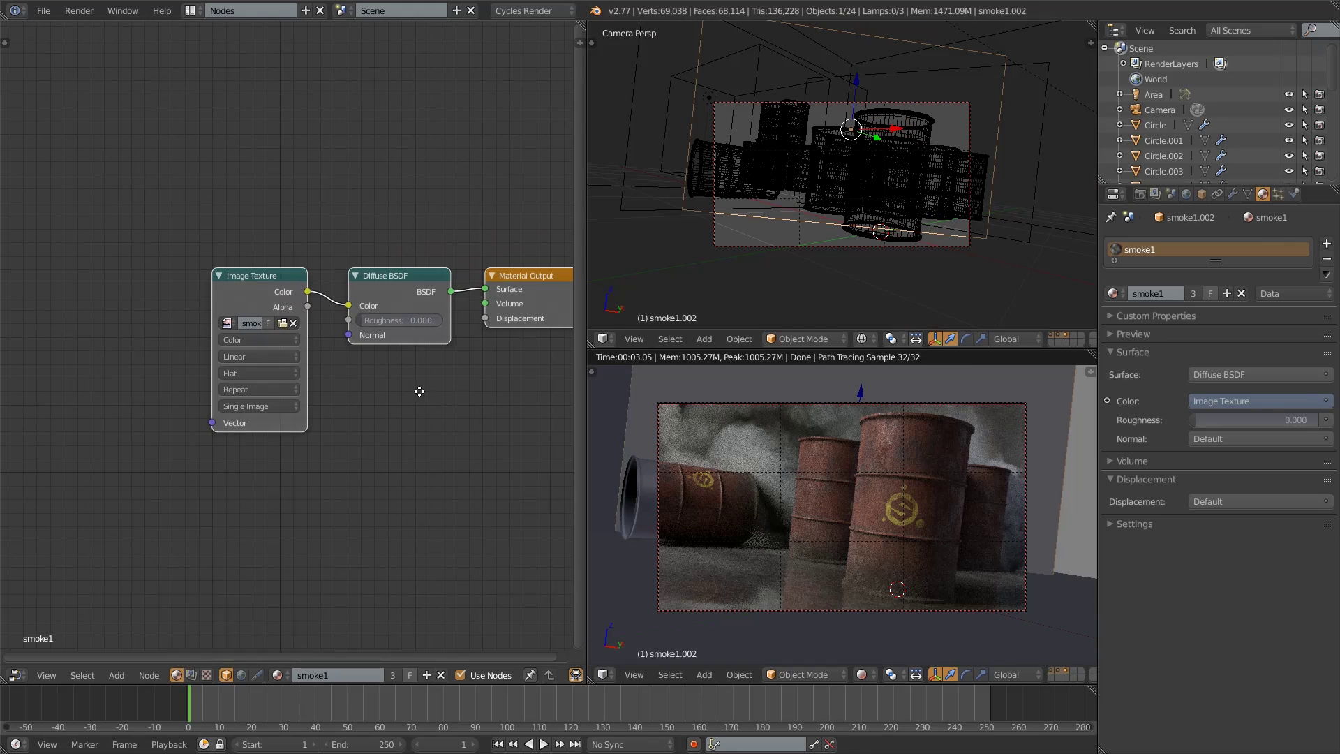
middle_drag(420, 391, 329, 406)
scroll(803, 520, up, 1)
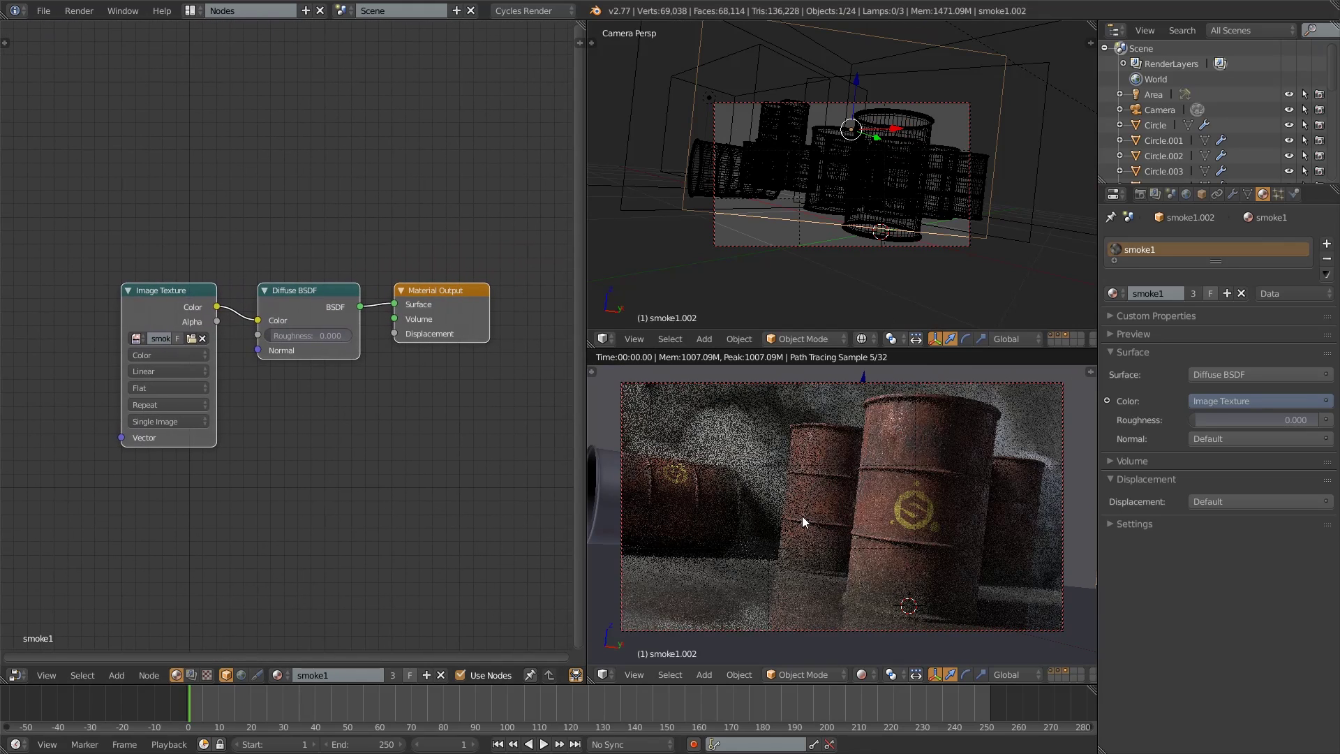
drag(140, 307, 72, 271)
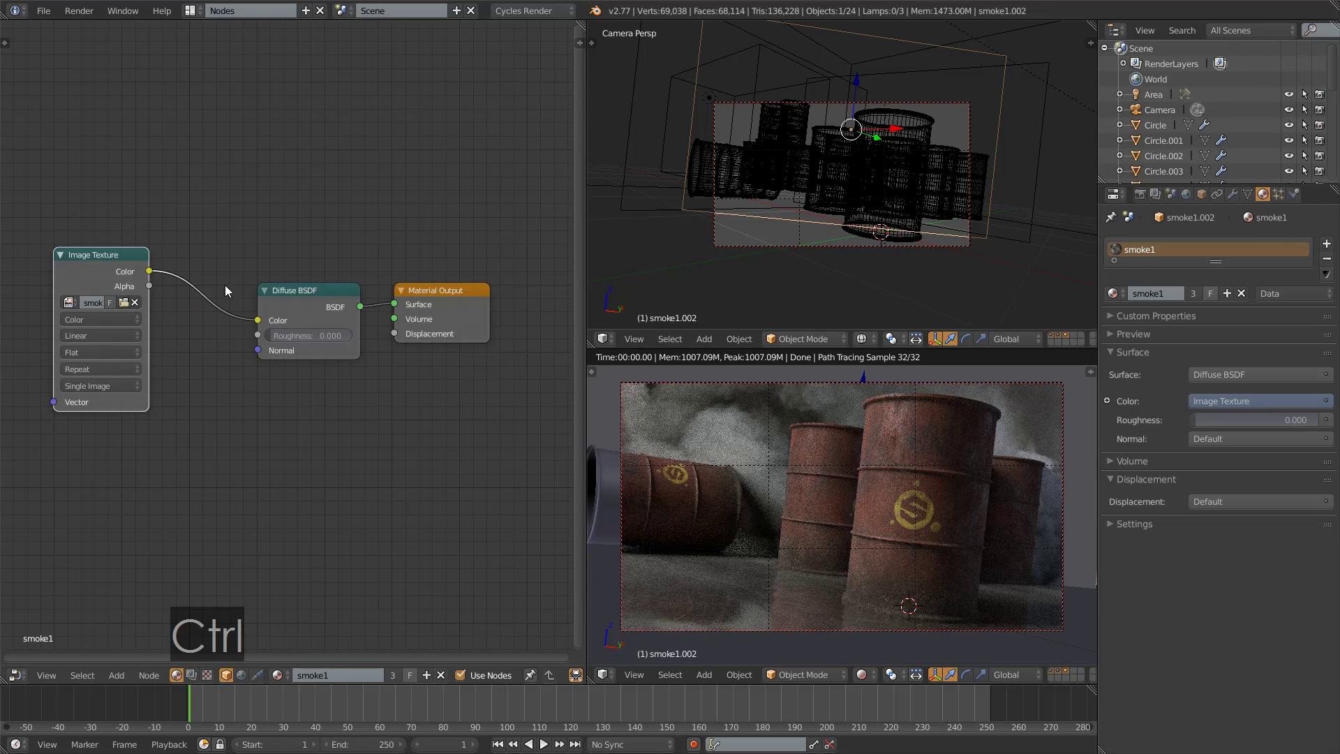
ctrl+drag(220, 287, 126, 508)
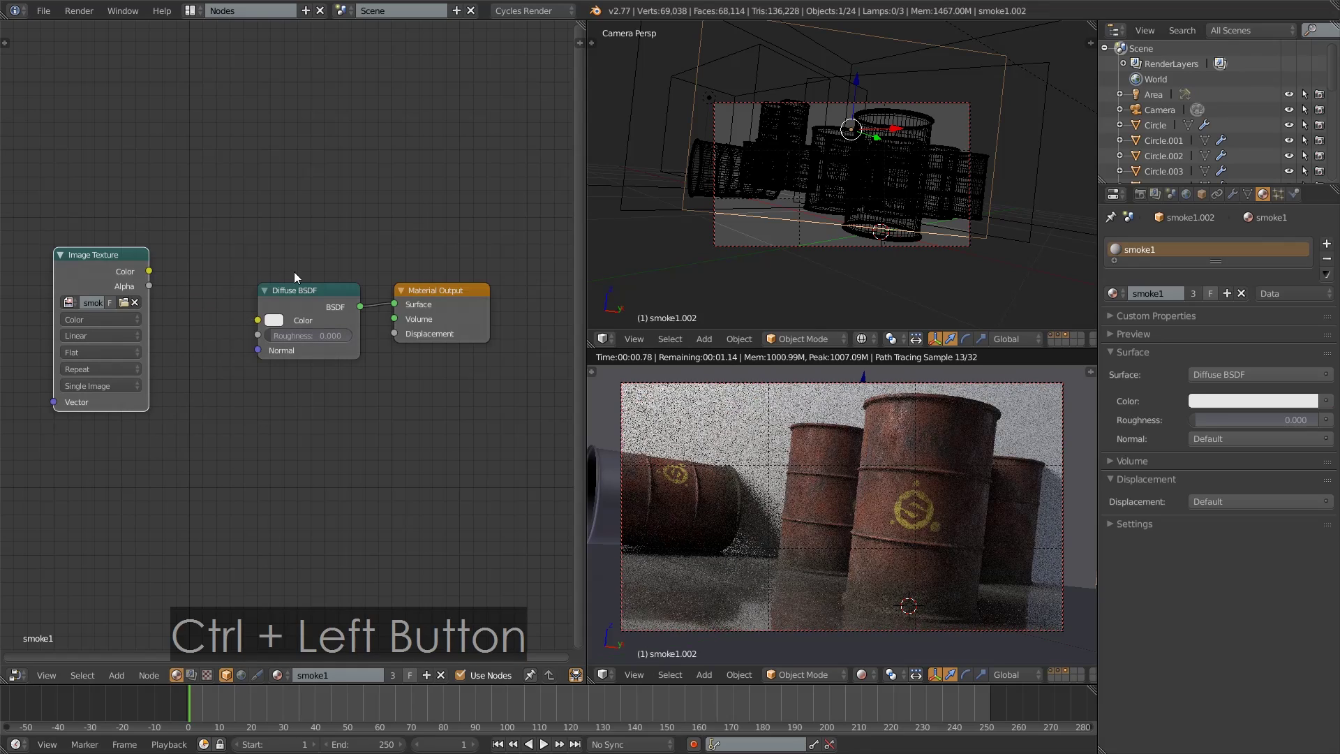
drag(260, 305, 180, 327)
drag(402, 317, 408, 338)
- Add a Transparent BSDF node directly below the Diffuse BSDF
click(116, 674)
mouse_move(143, 611)
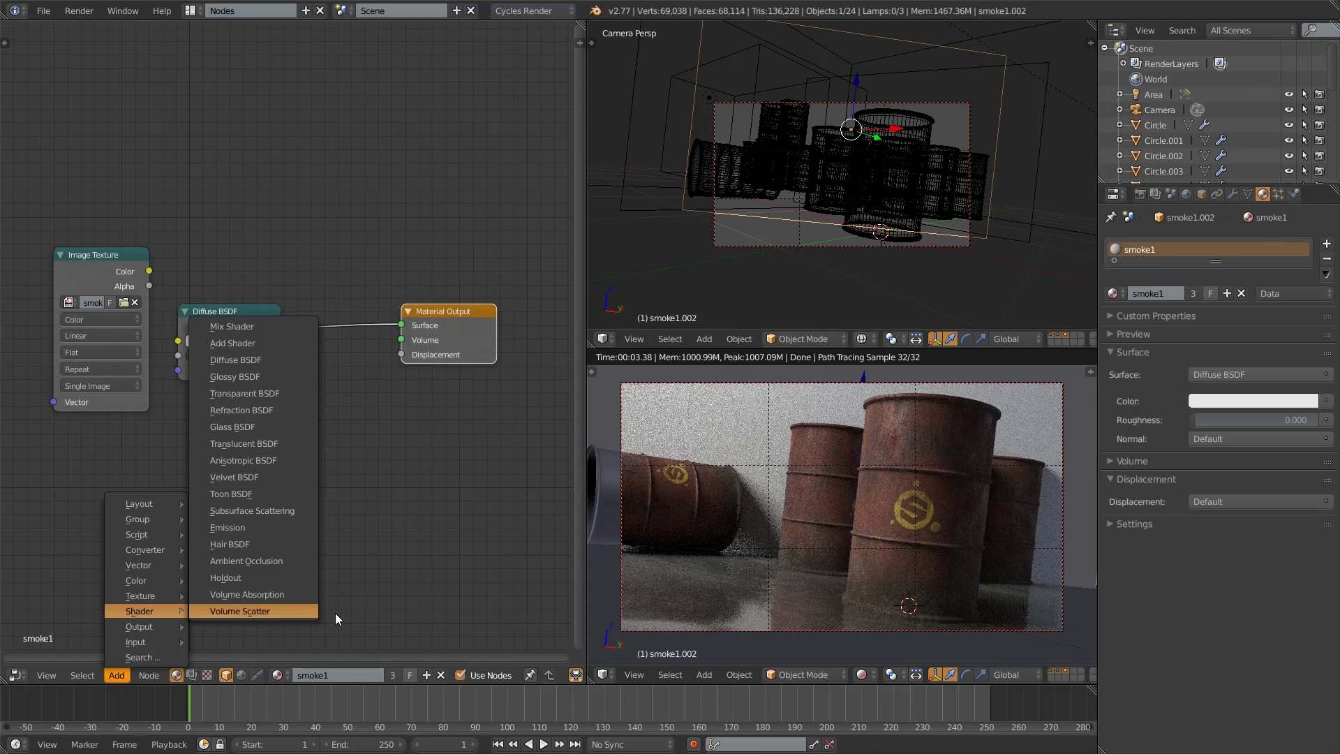
click(246, 393)
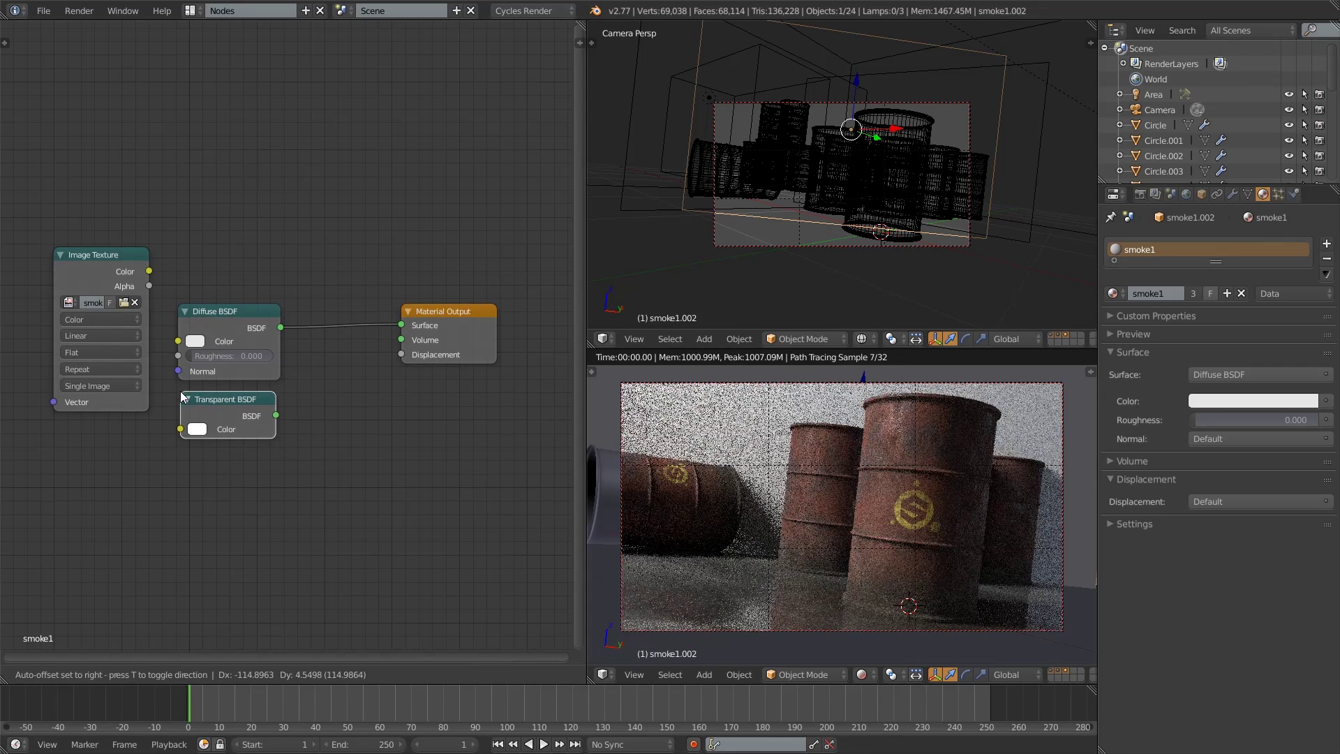
click(188, 394)
- Insert a Mix Shader before the Material Output, connect the Transparent BSDF to its second shader input, and move the Image Texture up
click(116, 675)
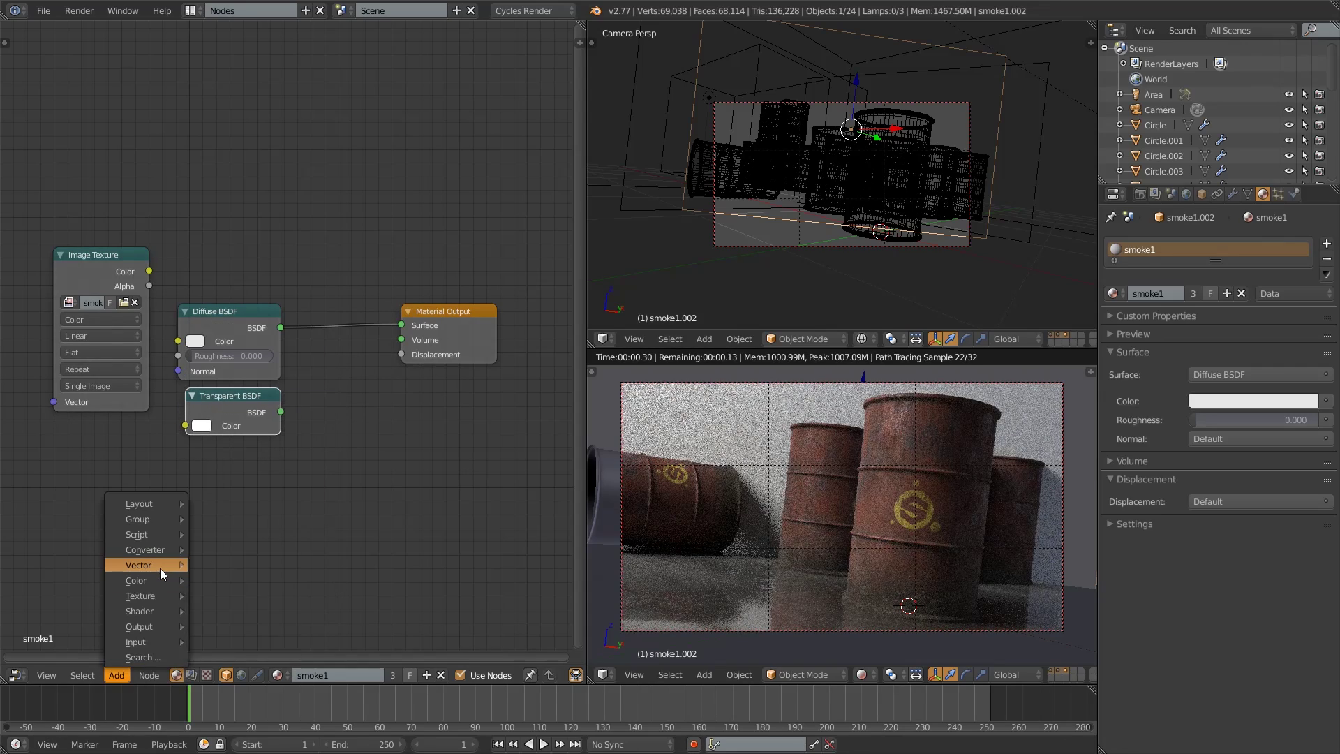
mouse_move(157, 609)
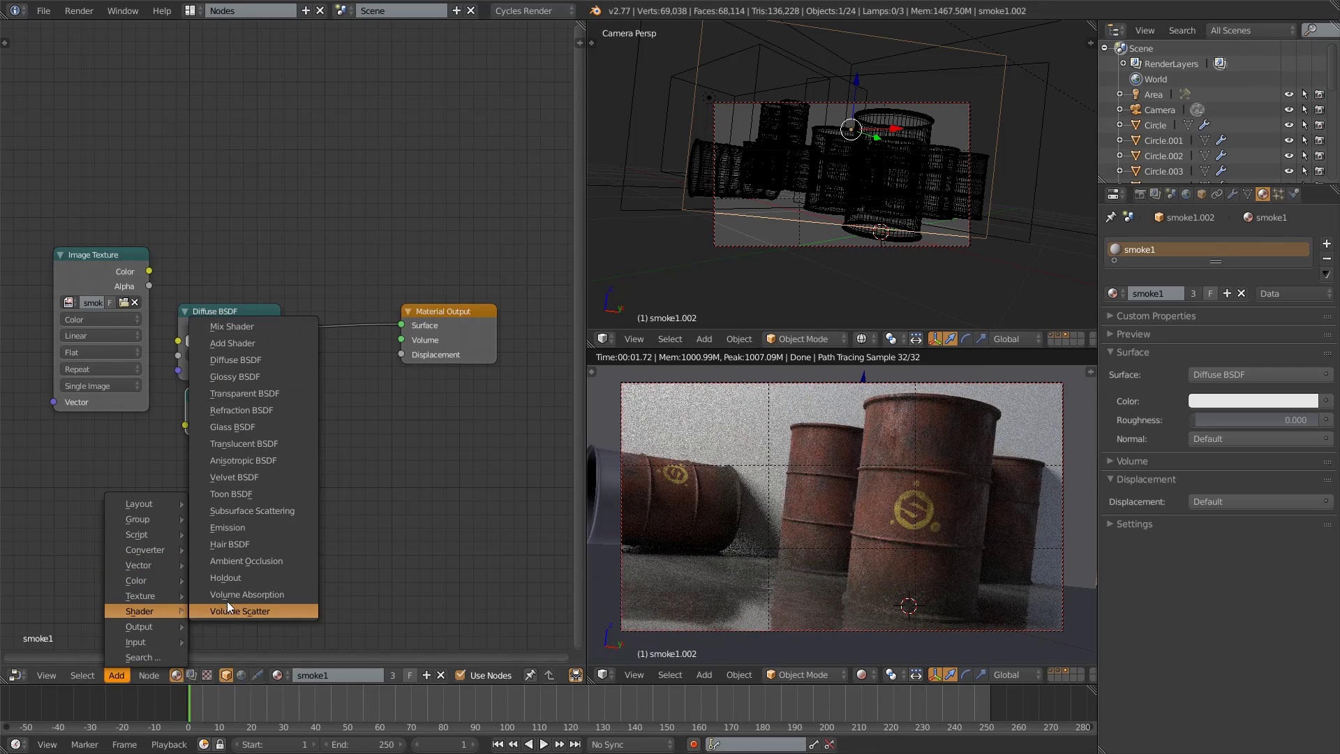
click(228, 327)
click(305, 318)
drag(335, 379, 280, 411)
key(g)
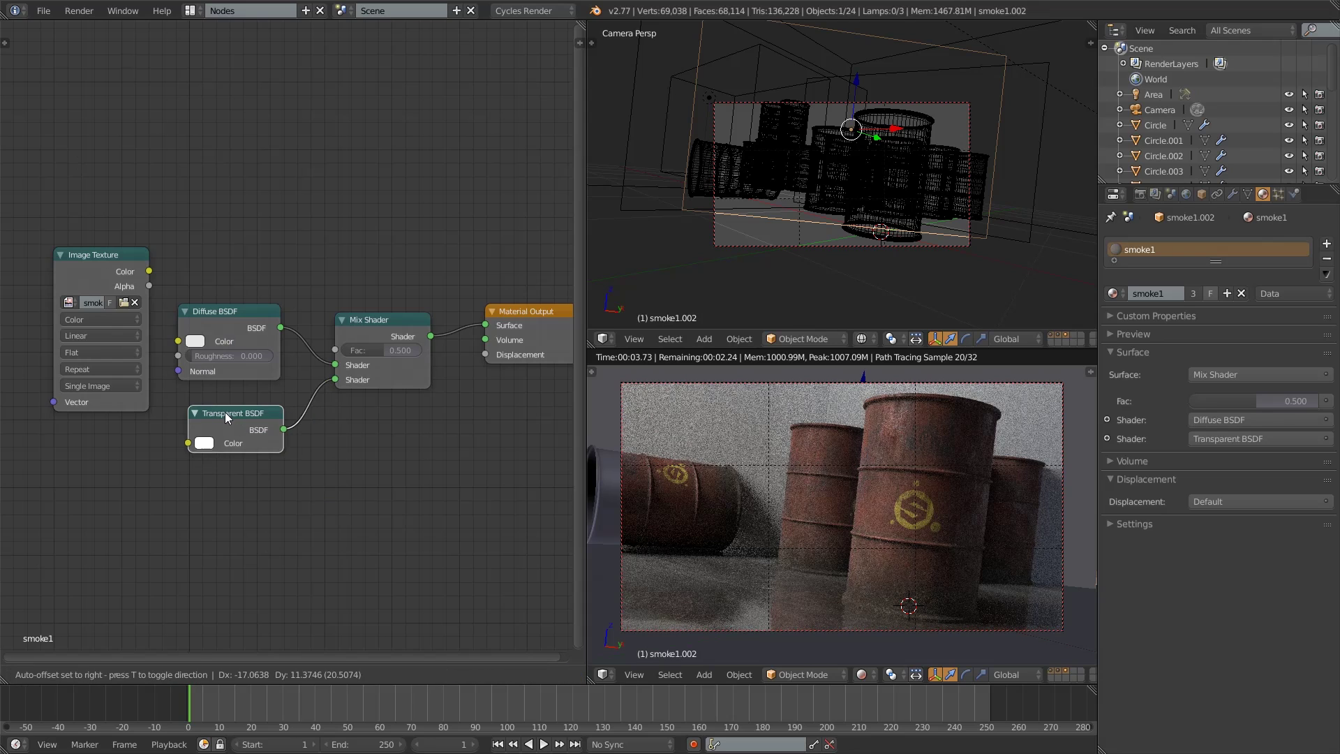
click(214, 392)
drag(111, 254, 100, 105)
click(117, 675)
mouse_move(162, 593)
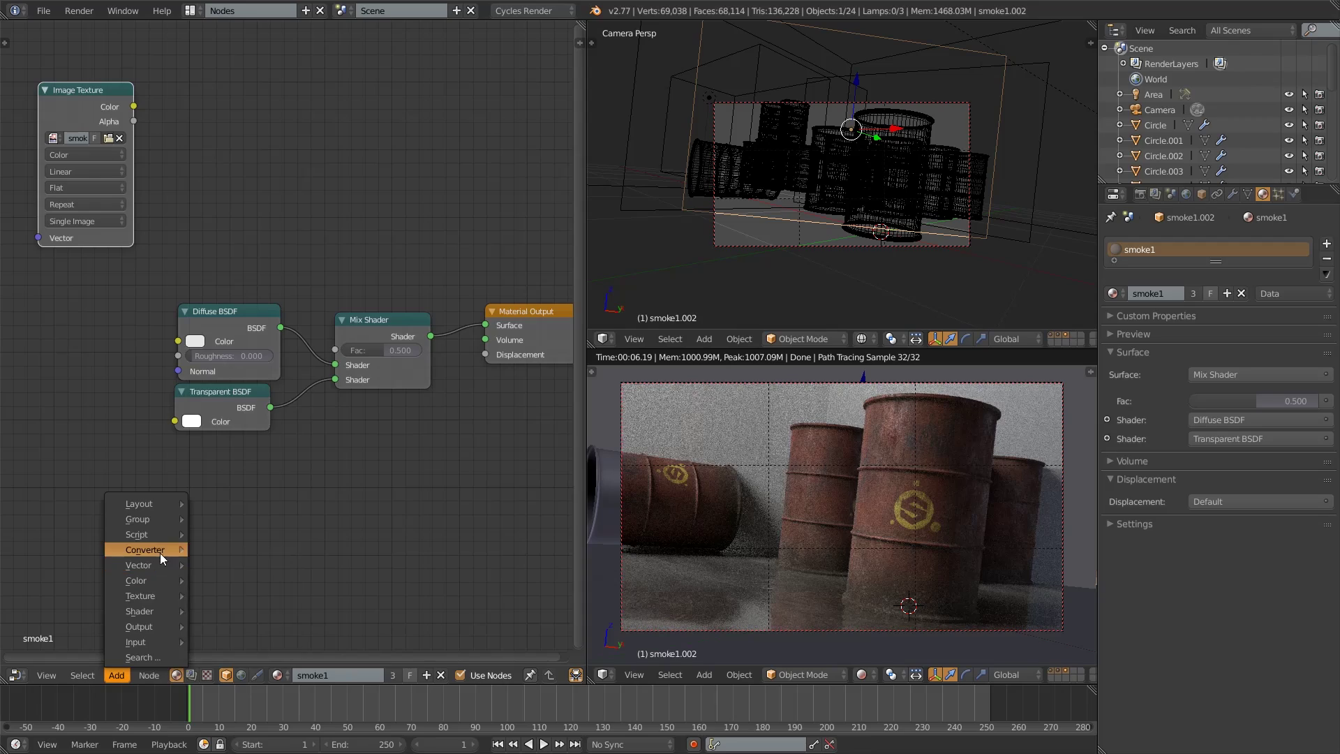
mouse_move(161, 553)
click(235, 377)
click(274, 528)
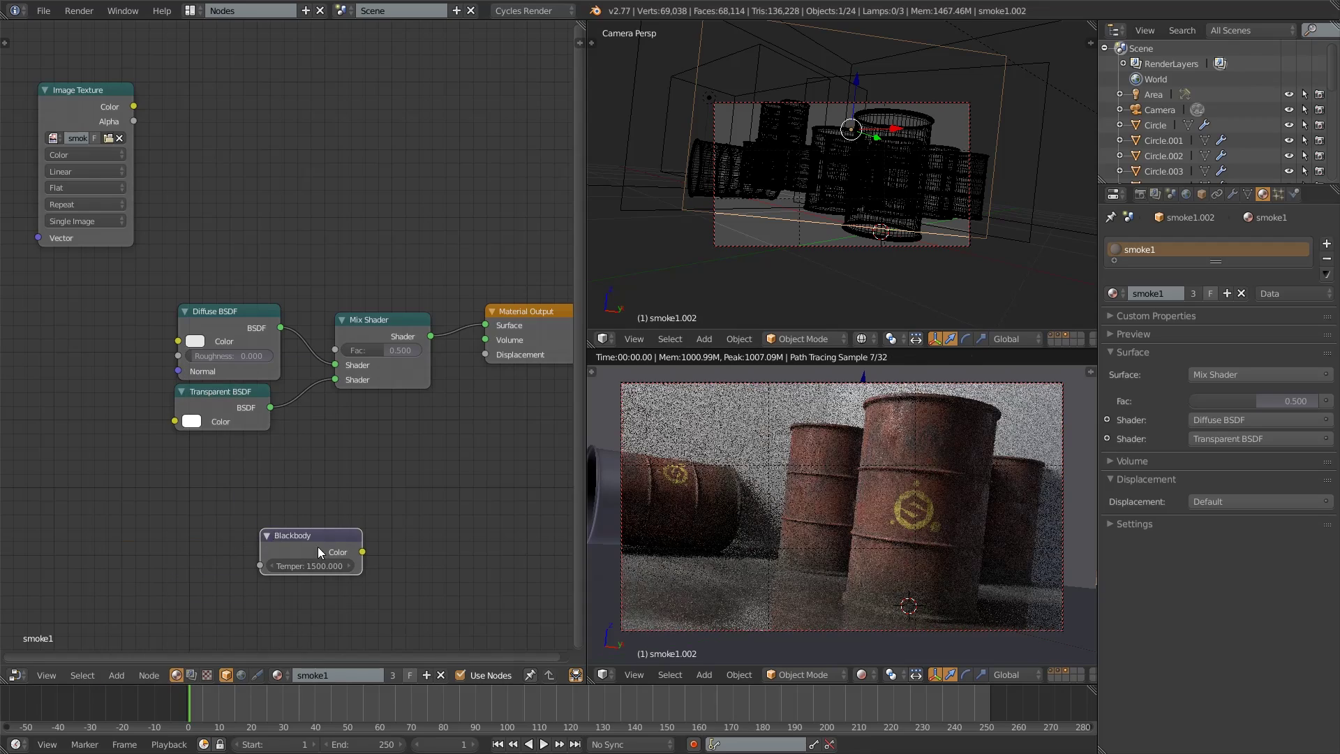
key(Delete)
- Add a ColorRamp node and connect it between the Image Texture's Color output and the Mix Shader's Fac input
click(117, 677)
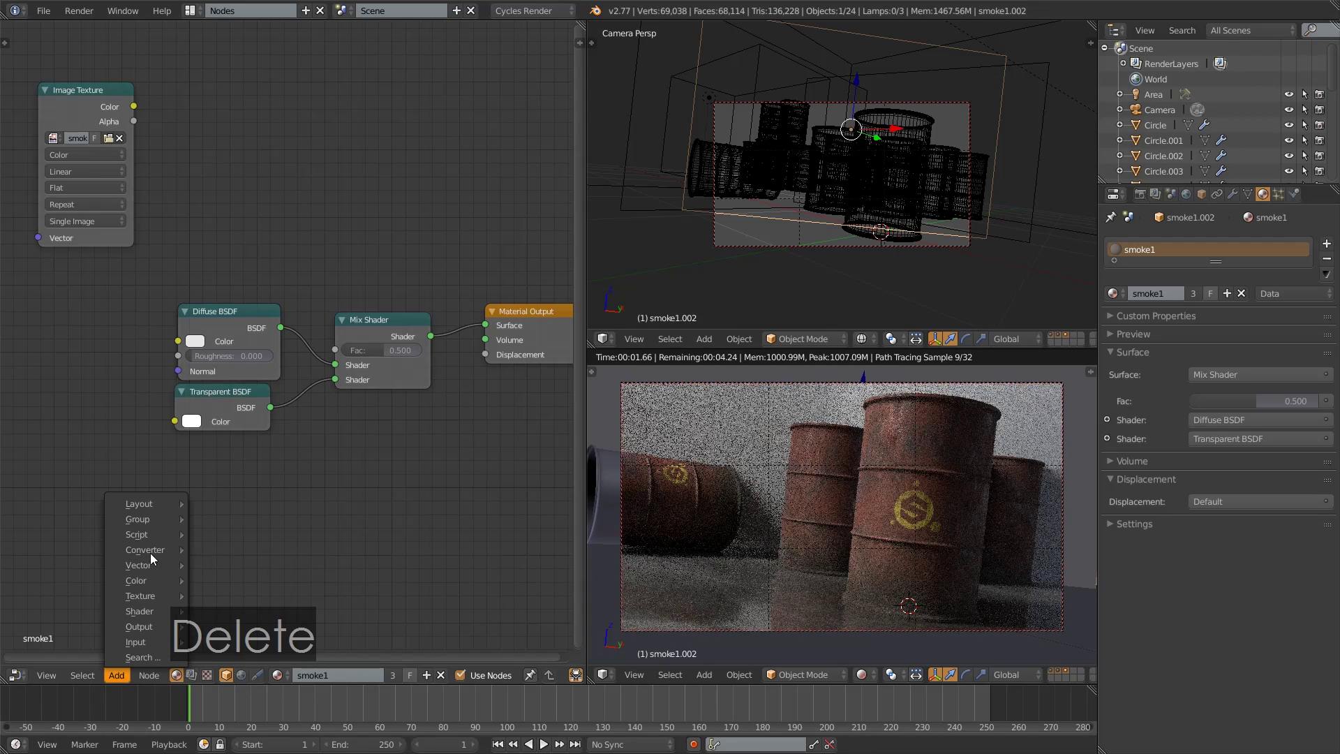
mouse_move(149, 552)
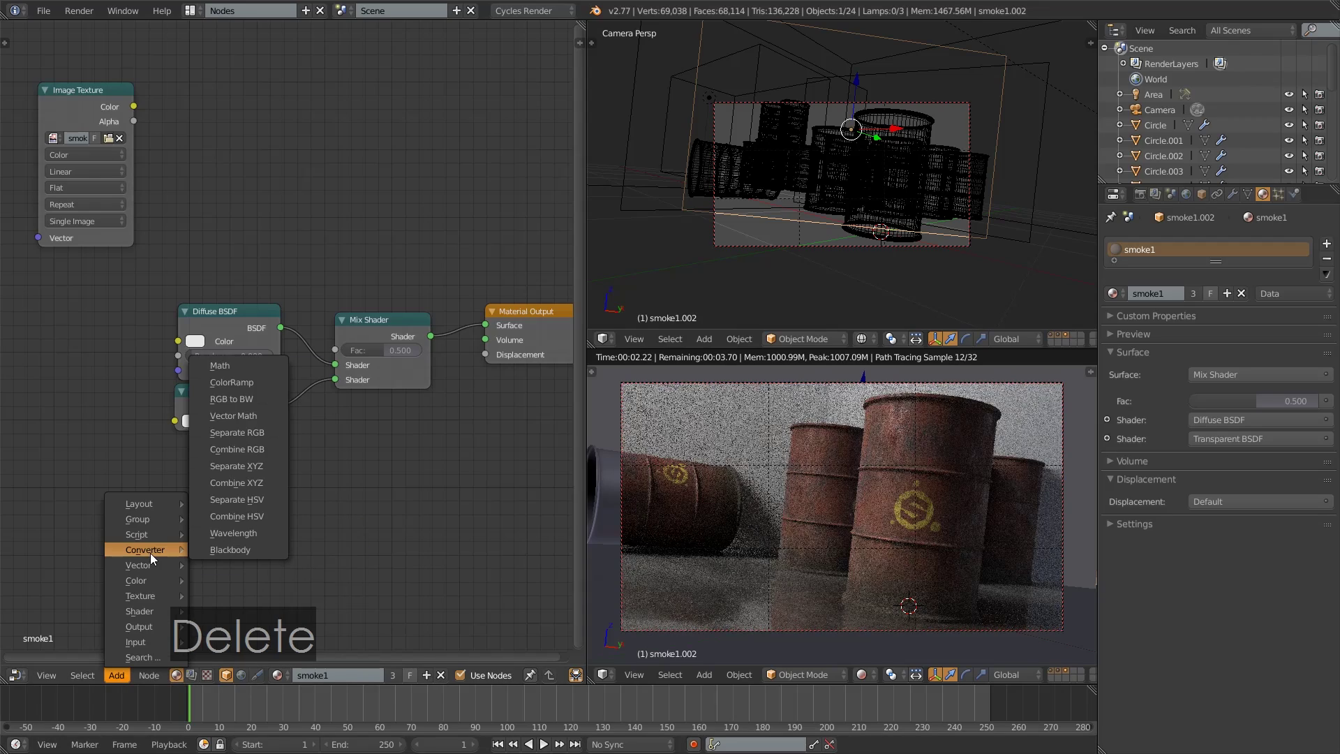
click(241, 383)
click(143, 105)
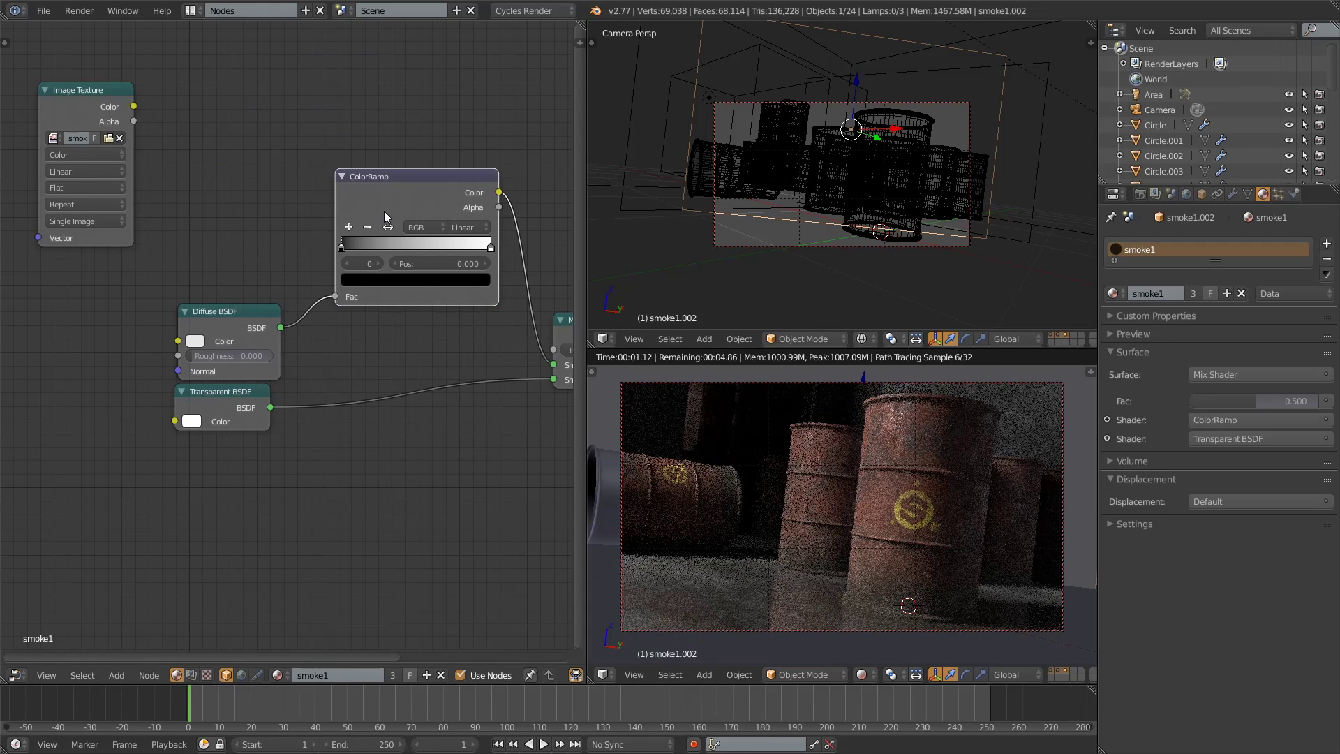
key(ctrl)
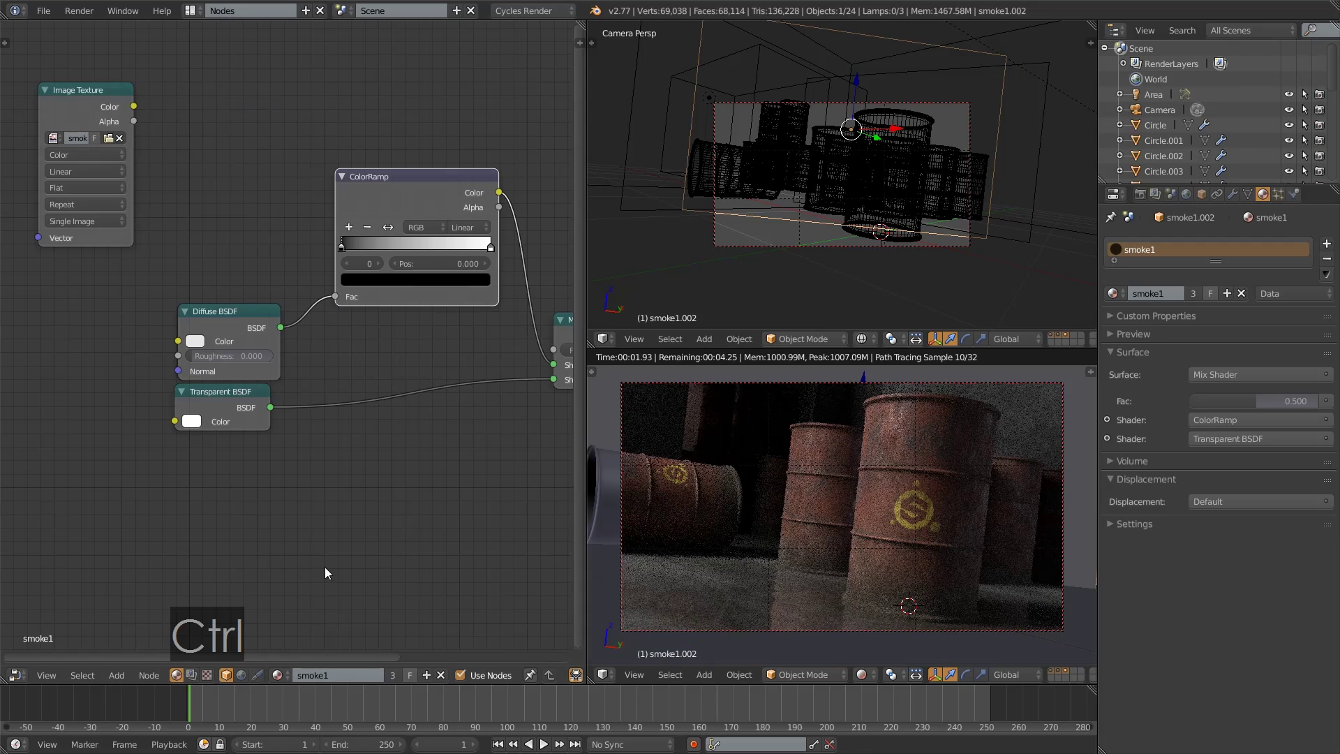
key(ctrl+z)
drag(144, 123, 194, 222)
drag(343, 127, 332, 349)
- Preview the ColorRamp on the smoke planes and set its black stop to 0.107 and its white stop to 0.918
ctrl+shift+click(248, 149)
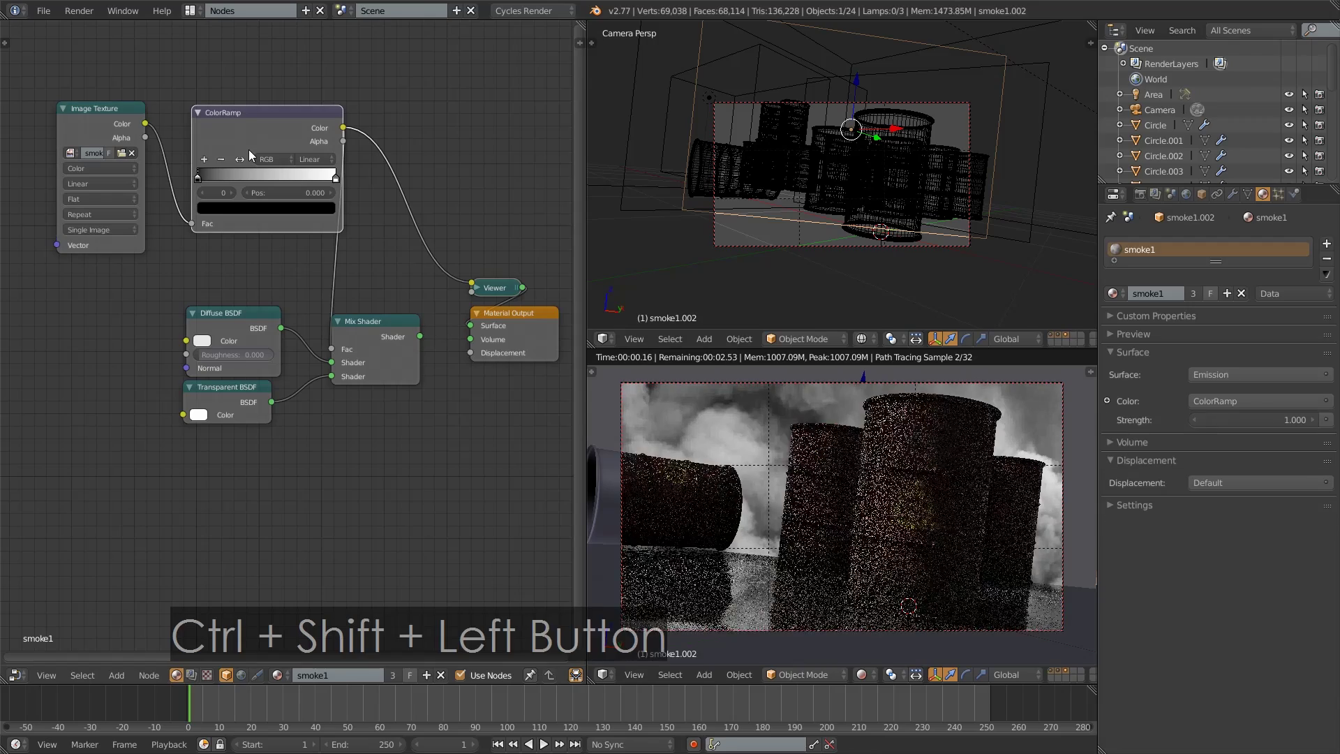
middle_drag(266, 241, 303, 301)
scroll(312, 336, up, 3)
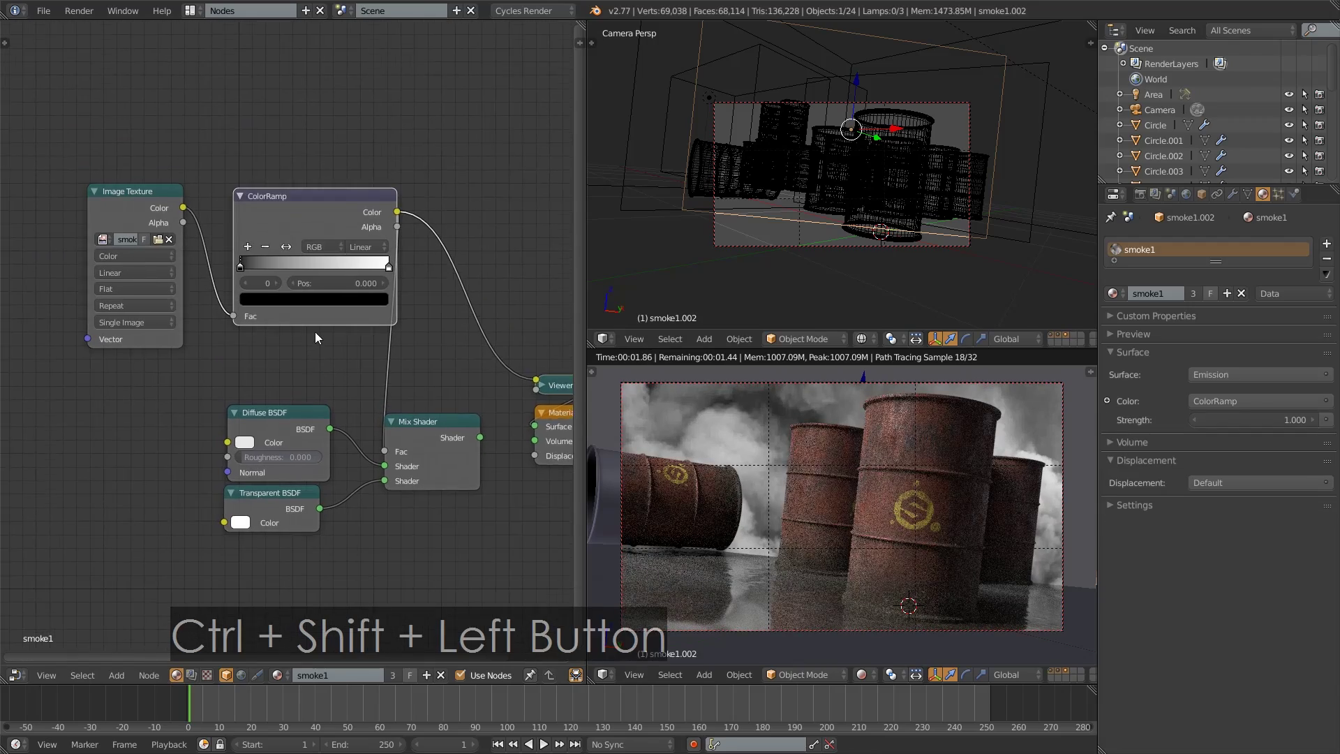
mouse_move(257, 252)
mouse_down()
mouse_move(244, 270)
mouse_move(271, 267)
mouse_up()
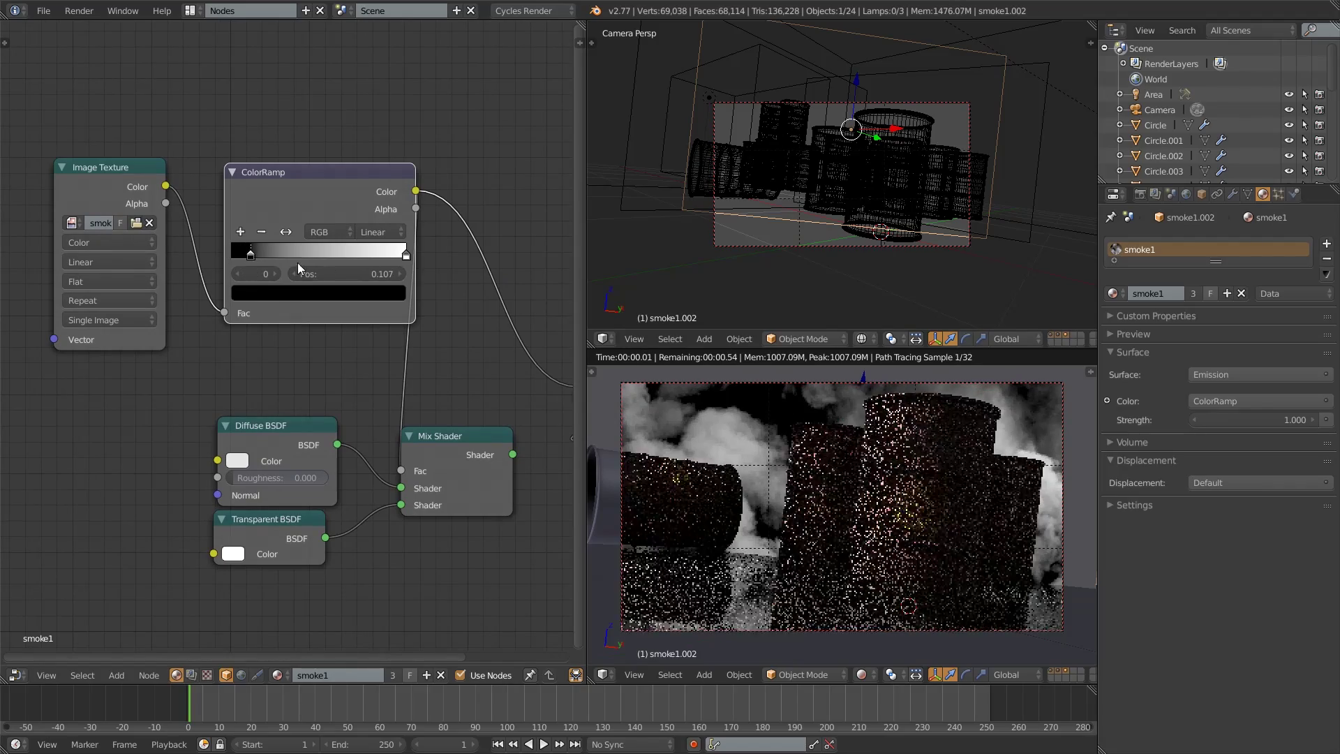
drag(404, 254, 392, 254)
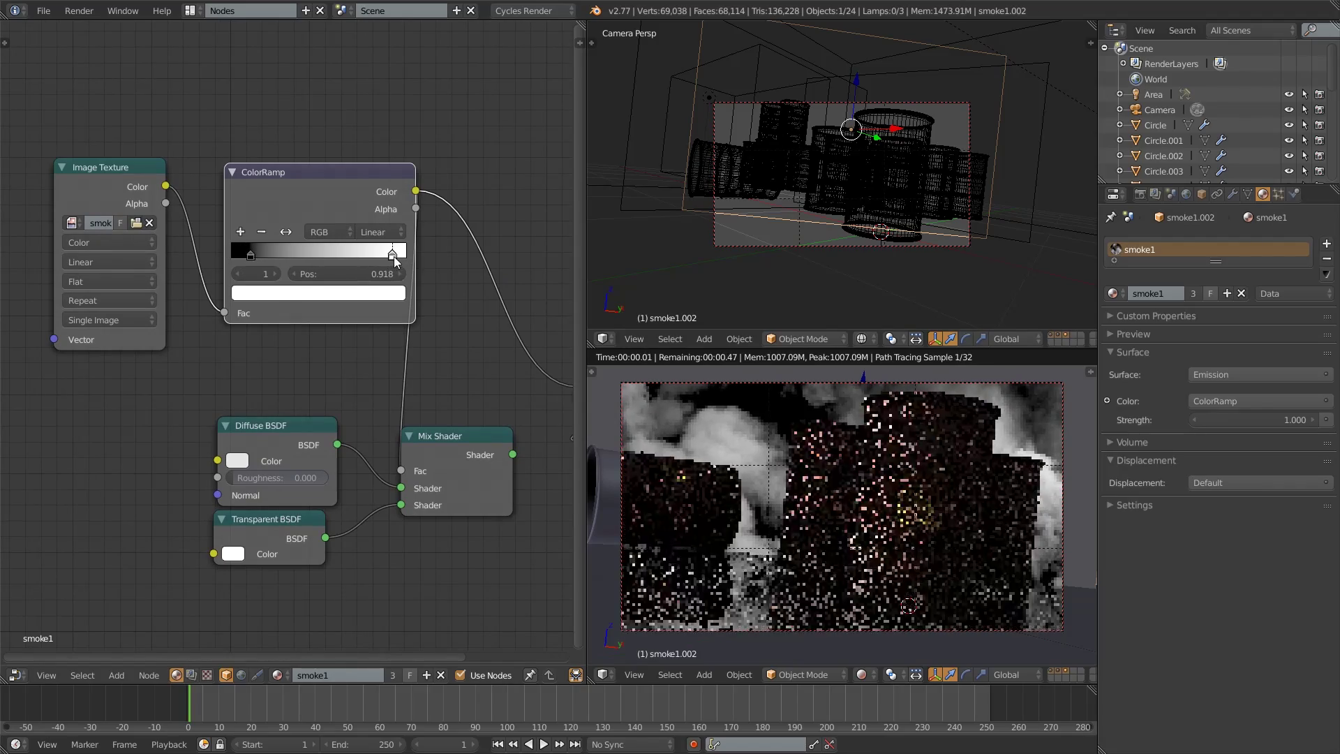
- Darken the ColorRamp's white stop to light grey and preview the Mix Shader result
click(372, 298)
drag(366, 77, 367, 100)
ctrl+shift+click(448, 443)
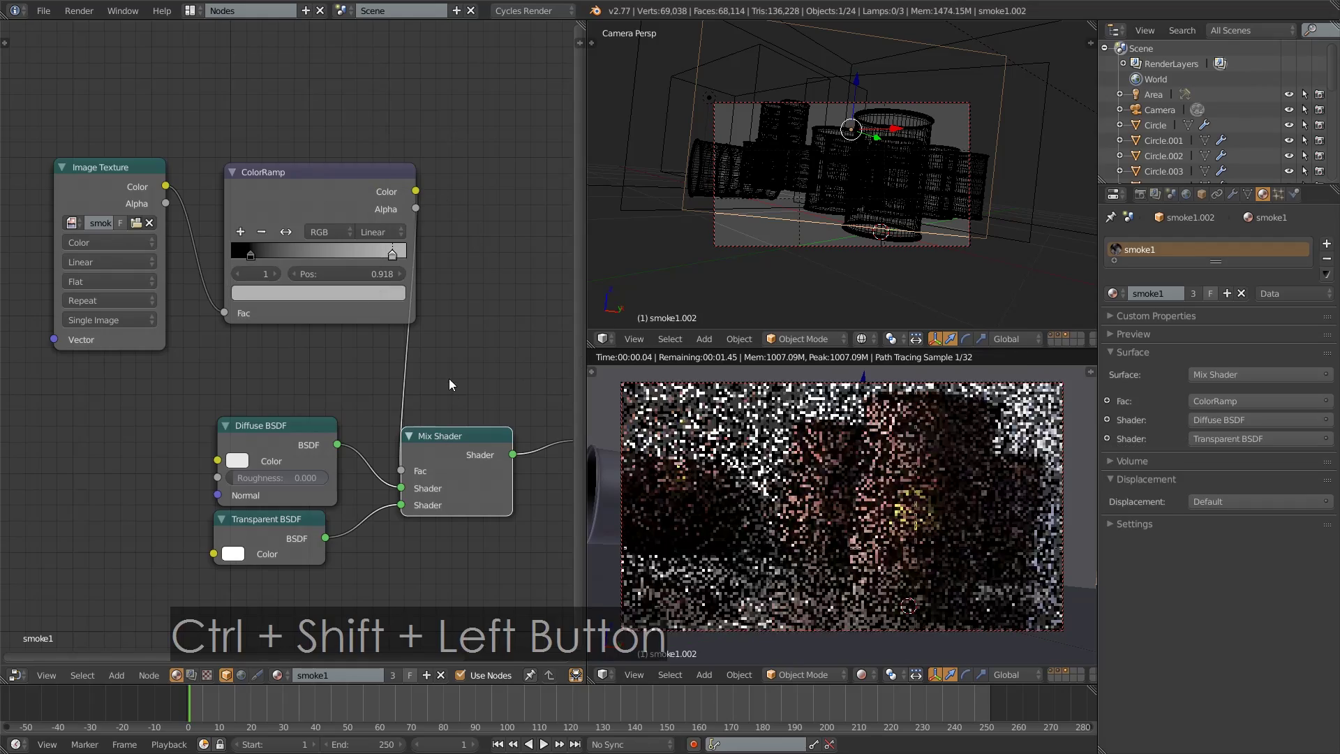
- Rearrange the smoke1 nodes, placing the Image Texture and ColorRamp above the shaders and moving the Mix Shader up
scroll(450, 374, down, 2)
middle_drag(462, 360, 413, 329)
drag(248, 223, 221, 250)
drag(127, 203, 82, 222)
drag(227, 234, 204, 236)
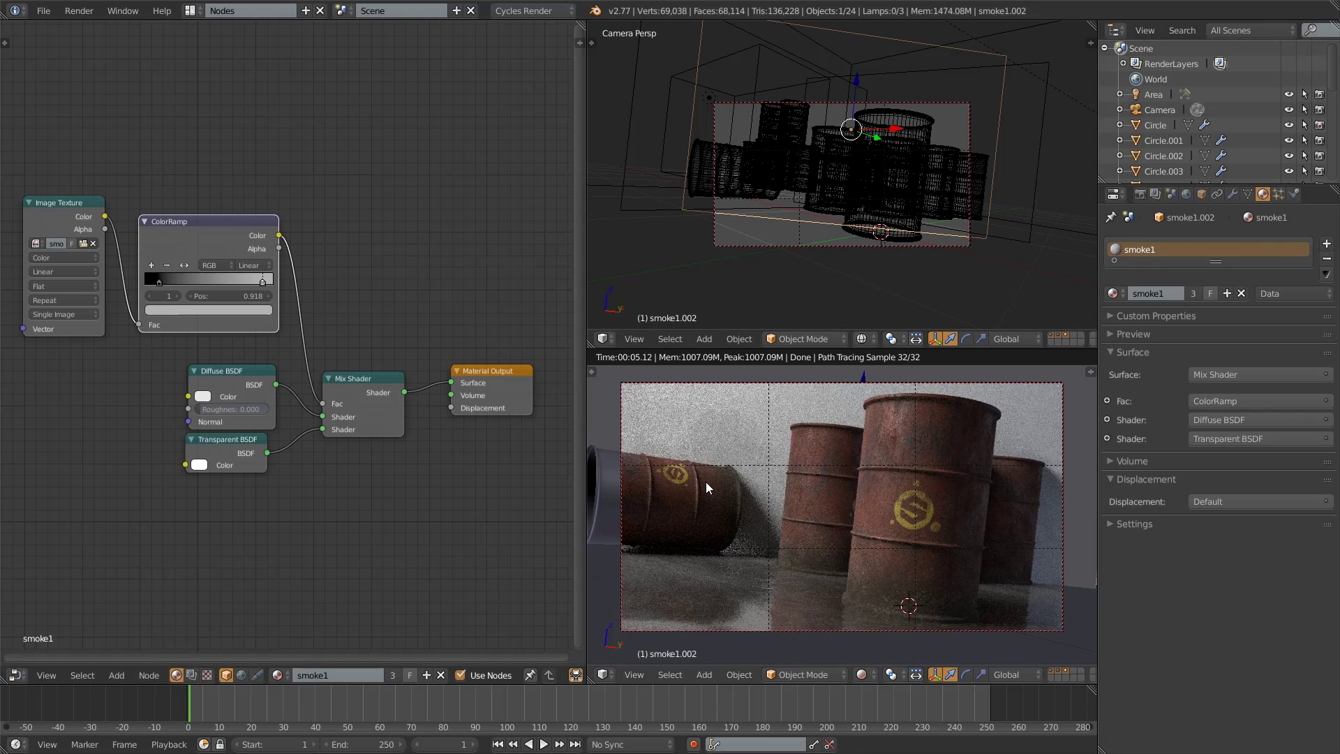
drag(375, 400, 376, 355)
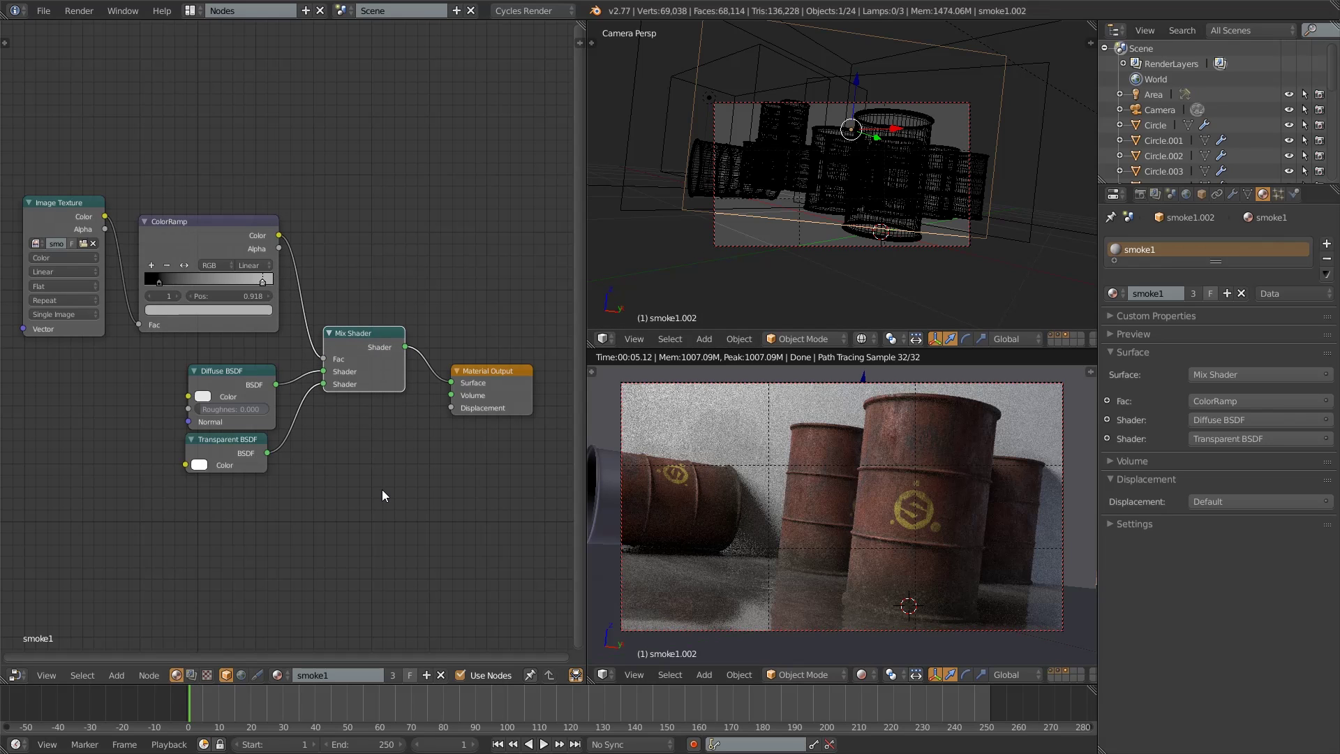
- Preview the ColorRamp output and set its light grey stop back to white
ctrl+shift+click(216, 241)
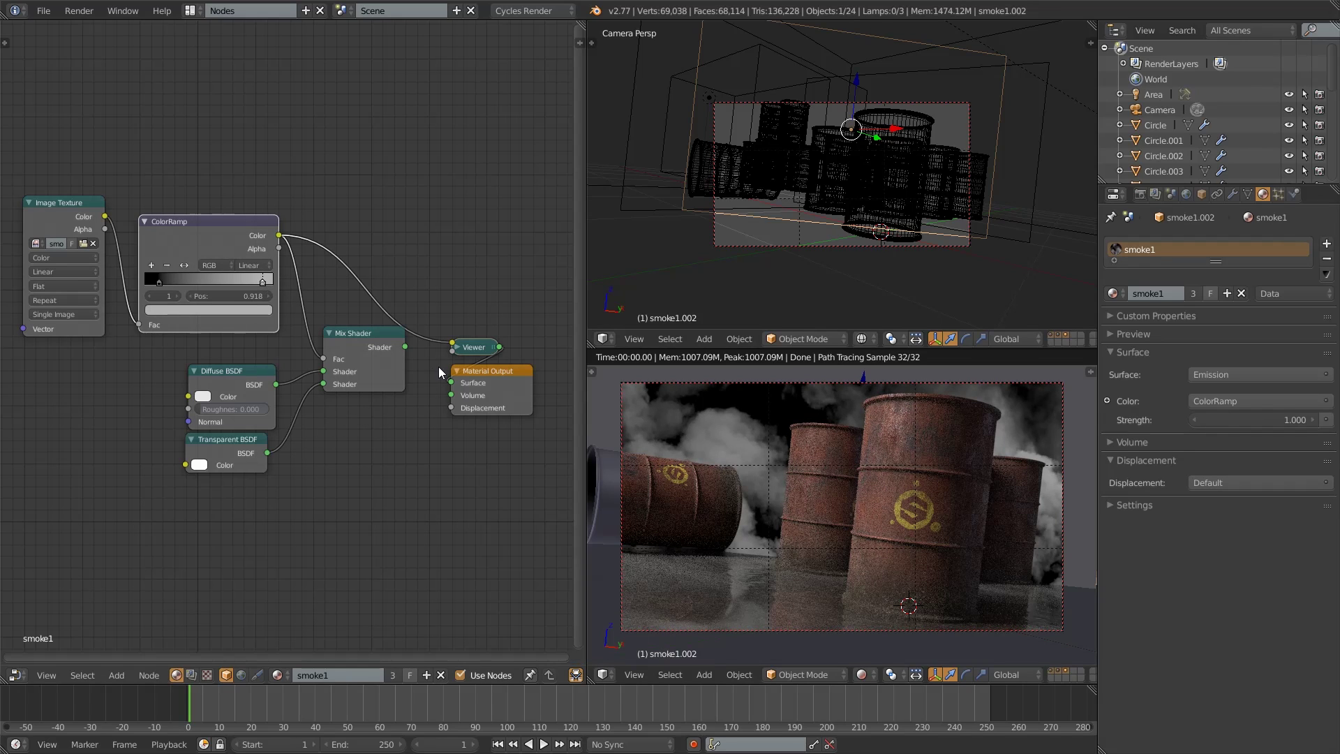
click(264, 283)
click(248, 309)
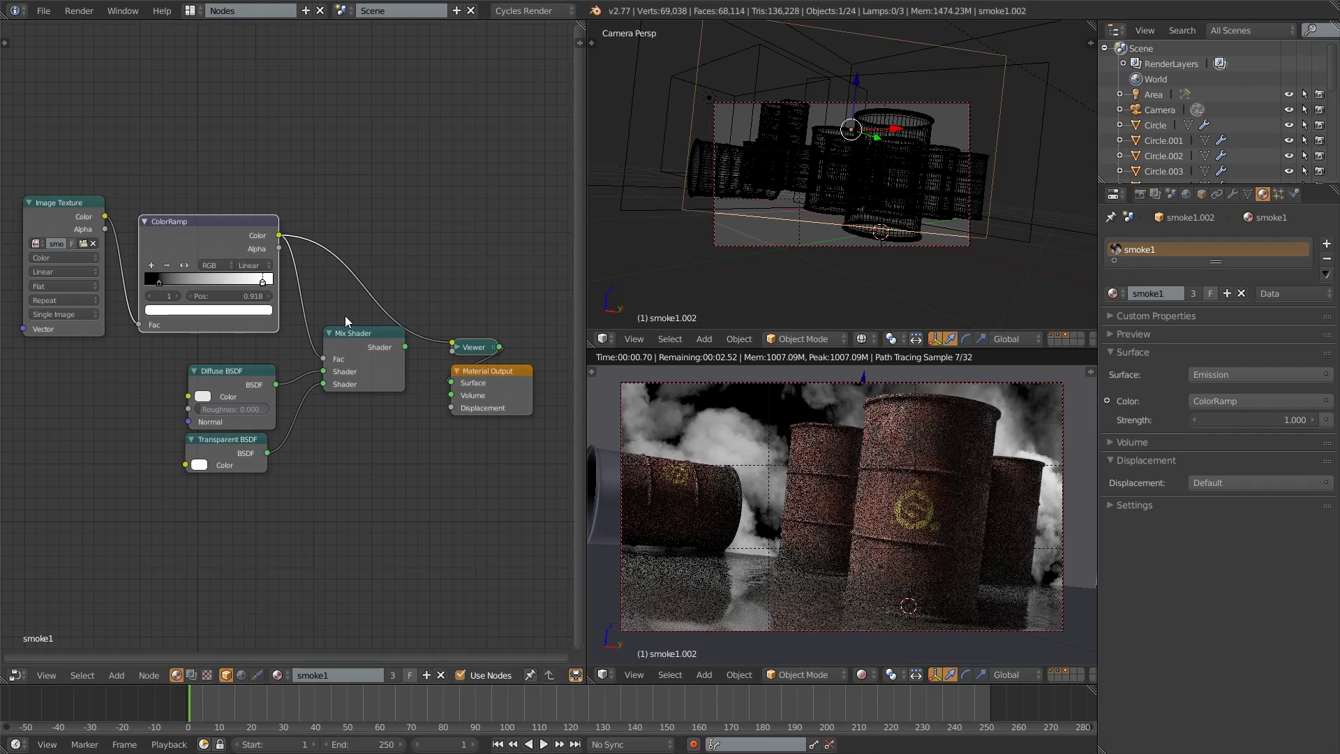
- Check the Mix Shader result, then preview the ColorRamp again and flip its gradient
ctrl+shift+click(351, 366)
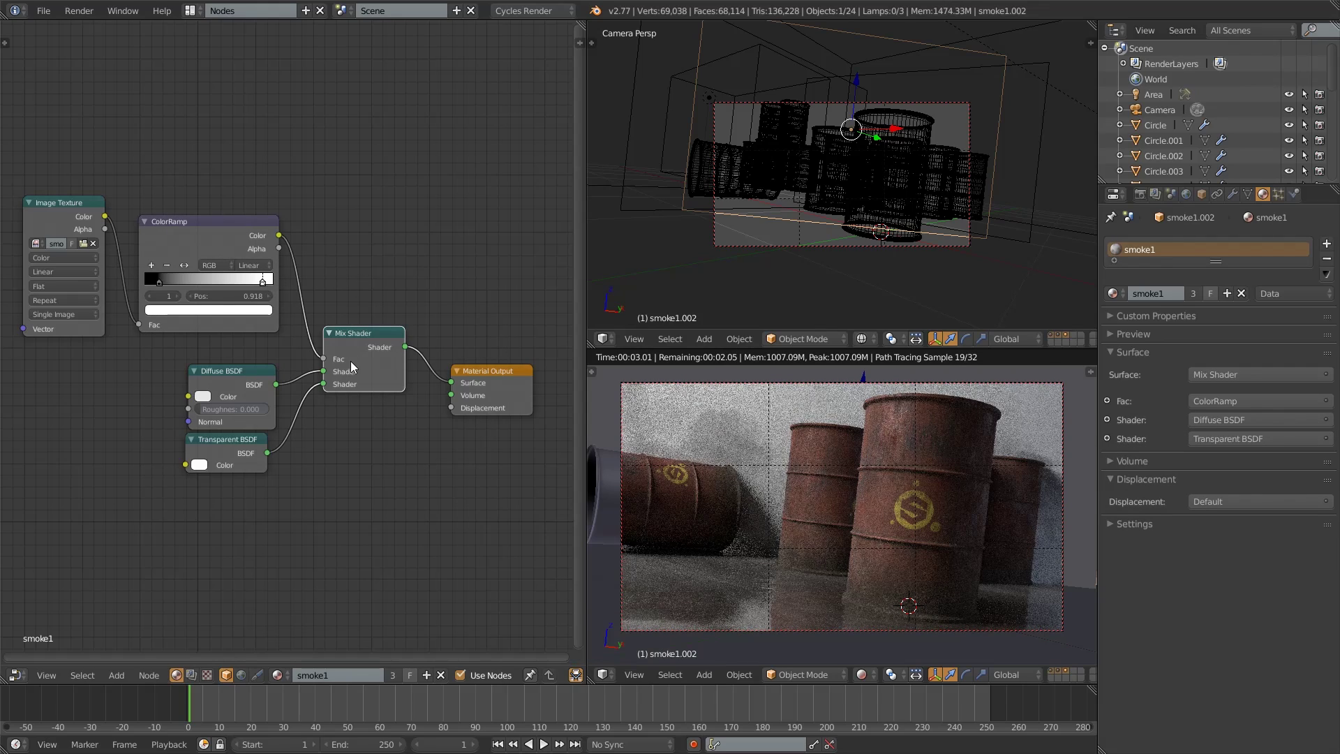
ctrl+shift+click(219, 242)
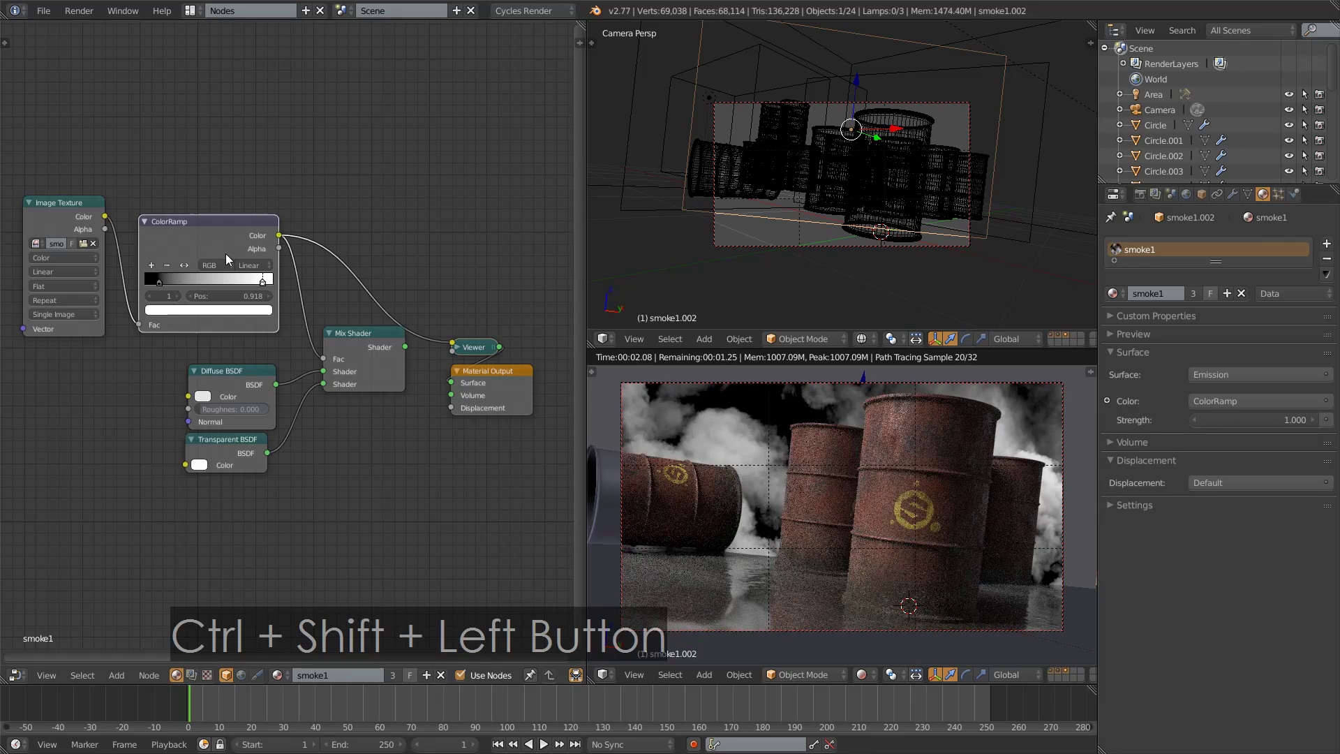
click(184, 265)
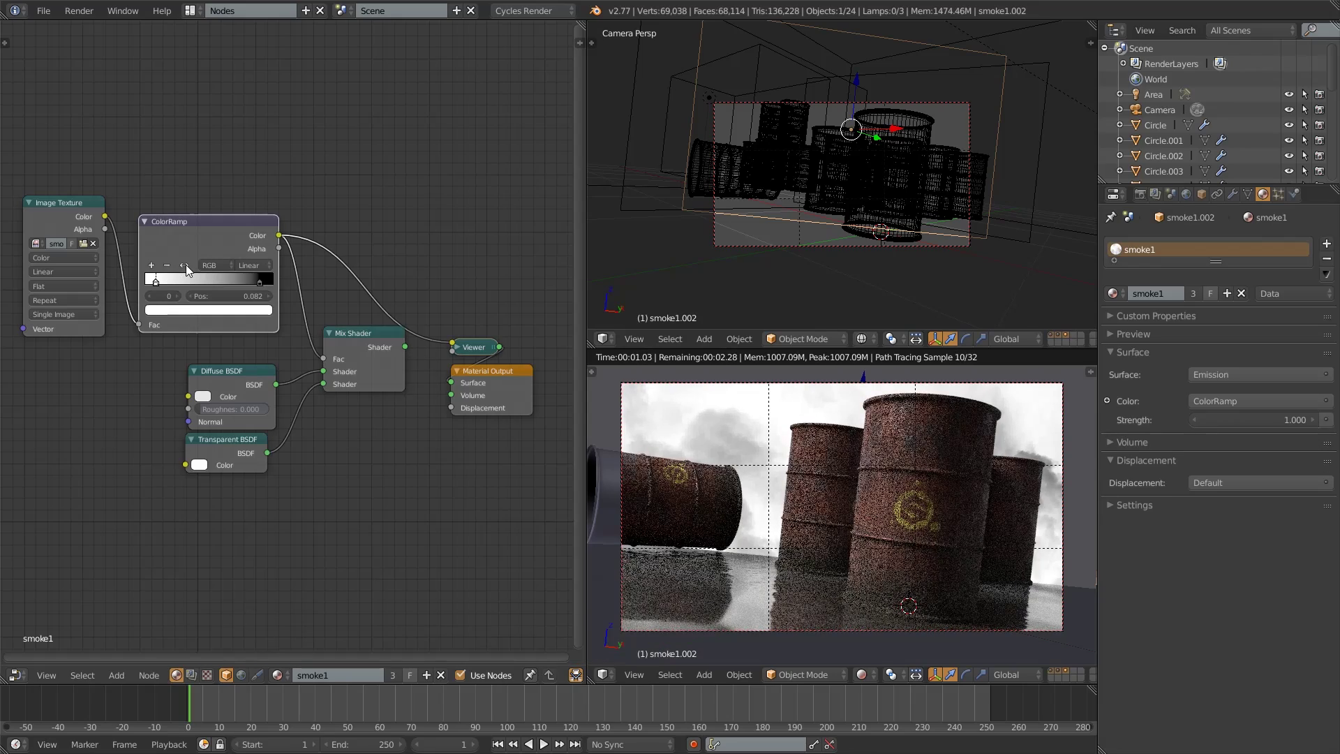
- Move the ColorRamp's white stop to position 0 and its black stop to position 1.000, previewing the ColorRamp output
ctrl+shift+click(342, 340)
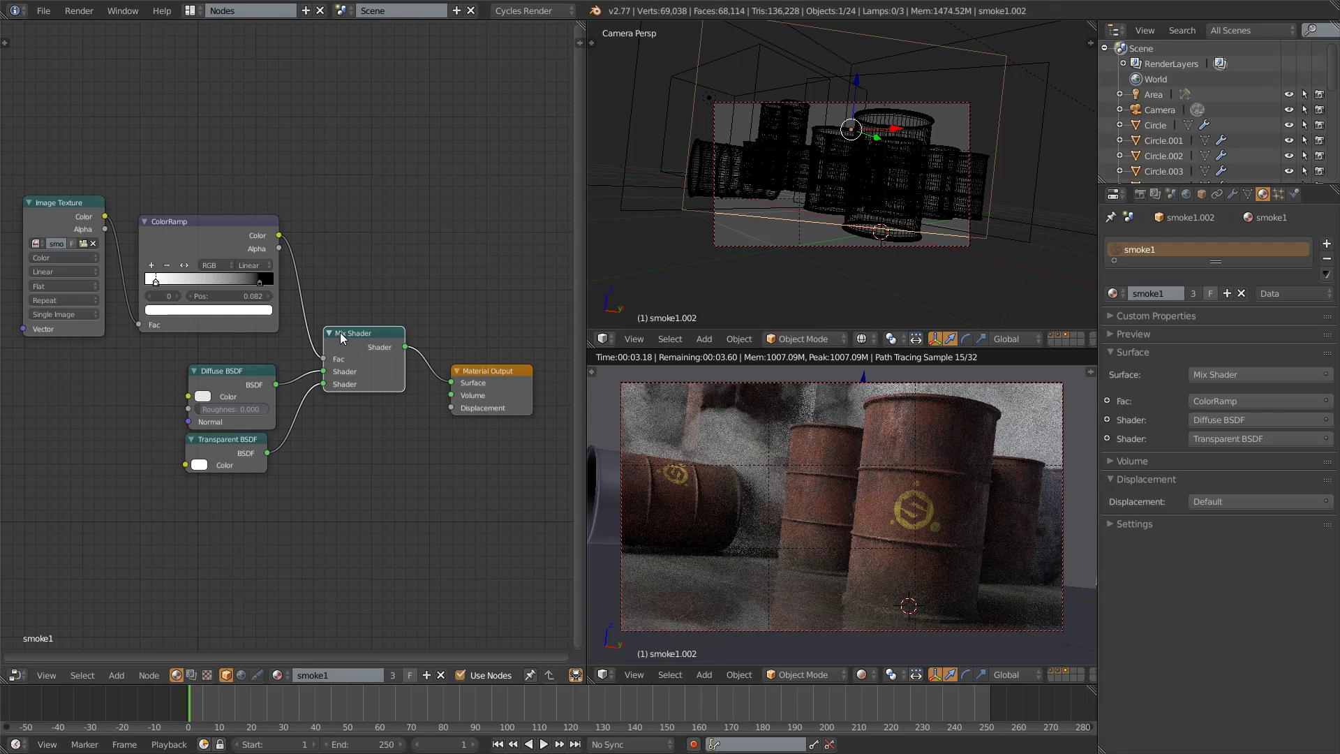
drag(155, 282, 133, 287)
drag(265, 287, 248, 285)
ctrl+shift+click(236, 237)
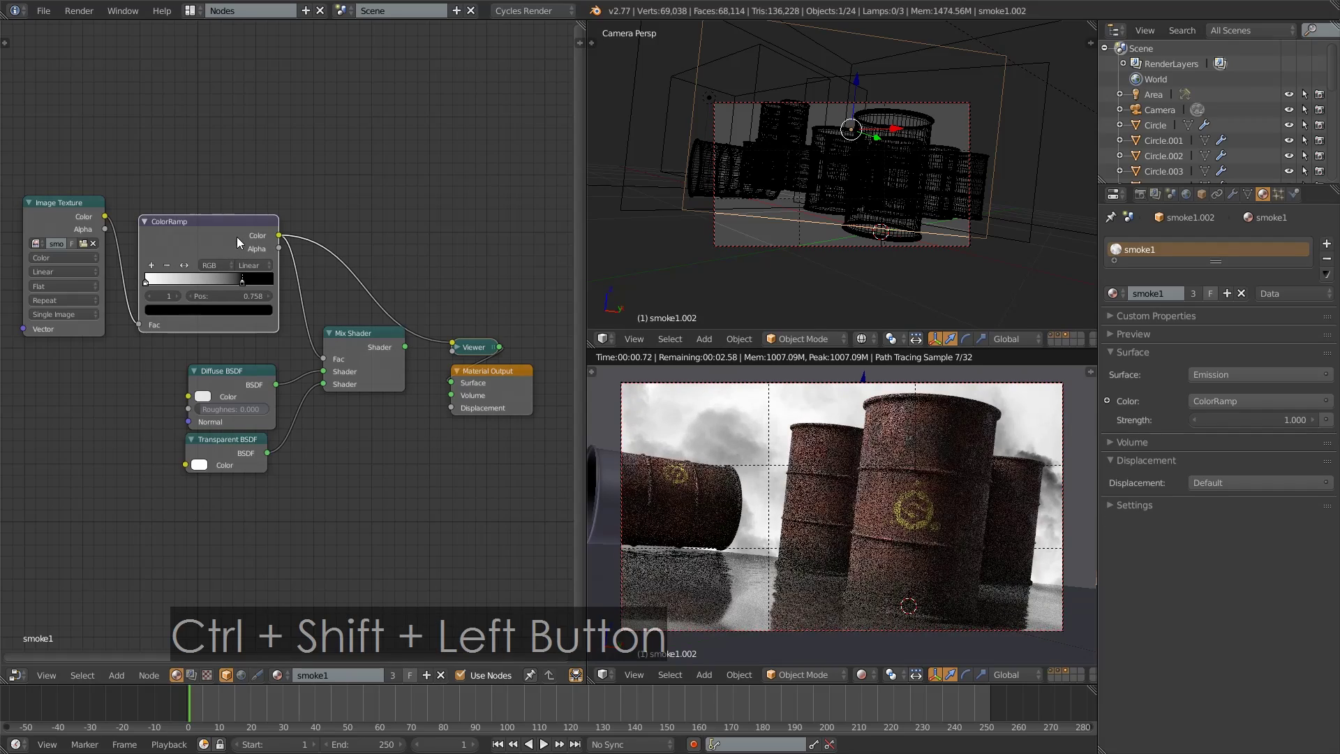
drag(243, 282, 278, 282)
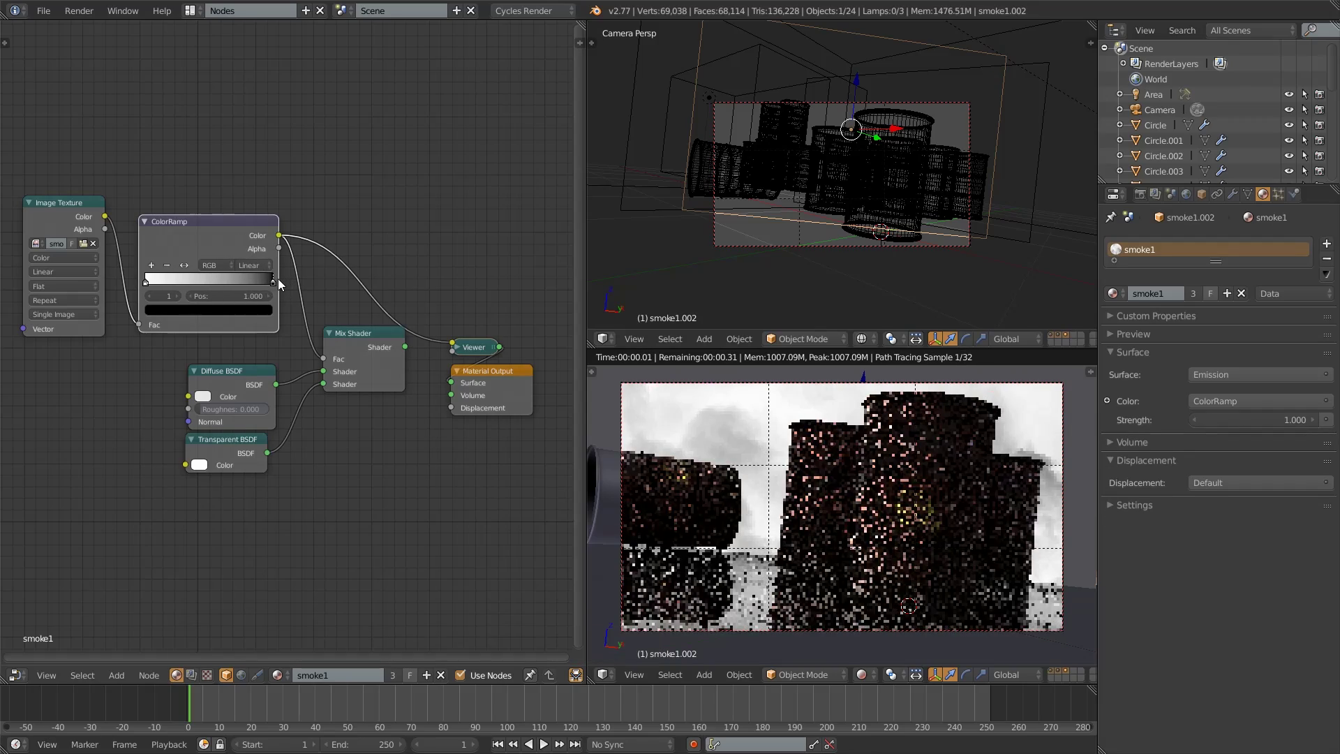
- Lighten the ColorRamp's black stop to a light grey and preview the Mix Shader result
click(243, 310)
drag(245, 225, 245, 171)
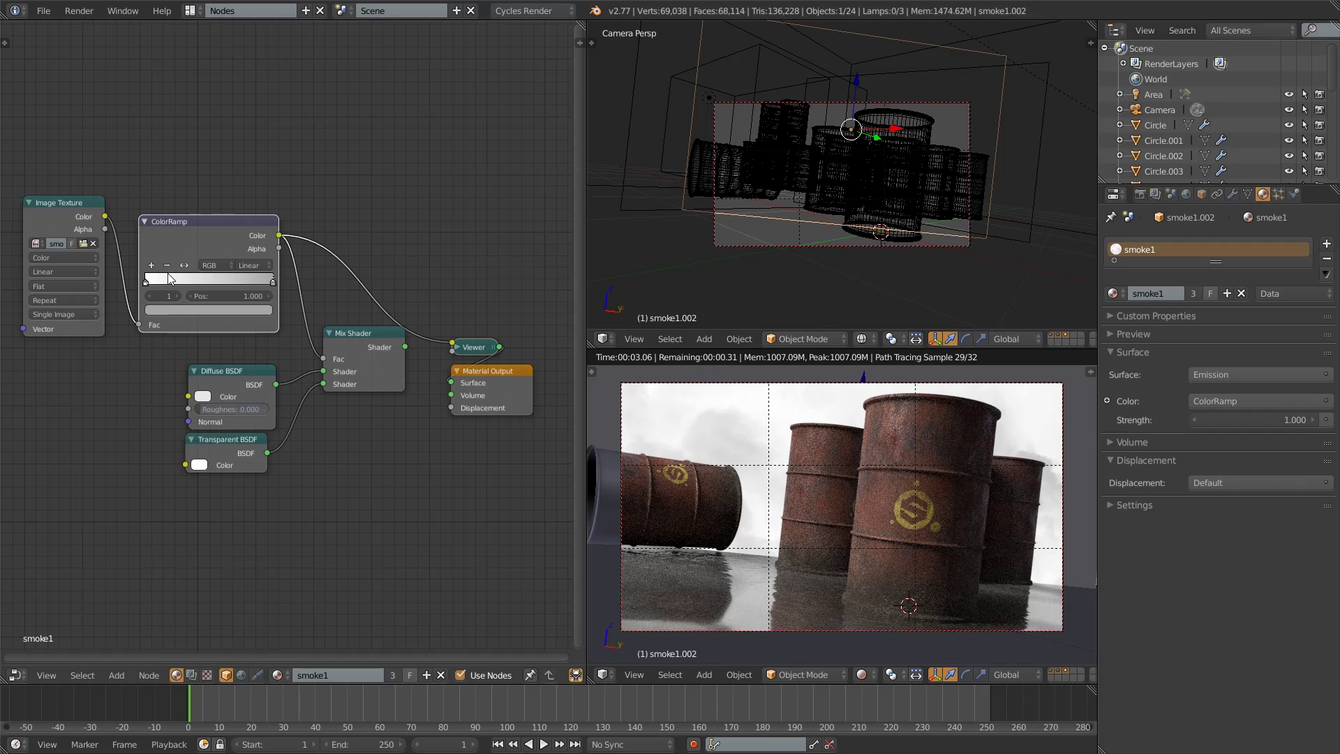
ctrl+shift+click(353, 347)
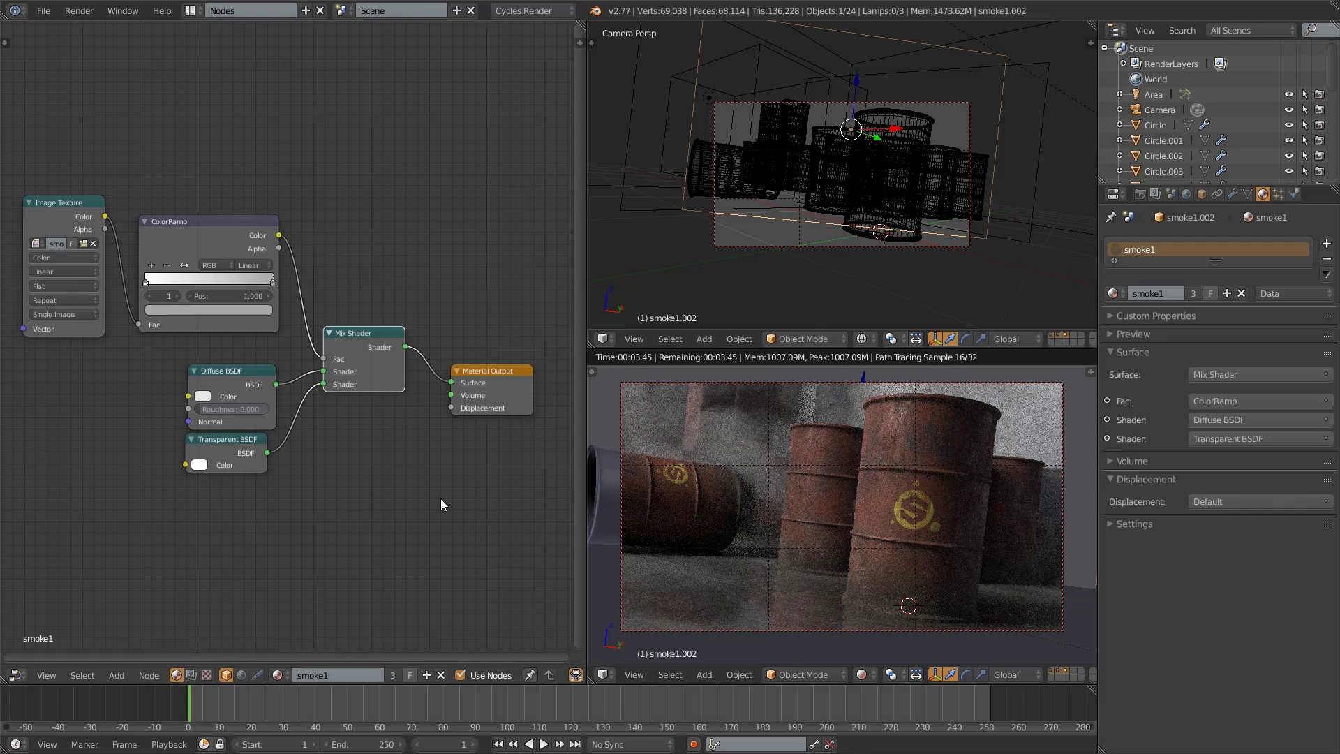
click(210, 309)
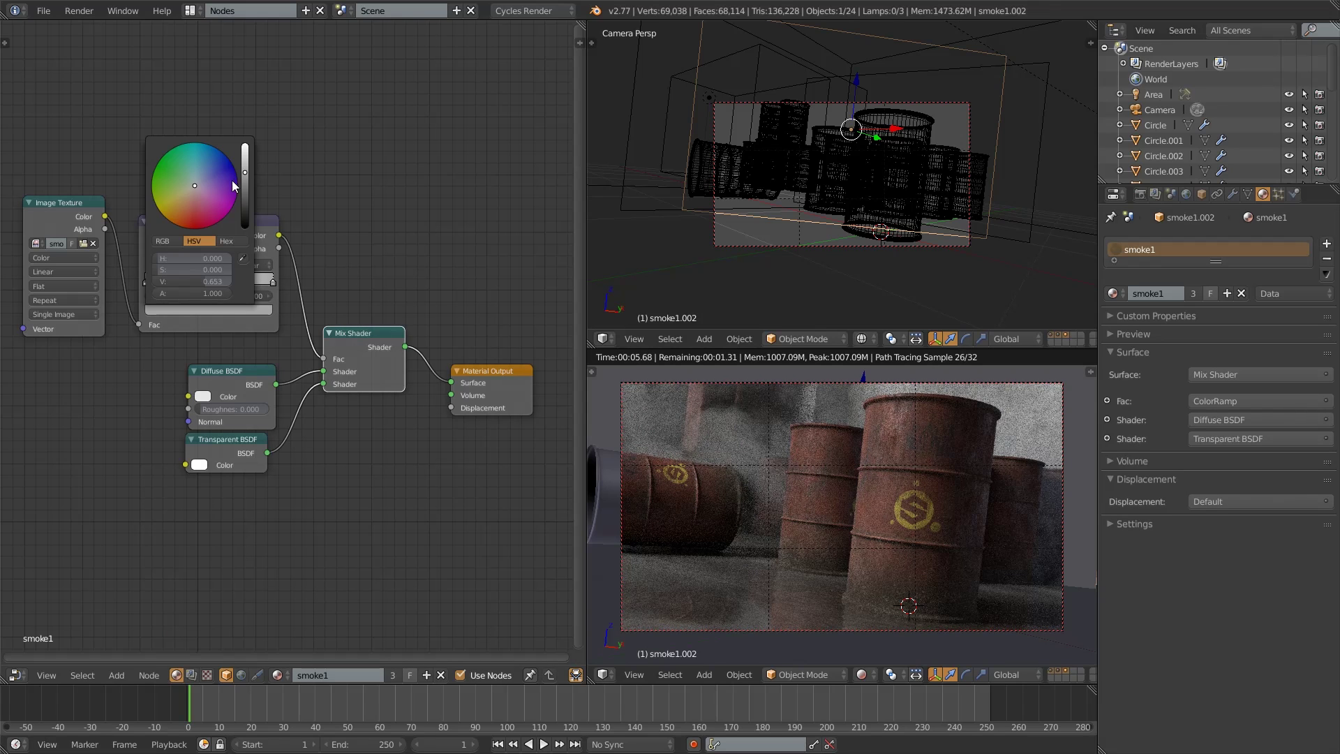
click(246, 167)
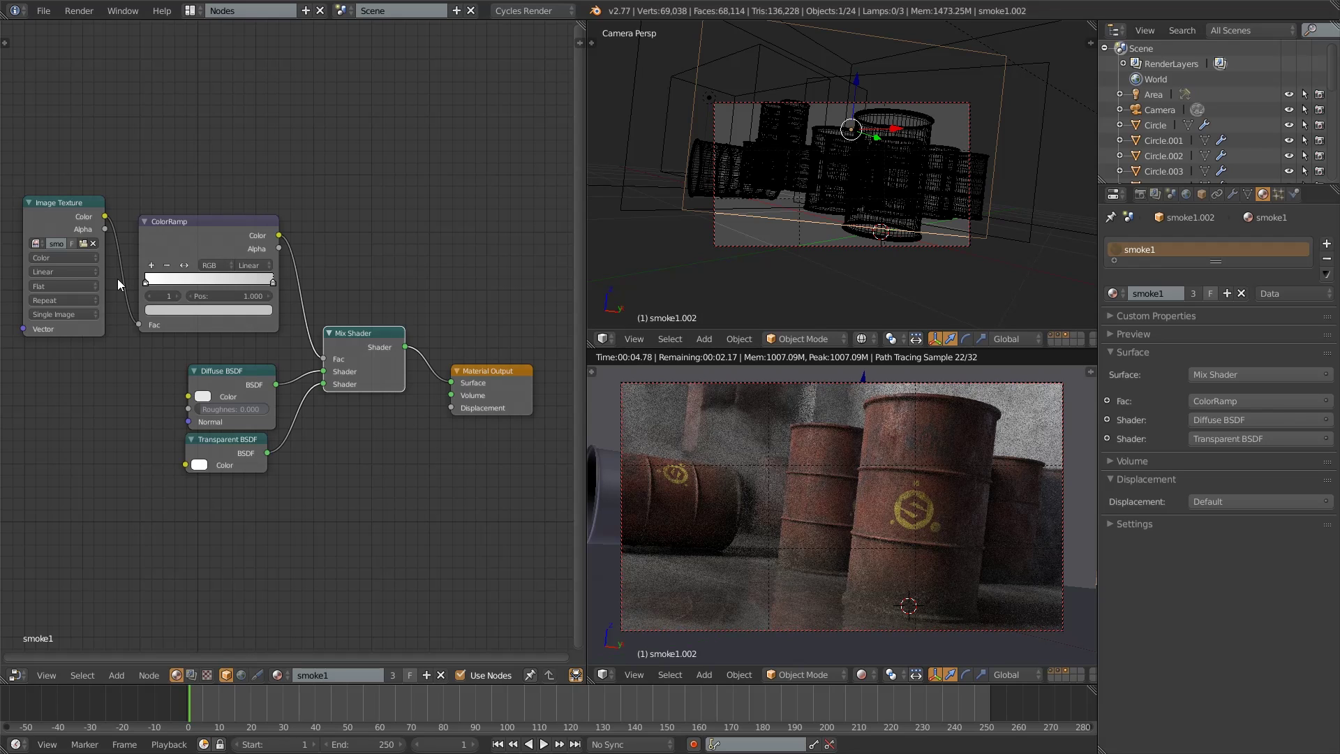
- Try the Image Texture as the Diffuse BSDF color with a darker grey ColorRamp stop, and cut that link again
drag(73, 209, 22, 215)
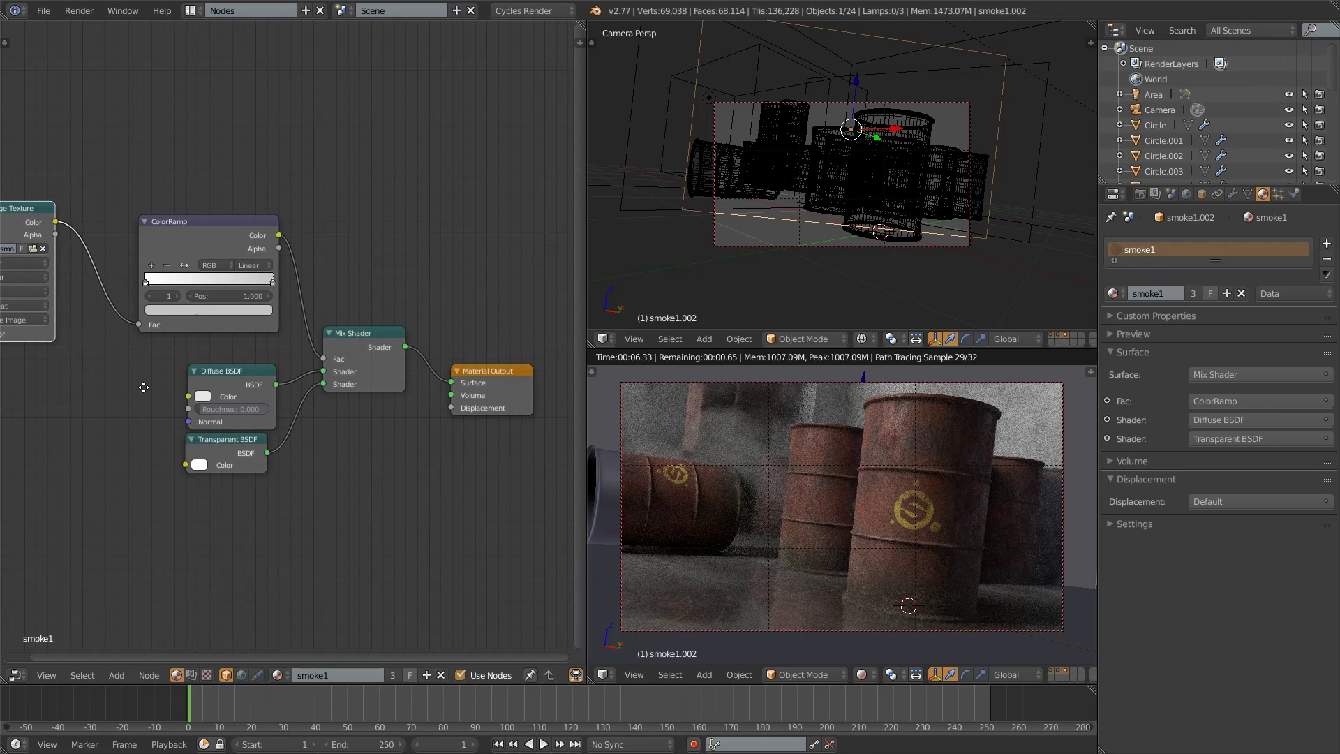
middle_drag(81, 402, 260, 358)
drag(235, 179, 367, 353)
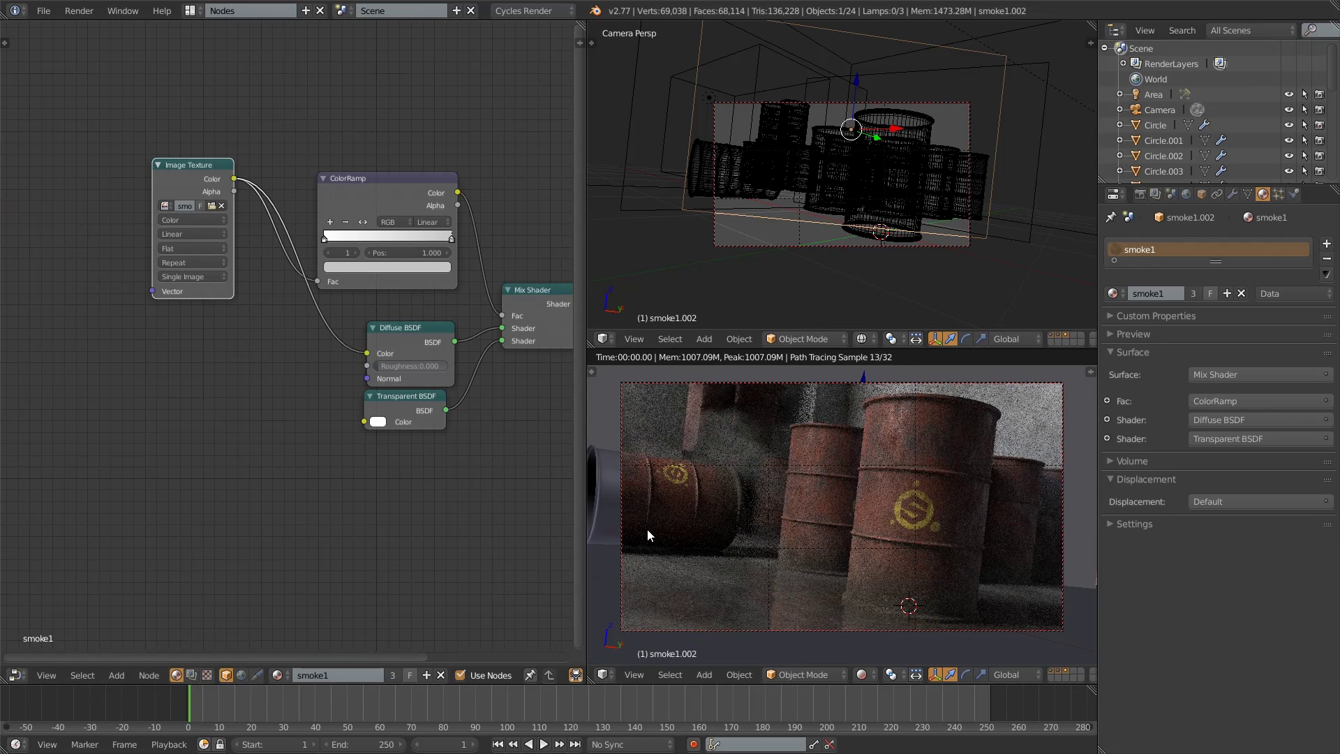
click(425, 267)
drag(425, 122, 425, 139)
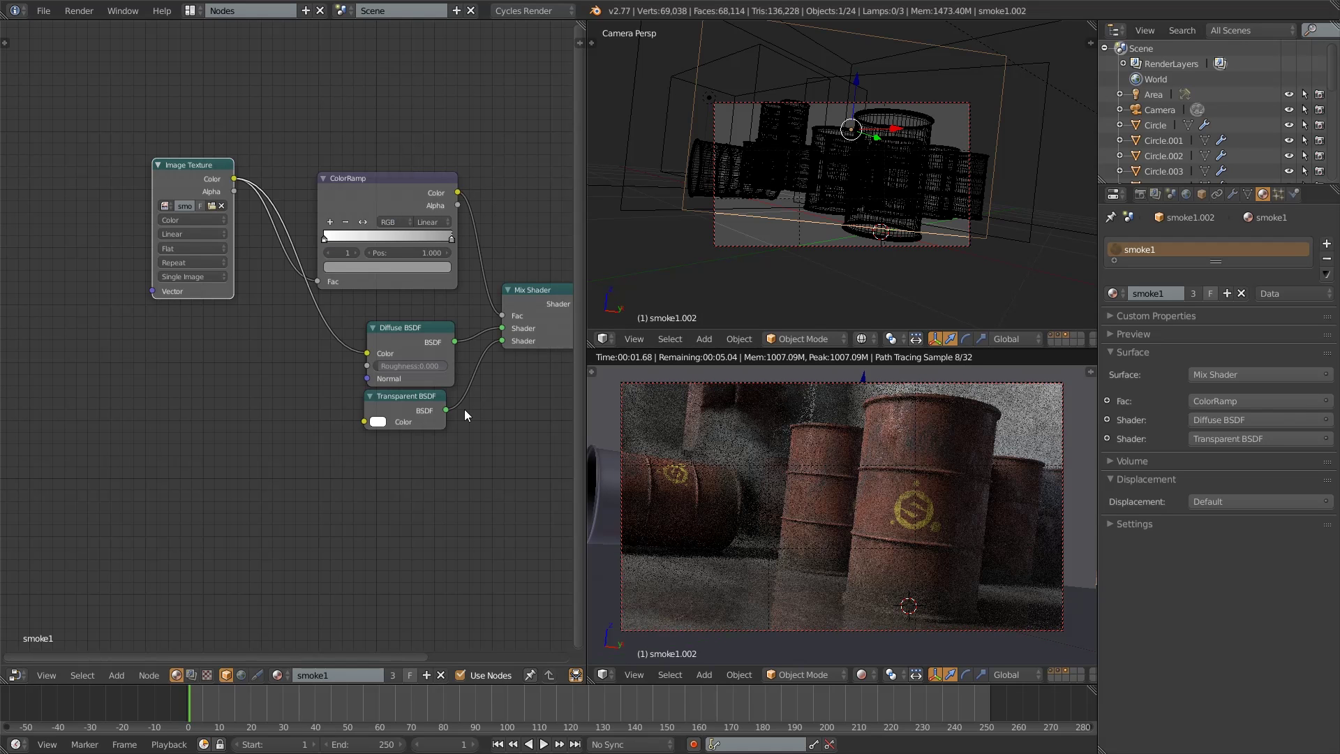
ctrl+drag(367, 349, 337, 370)
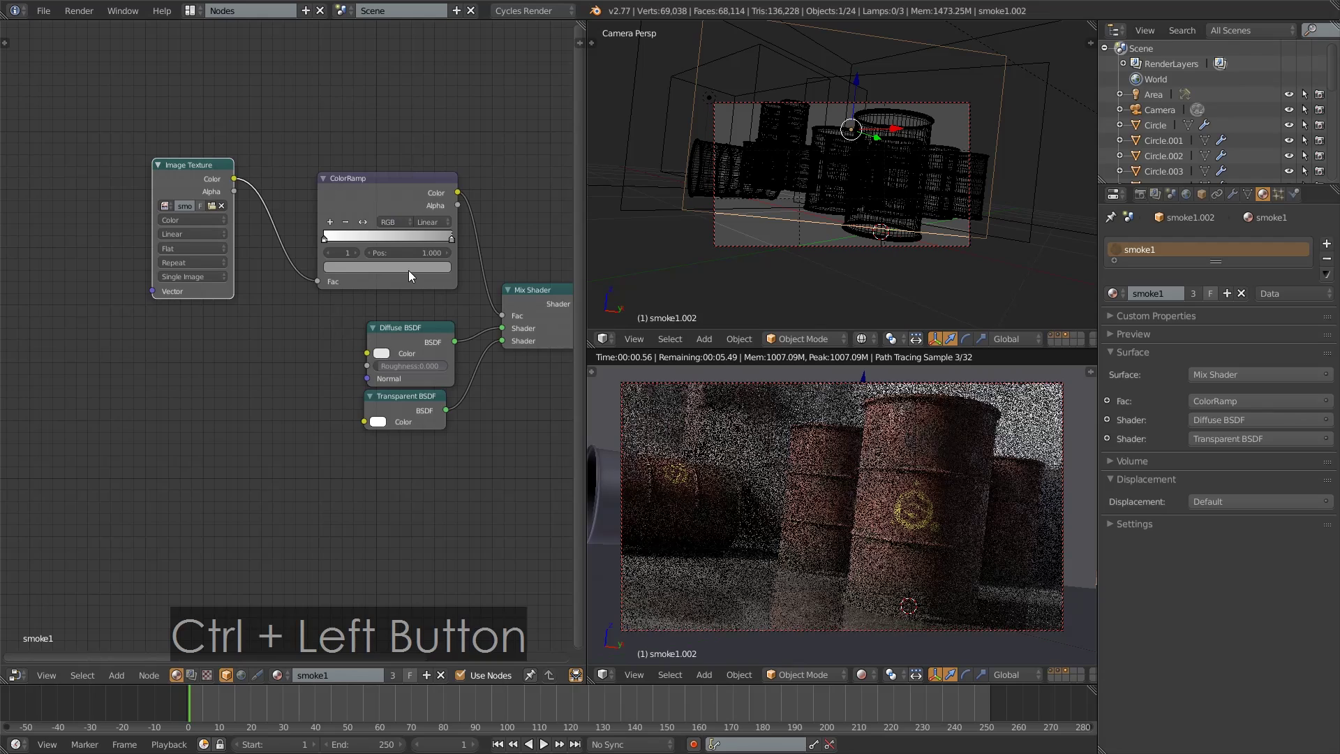
- Brighten the ColorRamp's grey end stop to light grey
click(427, 267)
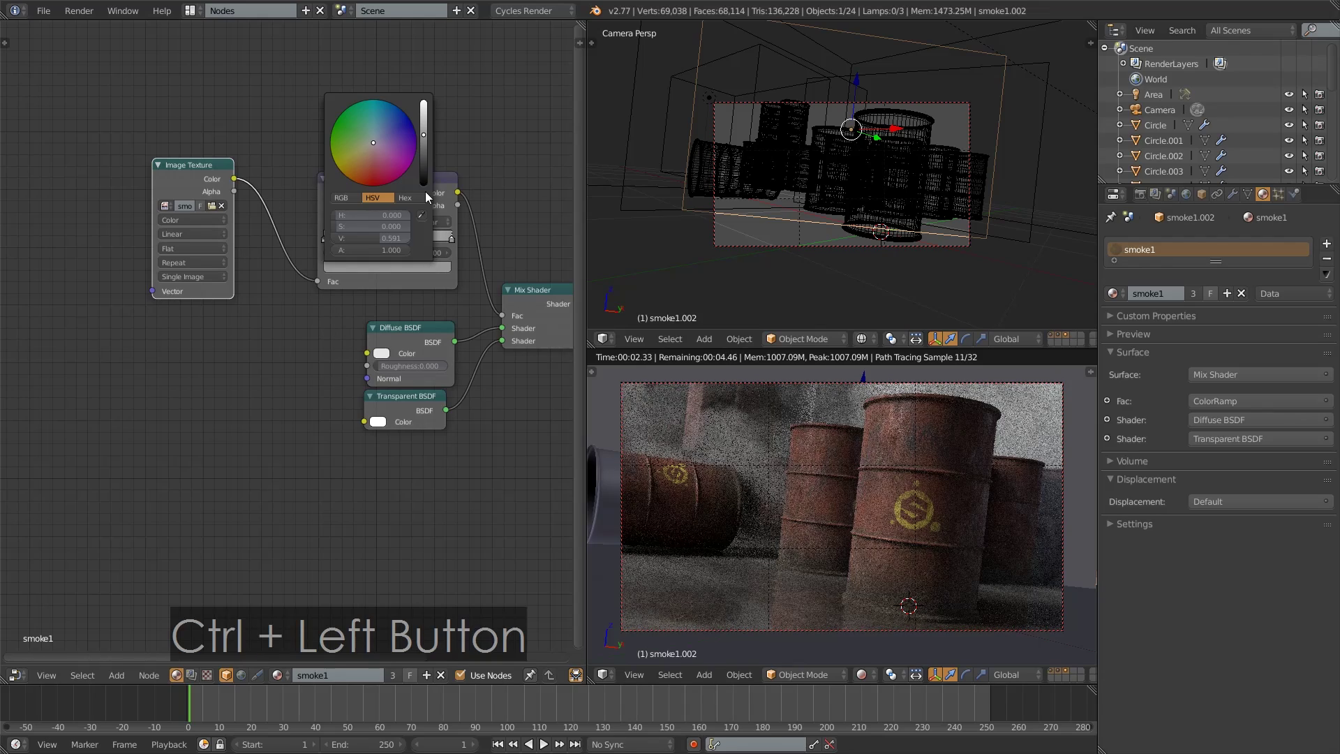
drag(428, 133, 425, 102)
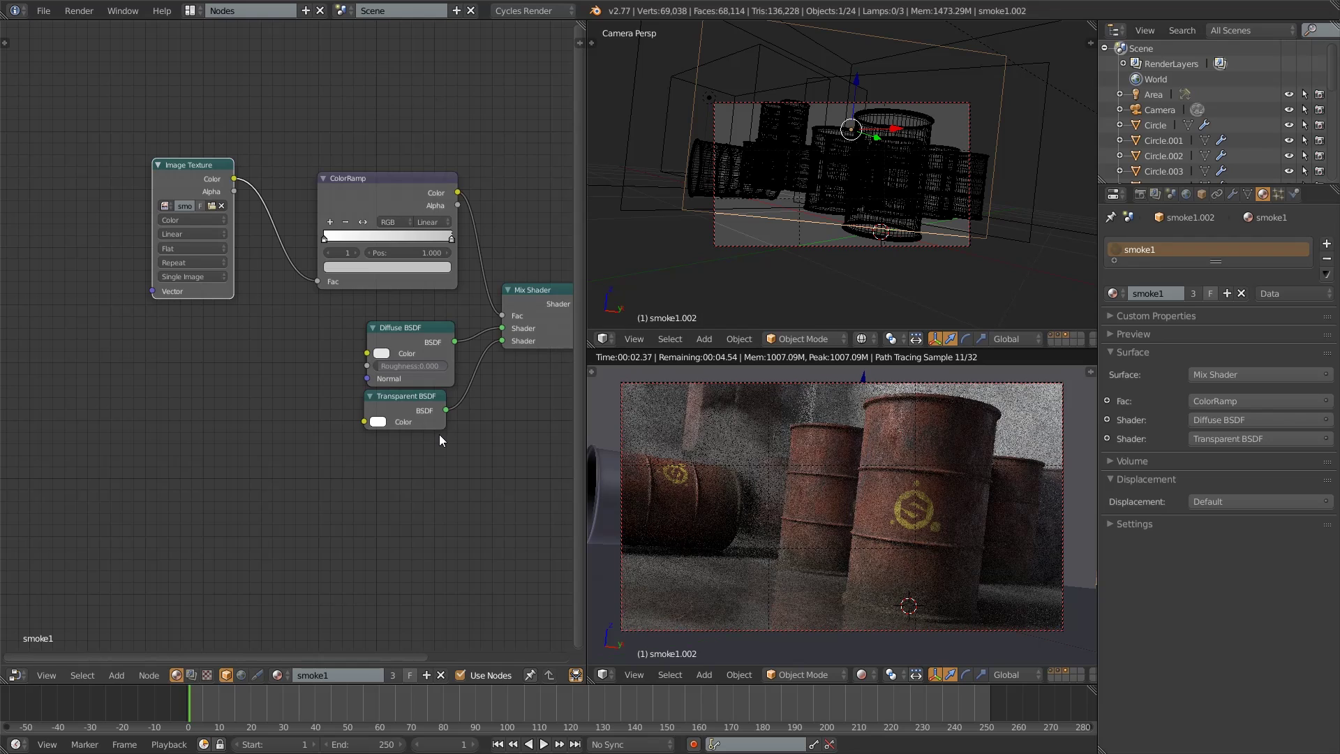
middle_drag(433, 437, 360, 437)
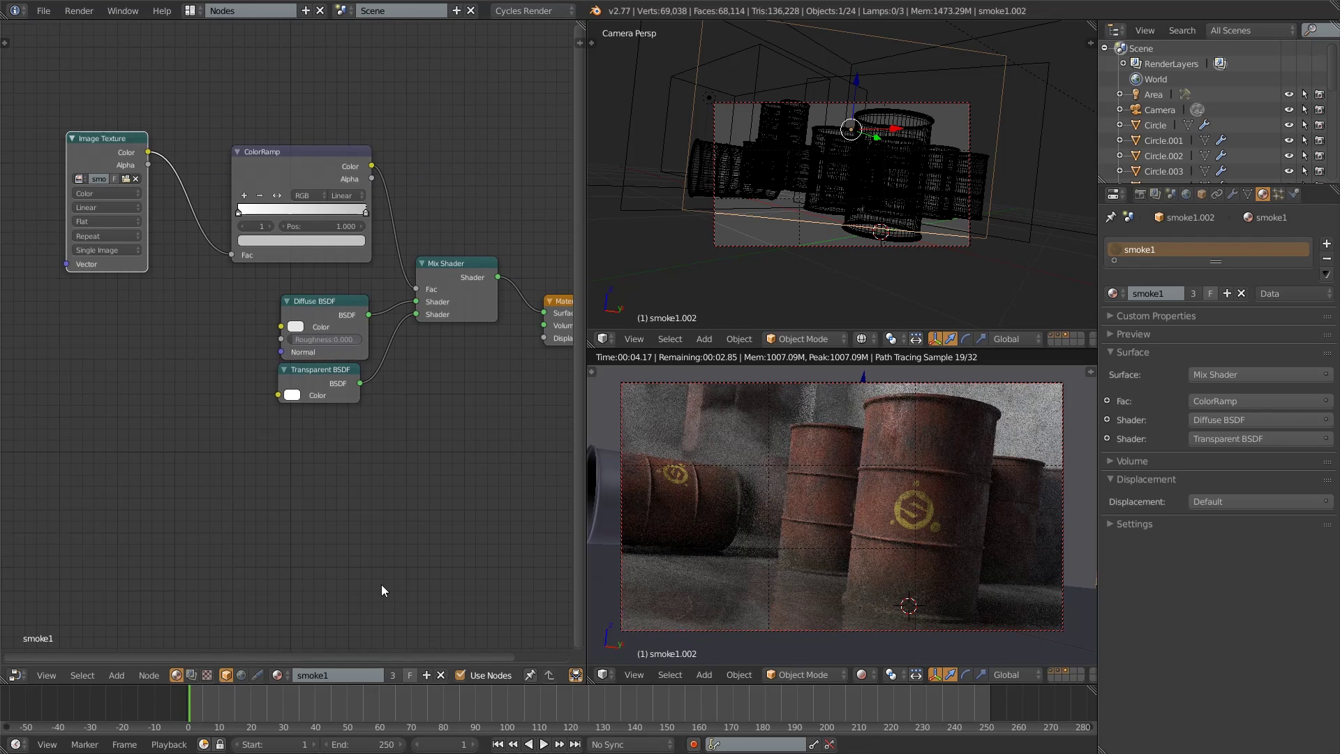
middle_drag(381, 585, 403, 611)
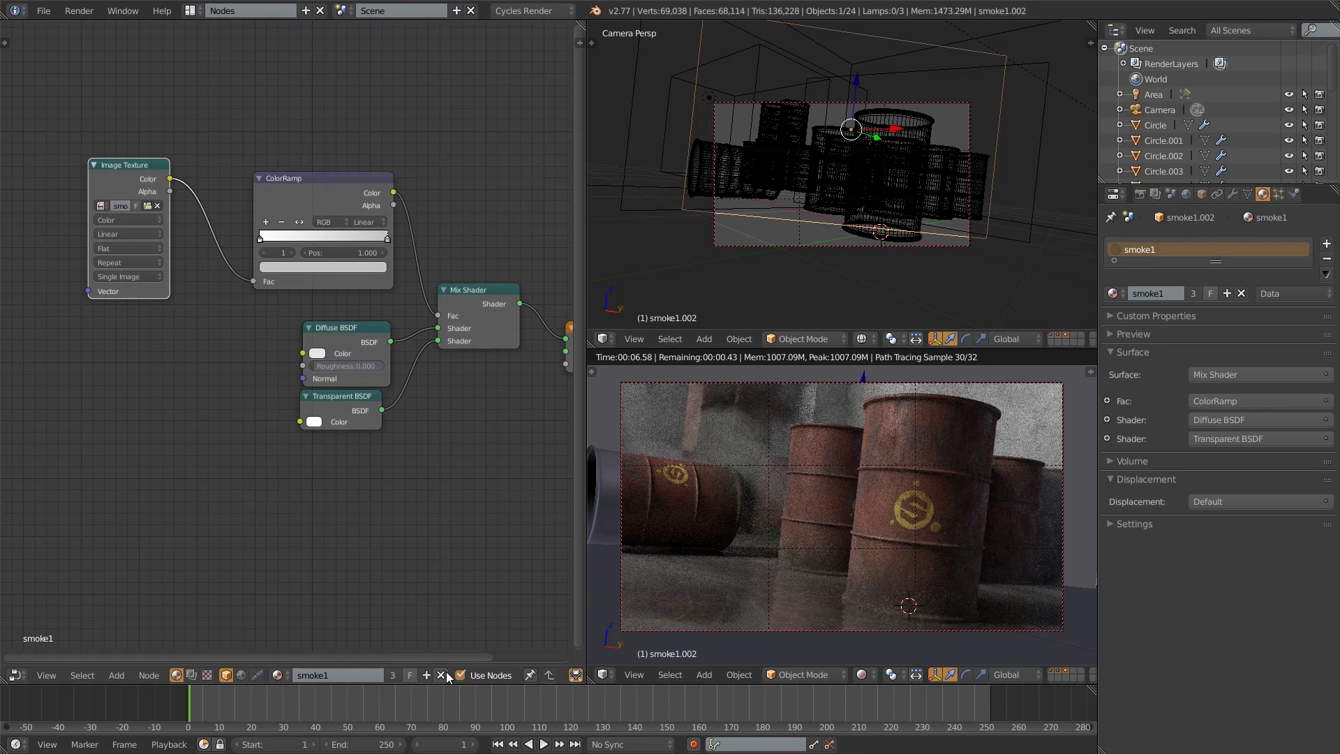
- Change the rendered camera view to solid shading and switch to the Default screen layout
click(863, 674)
click(901, 621)
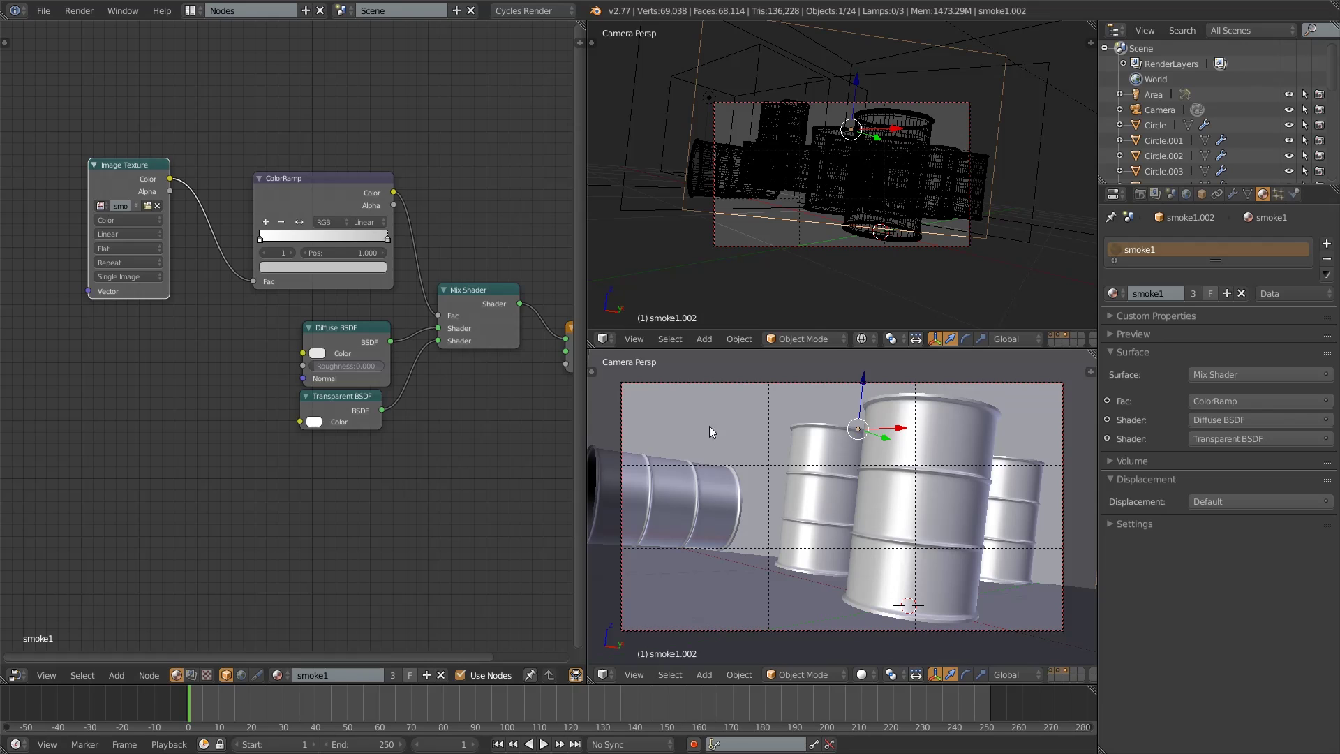
key(Home)
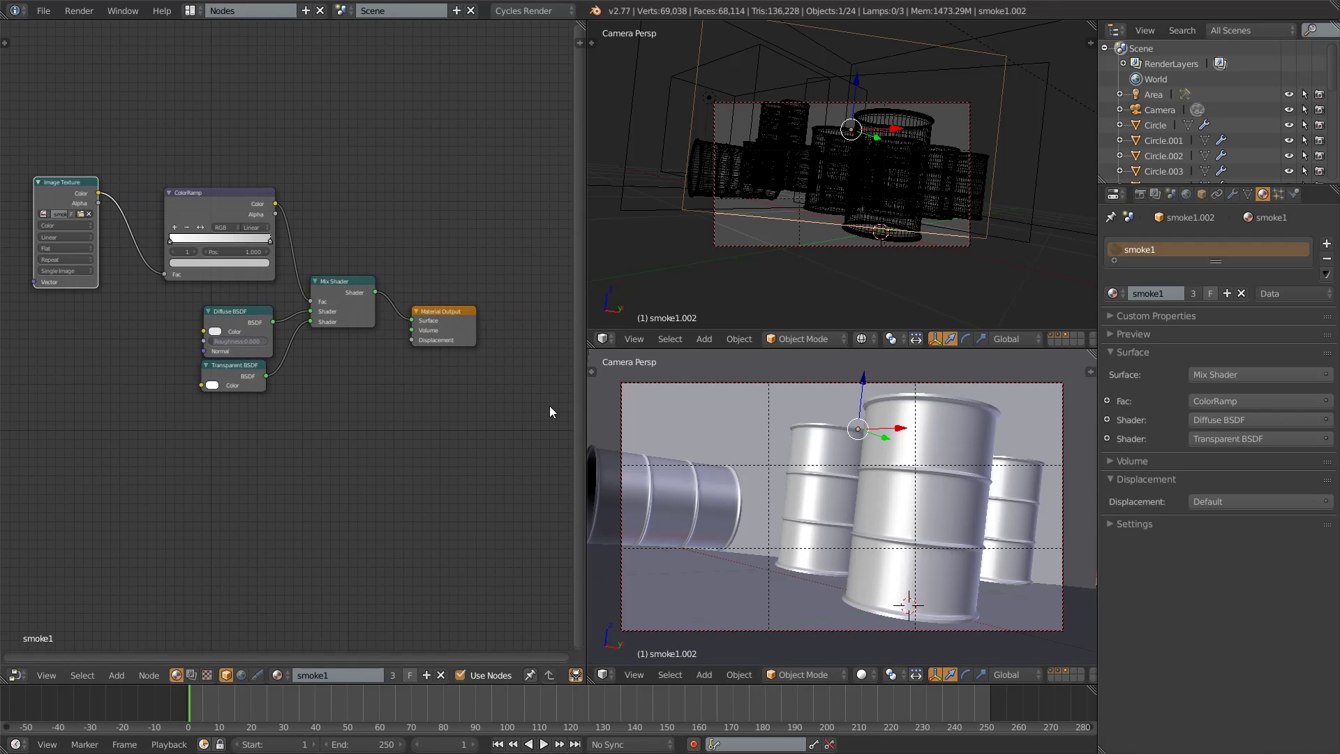
key(z)
key(z)
key(Home)
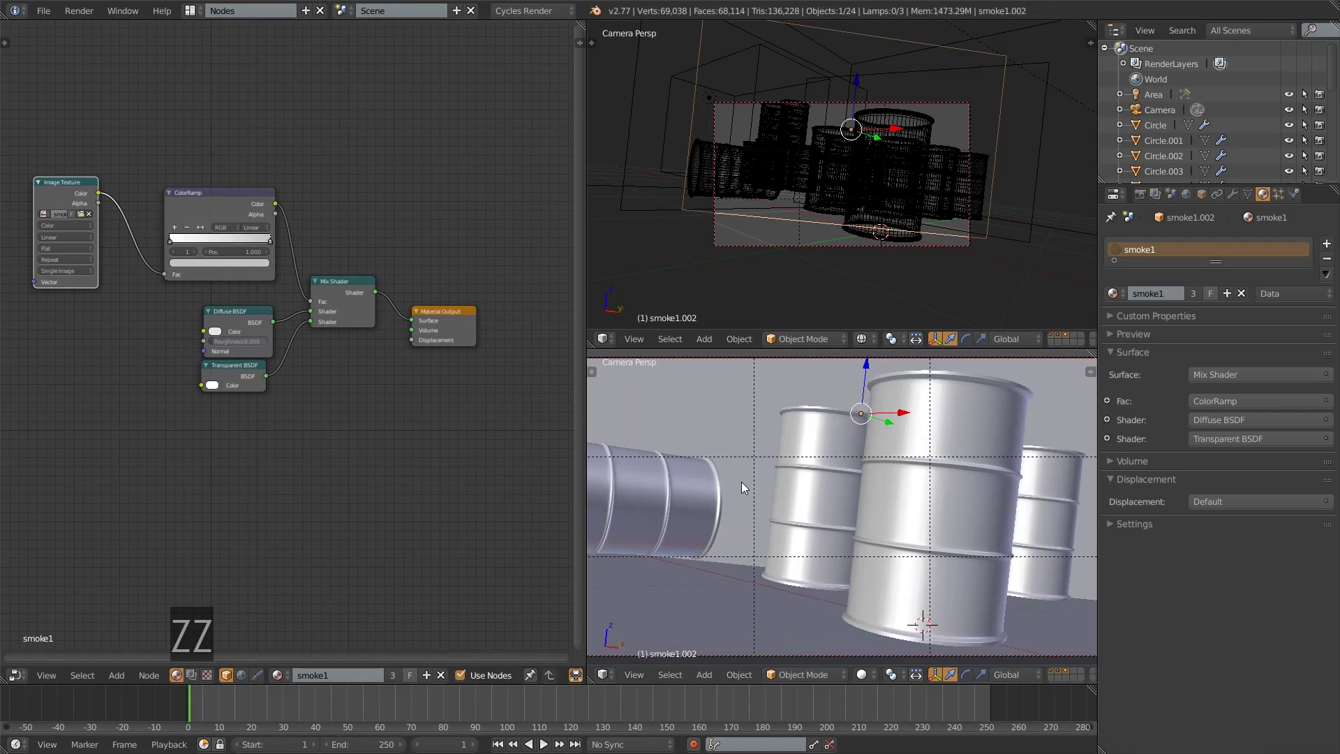
click(191, 11)
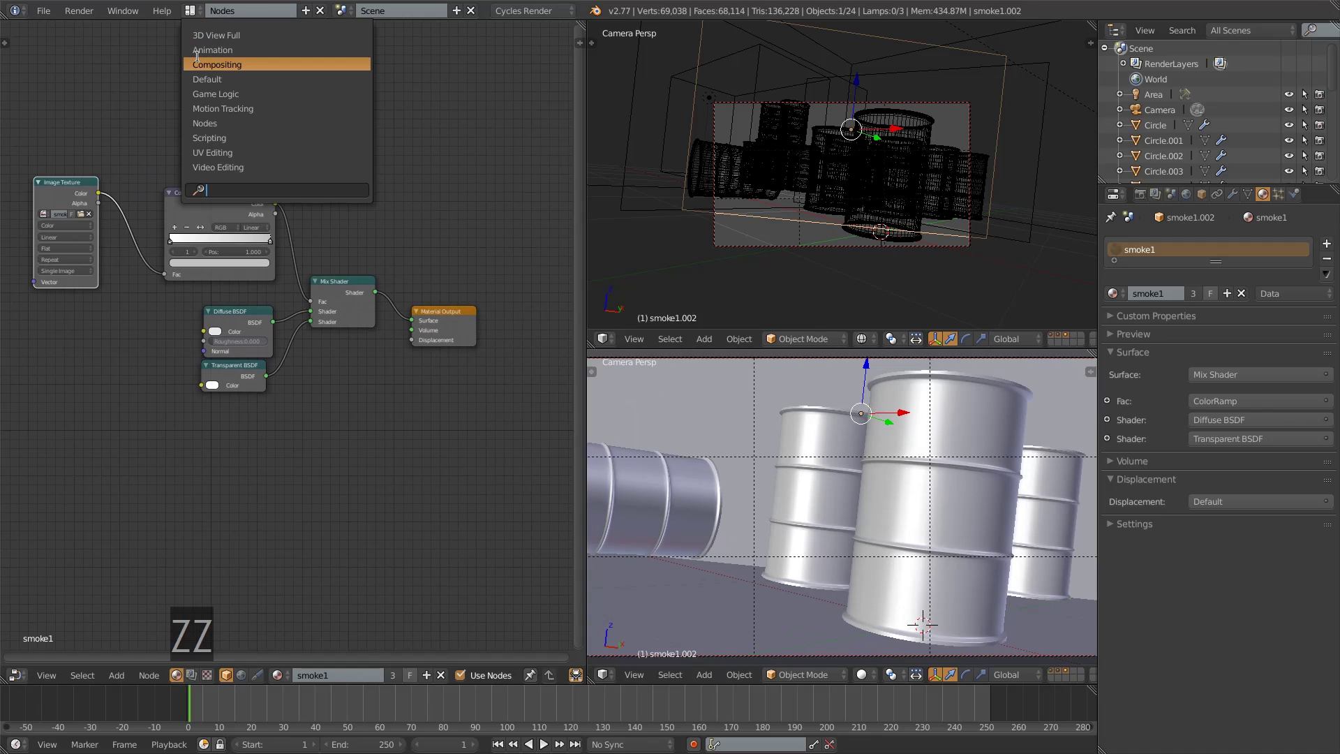
click(208, 79)
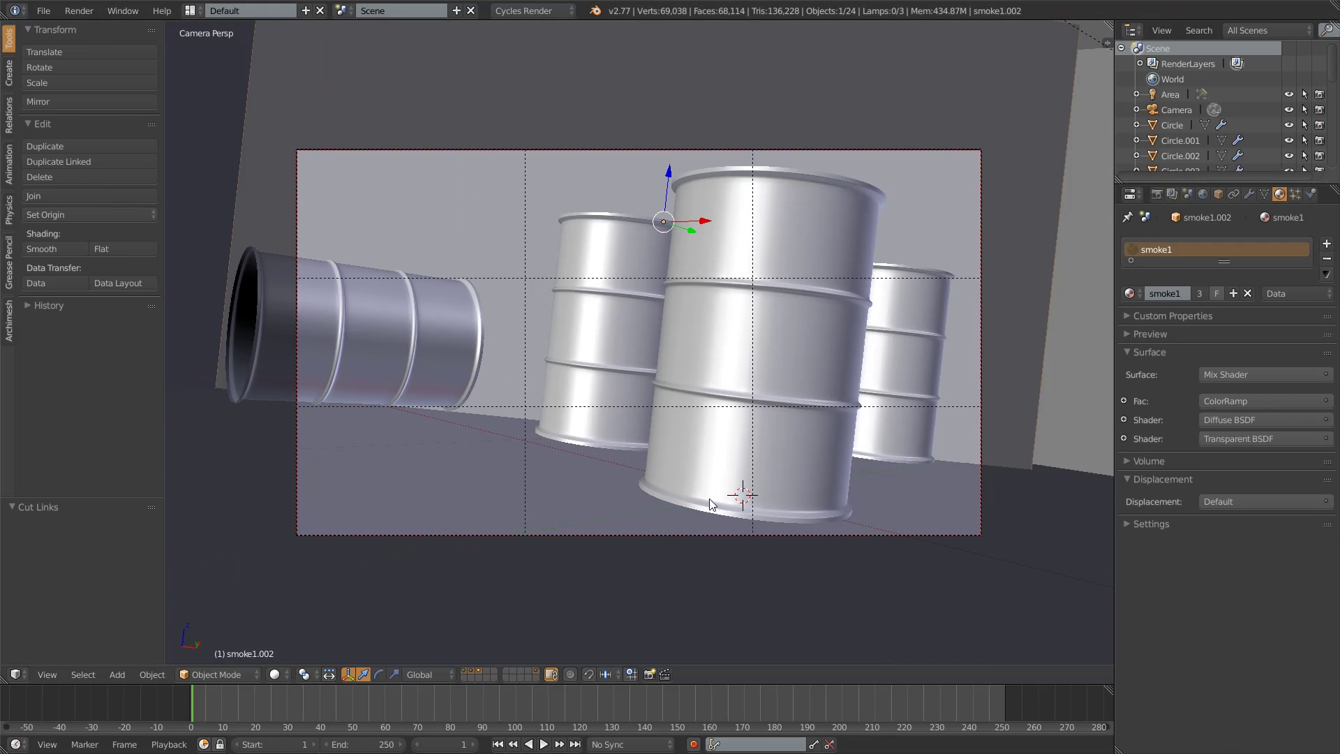
- Set the Cycles render samples to 500
click(1156, 195)
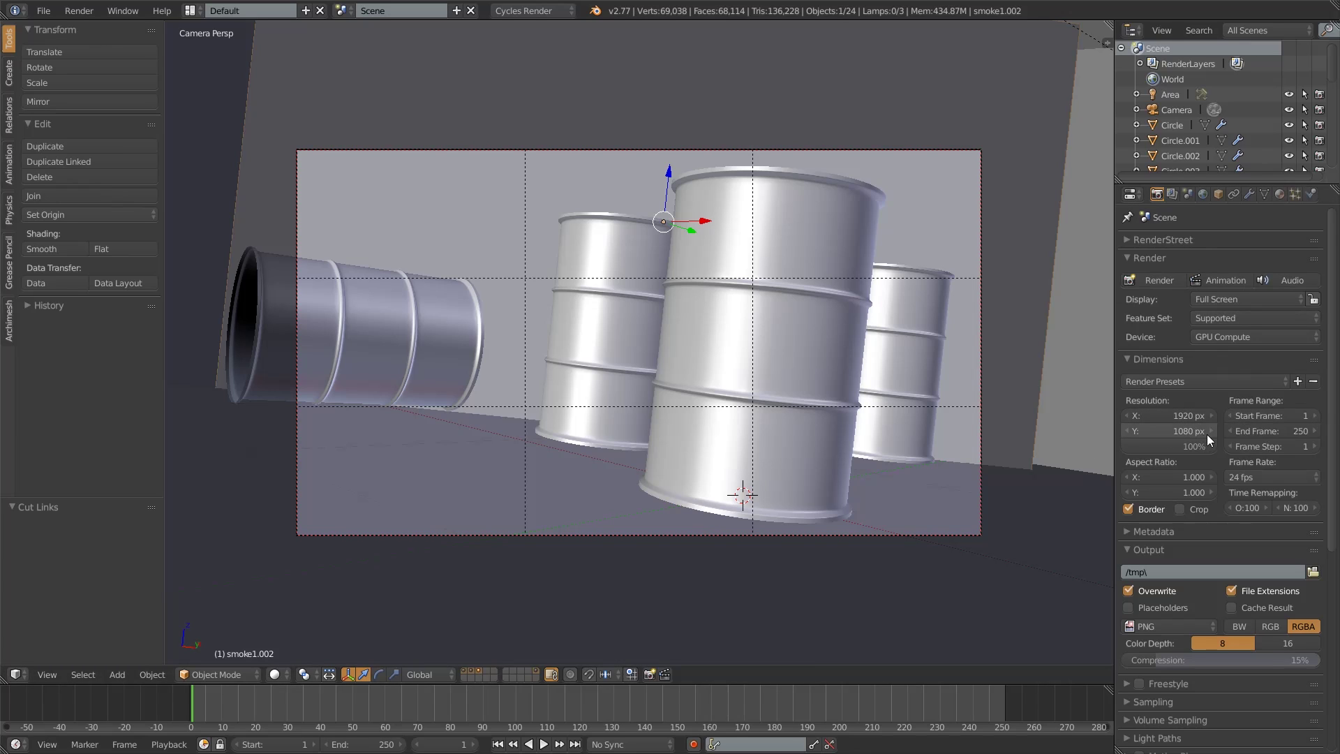
scroll(1230, 542, down, 8)
scroll(1229, 542, down, 1)
click(1124, 450)
click(1278, 522)
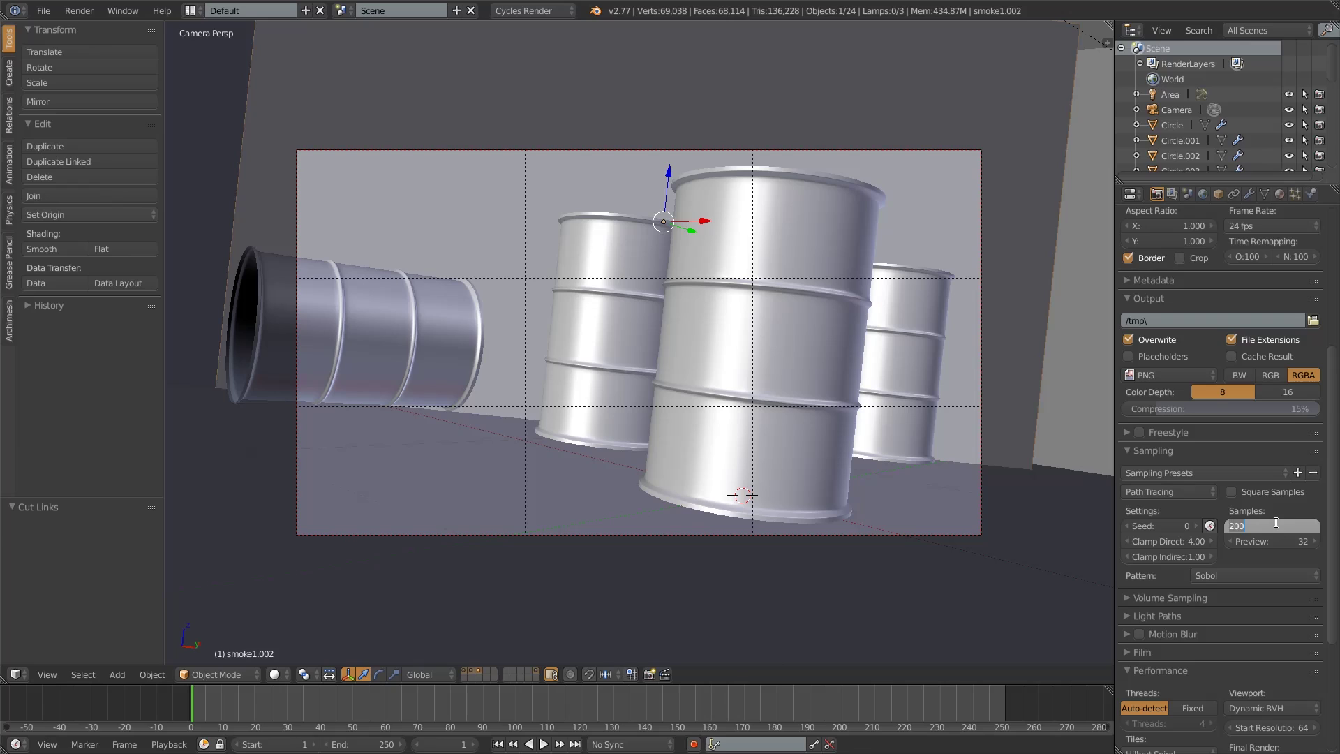
text(500)
key(Return)
scroll(1267, 629, down, 5)
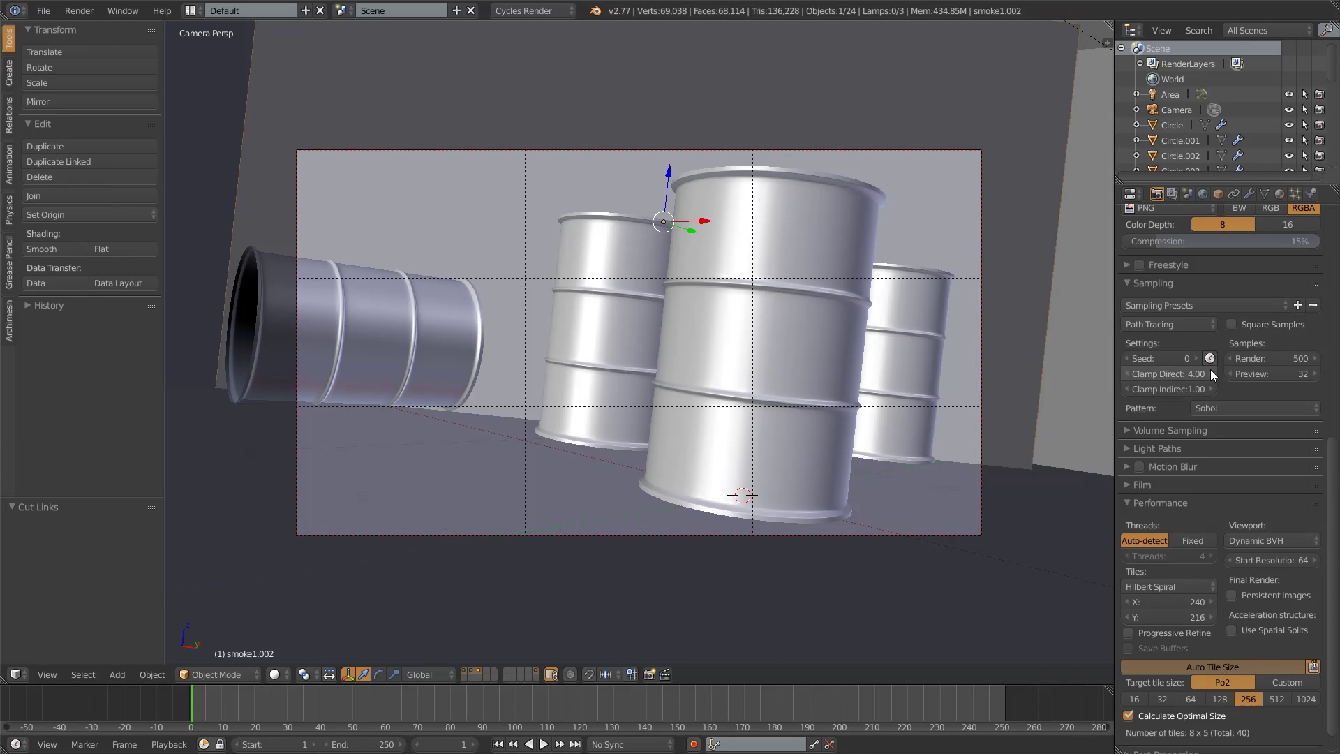
- Set the light paths' maximum bounces to 32 and transmission bounces to 32
click(1153, 452)
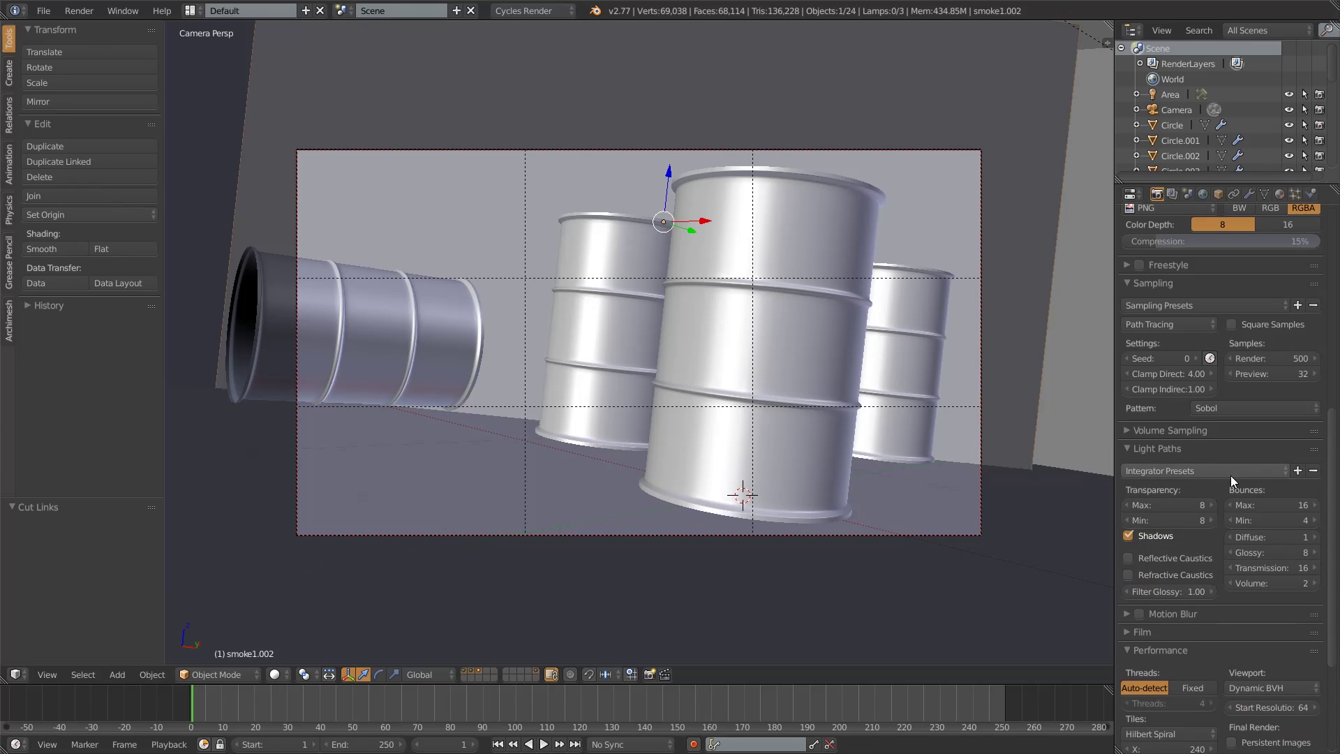
click(1279, 505)
text(32)
key(Return)
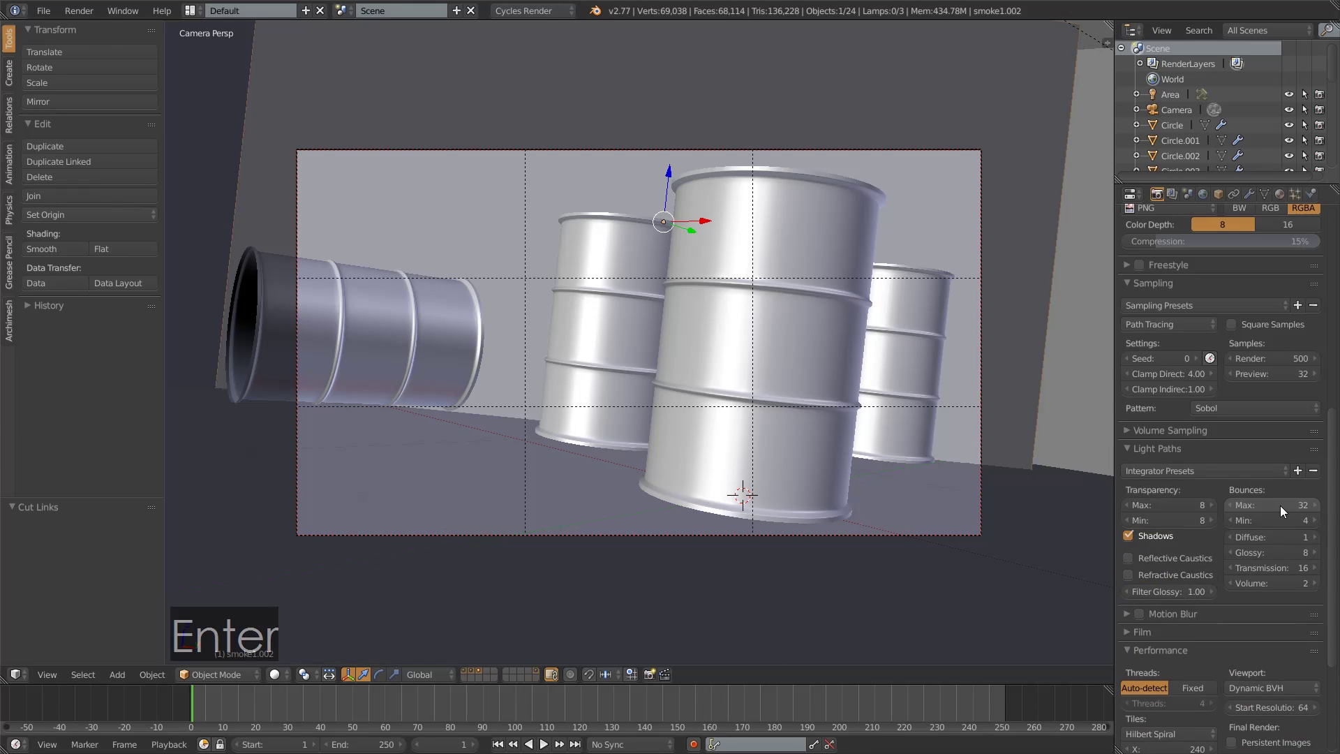
click(1285, 567)
text(32)
key(Return)
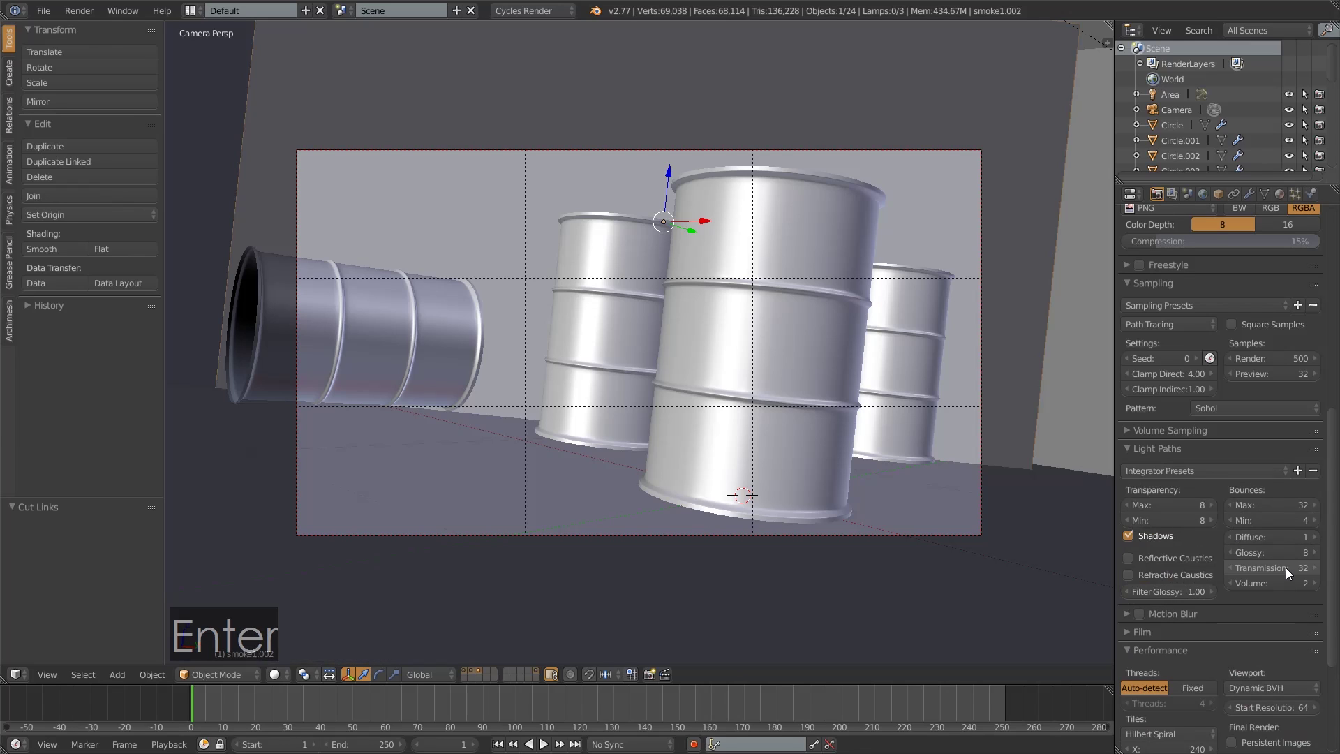
- Set the glossy bounces to 16 and the volume bounces to 0
click(1274, 552)
text(16)
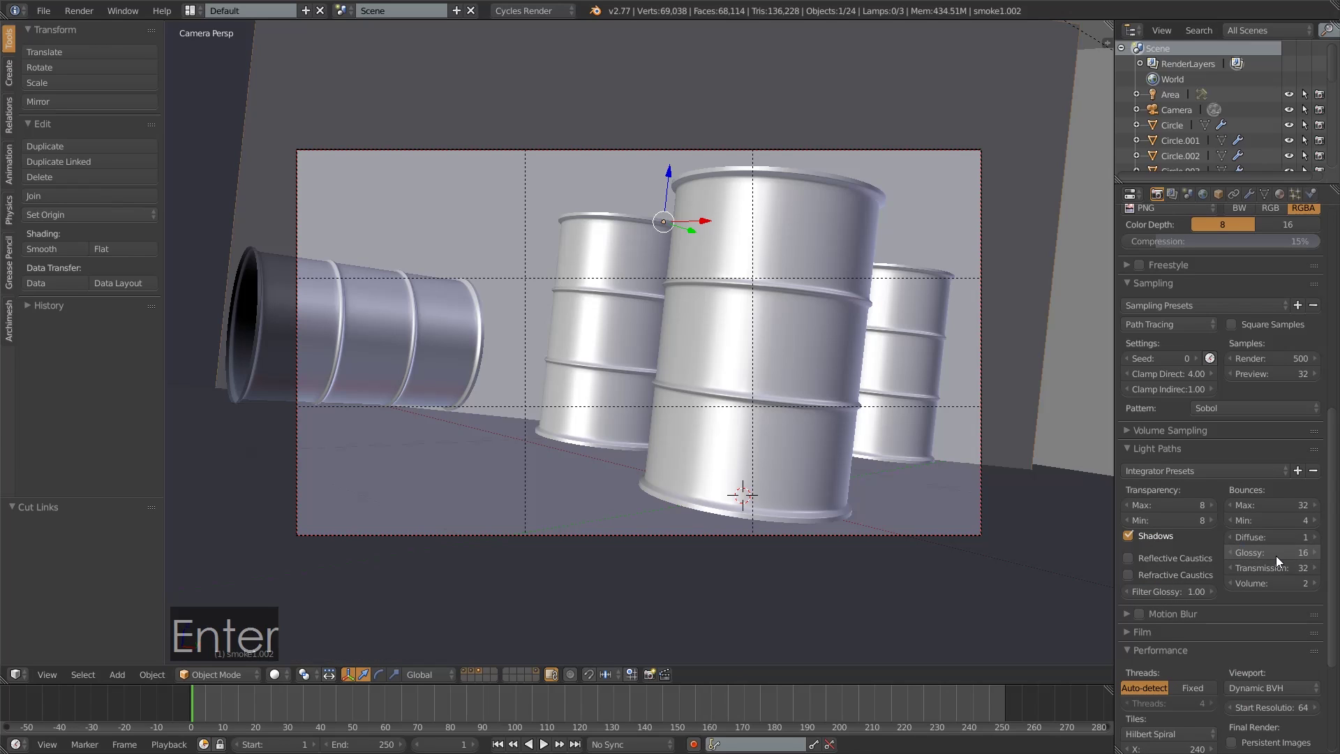
key(Return)
click(1234, 583)
click(1234, 583)
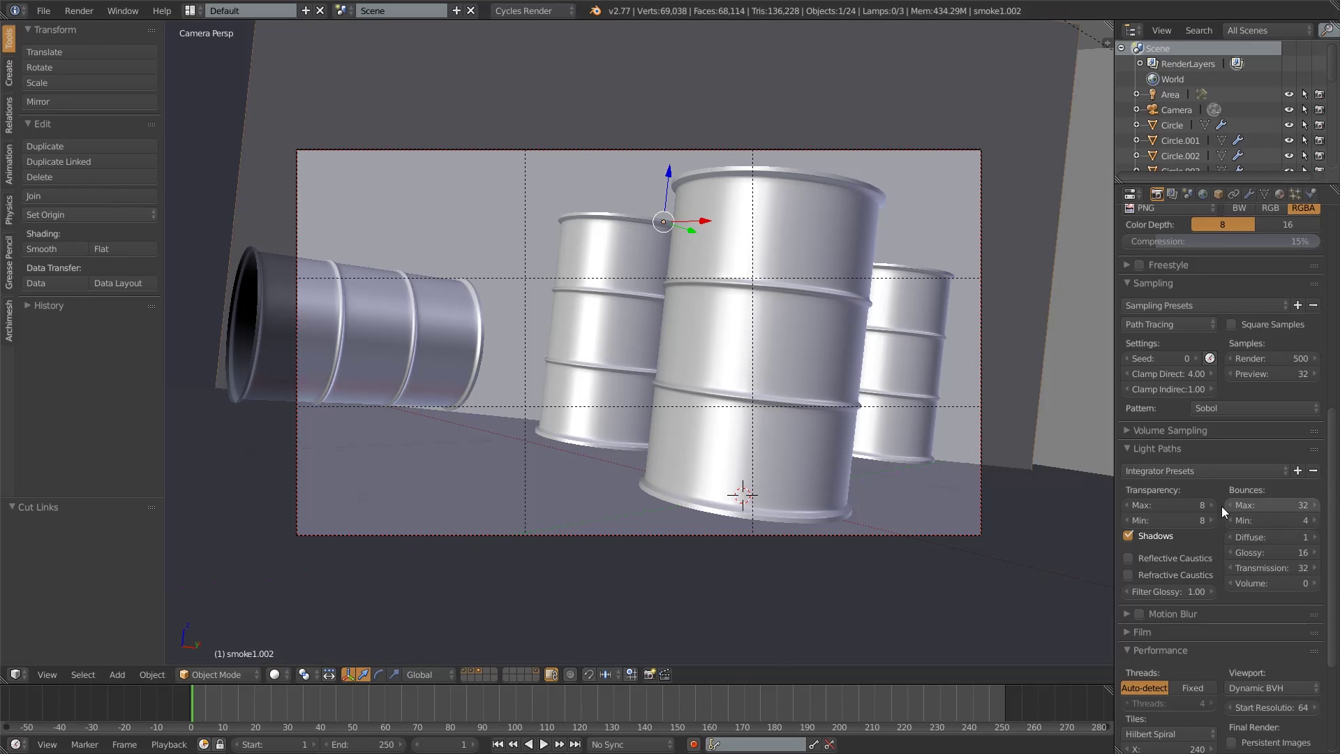
- Set the maximum and minimum transparency bounces to 32
click(1178, 505)
text(32)
key(Return)
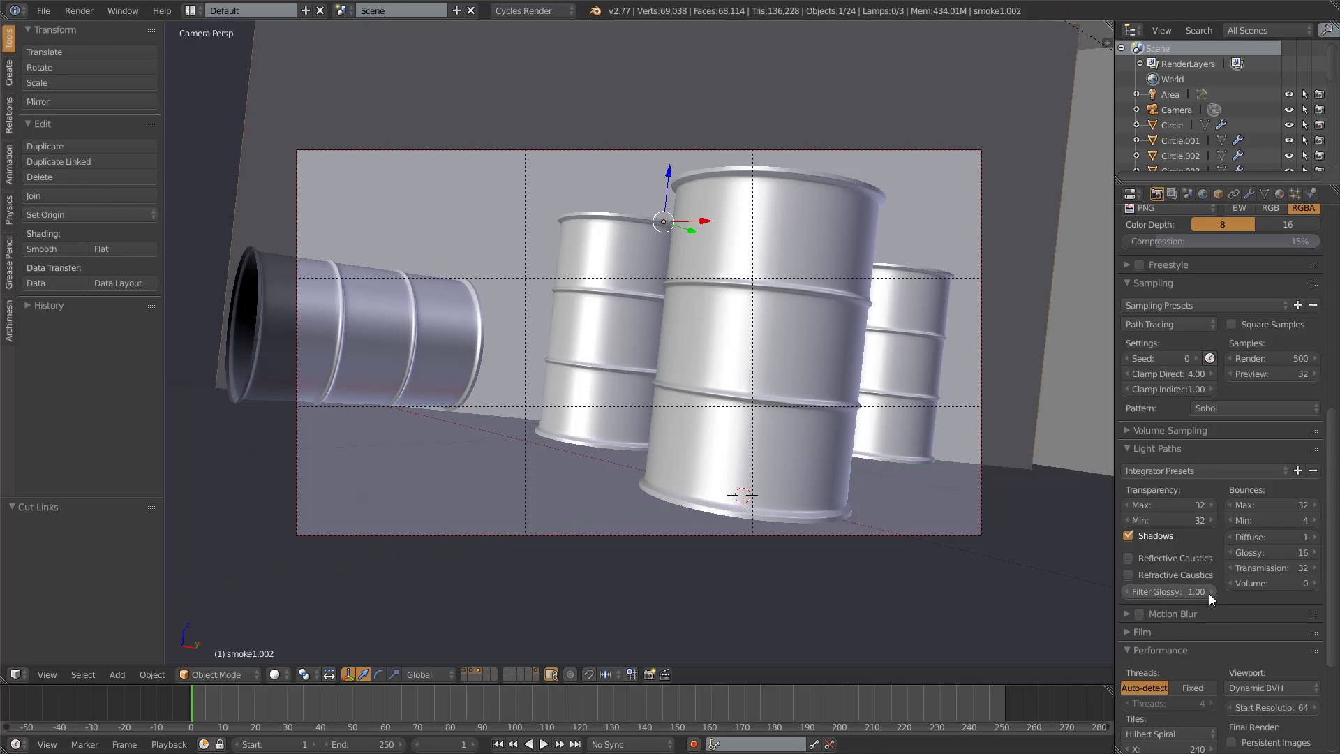
scroll(1234, 638, down, 5)
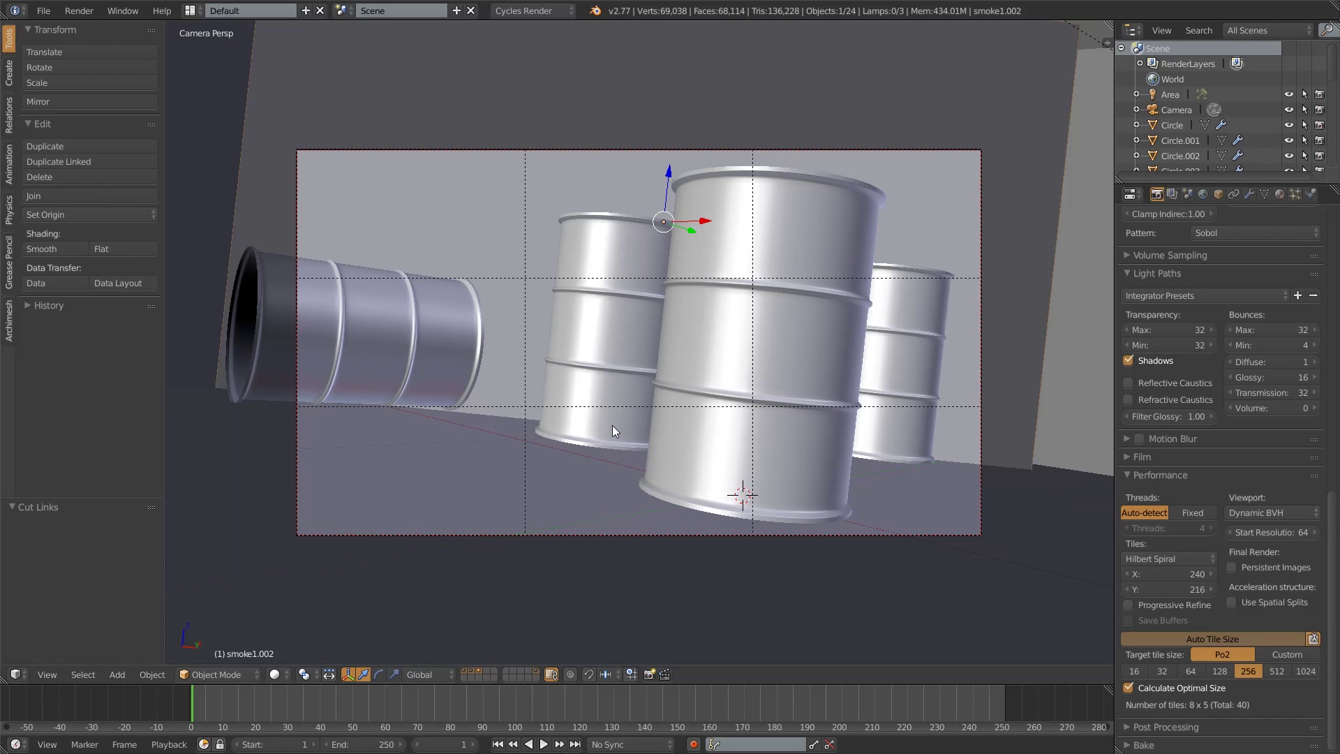
- Select the camera, show its lens and depth of field settings, and hide the layer holding the smoke planes
scroll(1191, 540, up, 10)
scroll(1194, 544, up, 7)
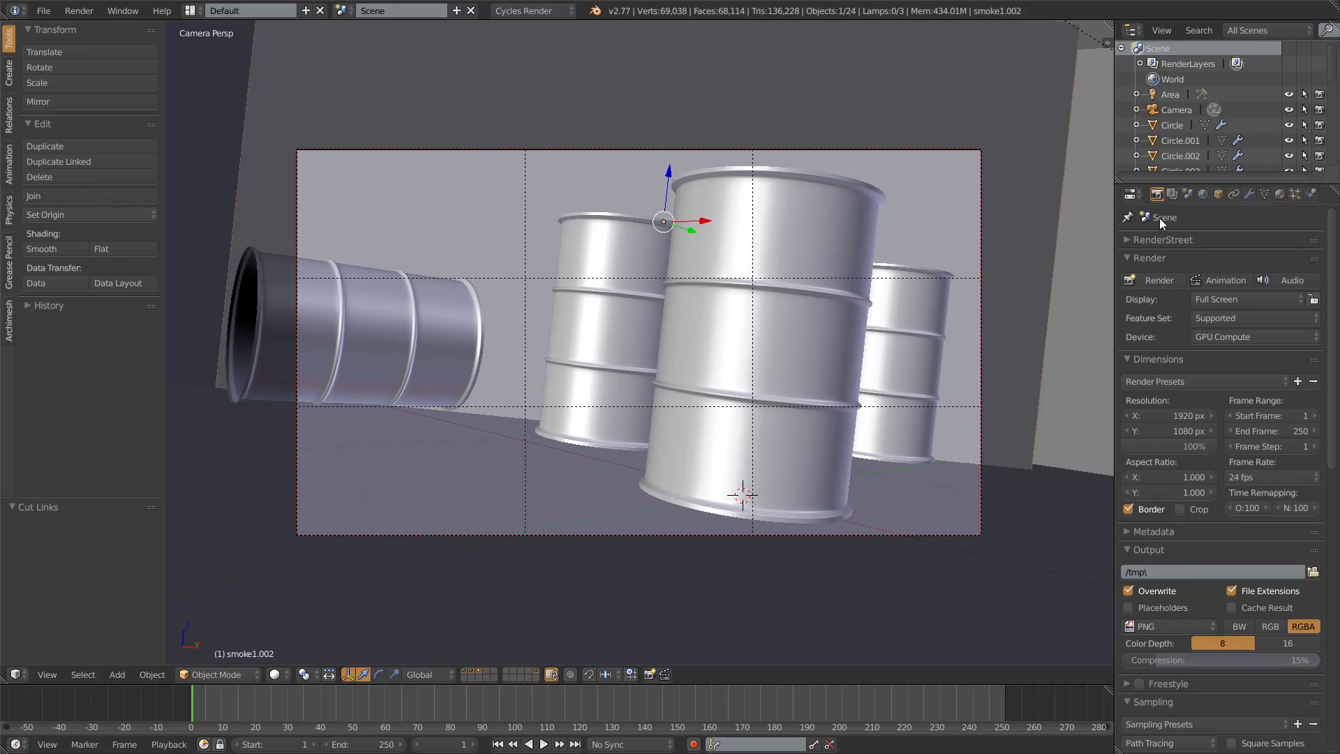
click(1205, 196)
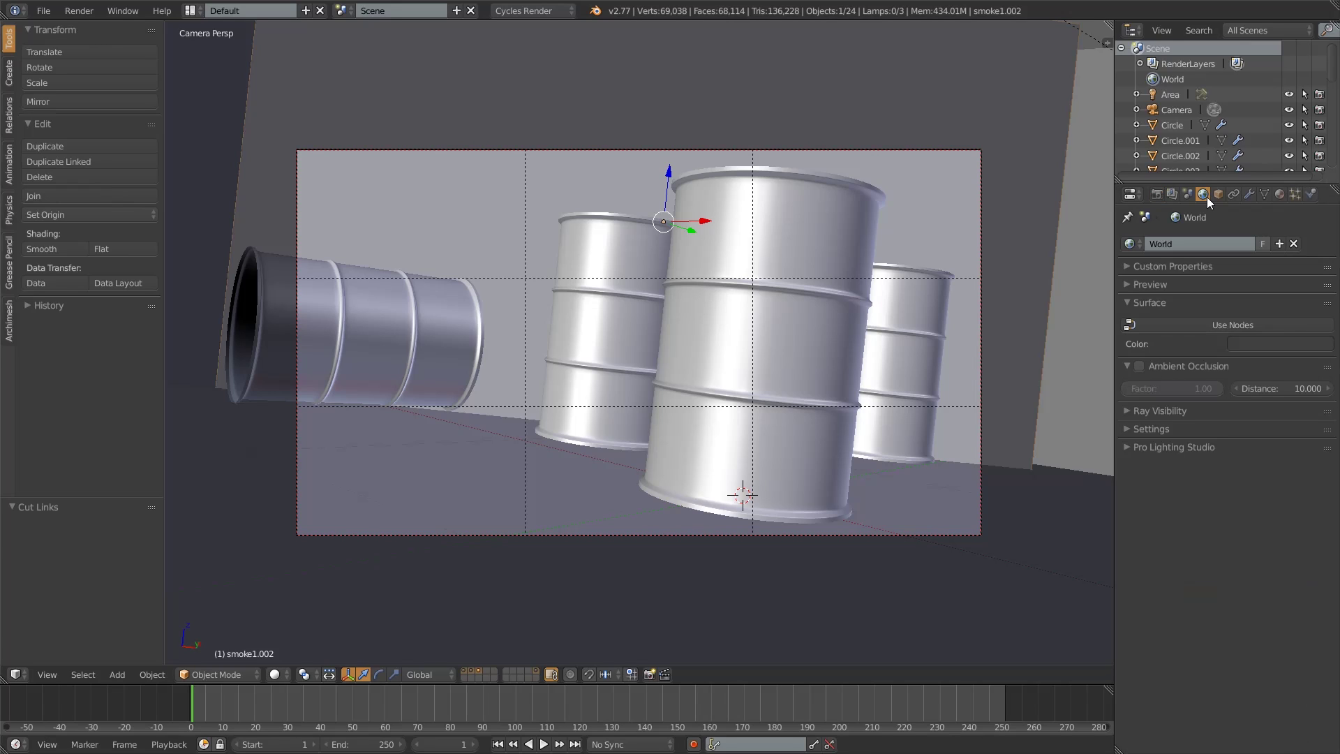
right_click(978, 238)
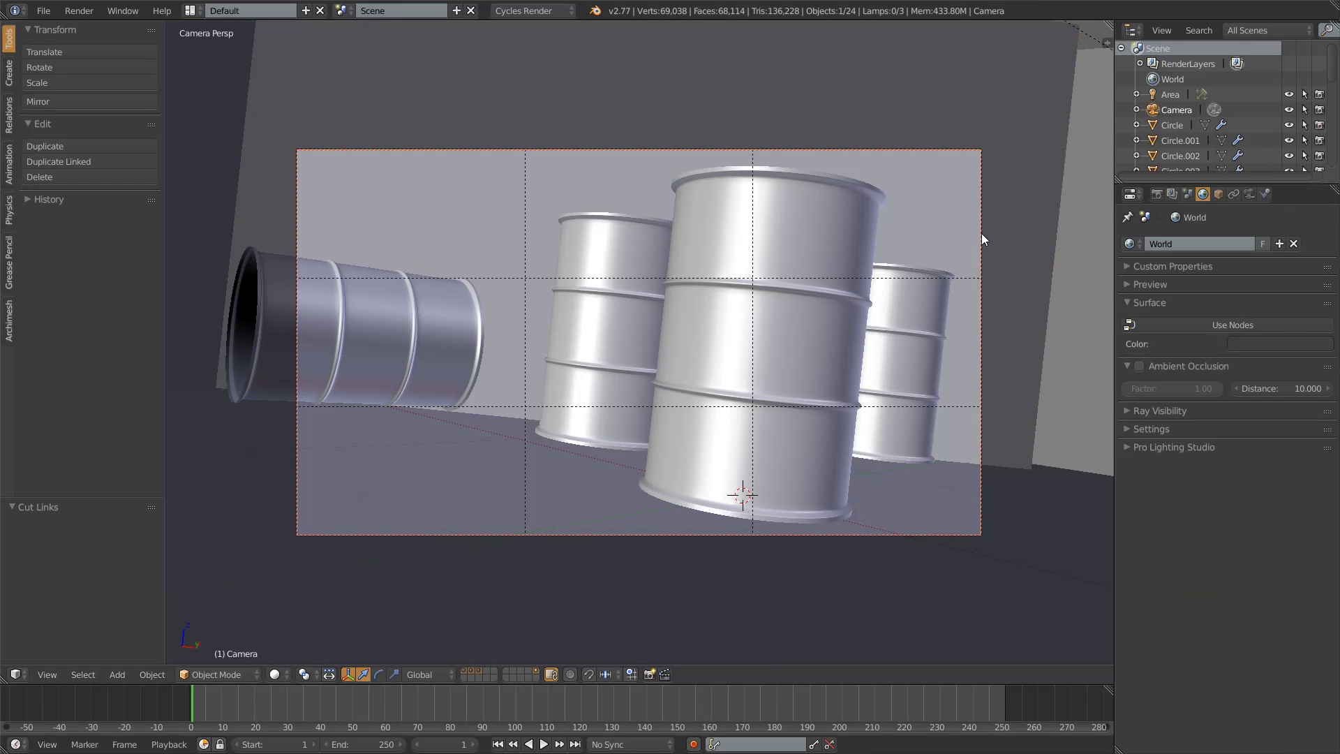
click(1248, 194)
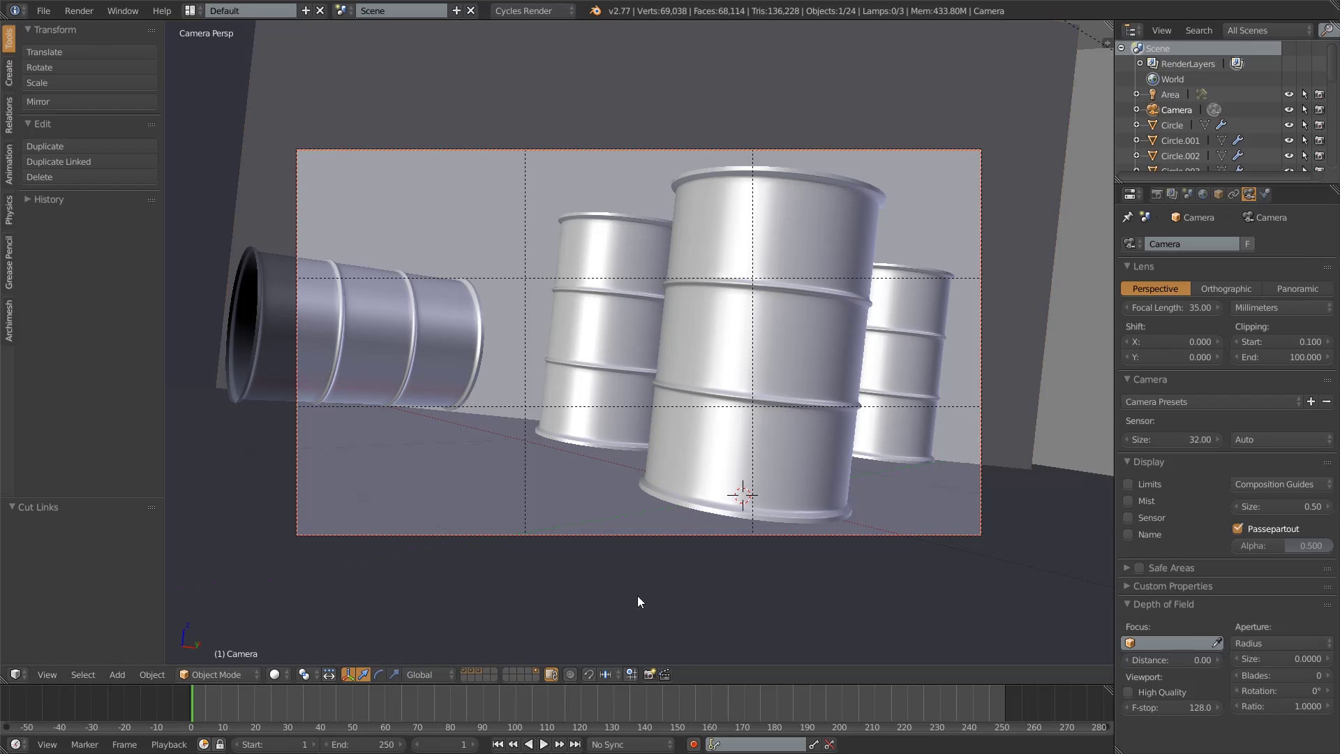
shift+click(480, 670)
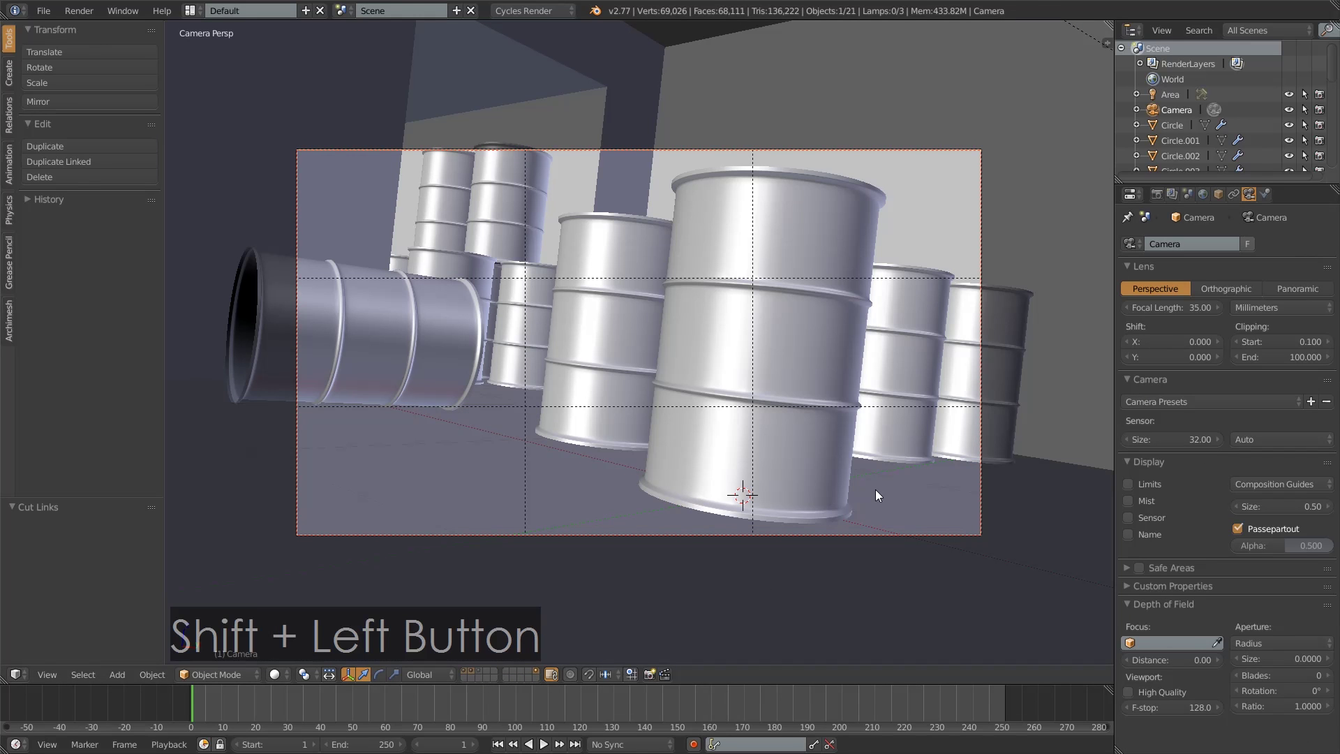
- Display the camera's limits and set its depth of field distance to 1.92 to focus on the front barrel
click(1150, 483)
middle_drag(743, 388, 860, 488)
scroll(784, 433, down, 11)
drag(1172, 659, 1275, 660)
middle_drag(1054, 630, 866, 467)
drag(1214, 659, 1222, 659)
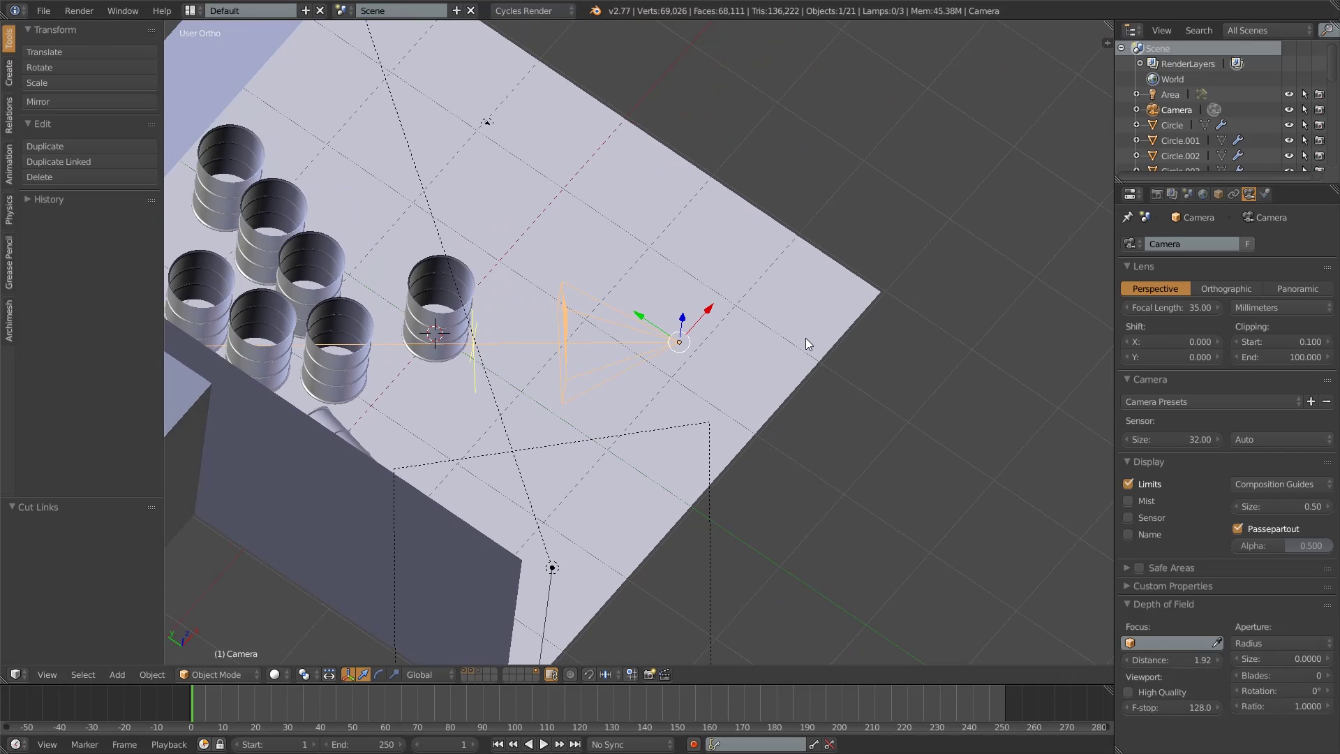
- Set the camera's aperture size to 0.01 while previewing the render through the camera, and return the view to solid shading
key(KP_0)
click(290, 673)
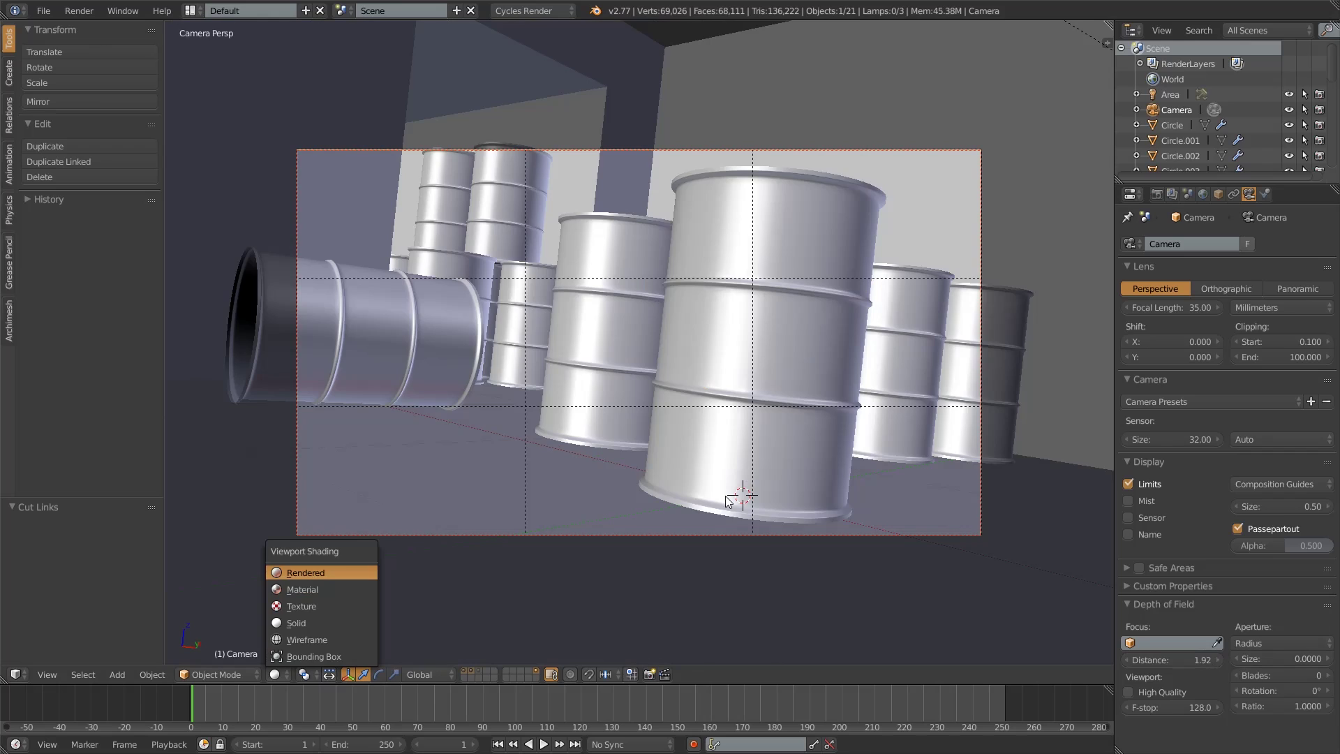
key(Return)
scroll(726, 496, down, 3)
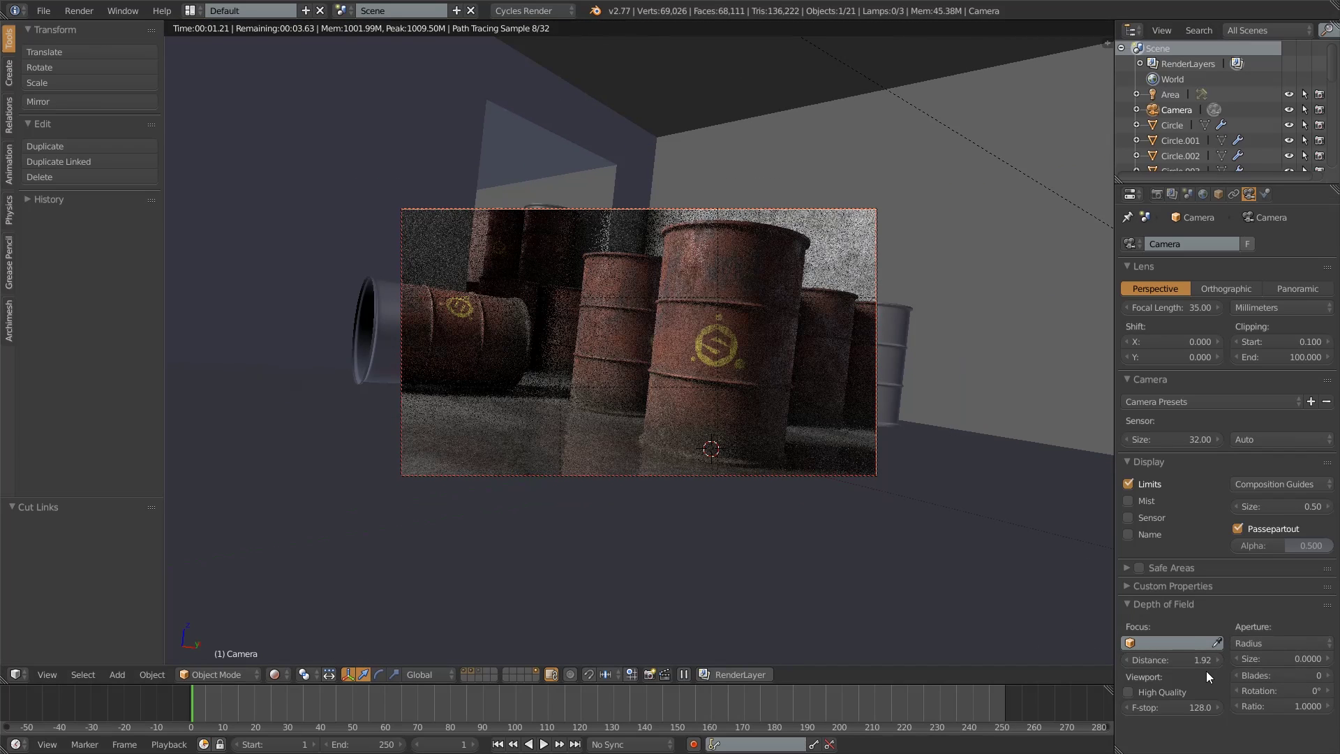
click(1291, 659)
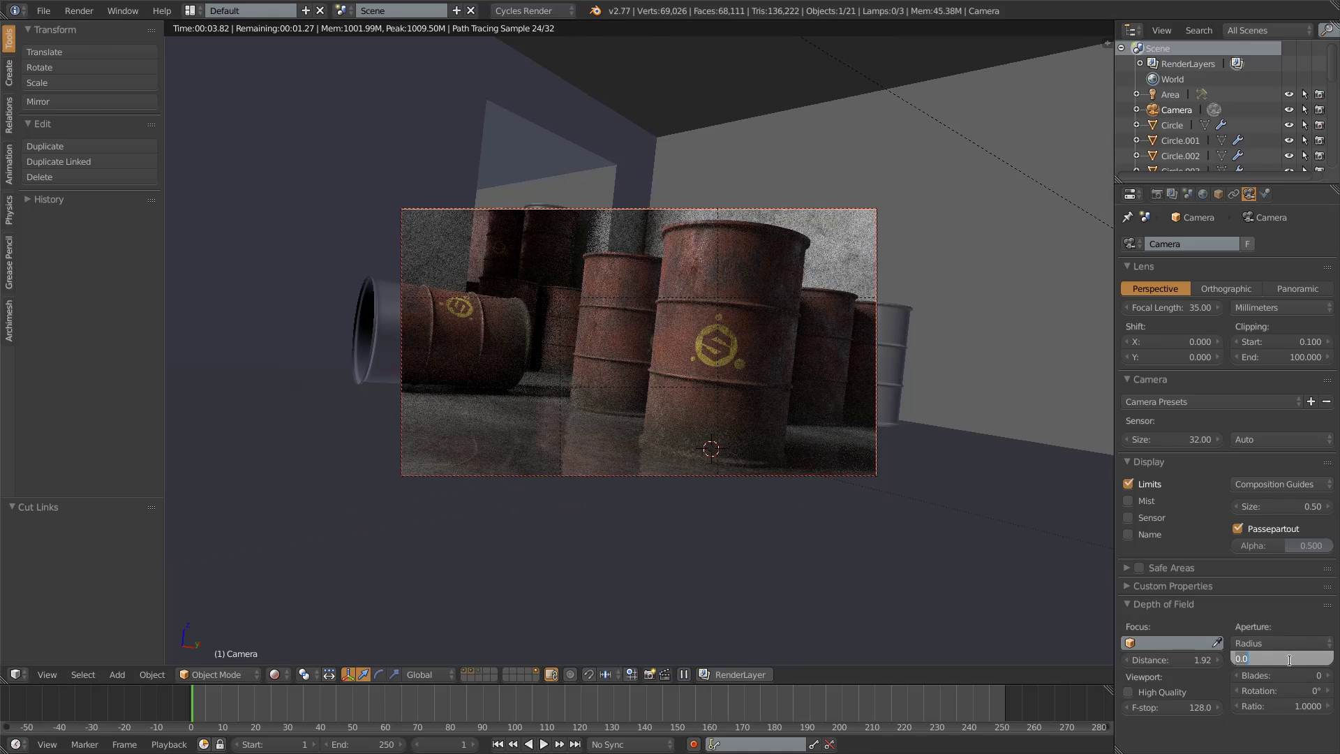
text(0.01)
key(Return)
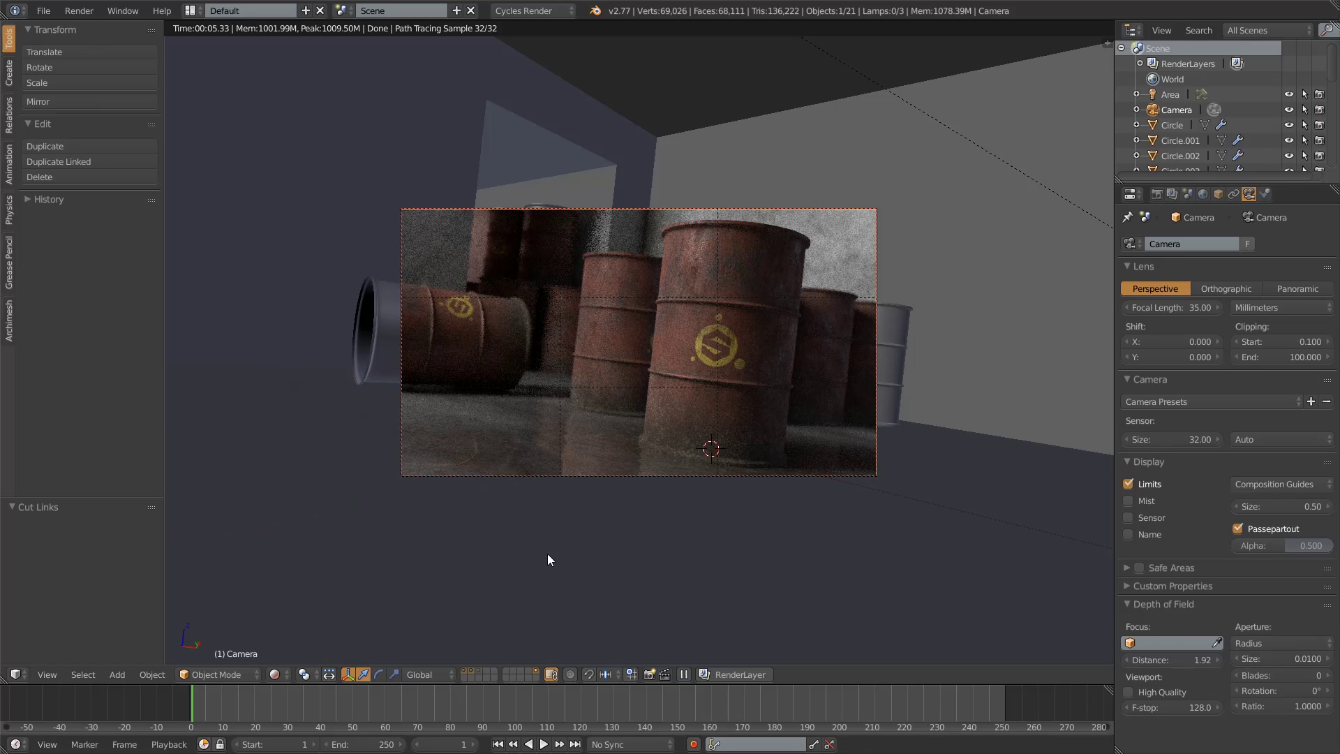
click(282, 675)
click(315, 622)
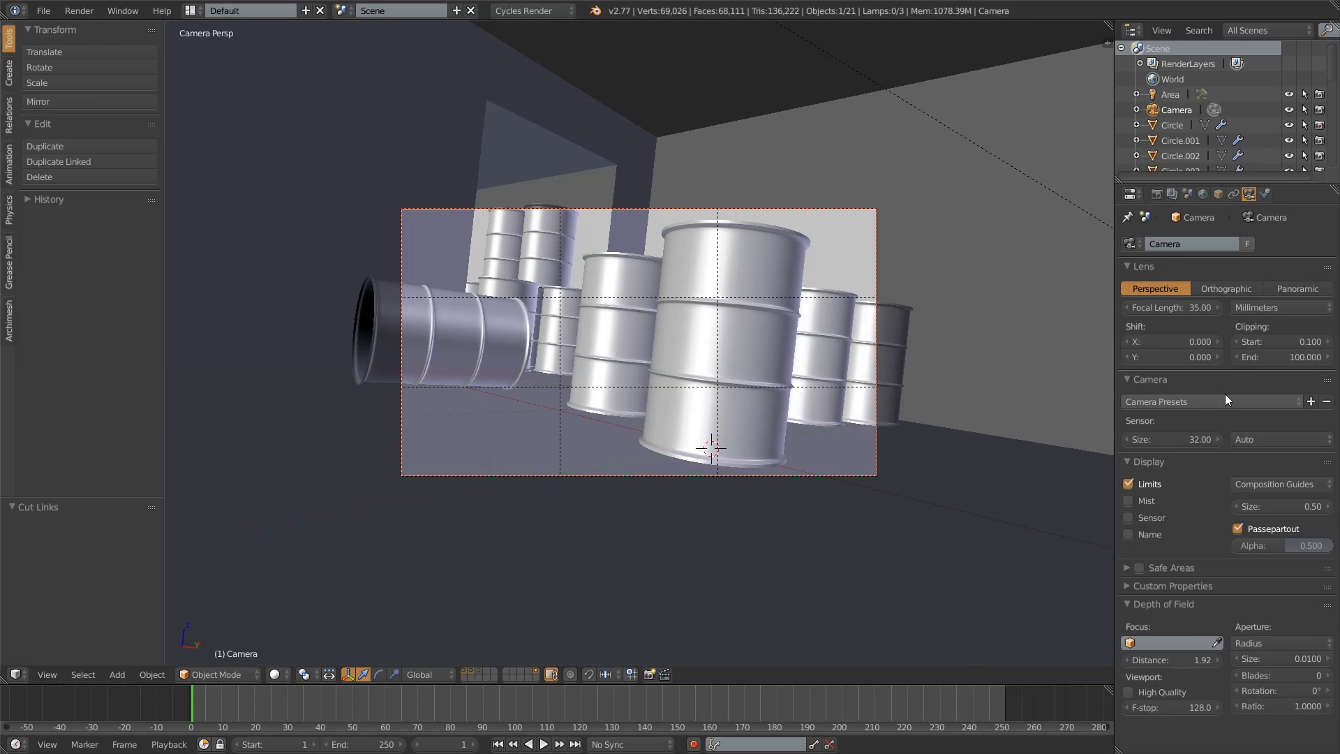
- Look through the world and scene settings for color management and check which film looks it offers
click(1172, 307)
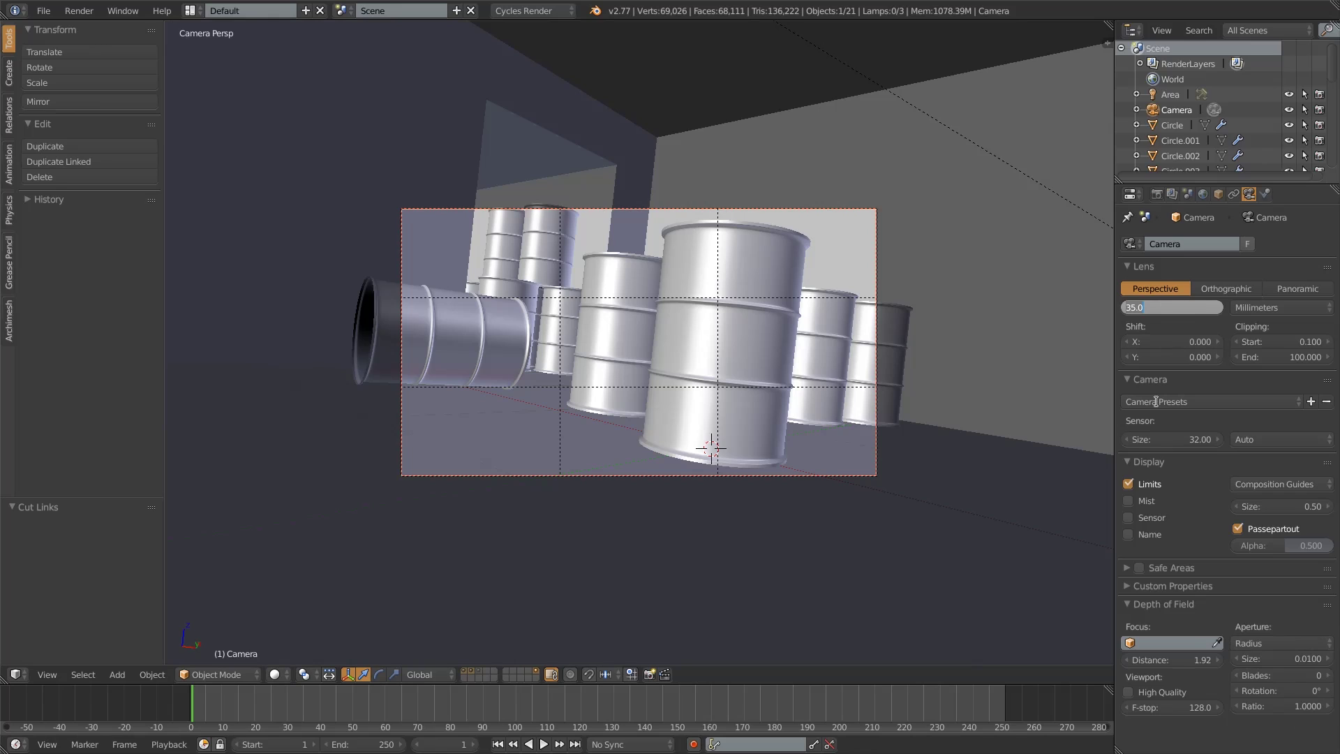
click(1188, 192)
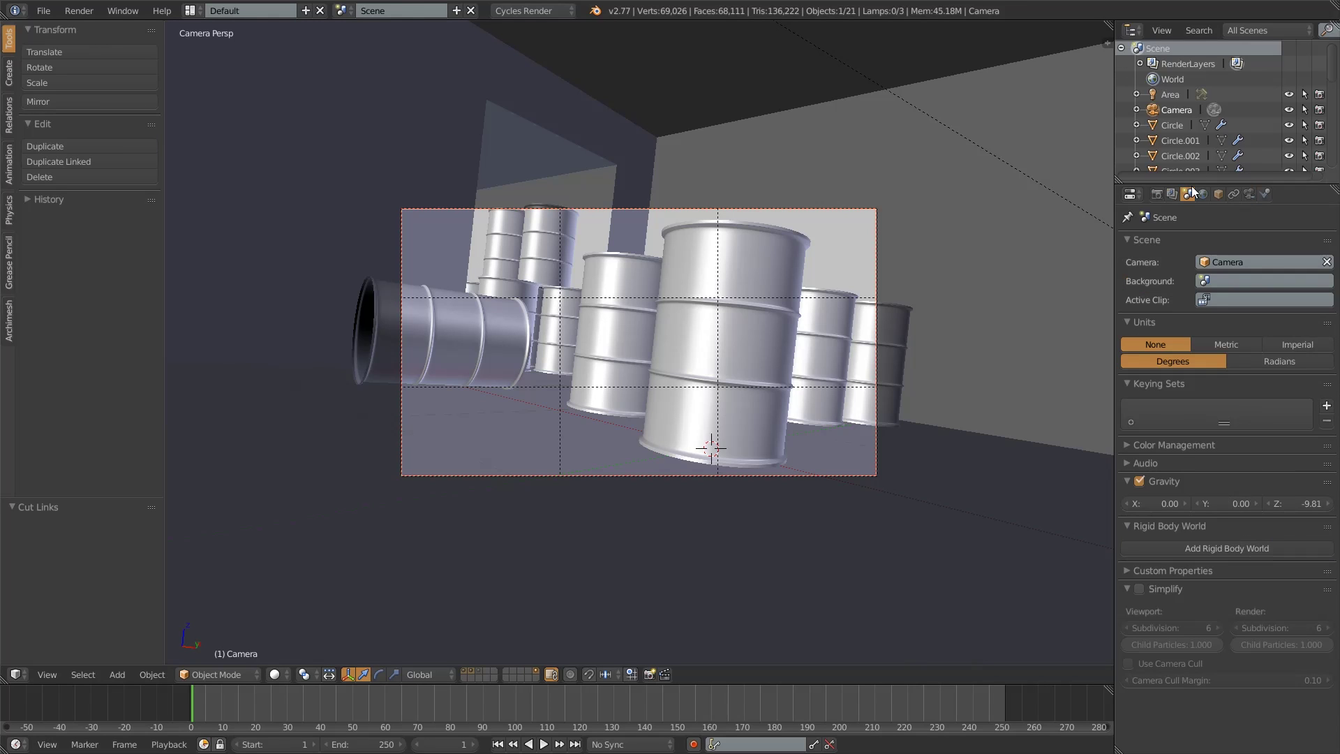
click(1172, 194)
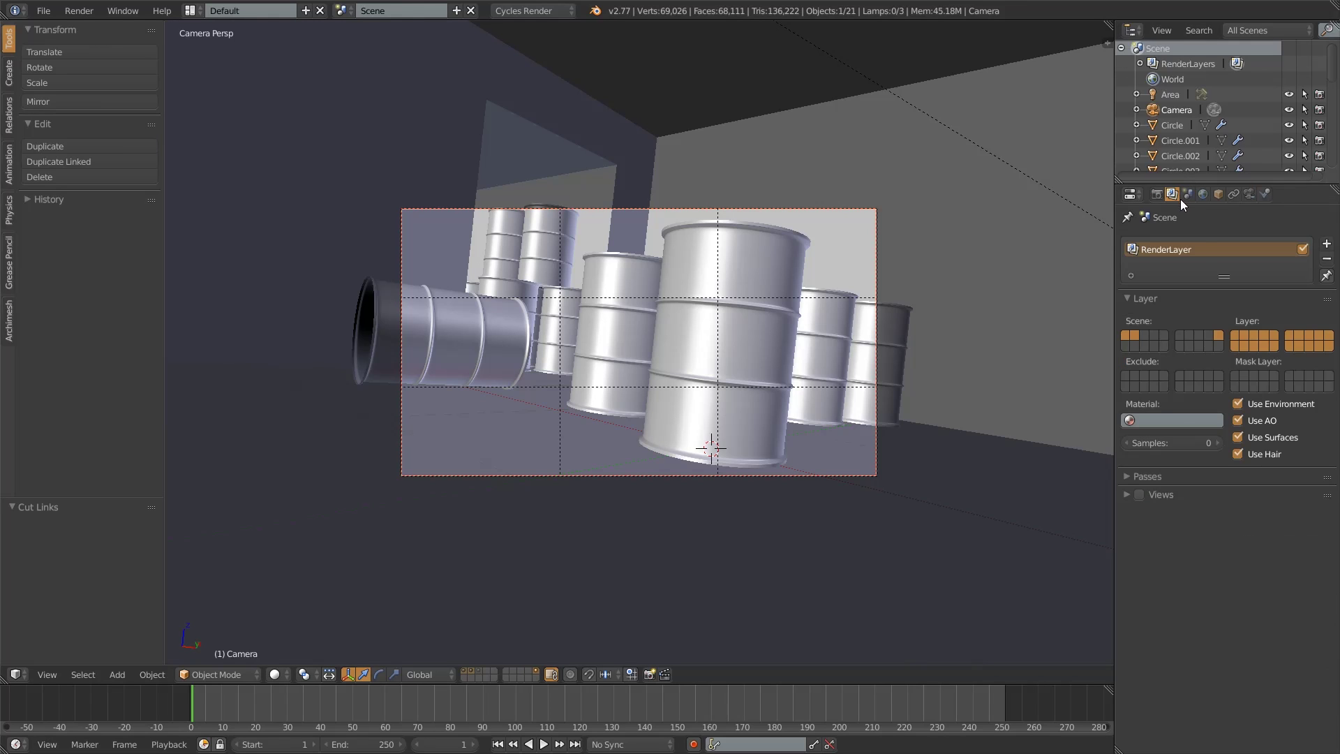
click(1186, 196)
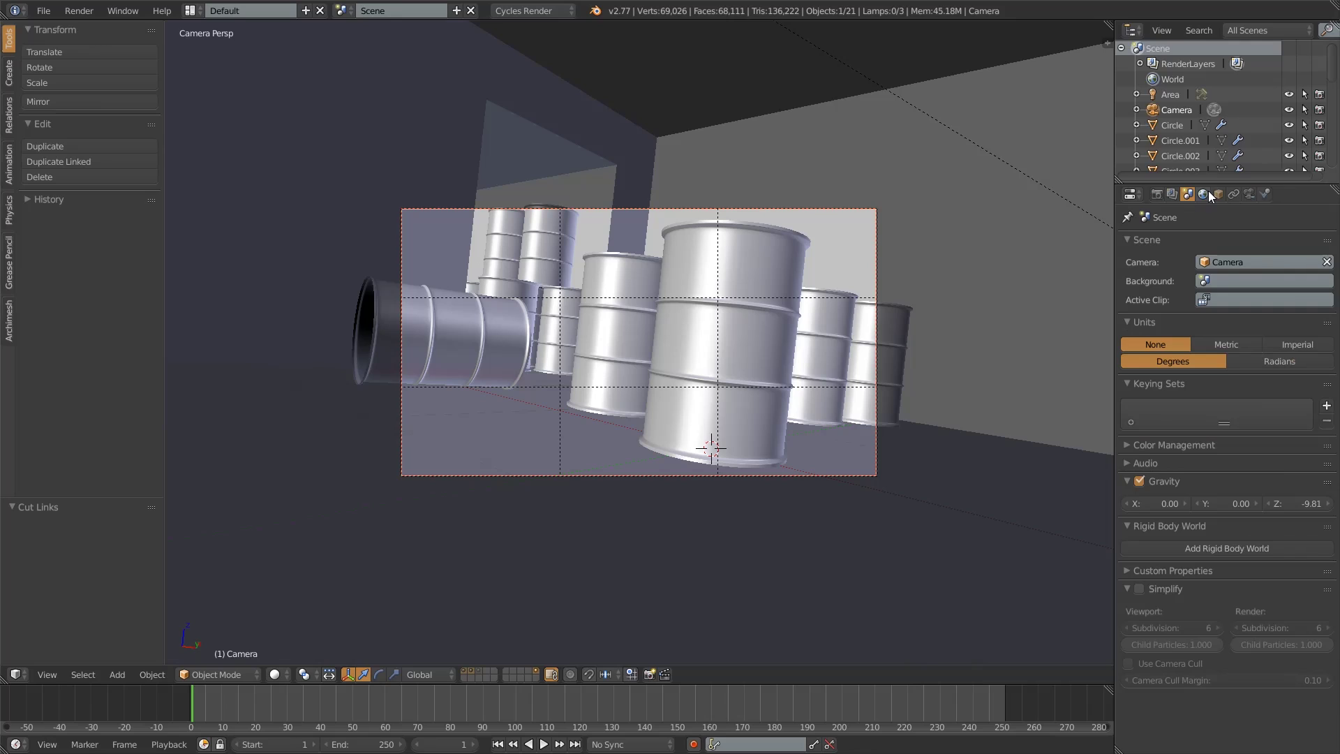
click(1204, 194)
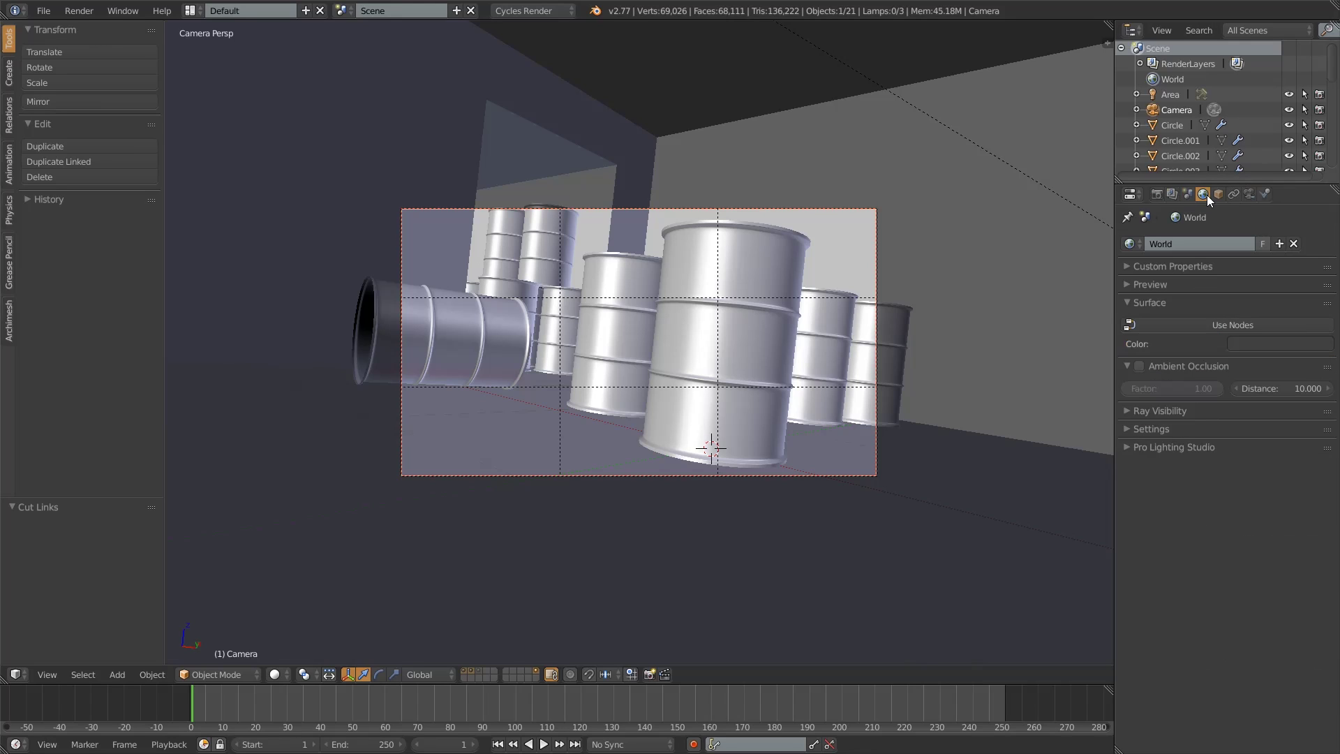
click(1130, 431)
click(1131, 425)
click(1130, 418)
click(1186, 195)
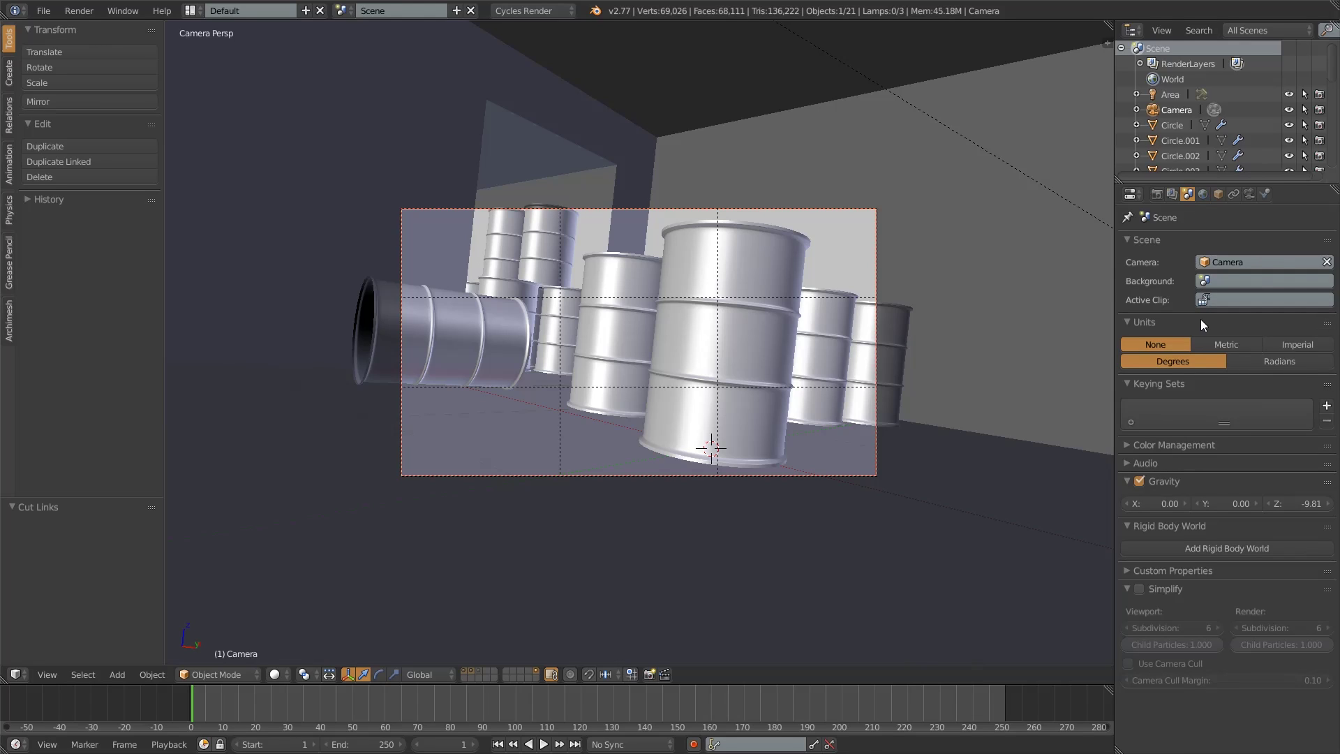
click(1131, 445)
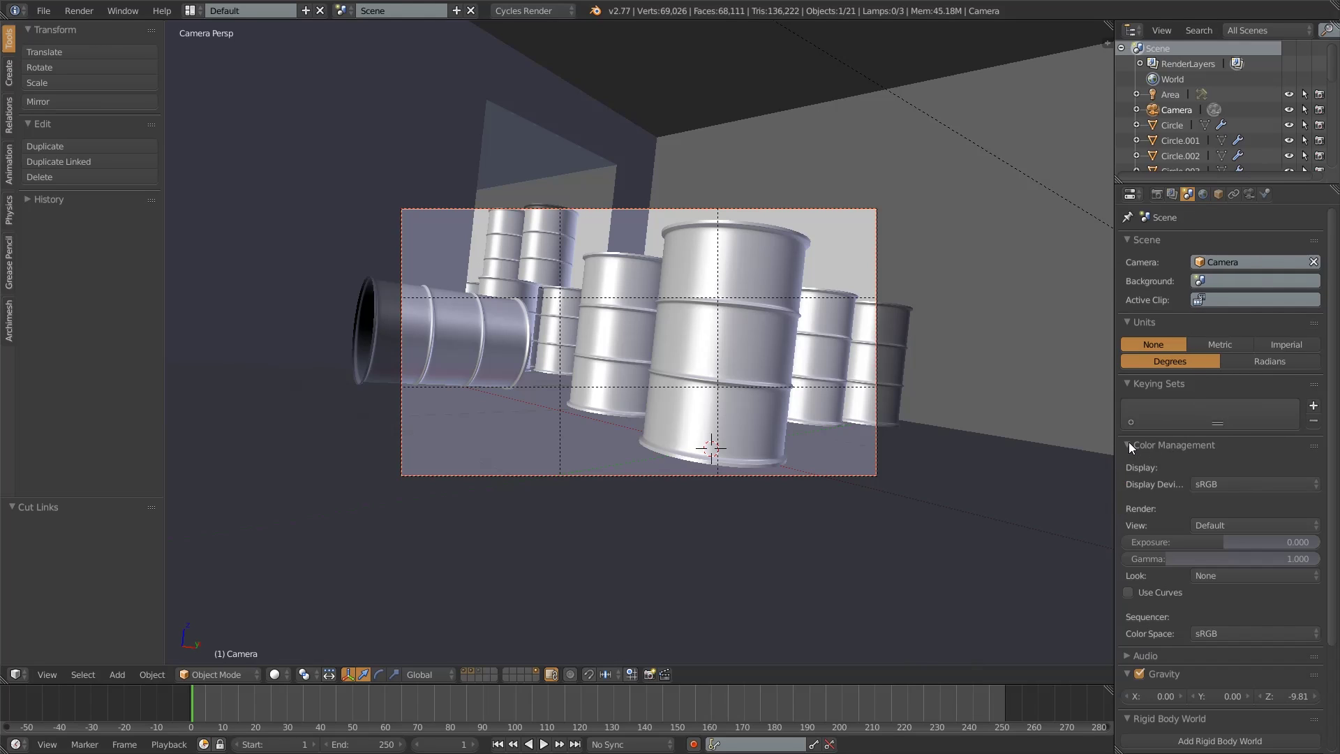
click(1234, 580)
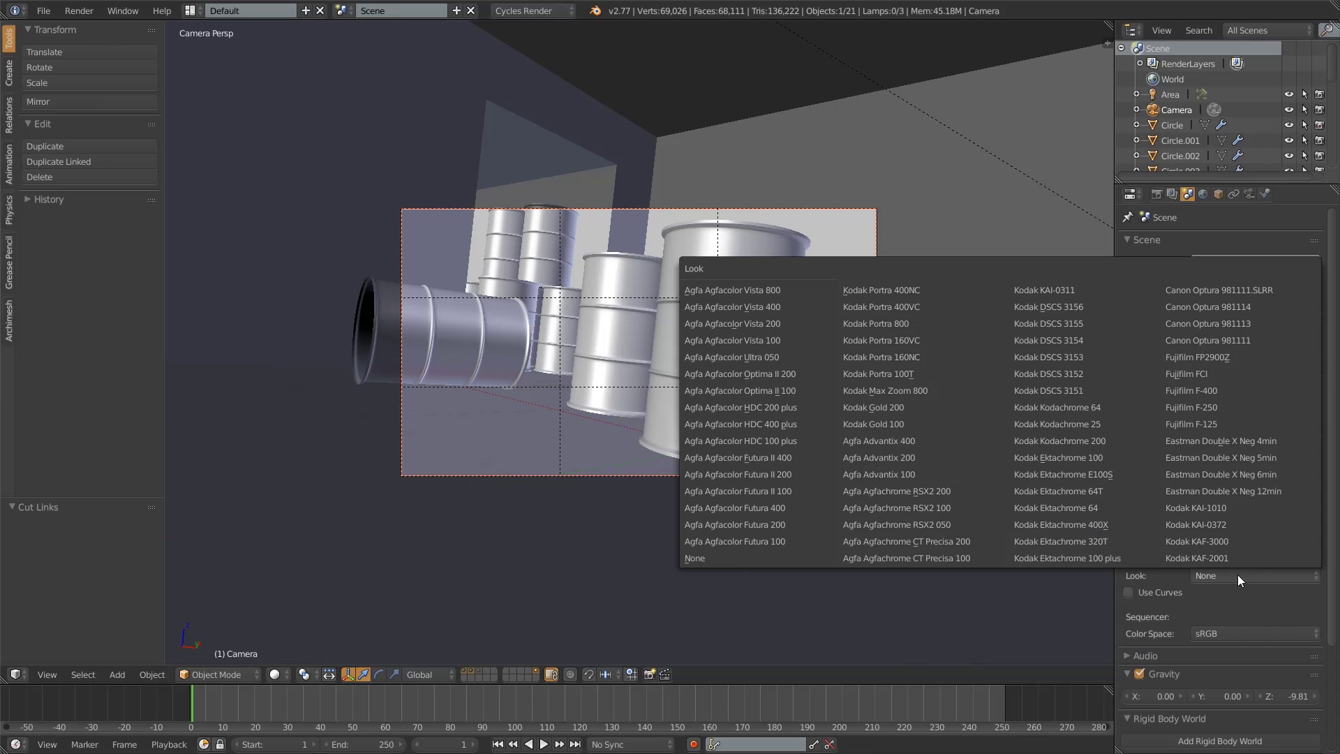
click(1243, 596)
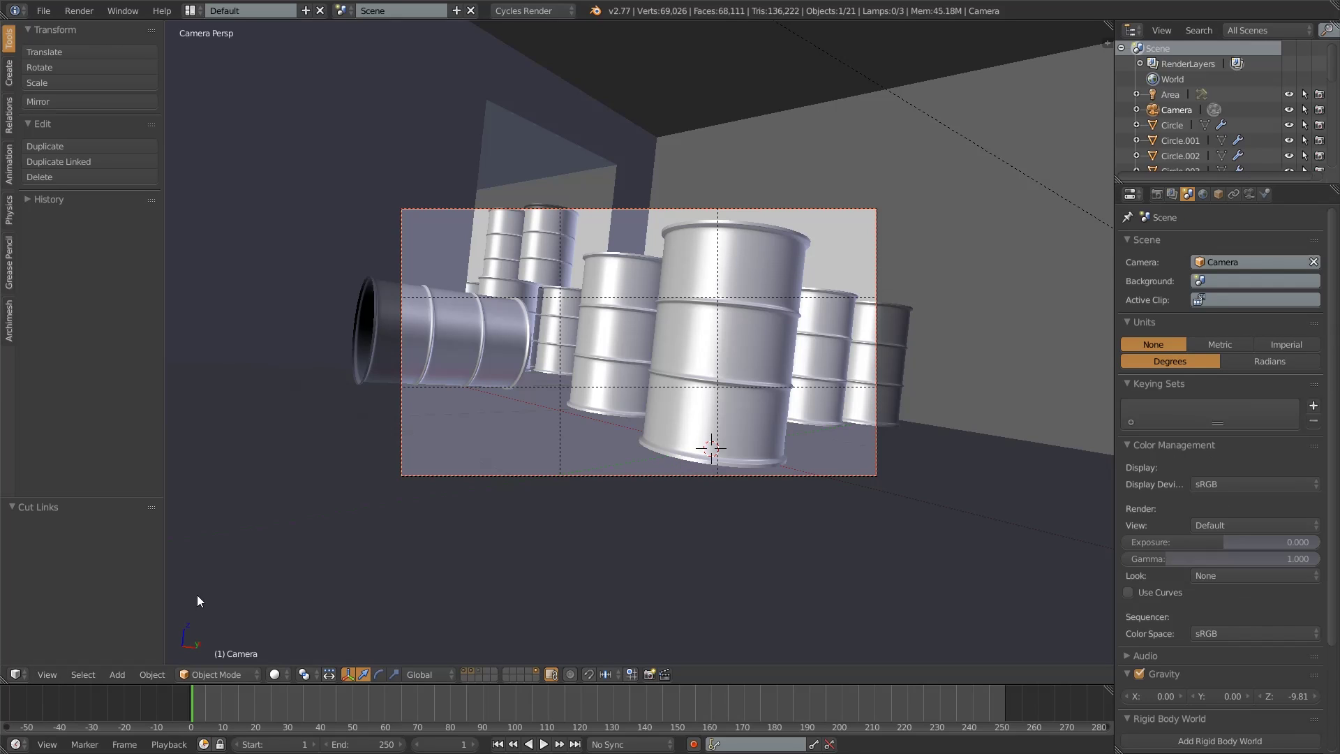
- Switch the camera view to a rendered preview and set the color management view transform to Film
click(278, 674)
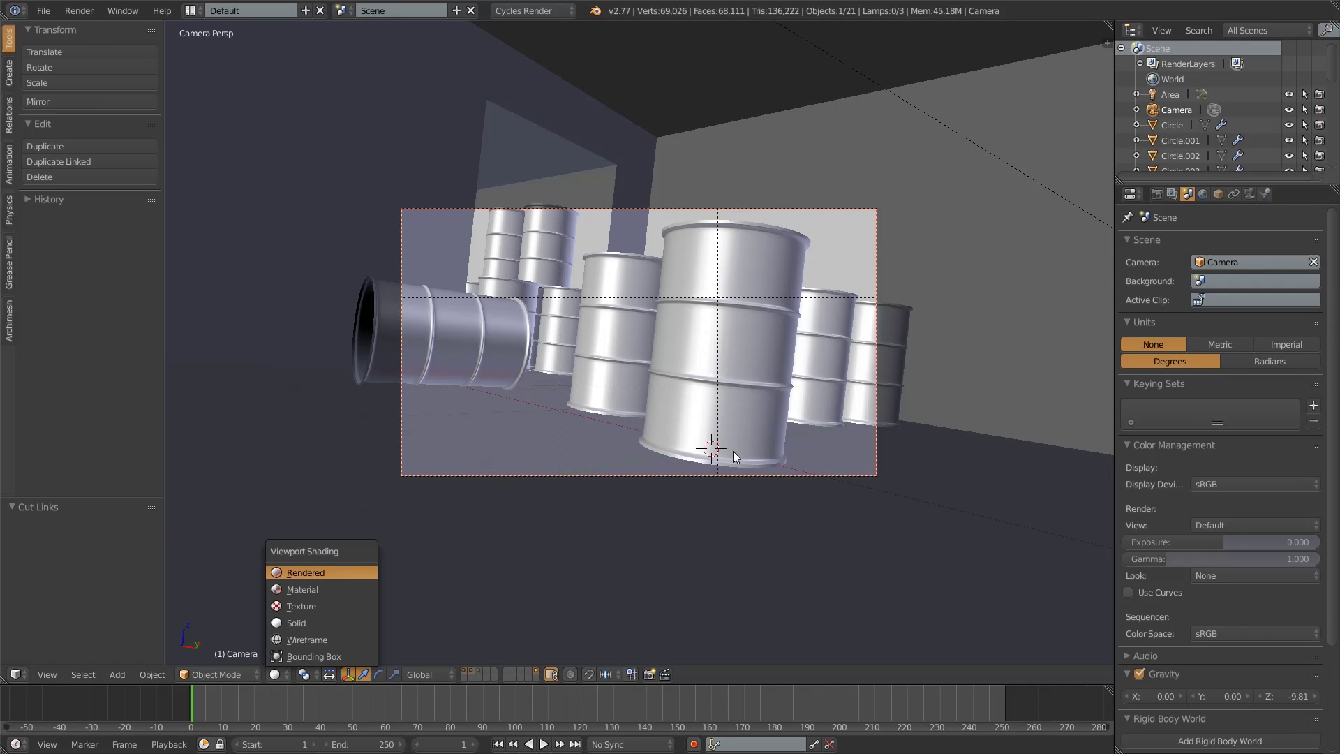
key(Return)
click(1237, 522)
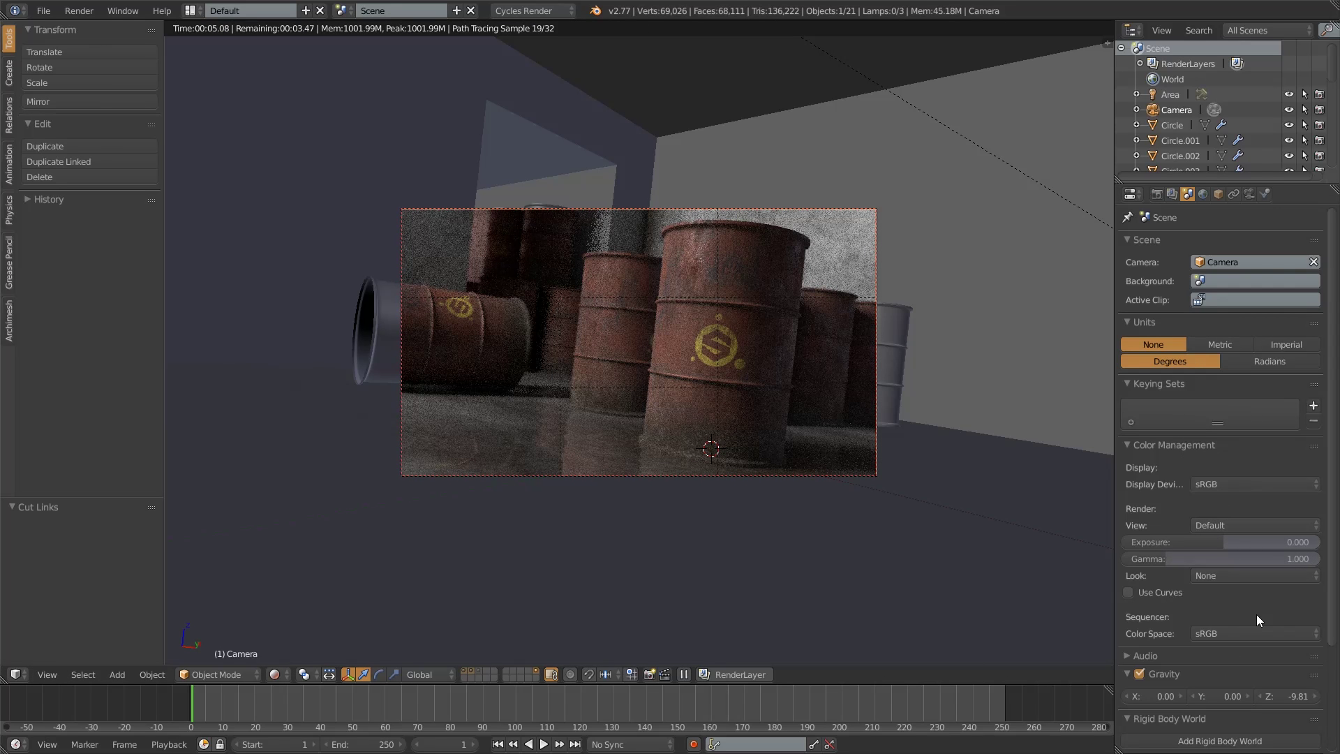
click(1217, 576)
click(1229, 604)
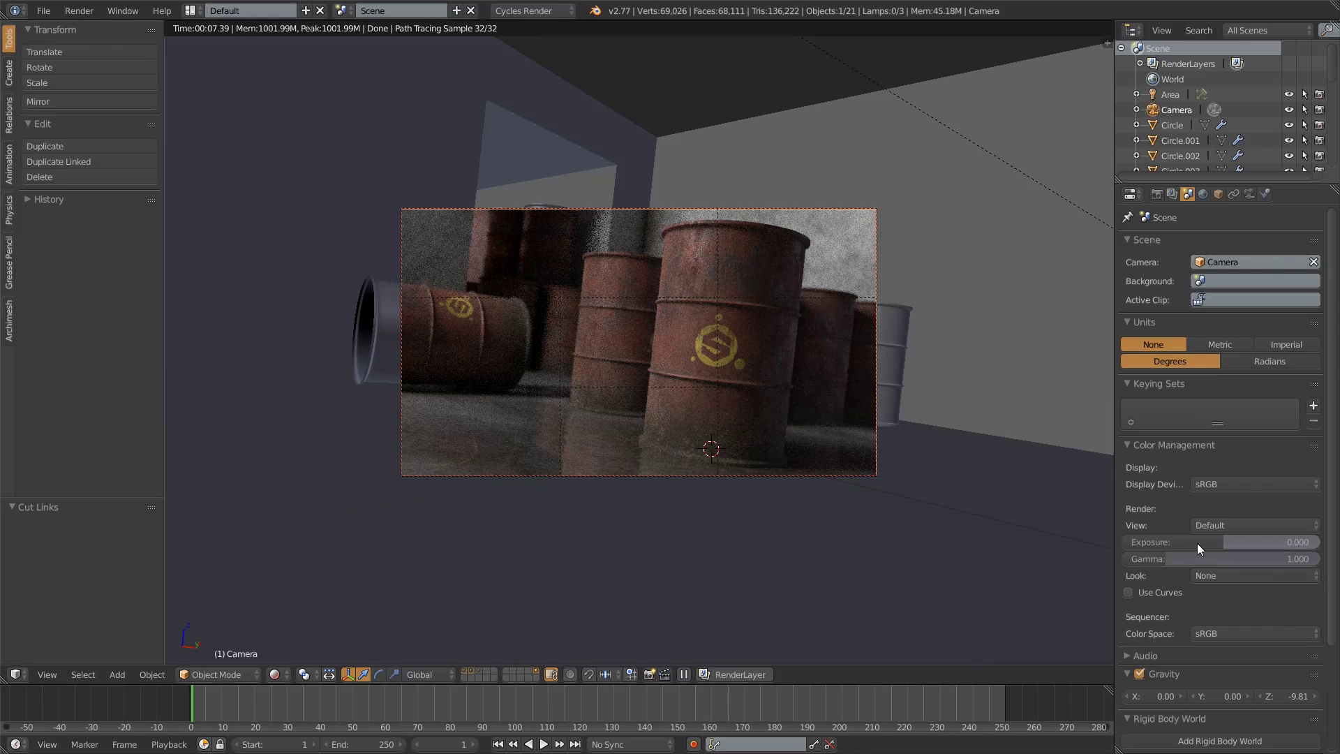
click(1225, 574)
click(1275, 611)
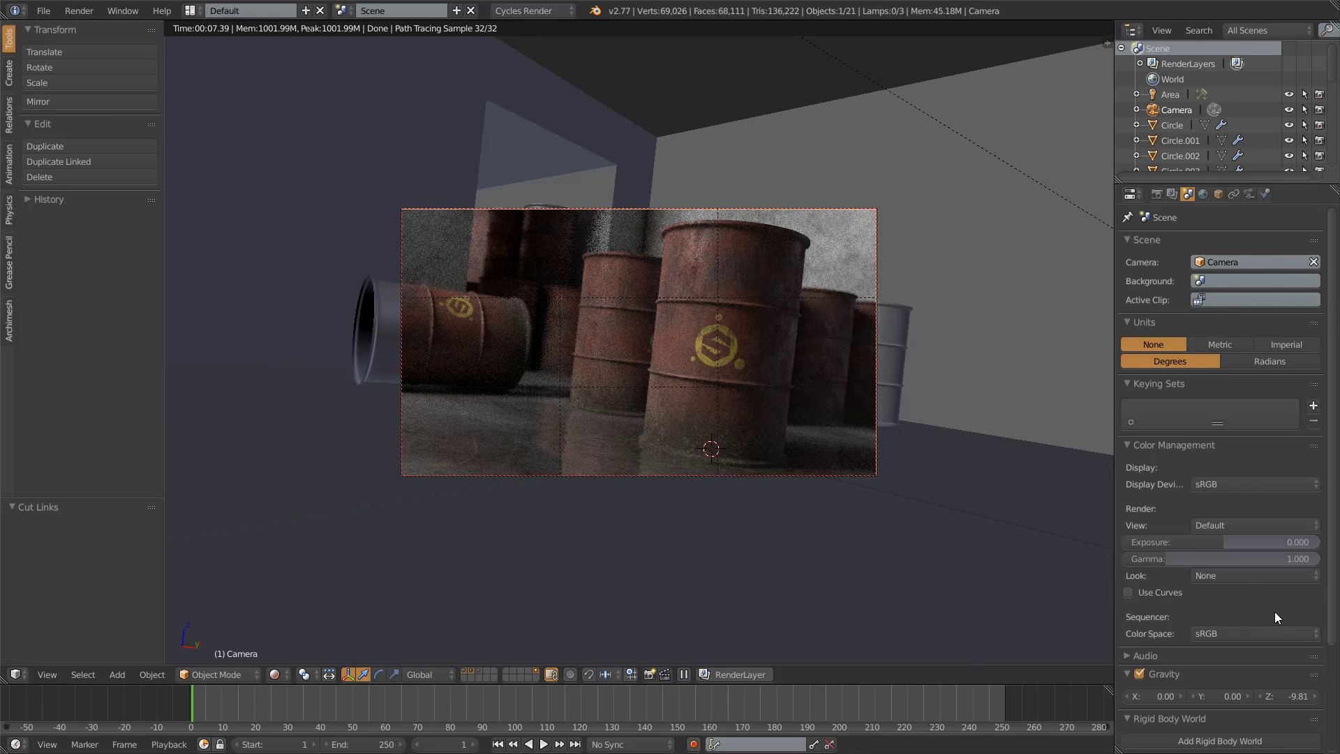
click(1223, 525)
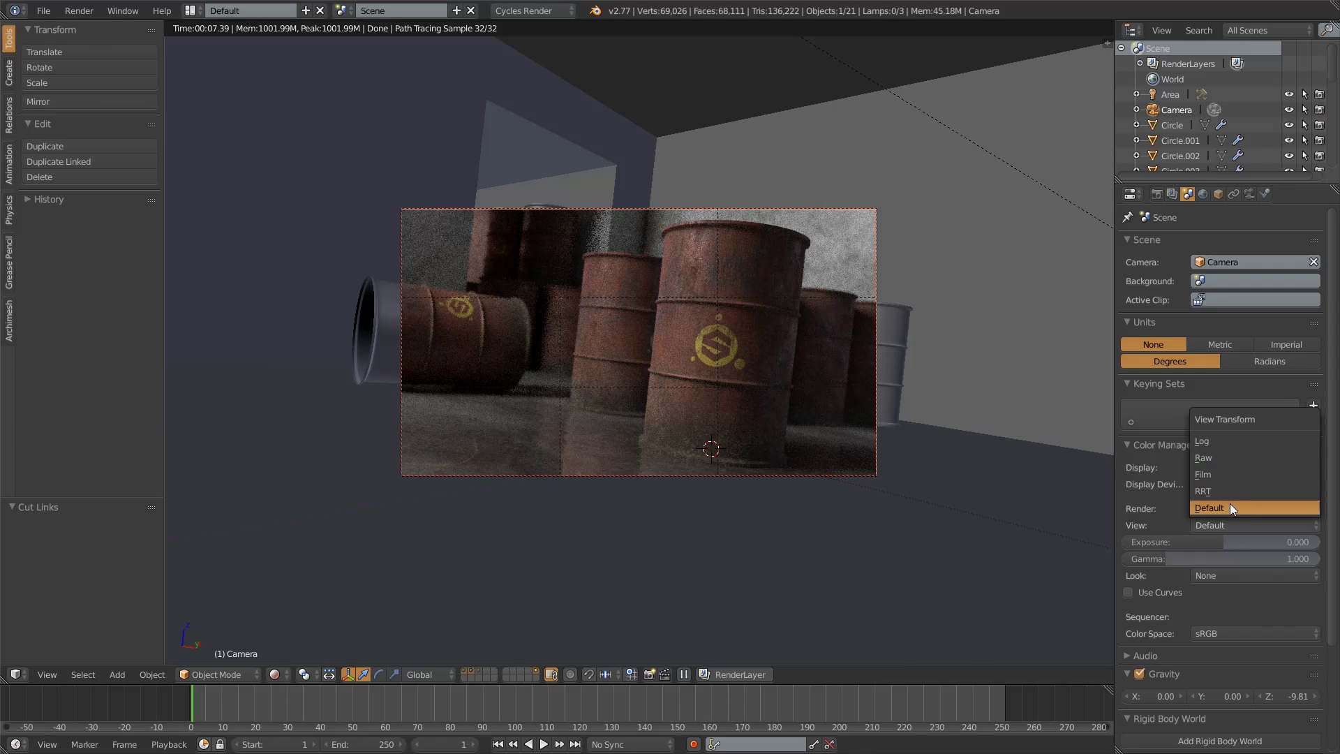
click(1230, 475)
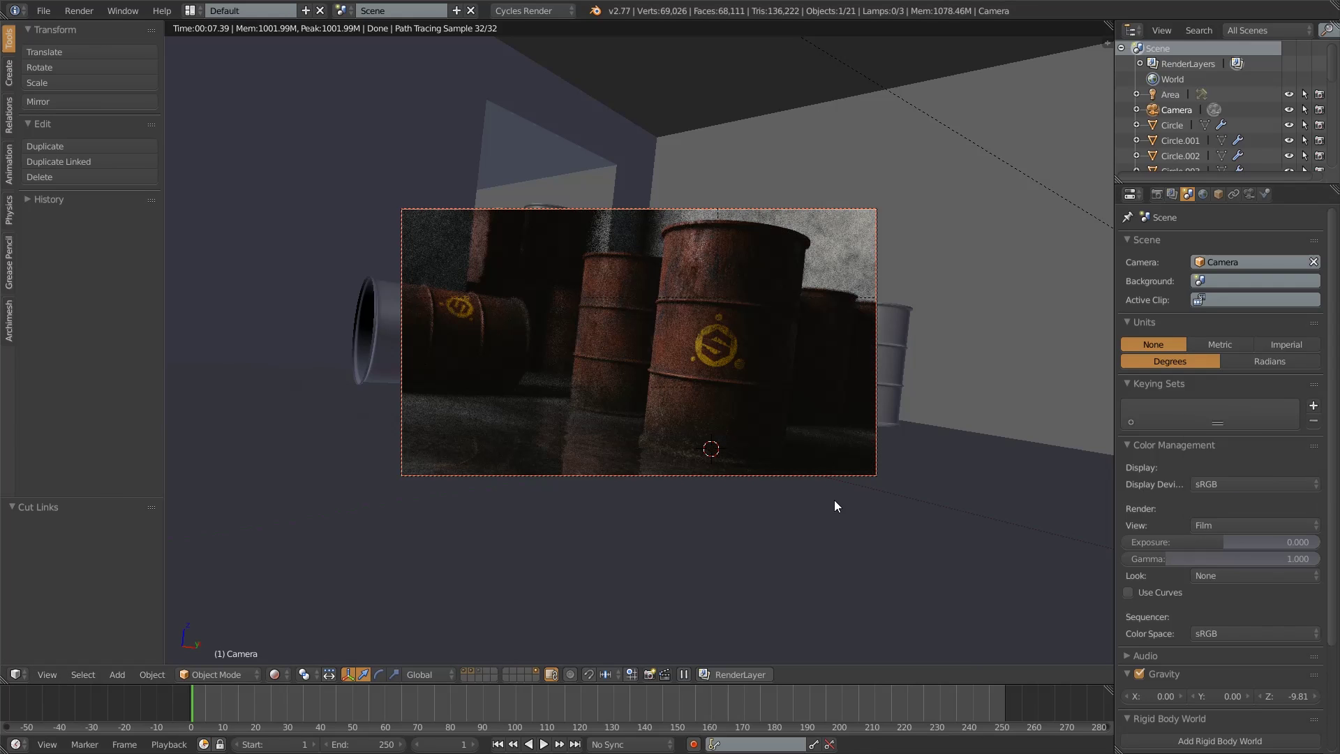
- Try color management exposures of 0.5 and 0.8 on the rendered preview
scroll(834, 499, up, 2)
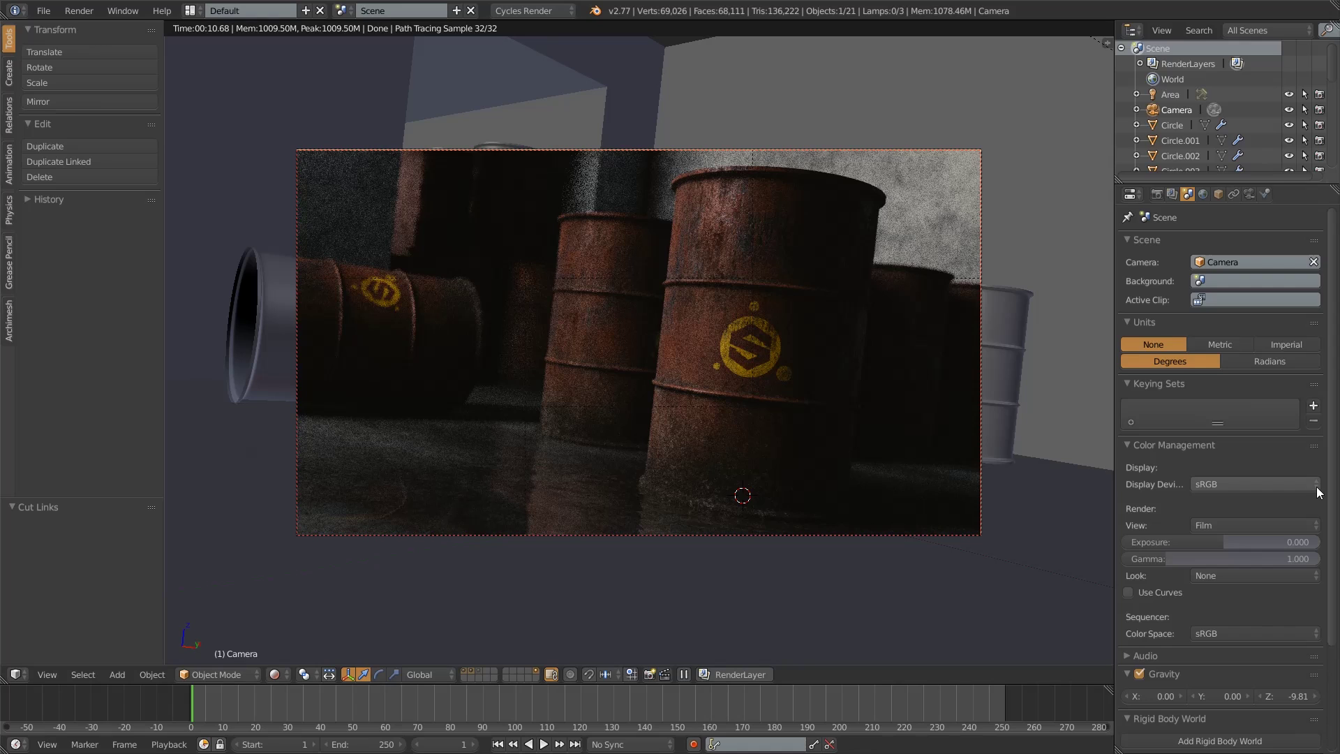
click(1250, 543)
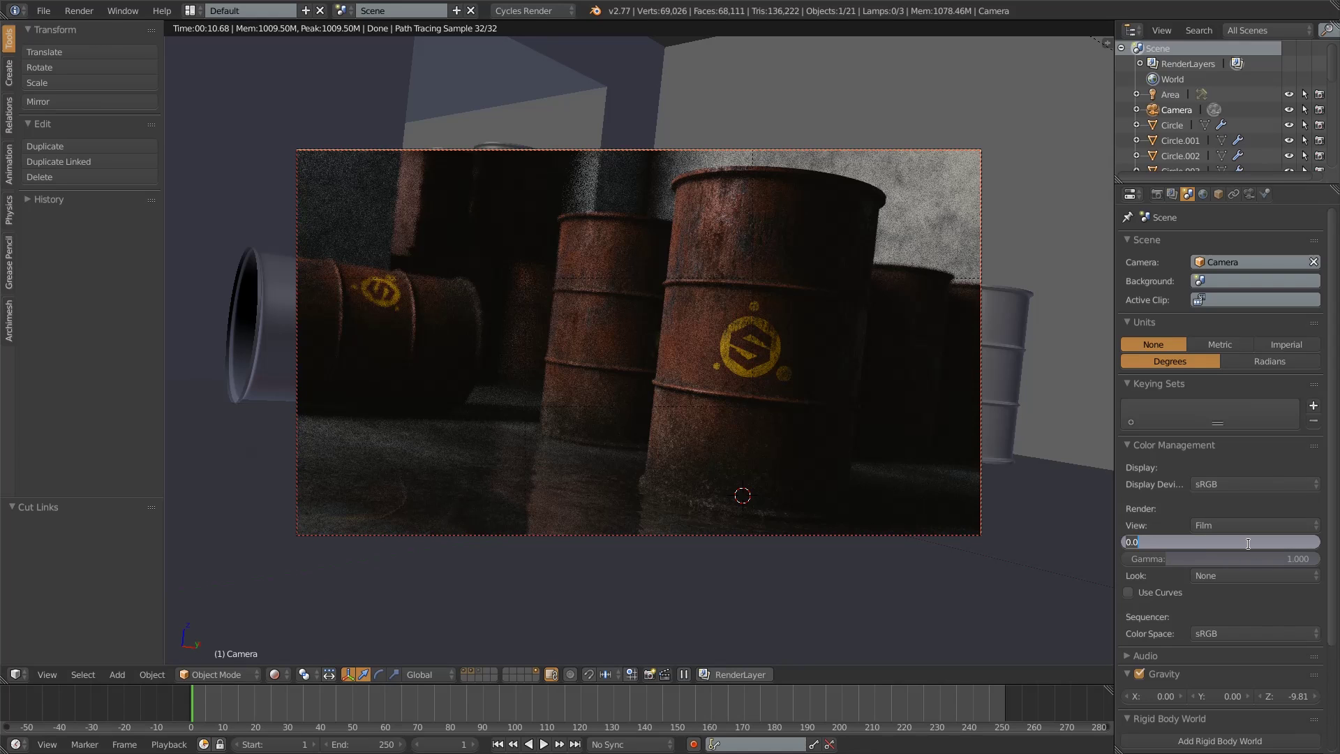
key(Return)
text(.5)
key(Return)
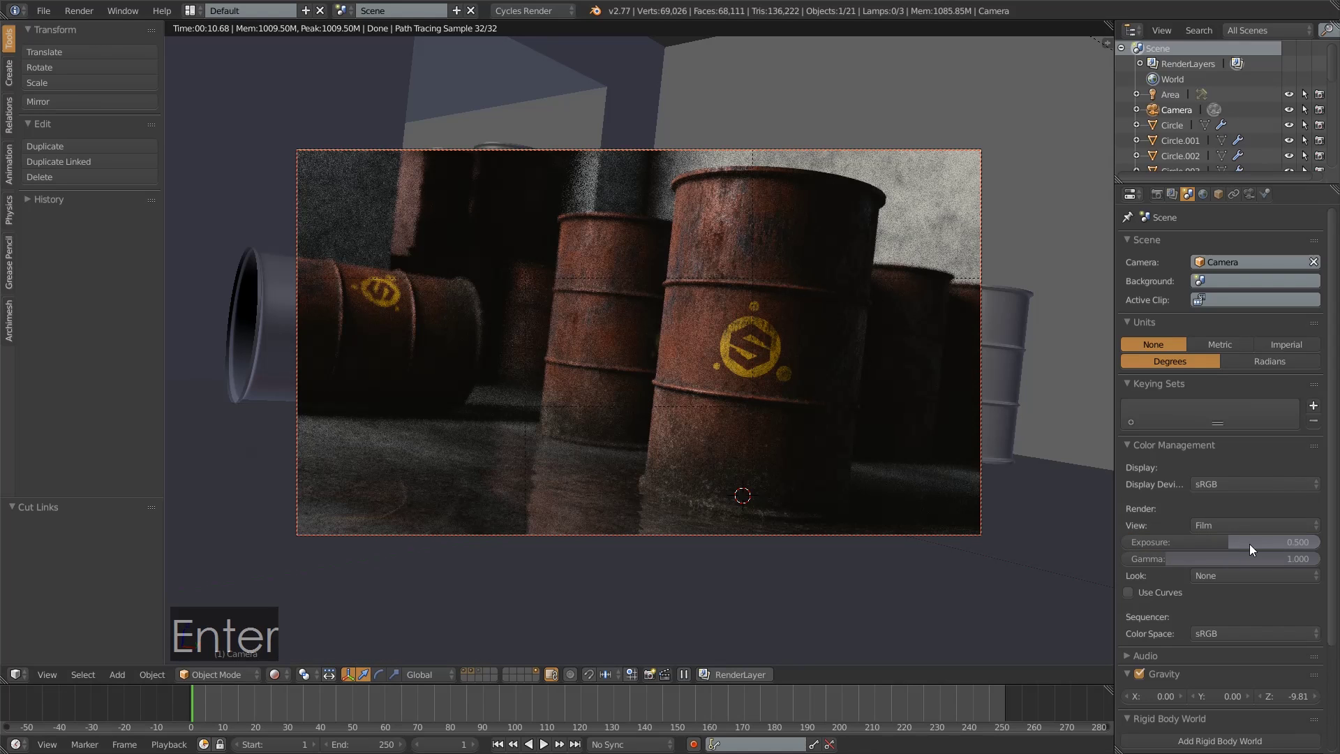
key(Return)
text(.8)
key(Return)
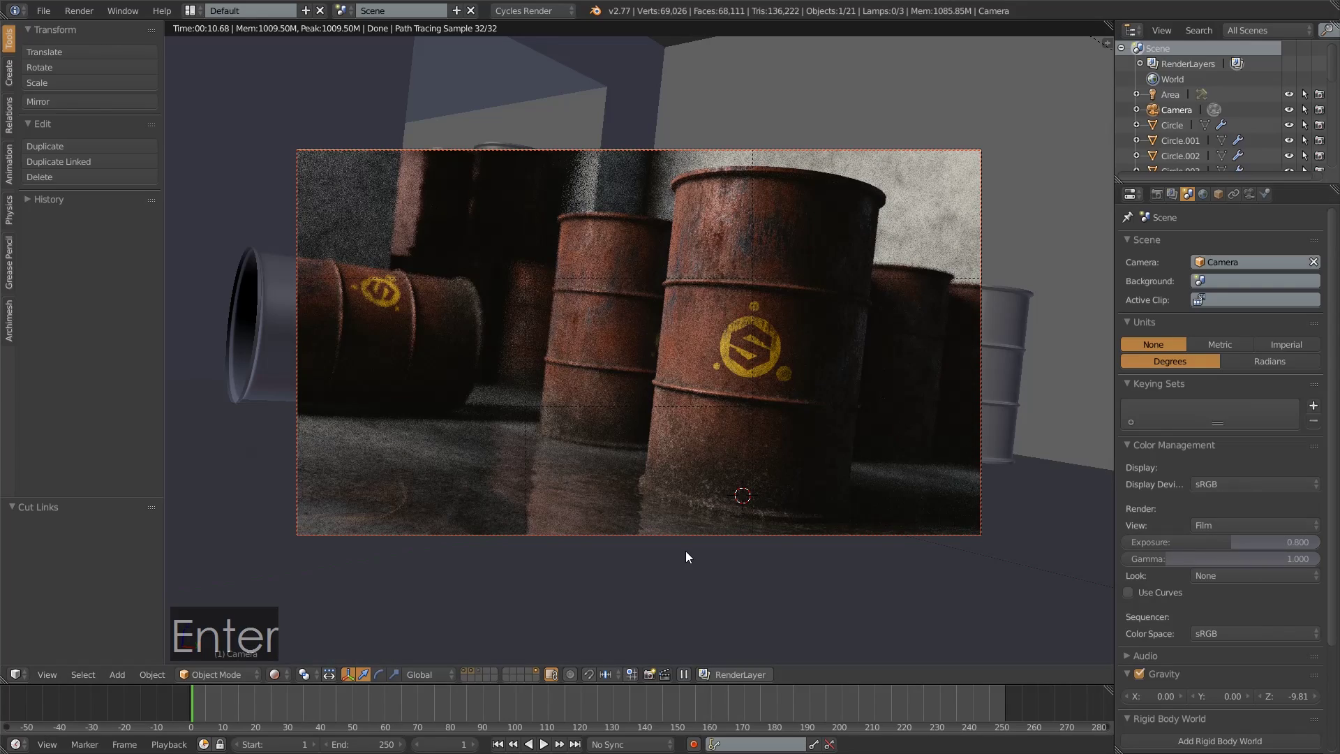
scroll(685, 551, down, 2)
scroll(686, 552, up, 1)
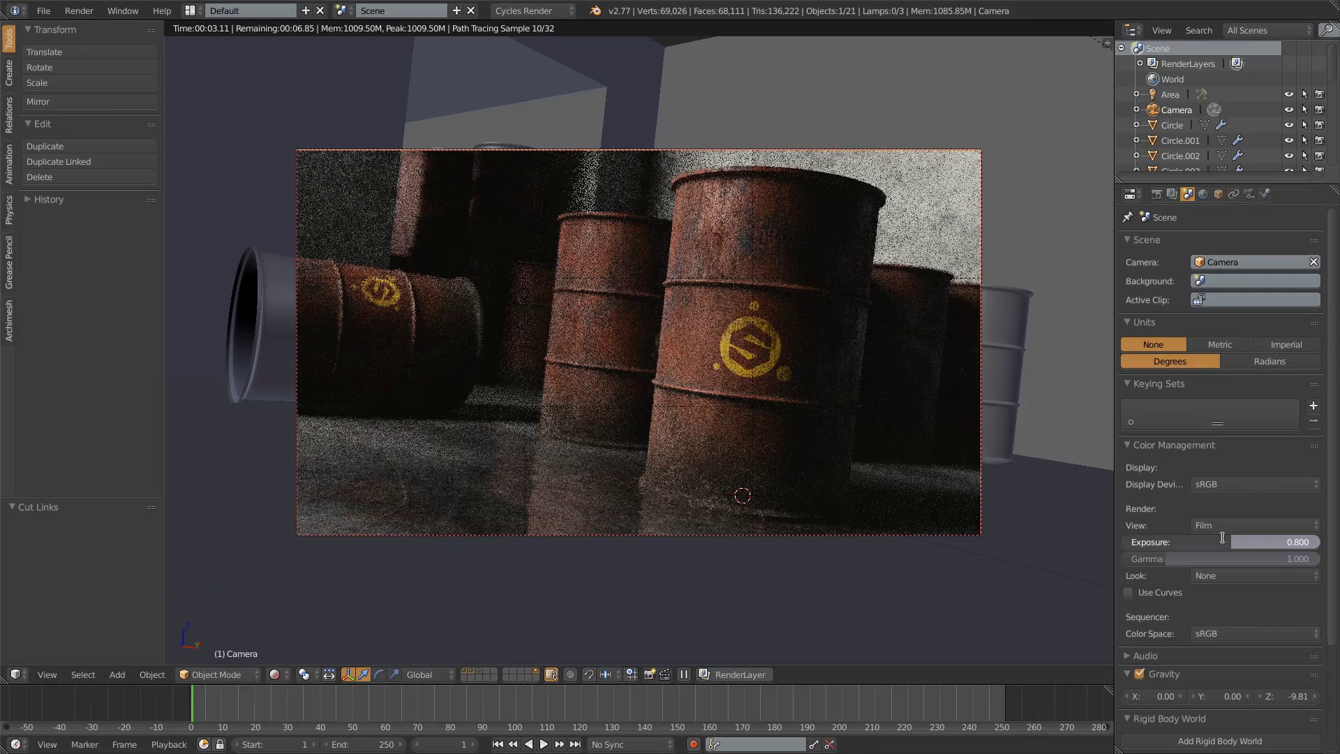
- Set the color management exposure to 1 and return the camera view to solid shading
click(1222, 537)
text(1)
key(Return)
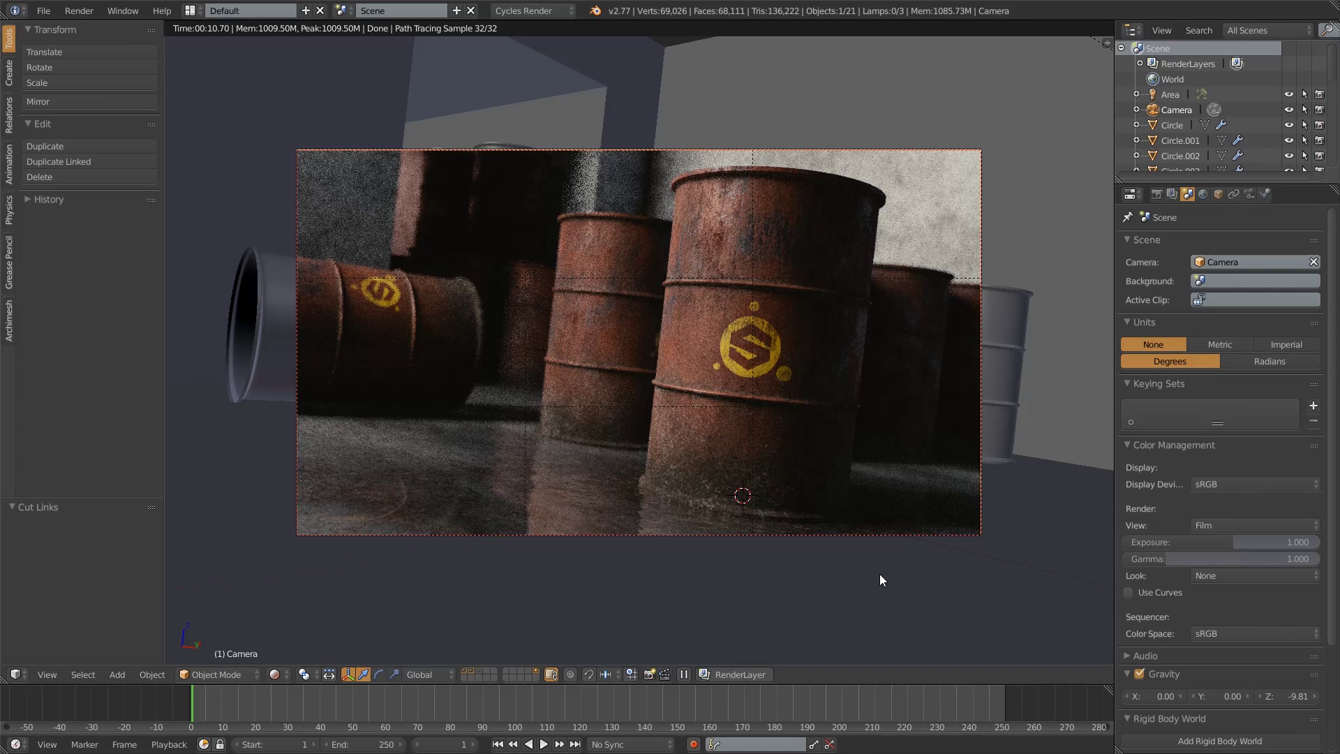
click(278, 674)
click(344, 622)
- Show the smoke planes' layer again, save the file, and render the image
shift+click(480, 670)
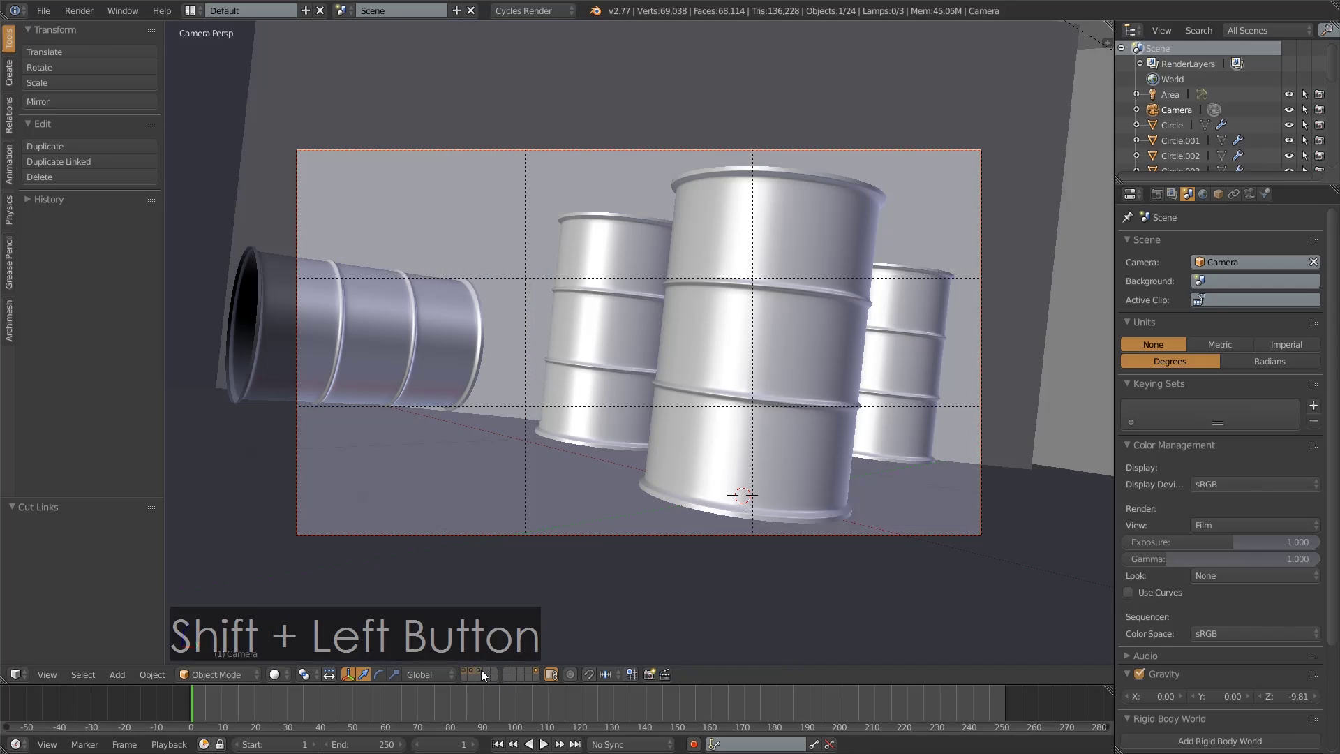
key(ctrl+s)
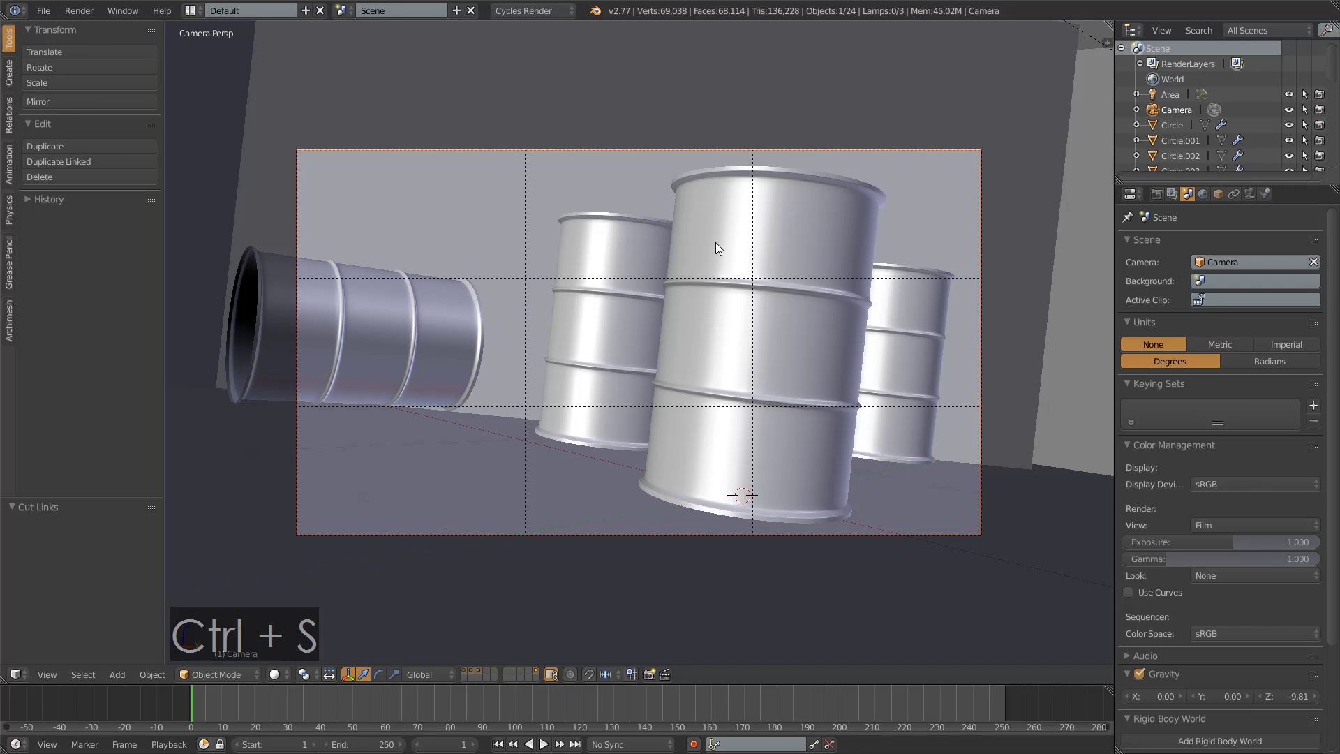
click(1157, 194)
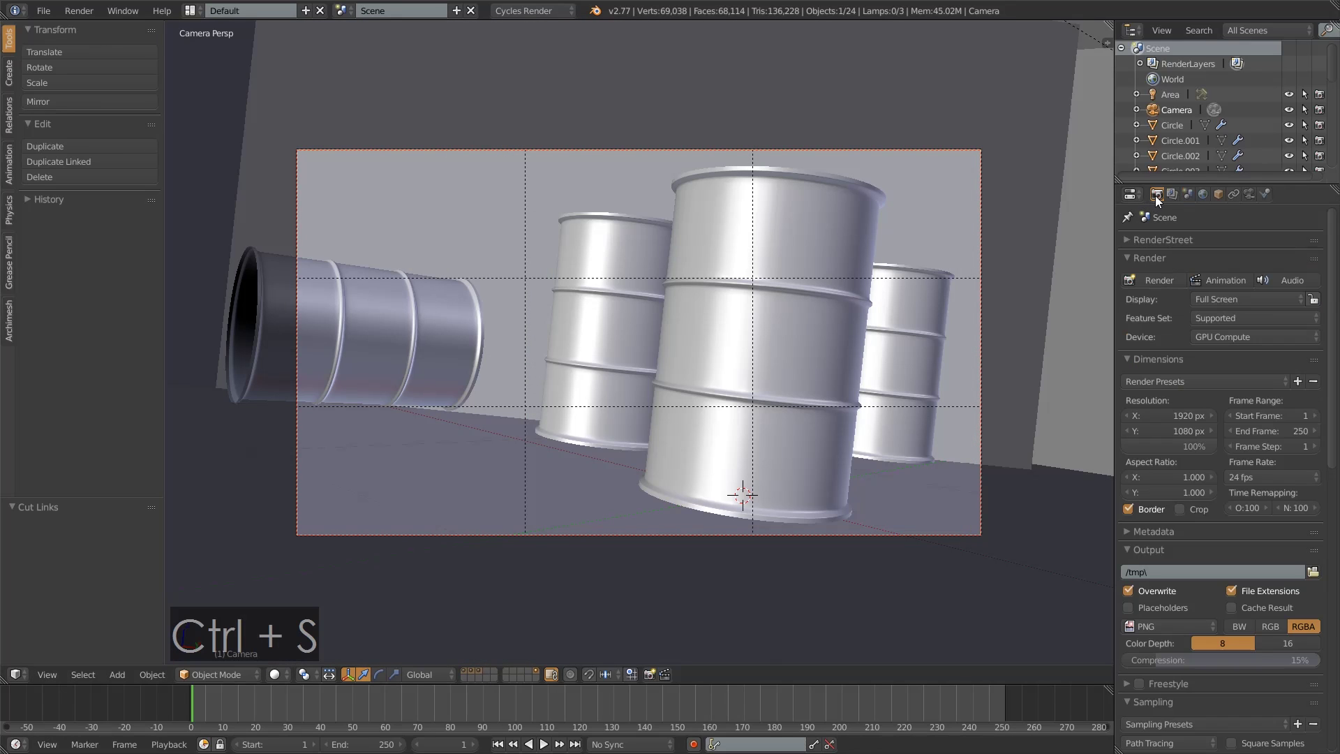
click(1166, 279)
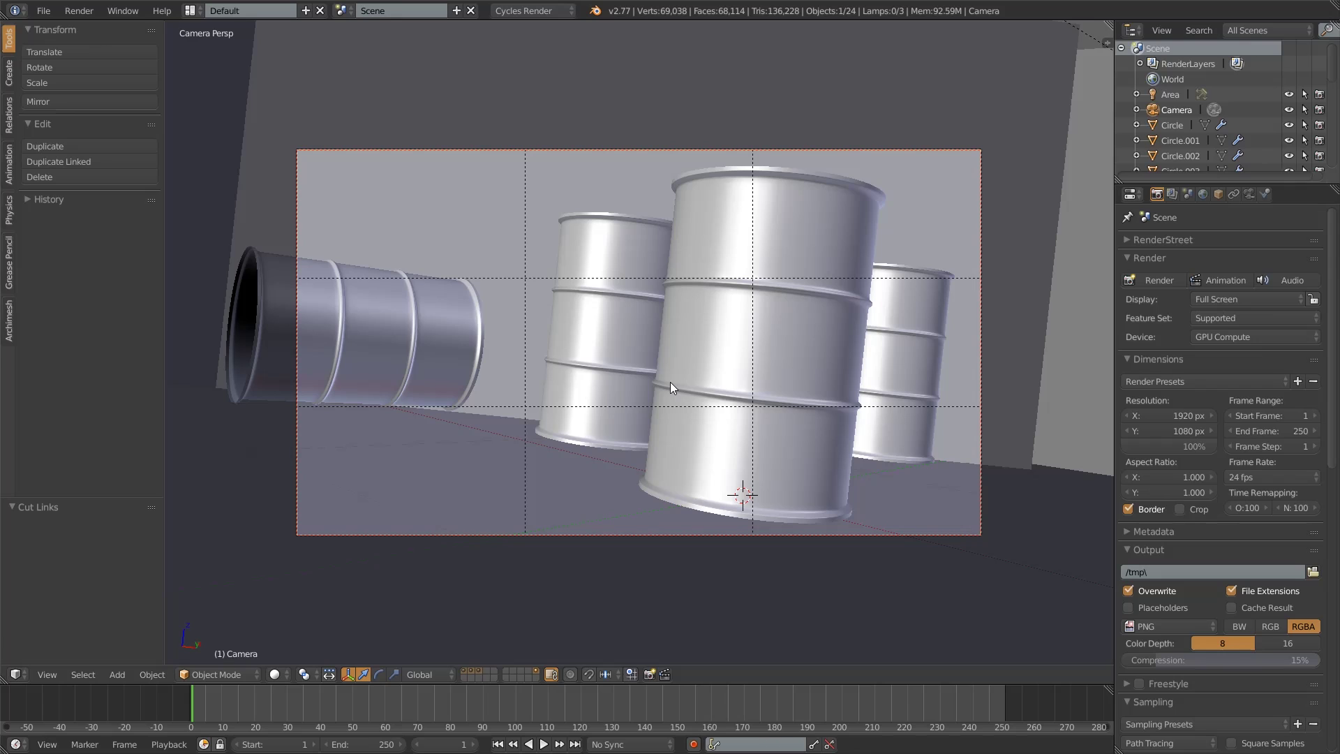
- Leave the camera view and select the area lamp outside the warehouse wall
middle_drag(633, 300, 667, 344)
scroll(684, 377, down, 17)
scroll(634, 355, up, 4)
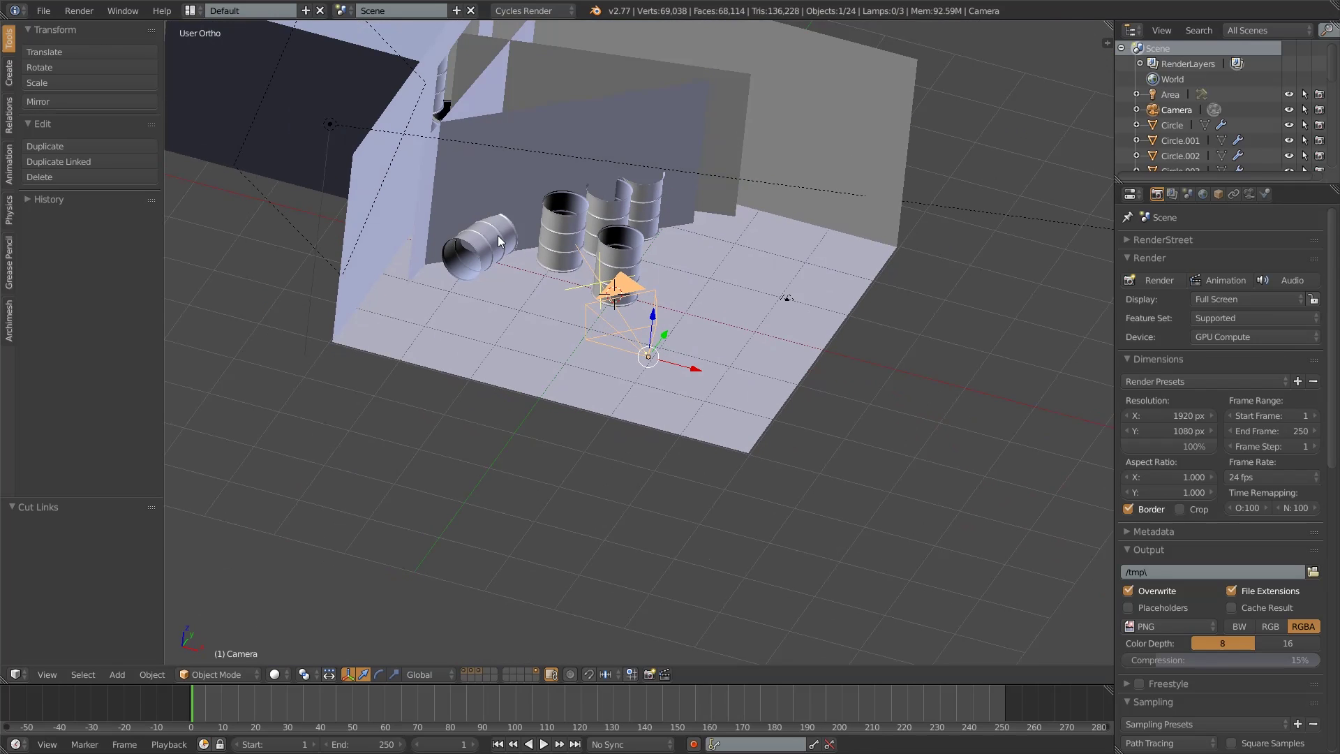
scroll(730, 393, down, 3)
middle_drag(697, 393, 796, 318)
scroll(798, 317, up, 2)
right_click(797, 316)
right_click(417, 145)
right_click(409, 197)
middle_drag(445, 403, 497, 404)
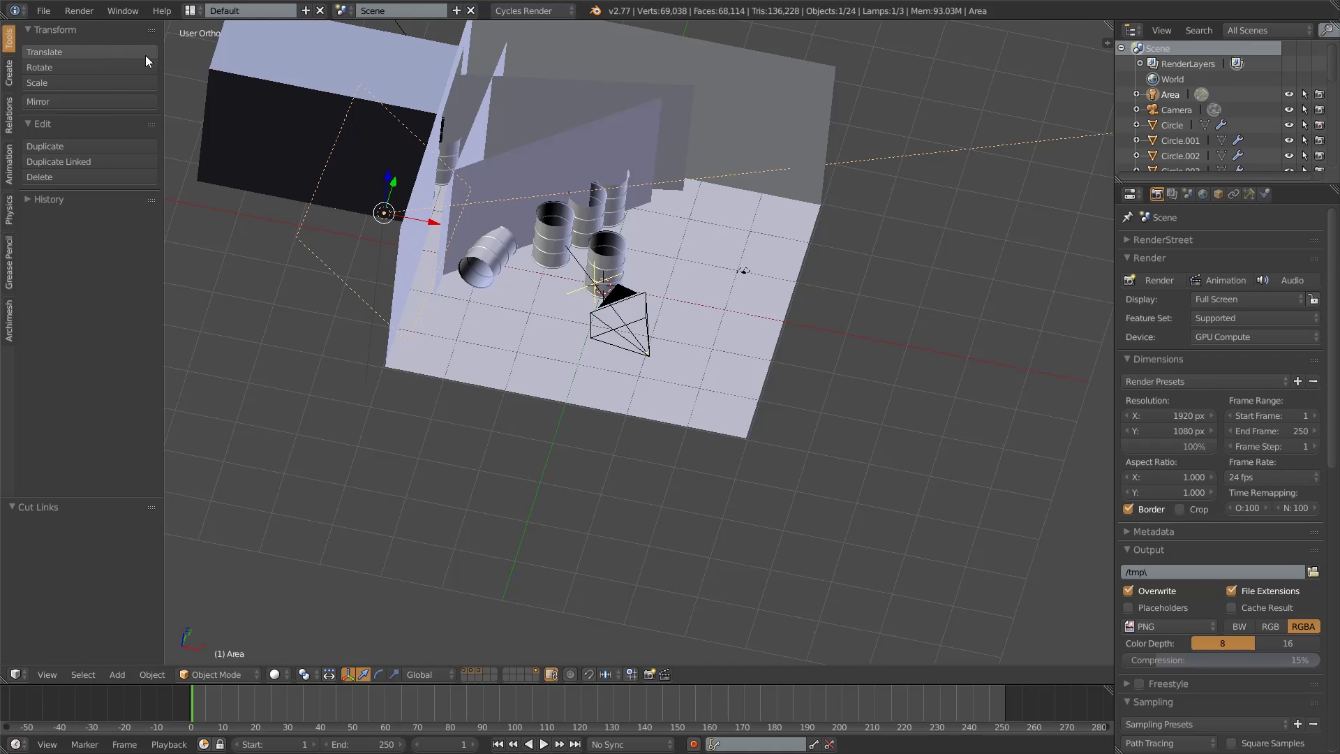
- Switch to the Nodes screen layout and display the lower camera view with rendered shading
click(190, 11)
click(210, 123)
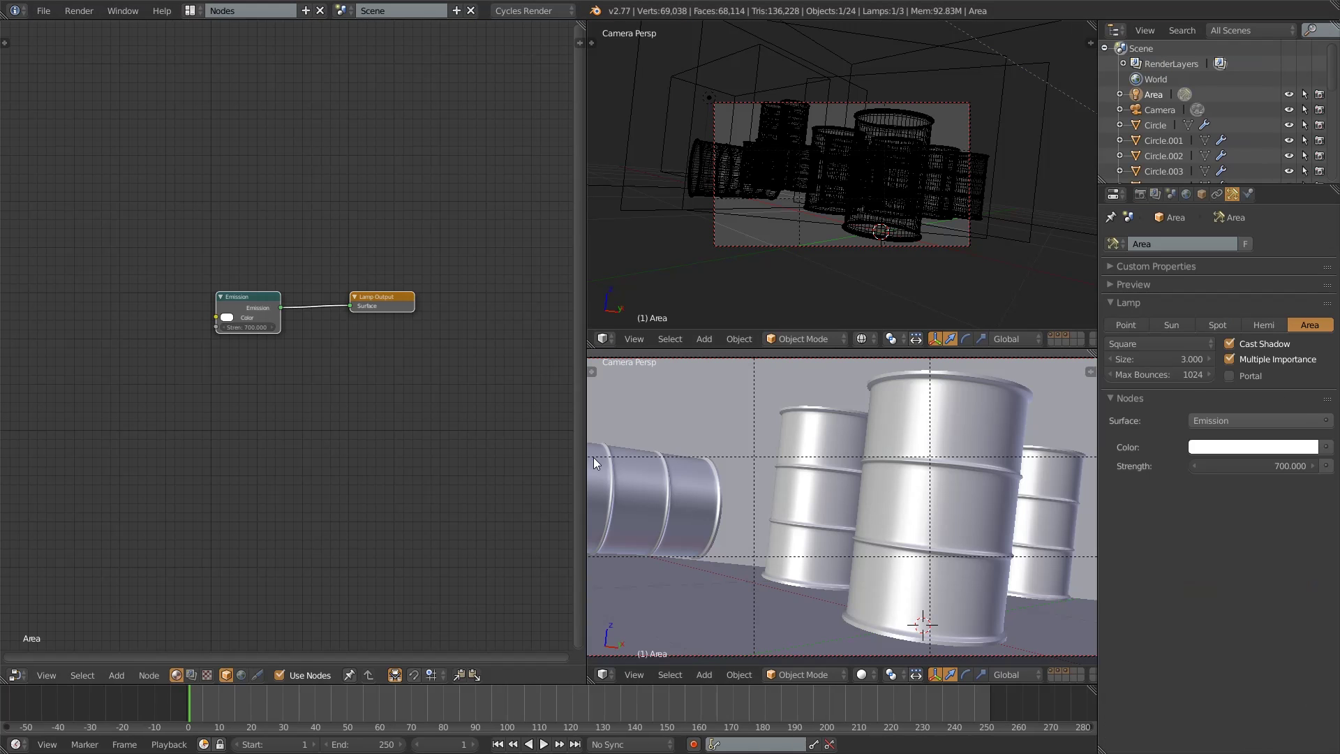
scroll(838, 655, up, 1)
click(863, 674)
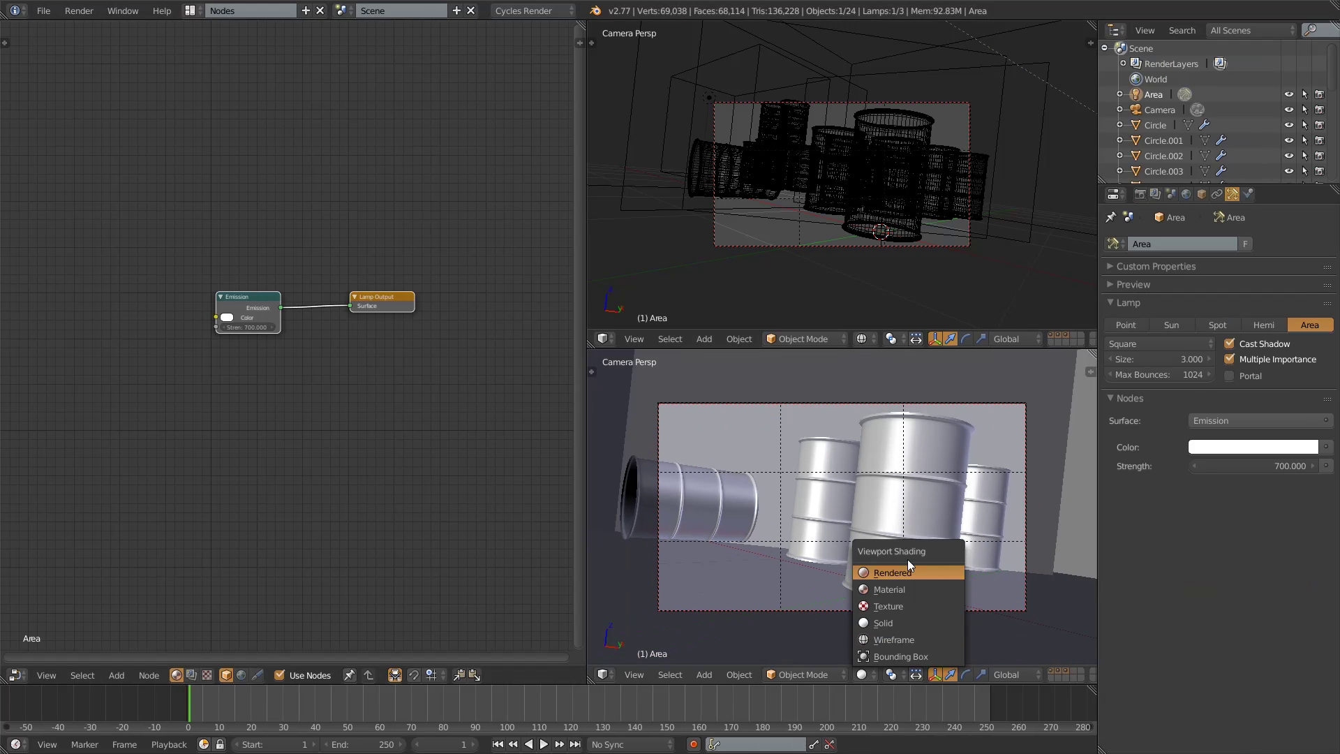
click(906, 571)
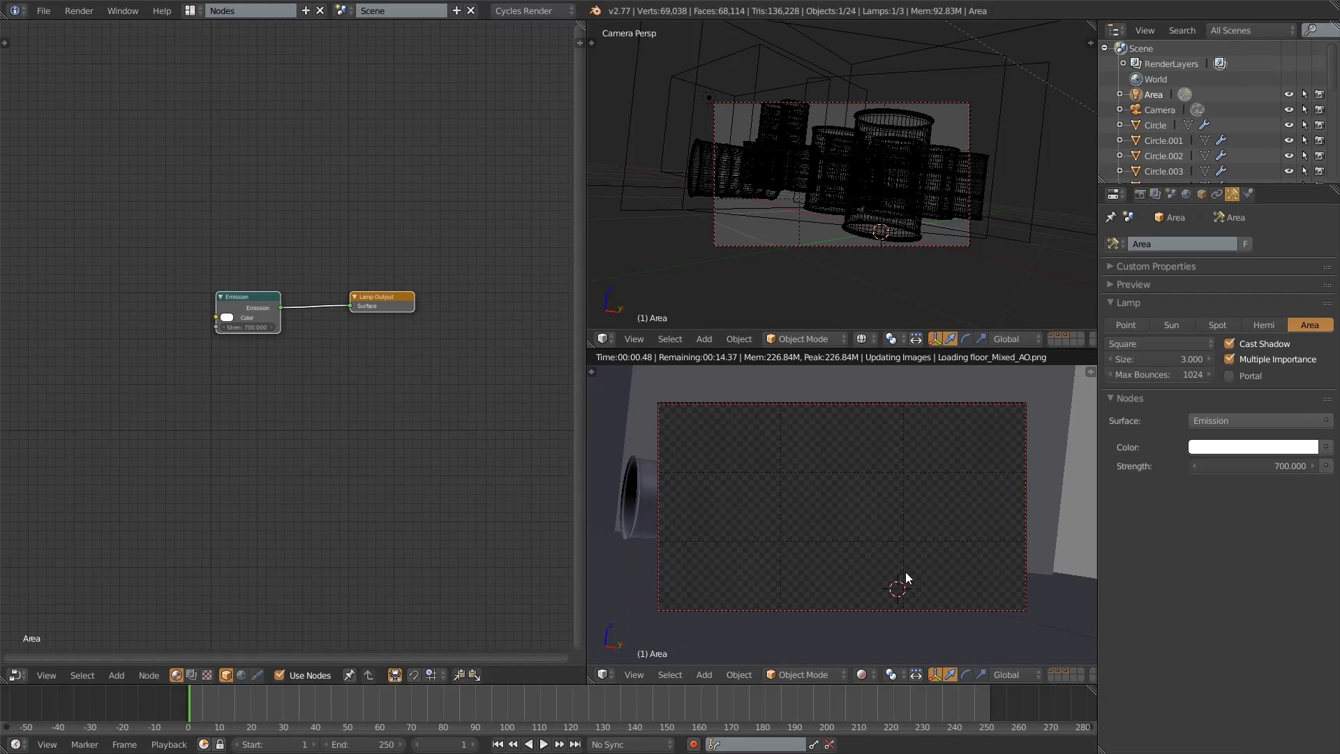
scroll(906, 571, up, 1)
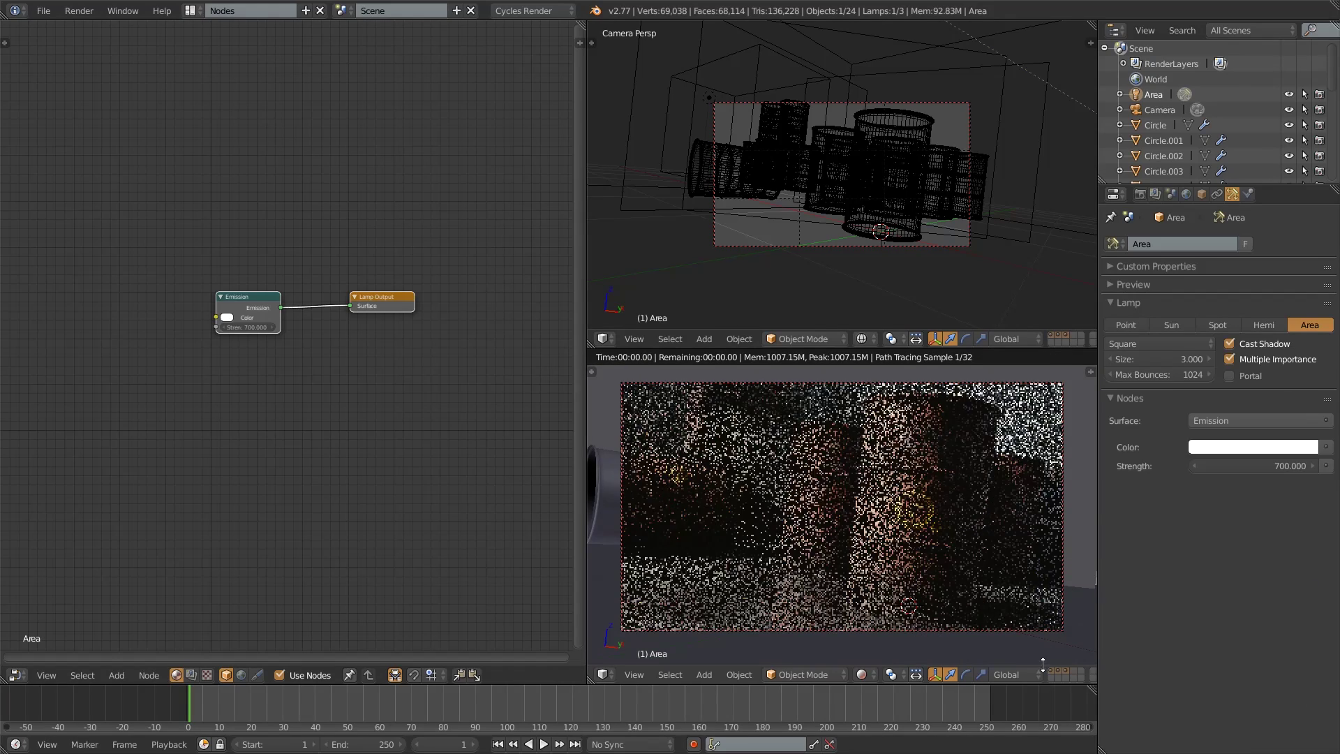
- Hide the layers holding the barrels and smoke planes so only the room, camera and lamps are previewed
shift+click(1059, 671)
shift+click(1065, 668)
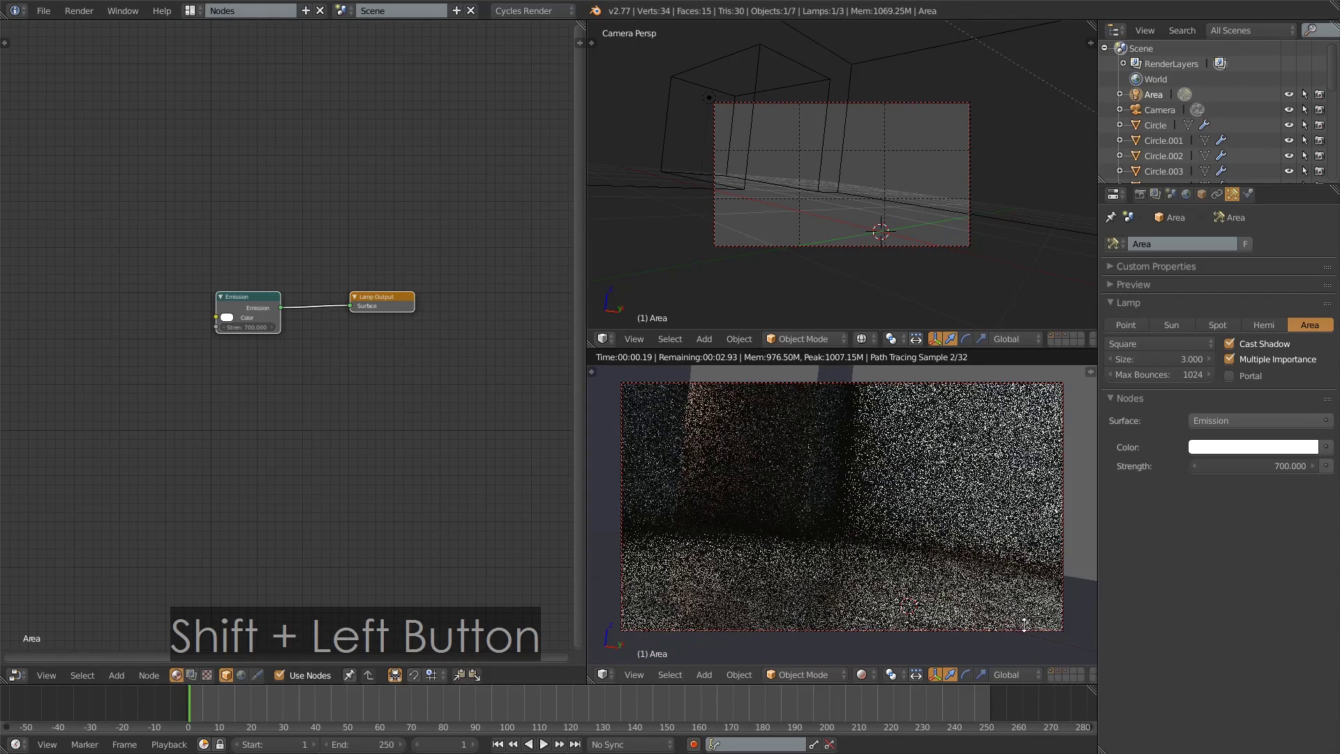
middle_drag(863, 256, 878, 312)
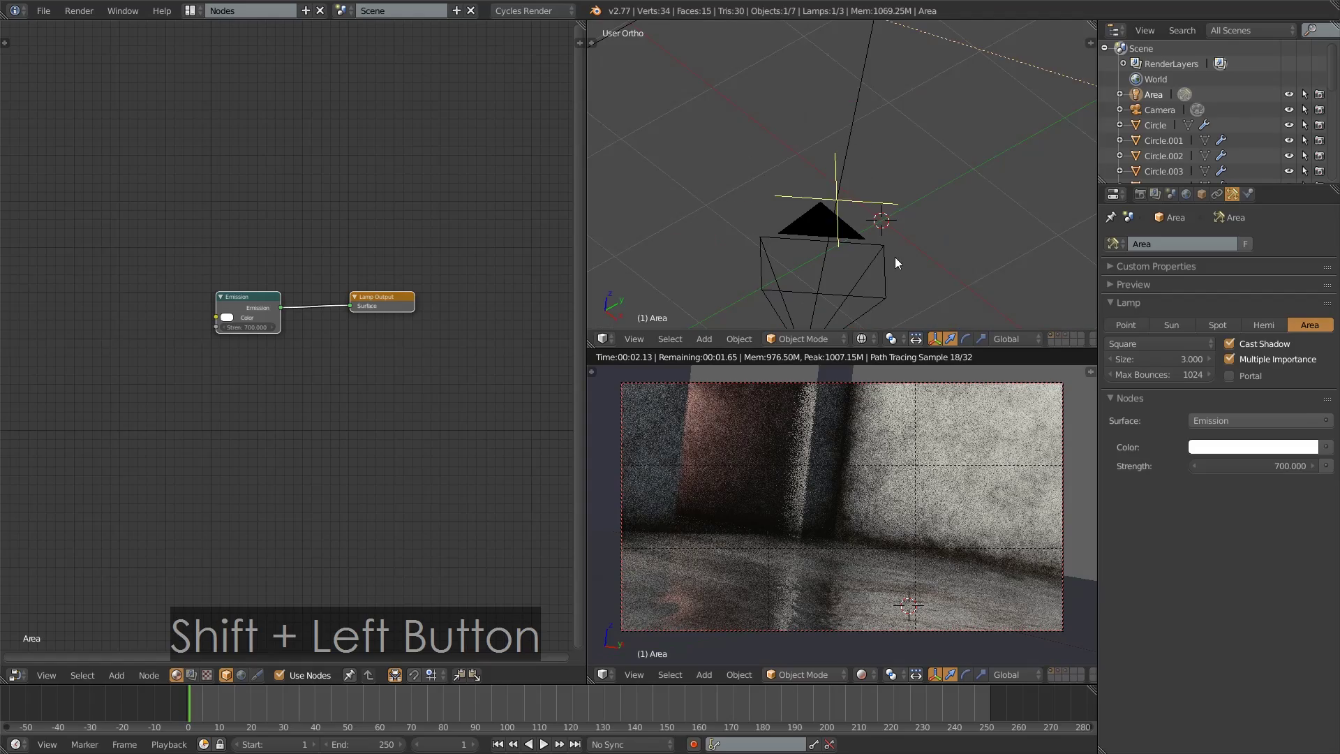
- Add a UV sphere in front of the camera, scale it down, and raise it about 0.39 along the Z axis
key(shift+a)
mouse_move(886, 228)
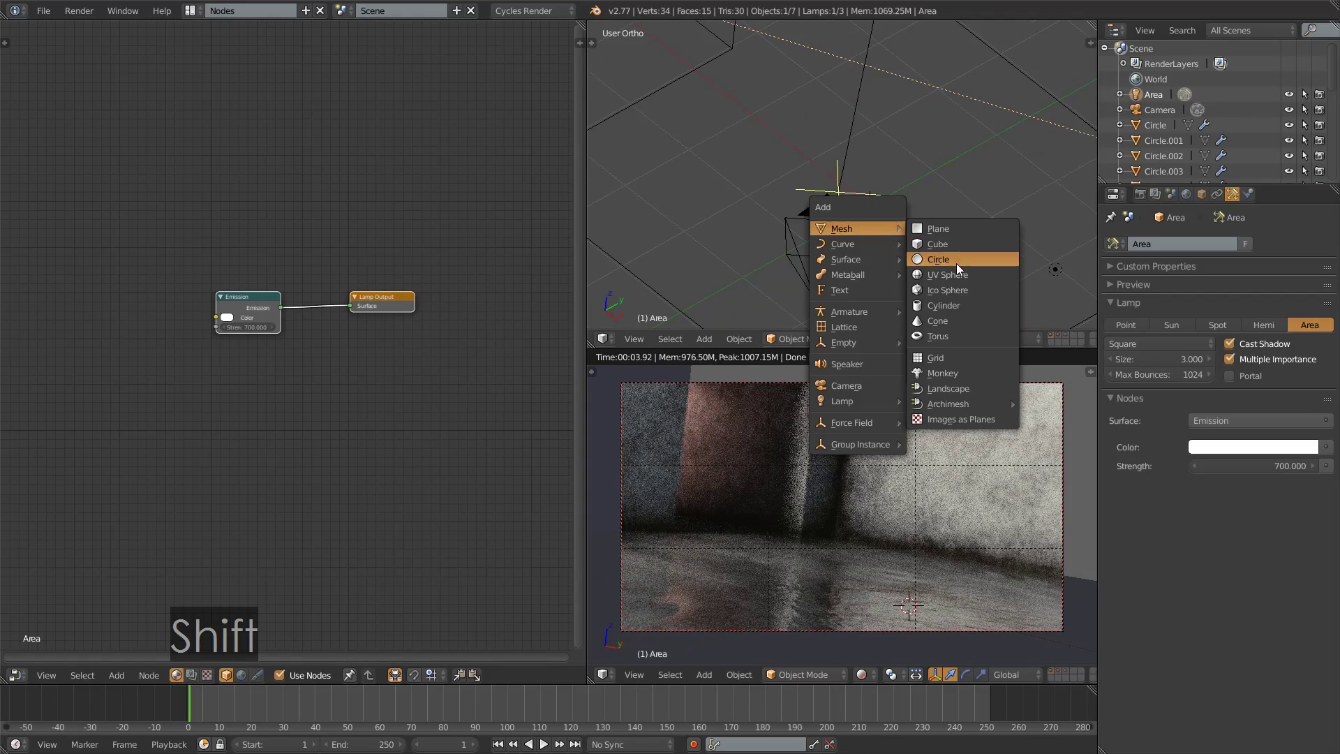
click(966, 276)
key(s)
click(932, 265)
key(g)
key(z)
click(934, 240)
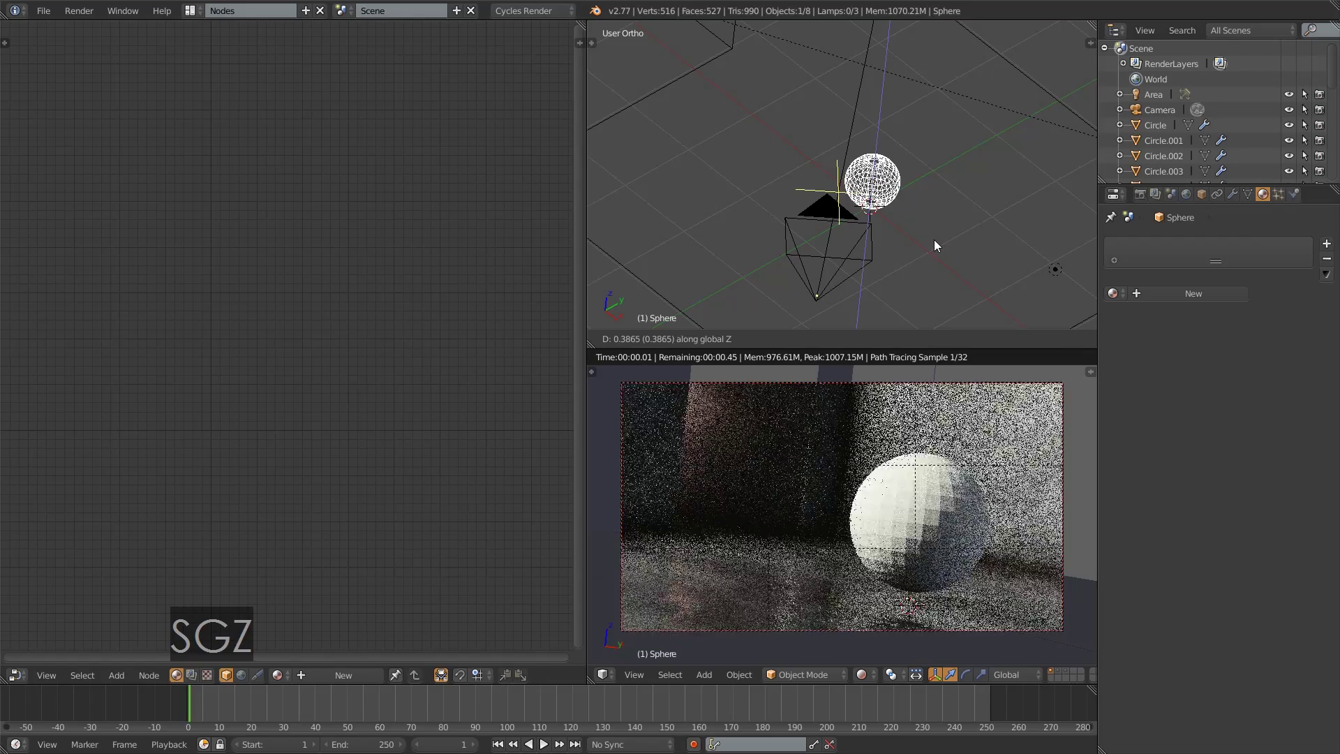
- Apply the sphere's scale and set its shading to smooth
key(ctrl+a)
click(934, 240)
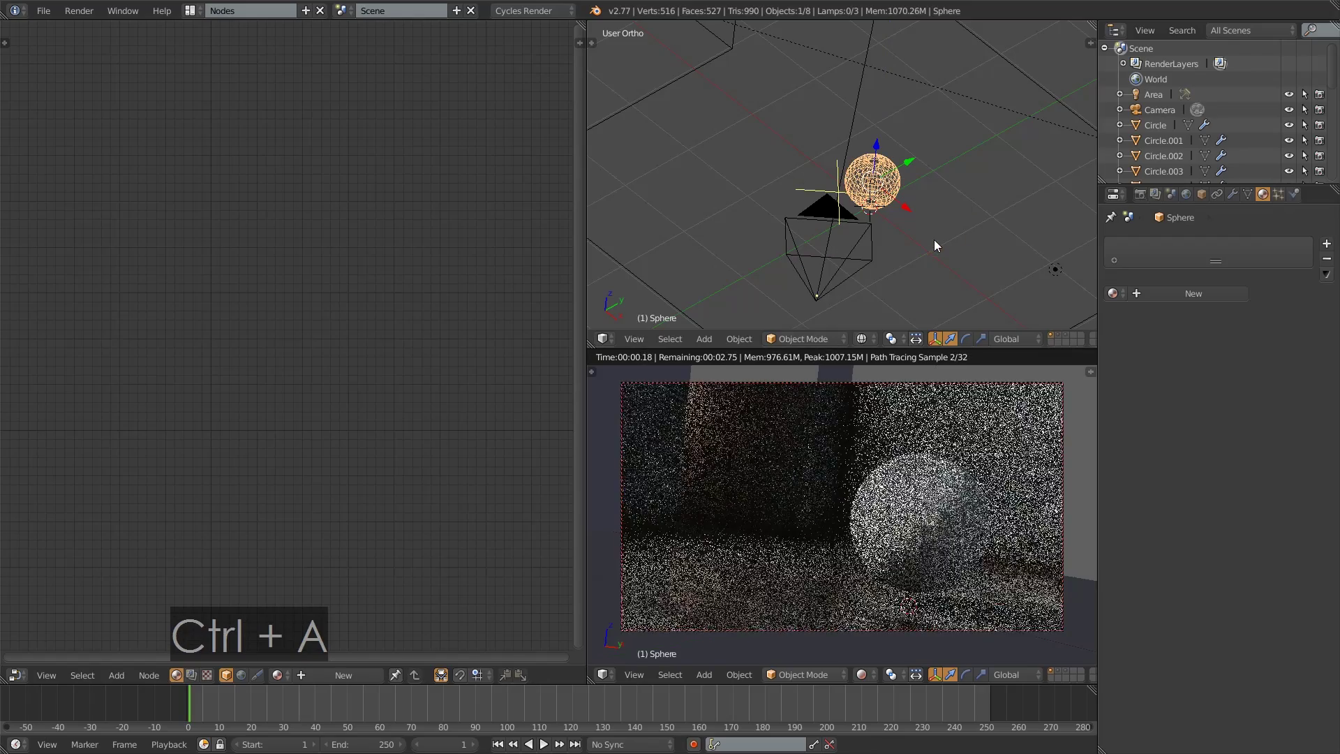
key(t)
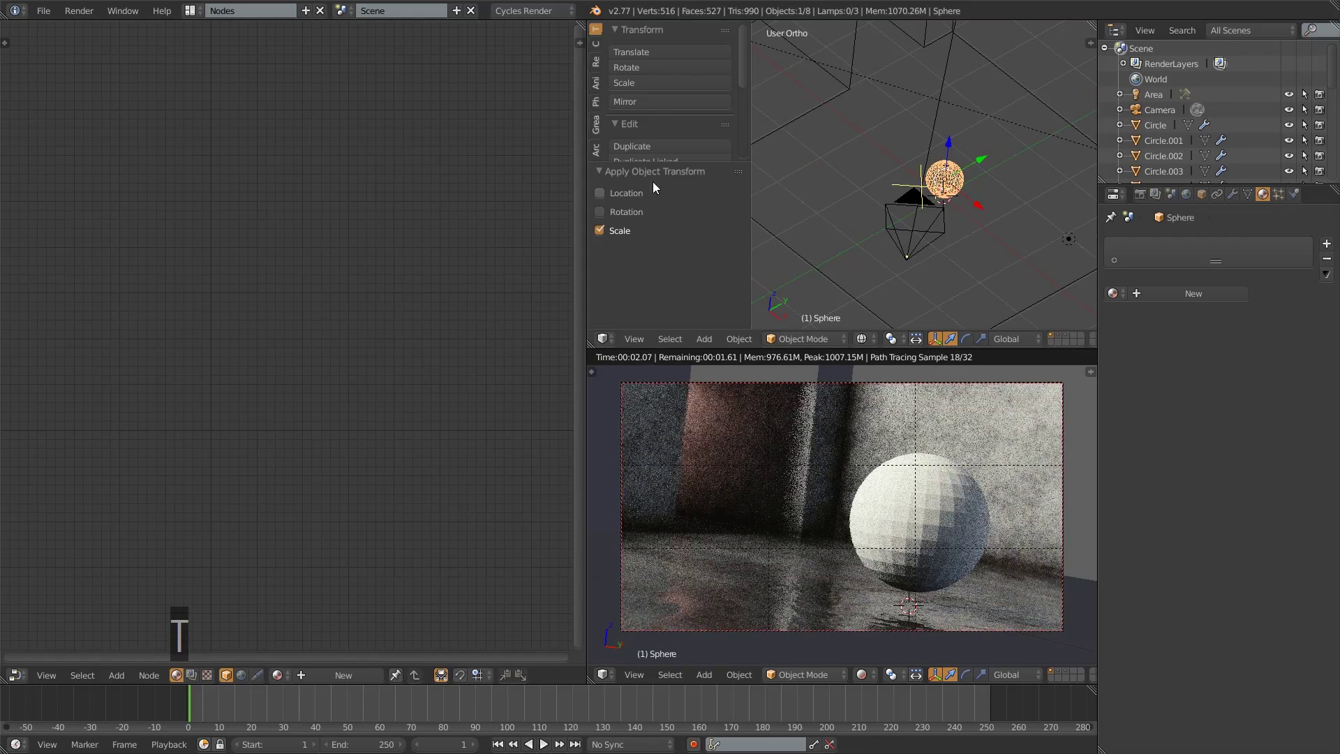
scroll(648, 90, down, 5)
click(647, 138)
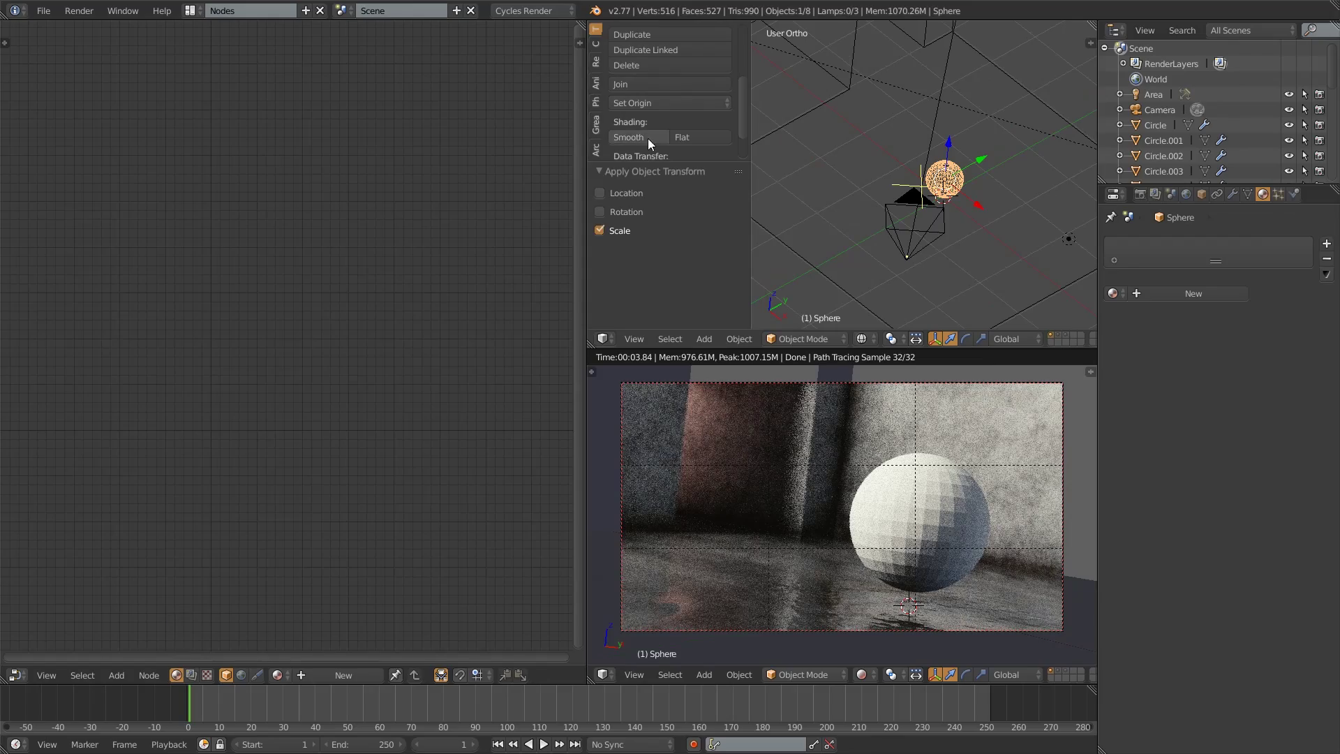
key(t)
key(t)
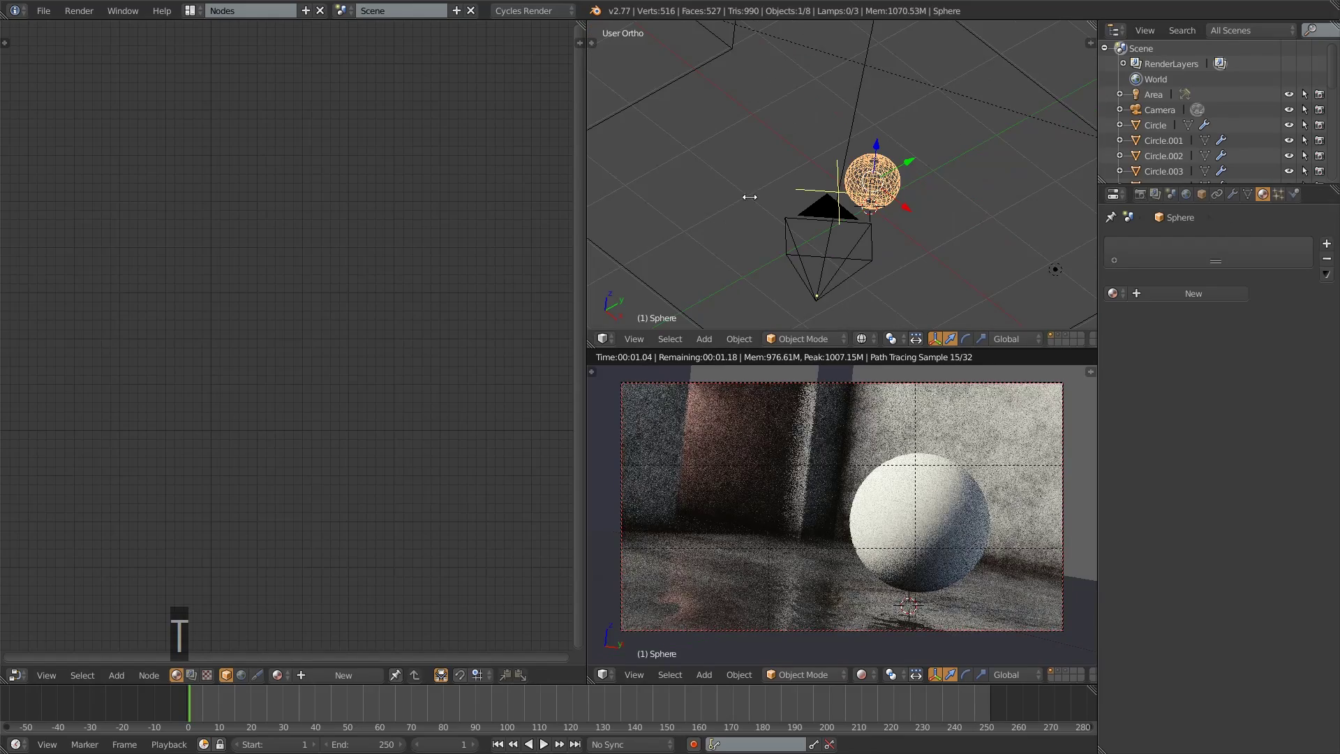
- Give the sphere a new material with a Glossy BSDF of roughness 0 feeding the output's surface
click(1204, 290)
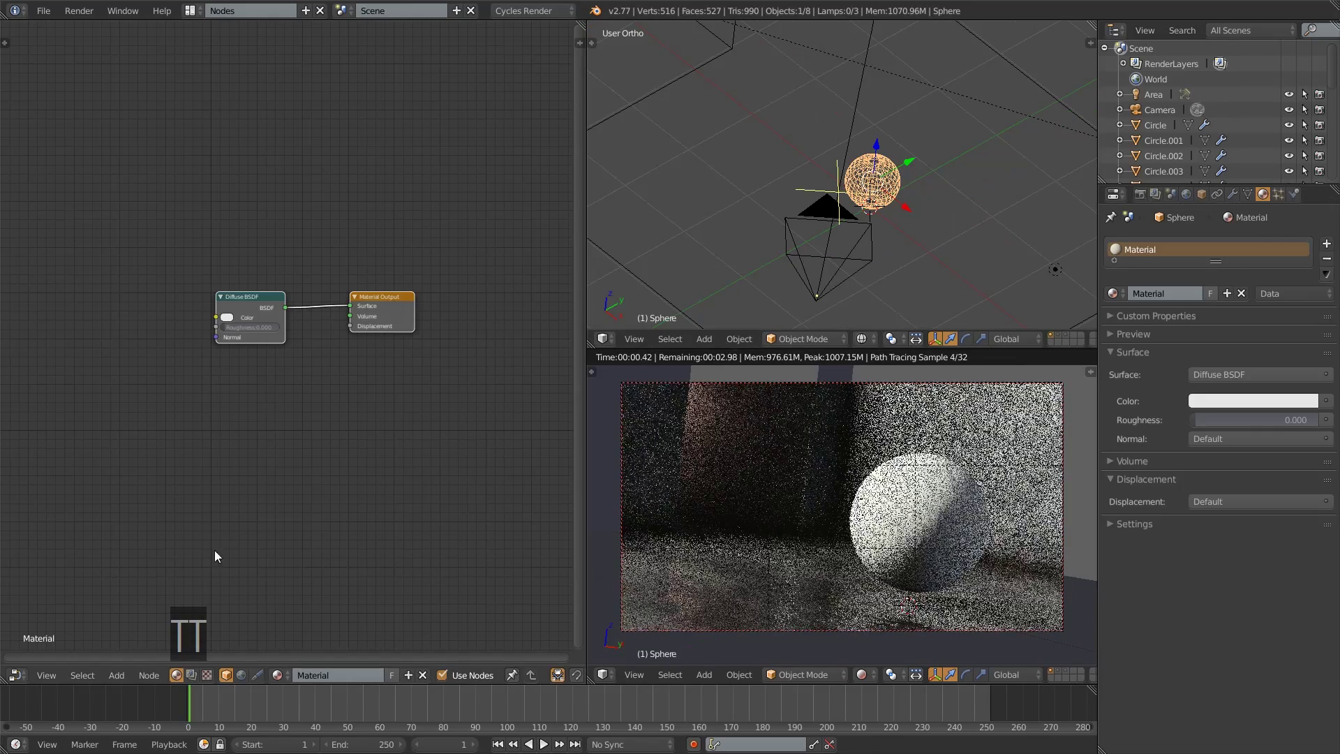
click(116, 675)
mouse_move(149, 613)
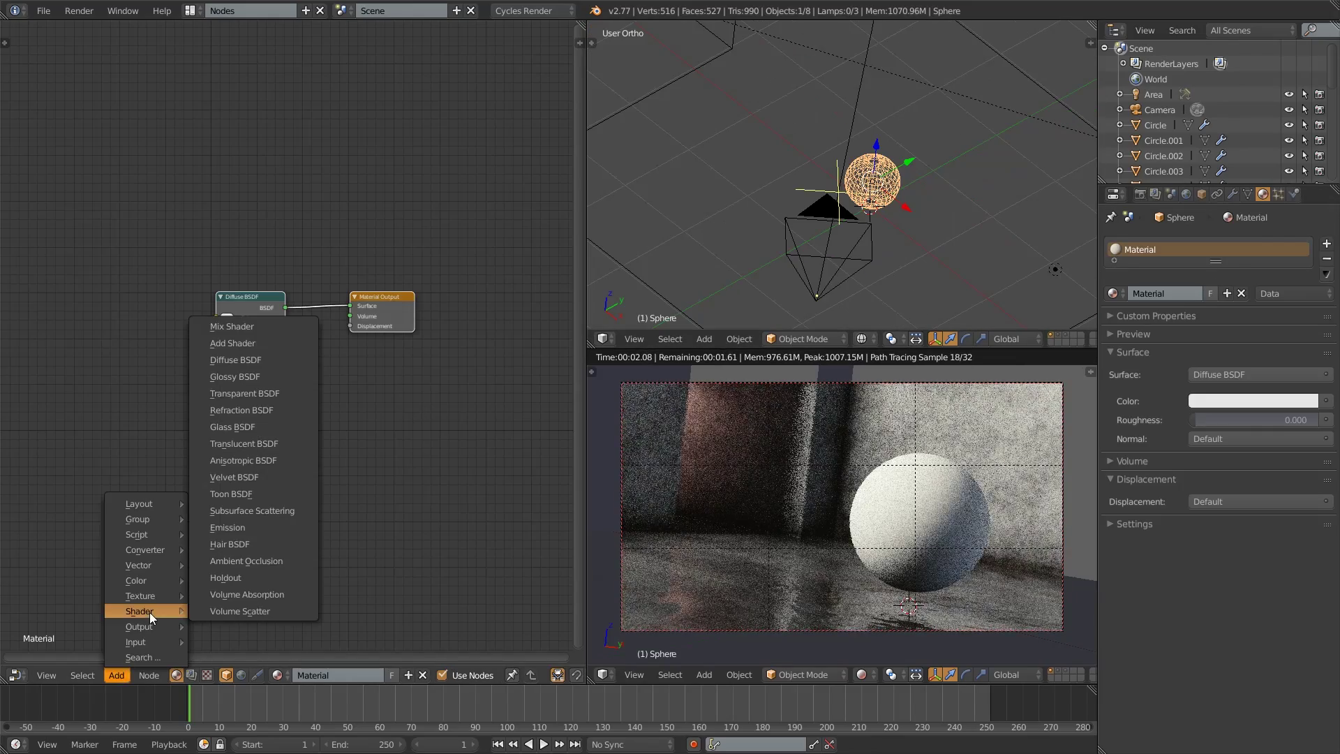
click(249, 372)
click(210, 378)
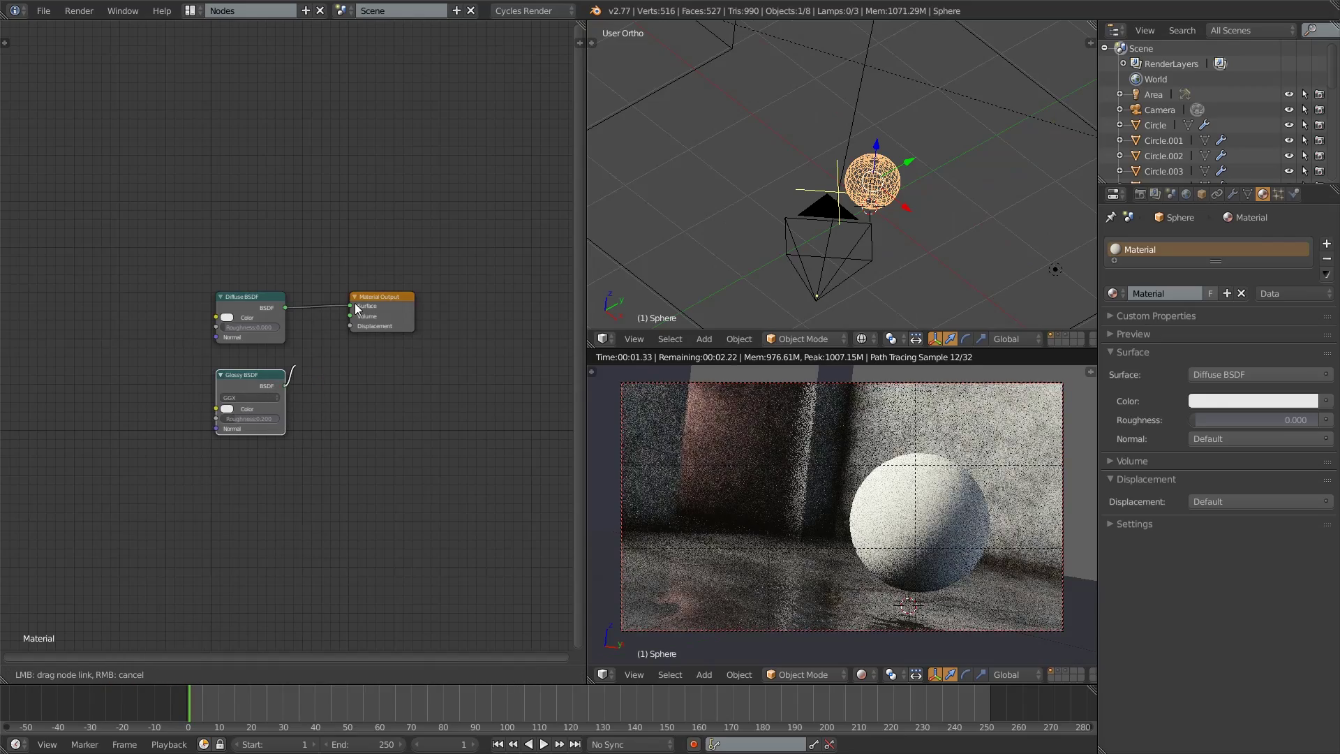
ctrl+shift+click(248, 429)
drag(245, 420, 210, 420)
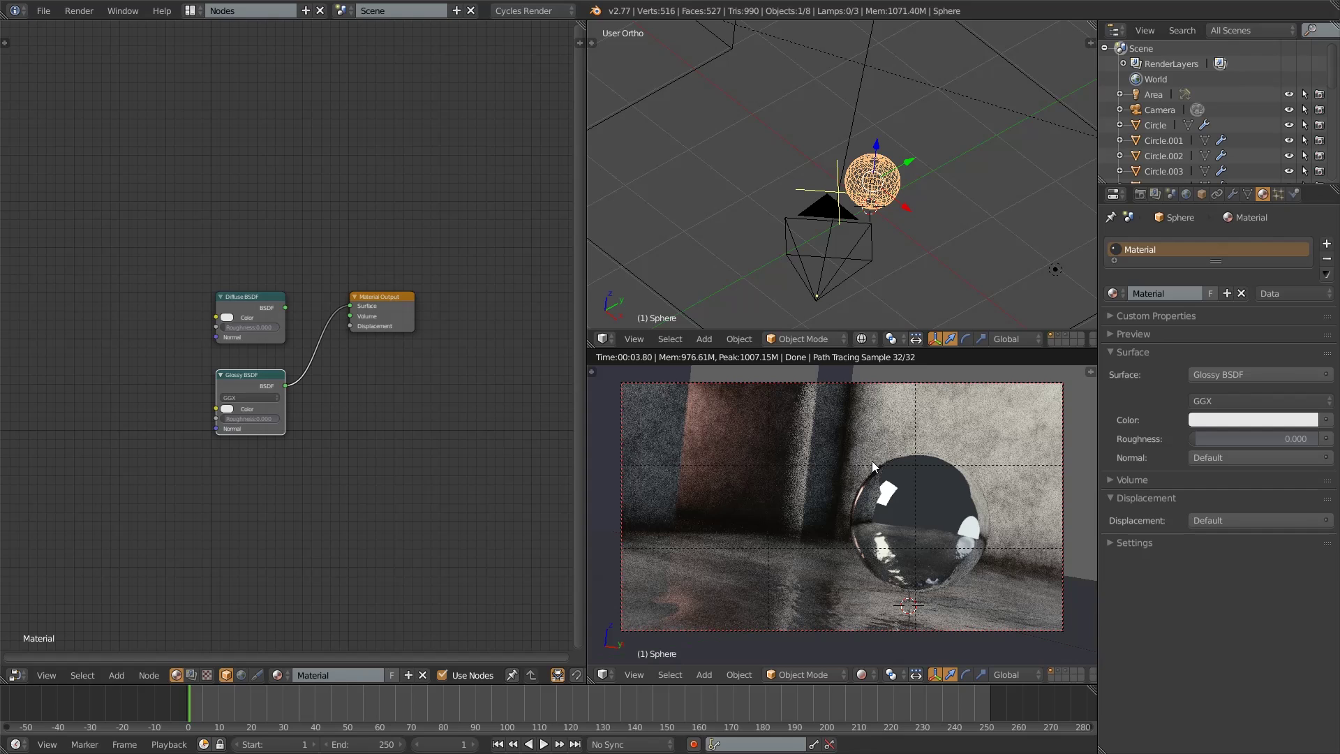
- Show the world's shader nodes and enable node use for the world background
click(243, 675)
click(228, 677)
click(241, 674)
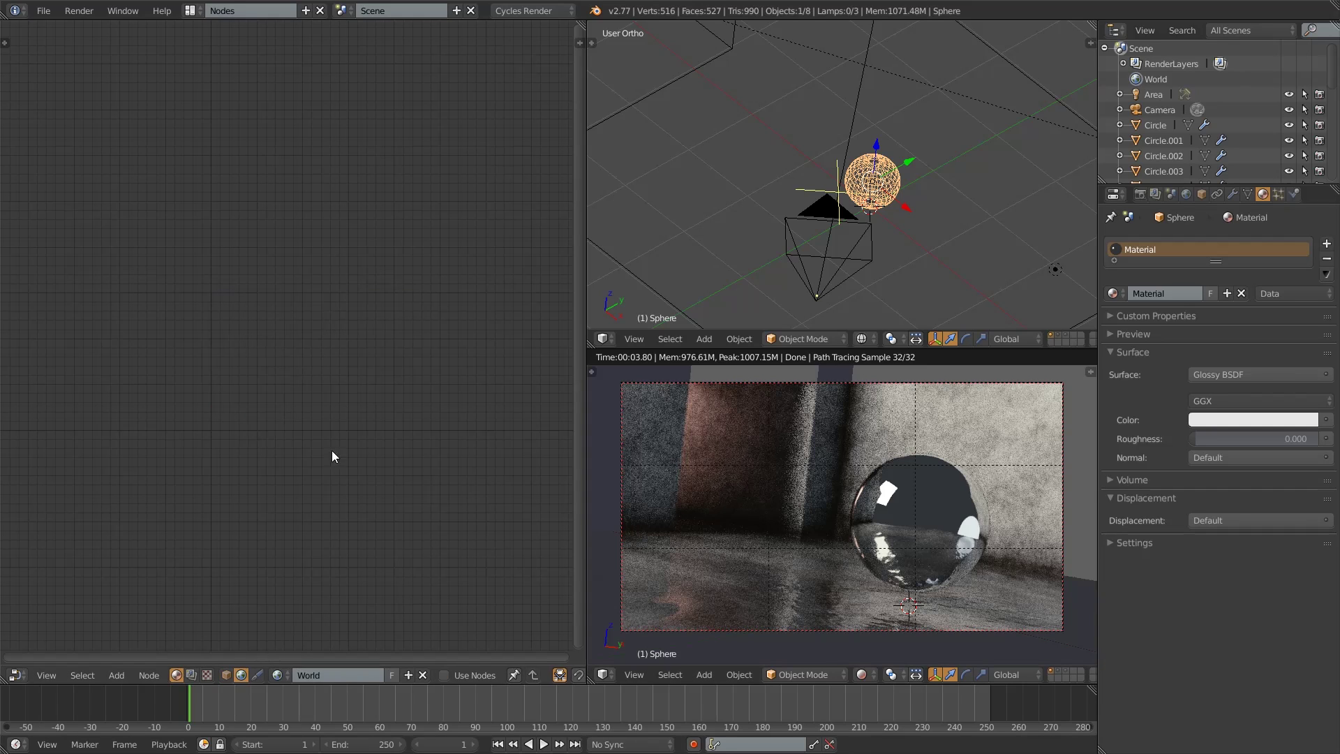
click(455, 675)
middle_drag(270, 363, 332, 395)
scroll(273, 368, up, 1)
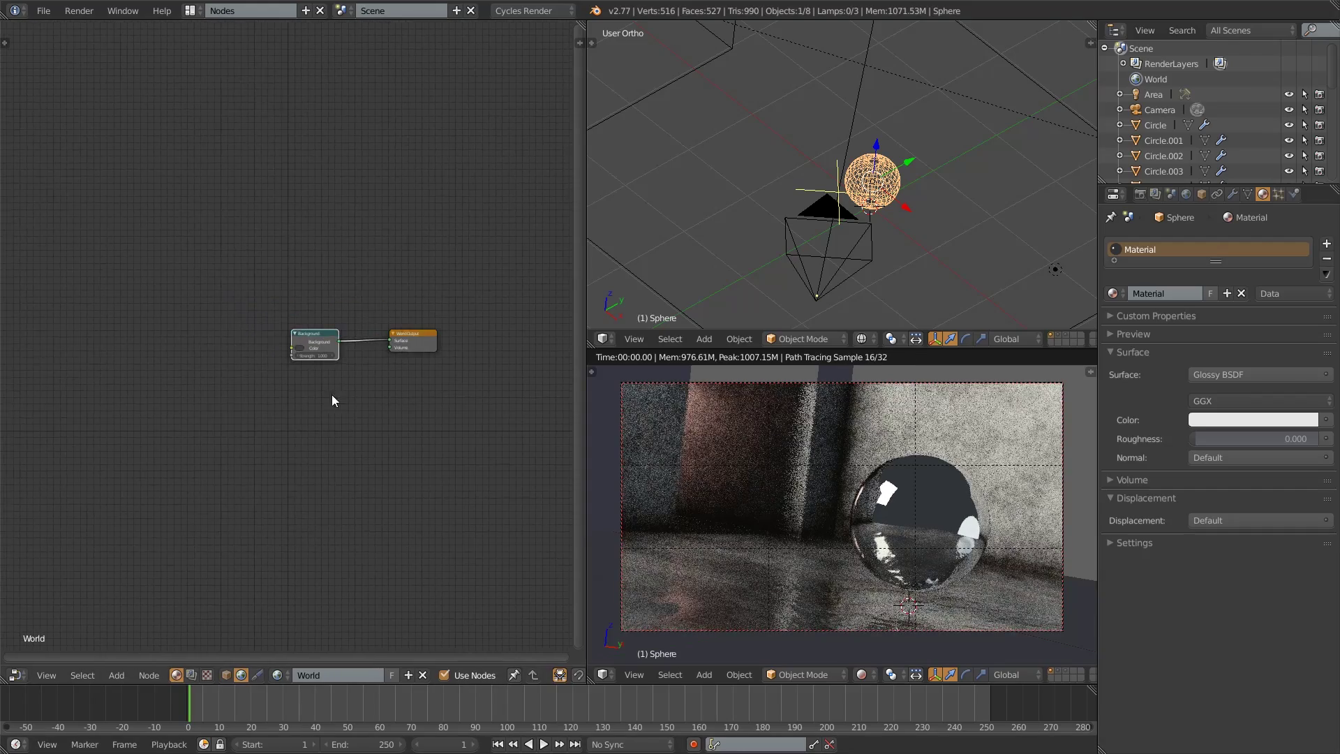
- Add an Image Texture node beside the world's Background node
click(116, 675)
mouse_move(180, 597)
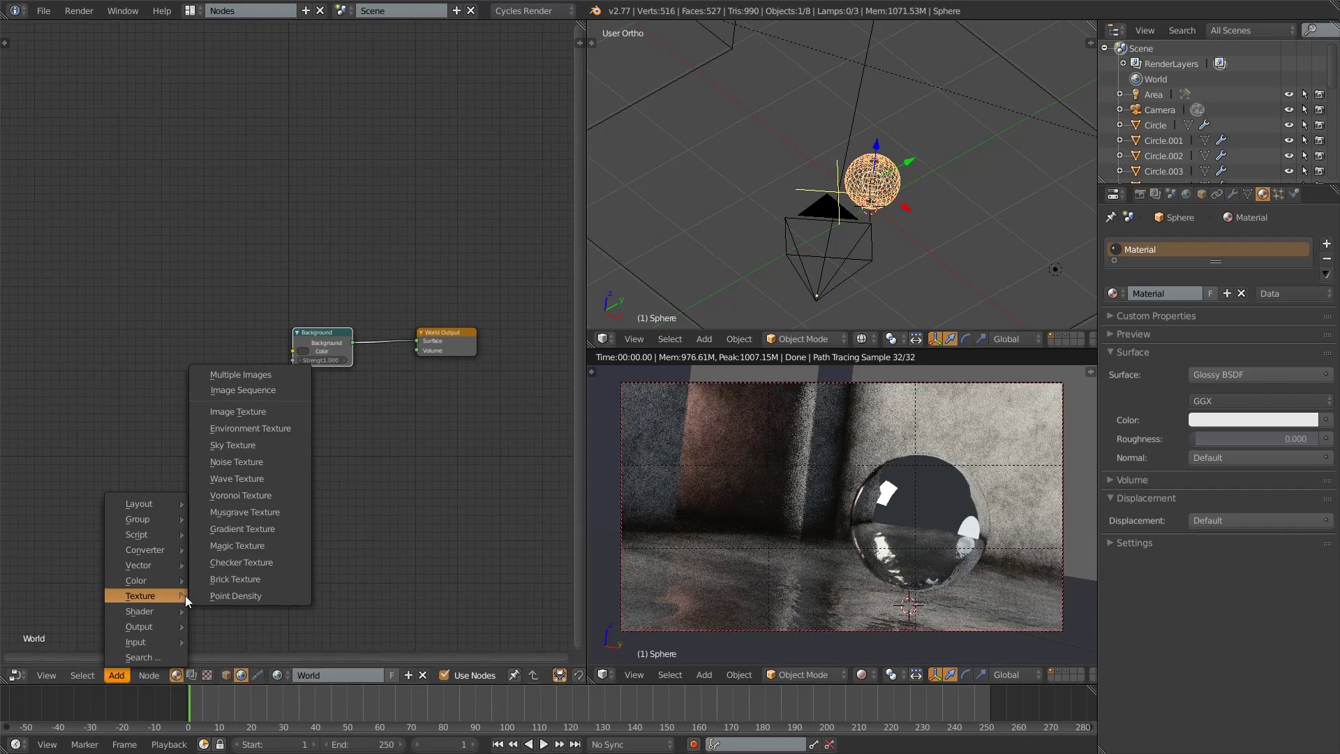
click(233, 405)
click(180, 317)
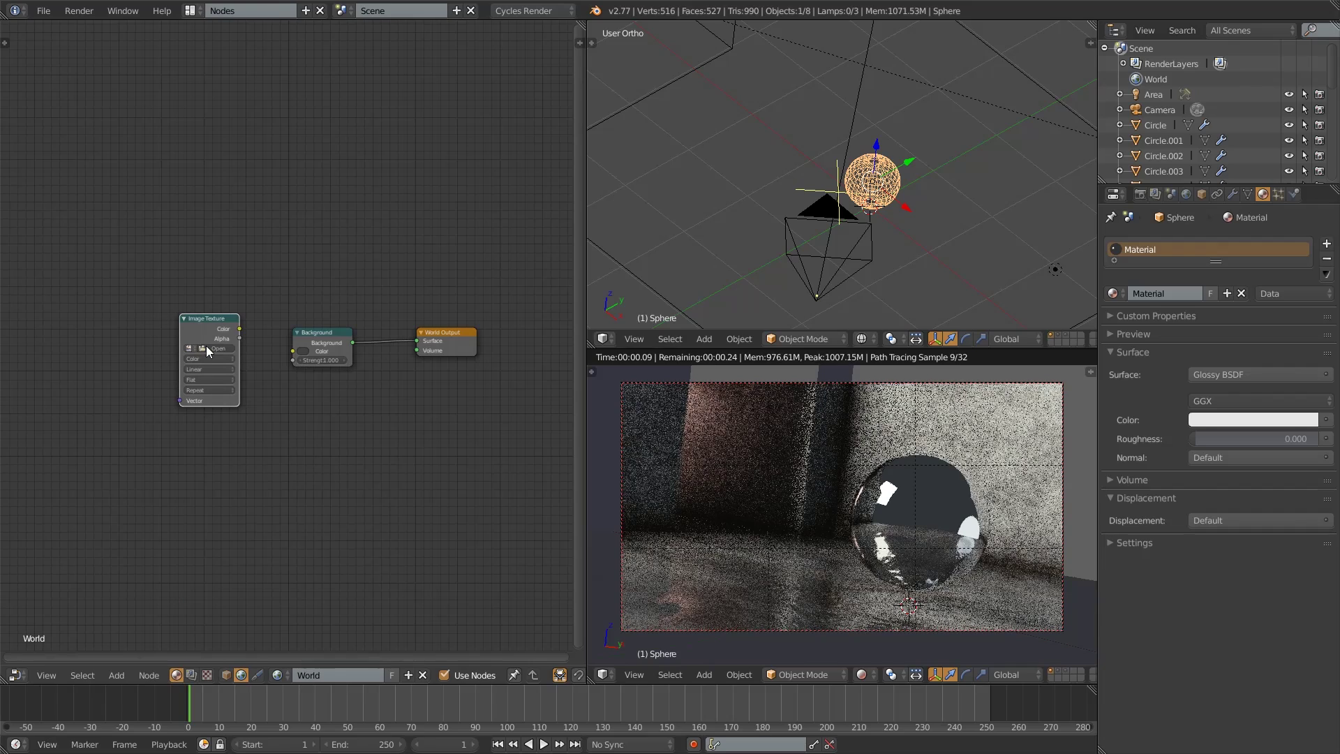
- Load warehouseHDR.jpg from barrels\tutorial\textures into the Image Texture node and link its color to the Background color
click(208, 349)
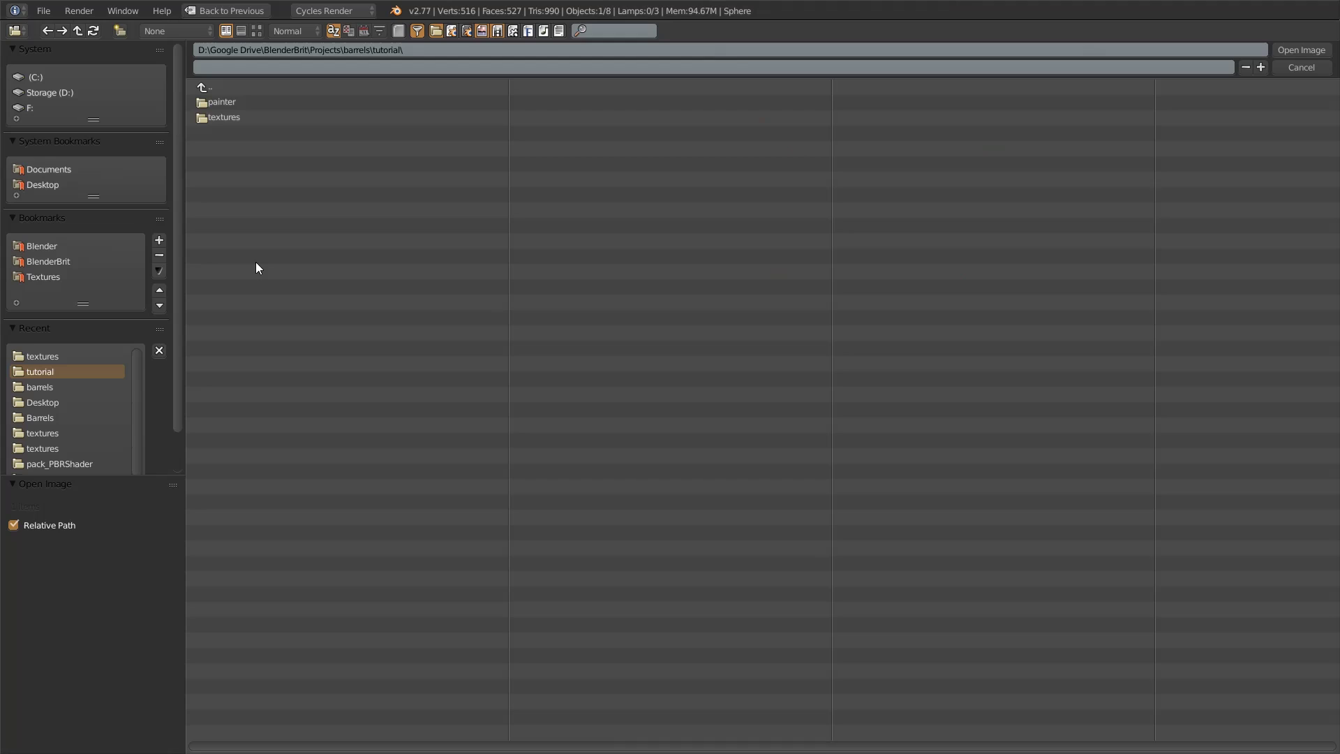
click(64, 263)
click(65, 275)
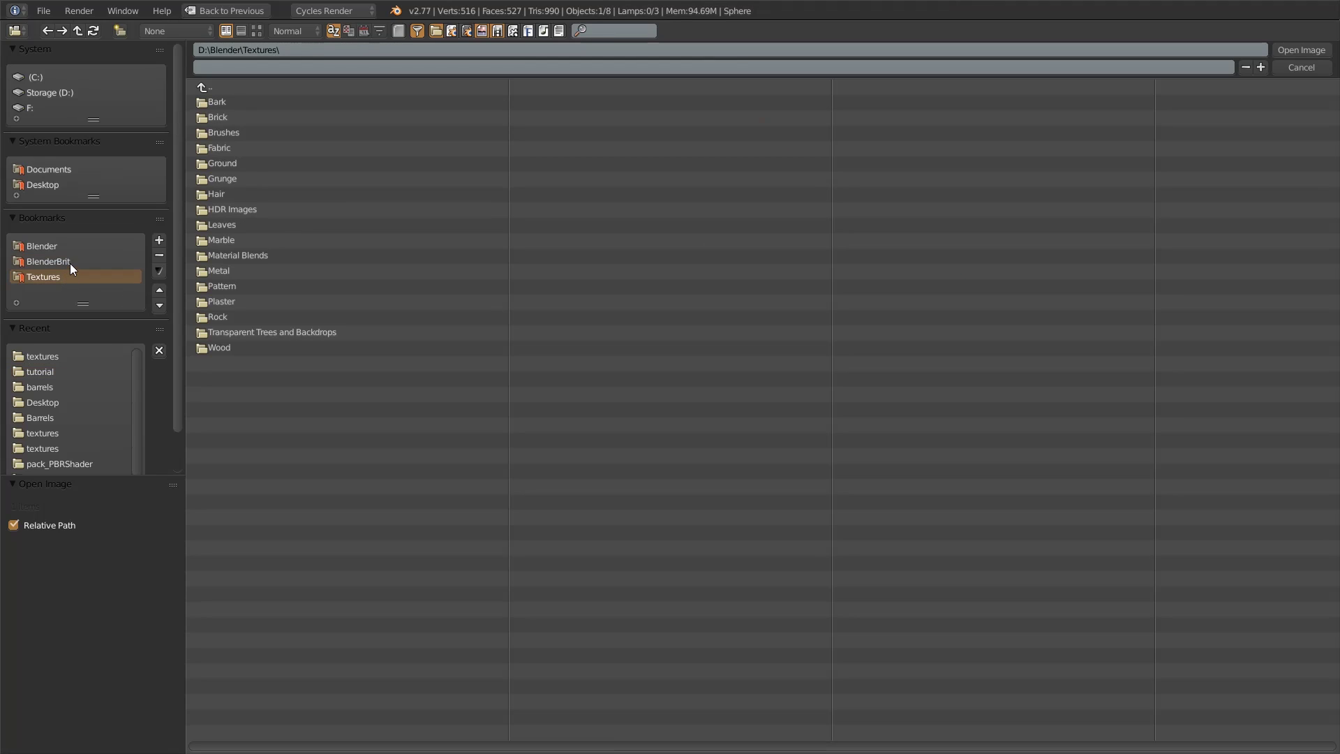
click(68, 264)
click(228, 222)
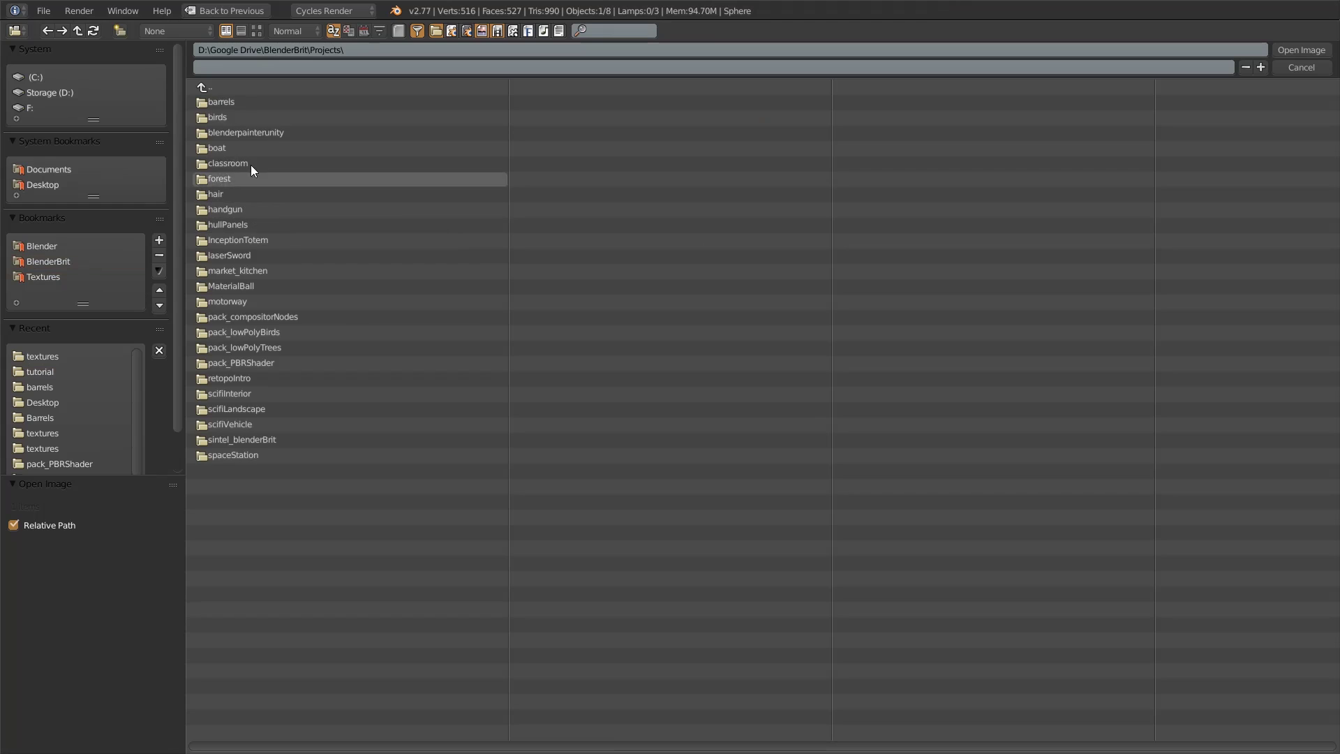
click(259, 104)
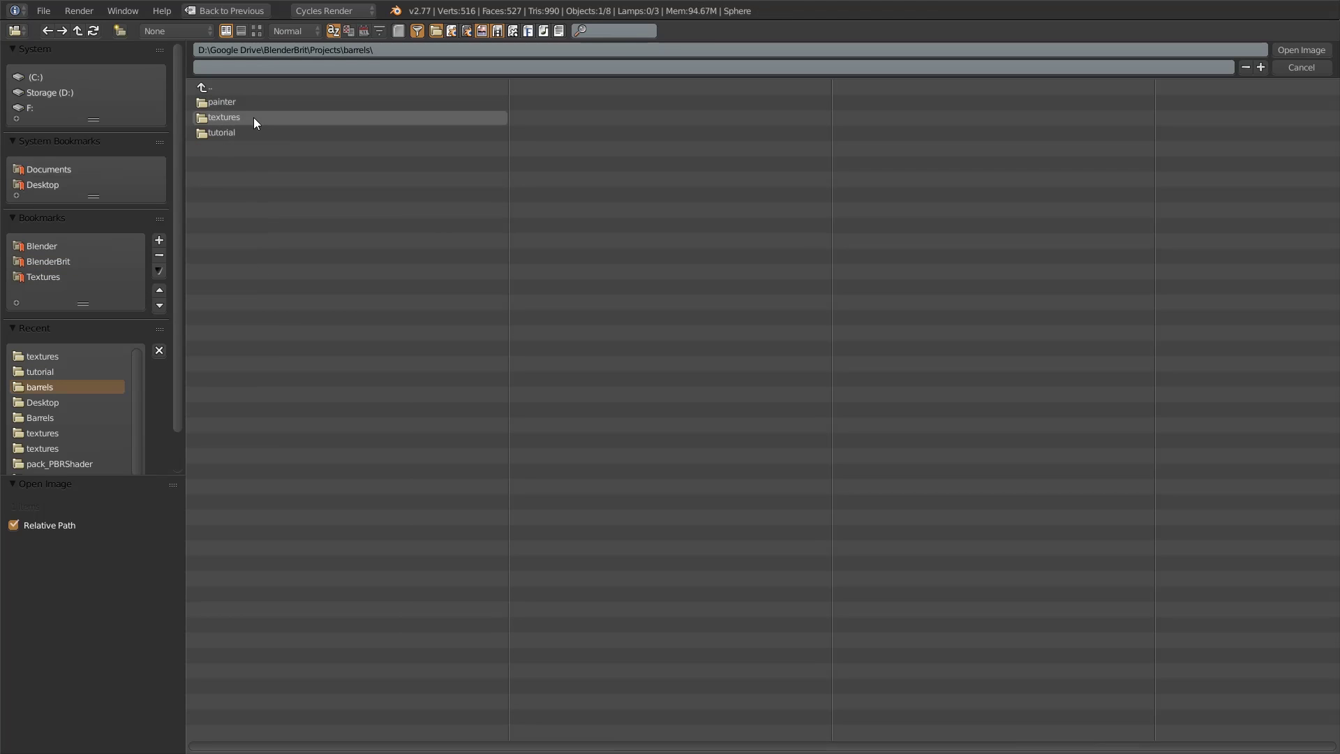
click(241, 88)
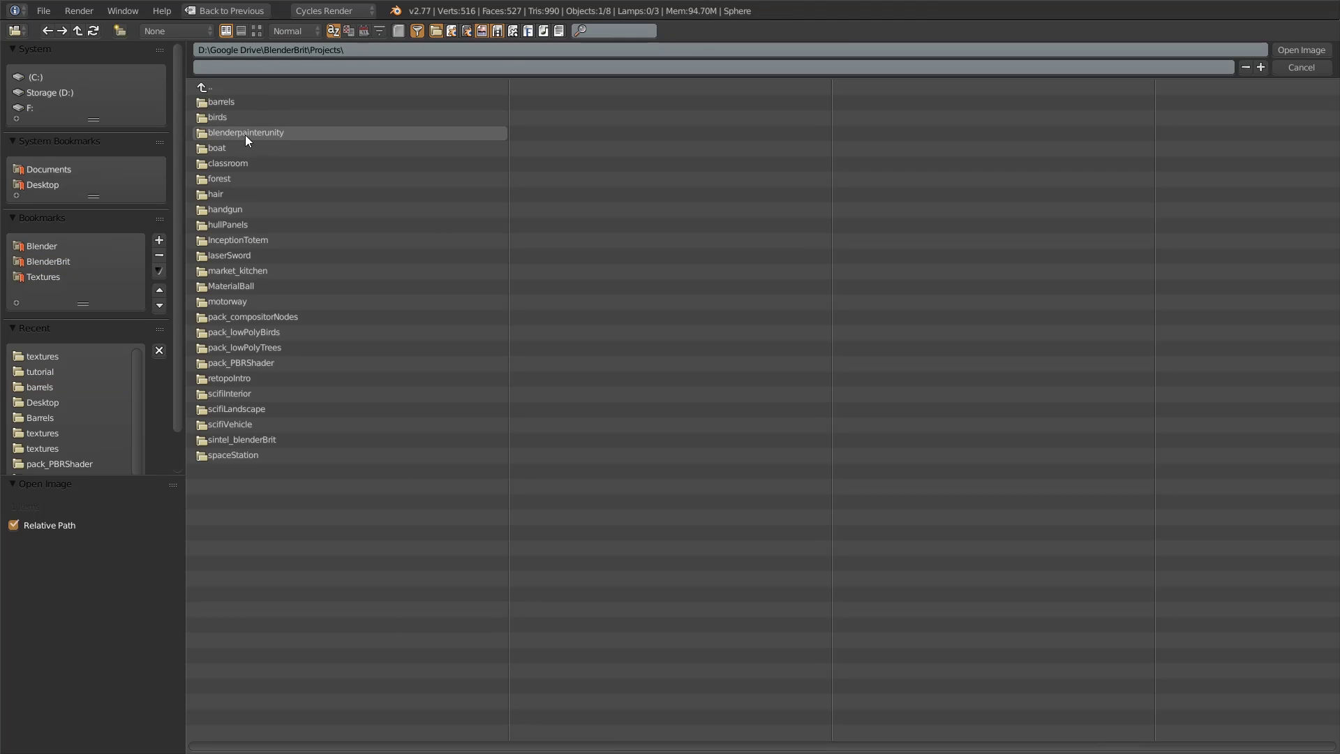
click(246, 104)
click(246, 119)
click(248, 114)
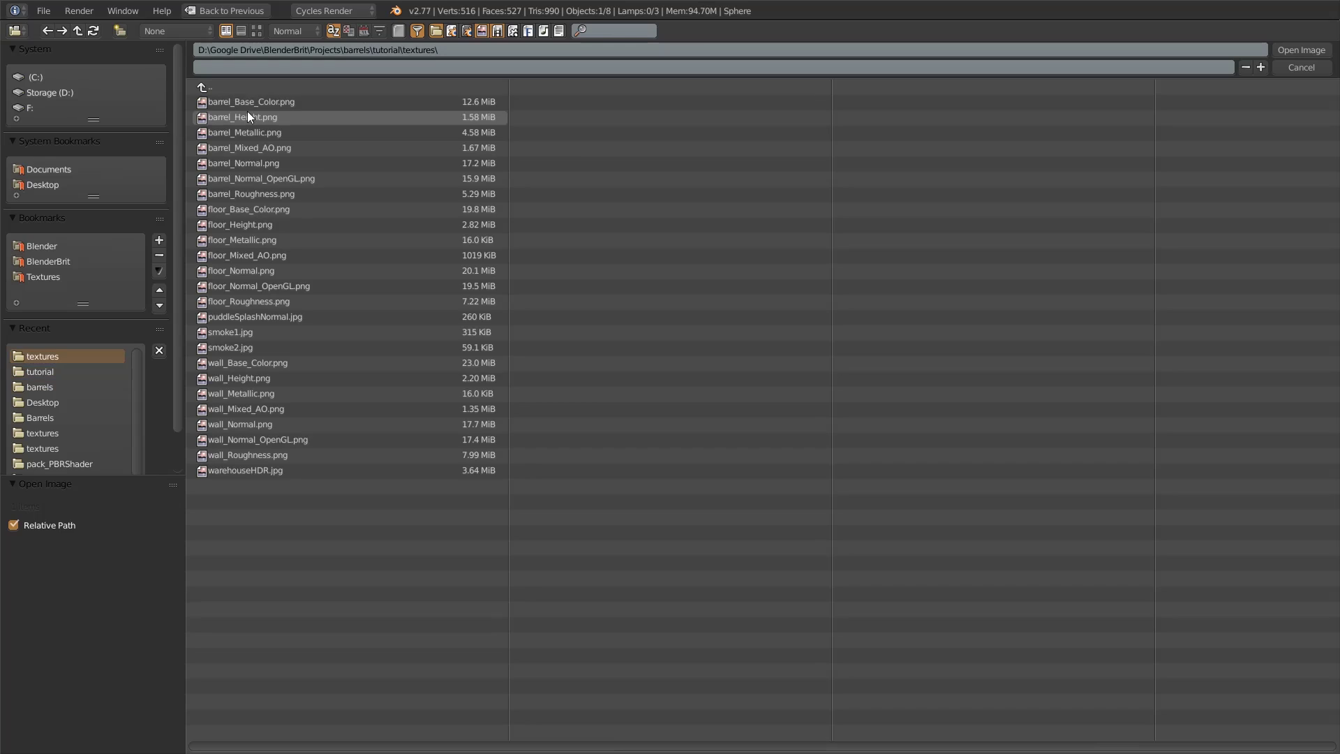
double_click(269, 469)
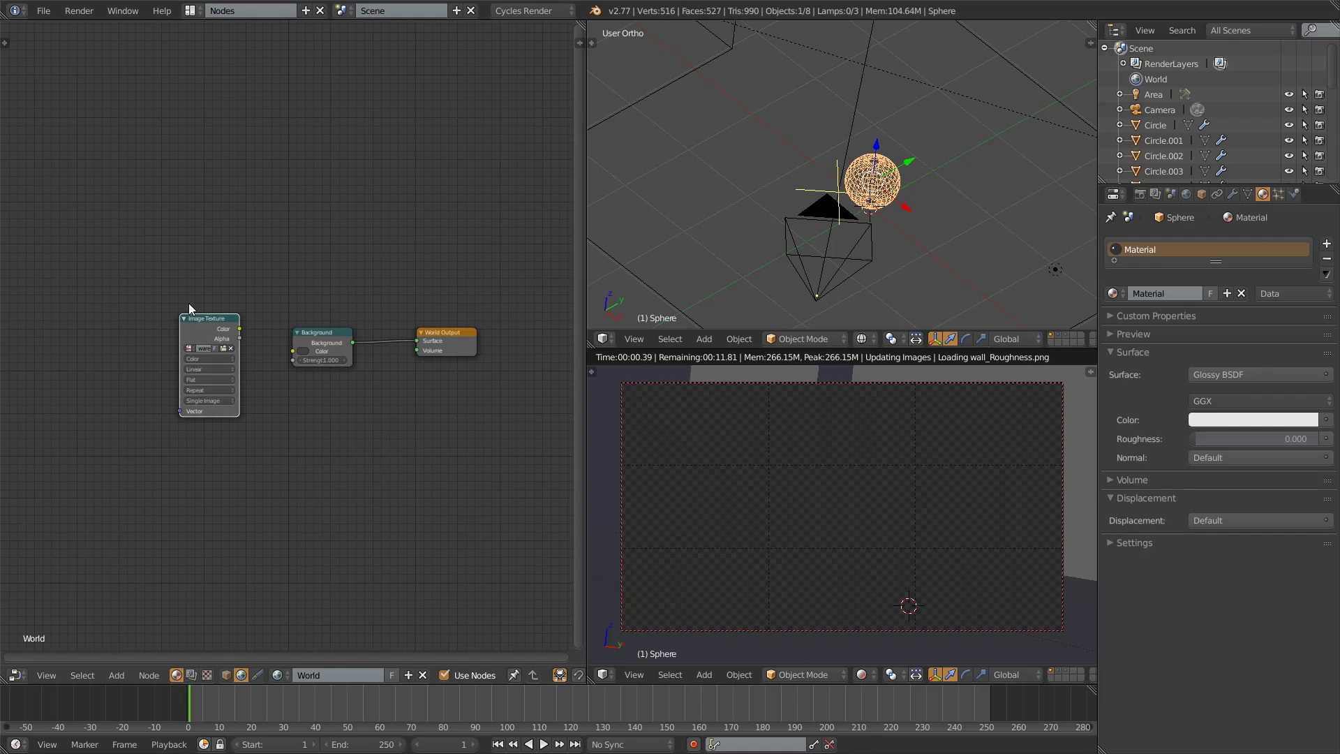
drag(240, 329, 293, 351)
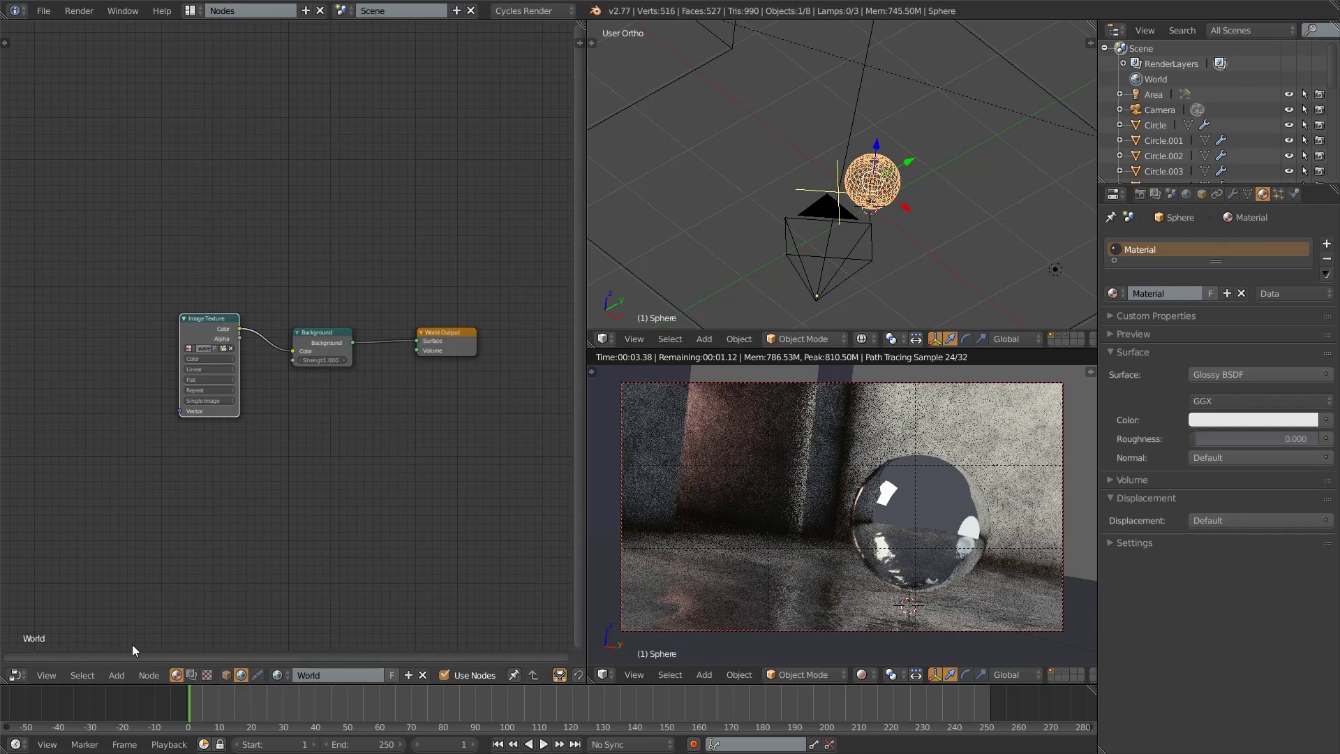
- Add an Environment Texture node to the world and assign it the loaded warehouse HDR image
click(117, 674)
mouse_move(162, 592)
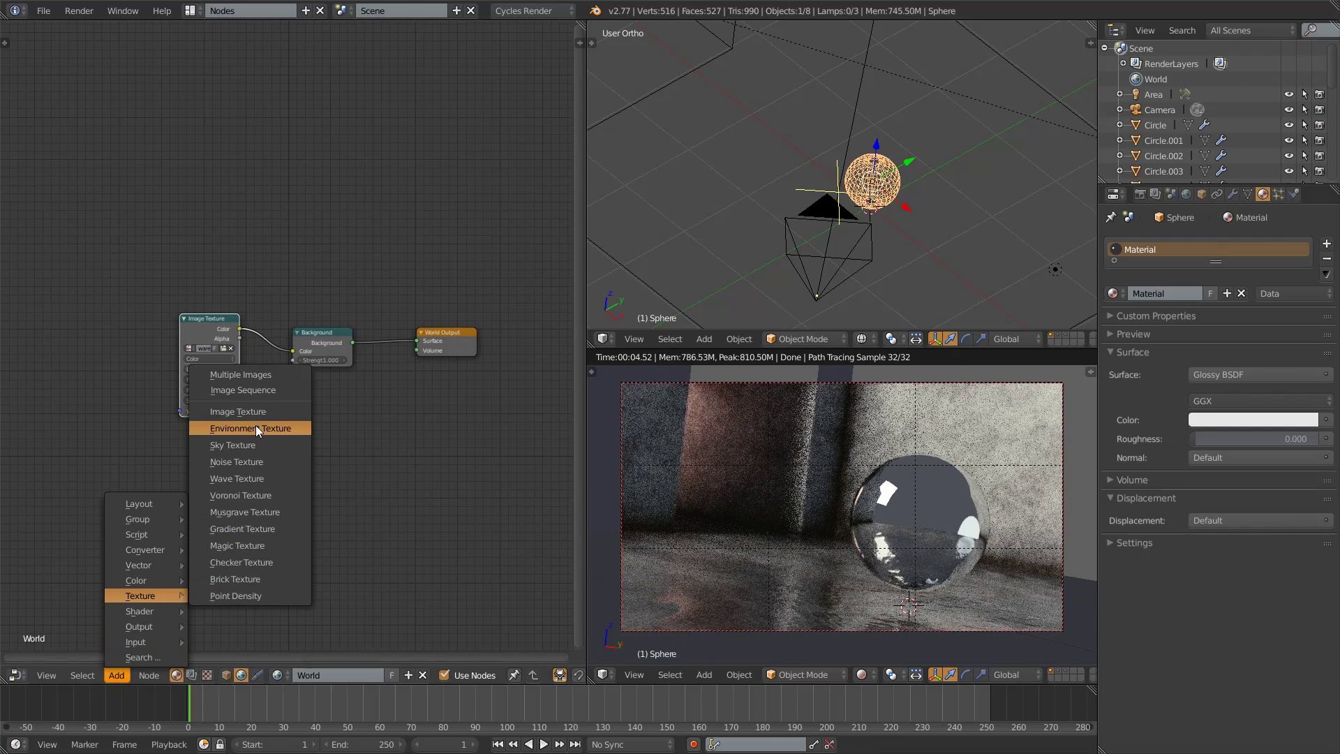
click(256, 427)
click(208, 465)
click(207, 460)
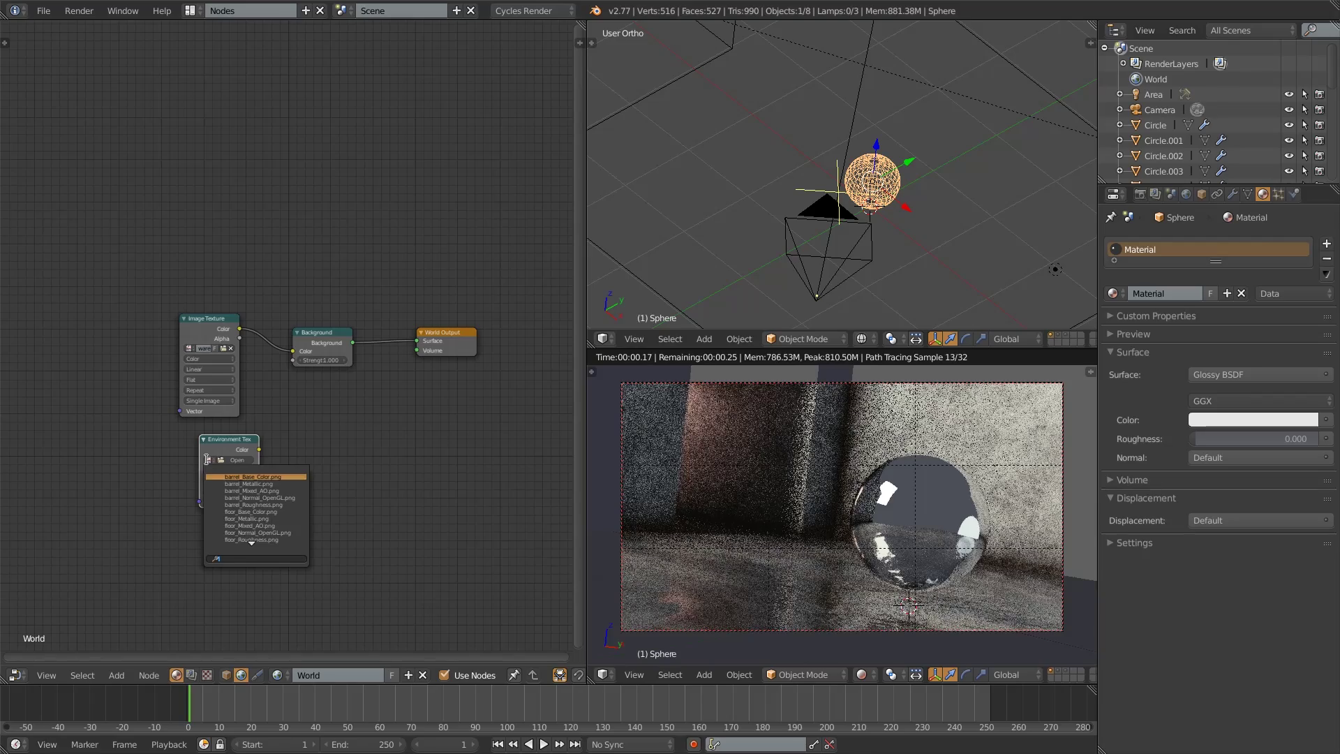
text(wal)
click(257, 512)
- Link the Environment Texture color to the Background color and delete the Image Texture node
drag(259, 449, 293, 351)
click(213, 325)
key(x)
- Align the Environment Texture node with the Background node, leaving a wide gap between them
drag(226, 439, 223, 332)
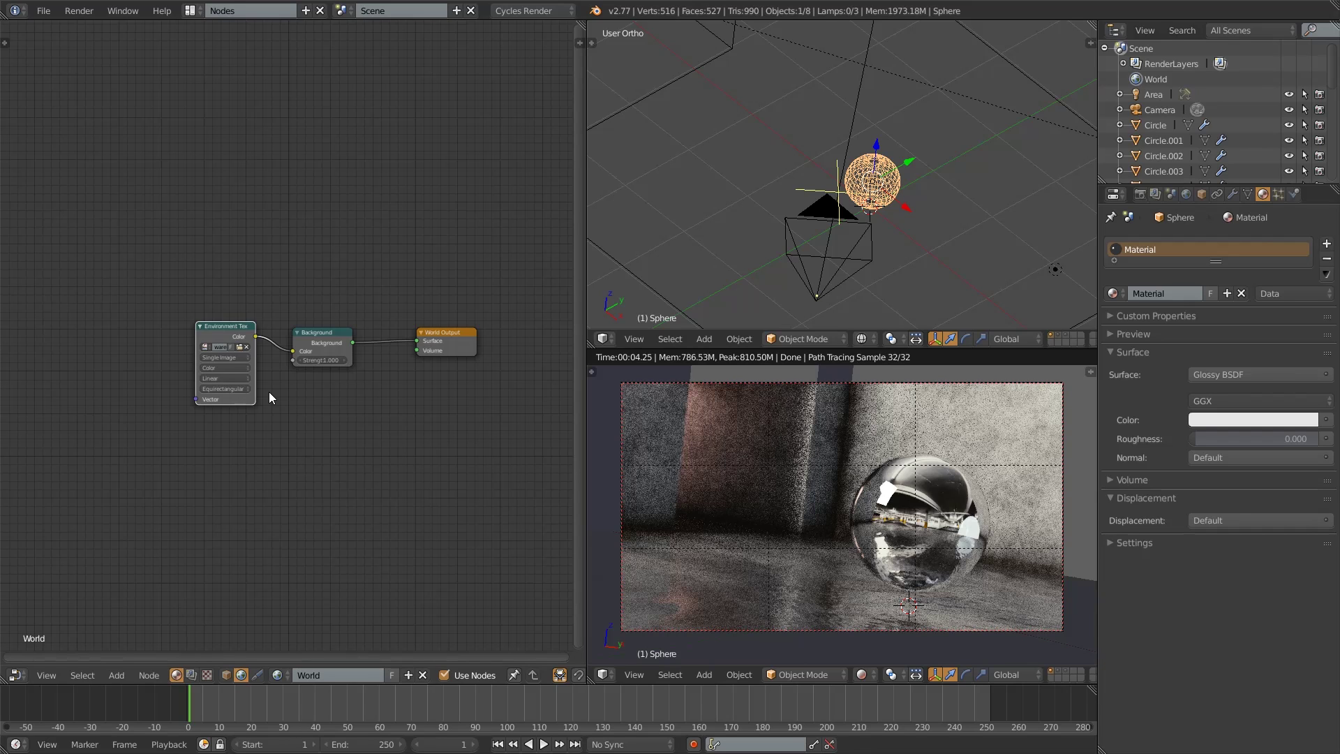
middle_drag(299, 393, 381, 415)
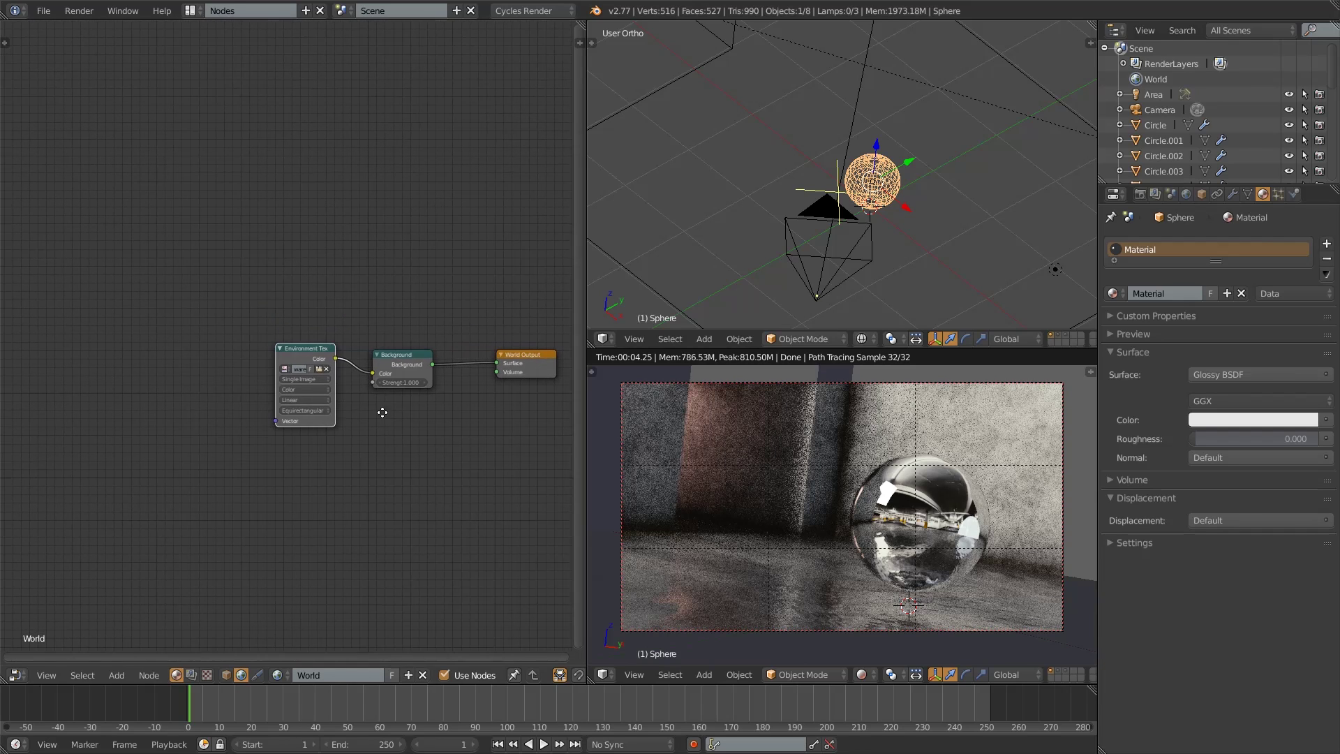
drag(315, 382, 230, 372)
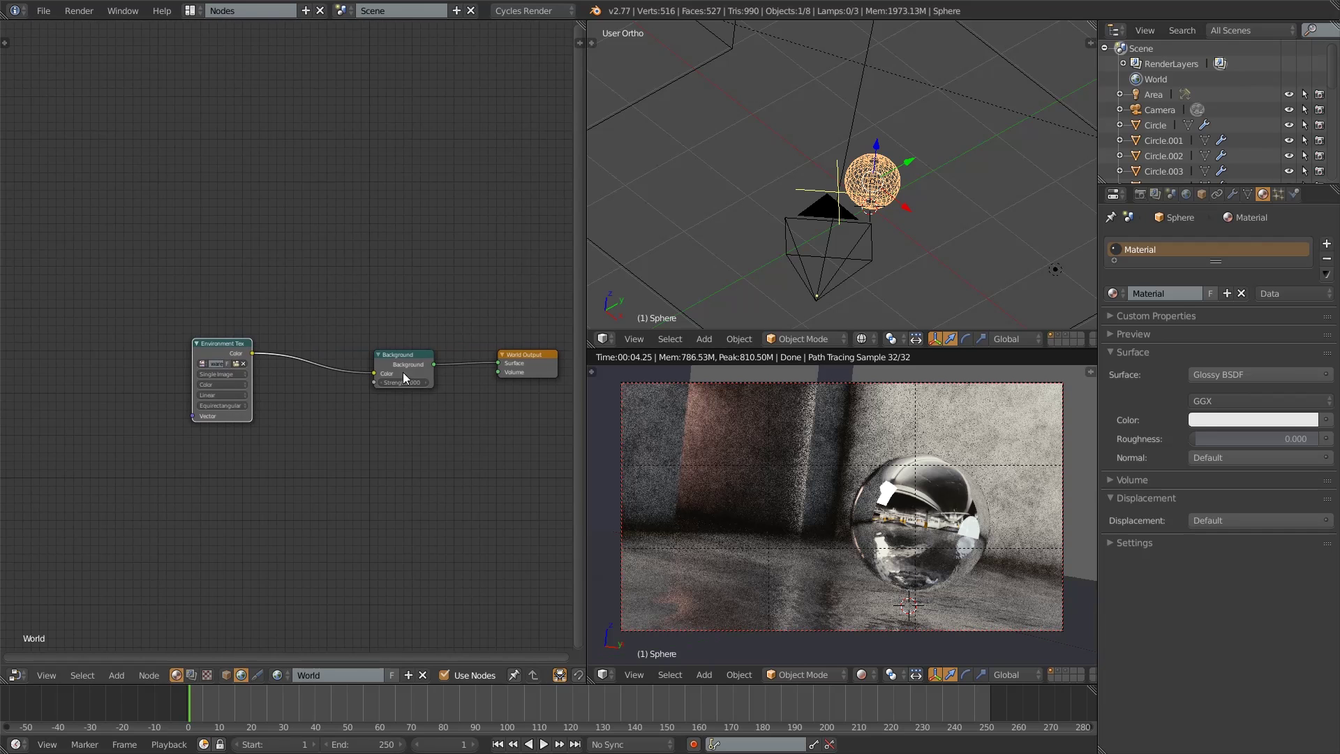
middle_drag(409, 377, 281, 420)
scroll(286, 429, up, 2)
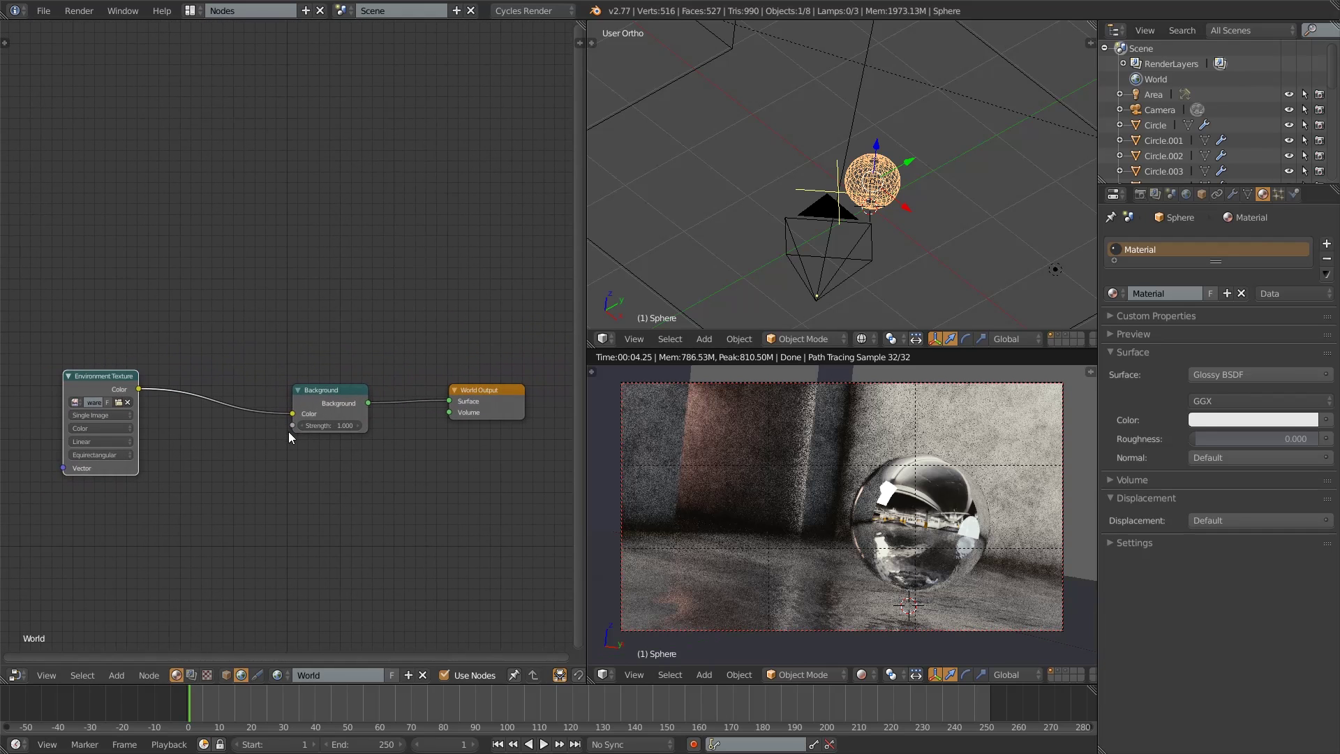
- Select the point lamp in the small room adjoining the warehouse
middle_drag(769, 215, 836, 223)
scroll(837, 223, up, 1)
right_click(788, 171)
right_click(681, 79)
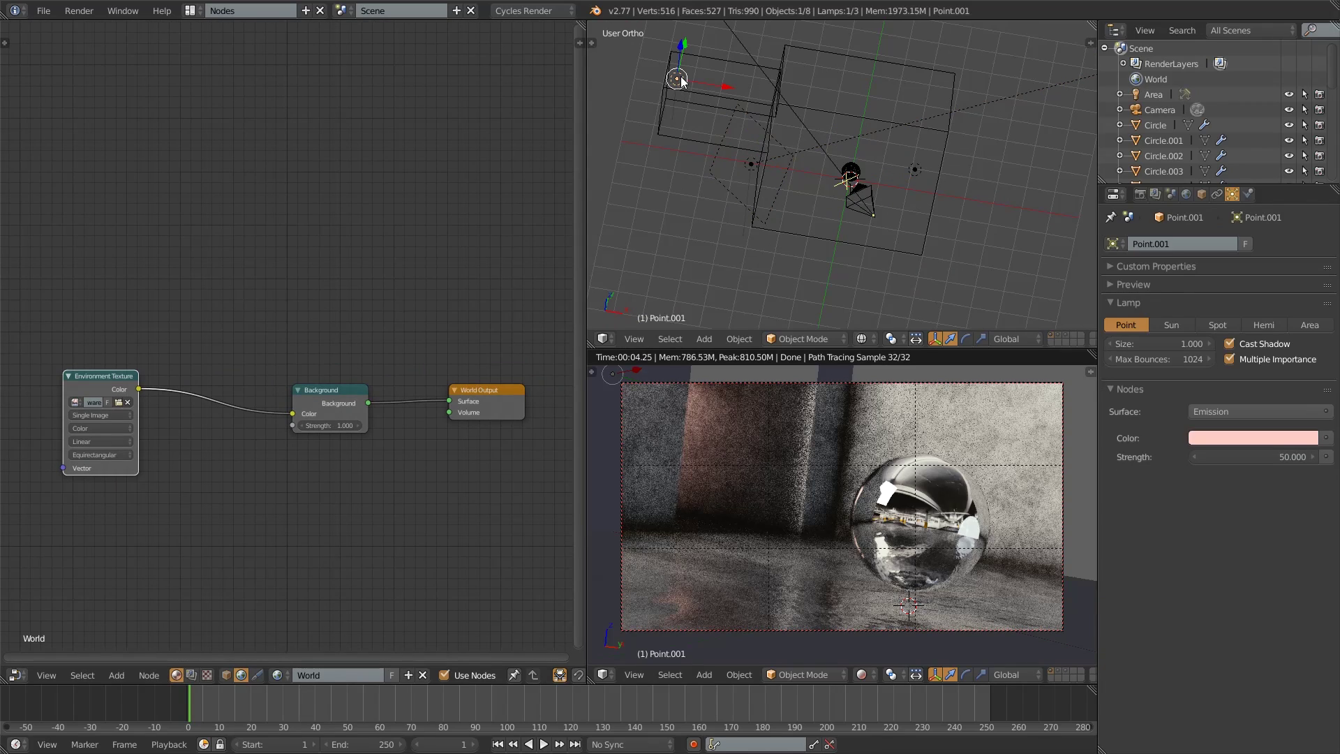
- Select the area lamp and both point lamps in turn to check their light settings
right_click(920, 168)
right_click(726, 172)
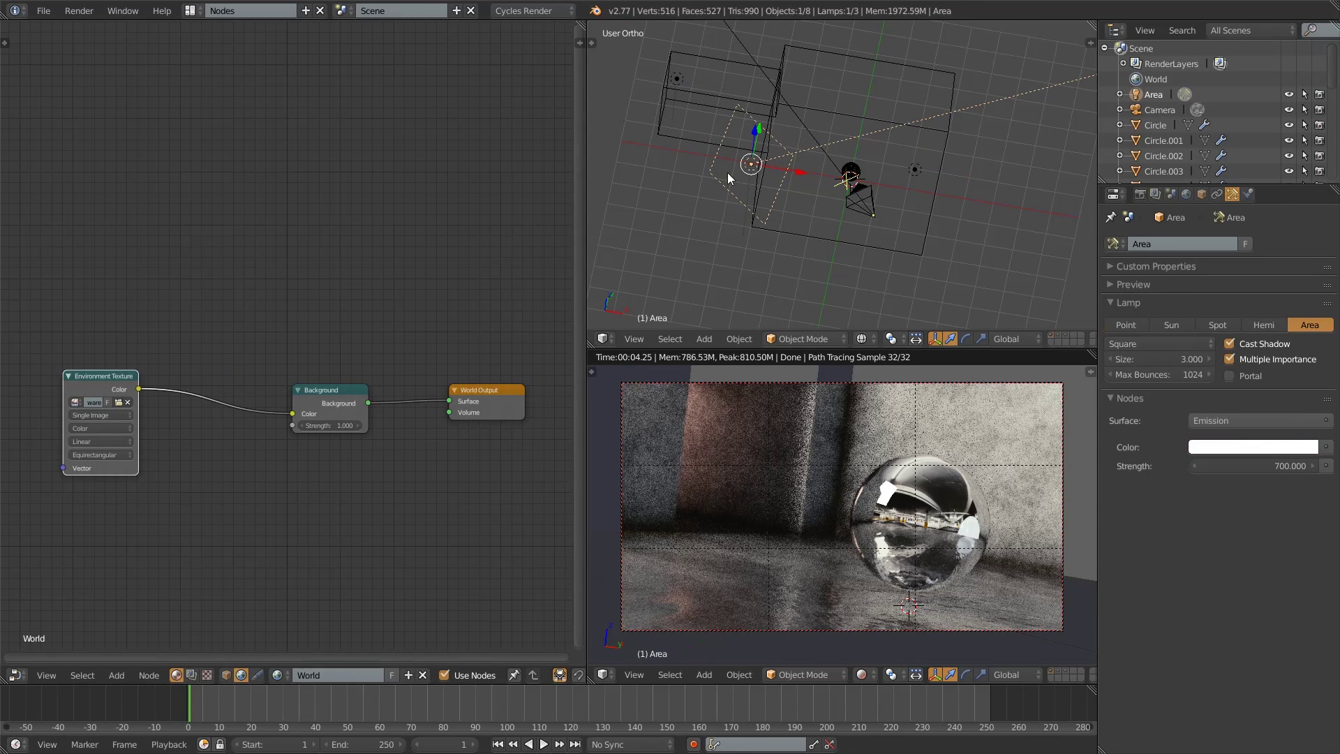
right_click(683, 72)
right_click(916, 168)
- Add a Light Path node above the Environment Texture and link Is Reflection Ray to the Background strength
click(116, 675)
mouse_move(162, 643)
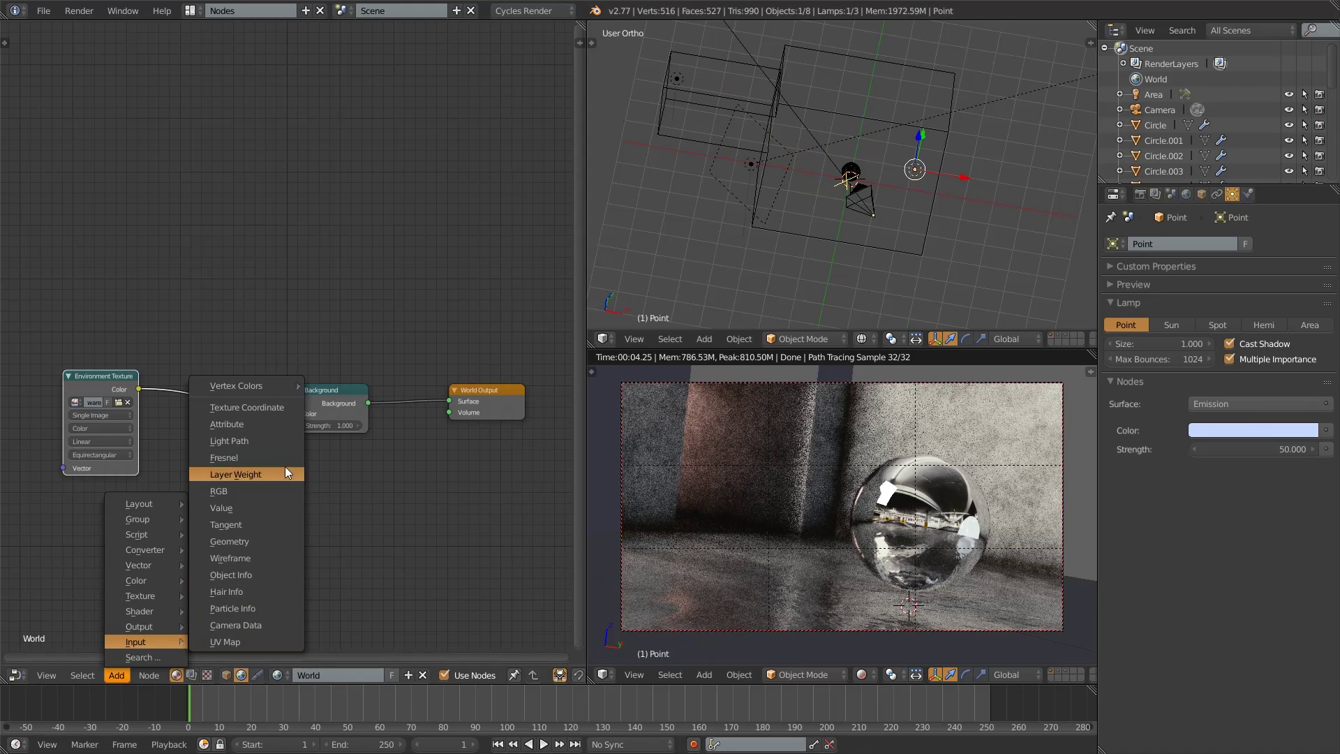
click(265, 441)
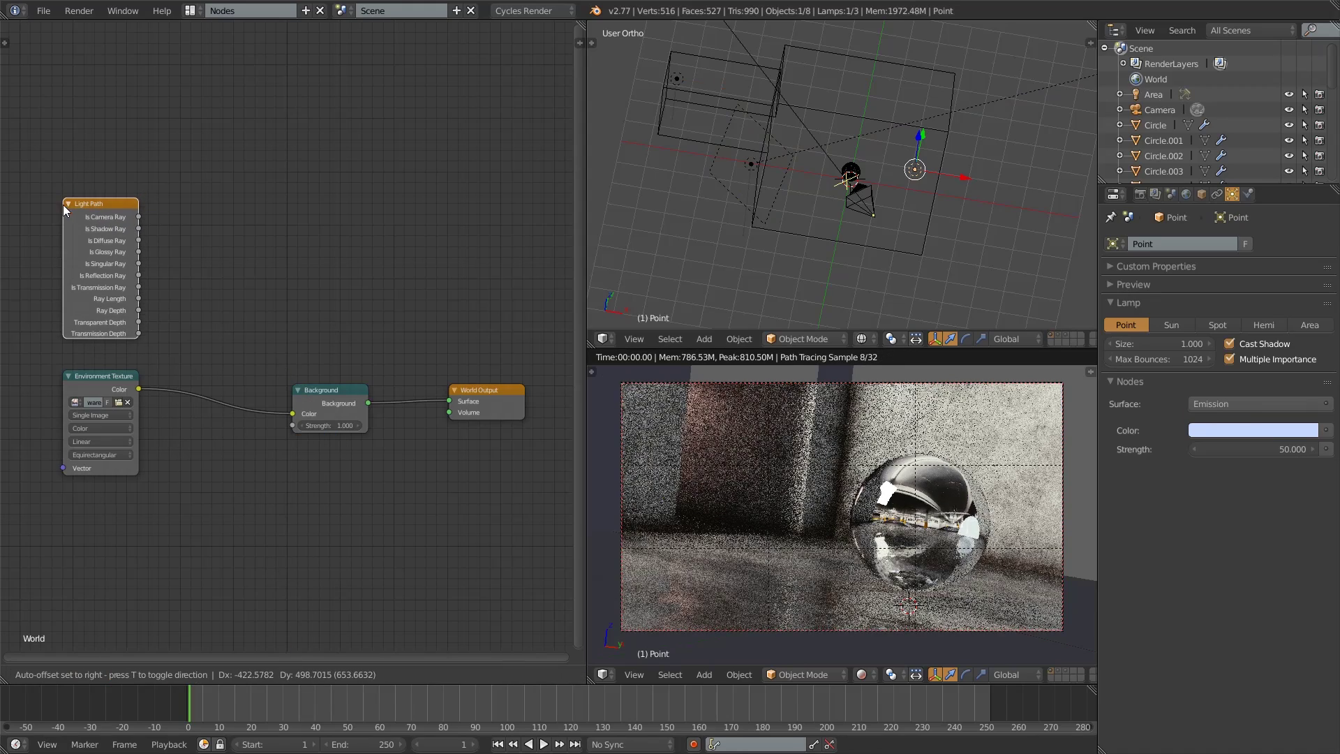
click(55, 205)
drag(137, 286, 292, 425)
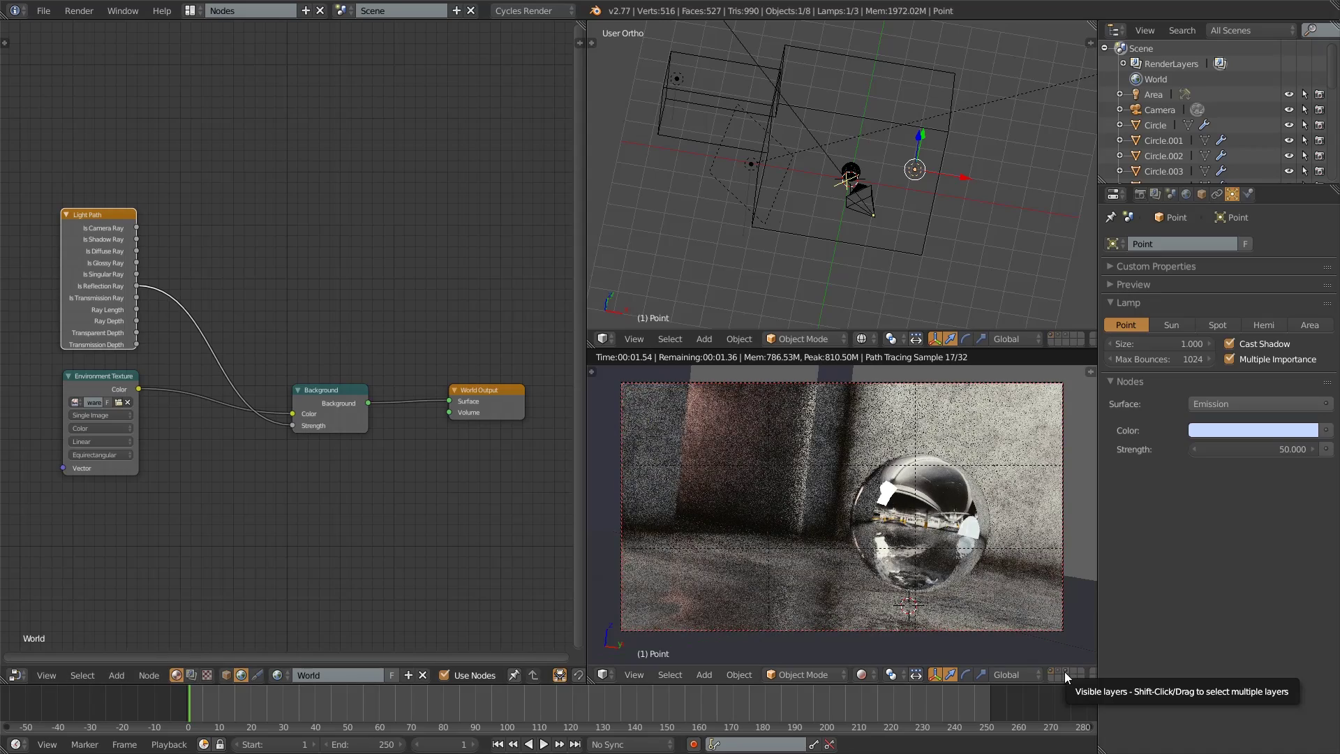
- Move the area lamp and both point lamps together to the hidden layer 9
right_click(726, 178)
shift+right_click(681, 82)
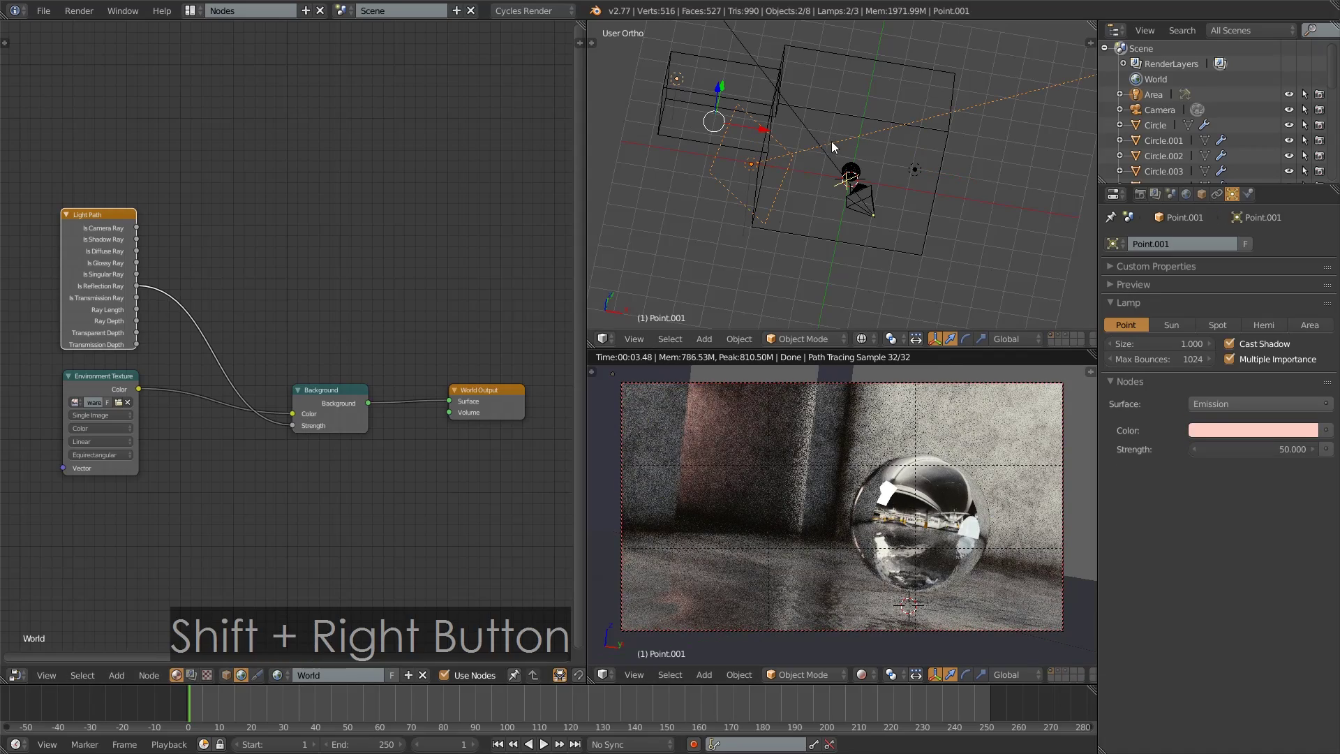
shift+right_click(919, 174)
key(m)
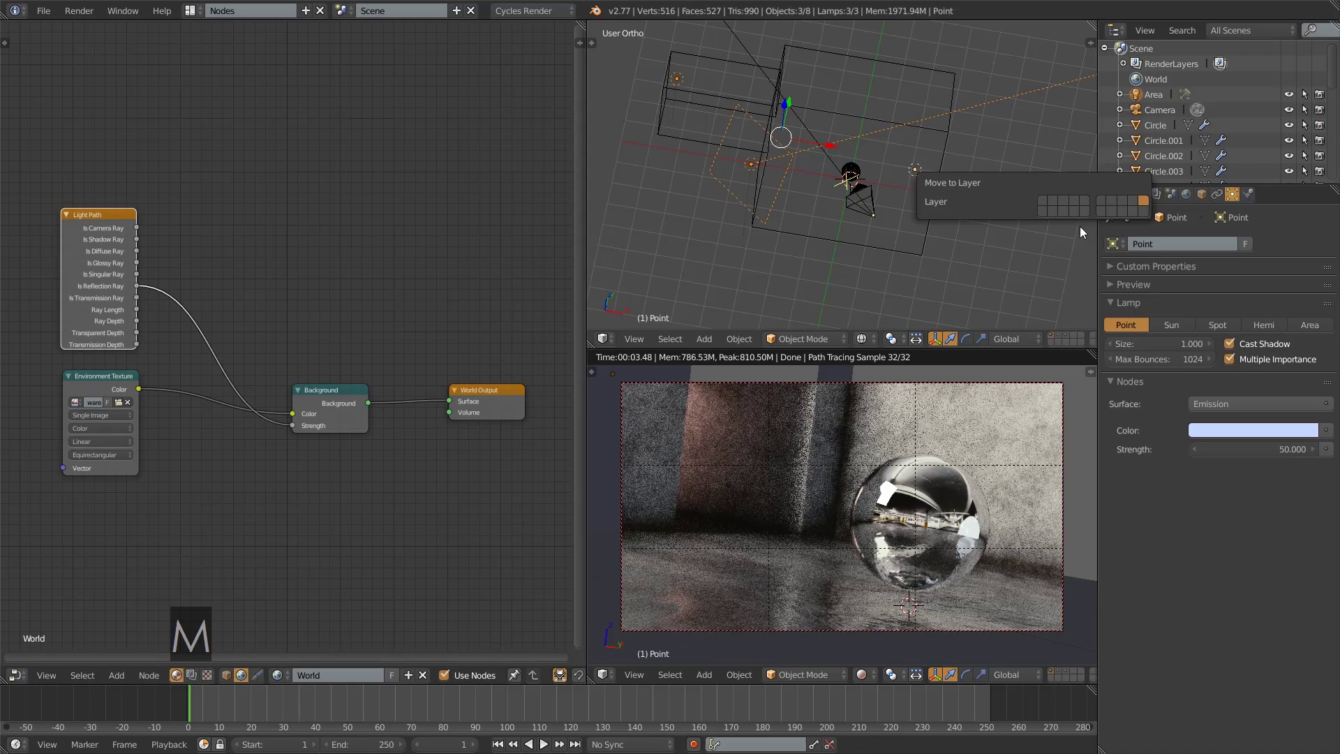
click(1134, 200)
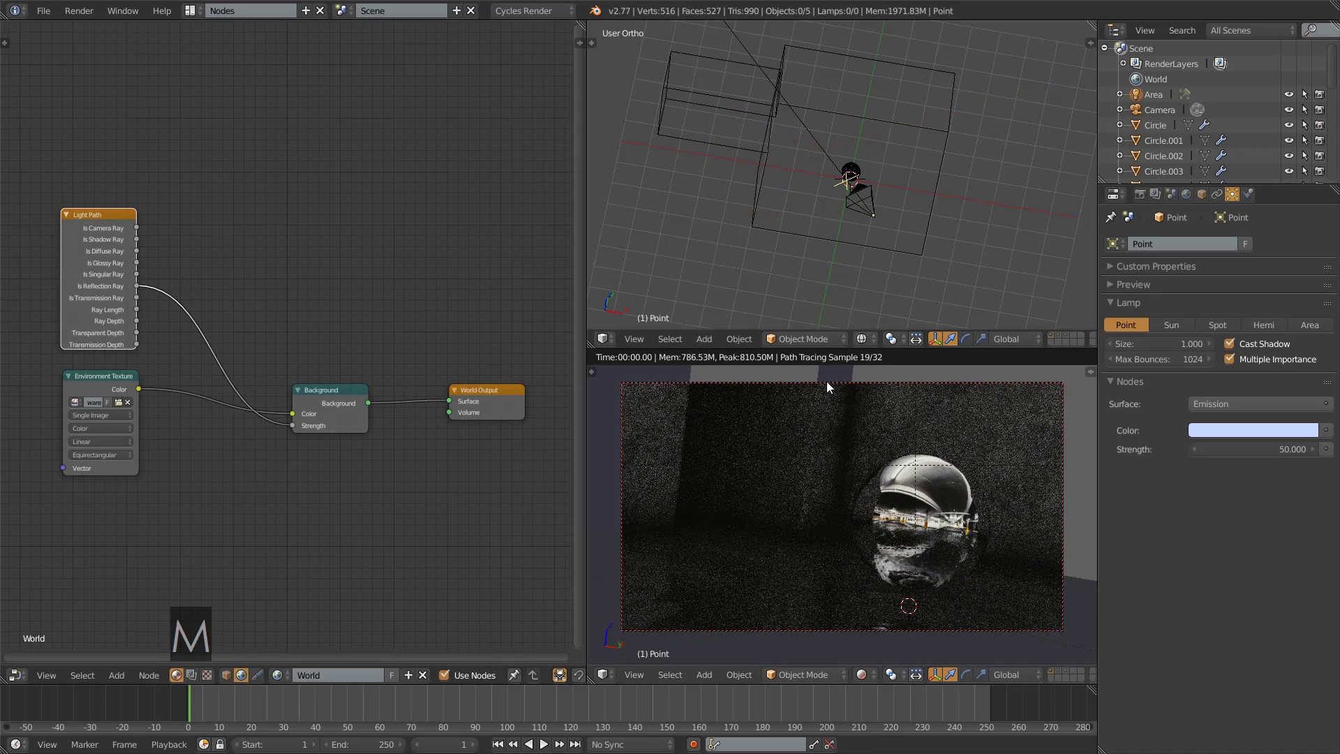
- Cut the Light Path link to the Background node and set the Background strength to 2
ctrl+drag(258, 379, 174, 423)
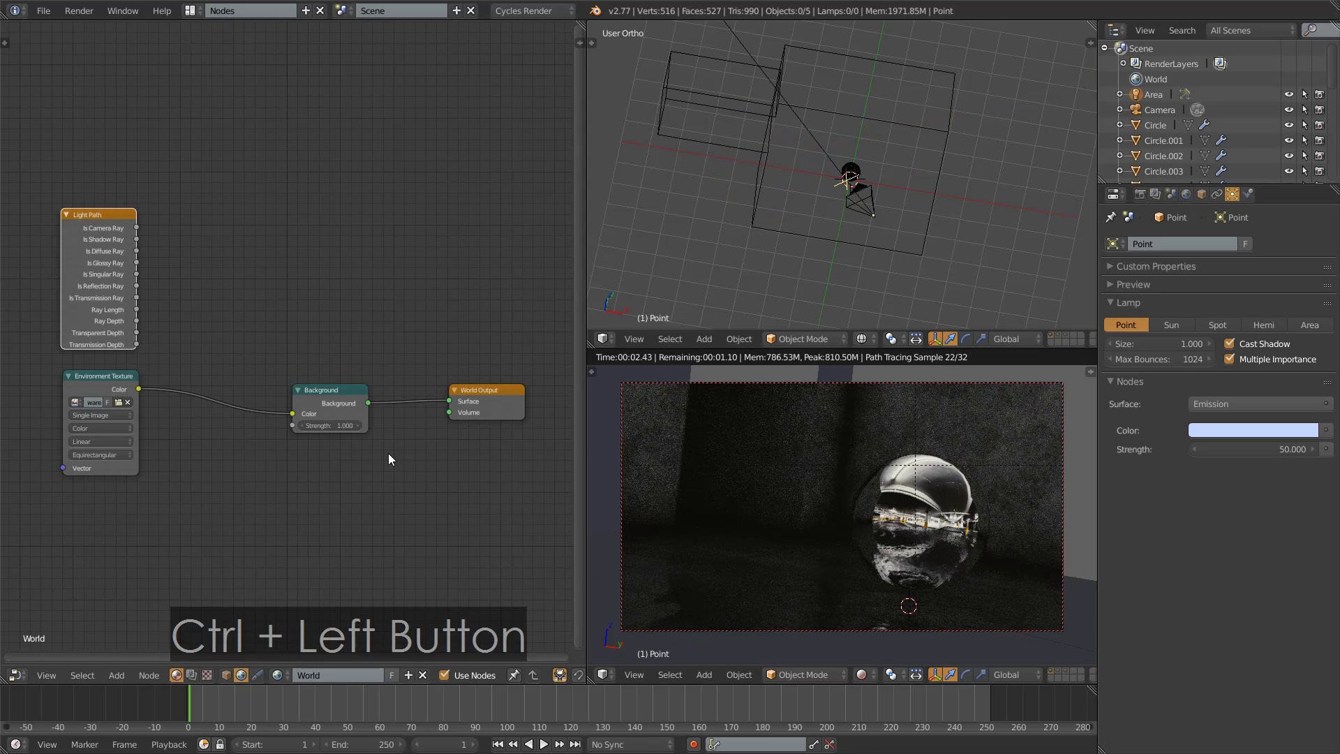
mouse_move(326, 482)
middle_down()
mouse_move(398, 462)
mouse_move(321, 474)
middle_up()
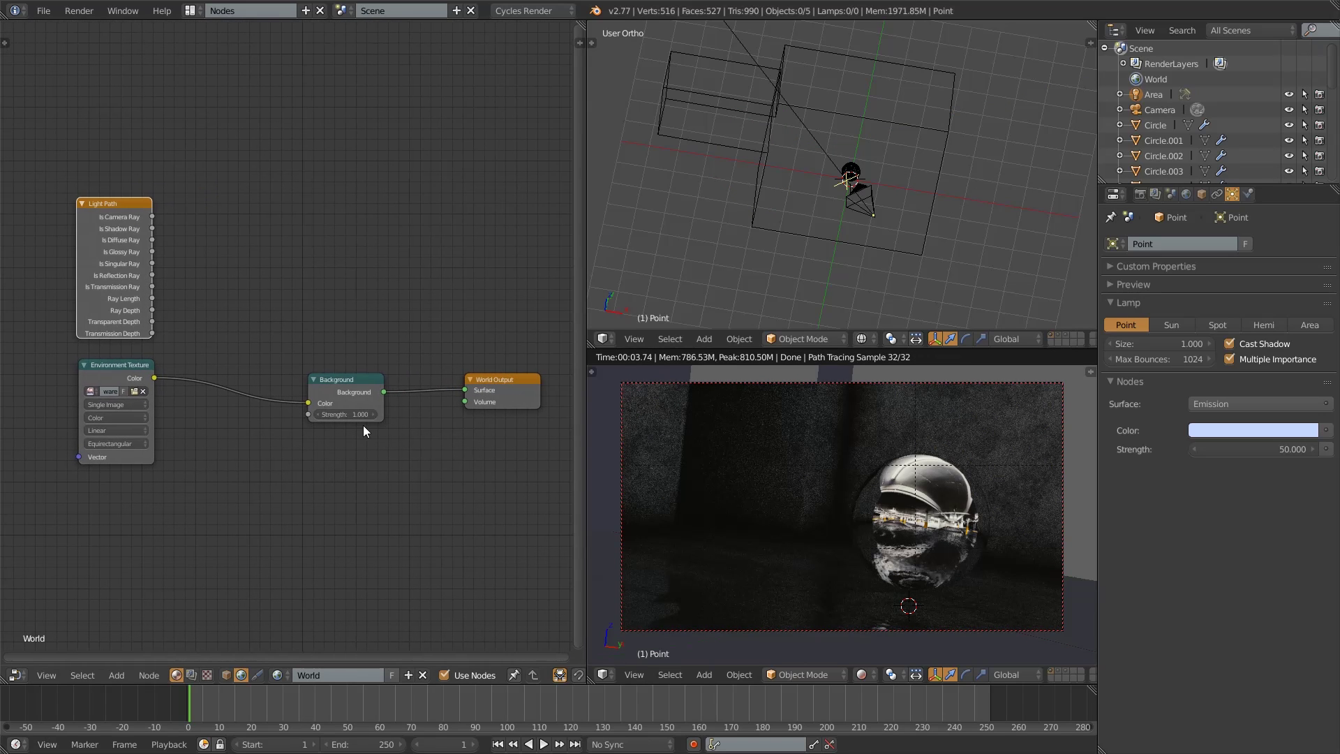
text(2)
key(Return)
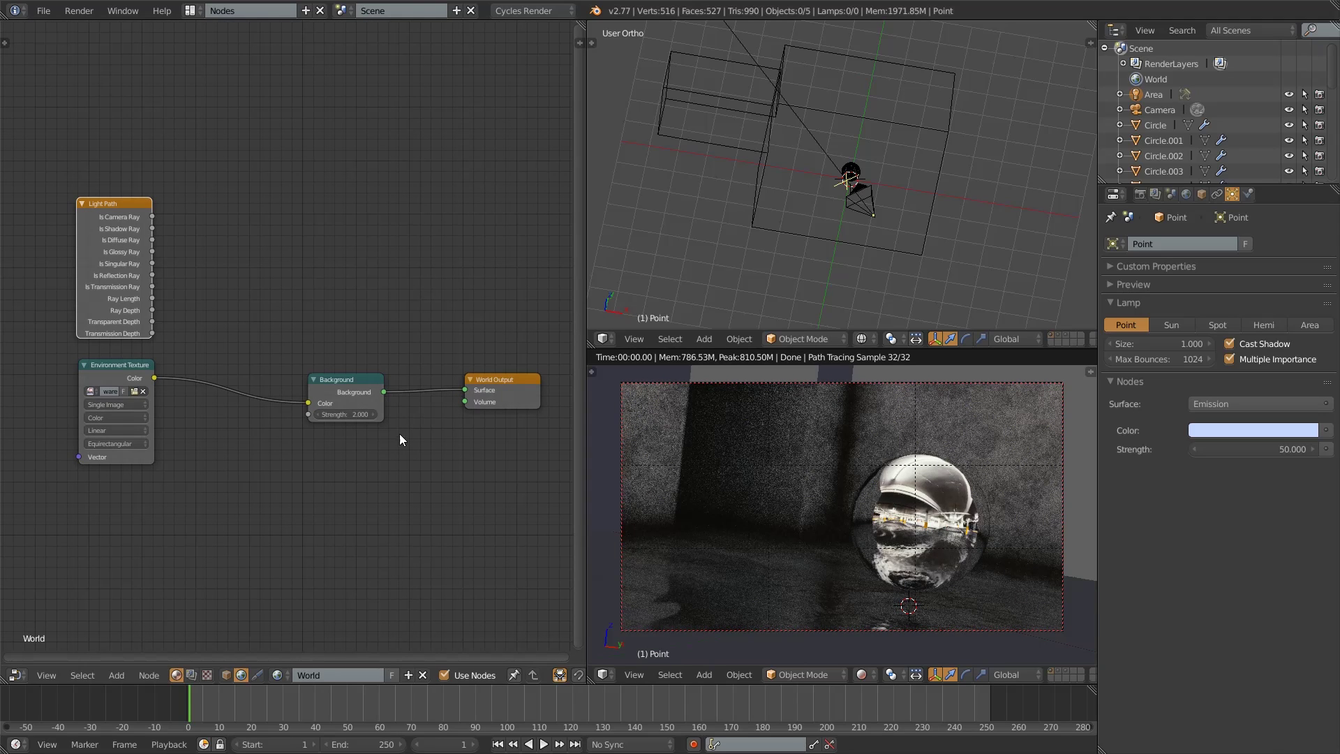
- Add a Math node between the Light Path and Background nodes and set its operation to Multiply
click(112, 677)
mouse_move(165, 548)
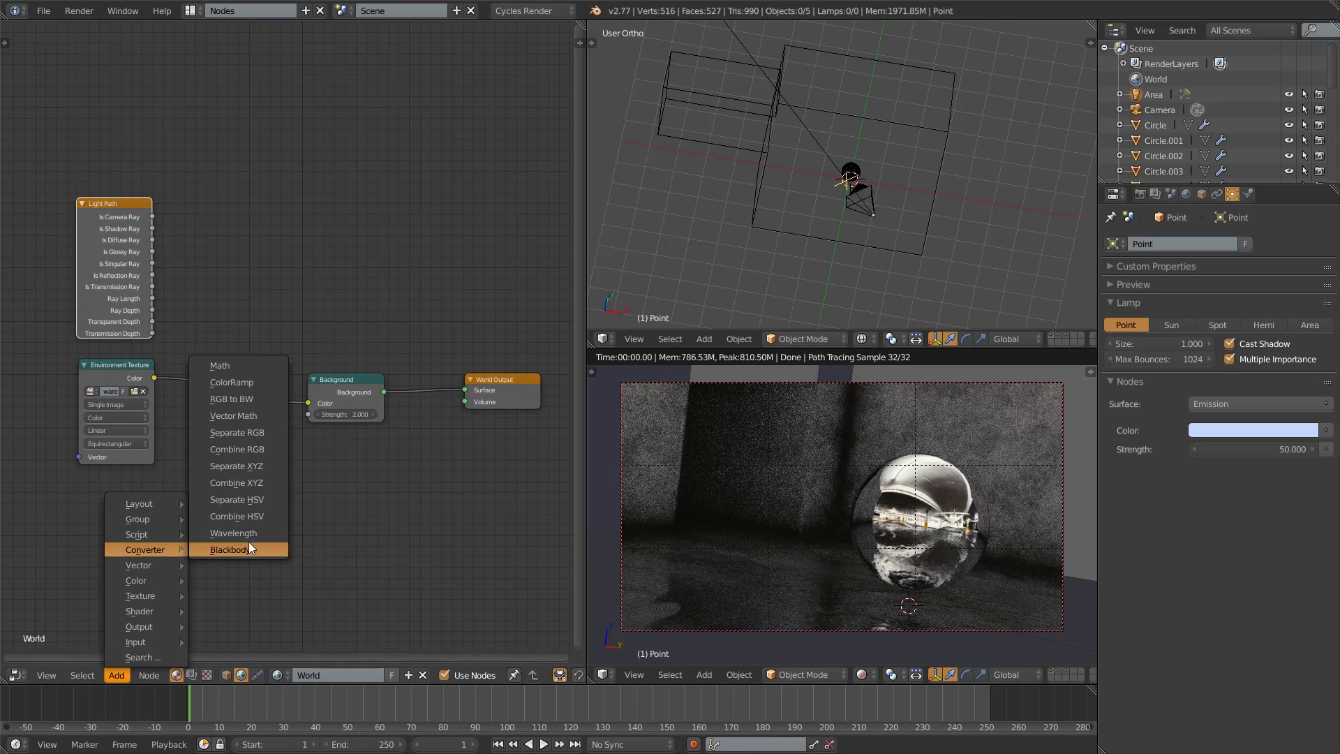
click(237, 366)
click(245, 255)
click(246, 257)
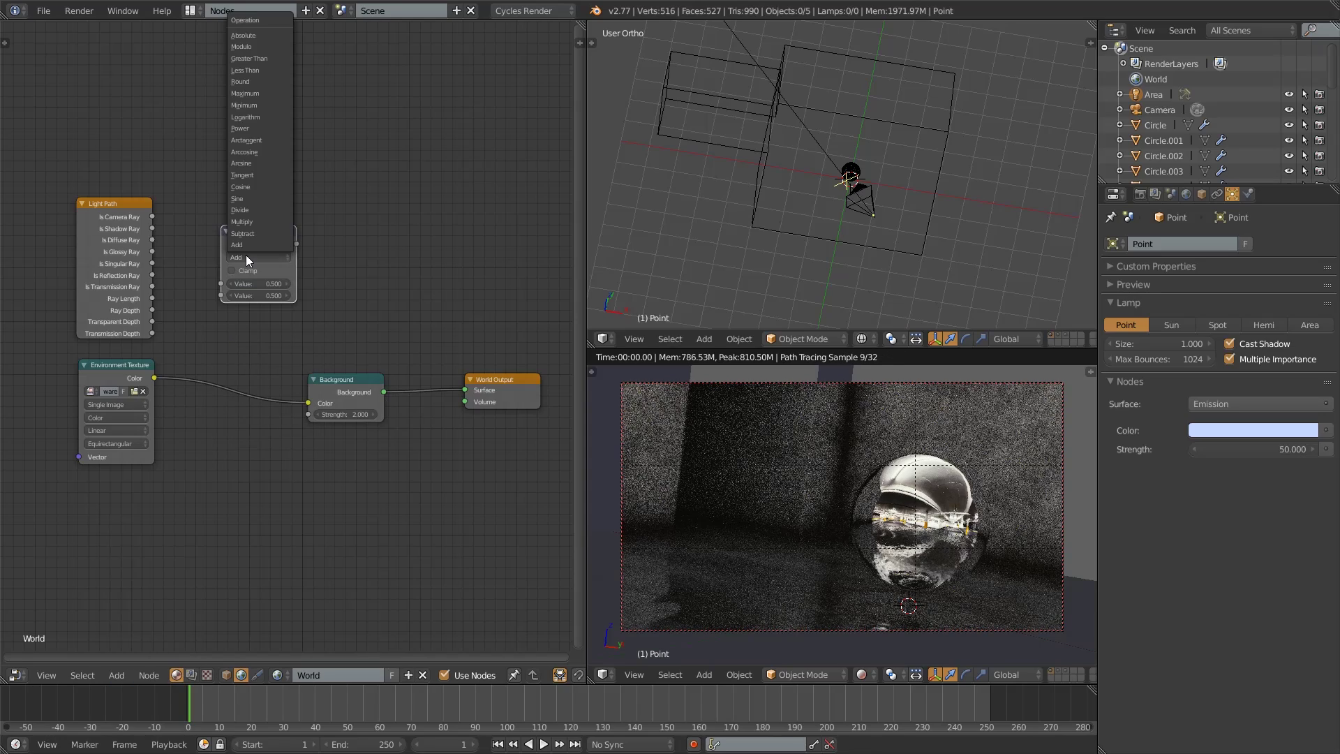
click(253, 222)
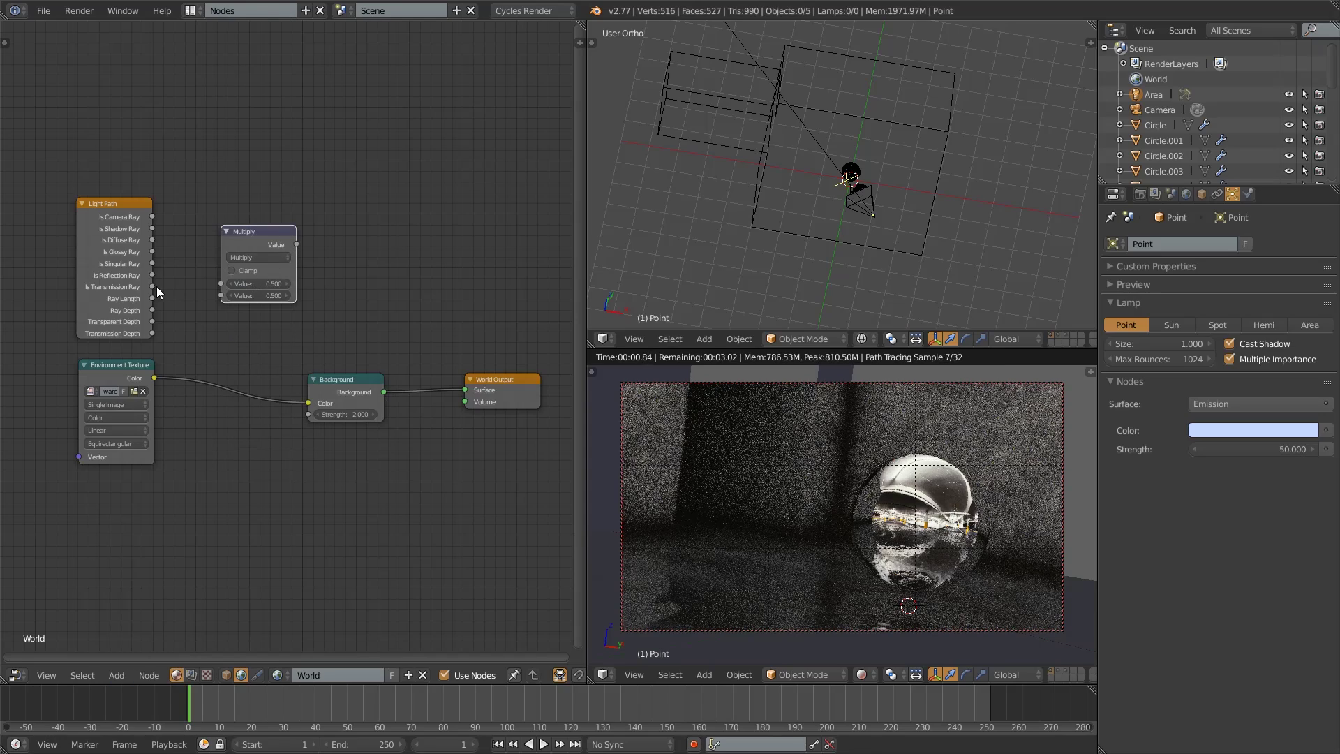
- Link Is Reflection Ray to the Multiply node's first value and set its second value to 2
drag(151, 275, 221, 285)
click(273, 296)
text(1)
key(Return)
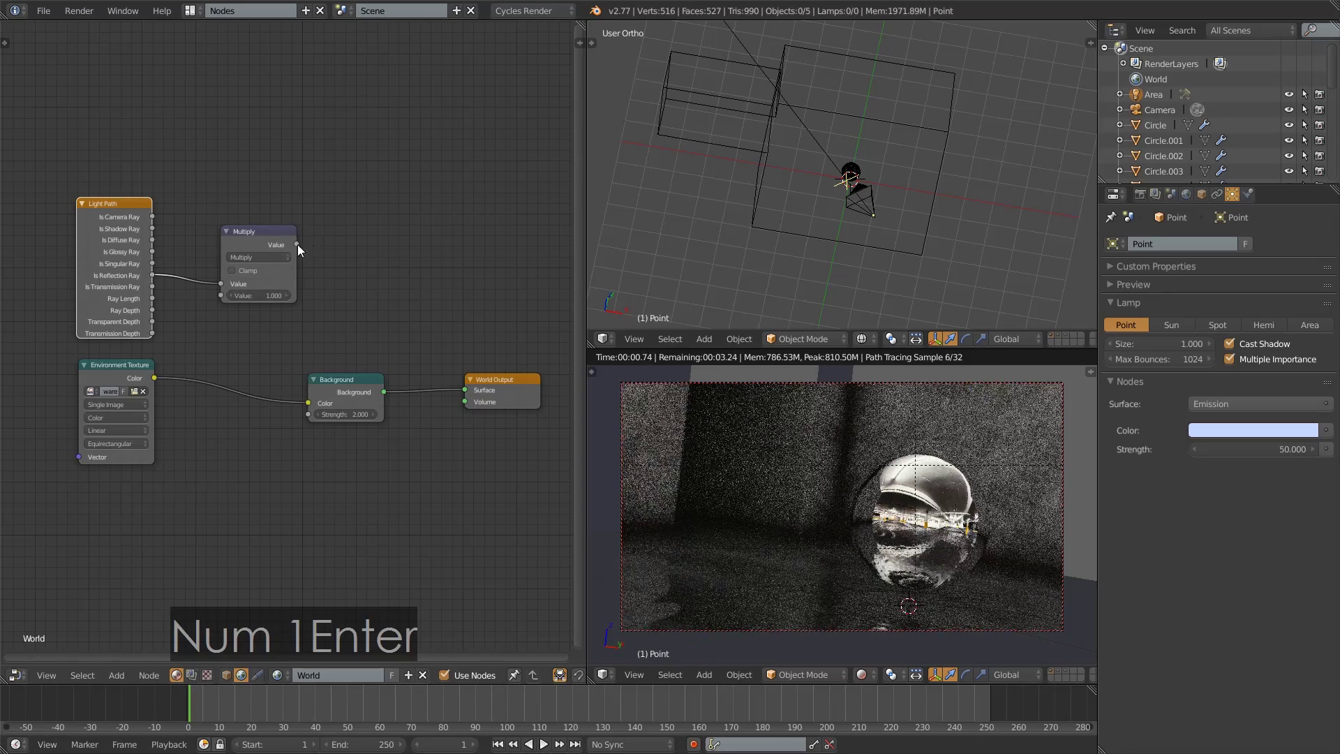
click(263, 295)
text(2)
key(Return)
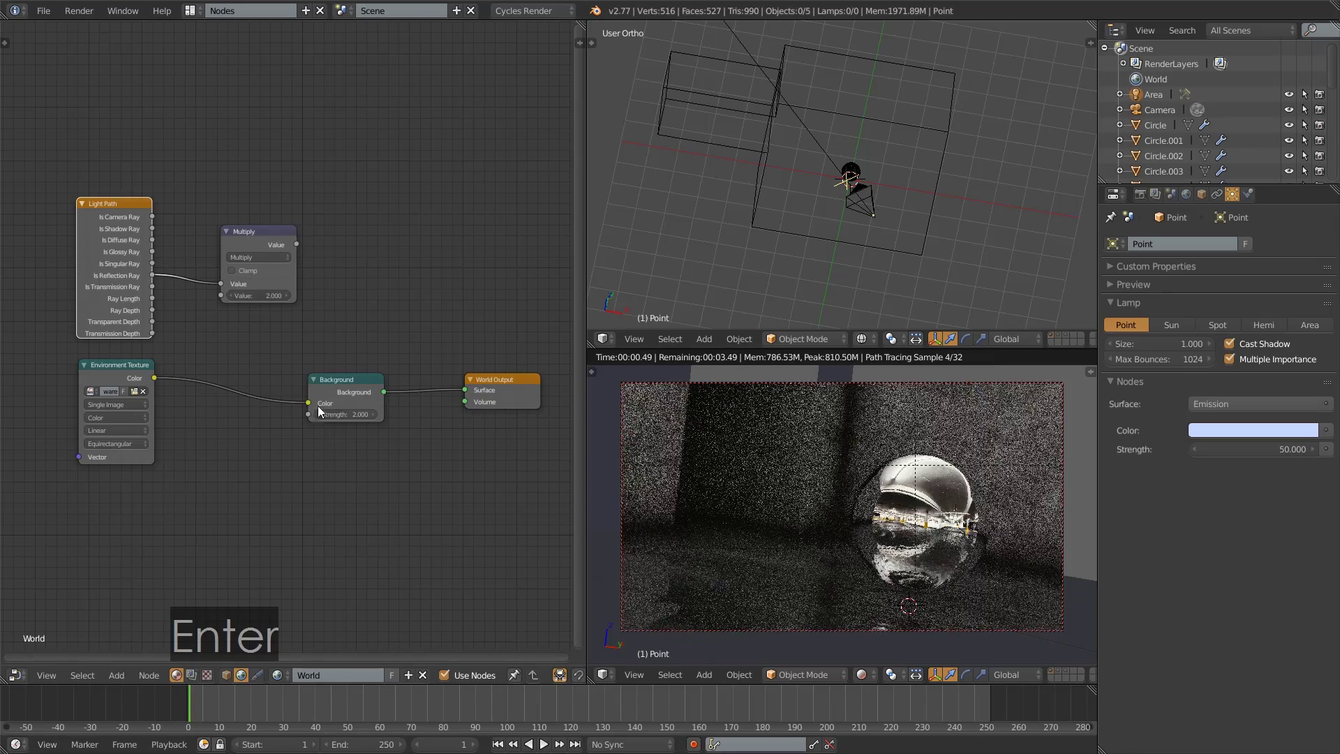
- Link Multiply to the Background strength, feed it from Is Glossy Ray instead, and place it closer to the Light Path node
drag(296, 244, 309, 415)
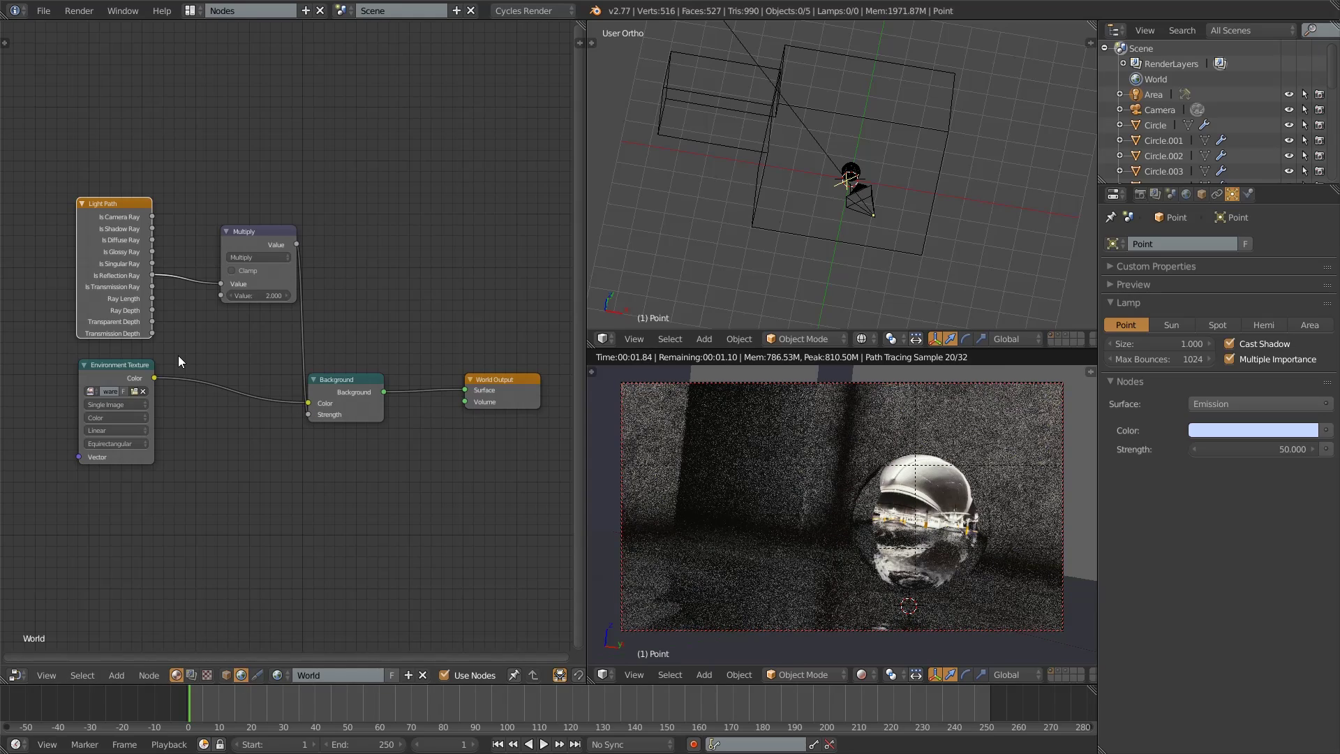
drag(246, 251, 174, 324)
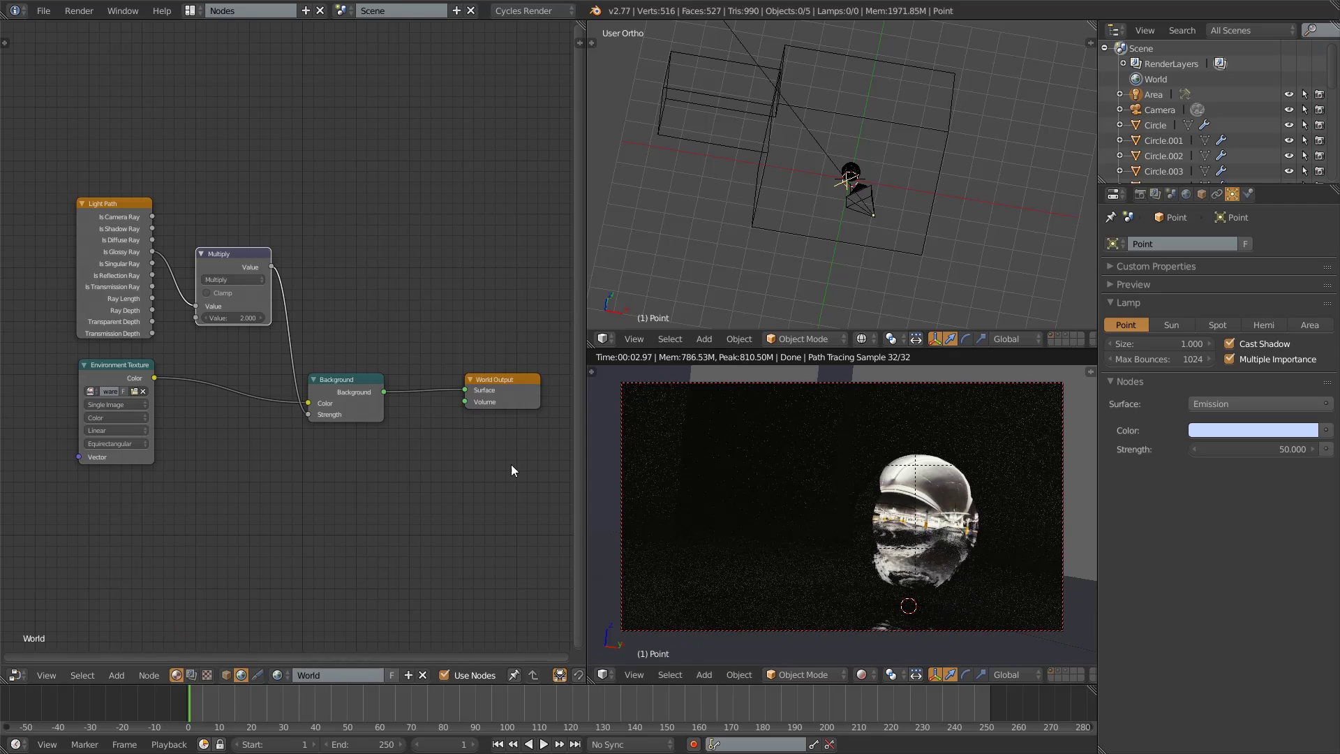
drag(229, 253, 226, 250)
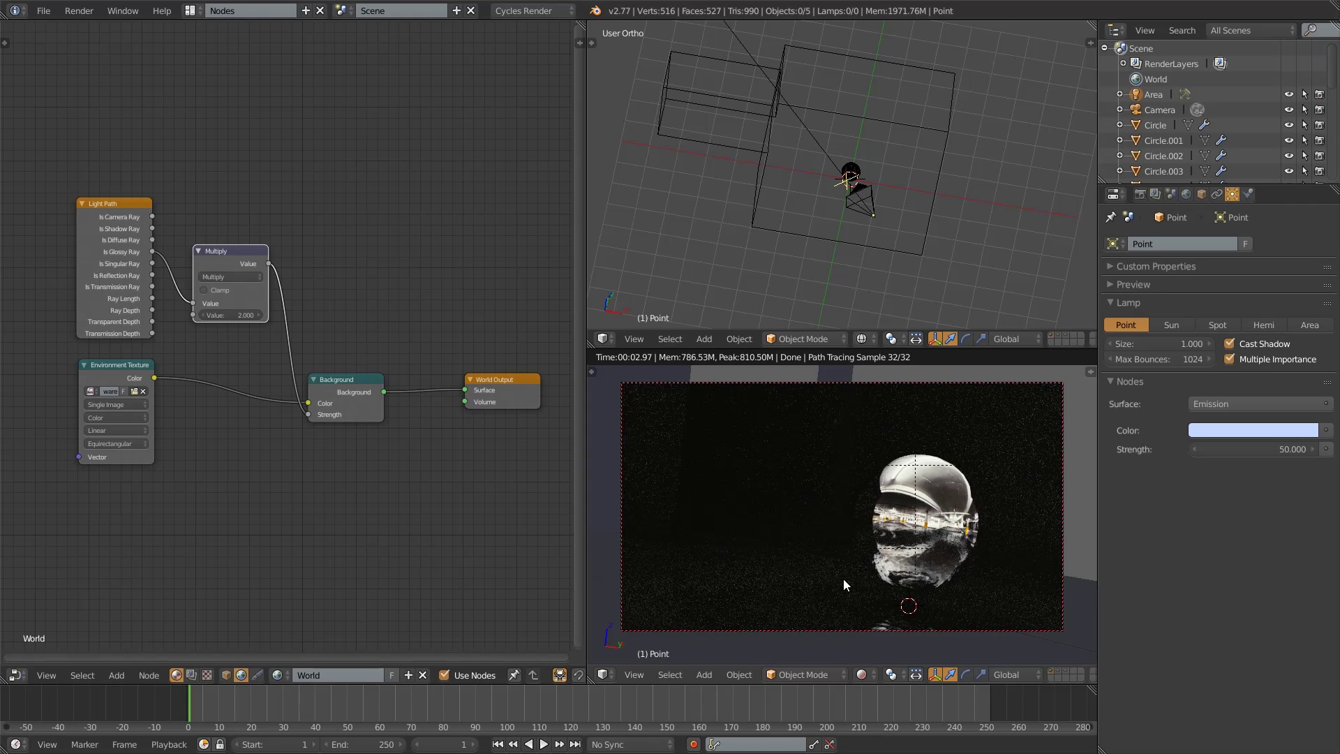
- Show the layers holding the lamps and the barrels alongside the current layer
scroll(1058, 675, down, 3)
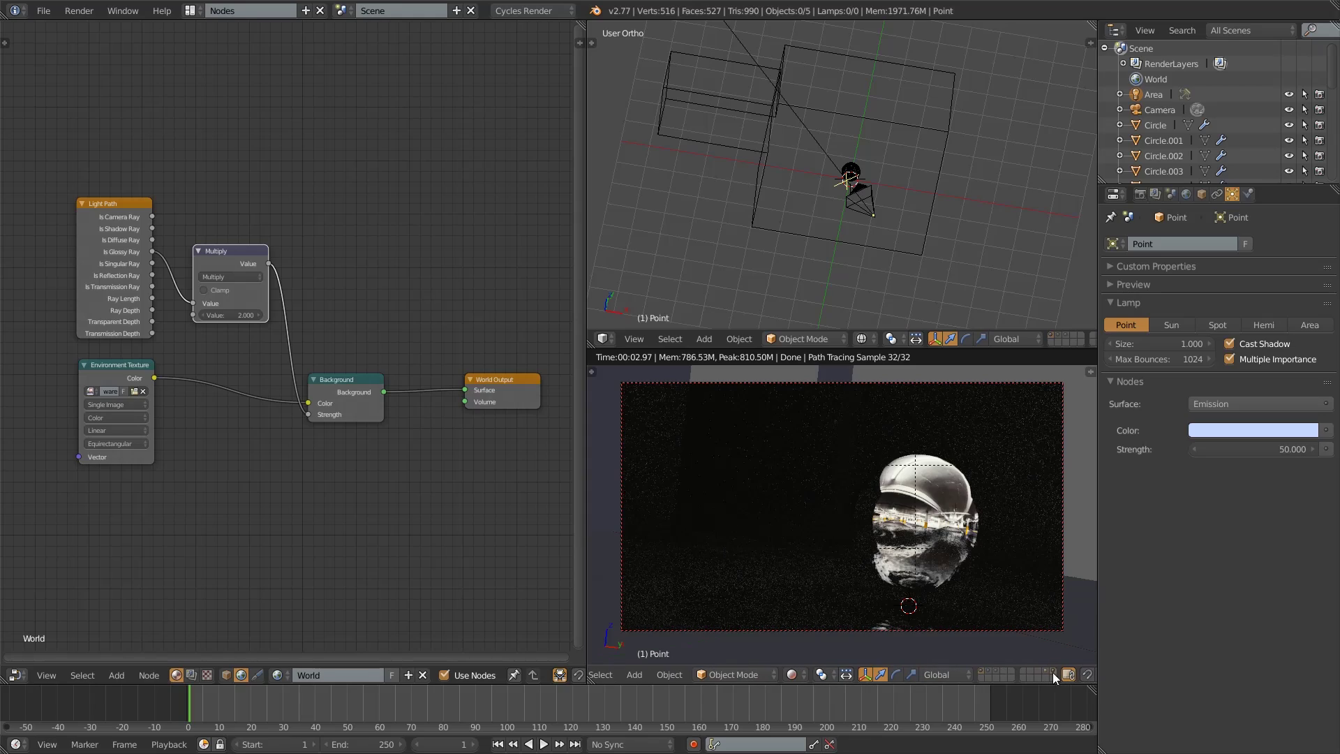
shift+click(1045, 670)
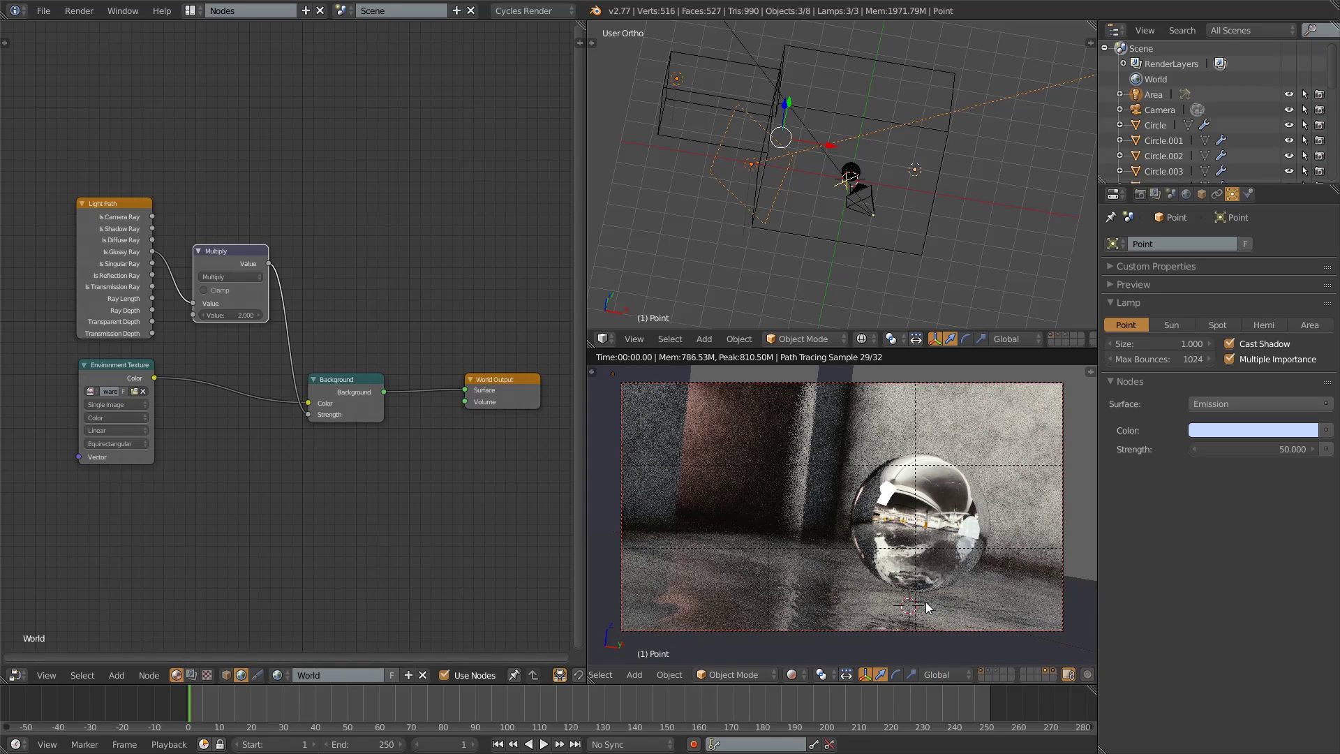
shift+click(988, 669)
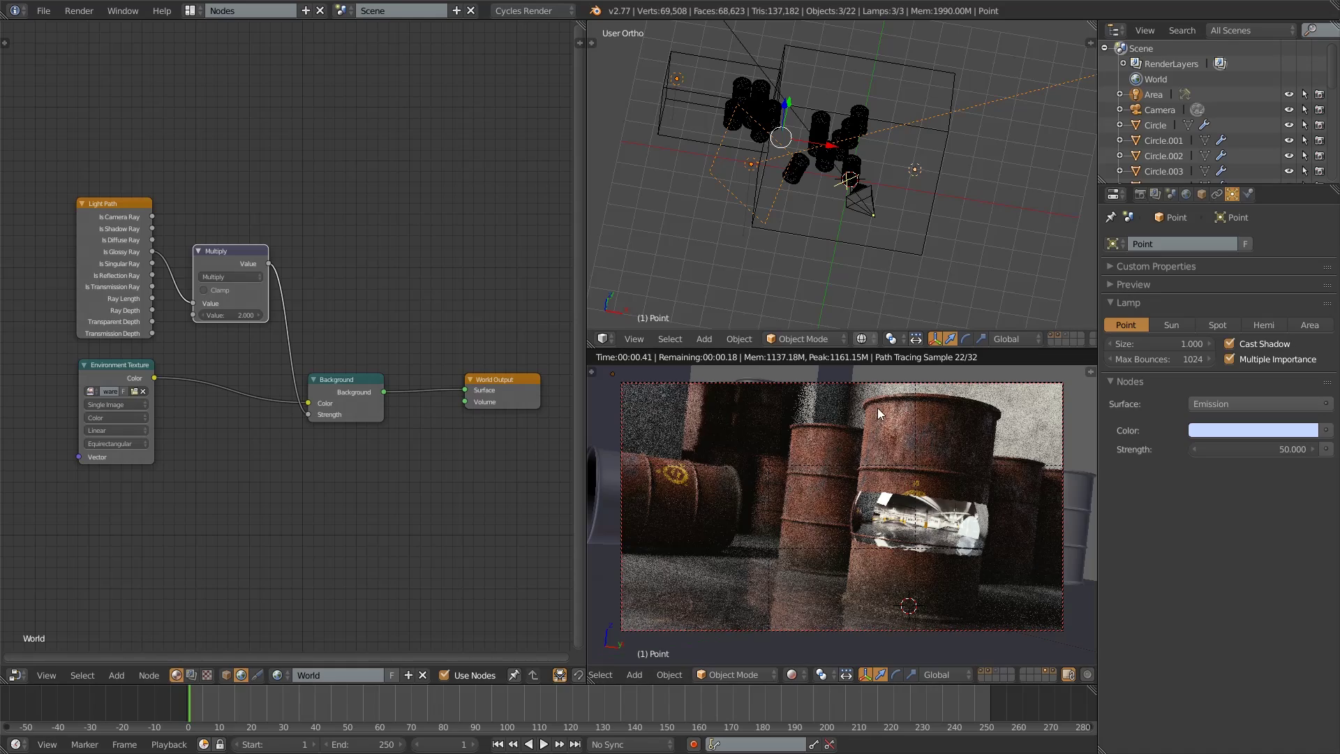
- Delete the reflective test sphere inside the front barrel and show the overview viewport in solid shading
key(z)
scroll(837, 159, up, 6)
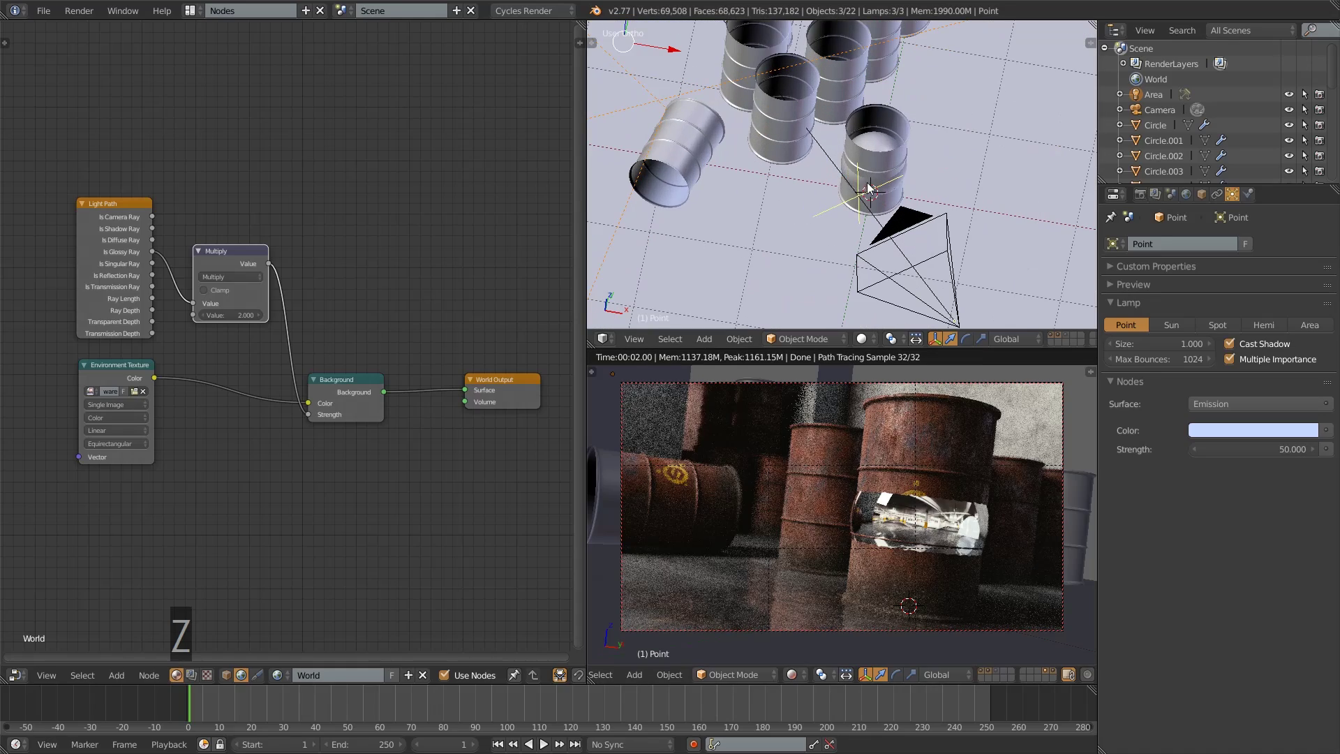
right_click(863, 190)
key(z)
key(x)
click(862, 183)
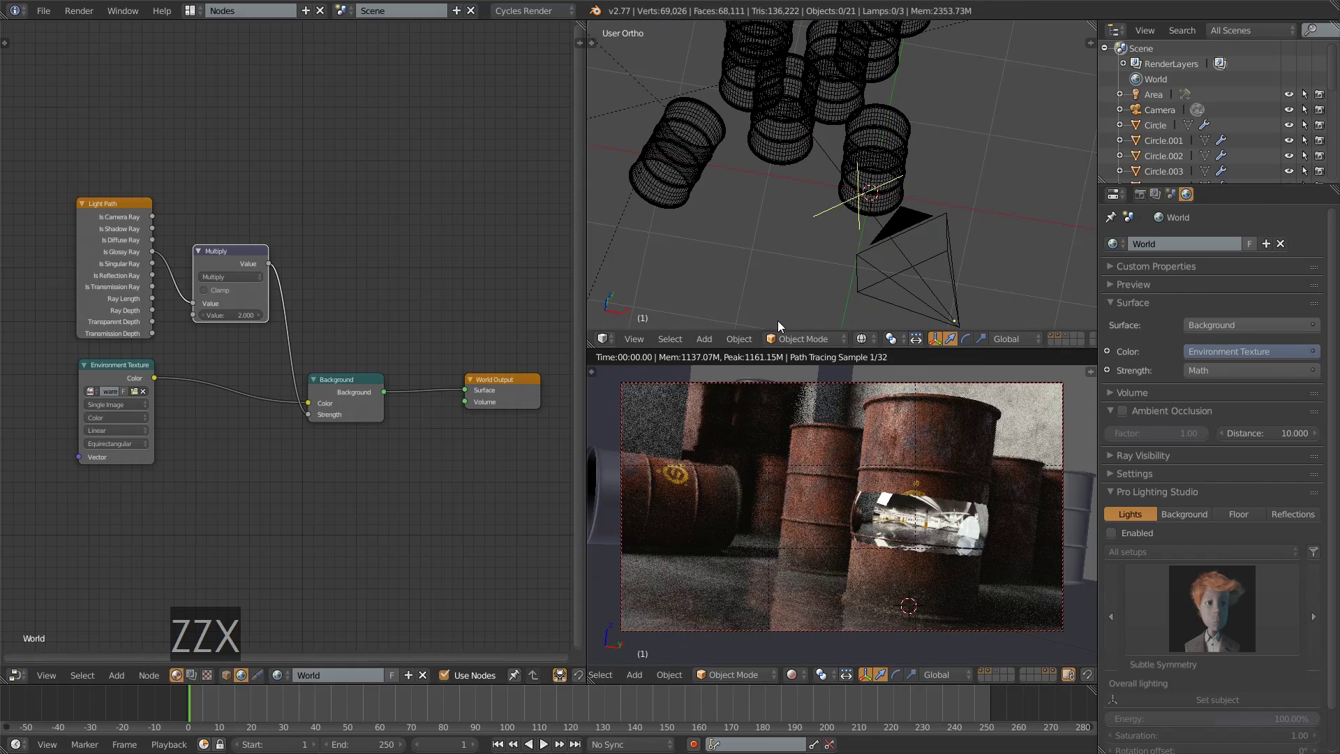
scroll(796, 298, down, 4)
key(z)
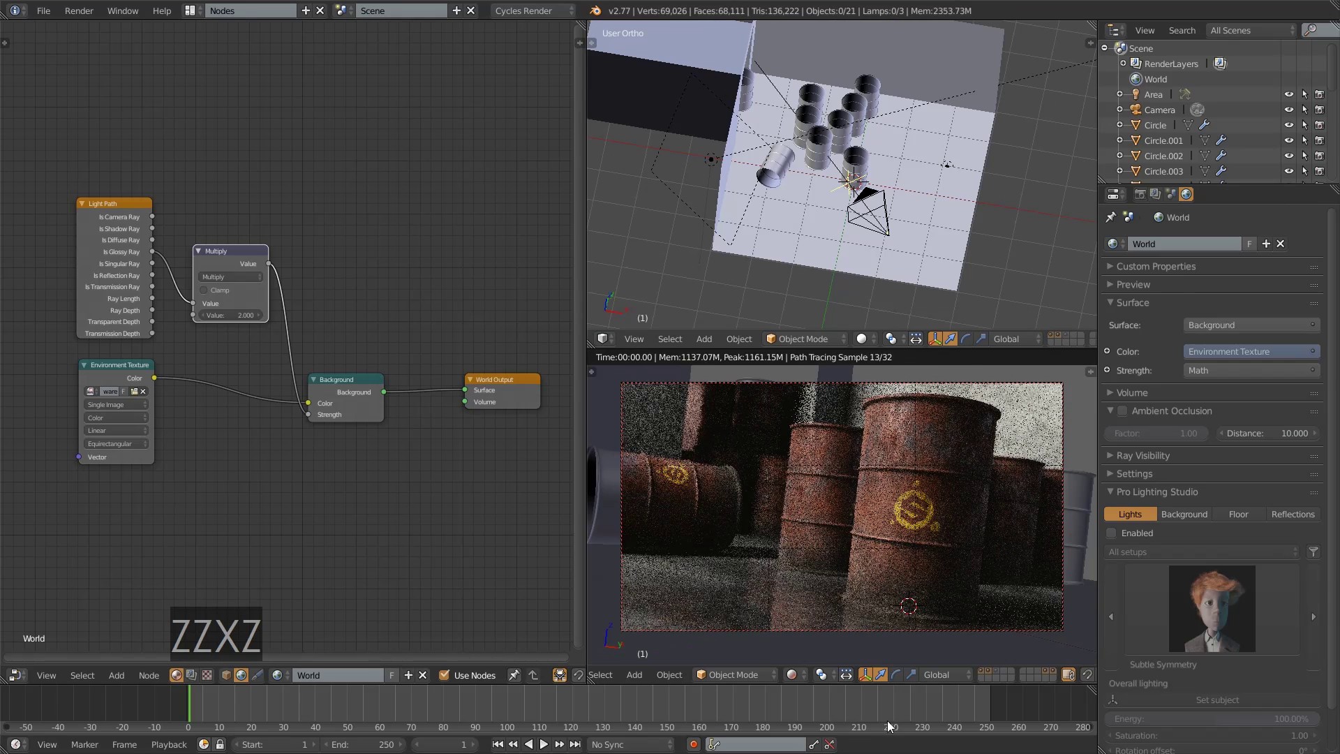
- Switch the camera viewport to Solid shading and render the final still image
click(825, 675)
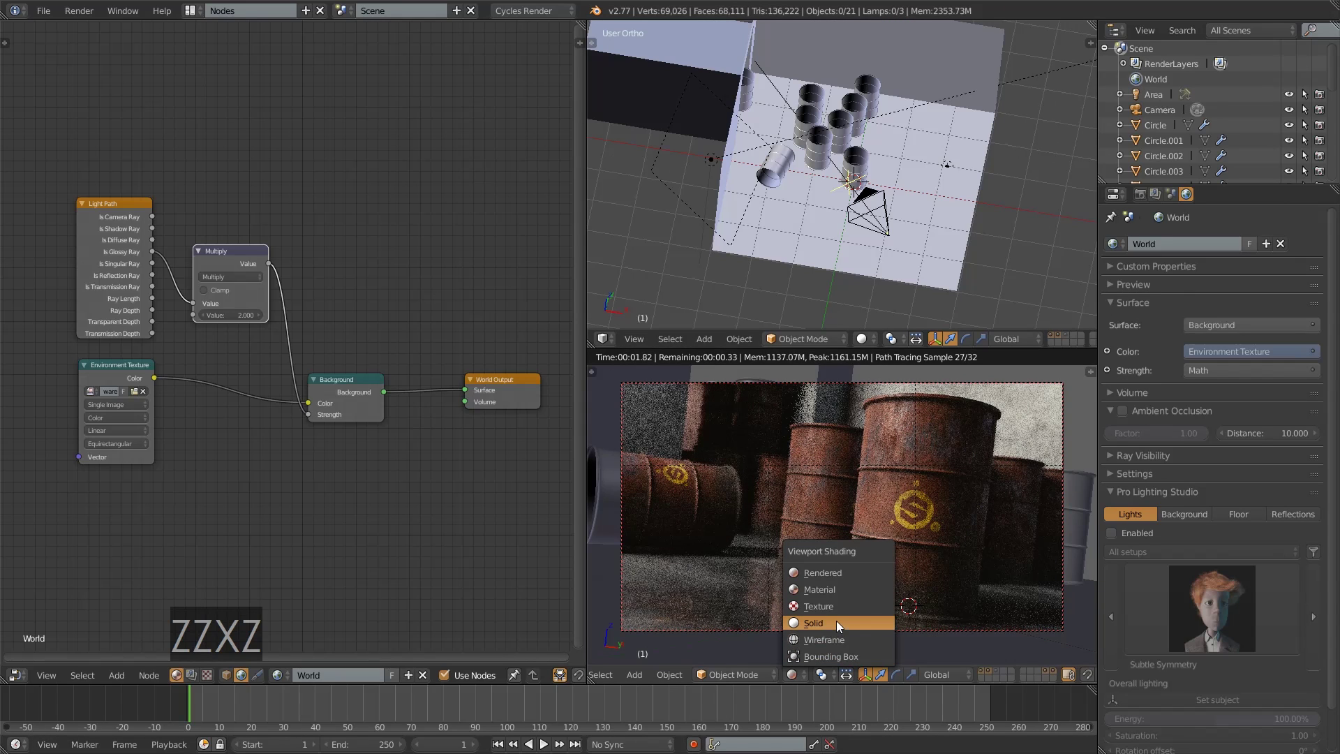
click(836, 621)
click(1141, 194)
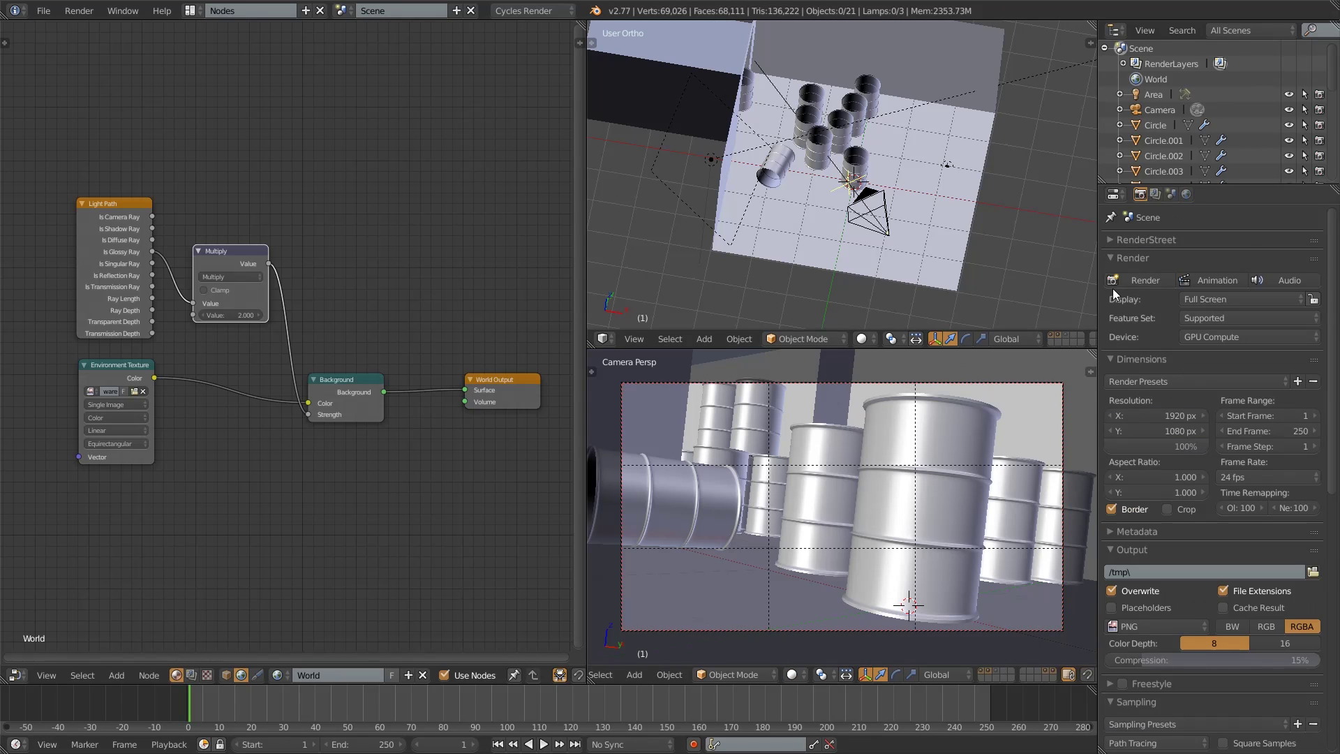
click(1124, 285)
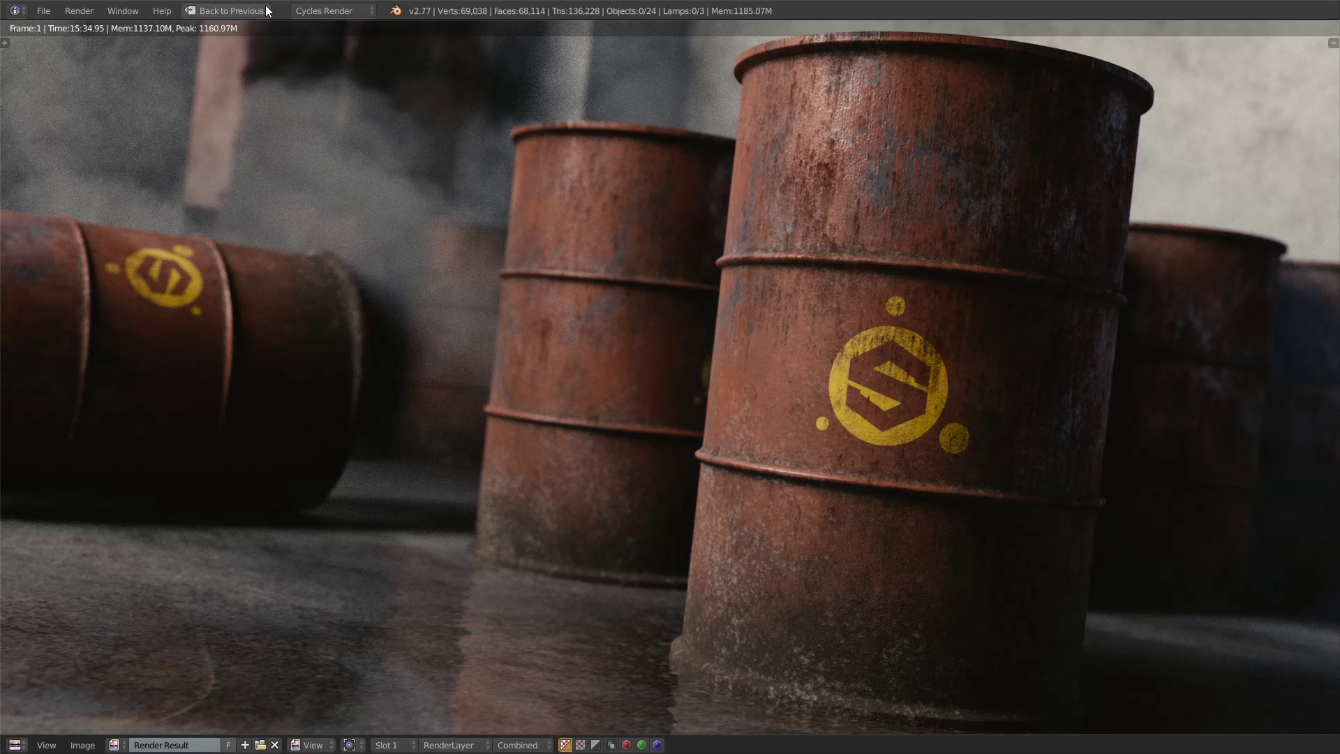
- Leave the finished render and switch to the Compositing screen layout
click(225, 11)
click(192, 11)
click(209, 63)
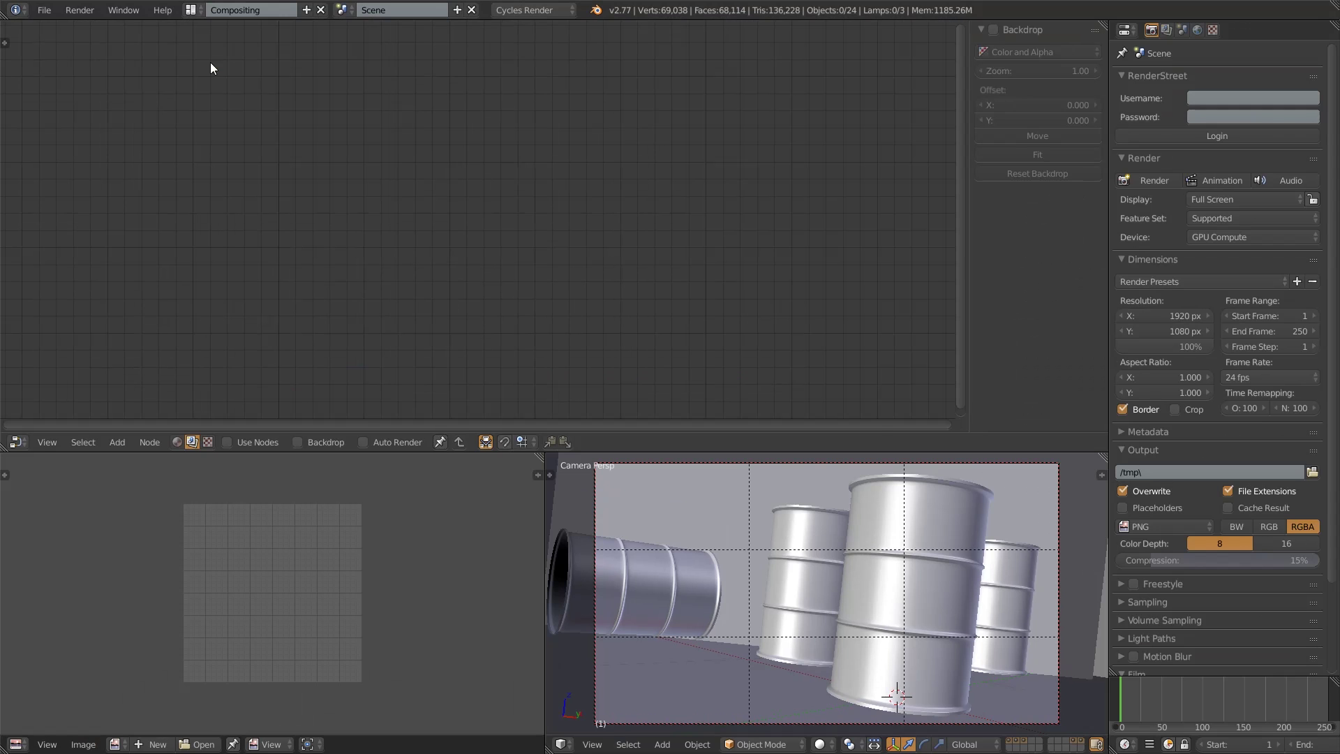
- Enable Use Nodes and Backdrop for compositing and enlarge the node editor downward
click(258, 442)
click(298, 442)
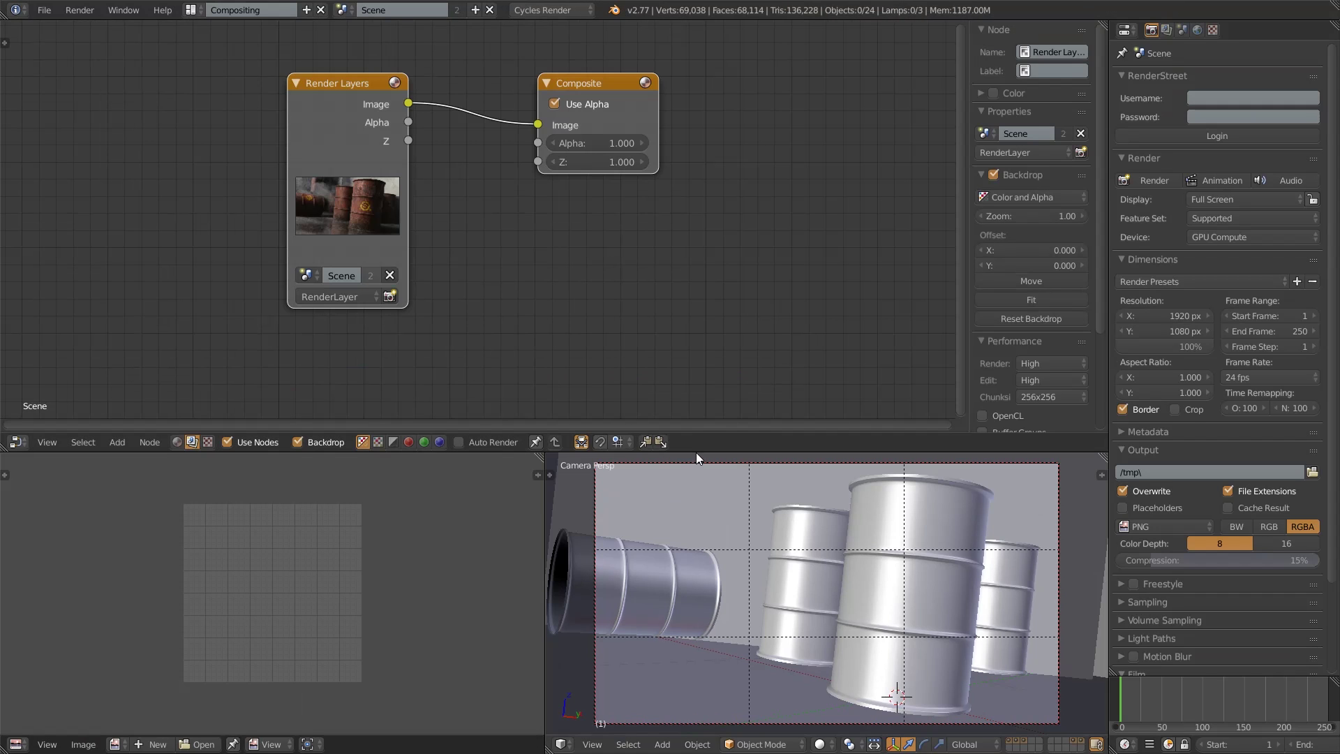
drag(632, 432, 632, 726)
- Attach a Viewer node to Render Layers and spread the nodes apart, with Composite above Viewer on the far side
drag(361, 262, 148, 213)
ctrl+shift+click(148, 214)
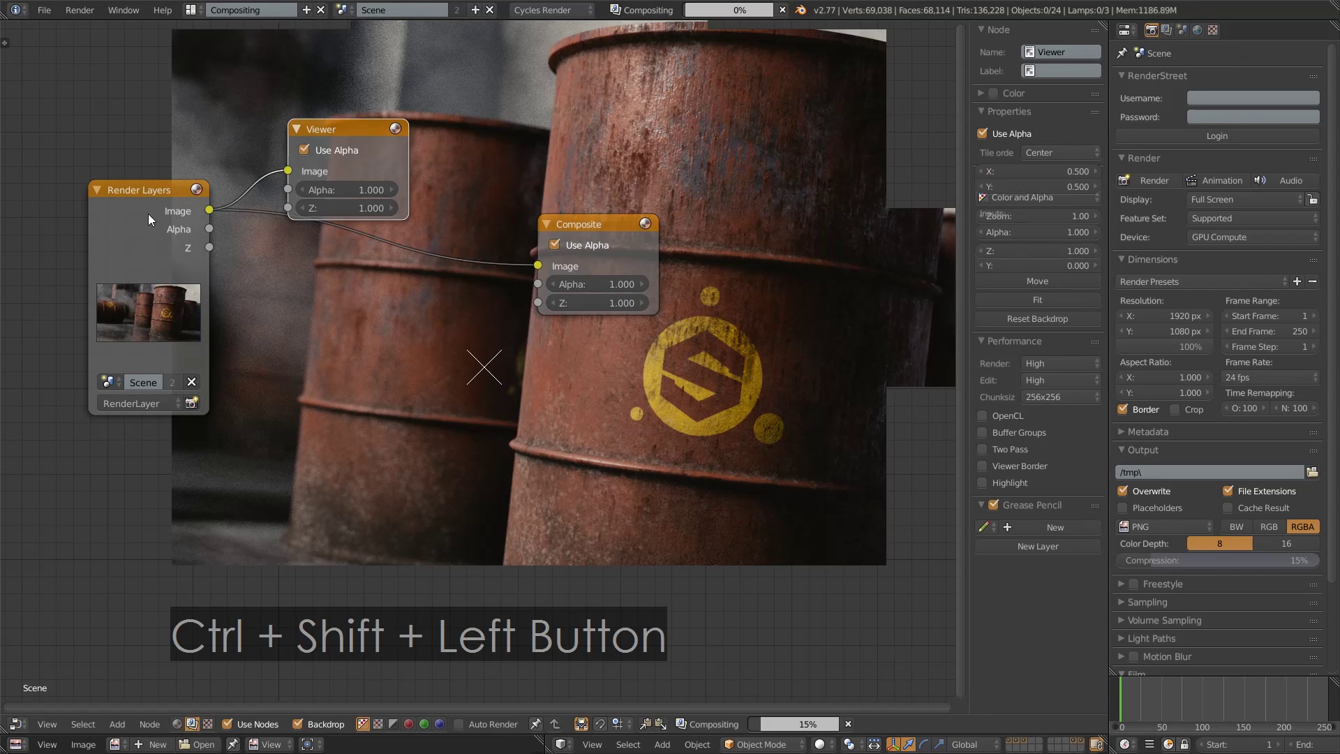
drag(319, 128, 802, 442)
drag(593, 223, 847, 219)
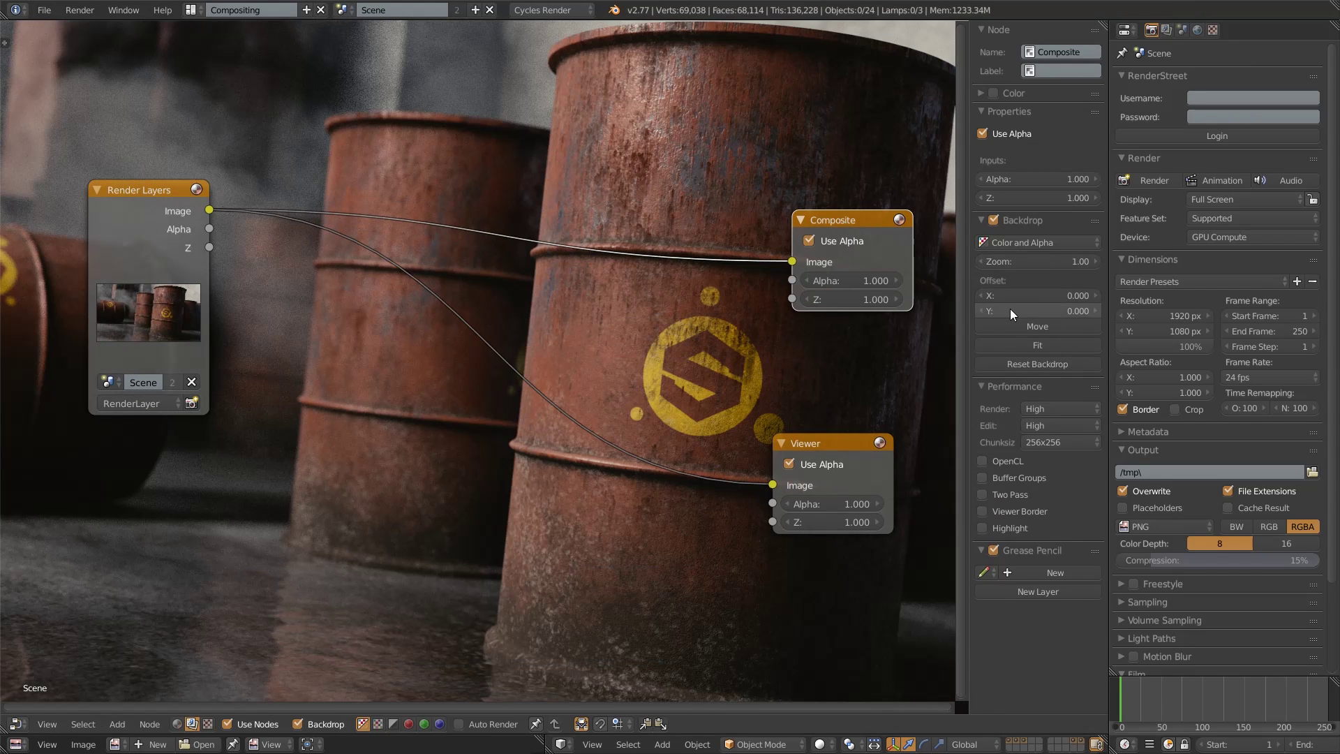
- Reduce the backdrop zoom until the whole render fits the node editor, and hide the node properties
mouse_move(1037, 261)
mouse_down()
mouse_move(1001, 261)
mouse_move(1026, 261)
mouse_up()
key(n)
key(n)
click(982, 261)
key(n)
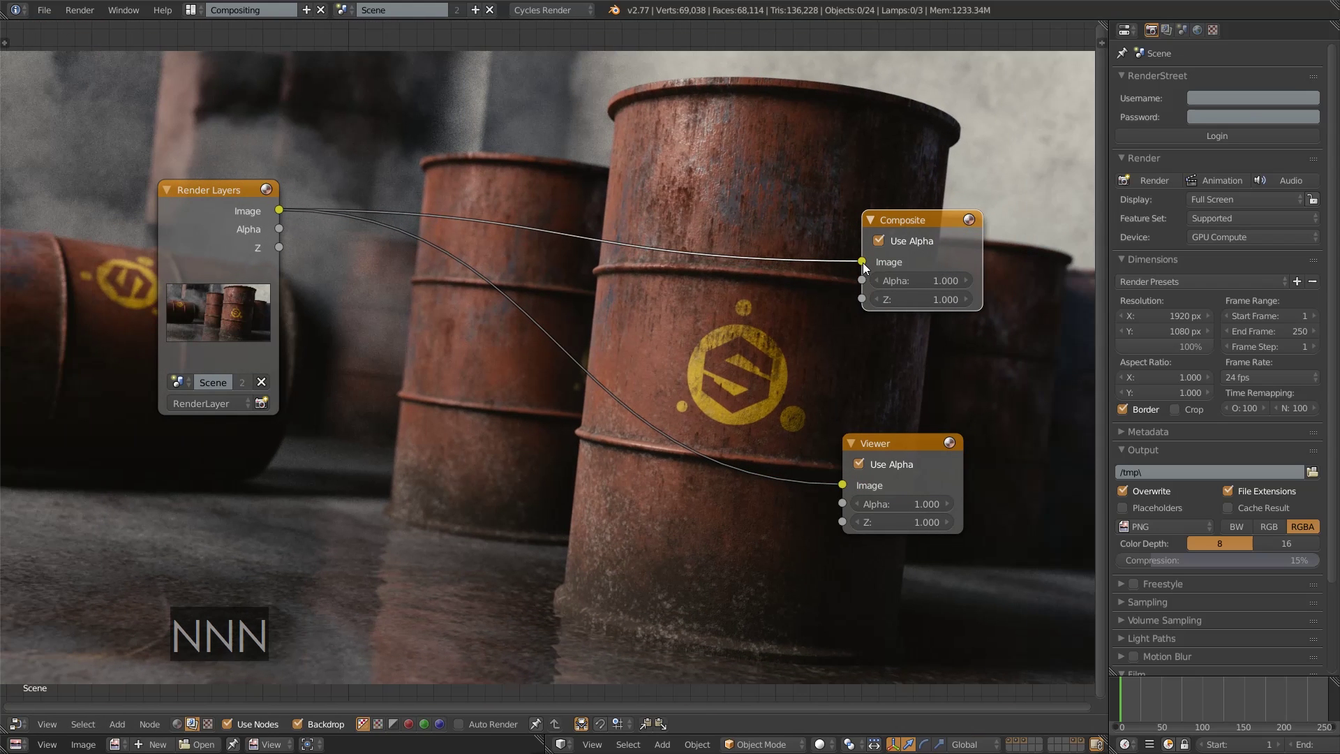
key(n)
key(n)
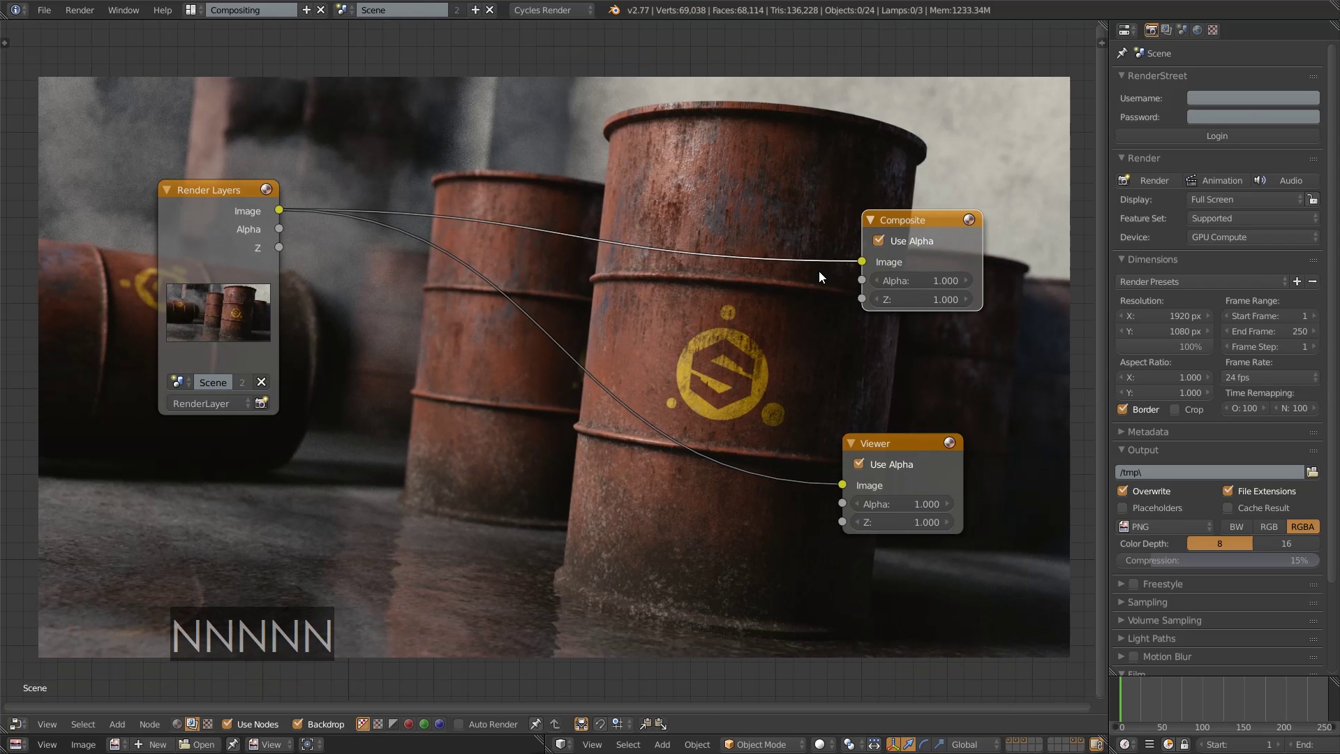
- Move the Render Layers node down to a height between the Composite and Viewer nodes
scroll(194, 298, down, 2)
drag(194, 299, 342, 438)
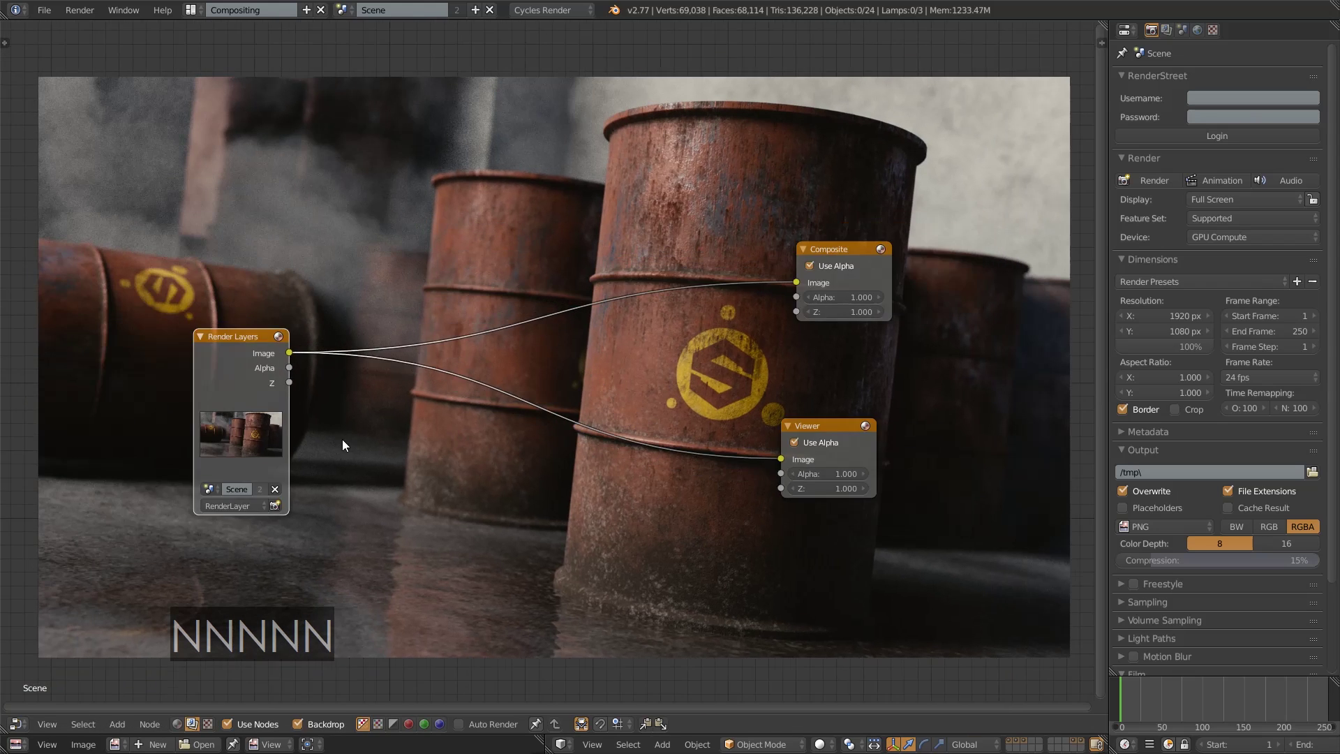
scroll(342, 438, up, 2)
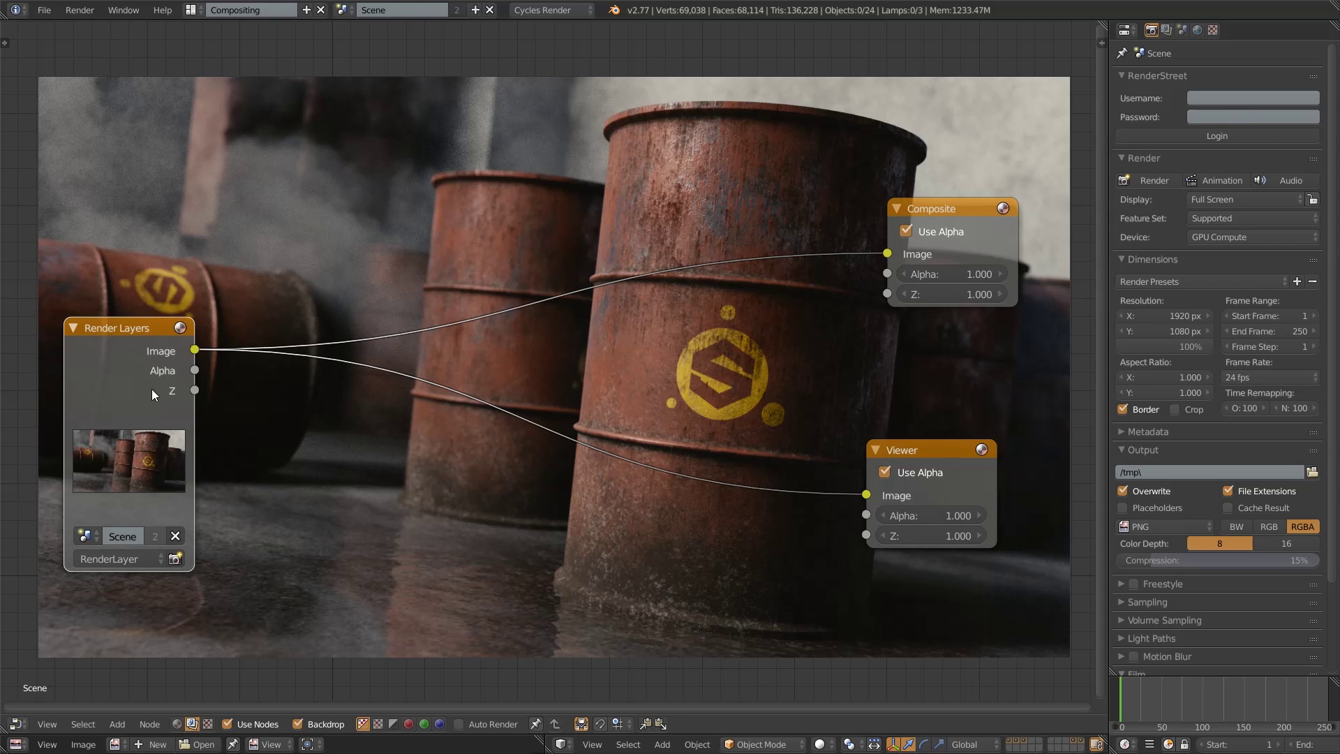
- Raise the Render Layers node and insert a Filter node of type Sharpen between it and the Viewer
drag(153, 391, 142, 329)
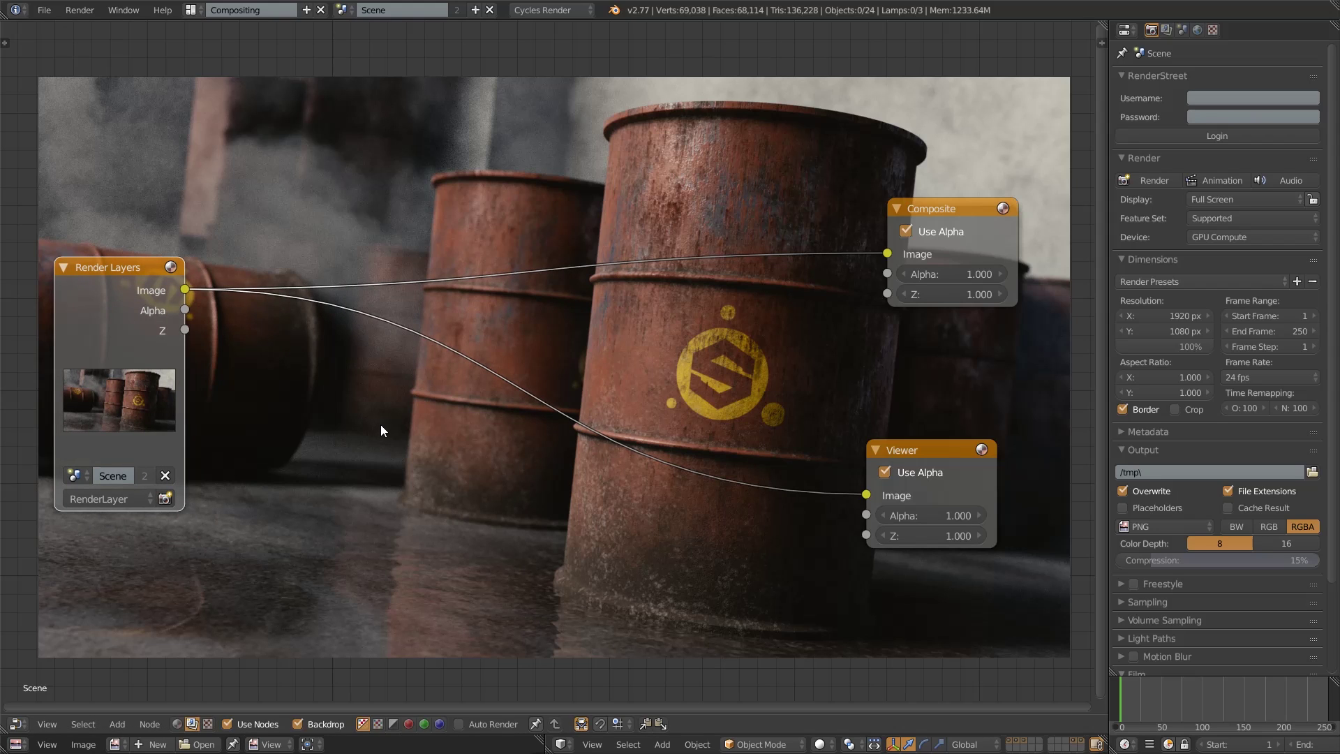
click(118, 724)
mouse_move(149, 629)
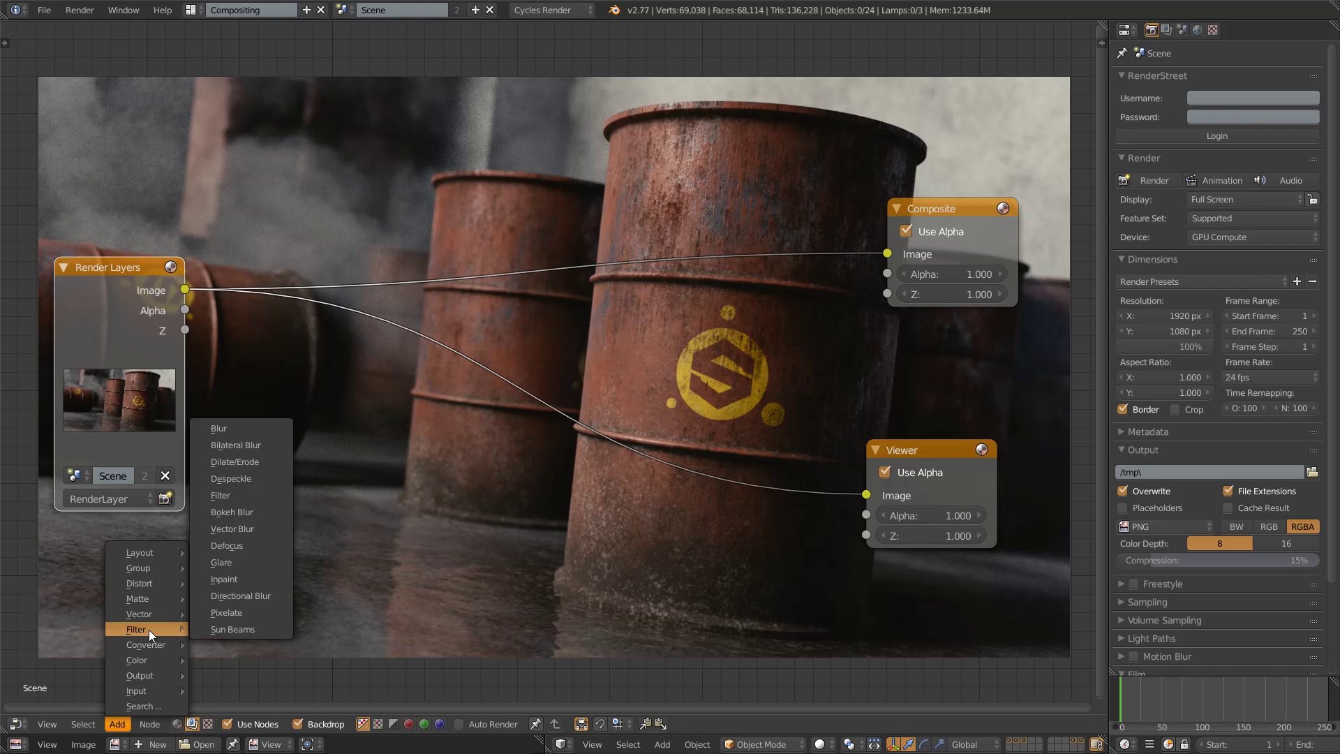
click(240, 495)
click(341, 503)
click(328, 481)
drag(324, 466, 366, 411)
scroll(356, 454, up, 3)
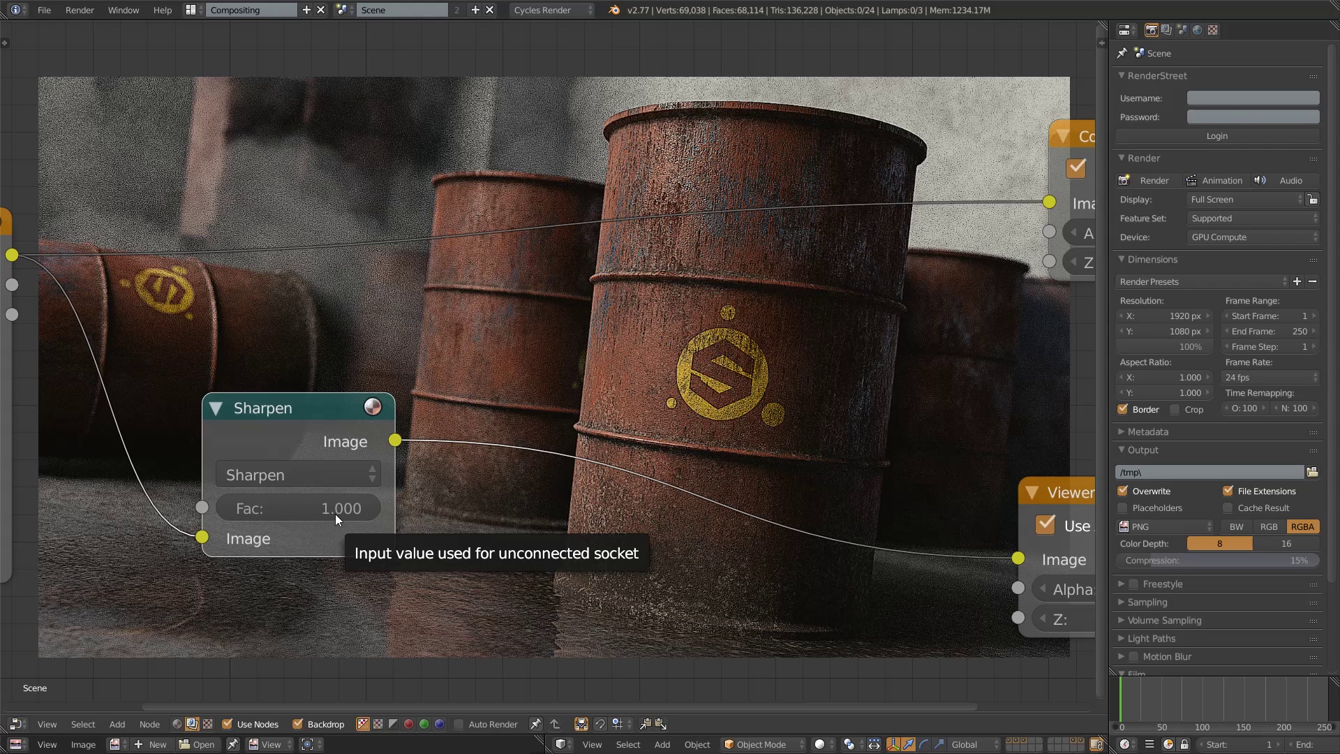
- Set the Sharpen node's factor to 0.1
click(303, 517)
text(.1)
key(Return)
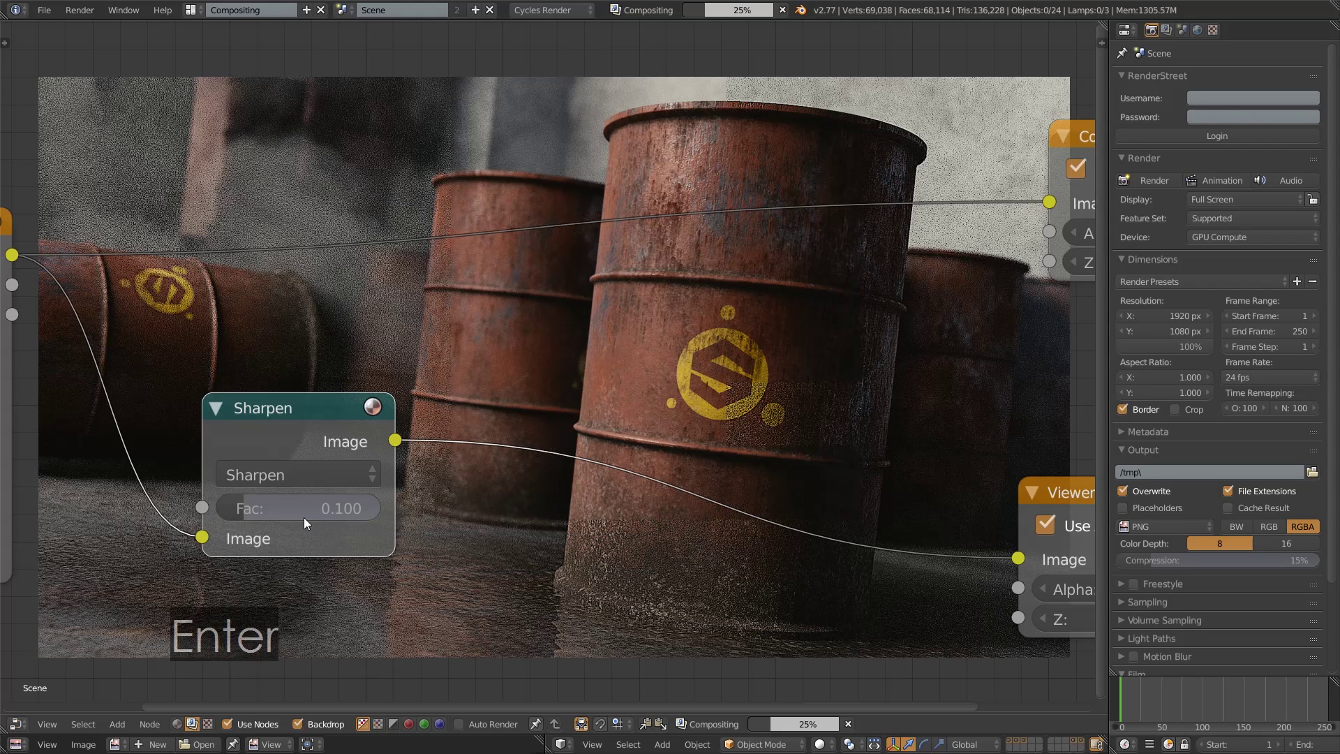
- Compare the image without sharpening by setting the Sharpen factor to 0 and back to 0.1
click(302, 518)
text(0)
key(Return)
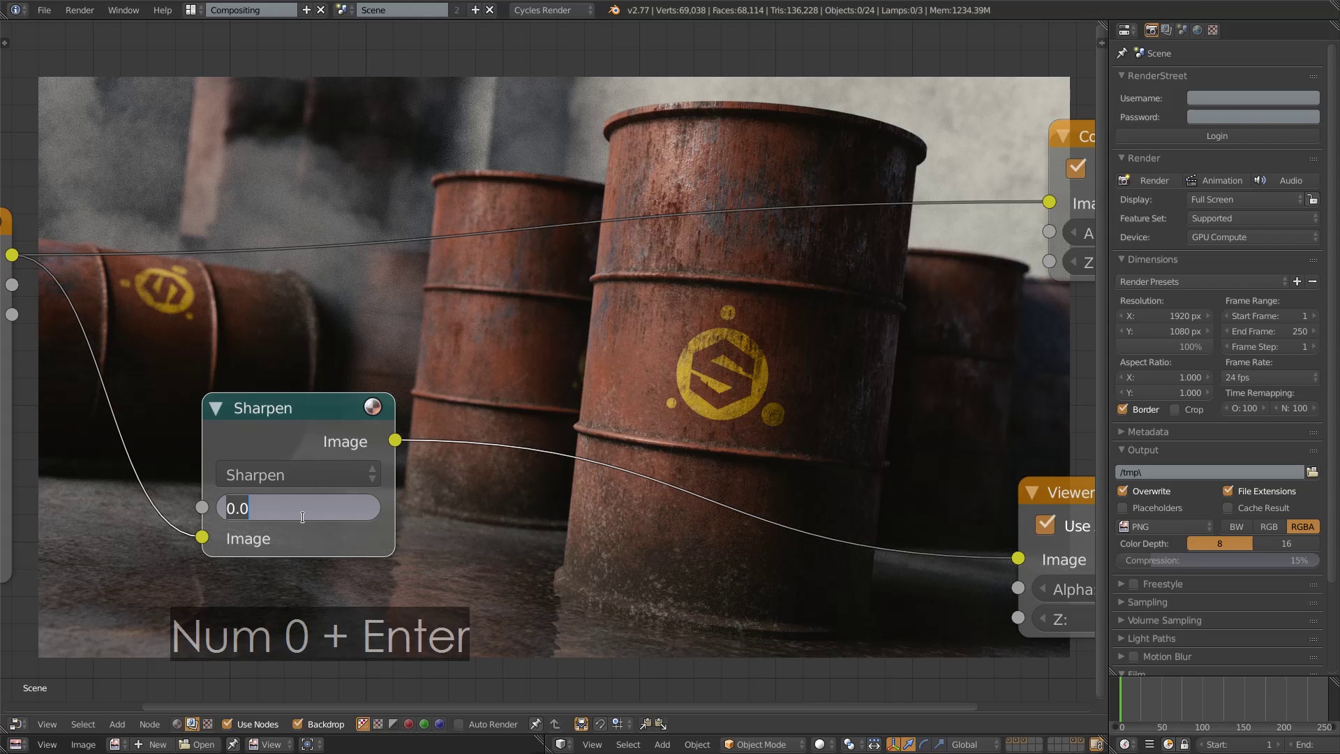
click(304, 517)
text(.1)
key(Return)
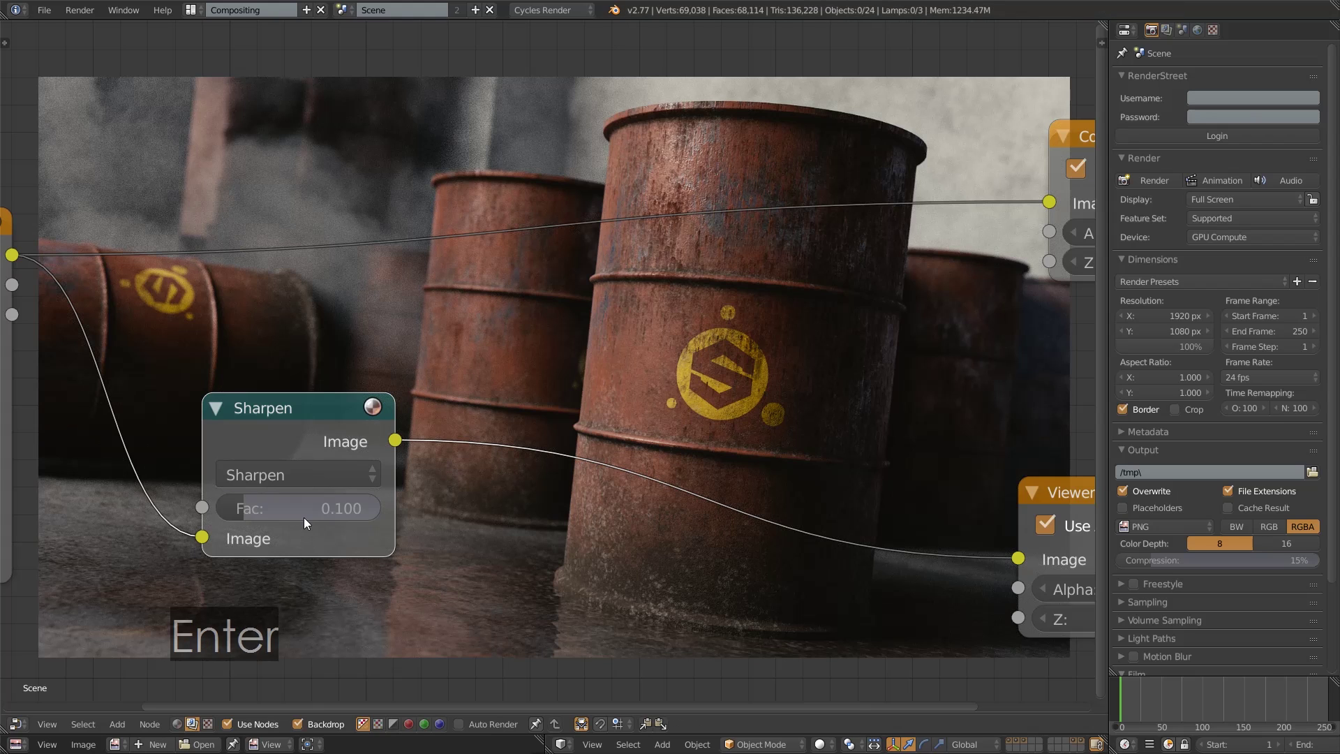
- Move the Sharpen node closer to the Render Layers node
scroll(436, 429, down, 2)
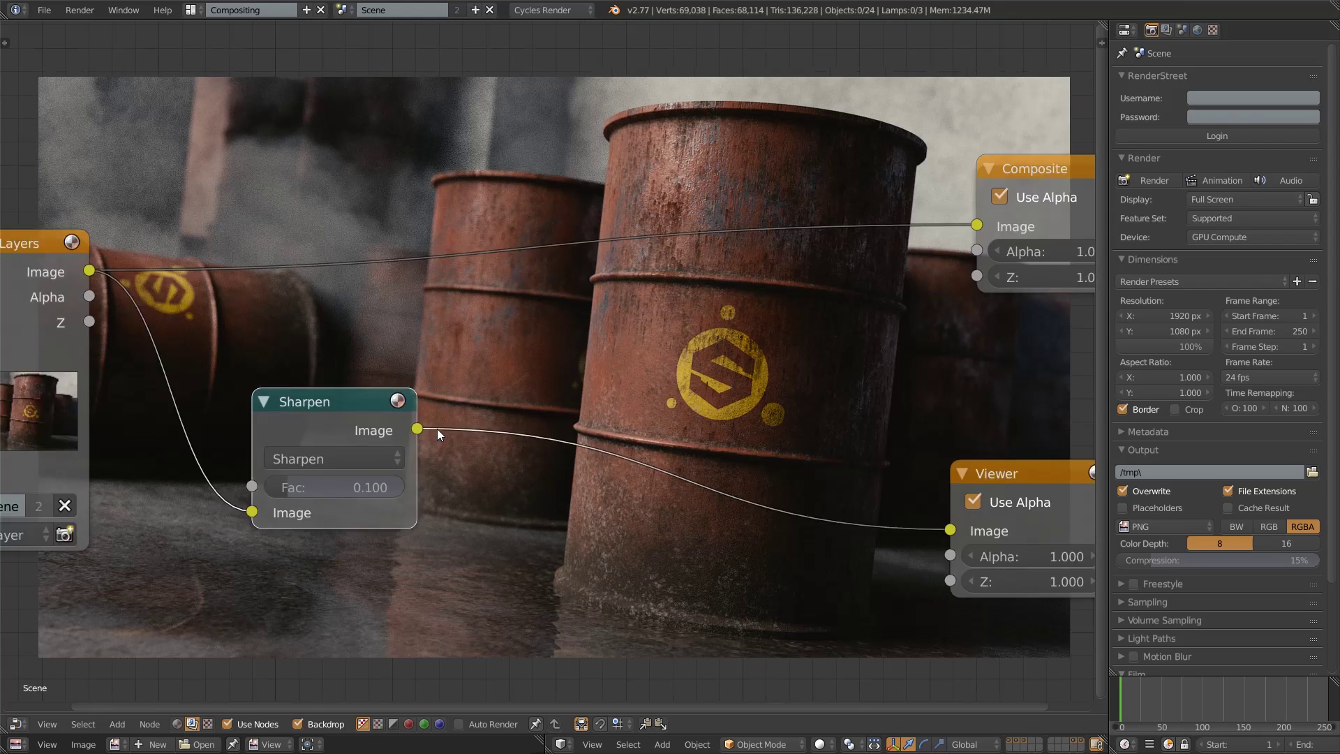
drag(399, 396, 349, 395)
scroll(430, 455, down, 1)
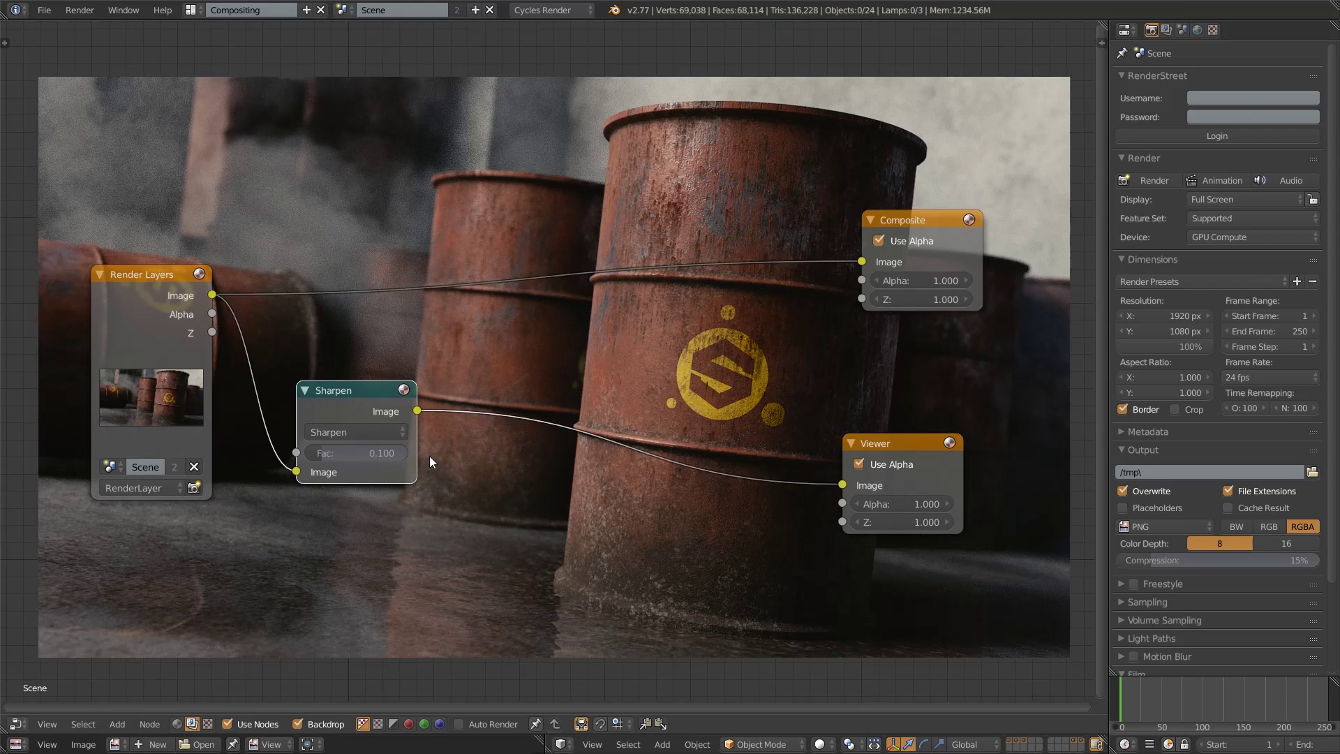
scroll(324, 416, up, 2)
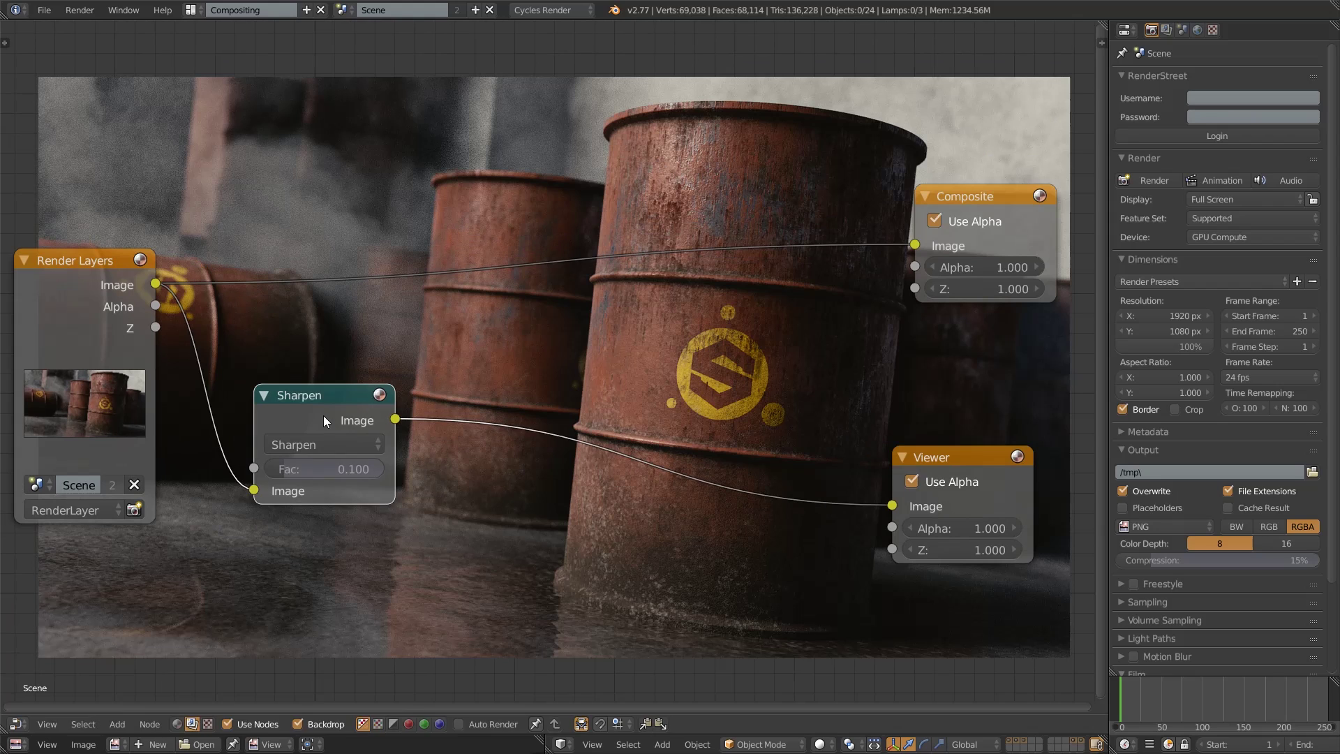
- Add a Glare node, feed it from the Sharpen output and preview it through the Viewer
click(117, 724)
mouse_move(143, 629)
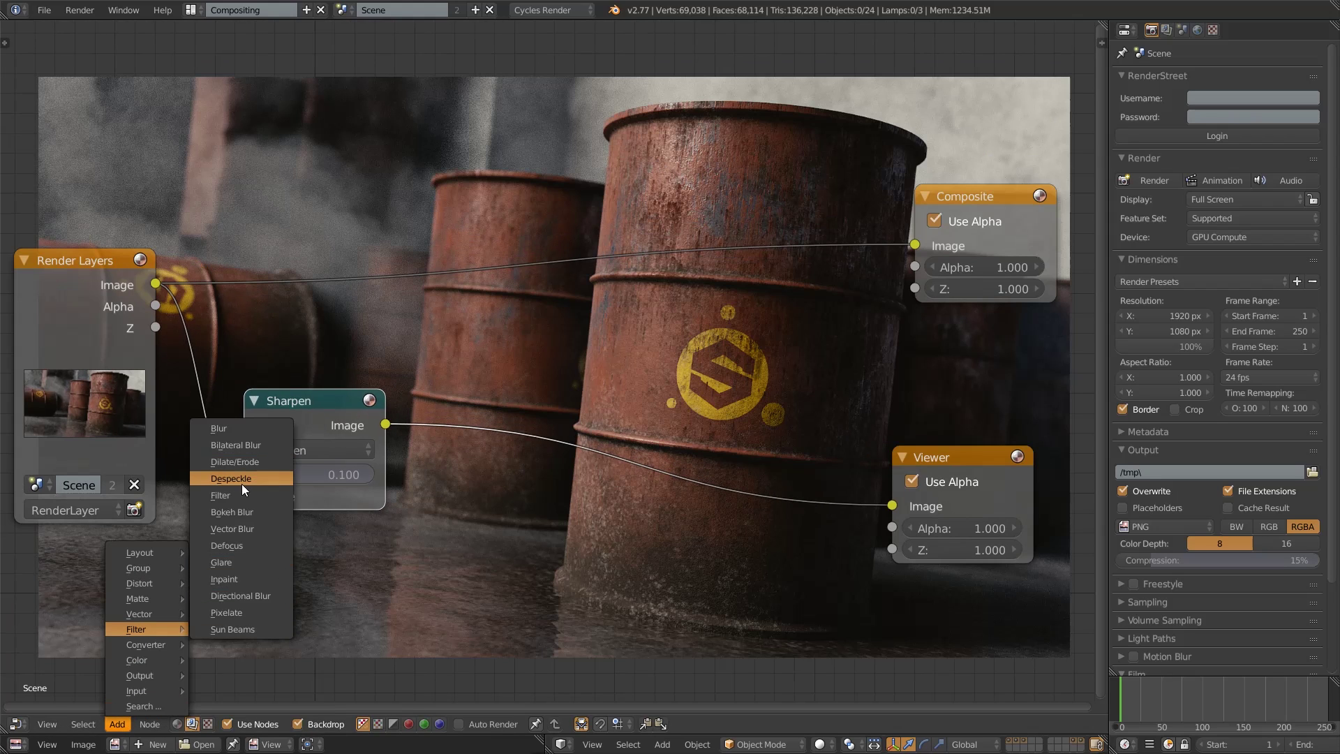
click(250, 562)
click(441, 489)
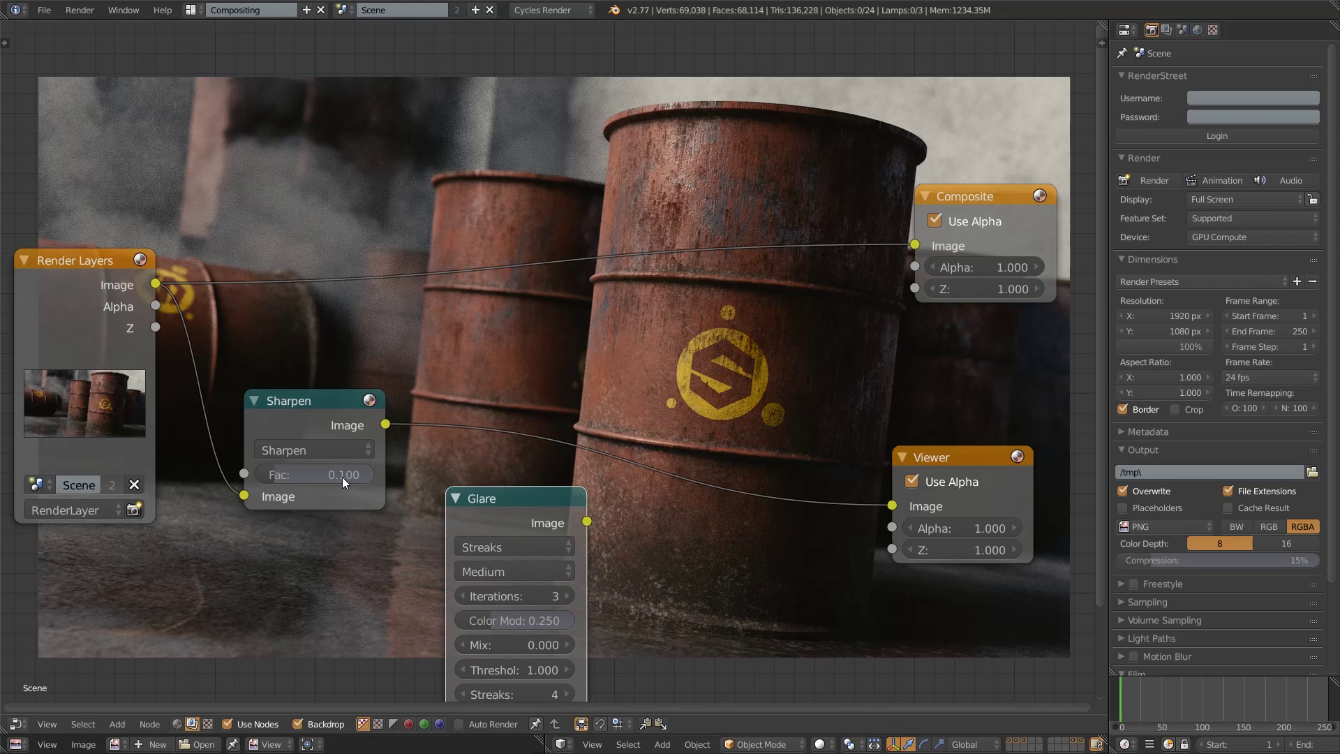
scroll(429, 474, down, 1)
drag(425, 412, 468, 678)
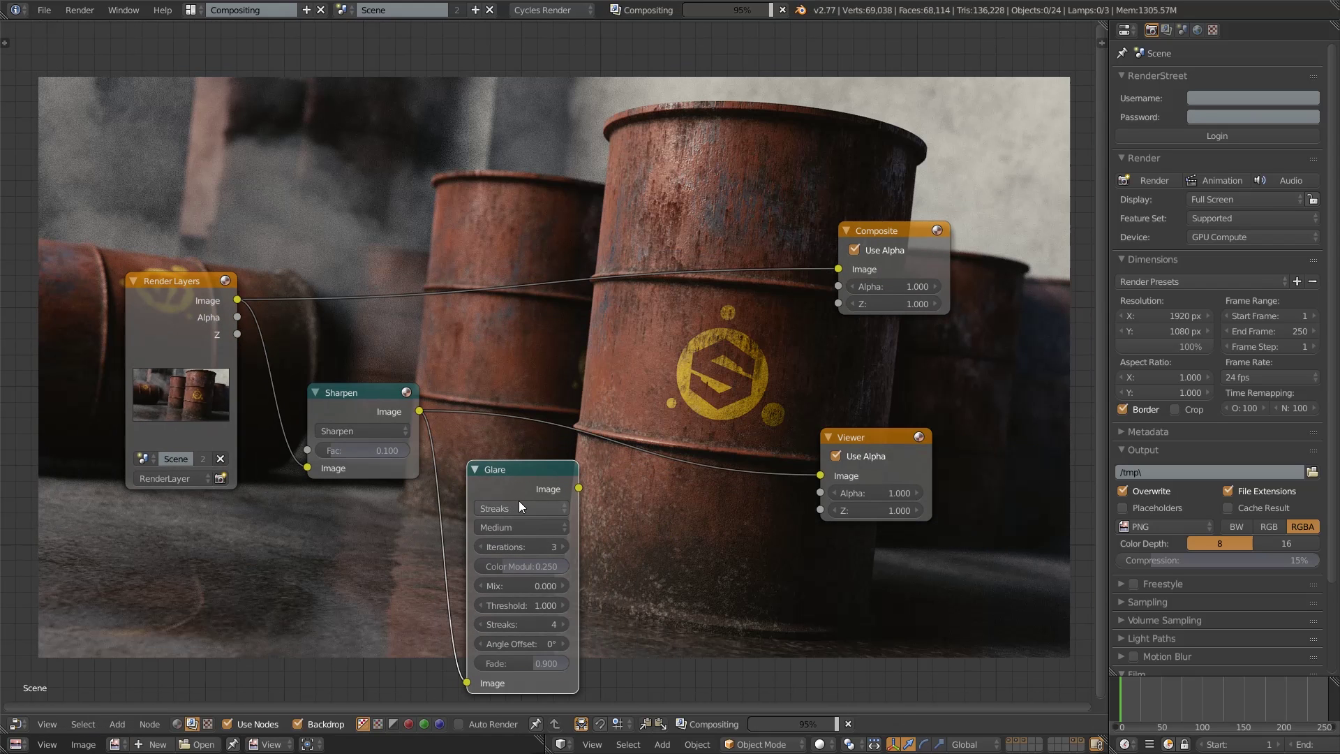
ctrl+shift+click(522, 483)
drag(538, 469, 466, 306)
scroll(483, 352, up, 2)
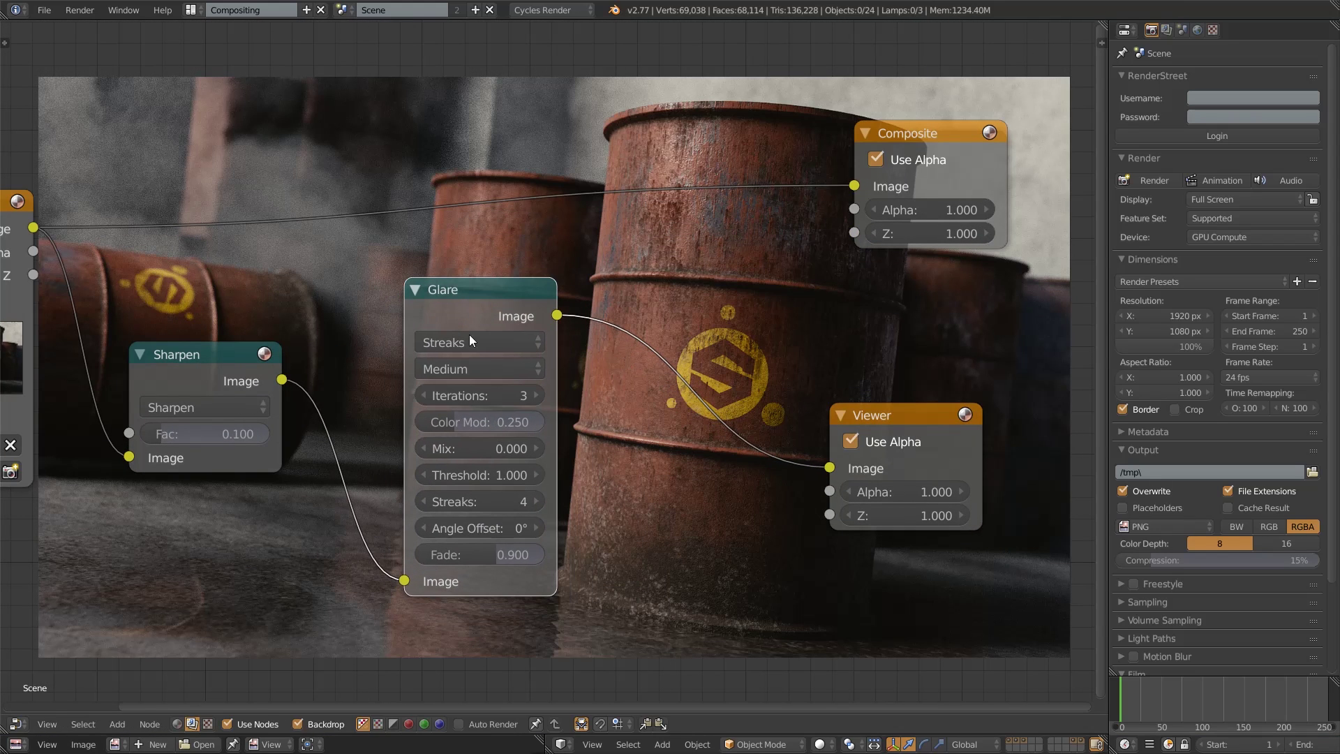
- Set the Glare node's mix to 1 and its threshold to 0 to isolate the streaks
drag(493, 451, 530, 450)
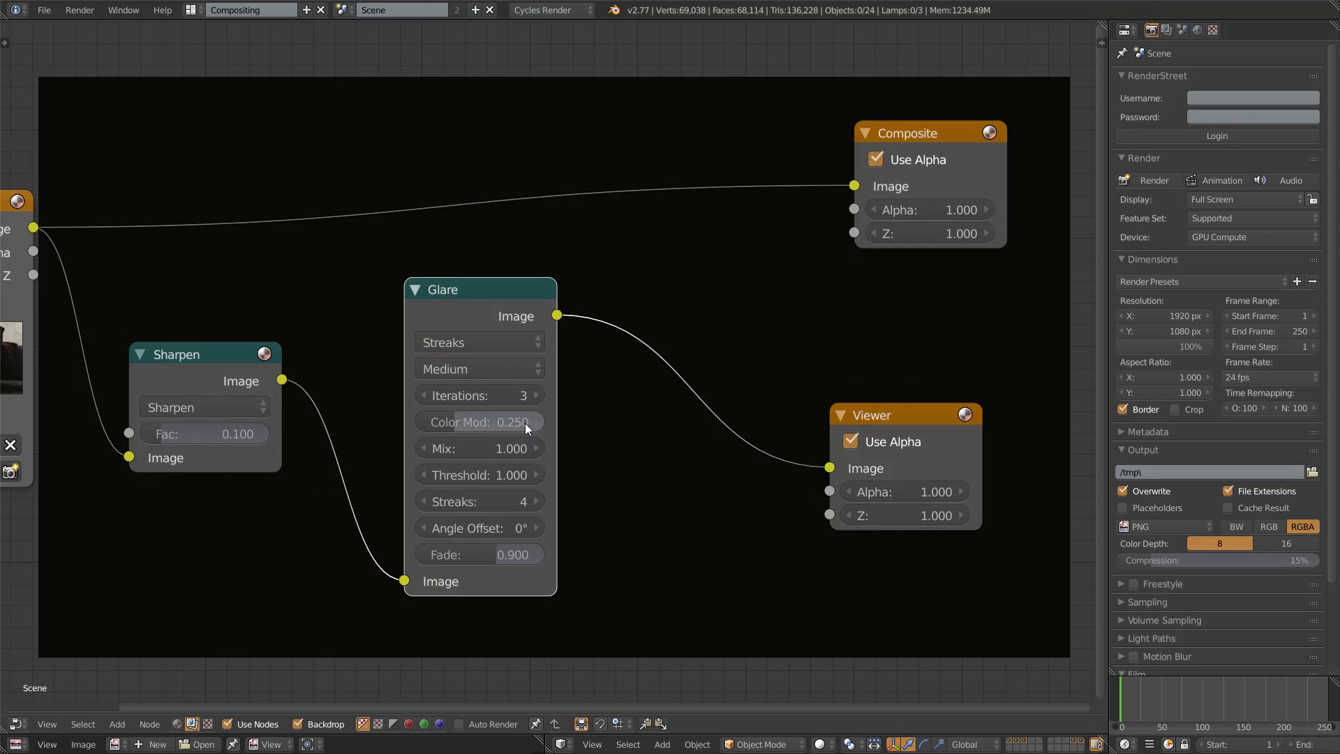
drag(491, 279, 498, 287)
click(500, 489)
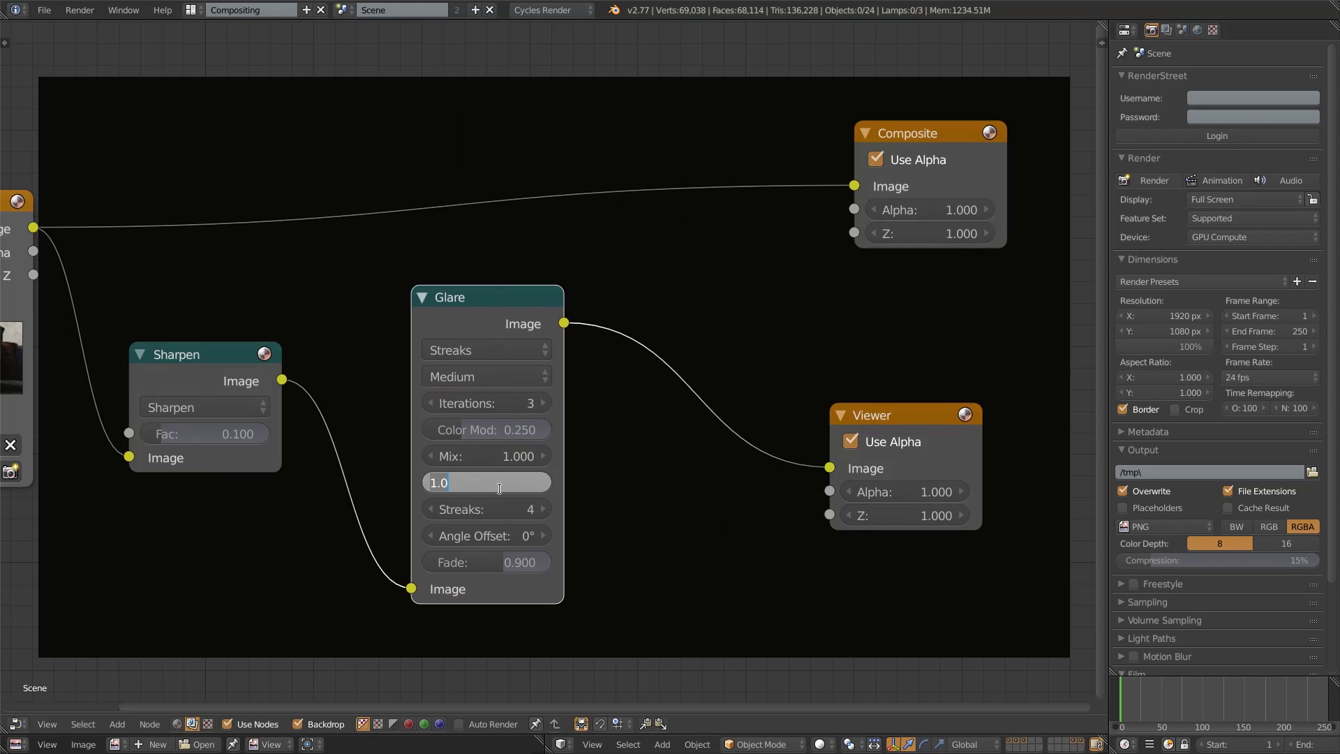
key(Return)
key(Return)
text(0)
key(Return)
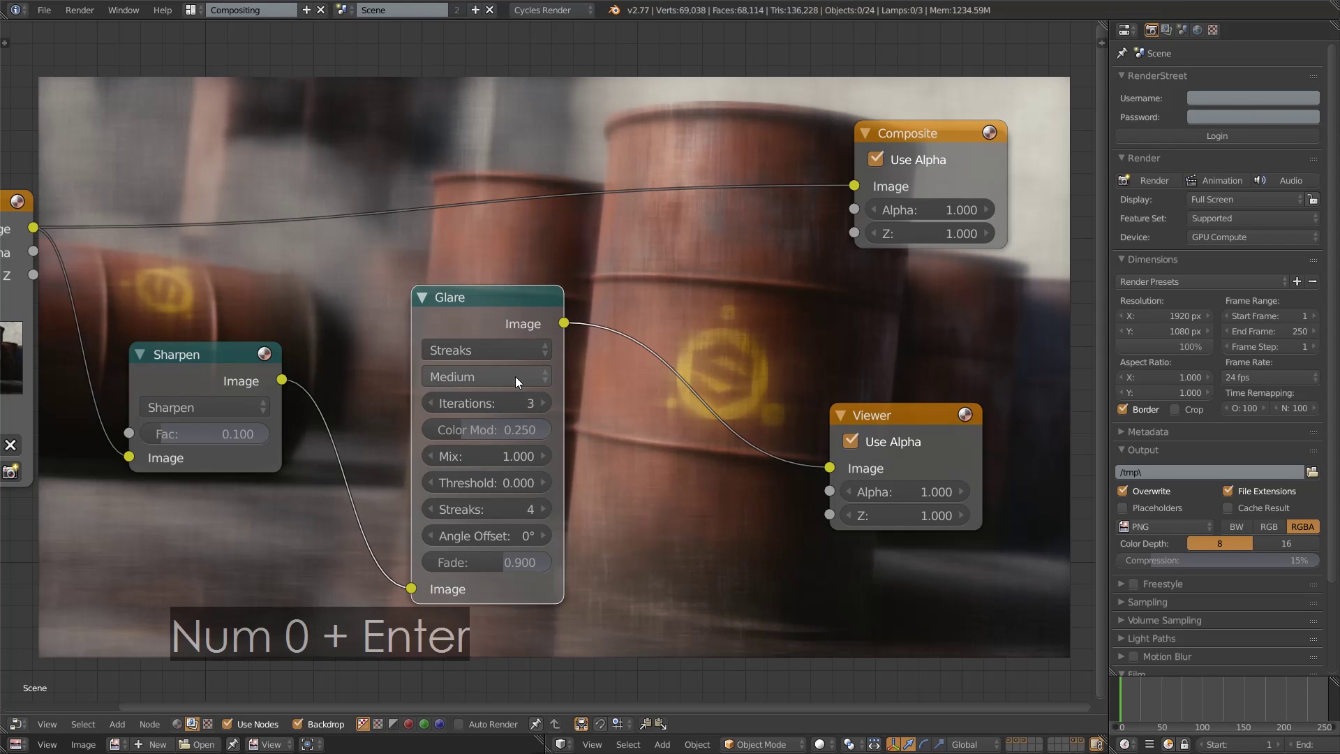
- Switch the Glare node to Fog Glow and set its threshold to 0.1
click(515, 349)
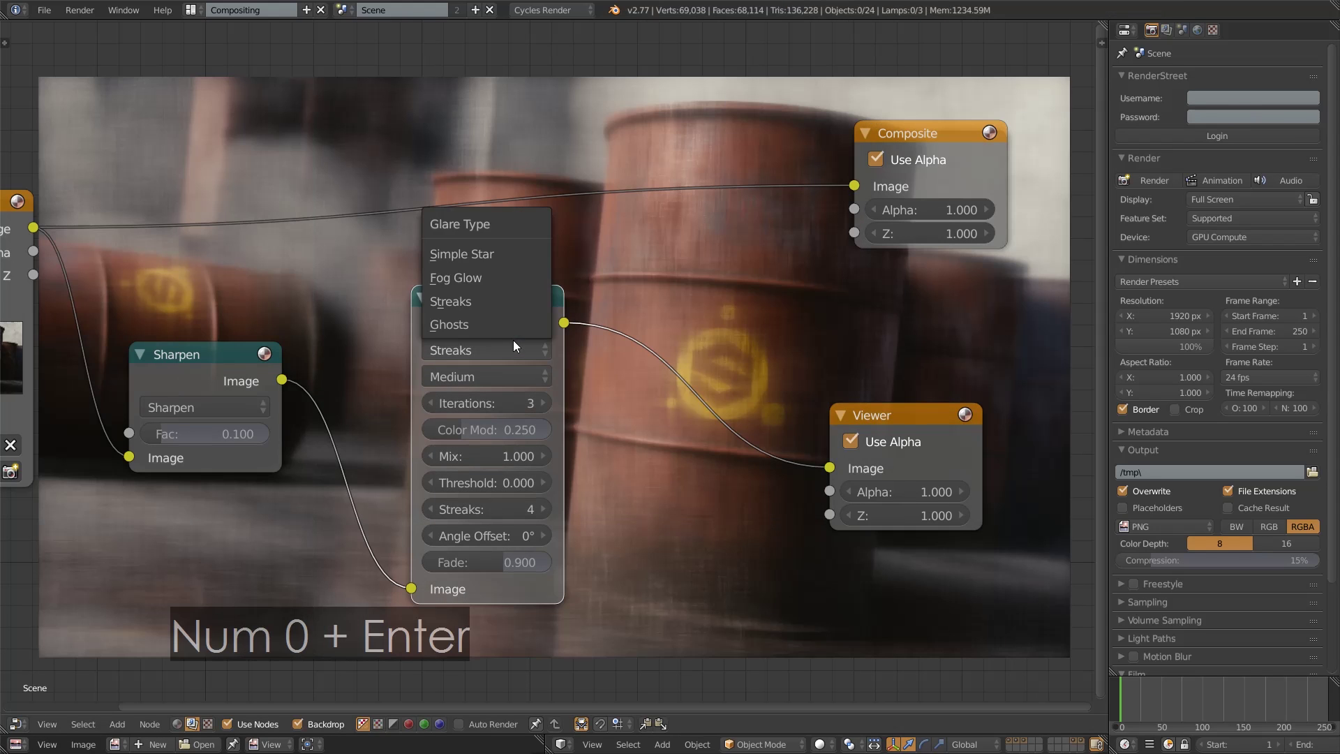
click(513, 280)
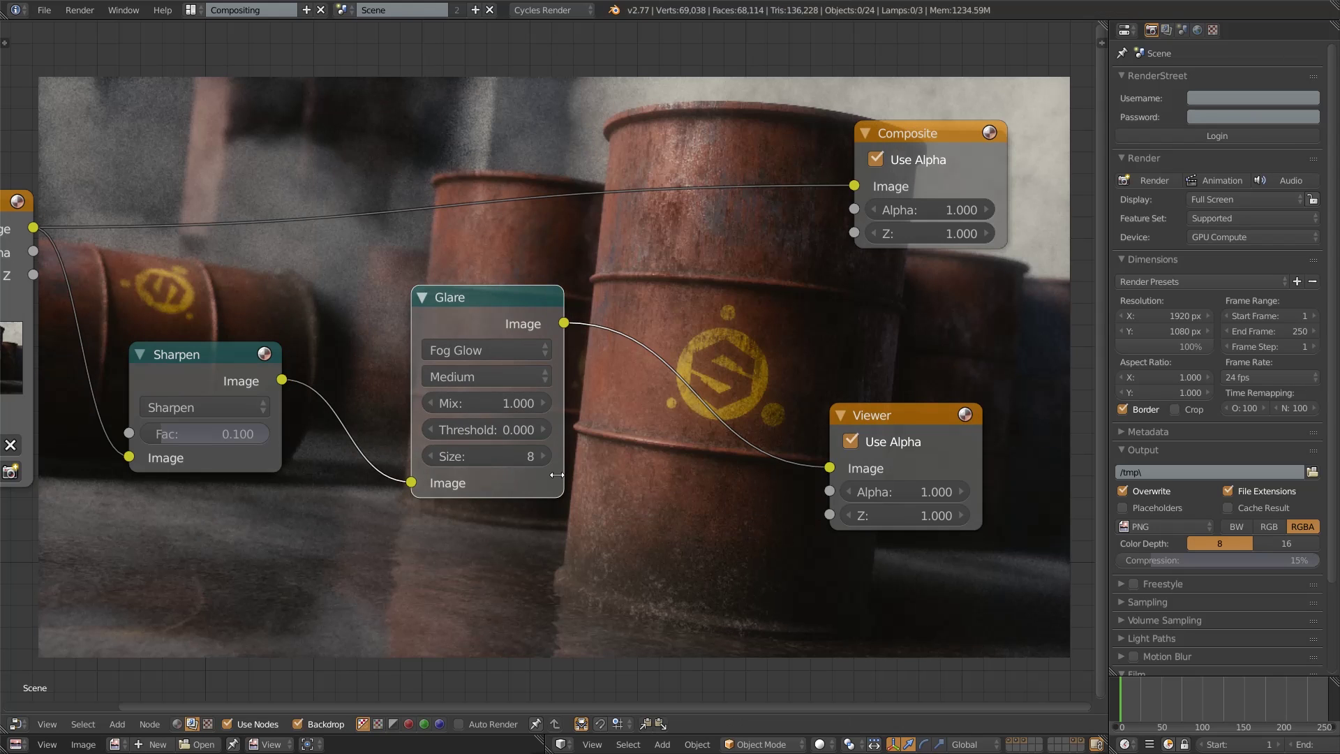
click(542, 430)
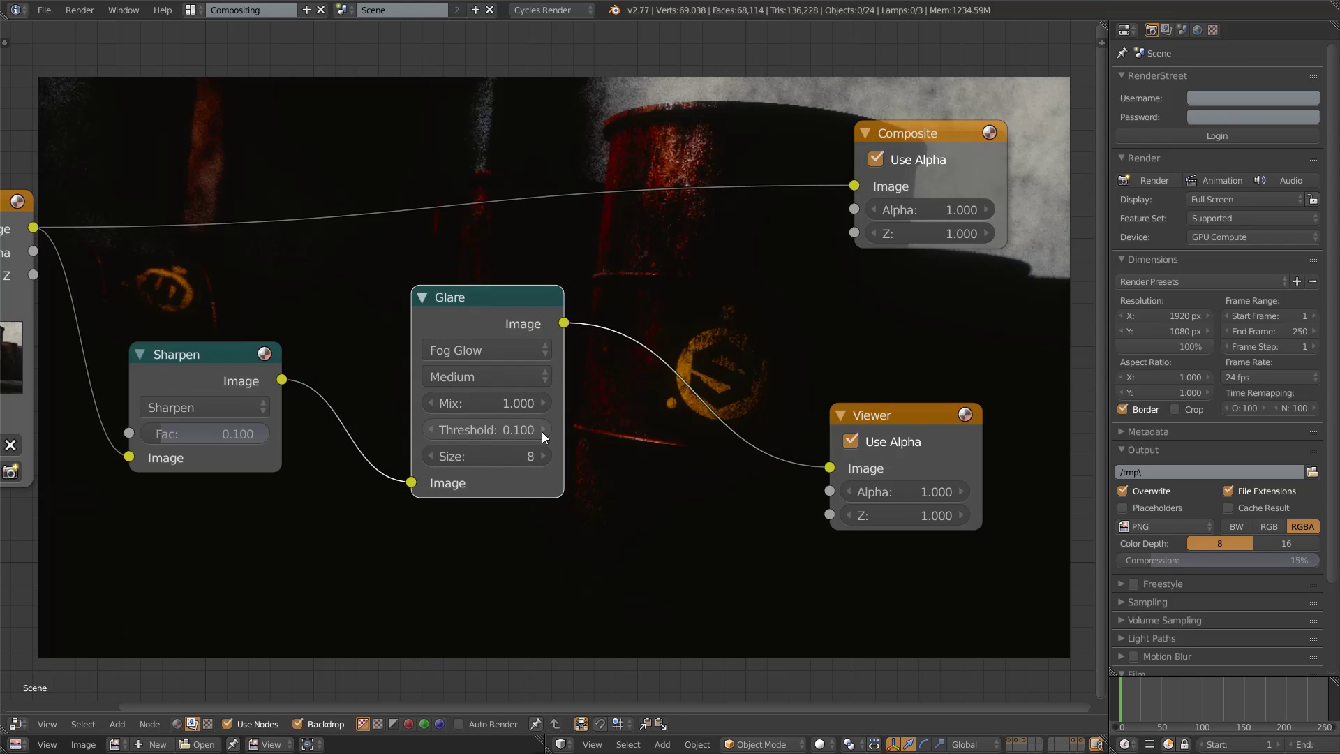
scroll(542, 432, down, 1)
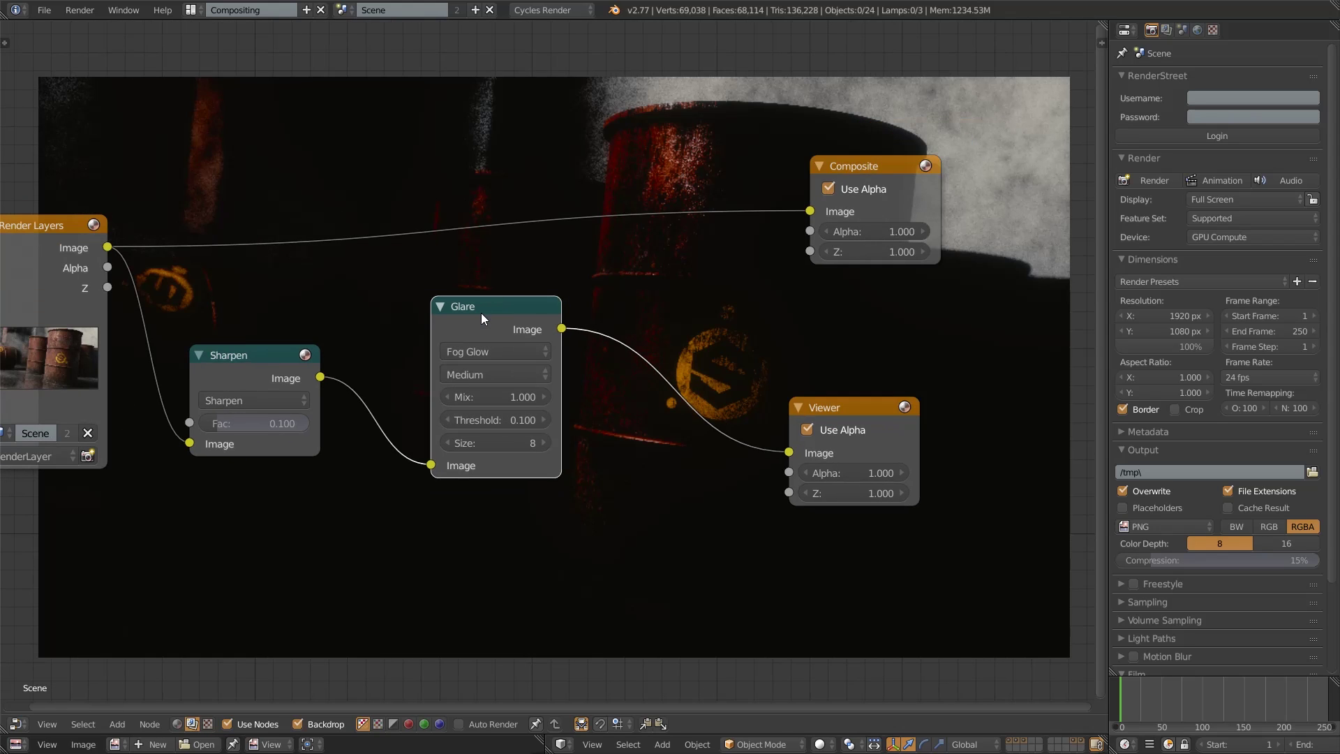
- Delete the Glare node and move the Sharpen node up and closer to Render Layers
key(Delete)
scroll(414, 449, down, 1)
drag(321, 370, 304, 333)
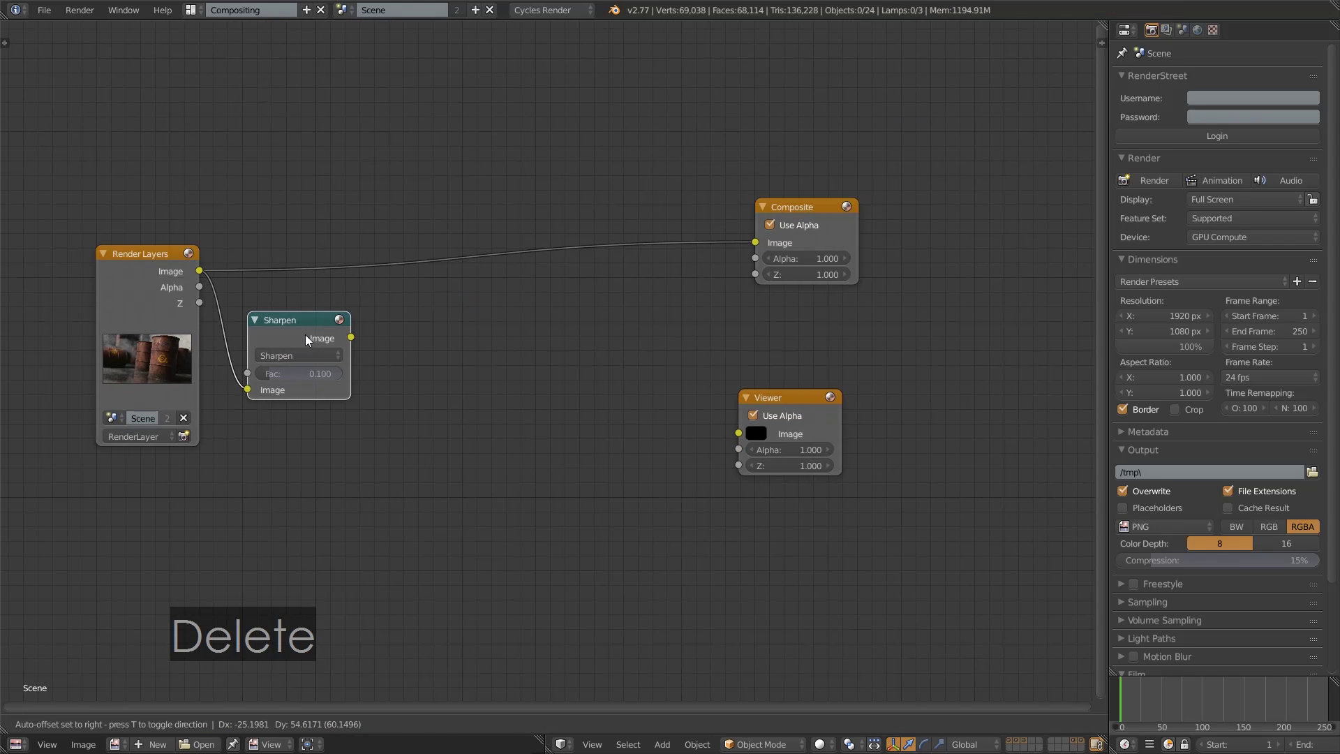
- Add a Blur node in the empty space between the Sharpen and Viewer nodes
click(120, 719)
mouse_move(170, 646)
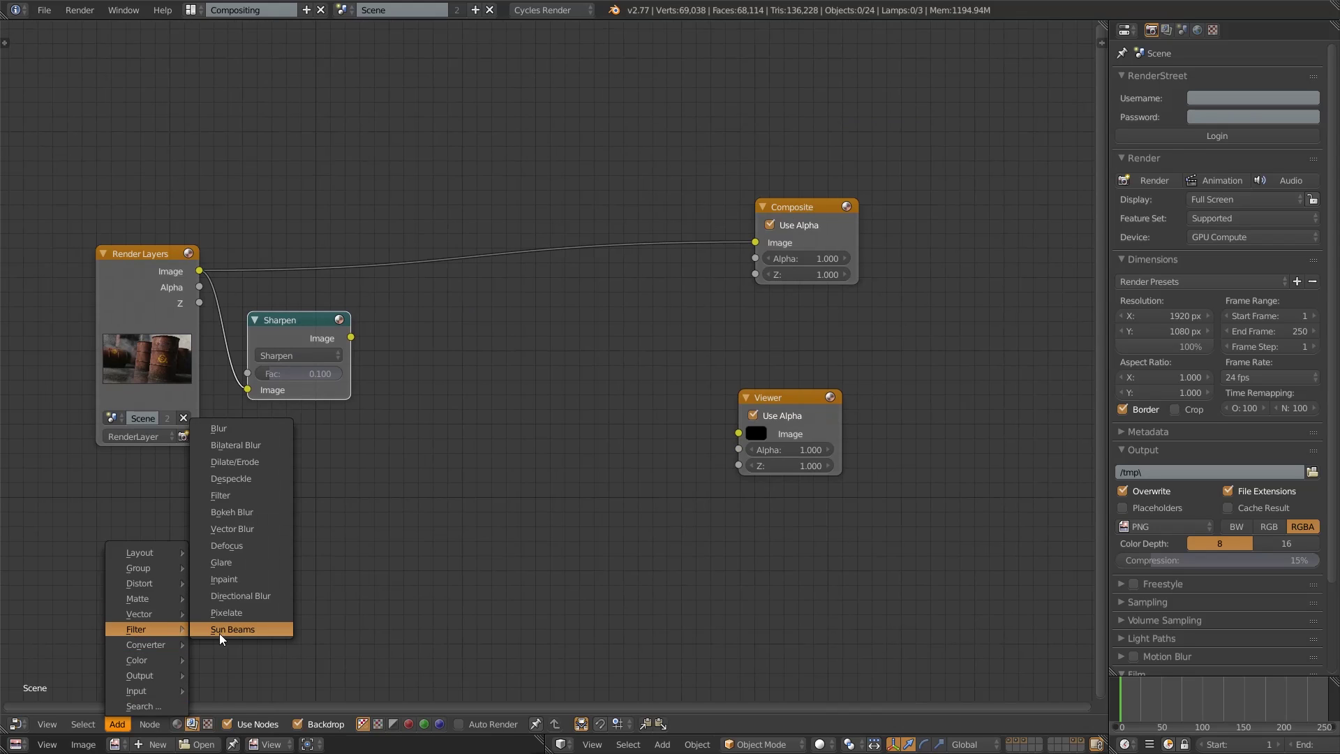
click(245, 429)
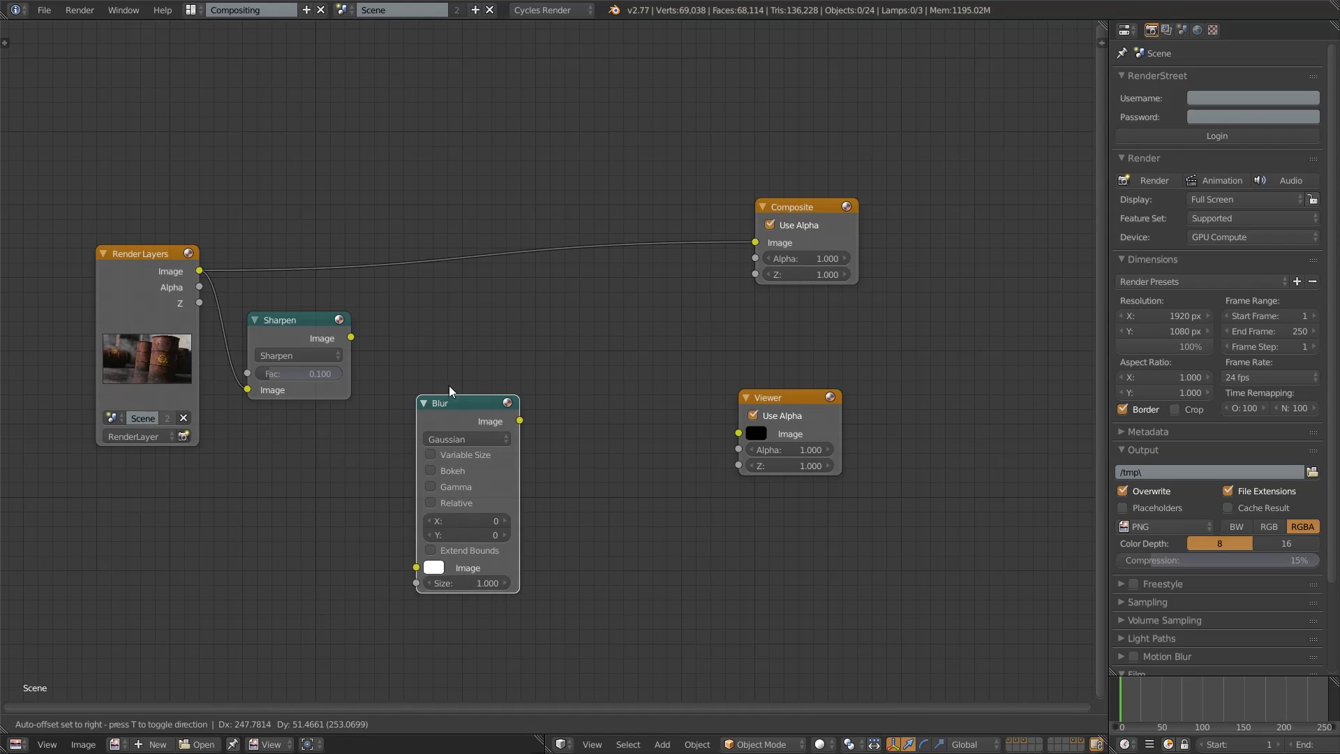
click(446, 333)
- Add an RGB Curves node between Sharpen and Blur, feed it from Sharpen and preview it through the Viewer
click(118, 723)
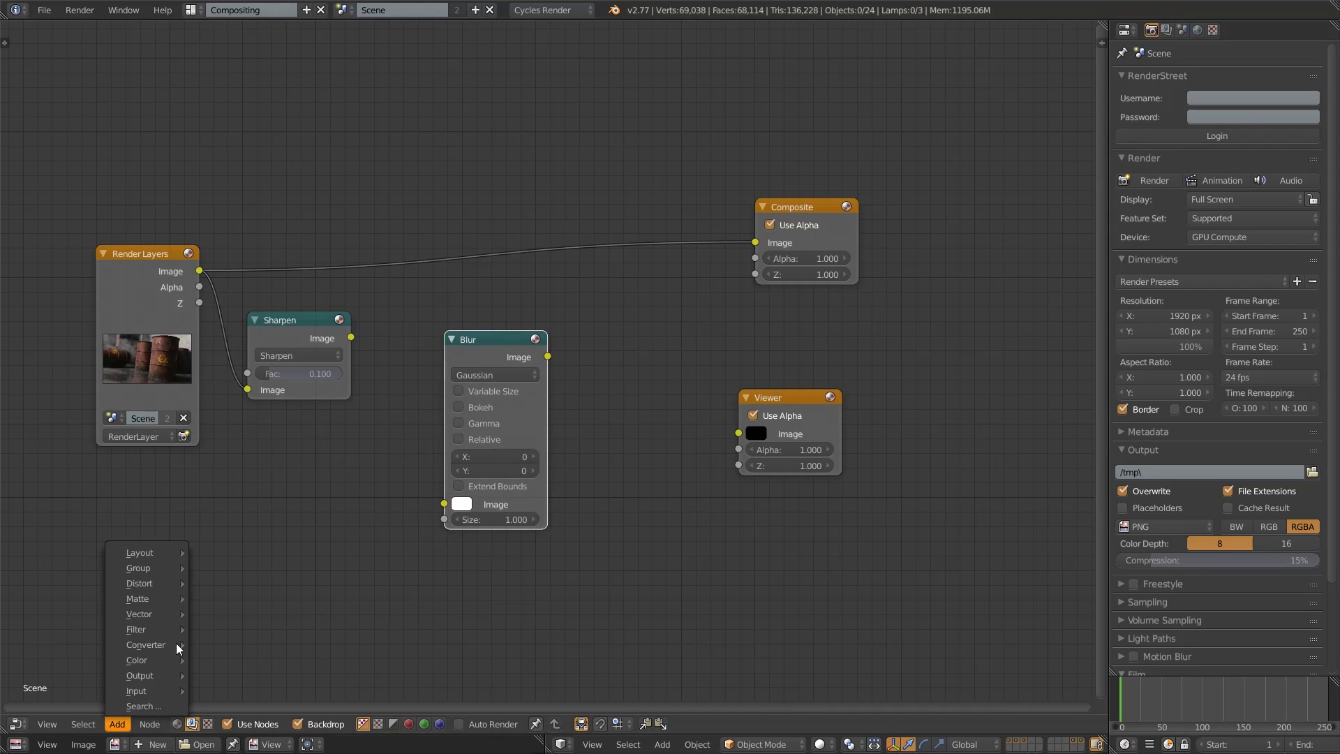
mouse_move(156, 660)
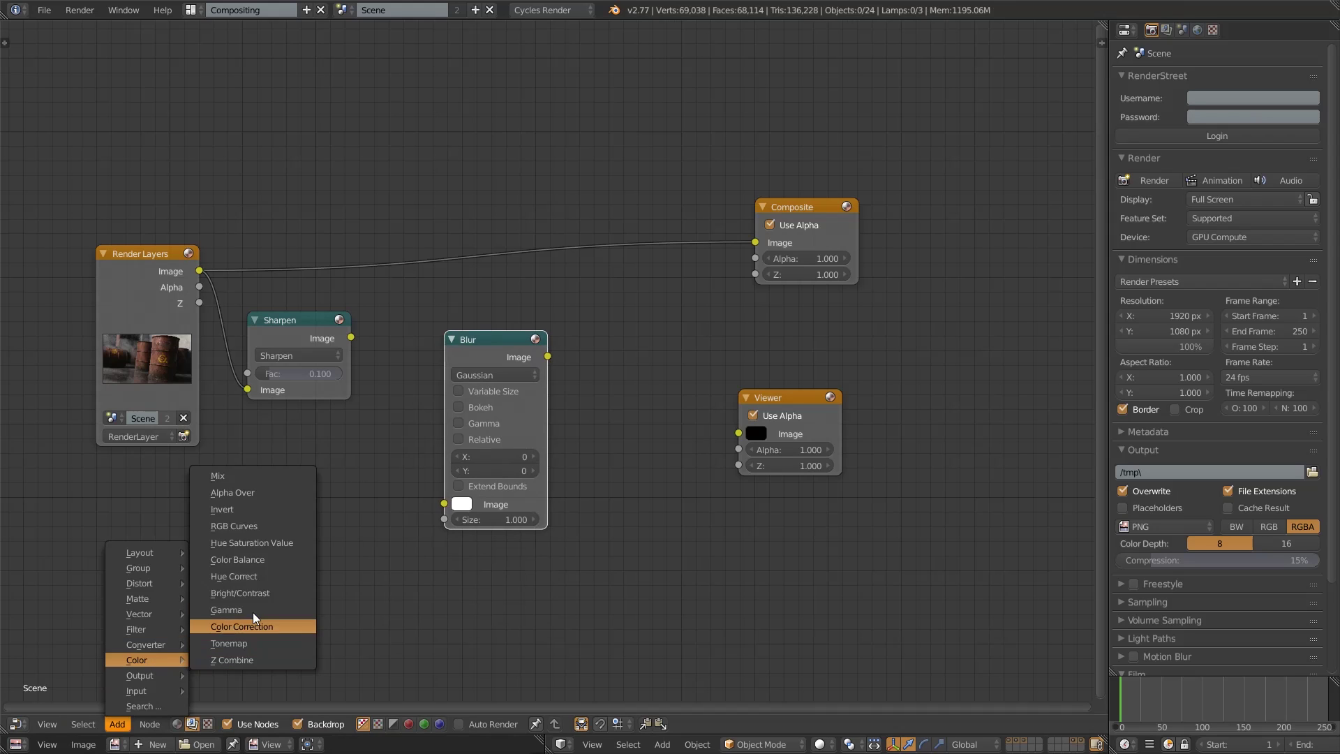
click(265, 526)
click(390, 342)
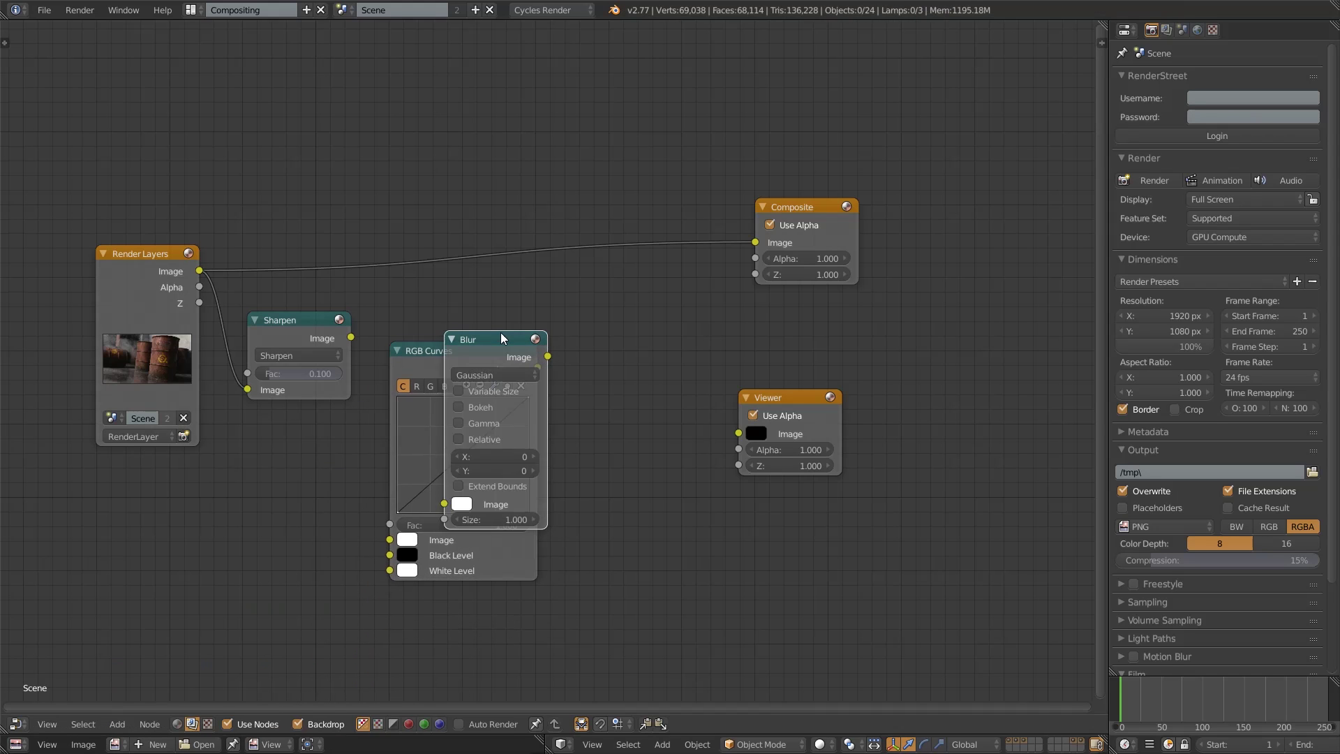
drag(405, 357, 404, 496)
ctrl+shift+click(467, 308)
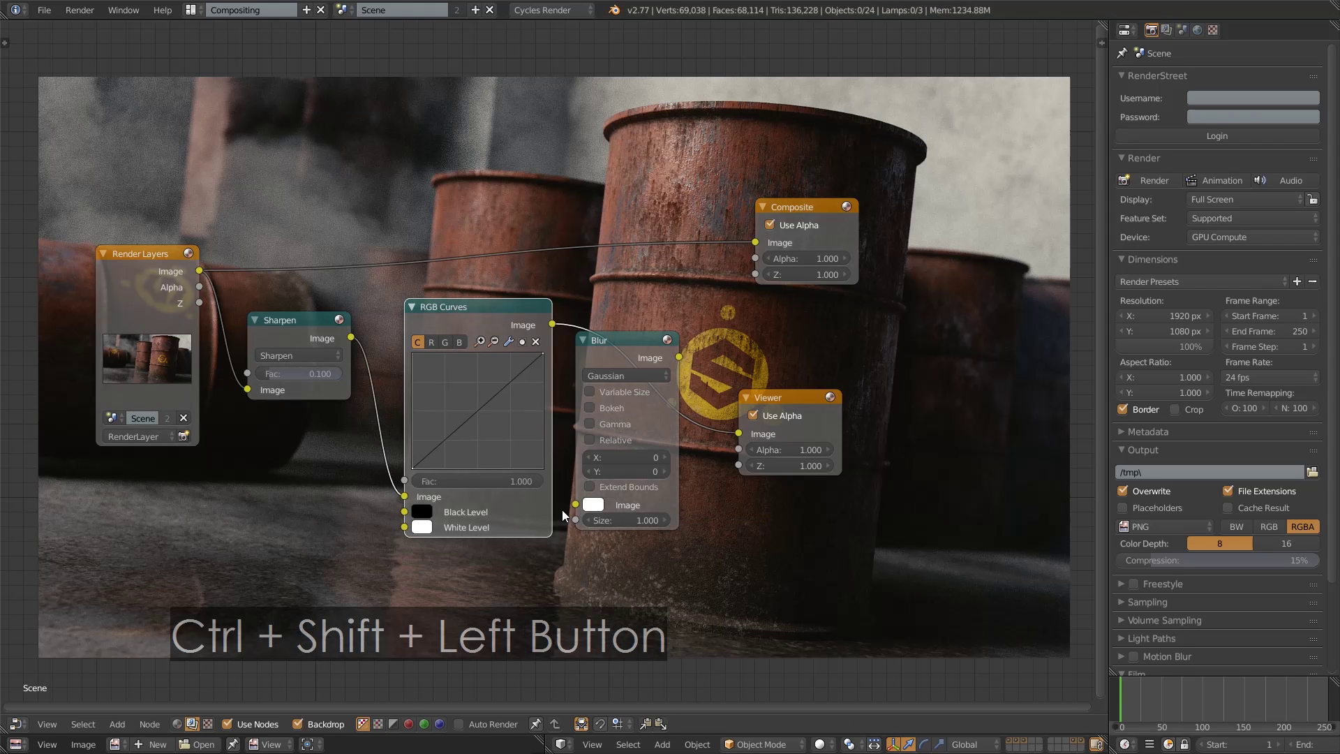
- Shape the RGB curve into a steep S with points at about X 0.47, Y 0.19 and X 0.62, Y 0.77
middle_drag(563, 510, 478, 512)
scroll(478, 511, up, 1)
drag(346, 439, 396, 386)
drag(368, 475, 367, 469)
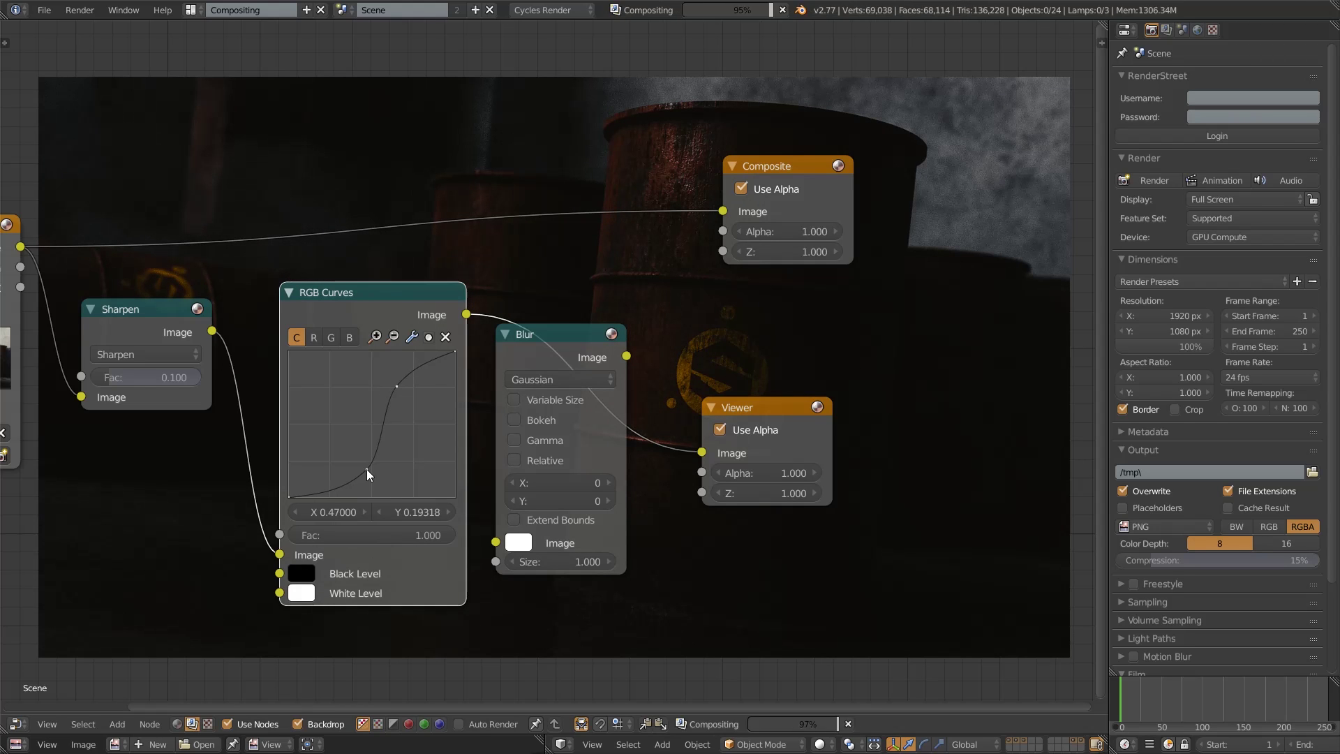
drag(395, 391, 390, 388)
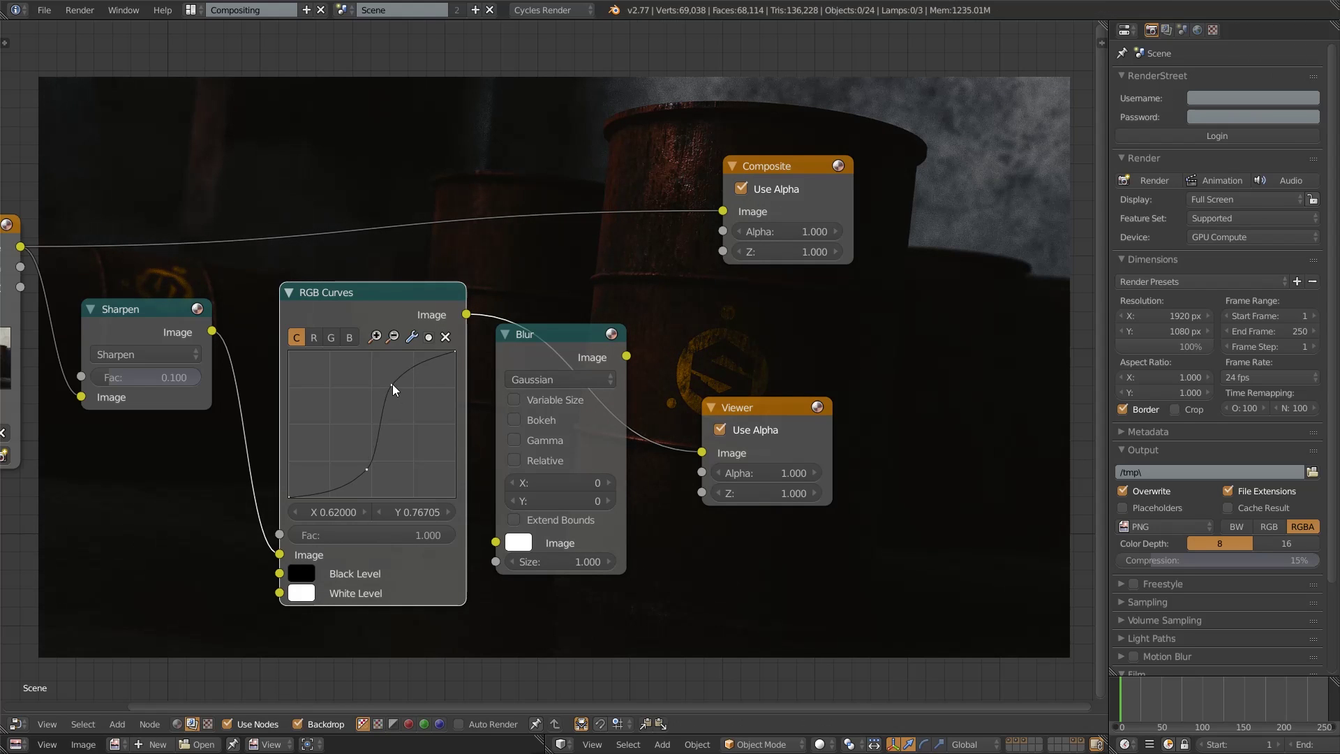
- Move the Viewer node farther away and insert the Blur node into the link between RGB Curves and Viewer
scroll(388, 303, down, 3)
middle_drag(614, 439, 526, 429)
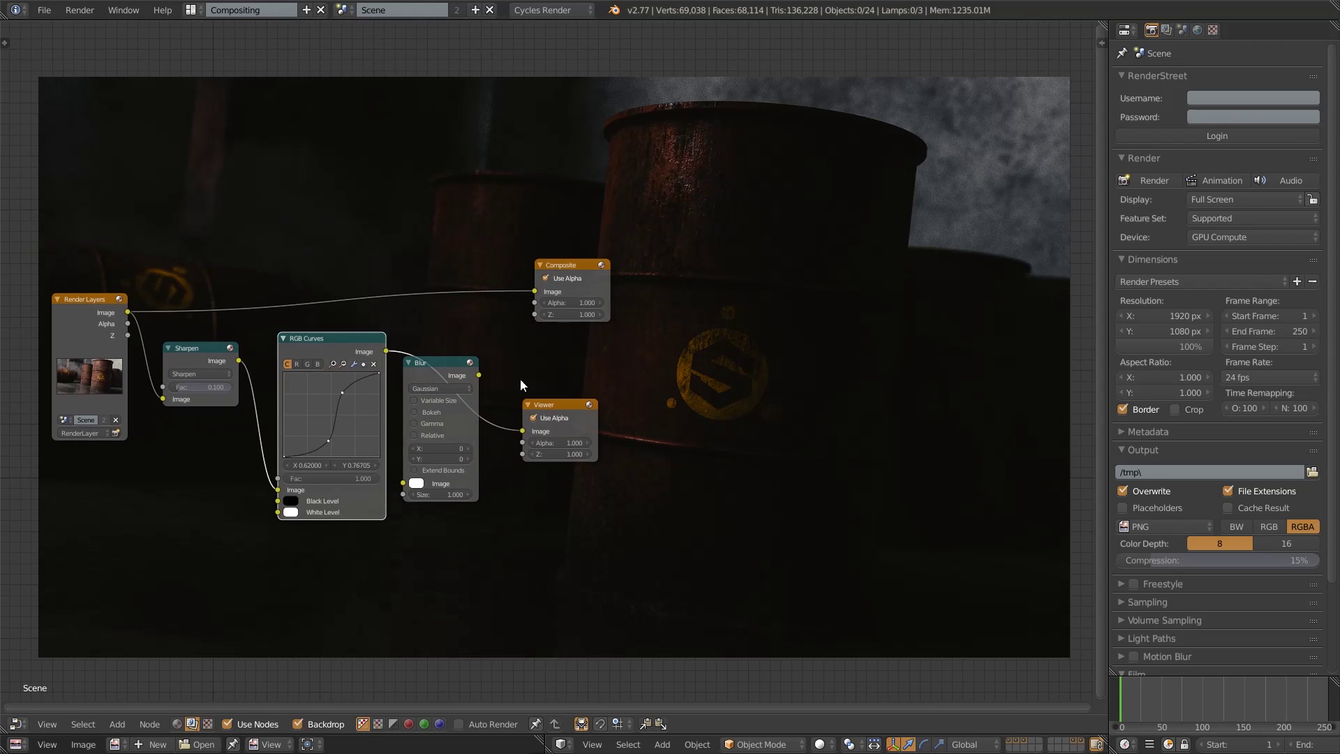
drag(549, 404, 701, 409)
drag(461, 362, 486, 371)
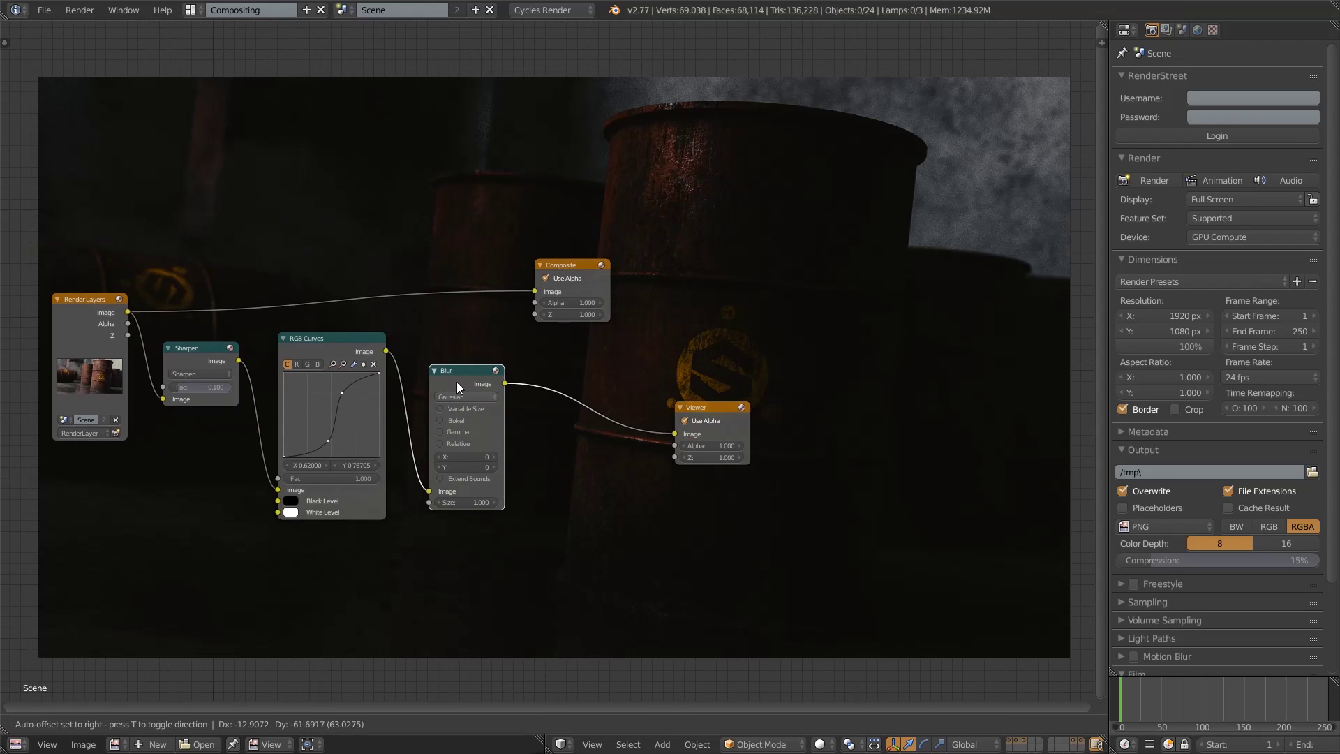
scroll(477, 412, up, 2)
- Set the Blur node to Fast Gaussian with Relative enabled and aspect correction on Y
click(477, 411)
click(440, 315)
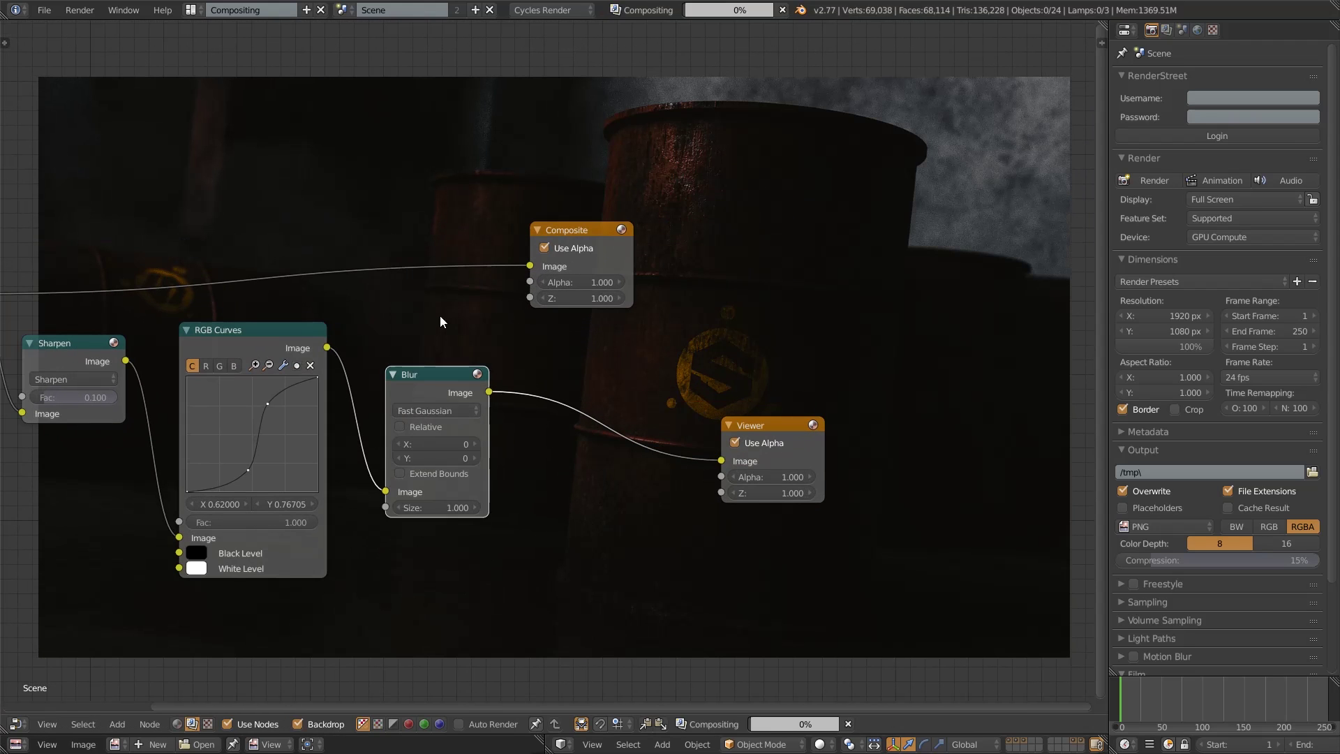
click(432, 426)
click(435, 460)
- Set the Blur node's X and Y amounts to 0.5%
click(440, 479)
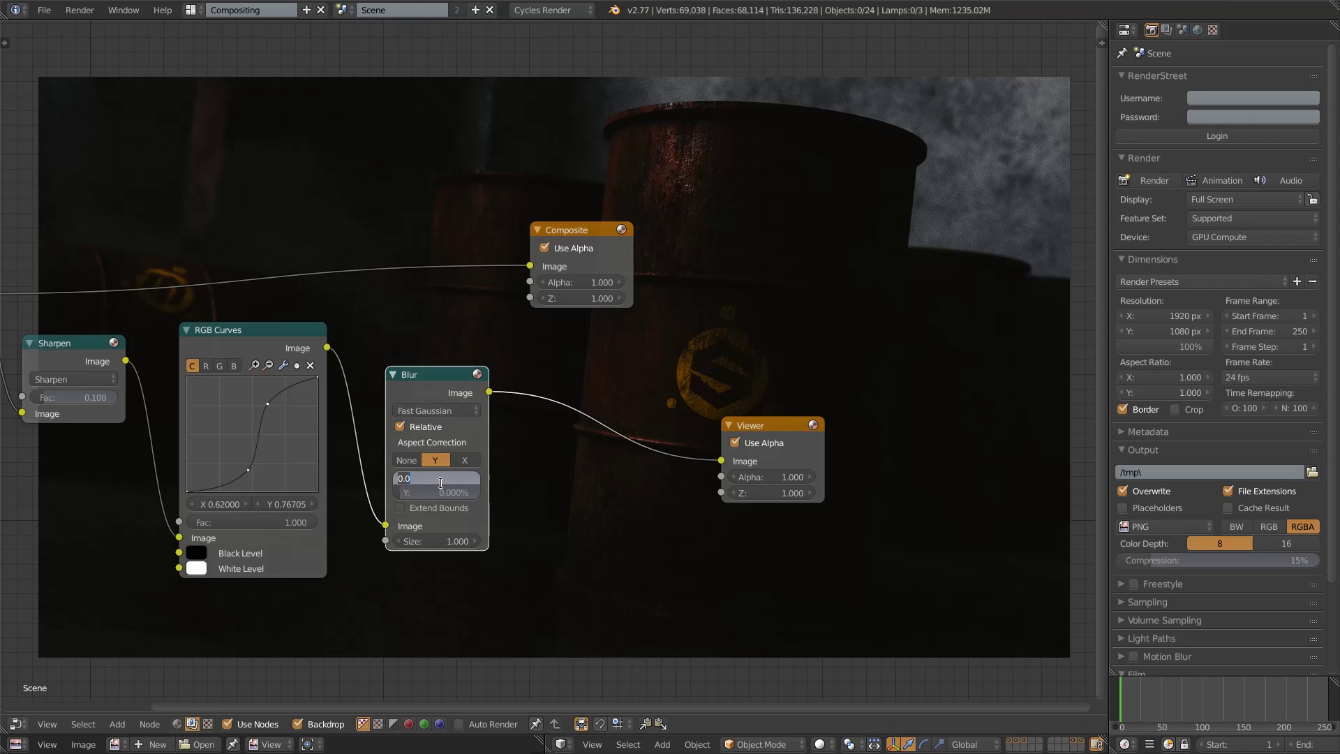
text(.5)
key(Return)
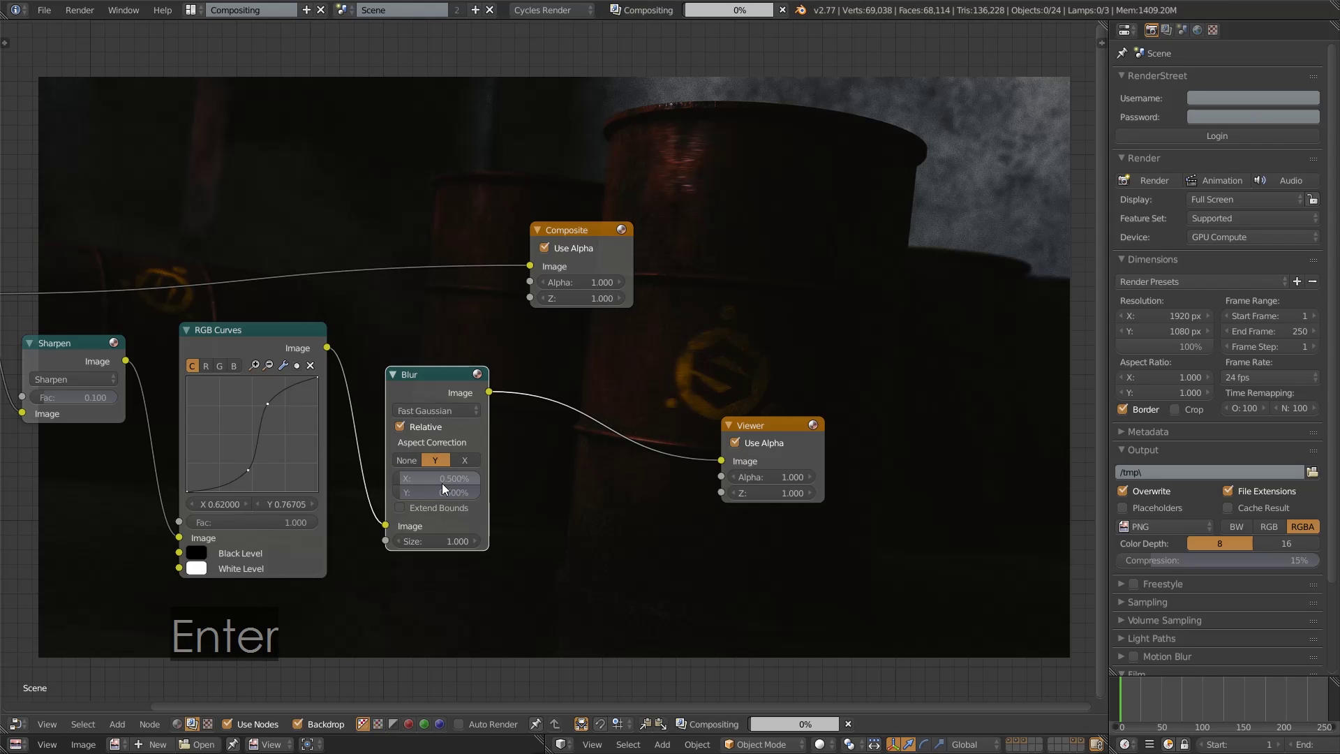
scroll(594, 531, down, 2)
scroll(551, 530, up, 3)
middle_drag(552, 531, 531, 390)
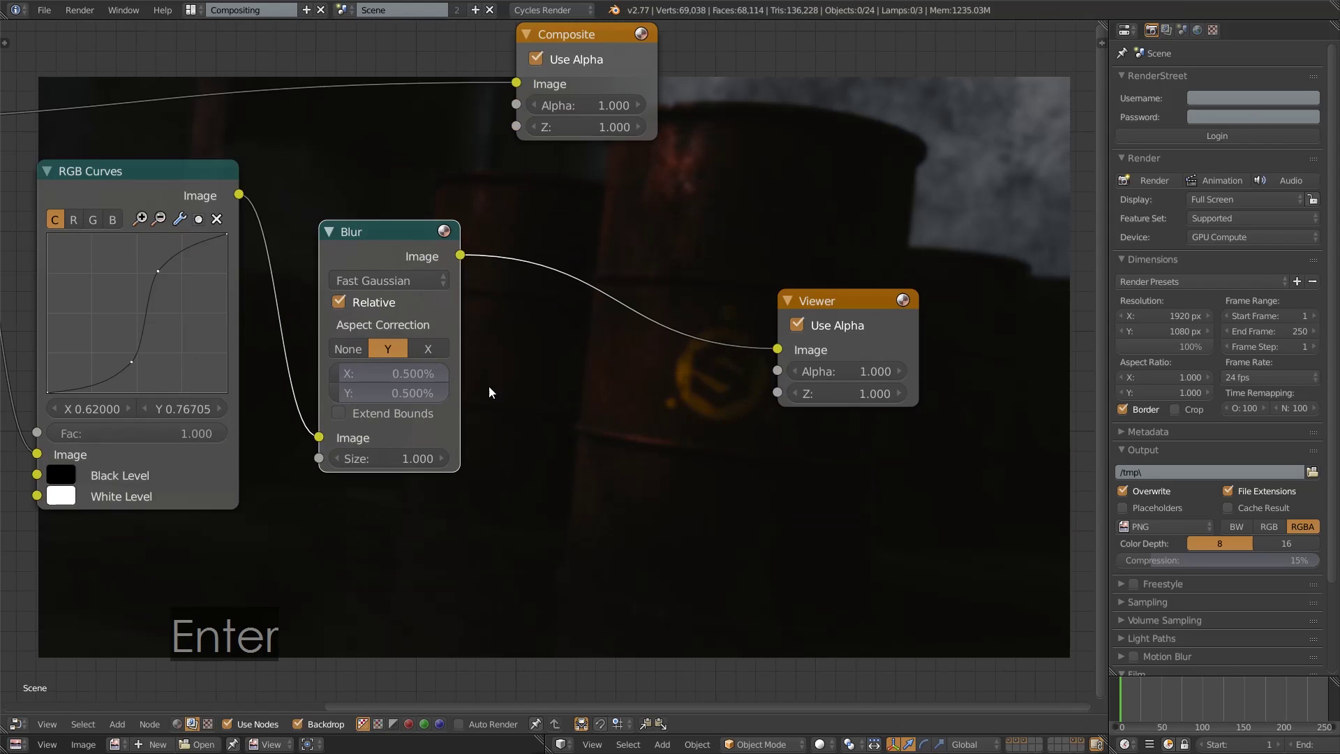
- Duplicate the Blur node, place the copy below the original and link the RGB Curves output into it
scroll(448, 259, down, 1)
drag(448, 259, 480, 223)
key(shift+d)
click(541, 568)
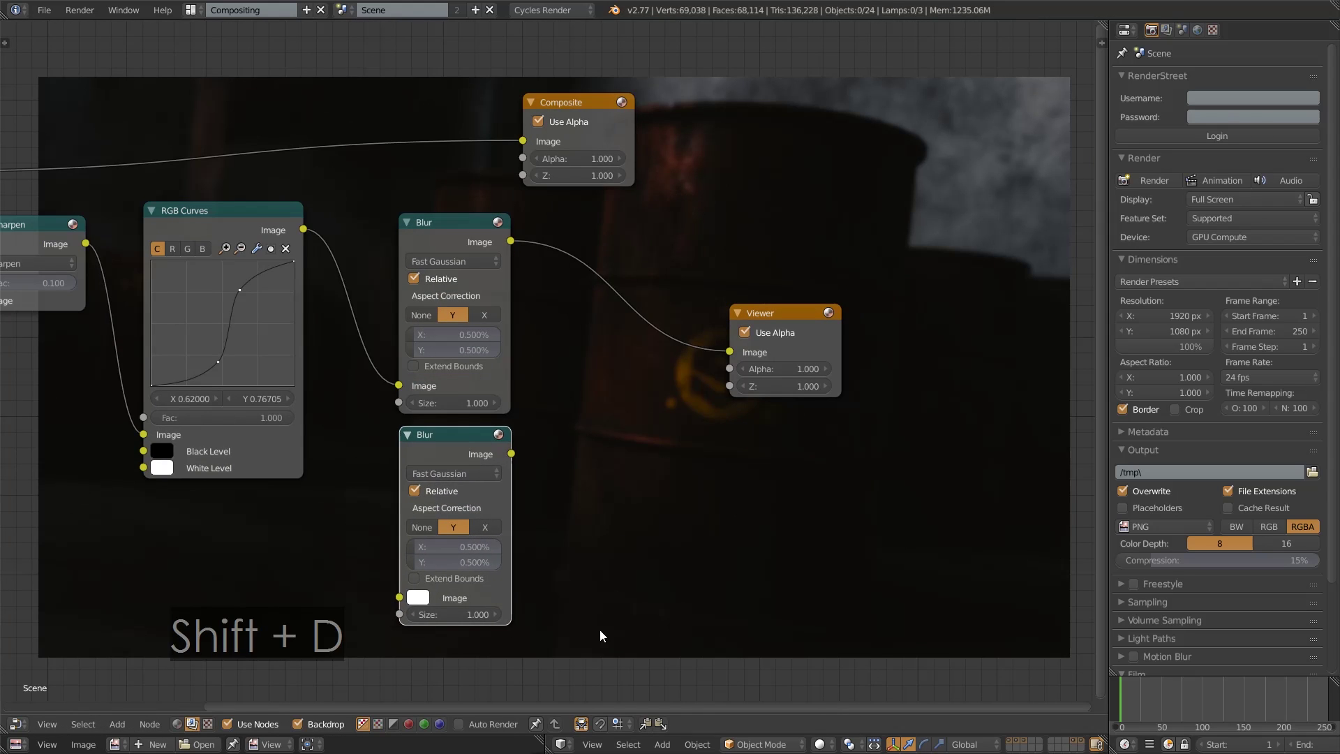
middle_drag(607, 631, 634, 543)
drag(330, 141, 442, 512)
- Set the second Blur node's X and Y amounts to 1.5% and preview it in the Viewer
drag(488, 457, 488, 472)
text(1.5)
key(Return)
ctrl+shift+click(489, 344)
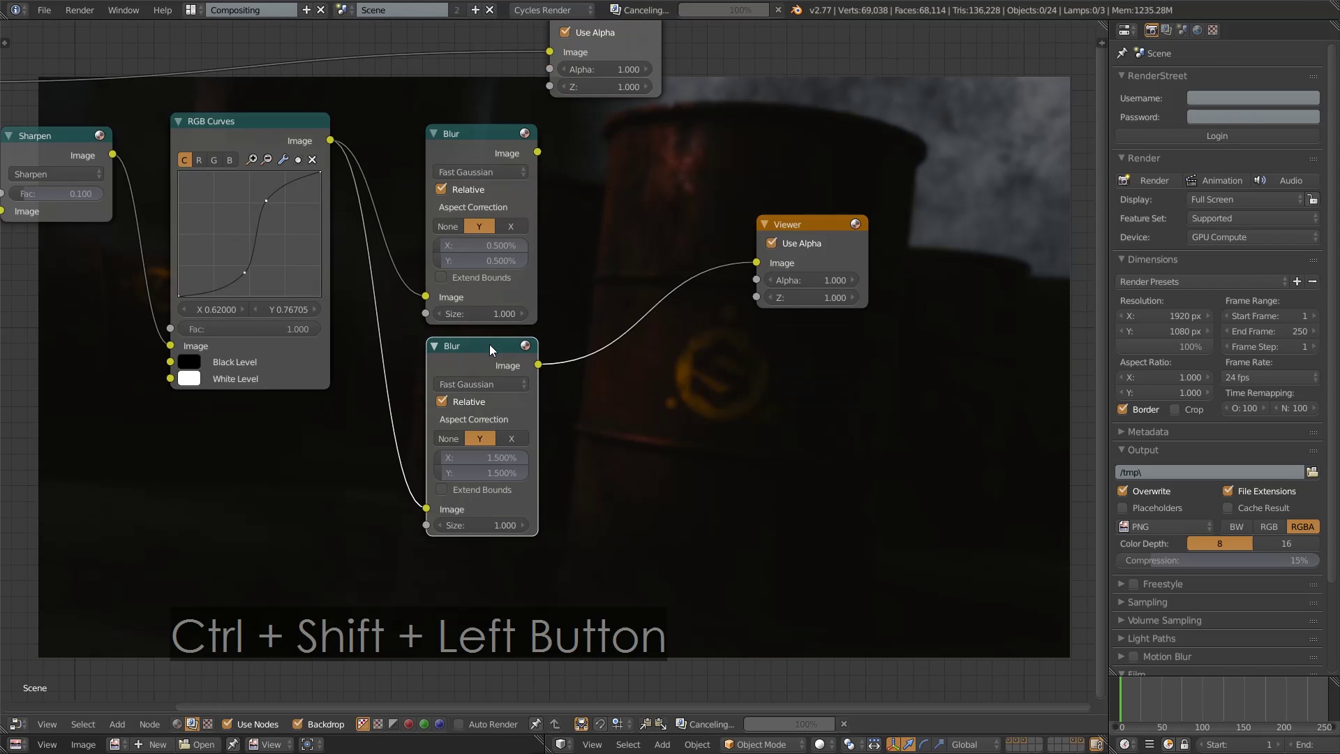
- Duplicate the second Blur node below it and feed the new copy from the RGB Curves output
scroll(592, 439, down, 2)
middle_drag(592, 438, 594, 265)
key(shift+d)
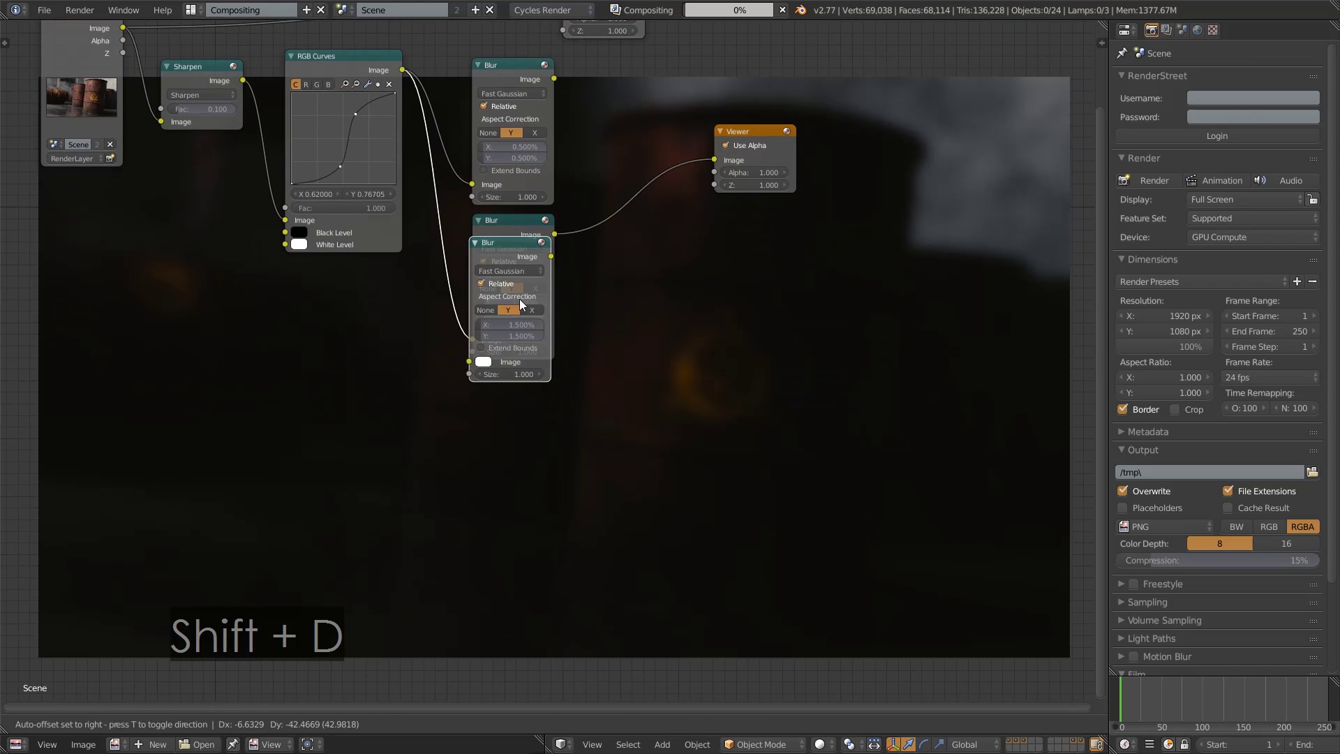
click(523, 409)
drag(403, 69, 473, 493)
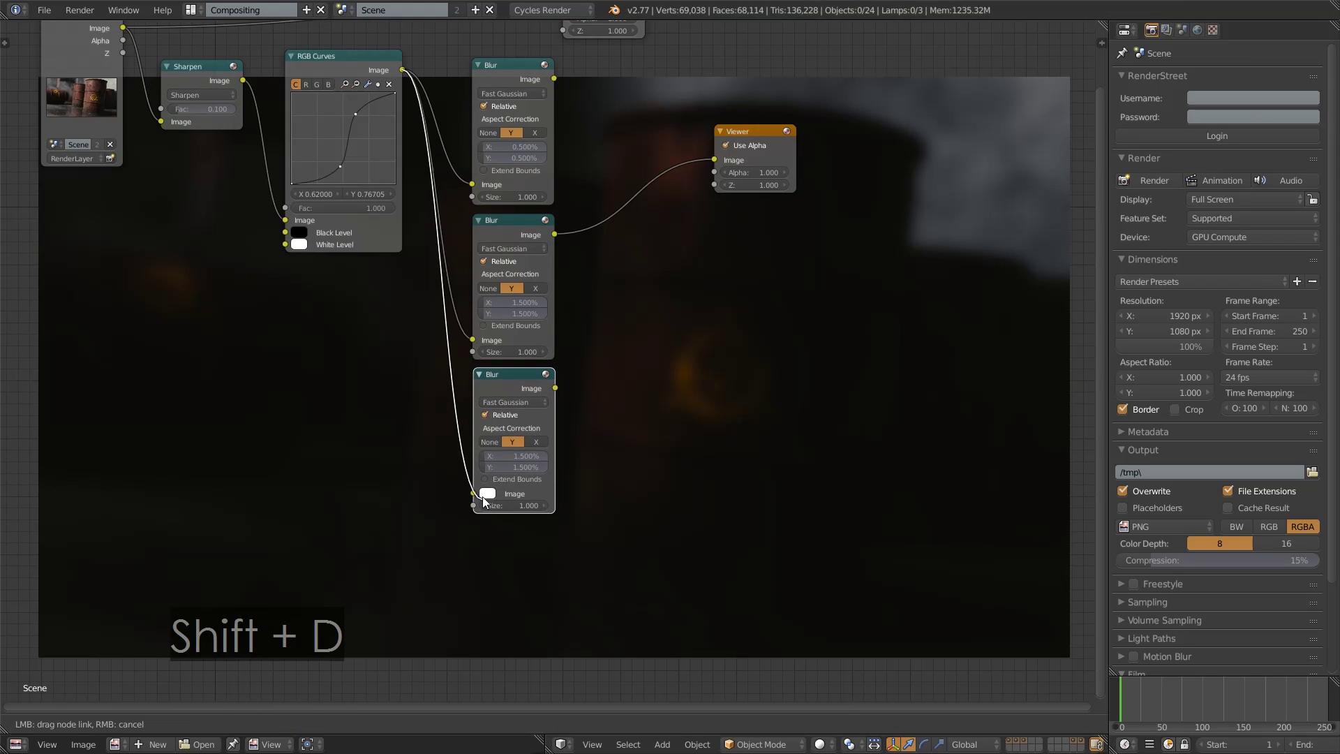
- Set the third Blur node's X and Y amounts to 3% and preview it in the Viewer
click(516, 456)
text(3)
key(Tab)
text(3)
key(Return)
ctrl+shift+click(500, 376)
scroll(500, 375, down, 1)
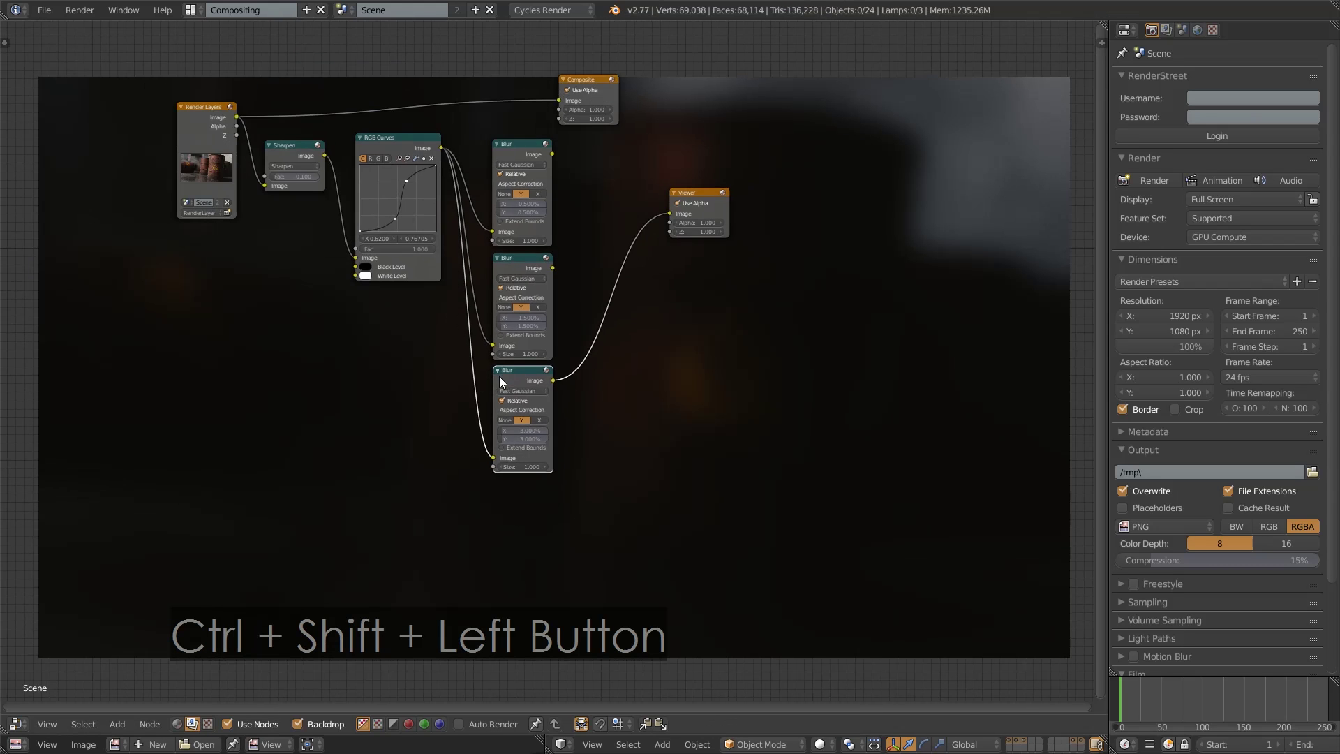
- Move the Viewer node farther away and add a Mix node in Add mode beside the first Blur node
ctrl+scroll(543, 386, down, 2)
scroll(543, 386, up, 1)
drag(595, 222, 792, 268)
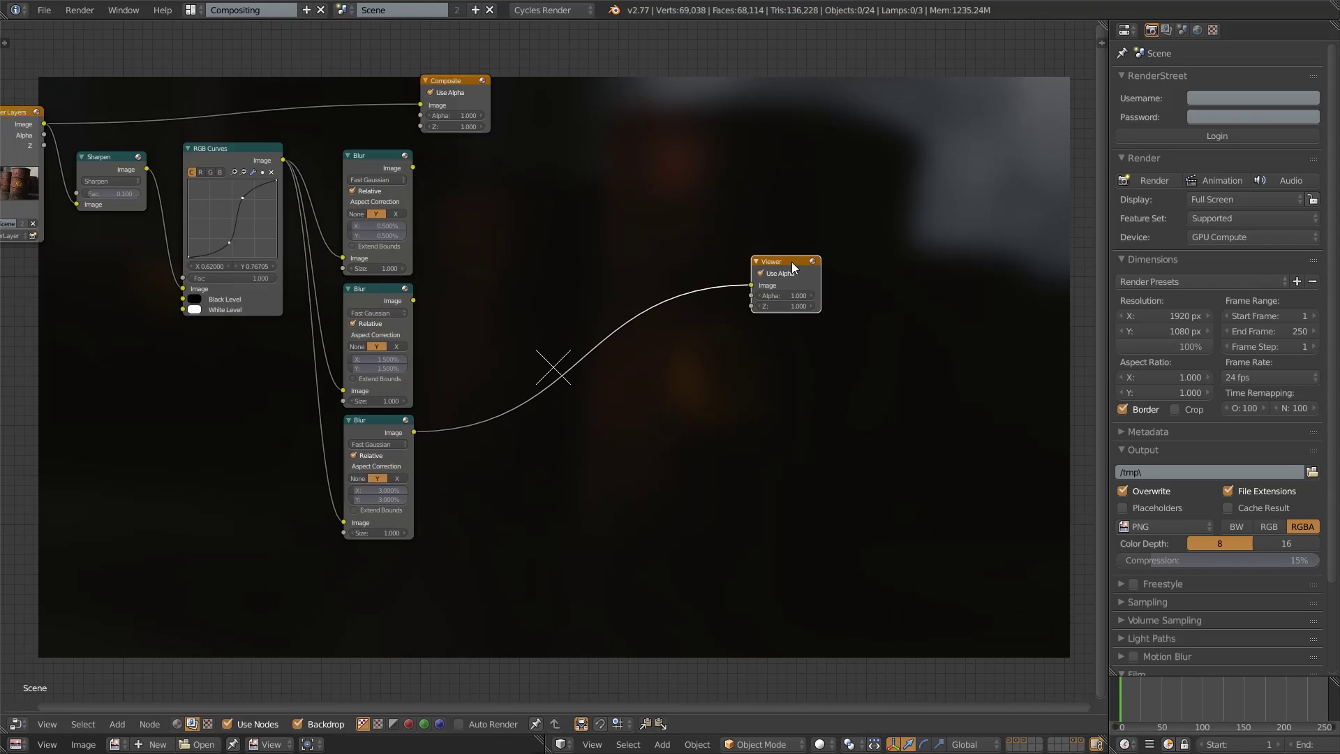
click(118, 723)
mouse_move(157, 660)
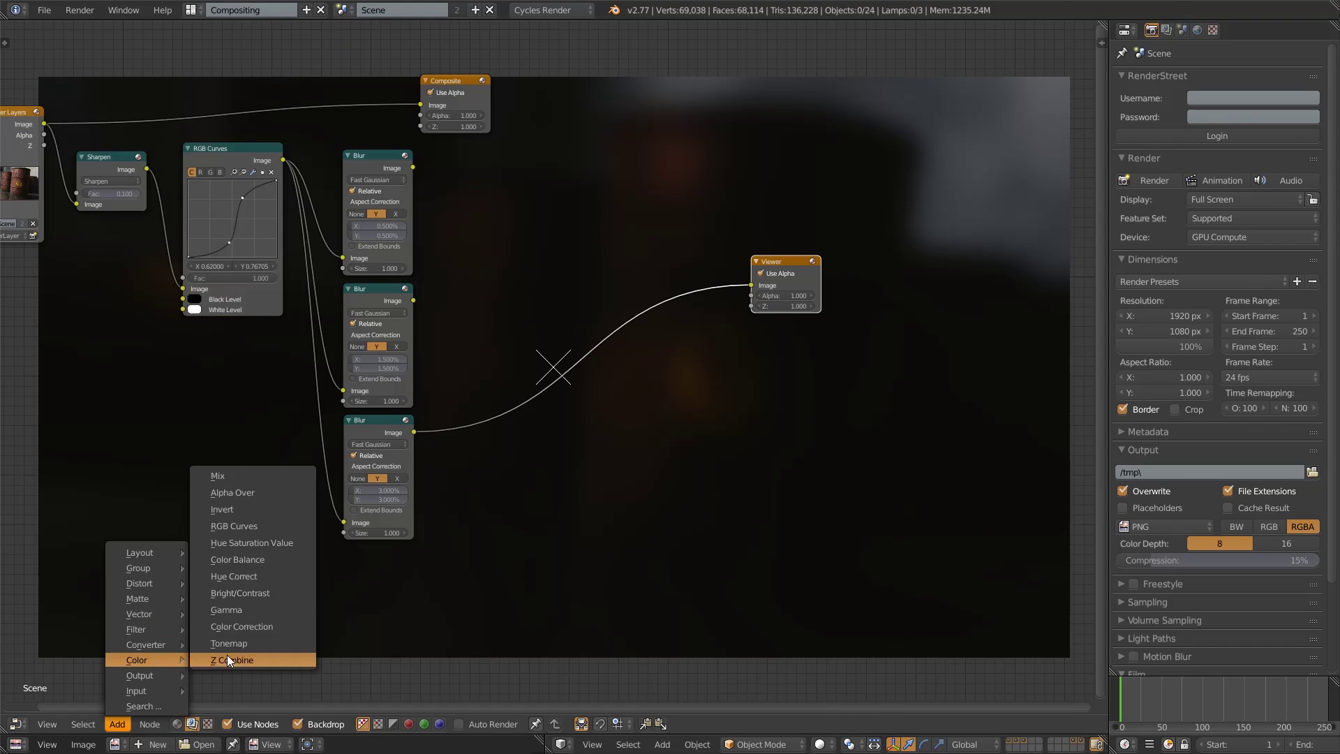
click(228, 475)
click(537, 201)
click(545, 202)
click(532, 223)
drag(530, 191, 504, 189)
- Link the first and second Blur nodes into the two image inputs of the Add node
drag(413, 167, 490, 240)
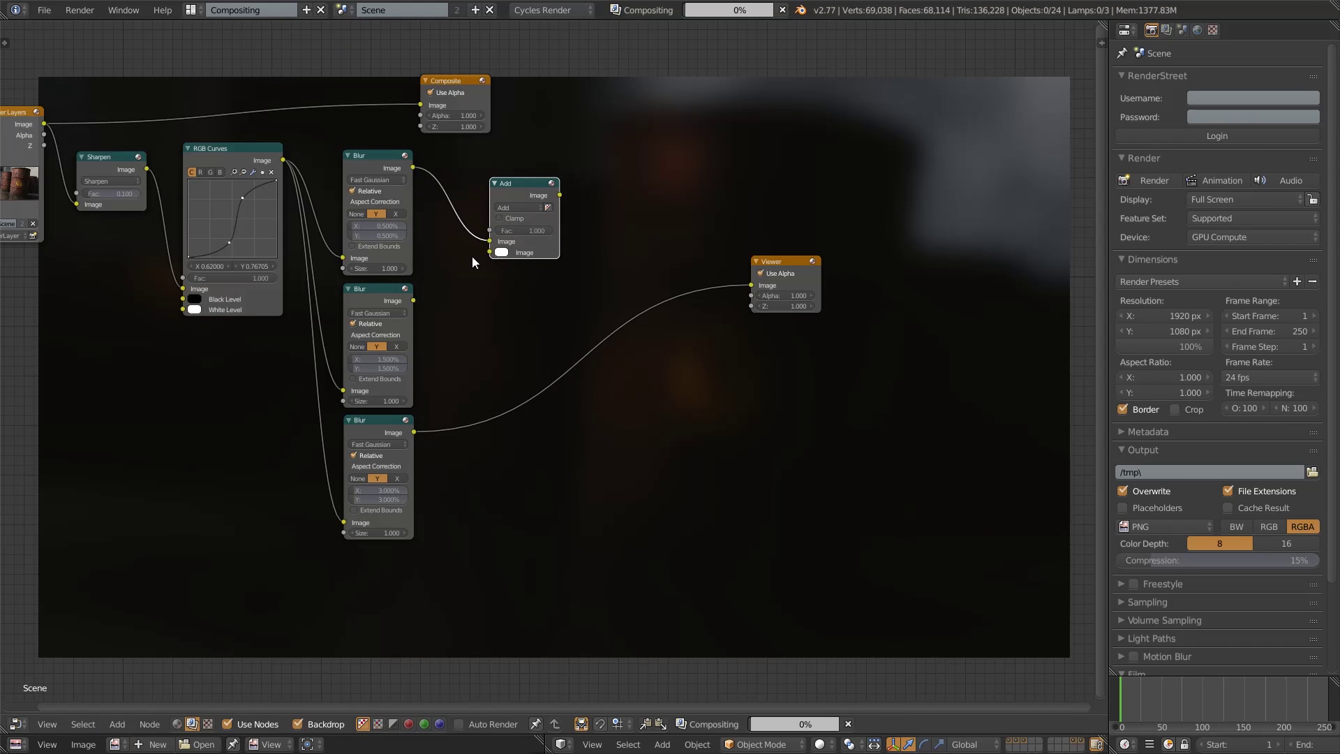
key(g)
drag(413, 300, 504, 251)
- Duplicate the Add node to combine the first Add result with the third Blur, and send it to the Viewer
drag(538, 182, 599, 310)
key(shift+d)
click(593, 240)
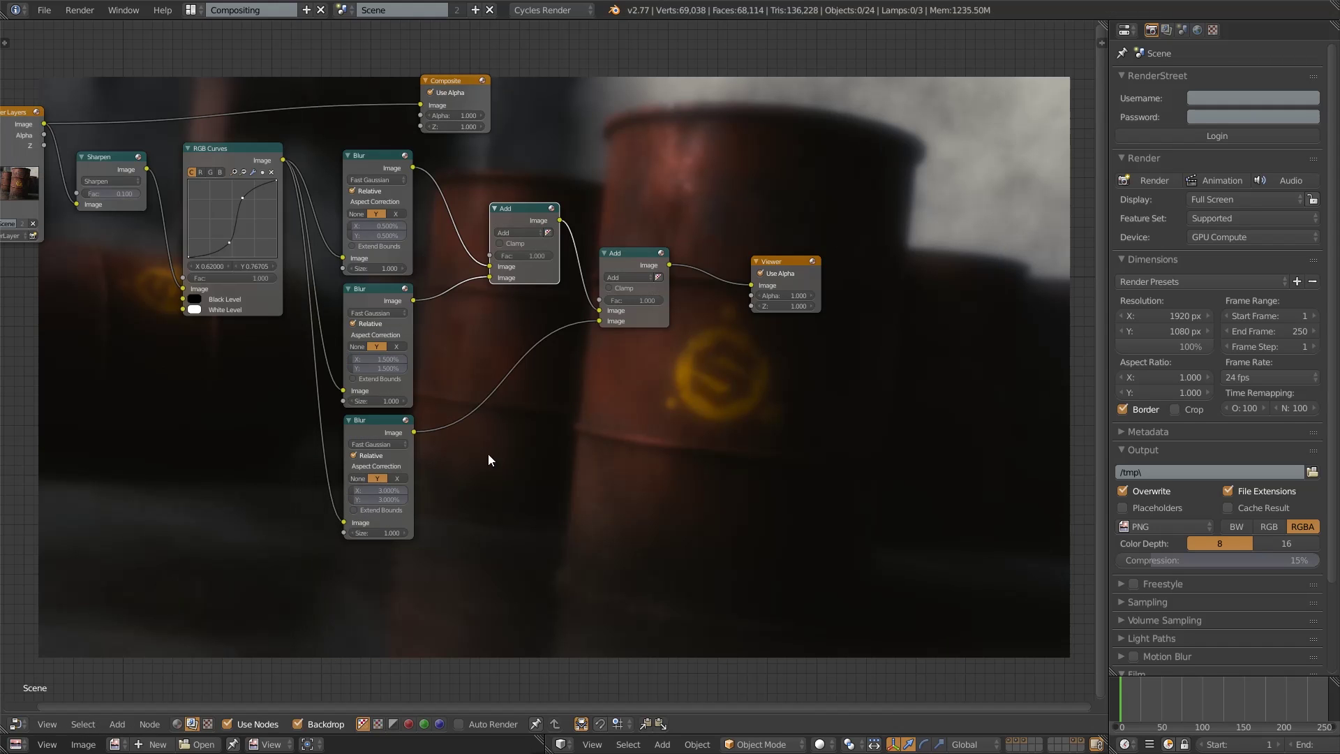
- Move the Composite node out beyond the second Add node and raise the Render Layers node
scroll(664, 417, down, 3)
middle_drag(665, 416, 583, 527)
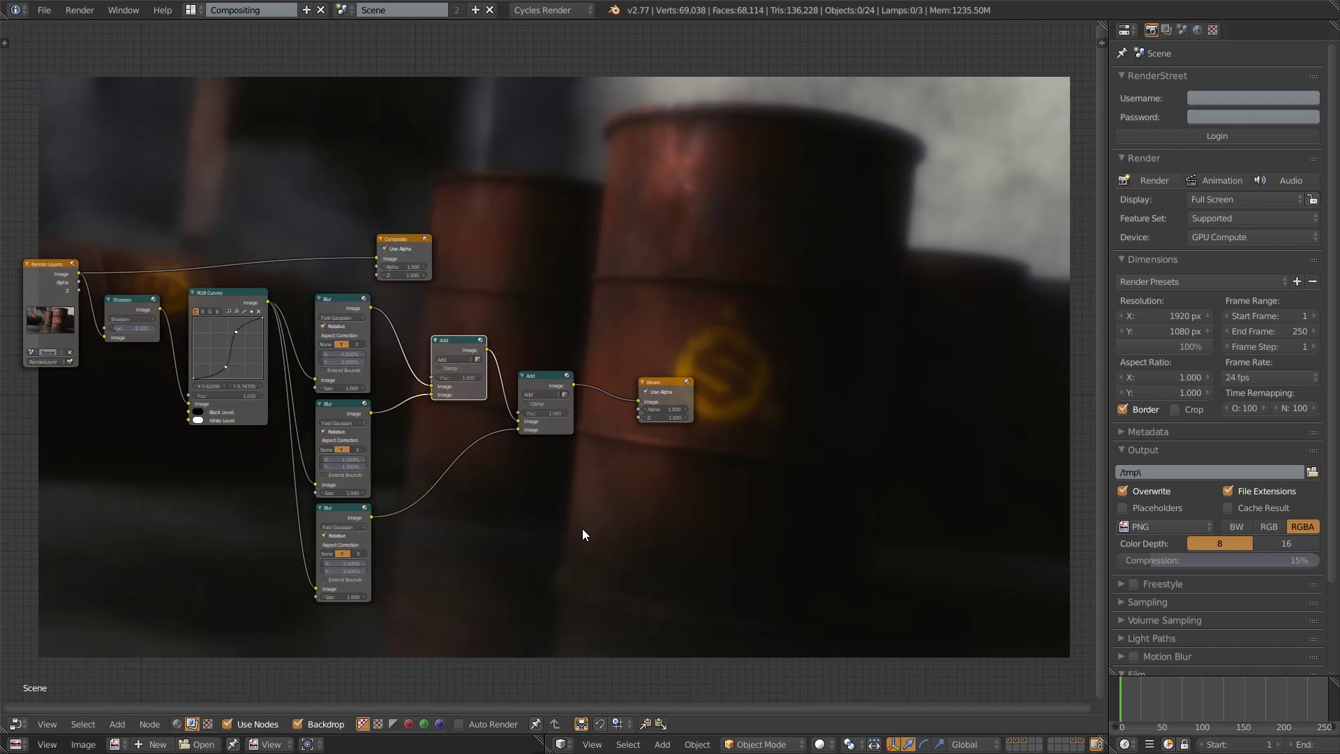
scroll(574, 544, up, 4)
drag(341, 192, 726, 137)
scroll(530, 276, down, 2)
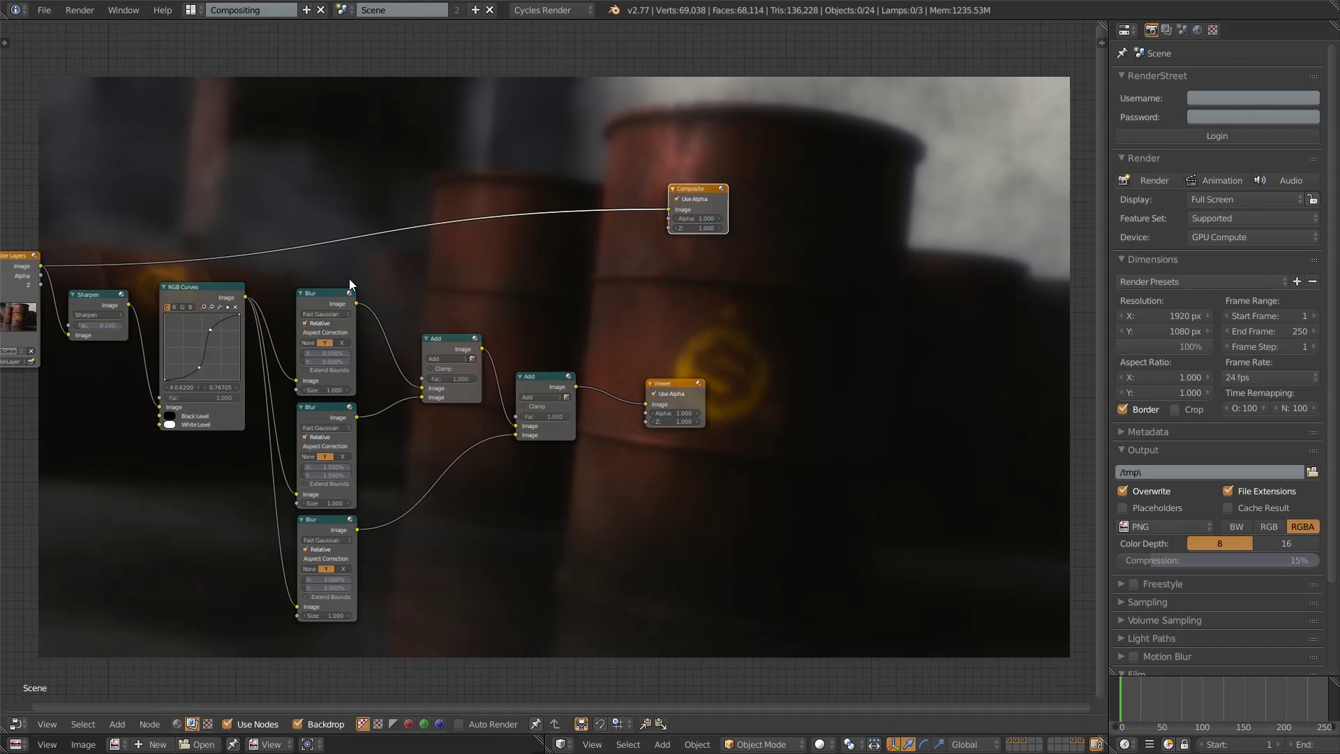
drag(27, 266, 37, 217)
- Duplicate the second Add node and insert the copy into the link between Render Layers and Composite
click(546, 383)
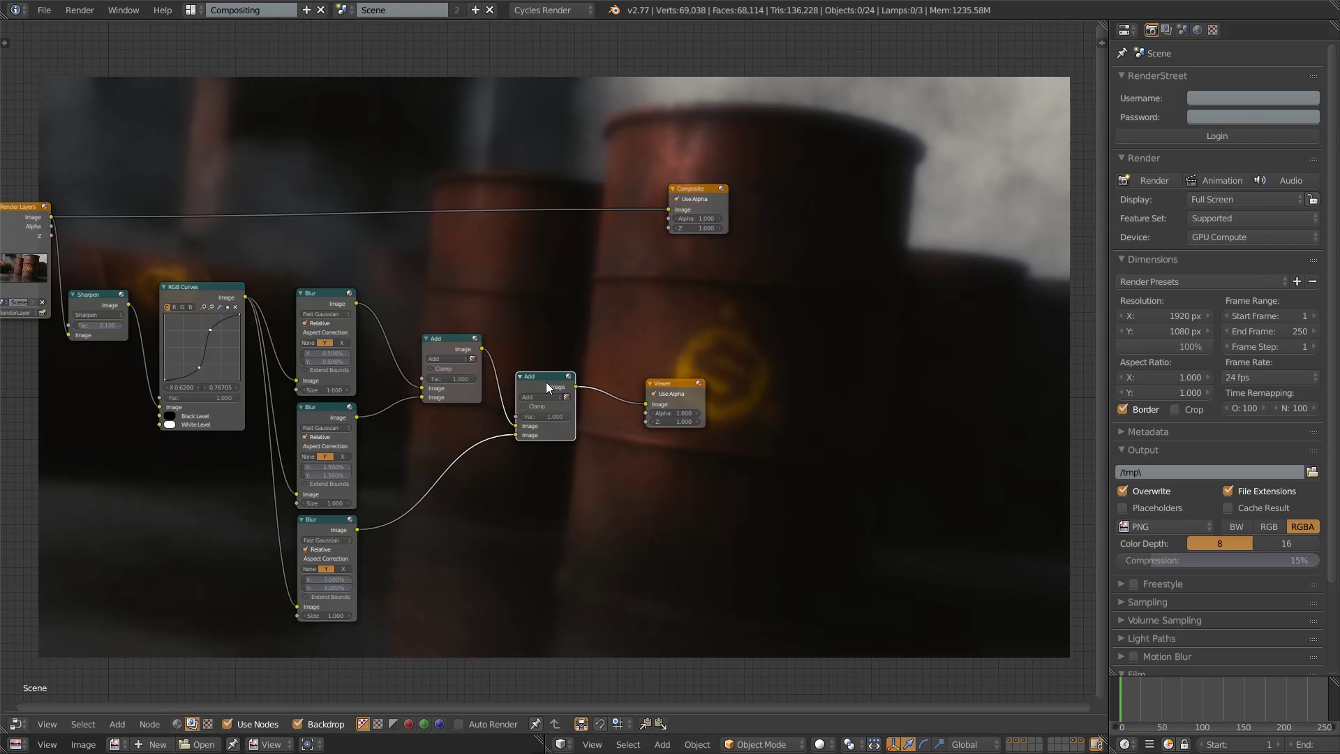
key(shift+d)
click(567, 190)
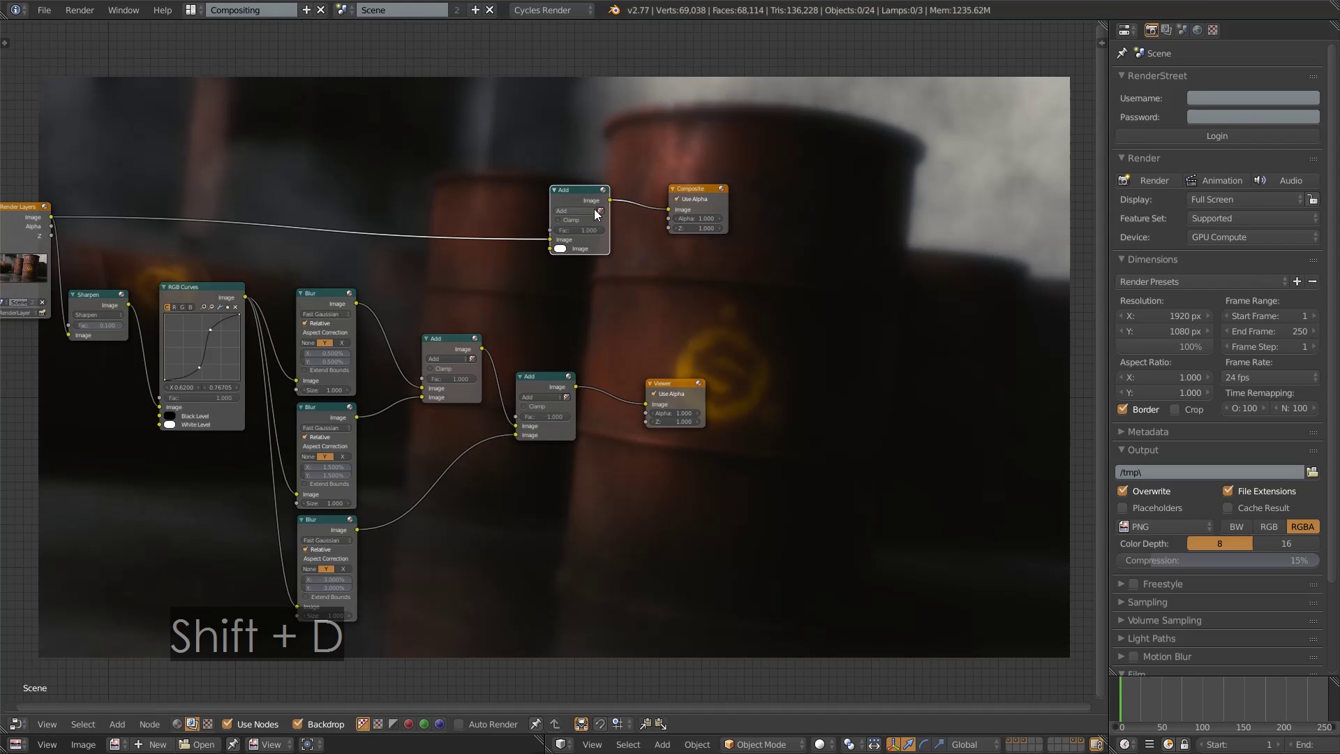
- Feed the Sharpen output and the combined blurs into the final Add node and preview it in the Viewer
drag(105, 294, 551, 239)
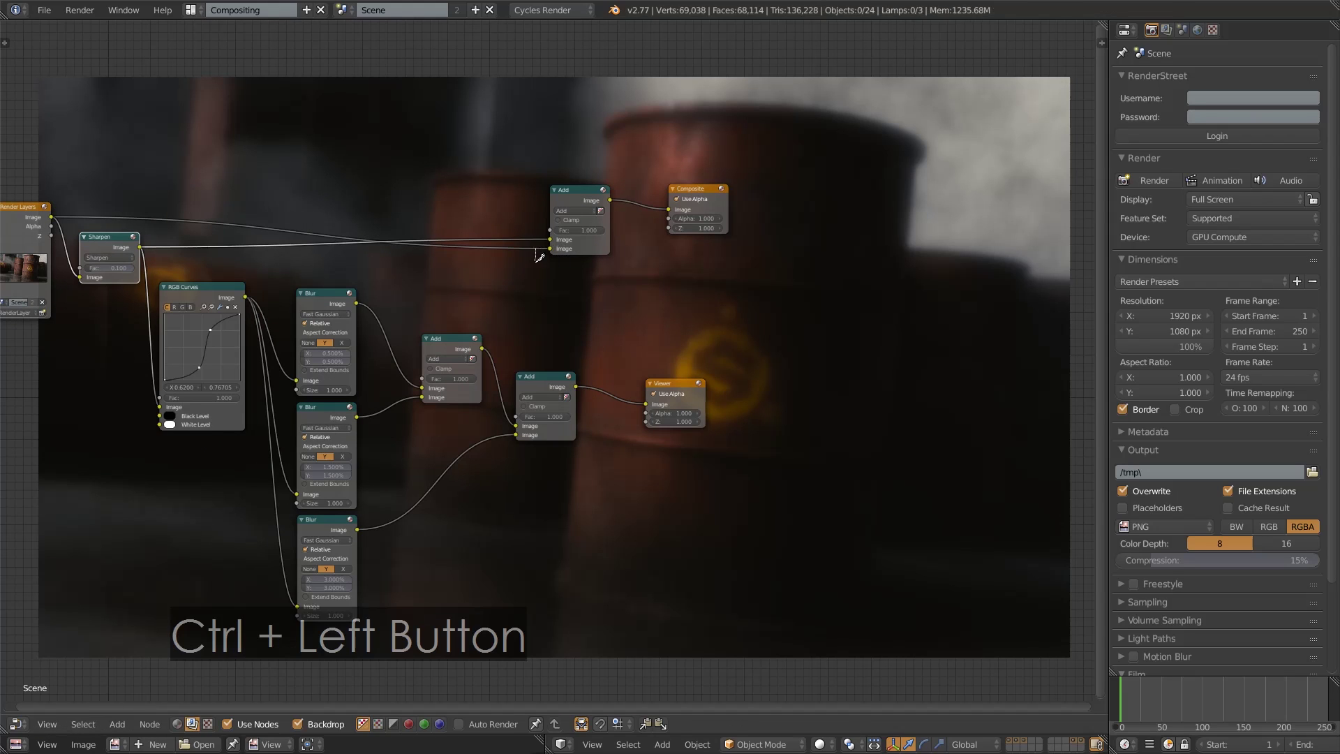
drag(573, 386, 551, 249)
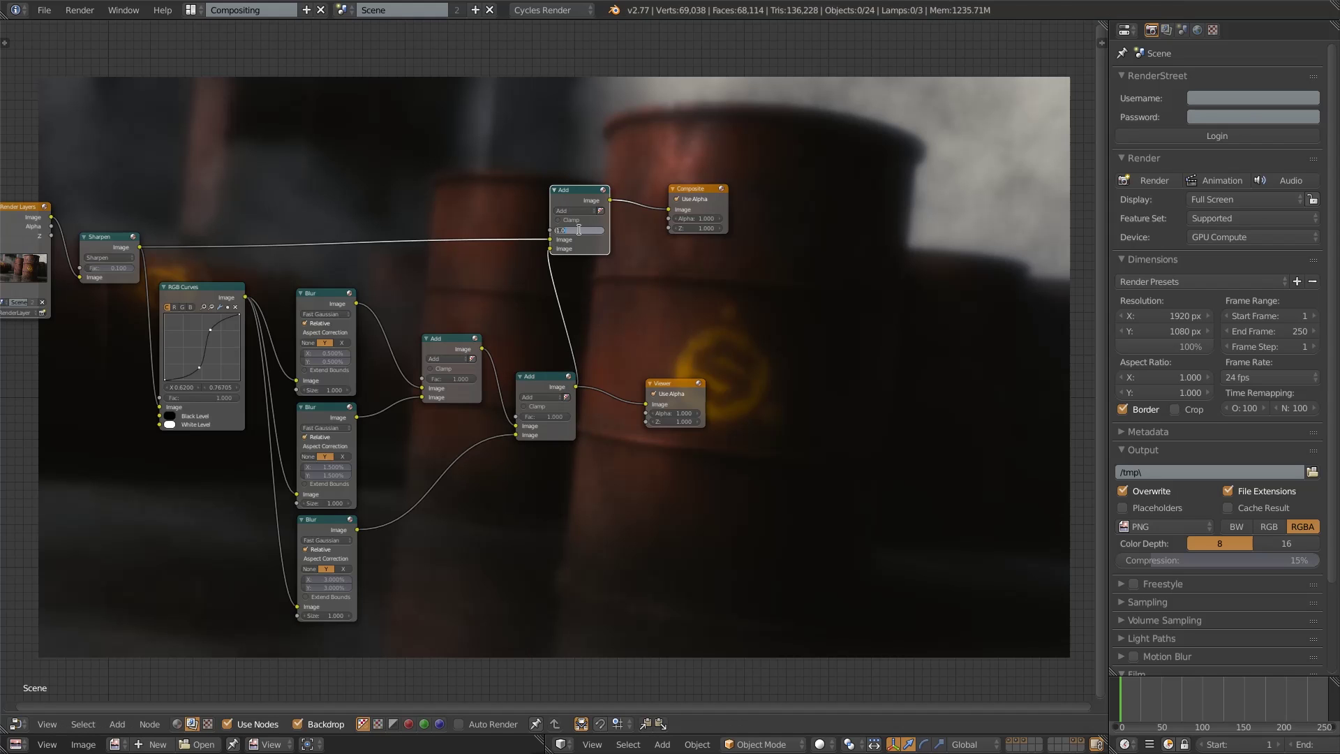
key(Return)
ctrl+shift+click(586, 201)
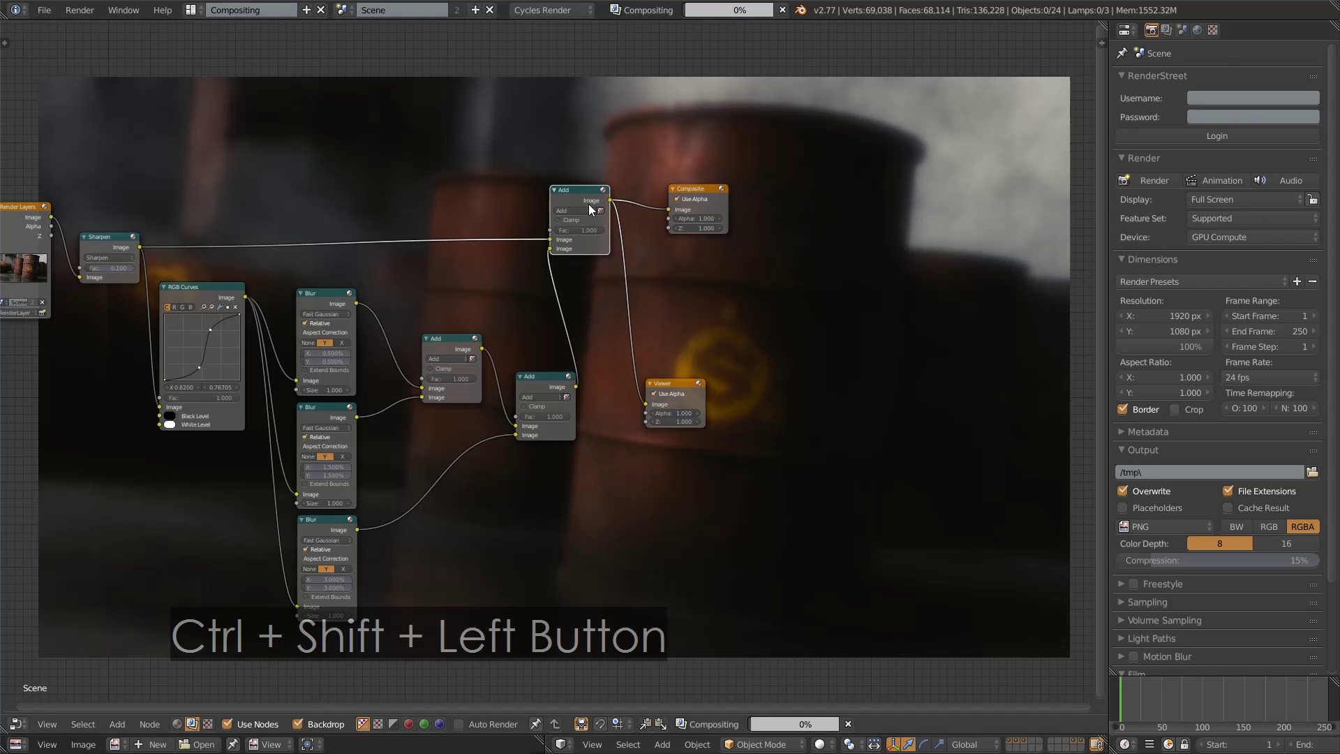
- Set the final Add node's factor to 0 to view the image without the glow
middle_drag(617, 282, 629, 455)
scroll(626, 455, up, 5)
text(0)
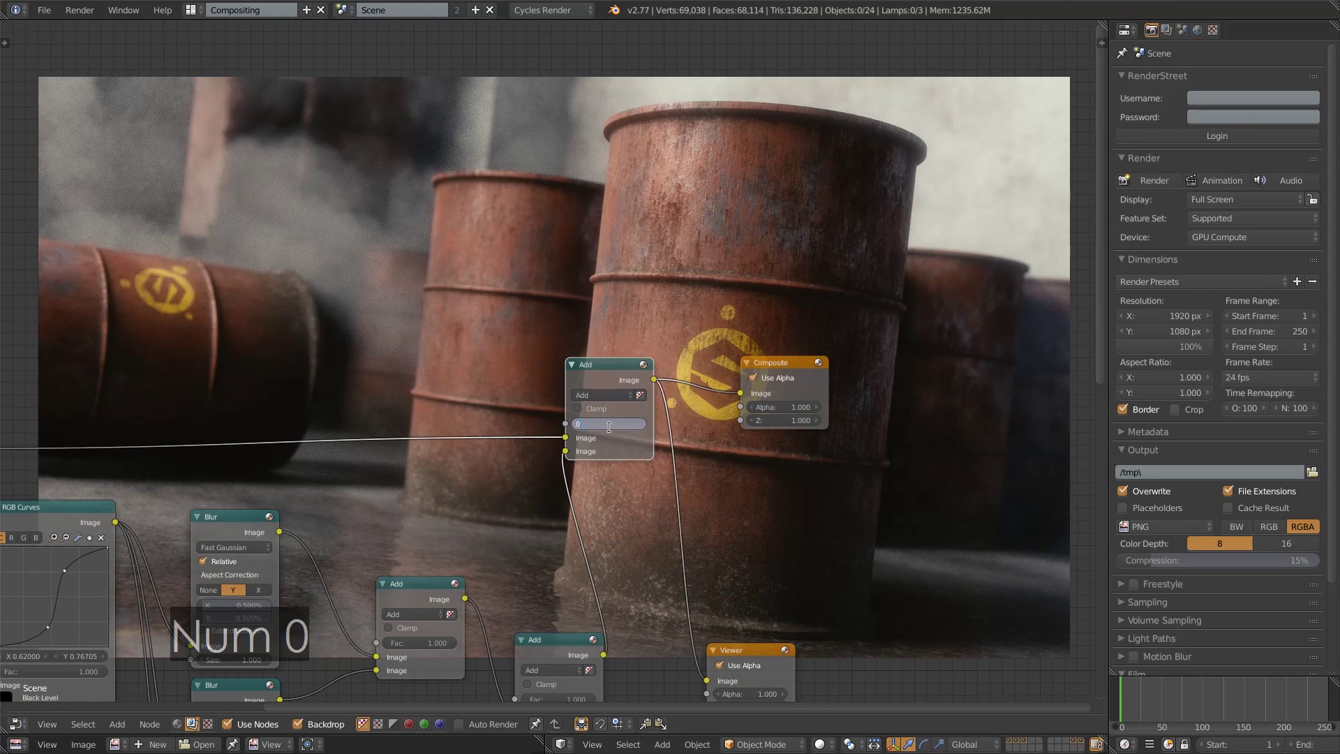
key(Return)
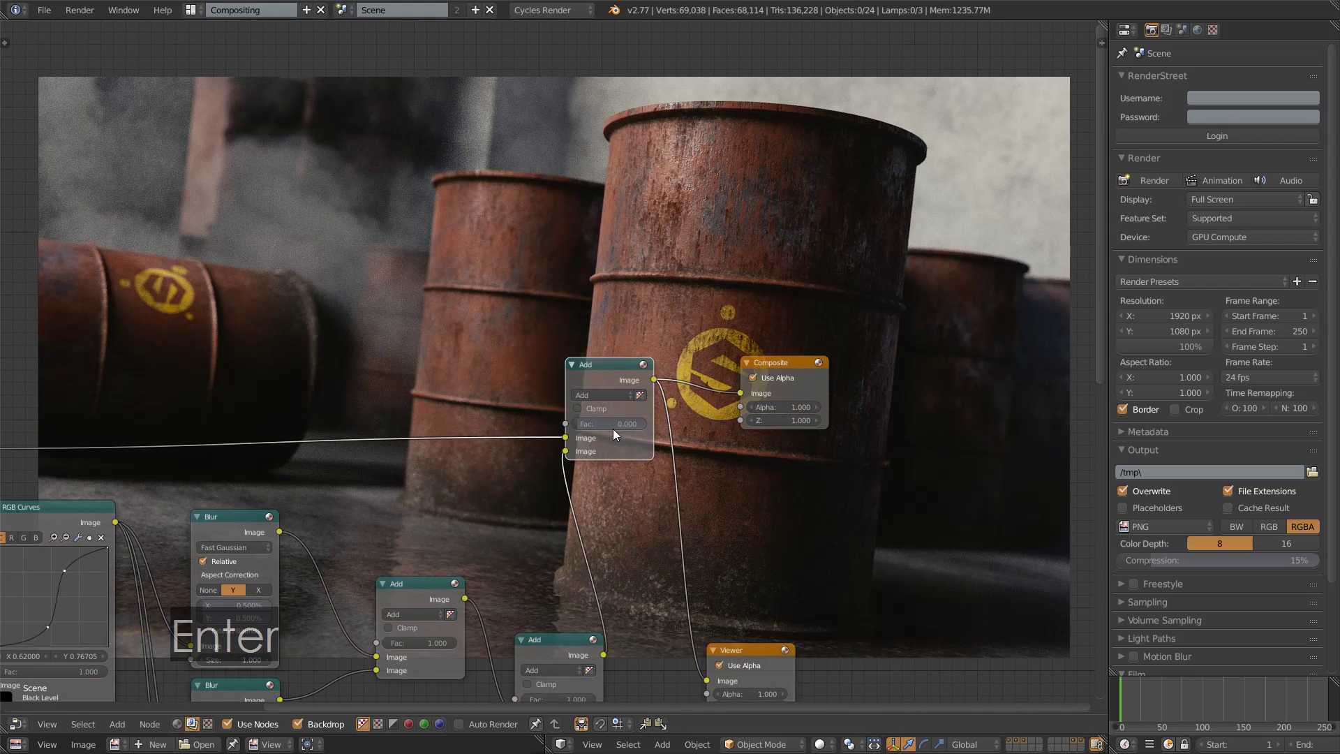
- Set the final Add node's factor to 0.3
click(611, 424)
key(Delete)
text(2)
key(Return)
drag(612, 429, 613, 428)
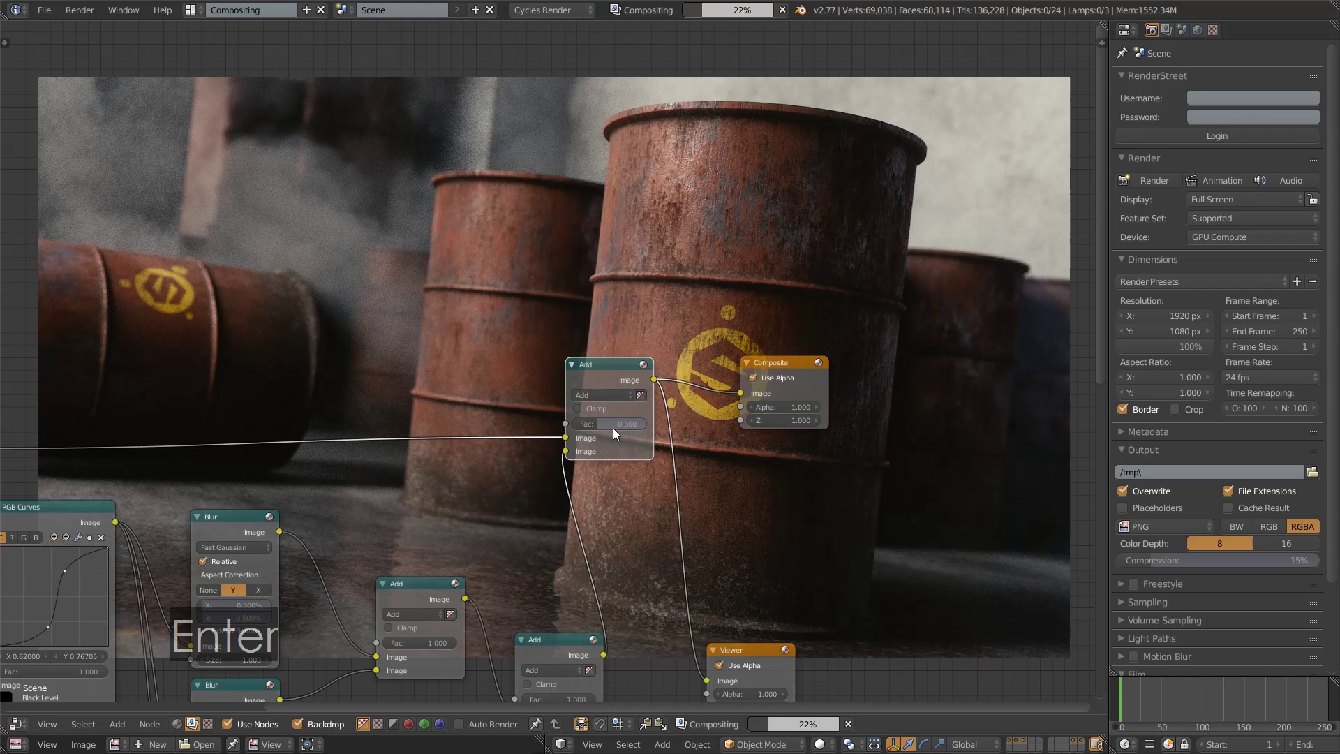
- Move the Composite and Viewer nodes farther away from the final Add node to make room for another node
scroll(612, 428, down, 5)
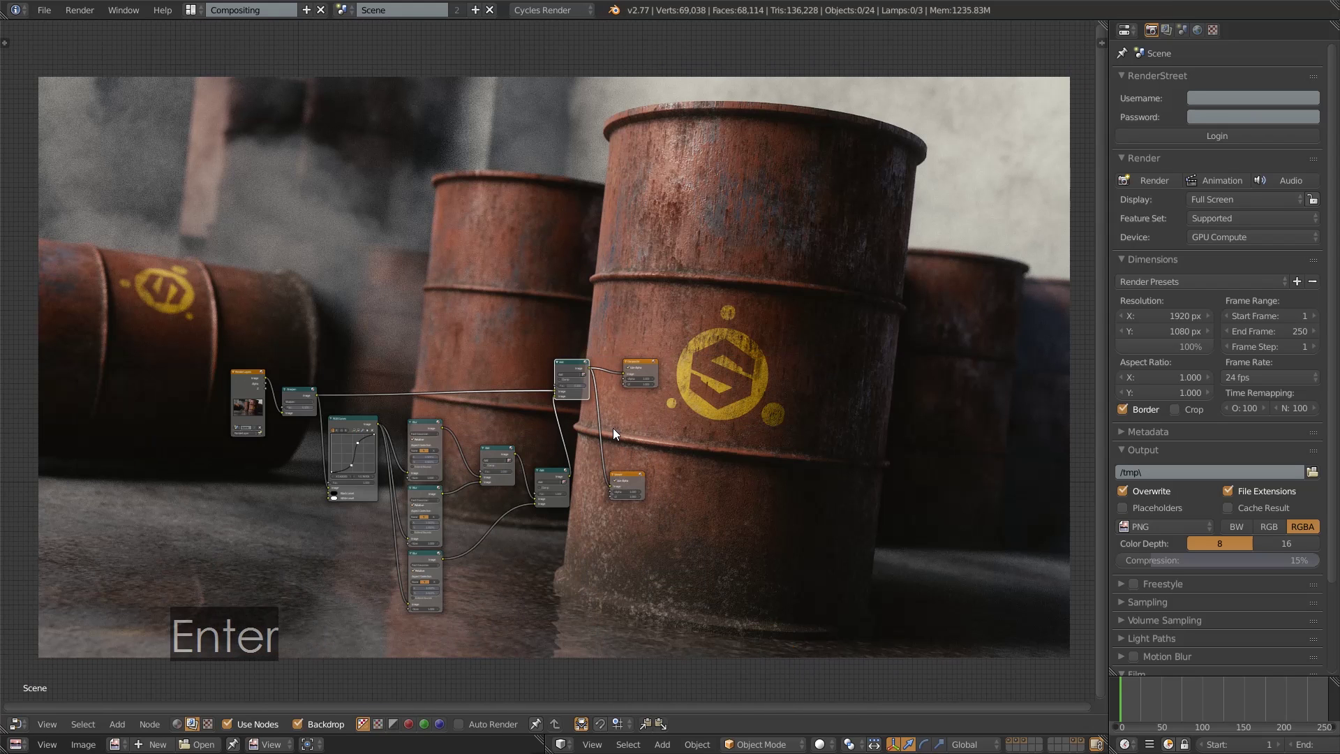
middle_drag(693, 515, 642, 482)
scroll(643, 481, up, 1)
scroll(643, 482, down, 1)
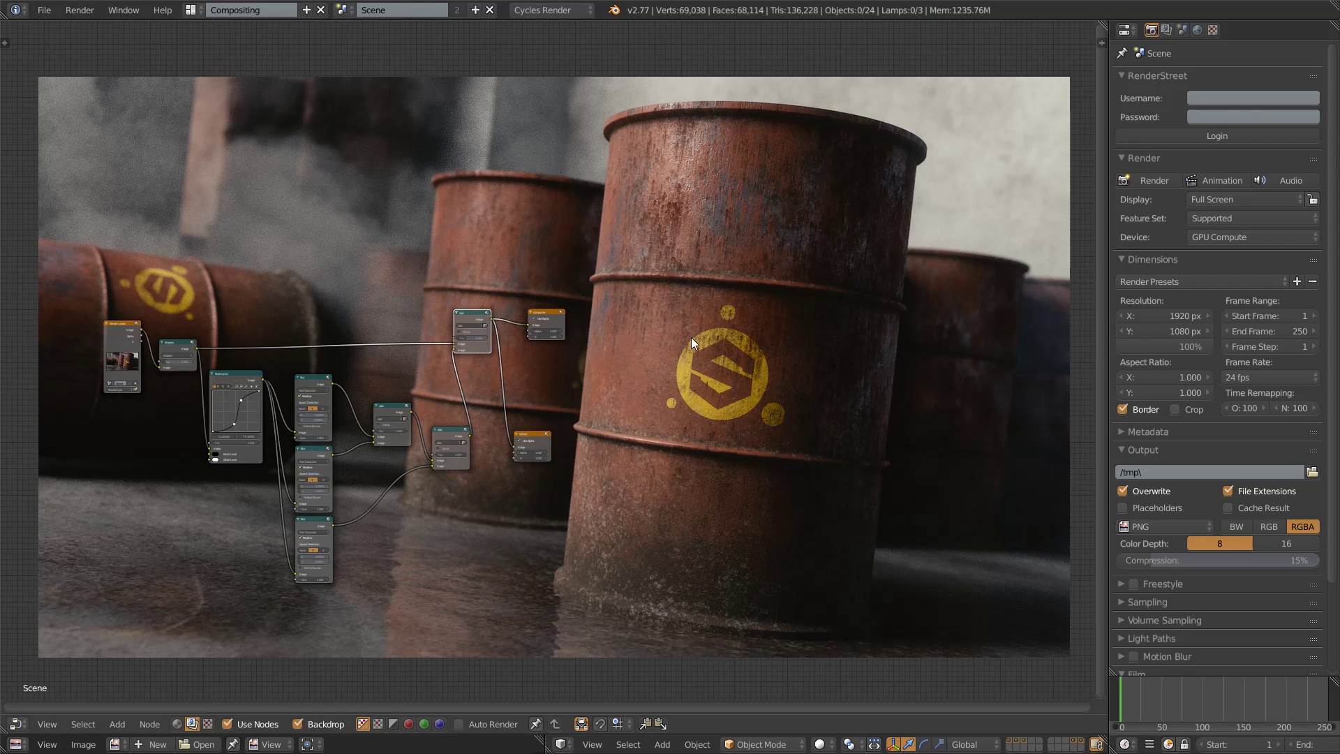
scroll(547, 329, up, 1)
drag(535, 302, 805, 279)
drag(529, 455, 797, 466)
middle_drag(579, 439, 566, 453)
scroll(566, 453, up, 1)
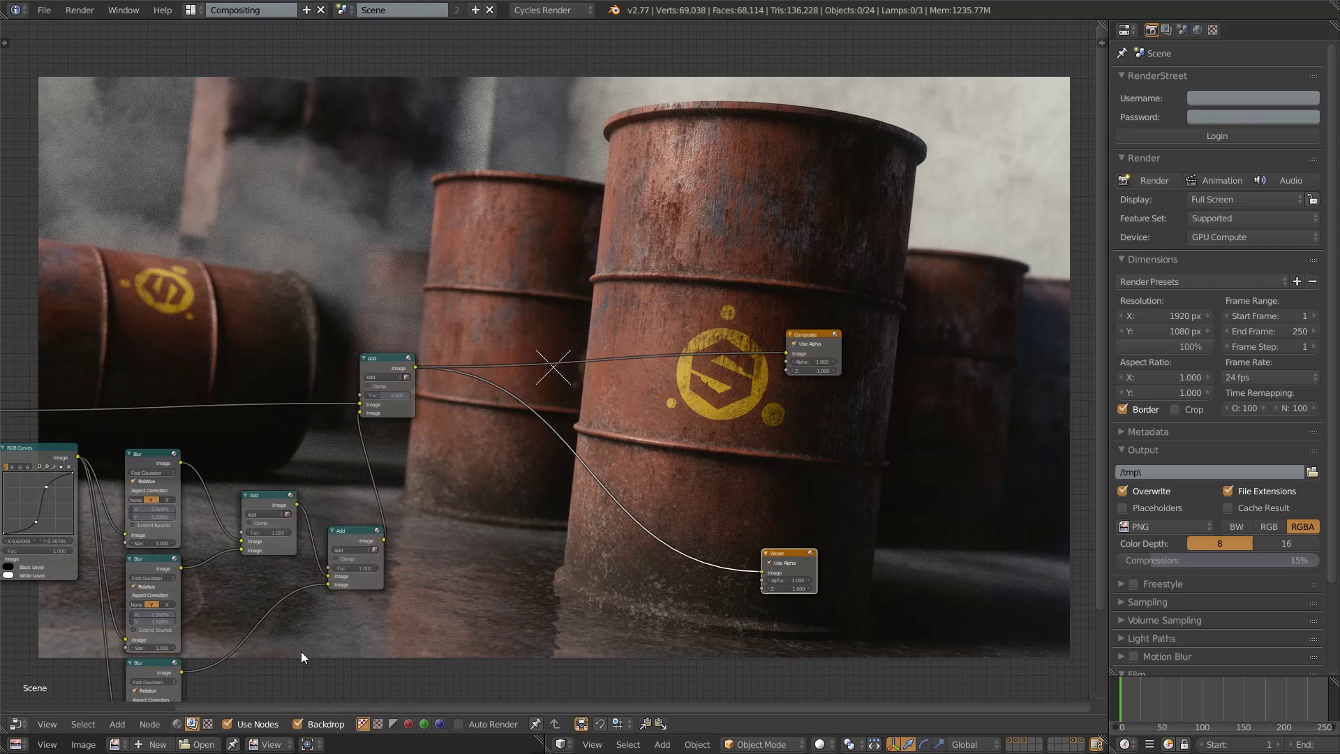
- Add a Color Balance node and connect it between the final Add node and the Viewer
click(117, 723)
mouse_move(140, 644)
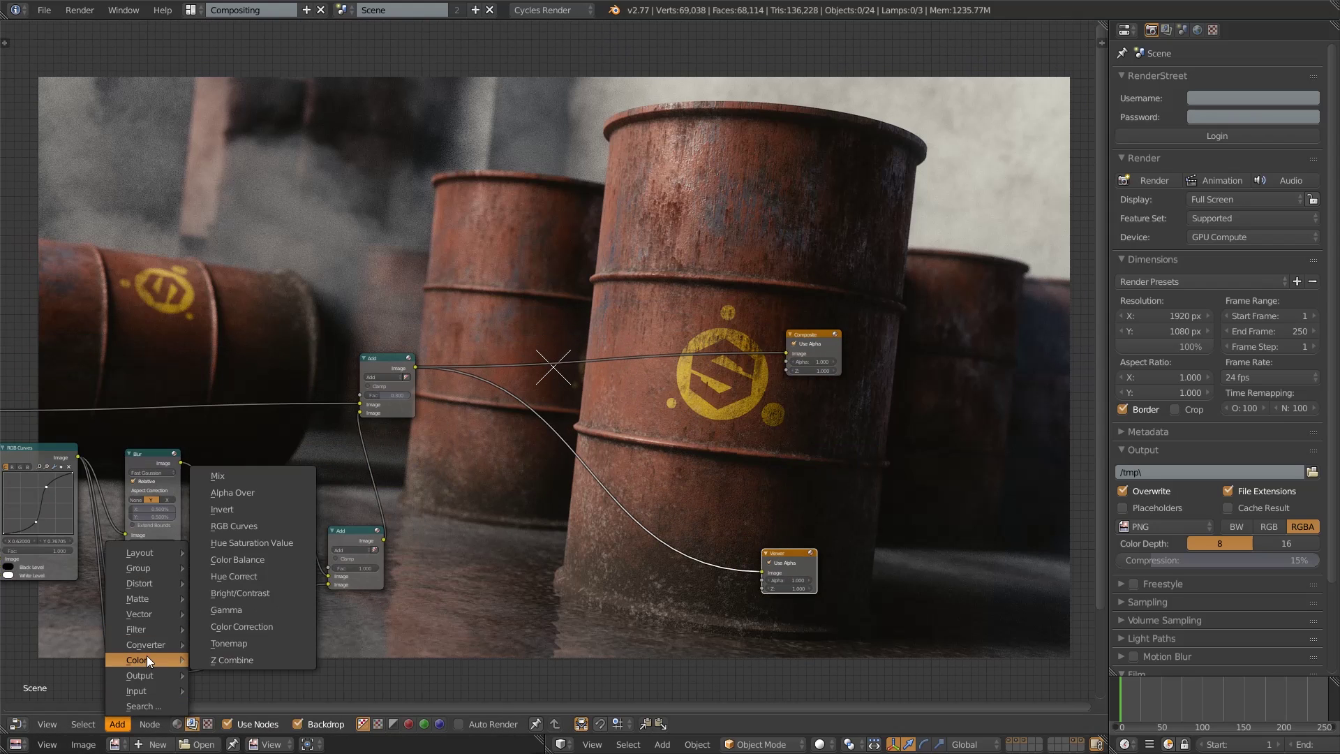
click(258, 556)
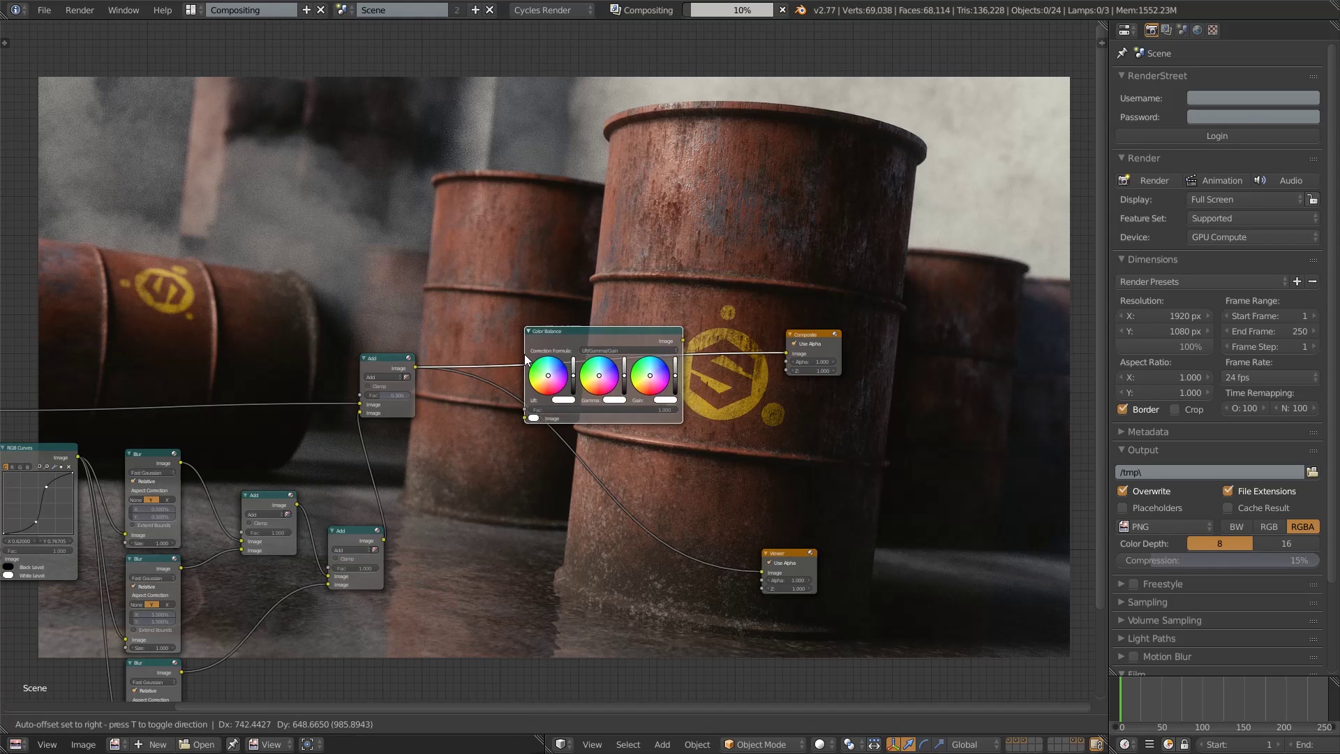
click(504, 383)
scroll(638, 513, up, 1)
scroll(616, 561, up, 1)
scroll(612, 566, down, 1)
scroll(586, 517, up, 1)
drag(570, 396, 500, 358)
scroll(652, 516, up, 1)
scroll(545, 458, down, 1)
scroll(546, 458, up, 1)
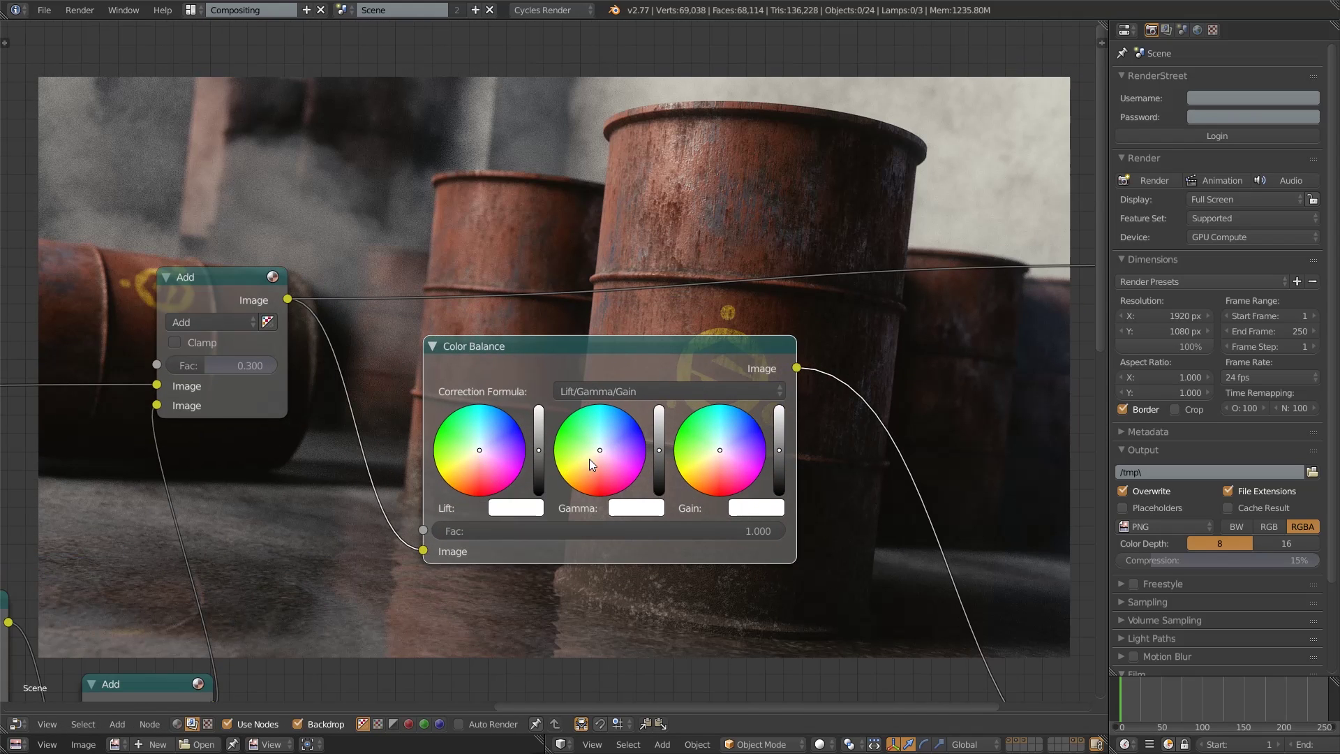
- Tint the Color Balance gamma slightly toward green and the gain slightly toward magenta
drag(600, 447, 585, 441)
drag(721, 448, 730, 455)
scroll(730, 455, down, 2)
middle_drag(730, 455, 564, 479)
scroll(564, 479, up, 3)
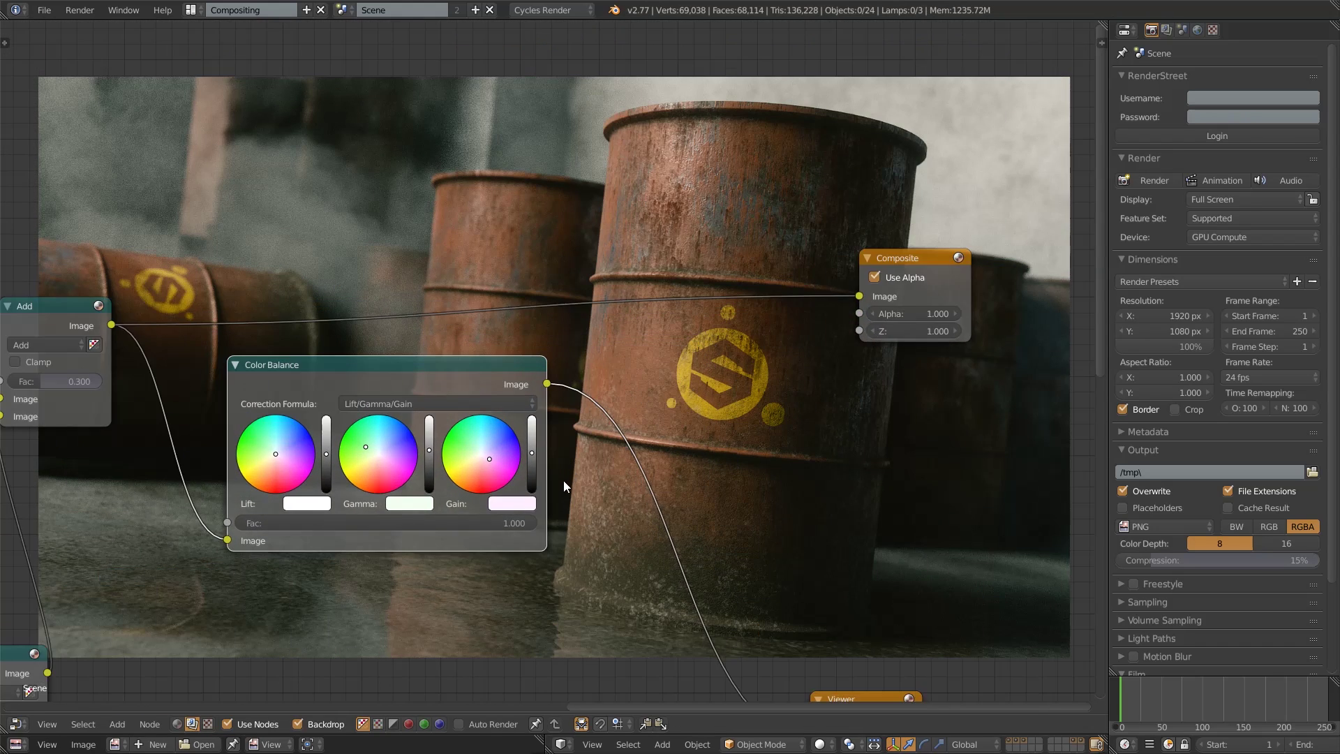
- Shift the Color Balance gain toward a pale blue and push the gamma slightly further toward green
scroll(500, 509, up, 2)
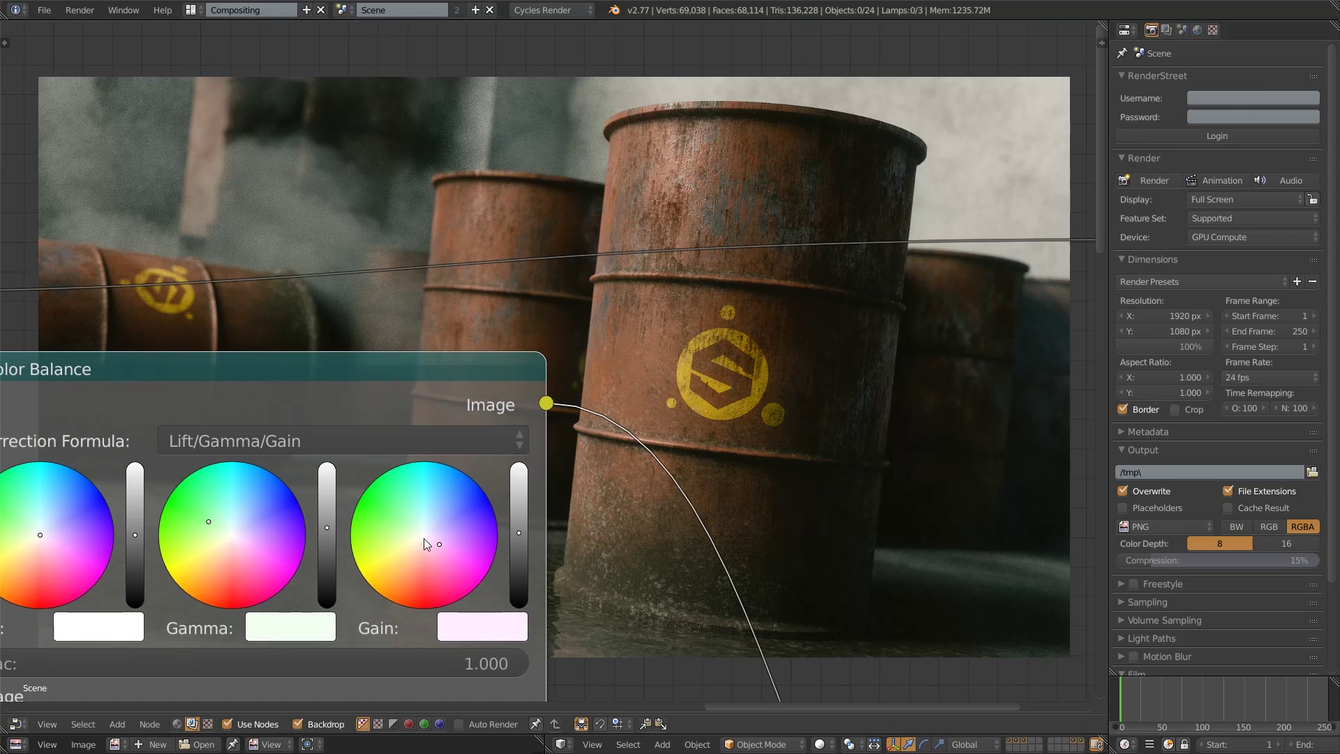
scroll(448, 559, down, 1)
drag(446, 531, 453, 519)
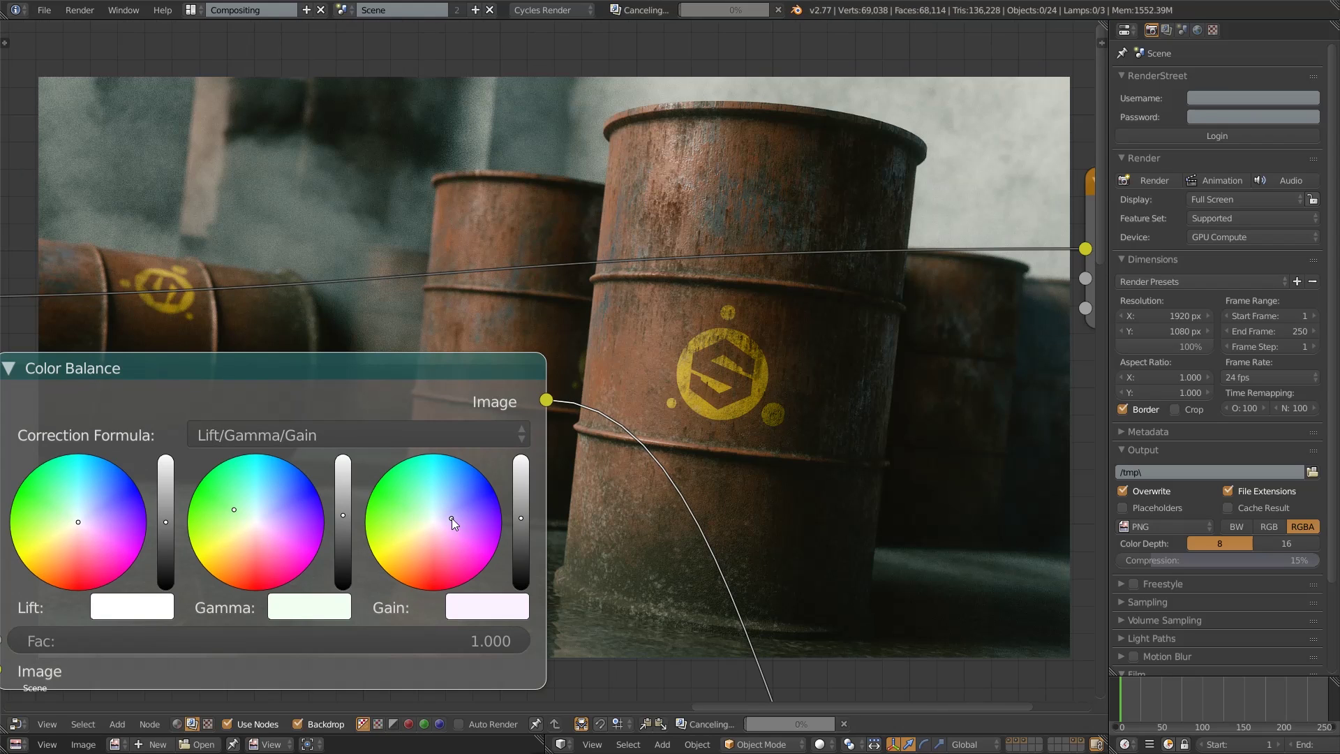
drag(451, 519, 451, 516)
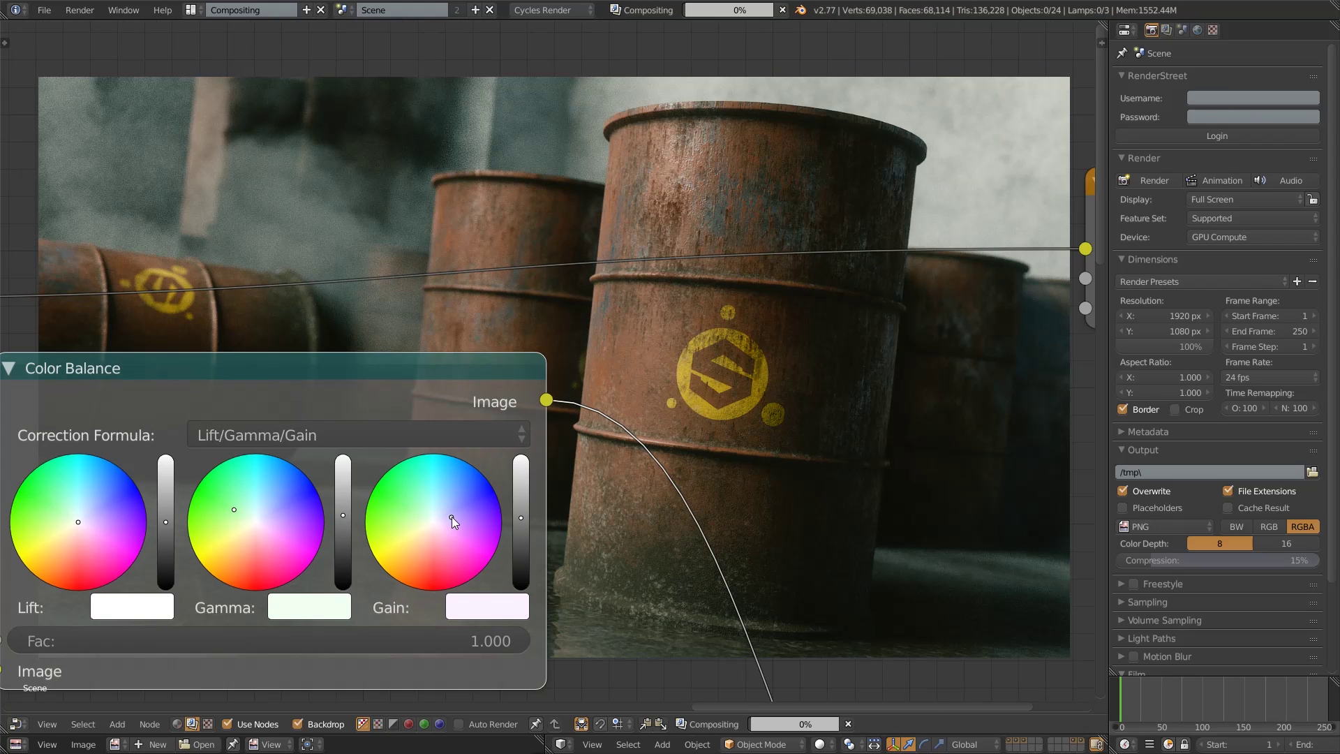
drag(235, 511, 233, 509)
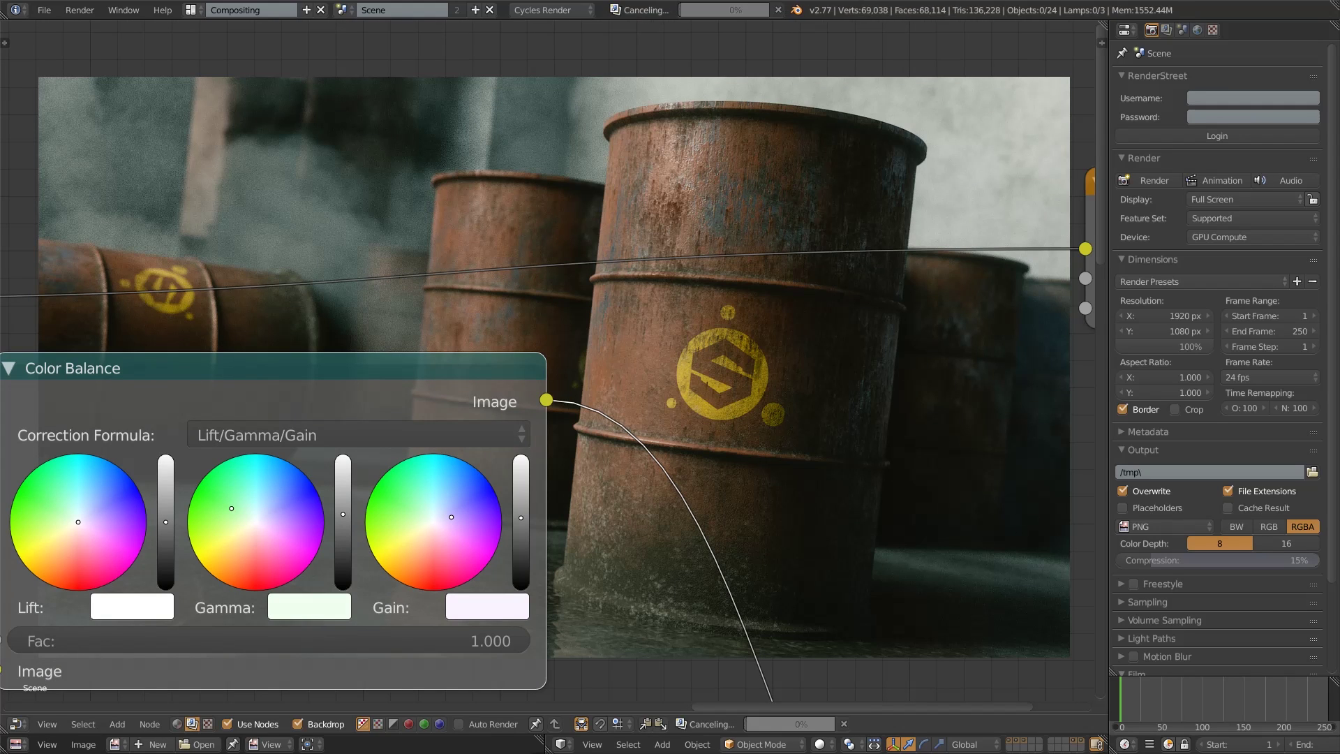
drag(452, 518, 453, 509)
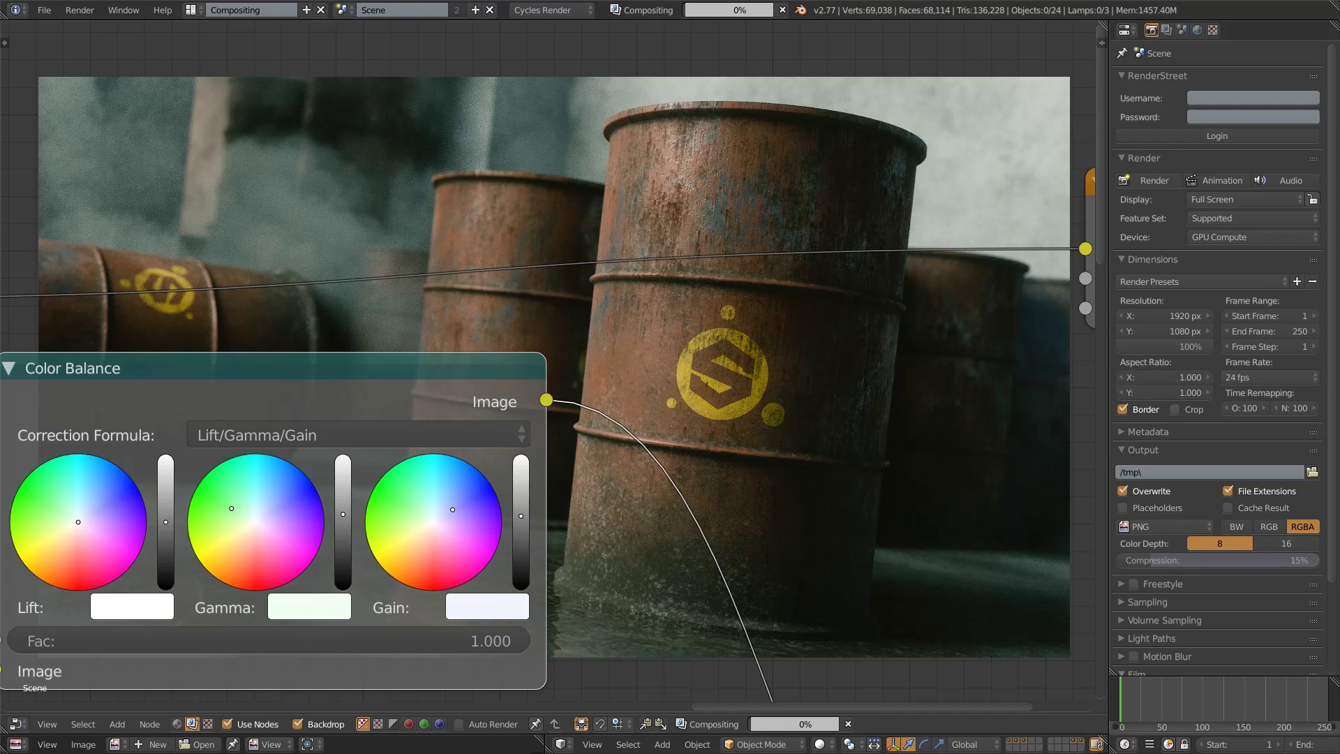
- Bring the Color Balance gamma tint slightly back toward neutral
scroll(538, 509, down, 5)
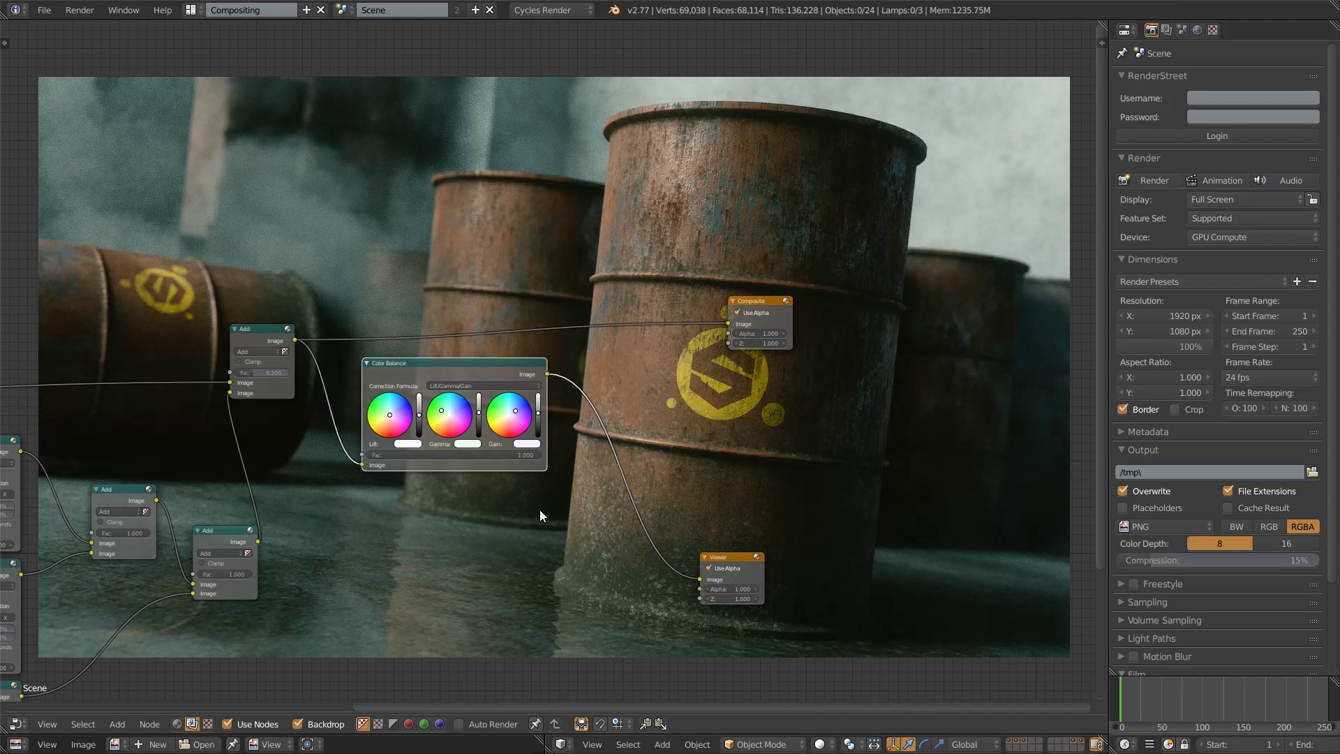
scroll(539, 510, up, 3)
scroll(534, 575, up, 1)
scroll(519, 577, up, 3)
drag(493, 450, 514, 461)
scroll(702, 515, down, 6)
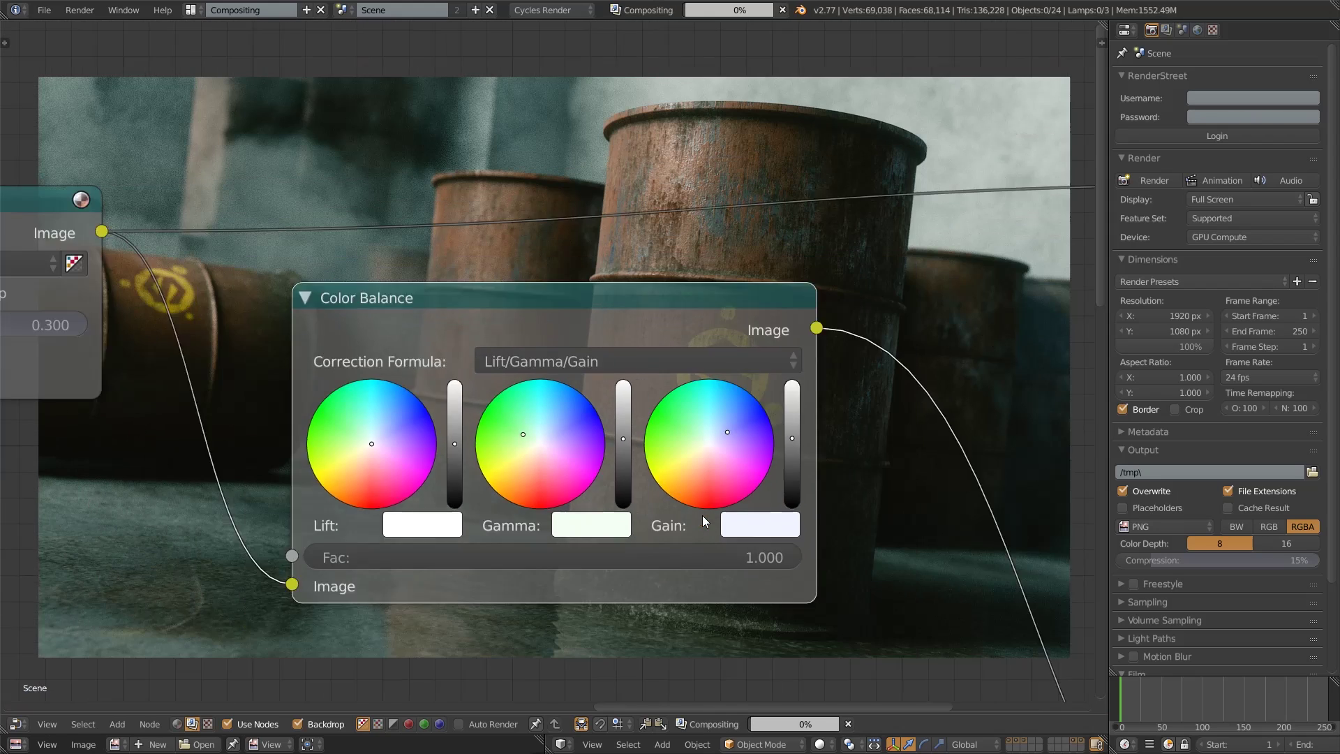
- Nudge the Color Balance gain tint slightly toward violet
scroll(702, 515, up, 5)
scroll(698, 517, up, 1)
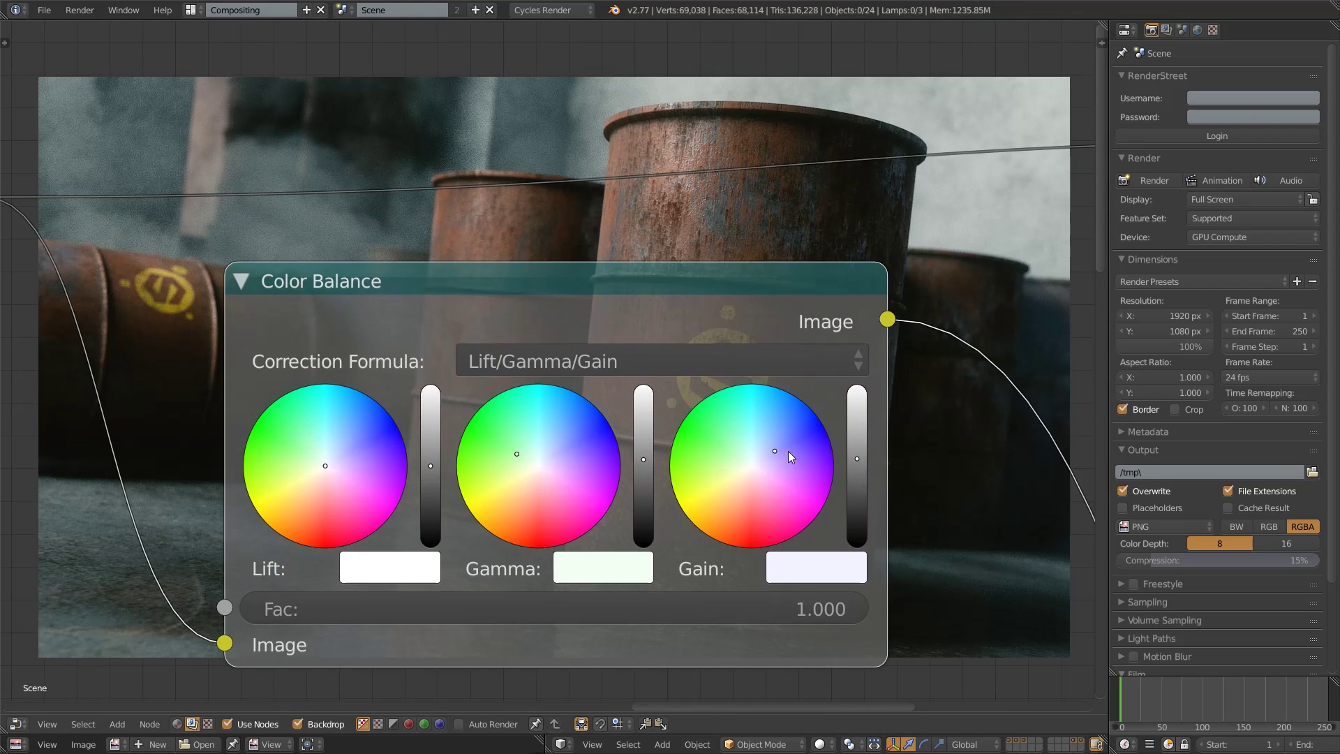
drag(776, 453, 781, 471)
scroll(781, 471, down, 5)
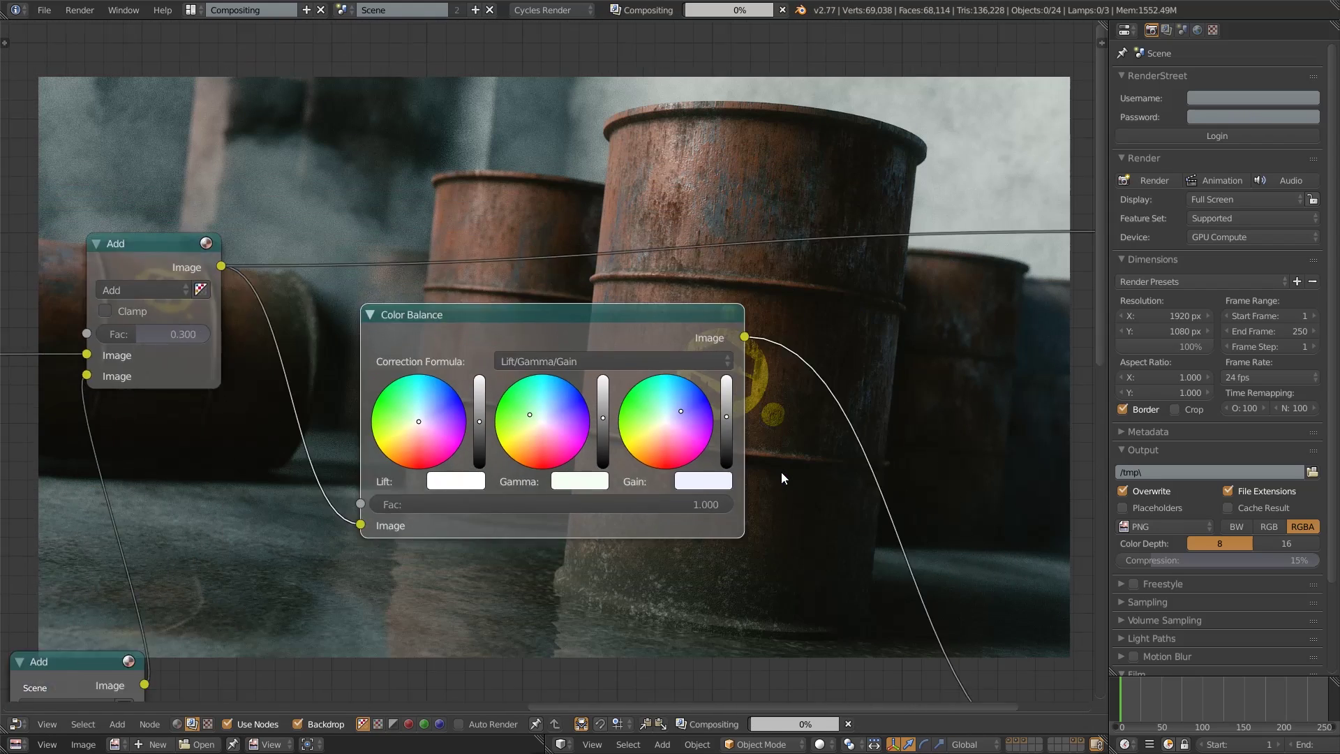
- Move the Viewer and Composite nodes farther from the Color Balance node to make room for new nodes
scroll(781, 472, down, 2)
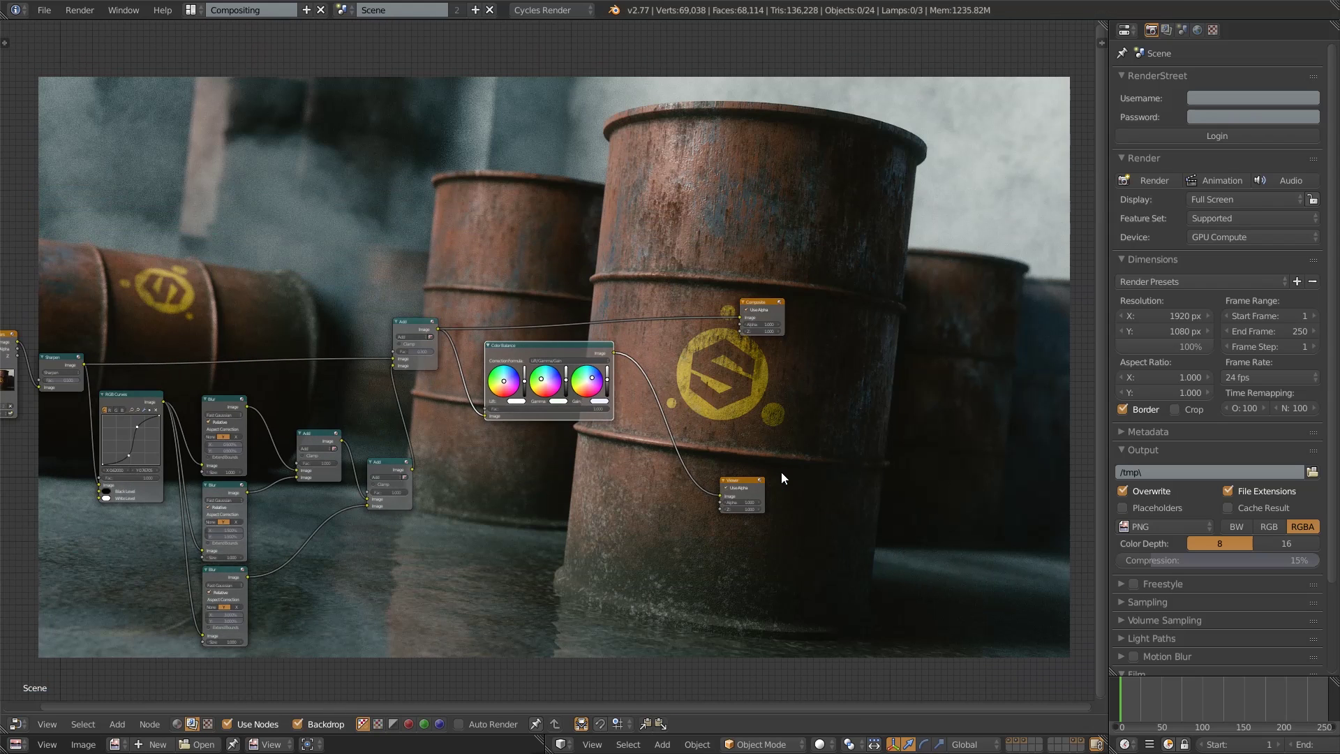
scroll(781, 472, up, 2)
drag(718, 500, 838, 508)
drag(762, 236, 898, 226)
click(840, 509)
scroll(609, 526, down, 2)
scroll(608, 526, up, 2)
- Add an Ellipse Mask node below the Color Balance node
click(117, 724)
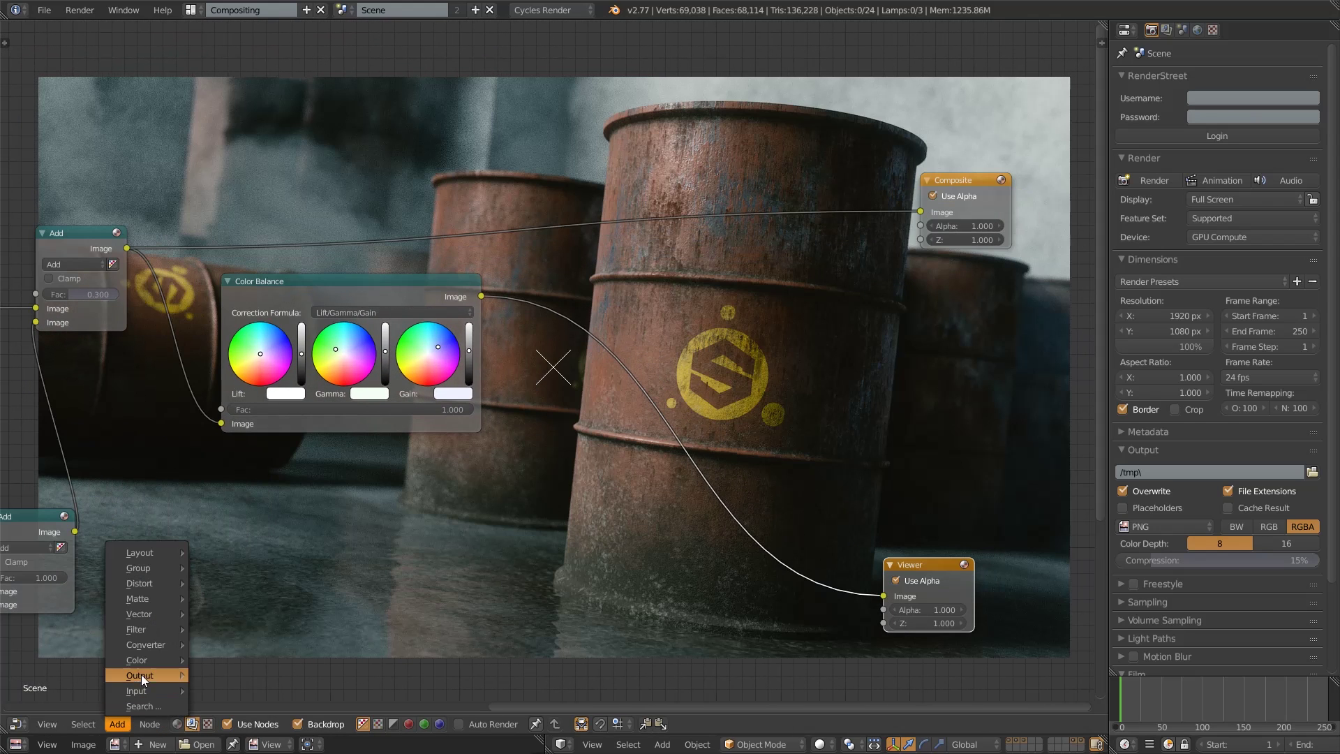
mouse_move(164, 614)
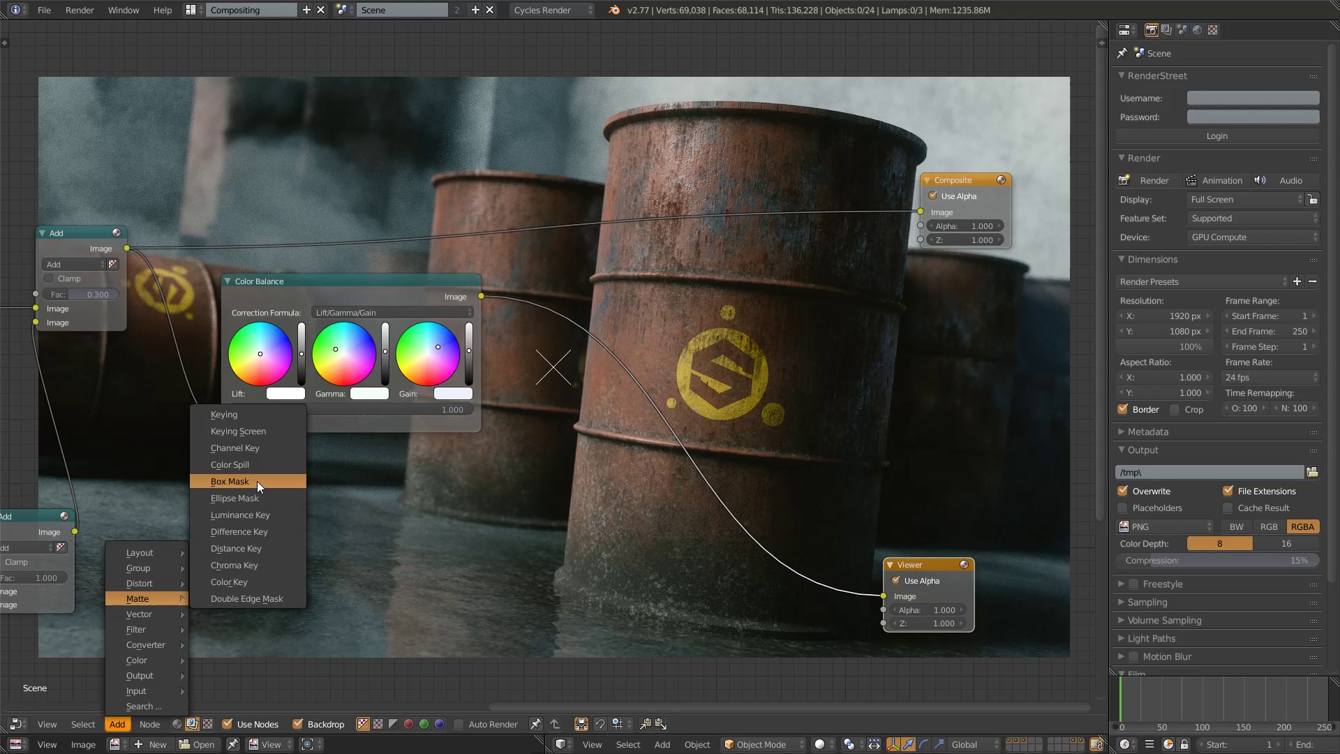
click(254, 498)
click(483, 511)
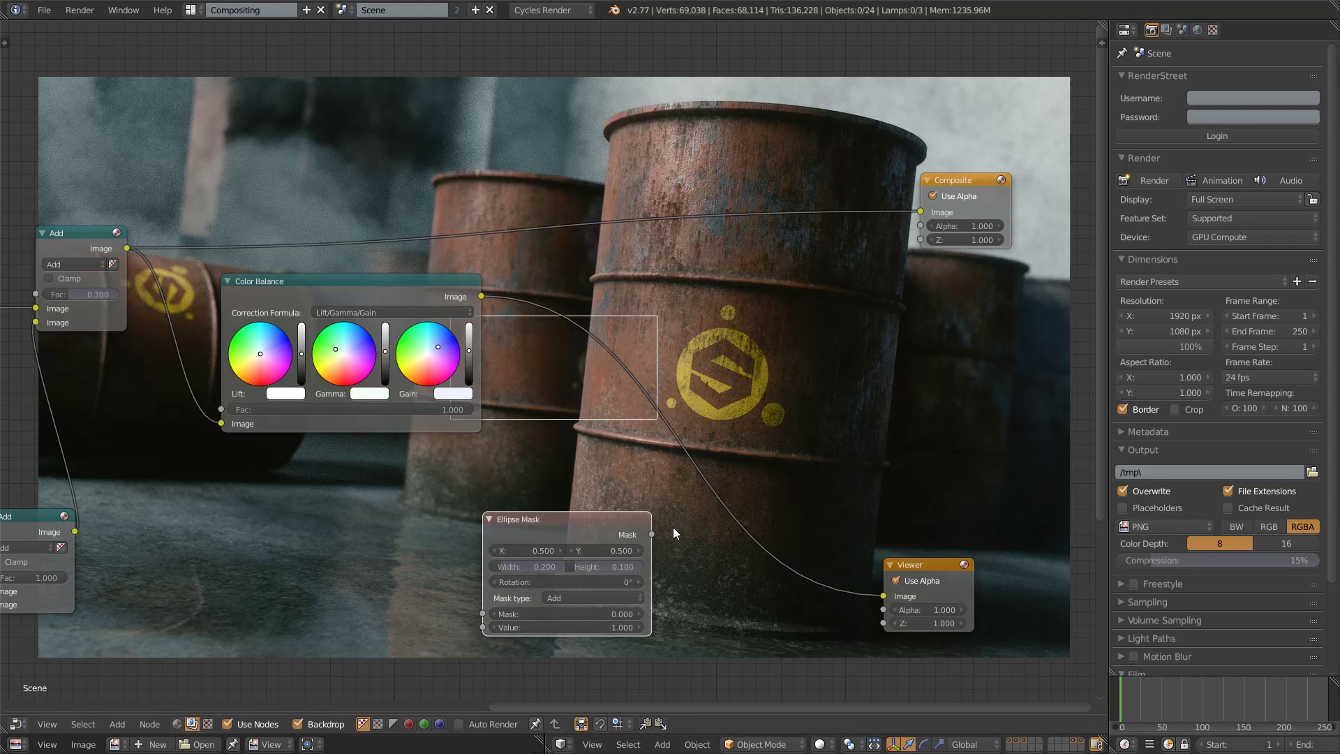
- Try Ellipse Mask heights of 0.7, 0.6, 0.58, 0.55, 0.565 and 0.56 against the image's height
drag(576, 568, 594, 566)
click(593, 566)
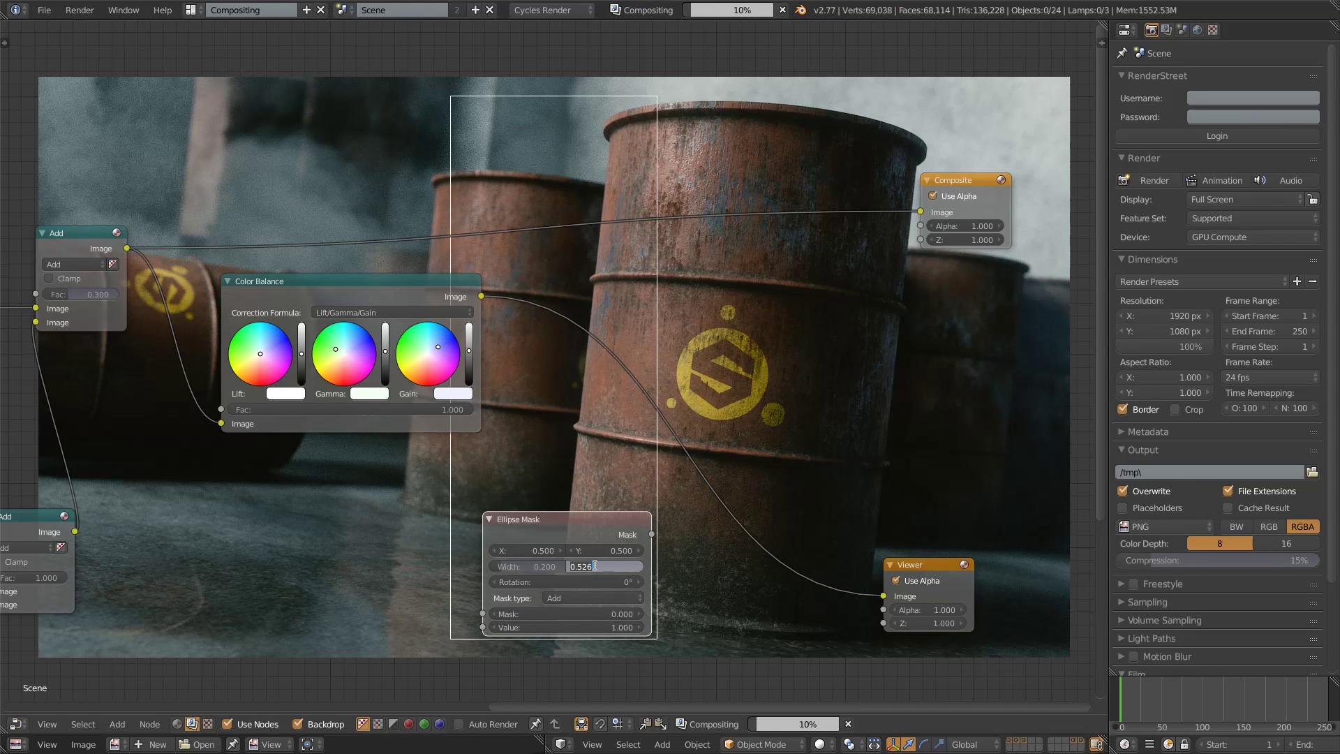
text(.7)
key(Return)
click(596, 565)
text(.6)
key(Return)
click(596, 566)
text(.58)
key(Return)
click(596, 566)
text(.55)
key(Return)
click(595, 566)
text(.565)
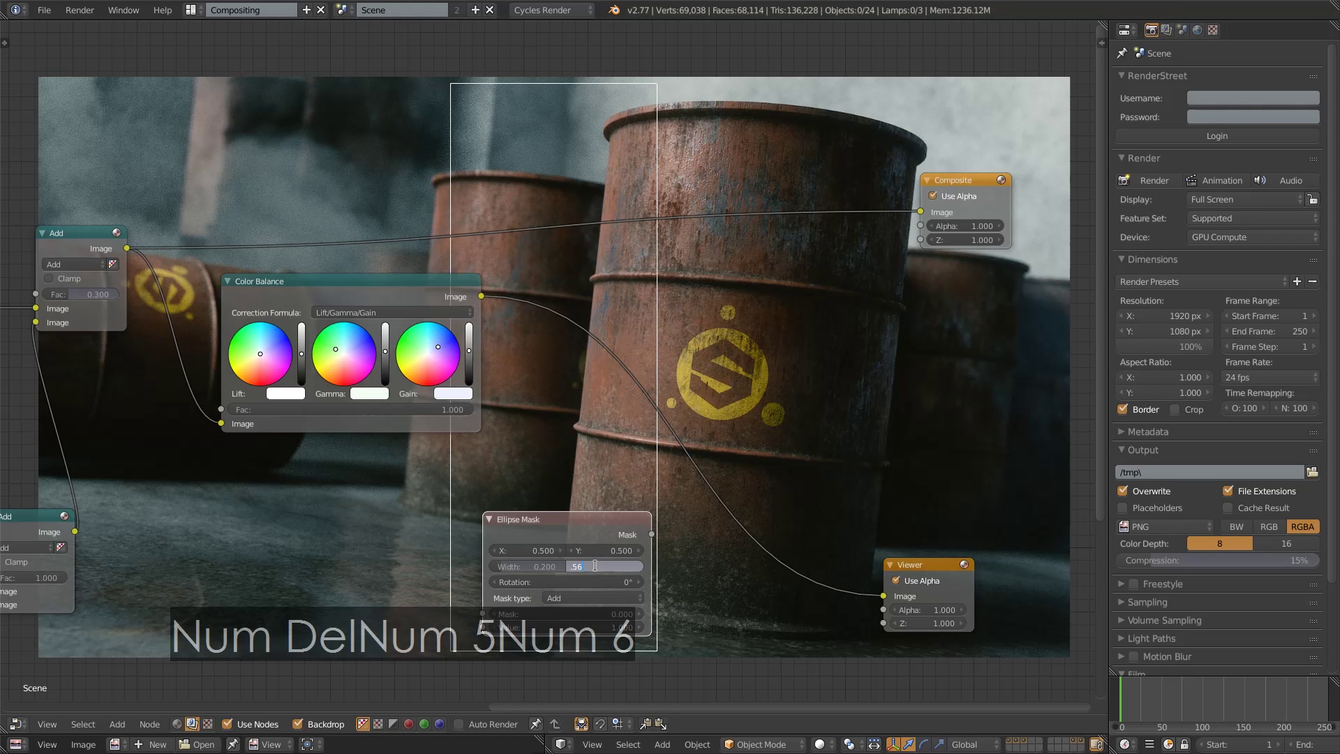
key(Return)
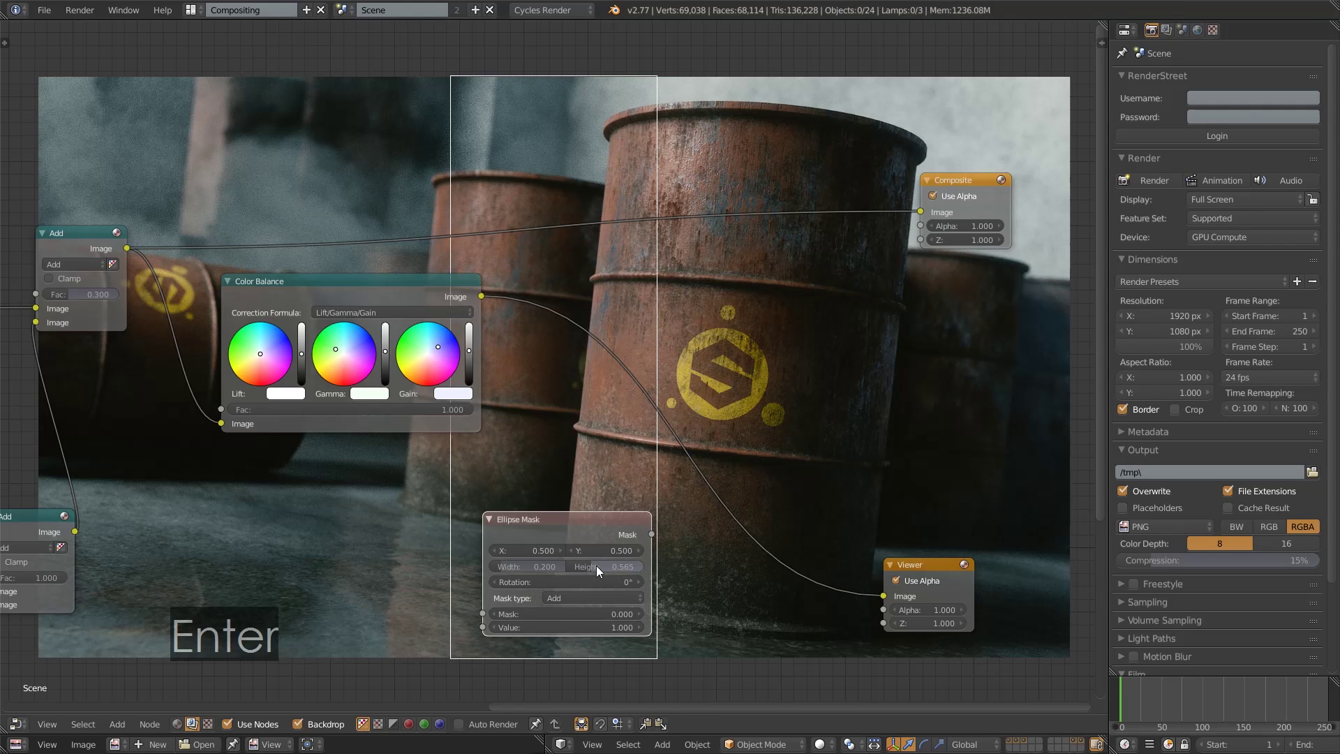
click(596, 566)
text(.56)
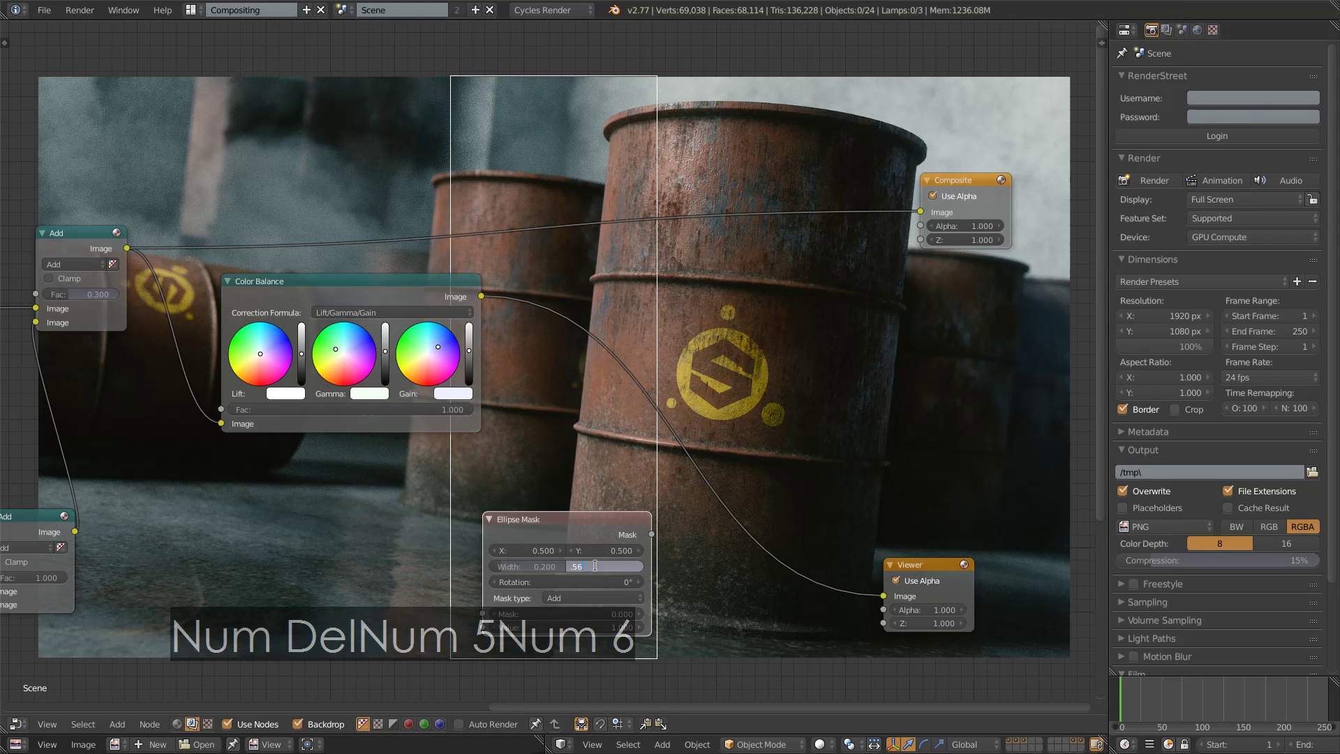
key(Return)
- Set the Ellipse Mask's height to 0.5625 and its width to 1
click(596, 565)
text(.56)
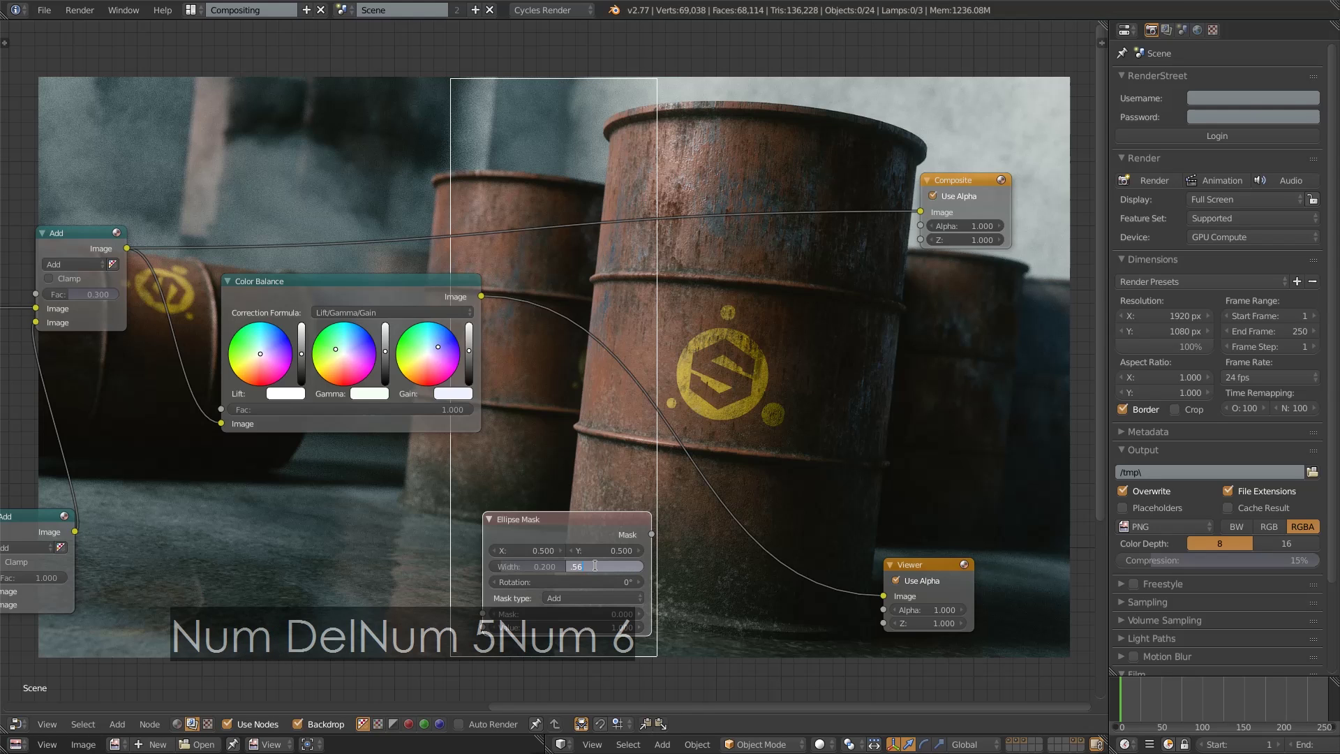
text(25)
key(Return)
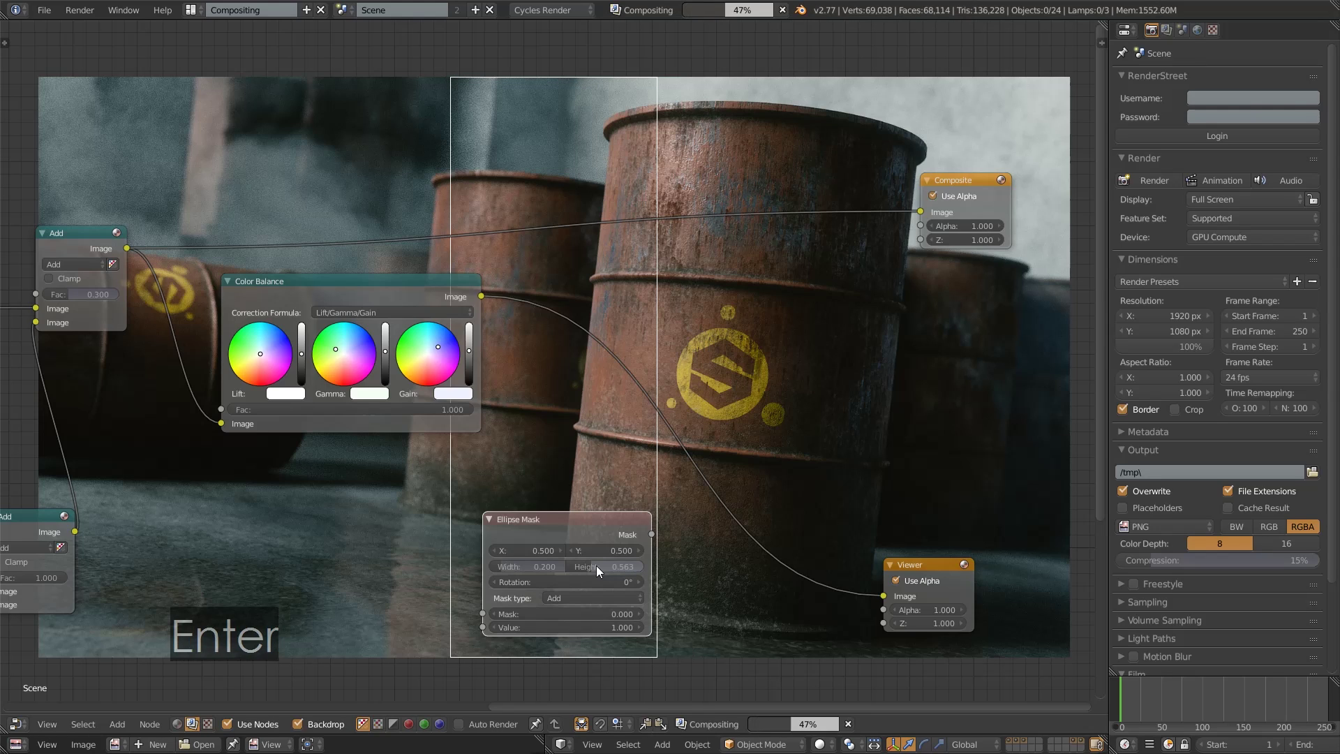
click(539, 562)
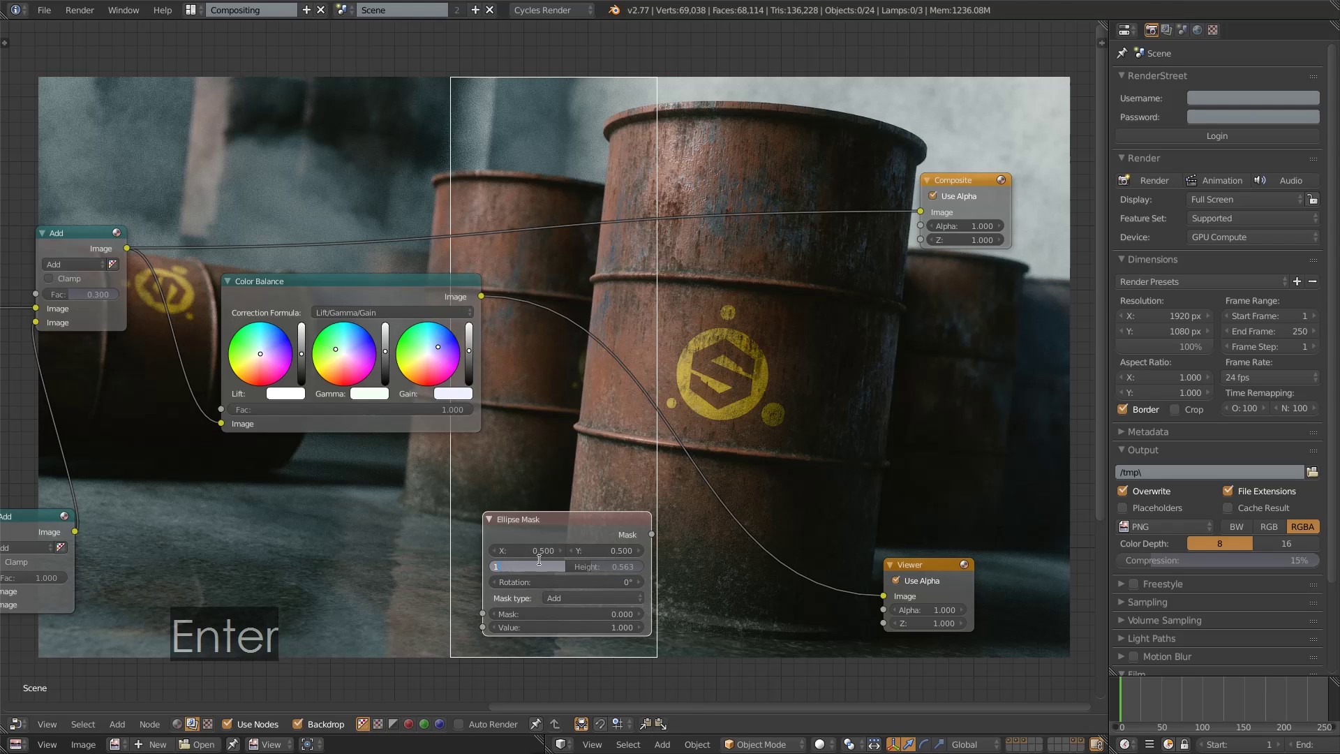
text(1)
key(Return)
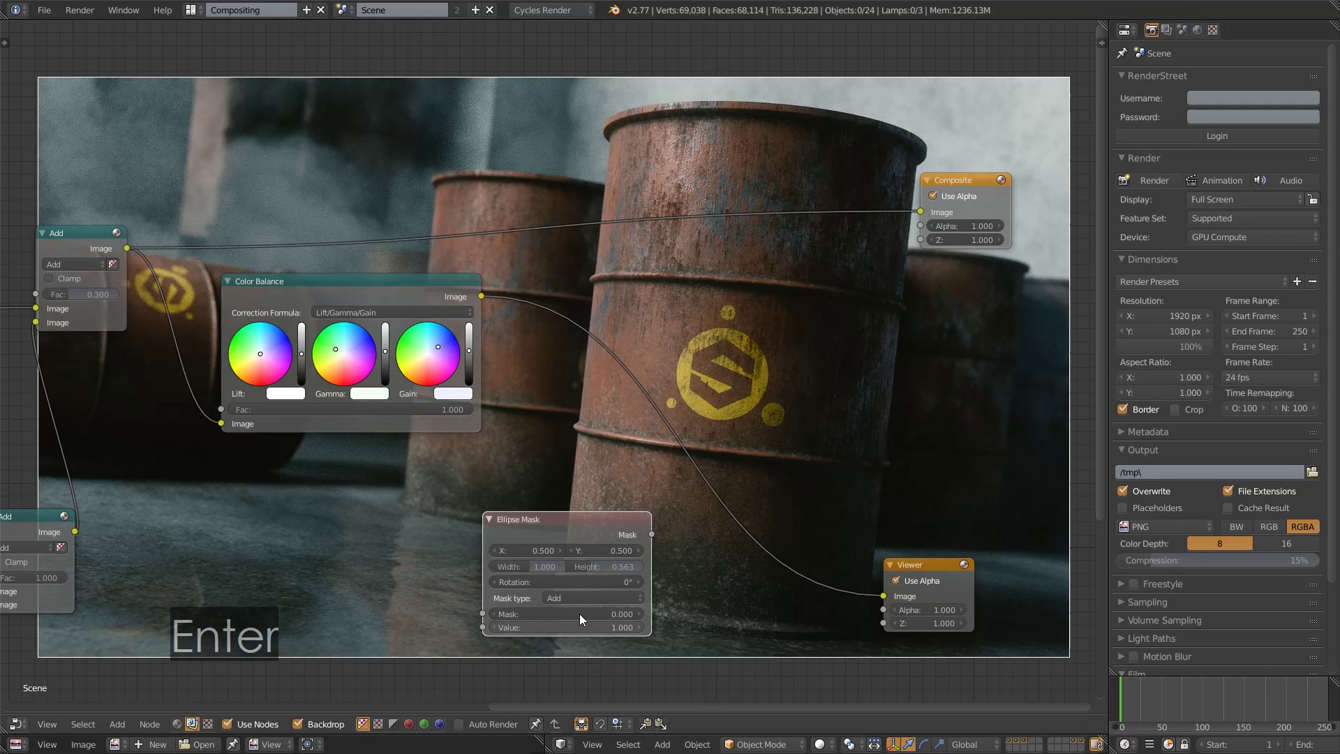
- Preview the Ellipse Mask in the Viewer and insert a Blur node between the two
ctrl+shift+click(597, 521)
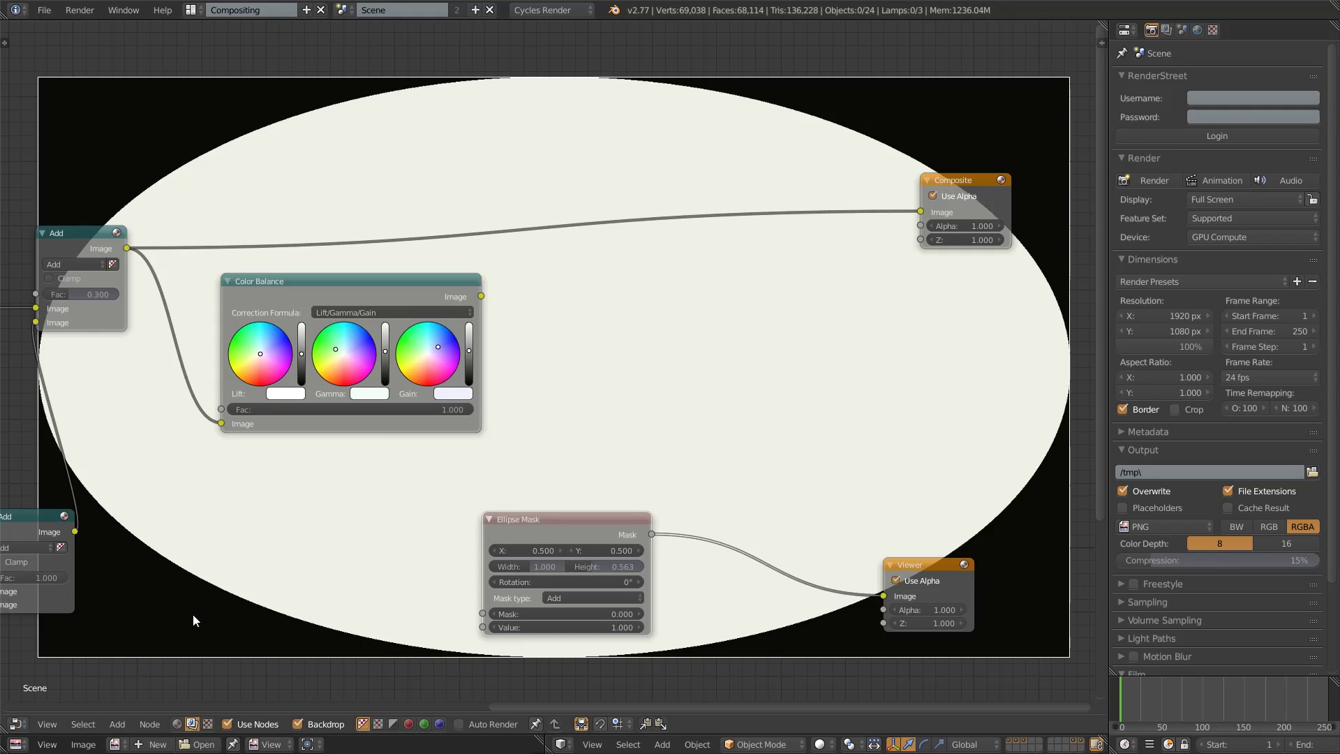
ctrl+middle_drag(622, 404, 706, 455)
key(KP_Decimal)
click(117, 723)
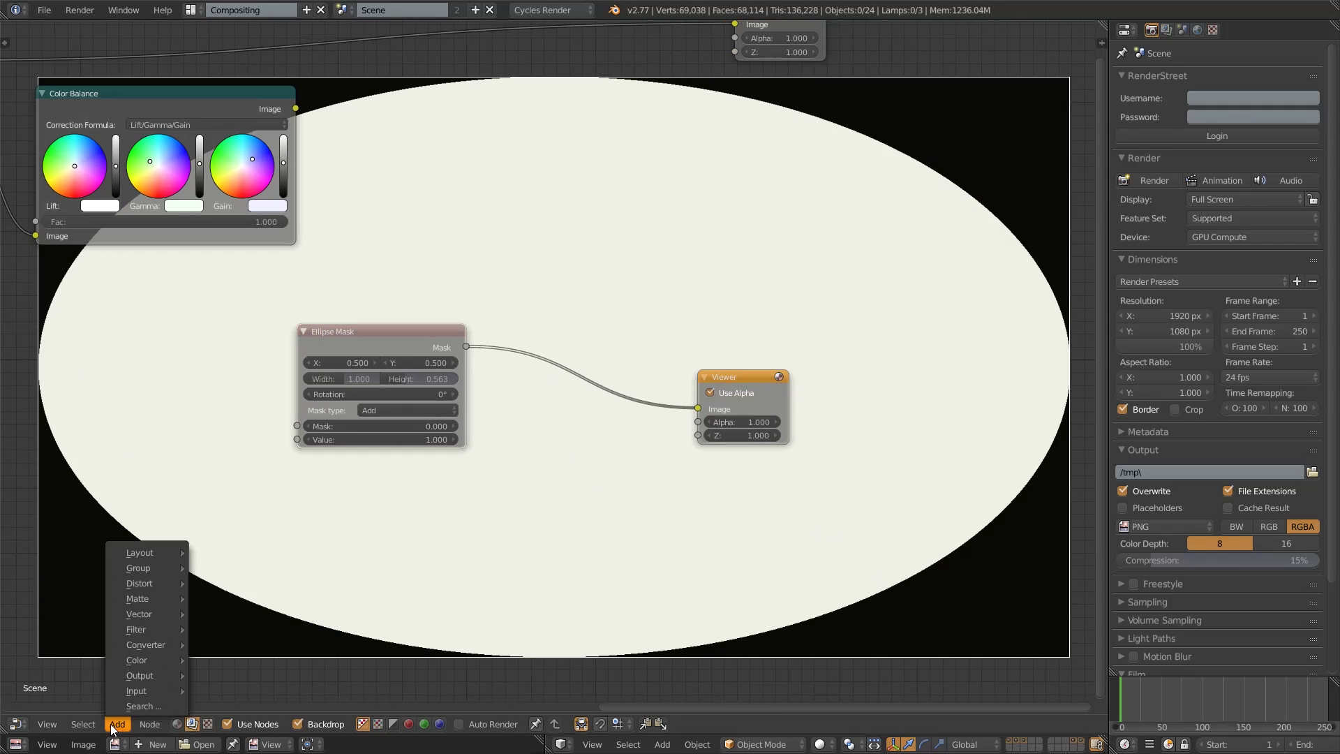
click(262, 425)
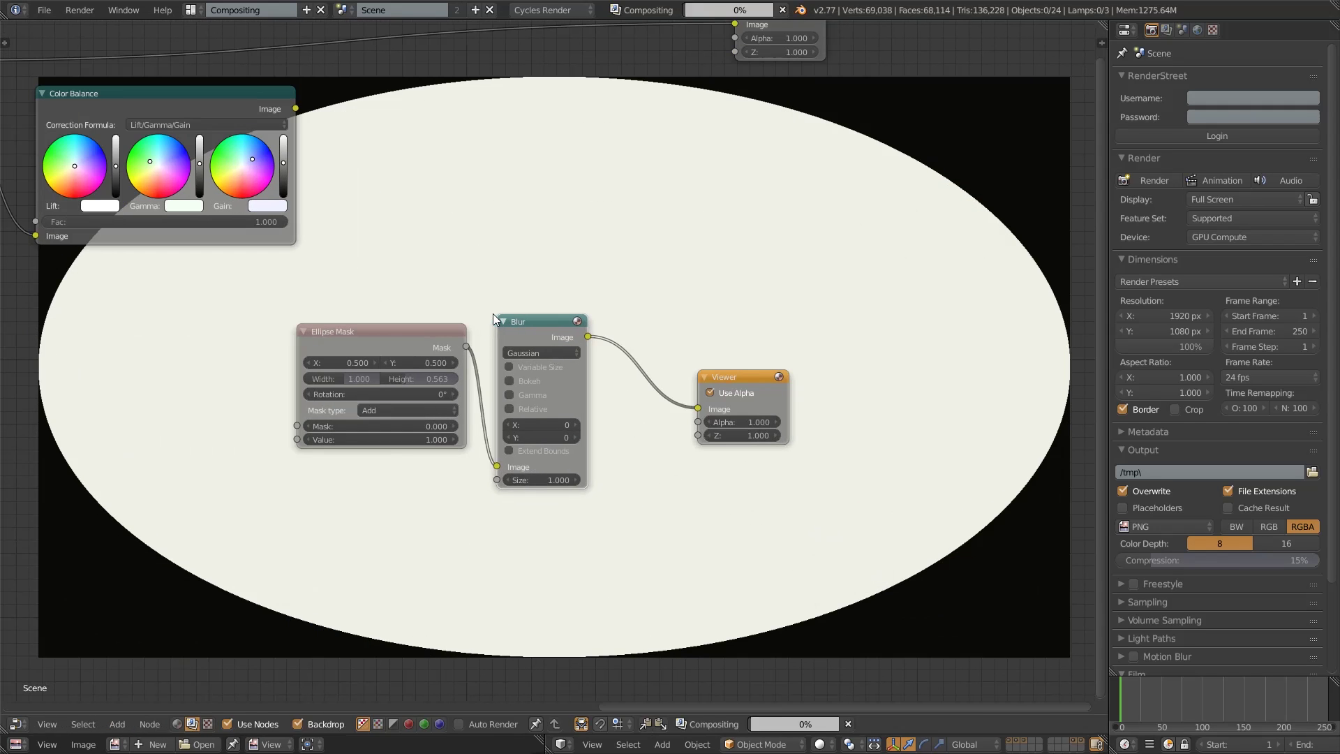
click(524, 321)
- Set the mask's Blur to Fast Gaussian and Relative with Y aspect correction and X and Y sizes of 25%
scroll(530, 472, up, 1)
click(574, 356)
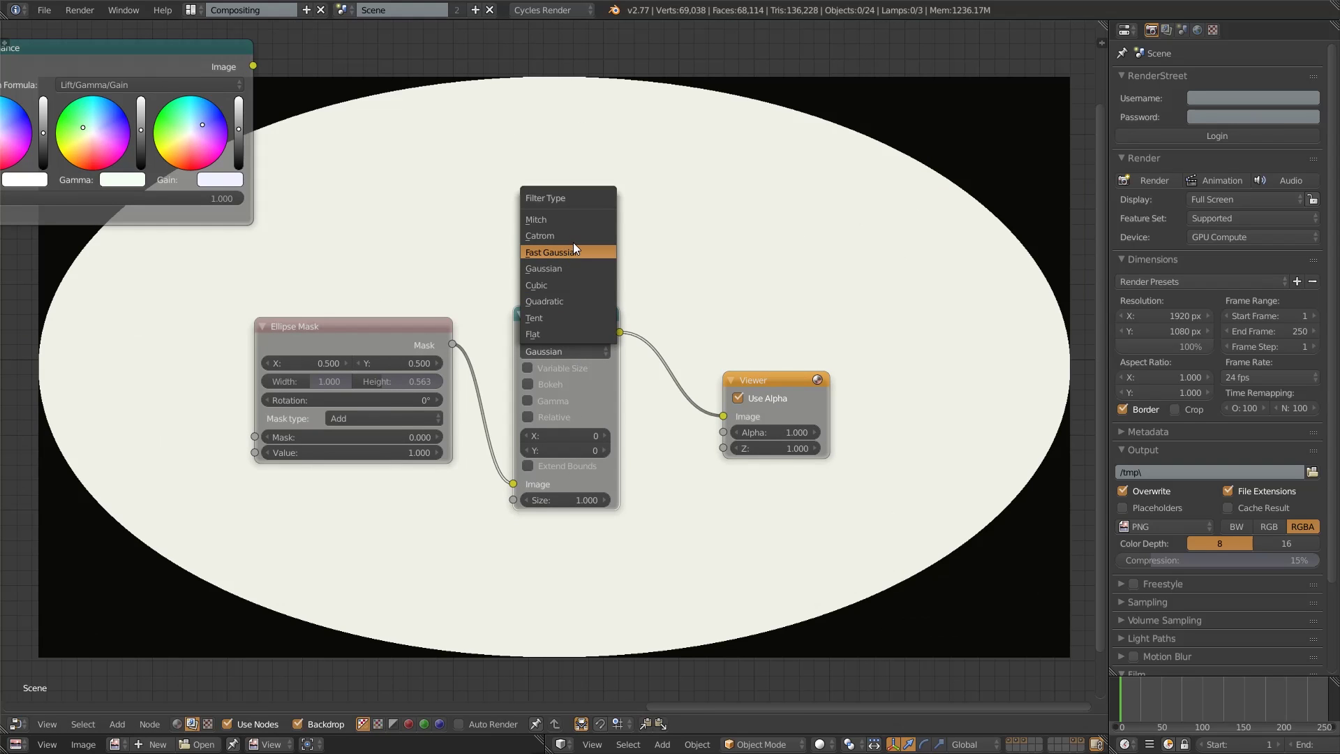
click(572, 245)
click(551, 370)
click(564, 403)
drag(563, 420, 563, 435)
text(30)
key(Return)
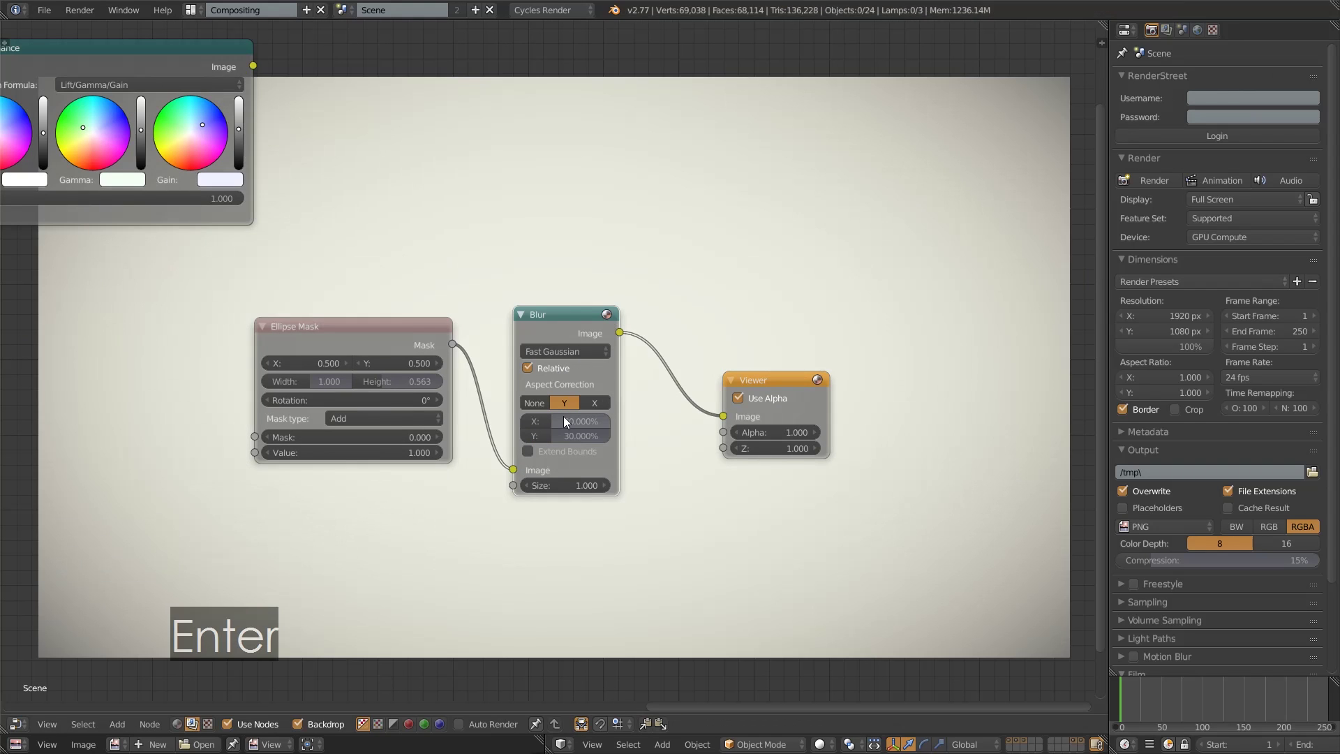
drag(564, 420, 564, 436)
text(25)
key(Return)
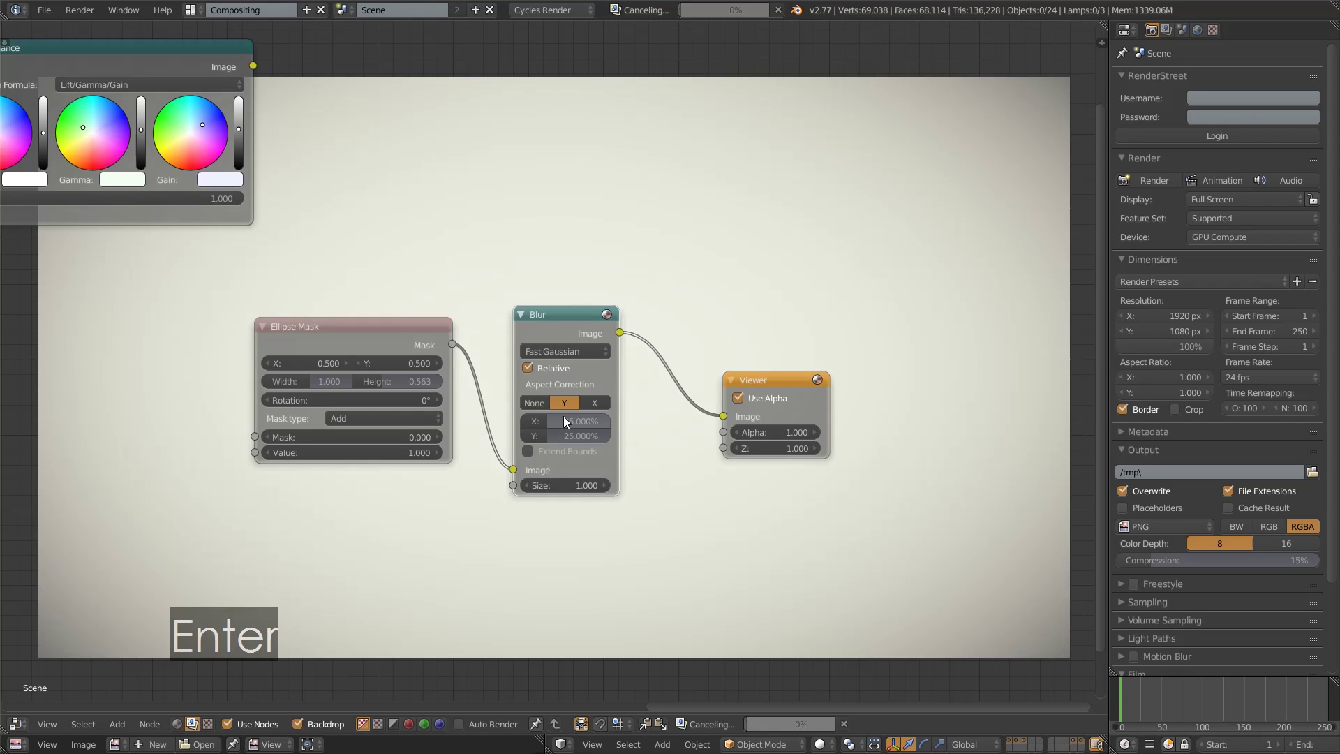
- Add a second Blur node above the mask nodes, feed it the Color Balance image and preview it in the Viewer
scroll(564, 416, down, 3)
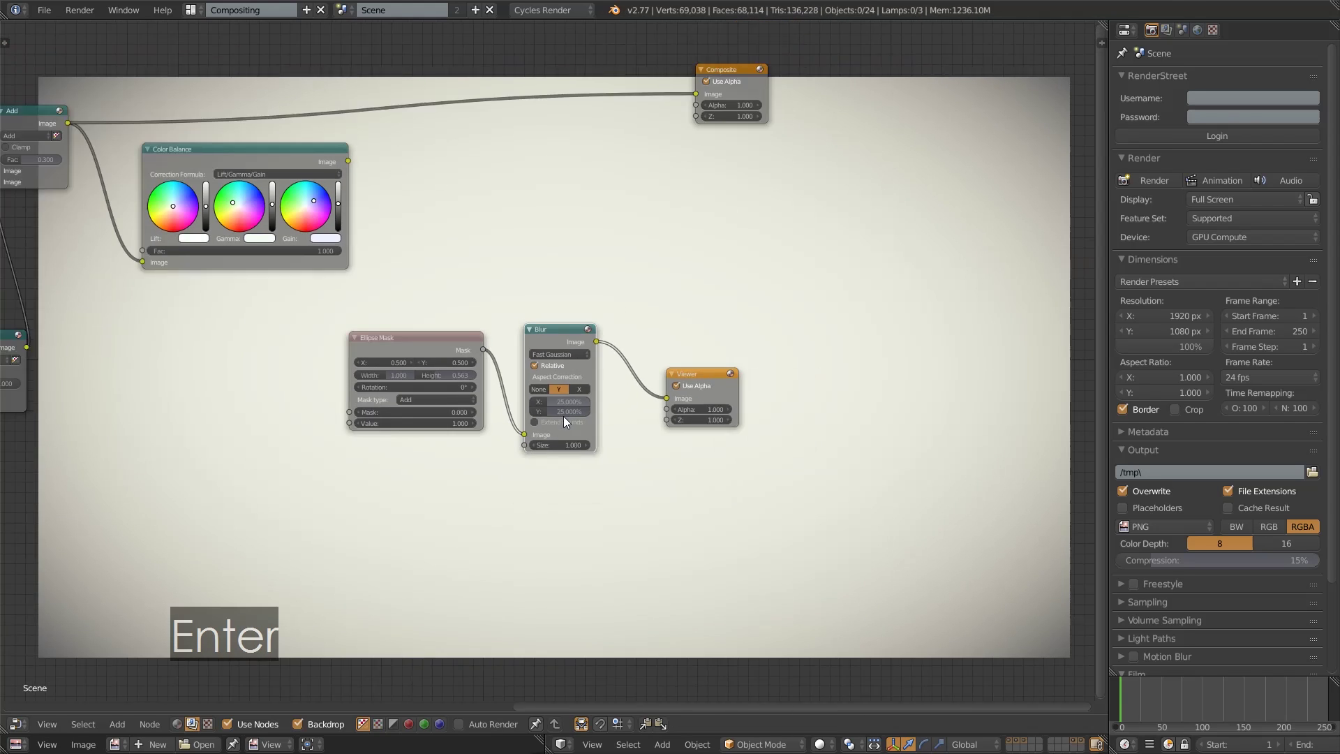
middle_drag(629, 450, 638, 584)
click(118, 724)
click(233, 302)
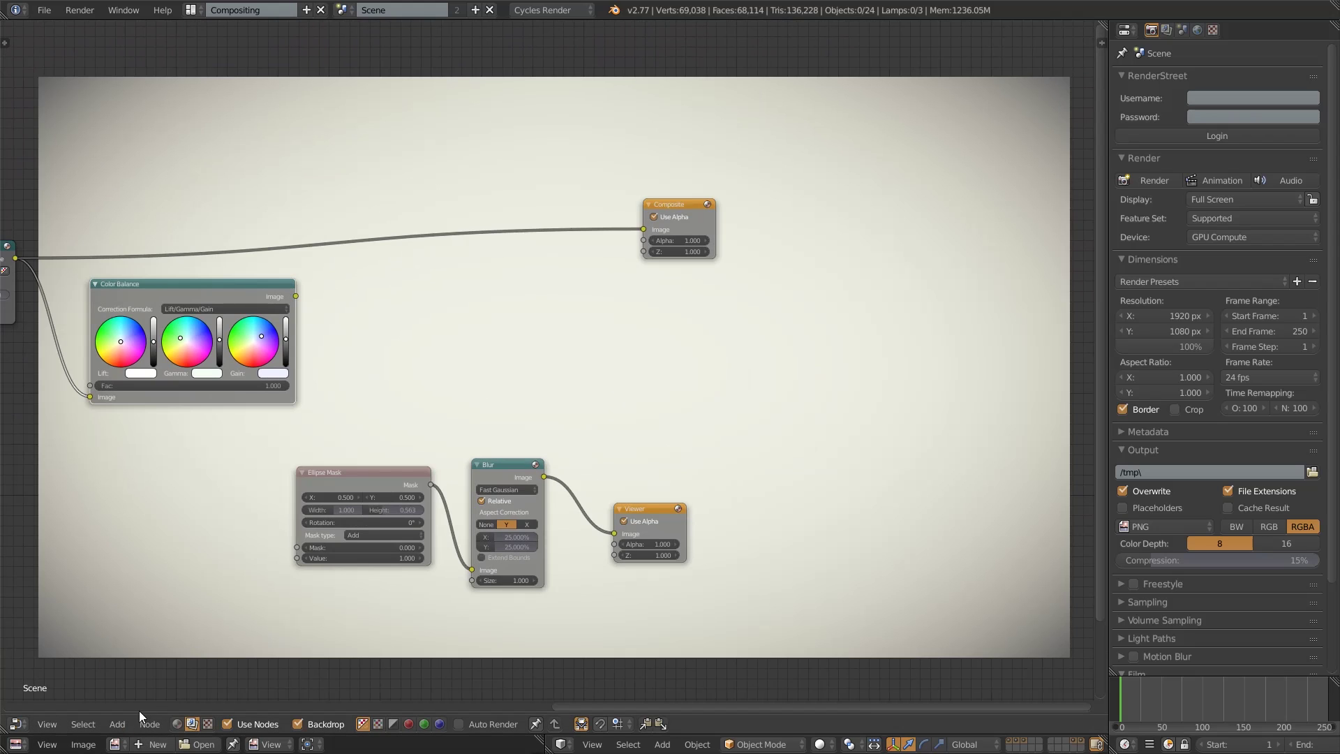
click(117, 723)
mouse_move(164, 624)
click(248, 428)
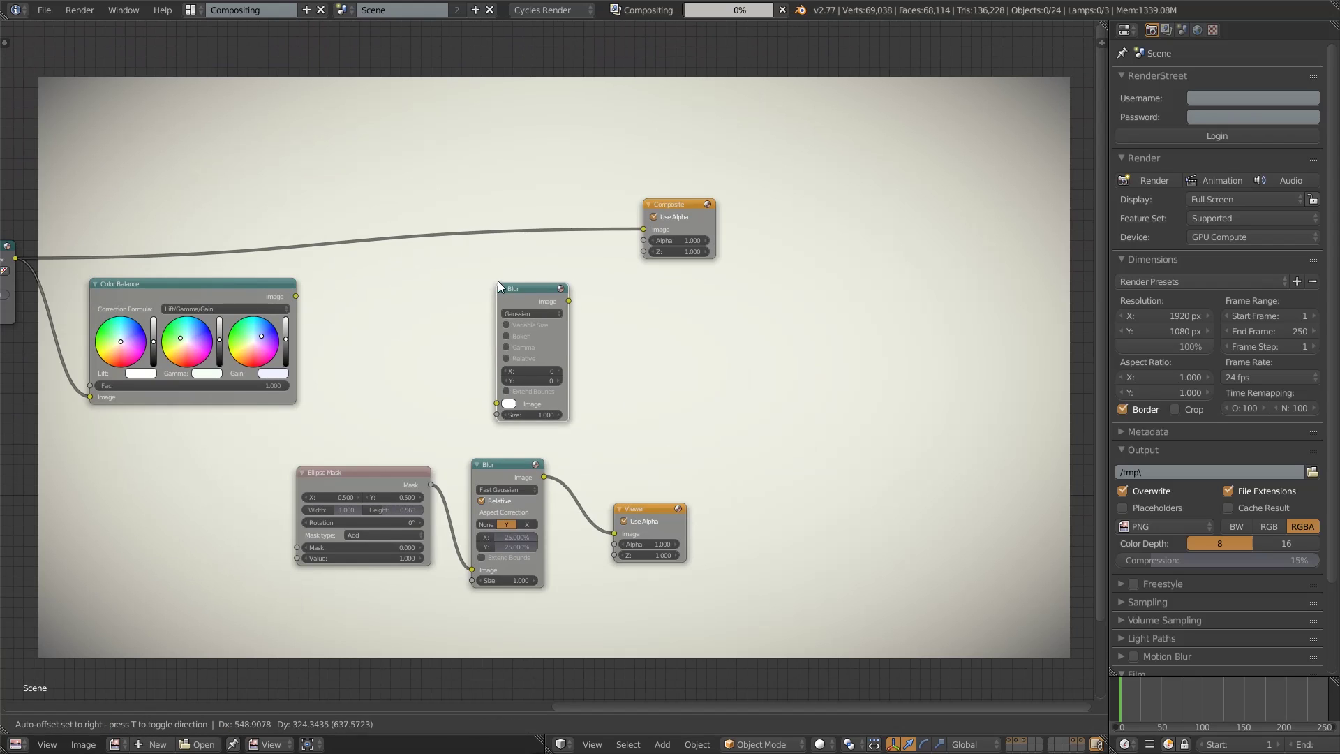
click(505, 265)
drag(296, 296, 501, 381)
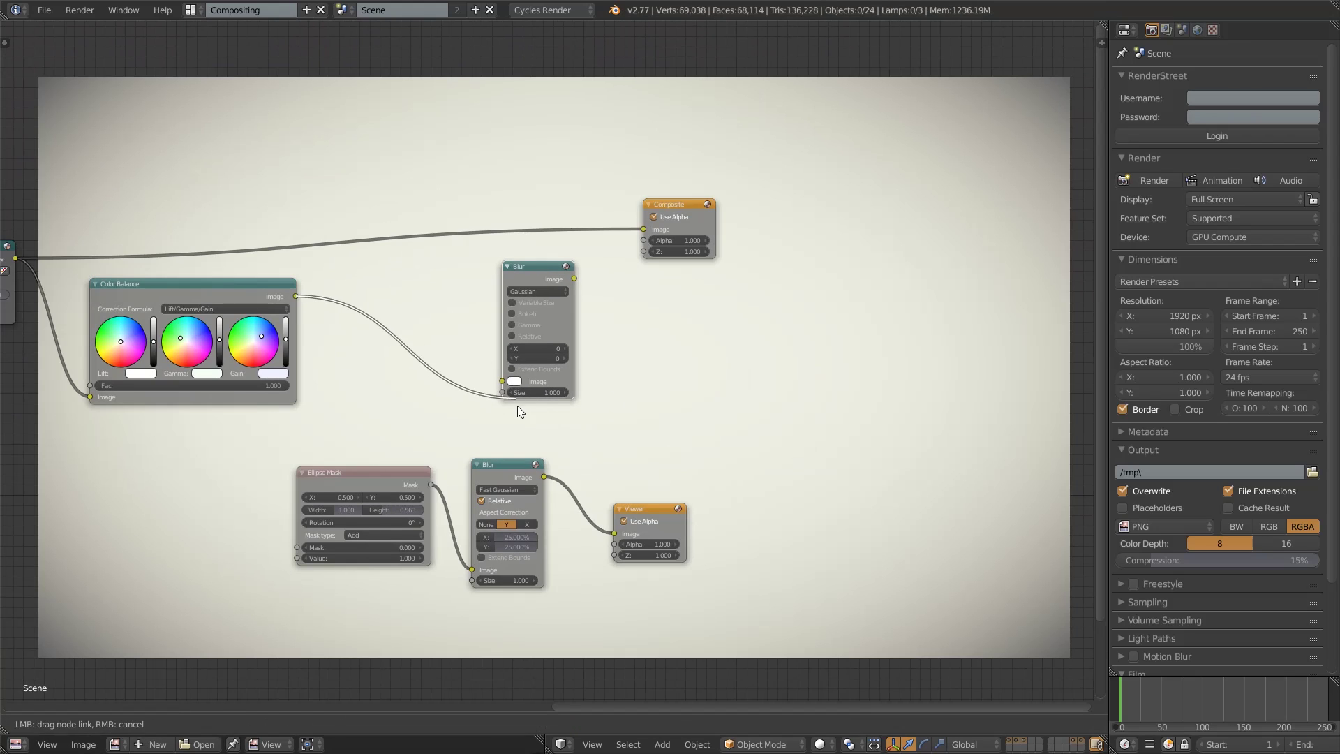
ctrl+shift+click(538, 266)
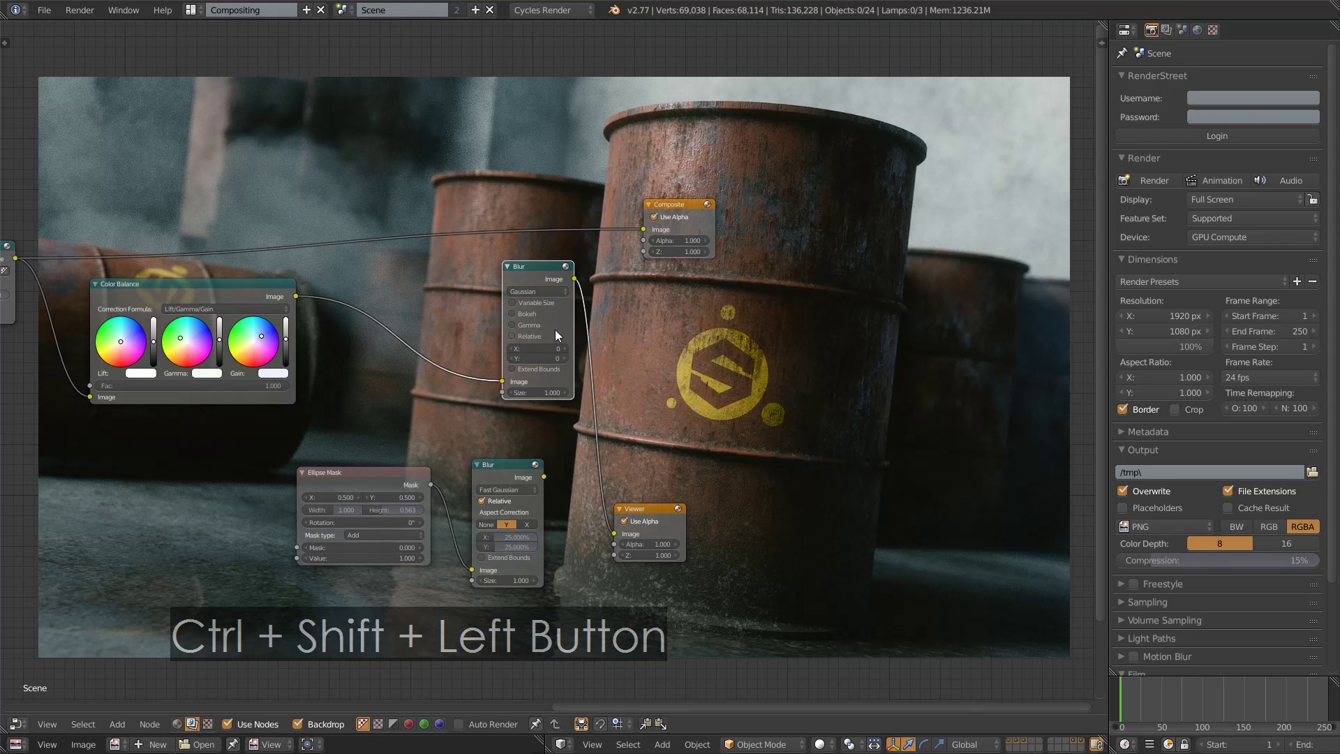
- Set the image Blur to Fast Gaussian, Relative, Y aspect correction and 5% in X and Y, and space it and the Viewer farther out
click(540, 291)
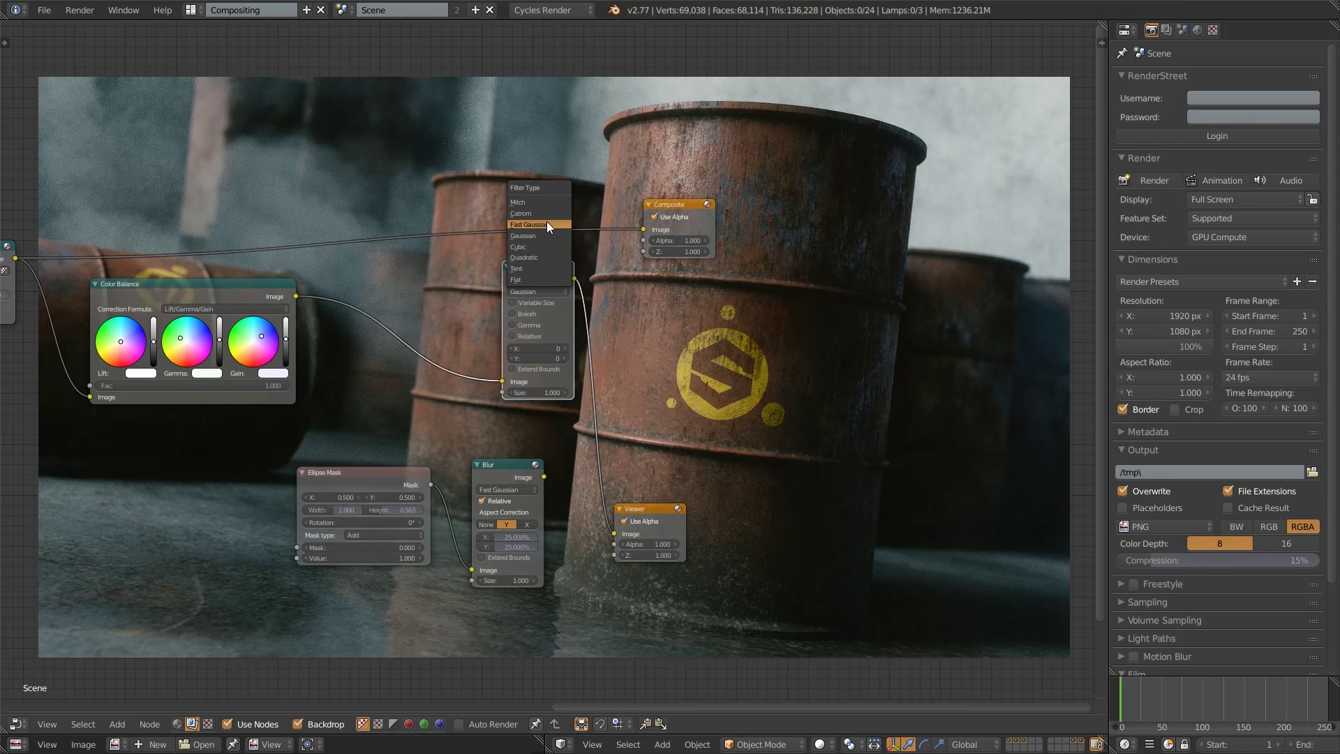
click(546, 222)
click(535, 304)
click(536, 326)
click(538, 339)
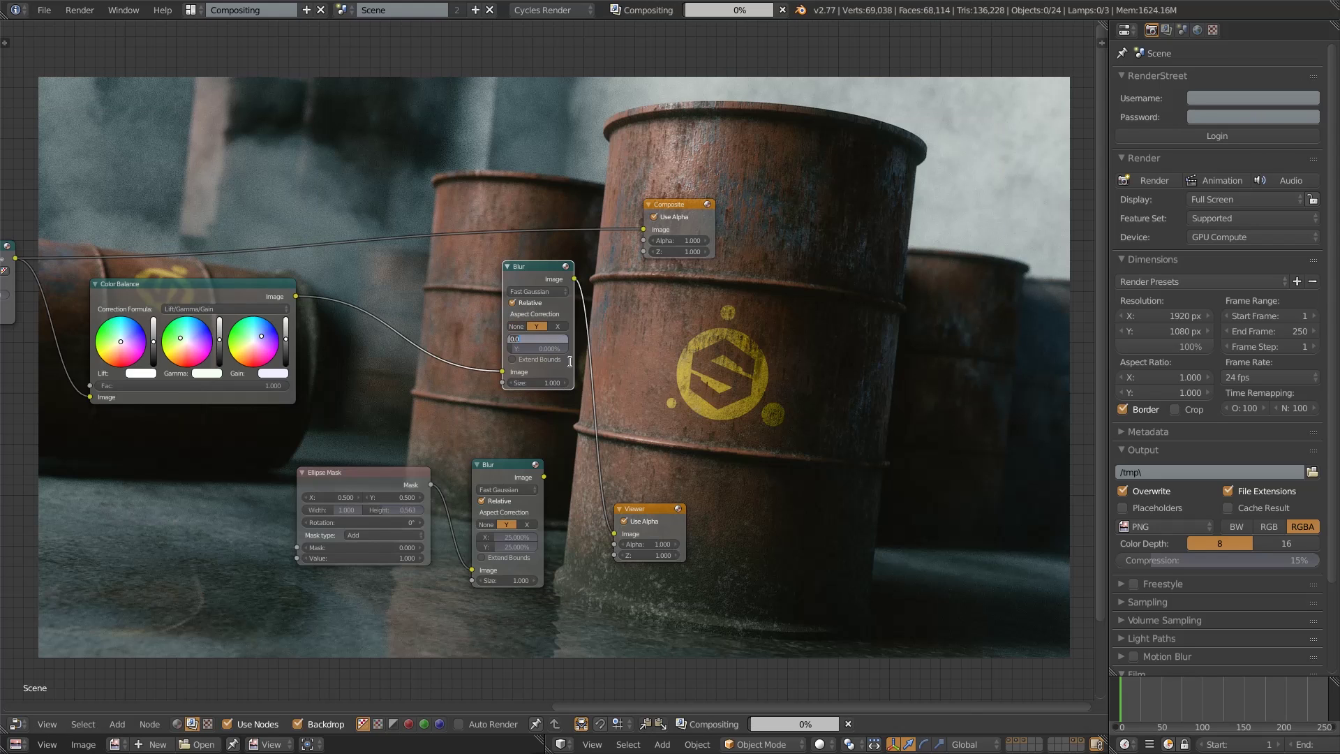
text(5)
key(Return)
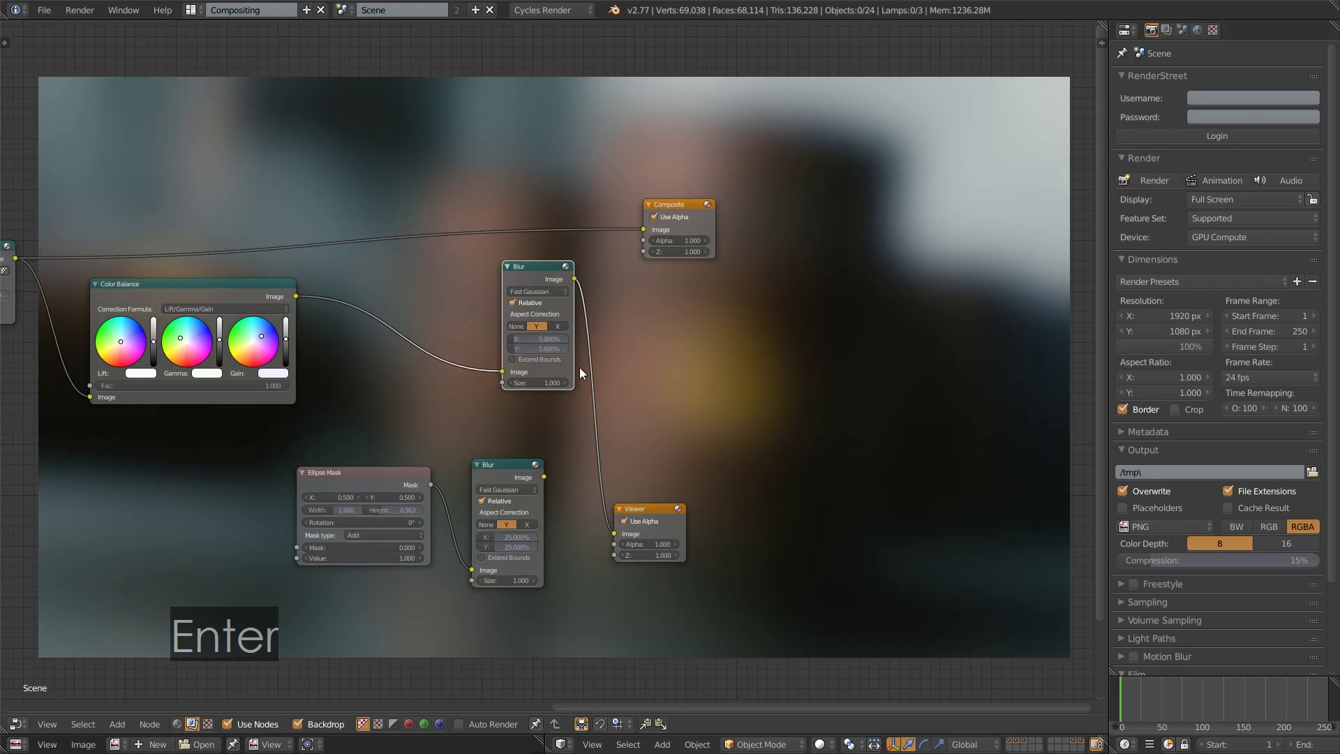
drag(670, 509, 771, 462)
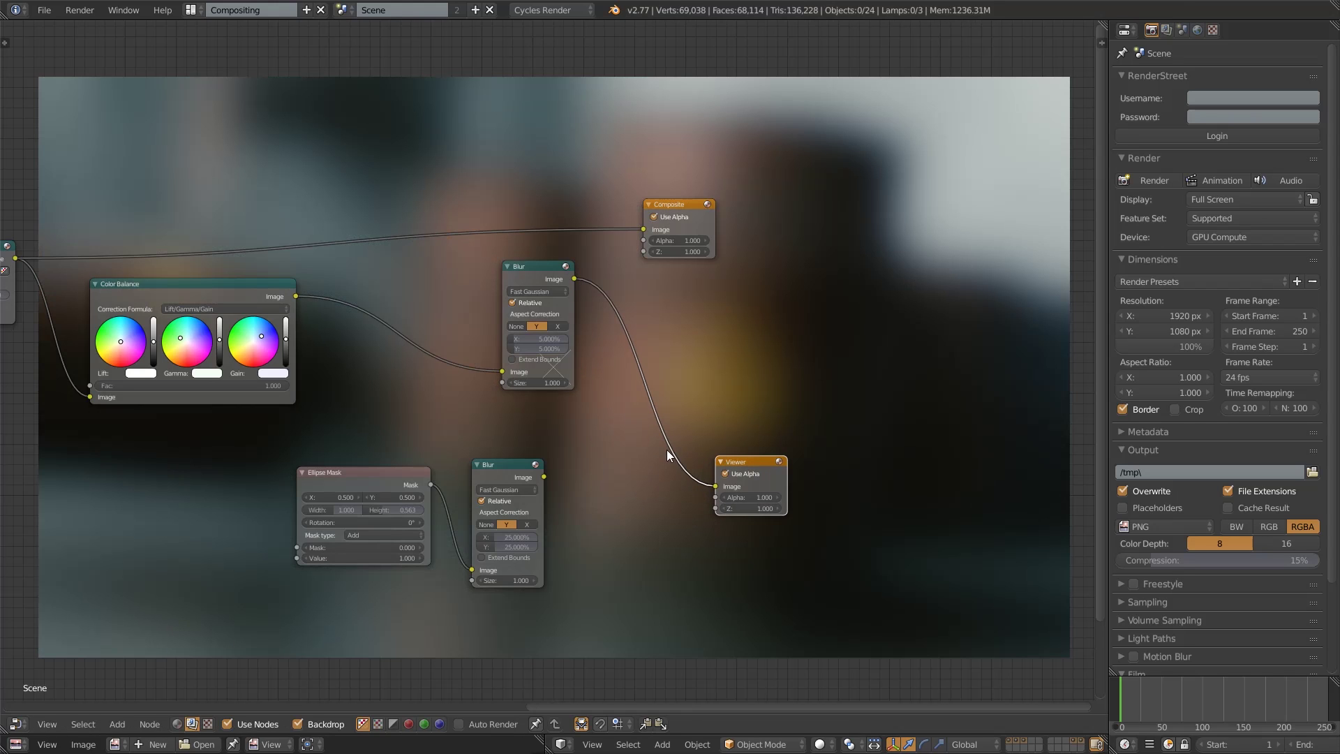
drag(539, 285, 606, 281)
- Try driving the image Blur's Size input with the blurred ellipse mask
scroll(562, 423, up, 2)
middle_drag(593, 426, 555, 426)
scroll(498, 479, up, 4)
scroll(498, 480, down, 4)
scroll(537, 443, up, 2)
drag(514, 469, 563, 354)
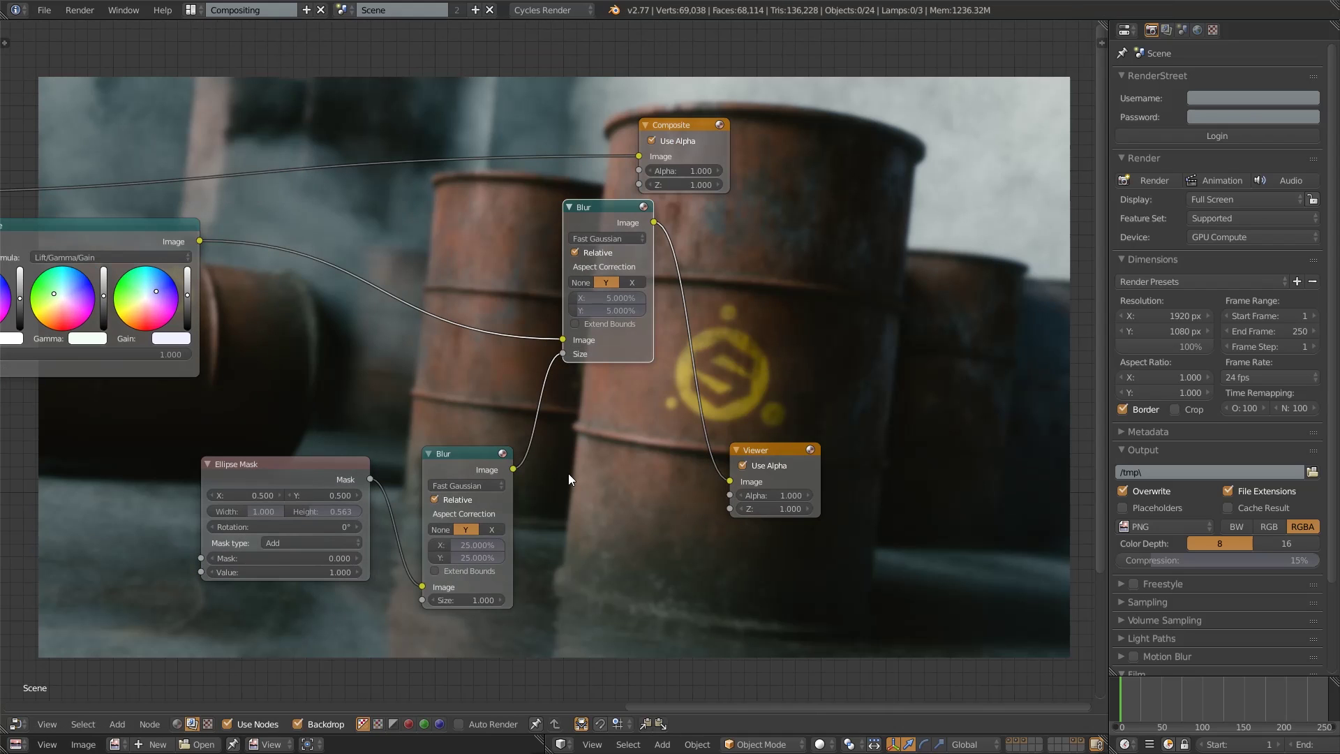
- Compare the Color Balance image with the mask-driven blur result in the Viewer
ctrl+shift+click(169, 225)
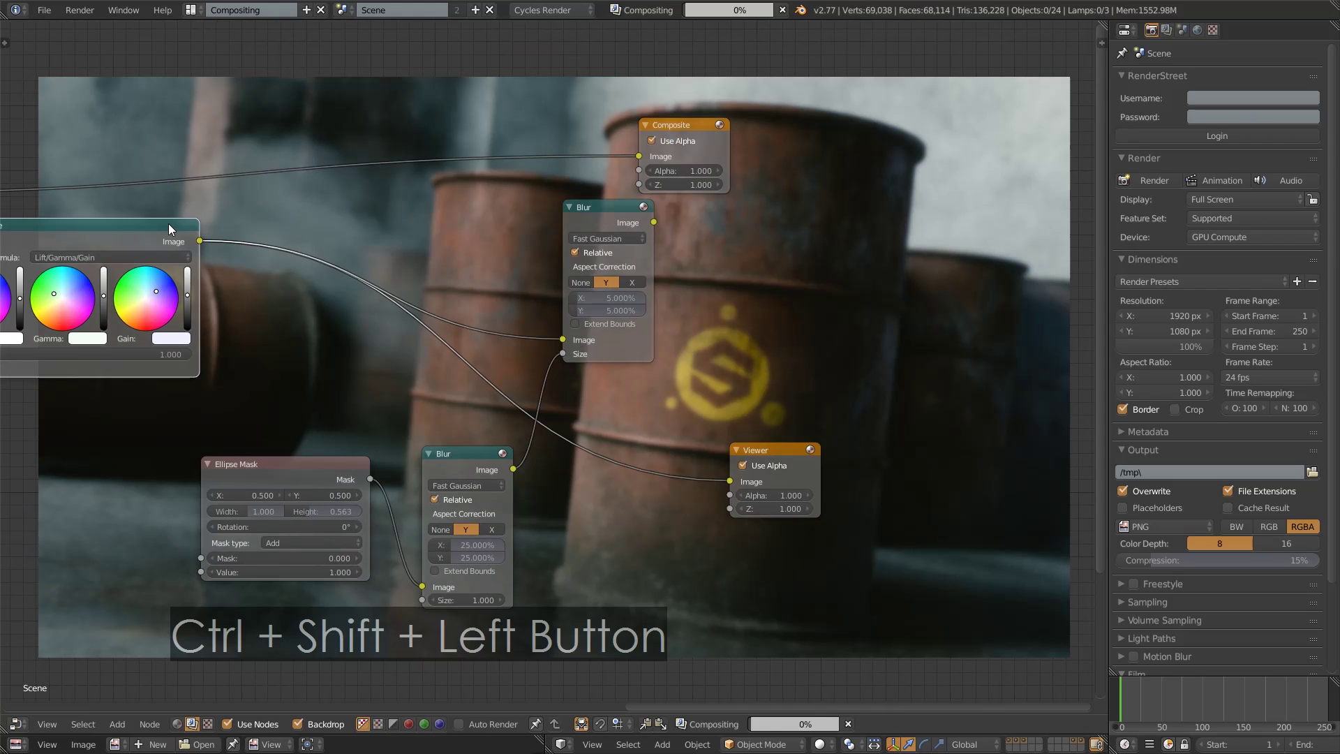
ctrl+shift+click(592, 215)
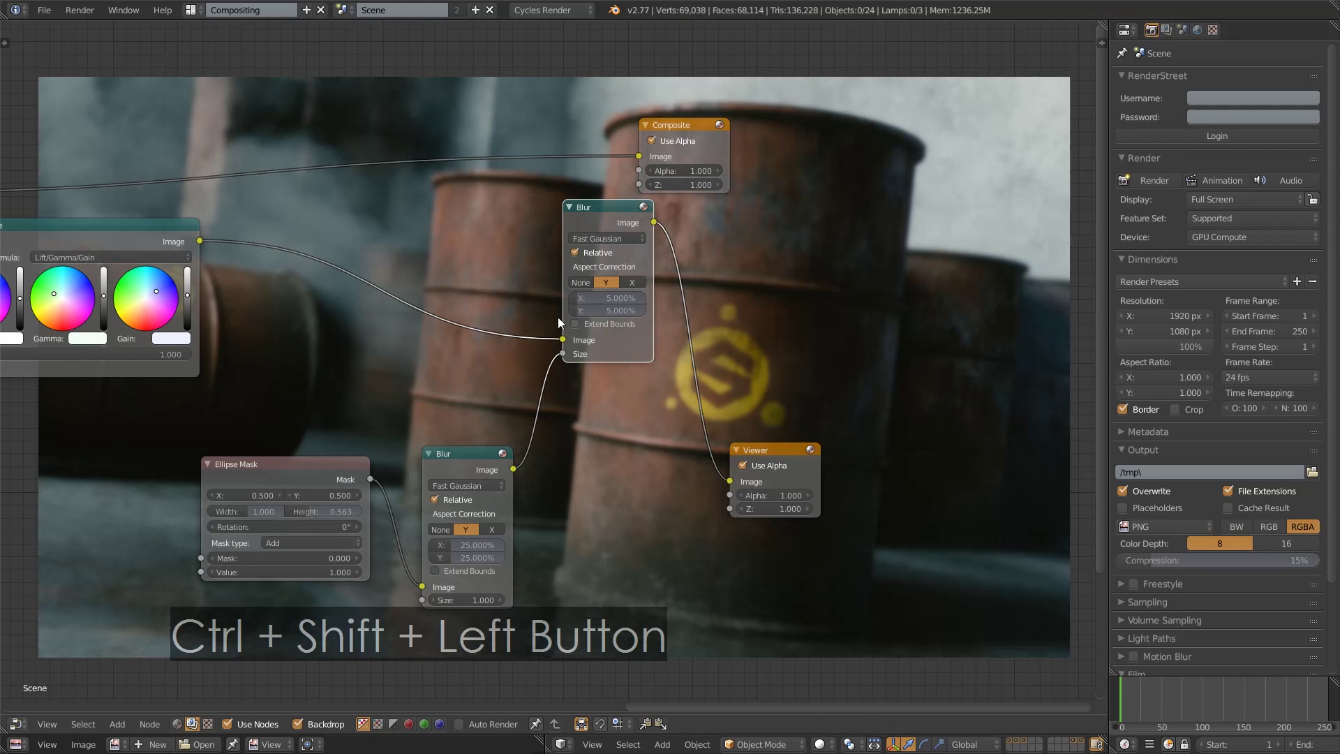
ctrl+shift+click(154, 237)
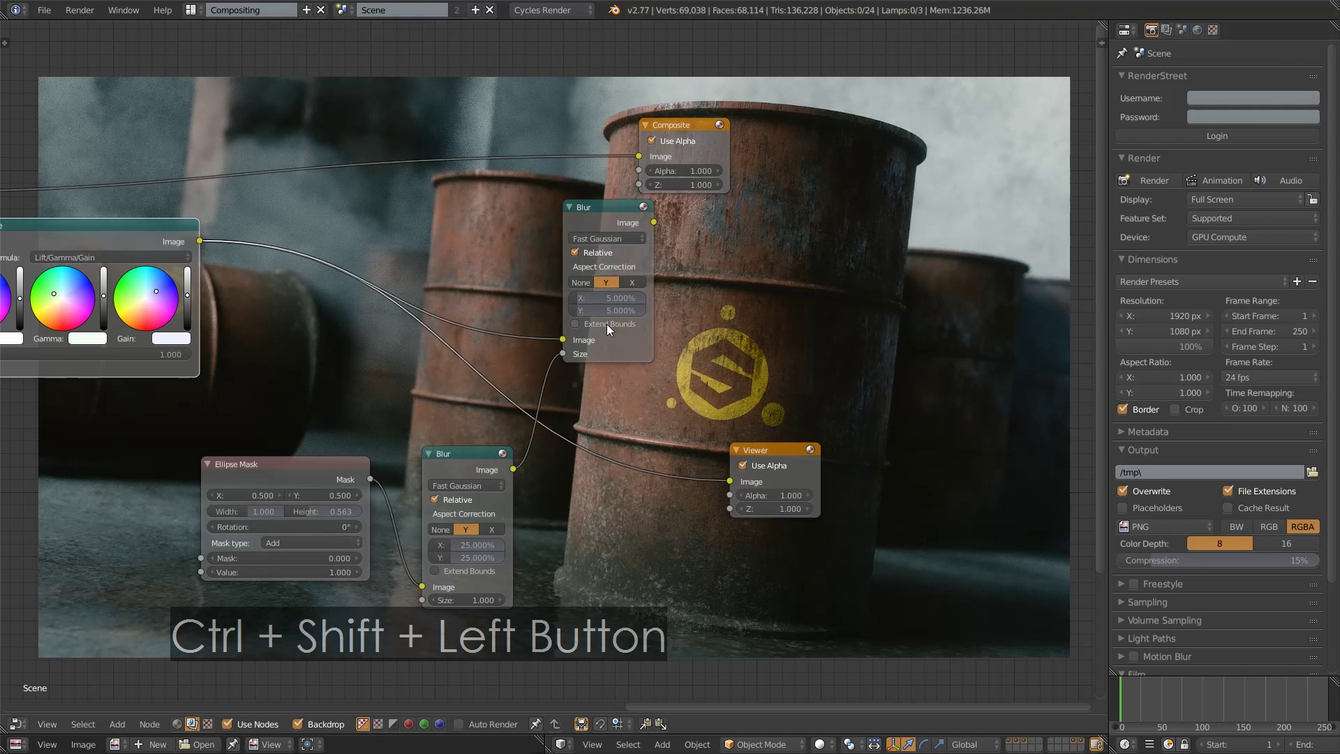
- Detach the image Blur from the mask, move it above the other nodes, and add a Mix node below the Composite node
ctrl+drag(602, 221, 478, 97)
click(117, 724)
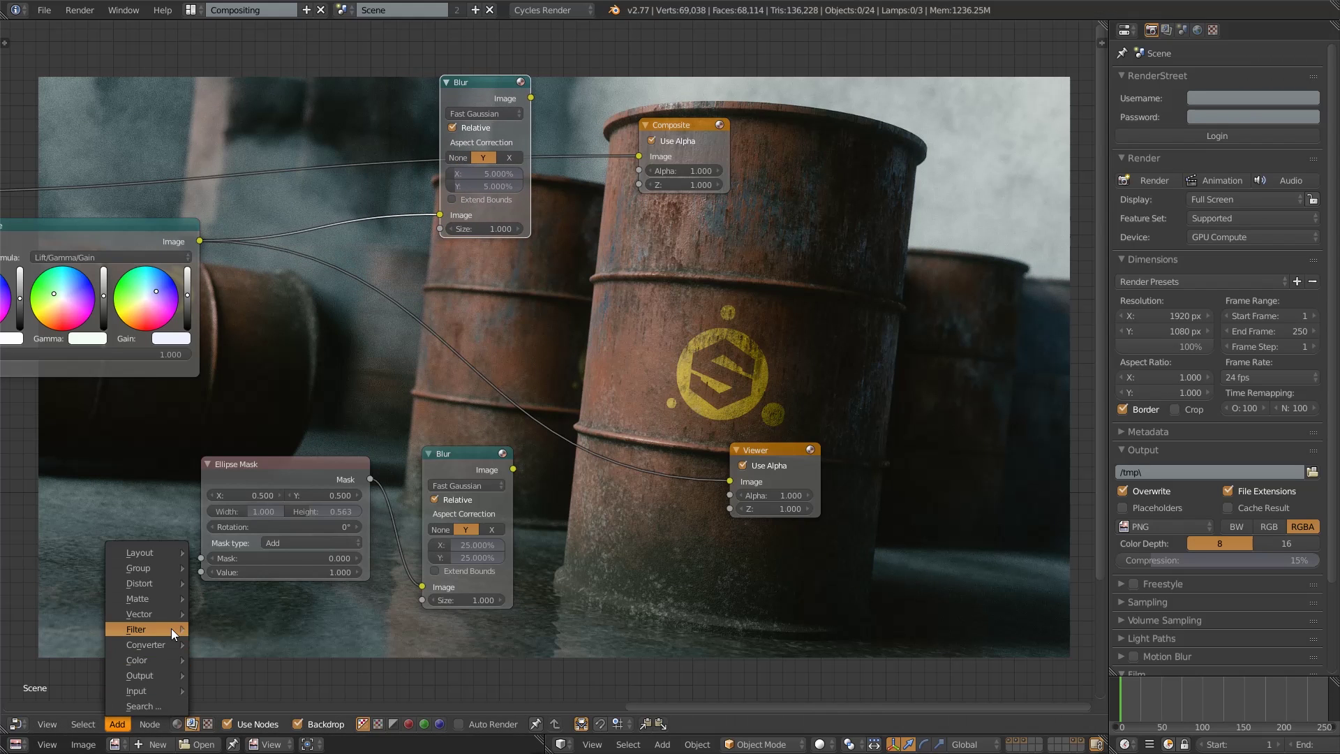
mouse_move(161, 636)
click(261, 485)
click(704, 189)
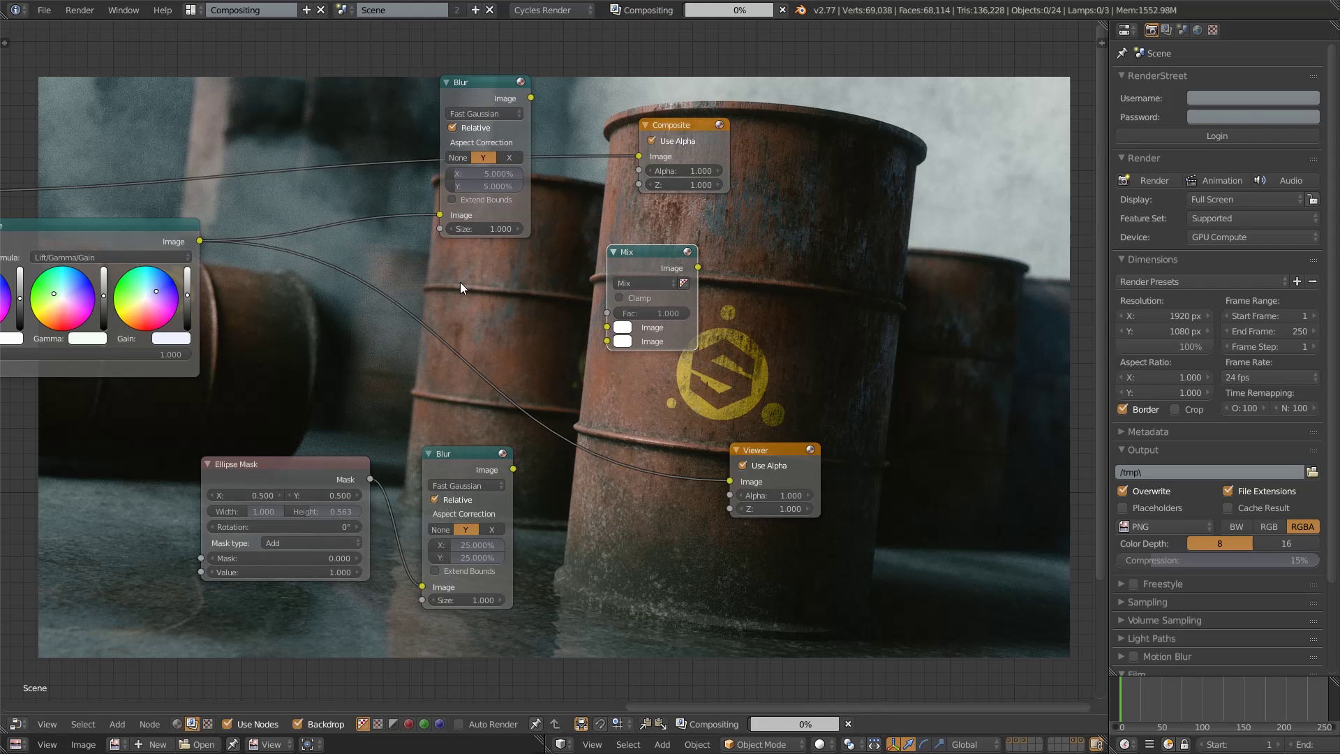
- Connect the Color Balance image to the Mix node's first Image input and shift the Mix node slightly away from it
drag(201, 240, 607, 327)
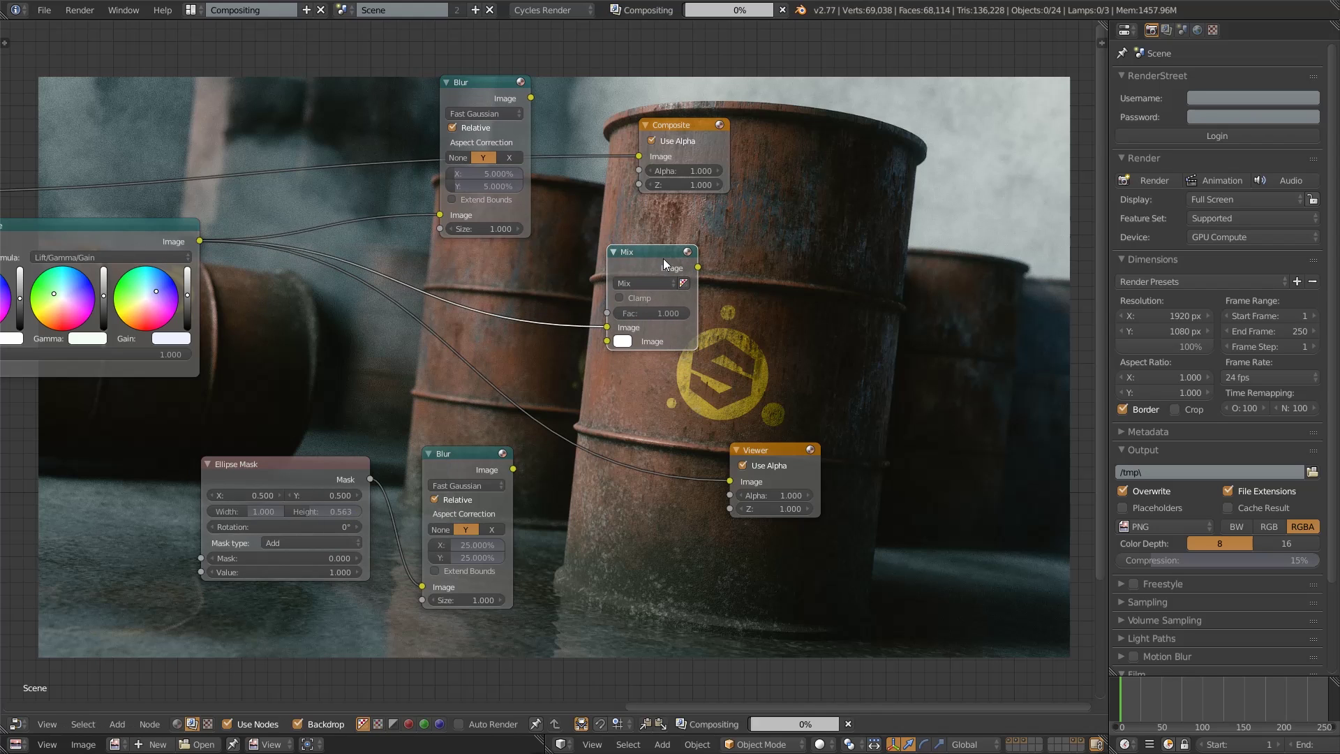
drag(649, 255, 674, 250)
click(94, 228)
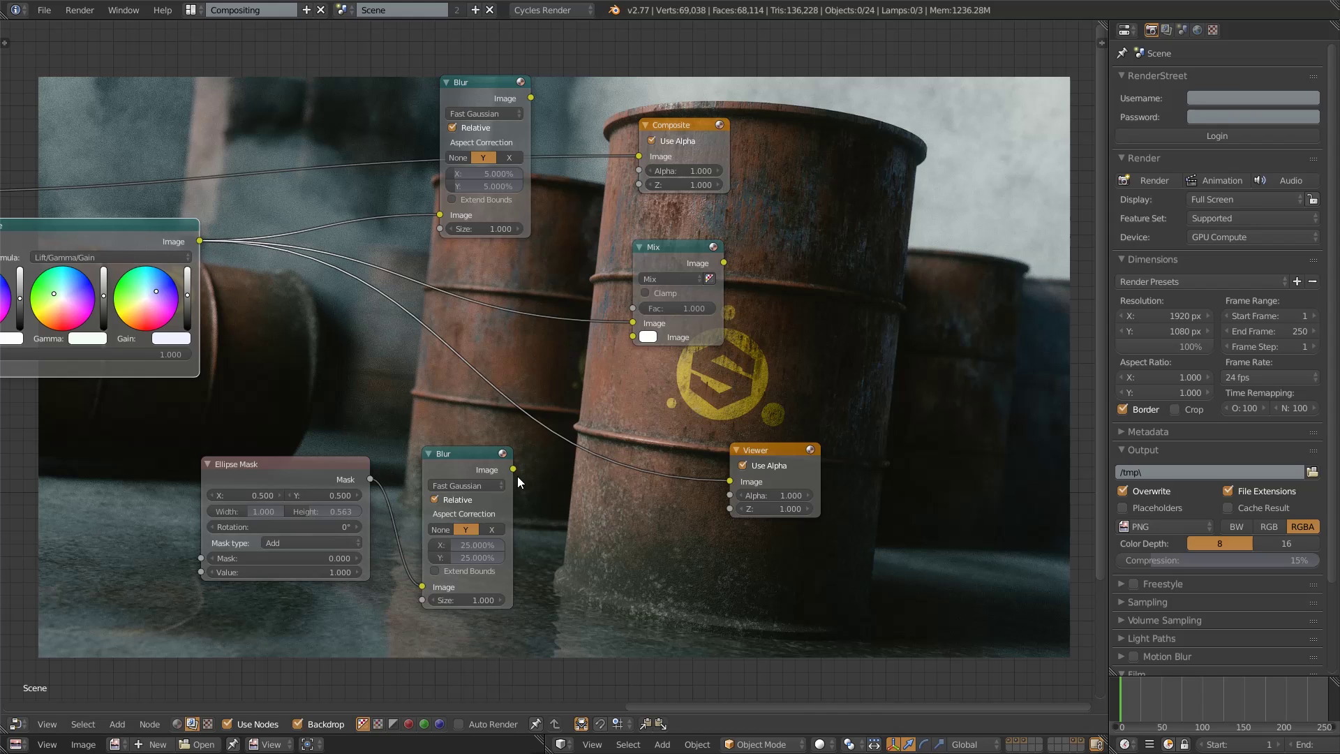
- Use the blurred ellipse mask as the Mix factor, with the image Blur in the first Image input and Color Balance in the second
drag(513, 469, 630, 310)
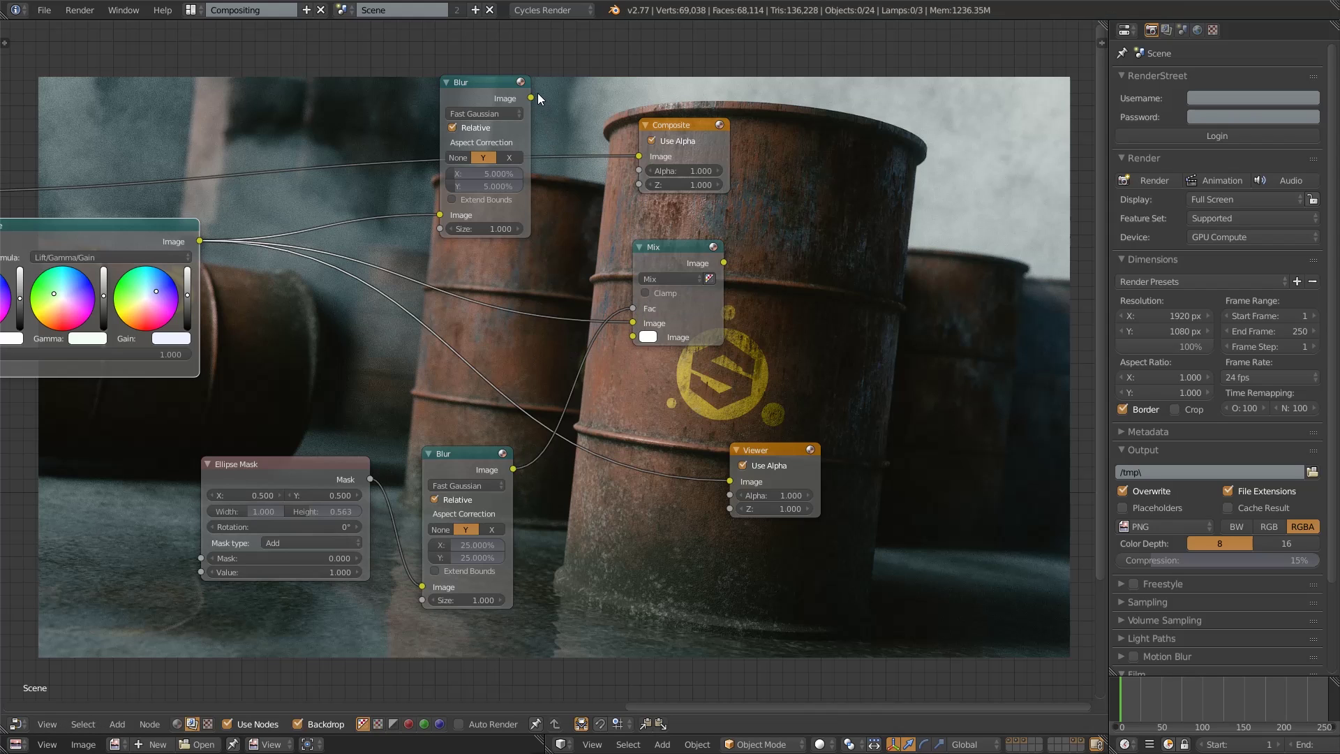
drag(531, 98, 634, 338)
ctrl+shift+click(675, 260)
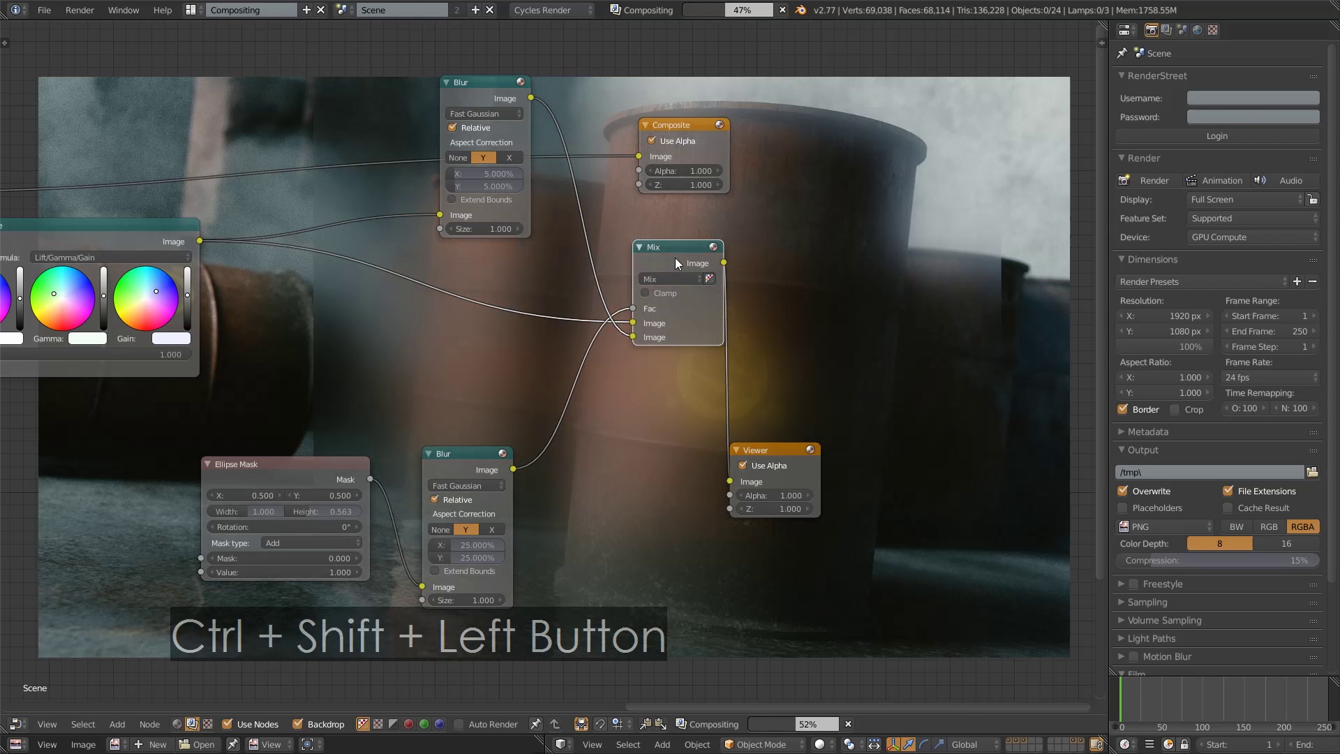
drag(633, 338, 633, 323)
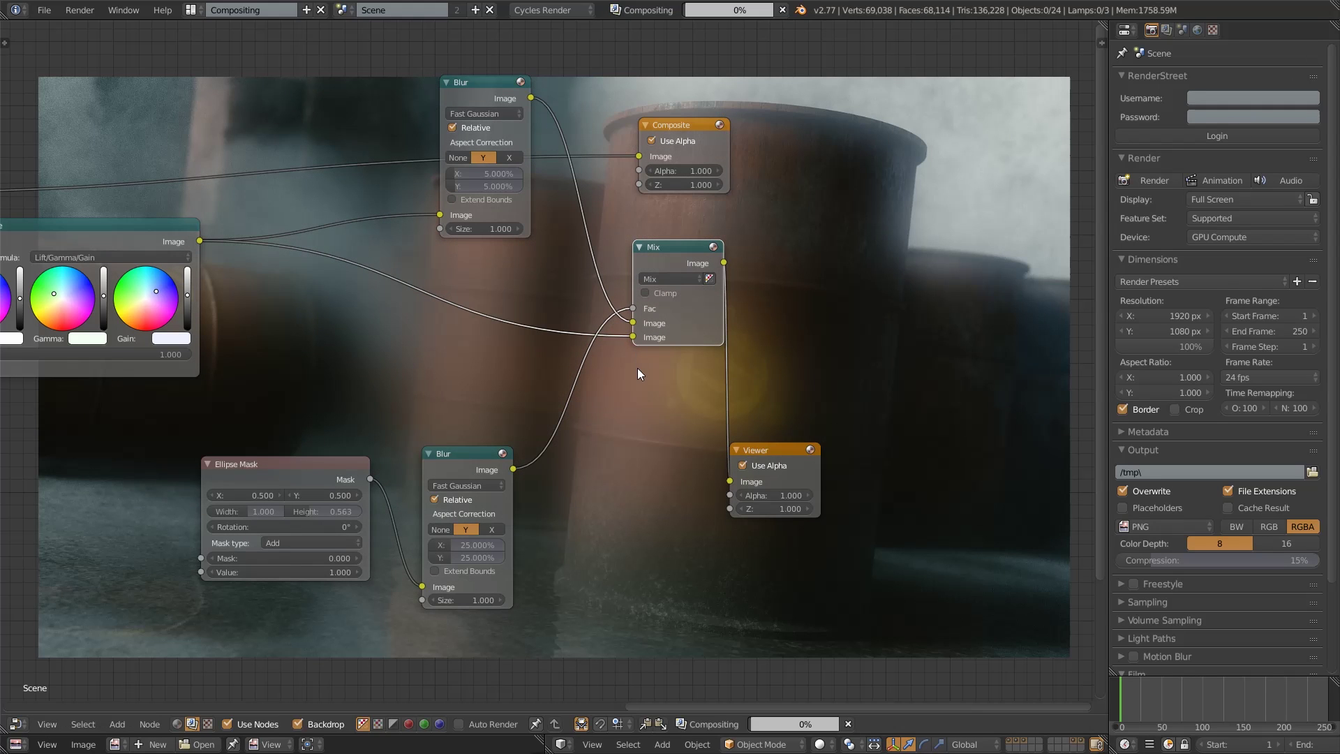
scroll(628, 381, down, 2)
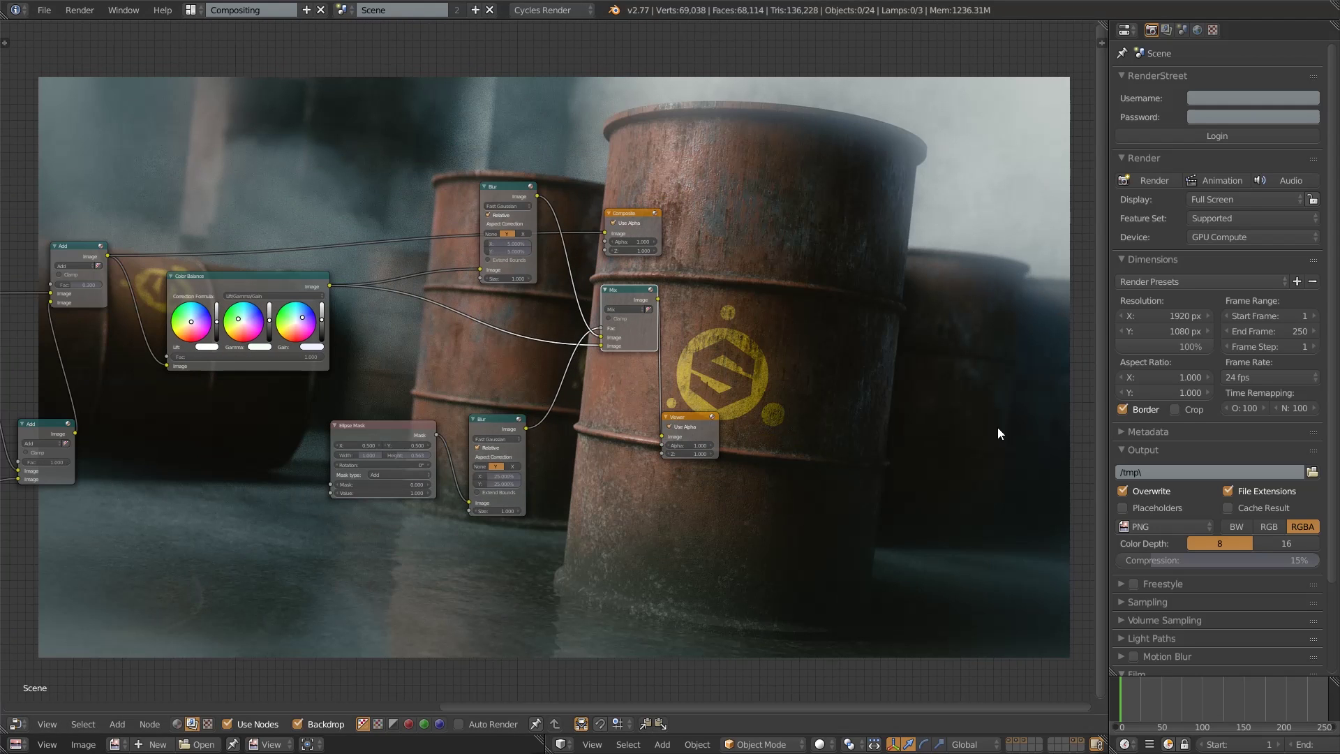
- Move the Viewer node farther away from the Mix node and show the Mix output in it
scroll(836, 398, up, 3)
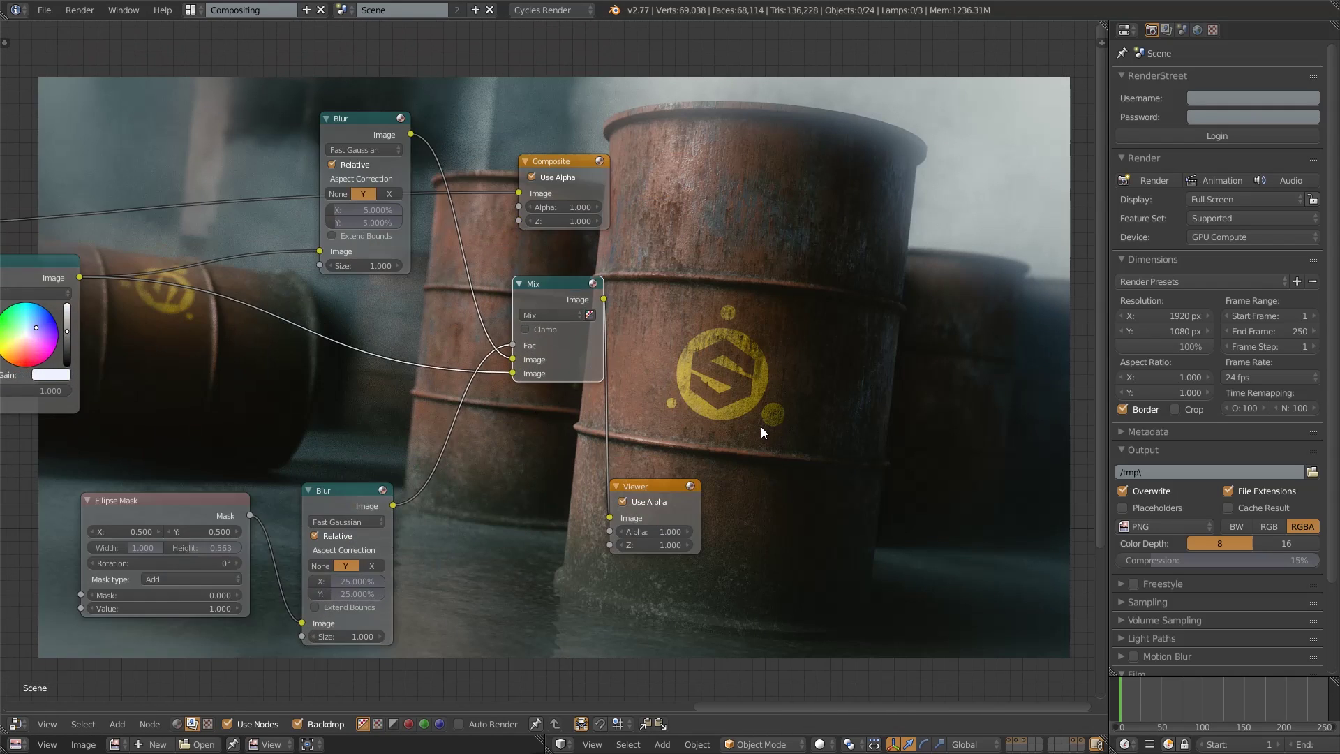
scroll(761, 433, up, 1)
drag(675, 527, 862, 426)
ctrl+shift+click(518, 285)
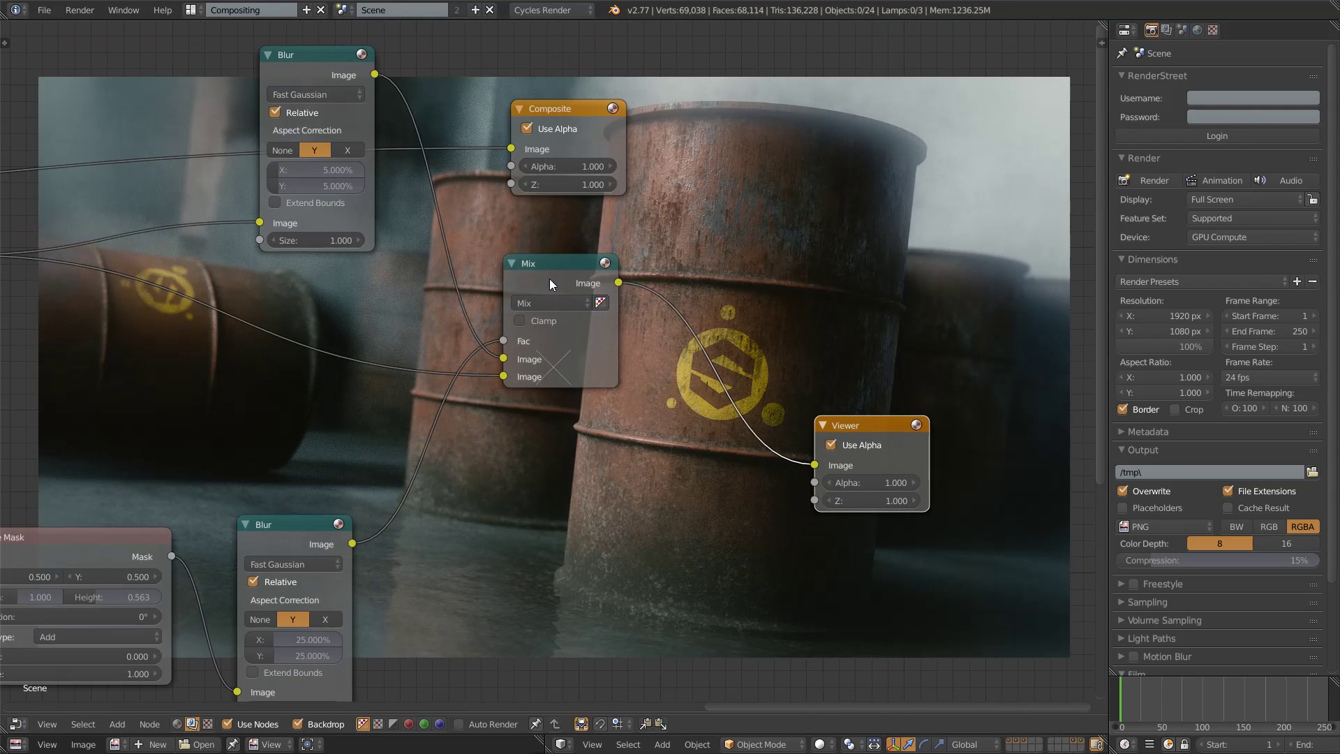
- Duplicate the Mix node, insert the copy between Mix and Viewer, and set its blend mode to Multiply
click(548, 278)
scroll(565, 336, down, 1)
key(shift+d)
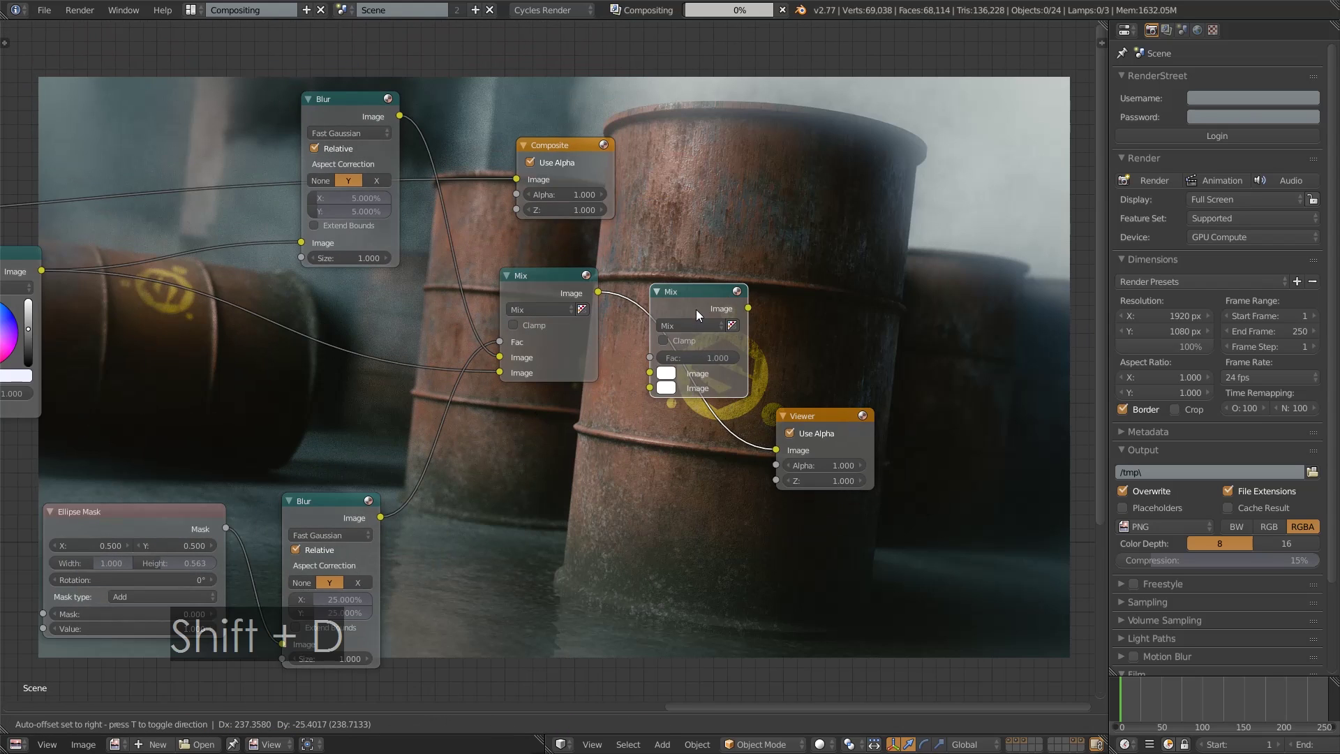
click(701, 281)
click(695, 297)
click(697, 344)
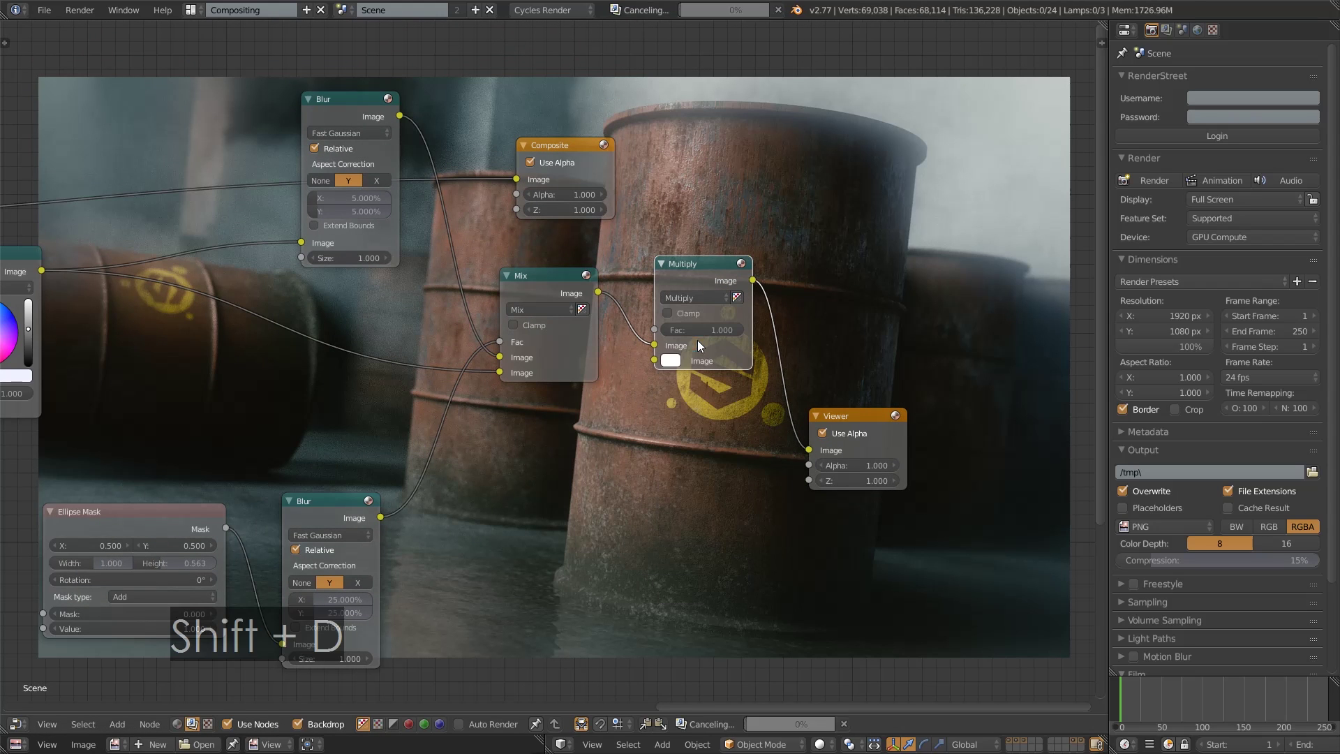
drag(691, 267, 672, 275)
- Connect the blurred ellipse mask to the Multiply node's second Image input and set its Fac to 0.4
drag(380, 516, 637, 368)
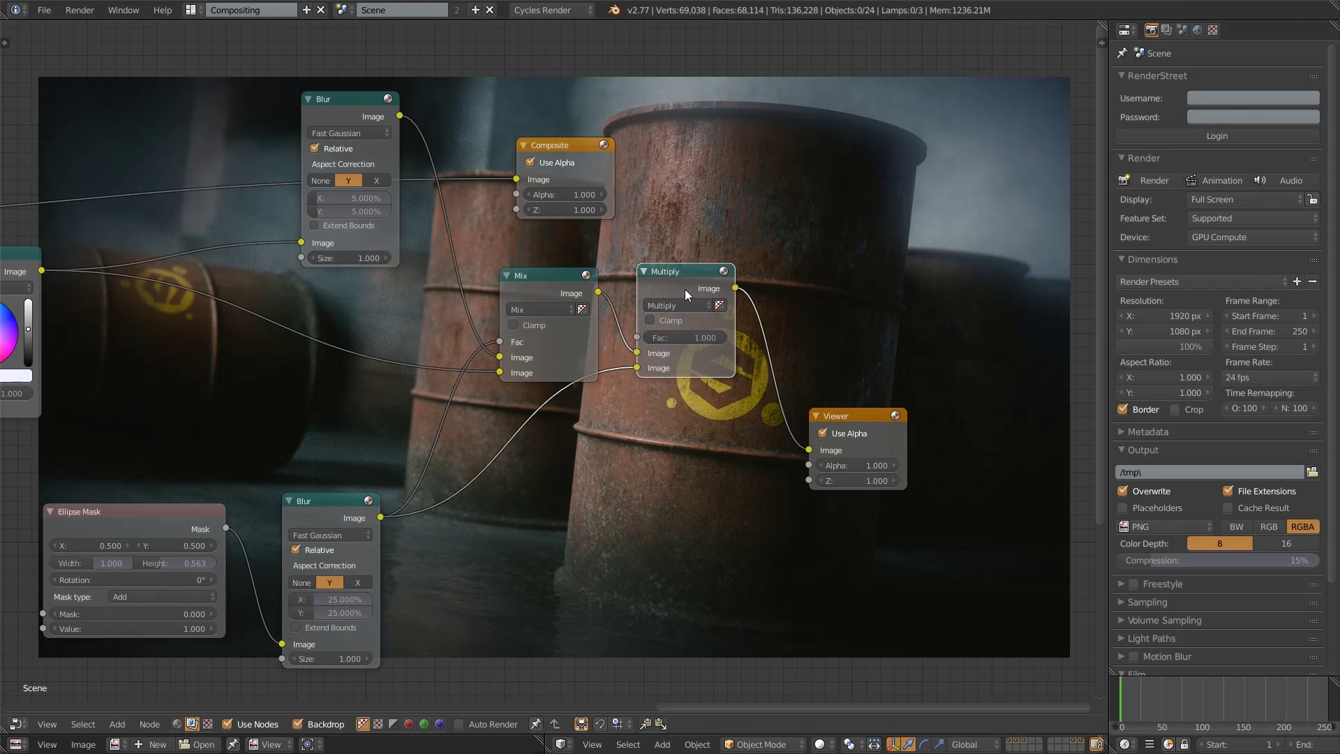
click(702, 340)
key(KP_Delete)
text(.4)
key(Return)
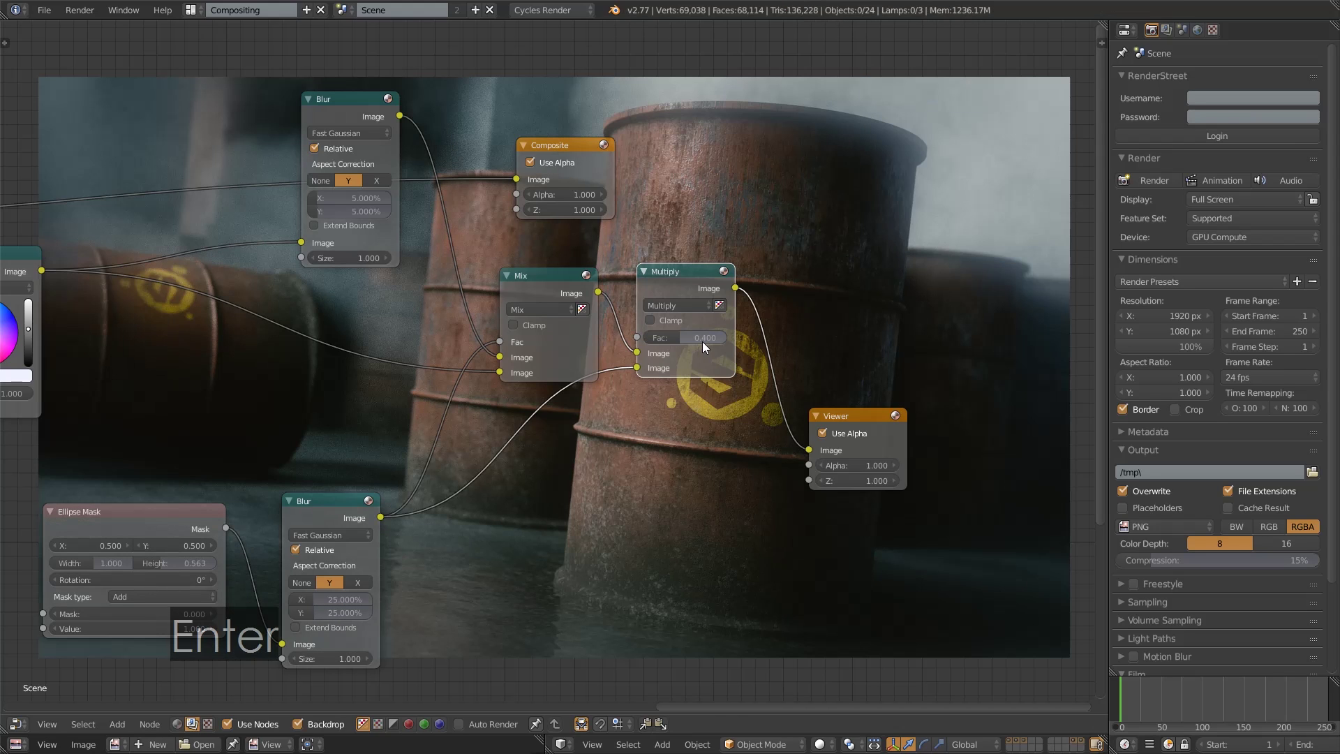
- Compare the vignette with the Multiply node's Fac at 0 and set the Fac to 0.45
click(702, 342)
text(0)
key(Return)
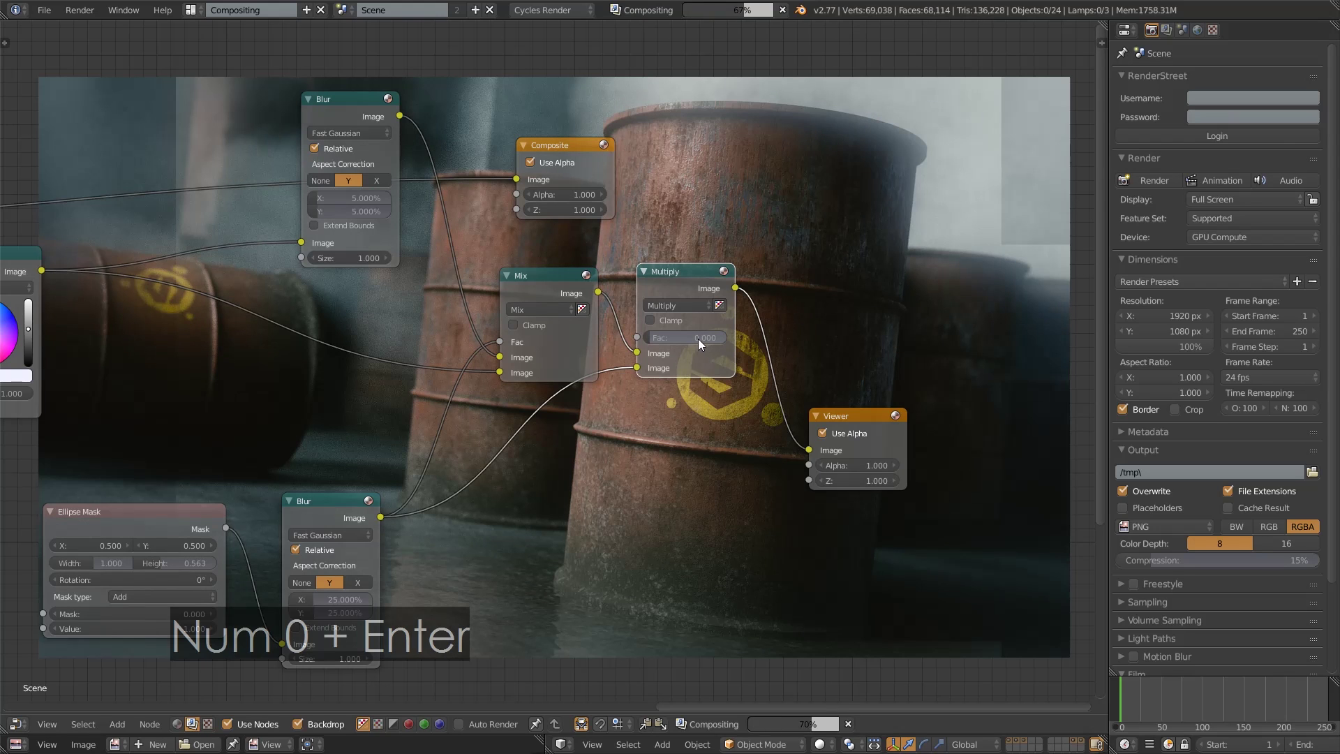
click(701, 341)
text(.45)
key(Return)
click(698, 338)
key(Return)
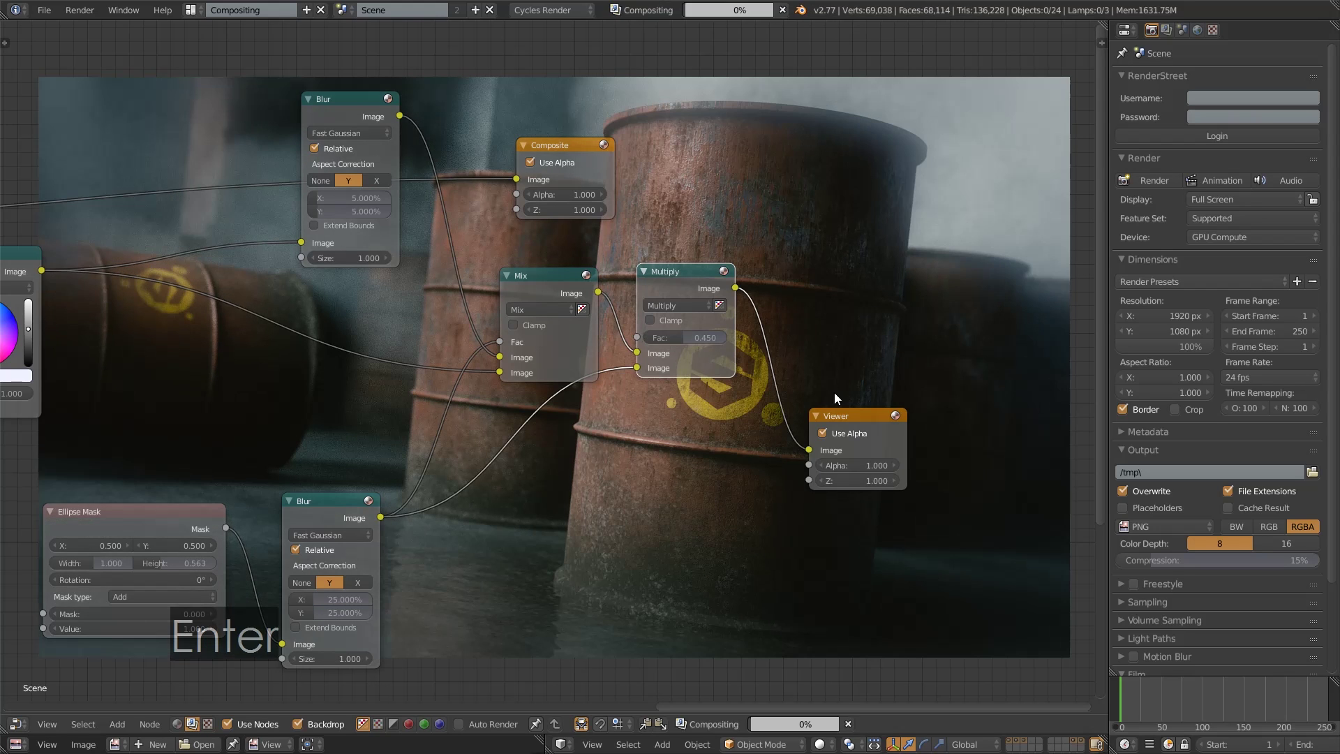
- Set the relative size of the Blur behind the ellipse mask to 20% in X and Y
scroll(835, 392, down, 3)
scroll(834, 392, up, 2)
scroll(569, 517, up, 3)
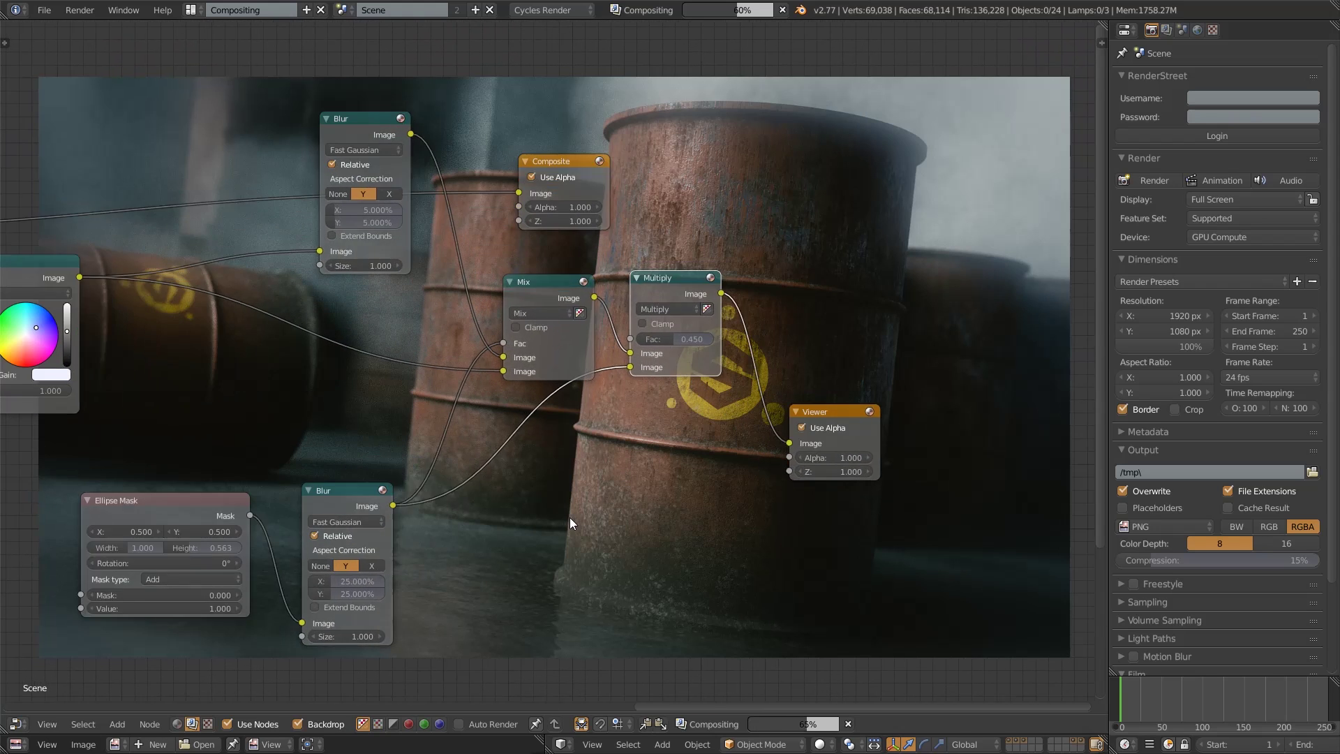
click(422, 558)
text(20)
key(Return)
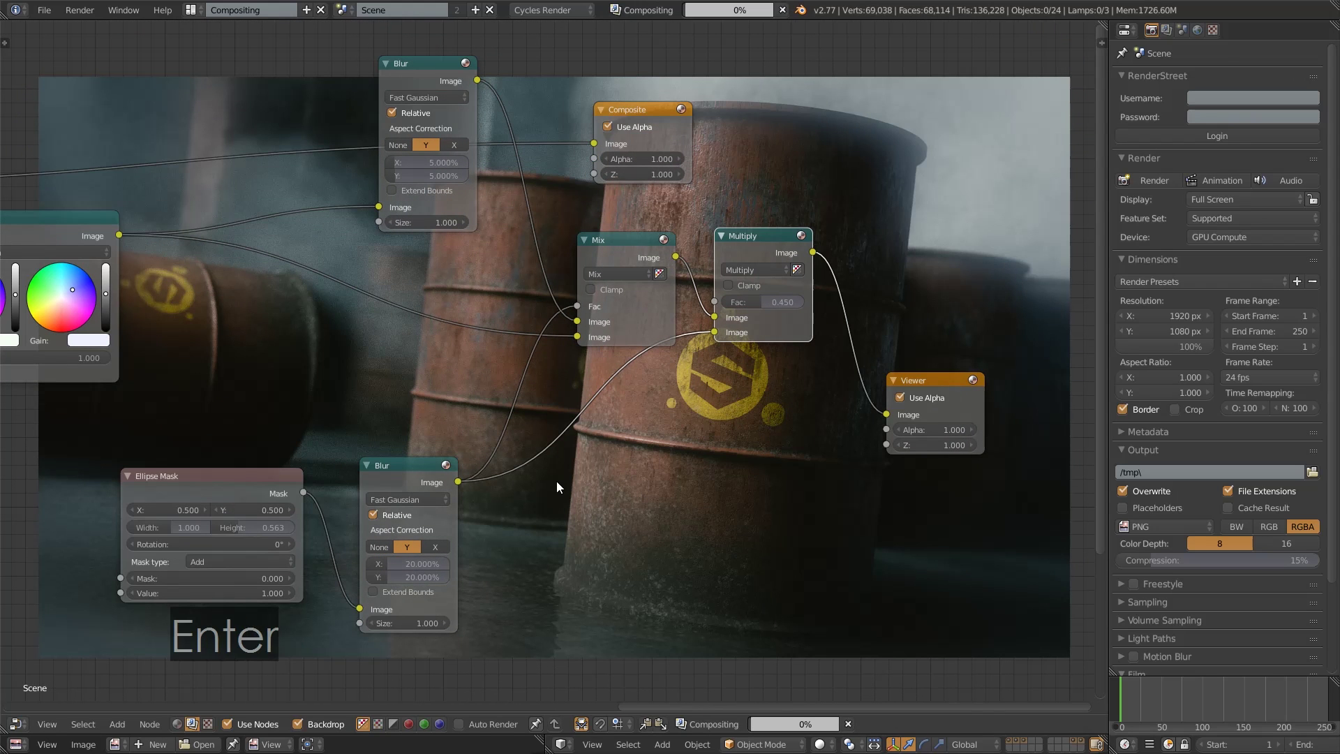
- Try a 2% relative size on the image Blur and settle on 3% in X and Y
scroll(556, 483, down, 2)
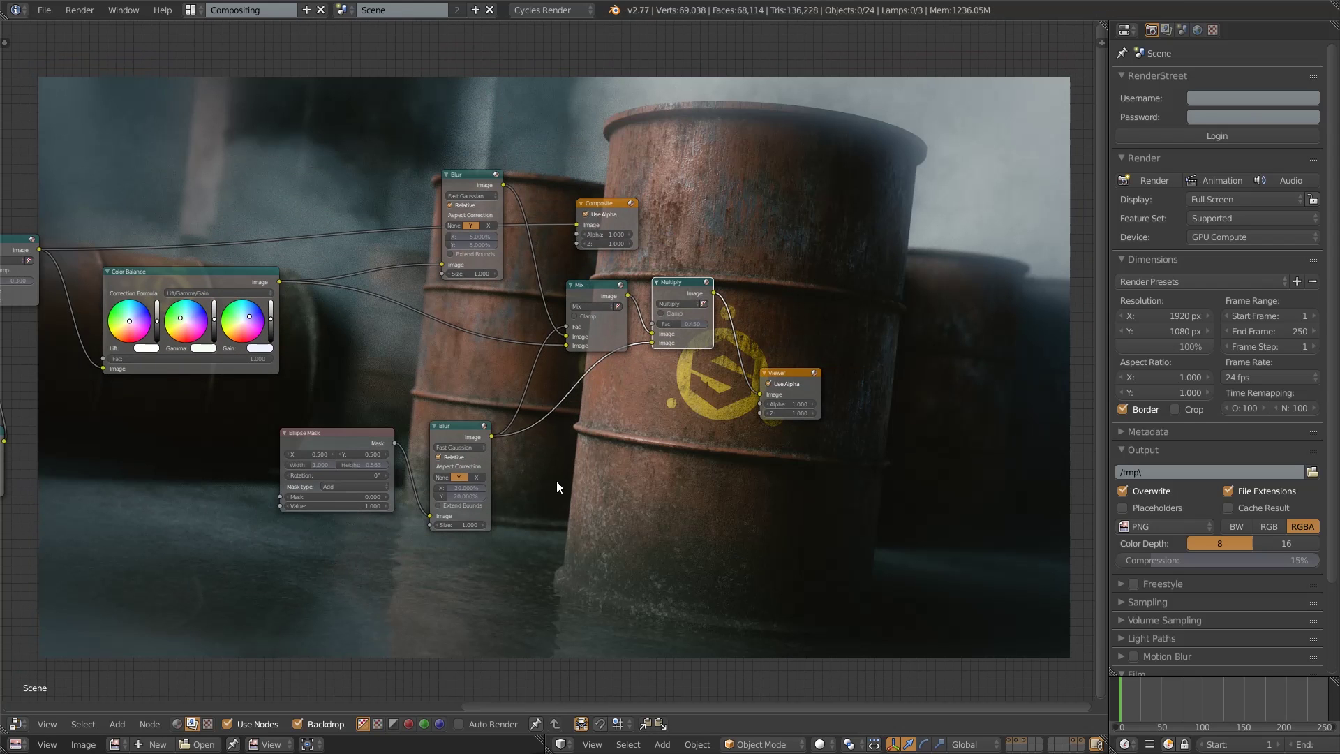
scroll(557, 486, up, 2)
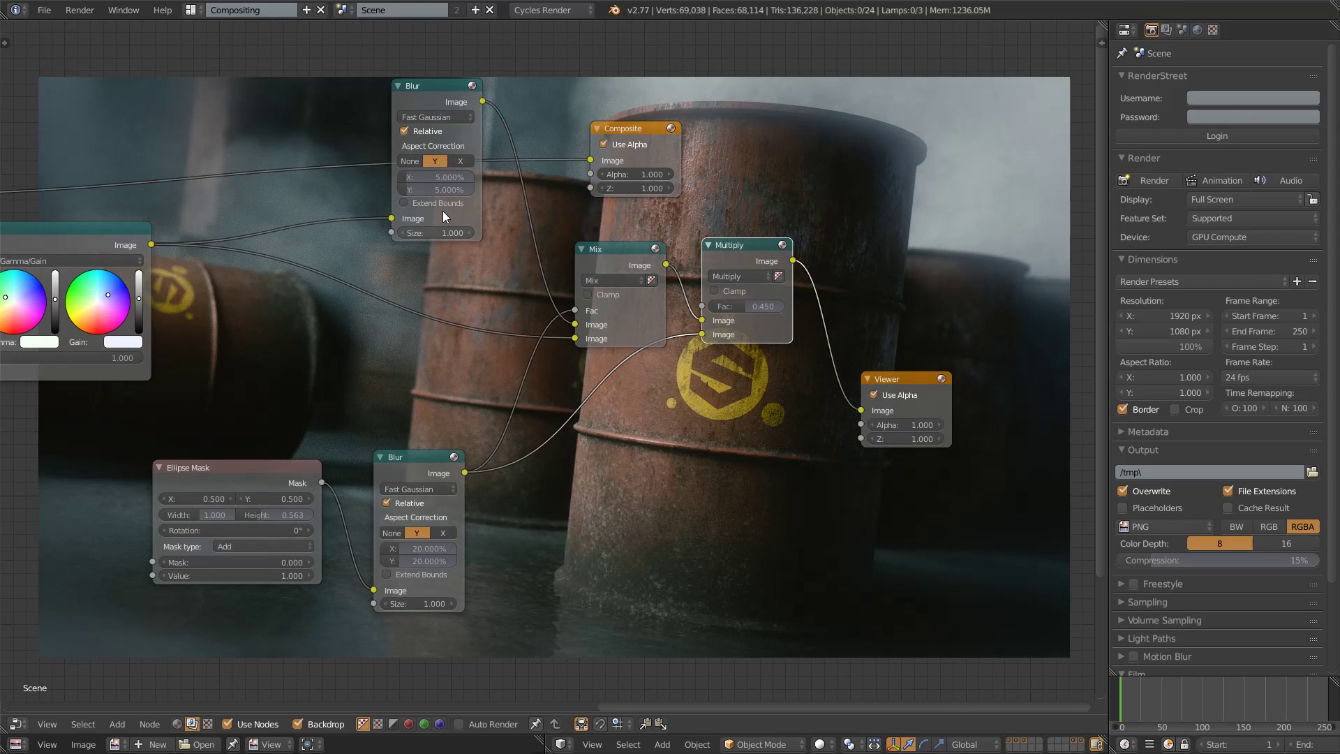
text(2)
key(Return)
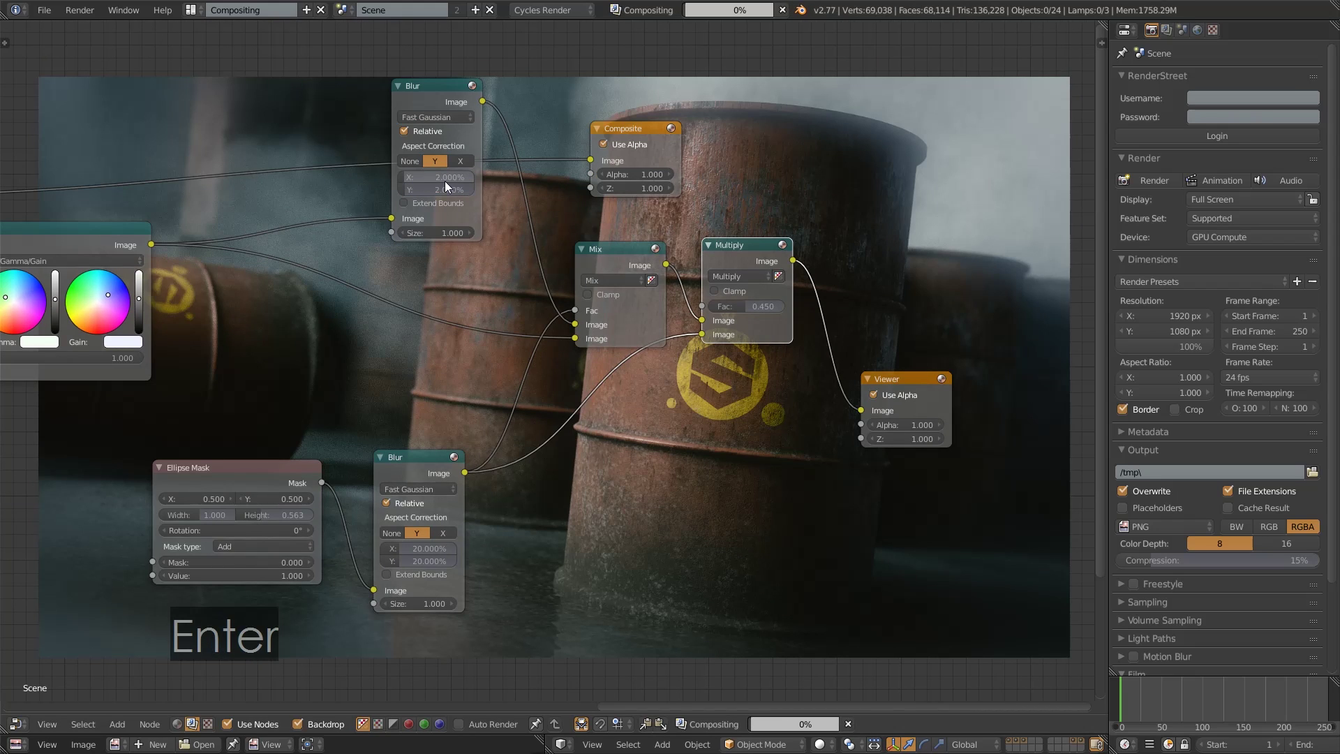
click(444, 181)
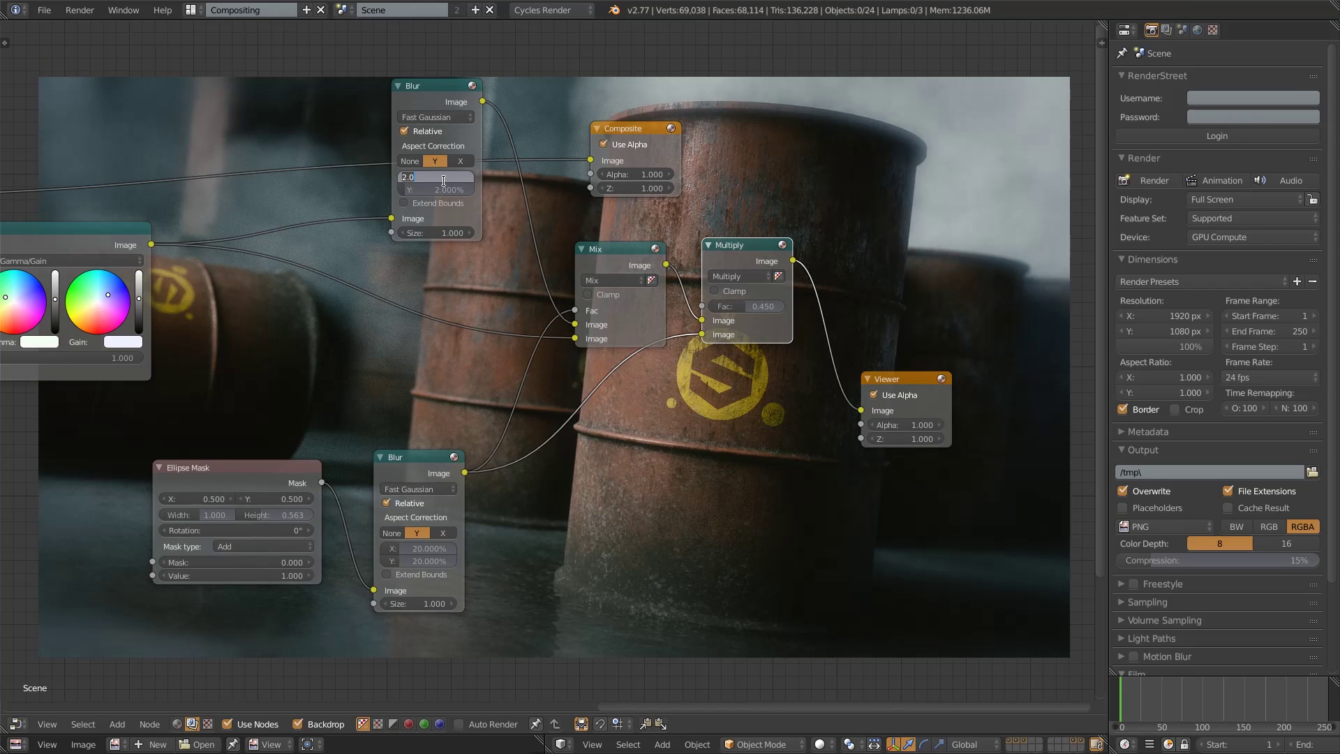
text(3)
key(Return)
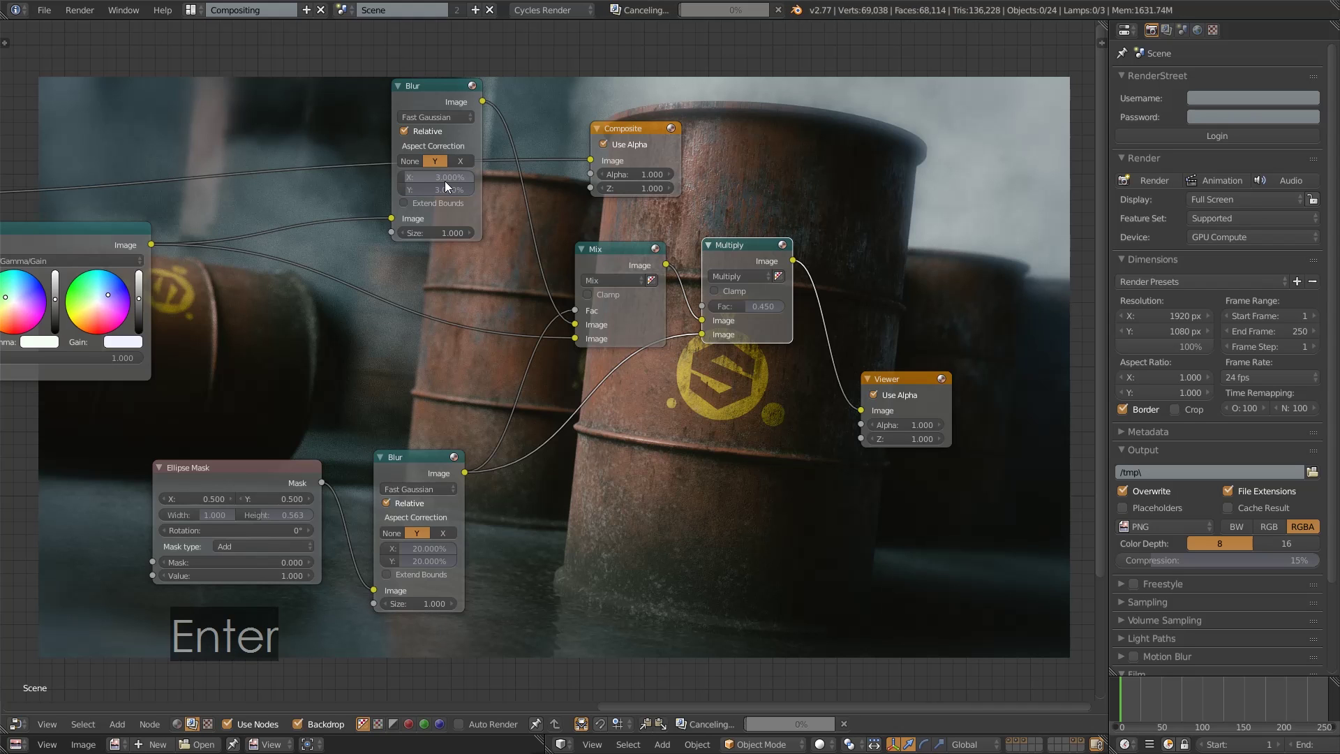
- Insert a Lens Distortion node after Color Balance and also route its output into the image Blur
scroll(608, 420, down, 4)
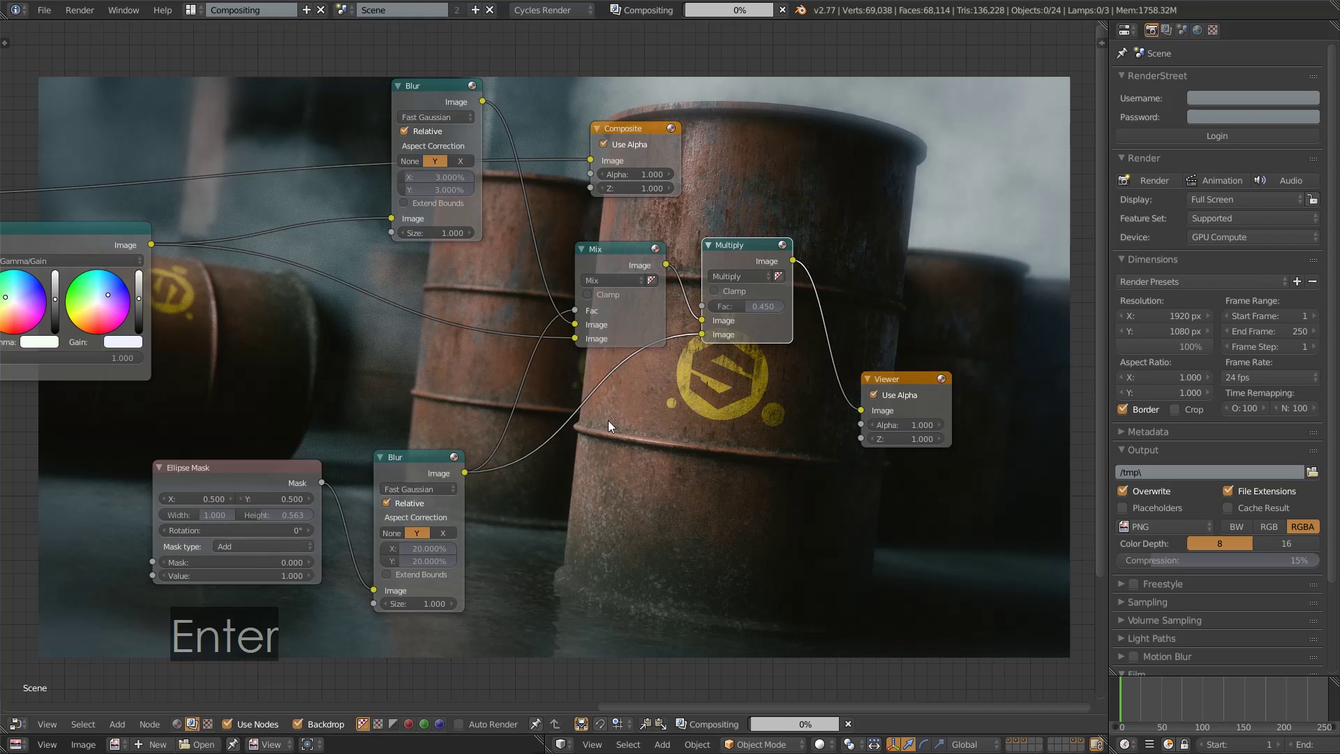
middle_drag(467, 479, 603, 480)
scroll(603, 480, up, 1)
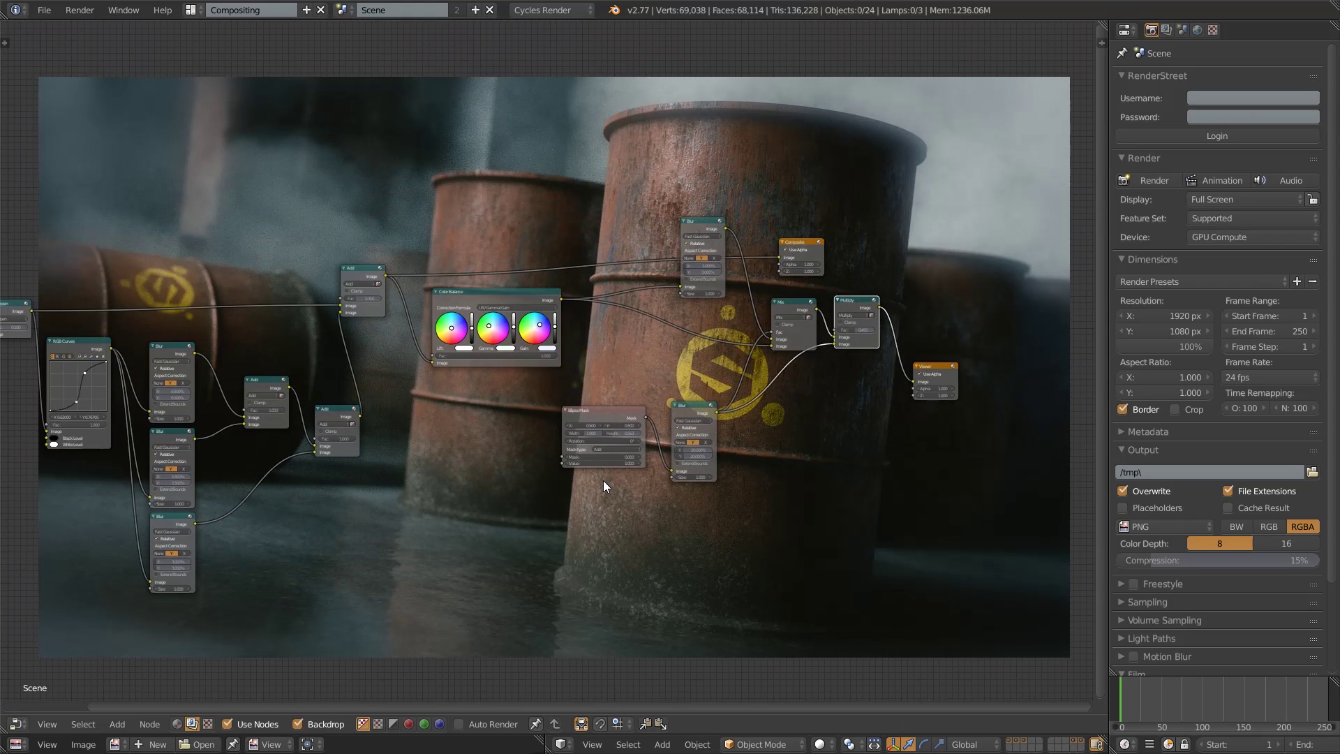
click(117, 724)
mouse_move(165, 617)
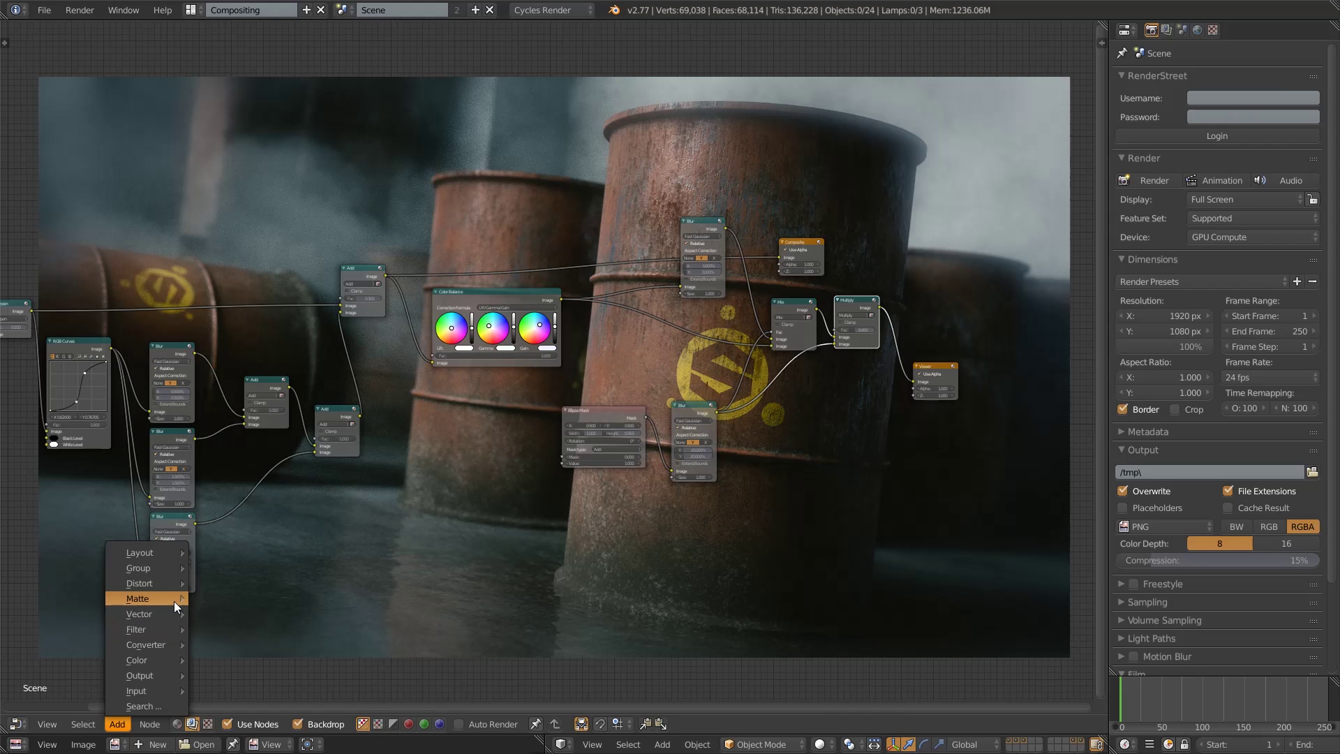
mouse_move(173, 582)
click(237, 399)
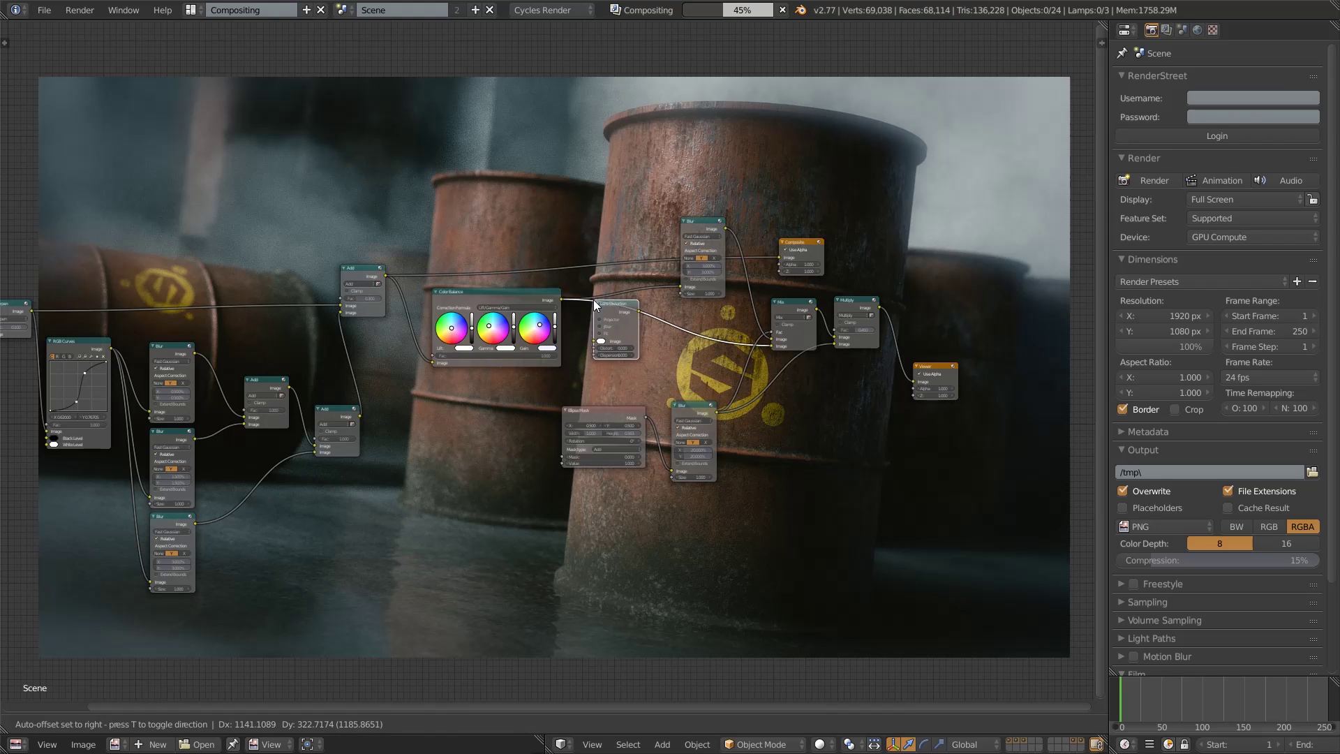
click(594, 300)
drag(638, 310, 681, 285)
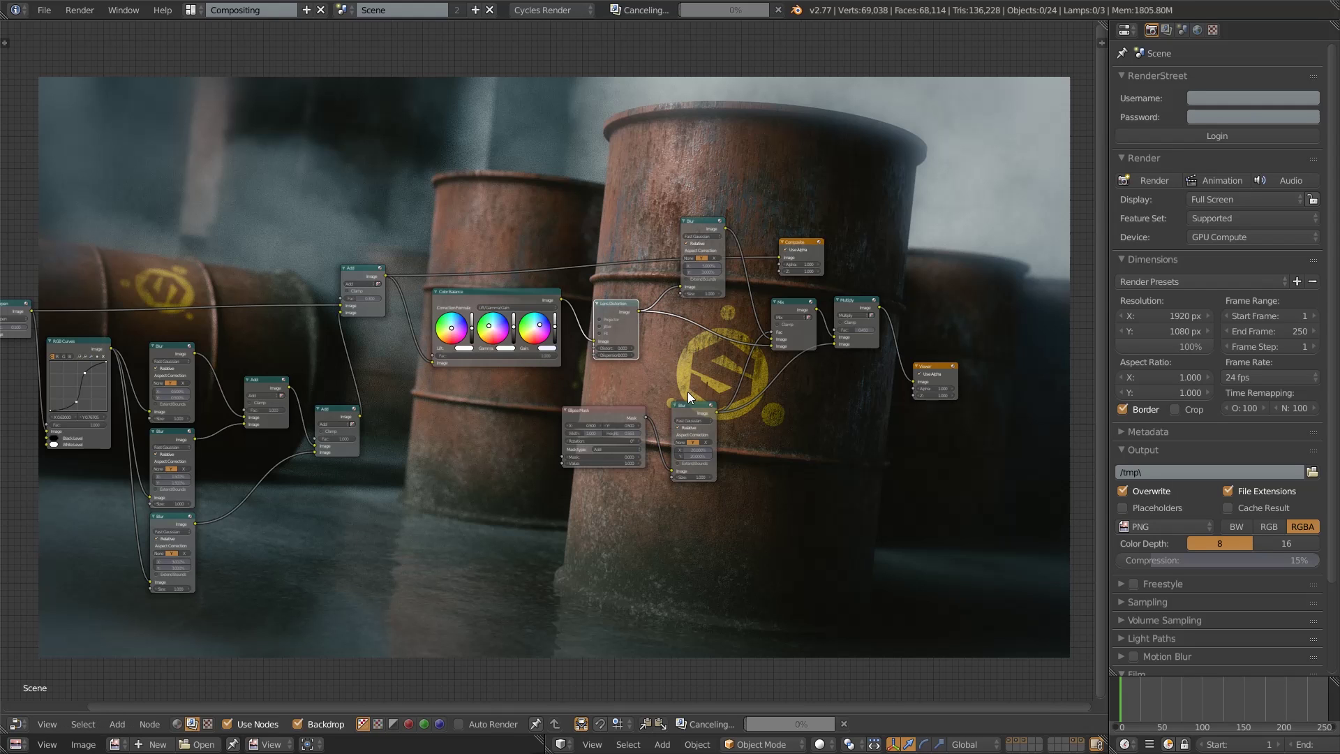
- Show the Lens Distortion result in the Viewer, enable Fit, and set Distort to 0.01
ctrl+shift+click(613, 309)
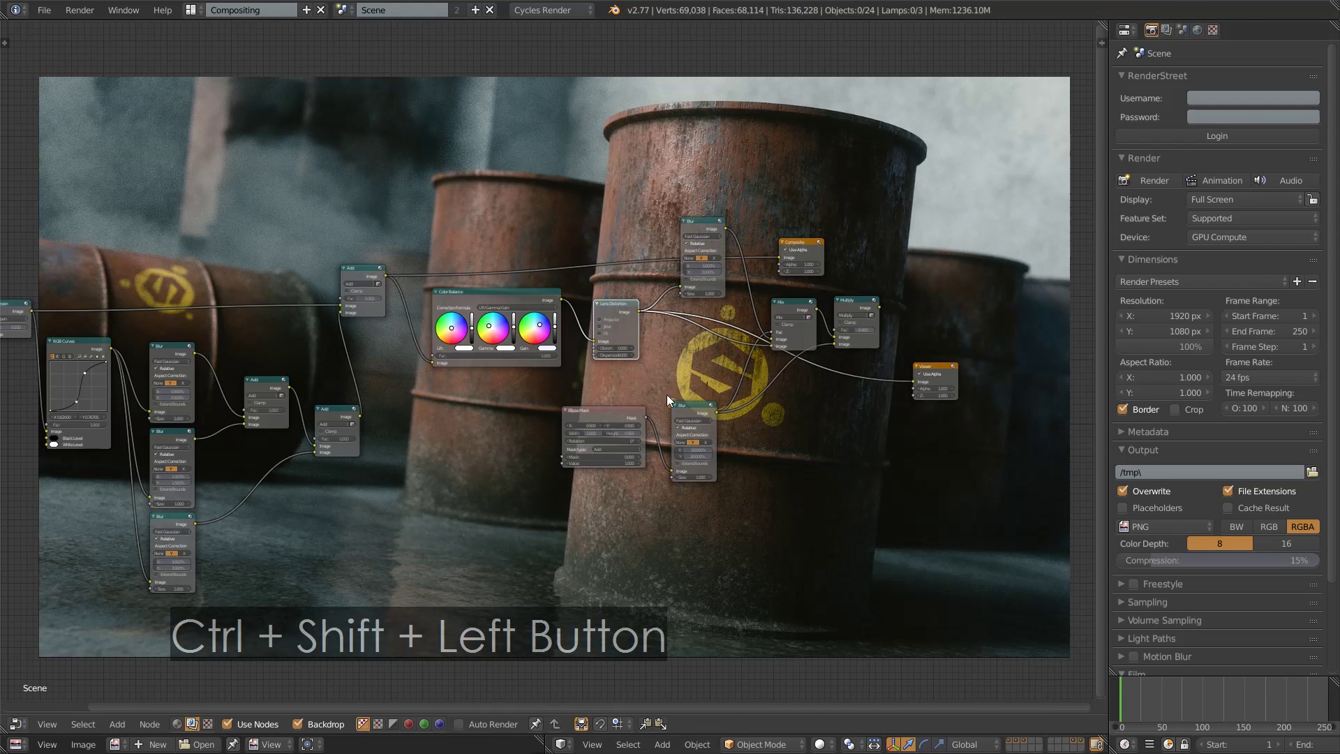
scroll(574, 403, up, 6)
click(431, 323)
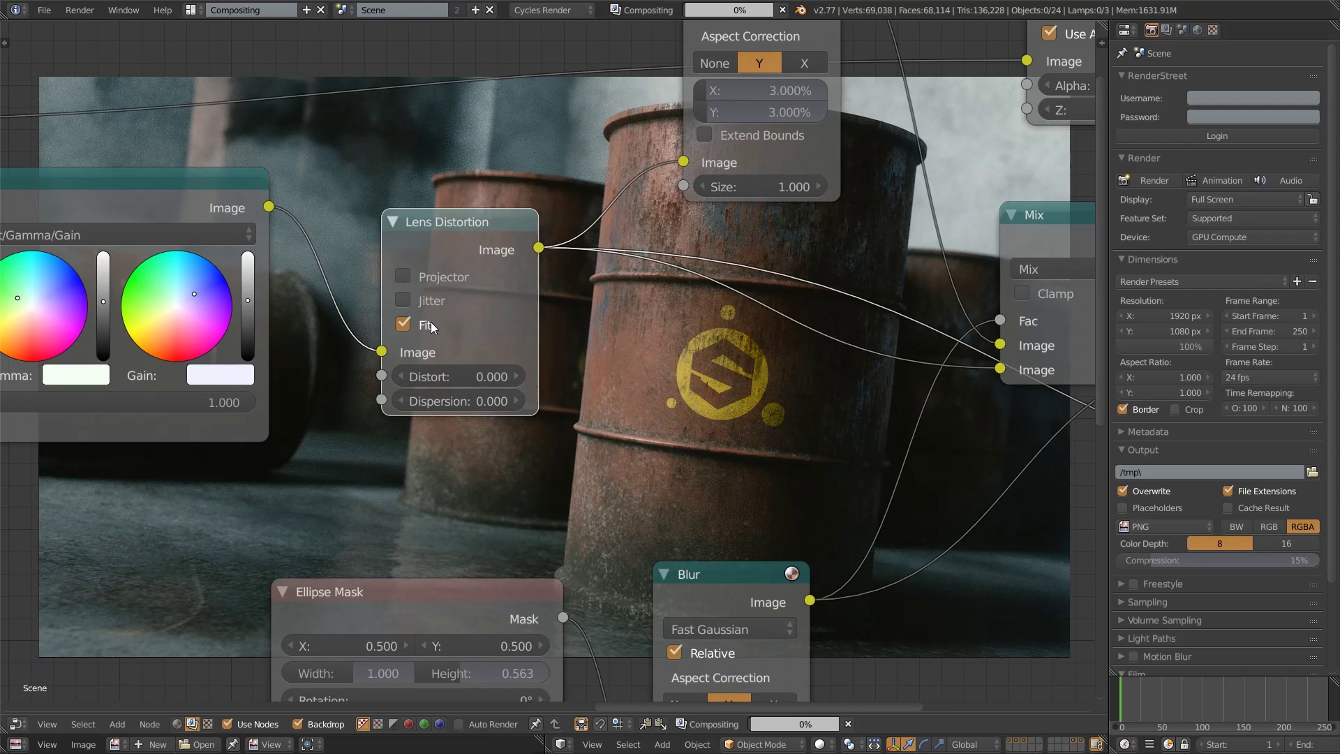
click(469, 374)
text(0.0)
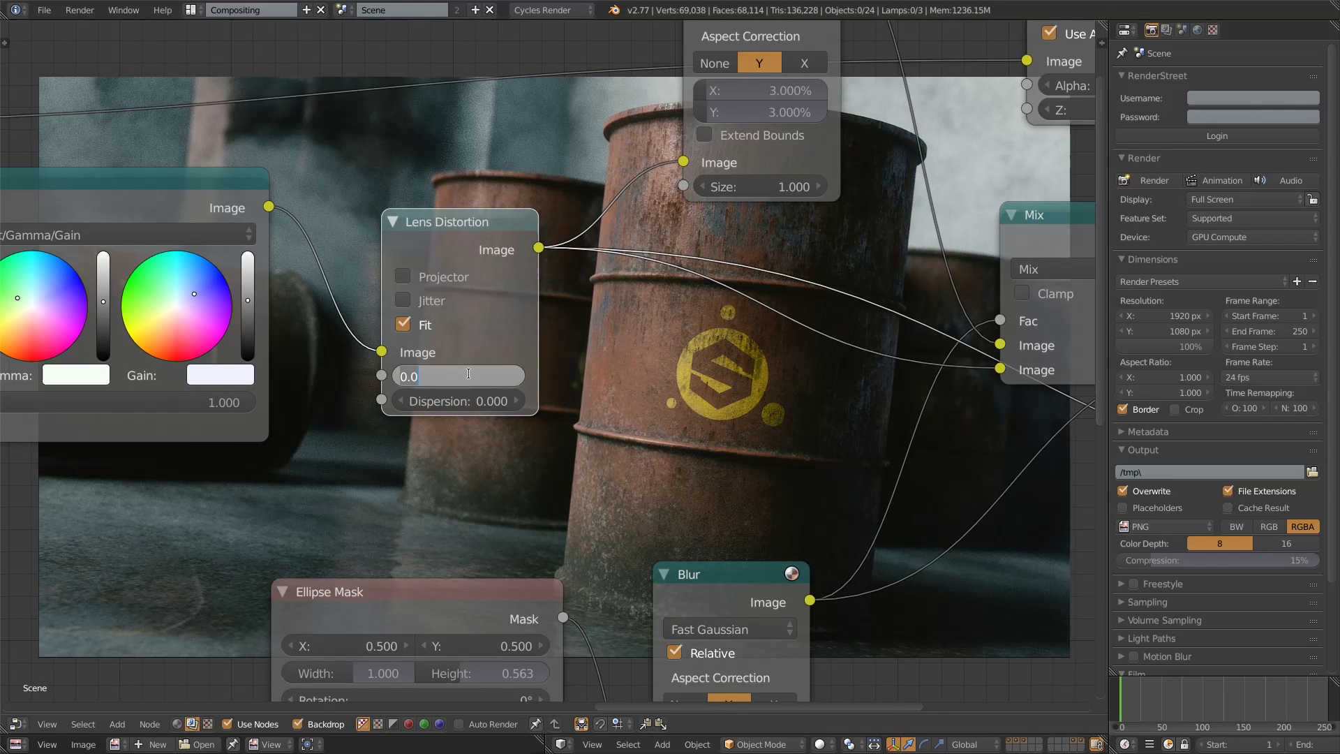
text(.01)
key(Return)
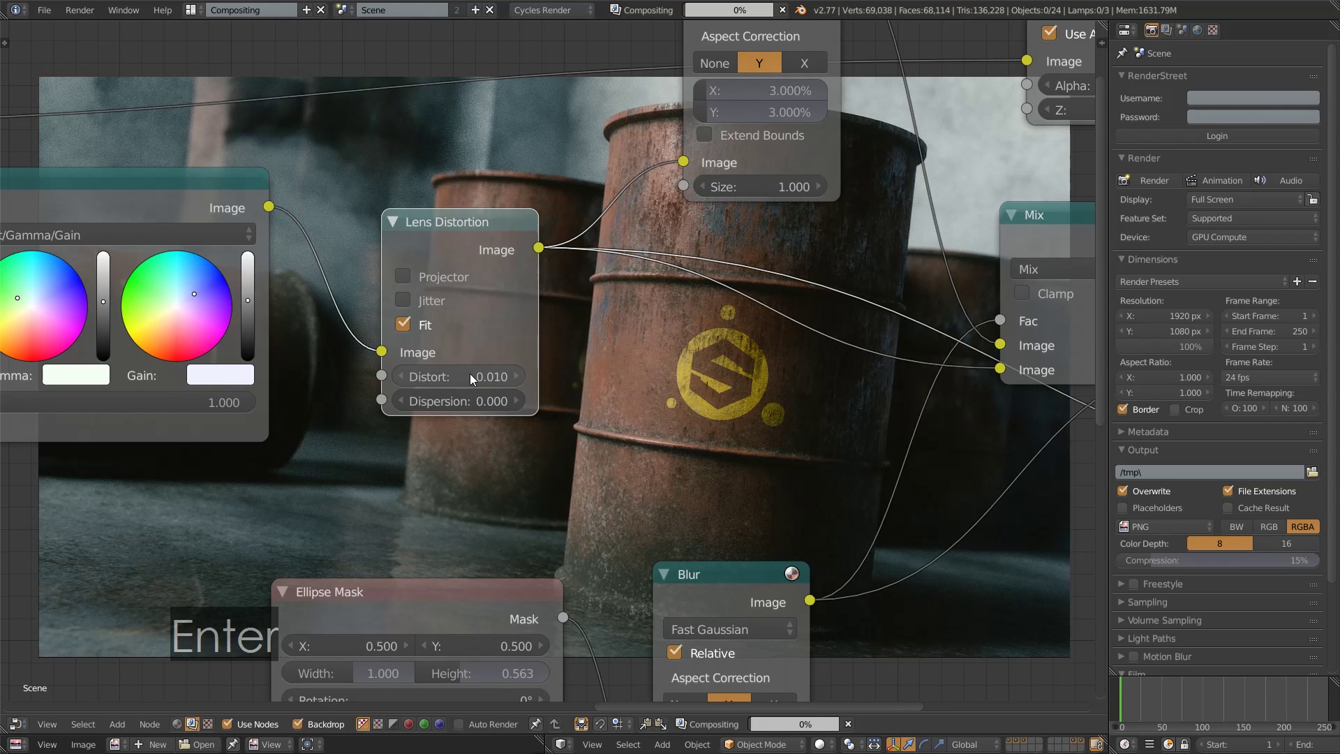
- Try a Distort value of 0.075 on the Lens Distortion node and correct it to 0.007
click(470, 374)
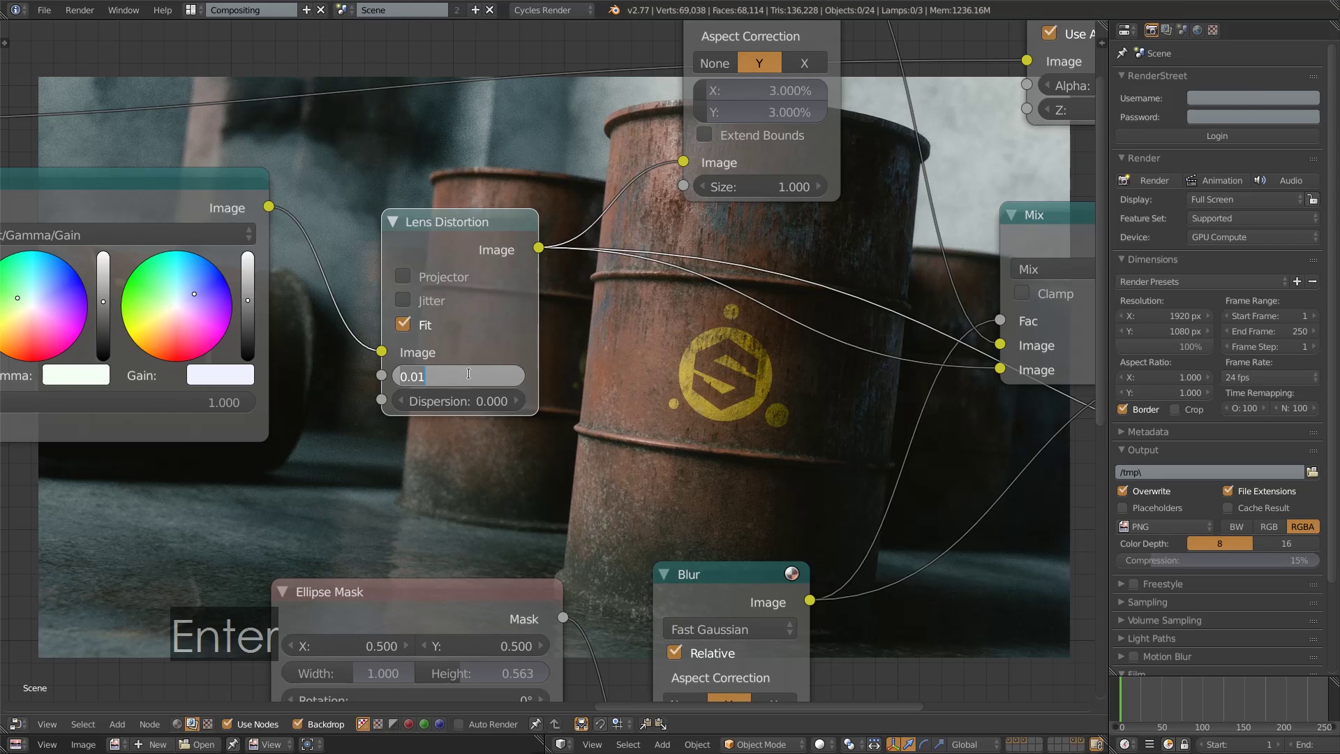
text(.075)
key(Return)
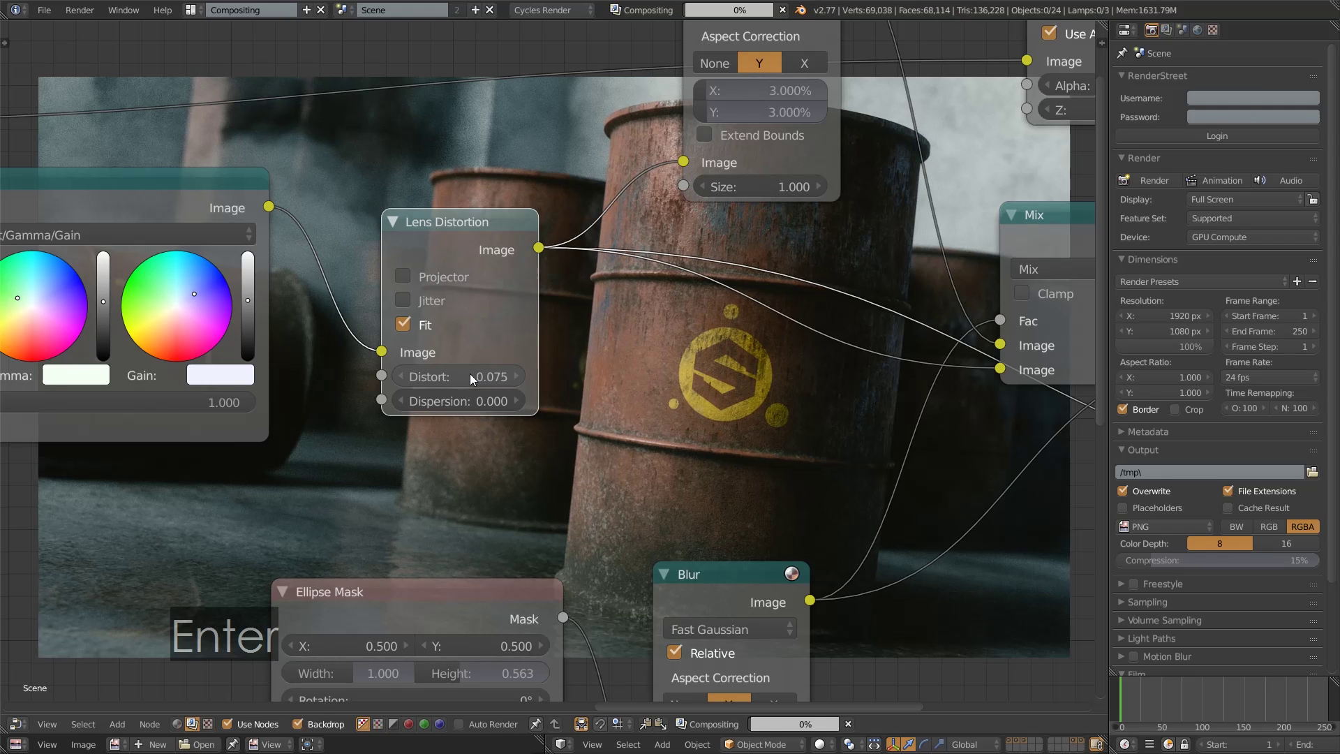
click(470, 374)
text(.007)
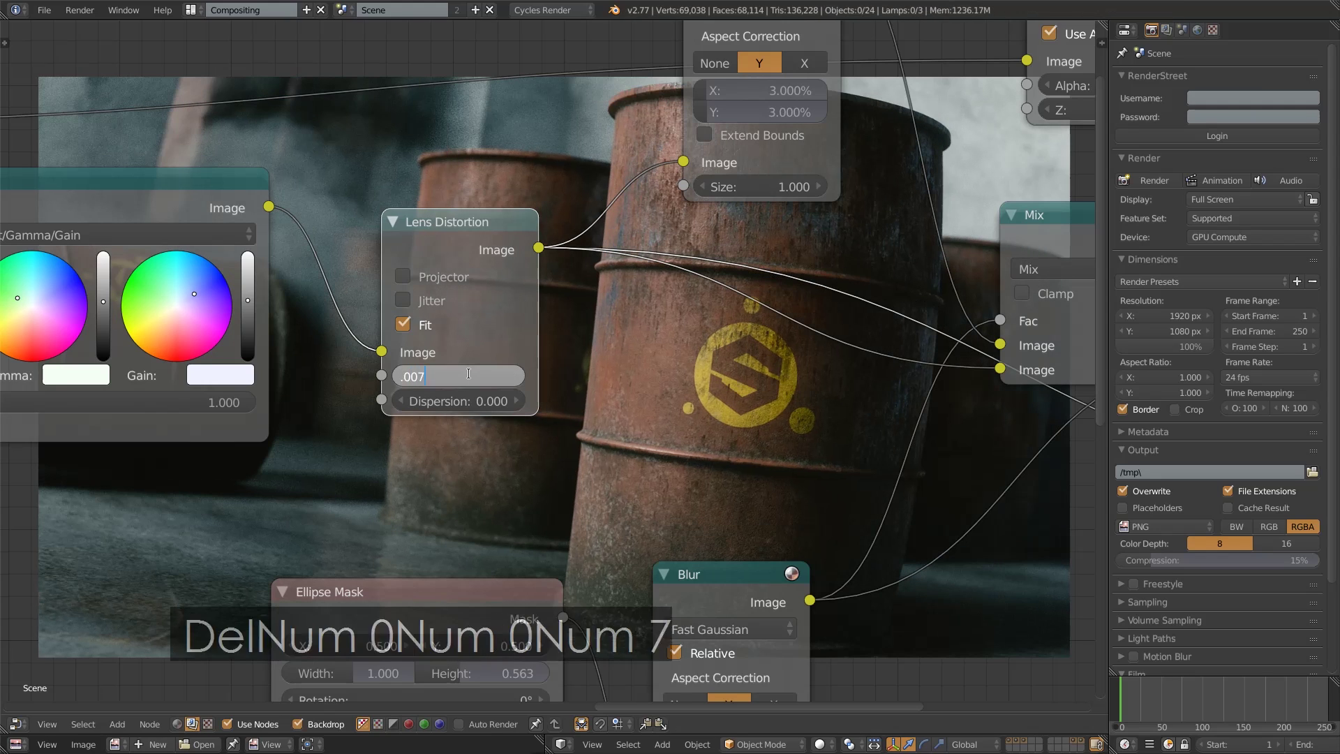
key(Return)
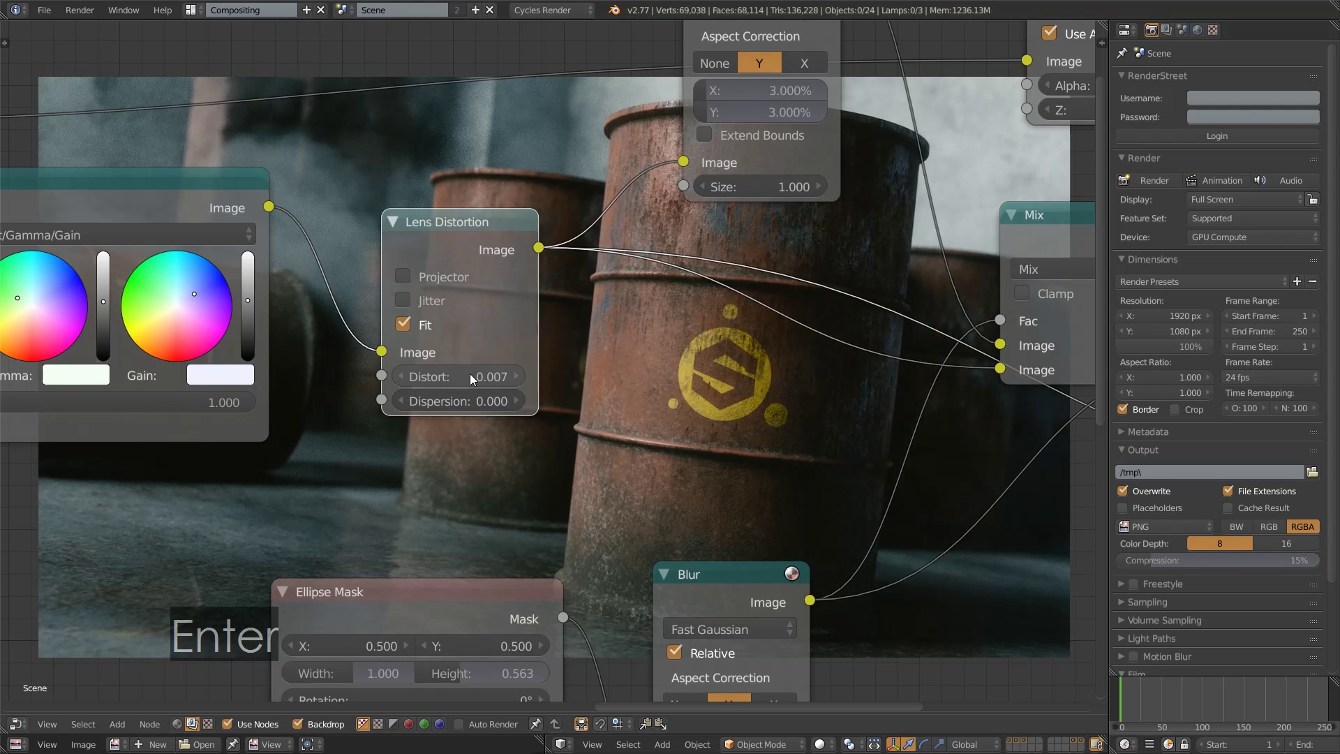
- Compare the Color Balance image with the Lens Distortion result in the Viewer
scroll(471, 374, down, 2)
ctrl+shift+click(365, 264)
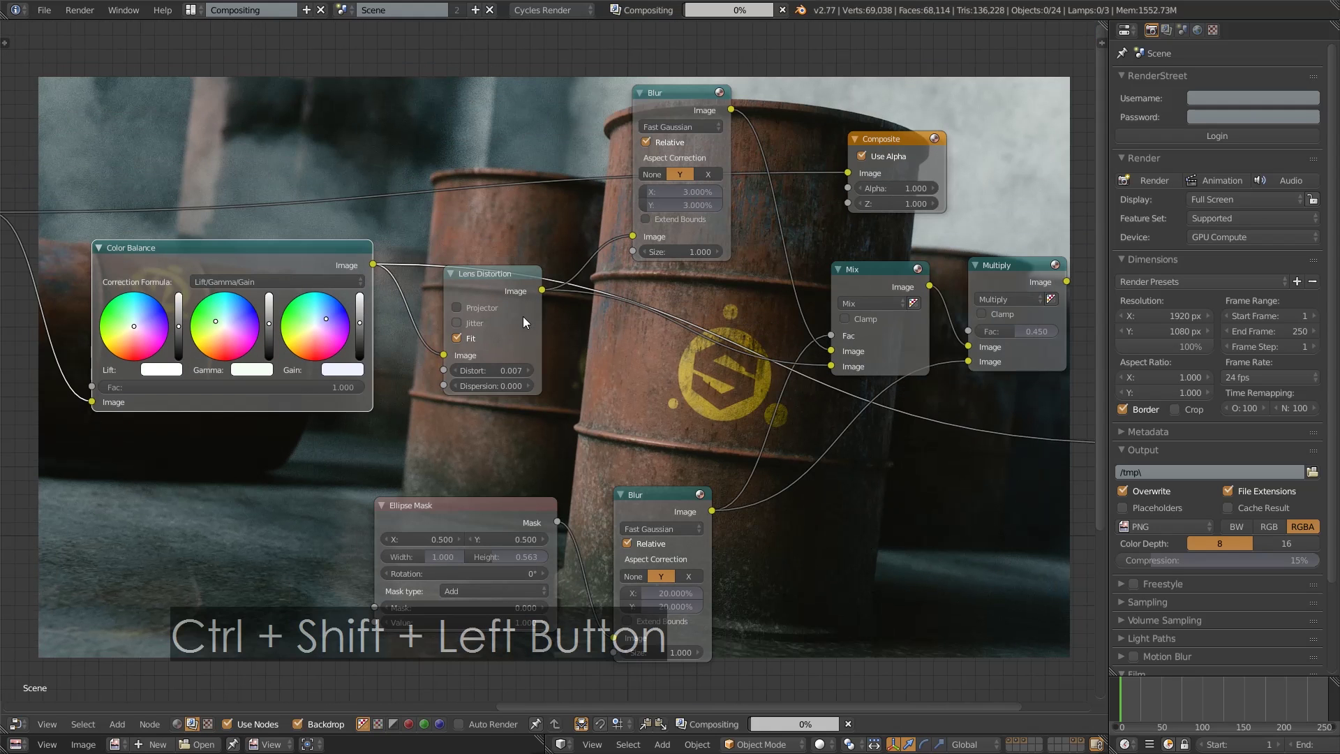
ctrl+shift+click(501, 294)
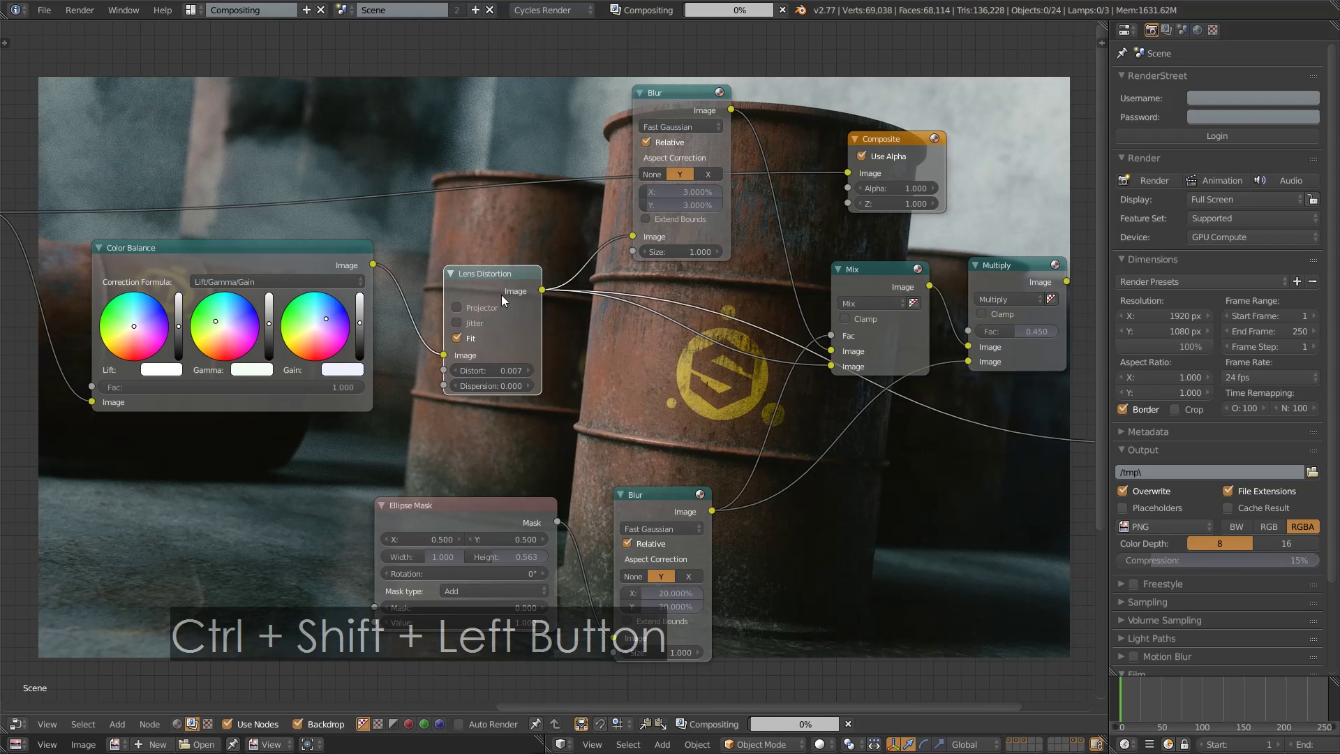
- Try Dispersion values of 0.001 and 0.05 on the Lens Distortion node
scroll(496, 383, up, 2)
scroll(495, 383, up, 2)
click(467, 411)
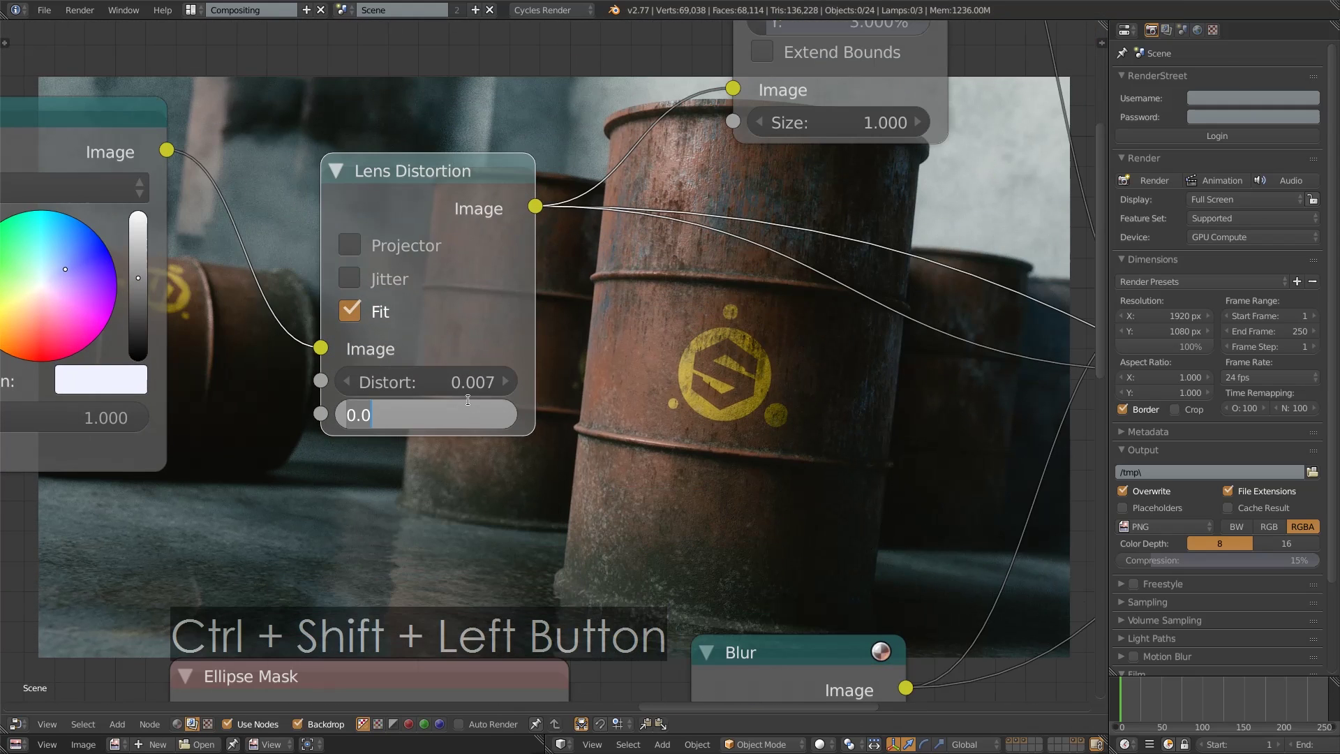
key(Delete)
text(.001)
key(Return)
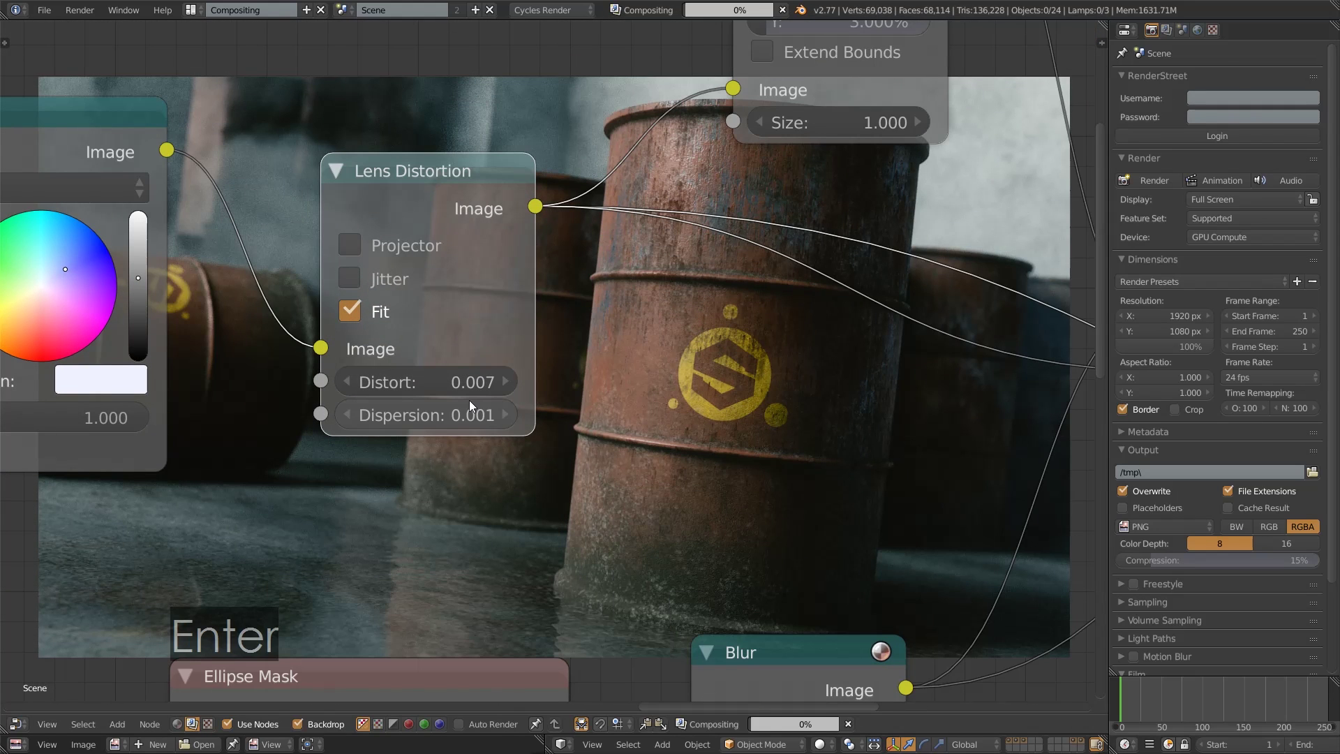
click(469, 402)
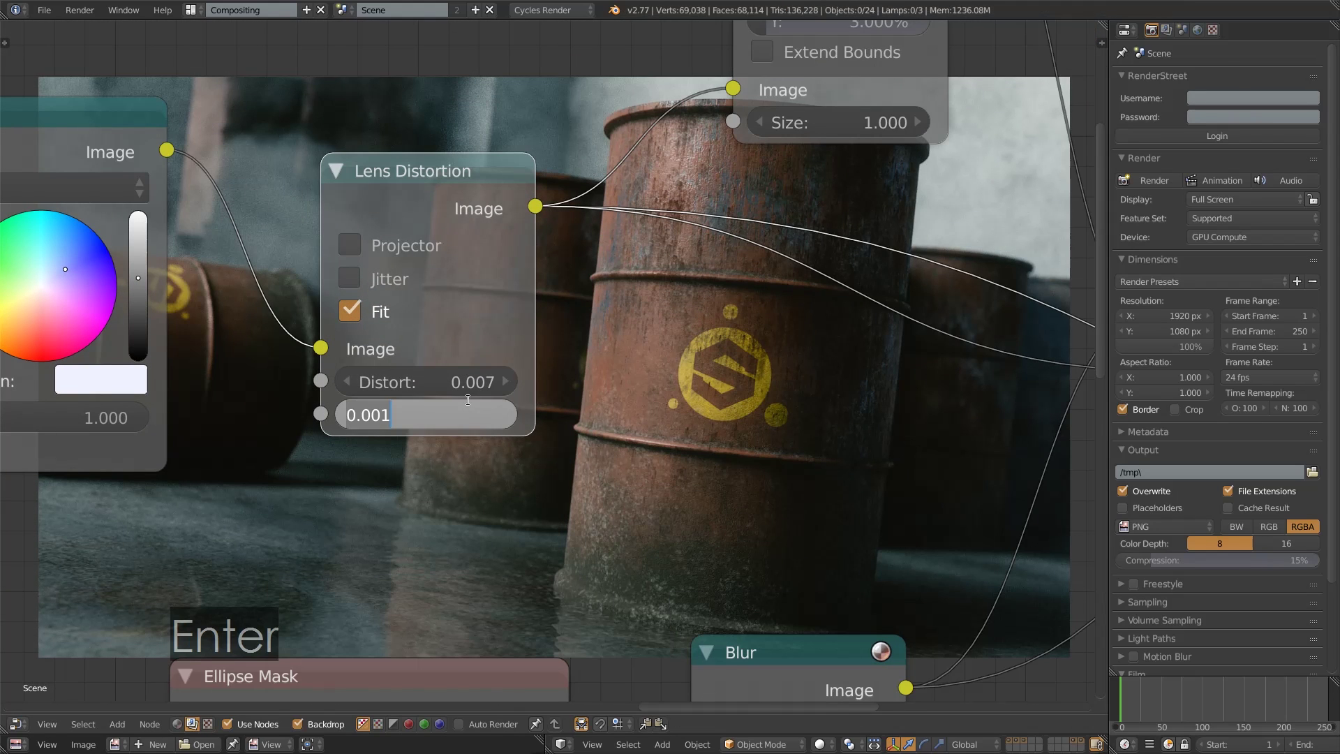
text(.05)
key(Return)
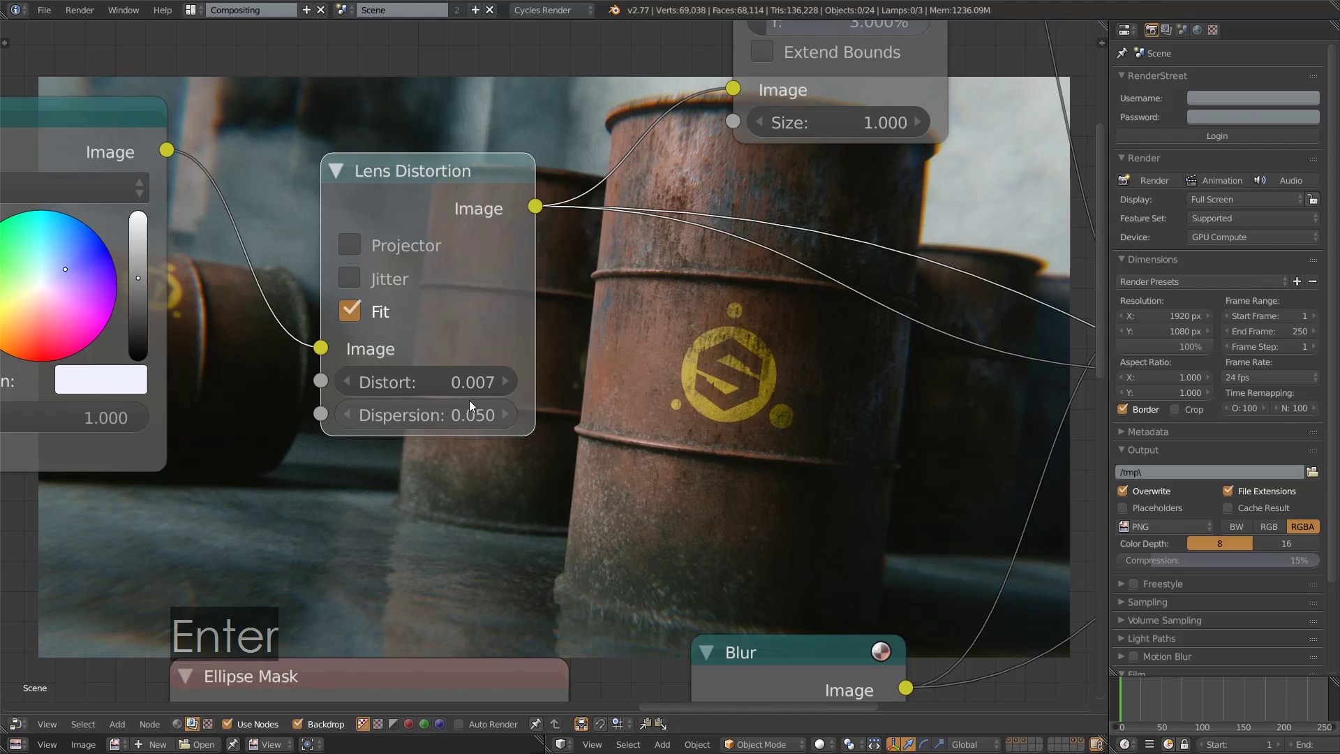
- Set the Lens Distortion node's Dispersion to 0.005 and compare its result with the Color Balance image in the Viewer
click(451, 416)
text(.05)
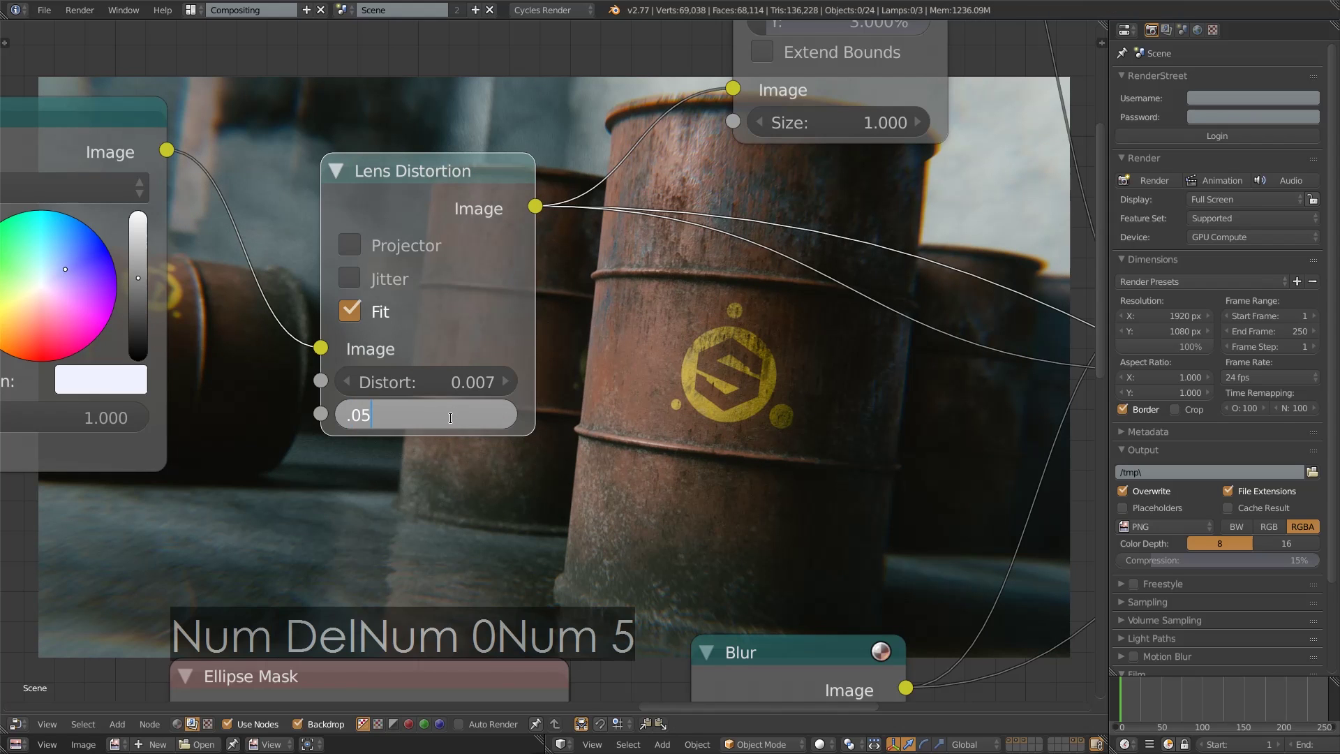
key(BackSpace)
text(0)
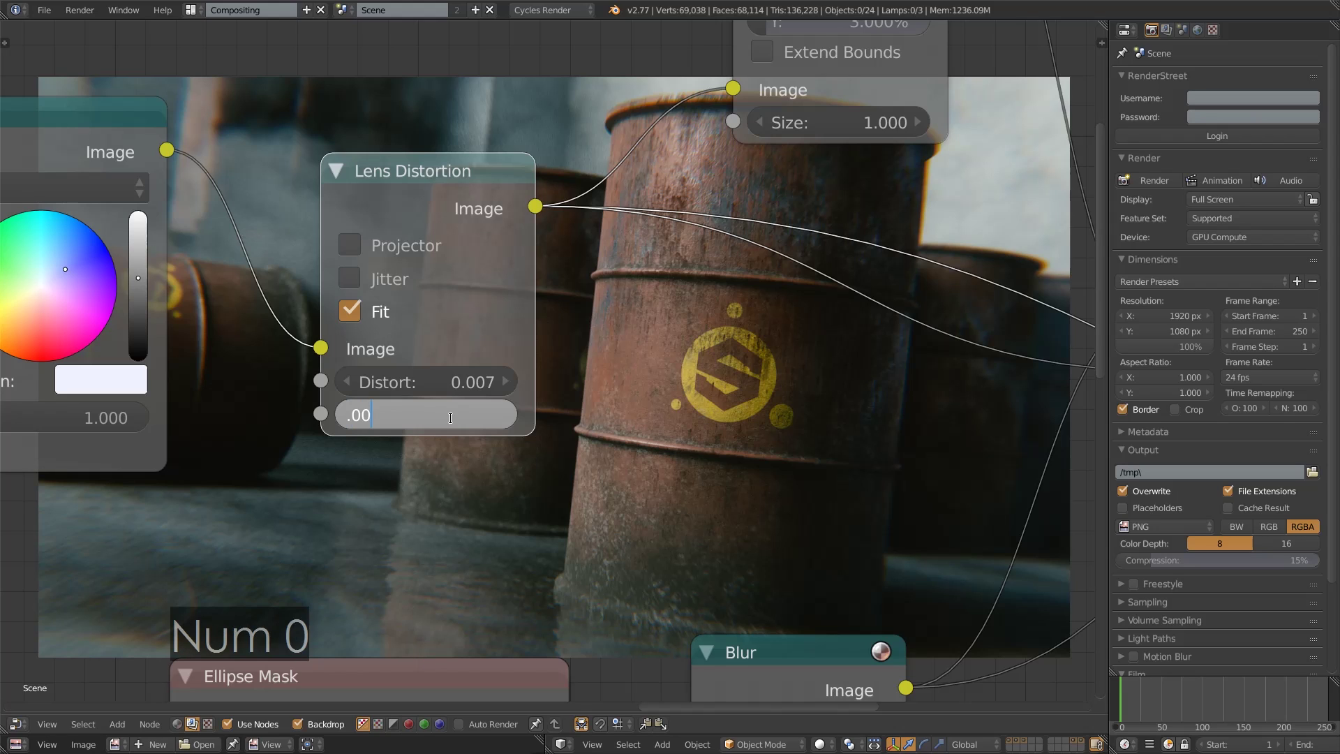
text(5)
key(Return)
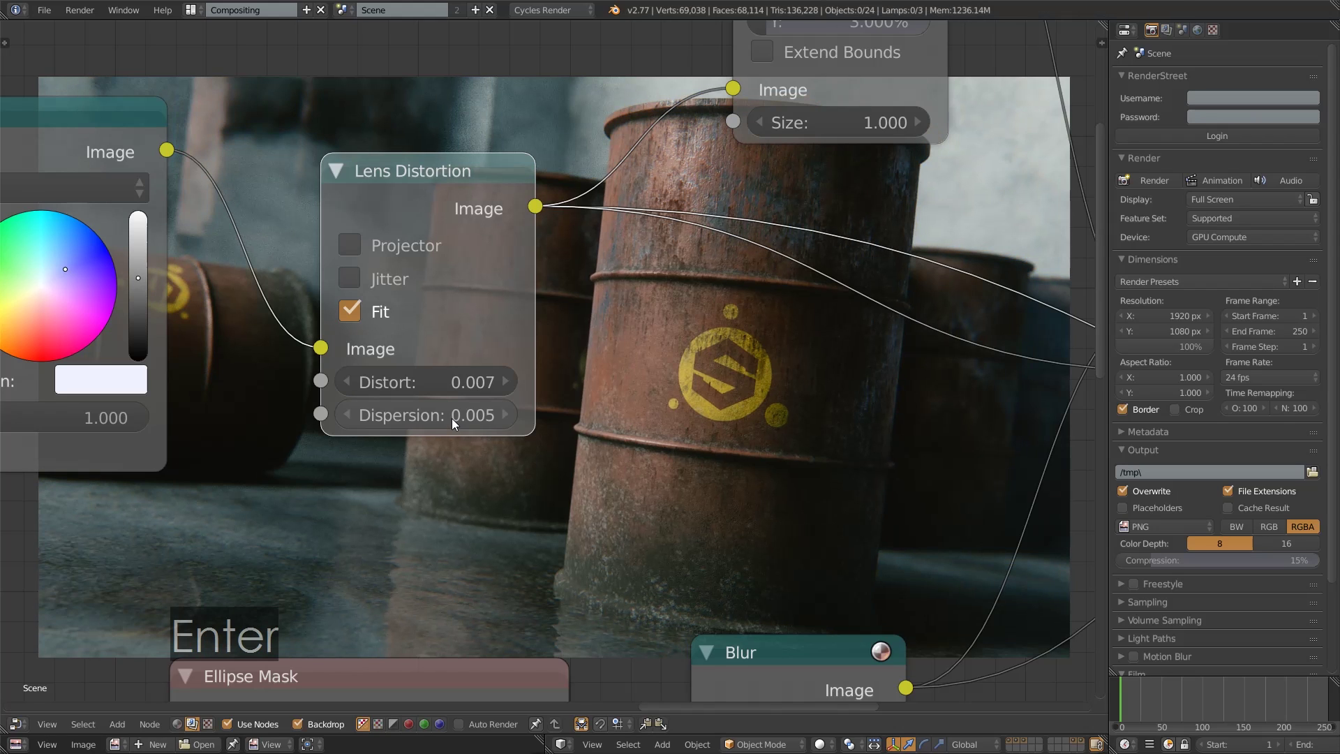
ctrl+shift+click(95, 142)
ctrl+shift+click(388, 178)
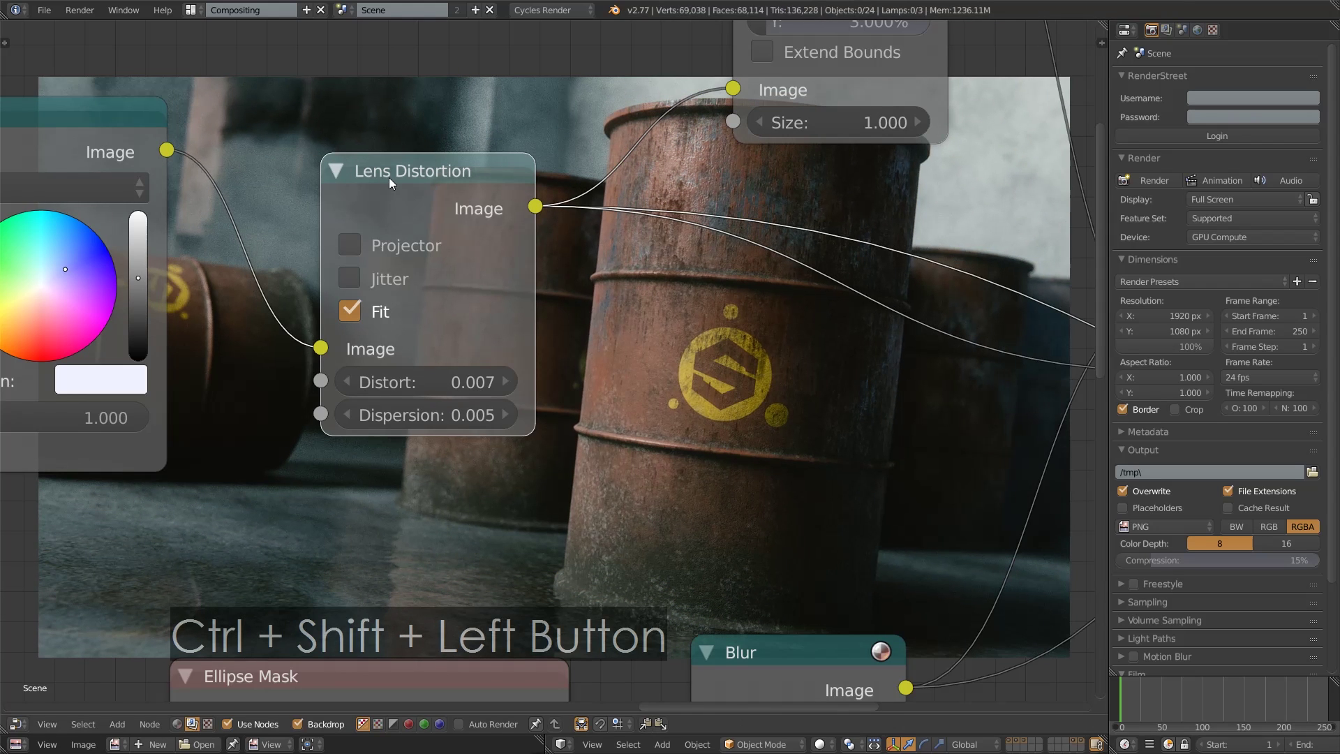
- Show the Multiply result in the Viewer, move the Composite node past Multiply, and link Multiply's output to its Image input
scroll(538, 343, down, 3)
scroll(538, 344, down, 4)
ctrl+shift+click(803, 321)
drag(739, 241, 921, 228)
drag(824, 317, 890, 248)
- Tidy the glow branch by moving its final Add node closer to Color Balance and the other two Add nodes closer to the Blur nodes
scroll(698, 488, down, 4)
middle_drag(697, 489, 533, 517)
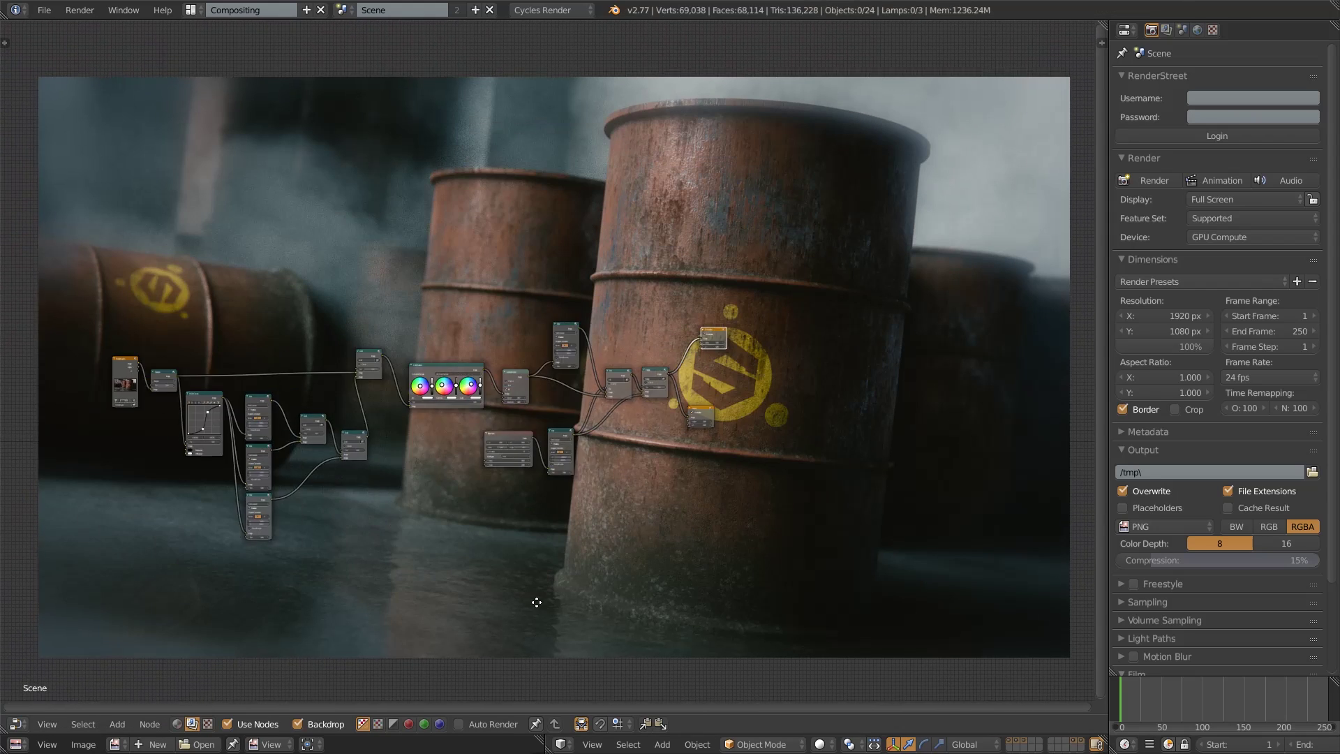
scroll(630, 634, up, 3)
scroll(670, 594, up, 2)
middle_drag(737, 572, 717, 625)
scroll(718, 626, up, 2)
middle_drag(461, 599, 710, 433)
scroll(421, 593, up, 1)
scroll(628, 428, up, 1)
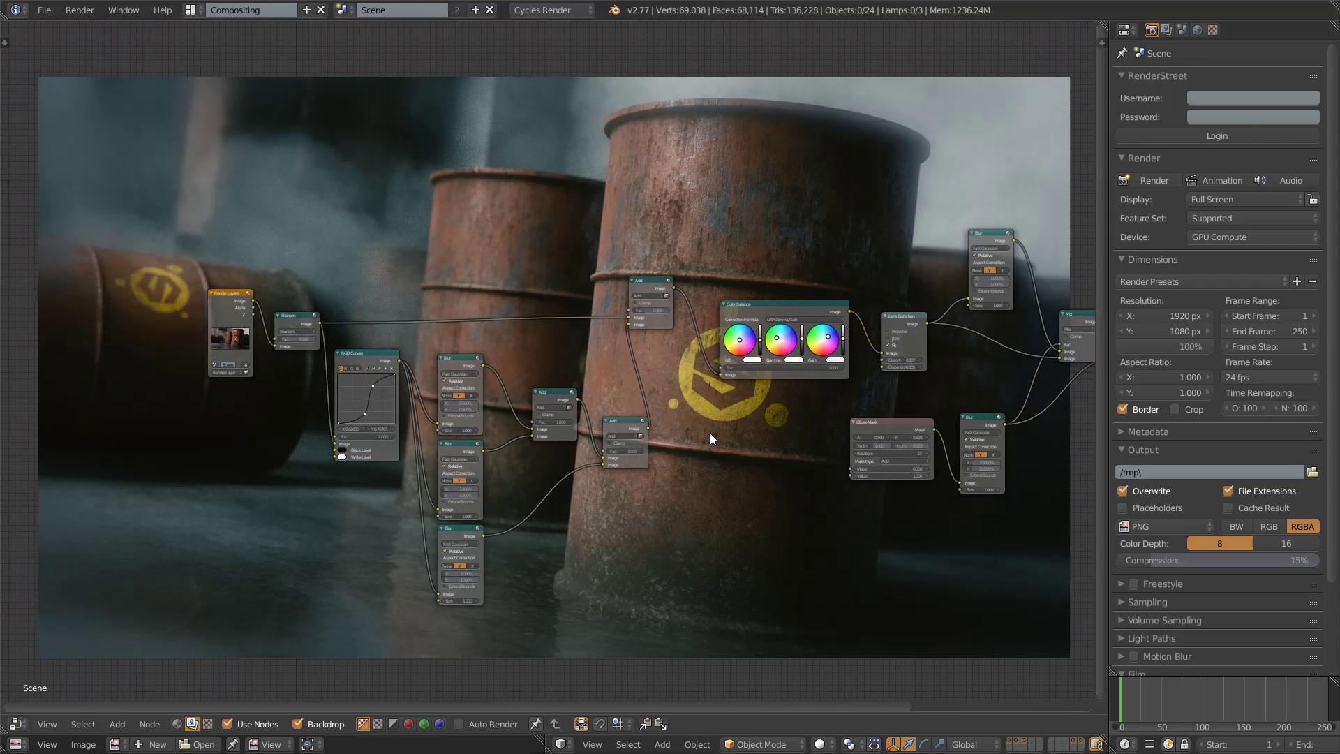
drag(644, 291, 666, 333)
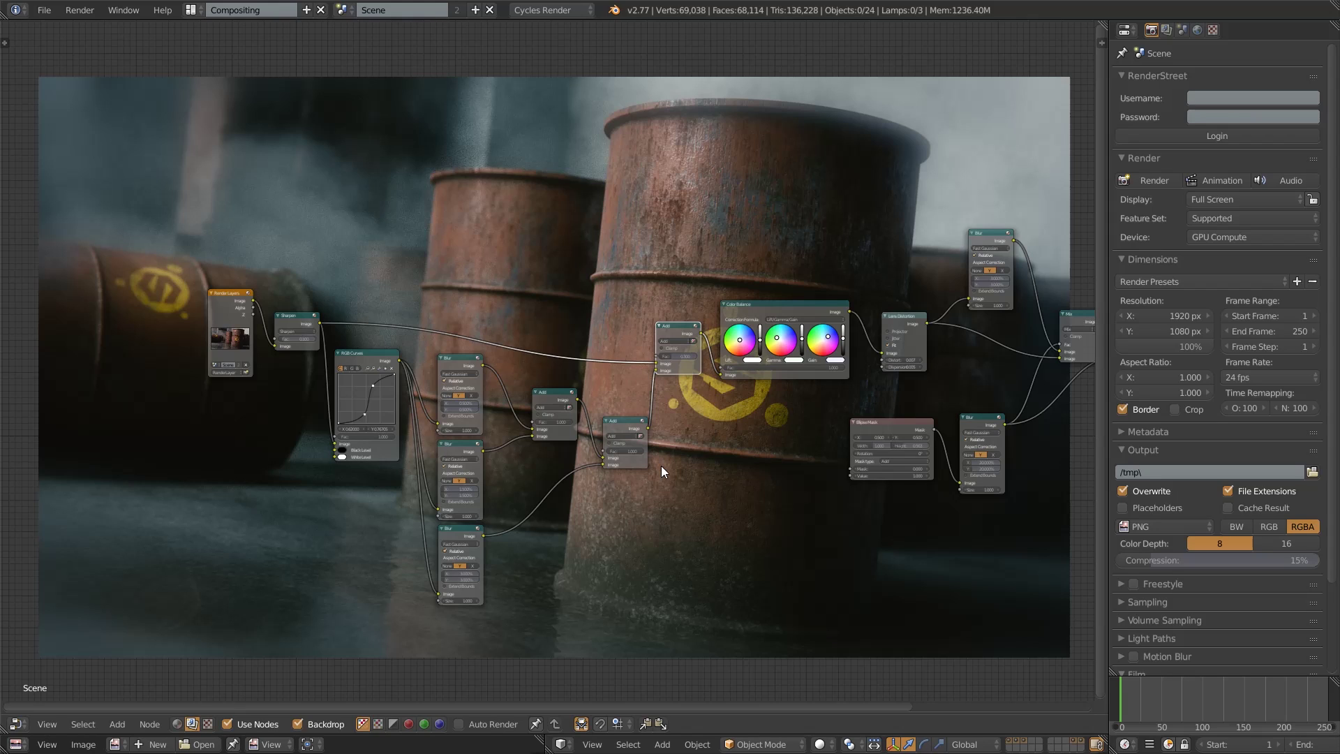
drag(558, 409, 526, 388)
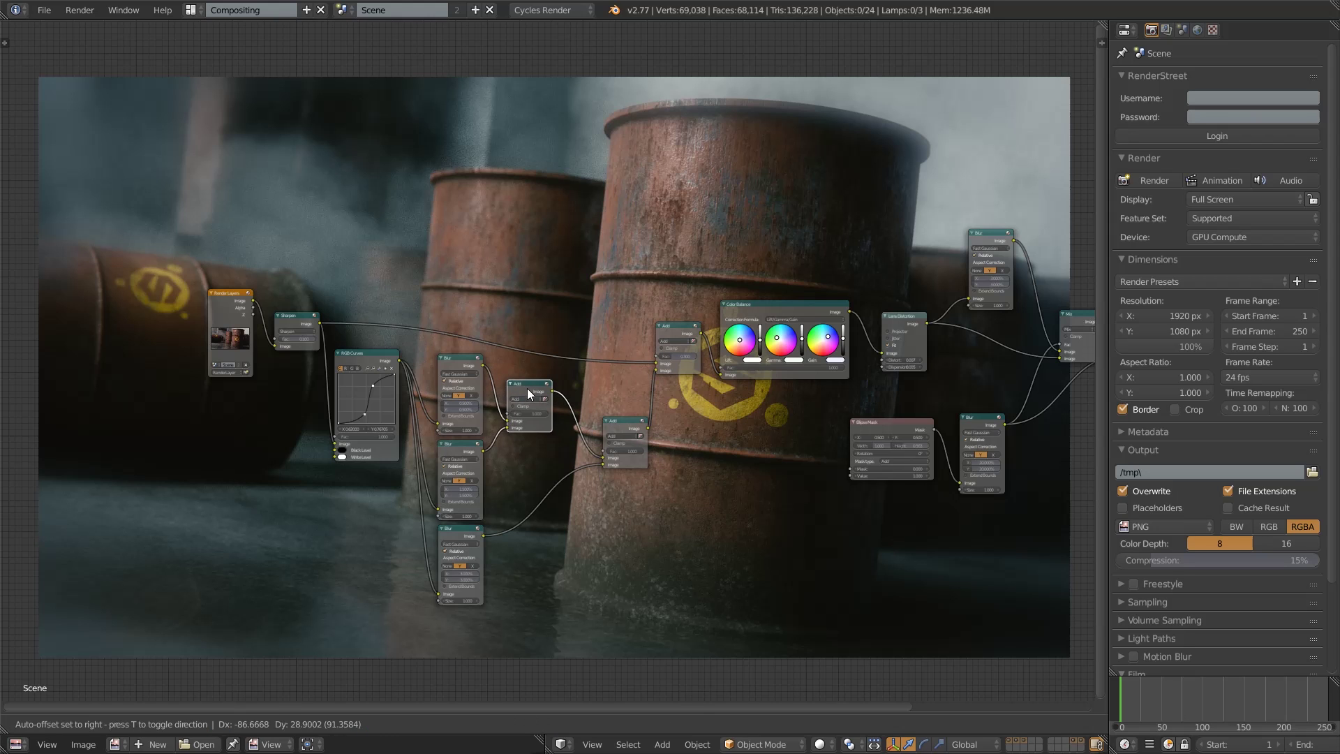
drag(618, 425, 590, 421)
key(Home)
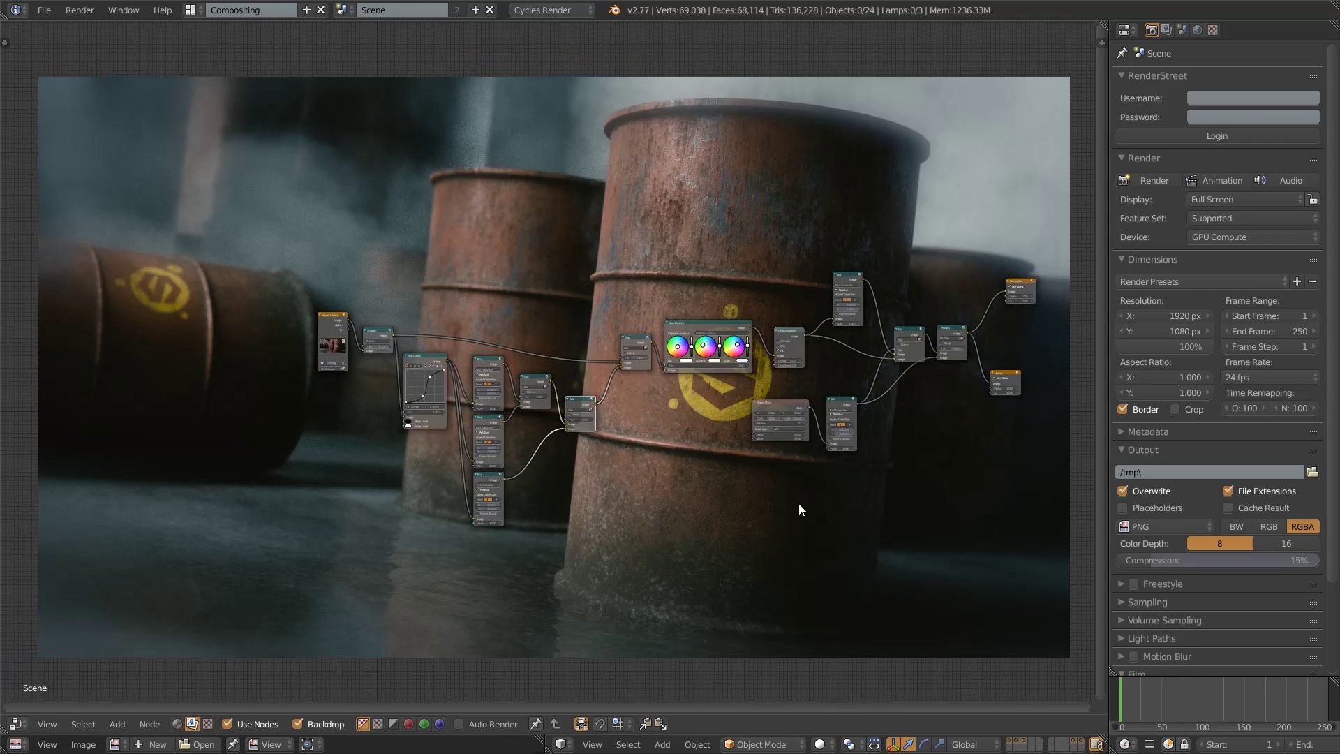